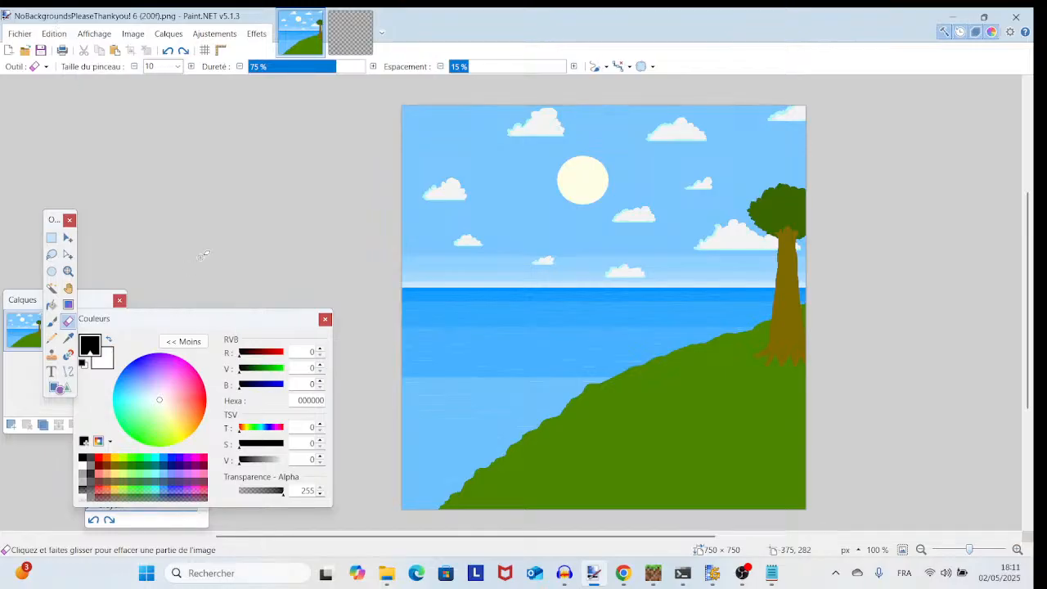
# - Look over the seaside background image from the sky down to the grassy hill
pyautogui.scroll(2, 339, 240)
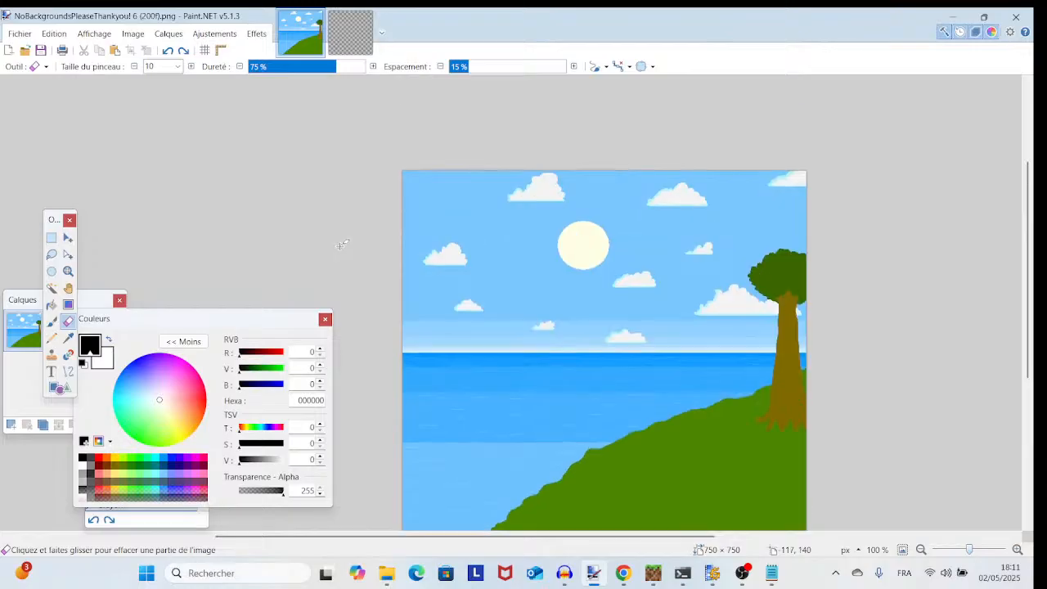
pyautogui.scroll(-6, 336, 250)
pyautogui.scroll(4, 336, 251)
pyautogui.scroll(-4, 336, 250)
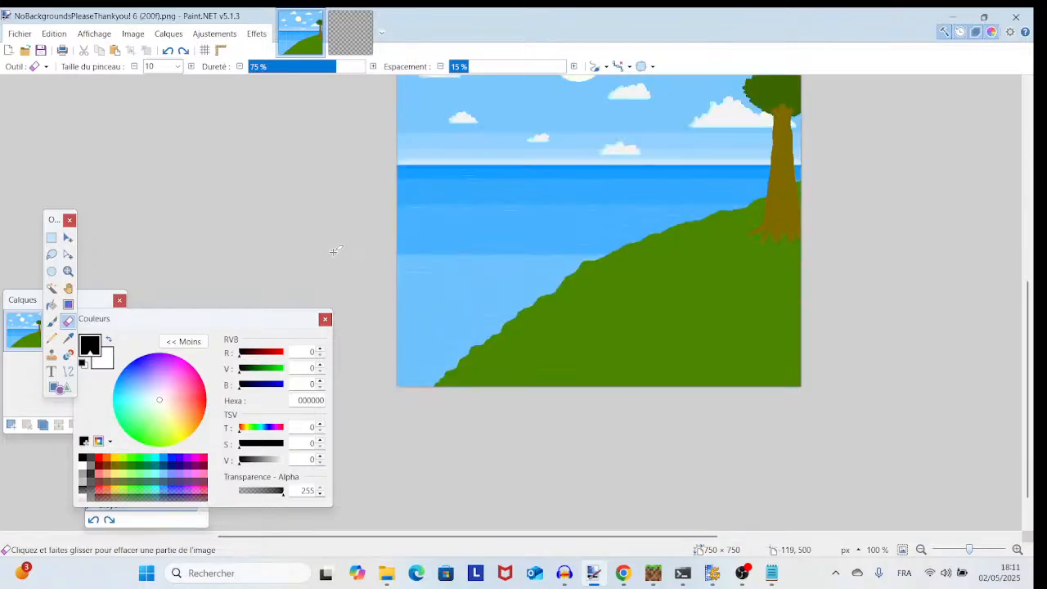
pyautogui.scroll(4, 333, 249)
pyautogui.scroll(2, 336, 251)
pyautogui.scroll(-6, 336, 250)
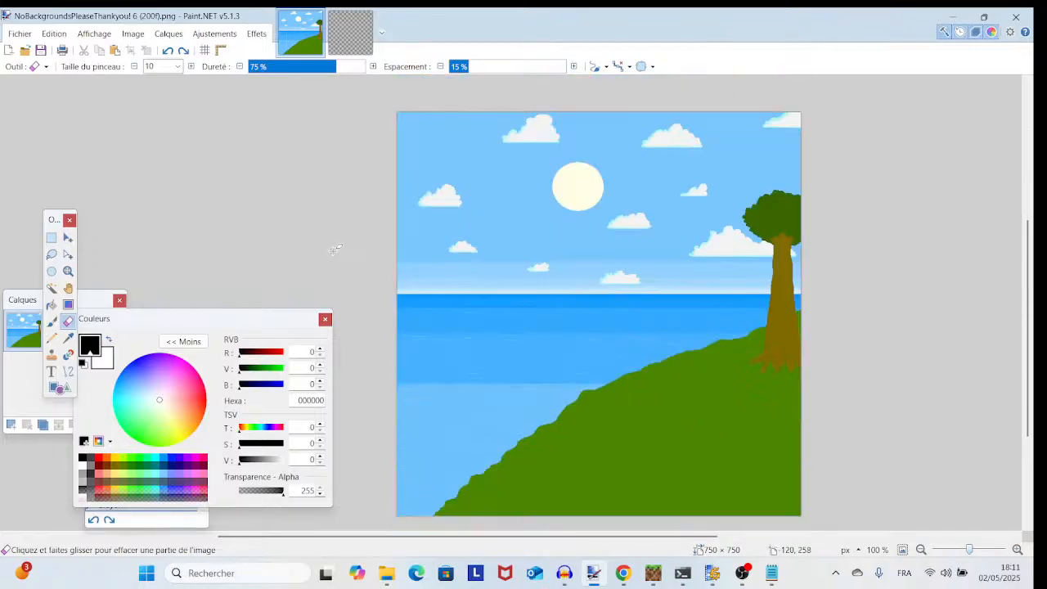
pyautogui.scroll(4, 425, 307)
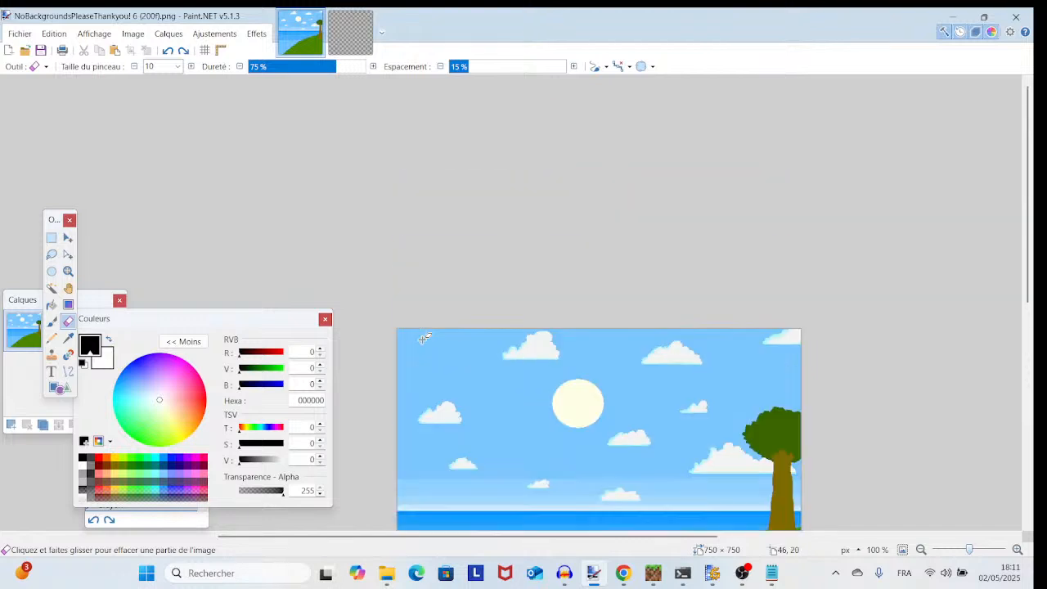
pyautogui.scroll(-4, 426, 319)
pyautogui.scroll(3, 427, 326)
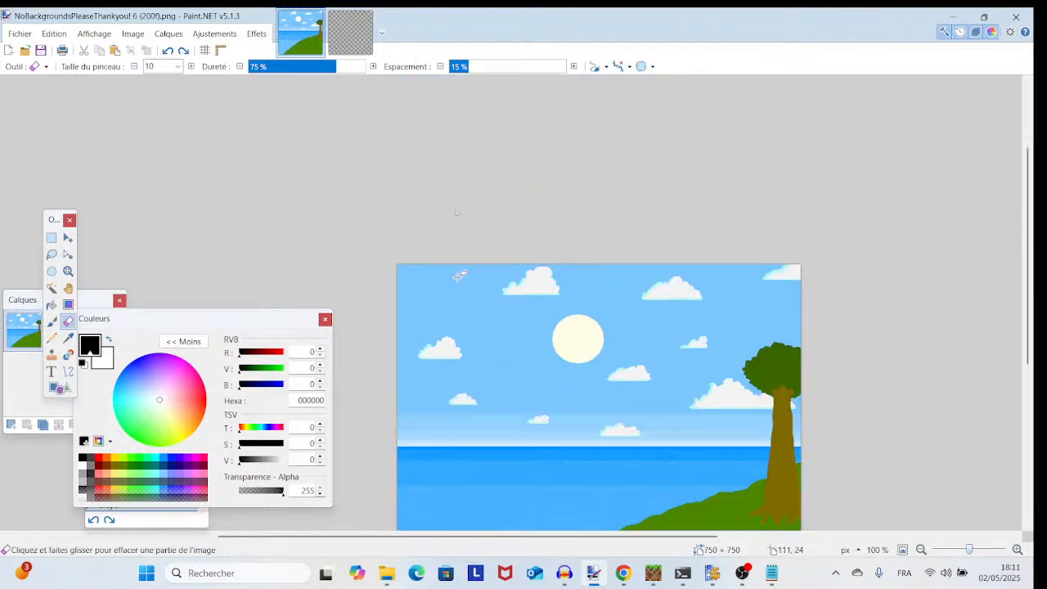
pyautogui.scroll(-5, 459, 278)
pyautogui.scroll(2, 450, 337)
pyautogui.scroll(2, 448, 344)
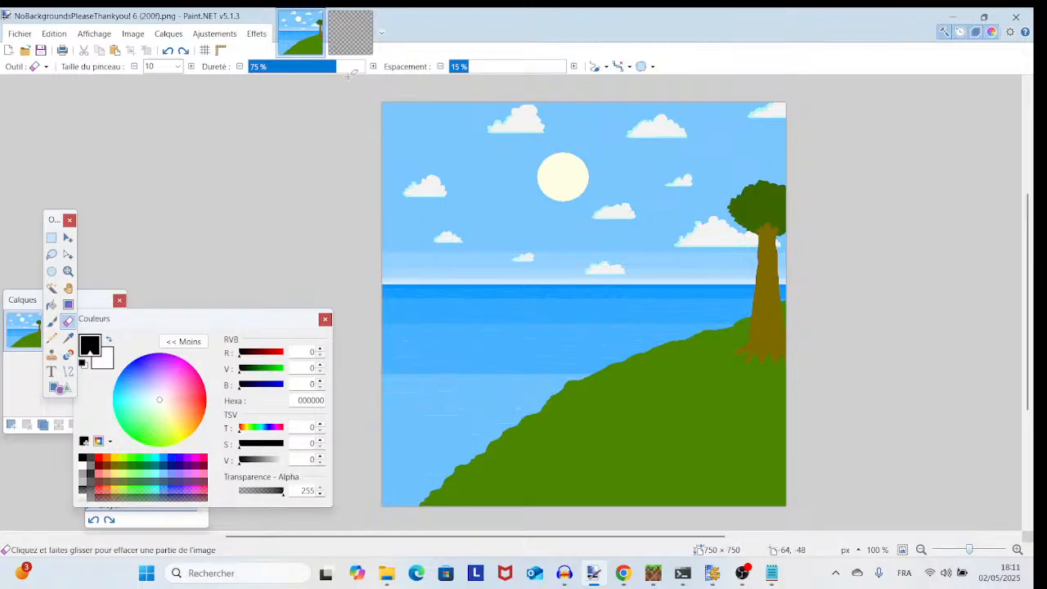
# - View the character sprite image CharacterSpriteTest.png and compare it with the background image
pyautogui.click(350, 34)
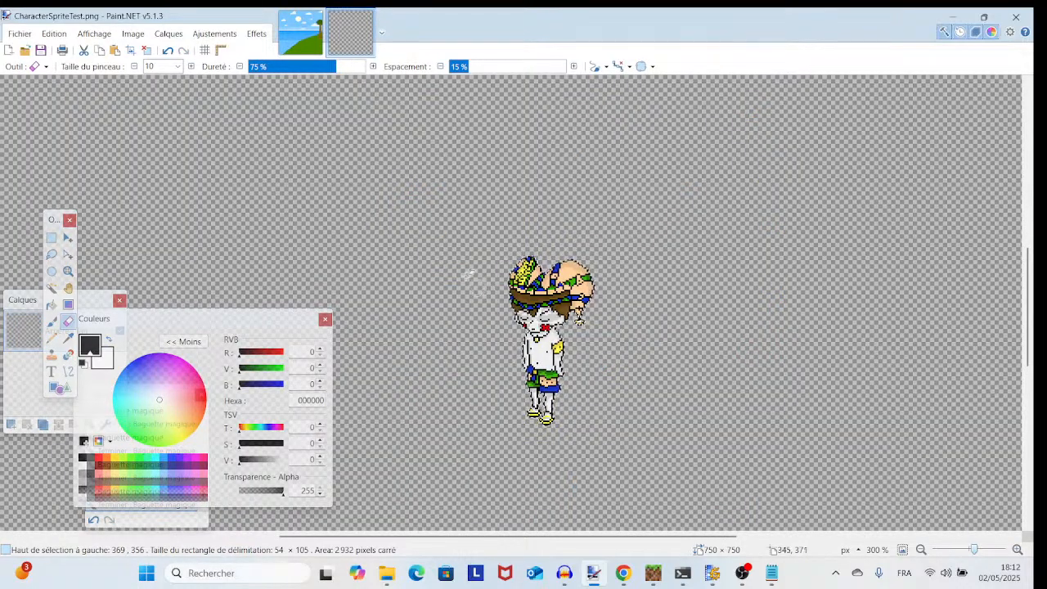
pyautogui.hotkey('ctrl', 'Tab')
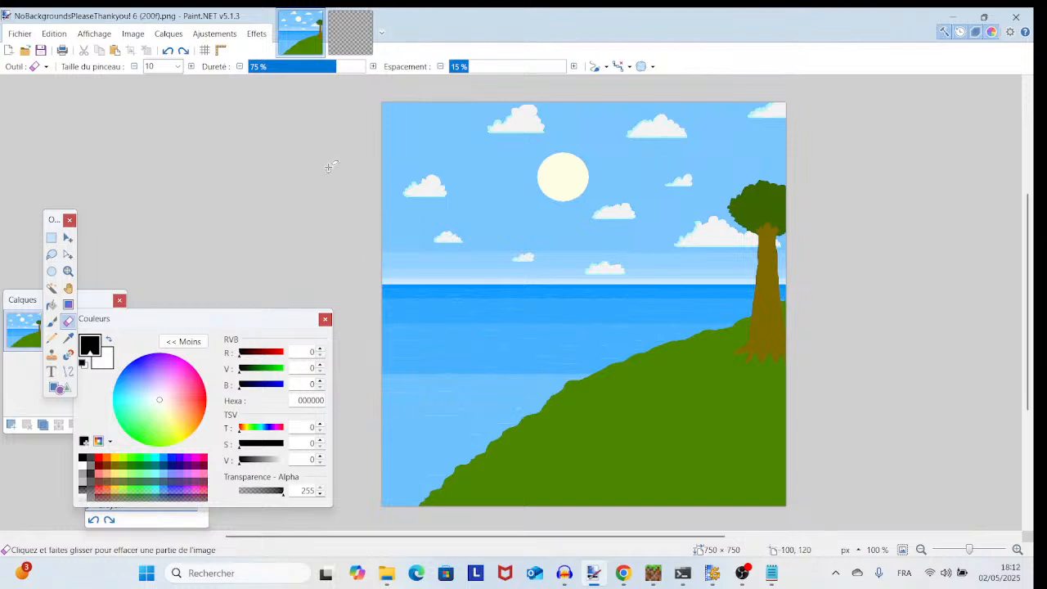
pyautogui.click(350, 32)
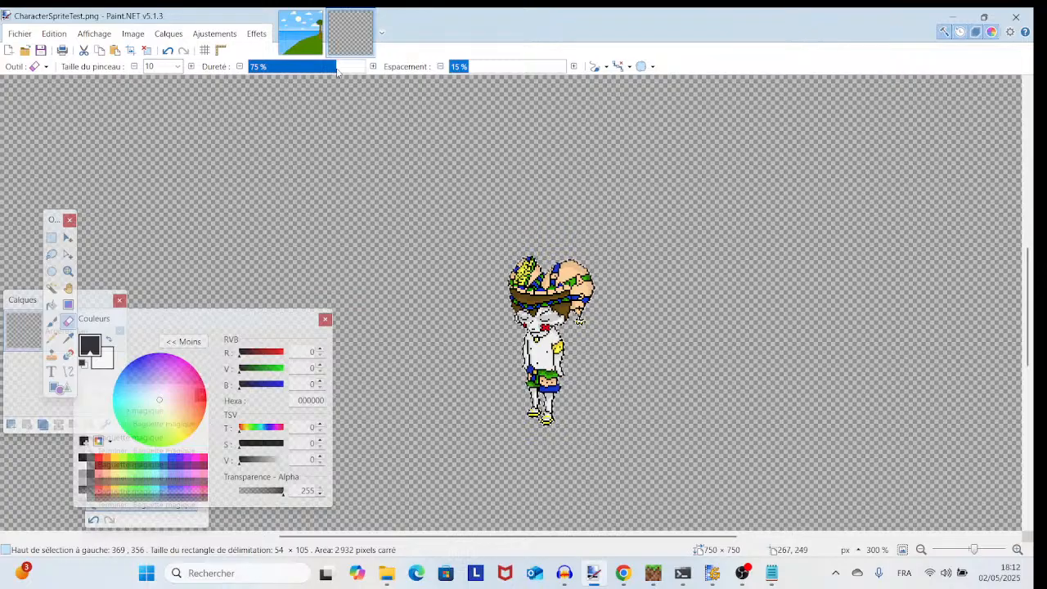
pyautogui.click(308, 34)
pyautogui.moveTo(484, 303); pyautogui.dragTo(387, 237)
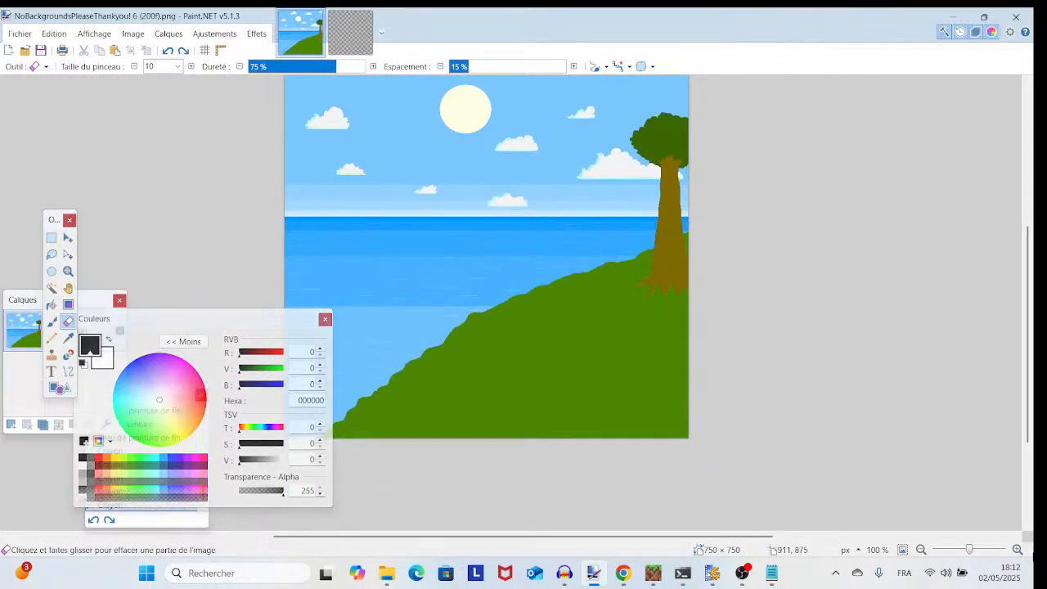
pyautogui.click(986, 554)
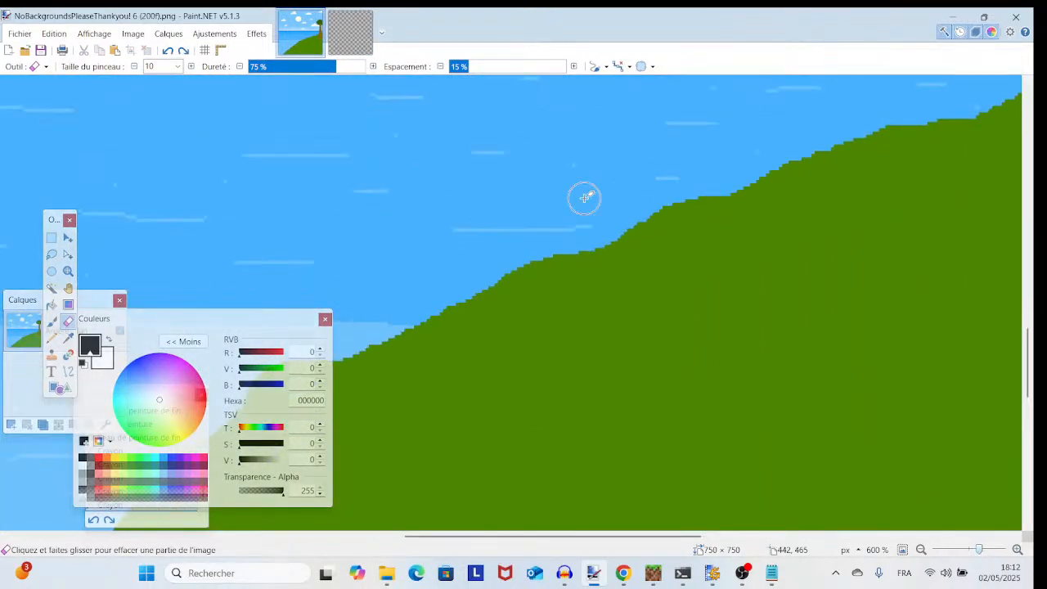
pyautogui.hotkey('ctrl', 'v')
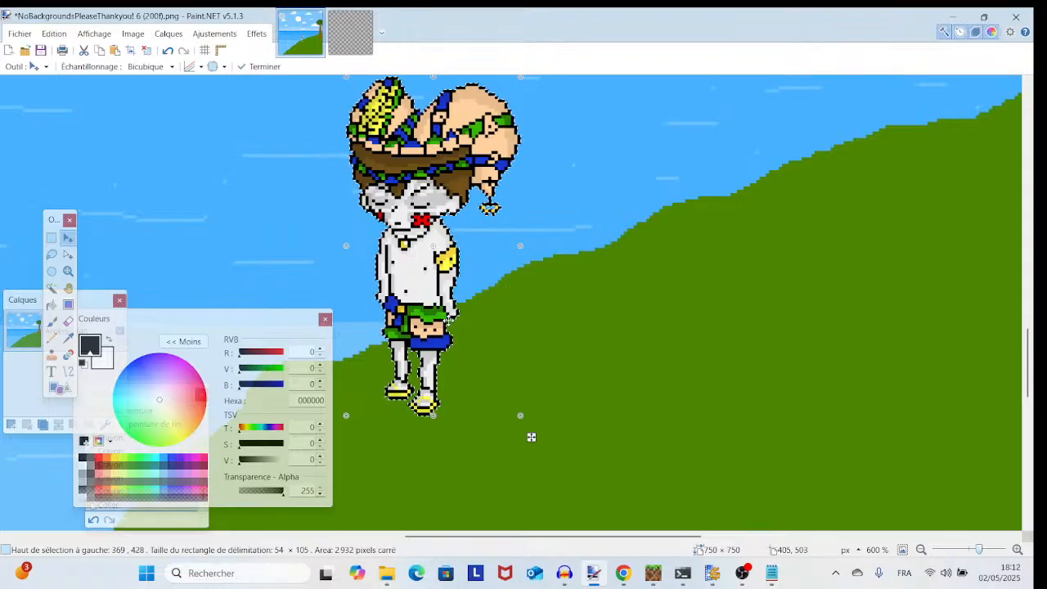
pyautogui.moveTo(448, 321); pyautogui.dragTo(644, 337)
pyautogui.scroll(-3, 725, 497)
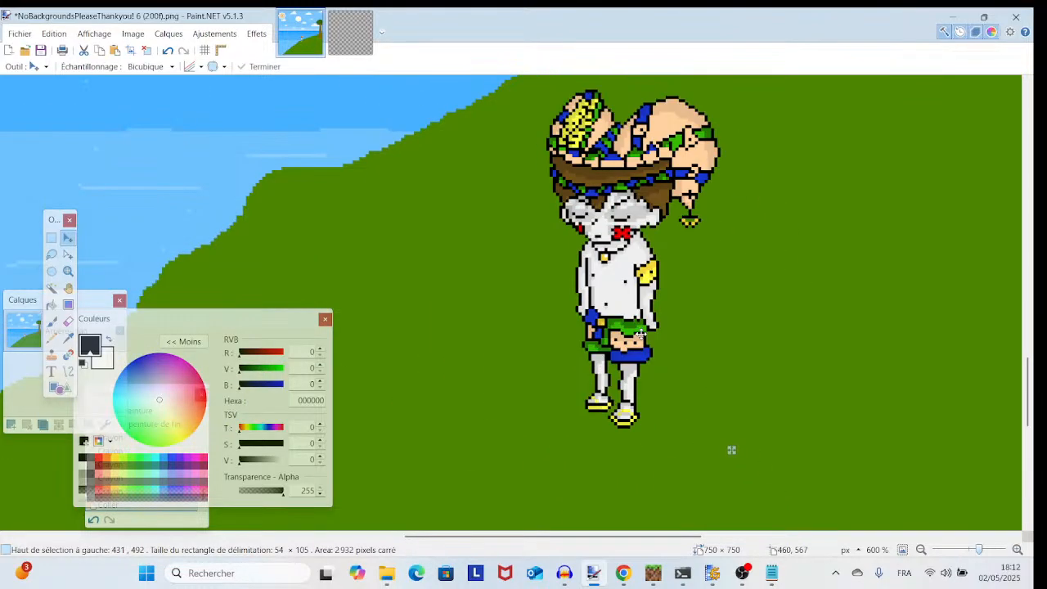
pyautogui.moveTo(976, 553)
pyautogui.mouseDown()
pyautogui.moveTo(965, 554)
pyautogui.moveTo(979, 554)
pyautogui.mouseUp()
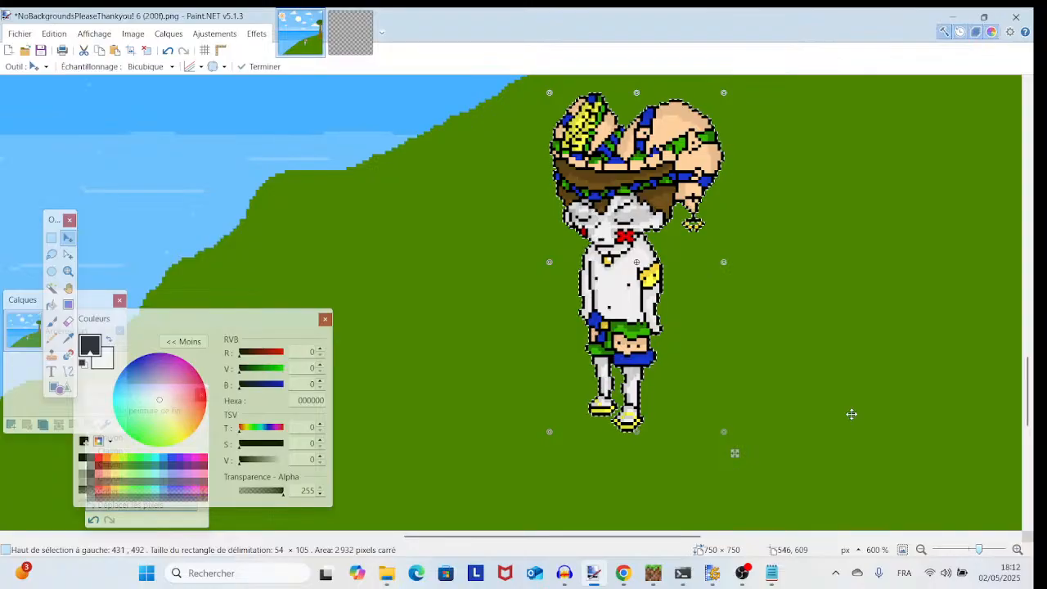
pyautogui.moveTo(755, 394); pyautogui.dragTo(549, 470)
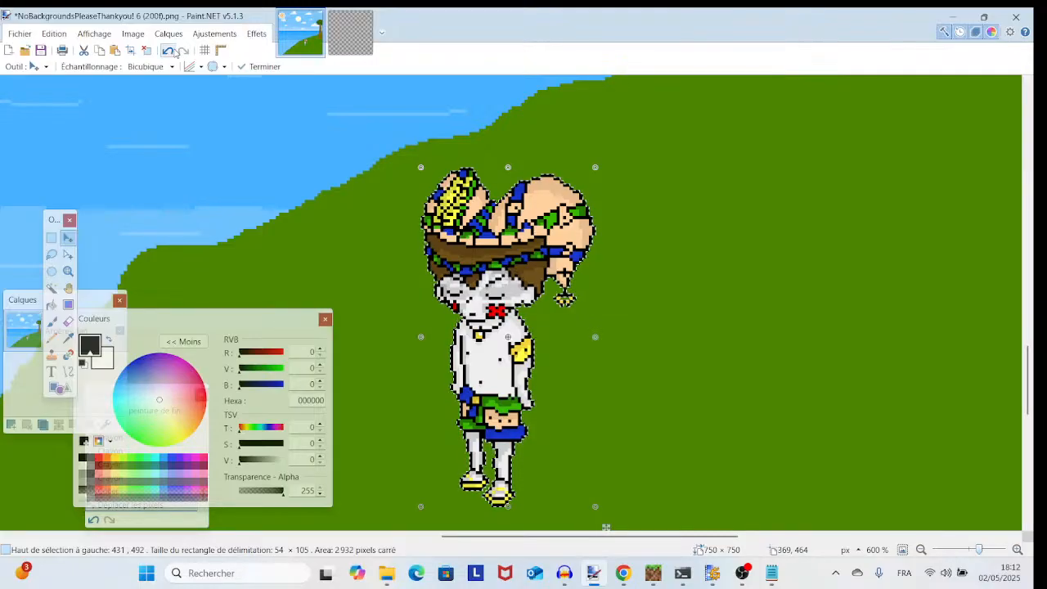
pyautogui.click(172, 51)
pyautogui.click(173, 50)
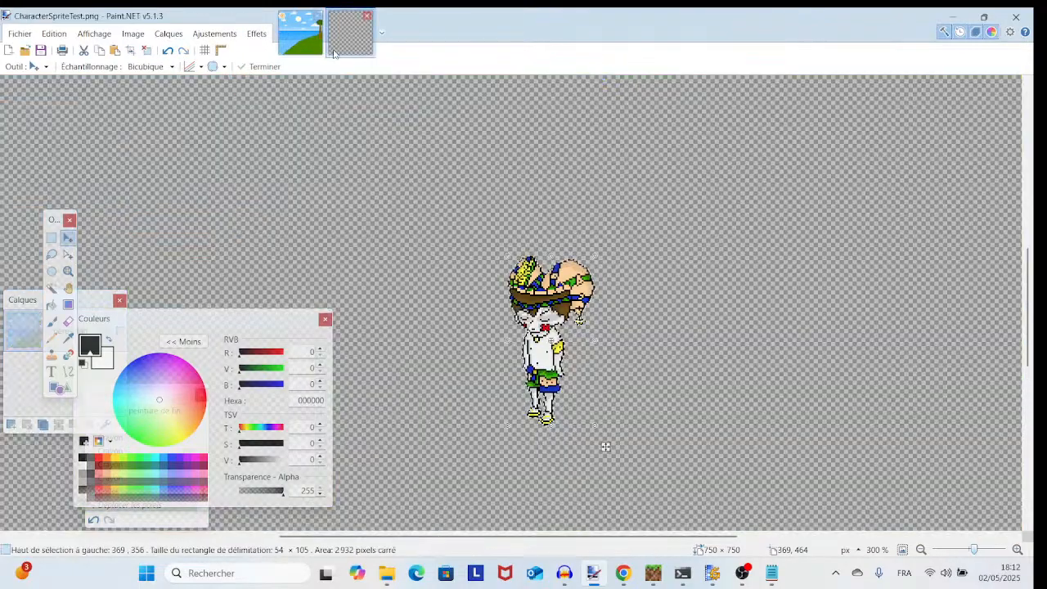
# - Add the white part of the hat's hanging bell to the character selection in CharacterSpriteTest.png using the Magic Wand
pyautogui.click(350, 33)
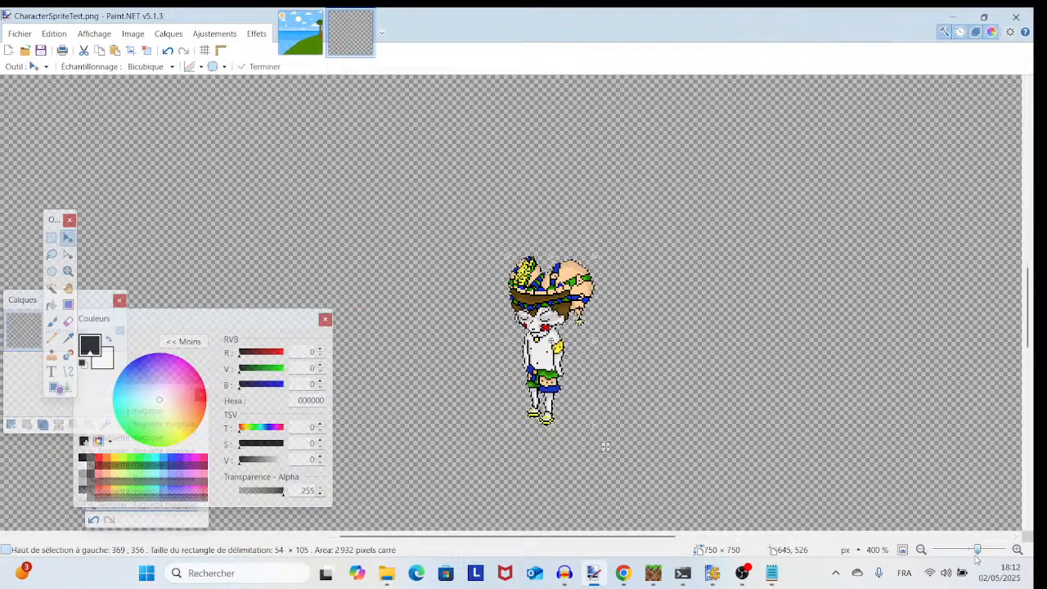
pyautogui.moveTo(975, 549); pyautogui.dragTo(986, 550)
pyautogui.moveTo(911, 460); pyautogui.dragTo(806, 426)
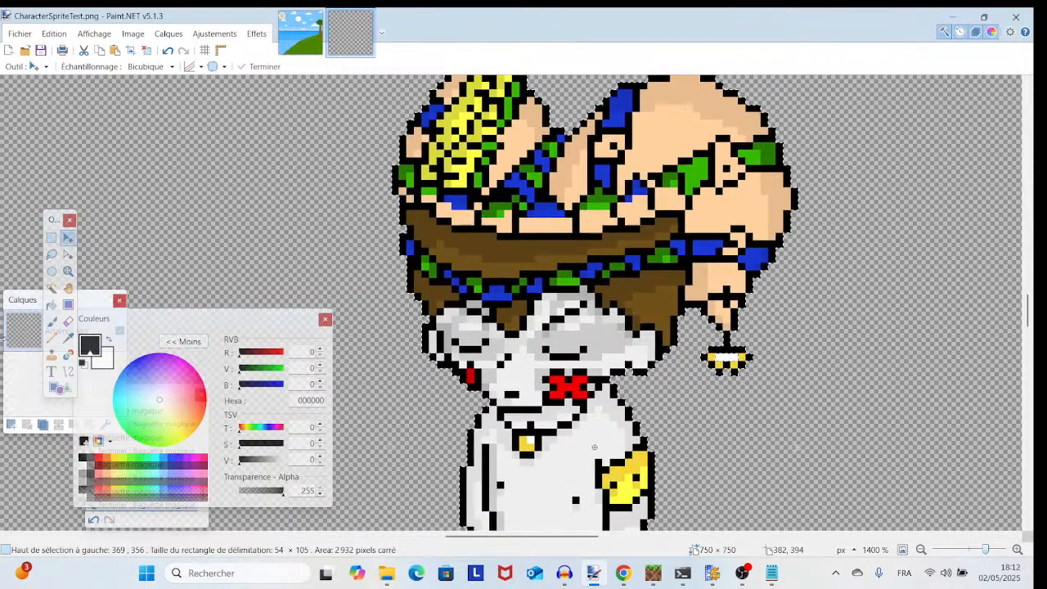
pyautogui.click(51, 290)
pyautogui.click(734, 357)
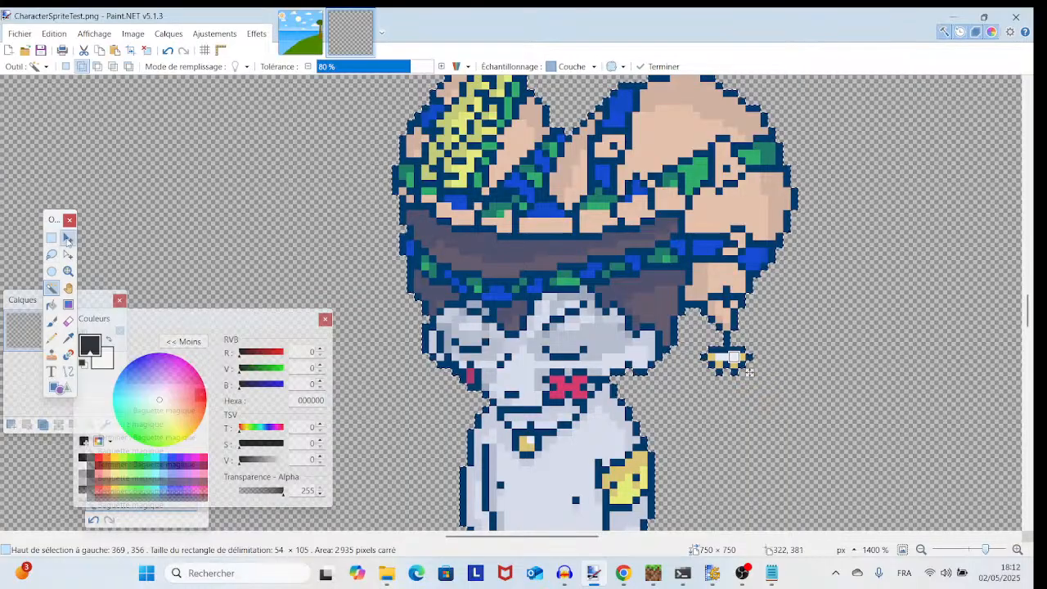
pyautogui.click(68, 238)
pyautogui.moveTo(986, 550); pyautogui.dragTo(977, 551)
pyautogui.moveTo(508, 426); pyautogui.dragTo(863, 286)
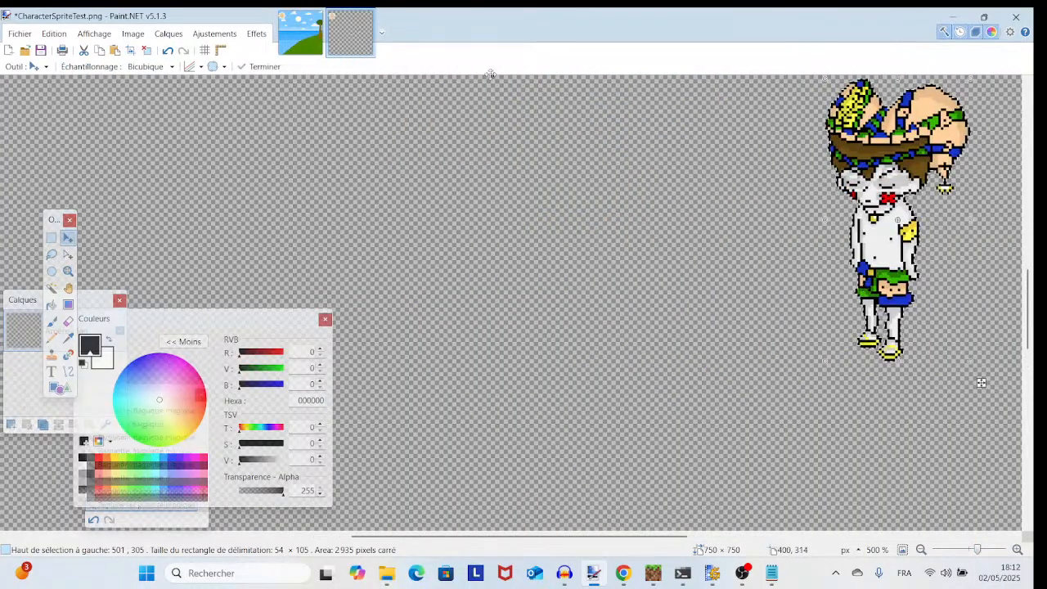
pyautogui.click(167, 51)
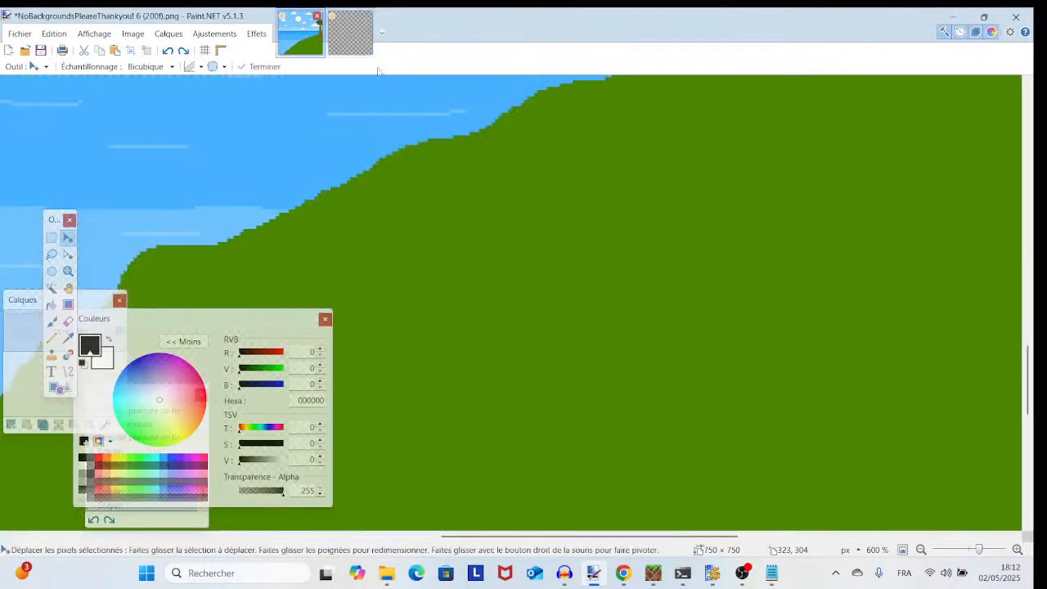
# - Paste the character into the background image, place it on the grassy hill at about 442, 509, and deselect it
pyautogui.click(300, 33)
pyautogui.hotkey('ctrl', 'v')
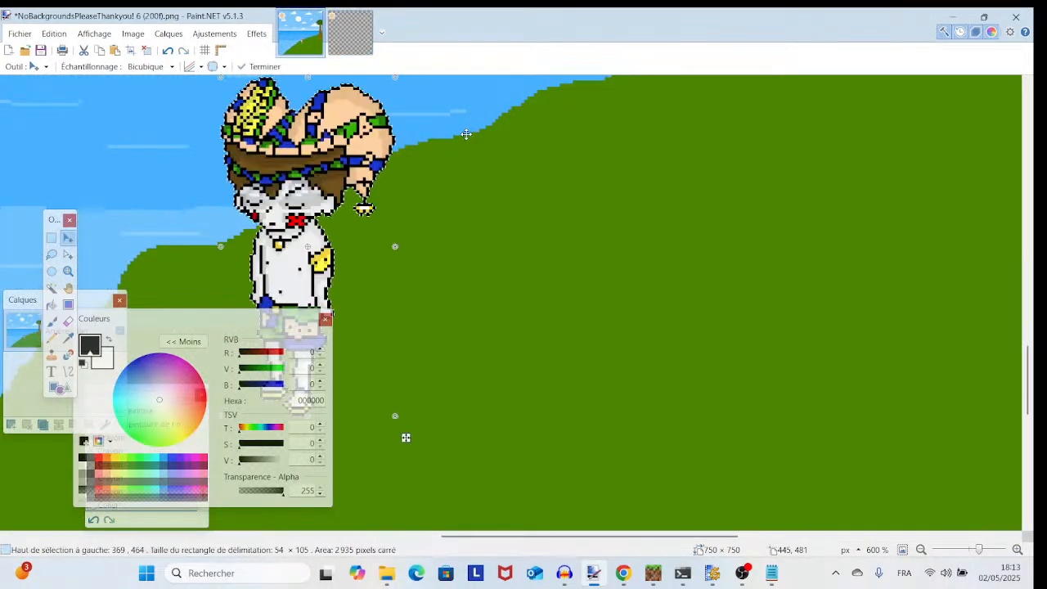
pyautogui.moveTo(404, 435); pyautogui.dragTo(709, 473)
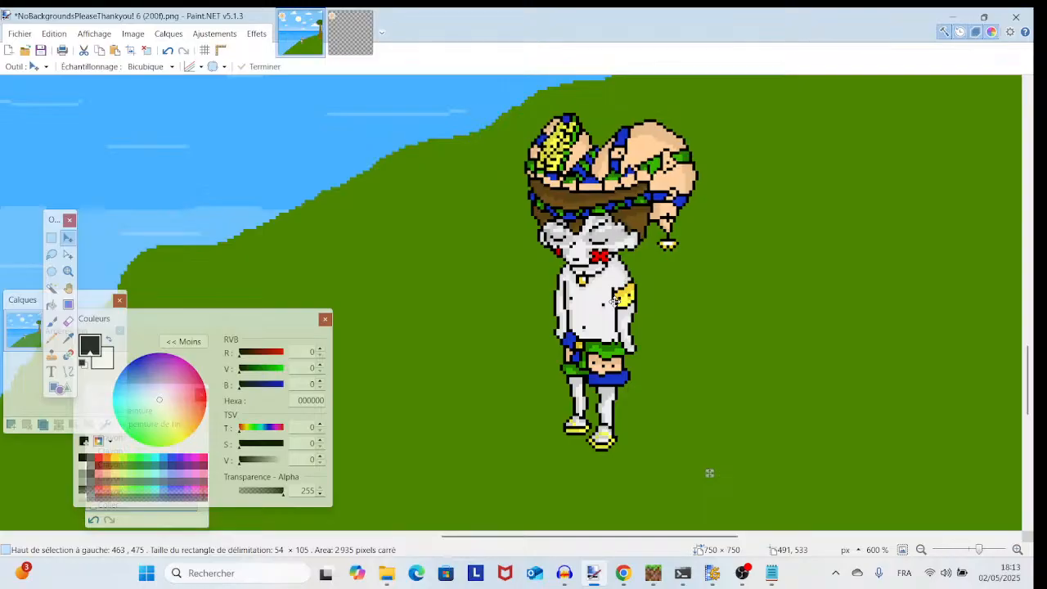
pyautogui.scroll(1, 710, 473)
pyautogui.moveTo(606, 418); pyautogui.dragTo(412, 376)
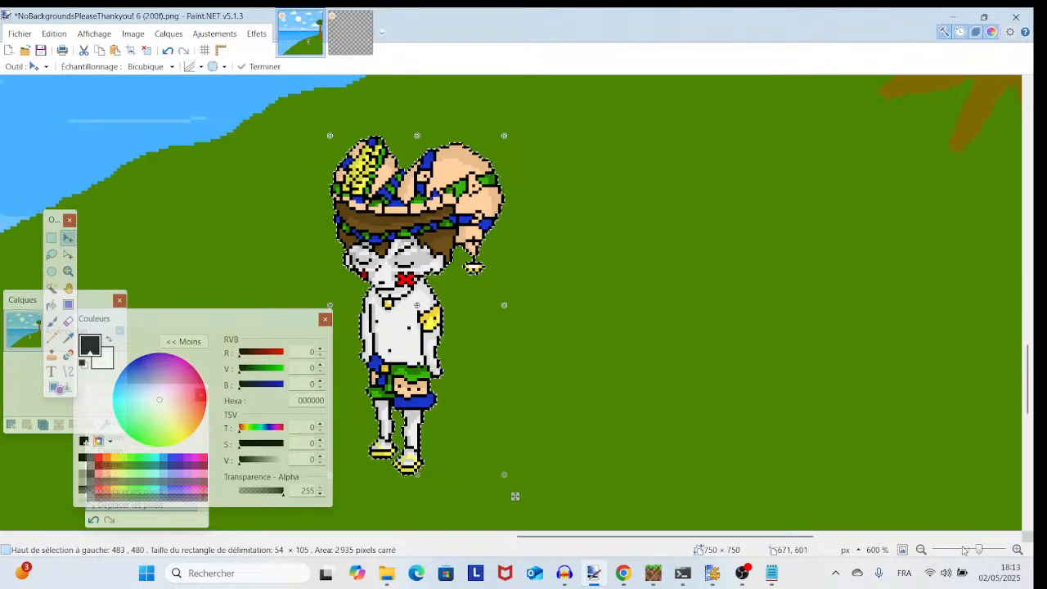
pyautogui.moveTo(978, 551)
pyautogui.mouseDown()
pyautogui.moveTo(961, 556)
pyautogui.moveTo(974, 558)
pyautogui.mouseUp()
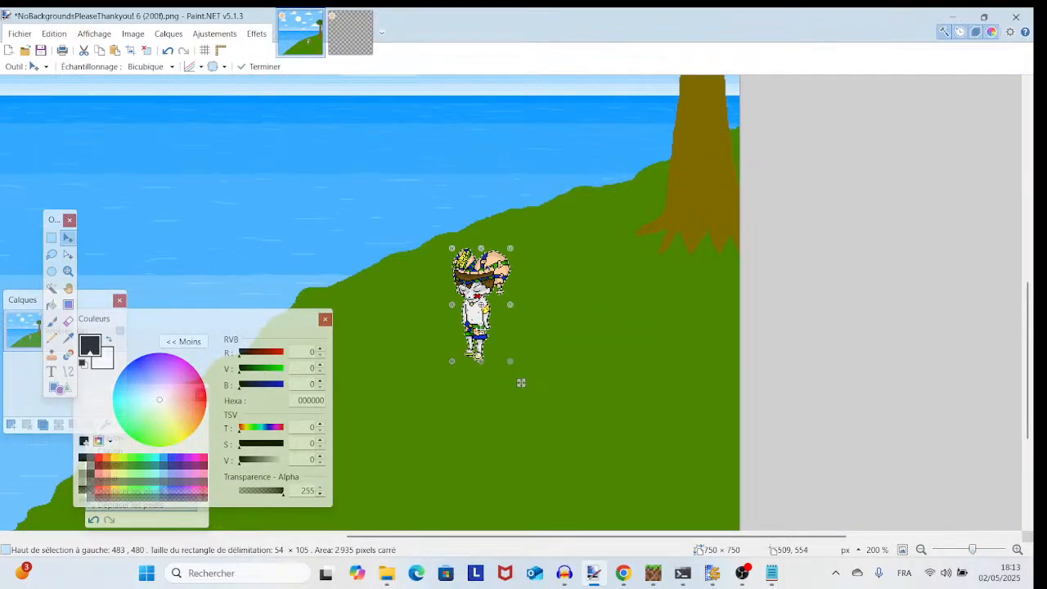
pyautogui.moveTo(522, 382); pyautogui.dragTo(675, 411)
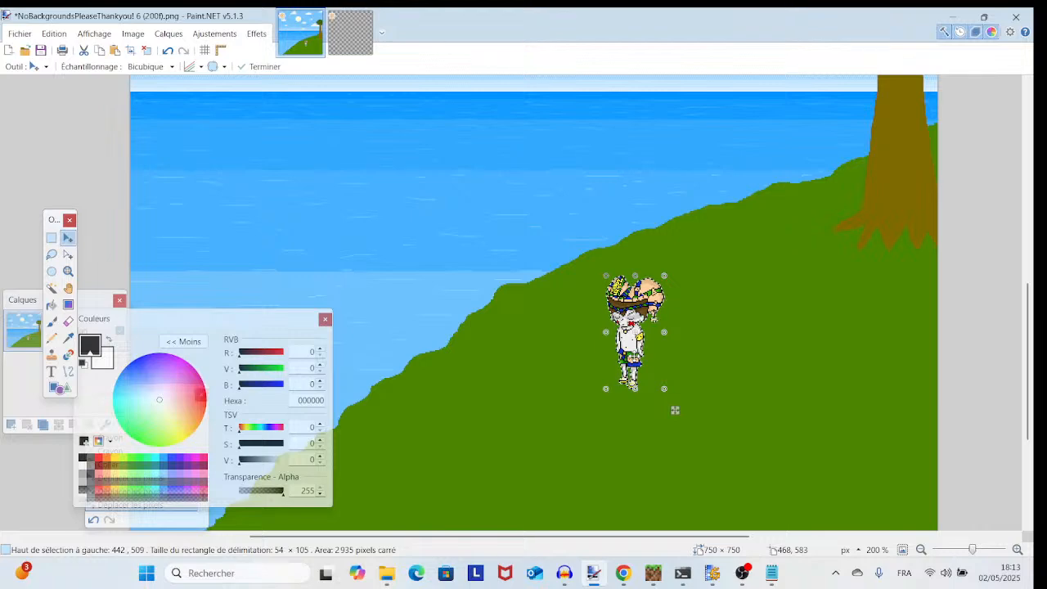
pyautogui.hotkey('ctrl', 'd')
# - Draw a light yellow (FFE97F) slanted Pencil line on the grass to the upper left of the character's hat
pyautogui.moveTo(972, 550)
pyautogui.mouseDown()
pyautogui.moveTo(962, 552)
pyautogui.moveTo(981, 555)
pyautogui.mouseUp()
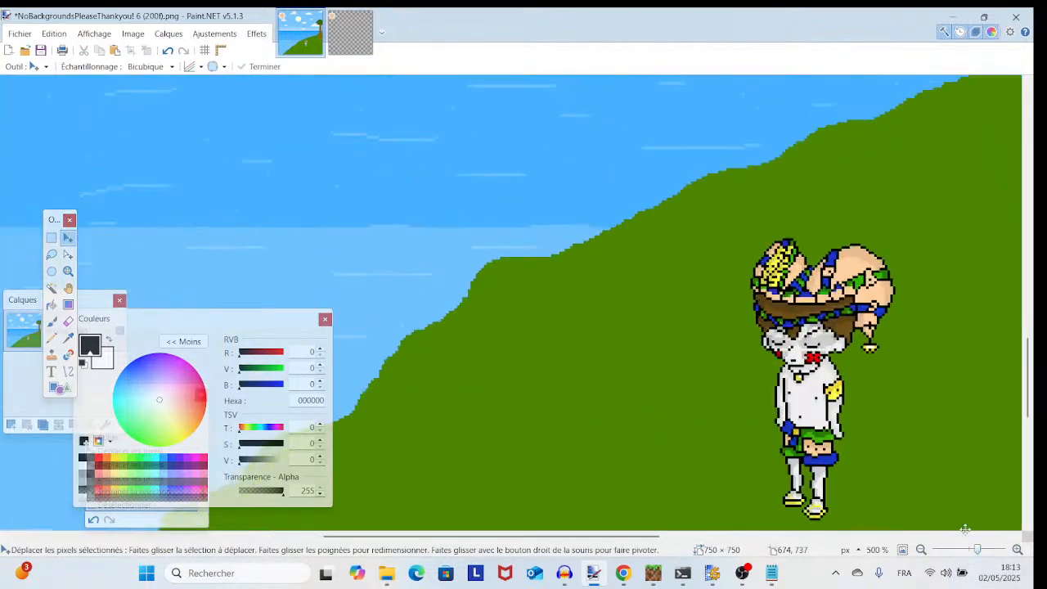
pyautogui.moveTo(743, 305); pyautogui.dragTo(572, 333)
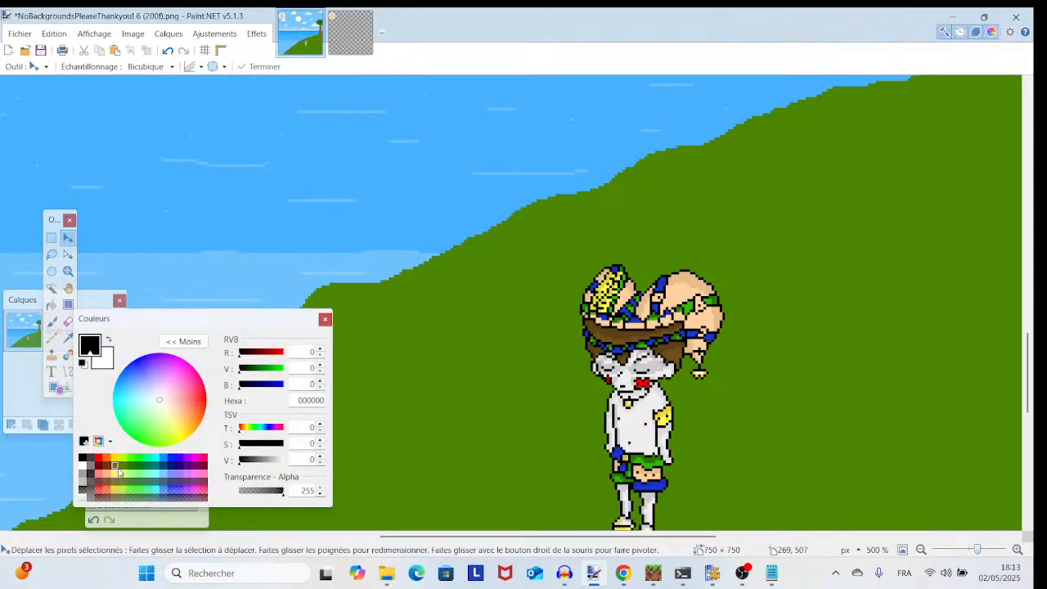
pyautogui.click(117, 478)
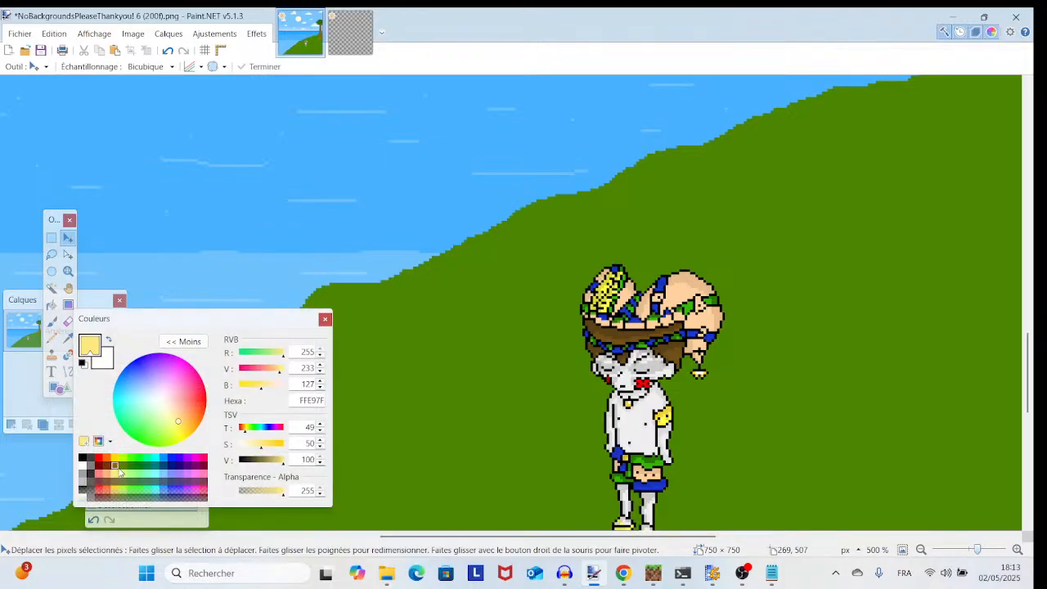
pyautogui.click(52, 337)
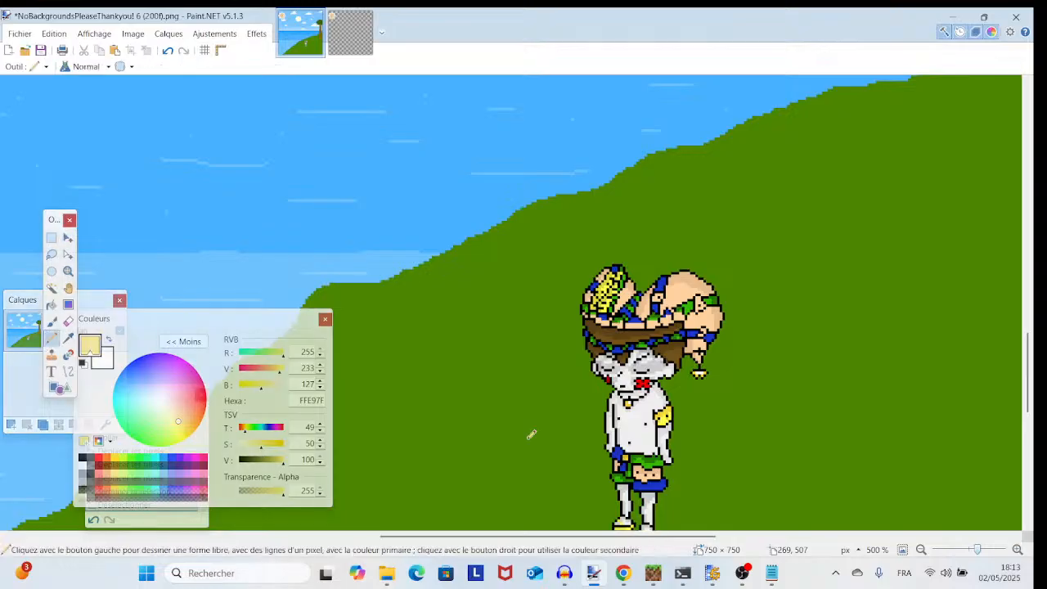
pyautogui.hscroll(2, 667, 445)
pyautogui.scroll(-1, 667, 444)
pyautogui.moveTo(977, 552); pyautogui.dragTo(984, 551)
pyautogui.moveTo(456, 219); pyautogui.dragTo(362, 173)
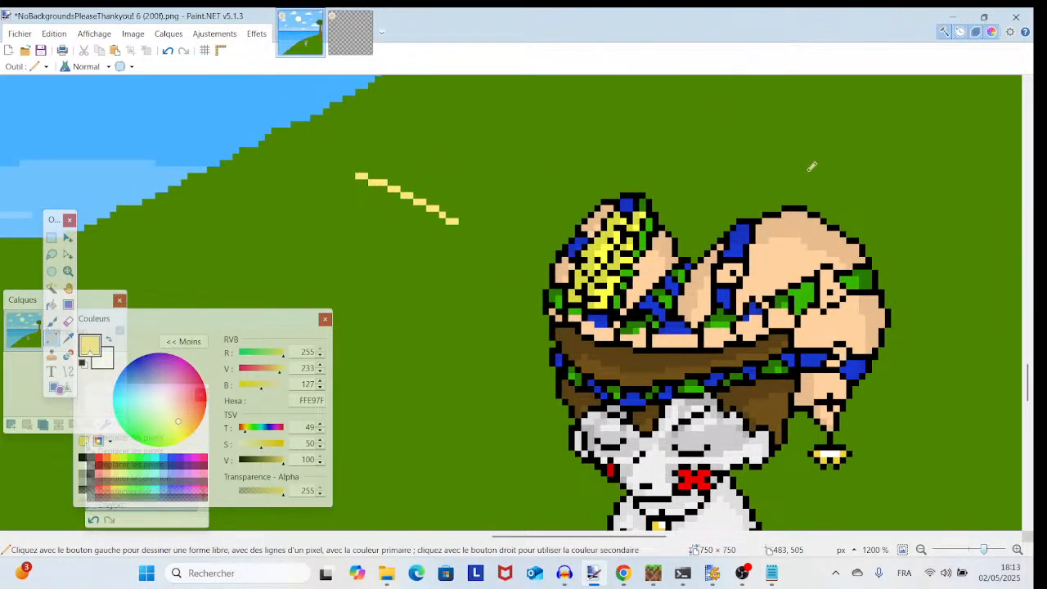
# - Draw a second light yellow curved line rising above the middle of the character's hat
pyautogui.scroll(2, 813, 166)
pyautogui.hscroll(1, 813, 166)
pyautogui.moveTo(612, 338)
pyautogui.mouseDown()
pyautogui.moveTo(645, 260)
pyautogui.moveTo(665, 241)
pyautogui.mouseUp()
pyautogui.click(678, 223)
pyautogui.scroll(-1, 660, 136)
pyautogui.hscroll(1, 660, 136)
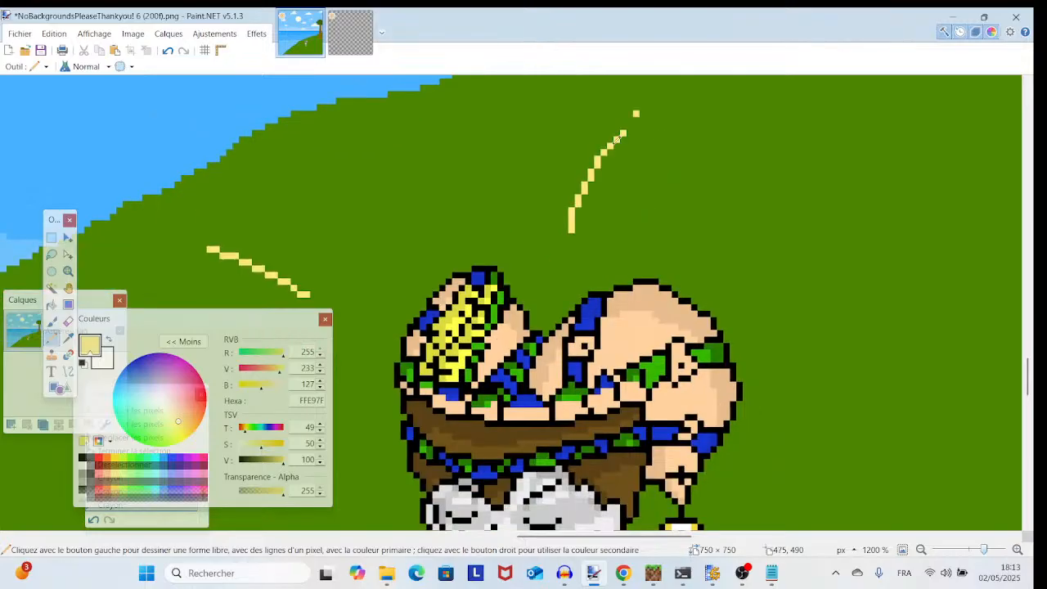
pyautogui.moveTo(633, 121); pyautogui.dragTo(638, 113)
pyautogui.moveTo(597, 228); pyautogui.dragTo(459, 129)
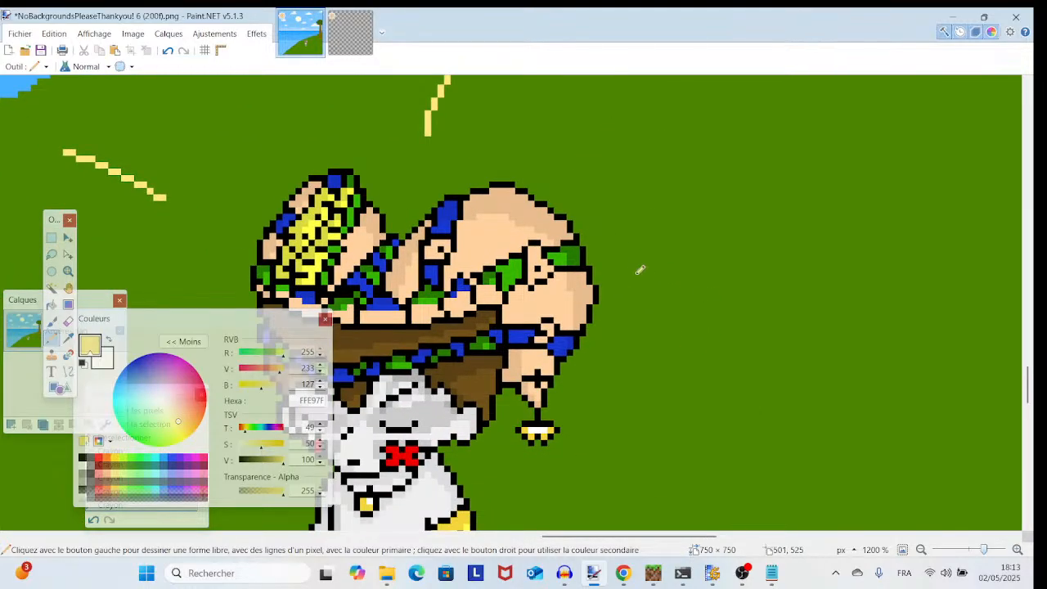
pyautogui.moveTo(619, 275); pyautogui.dragTo(868, 285)
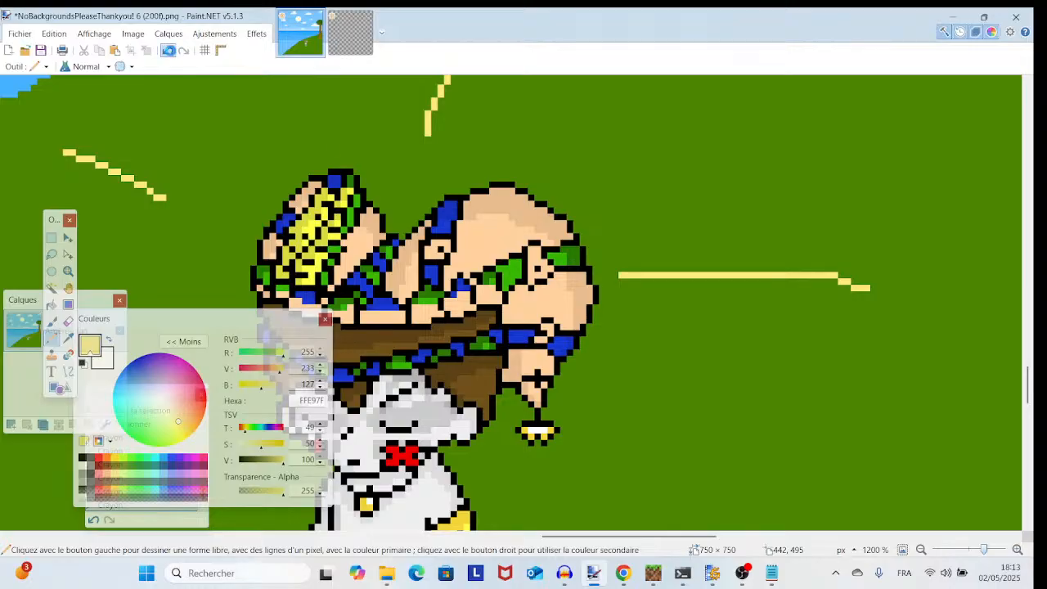
pyautogui.hotkey('ctrl', 'z')
pyautogui.moveTo(632, 314)
pyautogui.mouseDown()
pyautogui.moveTo(725, 300)
pyautogui.moveTo(853, 302)
pyautogui.mouseUp()
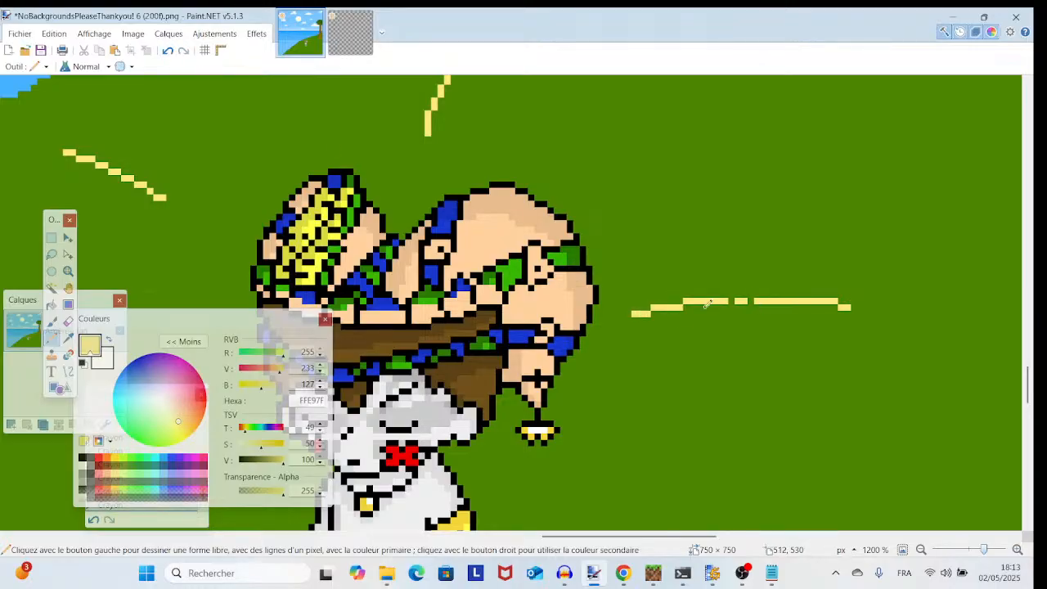
pyautogui.click(167, 50)
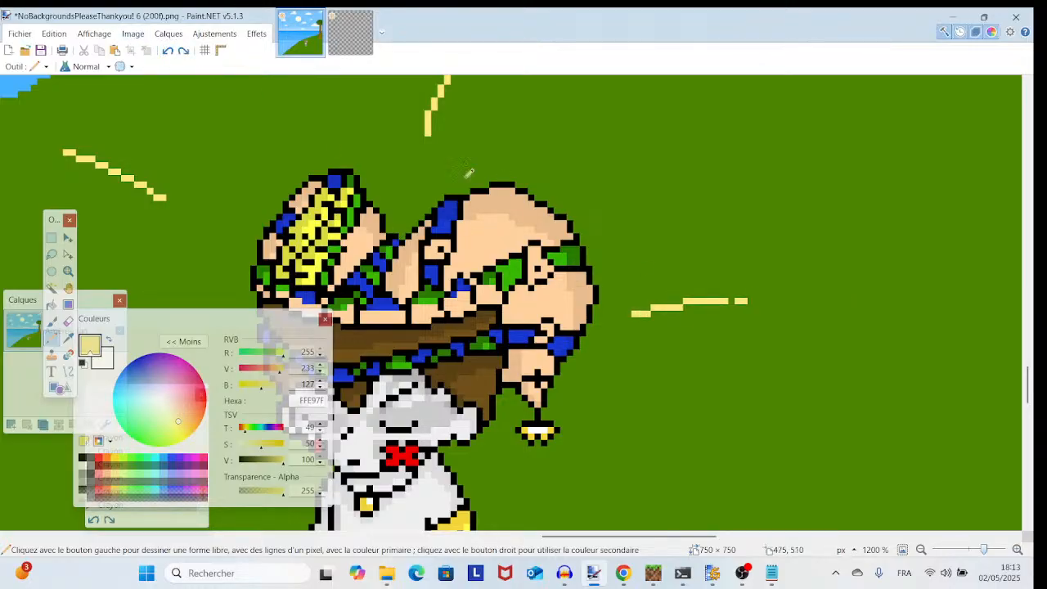
pyautogui.click(167, 50)
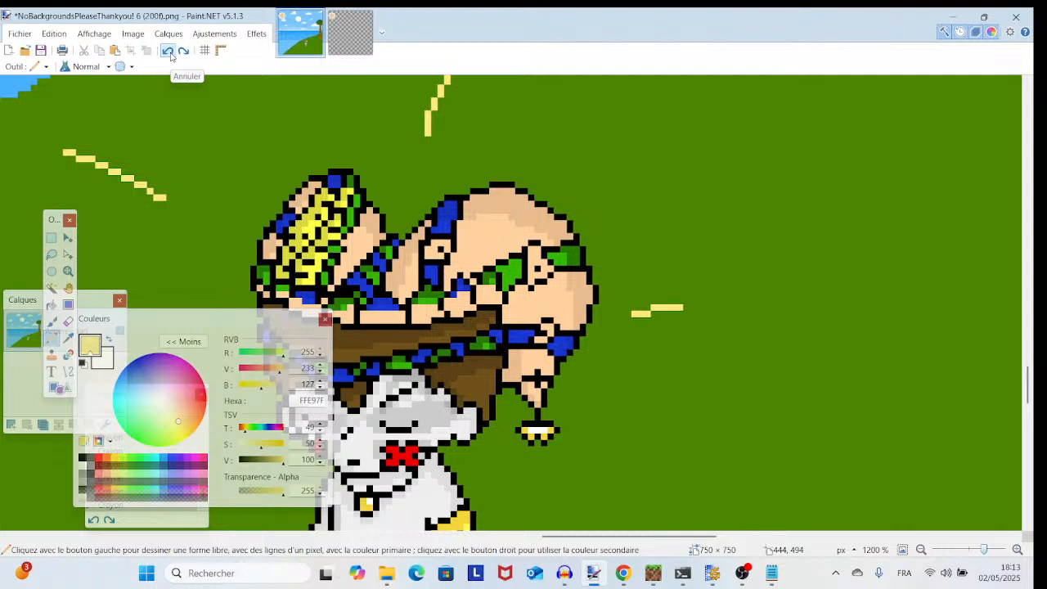
pyautogui.click(167, 51)
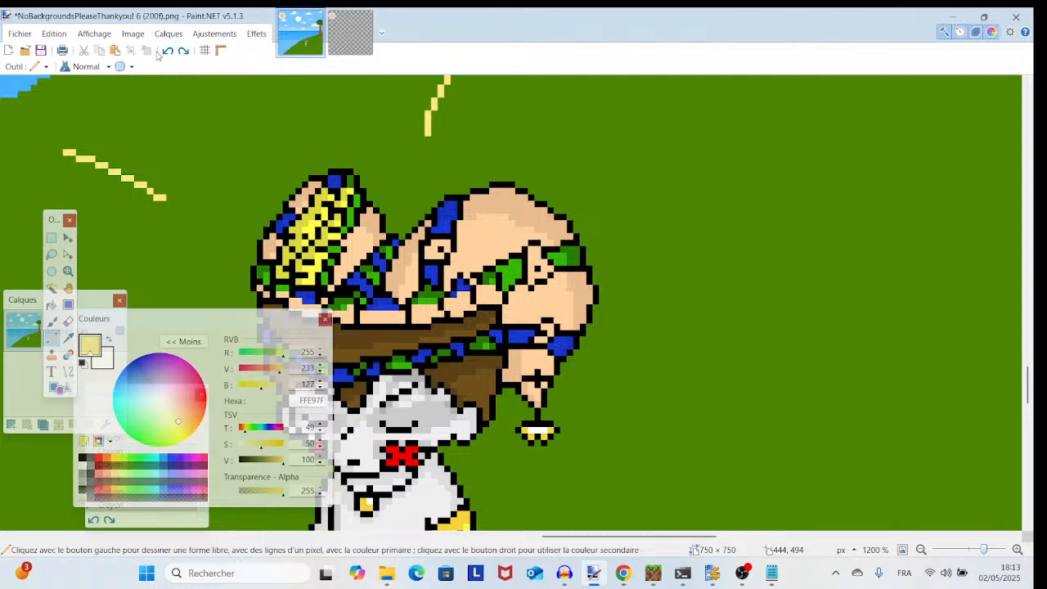
# - Draw three light yellow (FFE97F) curved Pencil lines fanning out to the right of the character's hat, hanging bell and torso
pyautogui.moveTo(642, 308)
pyautogui.mouseDown()
pyautogui.moveTo(731, 269)
pyautogui.moveTo(801, 267)
pyautogui.mouseUp()
pyautogui.scroll(-4, 728, 225)
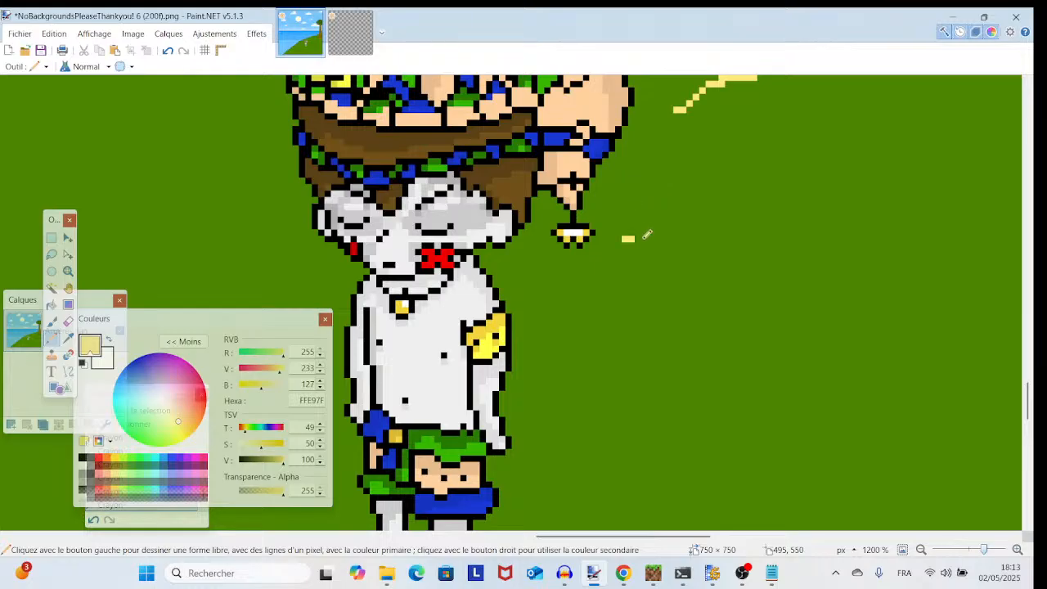
pyautogui.moveTo(647, 235)
pyautogui.mouseDown()
pyautogui.moveTo(767, 277)
pyautogui.moveTo(806, 303)
pyautogui.mouseUp()
pyautogui.scroll(-2, 825, 223)
pyautogui.moveTo(650, 305)
pyautogui.mouseDown()
pyautogui.moveTo(732, 345)
pyautogui.moveTo(749, 369)
pyautogui.mouseUp()
# - Draw light yellow lines slanting outward from the left of the character's waist, the right of its legs and beside its right-hand shoe
pyautogui.scroll(-2, 520, 303)
pyautogui.moveTo(431, 249); pyautogui.dragTo(292, 298)
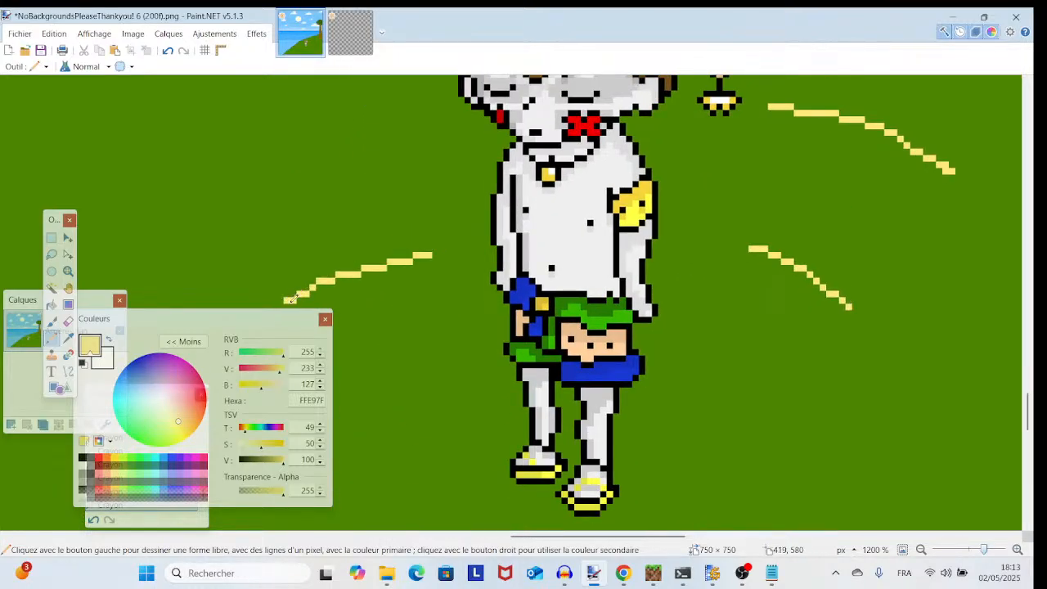
pyautogui.moveTo(714, 363)
pyautogui.mouseDown()
pyautogui.moveTo(781, 378)
pyautogui.moveTo(834, 414)
pyautogui.mouseUp()
pyautogui.scroll(-3, 646, 308)
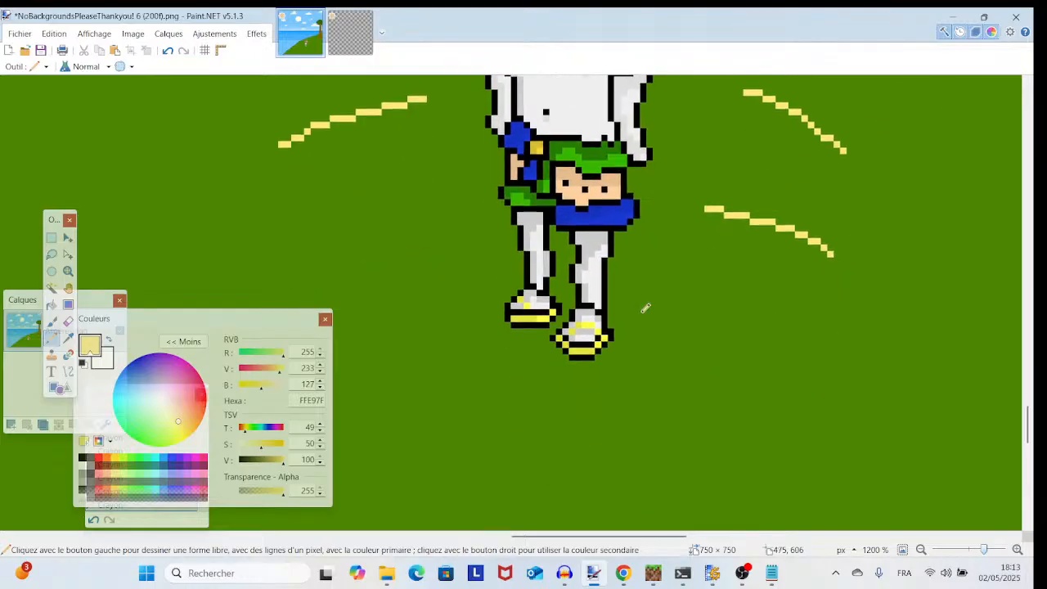
pyautogui.moveTo(651, 301); pyautogui.dragTo(702, 346)
# - Draw a light yellow line running down from below the character's feet and a long one sweeping left of its lower legs
pyautogui.scroll(-3, 654, 311)
pyautogui.moveTo(602, 242); pyautogui.dragTo(544, 372)
pyautogui.scroll(2, 565, 327)
pyautogui.hscroll(-2, 572, 268)
pyautogui.moveTo(521, 204); pyautogui.dragTo(321, 253)
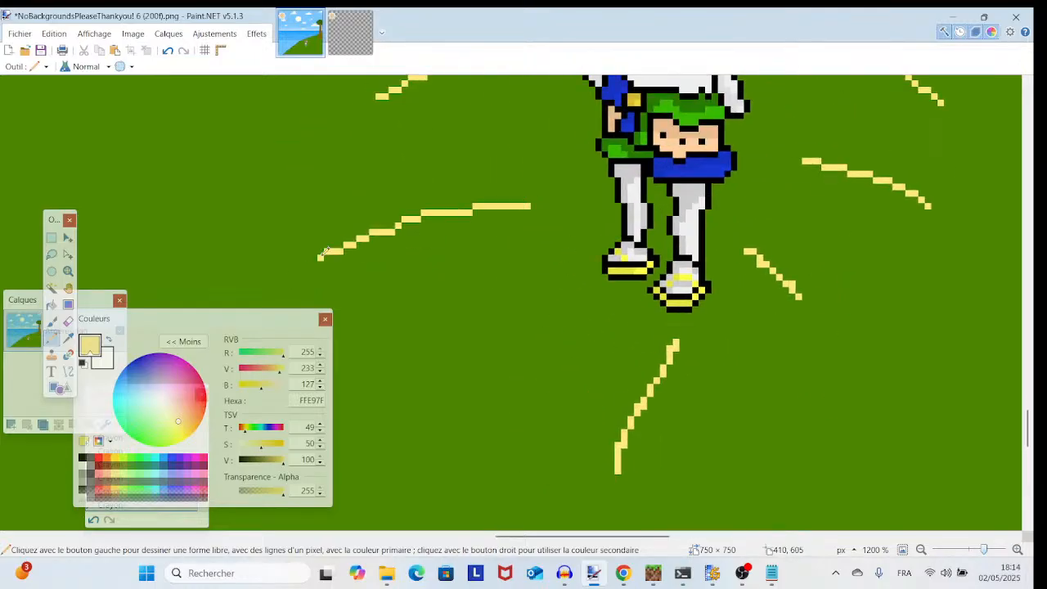
# - Draw two long light yellow lines radiating left, one from beside the hat brim and one from beside the character's face
pyautogui.scroll(6, 573, 343)
pyautogui.hscroll(-3, 587, 392)
pyautogui.moveTo(645, 250)
pyautogui.mouseDown()
pyautogui.moveTo(555, 217)
pyautogui.moveTo(384, 211)
pyautogui.mouseUp()
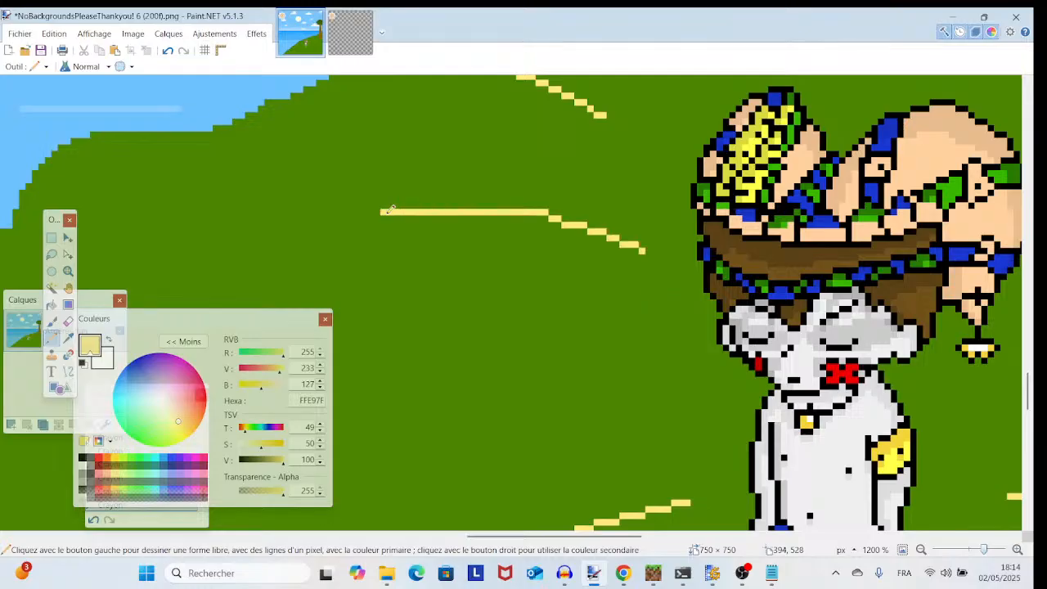
pyautogui.click(168, 51)
pyautogui.moveTo(615, 258)
pyautogui.mouseDown()
pyautogui.moveTo(458, 196)
pyautogui.moveTo(348, 172)
pyautogui.mouseUp()
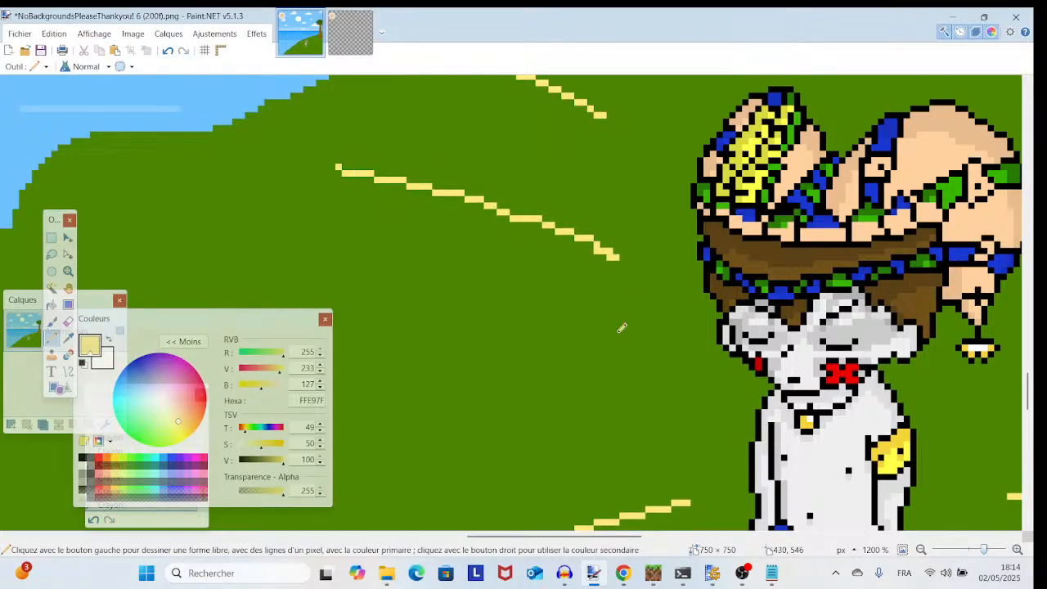
pyautogui.moveTo(629, 340)
pyautogui.mouseDown()
pyautogui.moveTo(520, 346)
pyautogui.moveTo(325, 379)
pyautogui.mouseUp()
# - Draw a small light yellow plus-shaped sparkle, three pixels wide, on the grass above the left part of the character's hat
pyautogui.moveTo(723, 361)
pyautogui.mouseDown()
pyautogui.moveTo(411, 366)
pyautogui.moveTo(635, 524)
pyautogui.moveTo(630, 466)
pyautogui.moveTo(325, 260)
pyautogui.moveTo(667, 267)
pyautogui.mouseUp()
pyautogui.scroll(5, 324, 258)
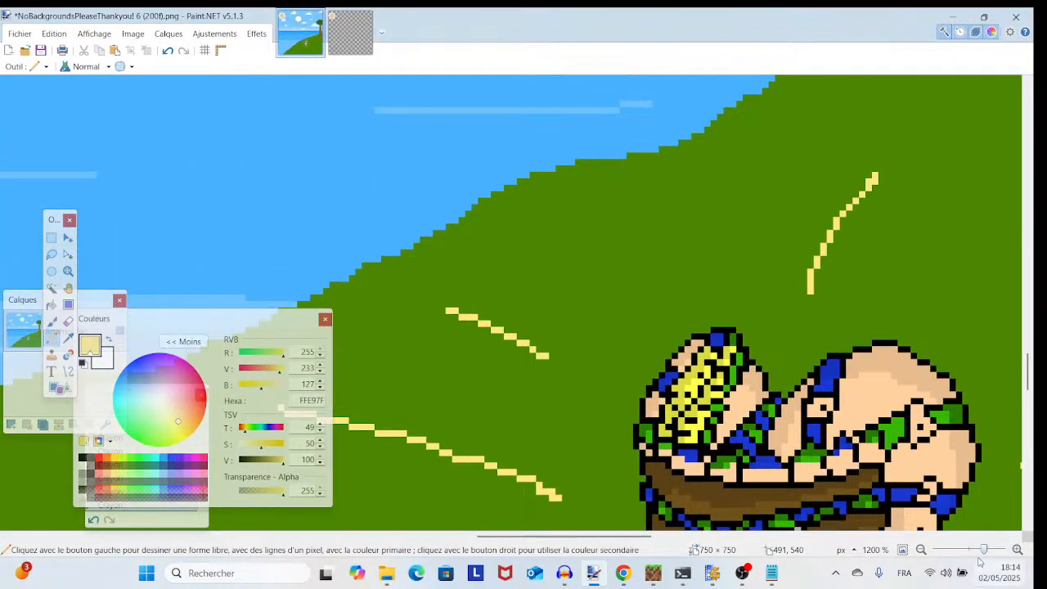
pyautogui.moveTo(985, 549); pyautogui.dragTo(991, 549)
pyautogui.moveTo(787, 401); pyautogui.dragTo(412, 361)
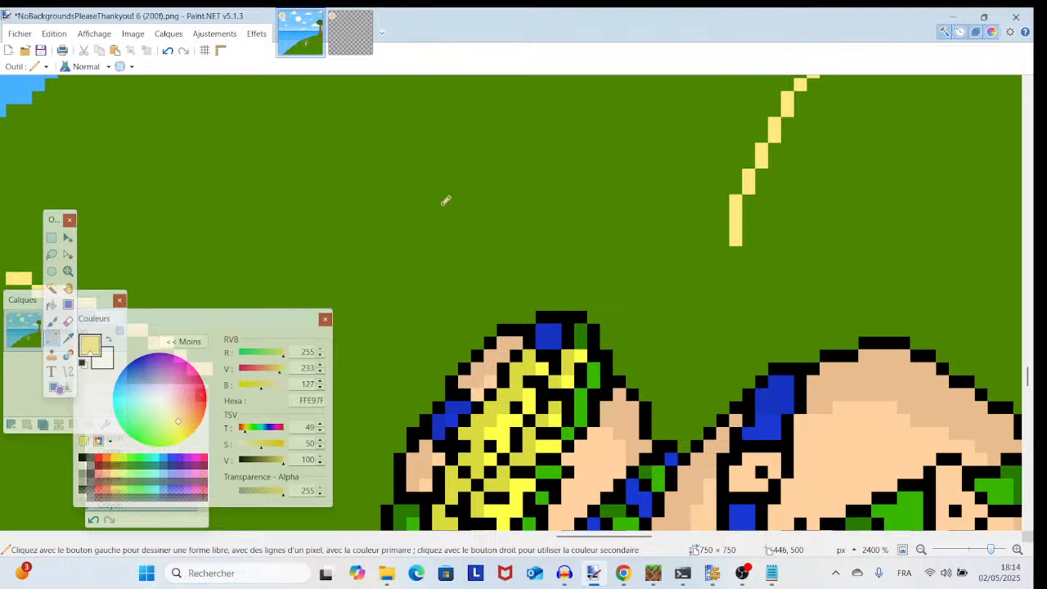
pyautogui.moveTo(442, 195); pyautogui.dragTo(443, 170)
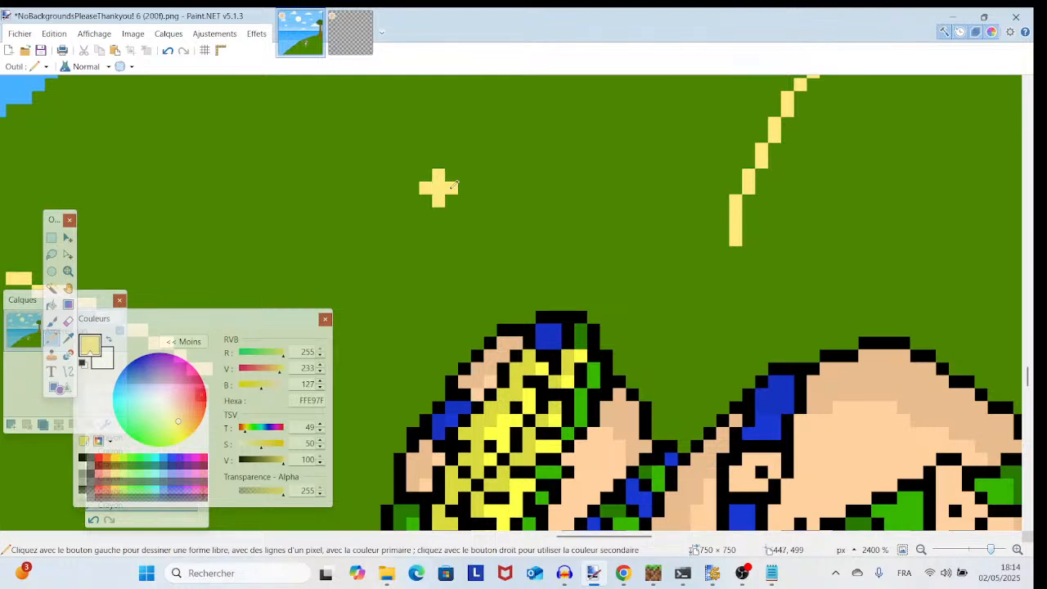
# - Examine the radiating lines and the gaps between them from the character's hat down to its feet
pyautogui.scroll(1, 456, 189)
pyautogui.scroll(-10, 459, 191)
pyautogui.moveTo(851, 280); pyautogui.dragTo(635, 278)
pyautogui.scroll(-3, 635, 278)
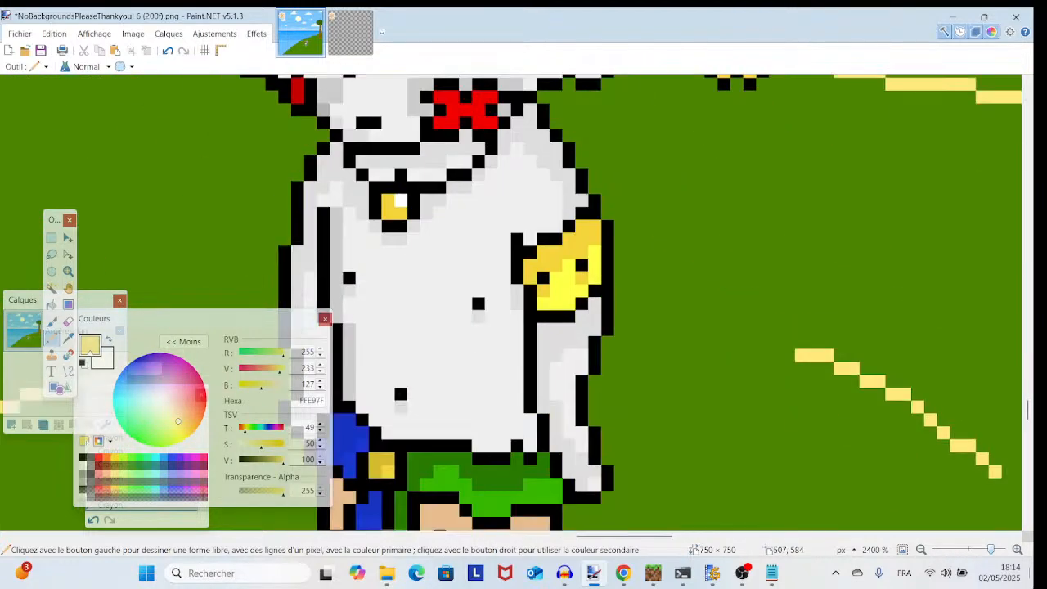
pyautogui.moveTo(990, 549)
pyautogui.mouseDown()
pyautogui.moveTo(980, 557)
pyautogui.moveTo(986, 550)
pyautogui.mouseUp()
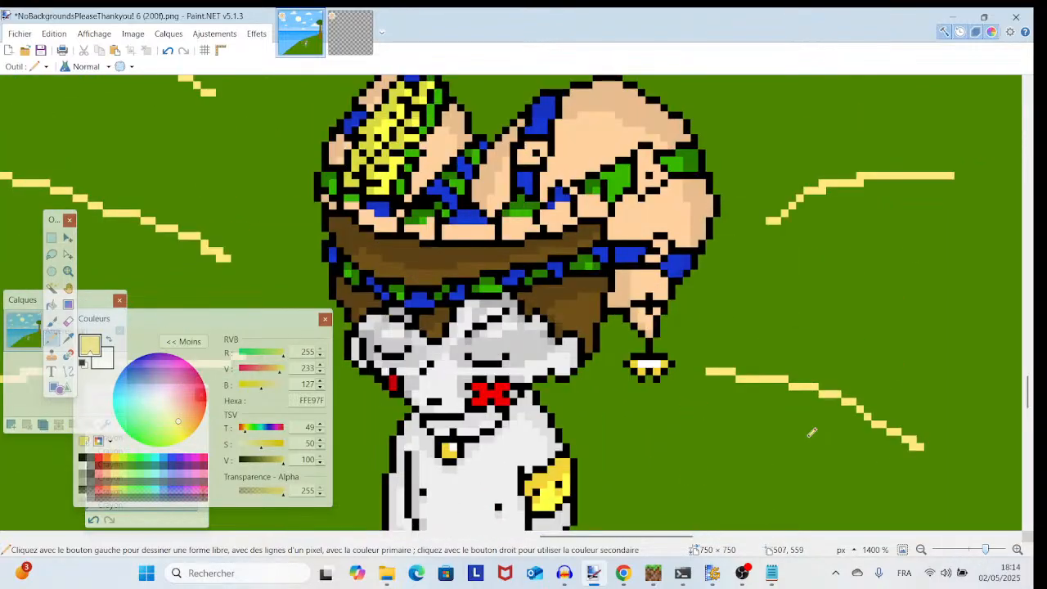
pyautogui.scroll(-10, 739, 423)
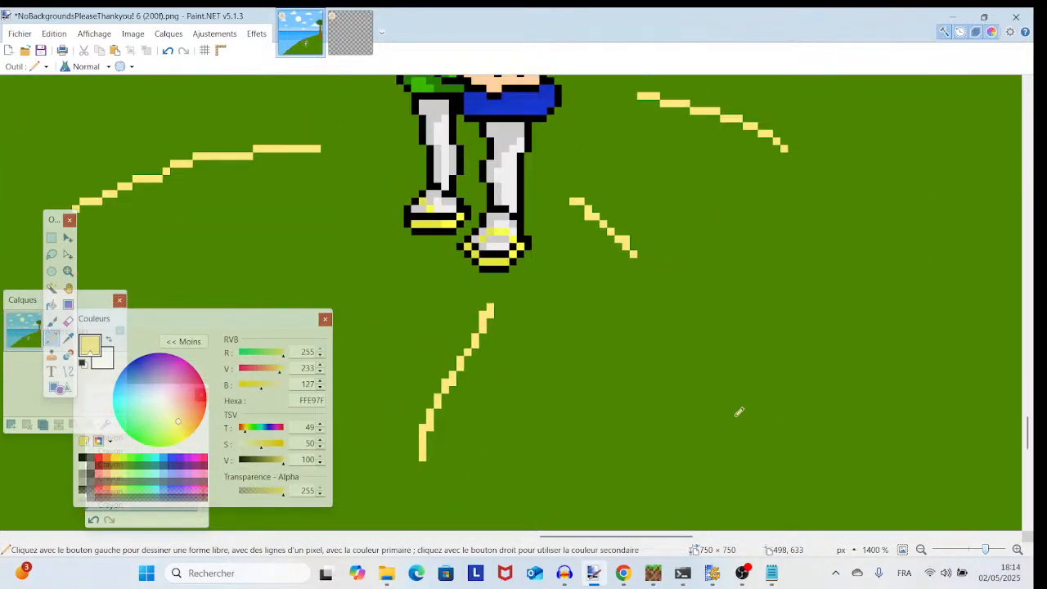
pyautogui.scroll(10, 739, 412)
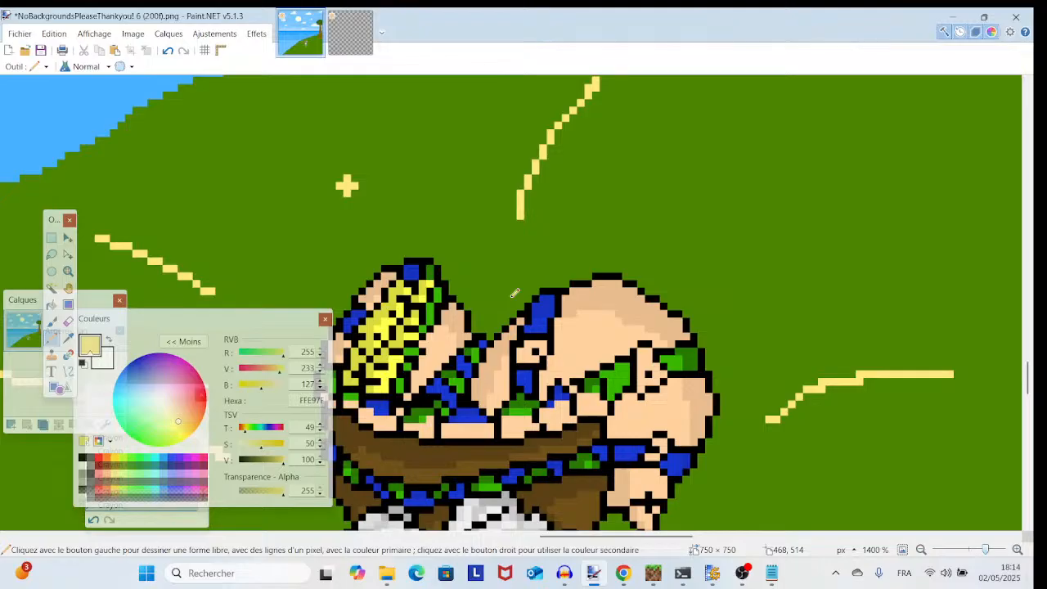
pyautogui.scroll(3, 515, 292)
pyautogui.hscroll(-5, 595, 366)
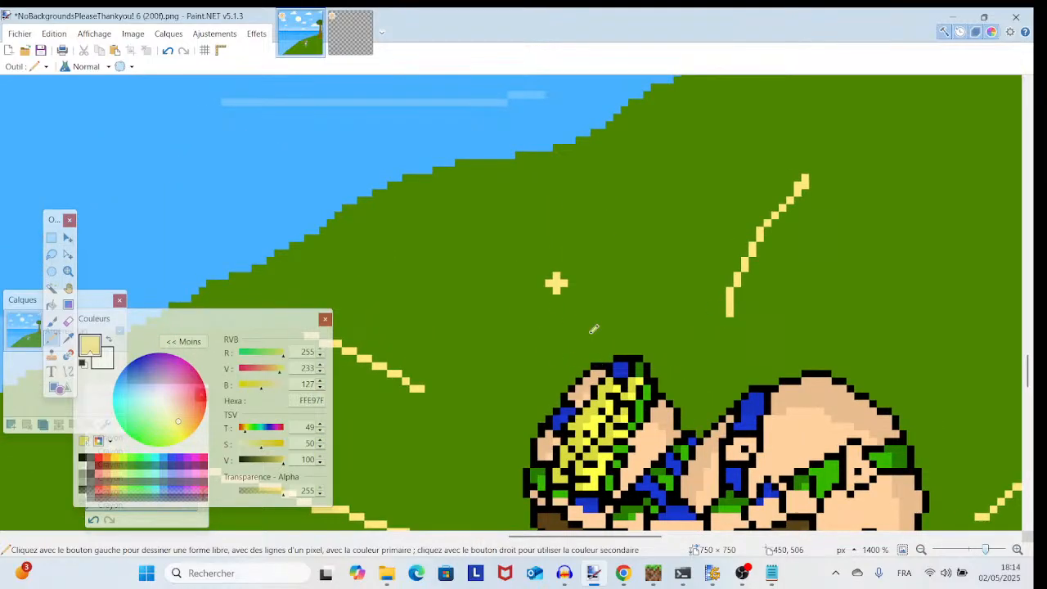
pyautogui.moveTo(671, 297); pyautogui.dragTo(658, 293)
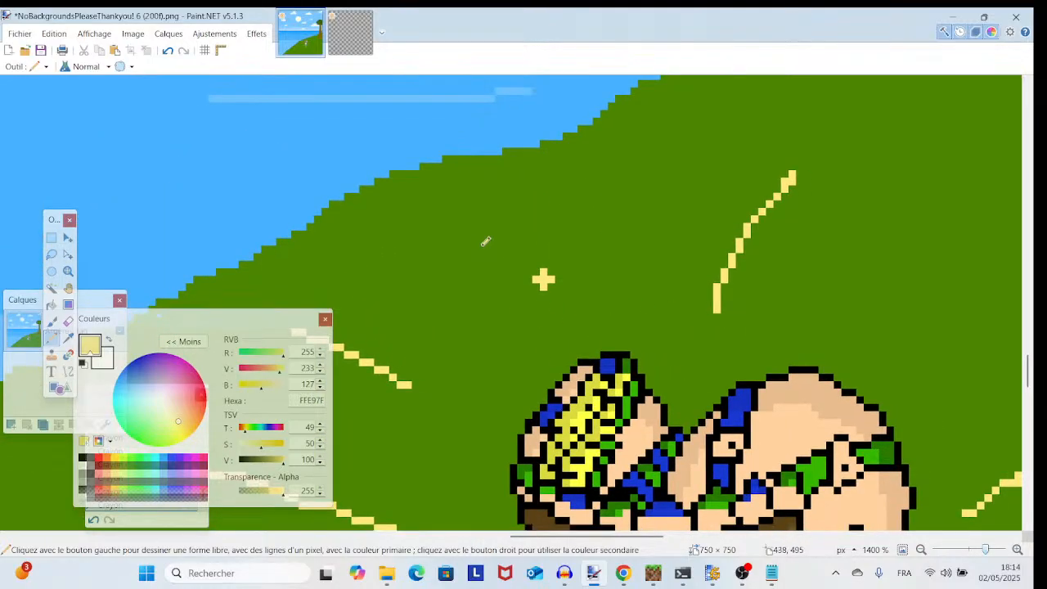
pyautogui.scroll(-5, 572, 303)
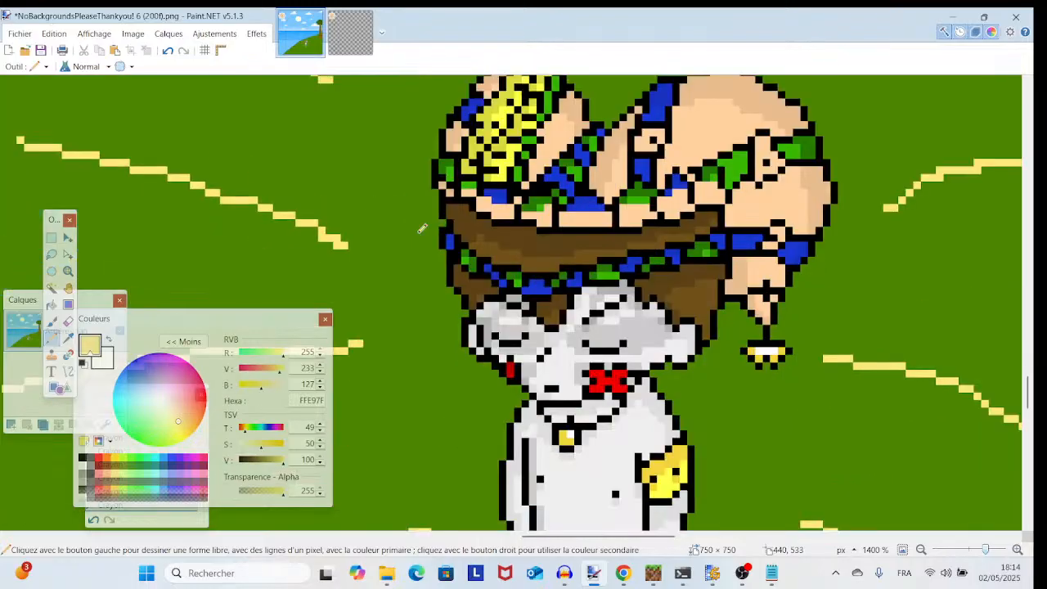
pyautogui.scroll(1, 532, 262)
pyautogui.hscroll(5, 515, 245)
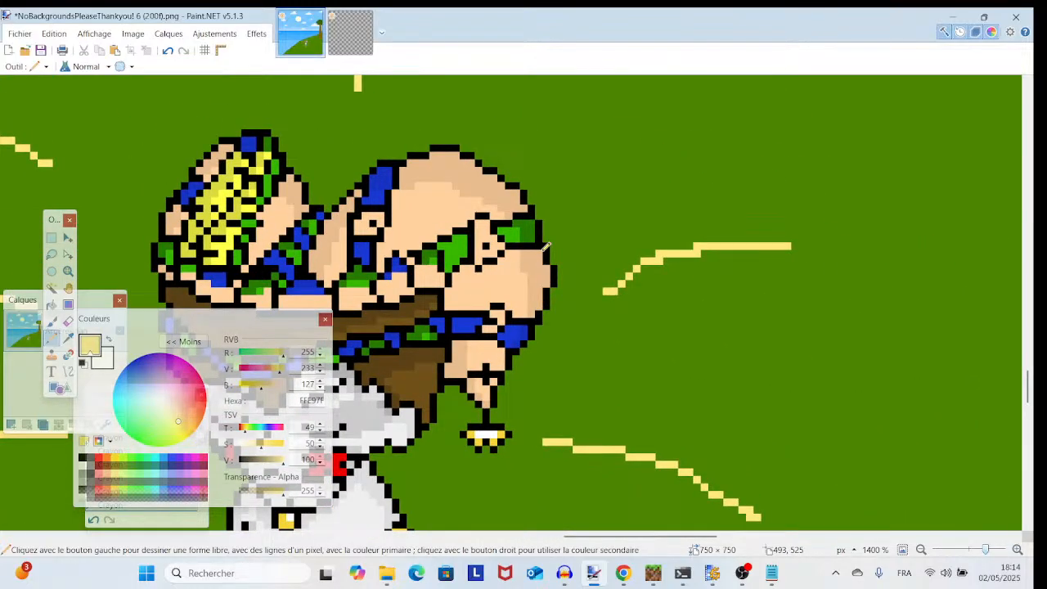
# - Add a single light yellow pixel on the grass between the two lowest lines to the left of the character's legs
pyautogui.scroll(3, 546, 245)
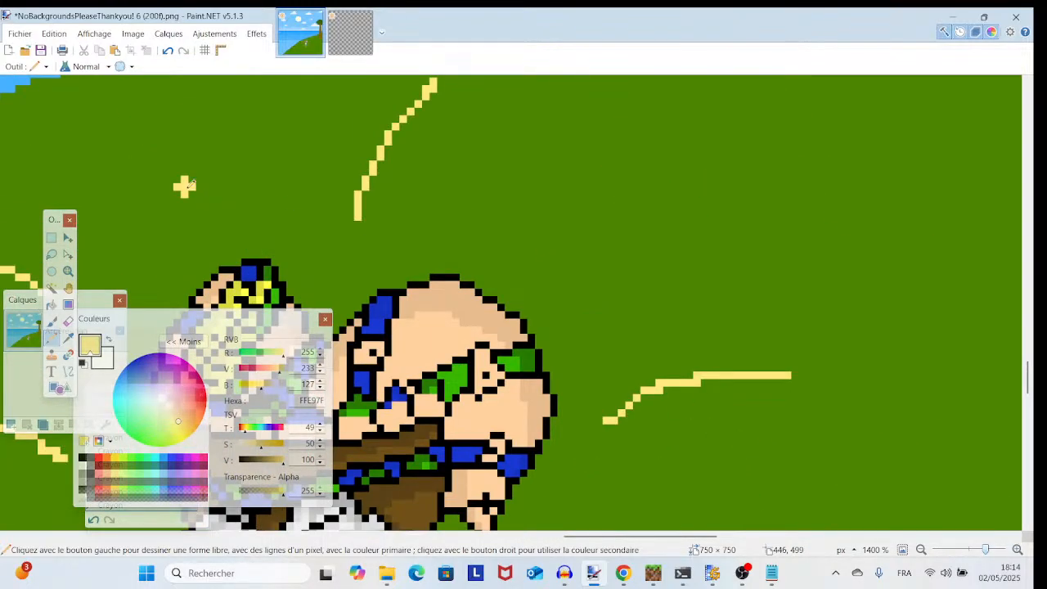
pyautogui.hscroll(-5, 367, 199)
pyautogui.scroll(-10, 367, 198)
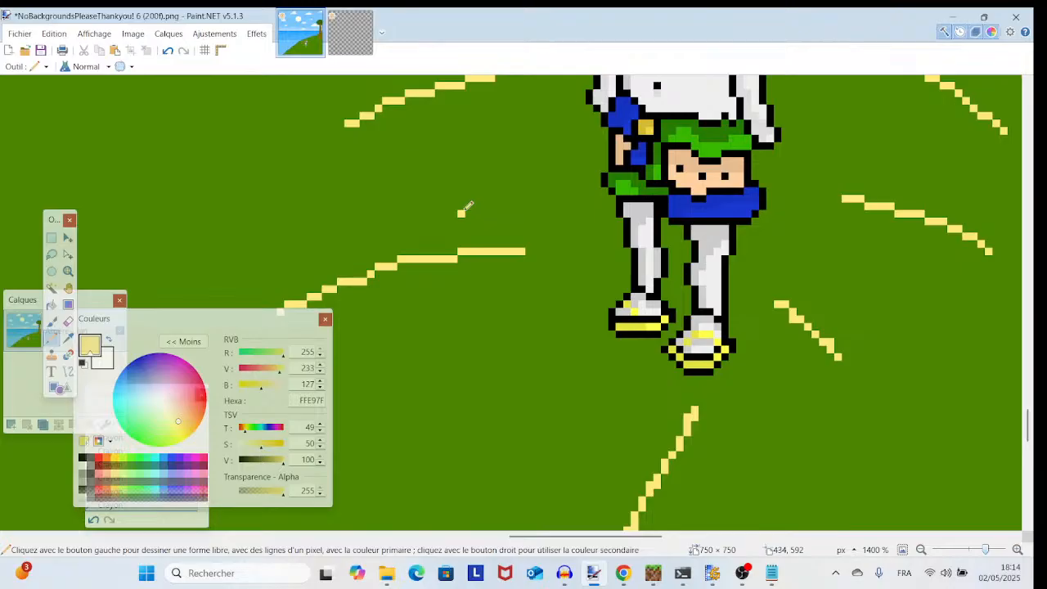
# - Draw a larger light yellow four-pointed sparkle on the grass below the hat's hanging bell, to the right of the character's torso
pyautogui.scroll(6, 468, 213)
pyautogui.hscroll(8, 470, 270)
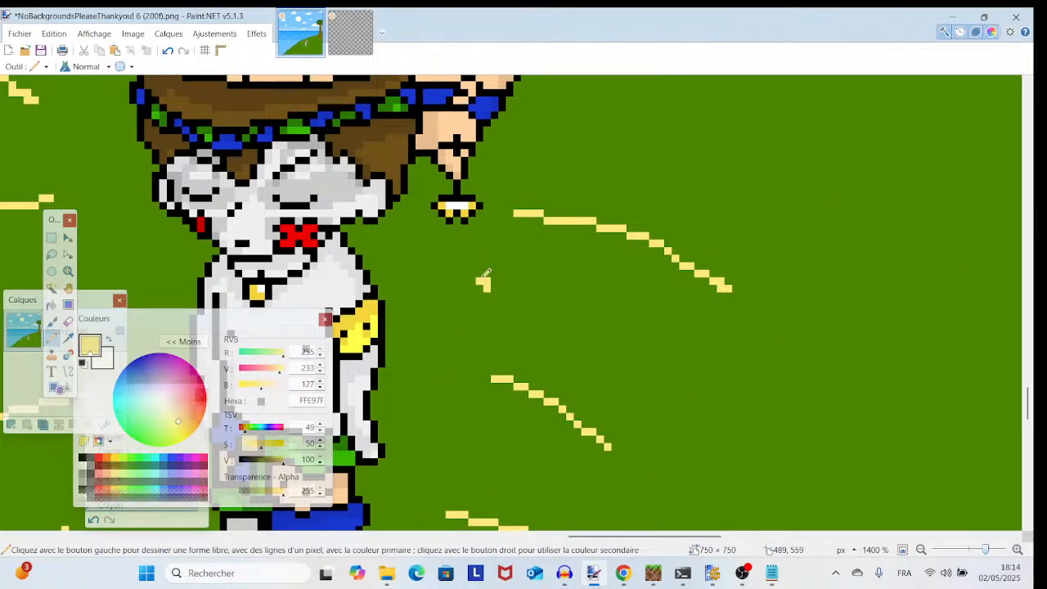
pyautogui.click(174, 54)
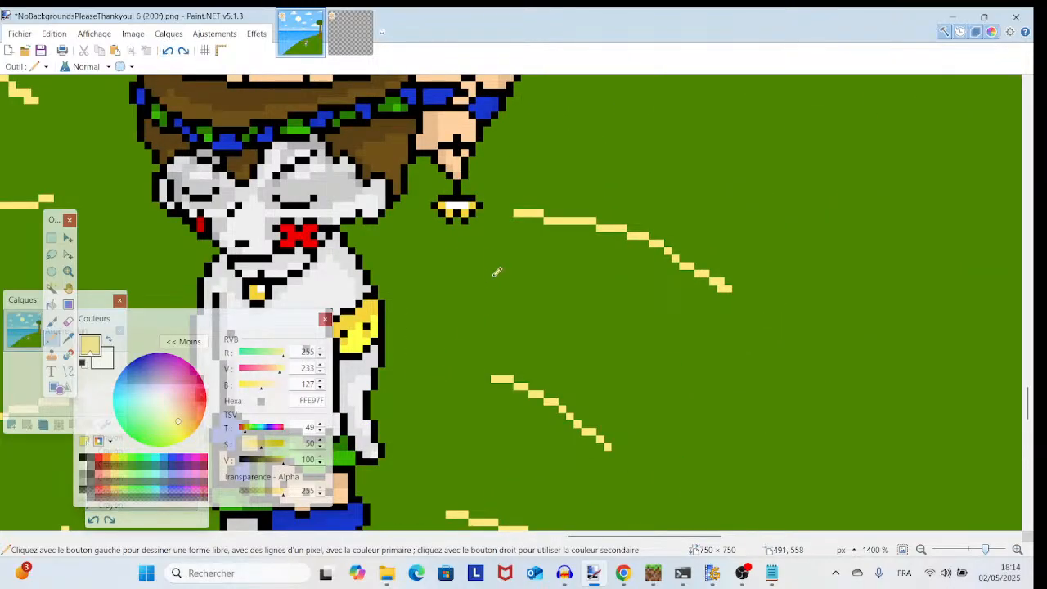
pyautogui.moveTo(491, 269); pyautogui.dragTo(490, 267)
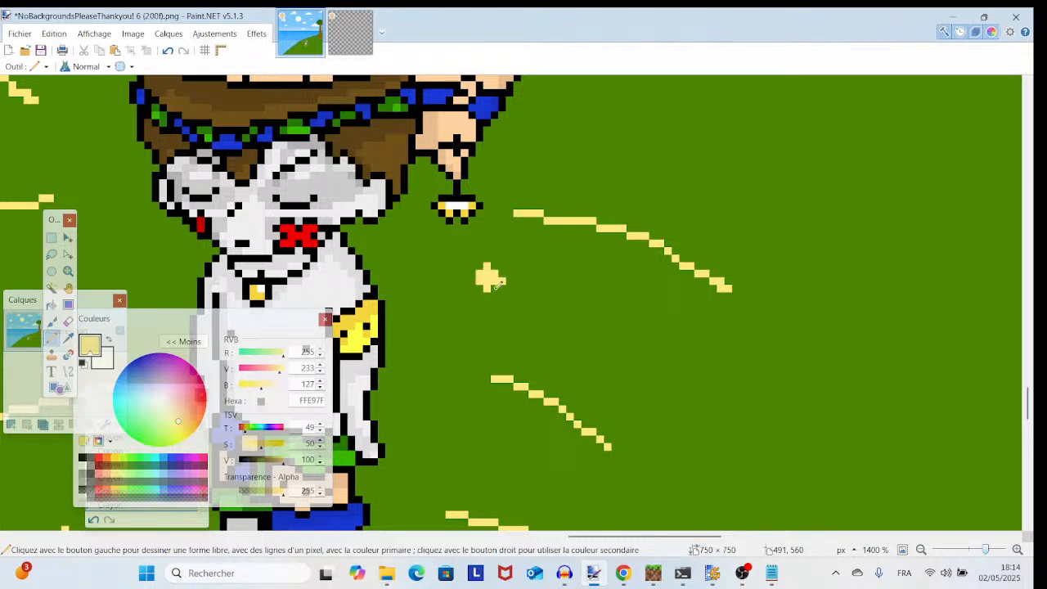
pyautogui.click(484, 292)
pyautogui.click(472, 281)
pyautogui.moveTo(478, 292); pyautogui.dragTo(739, 392)
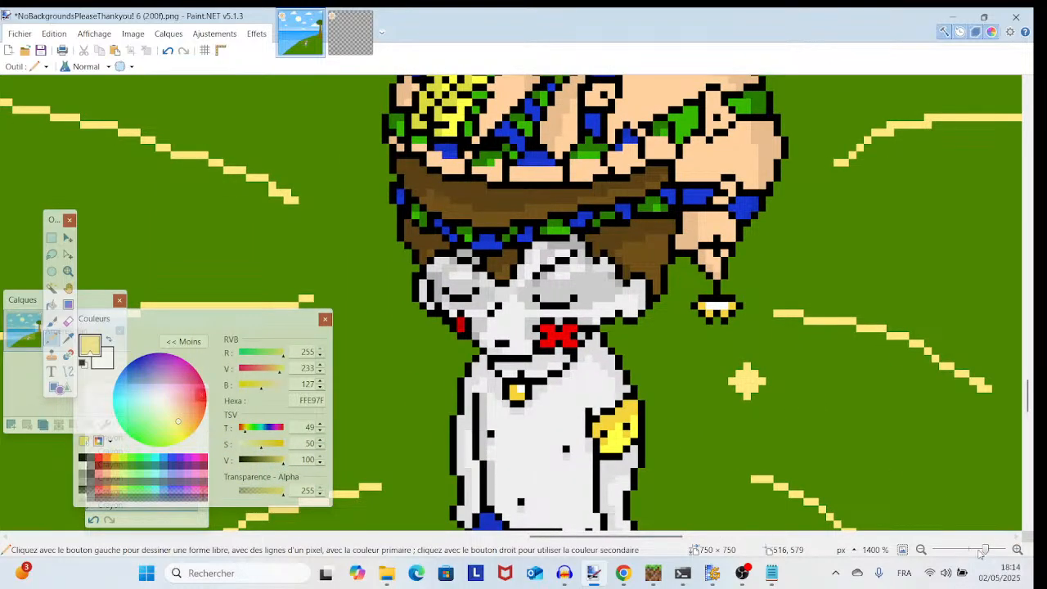
# - Examine the overall arrangement of lines and sparkles around the whole character and the empty grass left of its face
pyautogui.moveTo(981, 554)
pyautogui.mouseDown()
pyautogui.moveTo(966, 554)
pyautogui.moveTo(982, 559)
pyautogui.mouseUp()
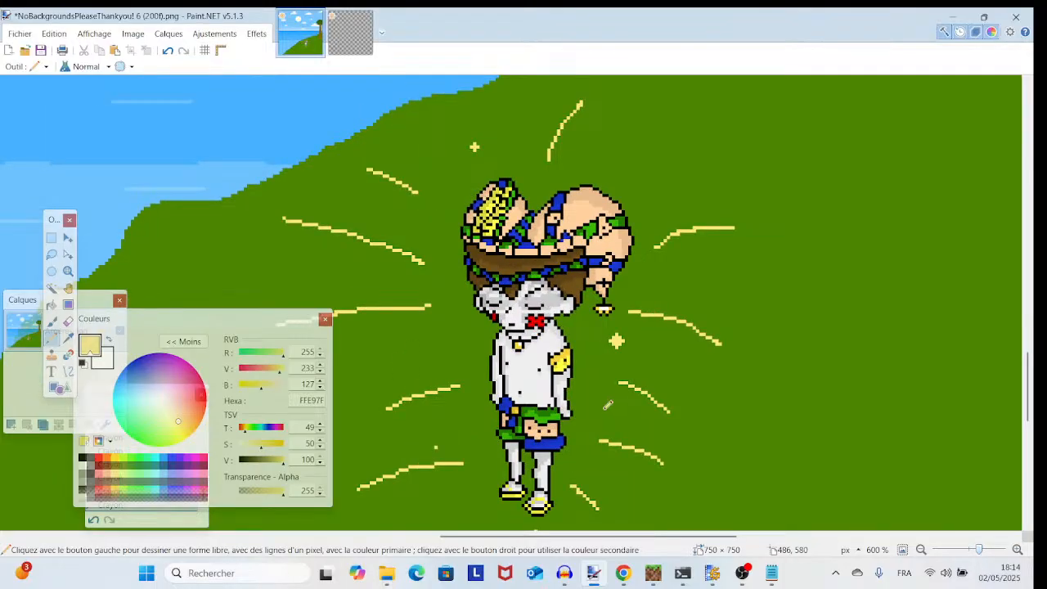
pyautogui.moveTo(541, 400); pyautogui.dragTo(644, 344)
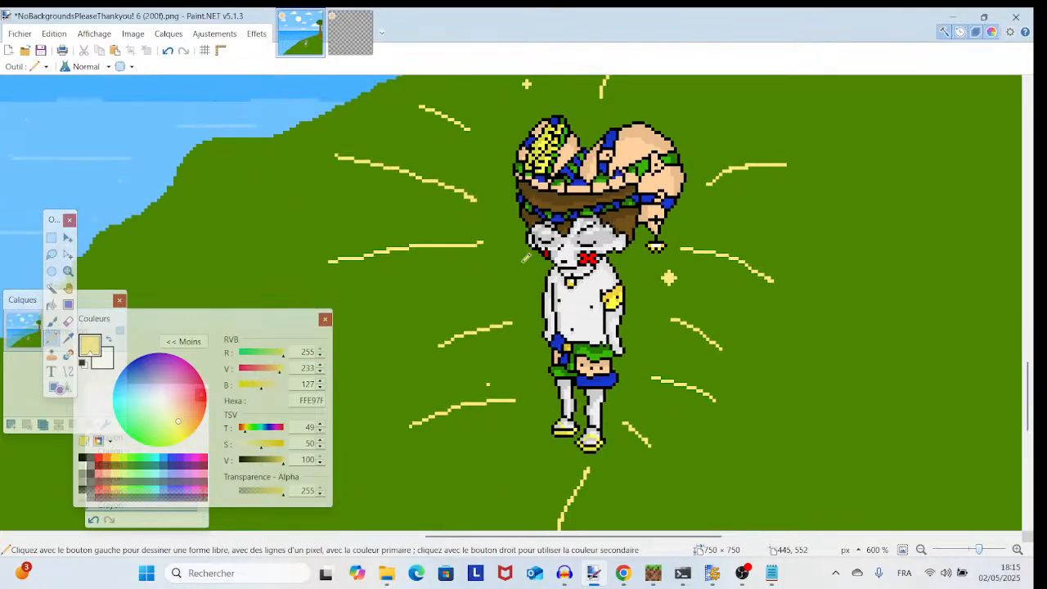
pyautogui.moveTo(526, 288); pyautogui.dragTo(551, 406)
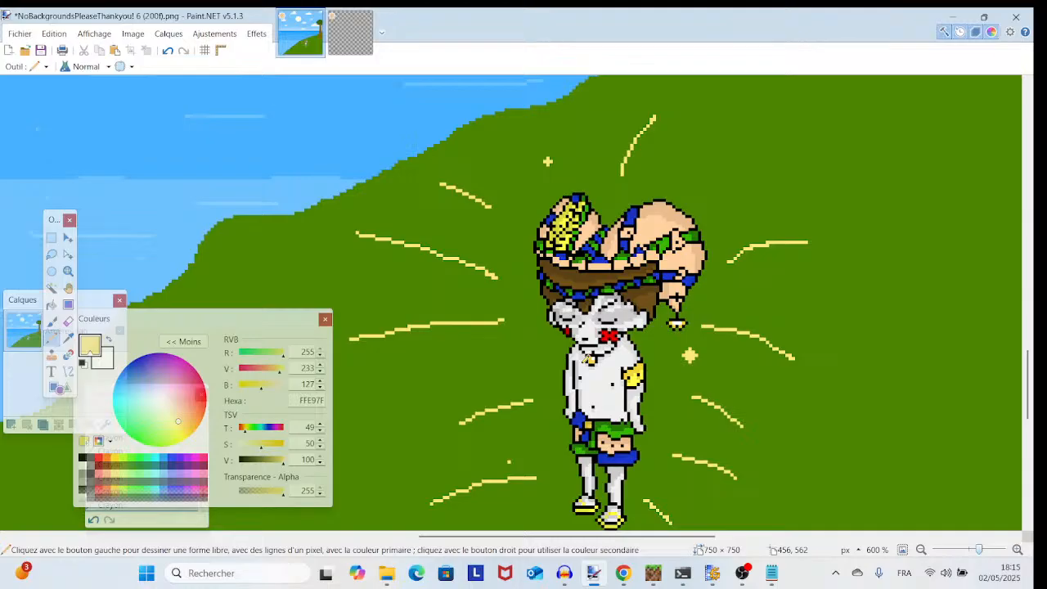
pyautogui.moveTo(585, 357); pyautogui.dragTo(573, 377)
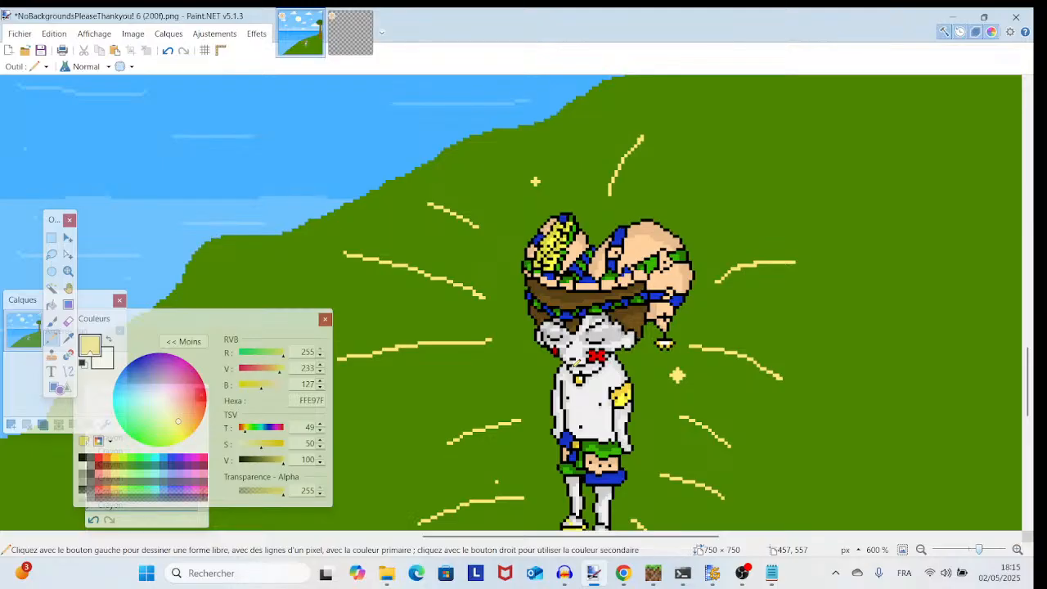
pyautogui.moveTo(603, 362); pyautogui.dragTo(635, 327)
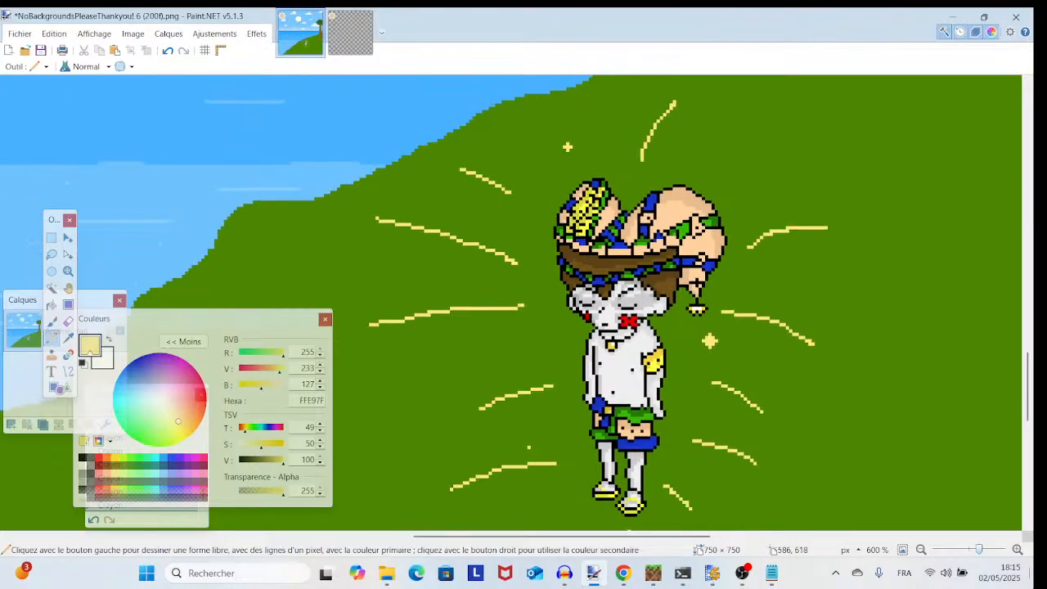
pyautogui.moveTo(981, 549); pyautogui.dragTo(993, 549)
pyautogui.moveTo(796, 447); pyautogui.dragTo(725, 513)
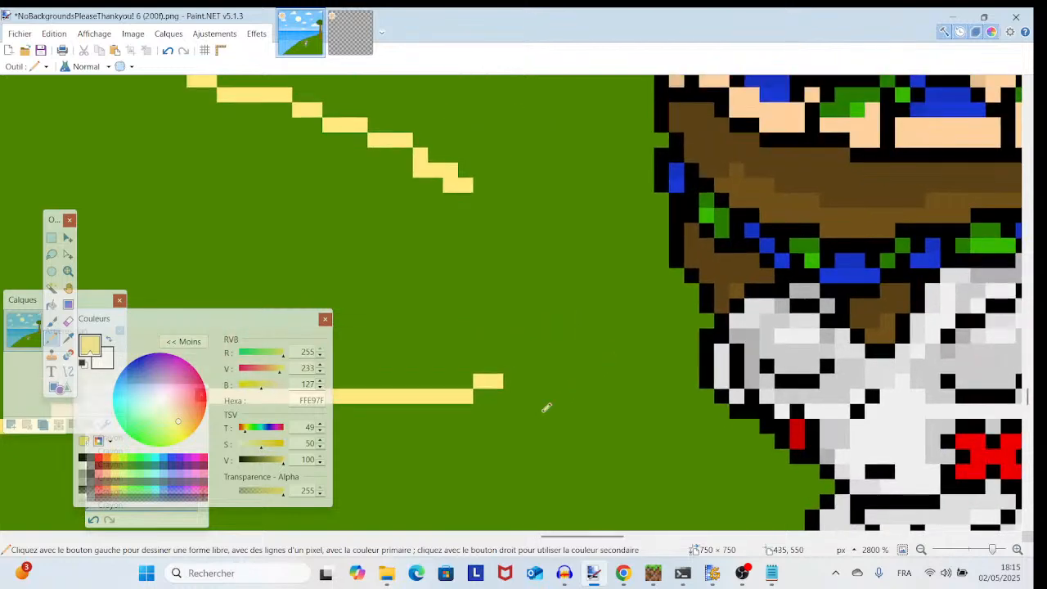
# - Add single light yellow pixels on the grass between the line ends left of the face and just right of the character's hips
pyautogui.click(524, 291)
pyautogui.moveTo(525, 290); pyautogui.dragTo(295, 63)
pyautogui.moveTo(540, 246); pyautogui.dragTo(346, 155)
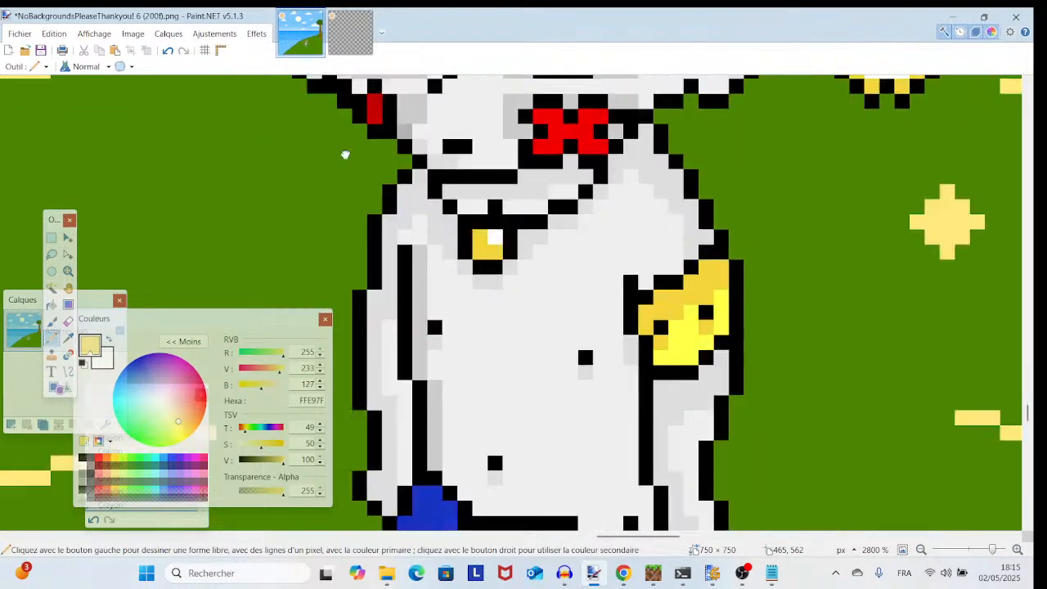
pyautogui.moveTo(1014, 442); pyautogui.dragTo(705, 308)
pyautogui.moveTo(516, 372); pyautogui.dragTo(919, 360)
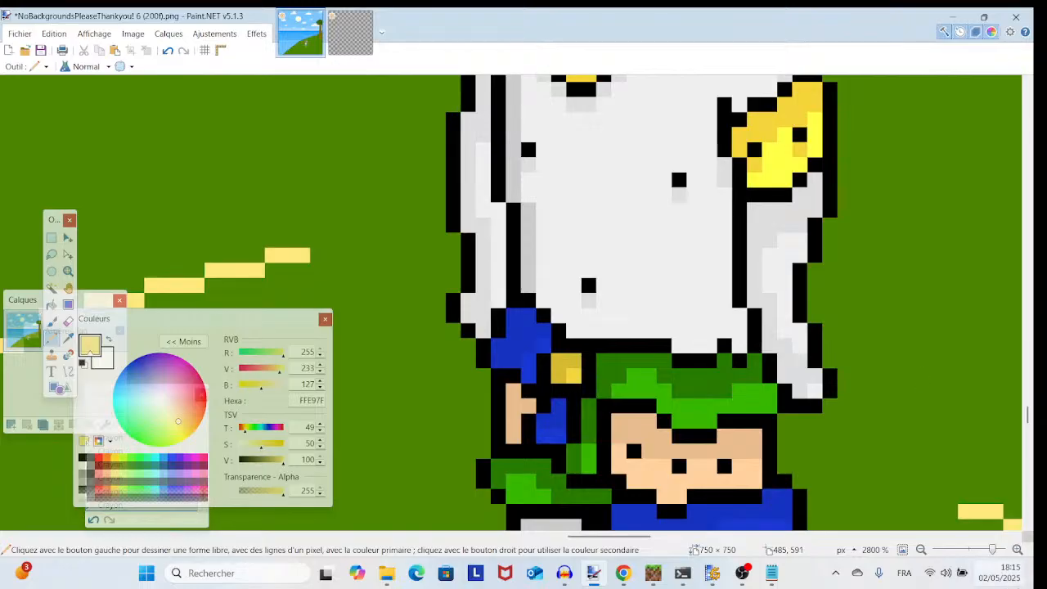
pyautogui.moveTo(993, 549)
pyautogui.mouseDown()
pyautogui.moveTo(973, 550)
pyautogui.moveTo(984, 550)
pyautogui.mouseUp()
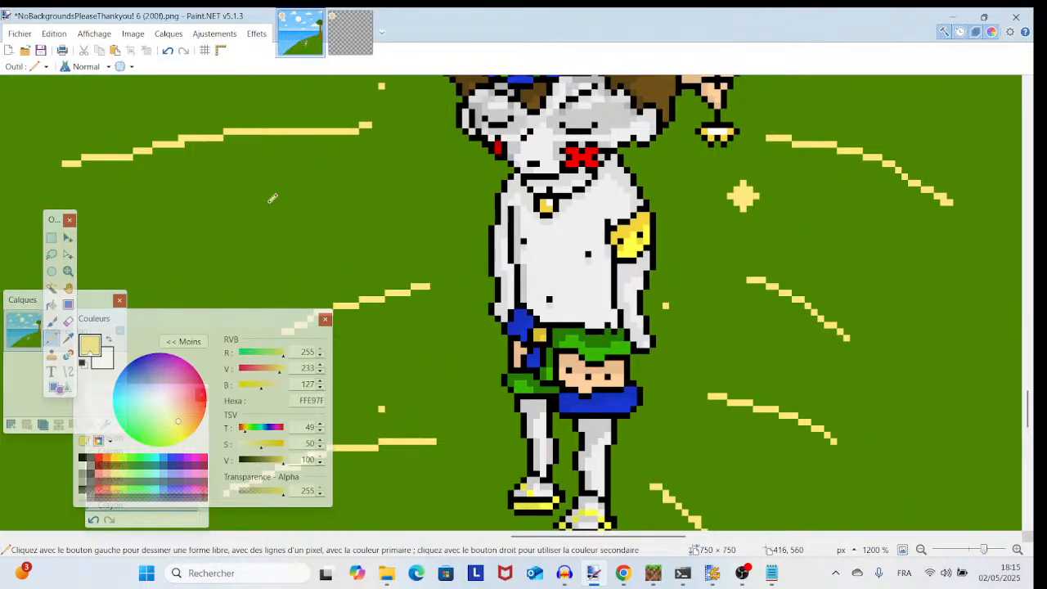
# - Add single light yellow pixels between the lines left of the torso, above the hat's right lobe and in the gap between the lobes
pyautogui.moveTo(489, 230); pyautogui.dragTo(471, 255)
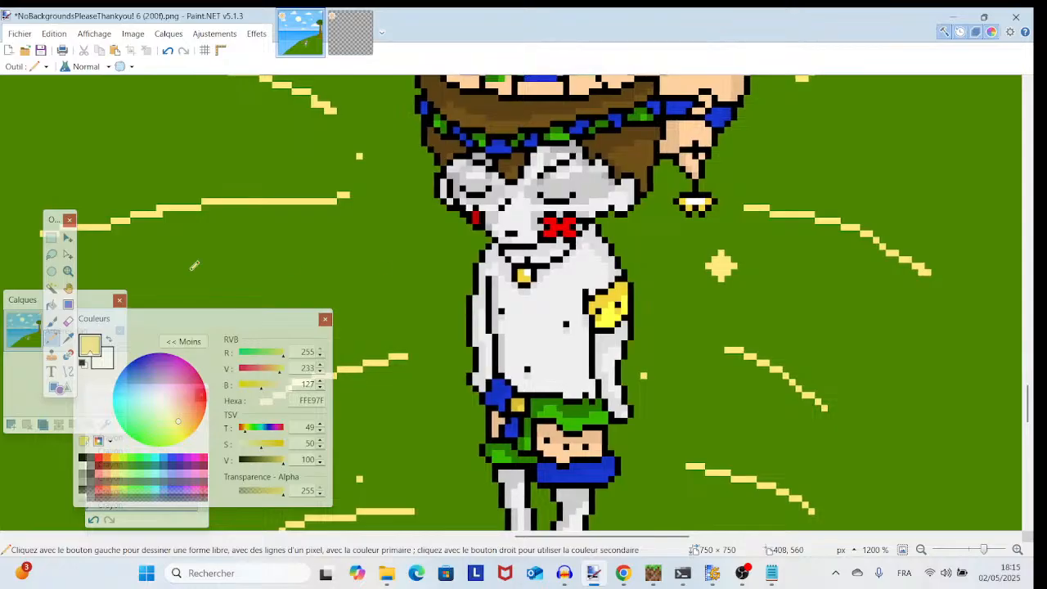
pyautogui.scroll(5, 314, 279)
pyautogui.click(767, 168)
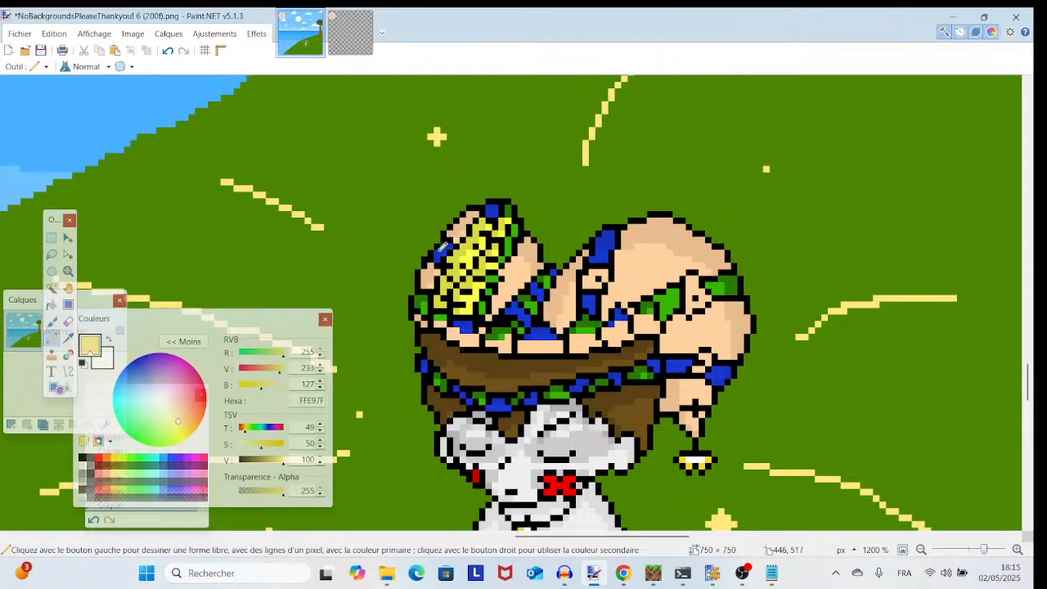
pyautogui.scroll(-10, 573, 344)
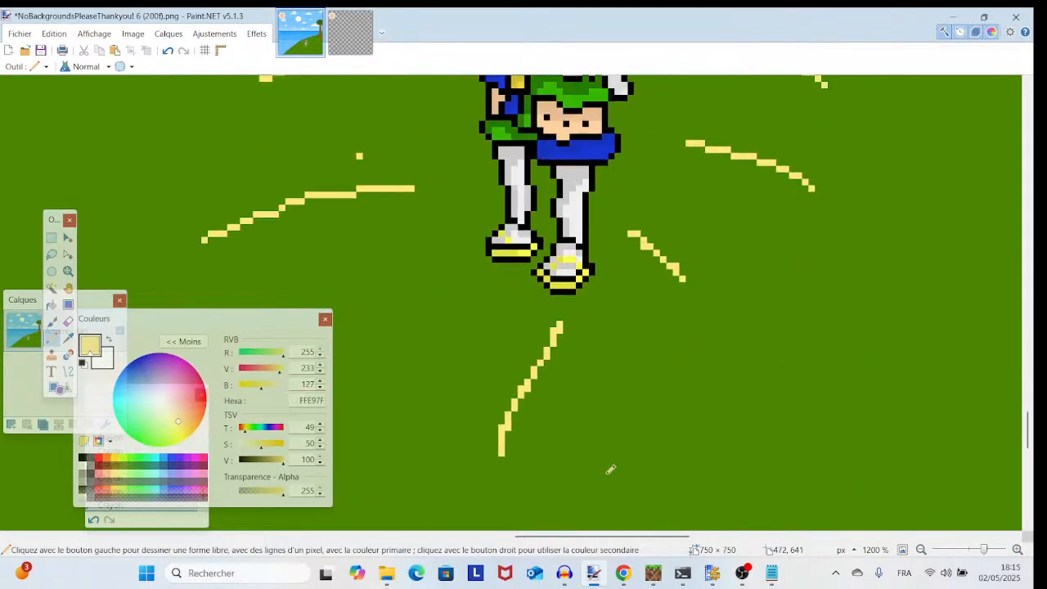
pyautogui.scroll(10, 607, 414)
pyautogui.hscroll(-4, 655, 376)
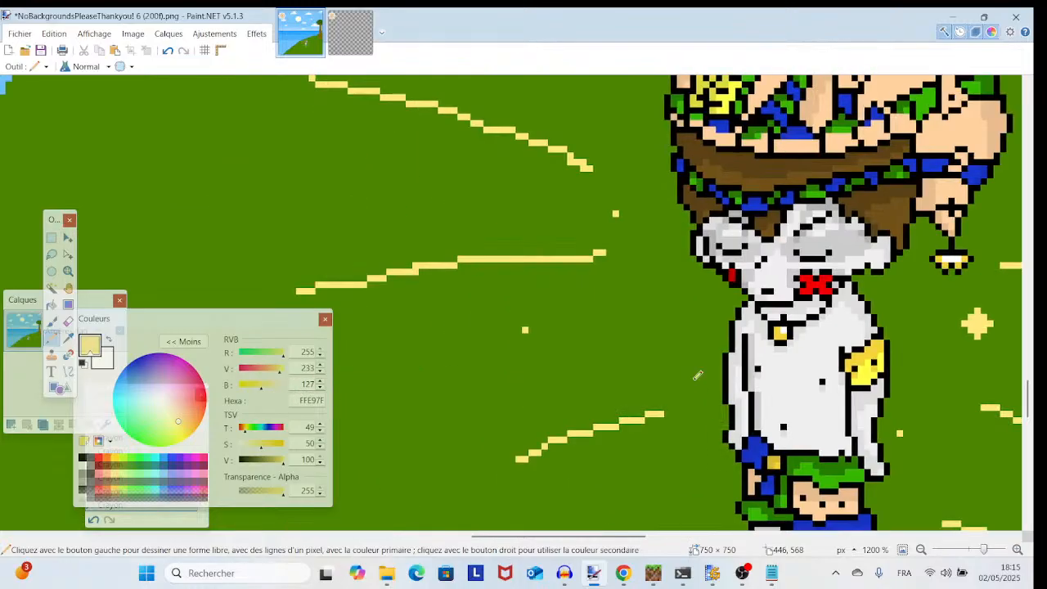
pyautogui.scroll(1, 655, 331)
pyautogui.scroll(-2, 616, 309)
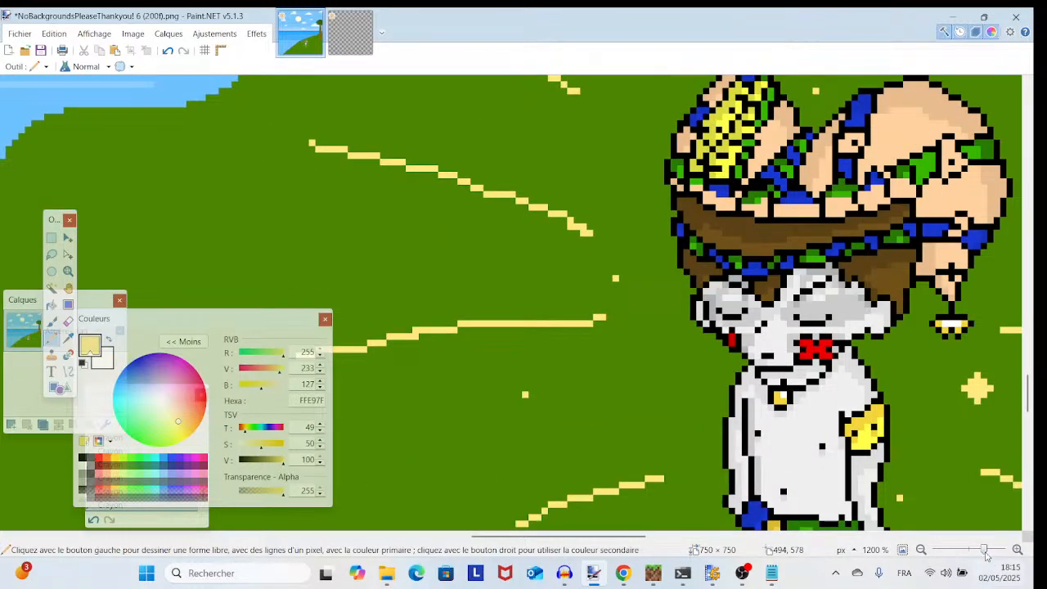
# - Add a single light yellow pixel beside the inner end of the short line at the hat's upper left
pyautogui.moveTo(986, 552); pyautogui.dragTo(985, 560)
pyautogui.moveTo(828, 428); pyautogui.dragTo(575, 496)
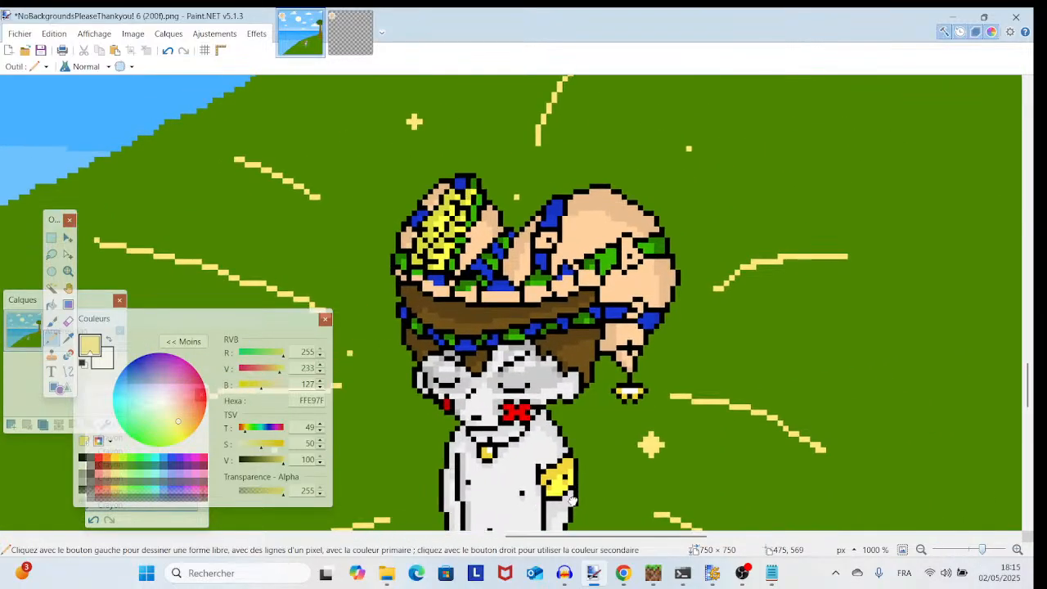
pyautogui.moveTo(503, 311); pyautogui.dragTo(548, 389)
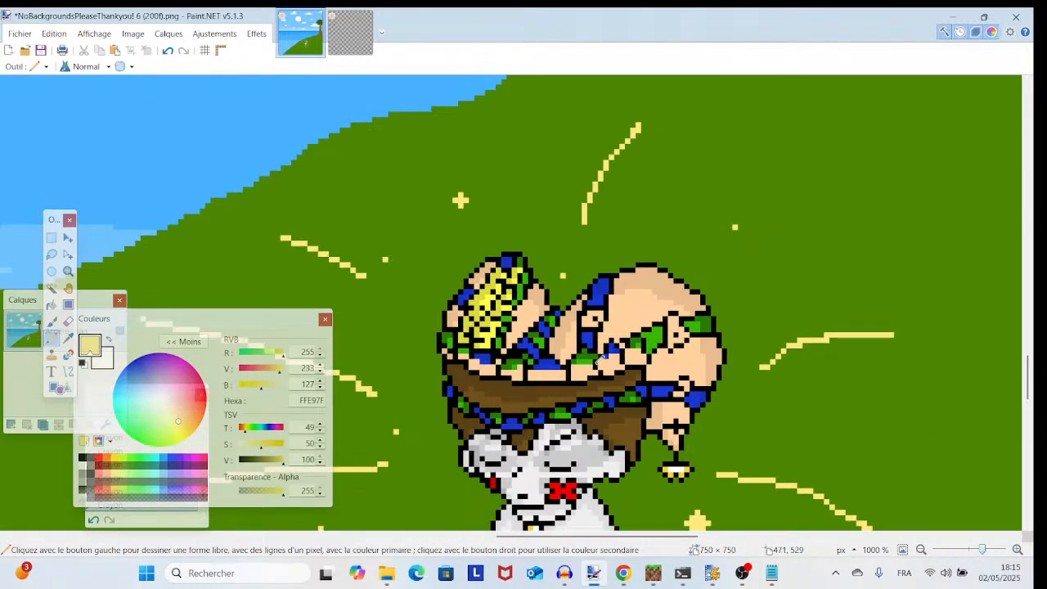
# - Add single light yellow pixels right of the legs, left of the shoes, and right of the line below the feet
pyautogui.moveTo(793, 528); pyautogui.dragTo(757, 242)
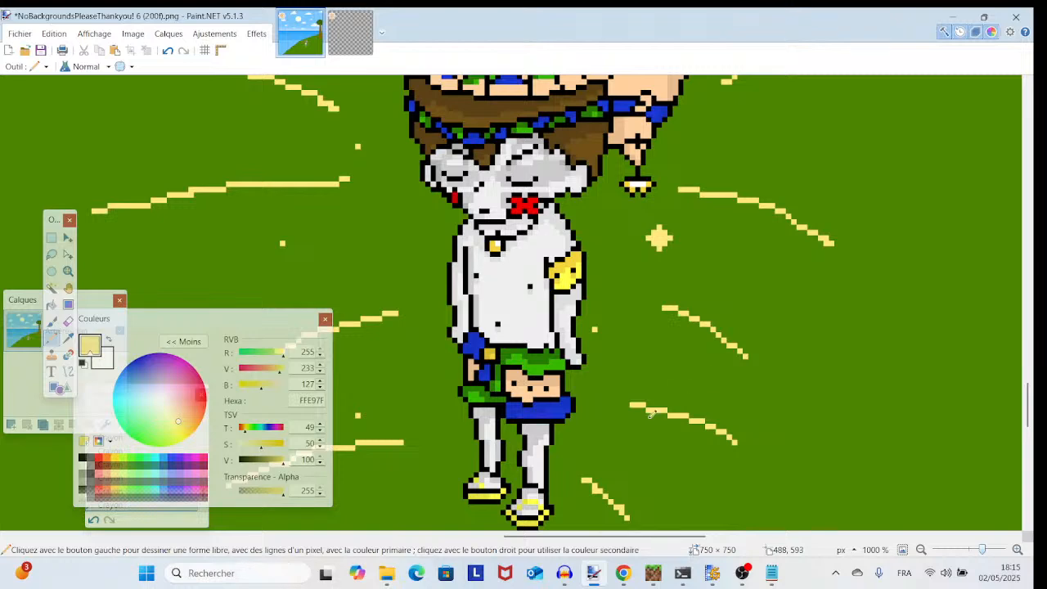
pyautogui.moveTo(598, 443); pyautogui.dragTo(713, 379)
pyautogui.scroll(-4, 713, 380)
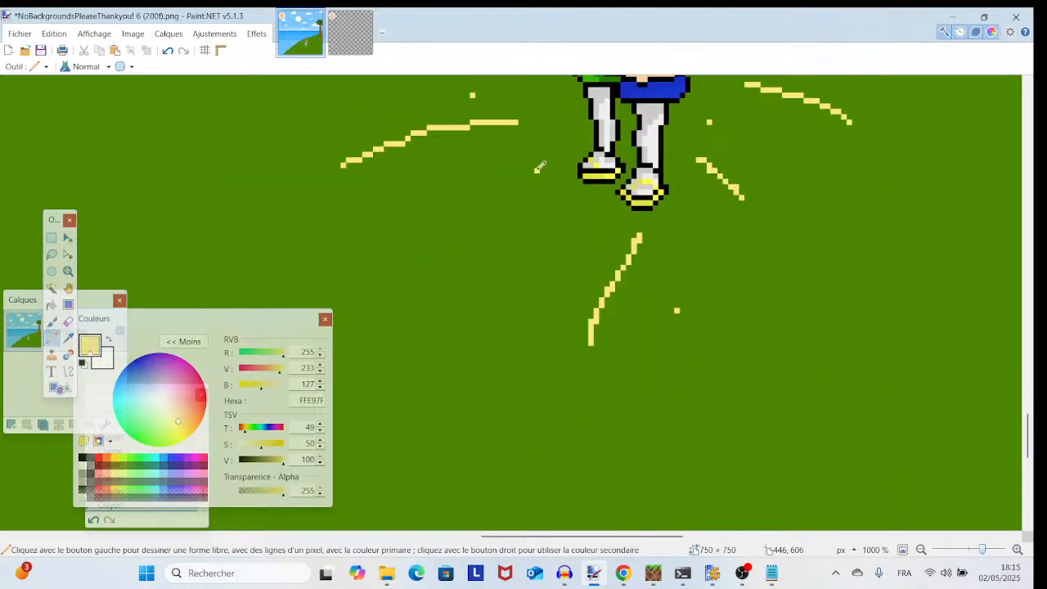
# - Draw a small plus-shaped light yellow sparkle on the grass left of the character's shorts, removing a misplaced pixel
pyautogui.scroll(8, 601, 234)
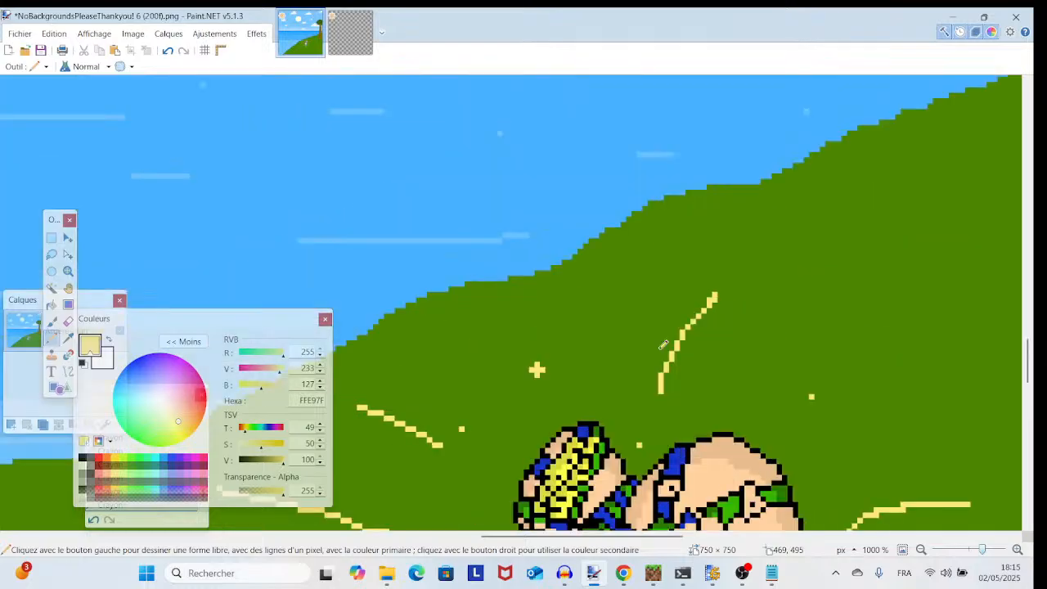
pyautogui.scroll(1, 663, 345)
pyautogui.scroll(-12, 663, 345)
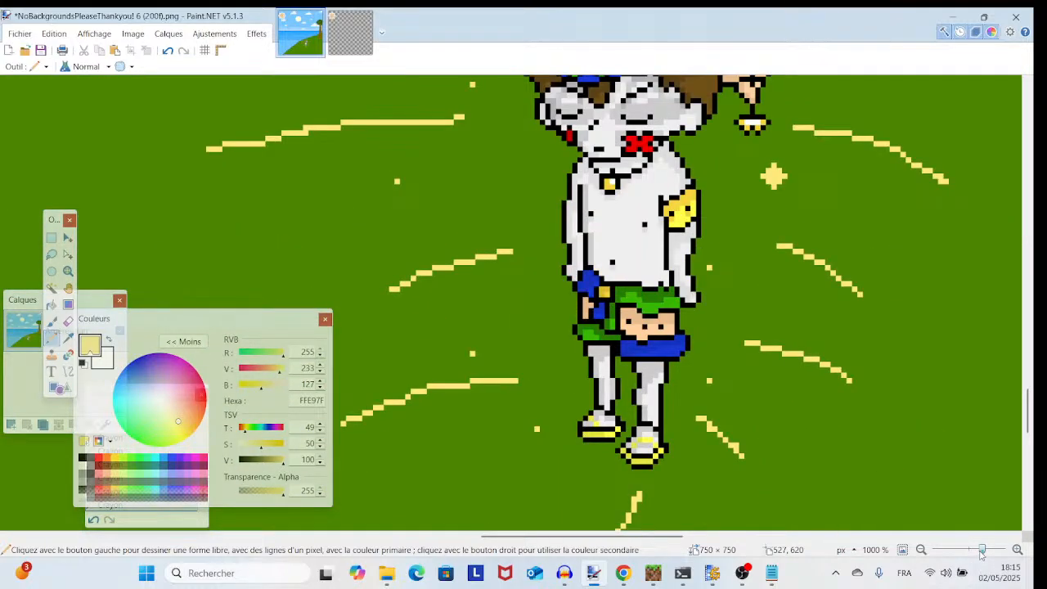
pyautogui.moveTo(982, 554)
pyautogui.mouseDown()
pyautogui.moveTo(970, 554)
pyautogui.moveTo(988, 554)
pyautogui.mouseUp()
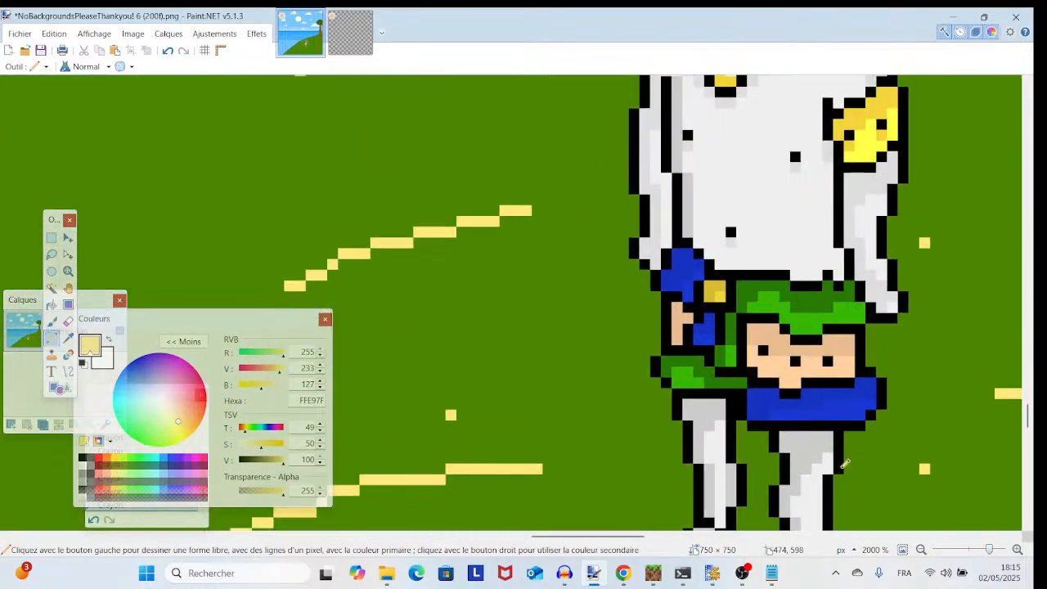
pyautogui.click(526, 275)
pyautogui.click(526, 265)
pyautogui.click(516, 276)
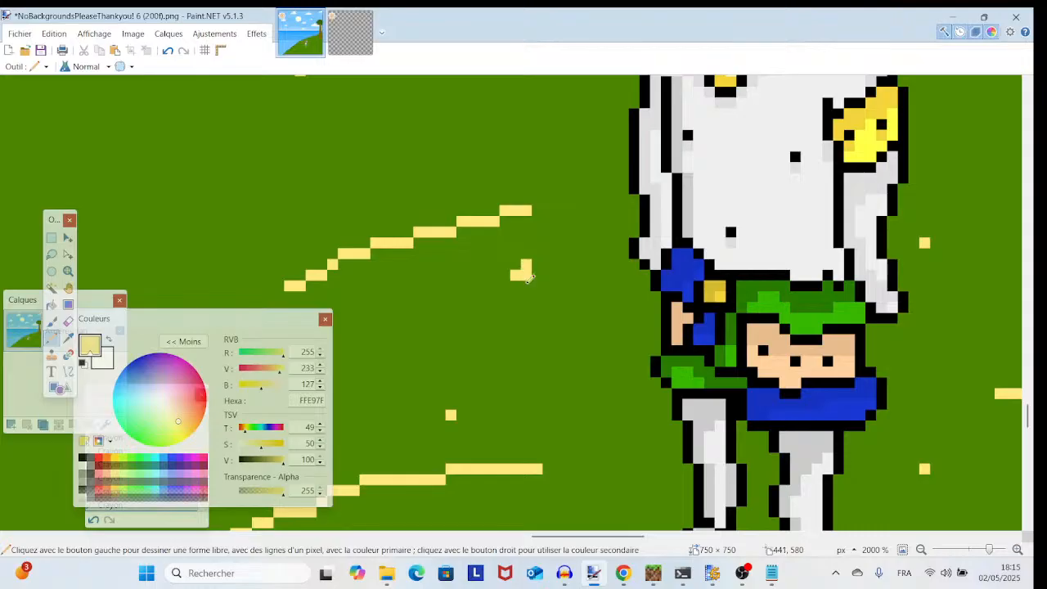
pyautogui.click(526, 286)
pyautogui.click(537, 264)
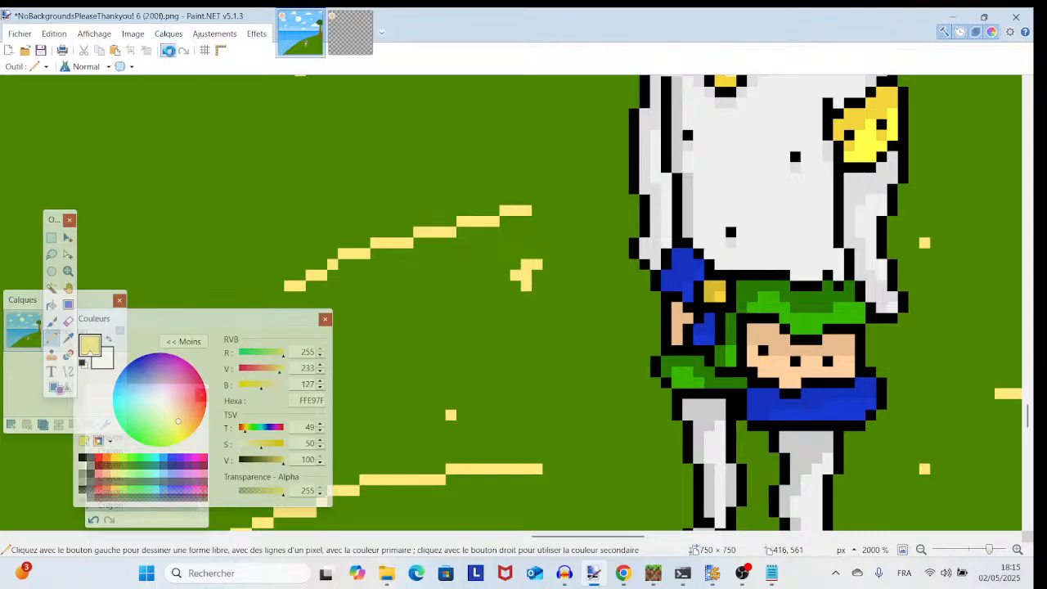
pyautogui.click(168, 50)
pyautogui.click(537, 276)
# - Draw a small plus-shaped light yellow sparkle beside the hat's right lobe, above the curved line there
pyautogui.scroll(8, 557, 282)
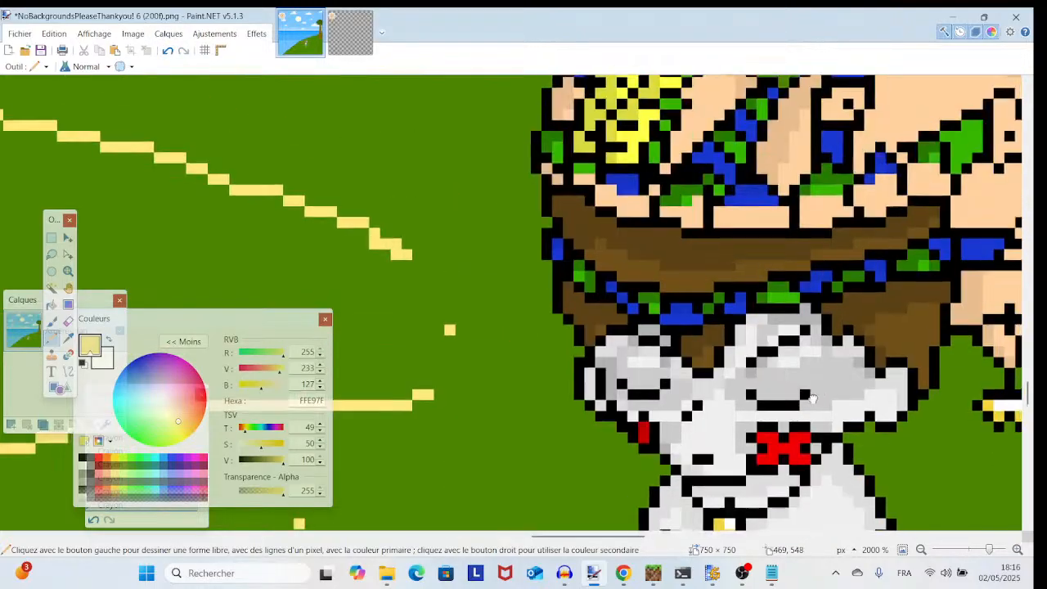
pyautogui.hscroll(9, 585, 415)
pyautogui.scroll(3, 579, 369)
pyautogui.click(565, 304)
pyautogui.click(565, 315)
pyautogui.click(565, 325)
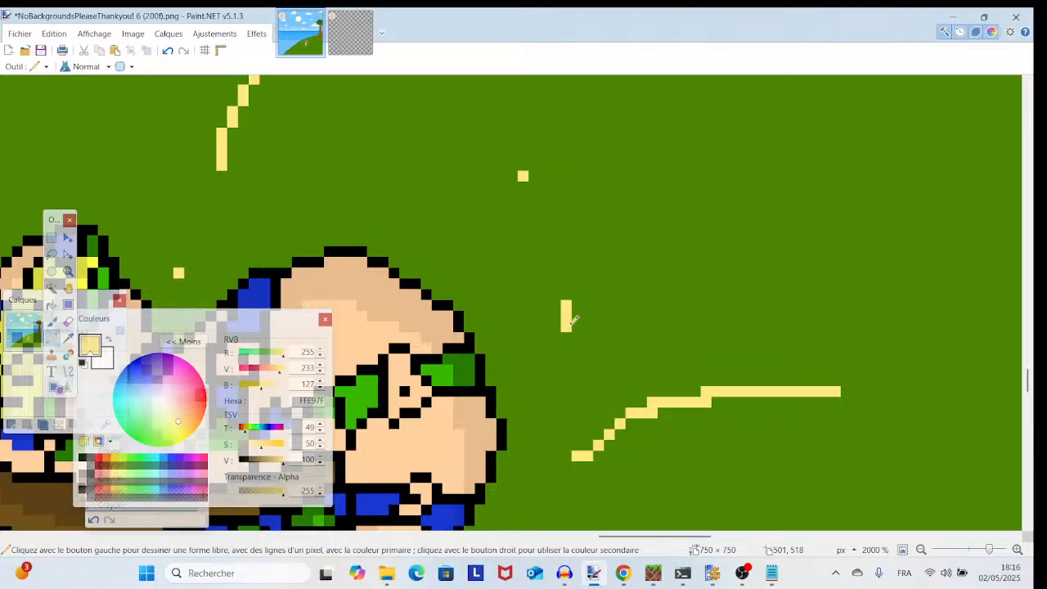
pyautogui.click(555, 316)
pyautogui.click(576, 315)
# - Draw a small plus-shaped light yellow sparkle between the two lowest lines to the right of the character's legs
pyautogui.moveTo(575, 314); pyautogui.dragTo(833, 442)
pyautogui.scroll(3, 551, 372)
pyautogui.scroll(-5, 551, 372)
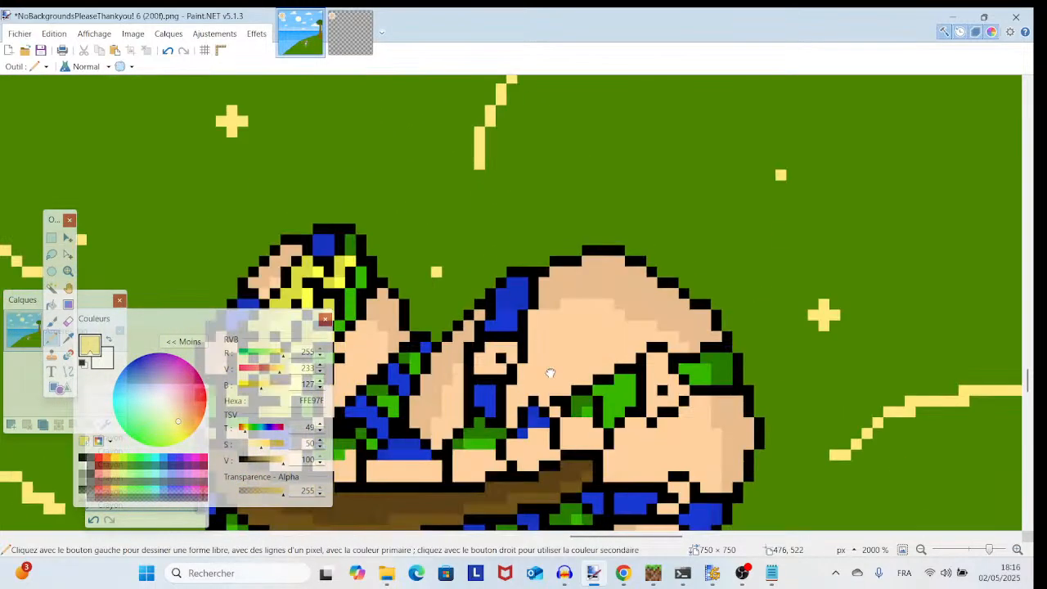
pyautogui.scroll(-10, 550, 372)
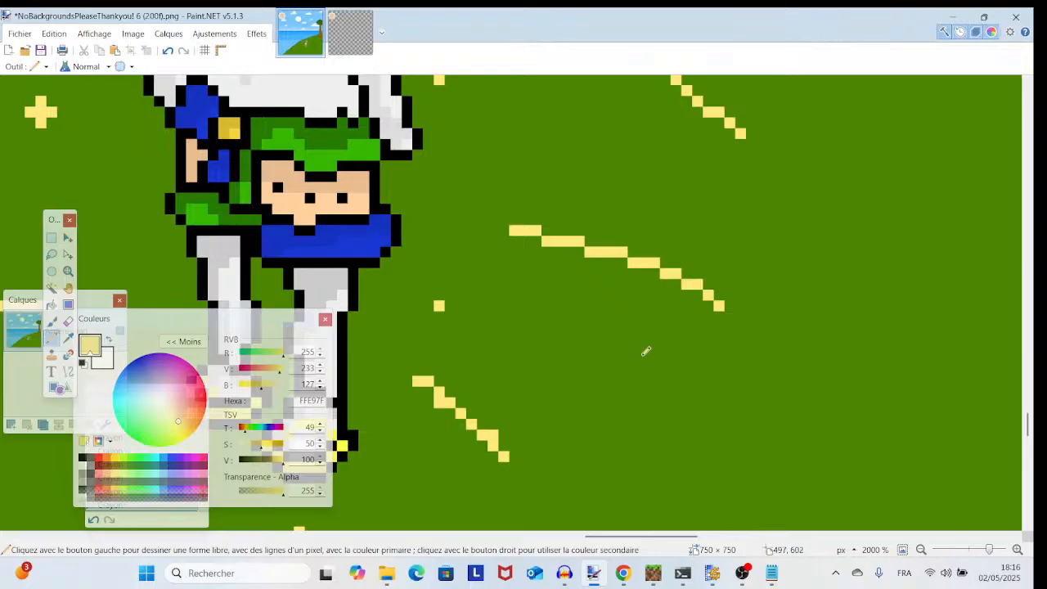
pyautogui.moveTo(644, 355)
pyautogui.mouseDown()
pyautogui.moveTo(644, 381)
pyautogui.moveTo(658, 370)
pyautogui.mouseUp()
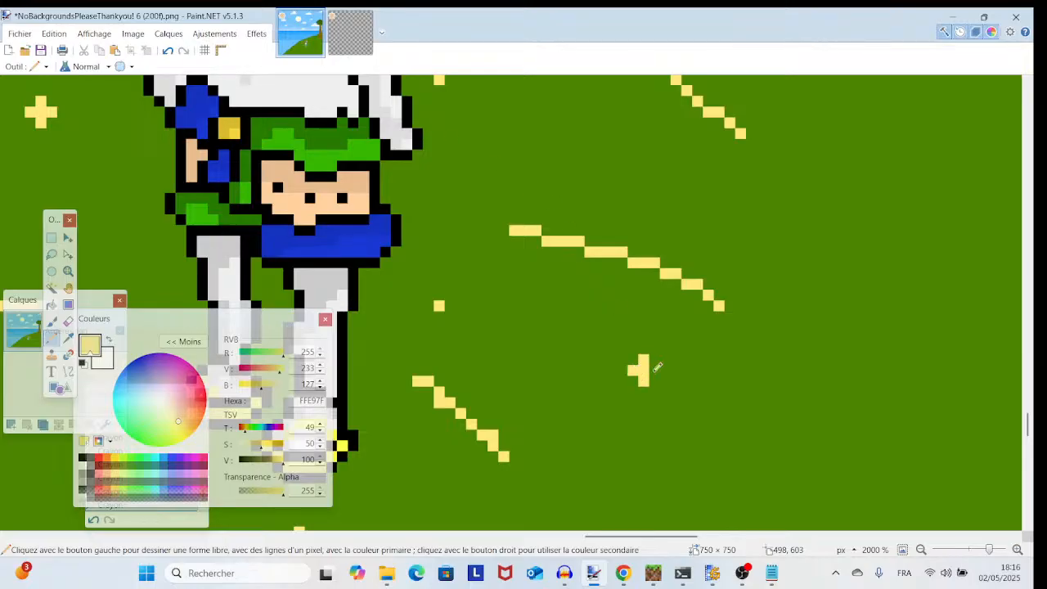
# - Draw a small plus-shaped light yellow sparkle on the grass just left of the character's face, beside the red mark
pyautogui.scroll(3, 643, 374)
pyautogui.hscroll(-2, 643, 374)
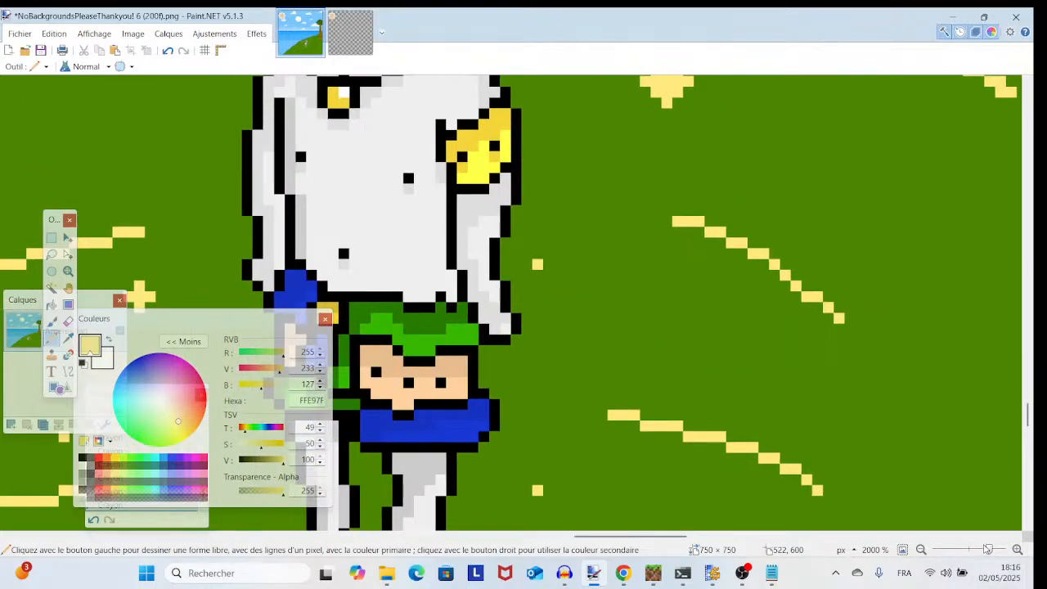
pyautogui.moveTo(989, 550)
pyautogui.mouseDown()
pyautogui.moveTo(958, 558)
pyautogui.moveTo(978, 564)
pyautogui.mouseUp()
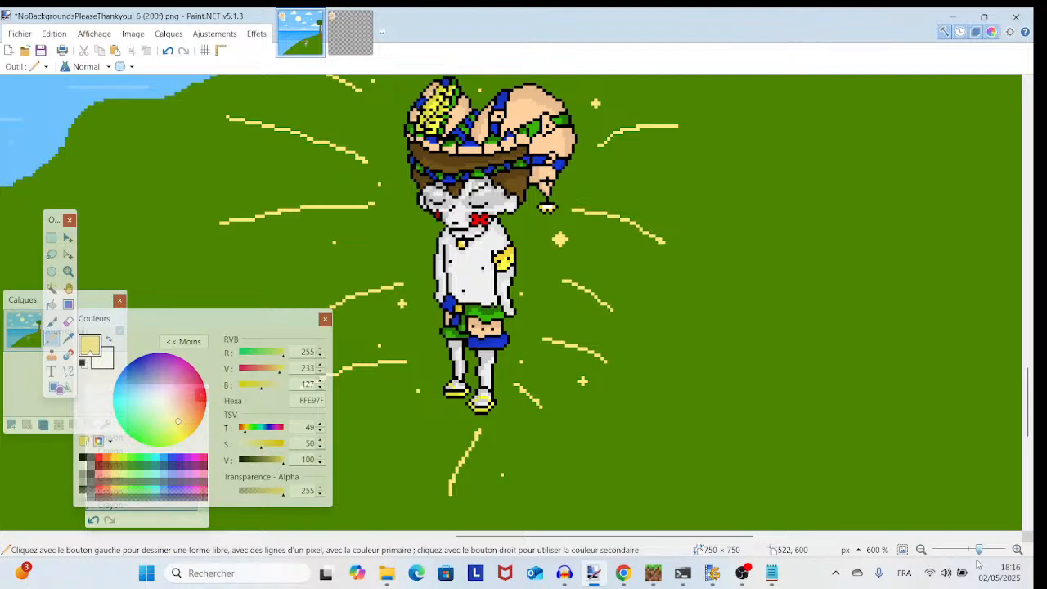
pyautogui.moveTo(640, 412); pyautogui.dragTo(779, 471)
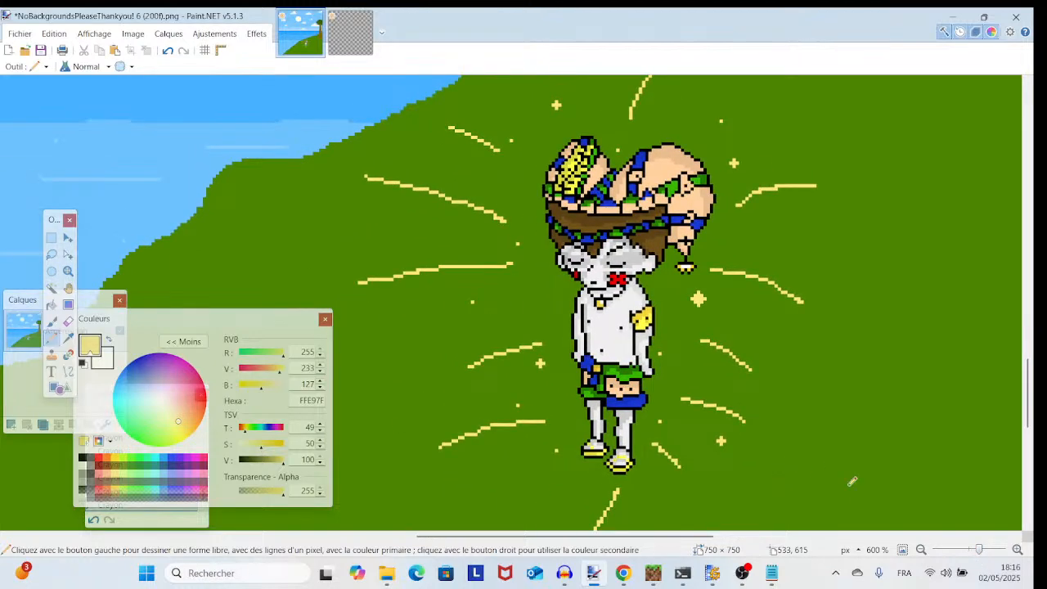
pyautogui.moveTo(981, 551)
pyautogui.mouseDown()
pyautogui.moveTo(989, 553)
pyautogui.moveTo(959, 558)
pyautogui.moveTo(993, 556)
pyautogui.mouseUp()
pyautogui.moveTo(738, 293); pyautogui.dragTo(656, 380)
pyautogui.moveTo(704, 292); pyautogui.dragTo(706, 316)
pyautogui.click(692, 302)
pyautogui.click(724, 306)
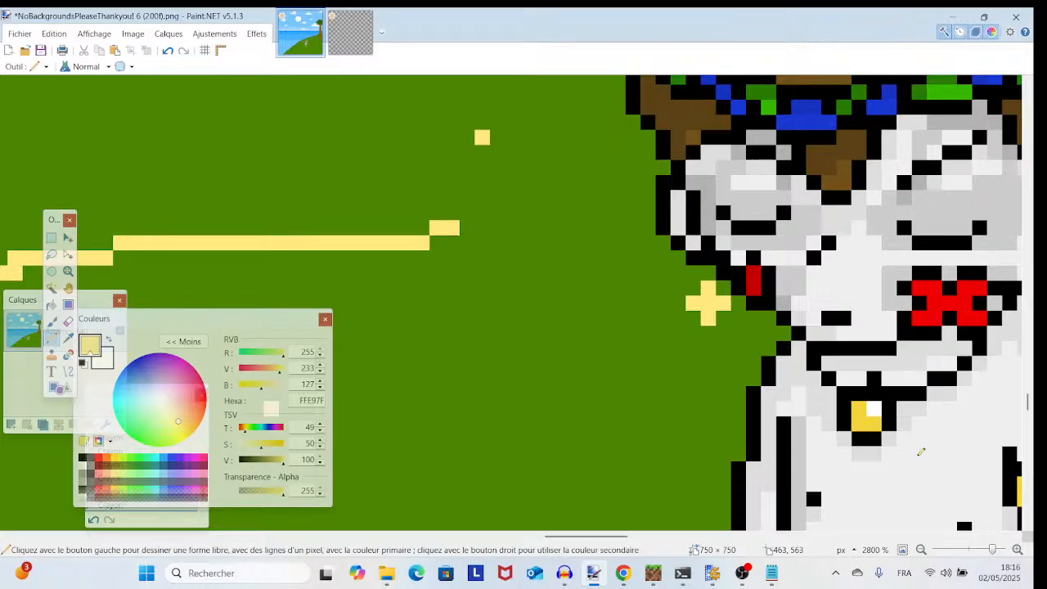
# - Draw a small plus-shaped light yellow sparkle between the two upper lines to the right of the hat's hanging bell
pyautogui.moveTo(993, 557)
pyautogui.mouseDown()
pyautogui.moveTo(972, 563)
pyautogui.moveTo(986, 564)
pyautogui.mouseUp()
pyautogui.moveTo(848, 338); pyautogui.dragTo(326, 407)
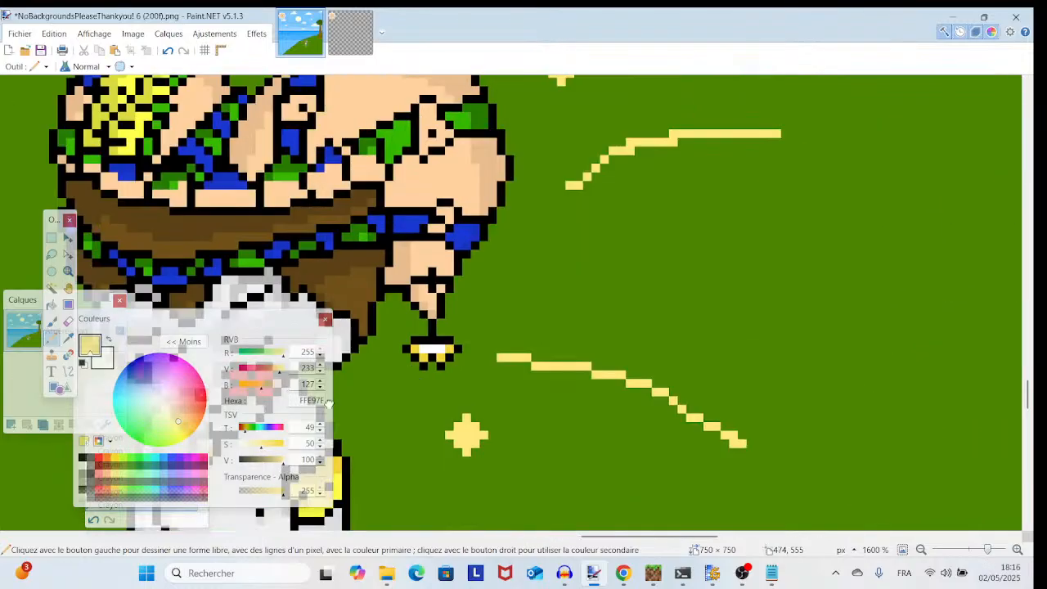
pyautogui.moveTo(581, 247); pyautogui.dragTo(582, 260)
pyautogui.click(571, 254)
pyautogui.click(587, 254)
# - Draw a small plus-shaped light yellow sparkle between the two upper lines to the left of the hat
pyautogui.moveTo(416, 309); pyautogui.dragTo(726, 286)
pyautogui.moveTo(318, 304); pyautogui.dragTo(531, 428)
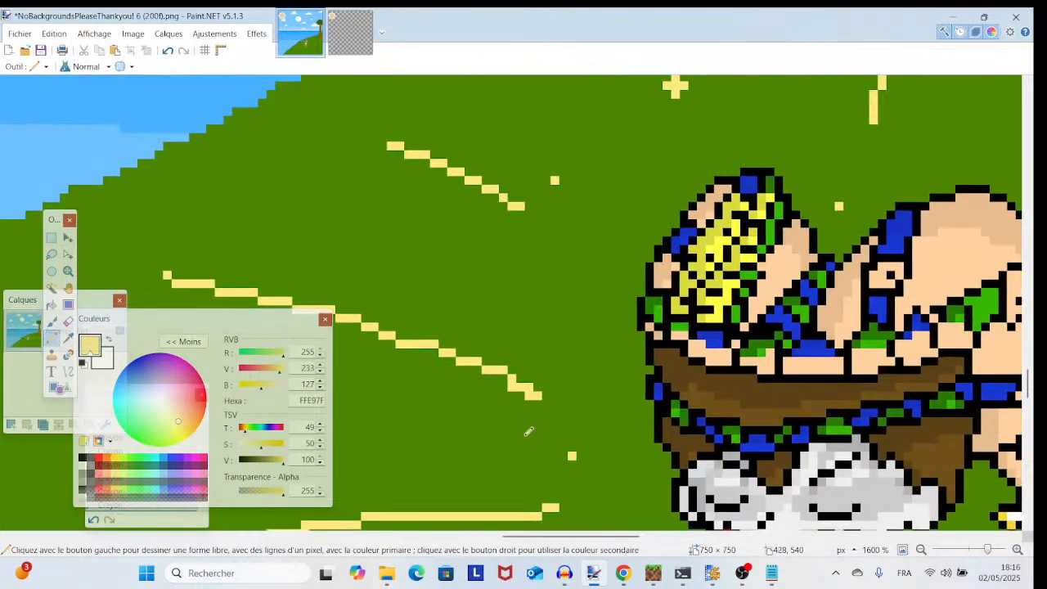
pyautogui.click(512, 271)
pyautogui.moveTo(513, 272); pyautogui.dragTo(516, 280)
pyautogui.click(504, 275)
pyautogui.click(520, 275)
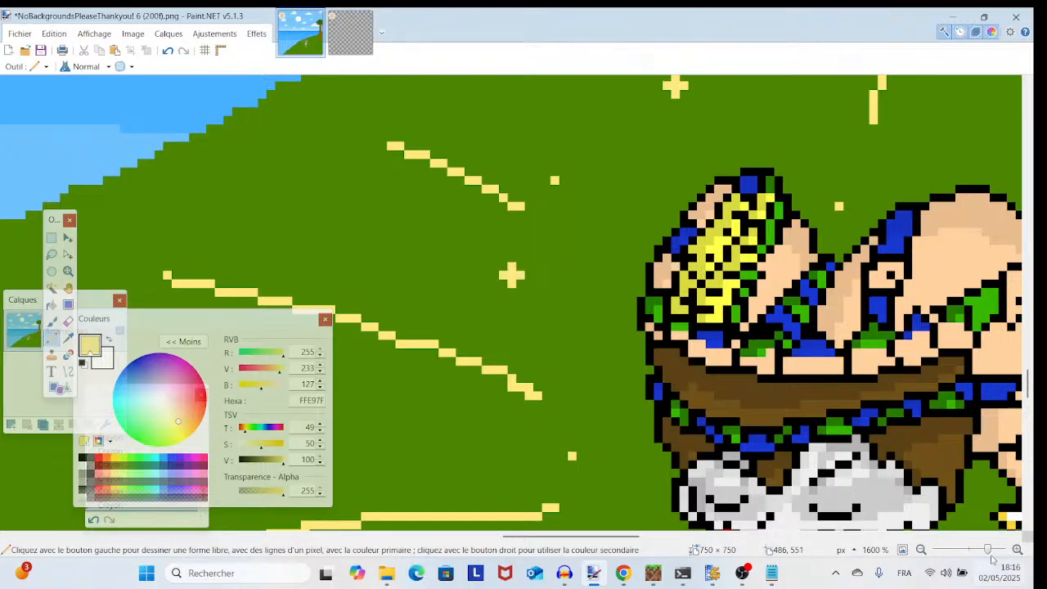
# - Draw a small plus-shaped light yellow sparkle to the right of the character's sleeve, between the two short lines beside the shorts
pyautogui.moveTo(986, 550); pyautogui.dragTo(974, 556)
pyautogui.moveTo(843, 387); pyautogui.dragTo(779, 305)
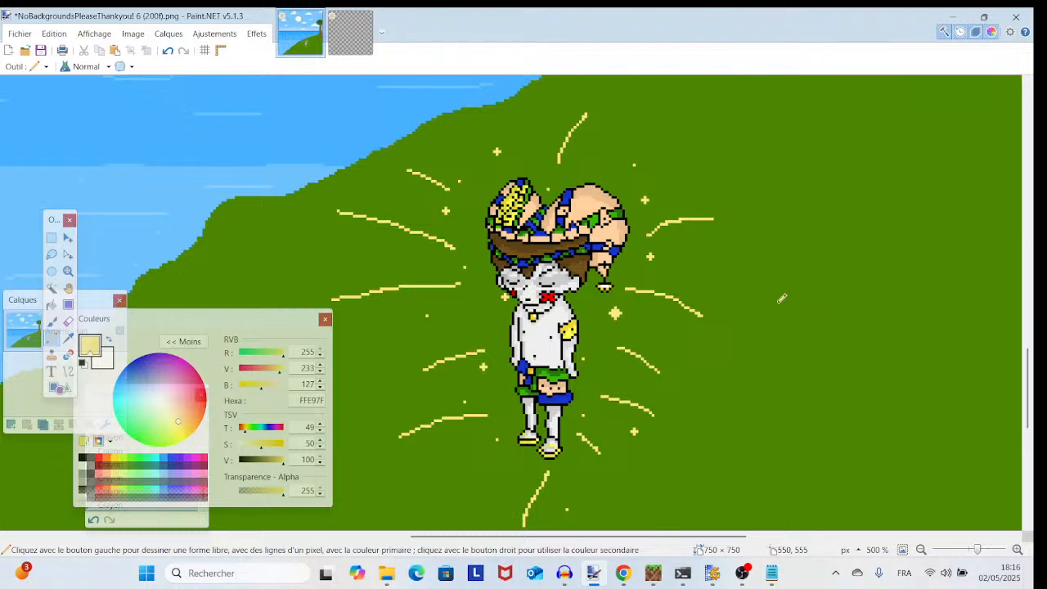
pyautogui.moveTo(778, 304); pyautogui.dragTo(778, 305)
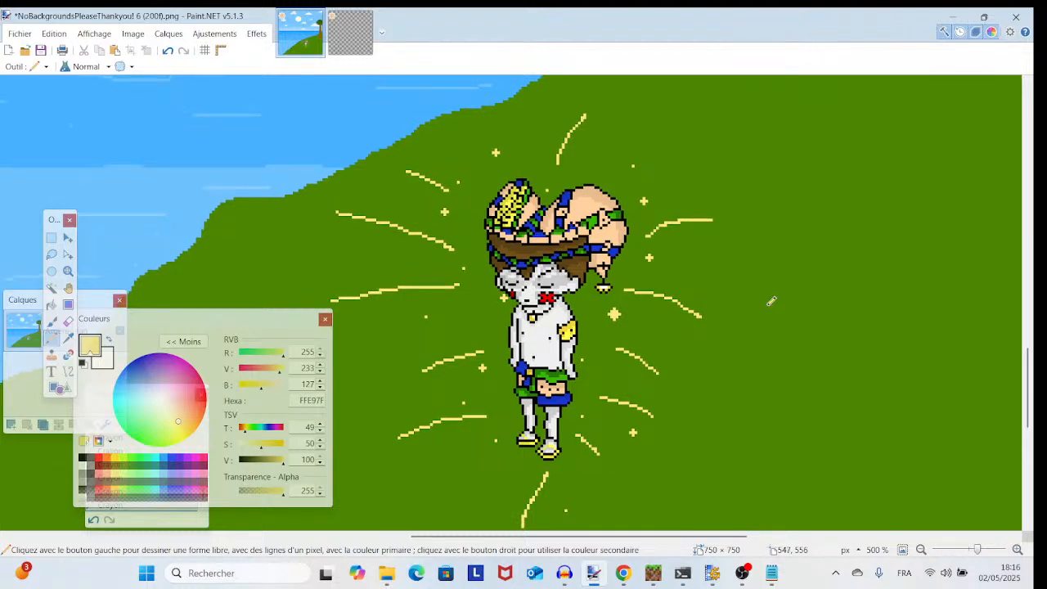
pyautogui.moveTo(756, 298); pyautogui.dragTo(750, 286)
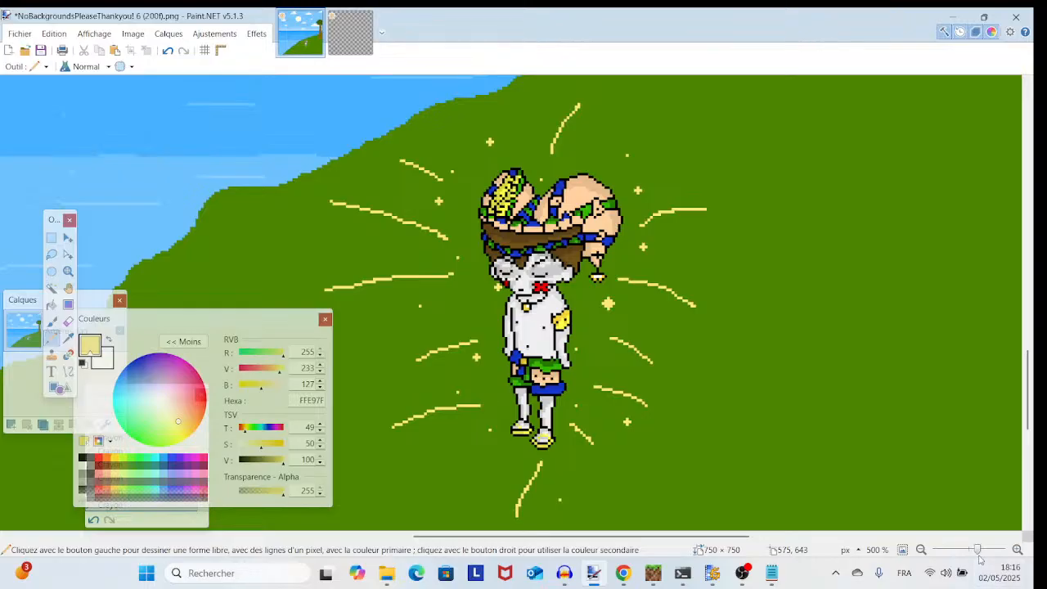
pyautogui.keyDown('ctrl'); pyautogui.scroll(6, 920, 497); pyautogui.keyUp('ctrl')
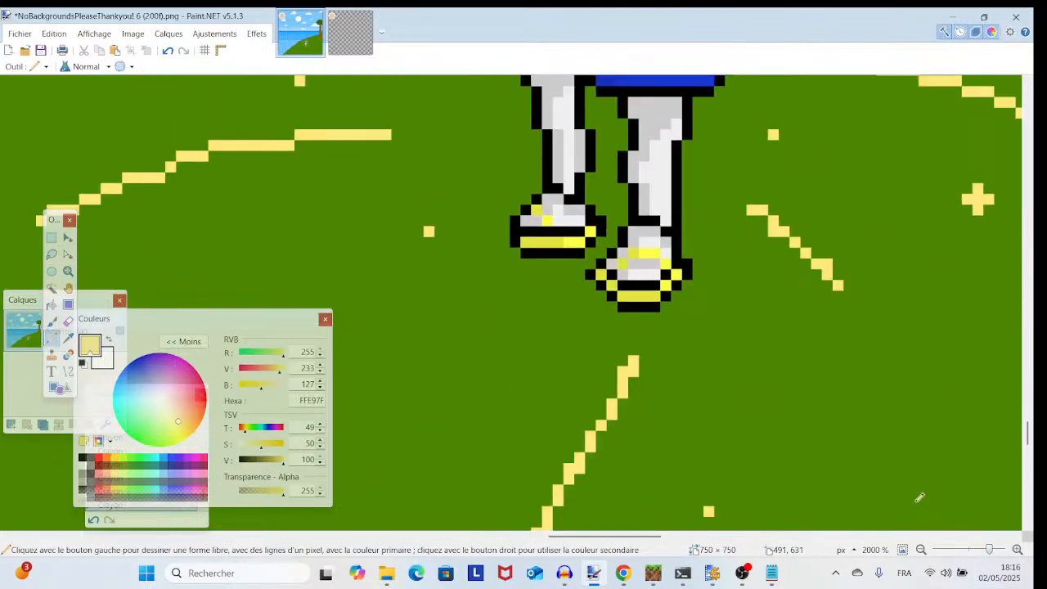
pyautogui.moveTo(548, 293)
pyautogui.mouseDown()
pyautogui.moveTo(547, 320)
pyautogui.moveTo(557, 306)
pyautogui.moveTo(254, 580)
pyautogui.mouseUp()
pyautogui.moveTo(497, 294); pyautogui.dragTo(437, 420)
pyautogui.moveTo(449, 377); pyautogui.dragTo(448, 403)
pyautogui.click(437, 391)
pyautogui.click(470, 392)
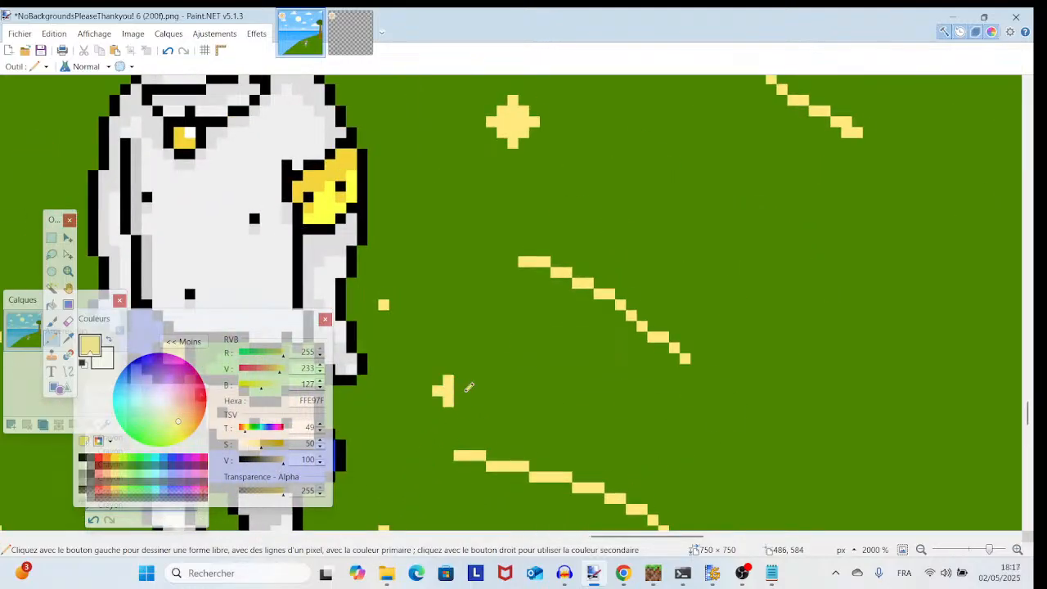
pyautogui.click(167, 51)
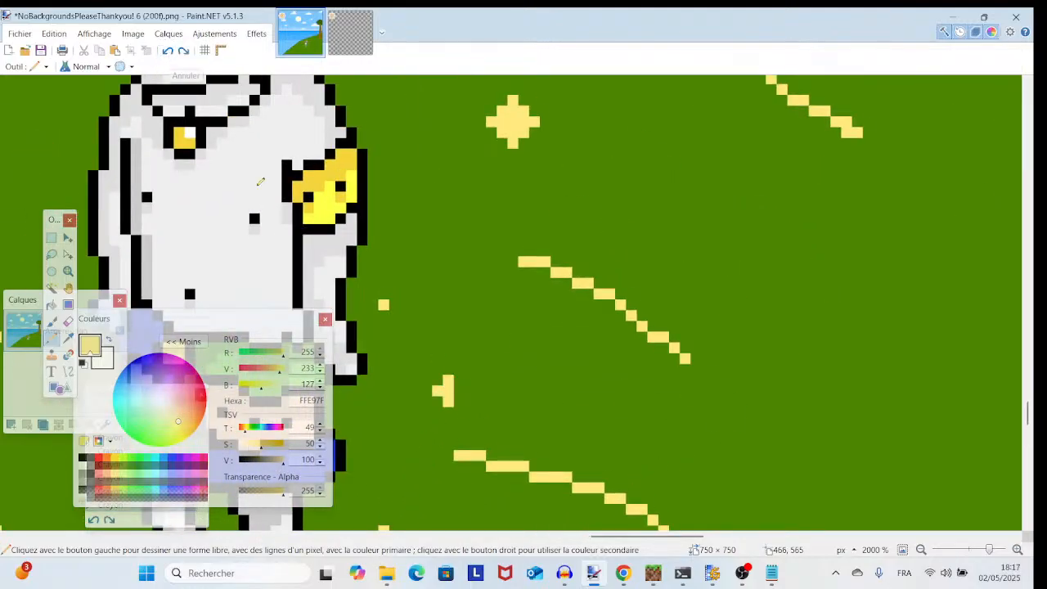
pyautogui.click(460, 391)
# - Draw a small plus-shaped light yellow sparkle just above the hat, between its right lobe and the radiating line overhead
pyautogui.scroll(10, 463, 389)
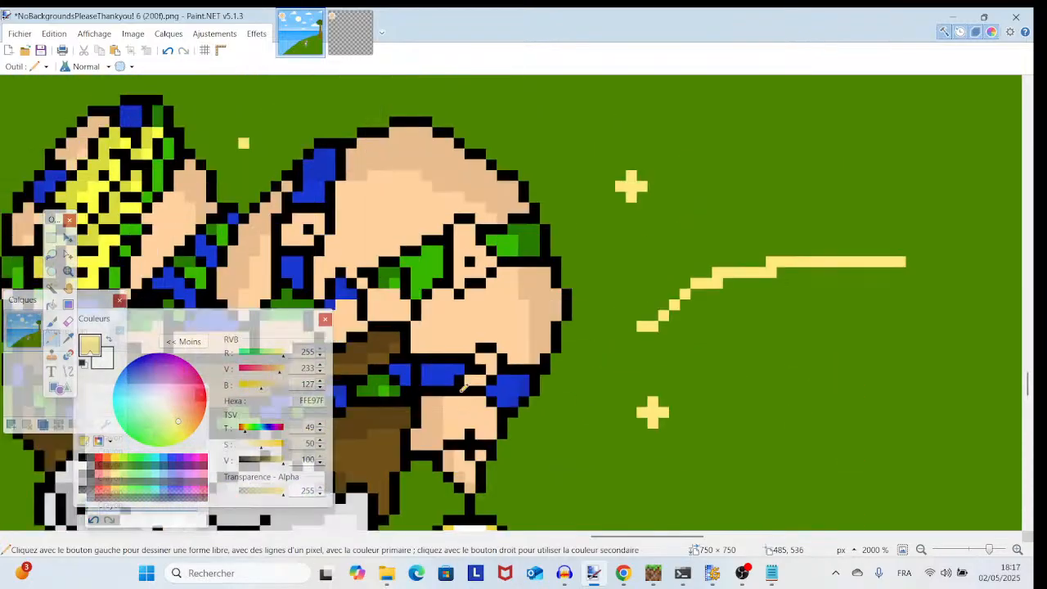
pyautogui.scroll(2, 463, 389)
pyautogui.moveTo(463, 389); pyautogui.dragTo(957, 527)
pyautogui.scroll(2, 670, 438)
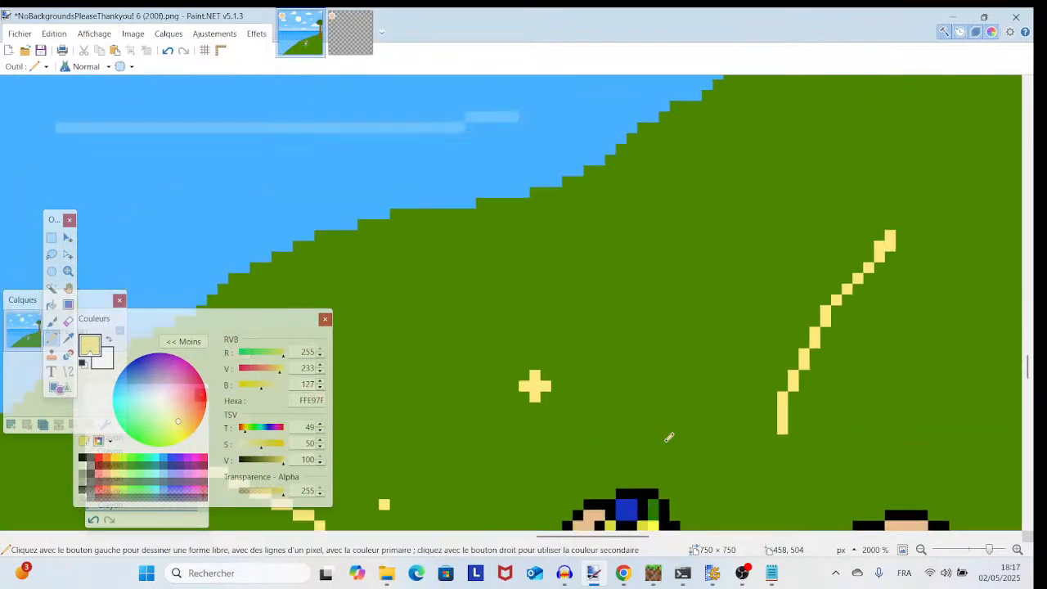
pyautogui.scroll(1, 665, 442)
pyautogui.scroll(-7, 665, 442)
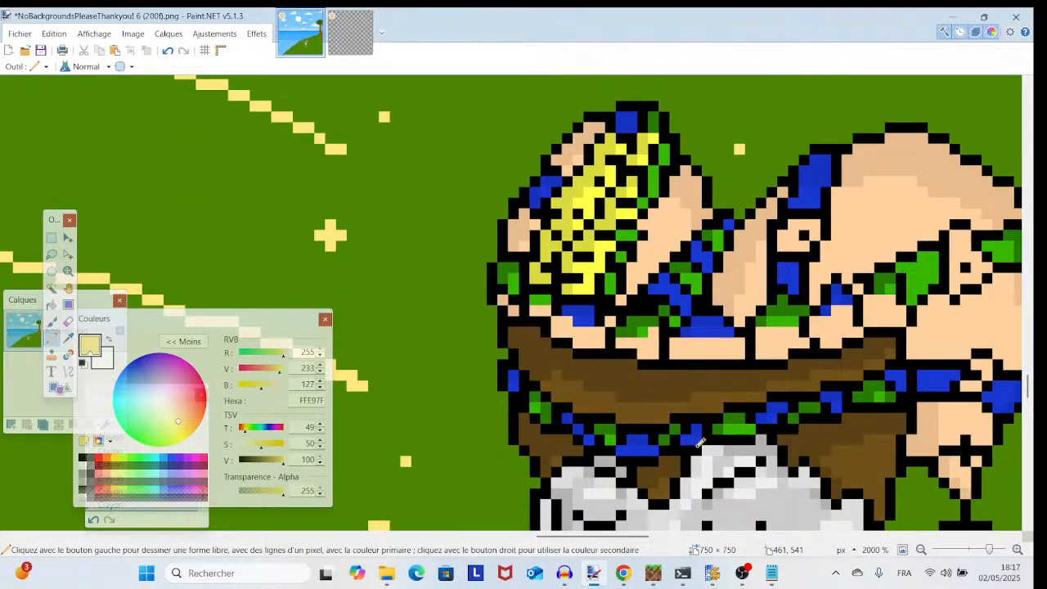
pyautogui.moveTo(700, 446); pyautogui.dragTo(489, 457)
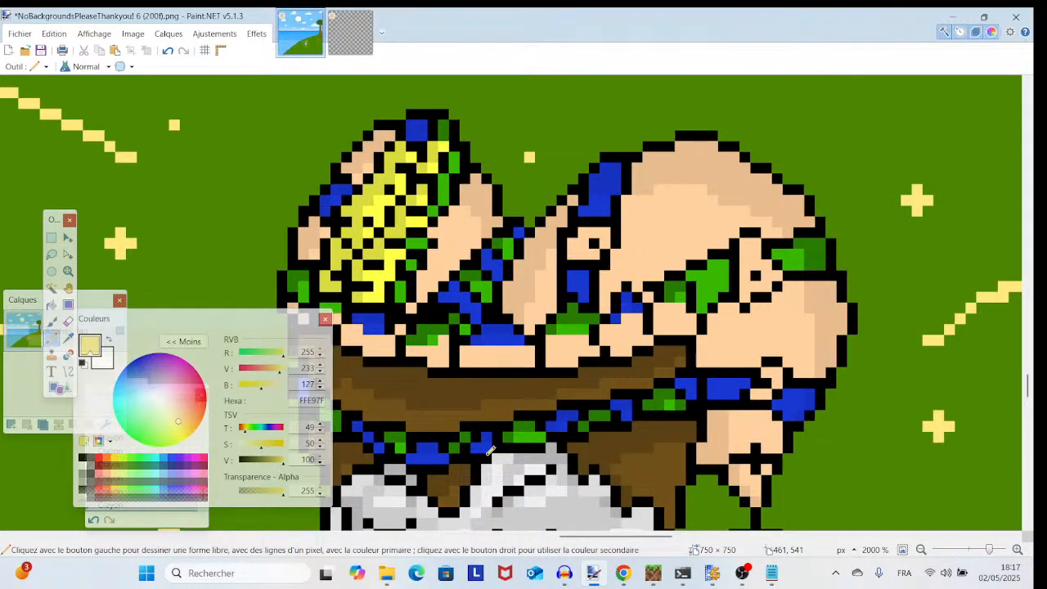
pyautogui.scroll(-4, 490, 450)
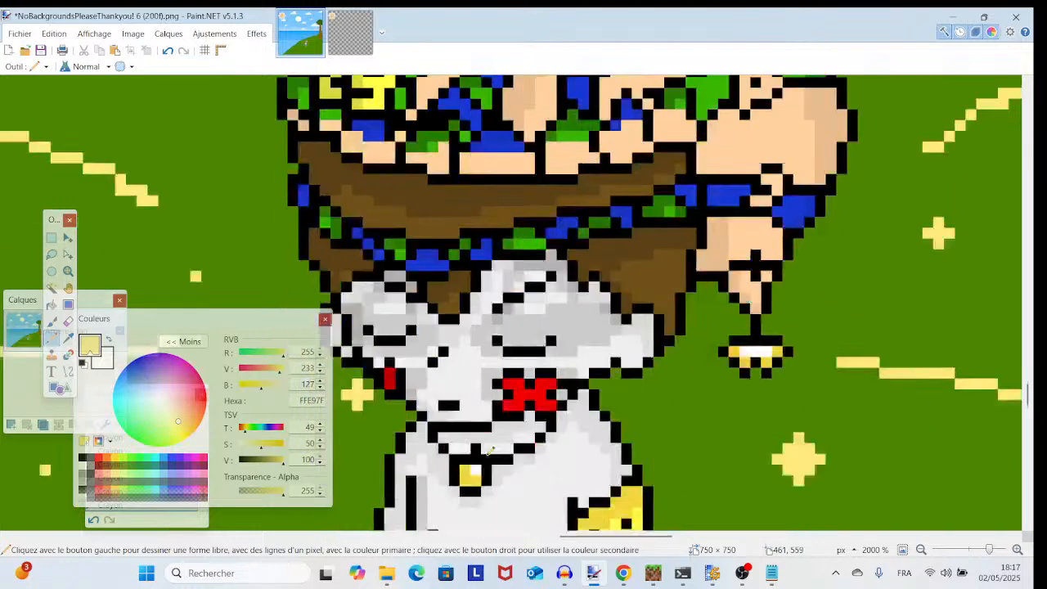
pyautogui.scroll(5, 489, 450)
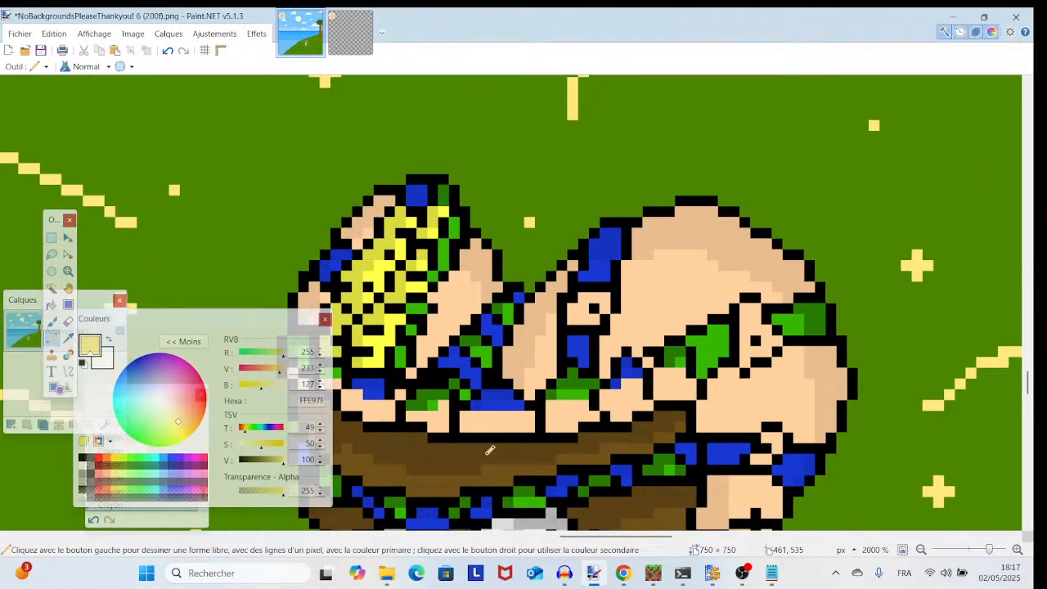
pyautogui.scroll(3, 489, 450)
pyautogui.scroll(-5, 489, 450)
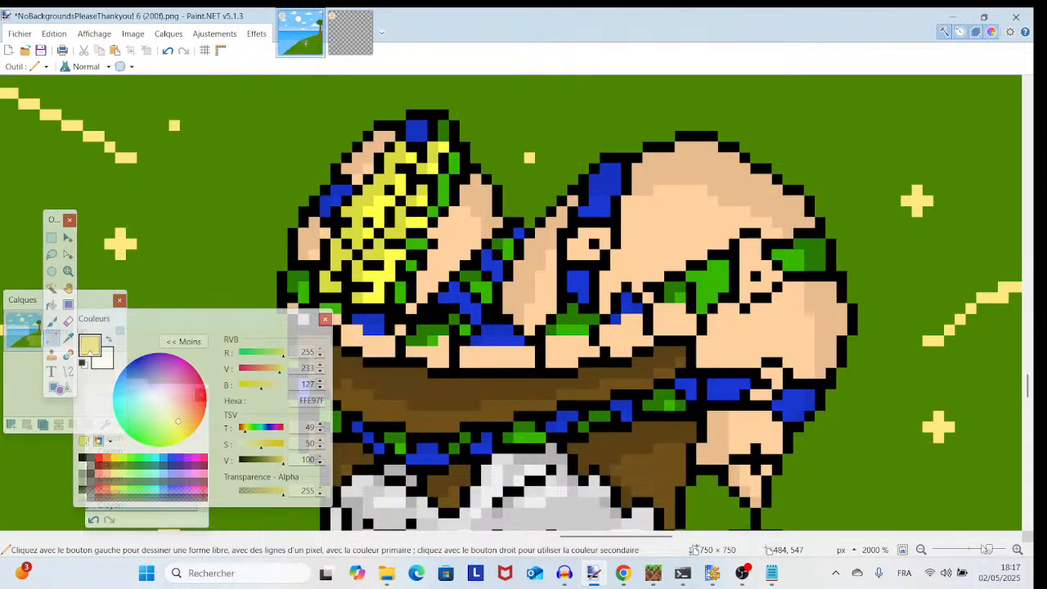
pyautogui.scroll(6, 606, 384)
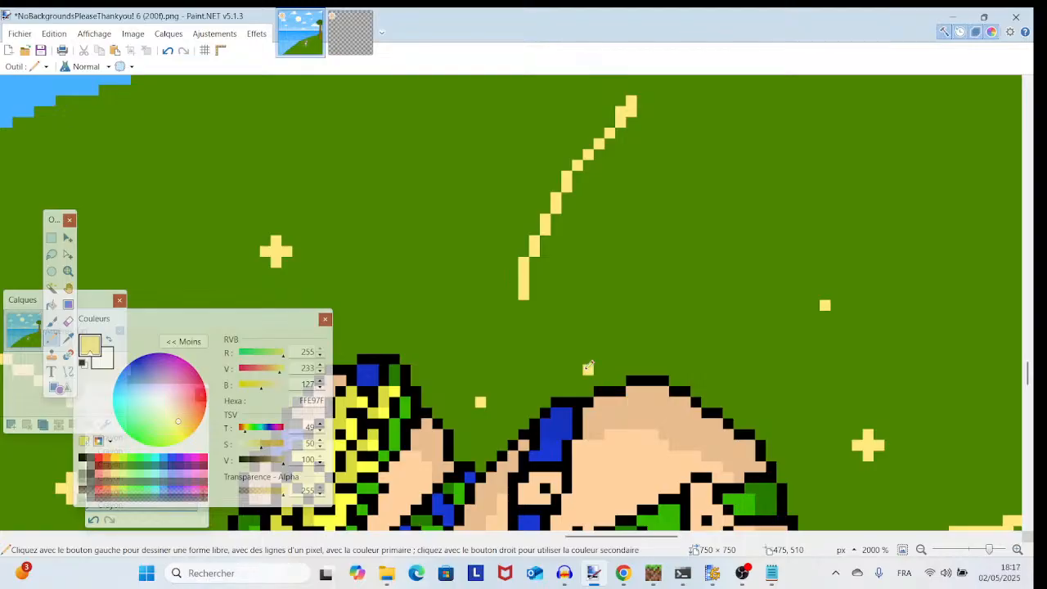
pyautogui.moveTo(588, 368)
pyautogui.mouseDown()
pyautogui.moveTo(588, 347)
pyautogui.moveTo(577, 358)
pyautogui.mouseUp()
pyautogui.click(601, 357)
# - Turn on the pixel grid and draw a larger four-pointed light yellow sparkle left of the character's shirt, above the nearby short line
pyautogui.scroll(-10, 604, 352)
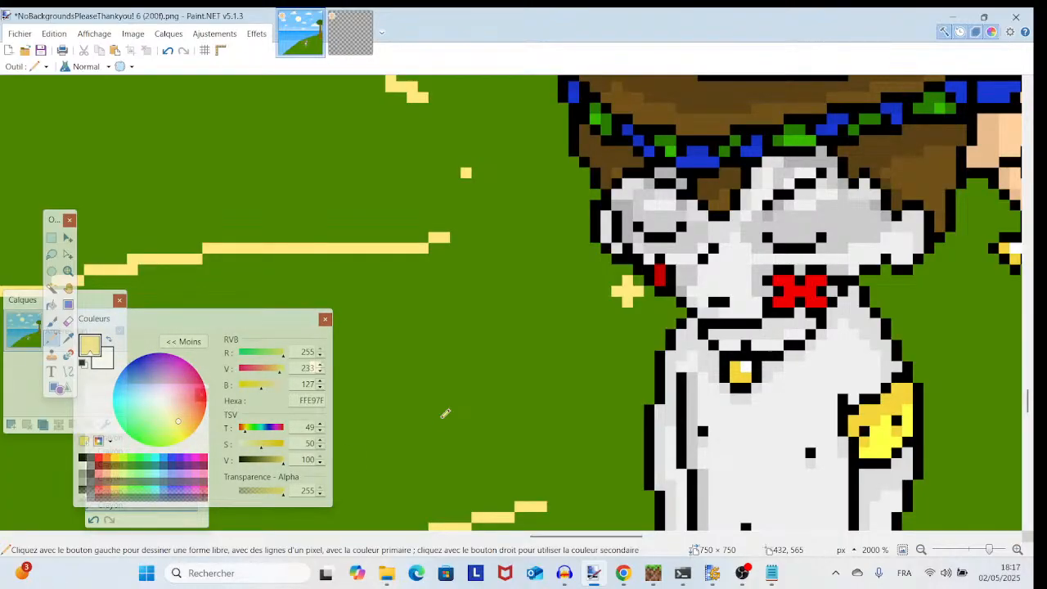
pyautogui.scroll(-5, 450, 409)
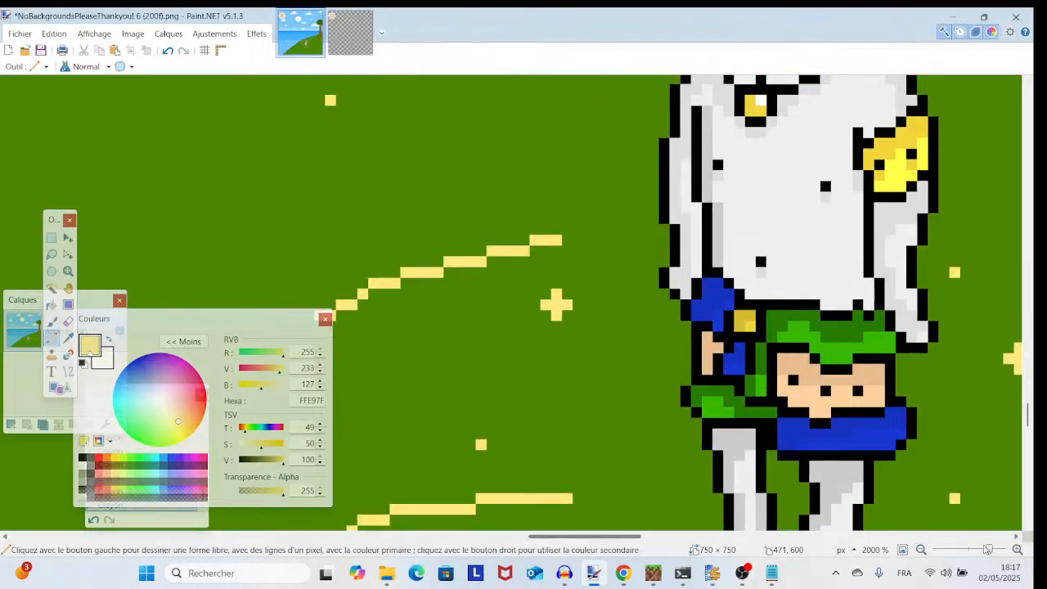
pyautogui.moveTo(986, 549); pyautogui.dragTo(977, 560)
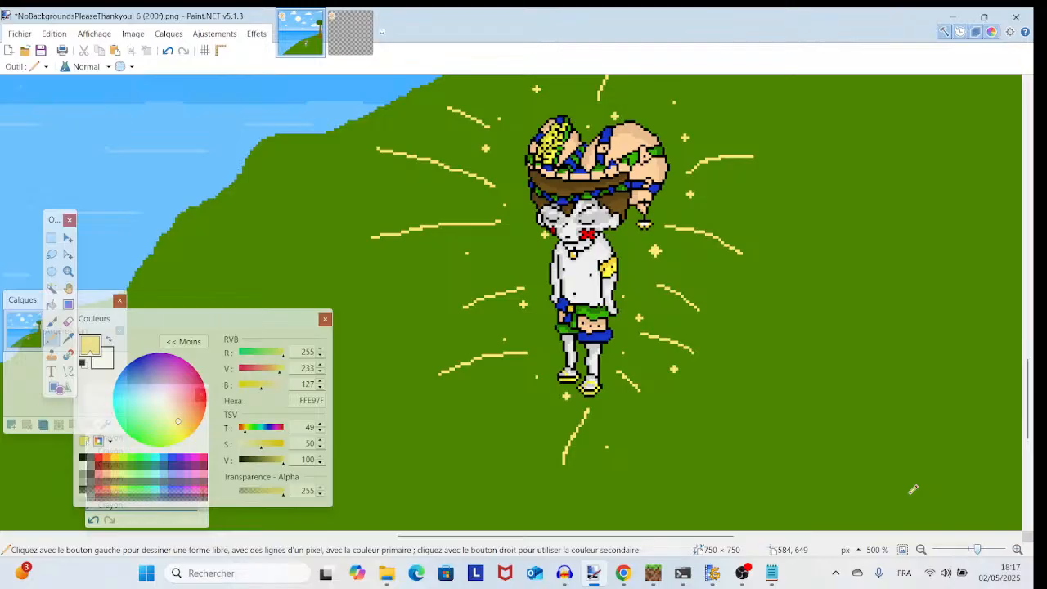
pyautogui.scroll(2, 665, 438)
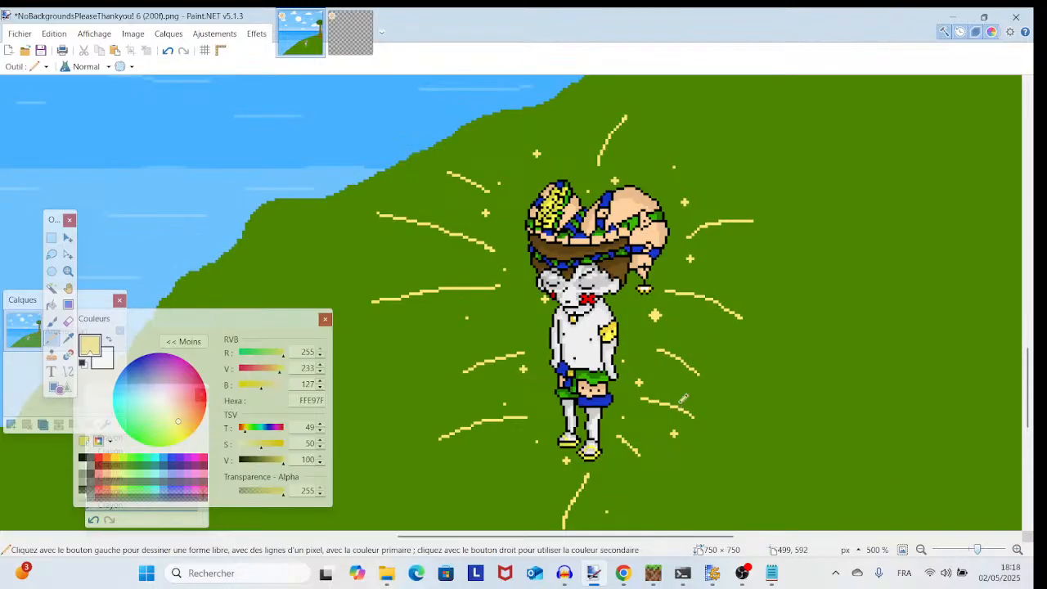
pyautogui.scroll(-3, 684, 399)
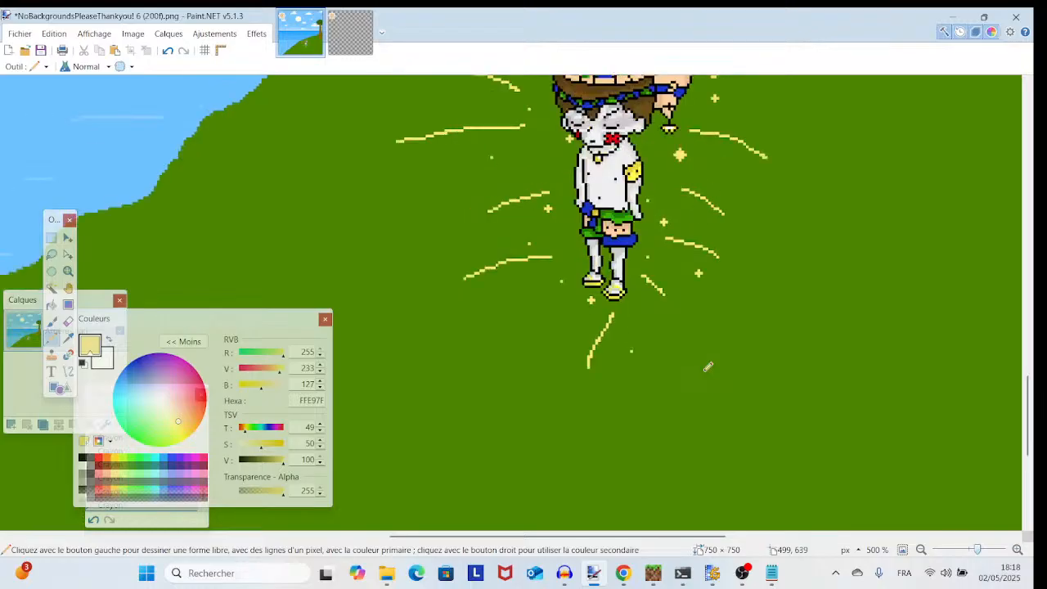
pyautogui.moveTo(978, 551); pyautogui.dragTo(986, 555)
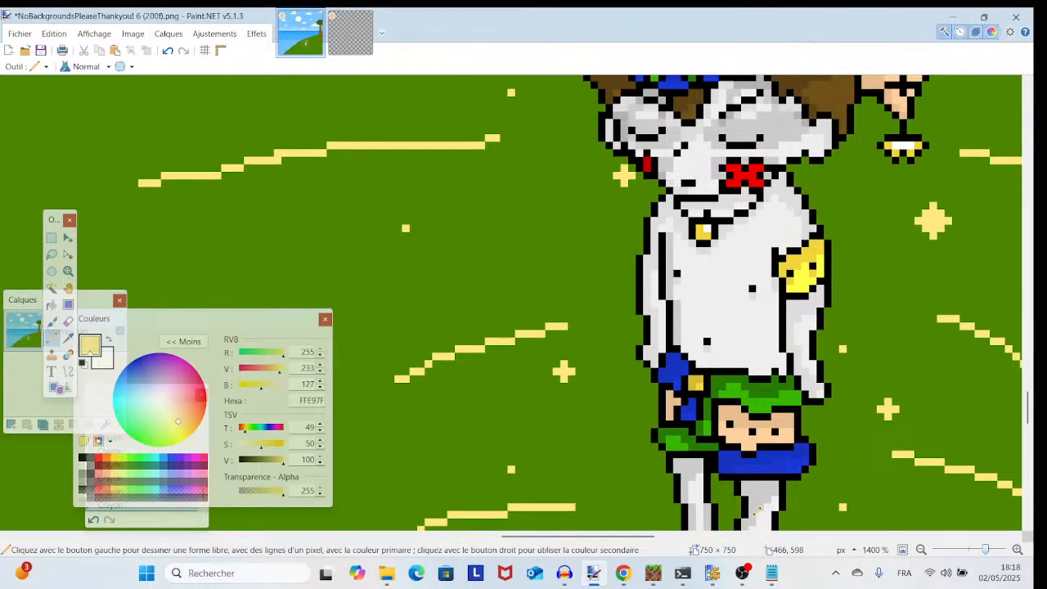
pyautogui.scroll(3, 491, 384)
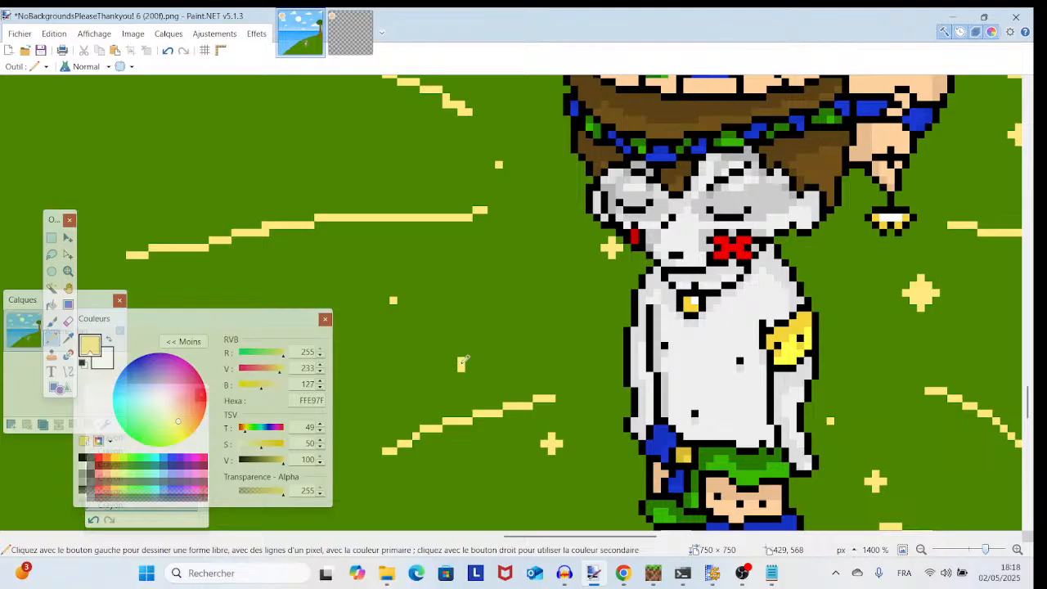
pyautogui.moveTo(465, 358)
pyautogui.mouseDown()
pyautogui.moveTo(466, 333)
pyautogui.moveTo(444, 352)
pyautogui.mouseUp()
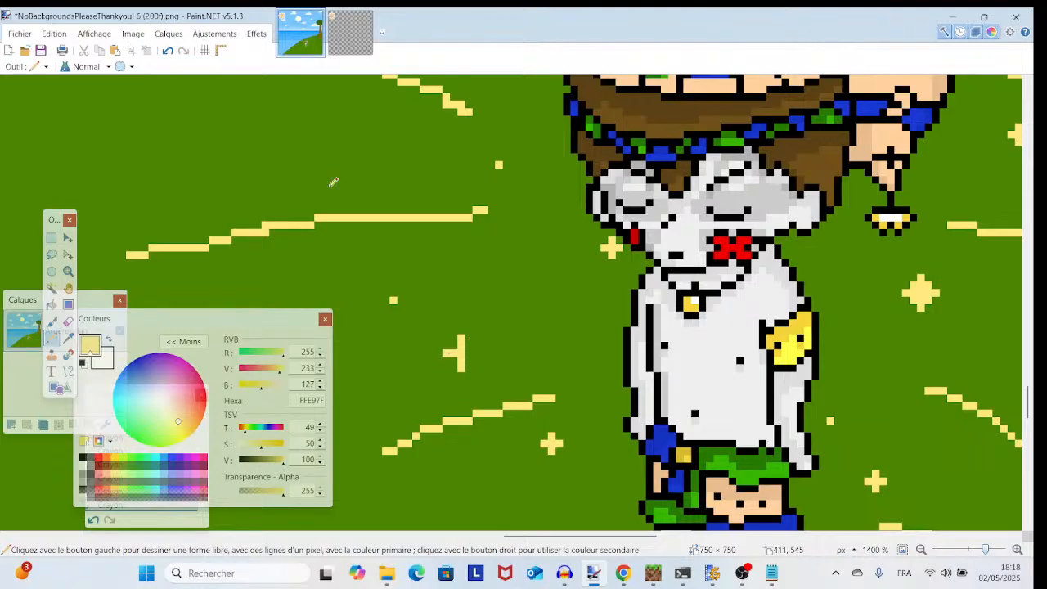
pyautogui.click(203, 51)
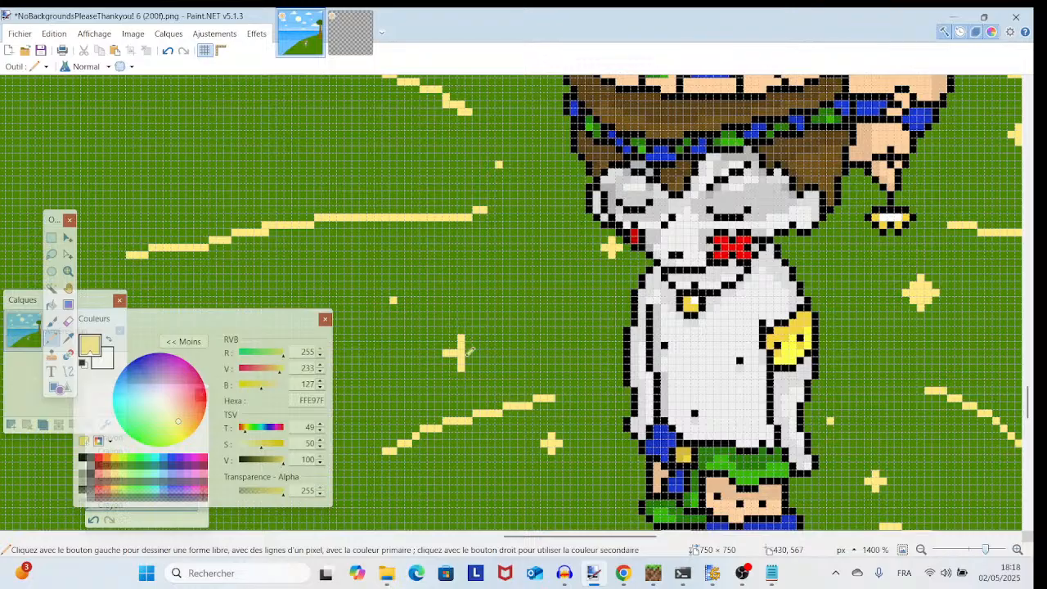
pyautogui.moveTo(470, 351)
pyautogui.mouseDown()
pyautogui.moveTo(481, 352)
pyautogui.moveTo(455, 347)
pyautogui.moveTo(463, 354)
pyautogui.mouseUp()
# - Draw a larger four-pointed light yellow sparkle on the grass to the right of the radiating line above the hat
pyautogui.scroll(5, 542, 334)
pyautogui.hscroll(7, 542, 334)
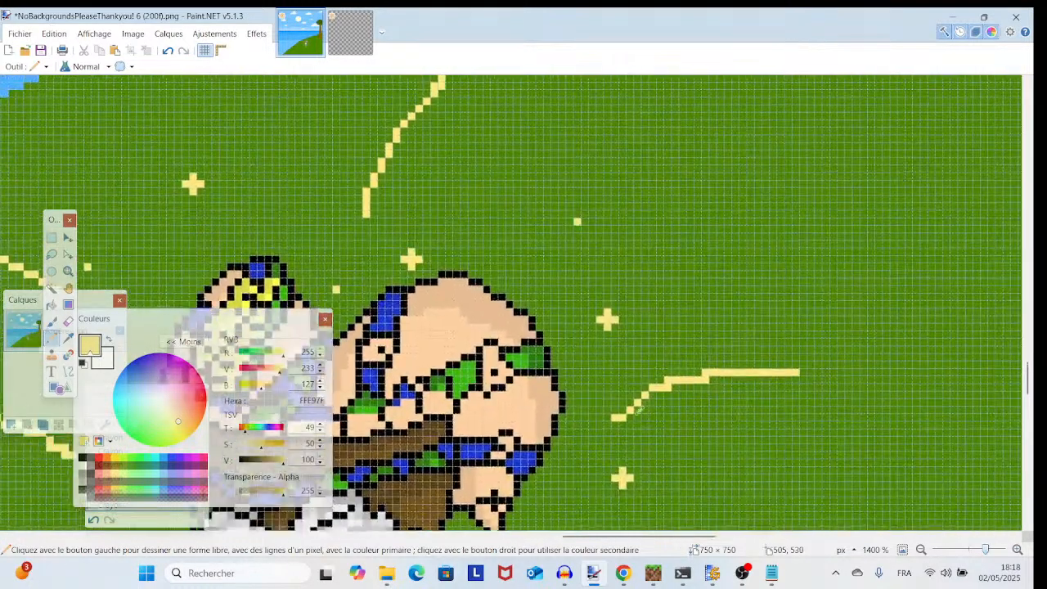
pyautogui.scroll(3, 639, 409)
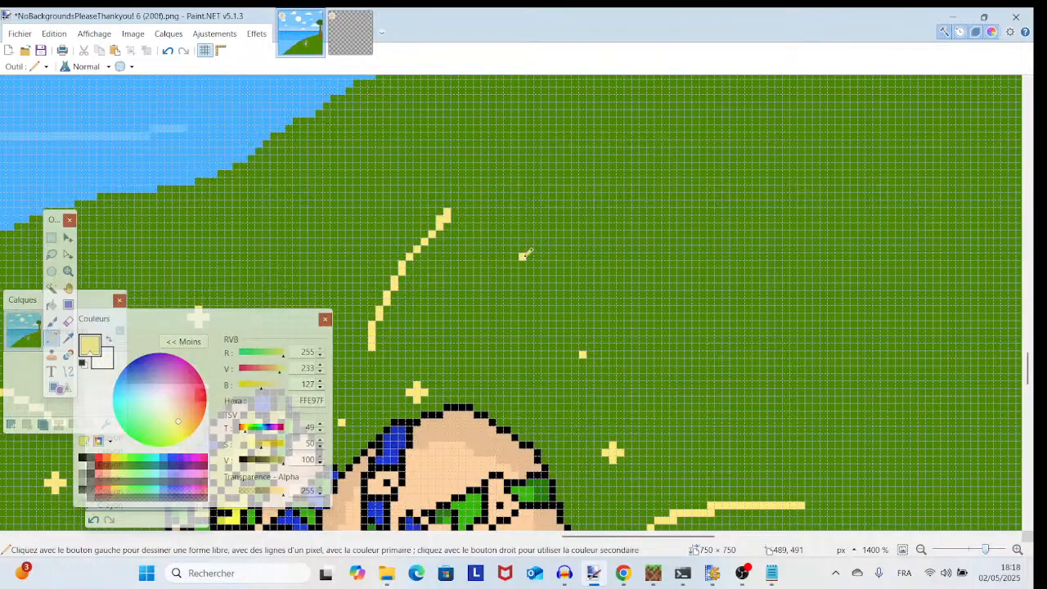
pyautogui.moveTo(522, 256)
pyautogui.mouseDown()
pyautogui.moveTo(523, 222)
pyautogui.moveTo(513, 242)
pyautogui.moveTo(521, 250)
pyautogui.moveTo(513, 232)
pyautogui.moveTo(497, 240)
pyautogui.mouseUp()
pyautogui.click(168, 50)
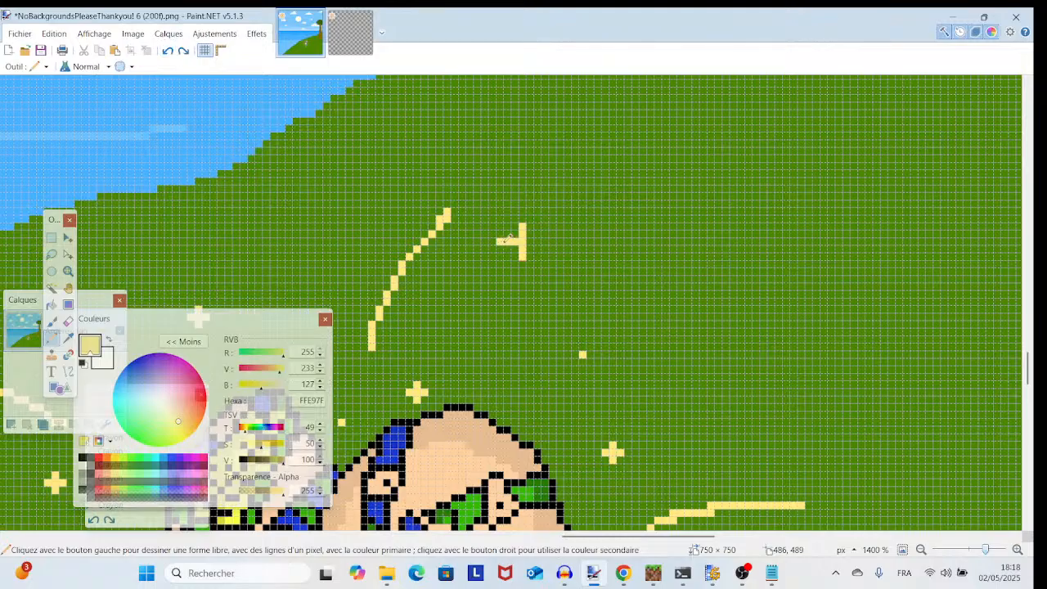
pyautogui.click(168, 50)
pyautogui.moveTo(520, 239)
pyautogui.mouseDown()
pyautogui.moveTo(504, 239)
pyautogui.moveTo(540, 239)
pyautogui.mouseUp()
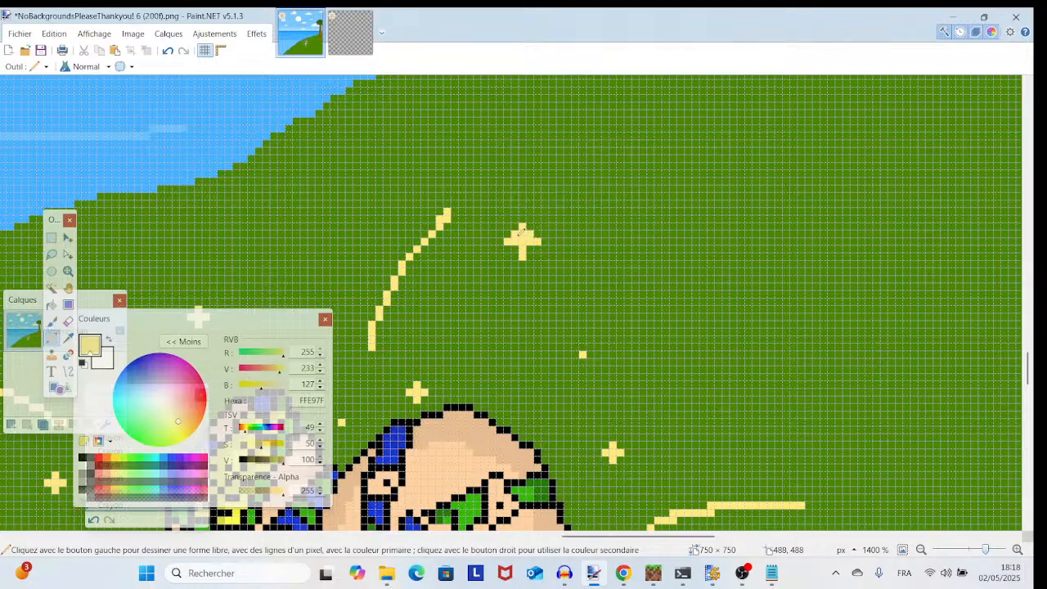
pyautogui.click(529, 249)
pyautogui.click(515, 249)
pyautogui.moveTo(515, 247); pyautogui.dragTo(515, 248)
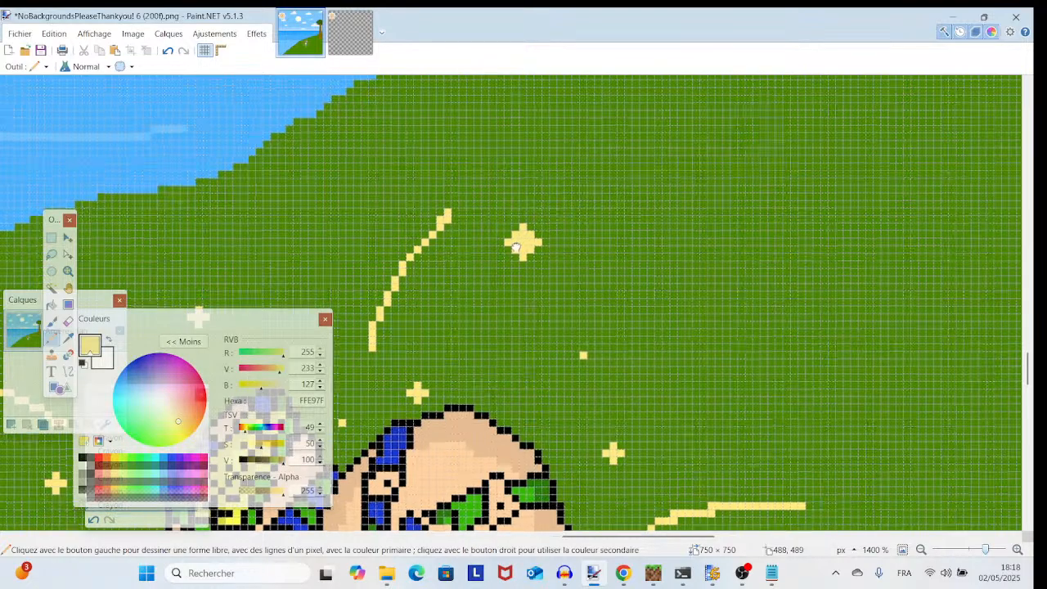
# - Draw a larger four-pointed light yellow sparkle just right of the character's shoulder, below the face and left of the hat's bell
pyautogui.scroll(-10, 516, 248)
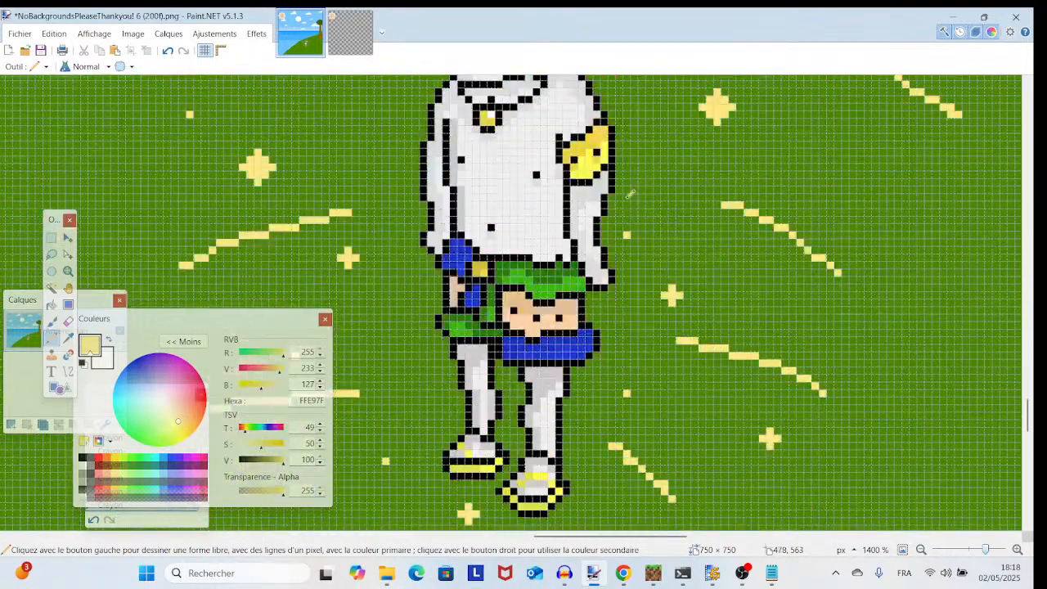
pyautogui.scroll(3, 630, 194)
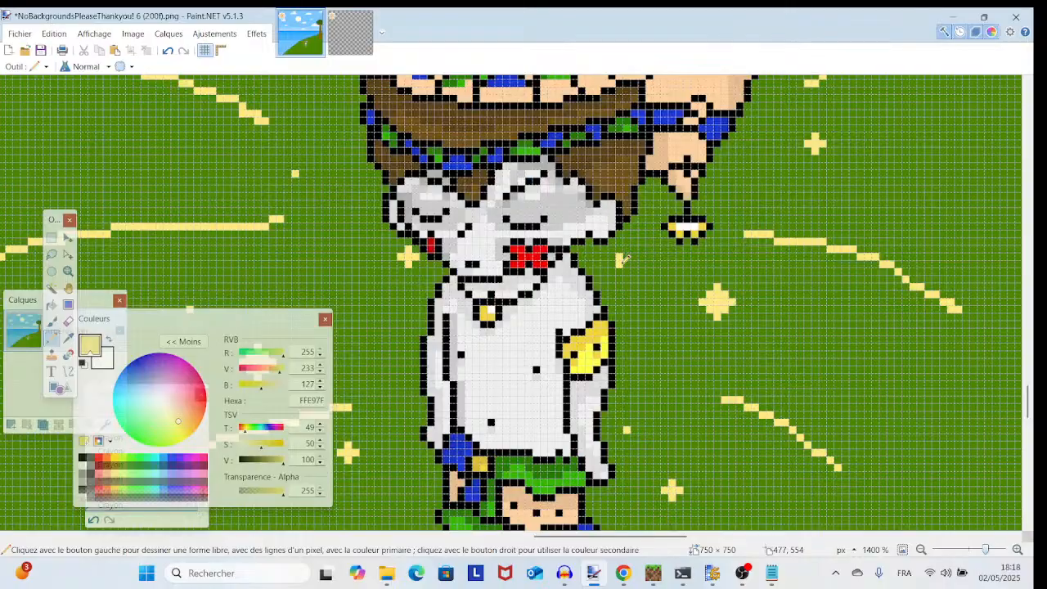
pyautogui.moveTo(620, 259)
pyautogui.mouseDown()
pyautogui.moveTo(620, 288)
pyautogui.moveTo(634, 273)
pyautogui.moveTo(604, 274)
pyautogui.moveTo(630, 270)
pyautogui.moveTo(617, 273)
pyautogui.mouseUp()
pyautogui.scroll(3, 616, 272)
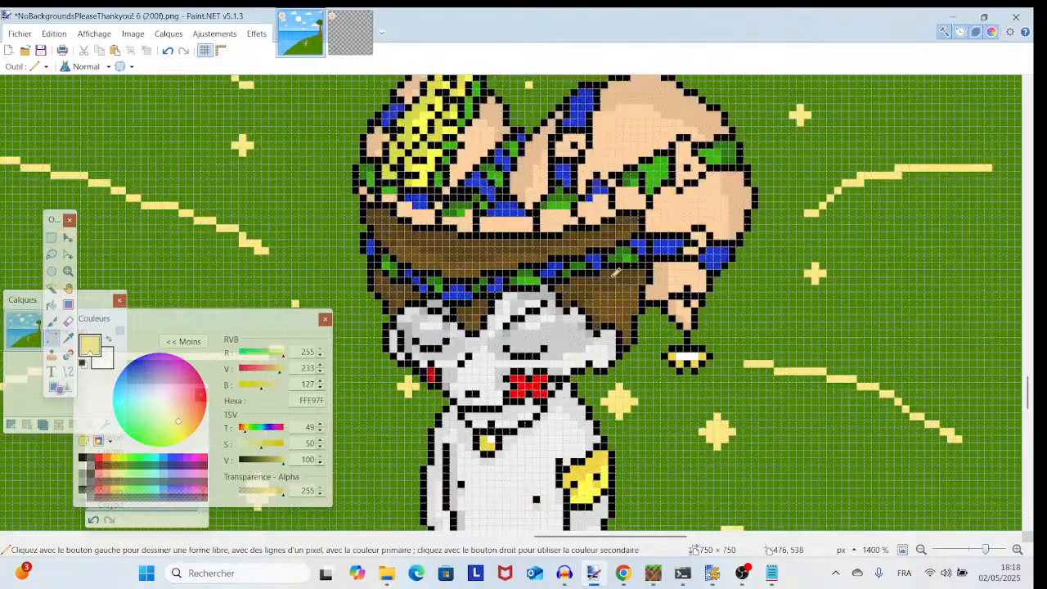
# - Draw a larger light yellow sparkle against the left edge of the hat, above its brown brim
pyautogui.scroll(-6, 616, 279)
pyautogui.moveTo(615, 294); pyautogui.dragTo(743, 377)
pyautogui.scroll(5, 744, 375)
pyautogui.scroll(2, 743, 371)
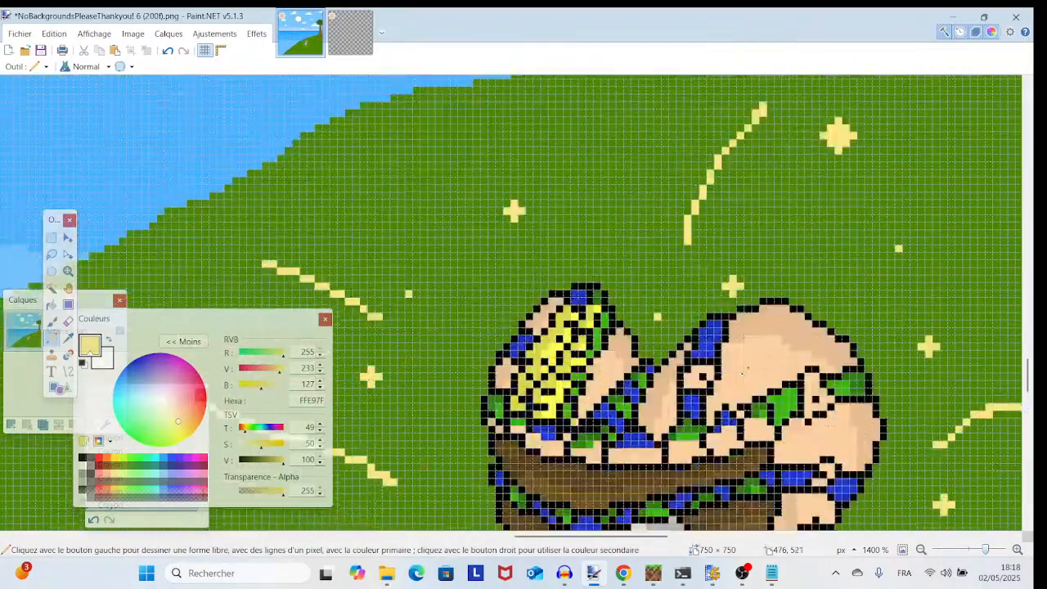
pyautogui.scroll(-4, 745, 367)
pyautogui.hscroll(-1, 745, 366)
pyautogui.moveTo(474, 214)
pyautogui.mouseDown()
pyautogui.moveTo(473, 248)
pyautogui.moveTo(494, 230)
pyautogui.mouseUp()
pyautogui.click(464, 232)
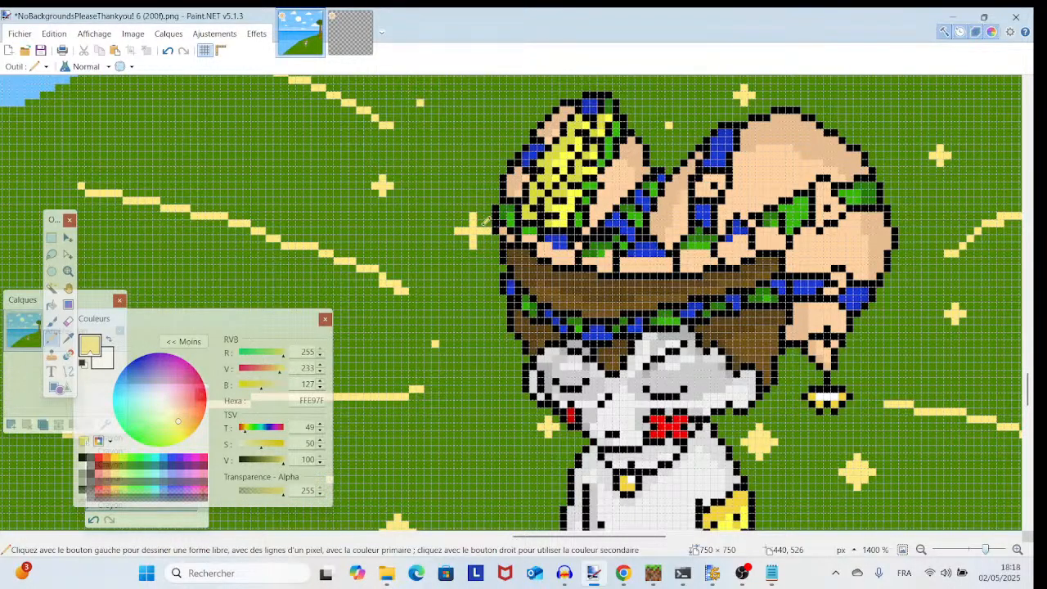
# - Draw a larger four-pointed light yellow sparkle left of the character's lower leg, beside the inner end of the radiating line
pyautogui.scroll(-10, 483, 233)
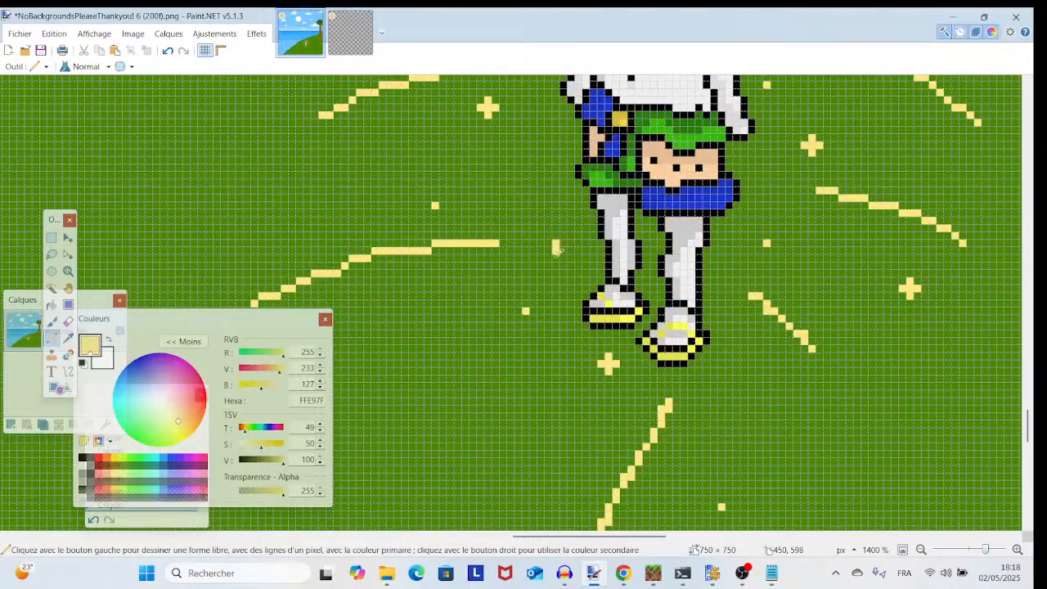
pyautogui.moveTo(556, 251)
pyautogui.mouseDown()
pyautogui.moveTo(556, 271)
pyautogui.moveTo(545, 257)
pyautogui.mouseUp()
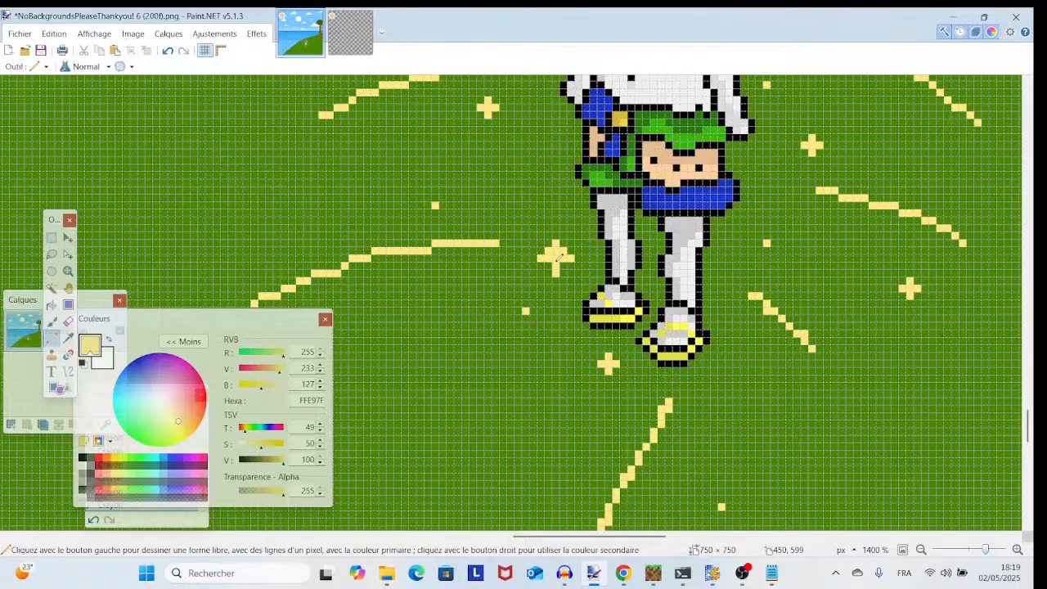
# - Draw a larger four-pointed light yellow sparkle below and right of the character's feet, near the top of the downward radiating line
pyautogui.scroll(3, 559, 257)
pyautogui.hscroll(4, 491, 266)
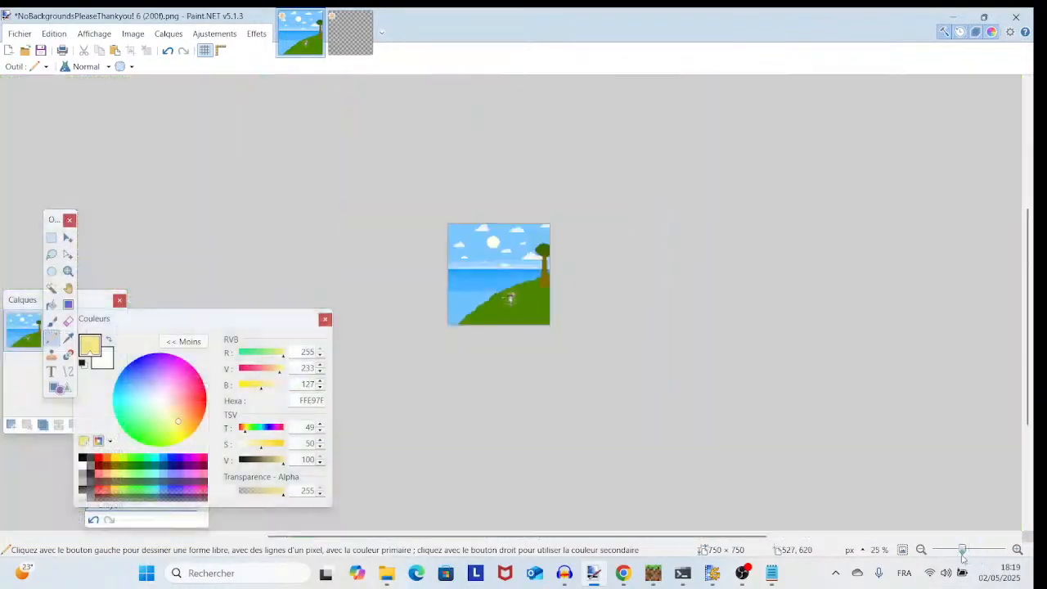
pyautogui.moveTo(985, 550)
pyautogui.mouseDown()
pyautogui.moveTo(959, 557)
pyautogui.moveTo(982, 568)
pyautogui.mouseUp()
pyautogui.moveTo(727, 294); pyautogui.dragTo(719, 434)
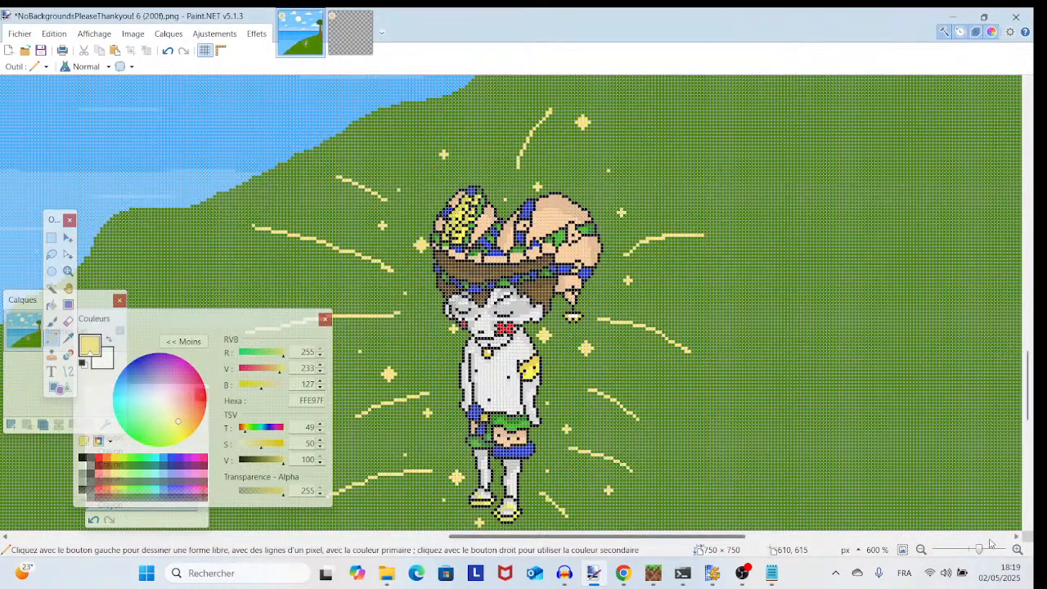
pyautogui.moveTo(980, 549); pyautogui.dragTo(986, 549)
pyautogui.moveTo(704, 246); pyautogui.dragTo(1037, 311)
pyautogui.scroll(-6, 632, 260)
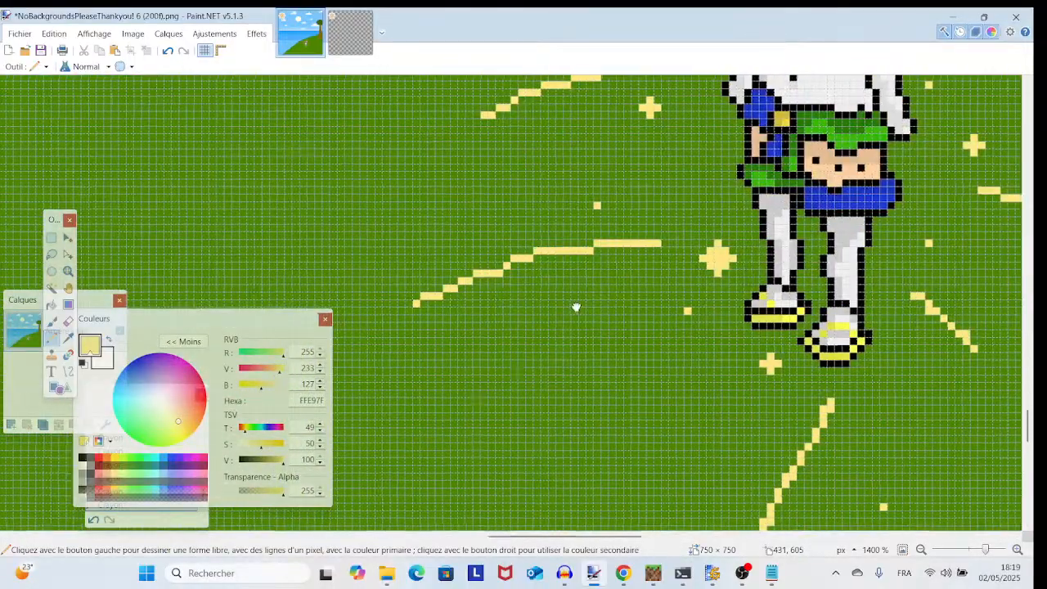
pyautogui.scroll(-3, 575, 303)
pyautogui.hscroll(2, 575, 304)
pyautogui.click(813, 243)
pyautogui.moveTo(814, 247)
pyautogui.mouseDown()
pyautogui.moveTo(813, 275)
pyautogui.moveTo(795, 257)
pyautogui.moveTo(831, 257)
pyautogui.moveTo(808, 262)
pyautogui.moveTo(824, 257)
pyautogui.moveTo(823, 242)
pyautogui.moveTo(723, 354)
pyautogui.mouseUp()
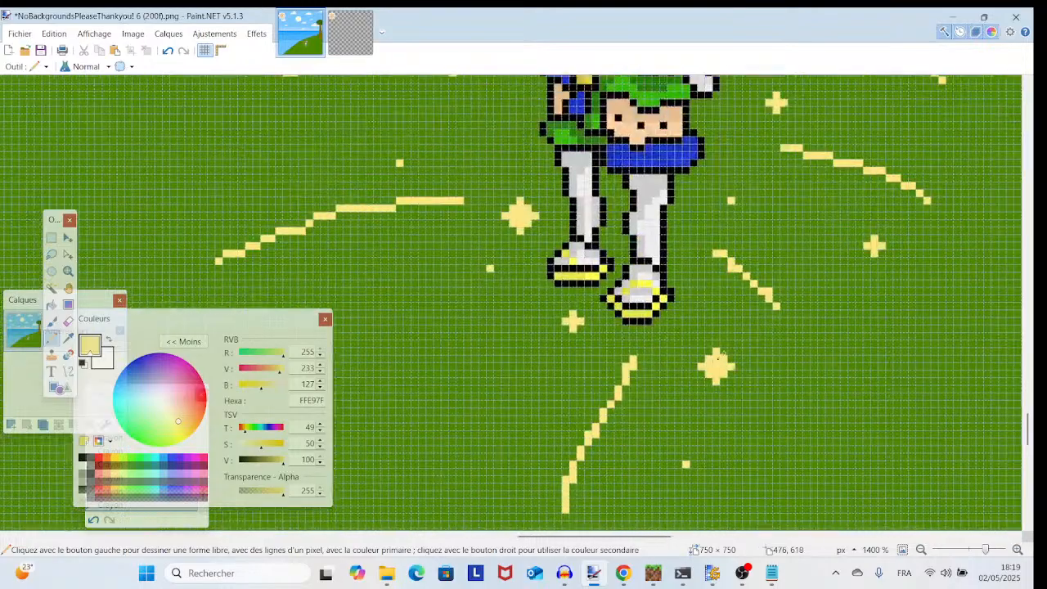
# - Draw a larger light yellow sparkle above the inner end of the line left of the shins and undo the stray stroke joining them
pyautogui.moveTo(735, 302); pyautogui.dragTo(675, 399)
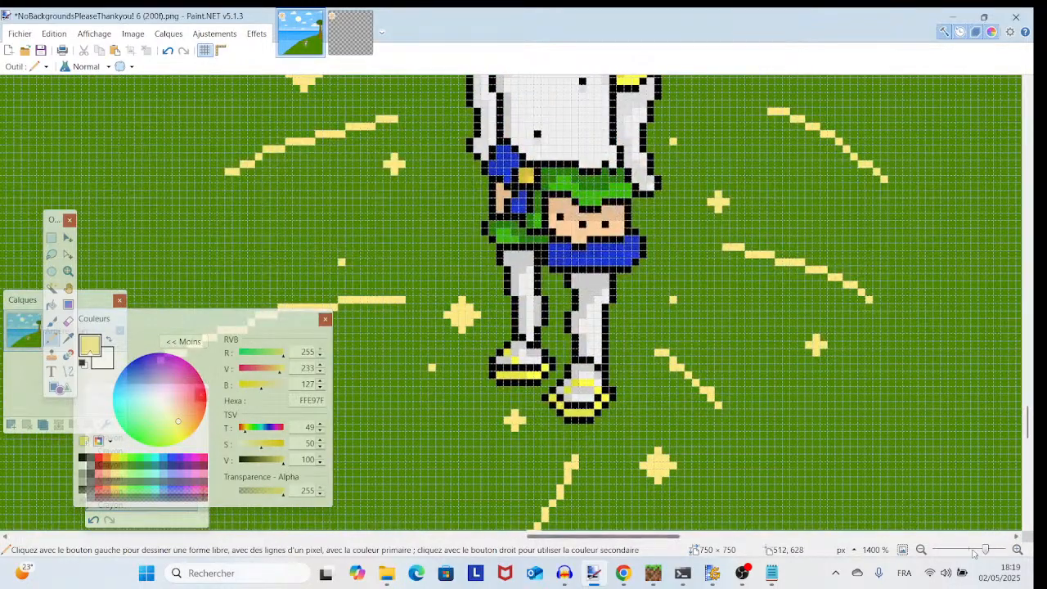
pyautogui.moveTo(986, 550)
pyautogui.mouseDown()
pyautogui.moveTo(969, 554)
pyautogui.moveTo(980, 562)
pyautogui.mouseUp()
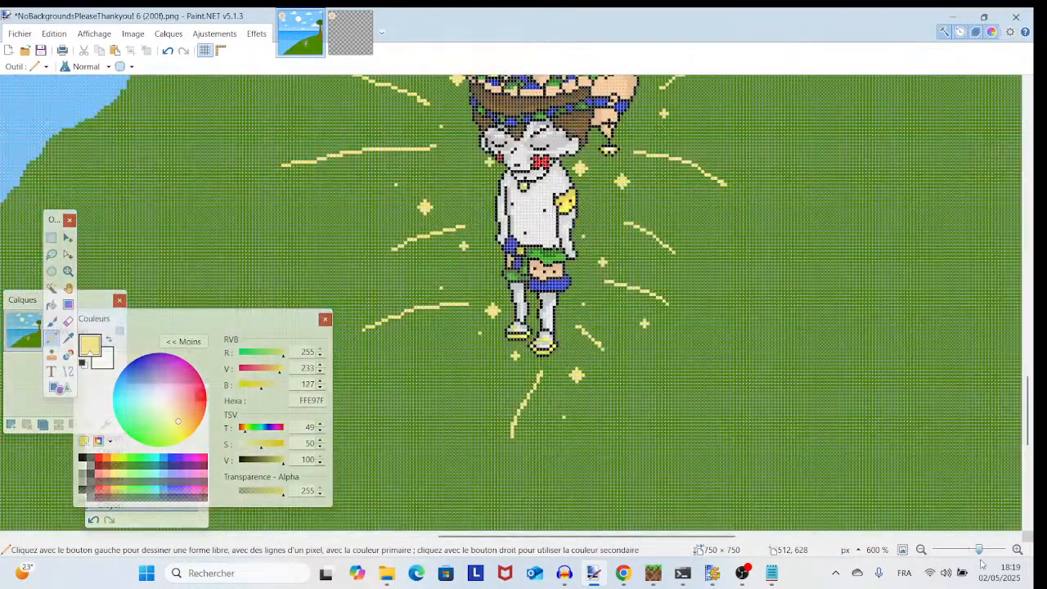
pyautogui.moveTo(765, 243); pyautogui.dragTo(693, 314)
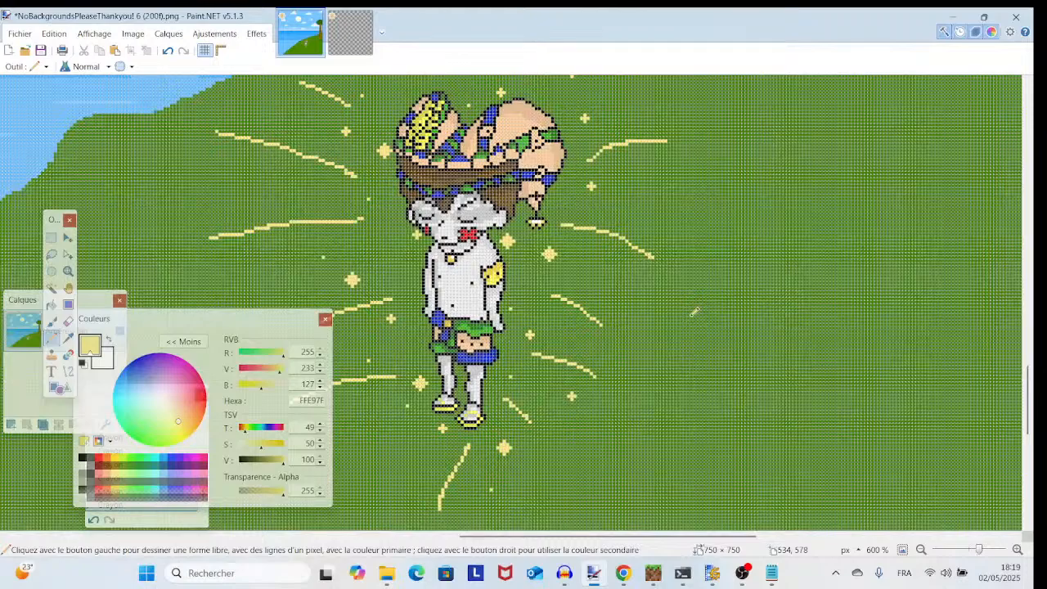
pyautogui.moveTo(979, 550); pyautogui.dragTo(991, 554)
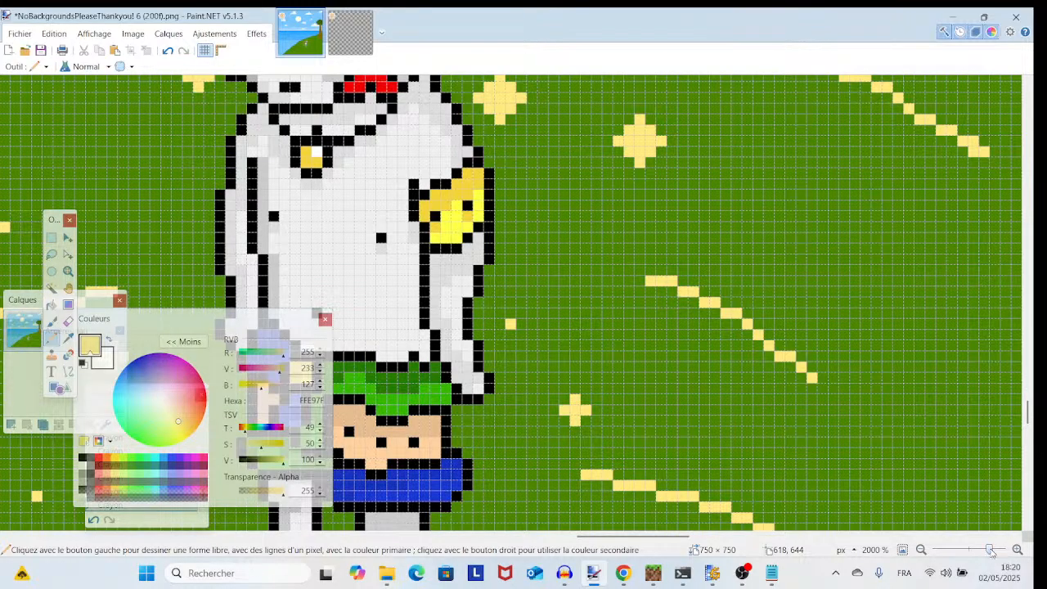
pyautogui.moveTo(989, 550)
pyautogui.mouseDown()
pyautogui.moveTo(947, 553)
pyautogui.moveTo(980, 556)
pyautogui.mouseUp()
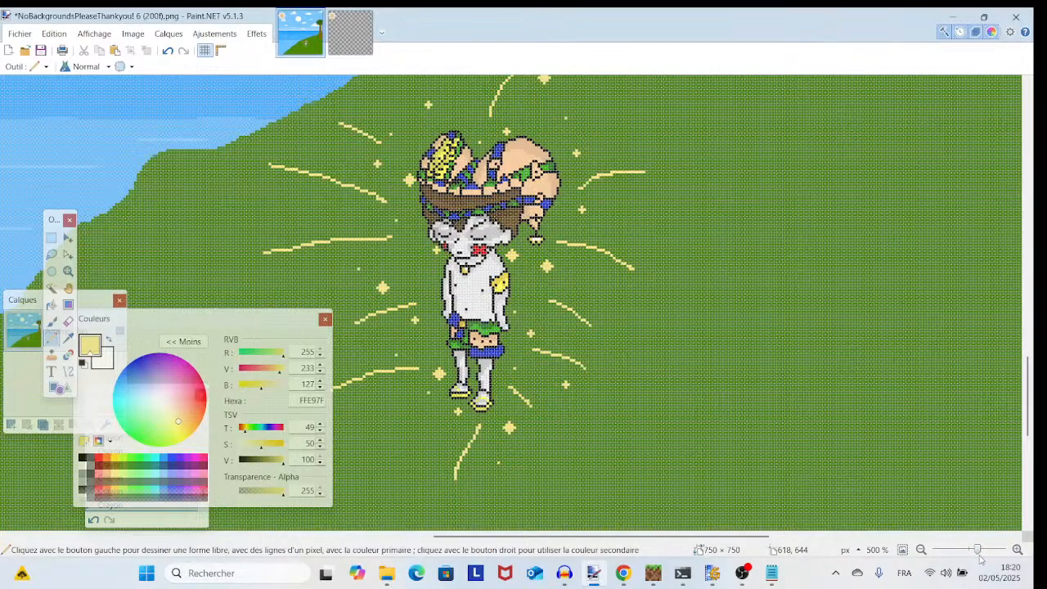
pyautogui.moveTo(681, 443); pyautogui.dragTo(690, 486)
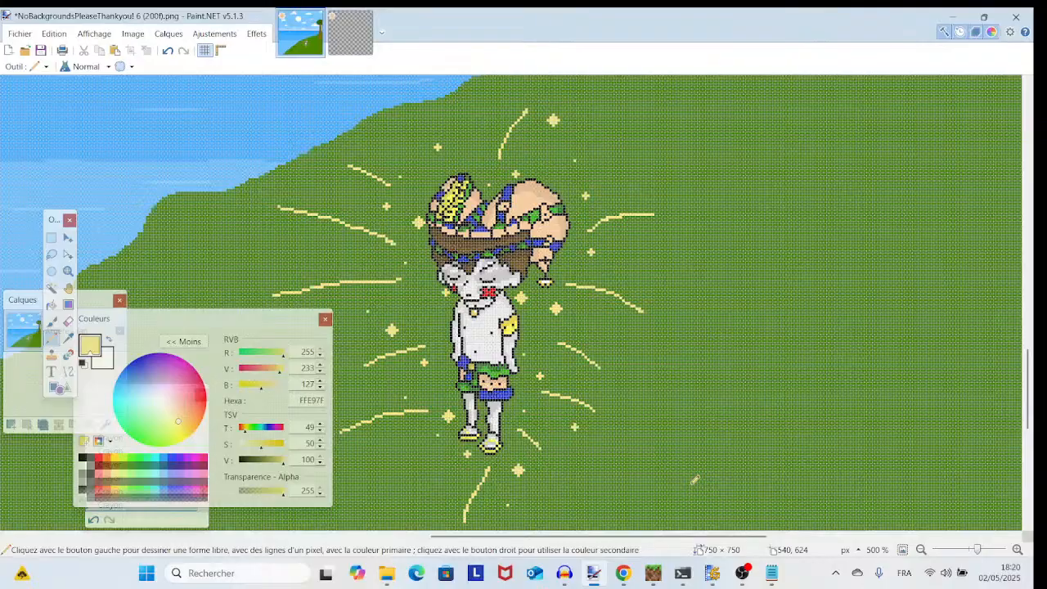
pyautogui.moveTo(981, 554); pyautogui.dragTo(991, 553)
pyautogui.moveTo(937, 458); pyautogui.dragTo(923, 343)
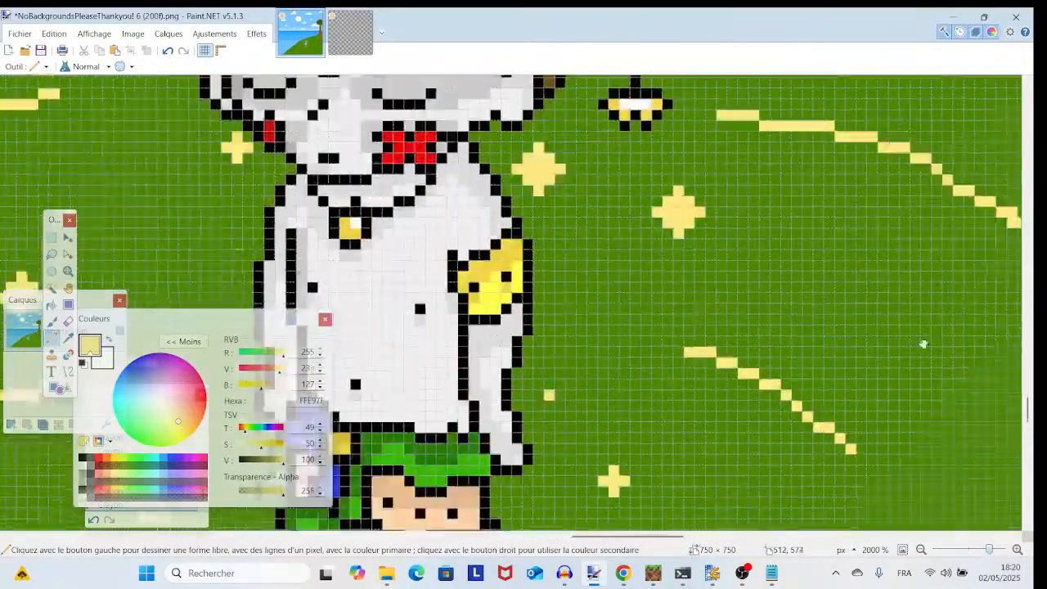
pyautogui.moveTo(555, 437); pyautogui.dragTo(923, 306)
pyautogui.moveTo(568, 419); pyautogui.dragTo(654, 552)
pyautogui.scroll(-5, 654, 363)
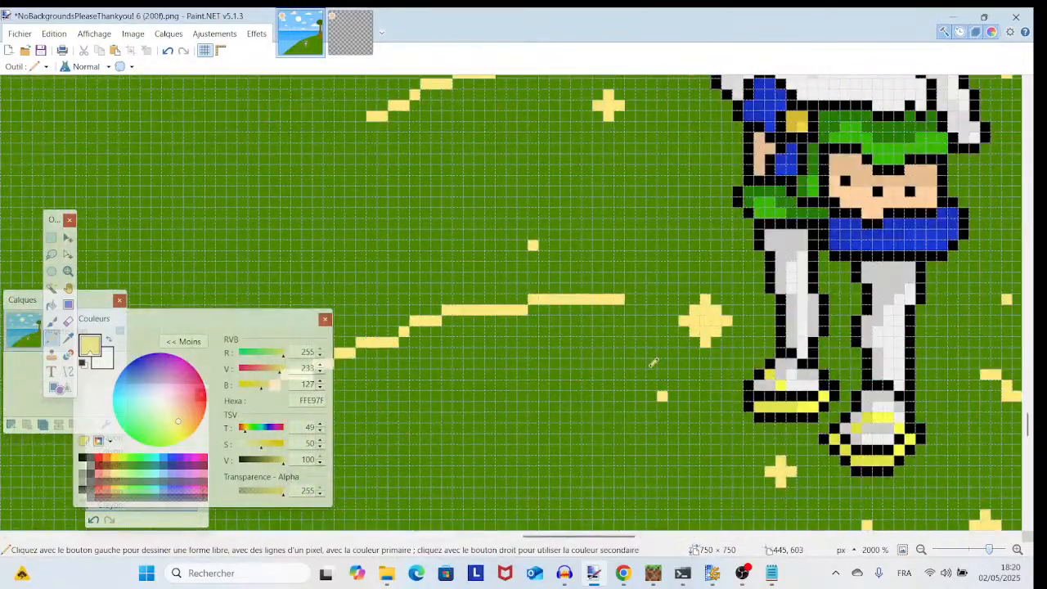
pyautogui.hscroll(1, 628, 347)
pyautogui.scroll(1, 626, 349)
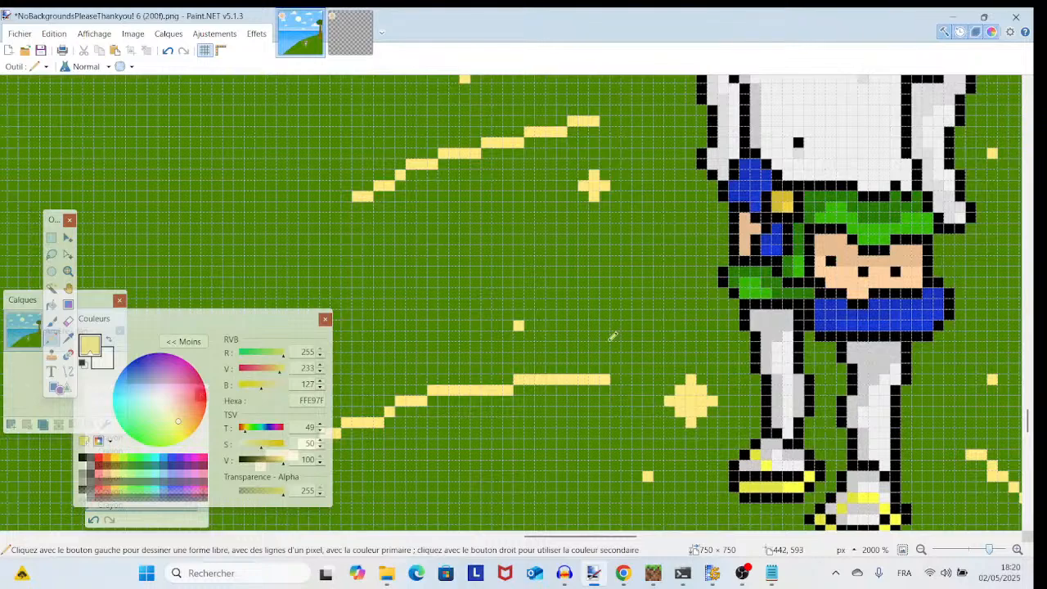
pyautogui.click(605, 357)
pyautogui.moveTo(606, 350)
pyautogui.mouseDown()
pyautogui.moveTo(597, 340)
pyautogui.moveTo(605, 314)
pyautogui.moveTo(598, 336)
pyautogui.moveTo(588, 334)
pyautogui.moveTo(628, 335)
pyautogui.moveTo(594, 324)
pyautogui.mouseUp()
pyautogui.moveTo(605, 364); pyautogui.dragTo(605, 381)
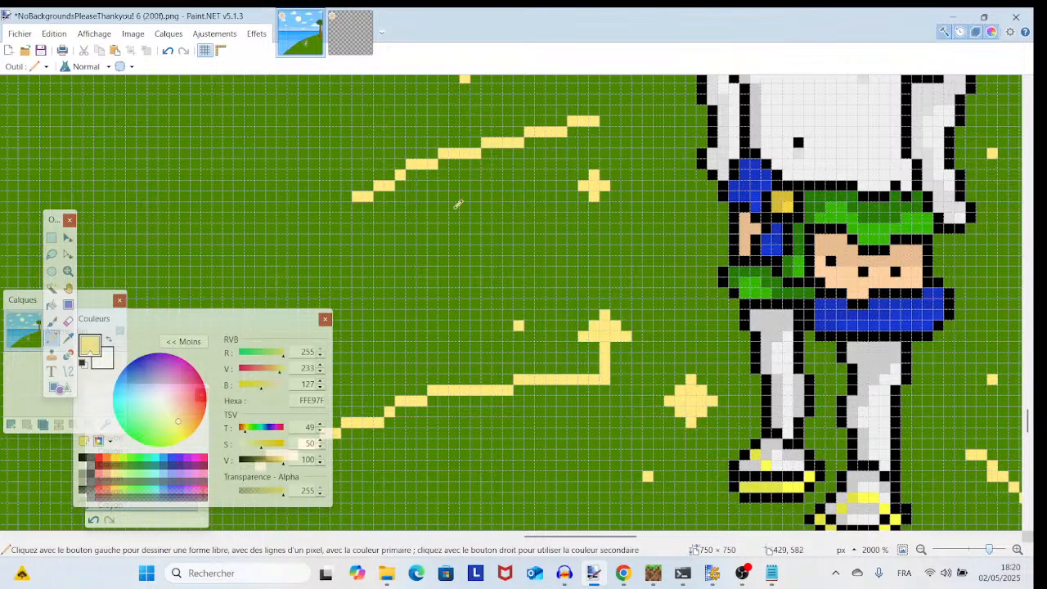
pyautogui.click(168, 50)
pyautogui.moveTo(619, 316)
pyautogui.mouseDown()
pyautogui.moveTo(597, 326)
pyautogui.moveTo(599, 343)
pyautogui.moveTo(615, 342)
pyautogui.mouseUp()
# - Draw a larger four-pointed light yellow sparkle on the grass beyond the outer end of the radiating line right of the character's shorts
pyautogui.click(979, 554)
pyautogui.moveTo(979, 554); pyautogui.dragTo(976, 554)
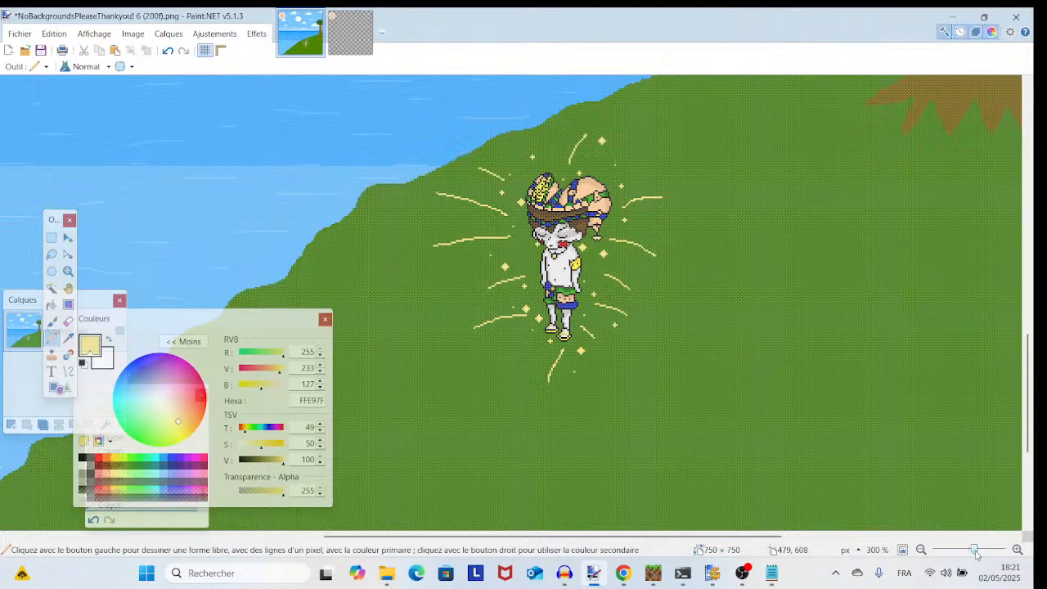
pyautogui.moveTo(976, 554)
pyautogui.mouseDown()
pyautogui.moveTo(968, 559)
pyautogui.moveTo(985, 559)
pyautogui.mouseUp()
pyautogui.hscroll(3, 594, 508)
pyautogui.scroll(4, 594, 508)
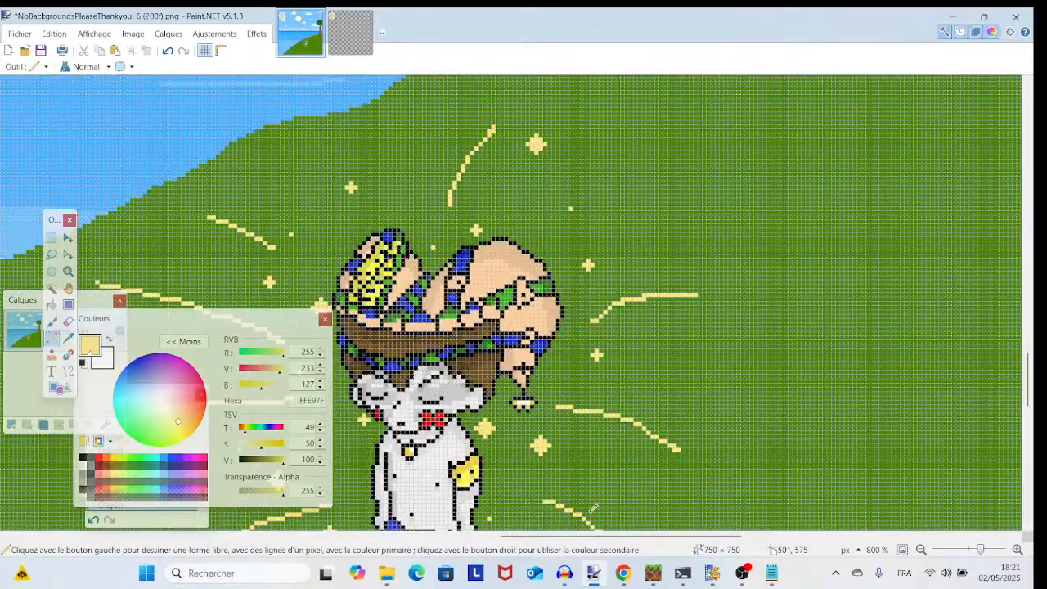
pyautogui.scroll(2, 594, 508)
pyautogui.hscroll(-1, 594, 508)
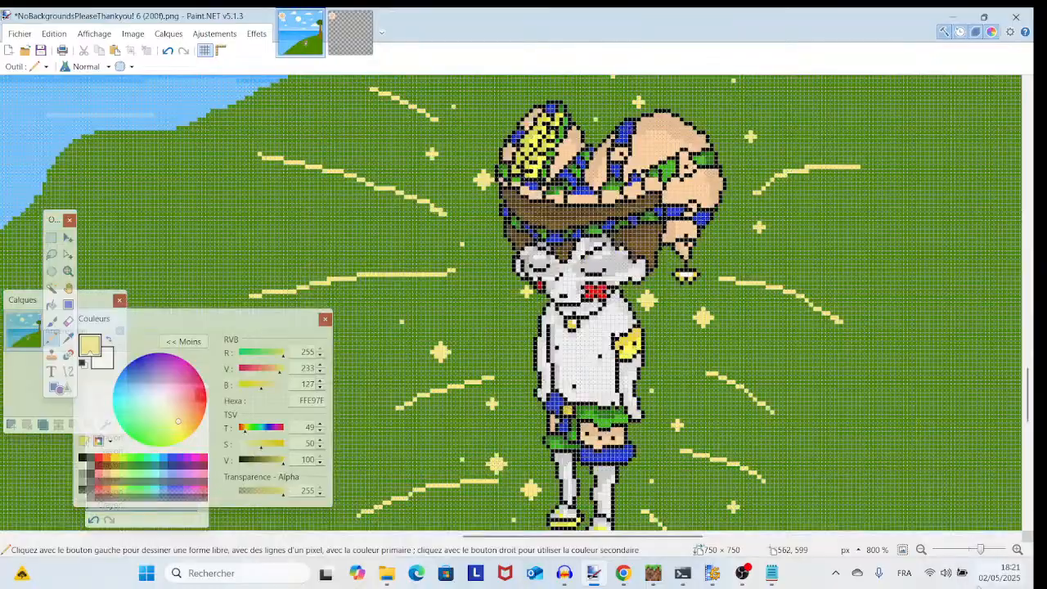
pyautogui.moveTo(980, 549)
pyautogui.mouseDown()
pyautogui.moveTo(969, 549)
pyautogui.moveTo(989, 550)
pyautogui.mouseUp()
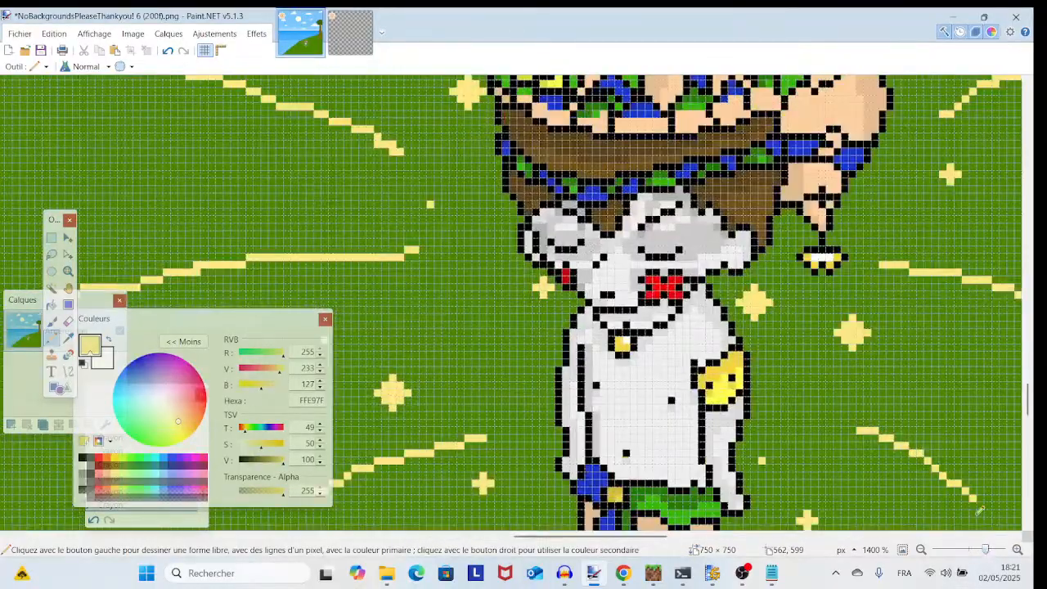
pyautogui.hscroll(4, 550, 226)
pyautogui.scroll(-5, 550, 226)
pyautogui.scroll(3, 553, 223)
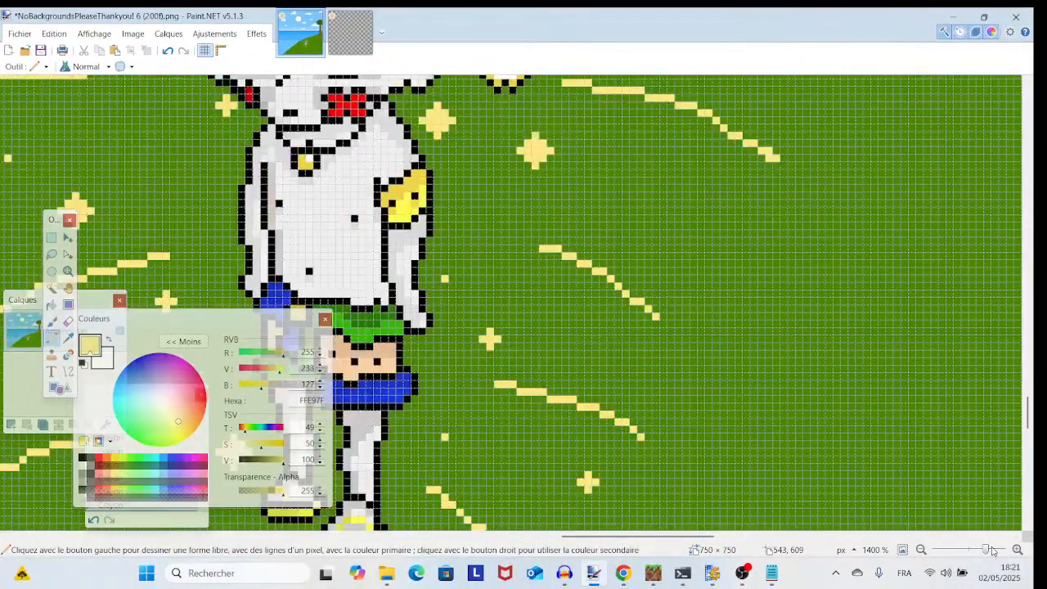
pyautogui.moveTo(985, 550); pyautogui.dragTo(978, 552)
pyautogui.moveTo(631, 402); pyautogui.dragTo(688, 474)
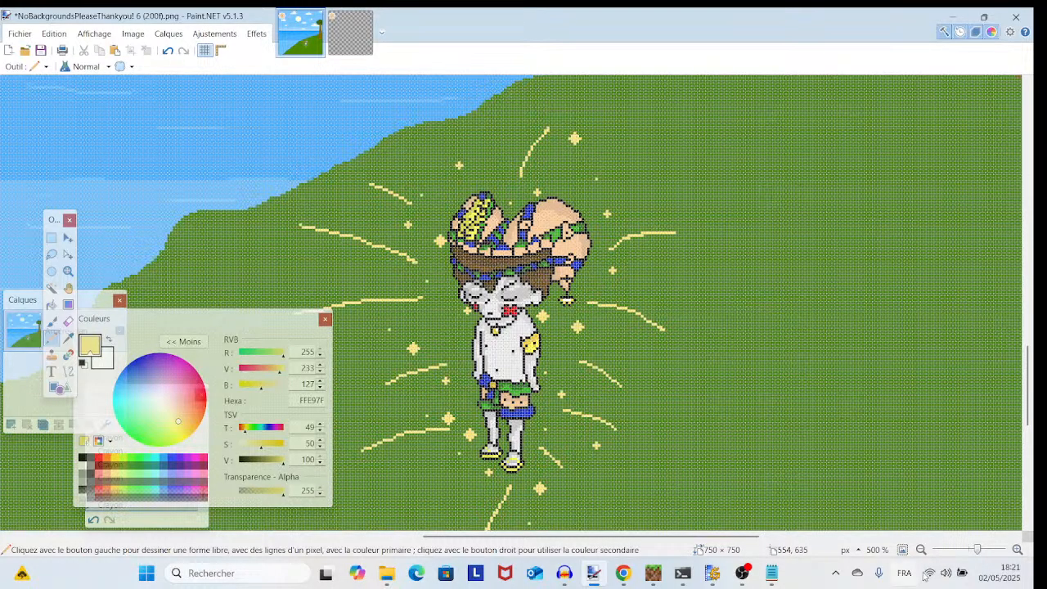
pyautogui.moveTo(977, 550); pyautogui.dragTo(989, 546)
pyautogui.moveTo(722, 370); pyautogui.dragTo(418, 252)
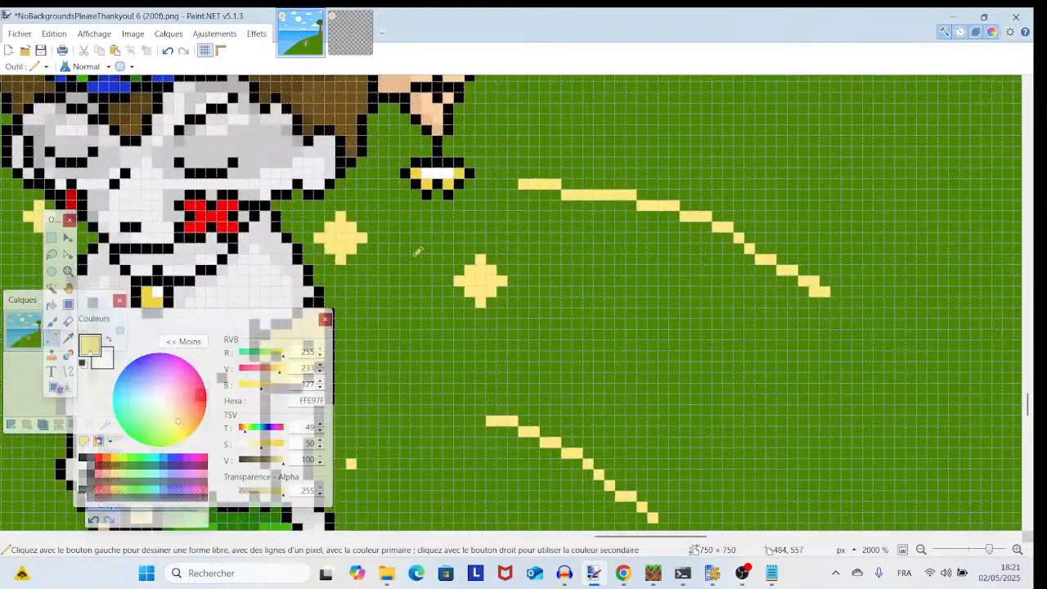
pyautogui.scroll(-5, 410, 322)
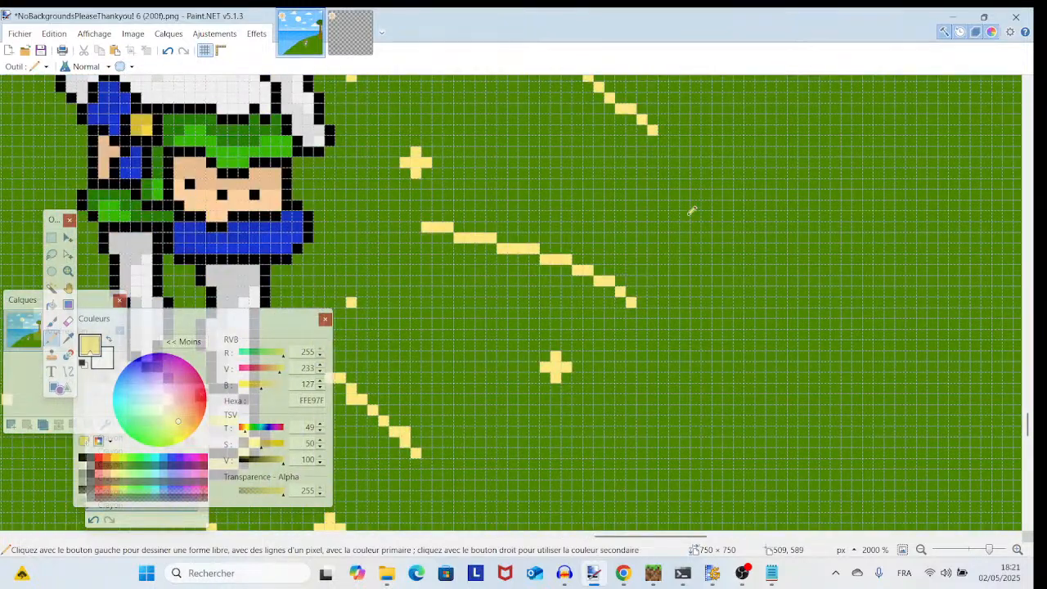
pyautogui.moveTo(685, 203)
pyautogui.mouseDown()
pyautogui.moveTo(686, 248)
pyautogui.moveTo(681, 231)
pyautogui.moveTo(665, 228)
pyautogui.moveTo(710, 227)
pyautogui.mouseUp()
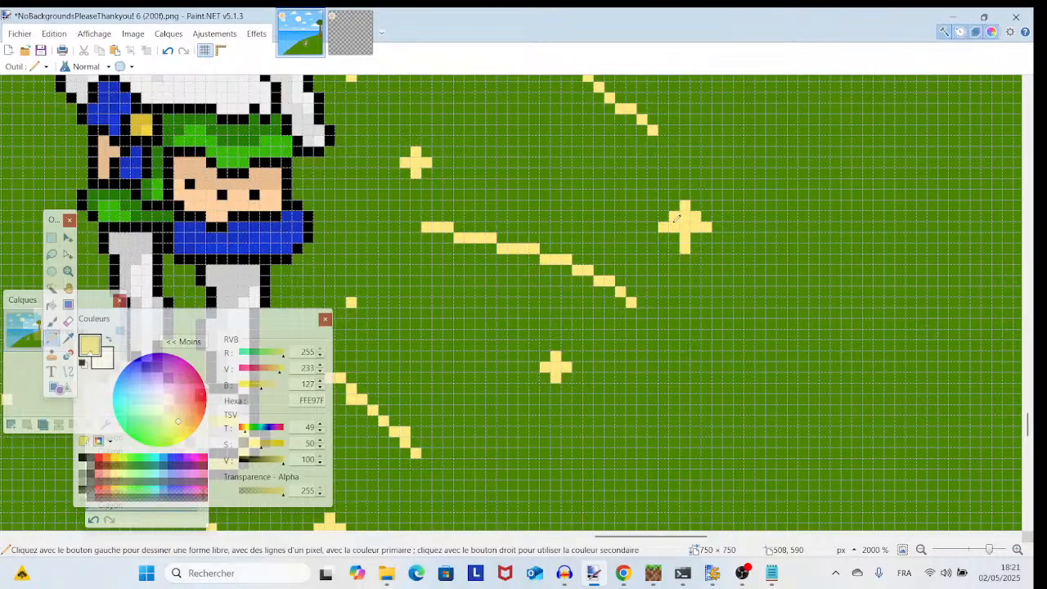
pyautogui.click(675, 238)
pyautogui.click(696, 237)
# - Draw a larger four-pointed light yellow sparkle just below the inner end of the short radiating line right of the character's sleeve
pyautogui.scroll(4, 699, 236)
pyautogui.hscroll(-6, 687, 262)
pyautogui.scroll(3, 654, 363)
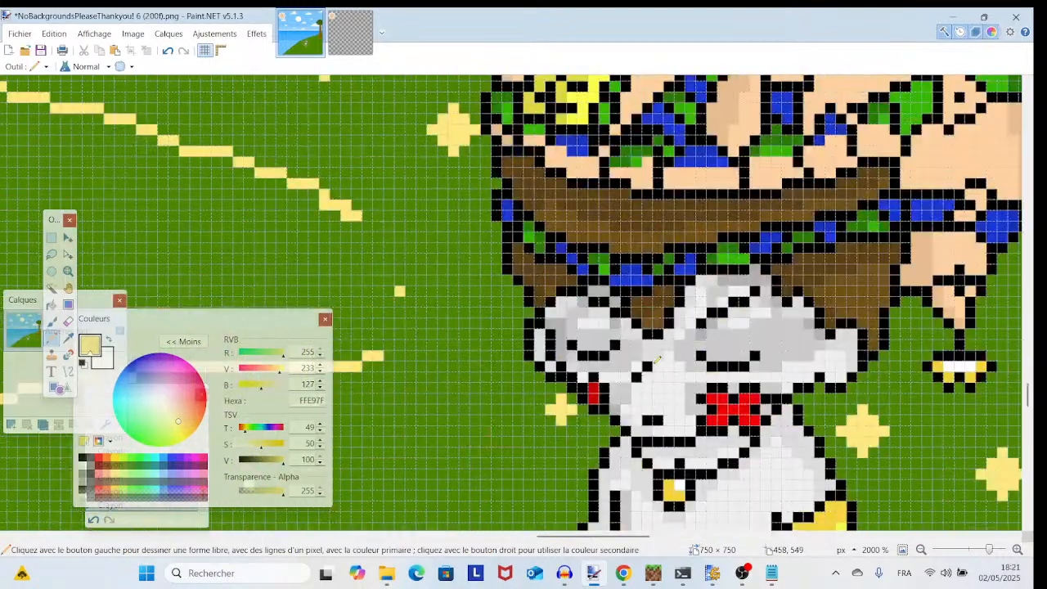
pyautogui.scroll(5, 657, 359)
pyautogui.hscroll(-2, 657, 359)
pyautogui.scroll(1, 613, 387)
pyautogui.hscroll(1, 613, 388)
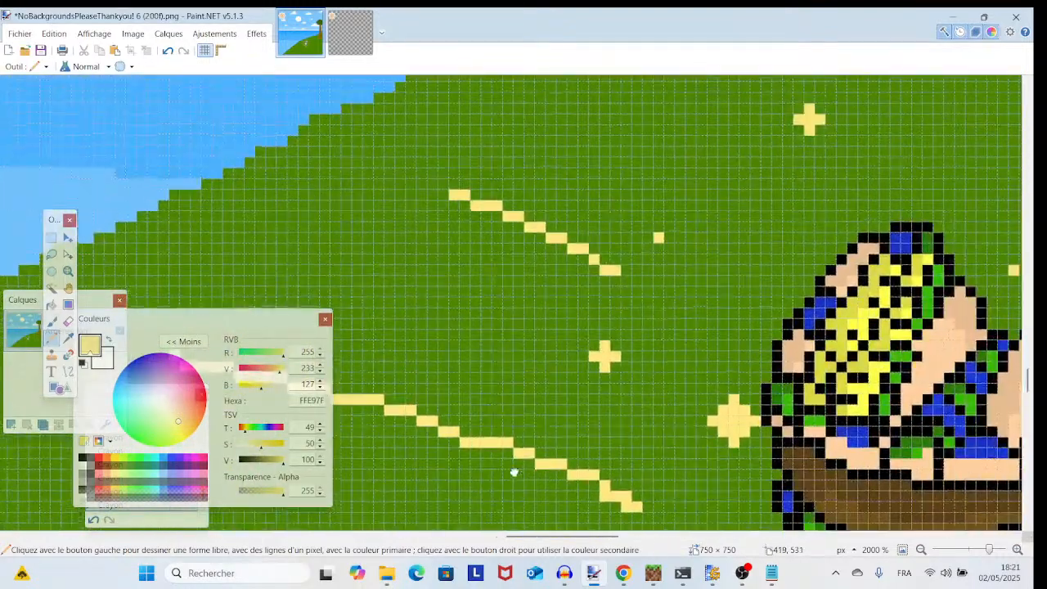
pyautogui.hscroll(3, 514, 473)
pyautogui.scroll(1, 507, 483)
pyautogui.scroll(1, 487, 499)
pyautogui.scroll(-2, 491, 491)
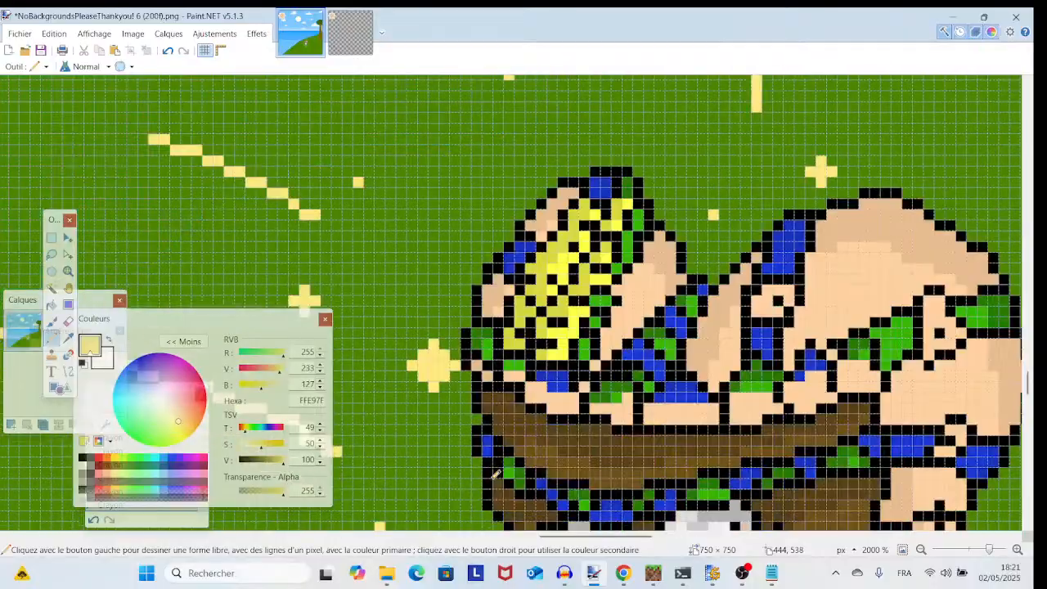
pyautogui.scroll(-8, 495, 475)
pyautogui.hscroll(1, 496, 465)
pyautogui.scroll(1, 496, 465)
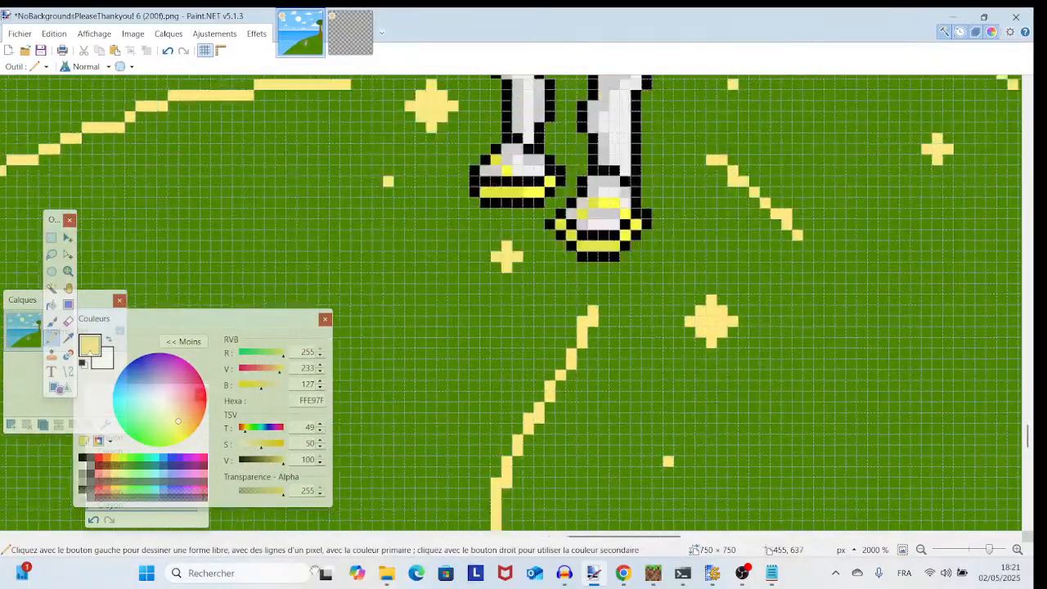
pyautogui.hscroll(3, 578, 384)
pyautogui.scroll(6, 578, 384)
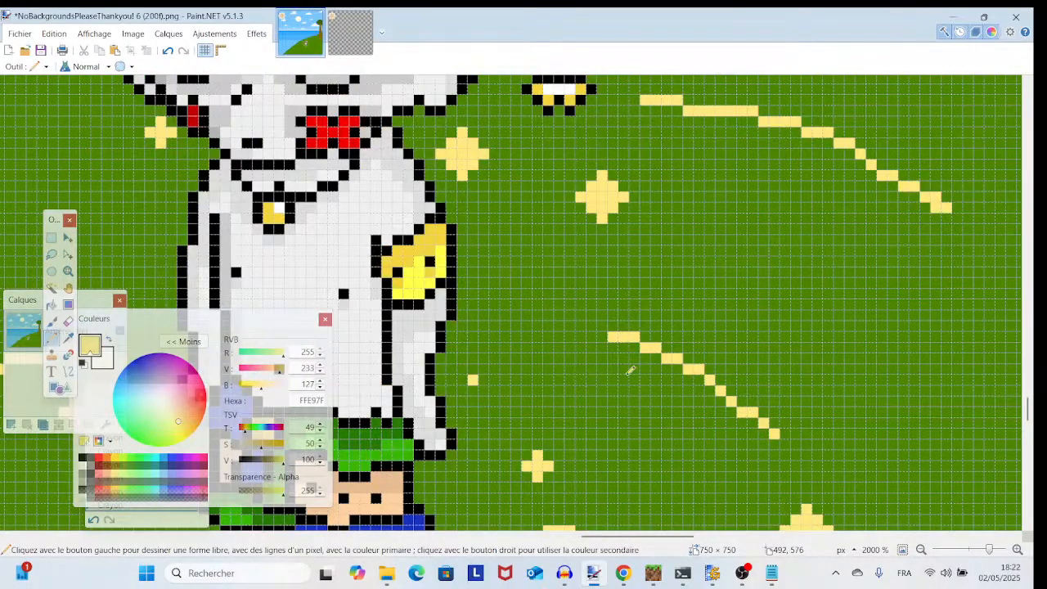
pyautogui.moveTo(624, 368)
pyautogui.mouseDown()
pyautogui.moveTo(625, 417)
pyautogui.moveTo(598, 390)
pyautogui.moveTo(647, 389)
pyautogui.moveTo(626, 381)
pyautogui.moveTo(614, 390)
pyautogui.moveTo(634, 402)
pyautogui.mouseUp()
pyautogui.moveTo(990, 549)
pyautogui.mouseDown()
pyautogui.moveTo(959, 549)
pyautogui.moveTo(978, 559)
pyautogui.mouseUp()
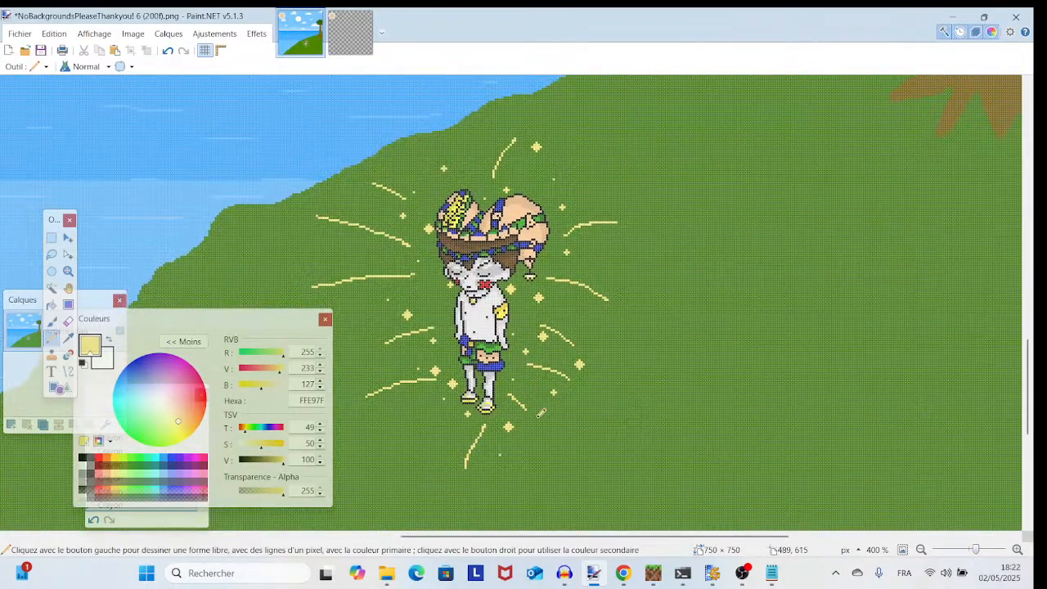
# - Check the OBS window and save the seaside image as NoBackgroundsPleaseThankyou! 7.png
pyautogui.click(742, 572)
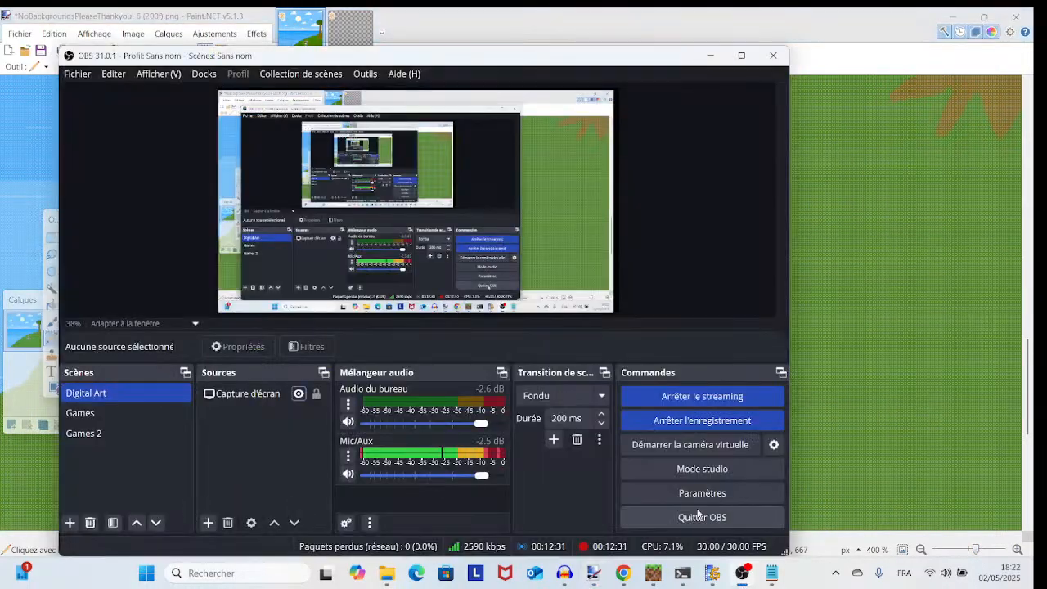
pyautogui.click(270, 393)
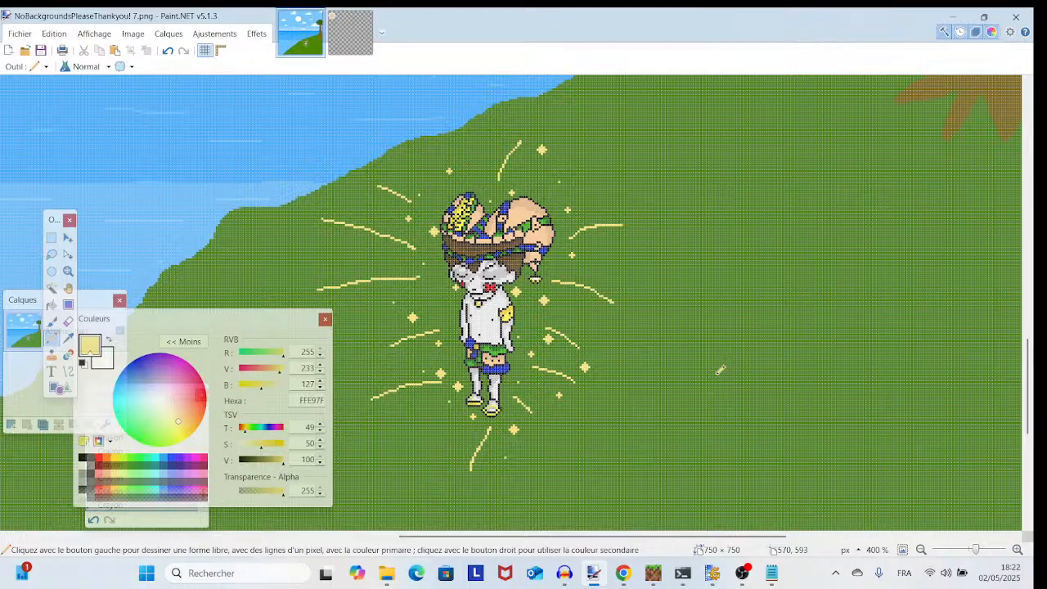
pyautogui.moveTo(653, 355); pyautogui.dragTo(740, 338)
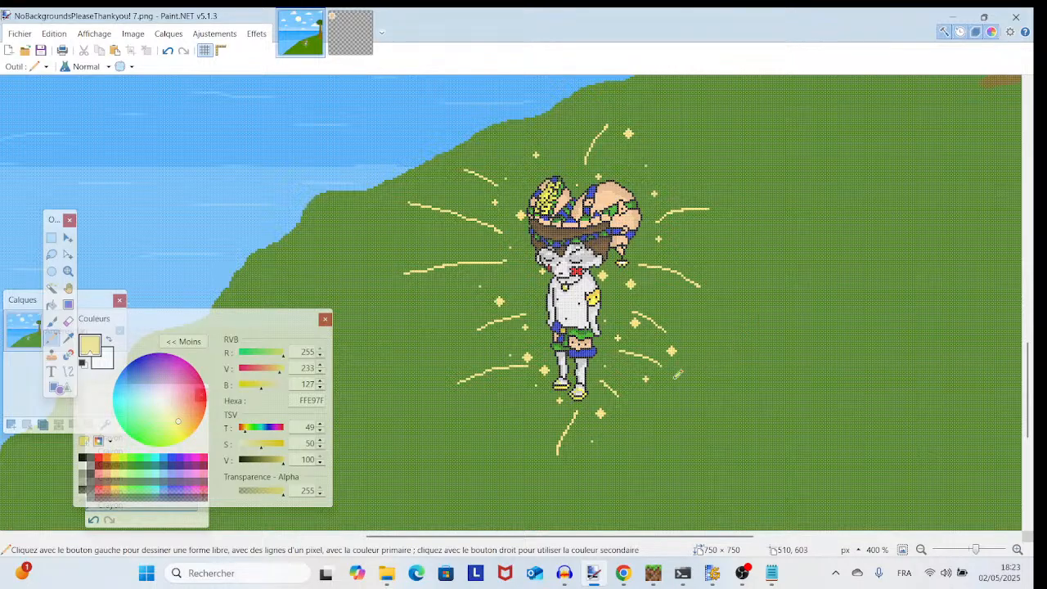
pyautogui.scroll(1, 652, 384)
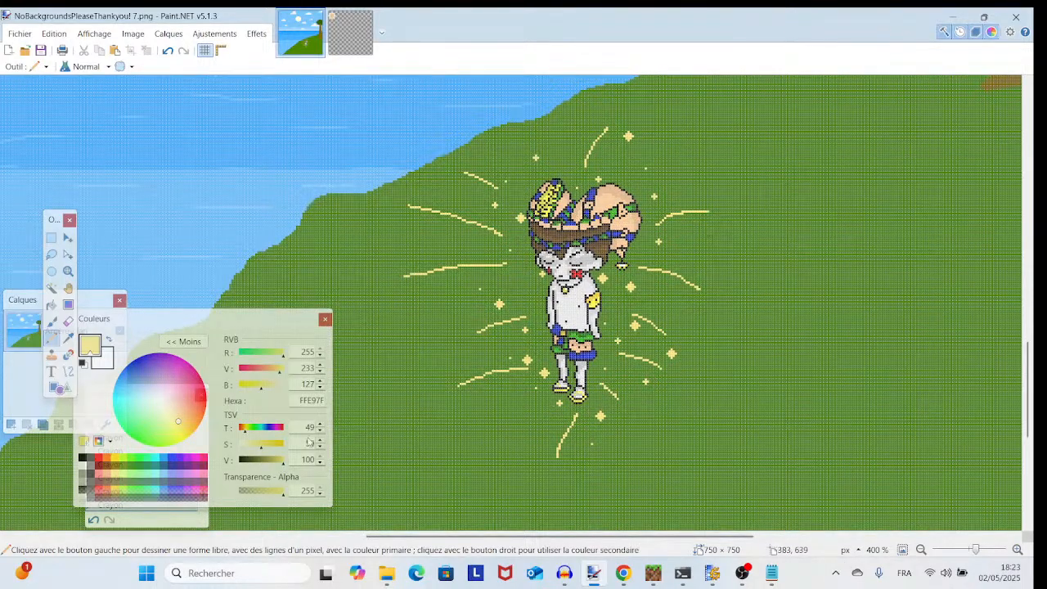
# - Sample the hill's grass green (4C8600) as the primary colour and check the OBS window
pyautogui.click(68, 347)
pyautogui.click(365, 376)
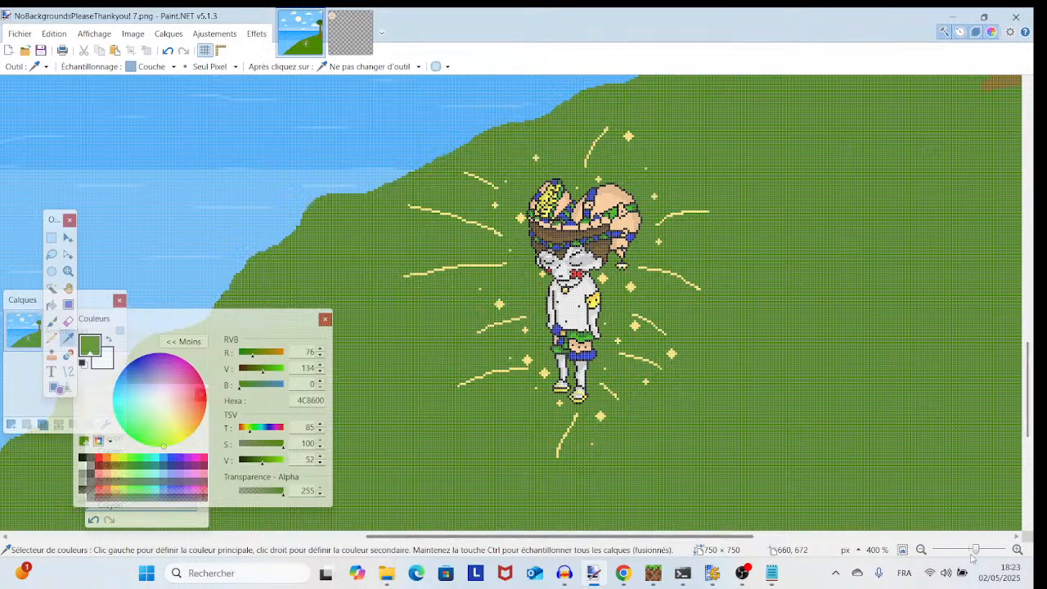
pyautogui.moveTo(975, 550); pyautogui.dragTo(985, 551)
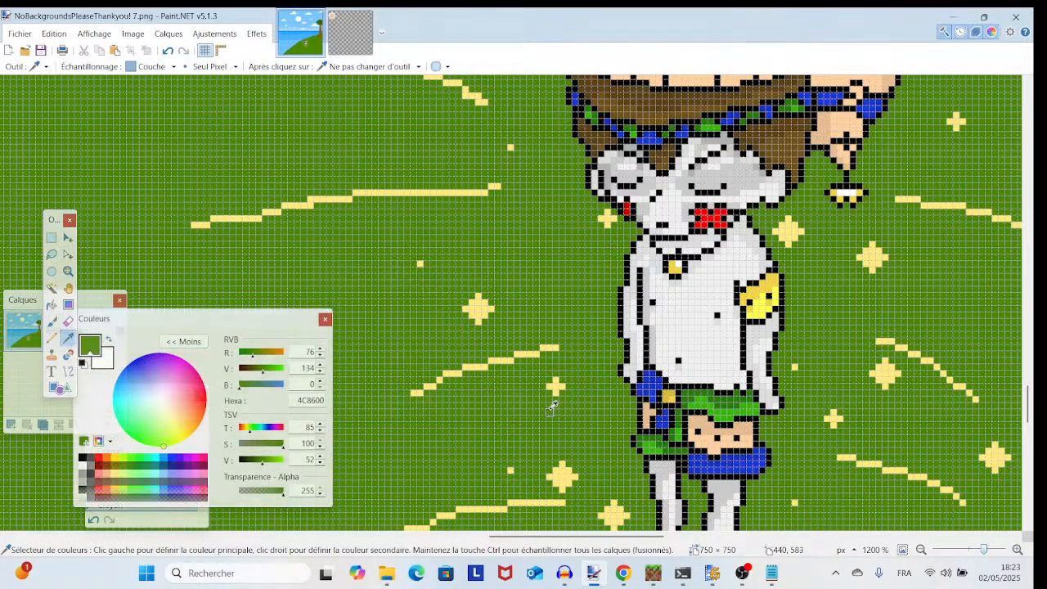
pyautogui.scroll(-1, 554, 399)
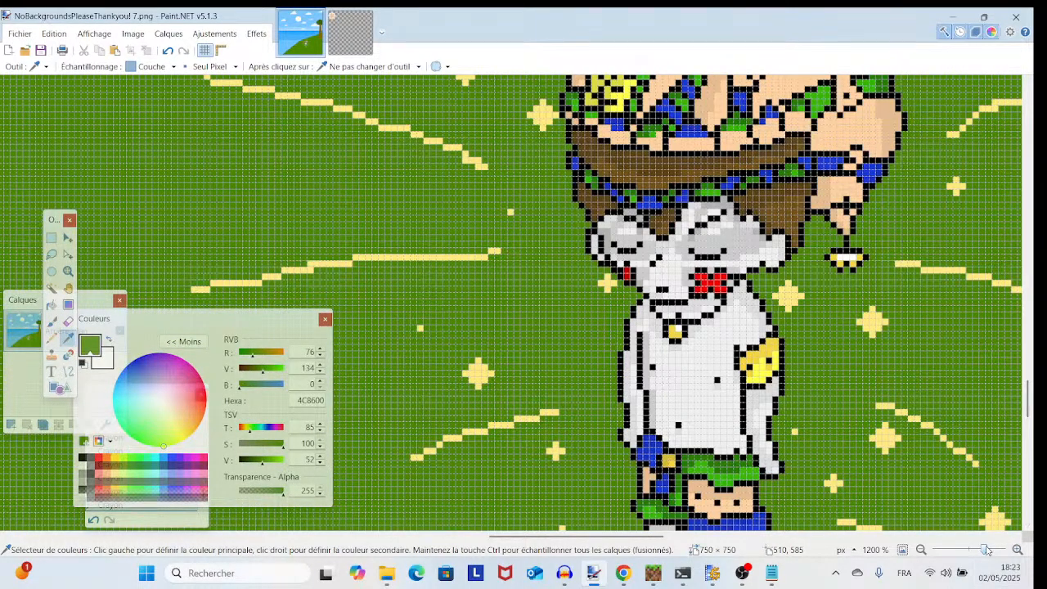
pyautogui.moveTo(985, 550); pyautogui.dragTo(976, 550)
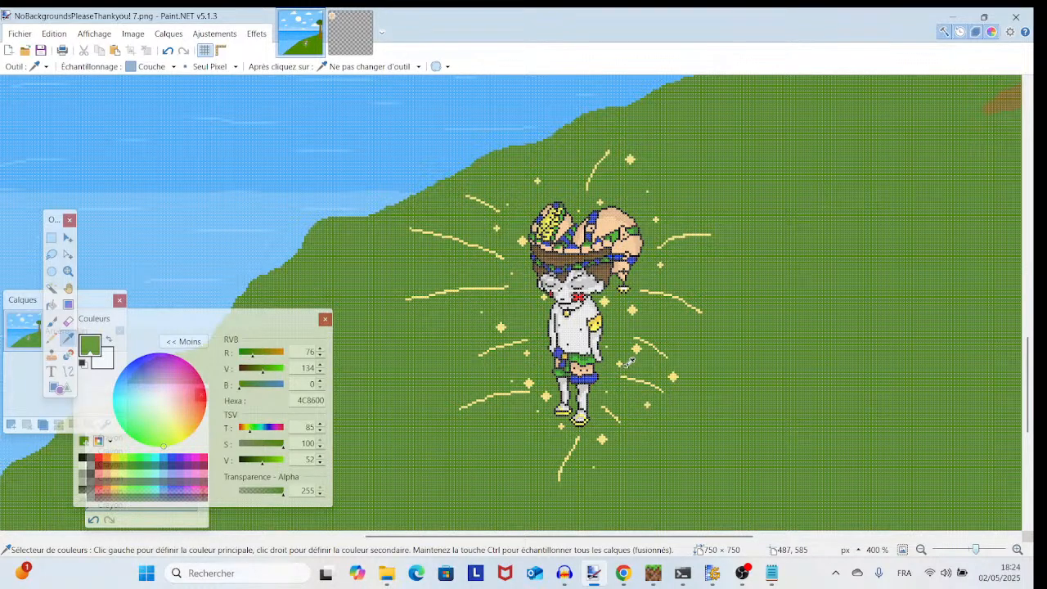
pyautogui.click(742, 573)
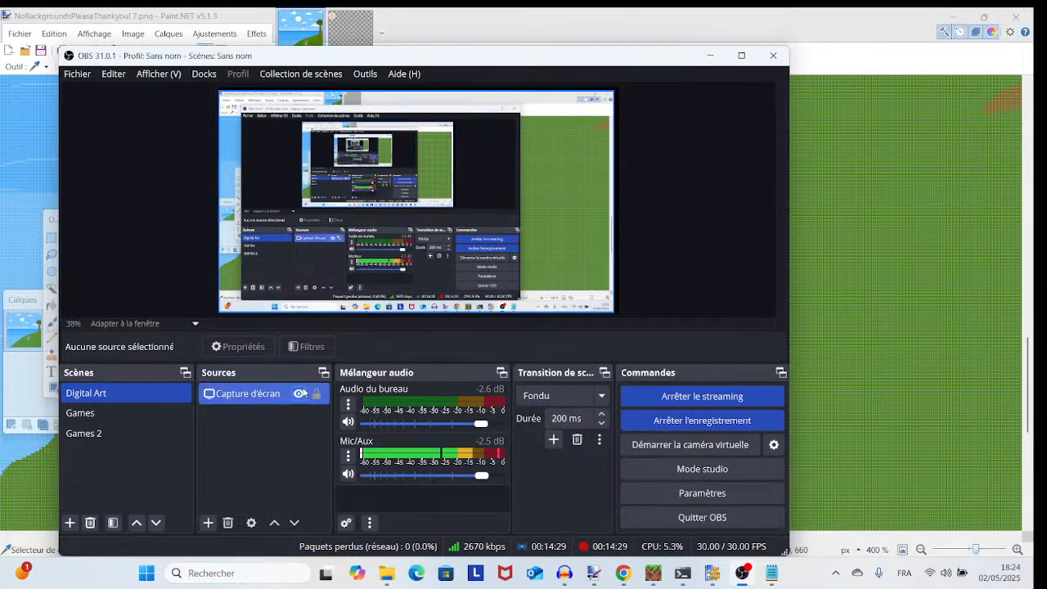
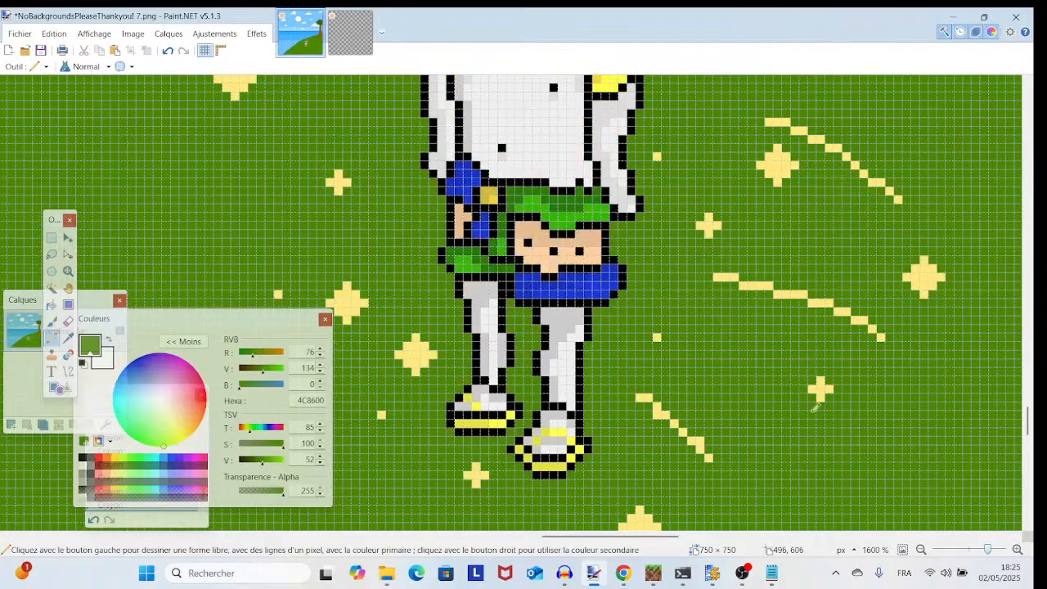
# - Paint over the light yellow radiating lines right of the character's shoes and right of the shins with grass green
pyautogui.moveTo(699, 439); pyautogui.dragTo(634, 380)
pyautogui.click(642, 396)
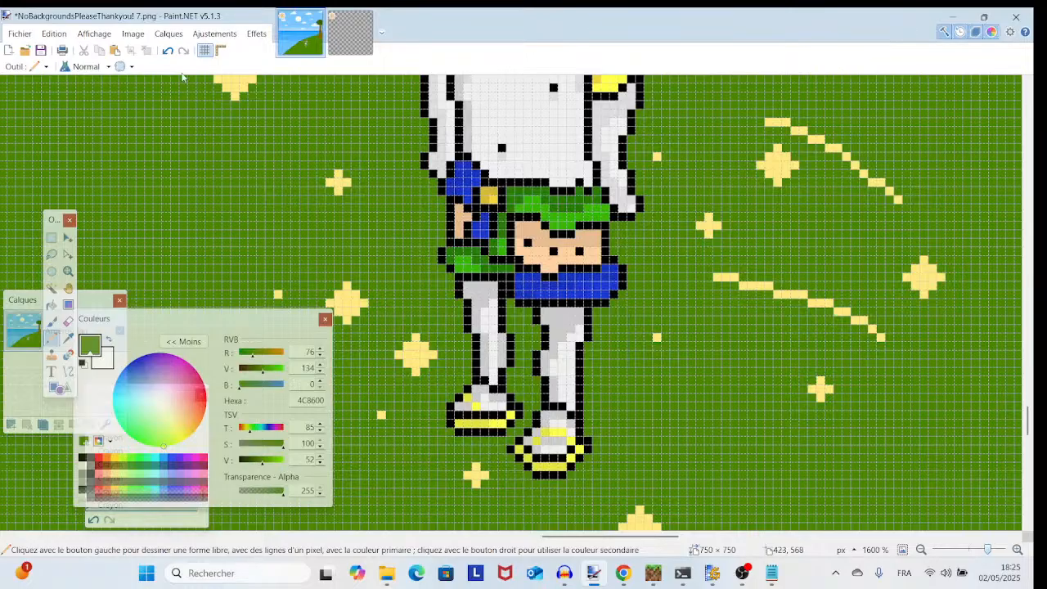
pyautogui.doubleClick(167, 50)
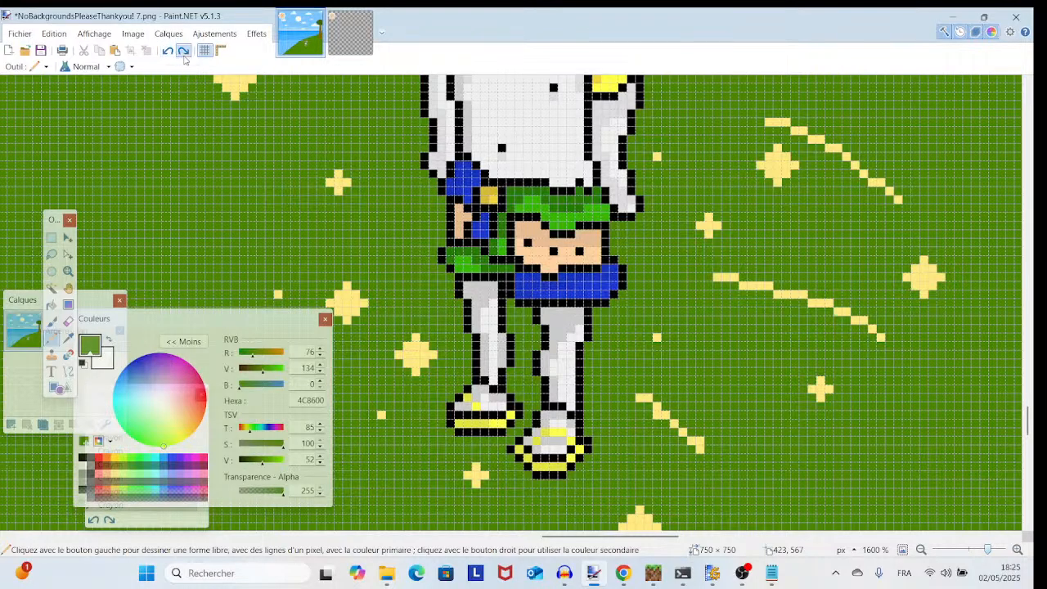
pyautogui.moveTo(719, 268)
pyautogui.mouseDown()
pyautogui.moveTo(743, 274)
pyautogui.moveTo(737, 291)
pyautogui.moveTo(768, 283)
pyautogui.moveTo(880, 332)
pyautogui.mouseUp()
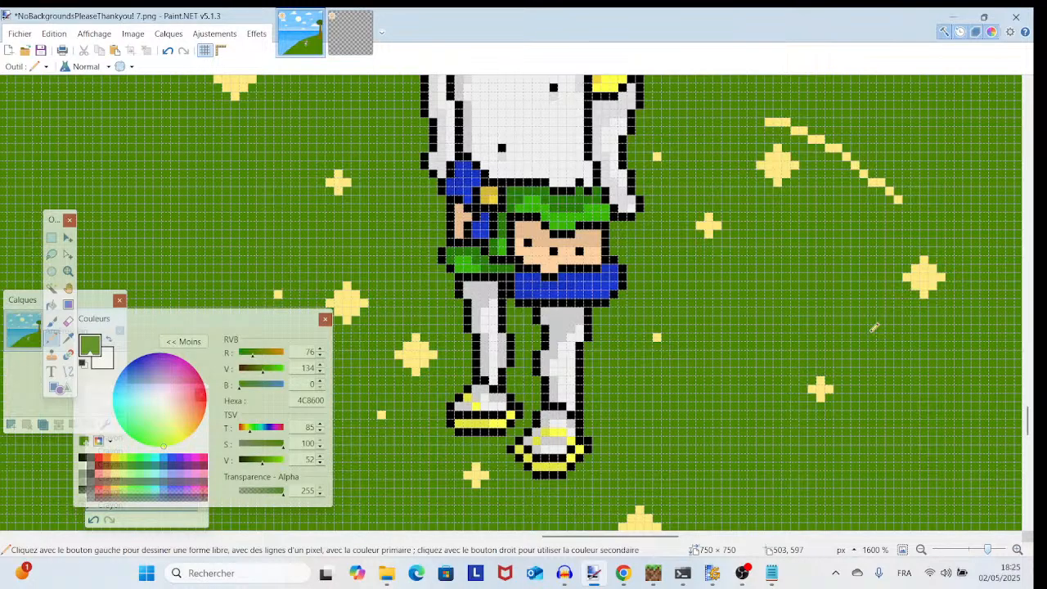
# - Erase the radiating lines right of the character's sleeve and right of the face with grass green
pyautogui.scroll(5, 863, 319)
pyautogui.scroll(-1, 859, 318)
pyautogui.hscroll(4, 859, 317)
pyautogui.moveTo(553, 346)
pyautogui.mouseDown()
pyautogui.moveTo(583, 344)
pyautogui.moveTo(675, 414)
pyautogui.mouseUp()
pyautogui.scroll(5, 682, 421)
pyautogui.hscroll(-3, 677, 349)
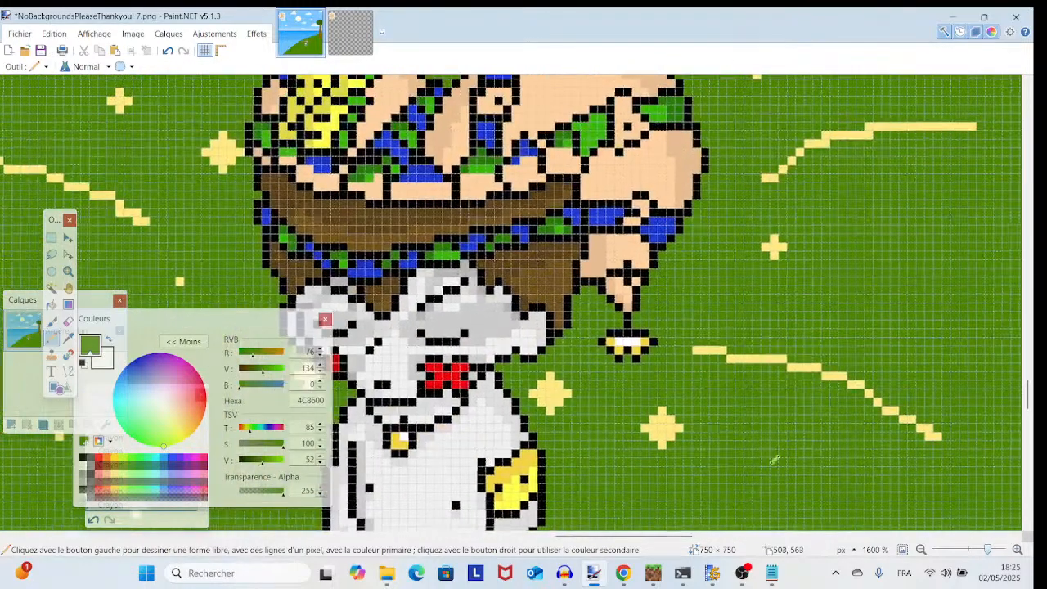
pyautogui.moveTo(732, 350)
pyautogui.mouseDown()
pyautogui.moveTo(696, 339)
pyautogui.moveTo(816, 367)
pyautogui.moveTo(768, 354)
pyautogui.moveTo(802, 354)
pyautogui.moveTo(860, 384)
pyautogui.moveTo(836, 364)
pyautogui.moveTo(944, 432)
pyautogui.moveTo(871, 414)
pyautogui.moveTo(823, 478)
pyautogui.mouseUp()
# - Cover the radiating line above the hat and the short line at its upper left with grass green
pyautogui.scroll(6, 823, 478)
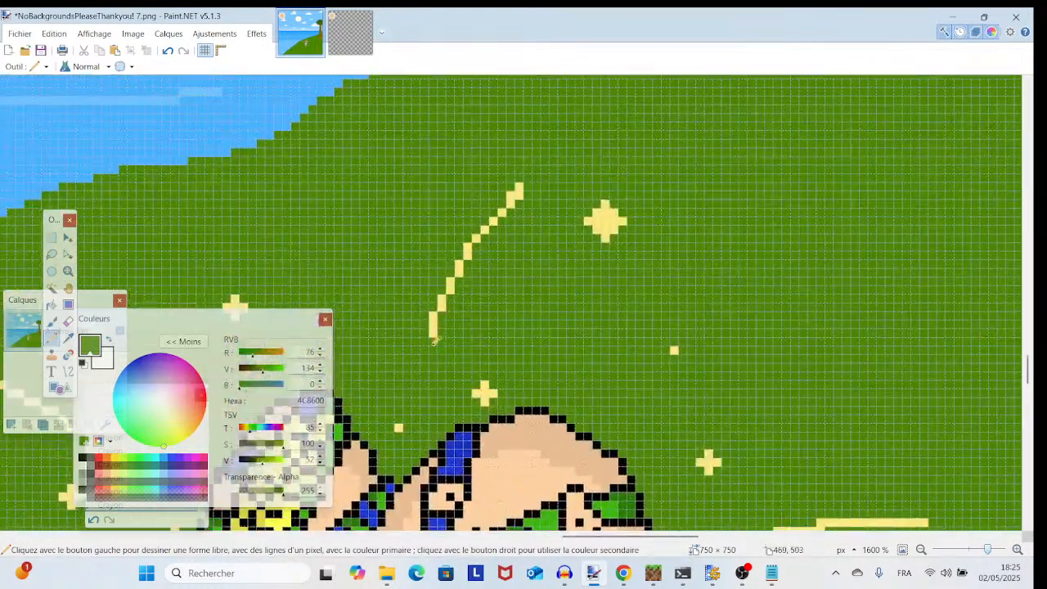
pyautogui.moveTo(435, 340)
pyautogui.mouseDown()
pyautogui.moveTo(442, 300)
pyautogui.moveTo(483, 229)
pyautogui.moveTo(519, 187)
pyautogui.mouseUp()
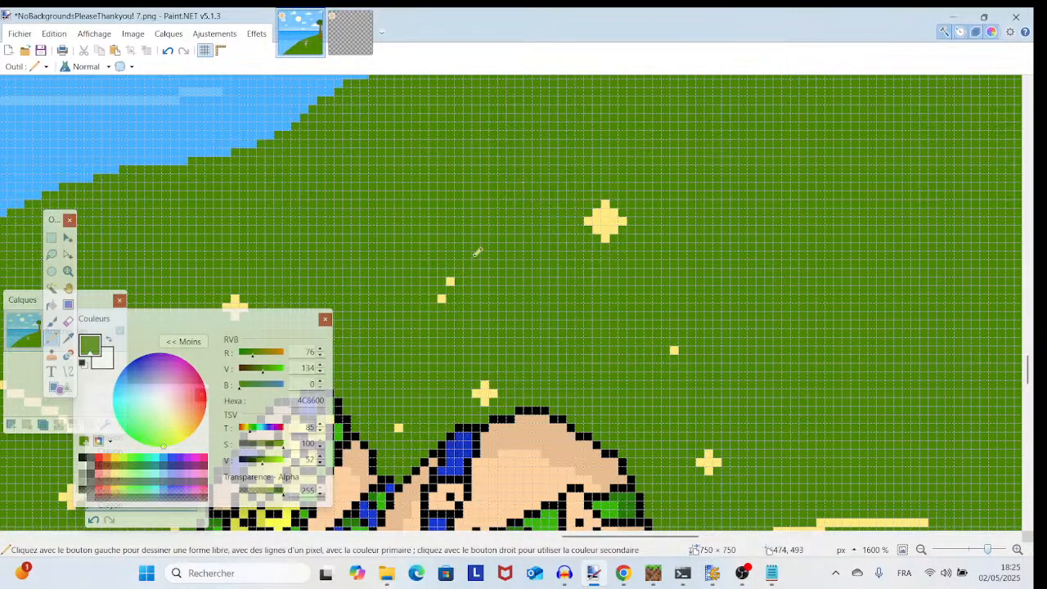
pyautogui.moveTo(453, 281); pyautogui.dragTo(440, 304)
pyautogui.hscroll(-10, 440, 304)
pyautogui.moveTo(642, 358)
pyautogui.mouseDown()
pyautogui.moveTo(609, 337)
pyautogui.moveTo(629, 340)
pyautogui.moveTo(582, 329)
pyautogui.moveTo(600, 323)
pyautogui.moveTo(546, 304)
pyautogui.moveTo(573, 310)
pyautogui.moveTo(542, 297)
pyautogui.mouseUp()
# - Paint grass green over the long radiating line left of the hat and the curved line right of the hat
pyautogui.scroll(-3, 679, 329)
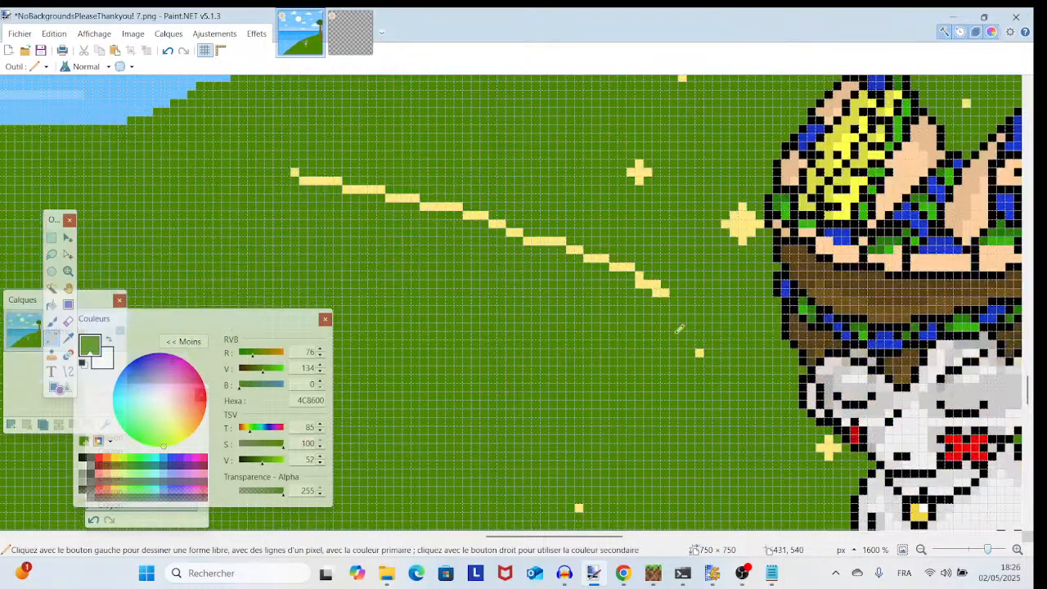
pyautogui.moveTo(669, 292)
pyautogui.mouseDown()
pyautogui.moveTo(612, 262)
pyautogui.moveTo(624, 261)
pyautogui.moveTo(526, 237)
pyautogui.moveTo(444, 198)
pyautogui.moveTo(298, 172)
pyautogui.mouseUp()
pyautogui.moveTo(965, 385); pyautogui.dragTo(282, 237)
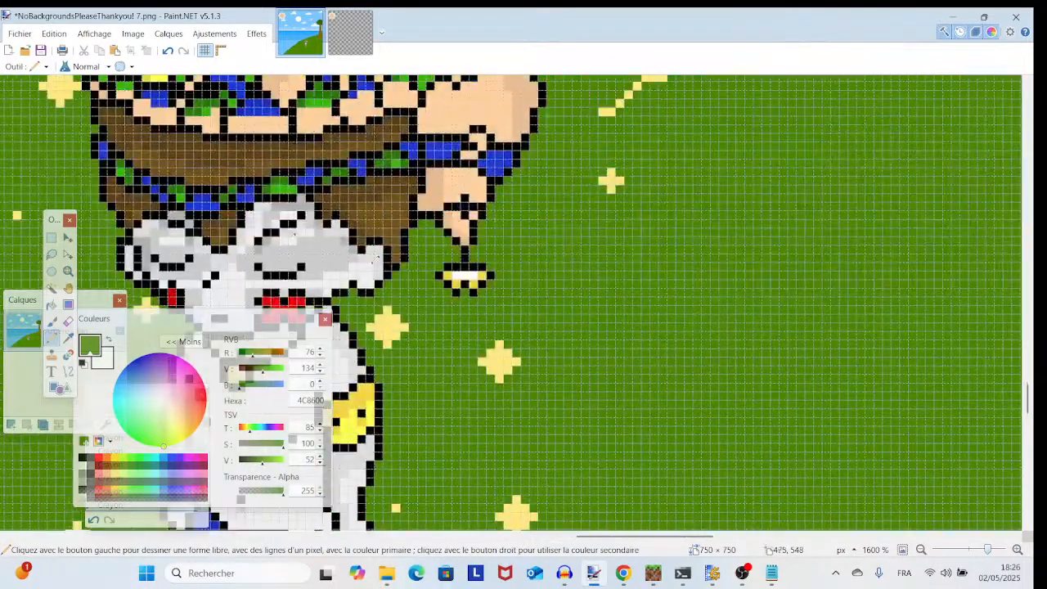
pyautogui.moveTo(517, 317); pyautogui.dragTo(416, 548)
pyautogui.moveTo(524, 292)
pyautogui.mouseDown()
pyautogui.moveTo(601, 243)
pyautogui.moveTo(758, 248)
pyautogui.moveTo(689, 240)
pyautogui.moveTo(747, 238)
pyautogui.moveTo(640, 237)
pyautogui.mouseUp()
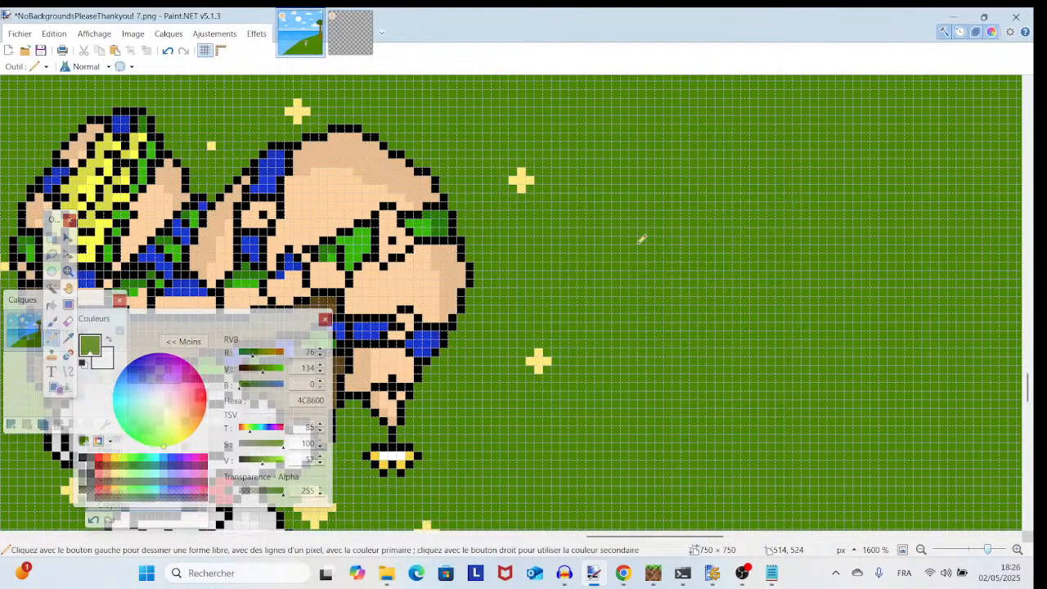
# - Check the OBS window and save the image without lines as NoBackgroundsPleaseThankyou! 8.png
pyautogui.moveTo(988, 551)
pyautogui.mouseDown()
pyautogui.moveTo(952, 554)
pyautogui.moveTo(974, 553)
pyautogui.mouseUp()
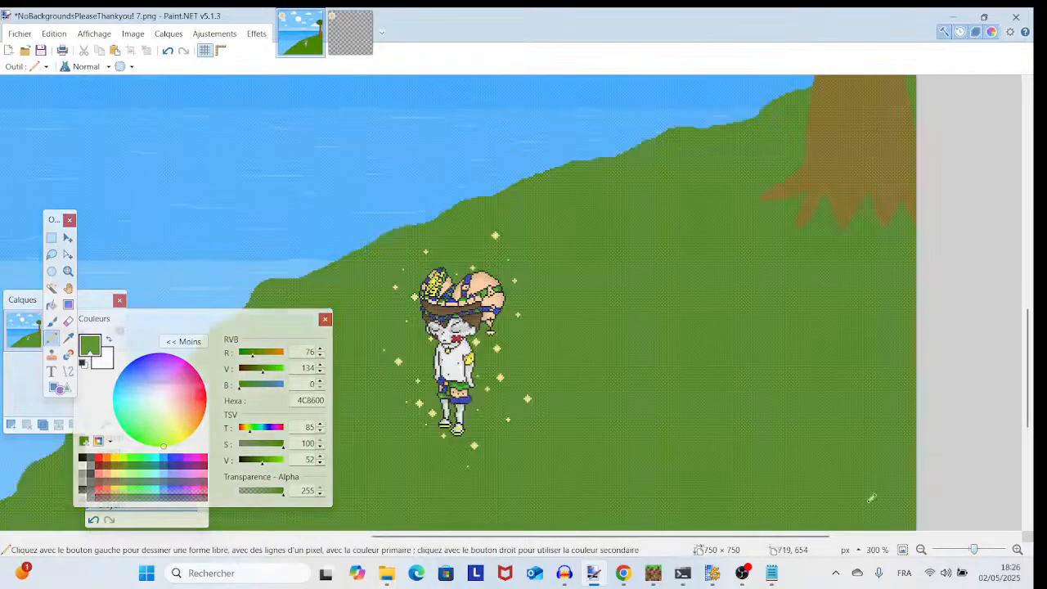
pyautogui.scroll(1, 609, 395)
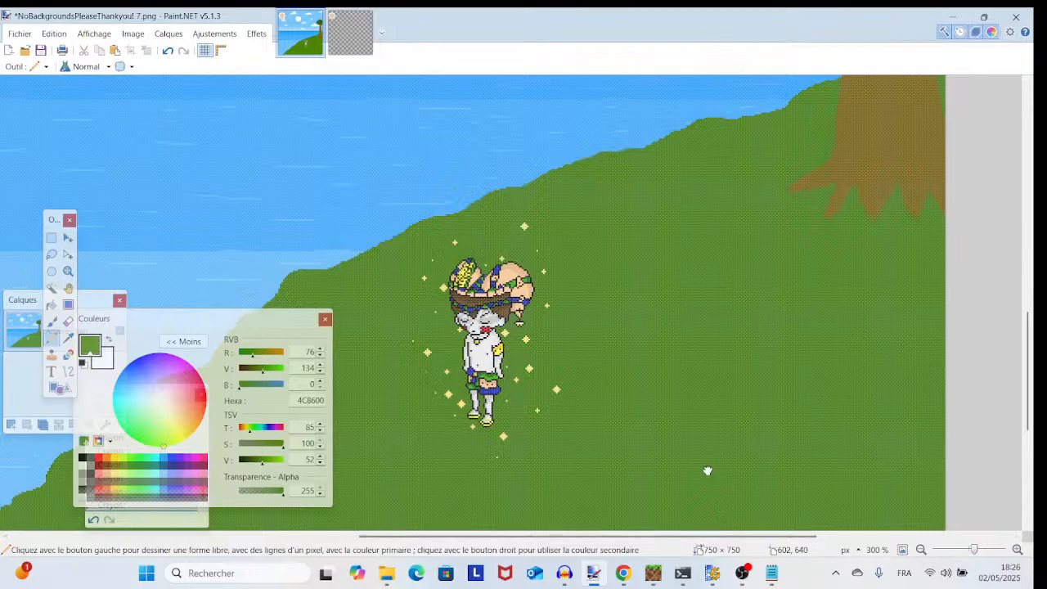
pyautogui.moveTo(709, 469); pyautogui.dragTo(728, 460)
pyautogui.click(740, 573)
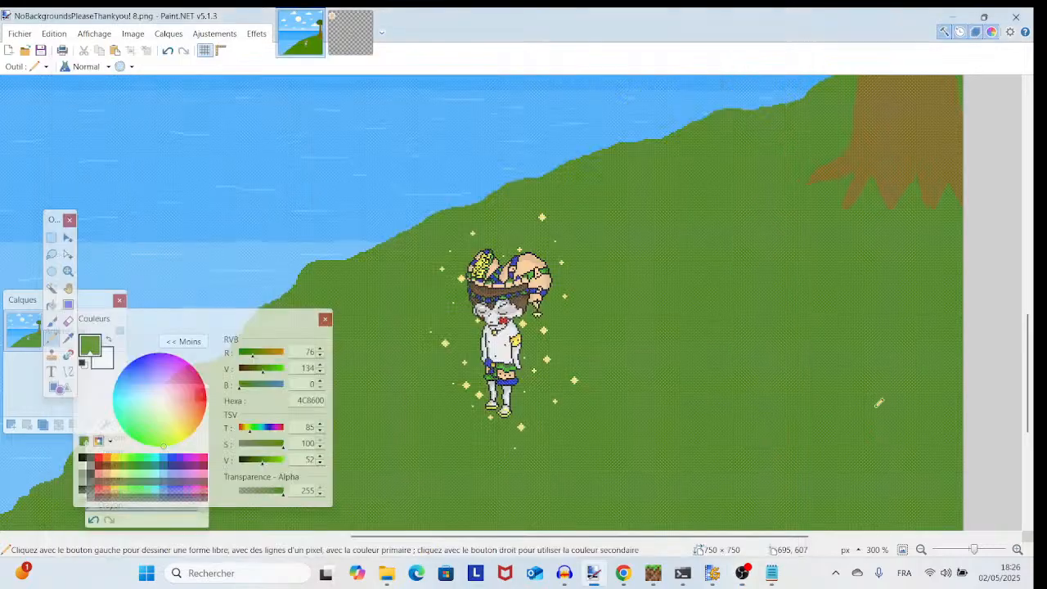
# - Paint over the lone light yellow pixels scattered around the character with grass green, leaving the sparkles
pyautogui.moveTo(974, 550)
pyautogui.mouseDown()
pyautogui.moveTo(989, 550)
pyautogui.moveTo(976, 550)
pyautogui.mouseUp()
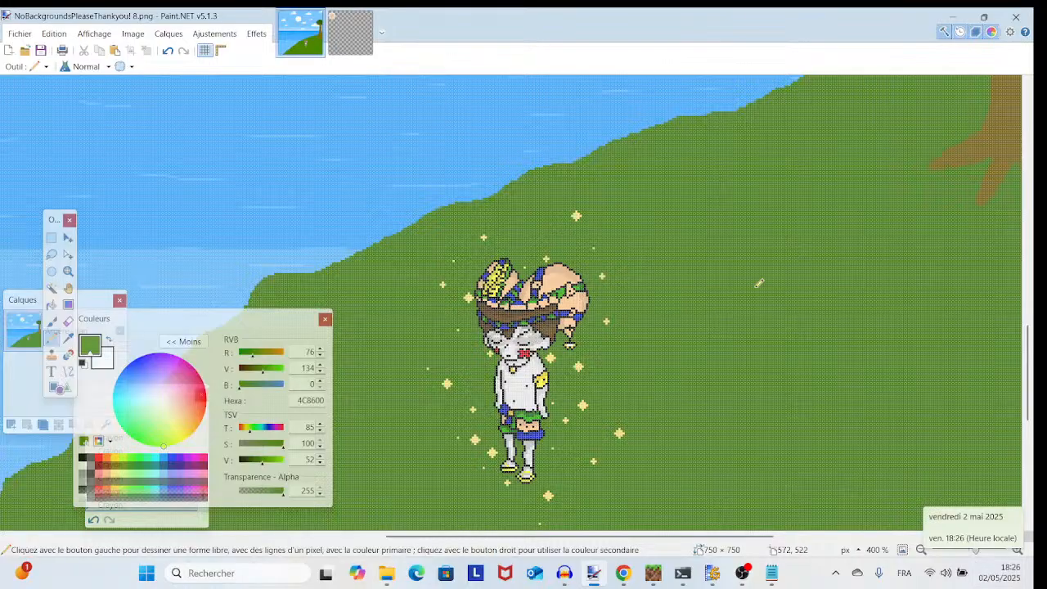
pyautogui.scroll(-2, 750, 295)
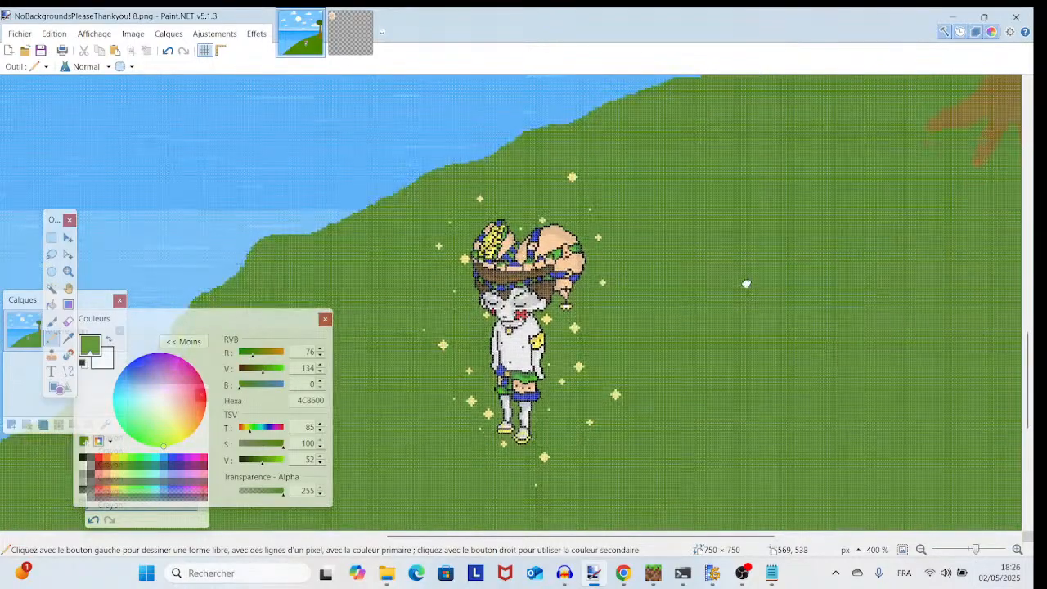
pyautogui.moveTo(979, 551); pyautogui.dragTo(984, 551)
pyautogui.scroll(-4, 778, 199)
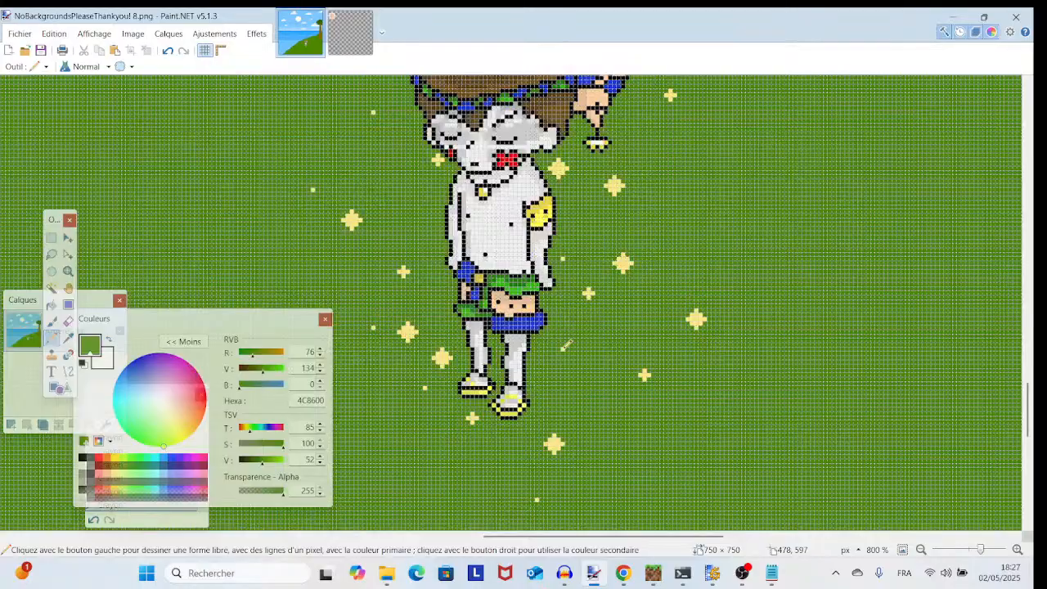
pyautogui.click(567, 345)
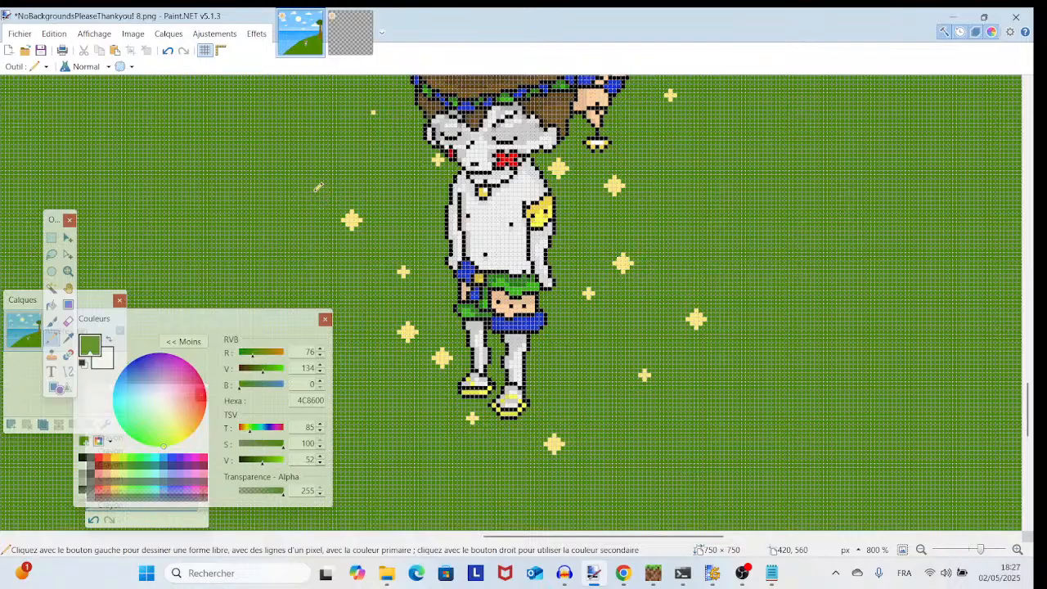
pyautogui.scroll(3, 319, 188)
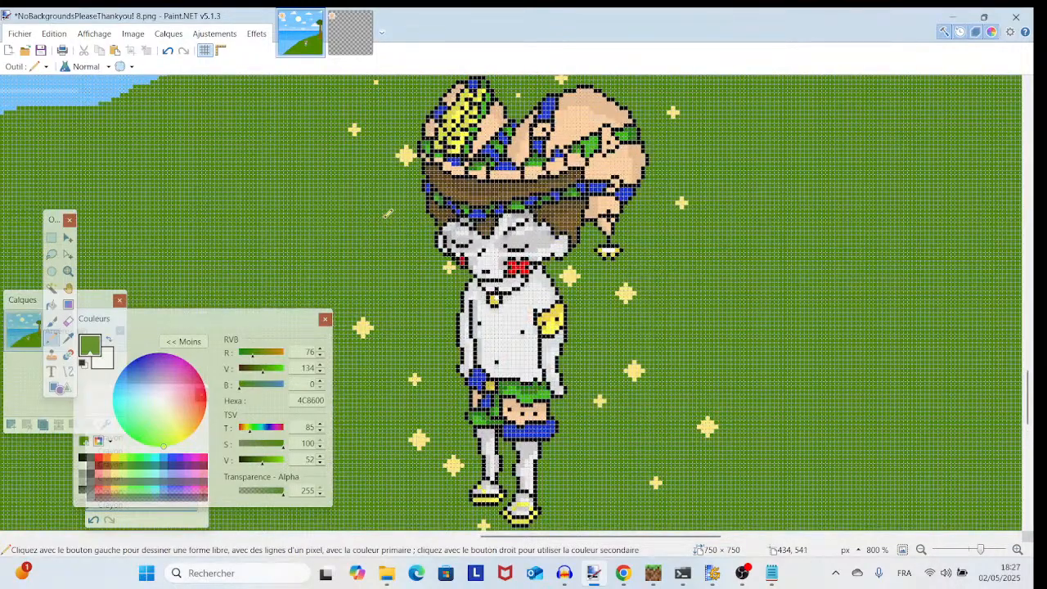
pyautogui.scroll(3, 388, 215)
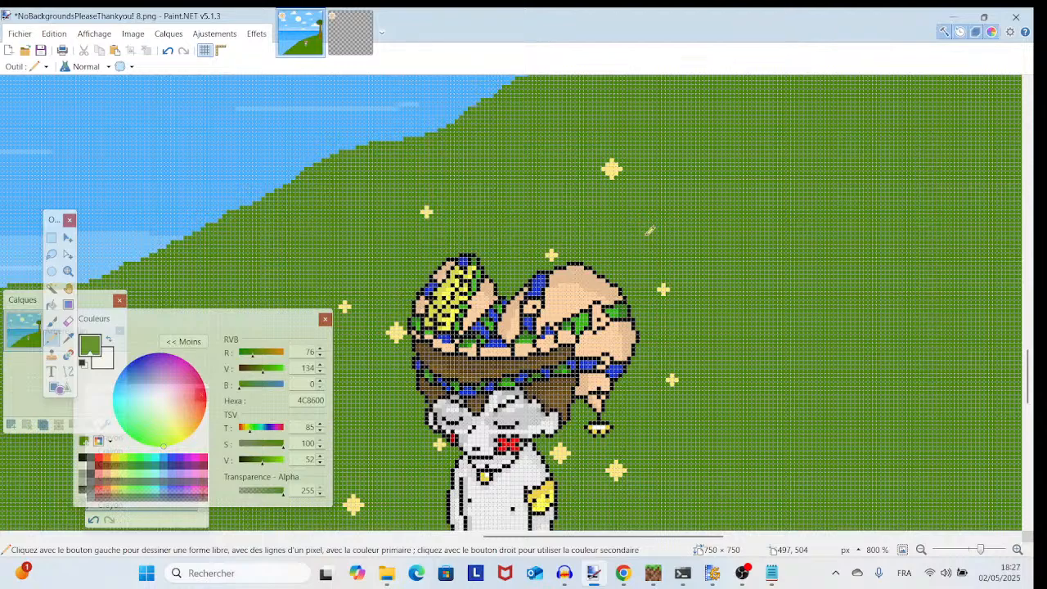
pyautogui.moveTo(657, 252); pyautogui.dragTo(700, 234)
# - Trim the small sparkles left of the hat and above its left part to single light yellow pixels
pyautogui.moveTo(496, 363); pyautogui.dragTo(502, 362)
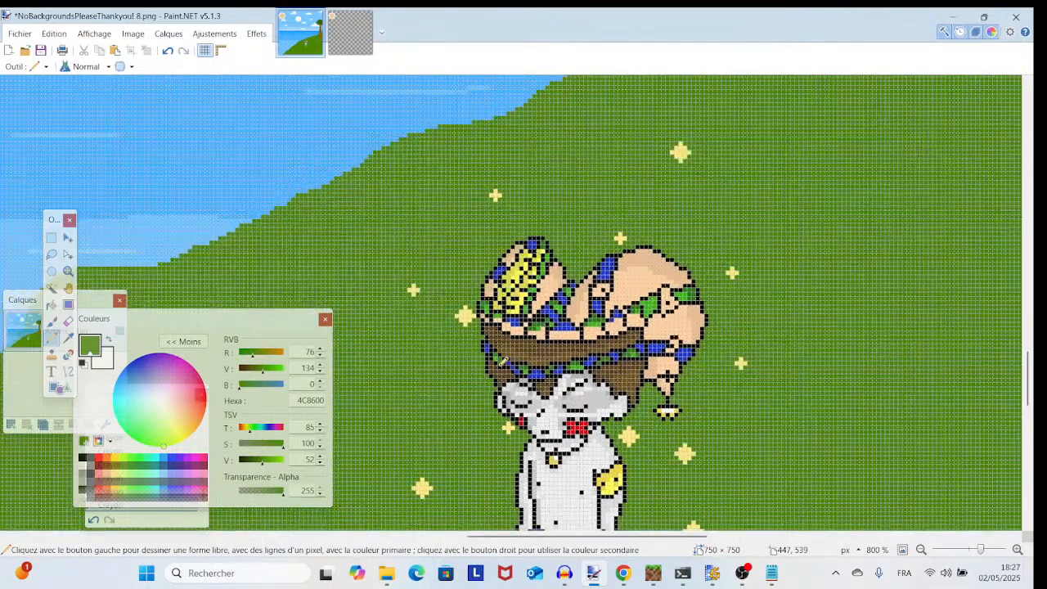
pyautogui.scroll(2, 501, 353)
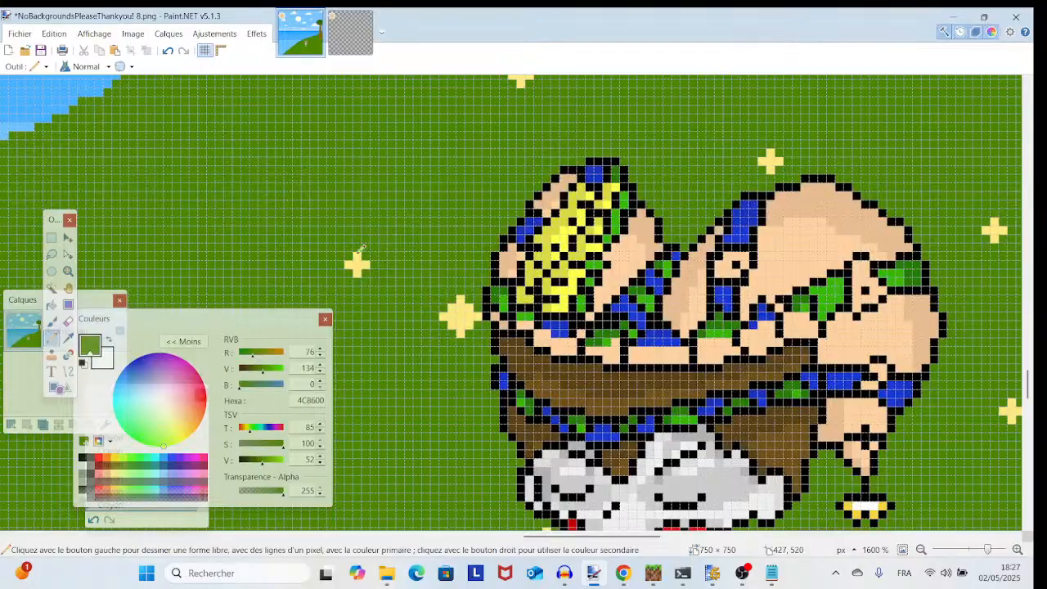
pyautogui.moveTo(360, 248); pyautogui.dragTo(348, 264)
pyautogui.scroll(3, 528, 310)
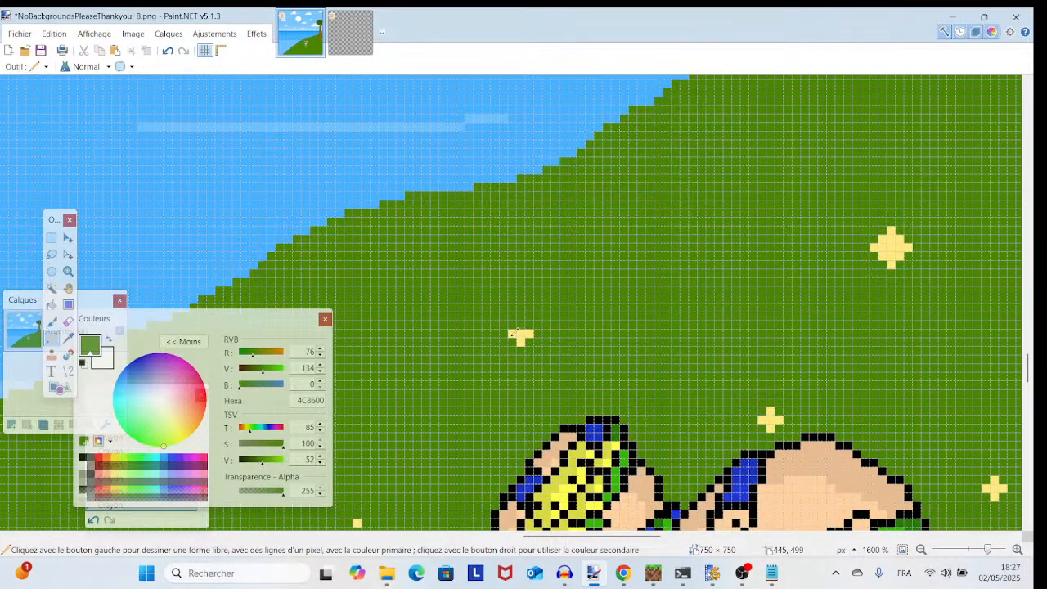
# - Reduce the small sparkle on top of the hat and the two right of it to single pixels
pyautogui.moveTo(690, 329); pyautogui.dragTo(432, 121)
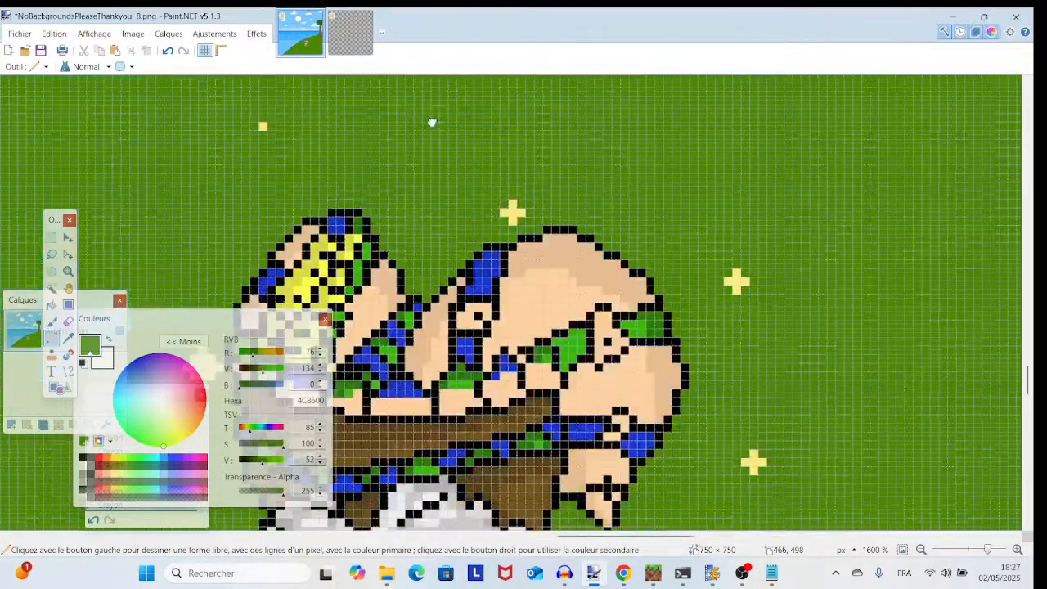
pyautogui.moveTo(517, 199); pyautogui.dragTo(505, 211)
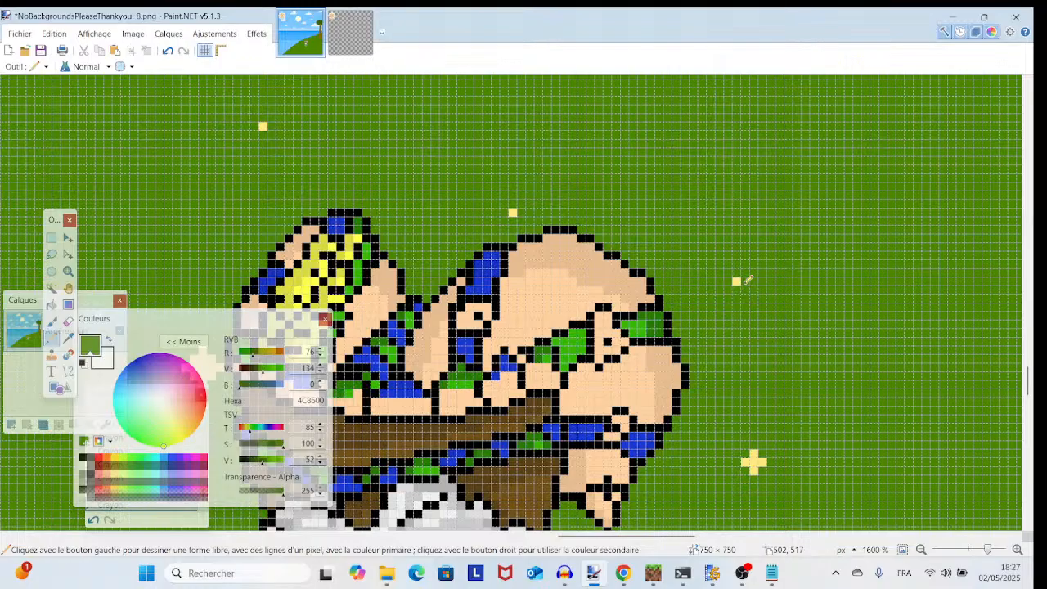
pyautogui.scroll(-3, 744, 282)
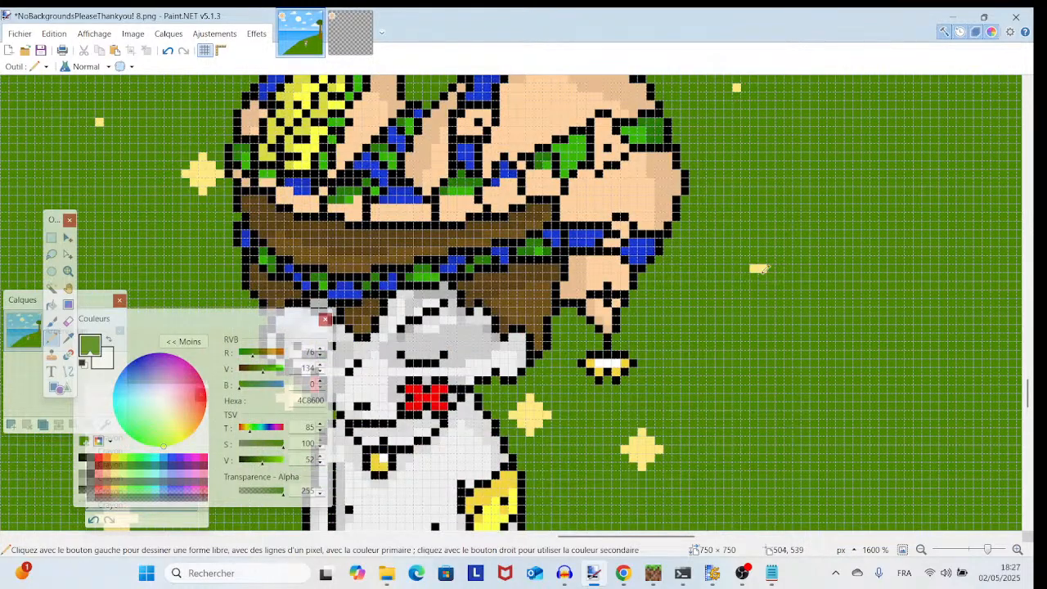
# - Reduce the small sparkles right of the shorts, at the lower right and below the left shoe to single pixels
pyautogui.scroll(-6, 769, 261)
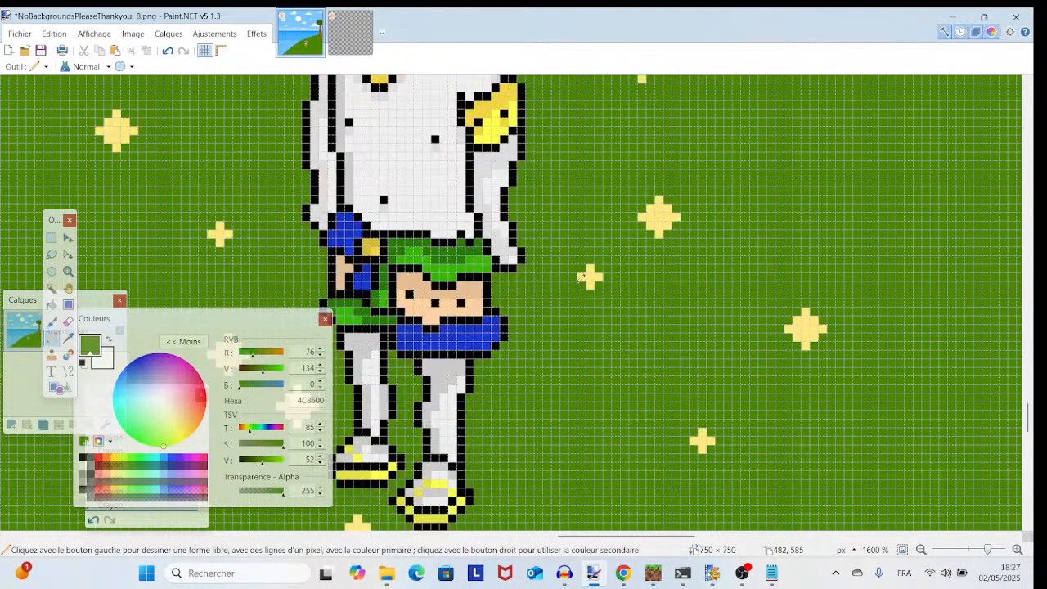
pyautogui.moveTo(591, 272); pyautogui.dragTo(595, 283)
pyautogui.scroll(-2, 657, 353)
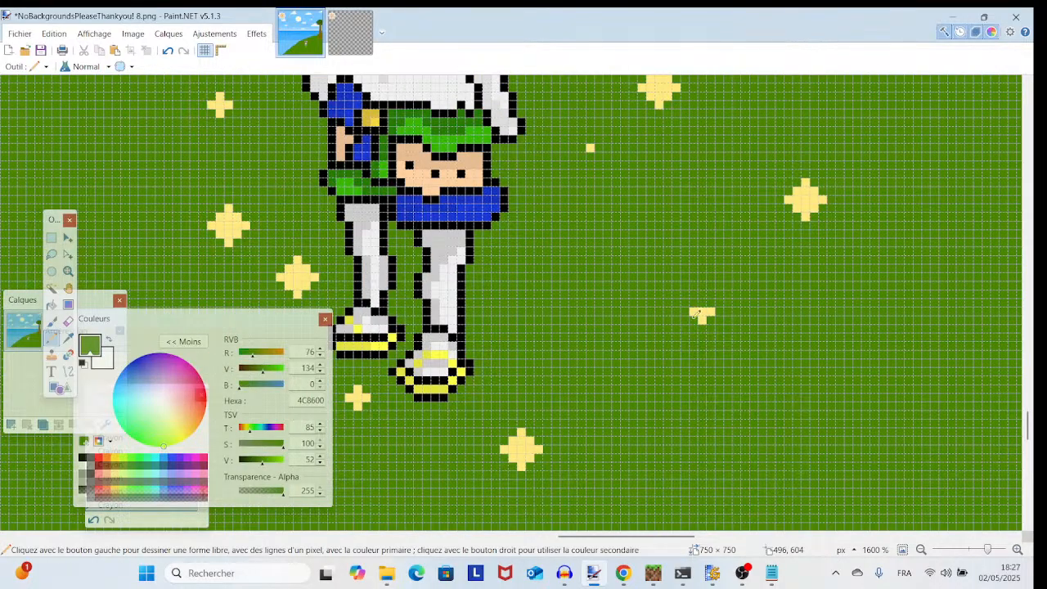
pyautogui.hscroll(-2, 710, 314)
pyautogui.scroll(-1, 711, 314)
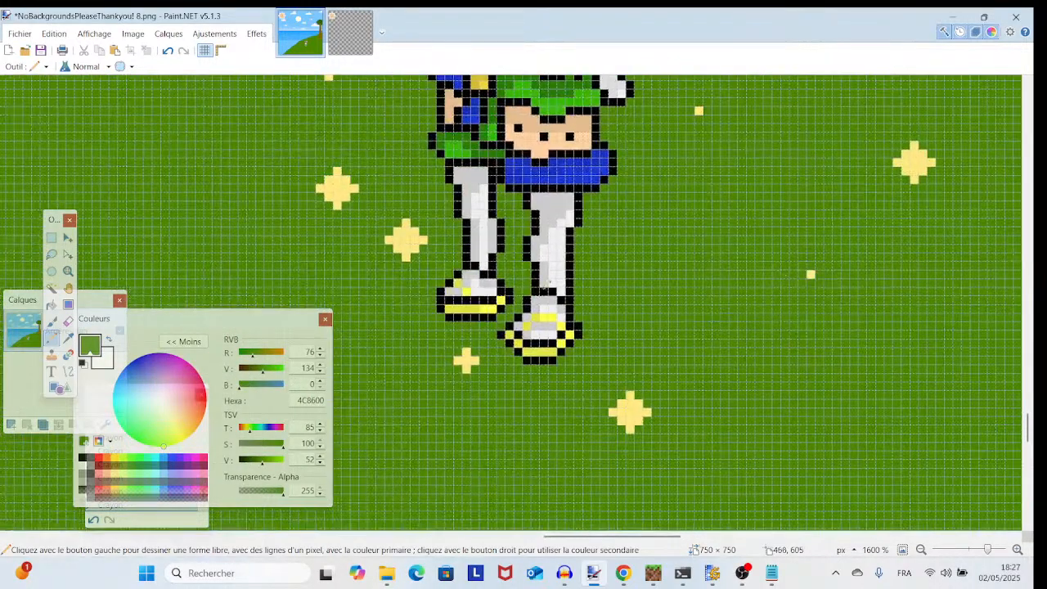
pyautogui.moveTo(463, 357); pyautogui.dragTo(469, 366)
pyautogui.scroll(1, 482, 357)
pyautogui.scroll(-1, 482, 357)
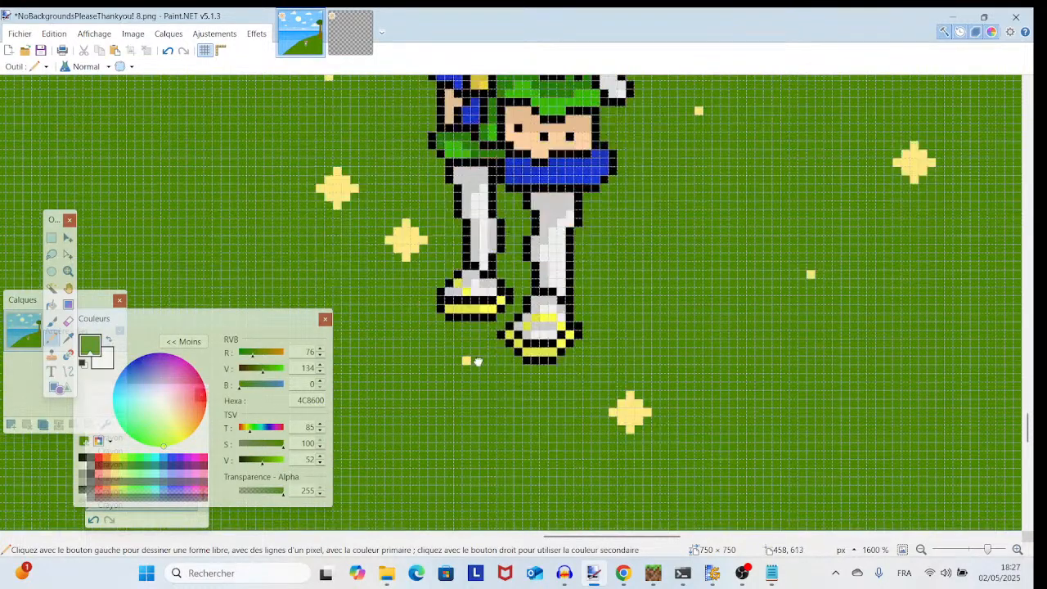
# - Trim the small sparkle beside the character's left-hand cheek to a single light yellow pixel
pyautogui.scroll(6, 482, 357)
pyautogui.scroll(4, 482, 356)
pyautogui.moveTo(789, 518); pyautogui.dragTo(947, 427)
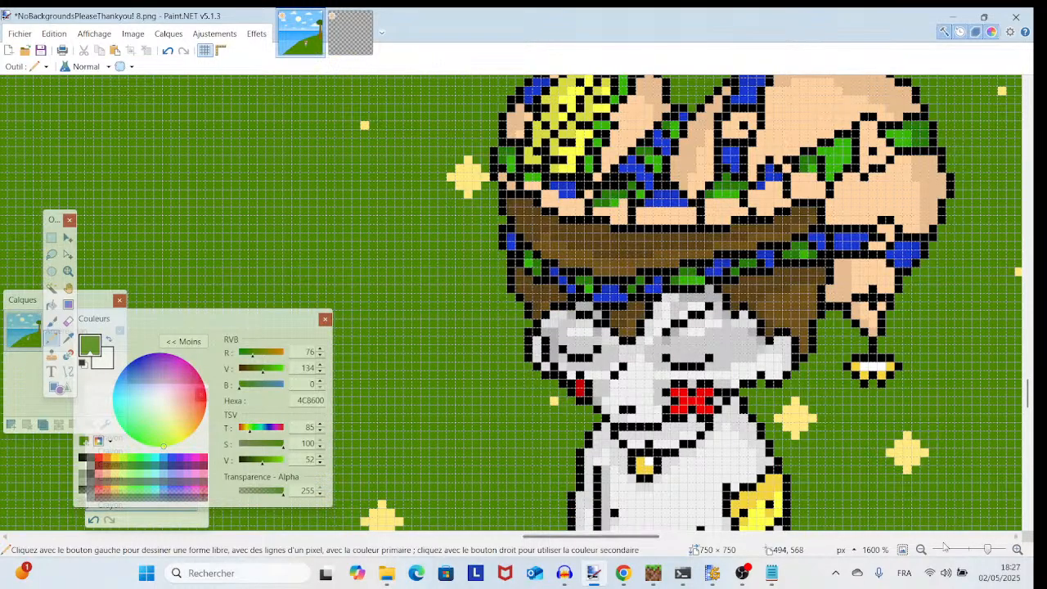
# - Trim the diamond-shaped sparkle left of the shirt to a small plus shape
pyautogui.moveTo(992, 554); pyautogui.dragTo(985, 557)
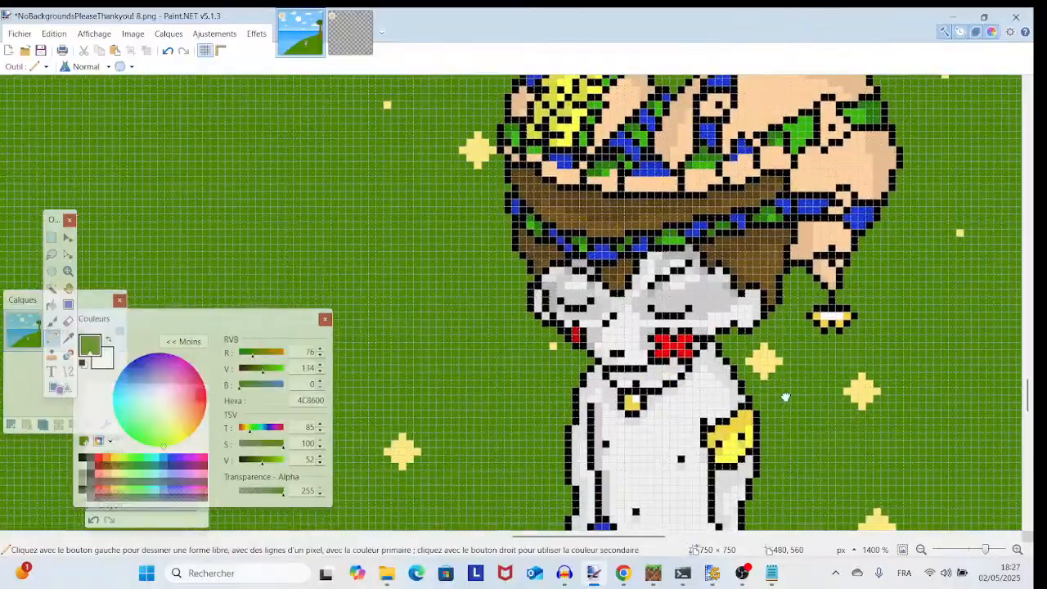
pyautogui.moveTo(762, 382); pyautogui.dragTo(831, 287)
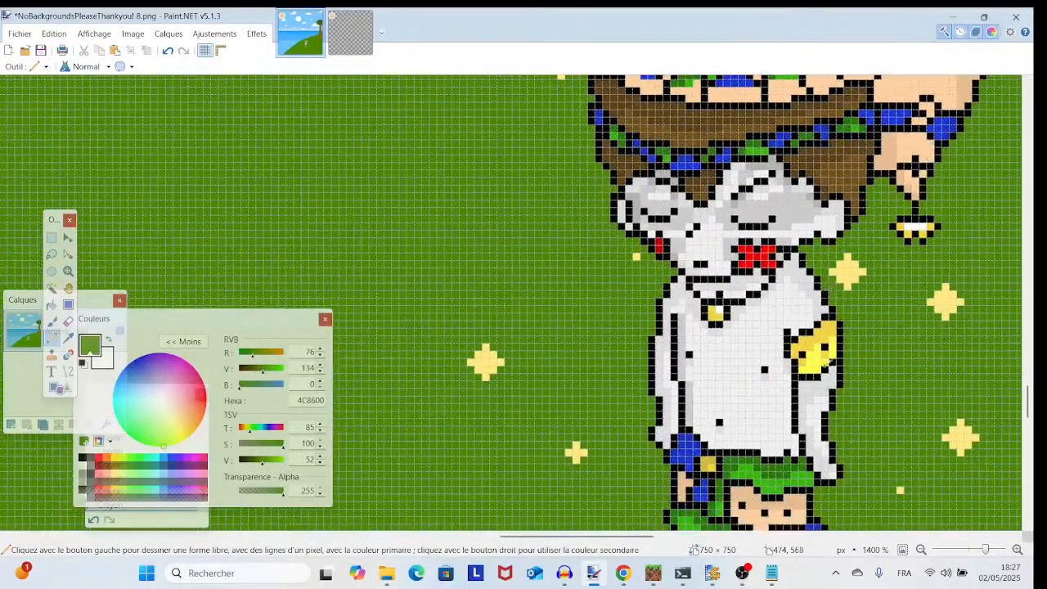
pyautogui.moveTo(990, 550); pyautogui.dragTo(994, 549)
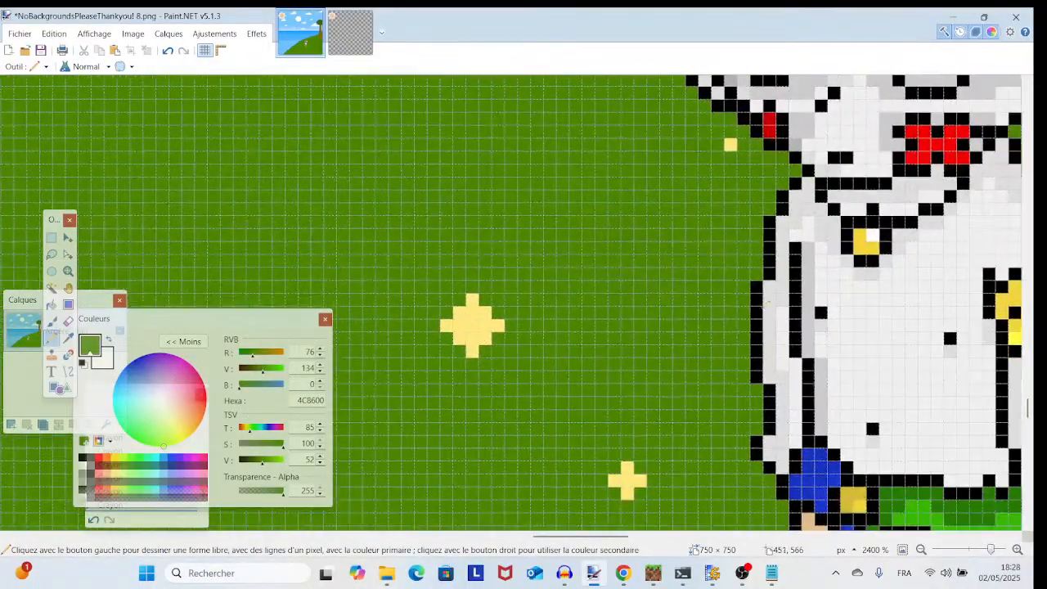
pyautogui.moveTo(473, 305)
pyautogui.mouseDown()
pyautogui.moveTo(455, 317)
pyautogui.moveTo(459, 335)
pyautogui.moveTo(473, 348)
pyautogui.moveTo(491, 337)
pyautogui.mouseUp()
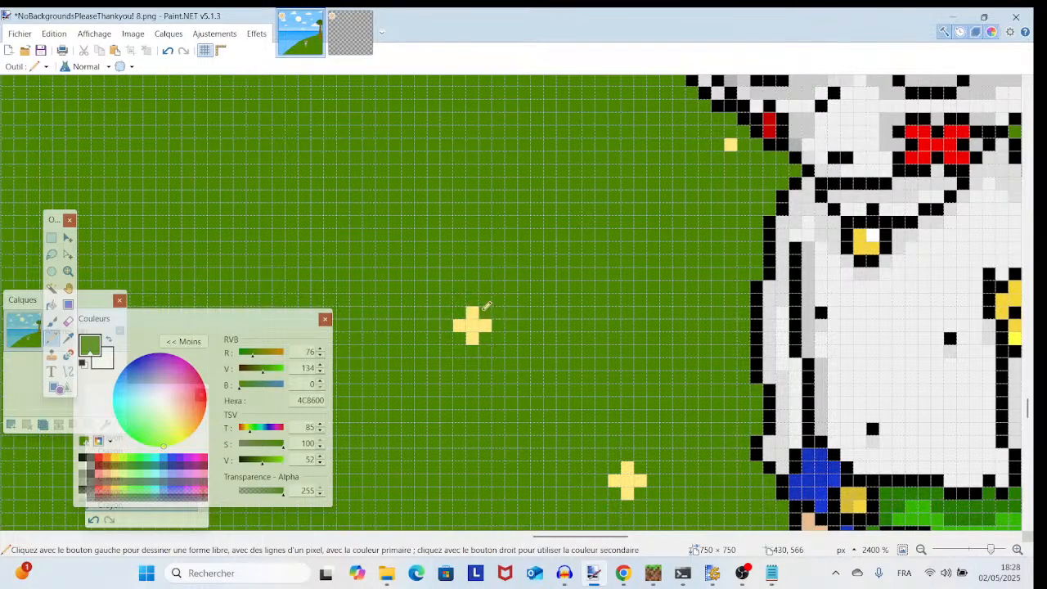
pyautogui.scroll(-5, 633, 320)
pyautogui.scroll(4, 640, 312)
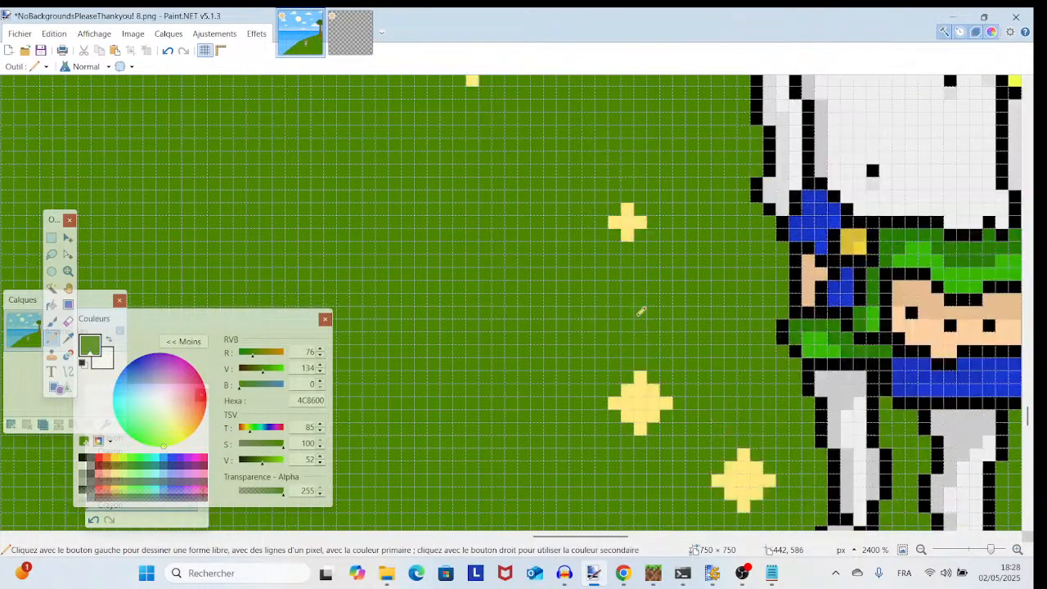
# - Undo the trimming of the sparkle left of the shirt, restoring its diamond shape and redoing the cheek sparkle edits
pyautogui.click(169, 50)
pyautogui.click(169, 50)
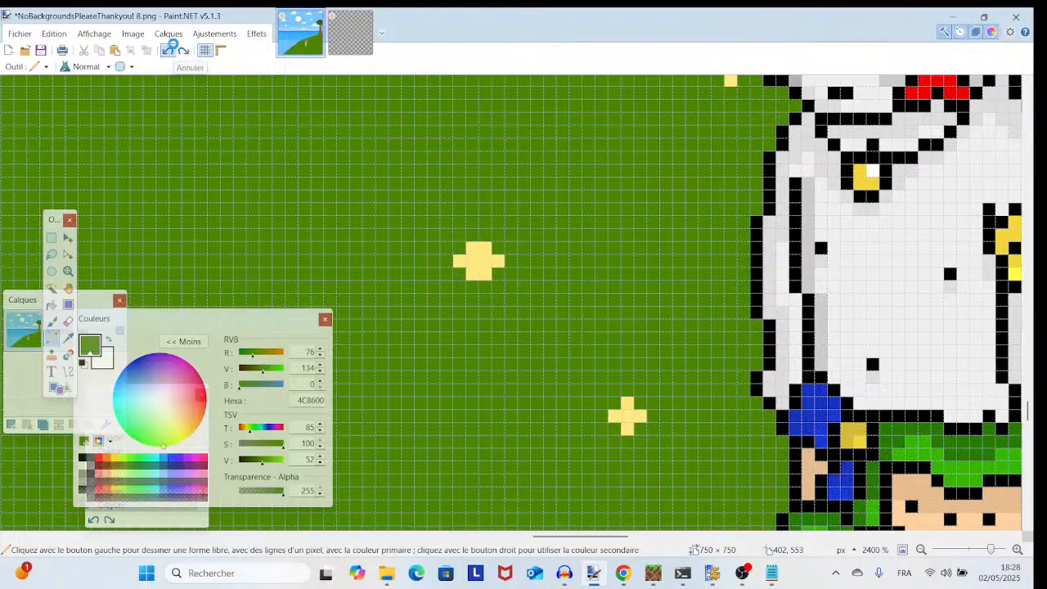
pyautogui.click(168, 50)
pyautogui.click(168, 50)
pyautogui.click(168, 50)
pyautogui.click(169, 50)
pyautogui.click(168, 50)
pyautogui.click(169, 50)
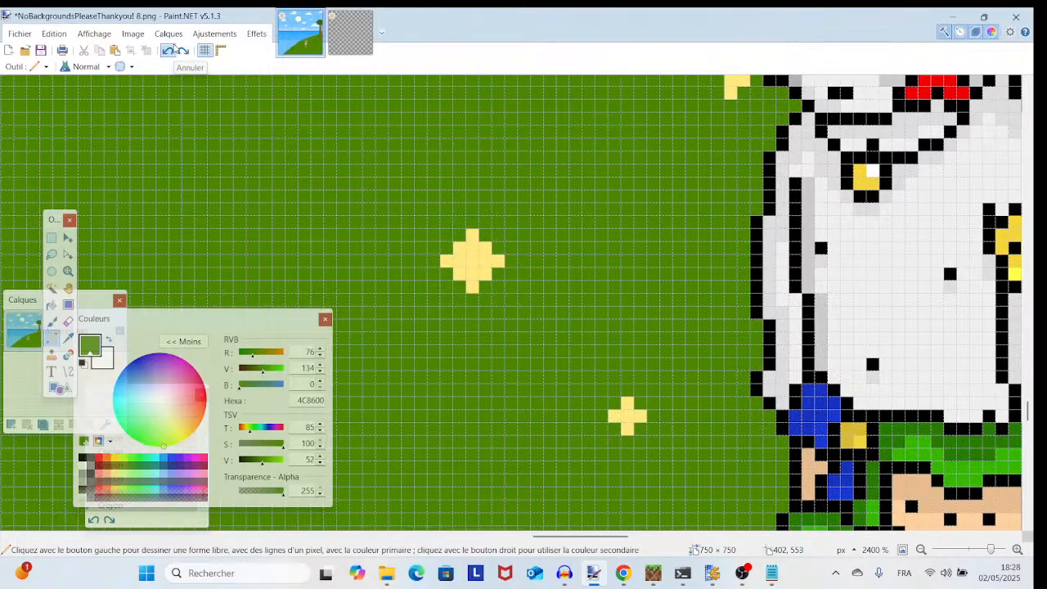
pyautogui.click(169, 50)
pyautogui.click(183, 52)
pyautogui.click(182, 53)
pyautogui.click(181, 54)
pyautogui.click(182, 54)
pyautogui.click(181, 54)
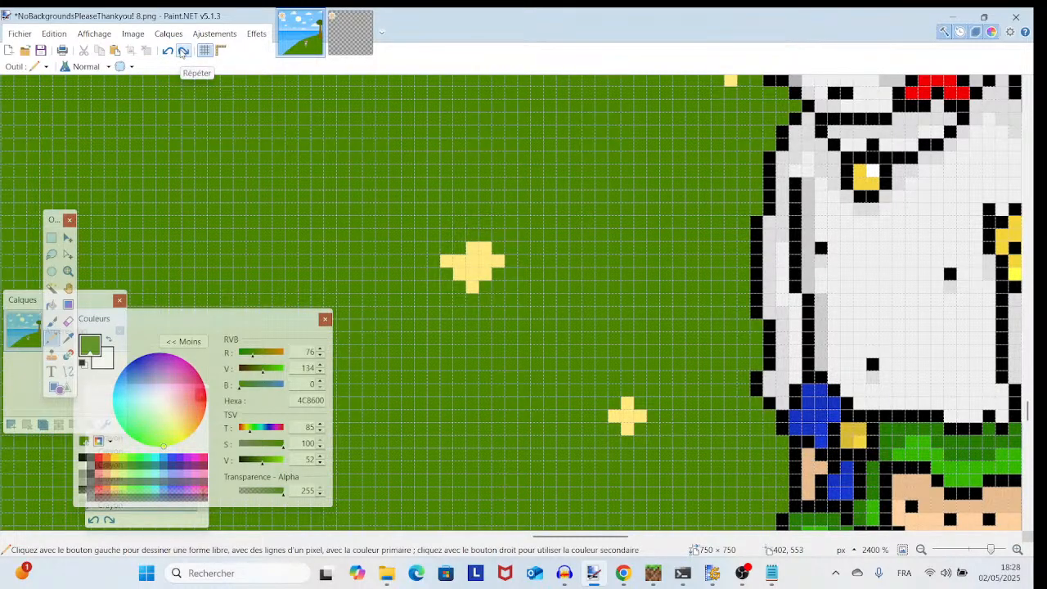
pyautogui.click(173, 58)
pyautogui.click(174, 57)
pyautogui.click(174, 58)
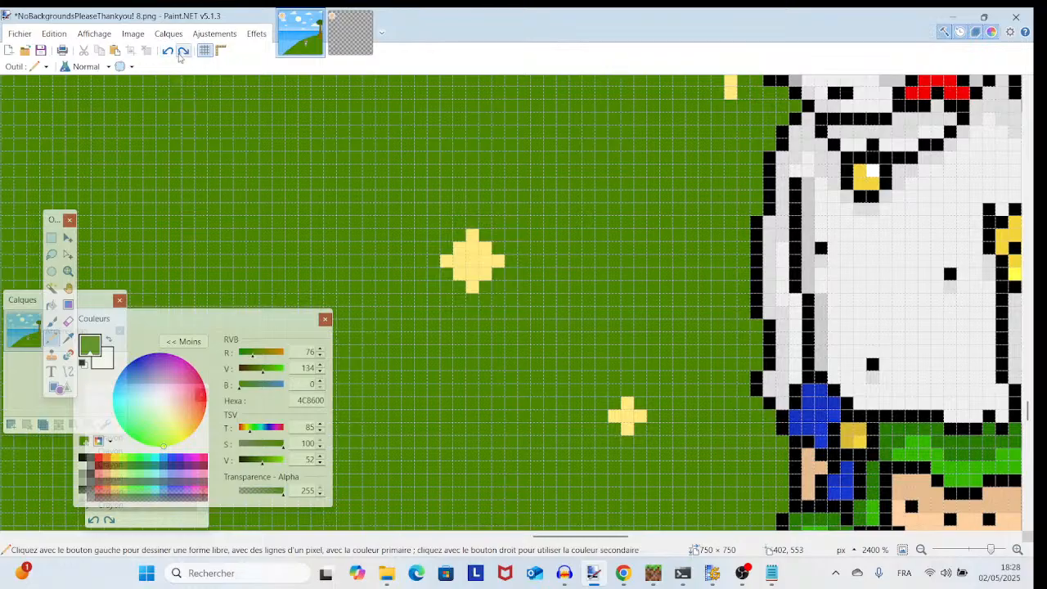
pyautogui.click(183, 51)
# - Reduce the small plus-shaped sparkle left of the shorts to a single light yellow pixel
pyautogui.moveTo(980, 552); pyautogui.dragTo(980, 553)
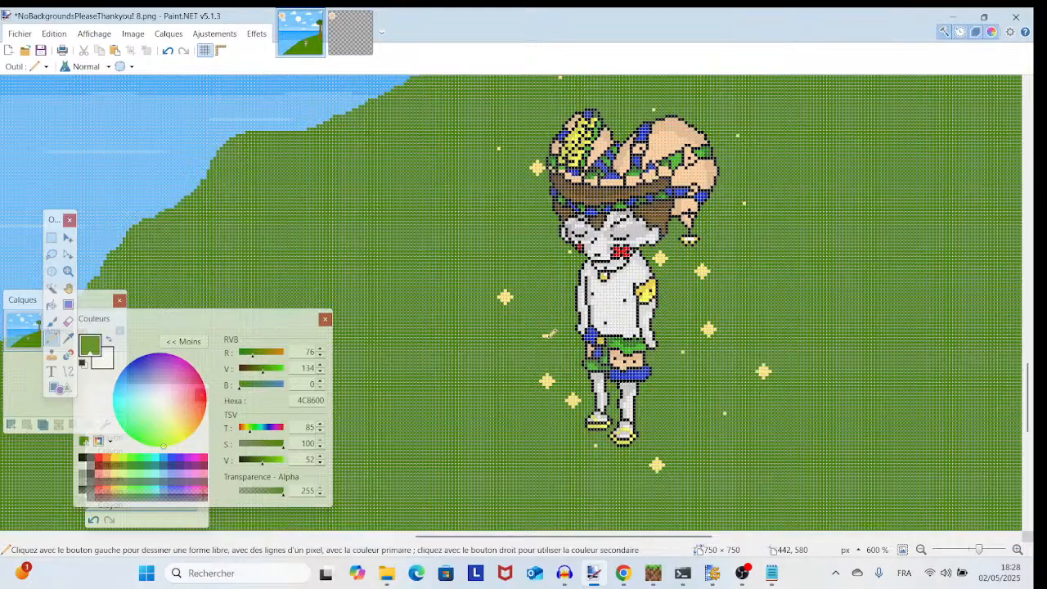
pyautogui.moveTo(544, 336); pyautogui.dragTo(472, 398)
pyautogui.scroll(-4, 800, 278)
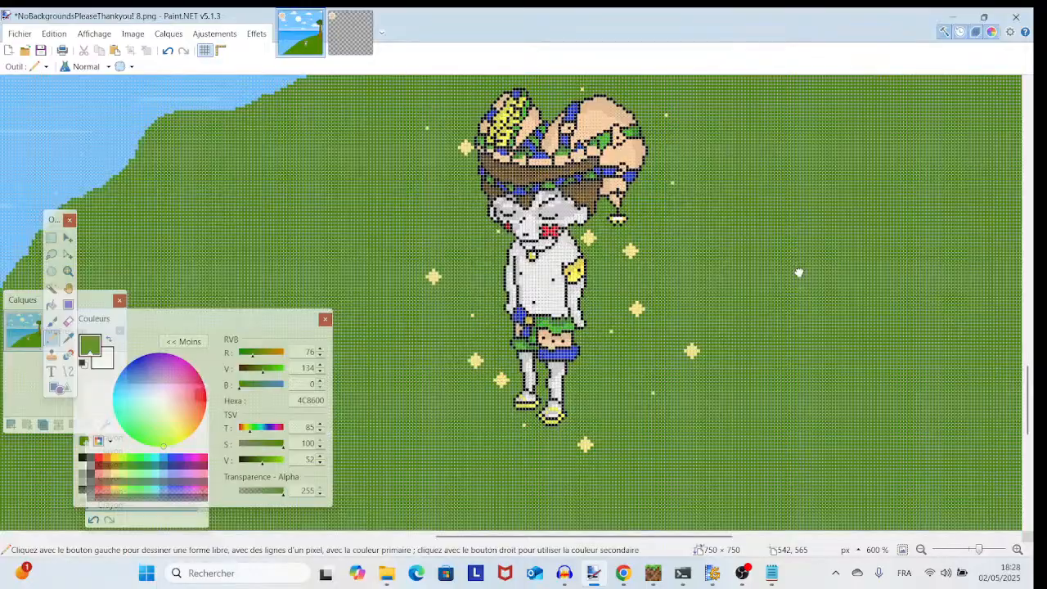
# - Paint the outer pixels of the diamond sparkle left of the shirt grass green, leaving a small plus
pyautogui.moveTo(740, 244); pyautogui.dragTo(753, 301)
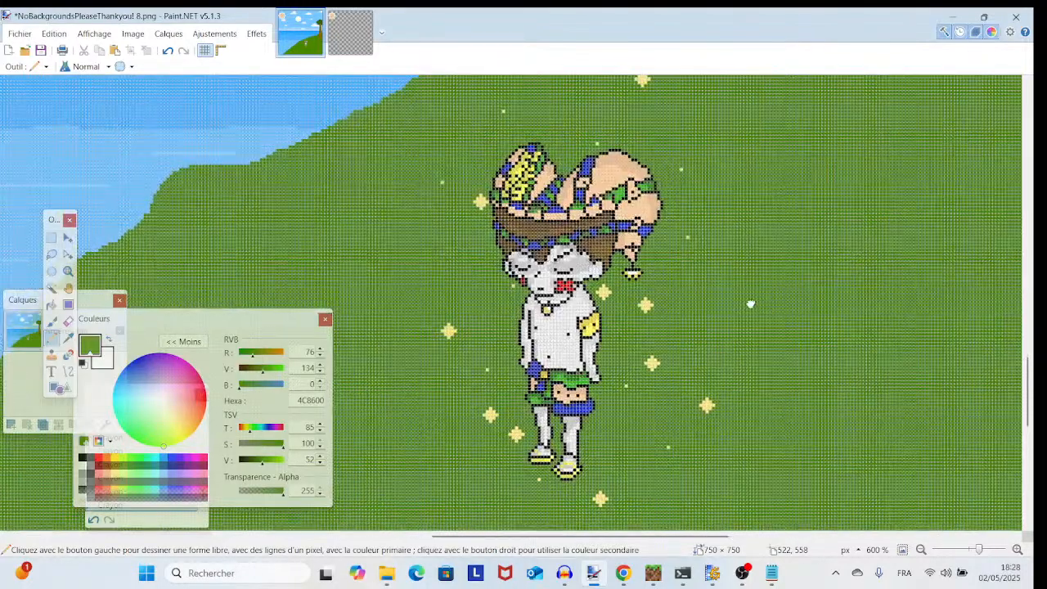
pyautogui.moveTo(978, 551); pyautogui.dragTo(989, 551)
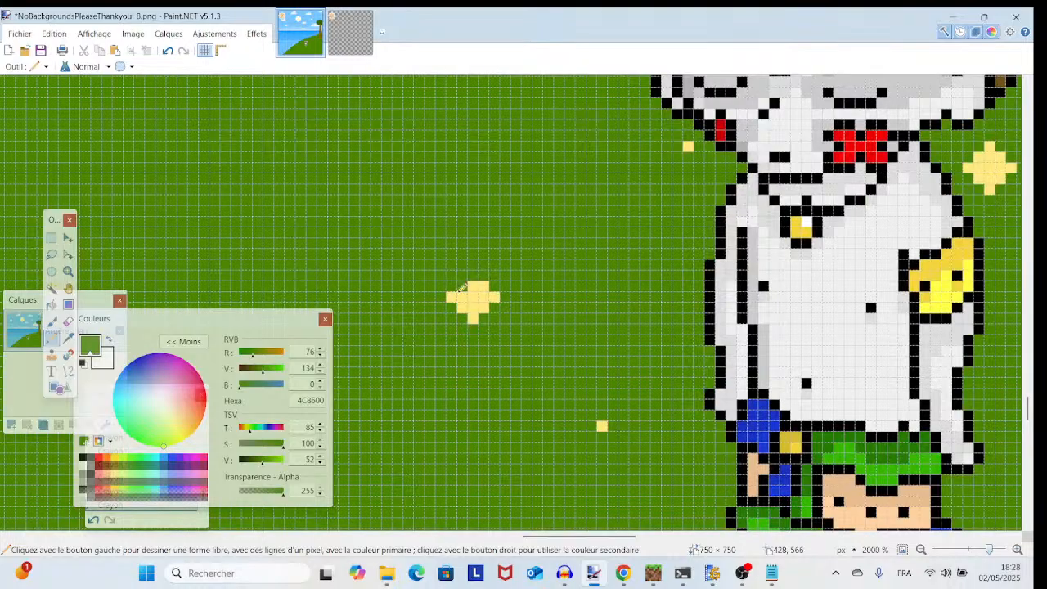
pyautogui.click(452, 295)
pyautogui.click(473, 317)
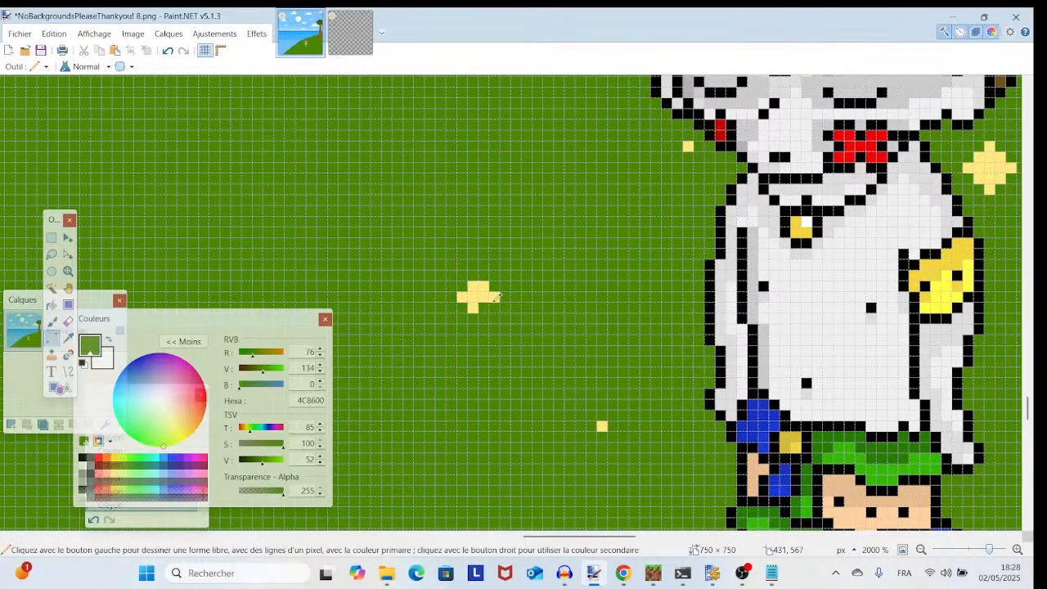
# - Trim the two diamond sparkles left of the legs to small plus shapes with the grass green
pyautogui.scroll(-3, 489, 282)
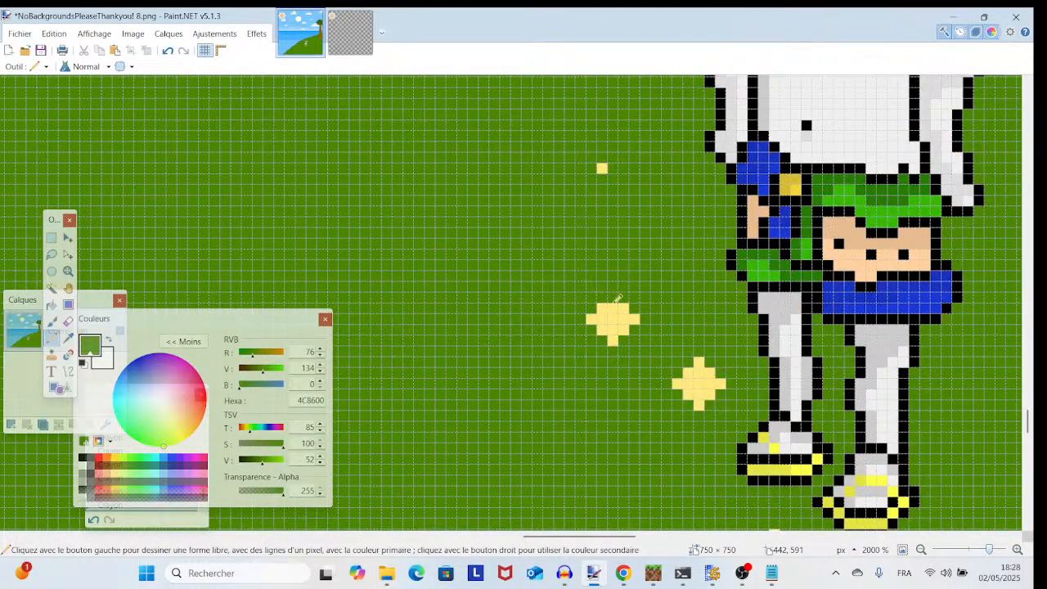
pyautogui.click(591, 318)
pyautogui.click(612, 338)
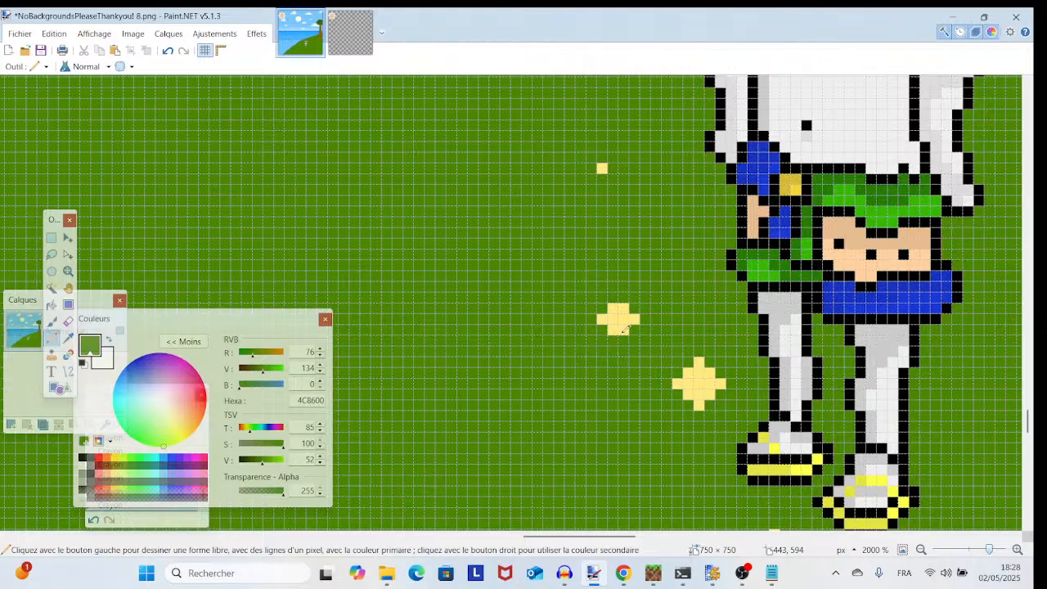
pyautogui.click(634, 318)
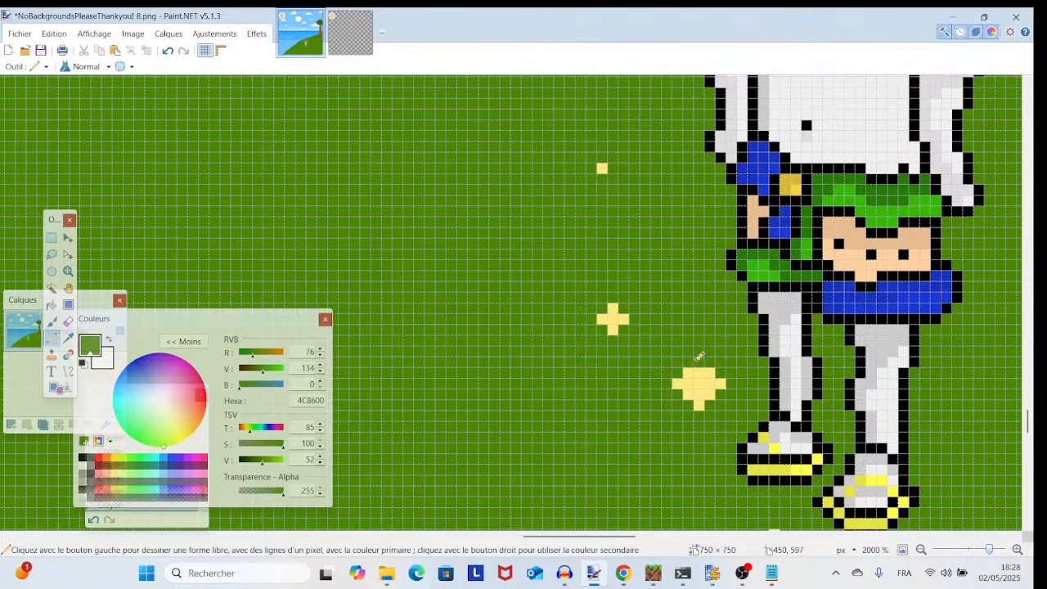
pyautogui.click(679, 381)
pyautogui.click(698, 403)
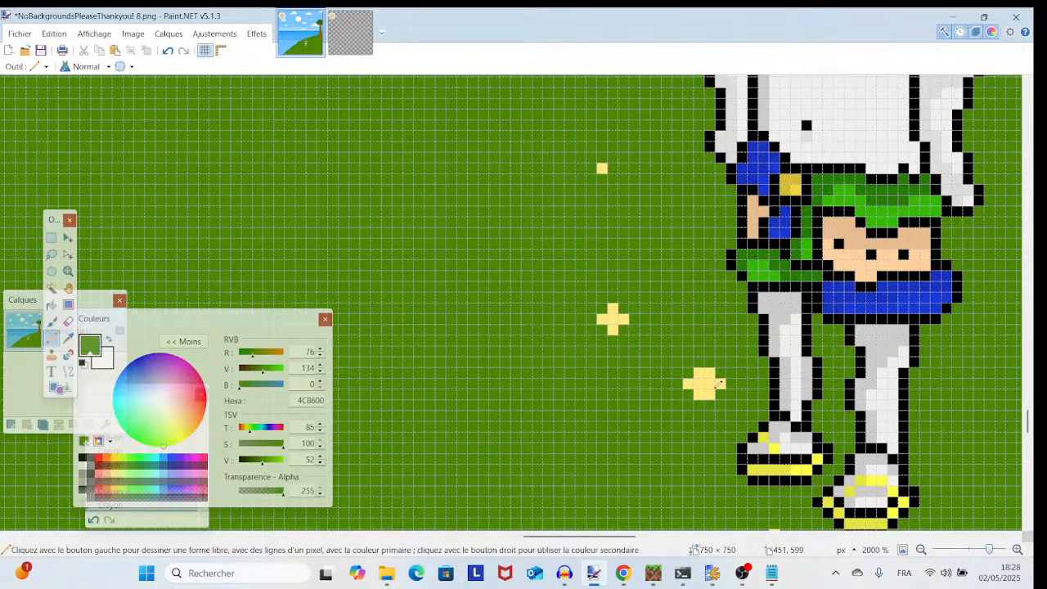
pyautogui.click(167, 51)
pyautogui.click(721, 382)
pyautogui.click(712, 373)
# - Trim the diamond sparkle below the shoes to a small plus shape
pyautogui.moveTo(749, 358); pyautogui.dragTo(458, 159)
pyautogui.click(691, 375)
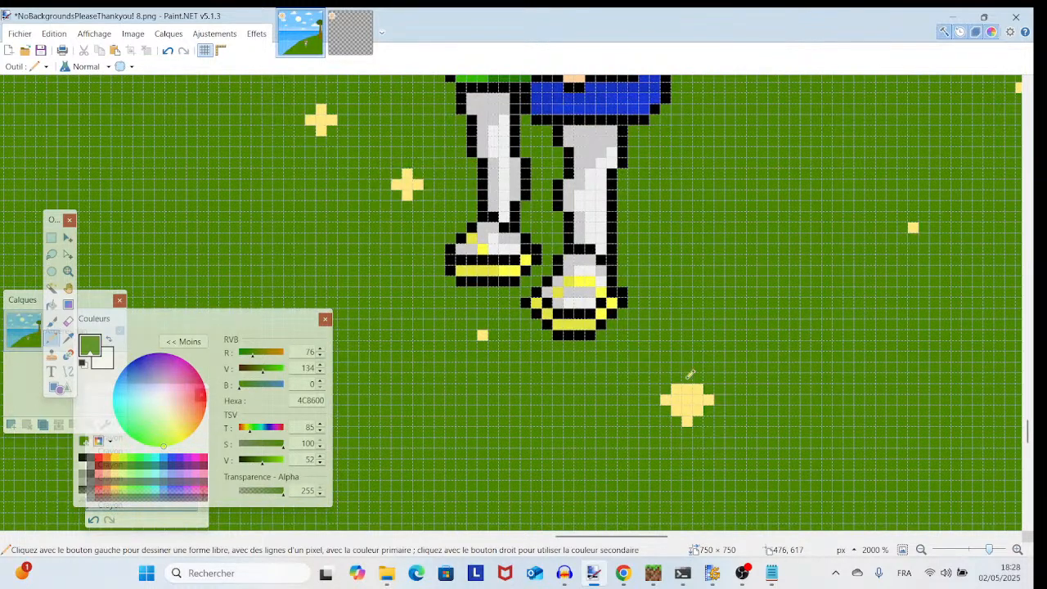
pyautogui.click(679, 389)
pyautogui.click(666, 400)
pyautogui.click(677, 410)
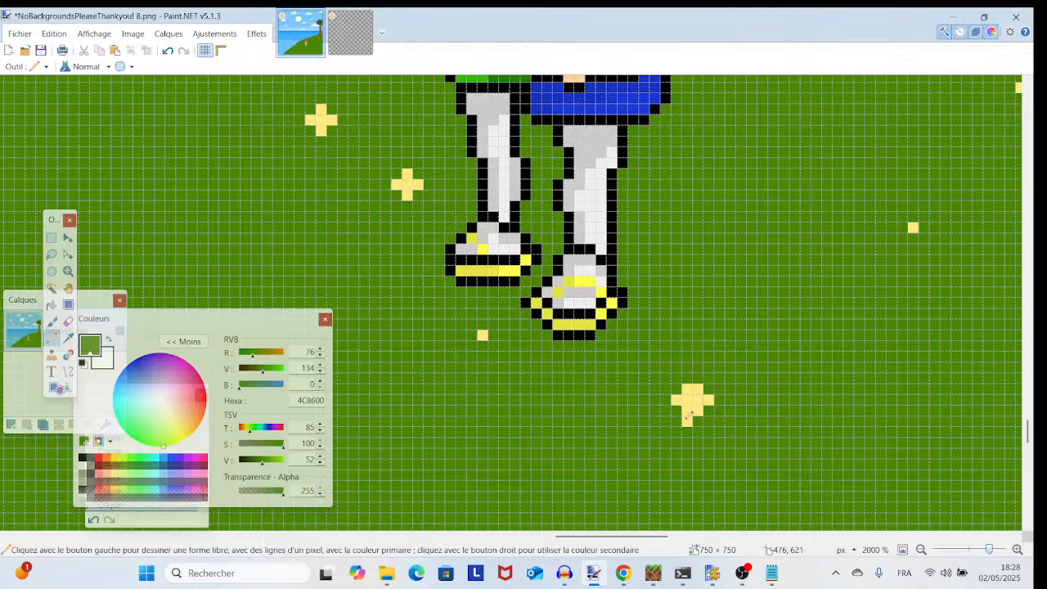
pyautogui.click(688, 420)
pyautogui.click(698, 410)
pyautogui.click(709, 400)
pyautogui.click(698, 389)
# - Trim the diamond sparkle farthest right of the legs to a small plus shape
pyautogui.moveTo(705, 384)
pyautogui.mouseDown()
pyautogui.moveTo(584, 463)
pyautogui.moveTo(296, 491)
pyautogui.mouseUp()
pyautogui.scroll(2, 572, 383)
pyautogui.click(634, 282)
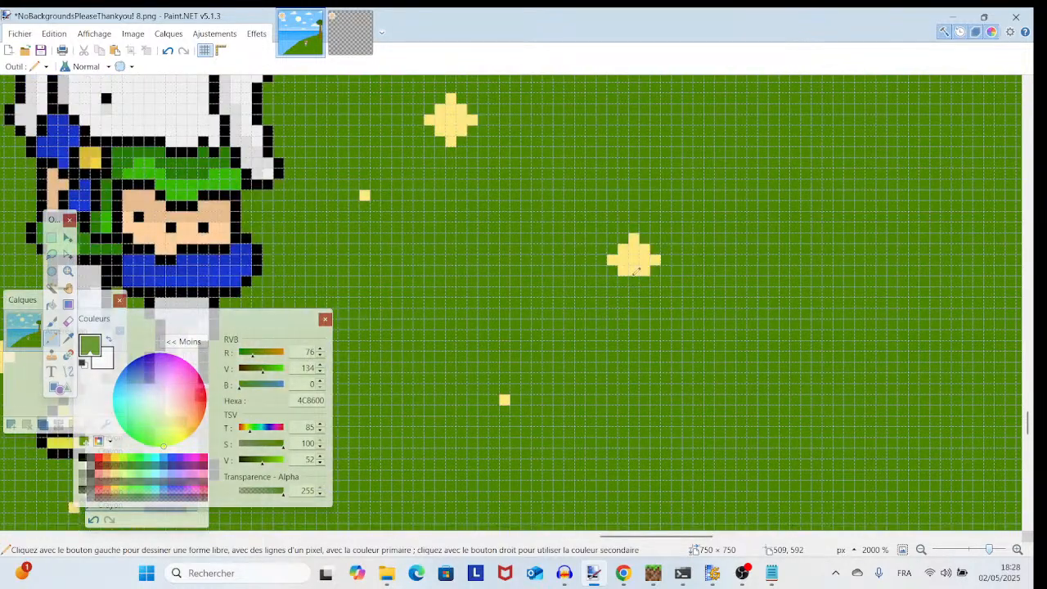
pyautogui.click(625, 267)
pyautogui.click(634, 238)
pyautogui.click(655, 249)
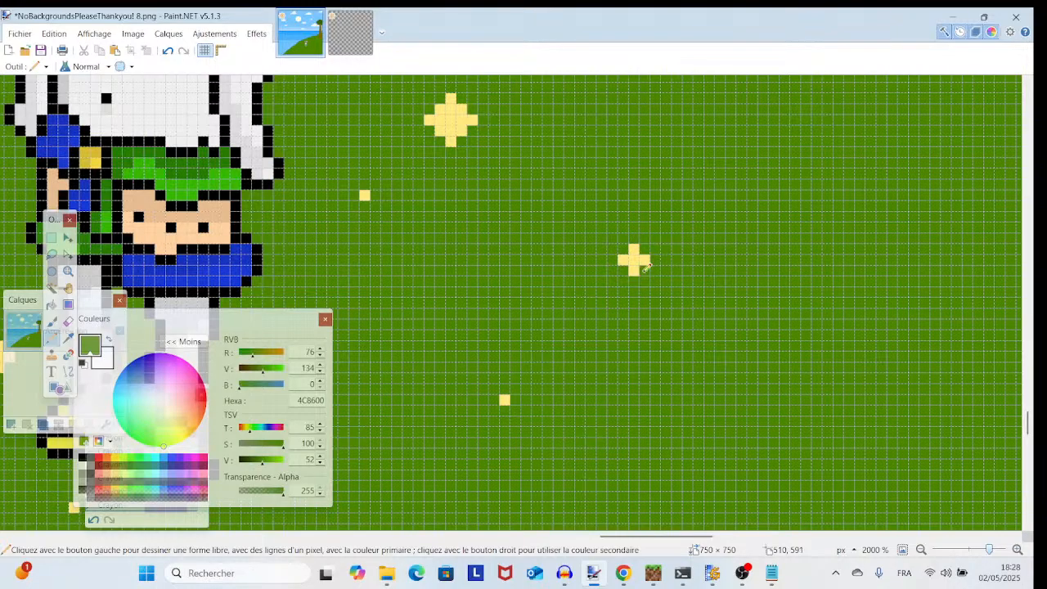
# - Trim the three diamond sparkles right of the shirt and shoulder to small plus shapes
pyautogui.scroll(5, 573, 270)
pyautogui.hscroll(-1, 487, 295)
pyautogui.moveTo(496, 352)
pyautogui.mouseDown()
pyautogui.moveTo(476, 332)
pyautogui.moveTo(499, 306)
pyautogui.moveTo(516, 318)
pyautogui.moveTo(518, 337)
pyautogui.moveTo(467, 339)
pyautogui.moveTo(457, 325)
pyautogui.moveTo(475, 304)
pyautogui.moveTo(501, 337)
pyautogui.moveTo(481, 337)
pyautogui.mouseUp()
pyautogui.scroll(5, 507, 337)
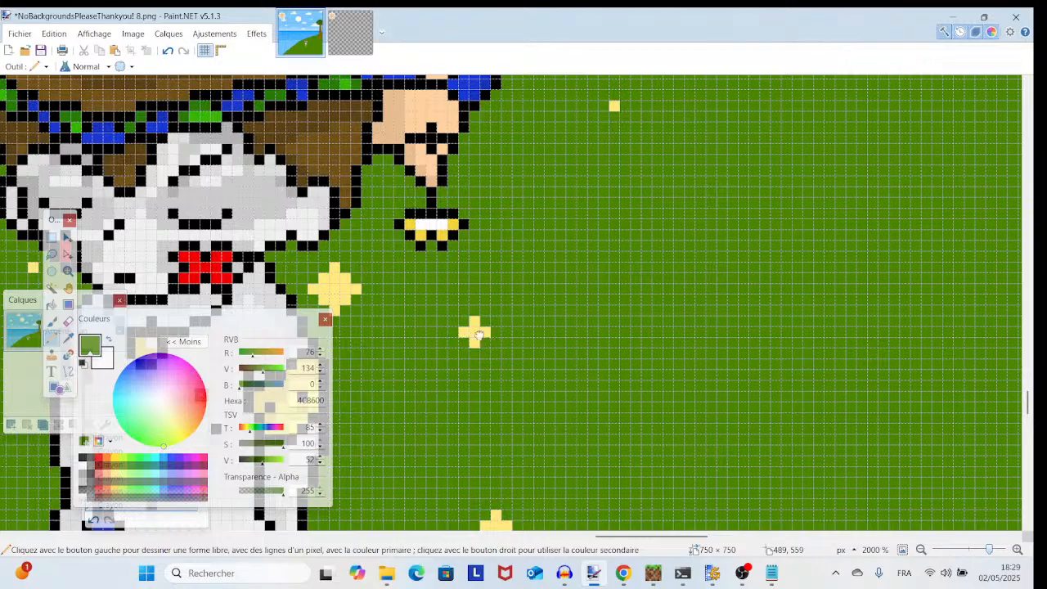
pyautogui.hscroll(-3, 556, 314)
pyautogui.moveTo(571, 292)
pyautogui.mouseDown()
pyautogui.moveTo(554, 266)
pyautogui.moveTo(573, 245)
pyautogui.moveTo(599, 267)
pyautogui.moveTo(585, 279)
pyautogui.mouseUp()
# - Trim the diamond sparkles beside the hat's left edge and high above the hat to small plus shapes
pyautogui.scroll(8, 584, 279)
pyautogui.hscroll(-8, 584, 278)
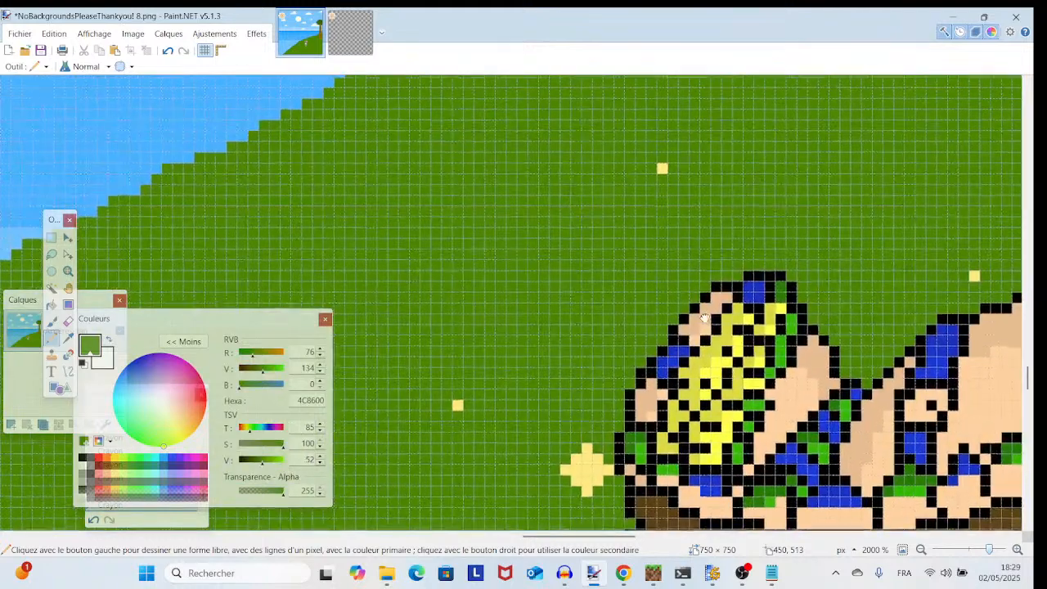
pyautogui.moveTo(615, 468)
pyautogui.mouseDown()
pyautogui.moveTo(584, 441)
pyautogui.moveTo(571, 462)
pyautogui.moveTo(584, 482)
pyautogui.moveTo(637, 455)
pyautogui.mouseUp()
pyautogui.scroll(3, 682, 433)
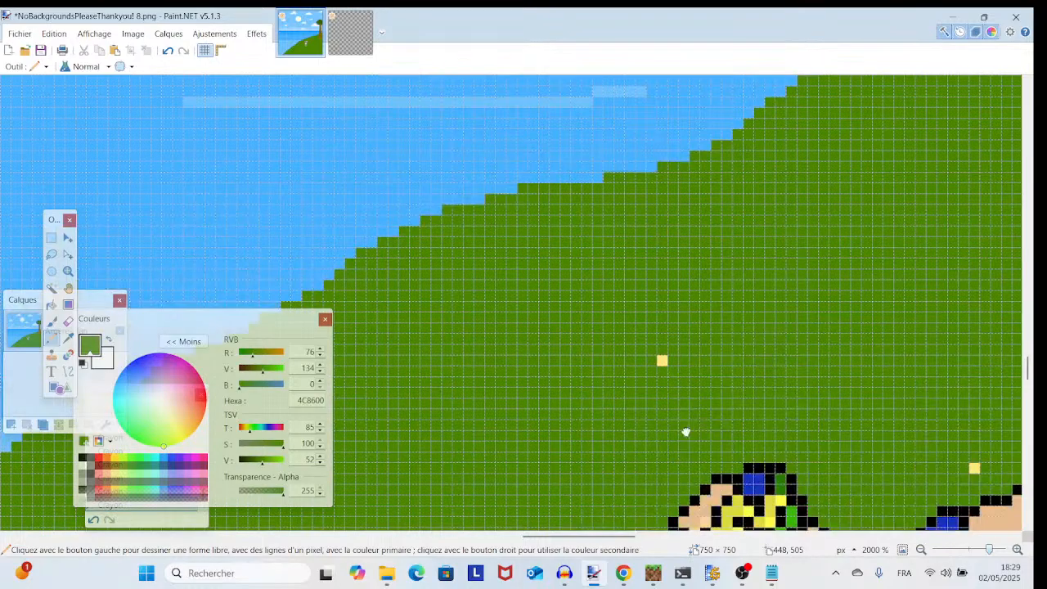
pyautogui.hscroll(6, 683, 434)
pyautogui.click(584, 319)
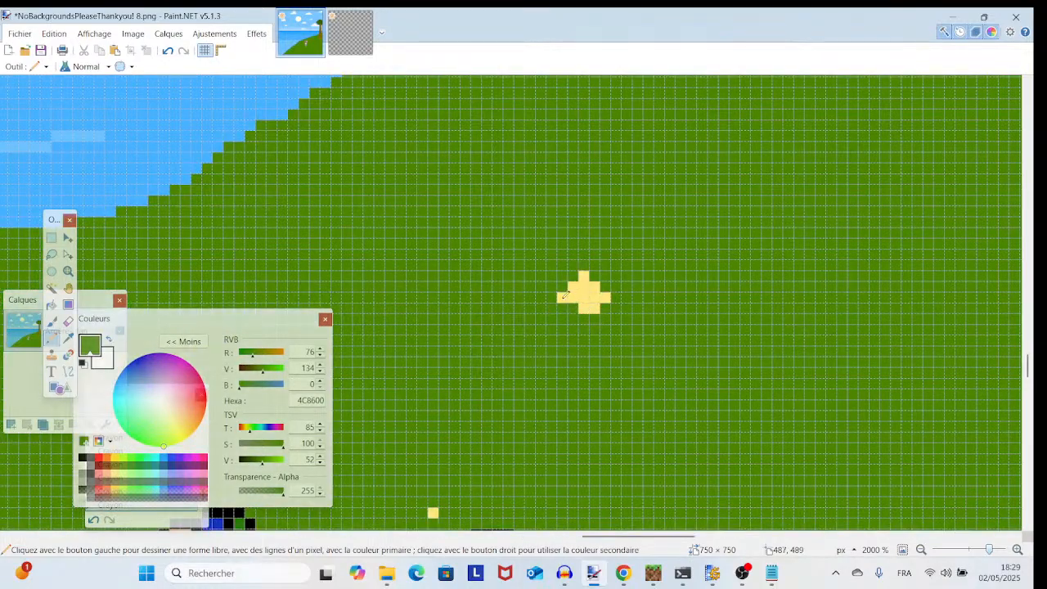
pyautogui.moveTo(563, 295)
pyautogui.mouseDown()
pyautogui.moveTo(581, 275)
pyautogui.moveTo(594, 284)
pyautogui.moveTo(597, 313)
pyautogui.moveTo(612, 315)
pyautogui.moveTo(615, 332)
pyautogui.moveTo(805, 414)
pyautogui.mouseUp()
# - Check the whole character and save the frame as NoBackgroundsPleaseThankyou! 9.png
pyautogui.scroll(-12, 614, 320)
pyautogui.scroll(-3, 617, 318)
pyautogui.moveTo(614, 343); pyautogui.dragTo(615, 432)
pyautogui.moveTo(988, 551)
pyautogui.mouseDown()
pyautogui.moveTo(968, 556)
pyautogui.moveTo(983, 564)
pyautogui.moveTo(974, 564)
pyautogui.mouseUp()
pyautogui.moveTo(569, 295); pyautogui.dragTo(566, 369)
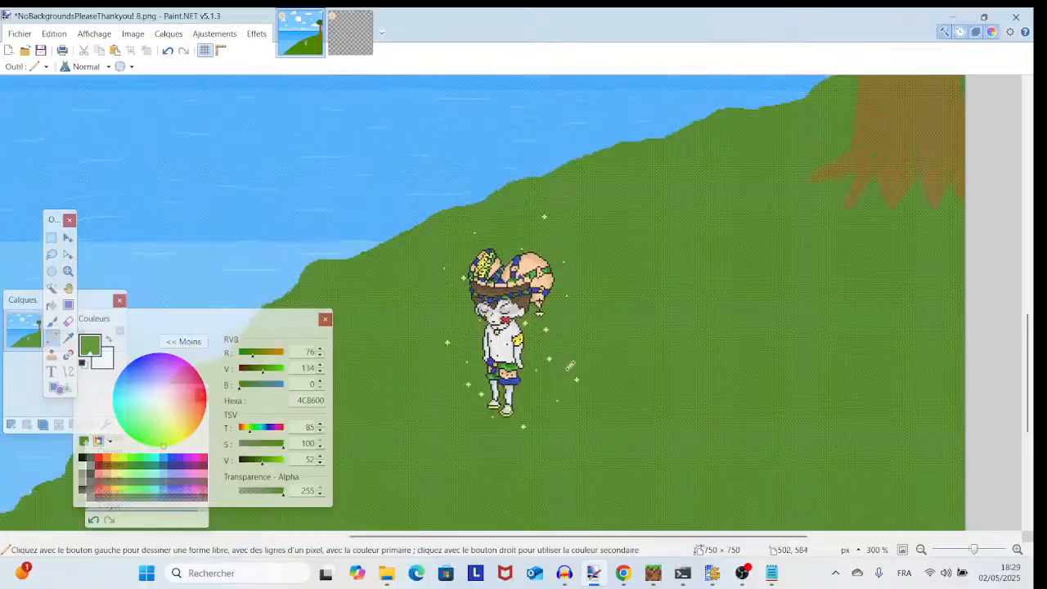
pyautogui.click(742, 573)
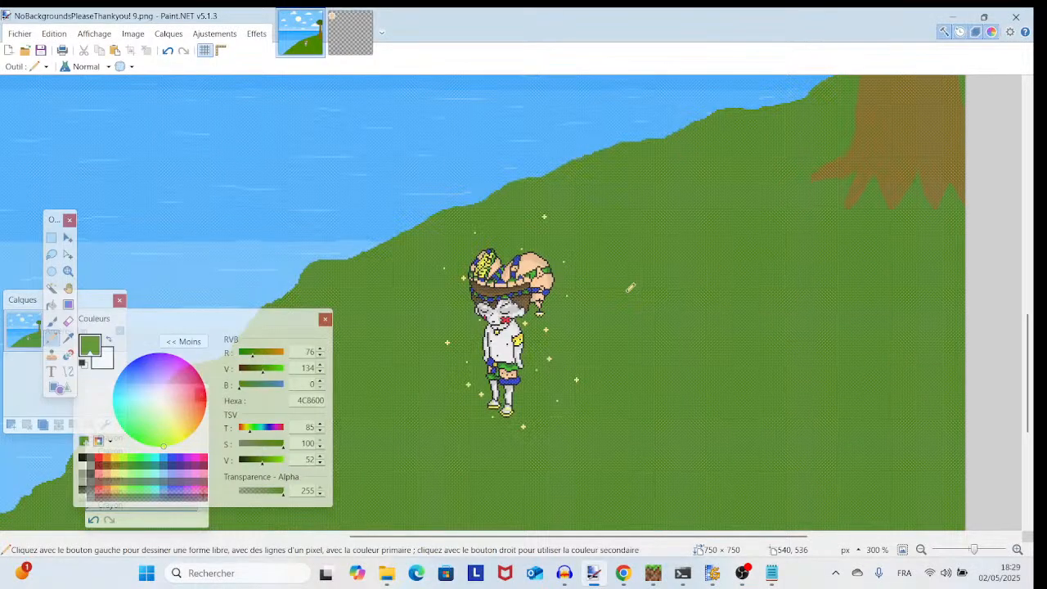
# - Erase the single-pixel sparkles around the shorts, legs and cheek with the grass green
pyautogui.scroll(2, 631, 287)
pyautogui.scroll(-3, 631, 287)
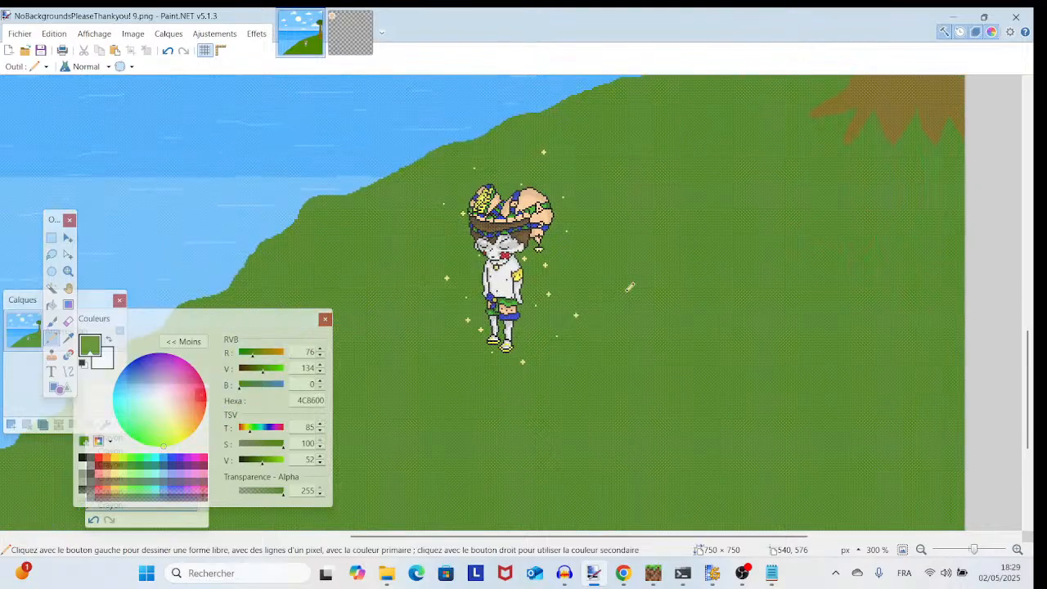
pyautogui.moveTo(973, 551); pyautogui.dragTo(981, 557)
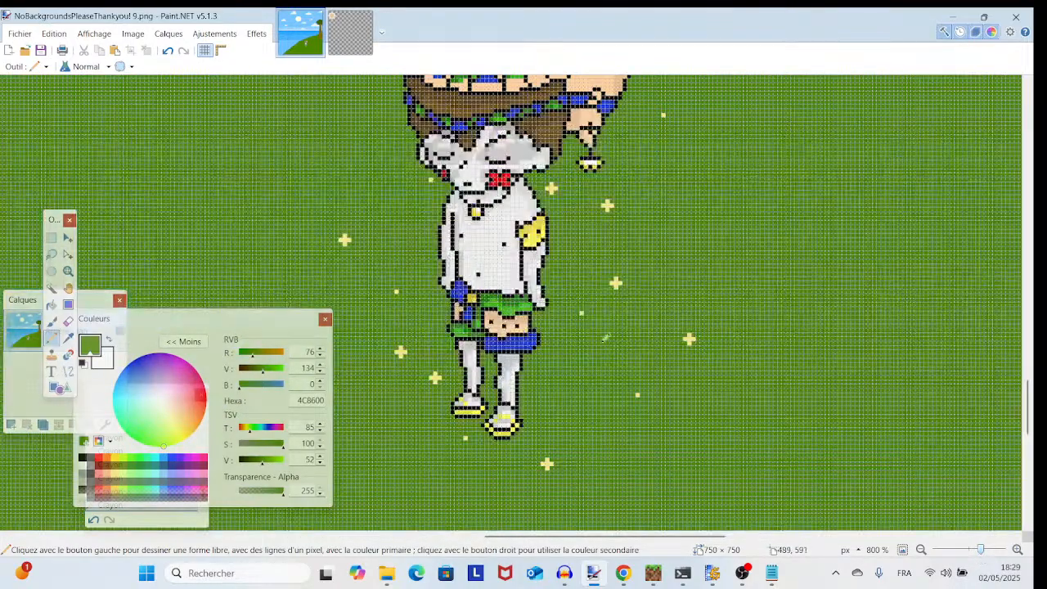
pyautogui.click(583, 309)
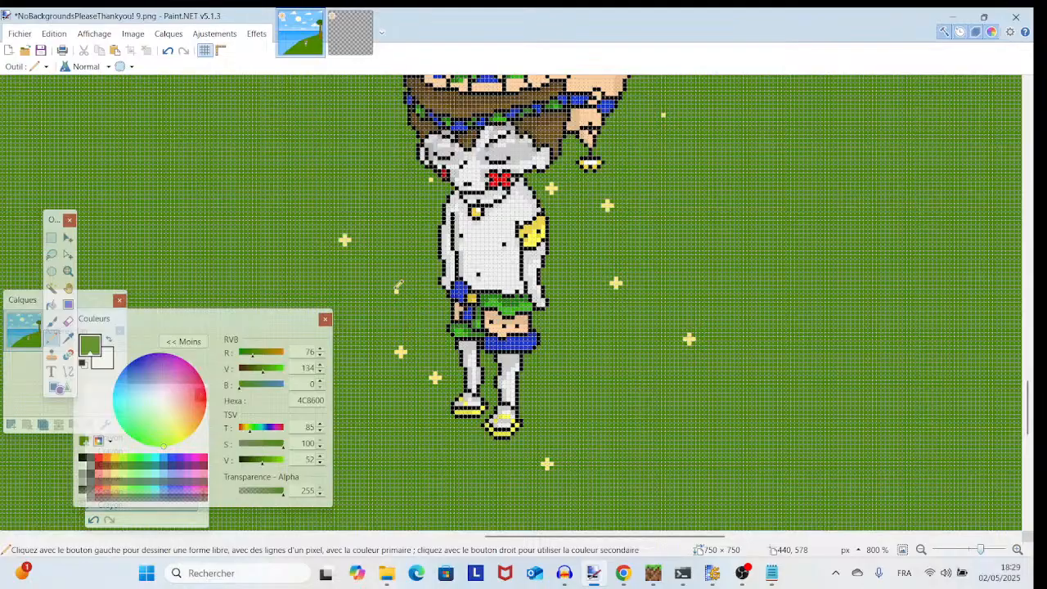
# - Erase the single-pixel sparkles around and above the hat with the grass green
pyautogui.scroll(3, 402, 290)
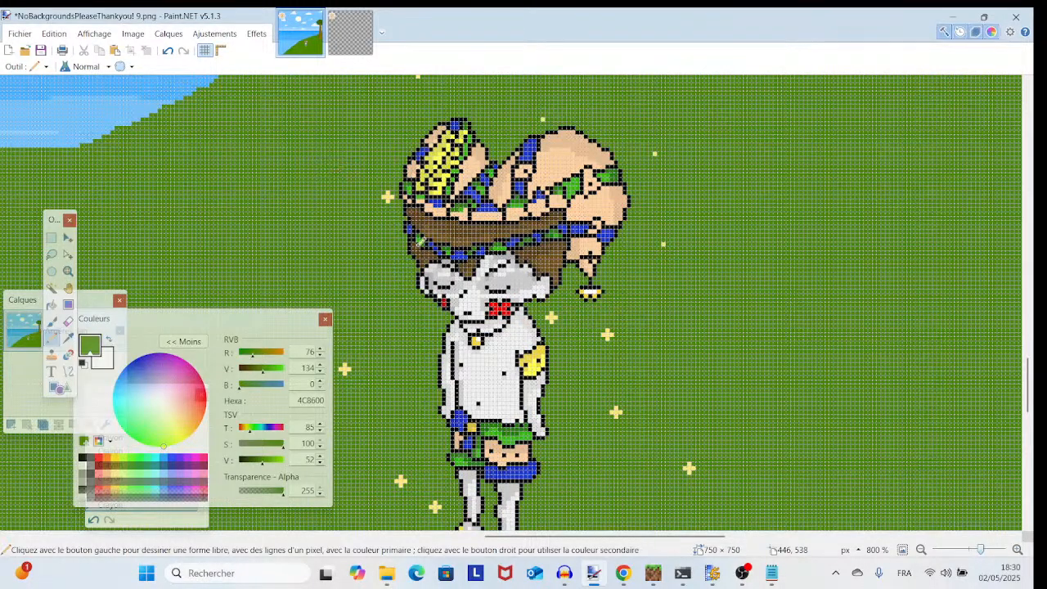
pyautogui.scroll(3, 420, 238)
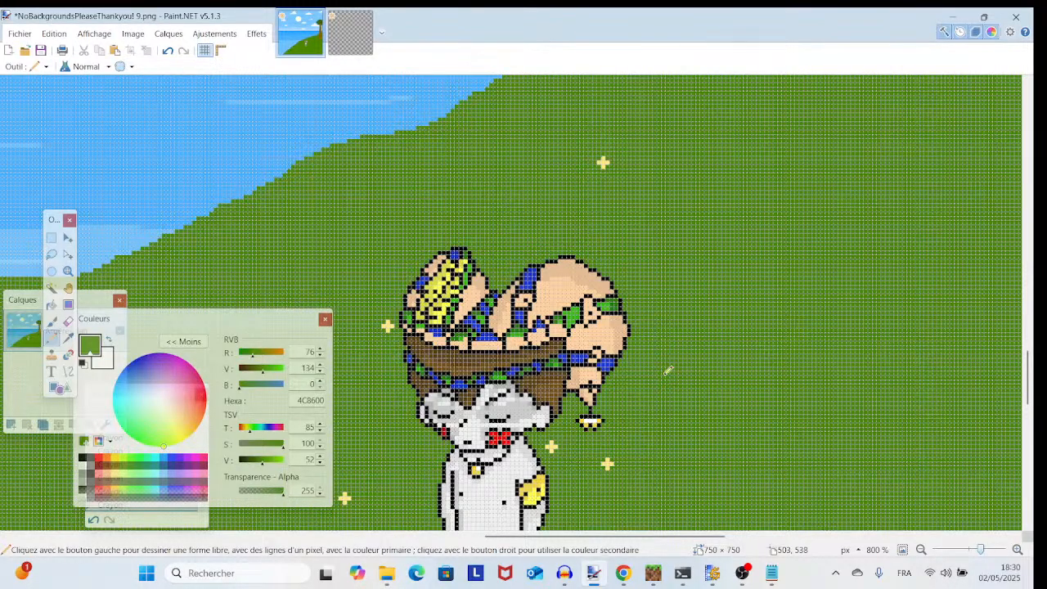
pyautogui.scroll(-6, 661, 362)
pyautogui.scroll(7, 645, 319)
pyautogui.scroll(-7, 645, 318)
pyautogui.scroll(7, 646, 318)
pyautogui.scroll(-7, 646, 319)
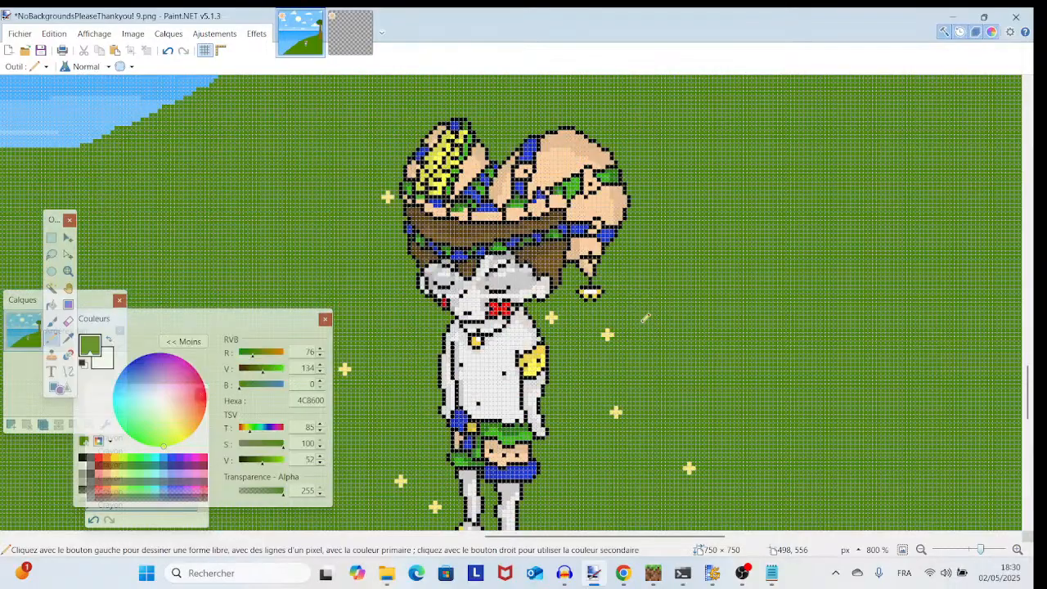
# - Trim the plus-shaped sparkles around the shorts, legs and below the feet to single light yellow pixels using the grass green
pyautogui.moveTo(979, 550)
pyautogui.mouseDown()
pyautogui.moveTo(961, 554)
pyautogui.moveTo(986, 555)
pyautogui.mouseUp()
pyautogui.scroll(-2, 604, 430)
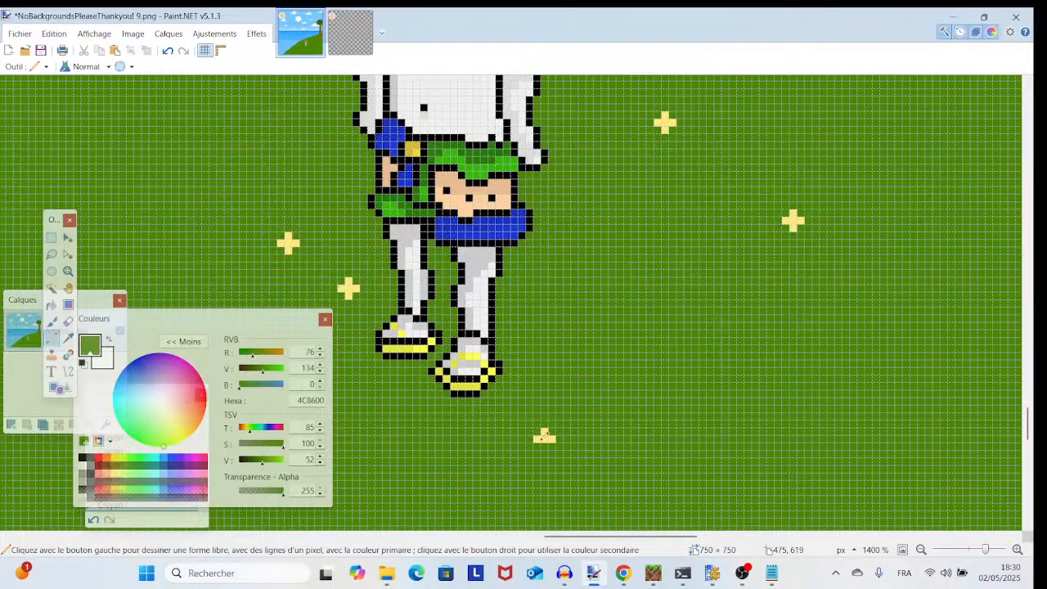
pyautogui.moveTo(542, 437)
pyautogui.mouseDown()
pyautogui.moveTo(547, 429)
pyautogui.moveTo(549, 439)
pyautogui.mouseUp()
pyautogui.moveTo(792, 216); pyautogui.dragTo(806, 221)
pyautogui.moveTo(664, 115)
pyautogui.mouseDown()
pyautogui.moveTo(676, 114)
pyautogui.moveTo(669, 121)
pyautogui.mouseUp()
pyautogui.hscroll(-2, 596, 123)
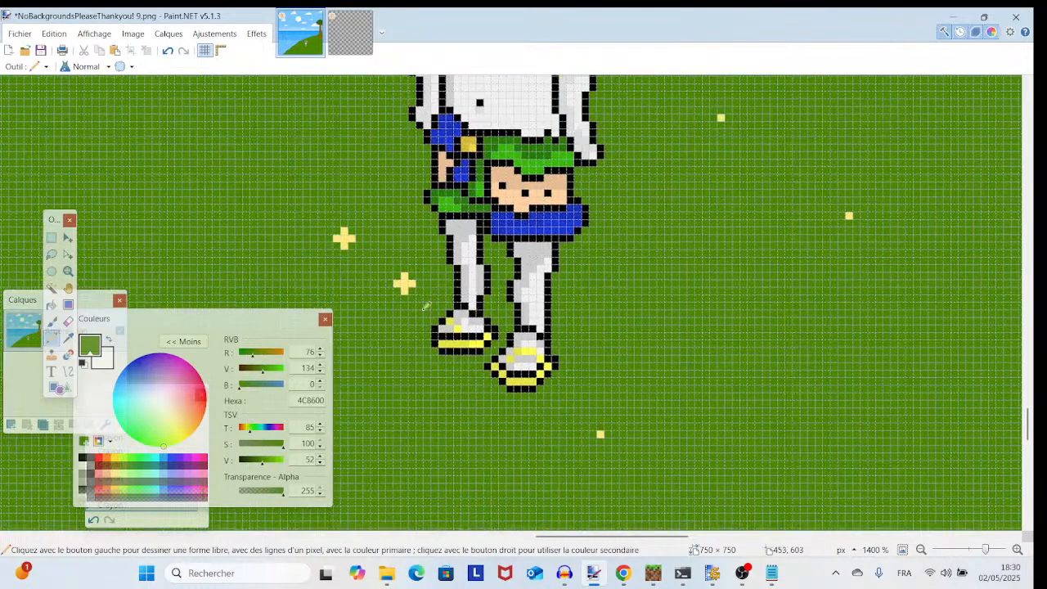
pyautogui.moveTo(409, 284)
pyautogui.mouseDown()
pyautogui.moveTo(397, 275)
pyautogui.moveTo(414, 283)
pyautogui.mouseUp()
pyautogui.moveTo(350, 242)
pyautogui.mouseDown()
pyautogui.moveTo(339, 232)
pyautogui.moveTo(352, 237)
pyautogui.mouseUp()
# - Trim the plus sparkles left of the torso and beside the hat's left edge to single pixels with the grass green
pyautogui.scroll(5, 360, 234)
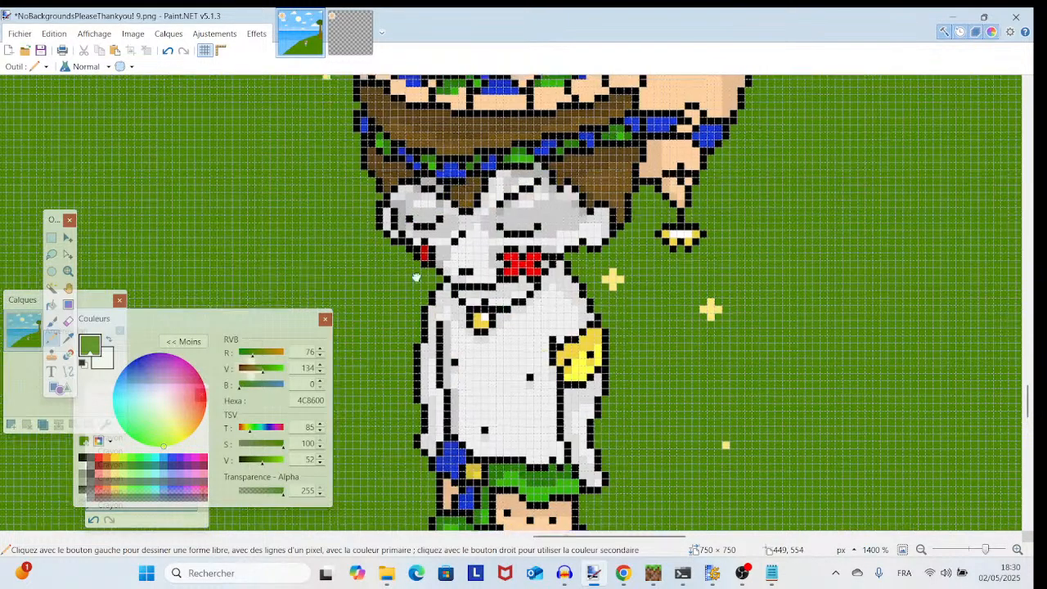
pyautogui.hscroll(-3, 528, 350)
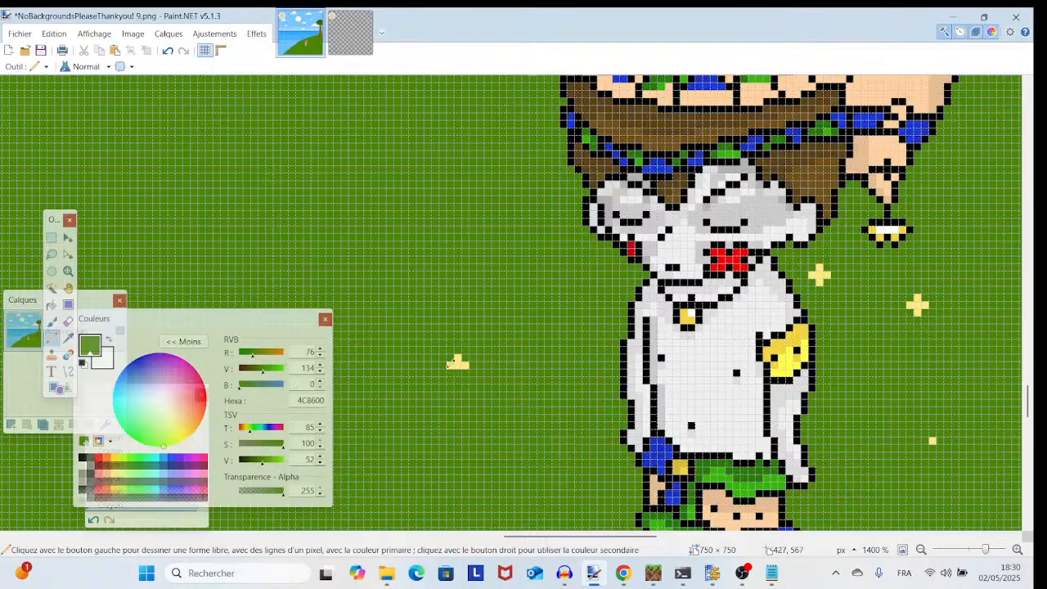
pyautogui.scroll(5, 467, 358)
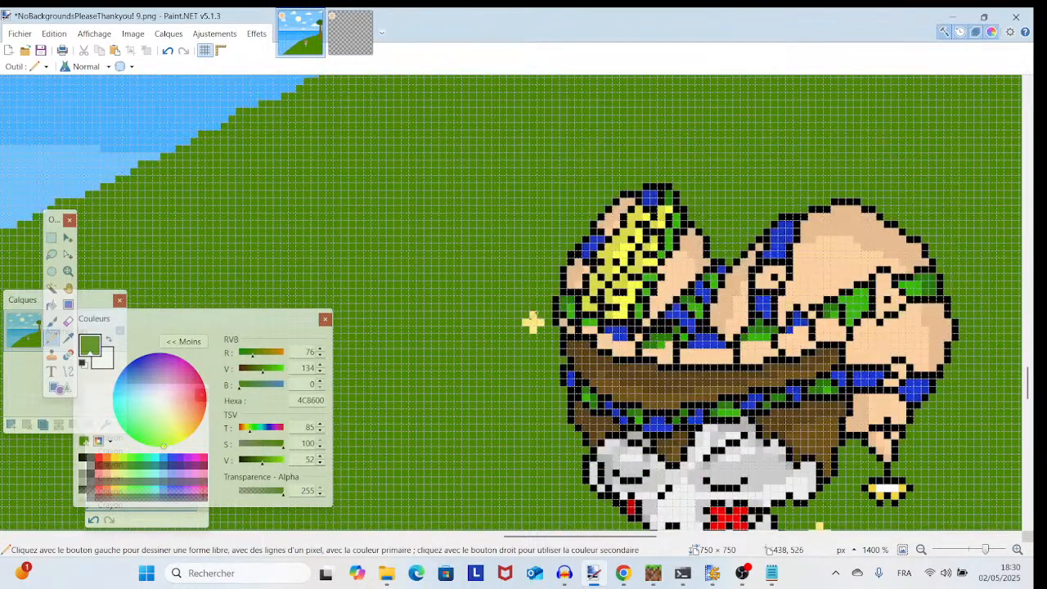
pyautogui.moveTo(533, 324); pyautogui.dragTo(533, 320)
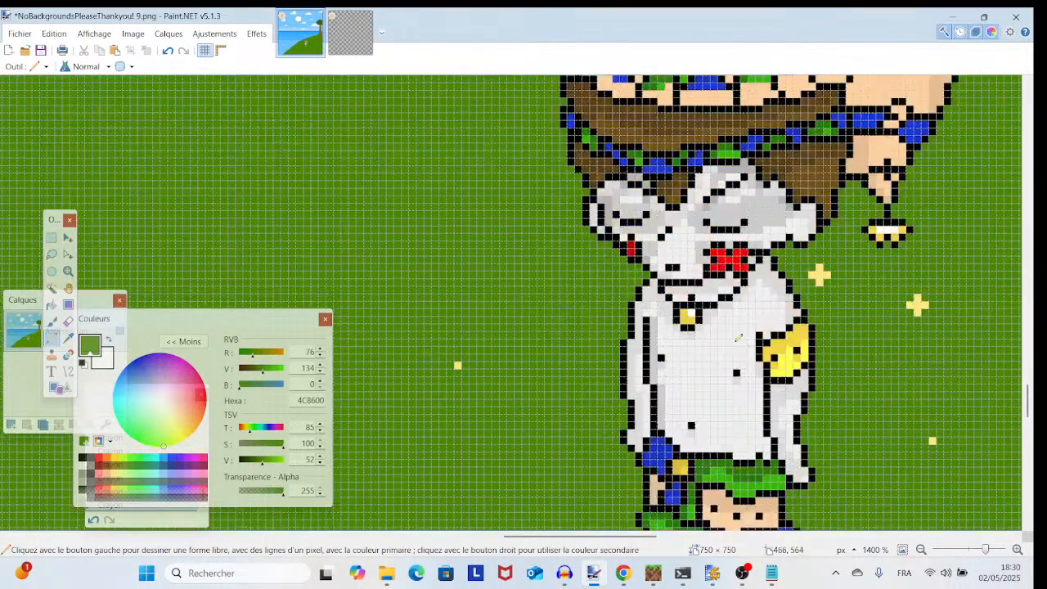
# - Trim the two plus sparkles right of the shoulder, below the hat's hanging bell, to single pixels
pyautogui.scroll(-5, 540, 316)
pyautogui.hscroll(6, 524, 317)
pyautogui.moveTo(517, 319); pyautogui.dragTo(504, 313)
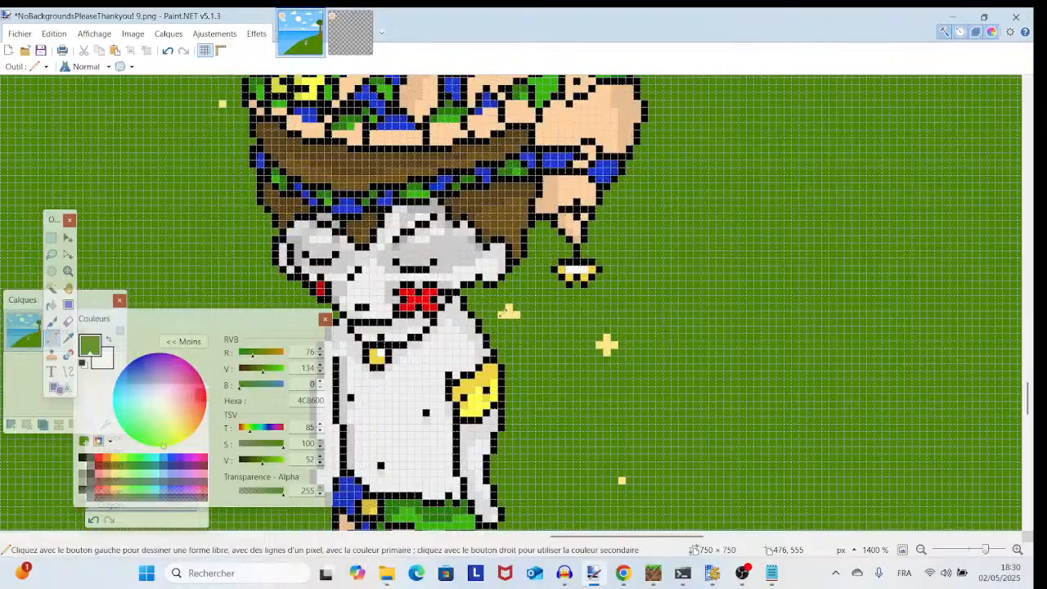
pyautogui.click(509, 307)
pyautogui.click(516, 314)
pyautogui.click(607, 353)
pyautogui.click(603, 343)
pyautogui.moveTo(612, 337); pyautogui.dragTo(615, 344)
# - Check the whole frame for remaining plus sparkles, undoing and redoing the recent trims to compare the states
pyautogui.click(970, 553)
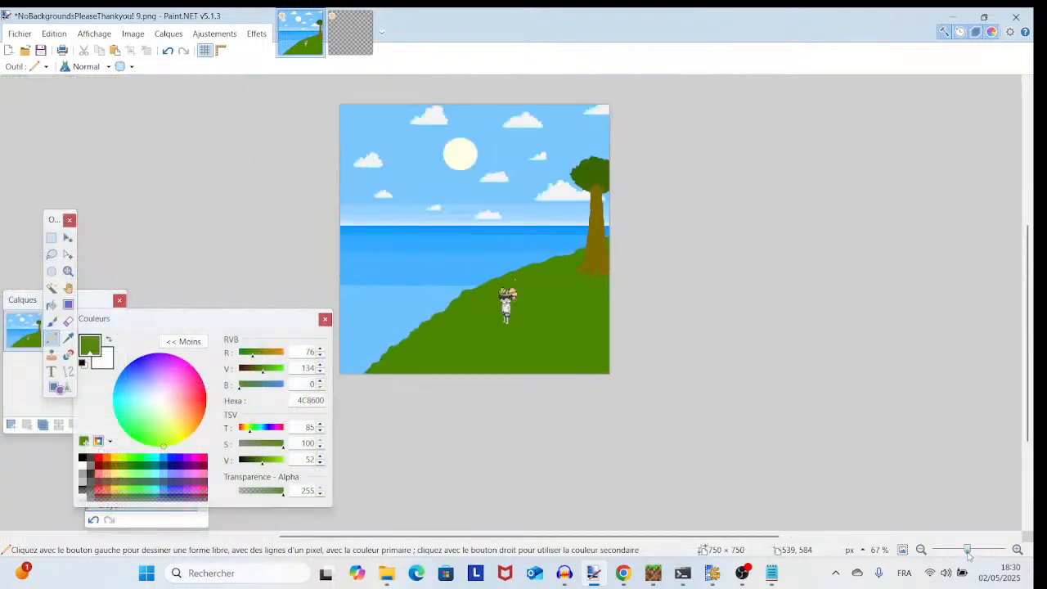
pyautogui.click(974, 553)
pyautogui.click(989, 550)
pyautogui.scroll(5, 792, 417)
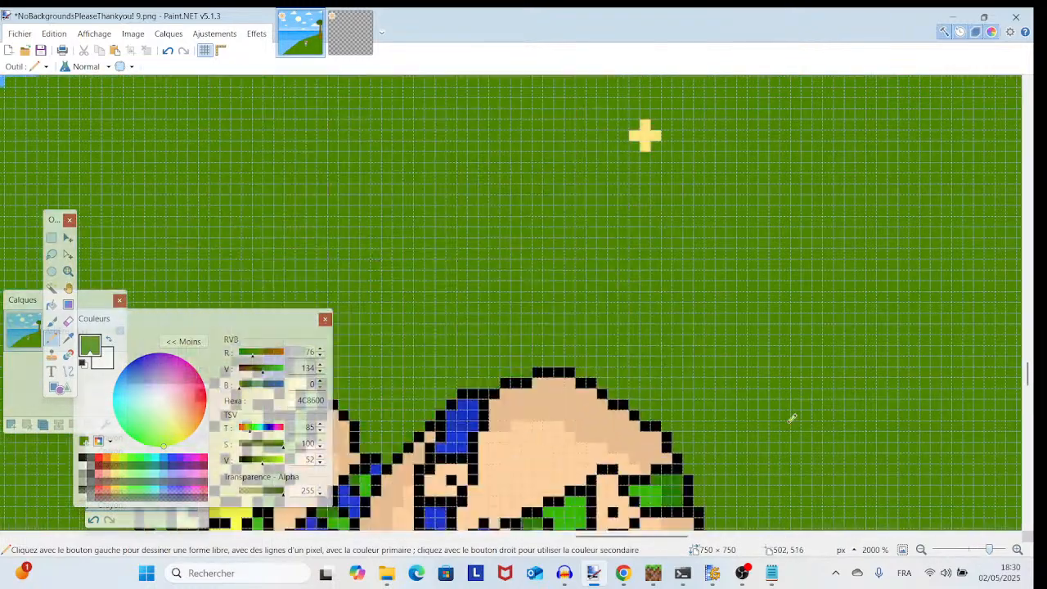
pyautogui.click(974, 552)
pyautogui.click(971, 553)
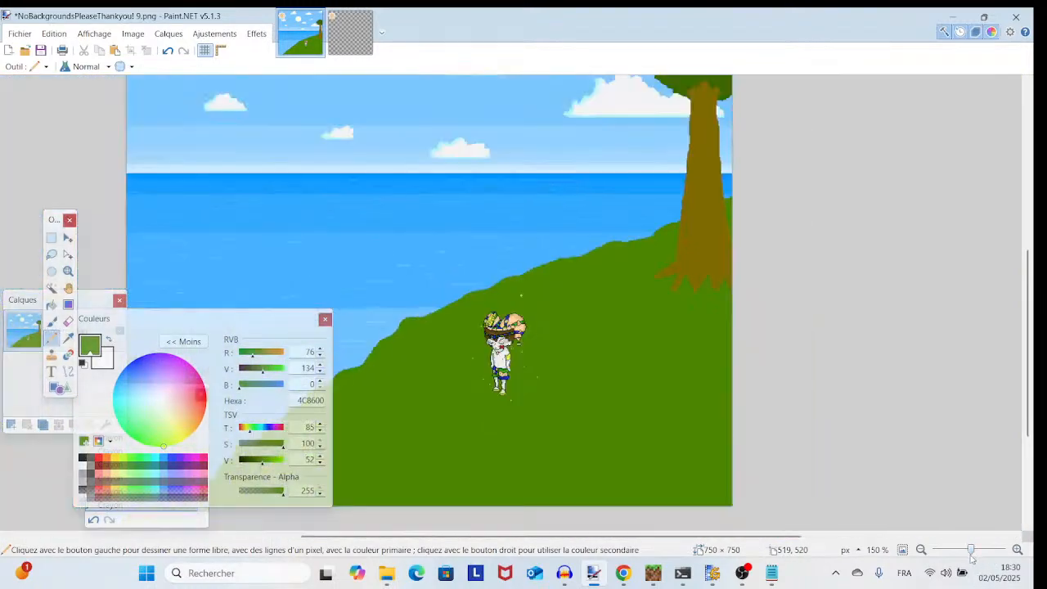
pyautogui.click(163, 55)
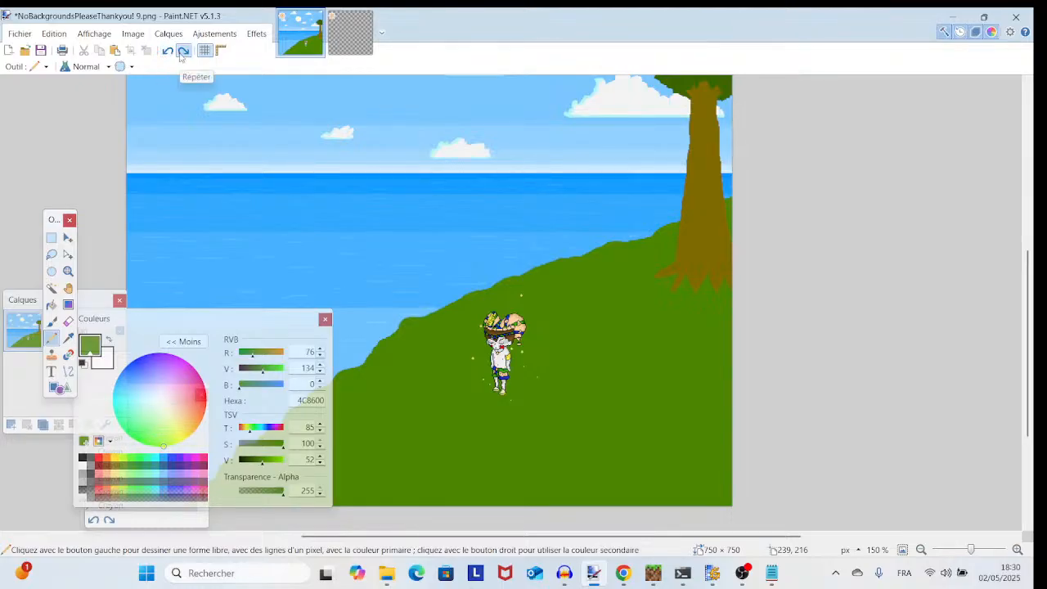
pyautogui.click(181, 51)
pyautogui.click(181, 52)
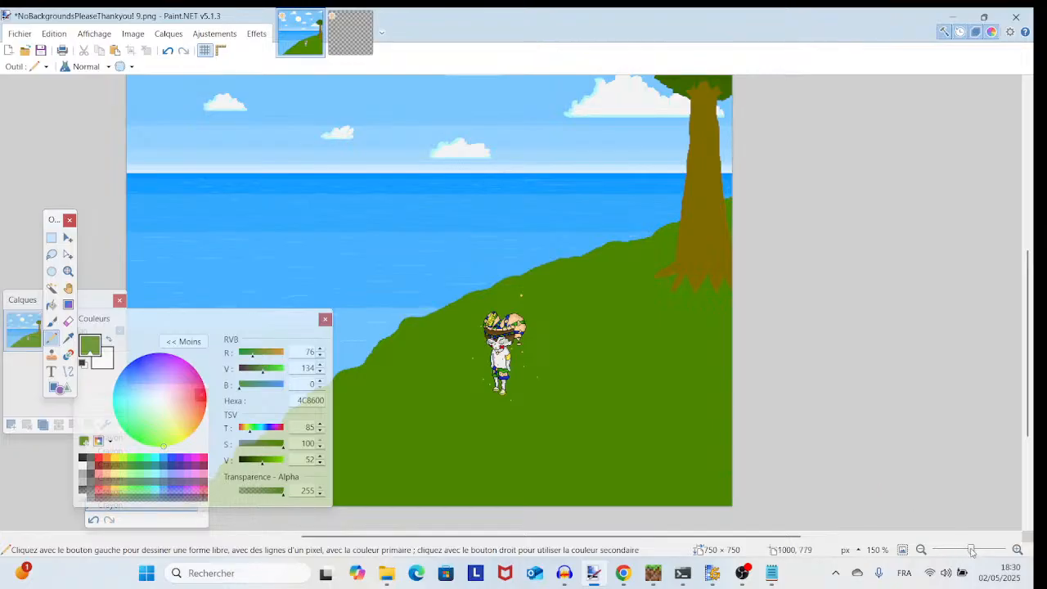
pyautogui.scroll(4, 556, 356)
pyautogui.moveTo(557, 356); pyautogui.dragTo(626, 296)
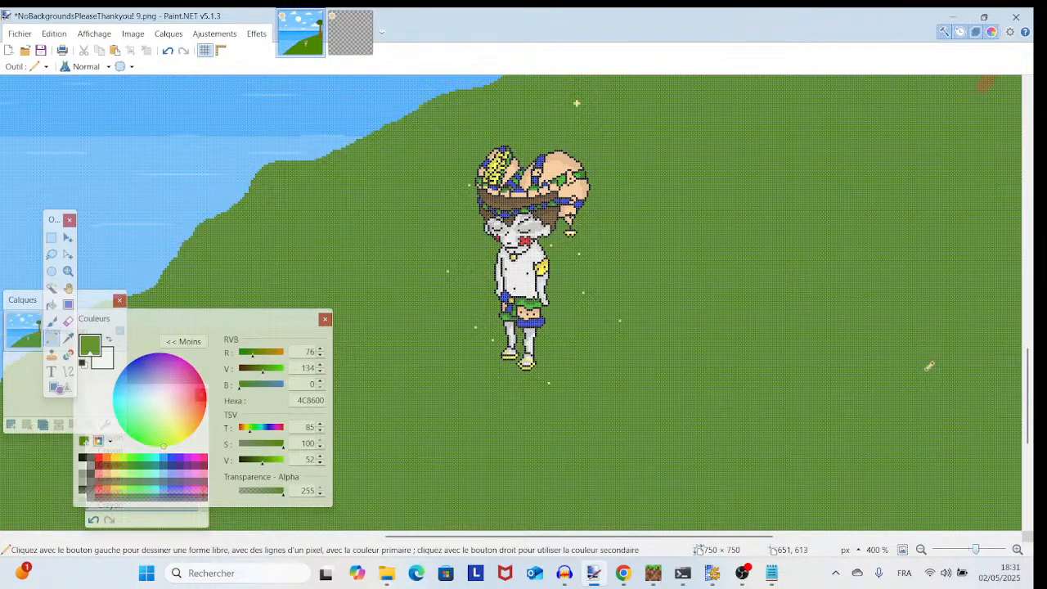
pyautogui.scroll(3, 929, 367)
pyautogui.hscroll(1, 929, 366)
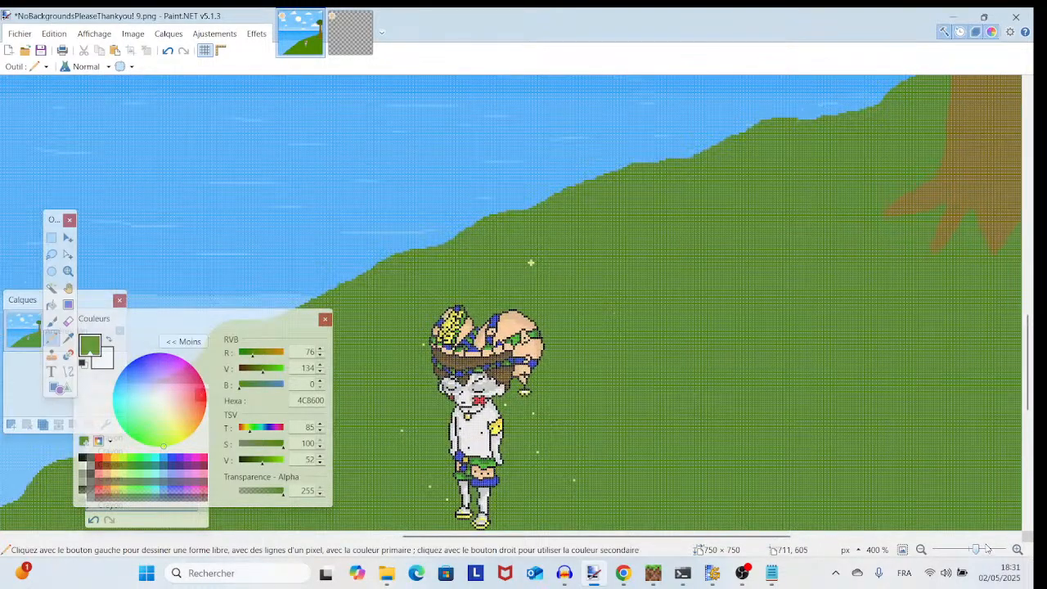
# - Trim the plus sparkle high above the hat to its centre pixel, undoing the stray erasure along the way
pyautogui.click(988, 549)
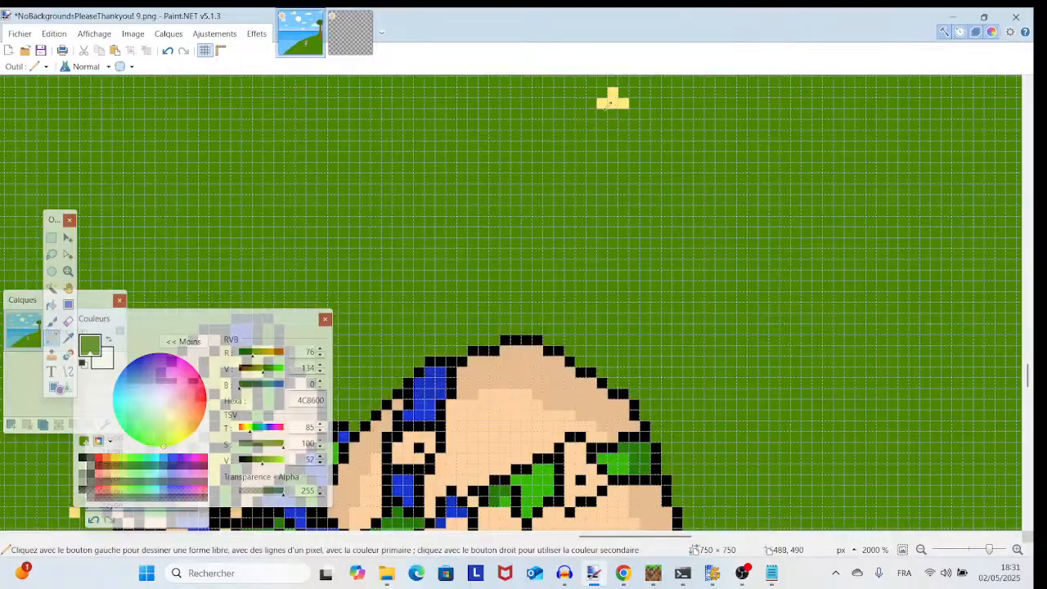
pyautogui.moveTo(605, 104); pyautogui.dragTo(618, 104)
pyautogui.click(613, 92)
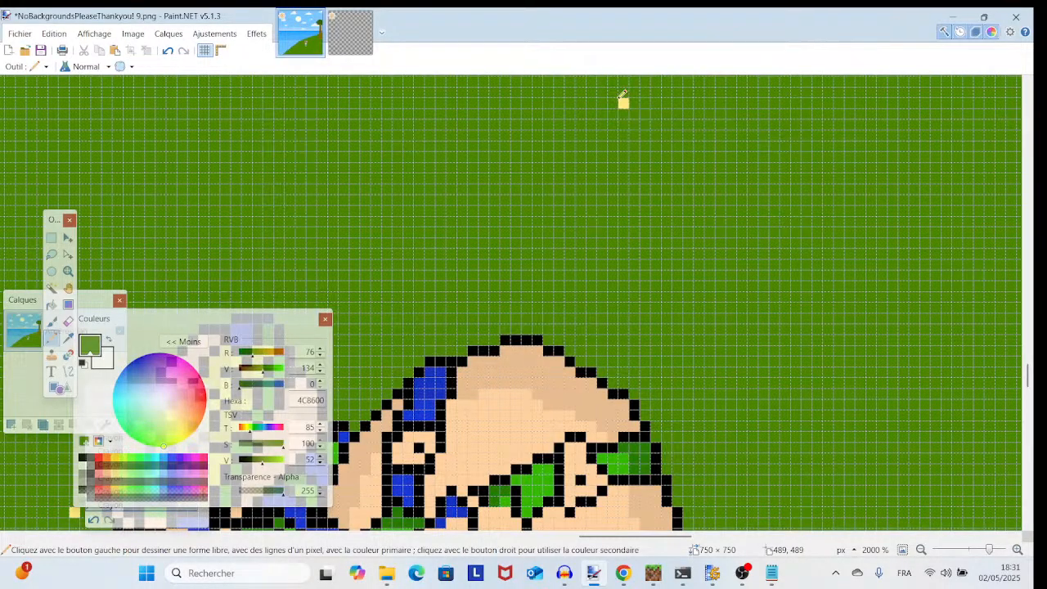
pyautogui.click(168, 51)
pyautogui.click(622, 102)
# - Check the whole character, switch to OBS to hide the screen capture source, and save the frame as NoBackgroundsPleaseThankyou! 10.png
pyautogui.moveTo(990, 550); pyautogui.dragTo(974, 556)
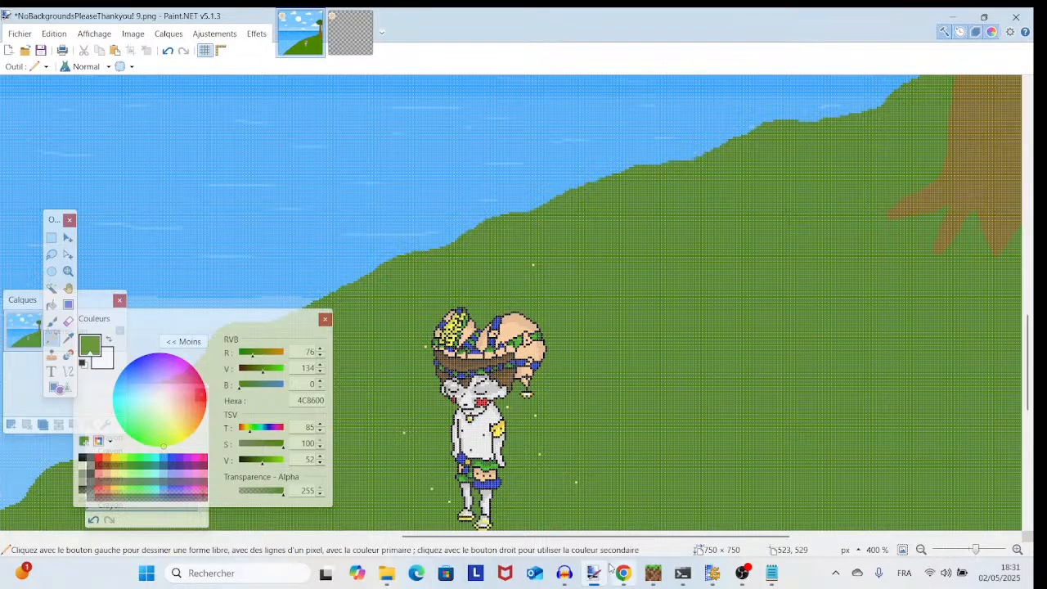
pyautogui.click(743, 572)
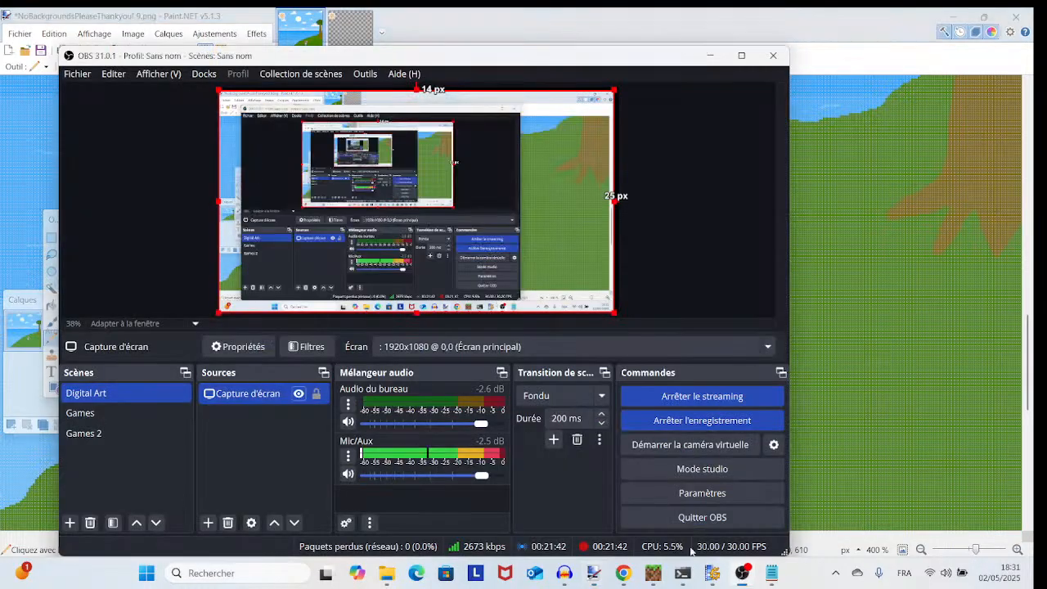
pyautogui.click(299, 395)
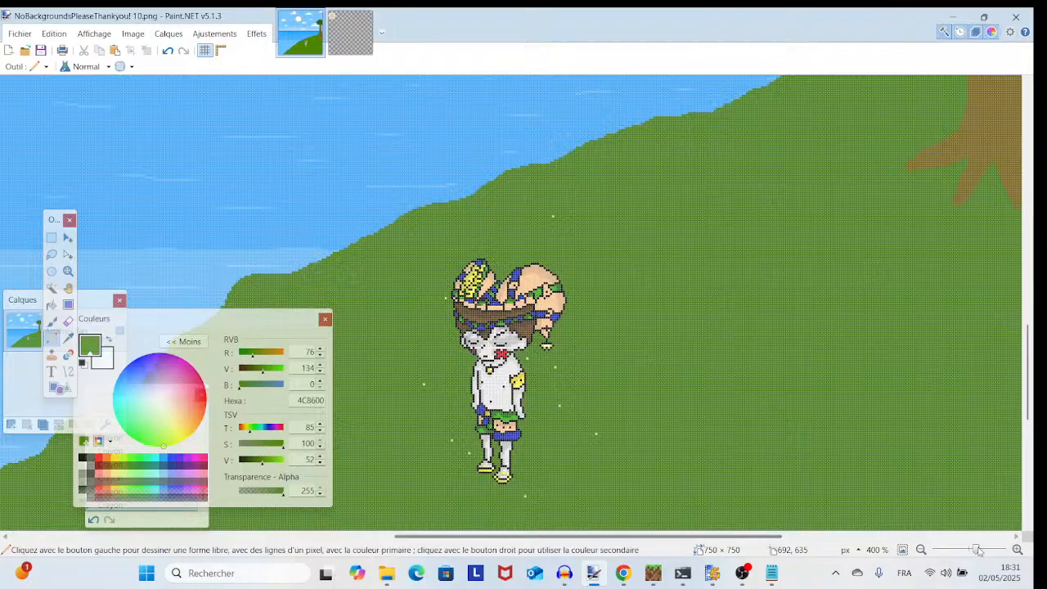
# - Erase the single-pixel sparkles beside the hat's left edge and high above the hat with the grass green
pyautogui.moveTo(978, 550); pyautogui.dragTo(987, 551)
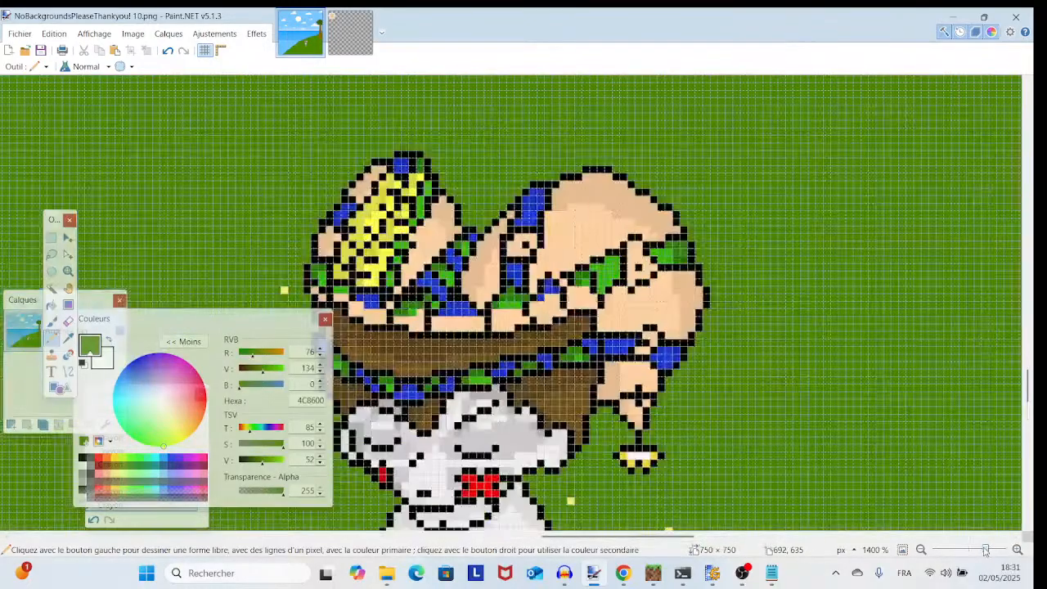
pyautogui.hscroll(-3, 491, 337)
pyautogui.scroll(1, 491, 337)
pyautogui.click(488, 341)
pyautogui.scroll(3, 633, 264)
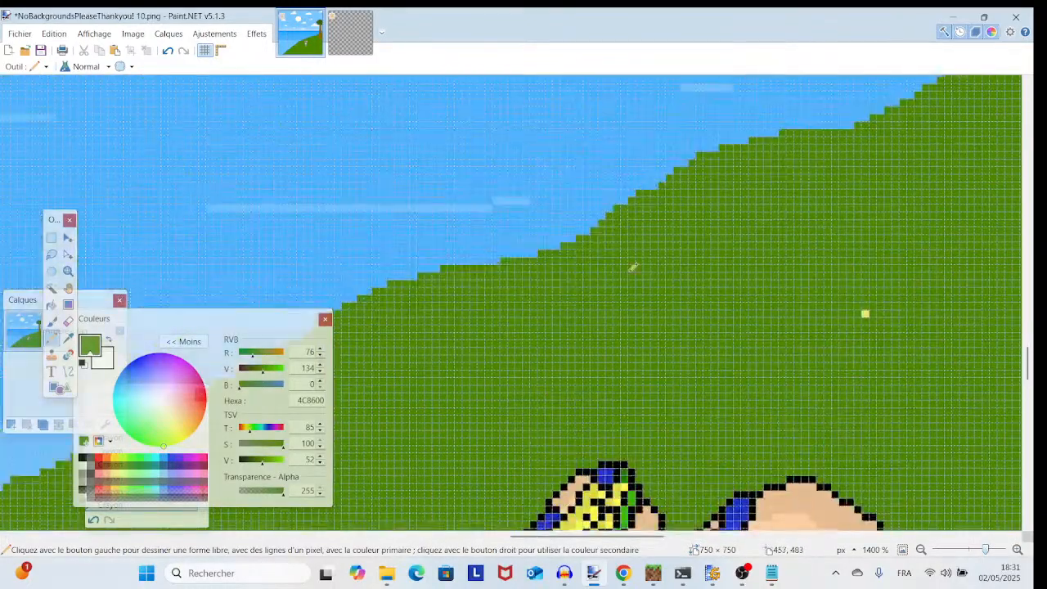
pyautogui.click(865, 314)
pyautogui.moveTo(866, 313); pyautogui.dragTo(564, 62)
# - Erase the single-pixel sparkles right of the torso and shorts and below the feet with the grass green
pyautogui.scroll(-3, 573, 205)
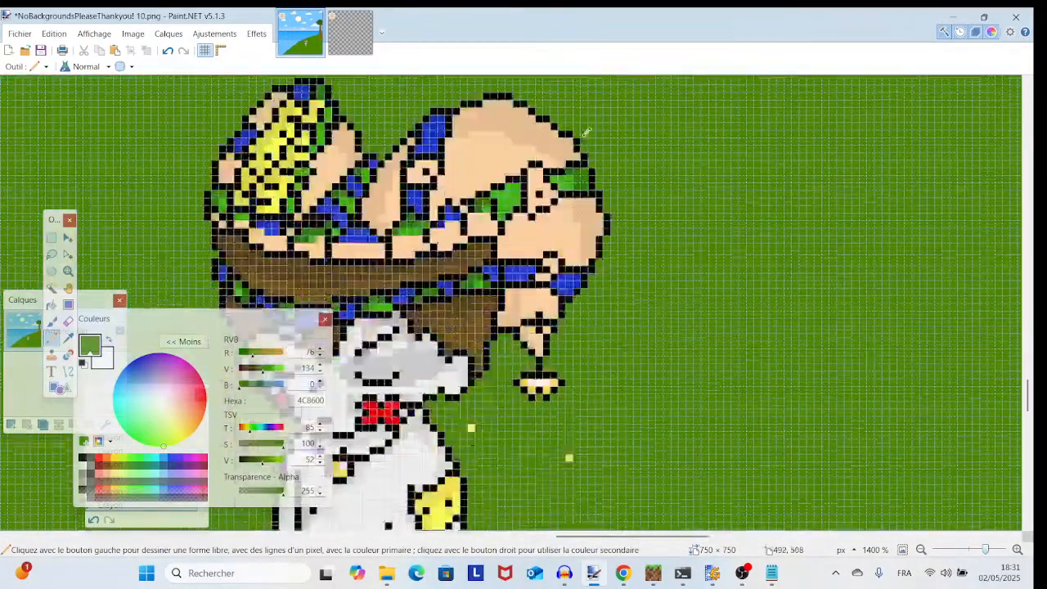
pyautogui.scroll(-3, 476, 299)
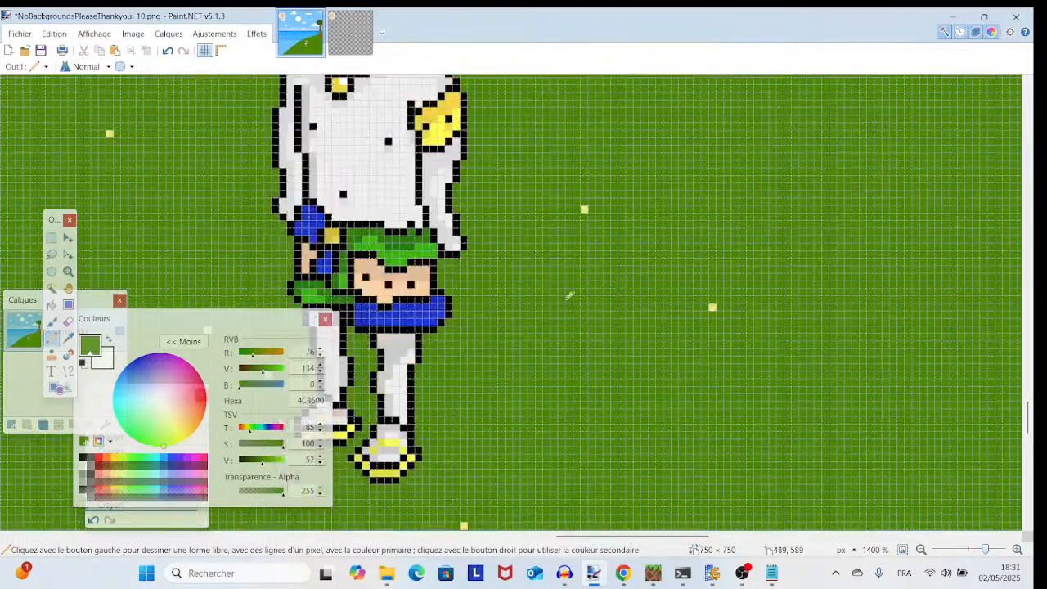
pyautogui.click(713, 307)
pyautogui.scroll(-1, 528, 307)
pyautogui.click(463, 397)
# - Erase the remaining single-pixel sparkles left of the legs and torso with the grass green
pyautogui.moveTo(296, 306); pyautogui.dragTo(795, 379)
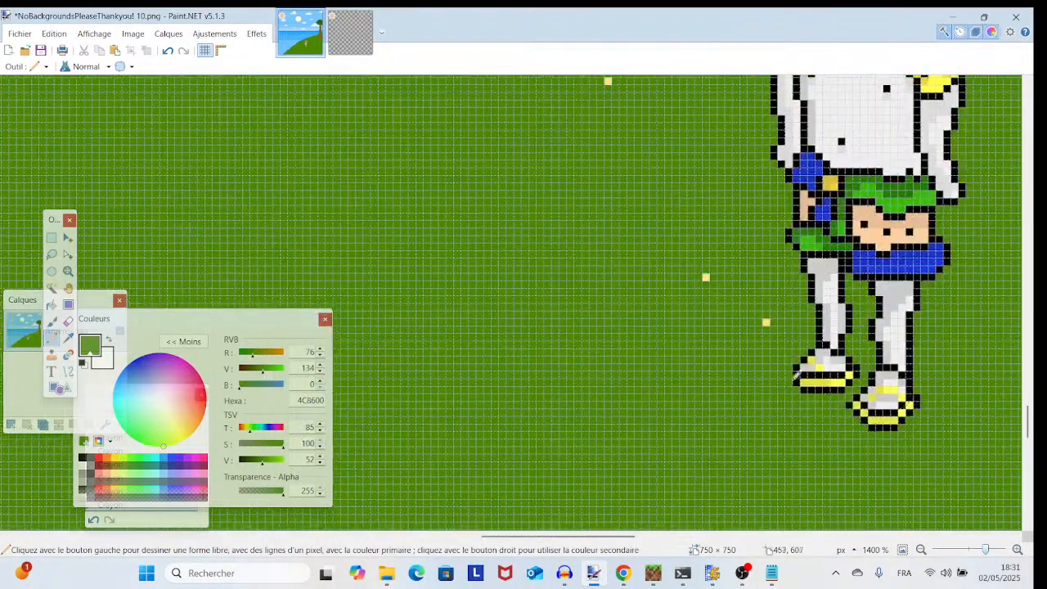
pyautogui.click(766, 321)
pyautogui.click(706, 278)
pyautogui.scroll(1, 710, 275)
pyautogui.scroll(1, 709, 275)
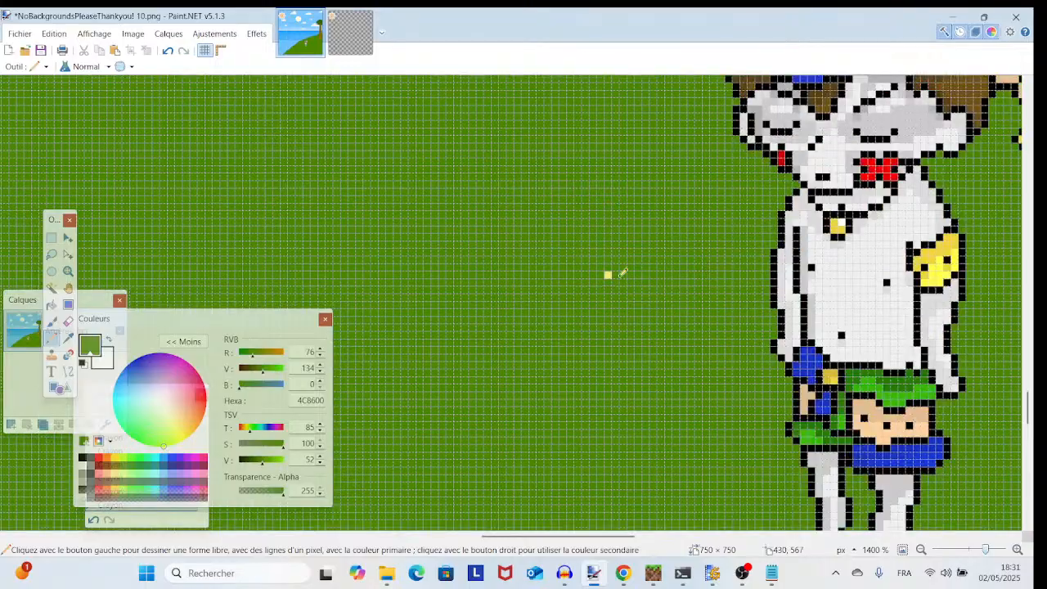
pyautogui.click(608, 274)
# - Check the whole character for leftover sparkles and save the frame as NoBackgroundsPleaseThankyou! 11 (200f).png
pyautogui.scroll(2, 620, 267)
pyautogui.hscroll(1, 826, 422)
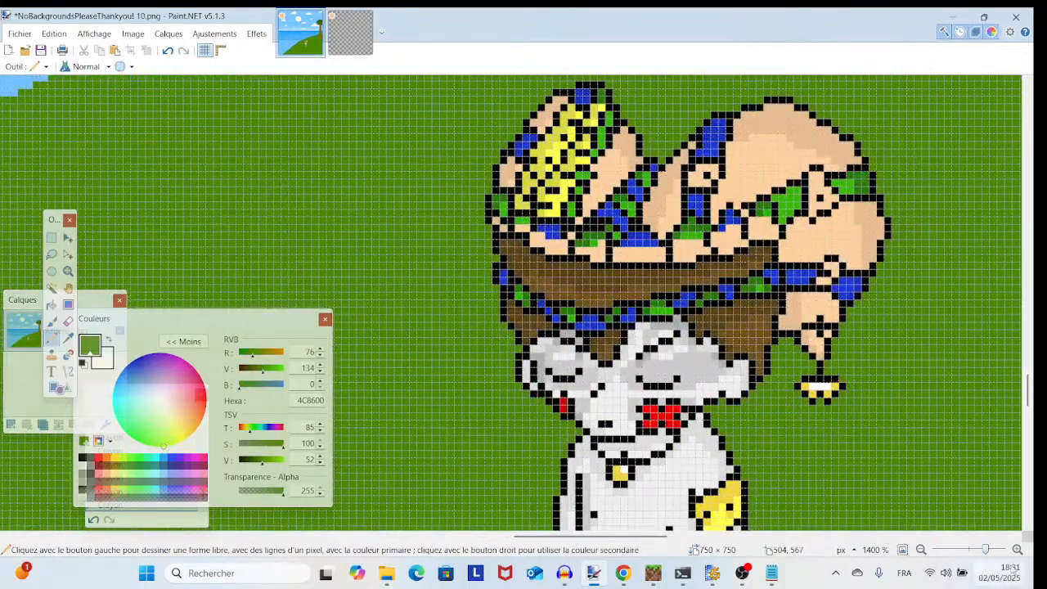
pyautogui.moveTo(986, 549); pyautogui.dragTo(974, 561)
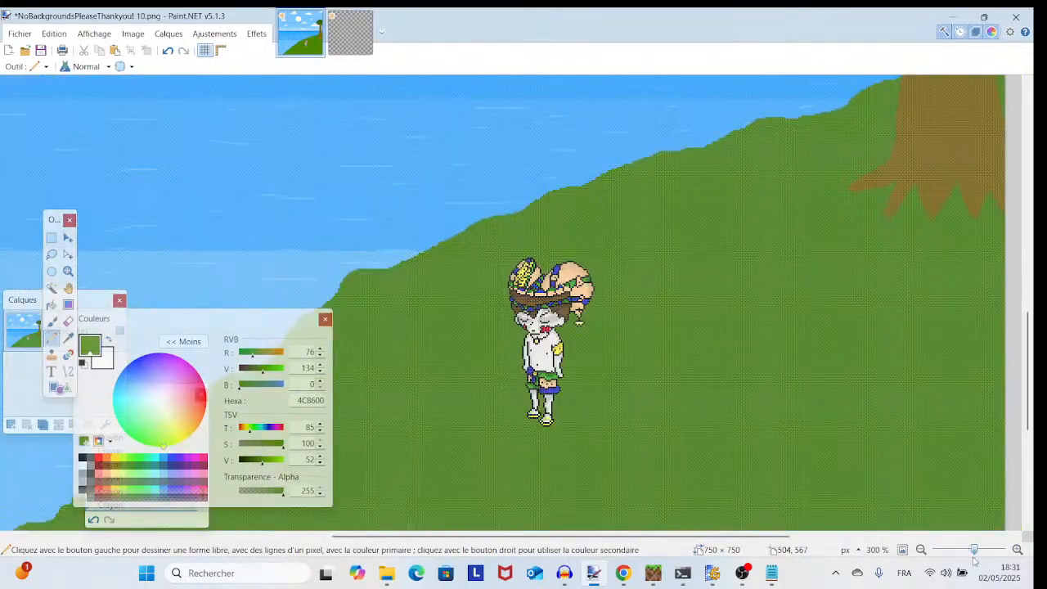
pyautogui.scroll(2, 589, 393)
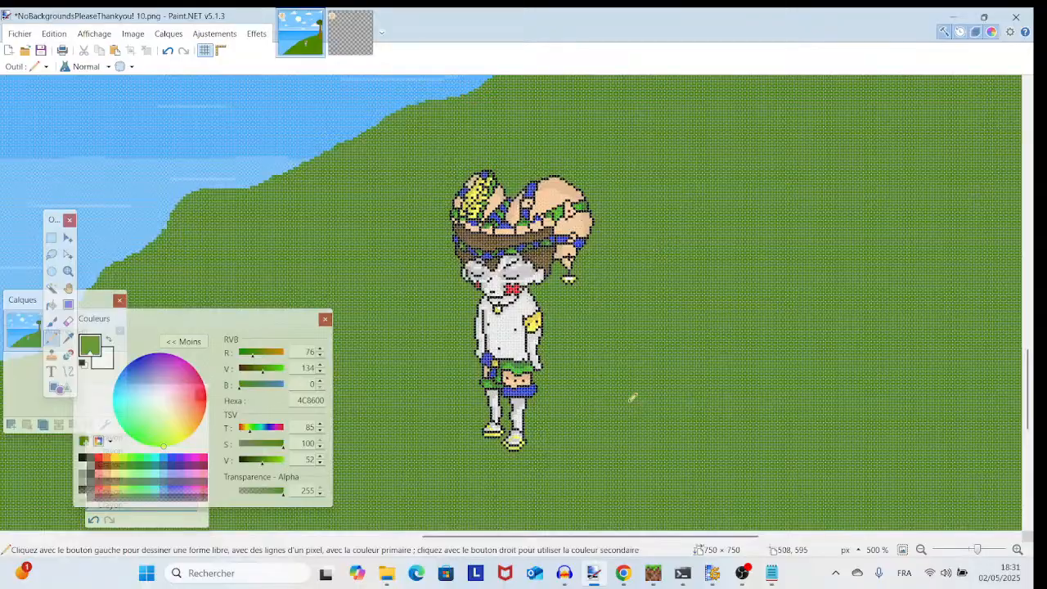
pyautogui.click(742, 572)
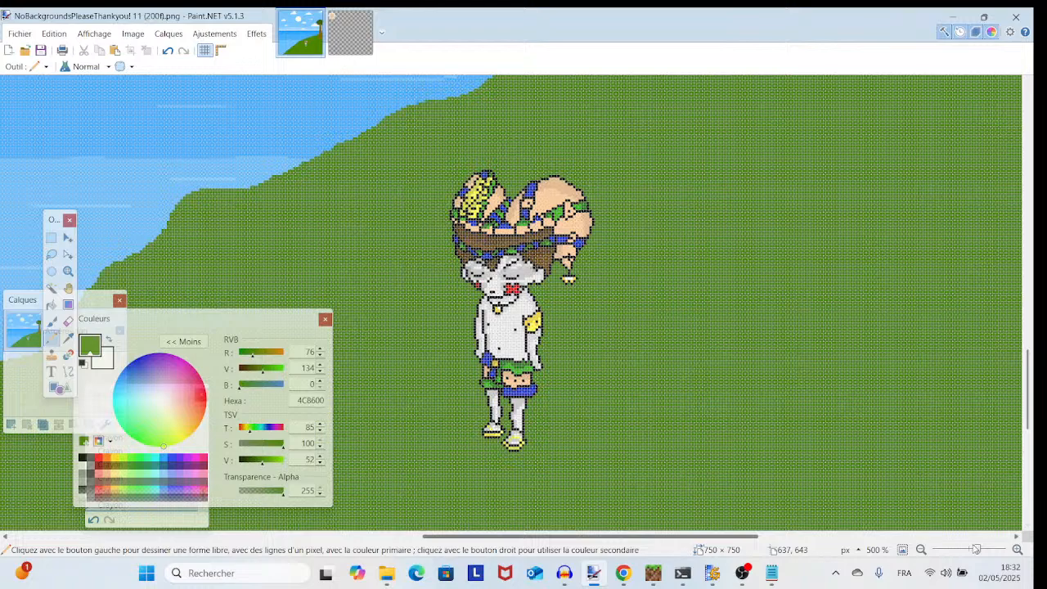
# - Paste a copy of the character into the CharacterSpriteTest.png image and place it to the right of the original
pyautogui.moveTo(976, 549); pyautogui.dragTo(975, 557)
pyautogui.click(344, 51)
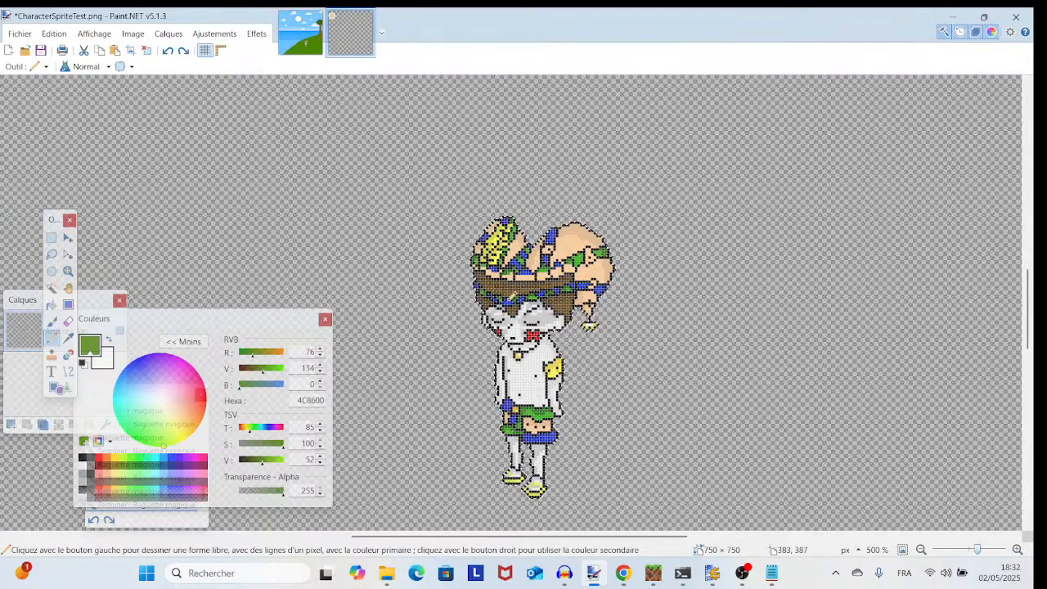
pyautogui.hotkey('ctrl', 'v')
pyautogui.moveTo(627, 519); pyautogui.dragTo(817, 520)
pyautogui.moveTo(507, 300); pyautogui.dragTo(391, 242)
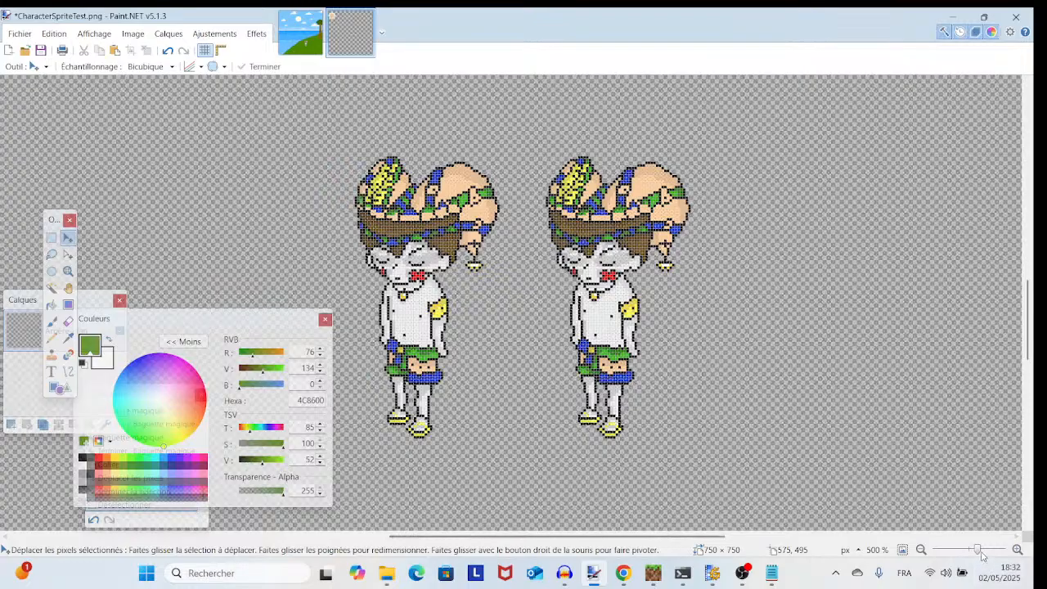
# - Erase the arm on the left side of the duplicated character's torso with the Eraser
pyautogui.moveTo(978, 550); pyautogui.dragTo(985, 551)
pyautogui.hscroll(2, 825, 407)
pyautogui.scroll(1, 825, 407)
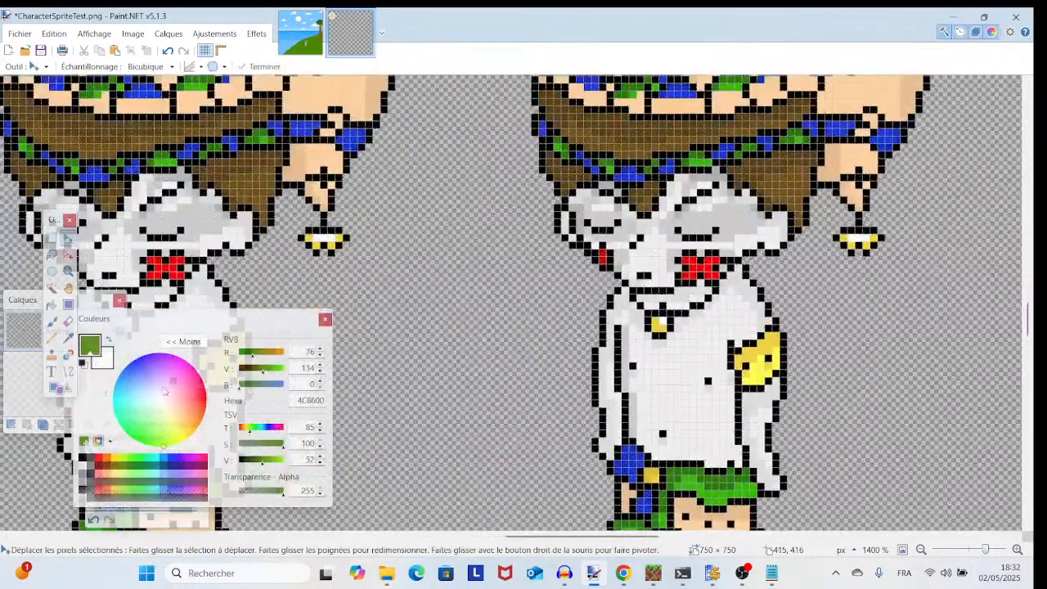
pyautogui.click(69, 322)
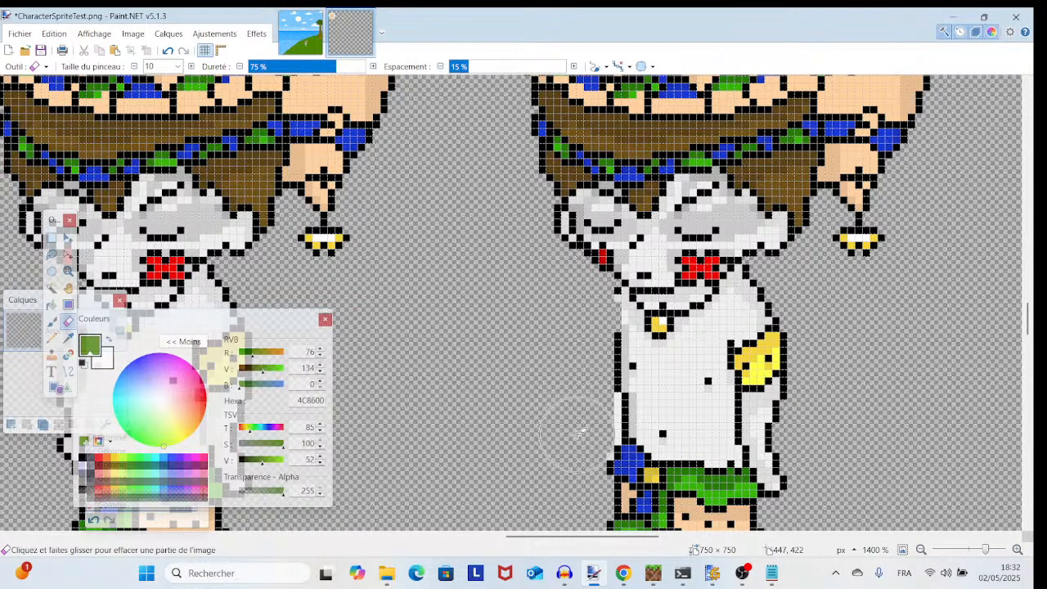
# - Reduce the Eraser's brush size to 1 pixel
pyautogui.click(134, 68)
pyautogui.click(134, 67)
pyautogui.click(133, 68)
pyautogui.click(133, 67)
pyautogui.click(134, 68)
pyautogui.click(133, 68)
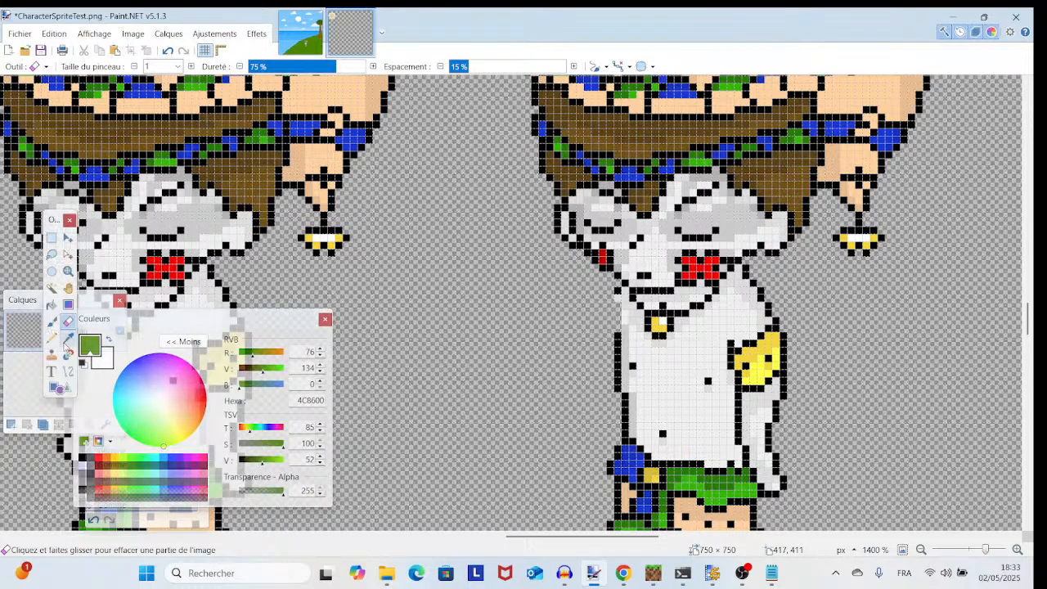
# - Sample the black outline colour and draw an outstretched arm outline from the duplicate's left shoulder down to a rounded hand with the Pencil
pyautogui.click(68, 338)
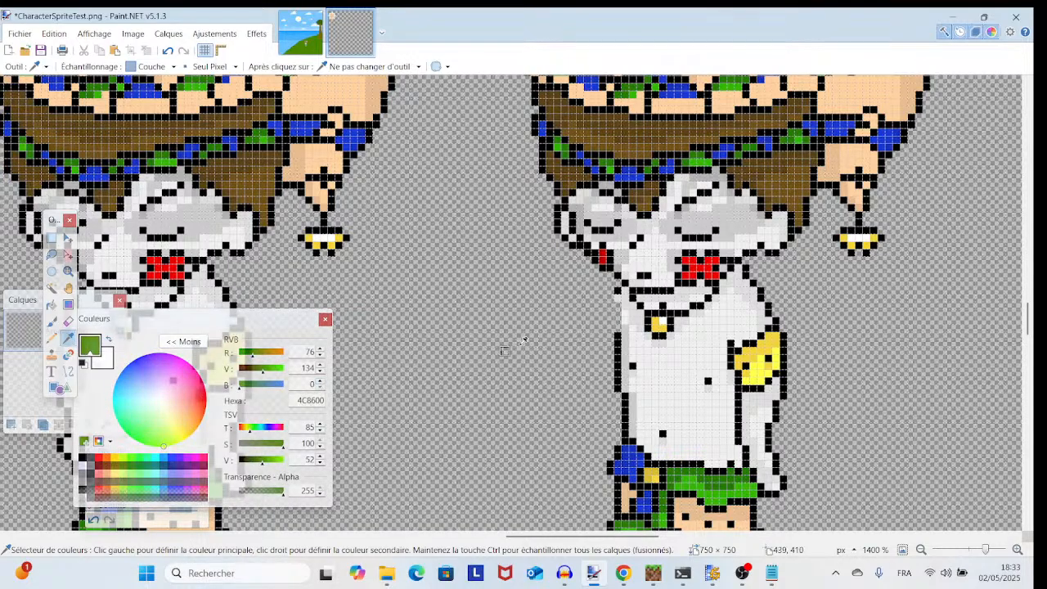
pyautogui.click(618, 341)
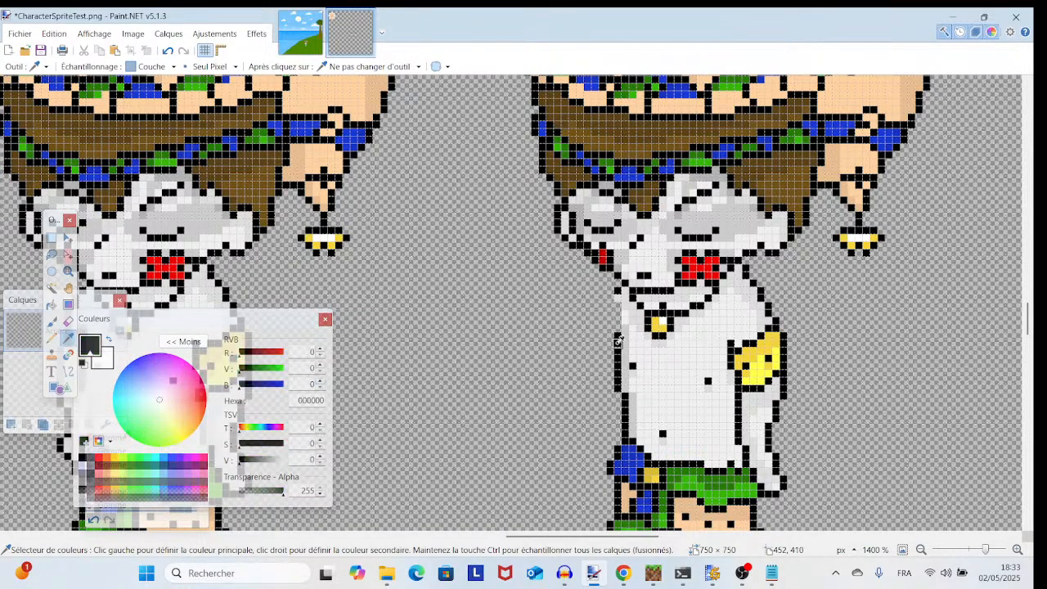
pyautogui.click(51, 338)
pyautogui.moveTo(576, 388); pyautogui.dragTo(654, 365)
pyautogui.moveTo(757, 413); pyautogui.dragTo(571, 426)
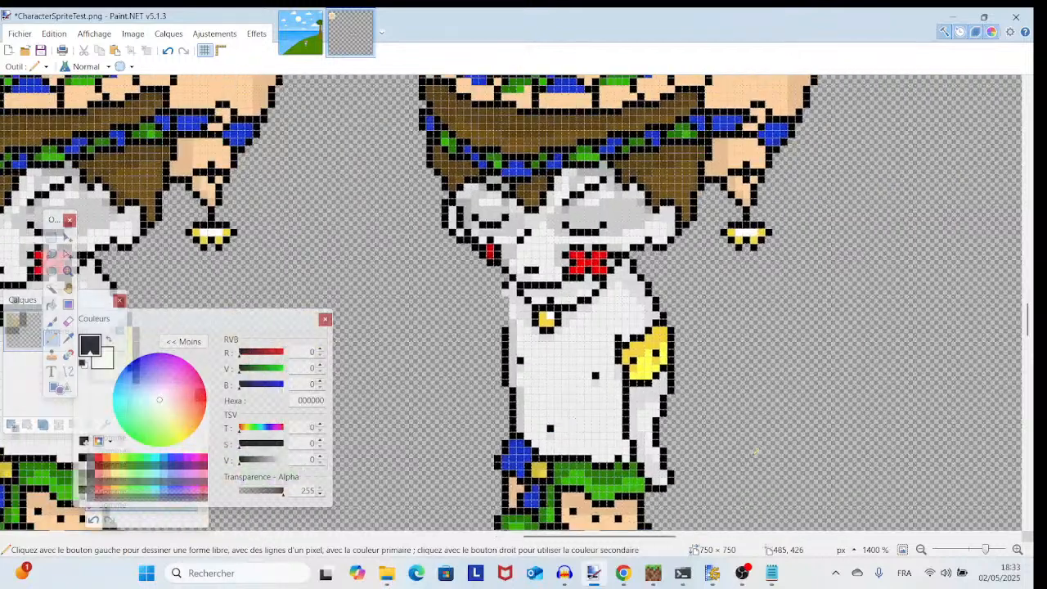
pyautogui.moveTo(985, 552); pyautogui.dragTo(990, 552)
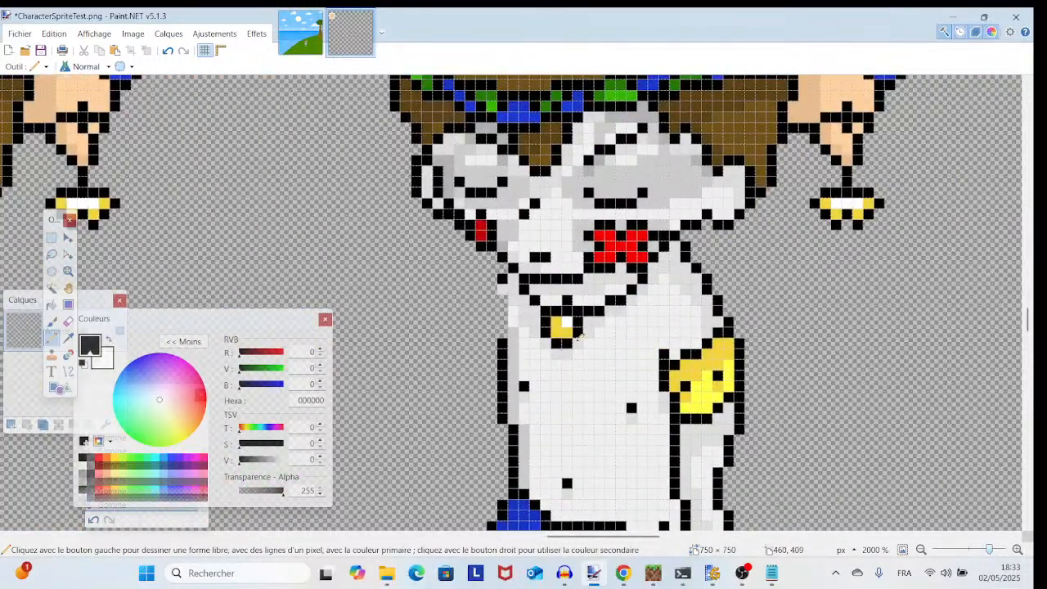
pyautogui.moveTo(494, 289); pyautogui.dragTo(416, 405)
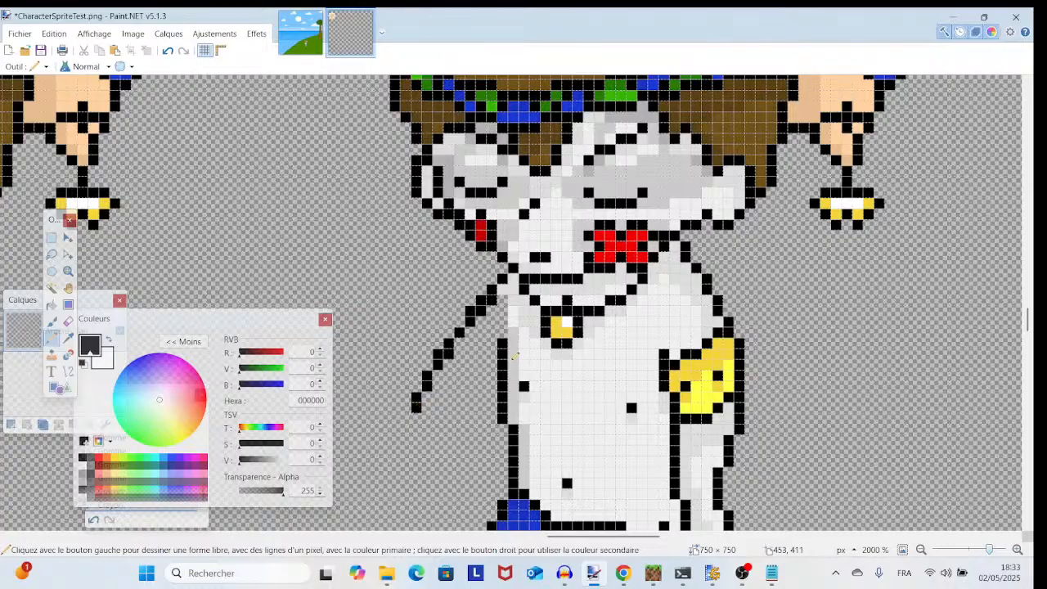
pyautogui.moveTo(495, 360)
pyautogui.mouseDown()
pyautogui.moveTo(446, 442)
pyautogui.moveTo(442, 364)
pyautogui.moveTo(638, 304)
pyautogui.moveTo(847, 220)
pyautogui.moveTo(675, 282)
pyautogui.moveTo(686, 286)
pyautogui.moveTo(669, 320)
pyautogui.moveTo(710, 342)
pyautogui.moveTo(727, 305)
pyautogui.moveTo(532, 449)
pyautogui.mouseUp()
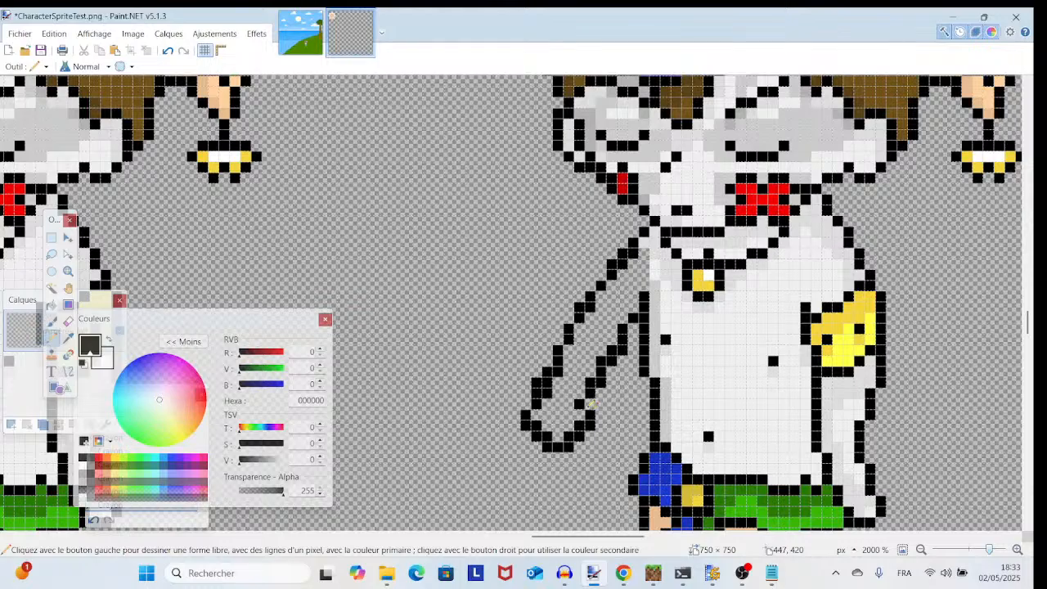
# - Fill the new arm with the torso's light grey EFEFEF, using a fill tolerance of about 26%
pyautogui.click(68, 338)
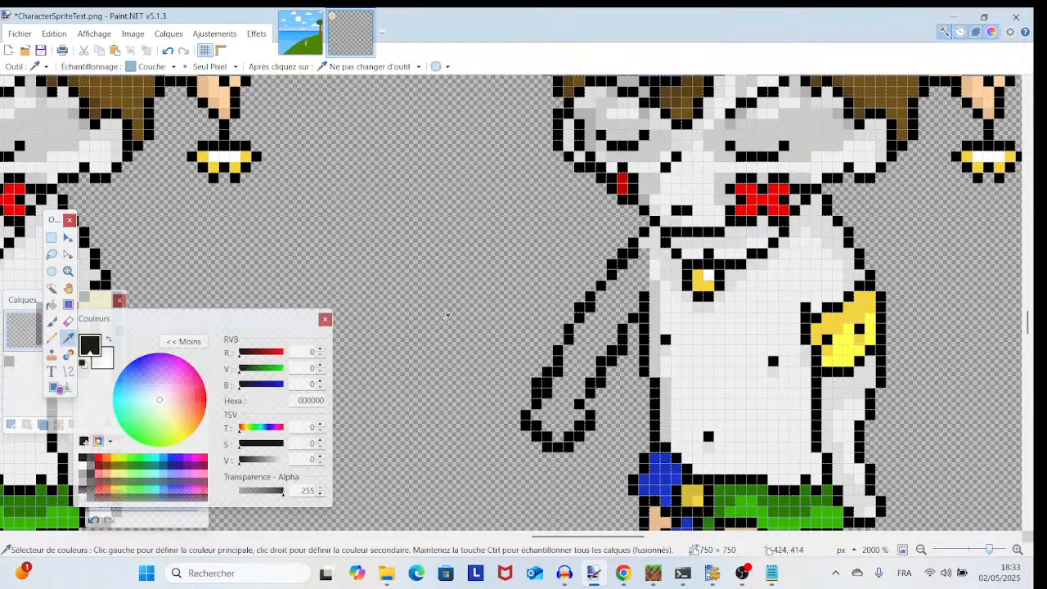
pyautogui.click(709, 361)
pyautogui.click(52, 305)
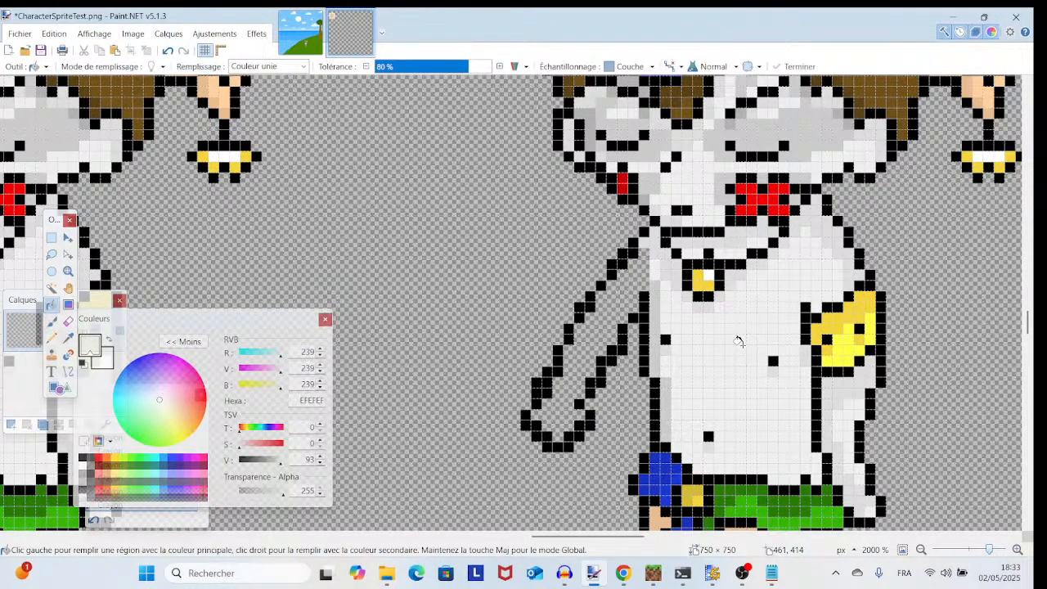
pyautogui.click(619, 319)
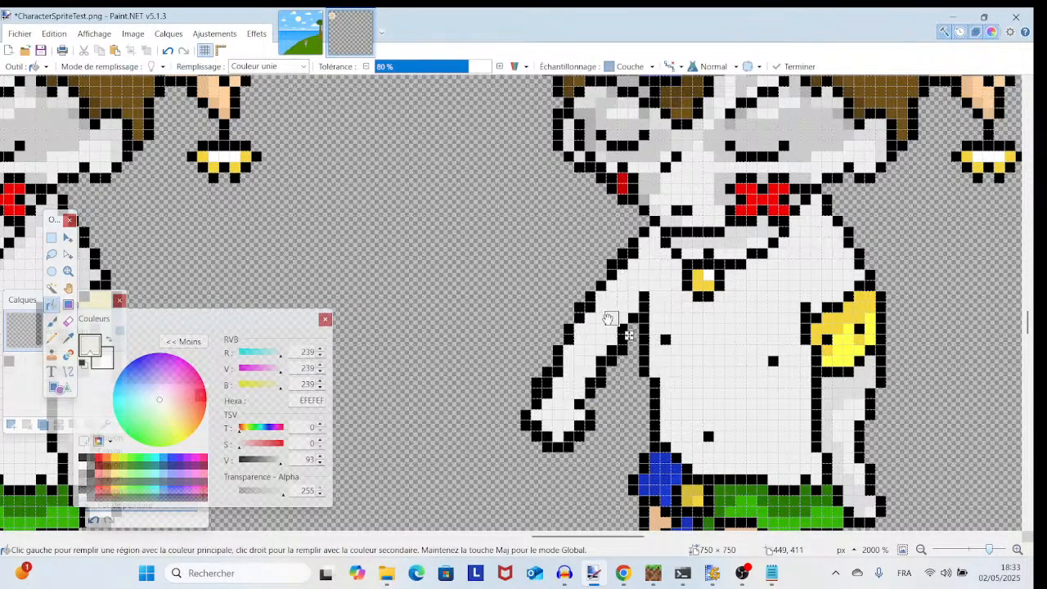
pyautogui.click(399, 72)
pyautogui.click(791, 223)
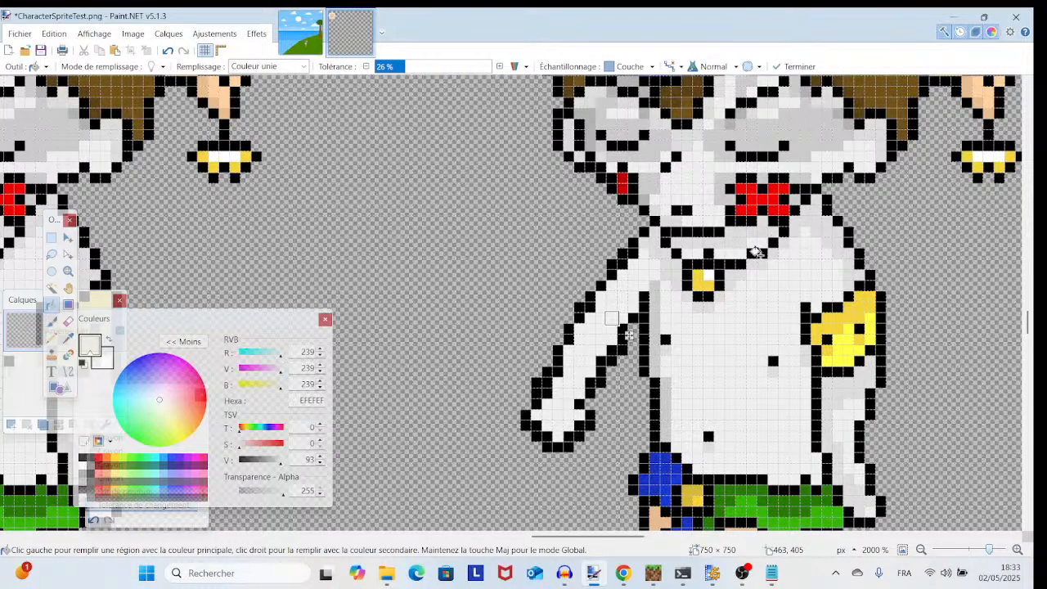
pyautogui.scroll(2, 744, 273)
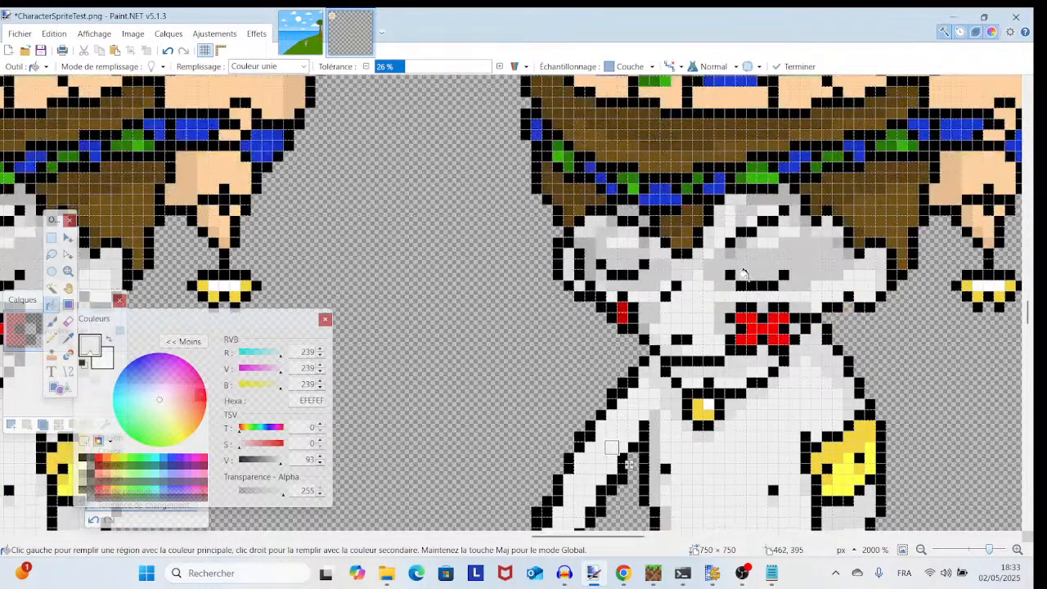
pyautogui.scroll(-2, 743, 273)
pyautogui.scroll(-1, 744, 273)
pyautogui.scroll(2, 744, 274)
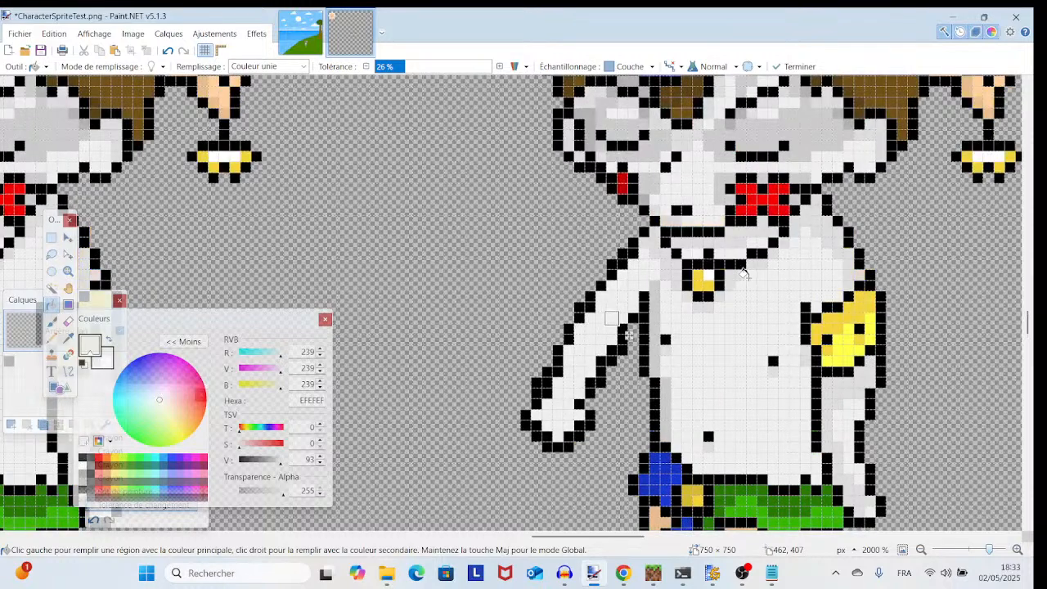
# - Thin the new arm's outline at the wrist and hand by painting over its inner corner pixels with light grey
pyautogui.click(51, 337)
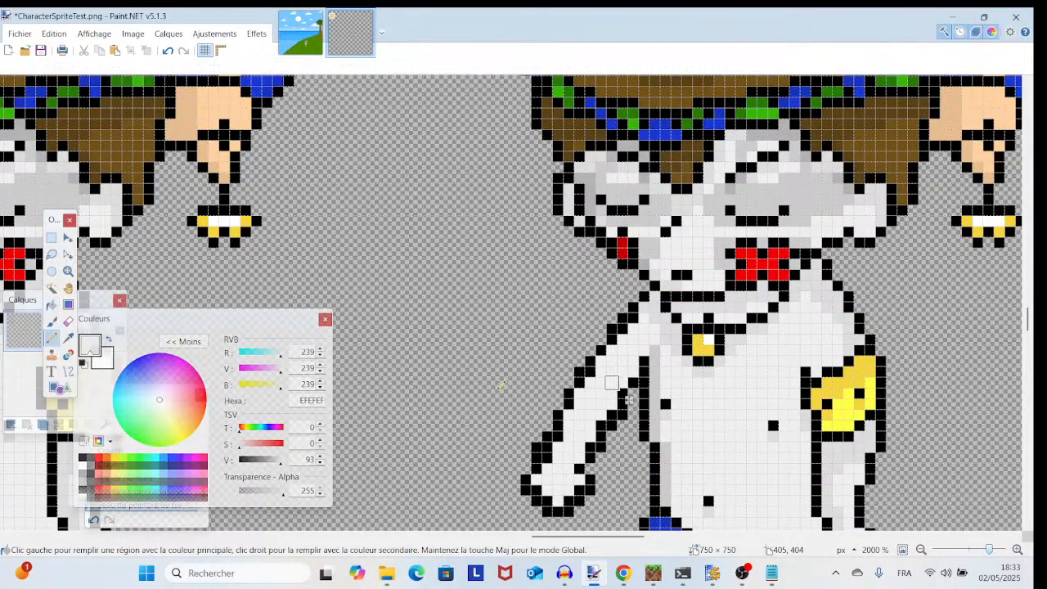
pyautogui.click(549, 450)
pyautogui.click(562, 438)
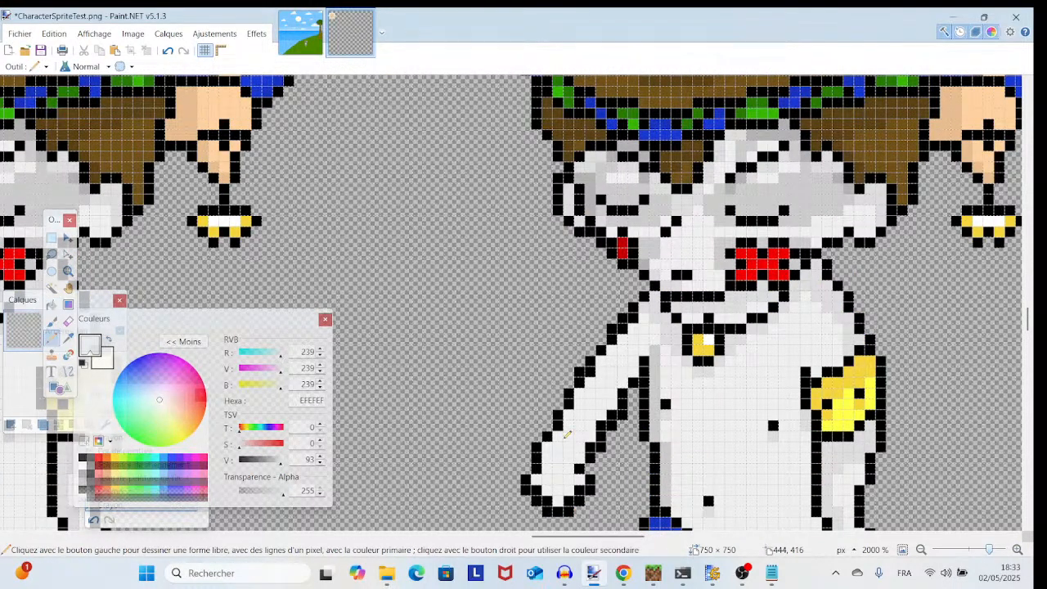
pyautogui.click(541, 491)
pyautogui.click(549, 501)
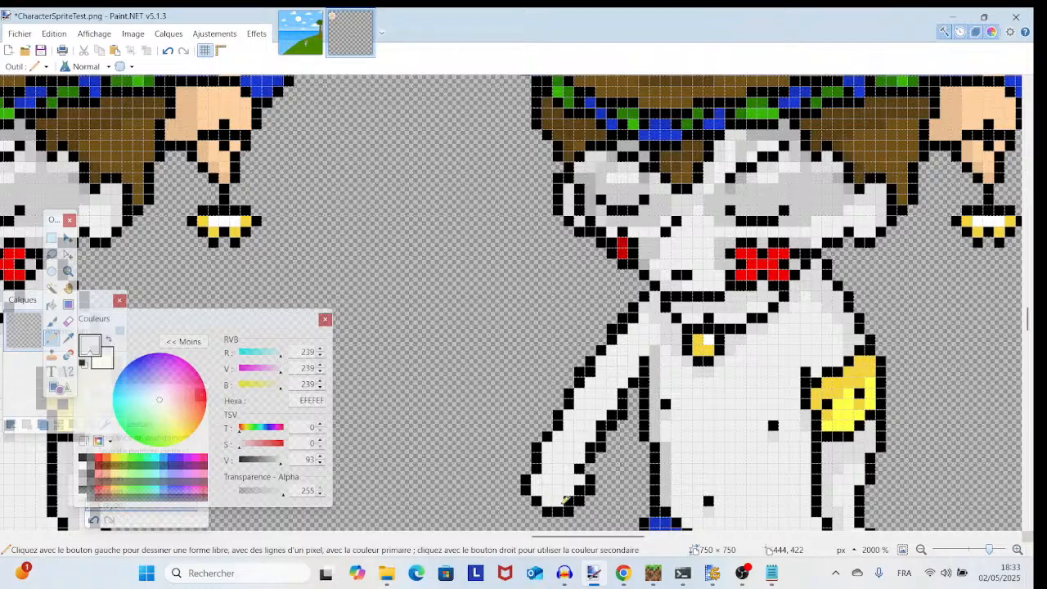
pyautogui.click(579, 492)
pyautogui.click(580, 489)
pyautogui.scroll(-1, 749, 401)
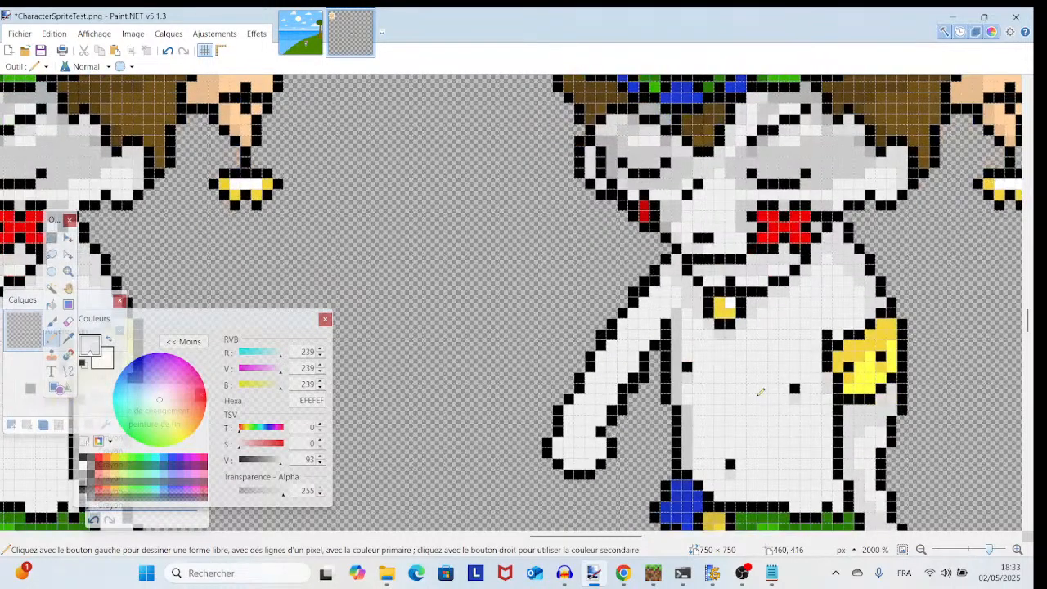
pyautogui.hscroll(-1, 792, 369)
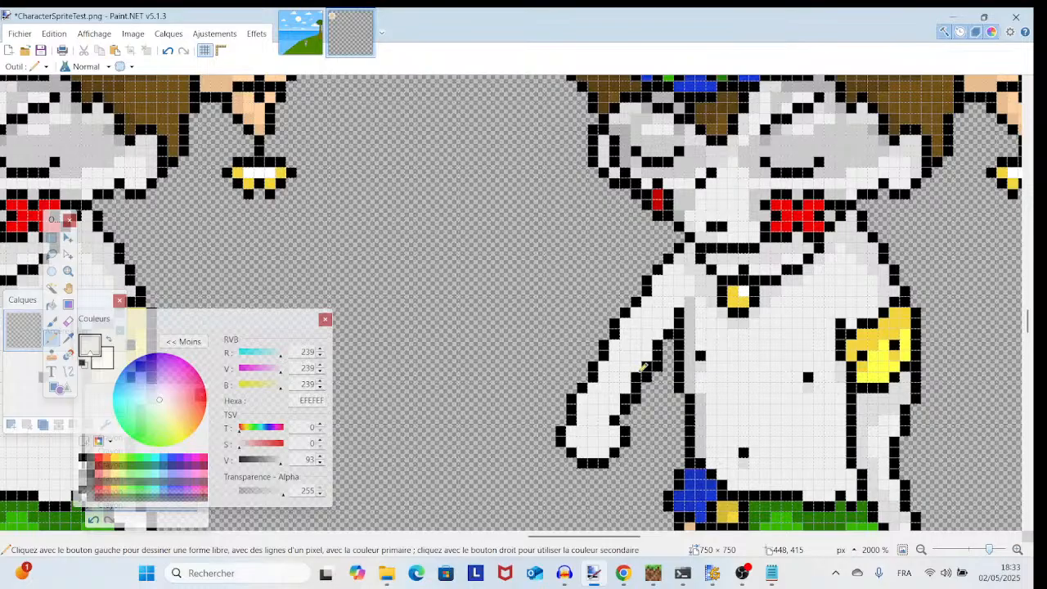
pyautogui.click(68, 320)
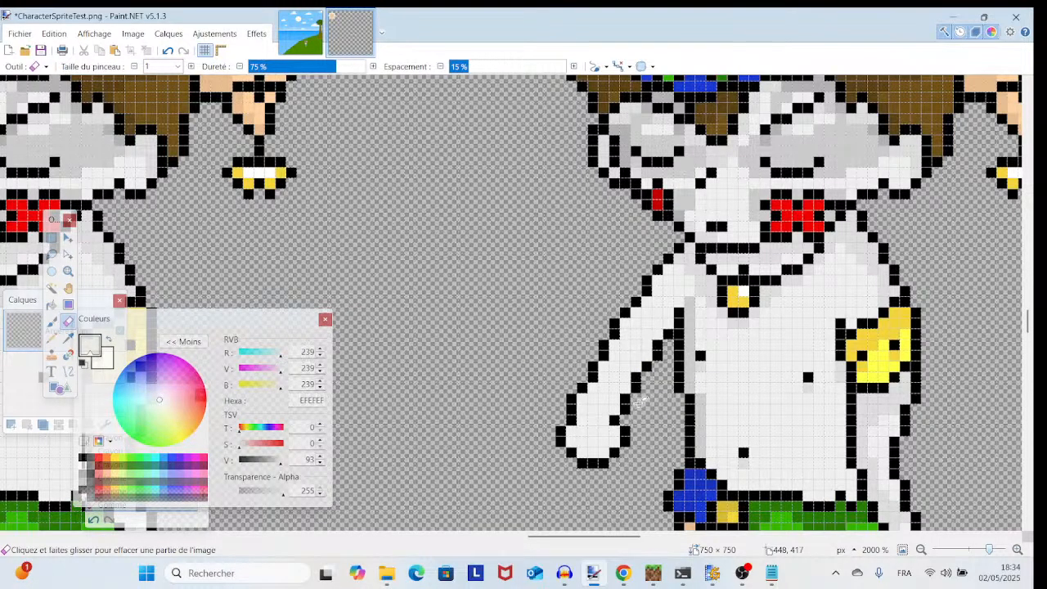
pyautogui.scroll(2, 640, 402)
pyautogui.scroll(-1, 638, 403)
pyautogui.hscroll(-1, 633, 401)
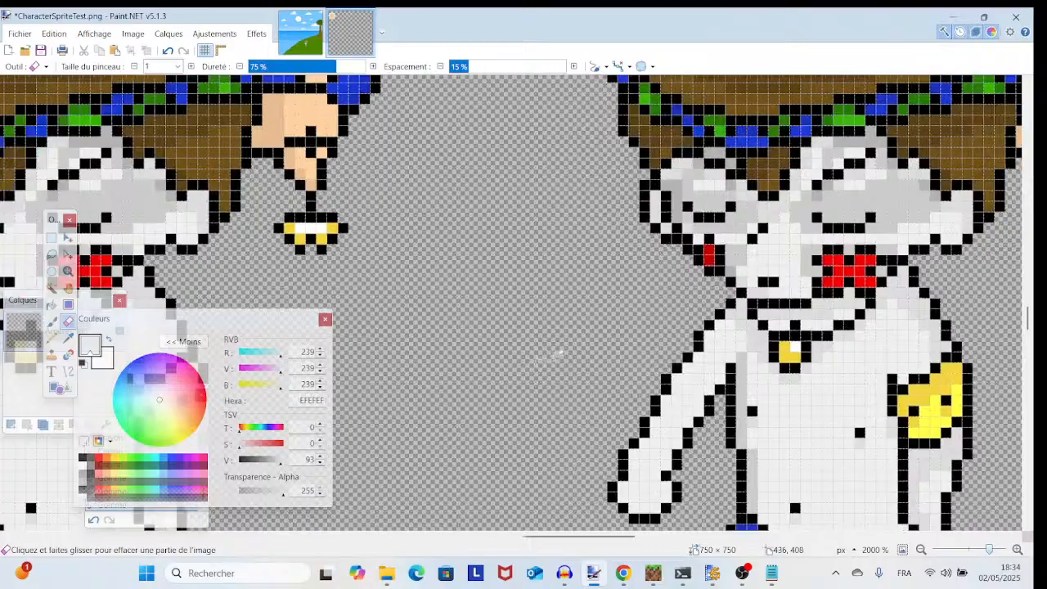
# - Sample the darker grey DDDDDD from the torso and pencil shading along the new arm from shoulder to hand
pyautogui.click(68, 336)
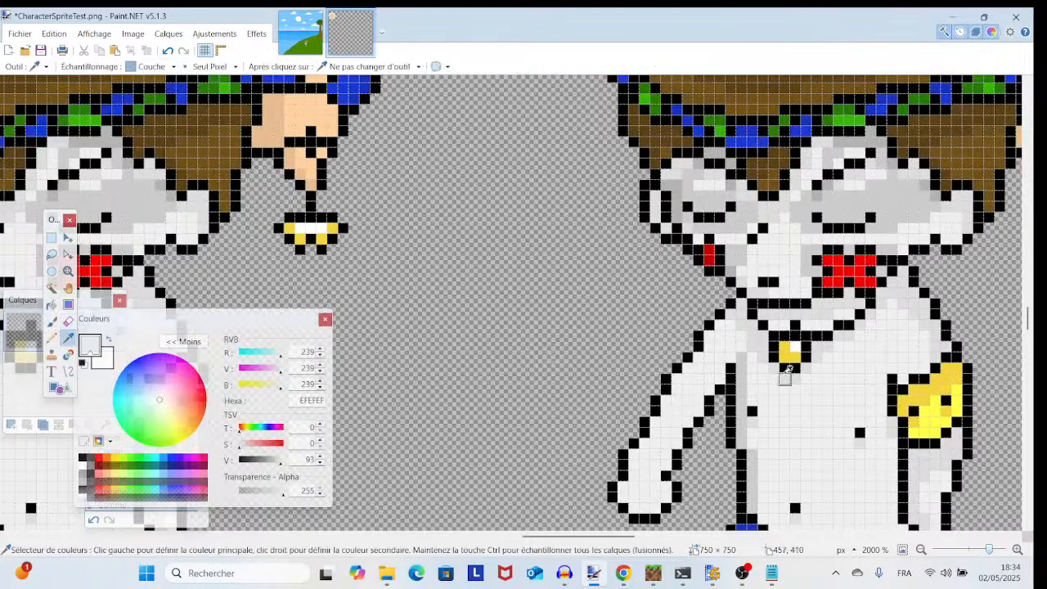
pyautogui.click(753, 336)
pyautogui.click(52, 337)
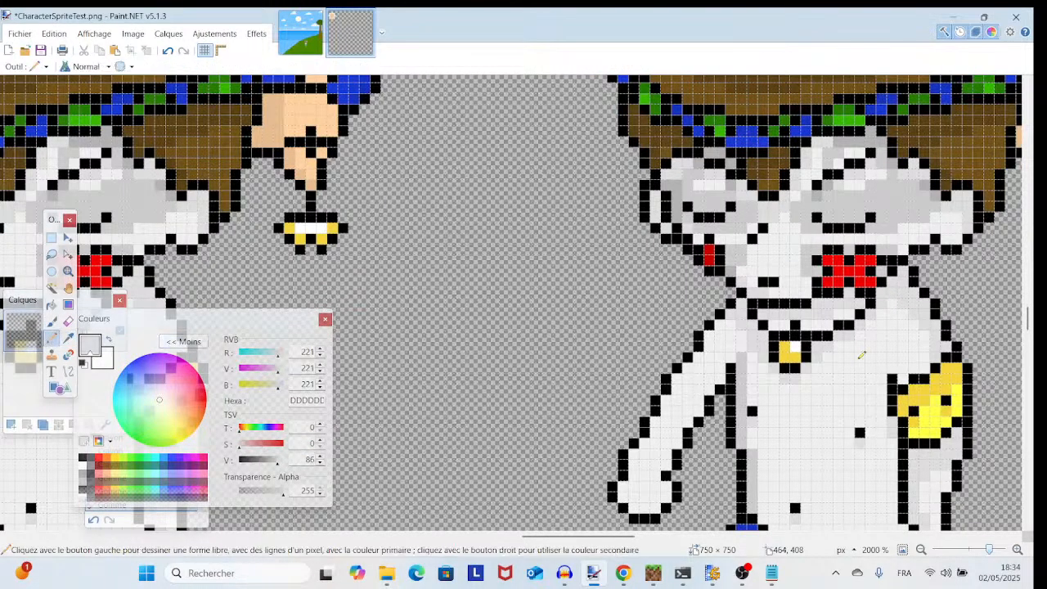
pyautogui.moveTo(733, 328); pyautogui.dragTo(645, 483)
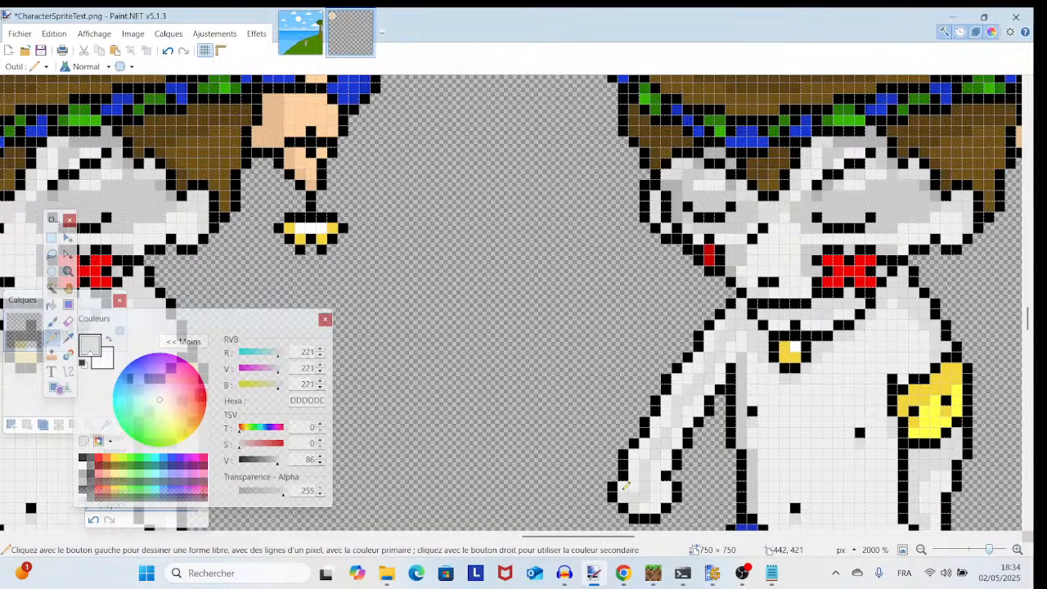
pyautogui.moveTo(636, 483); pyautogui.dragTo(645, 433)
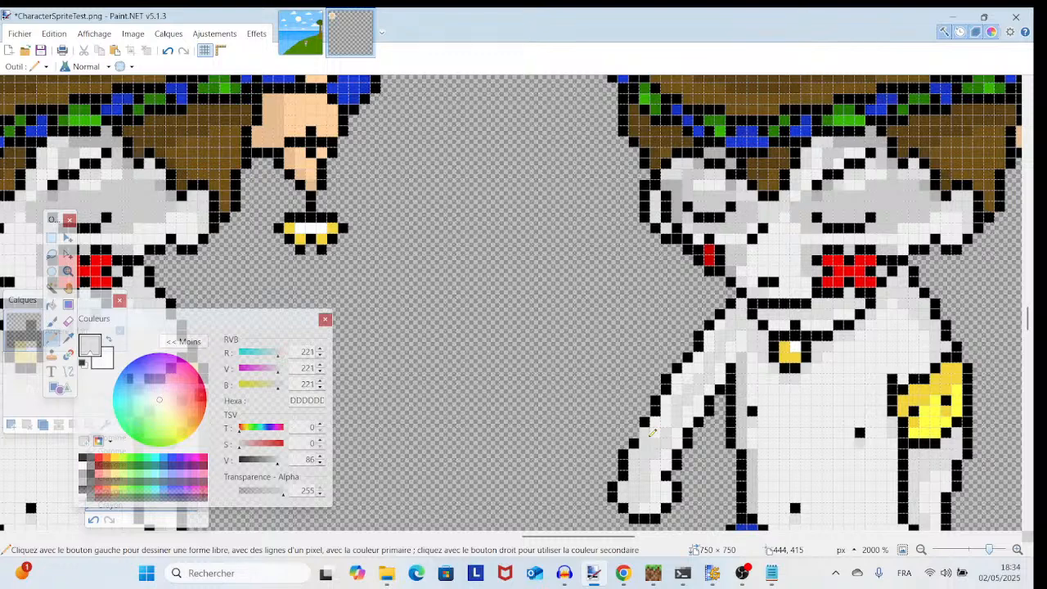
pyautogui.click(167, 51)
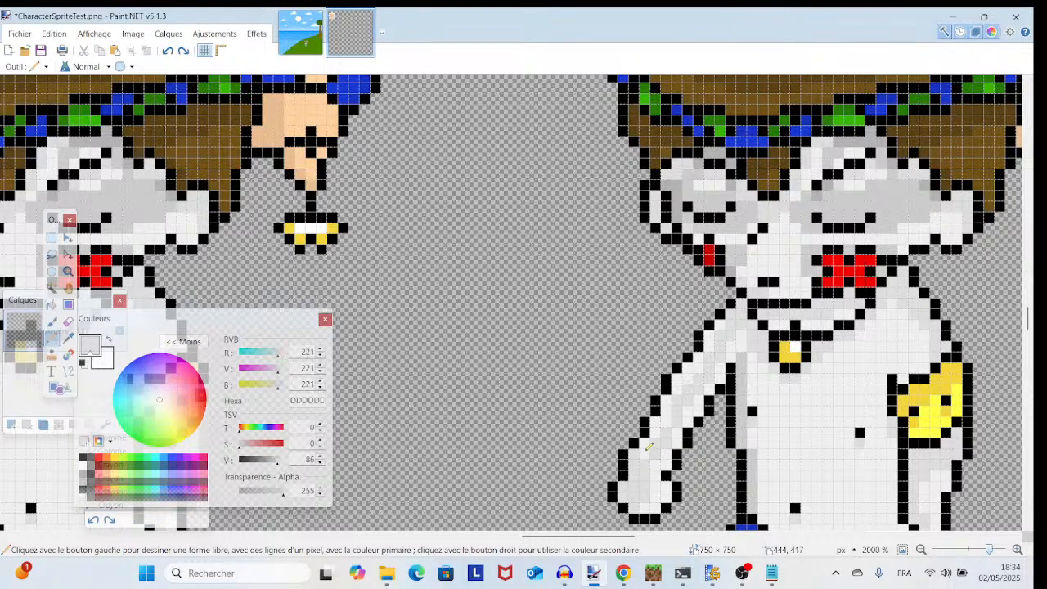
pyautogui.moveTo(646, 445); pyautogui.dragTo(672, 397)
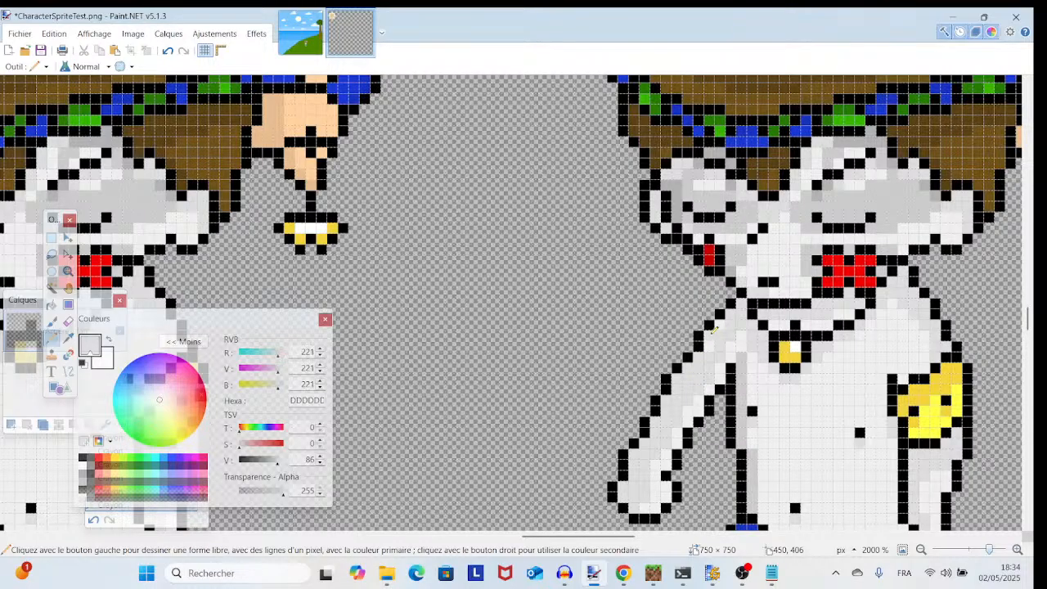
# - Set the Pencil to the torso's light grey EFEFEF and save CharacterSpriteTest.png
pyautogui.click(68, 337)
pyautogui.click(796, 442)
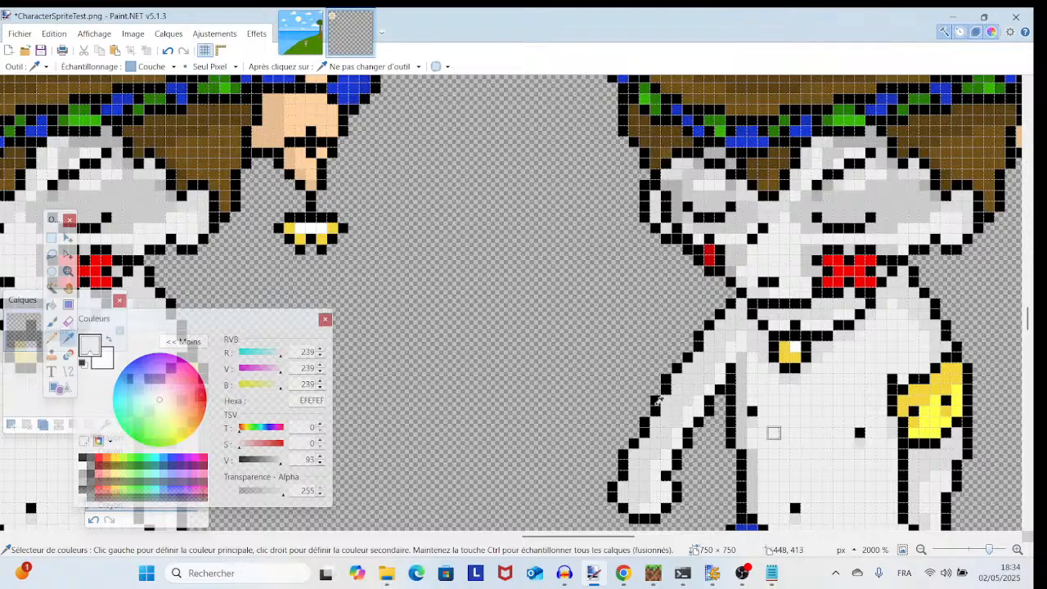
pyautogui.click(51, 337)
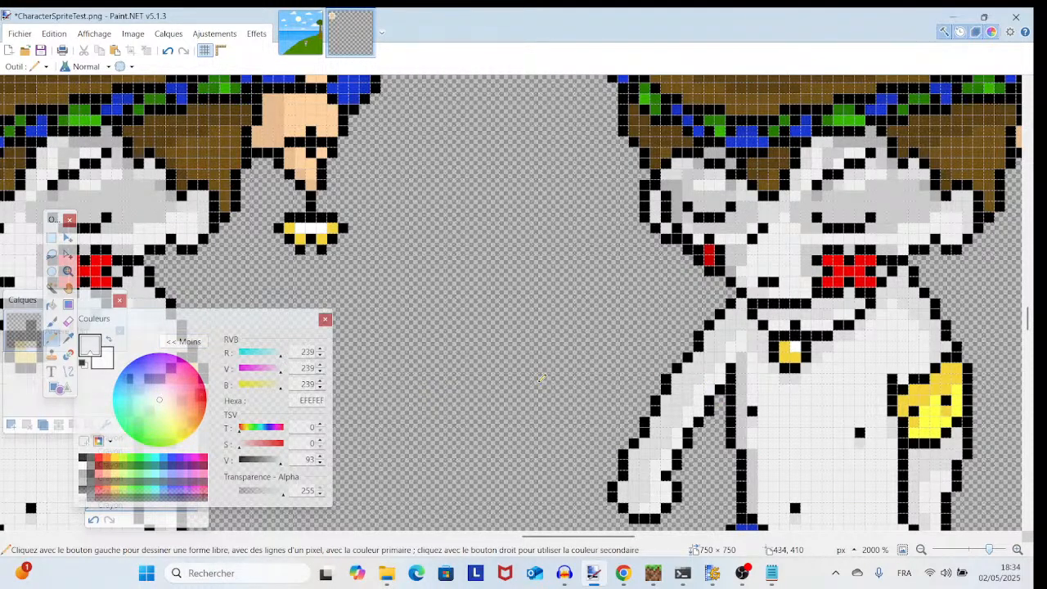
pyautogui.moveTo(870, 500); pyautogui.dragTo(723, 486)
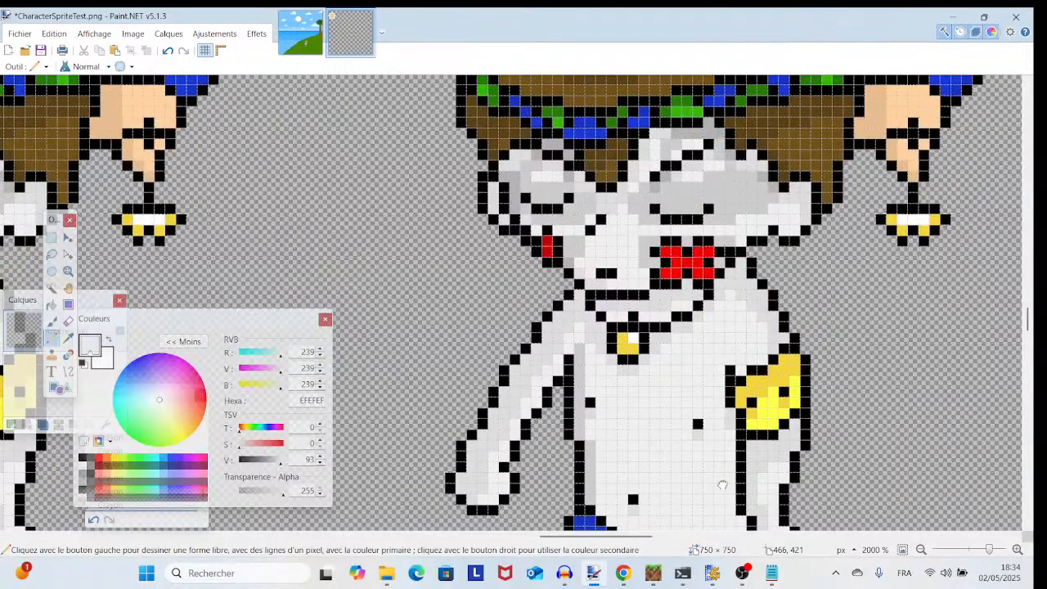
pyautogui.click(25, 34)
pyautogui.click(46, 121)
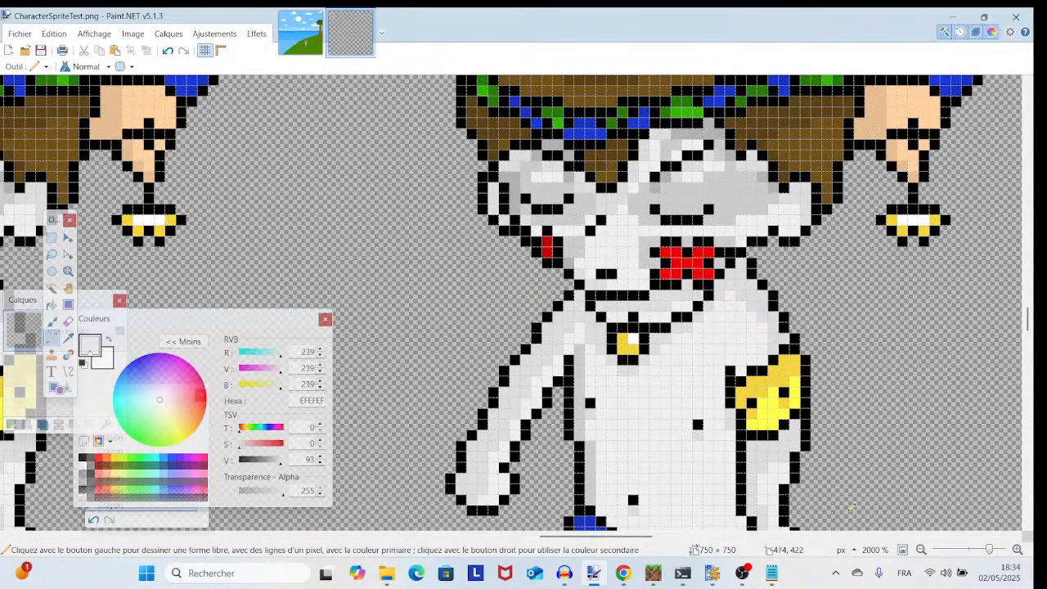
# - Paste another copy of the original character, place it to the right of the second one at about 511, 356, and deselect it
pyautogui.moveTo(988, 551); pyautogui.dragTo(983, 557)
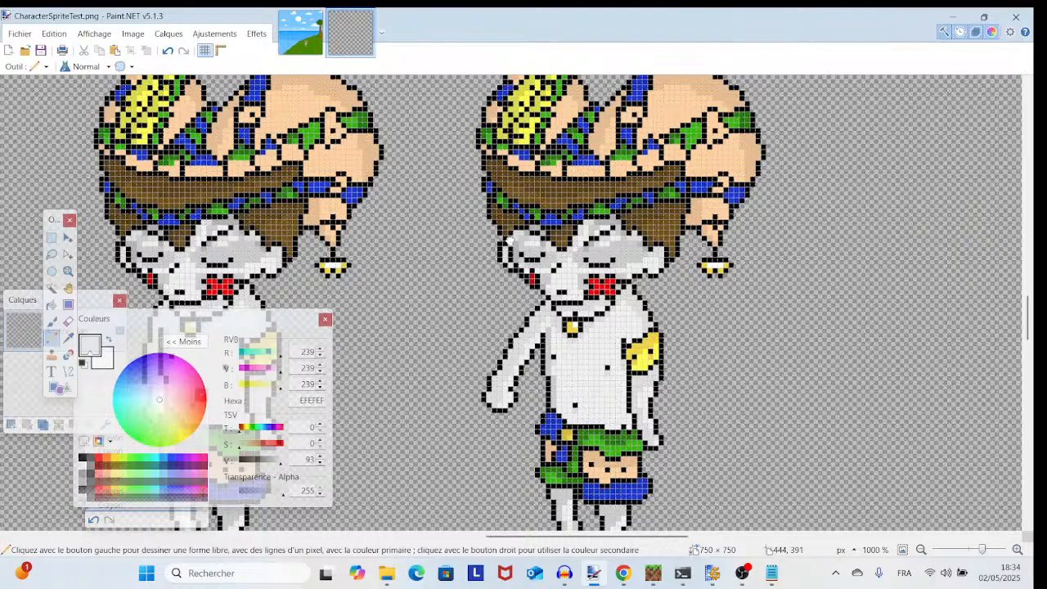
pyautogui.hscroll(-5, 507, 240)
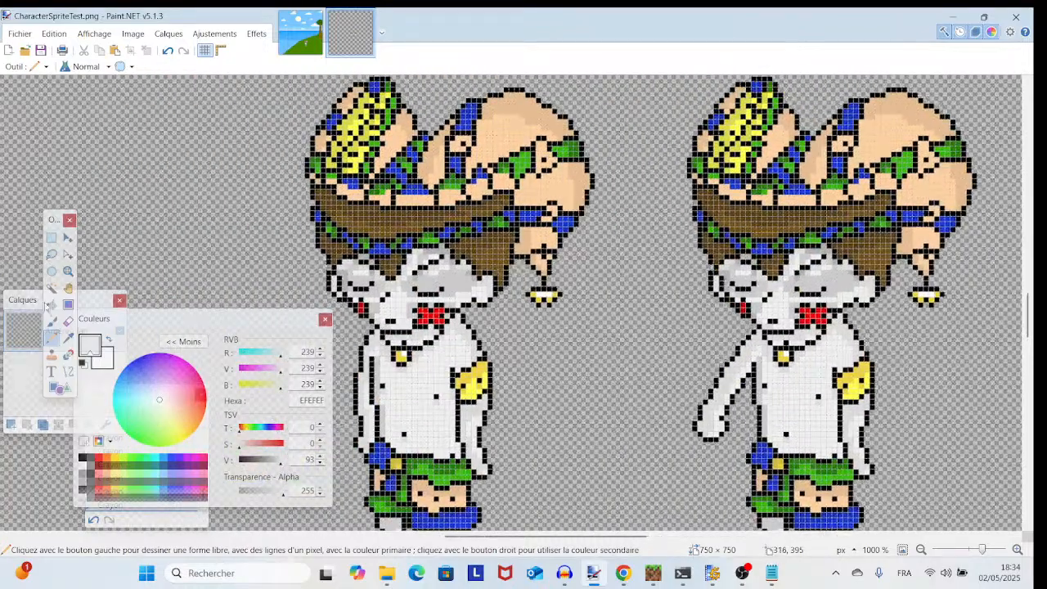
pyautogui.click(974, 551)
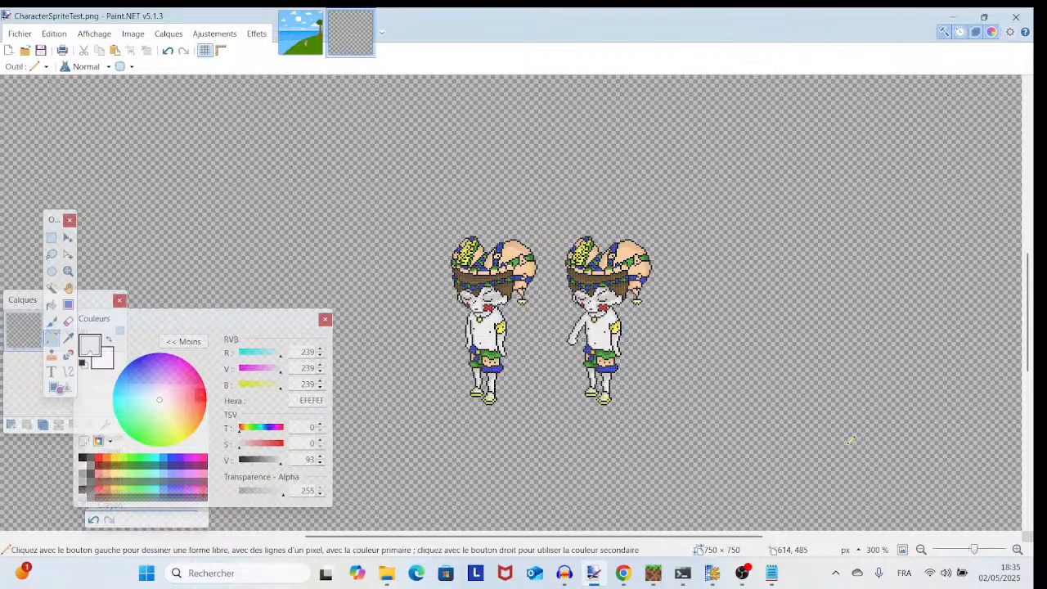
pyautogui.press('m')
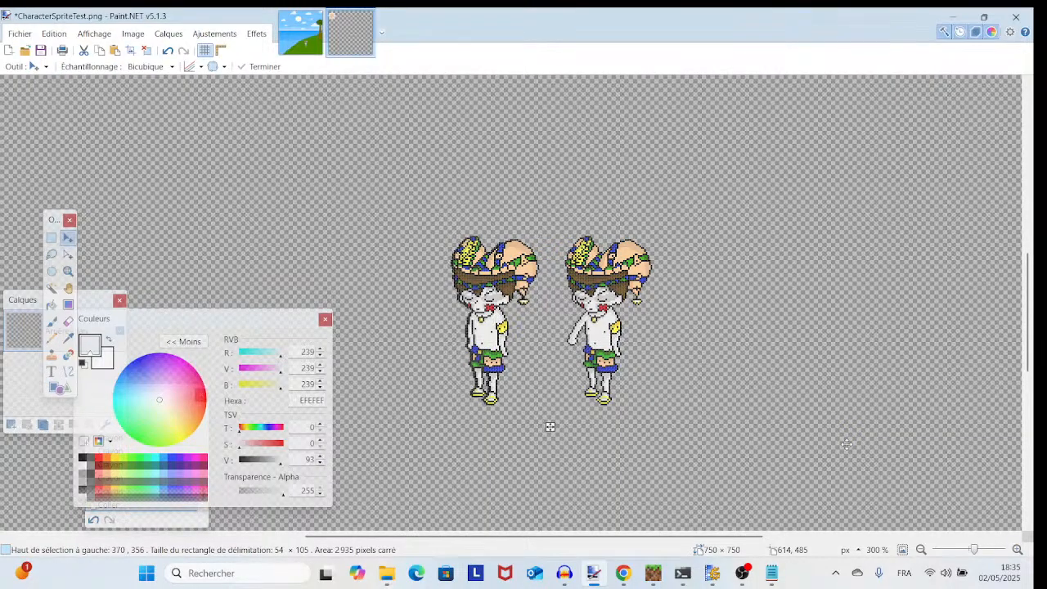
pyautogui.moveTo(550, 426); pyautogui.dragTo(778, 427)
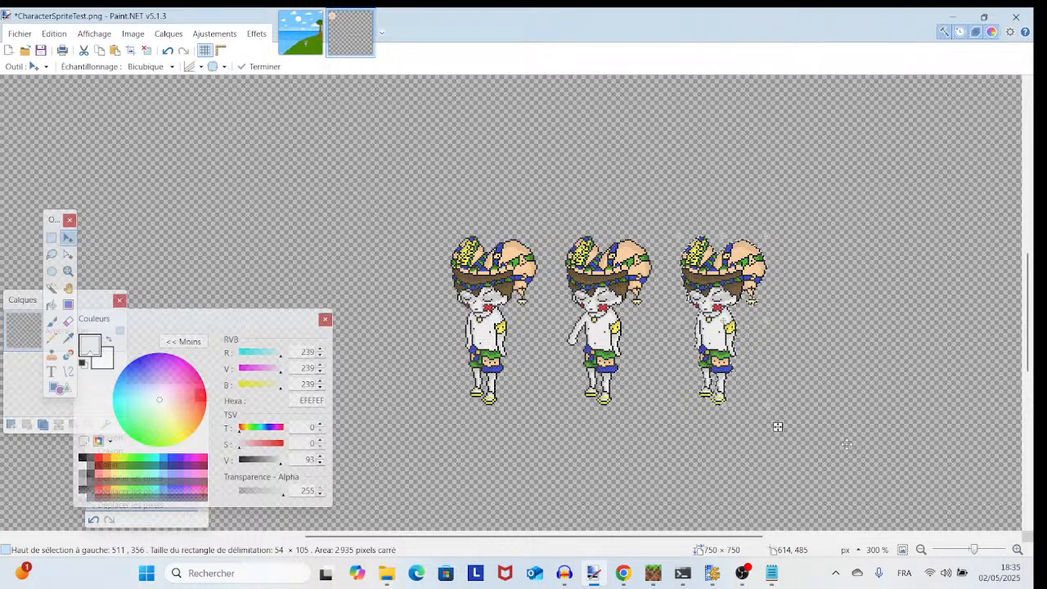
pyautogui.hotkey('ctrl', 'd')
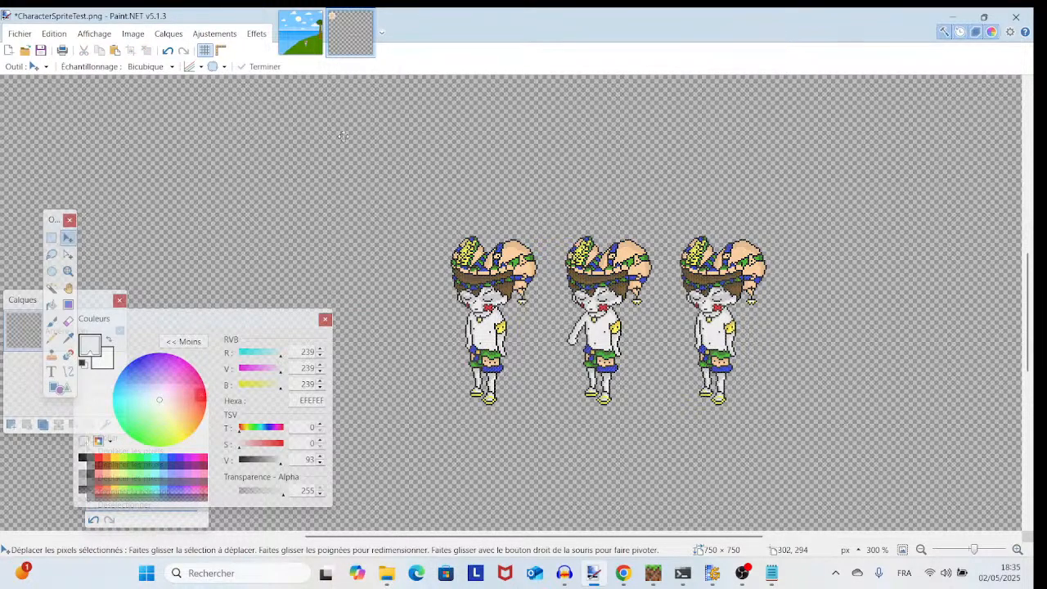
# - Switch to the NoBackgroundsPleaseThankyou! 11 (200f).png image and examine the character on the hill
pyautogui.click(301, 33)
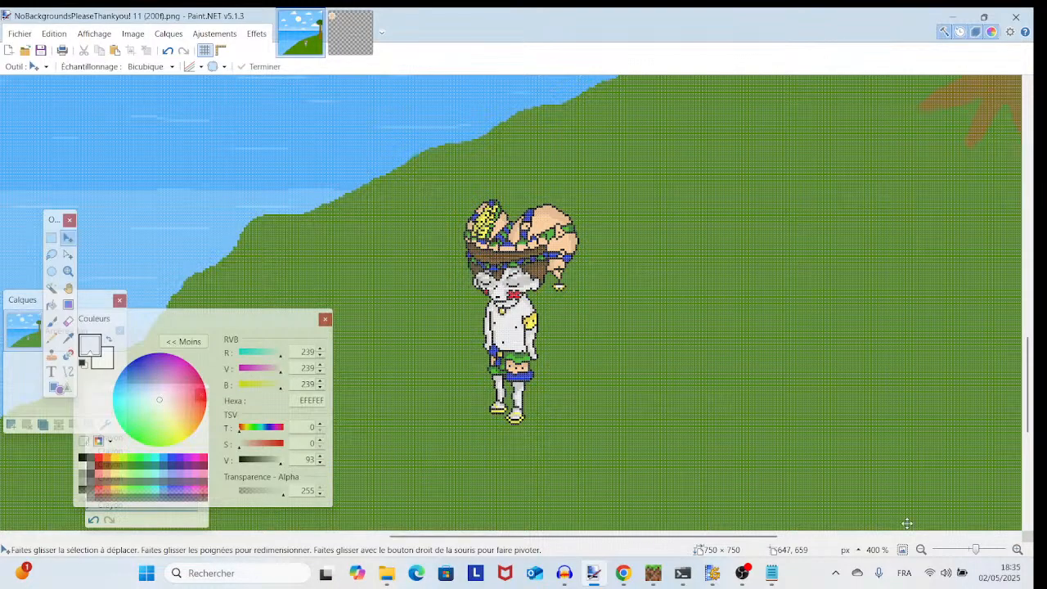
pyautogui.moveTo(976, 549); pyautogui.dragTo(982, 549)
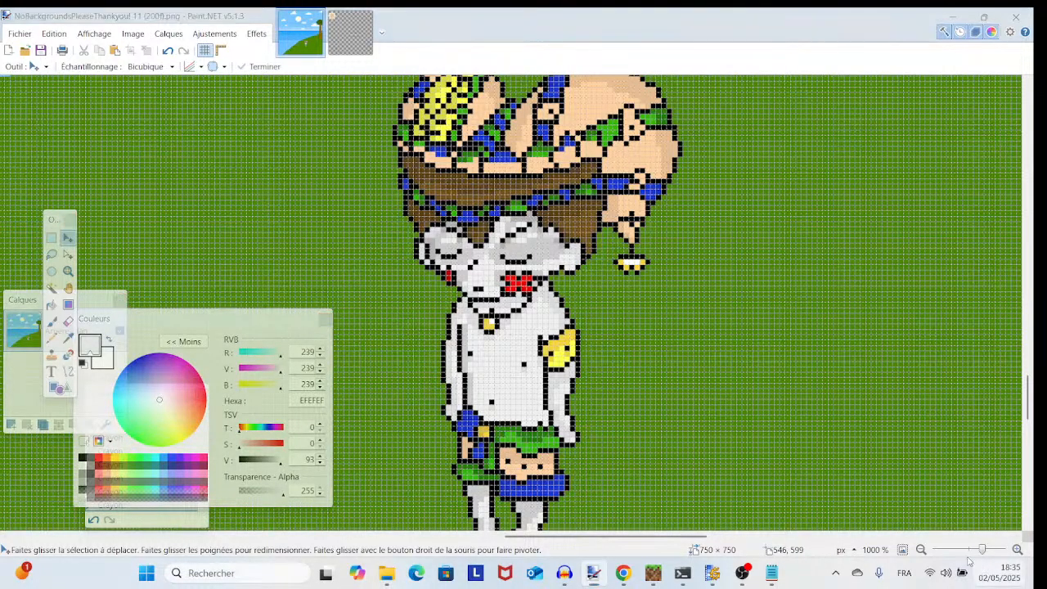
pyautogui.moveTo(971, 552); pyautogui.dragTo(972, 552)
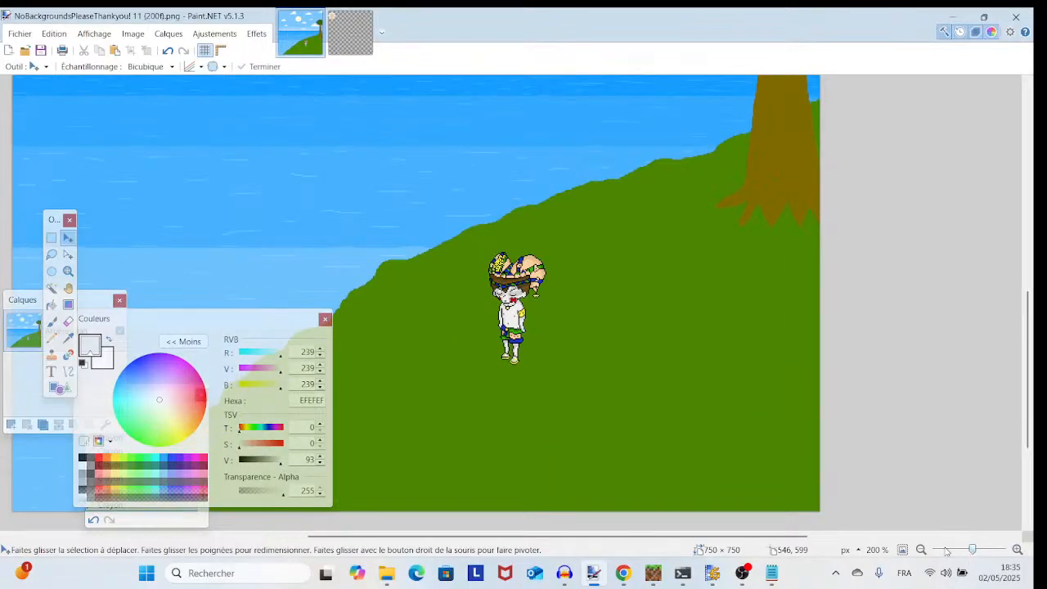
# - Open BackgroundTest2.png as another image and return to CharacterSpriteTest.png
pyautogui.moveTo(396, 563)
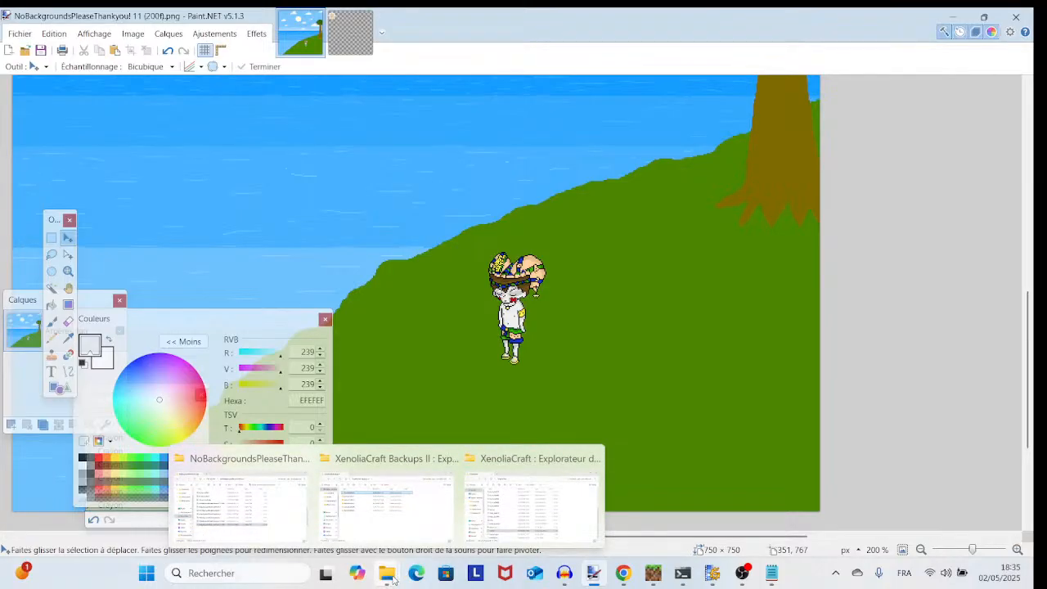
pyautogui.hotkey('alt', 'Tab')
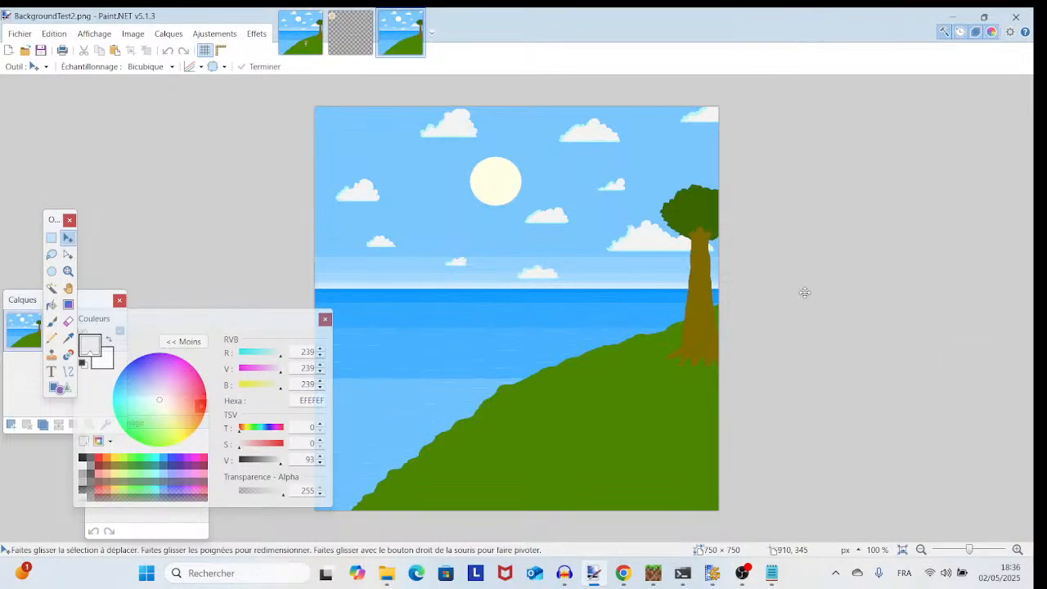
pyautogui.hotkey('ctrl', 'Tab')
pyautogui.hotkey('ctrl', 'Tab')
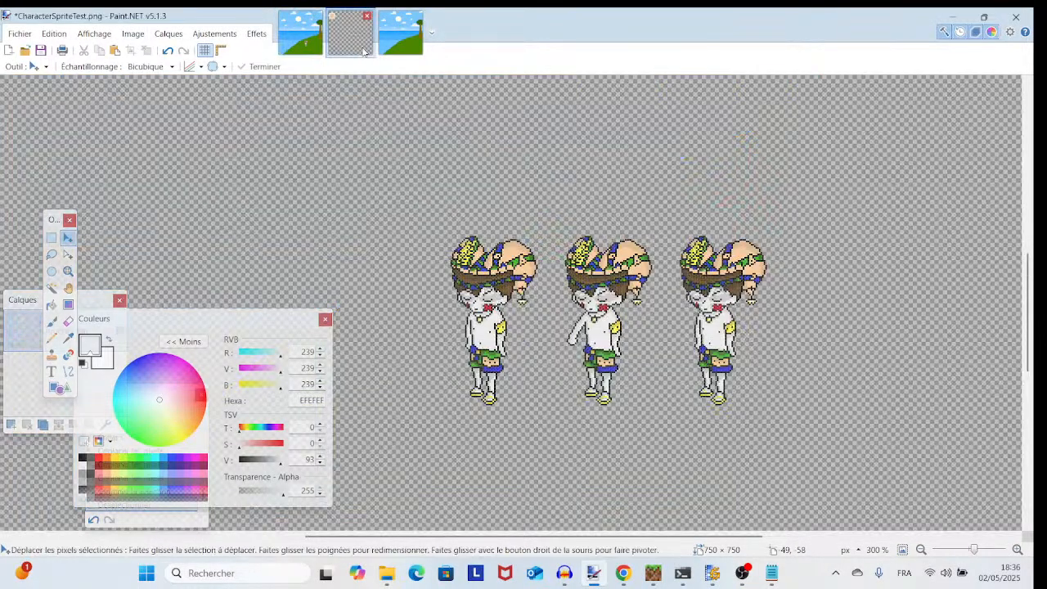
# - Start a Magic Wand selection on the yellow corn and nearby outlines of the middle sprite's hat at 26% tolerance
pyautogui.moveTo(489, 234); pyautogui.dragTo(483, 234)
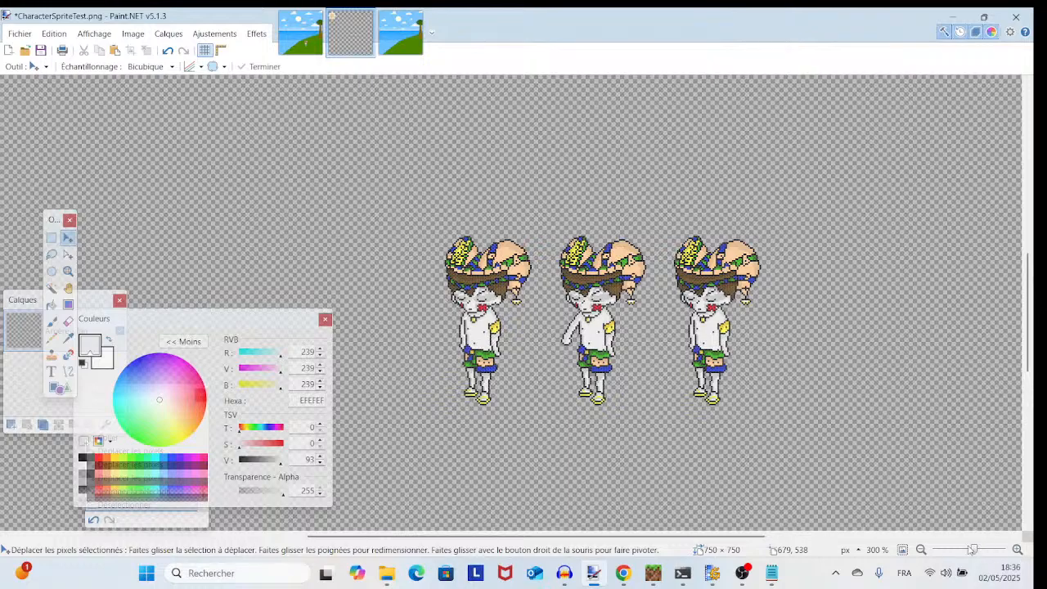
pyautogui.moveTo(972, 549); pyautogui.dragTo(980, 549)
pyautogui.moveTo(837, 414); pyautogui.dragTo(635, 365)
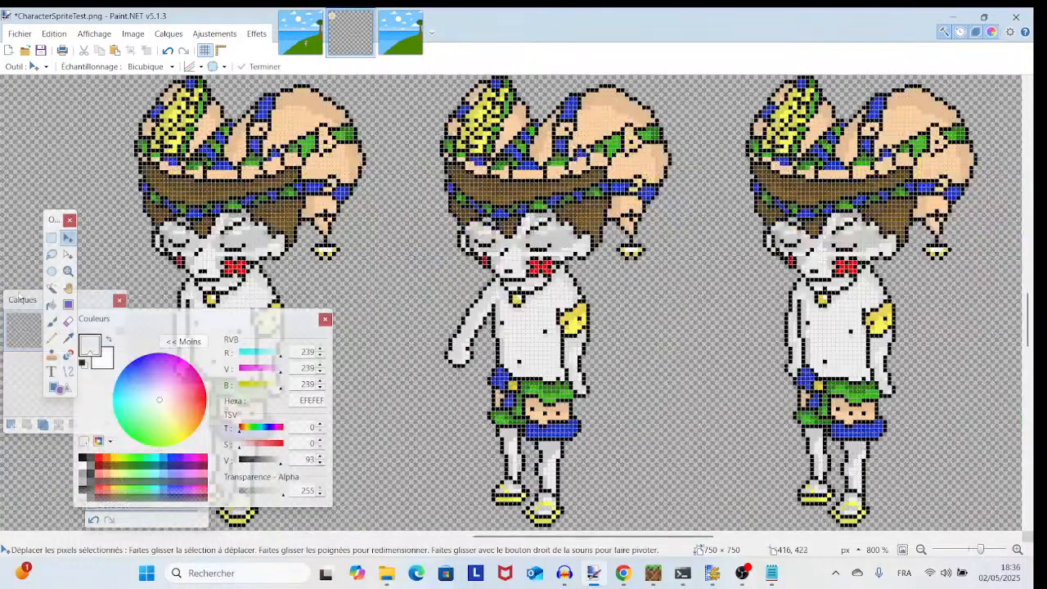
pyautogui.click(51, 288)
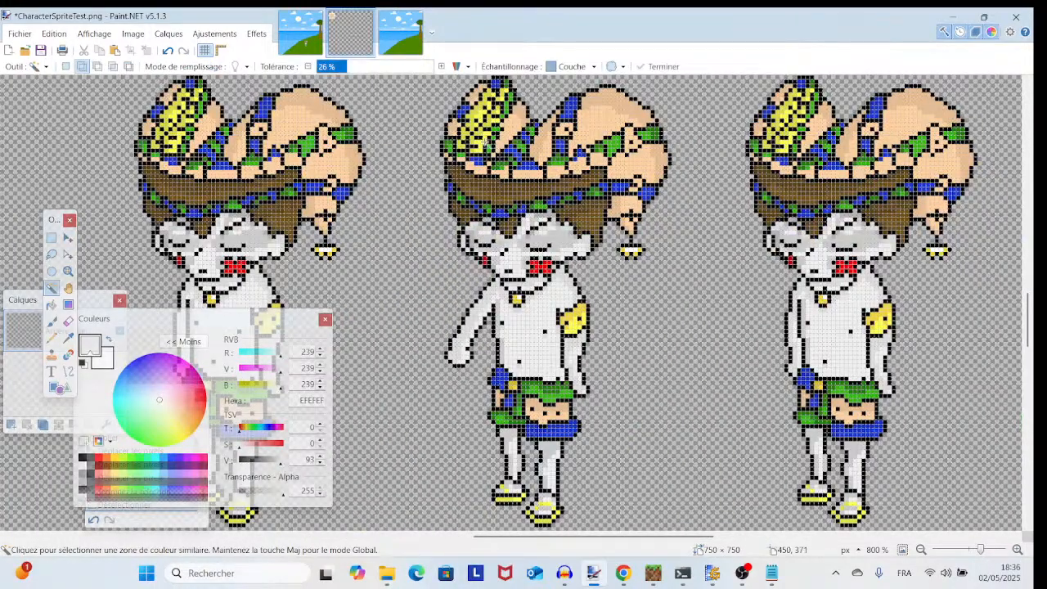
pyautogui.click(473, 145)
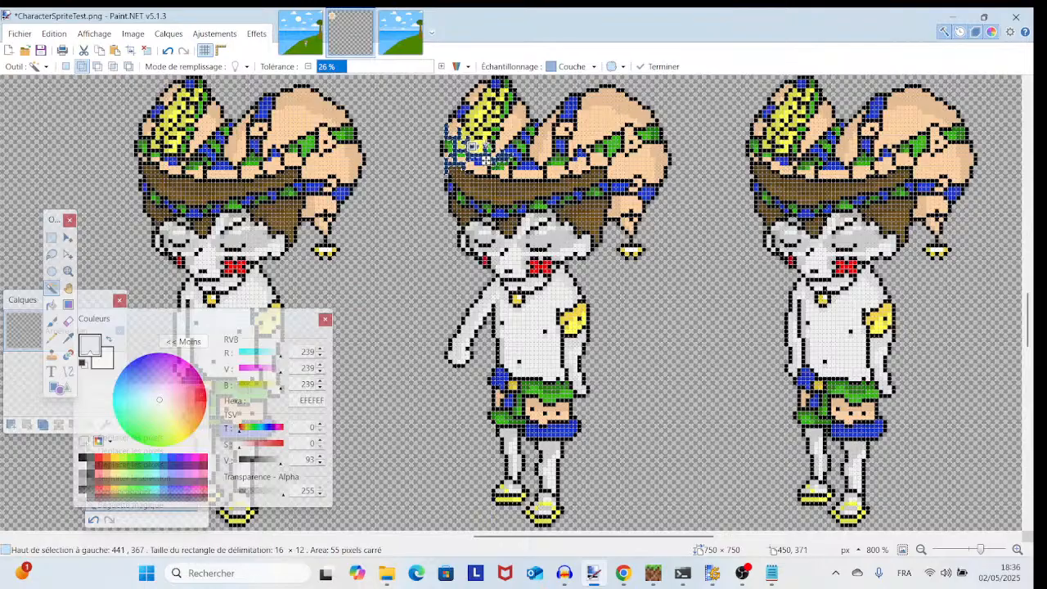
pyautogui.keyDown('ctrl'); pyautogui.click(472, 125); pyautogui.keyUp('ctrl')
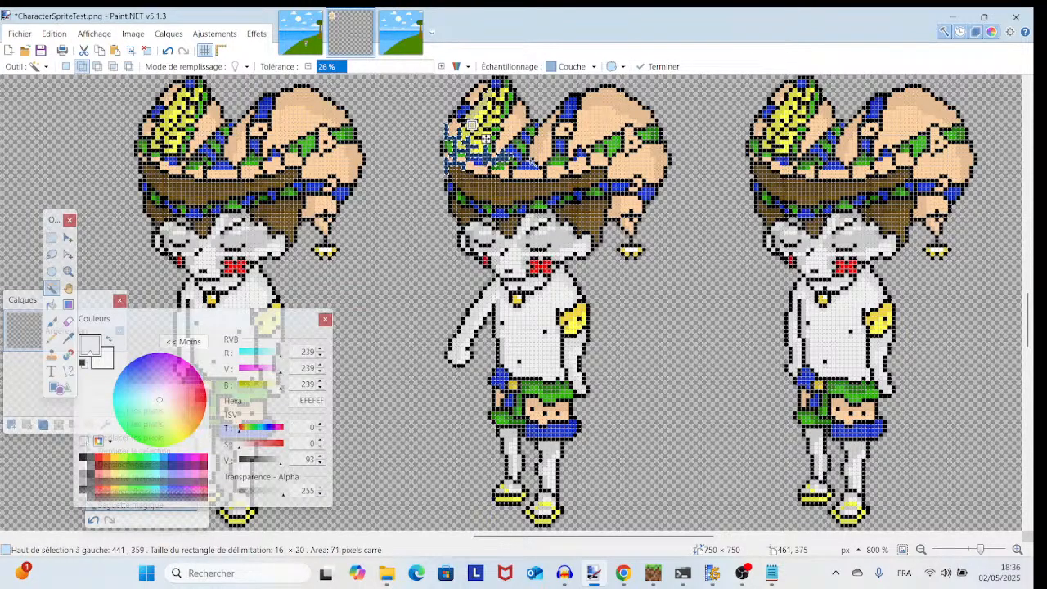
# - Extend the wand selection to the middle sprite's yellow arm patch and peach shorts patch, raising the tolerance to 78%
pyautogui.moveTo(347, 66); pyautogui.dragTo(405, 69)
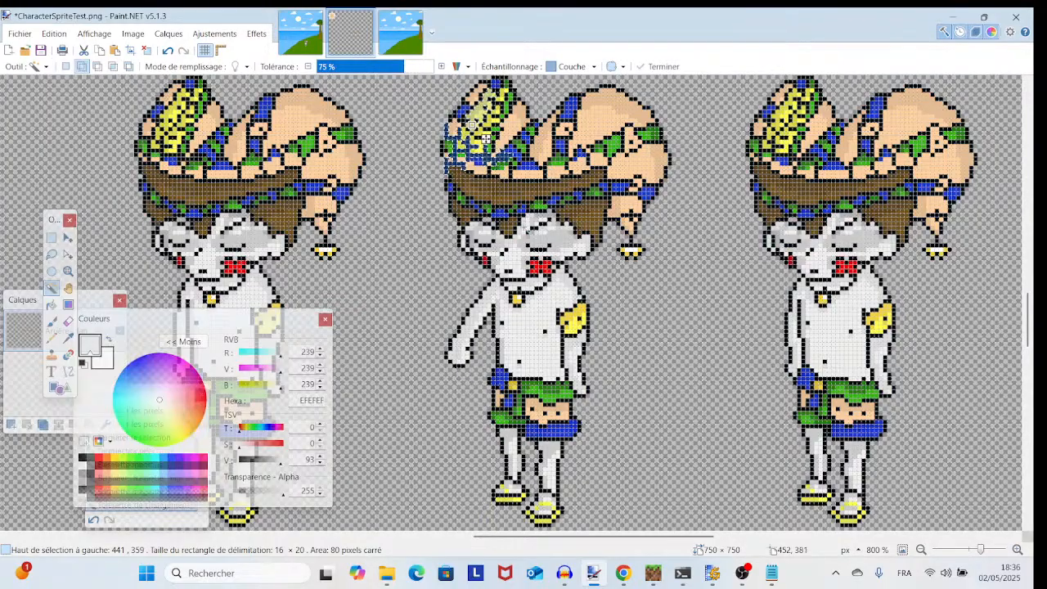
pyautogui.click(398, 69)
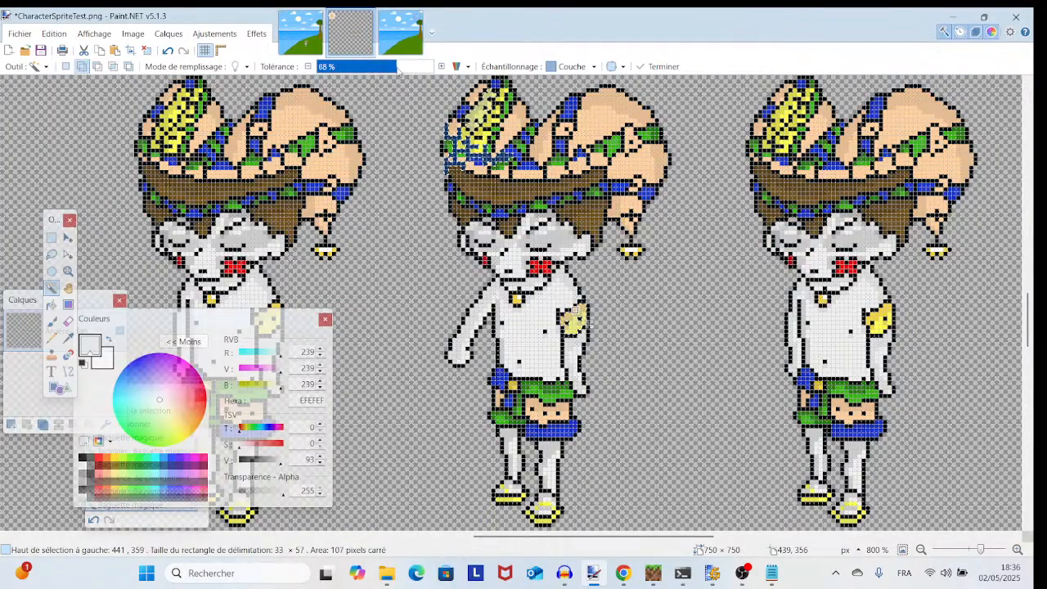
pyautogui.moveTo(406, 71); pyautogui.dragTo(404, 71)
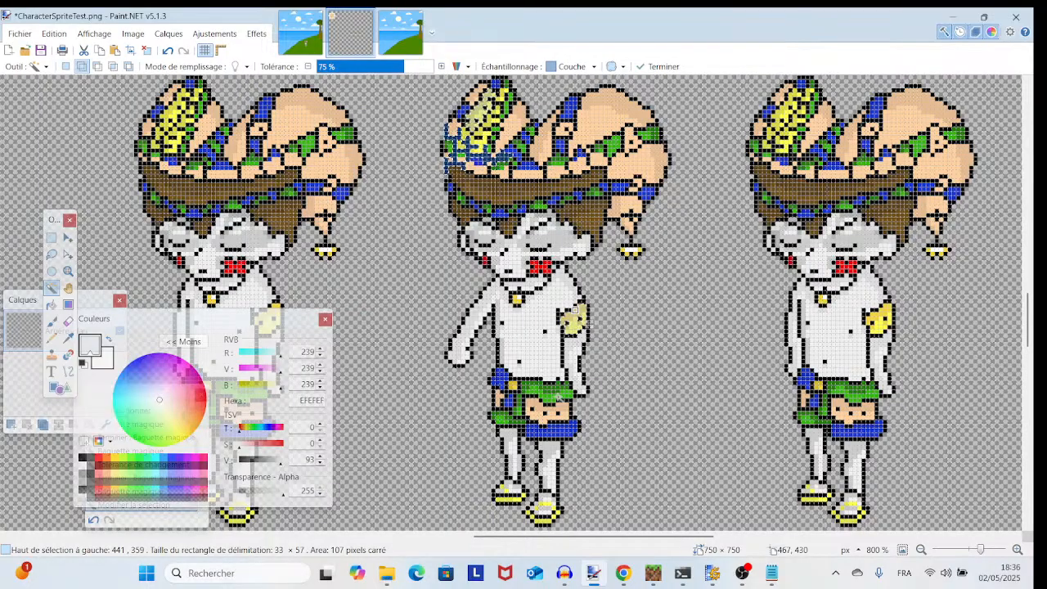
pyautogui.moveTo(404, 69); pyautogui.dragTo(409, 70)
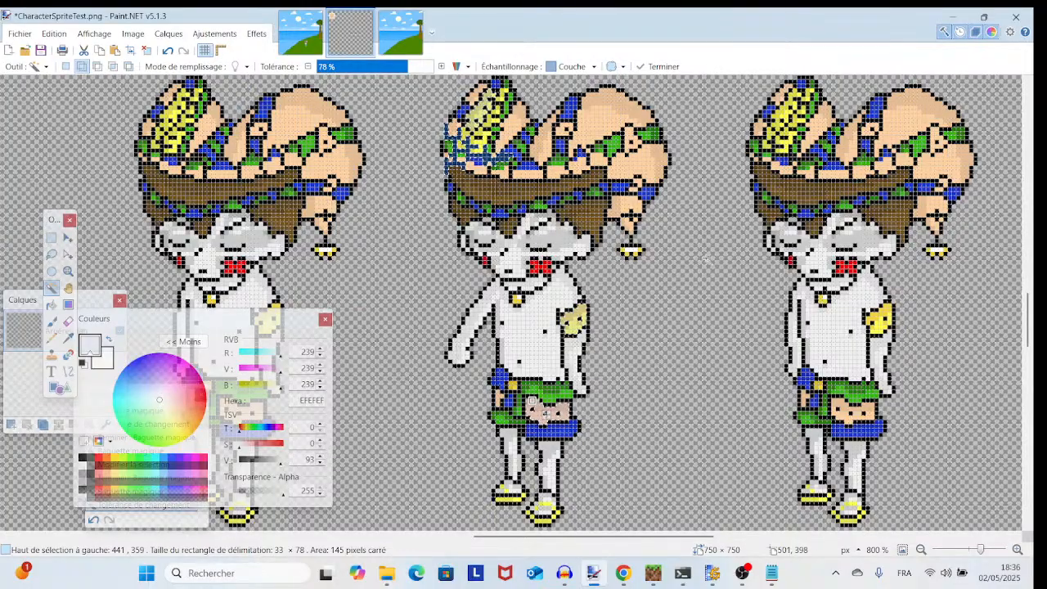
# - Add the middle sprite's grey face to the wand selection and reduce the tolerance to 68%
pyautogui.click(987, 550)
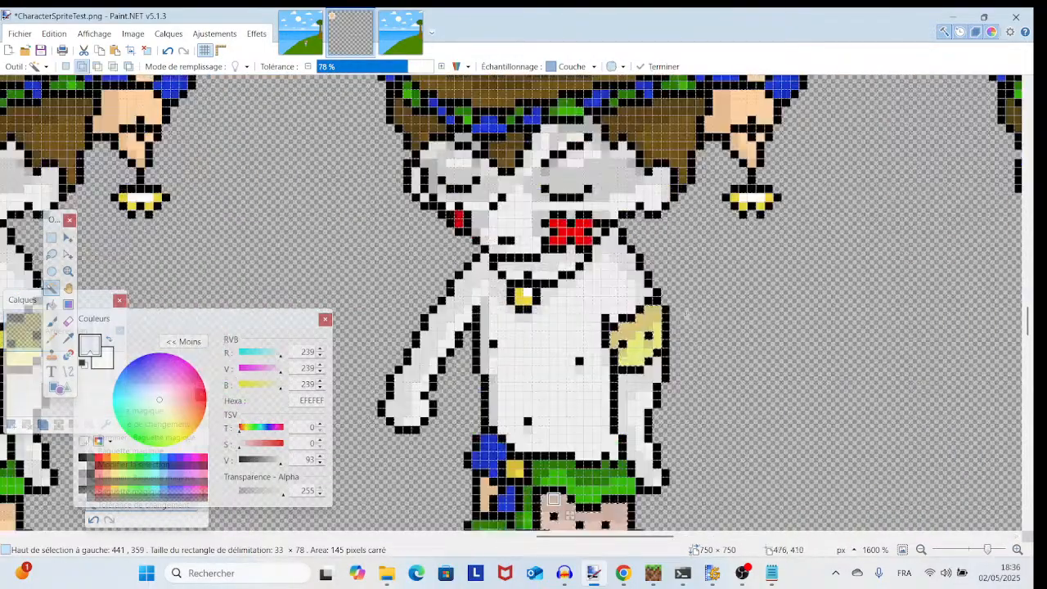
pyautogui.scroll(2, 524, 303)
pyautogui.click(434, 228)
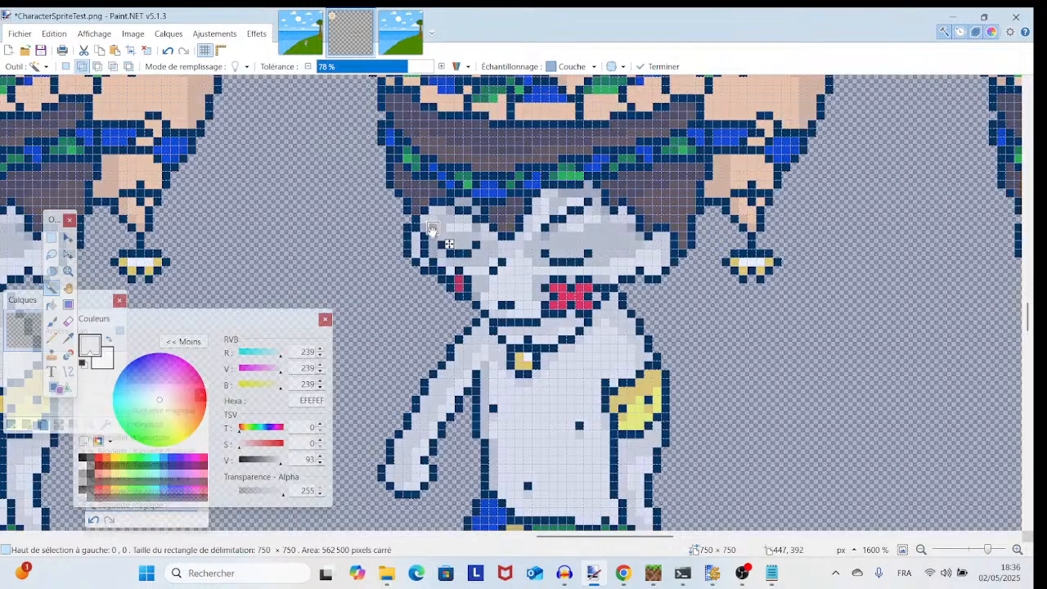
pyautogui.click(393, 67)
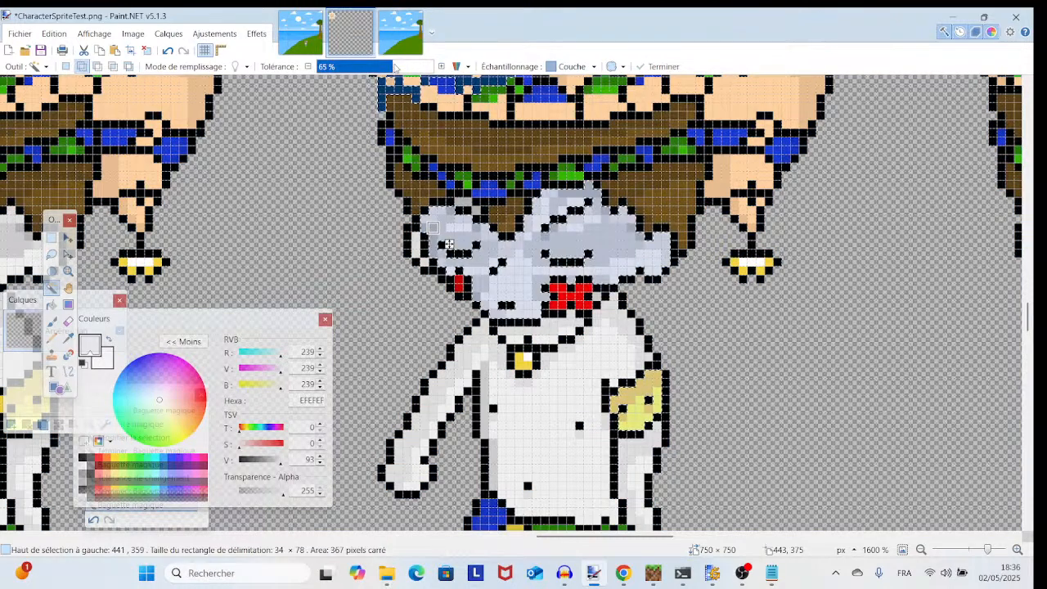
# - Add the brown brim, outlines and peach areas of the middle sprite's hat to the selection, adjusting the tolerance to 72%
pyautogui.scroll(6, 397, 309)
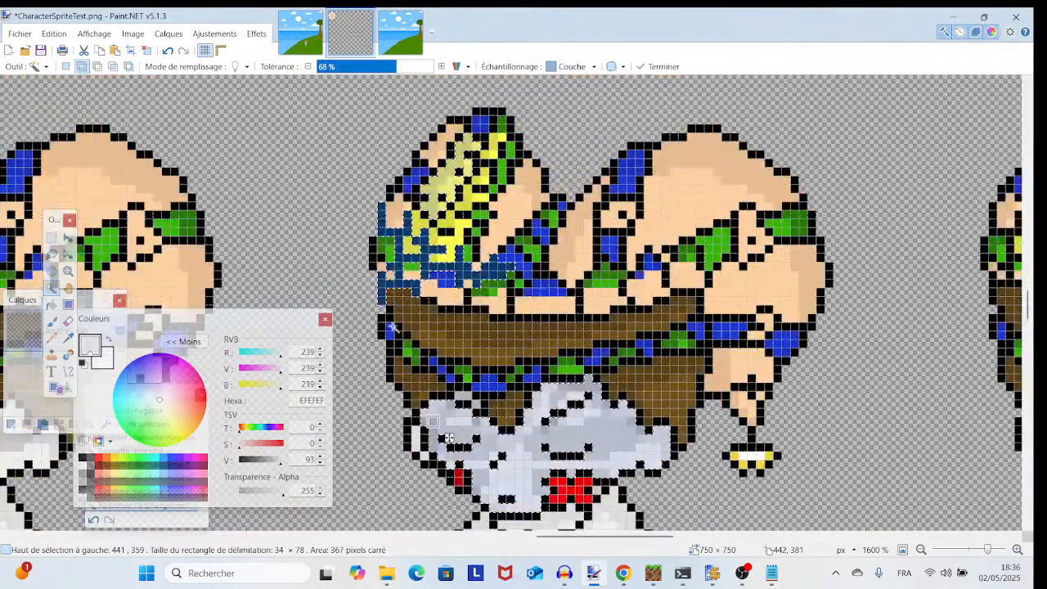
pyautogui.scroll(-2, 521, 300)
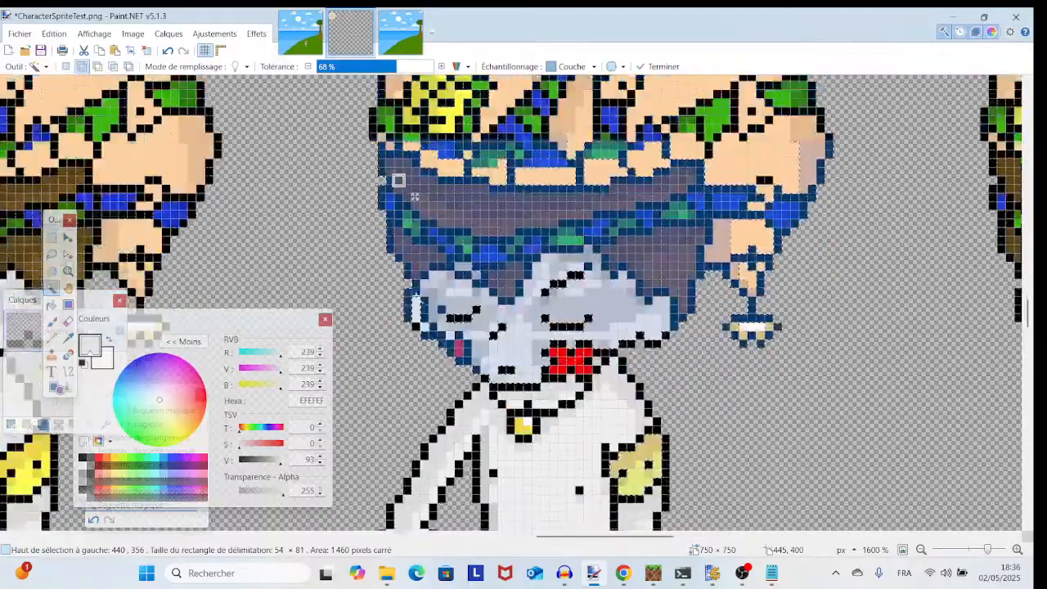
pyautogui.scroll(1, 522, 300)
pyautogui.scroll(1, 417, 260)
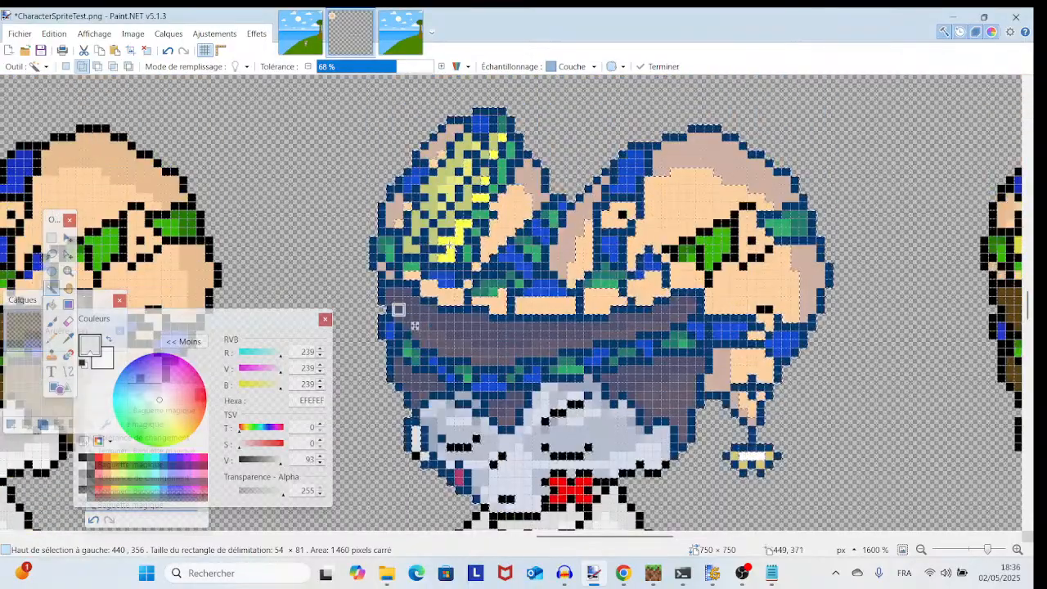
pyautogui.moveTo(396, 67)
pyautogui.mouseDown()
pyautogui.moveTo(421, 67)
pyautogui.moveTo(411, 67)
pyautogui.mouseUp()
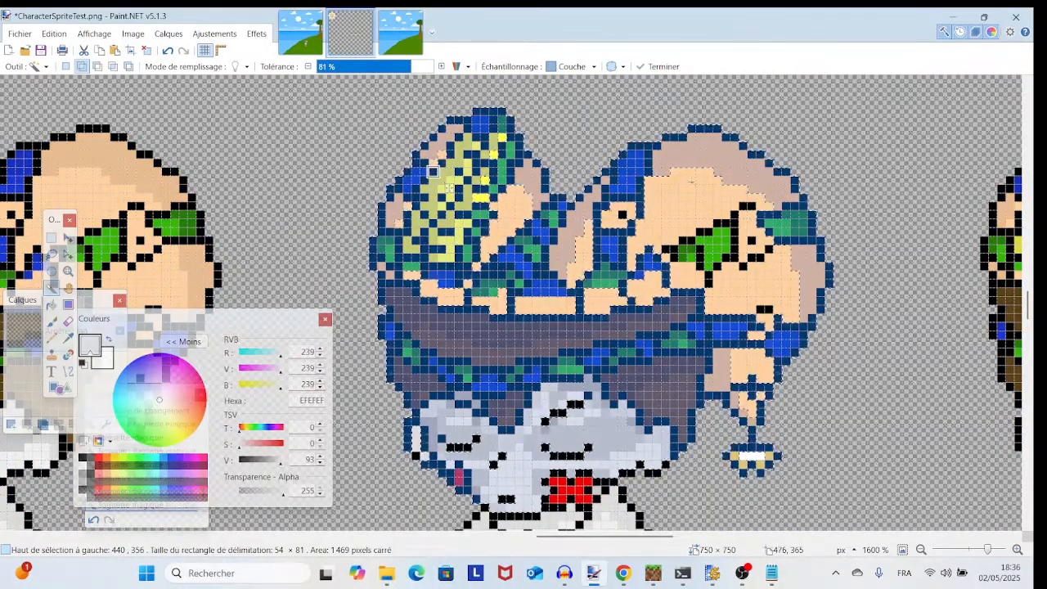
pyautogui.click(725, 179)
pyautogui.moveTo(396, 68); pyautogui.dragTo(401, 69)
# - Add the middle sprite's shorts, torso, arms and legs to the wand selection at 76% tolerance
pyautogui.scroll(-5, 725, 179)
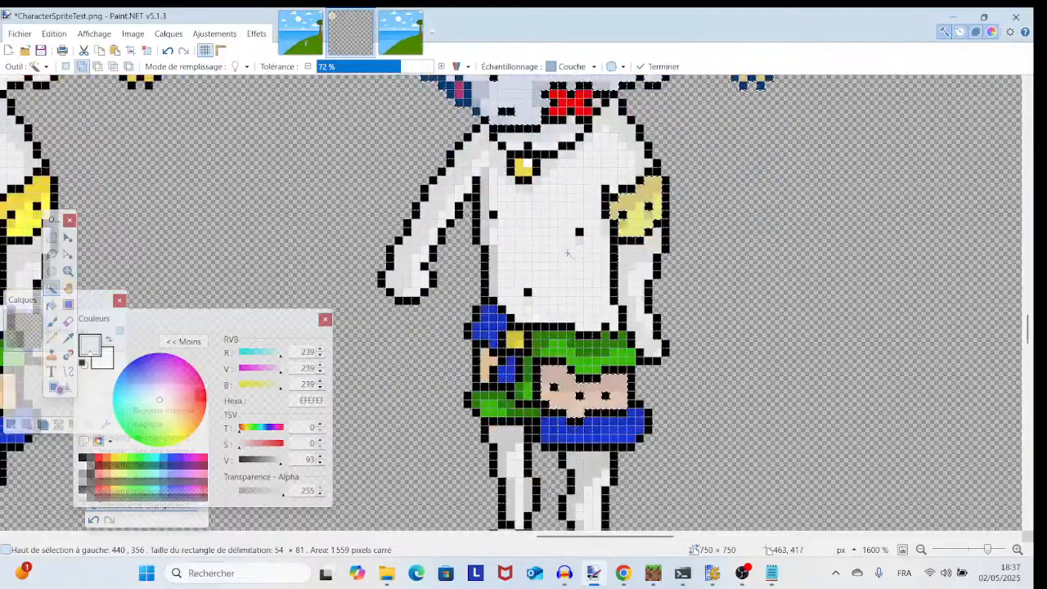
pyautogui.click(487, 316)
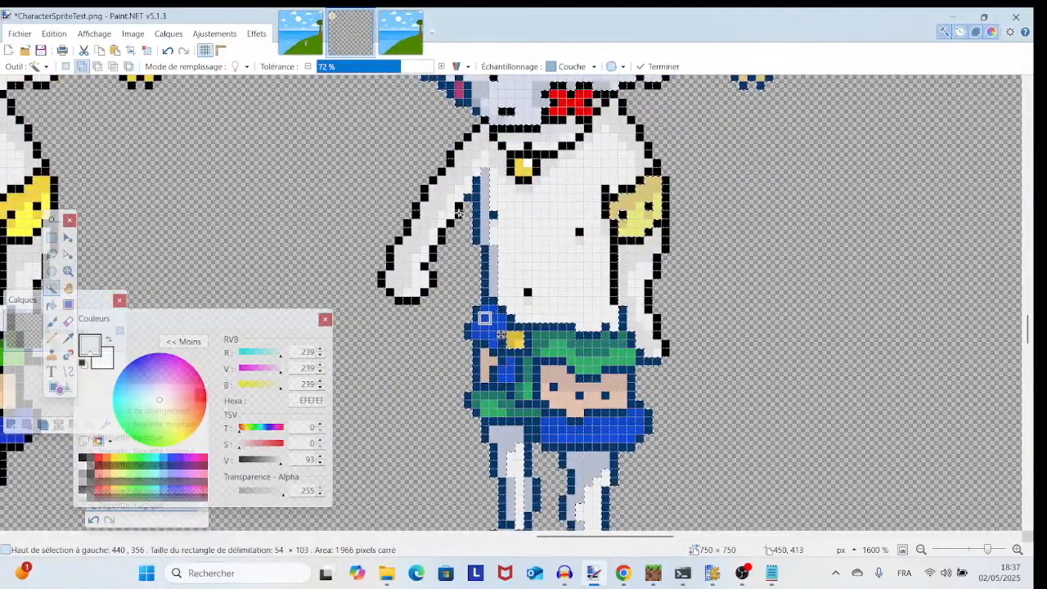
pyautogui.scroll(-3, 485, 123)
pyautogui.click(410, 70)
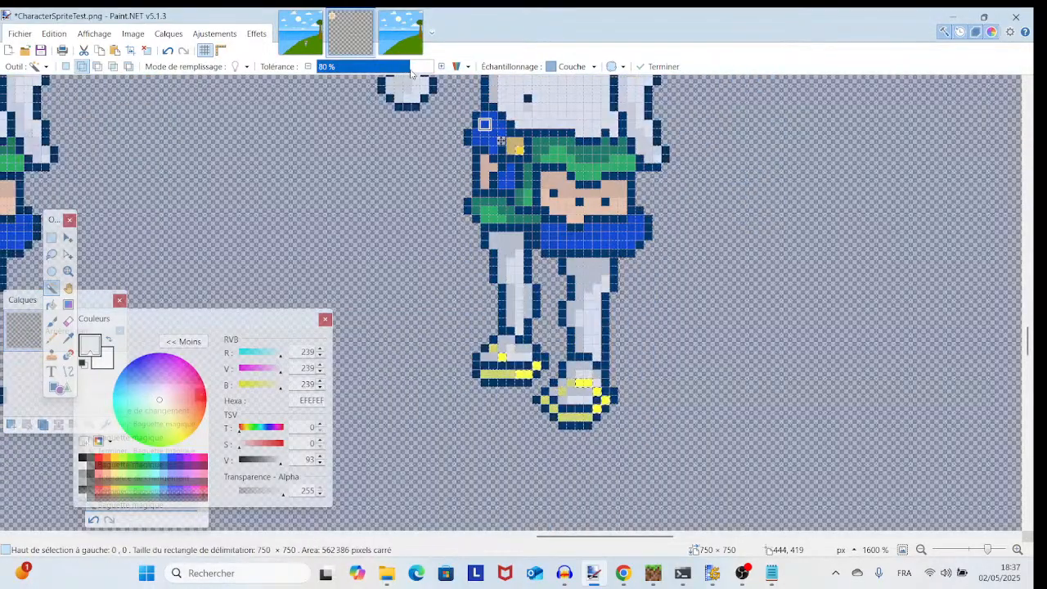
pyautogui.moveTo(408, 74); pyautogui.dragTo(404, 74)
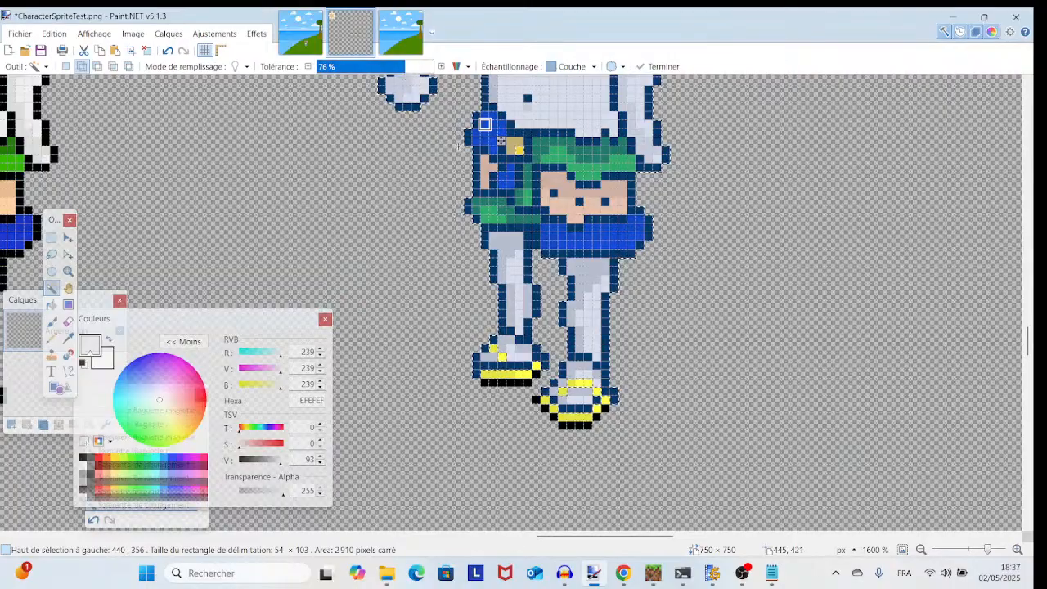
# - Add the red cheek mark of the middle sprite to the selection with the Rectangle Select tool
pyautogui.scroll(7, 540, 258)
pyautogui.scroll(2, 539, 259)
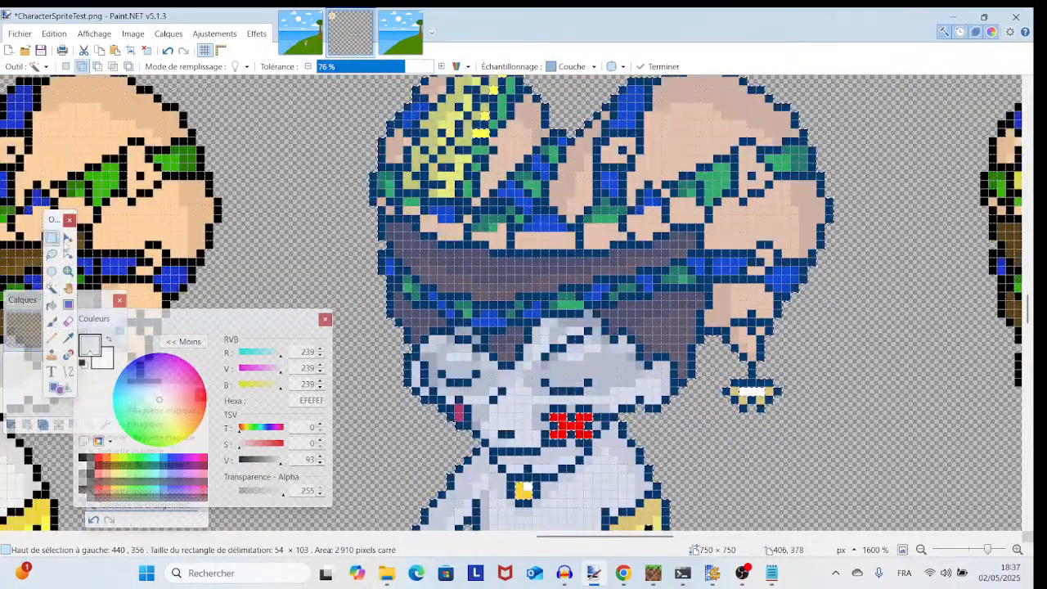
pyautogui.click(52, 238)
pyautogui.moveTo(536, 391); pyautogui.dragTo(596, 448)
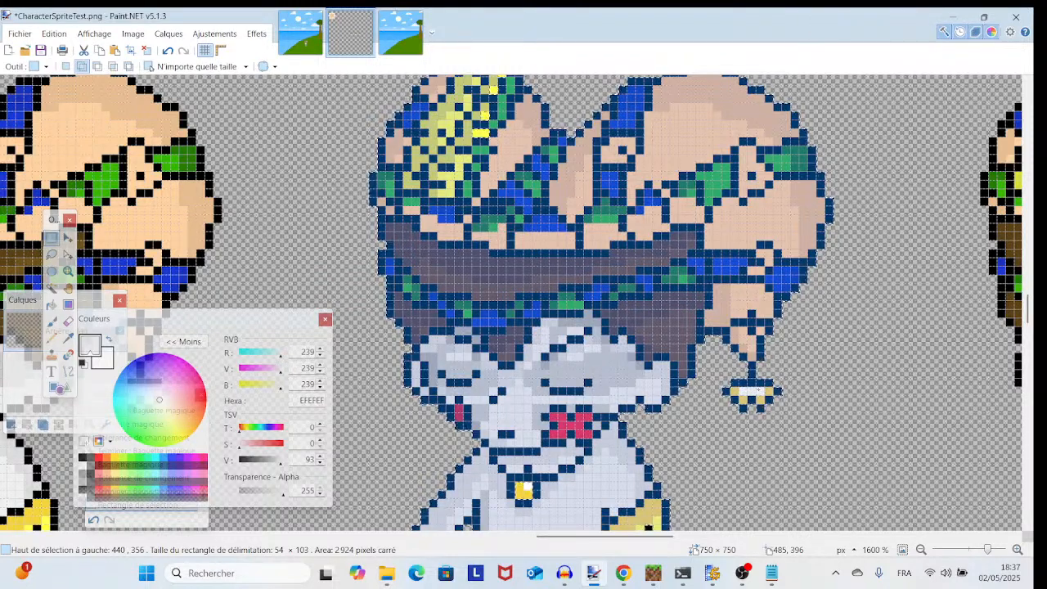
# - Add the missed pixels of the middle sprite's pendant, arm patch, belt and shoes to the selection with rectangles
pyautogui.scroll(-2, 731, 386)
pyautogui.scroll(-2, 731, 386)
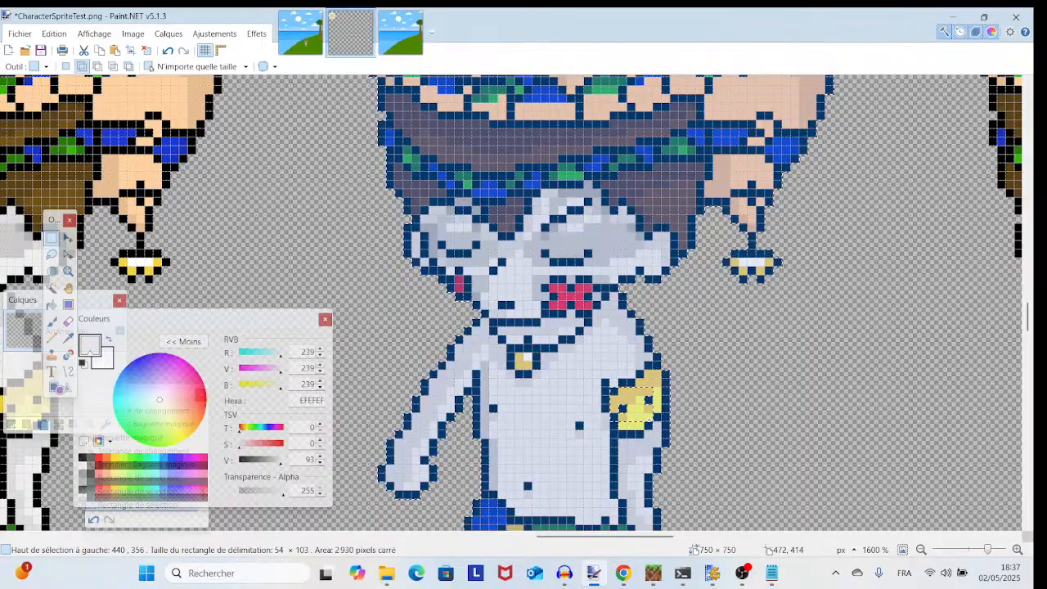
pyautogui.scroll(-5, 631, 396)
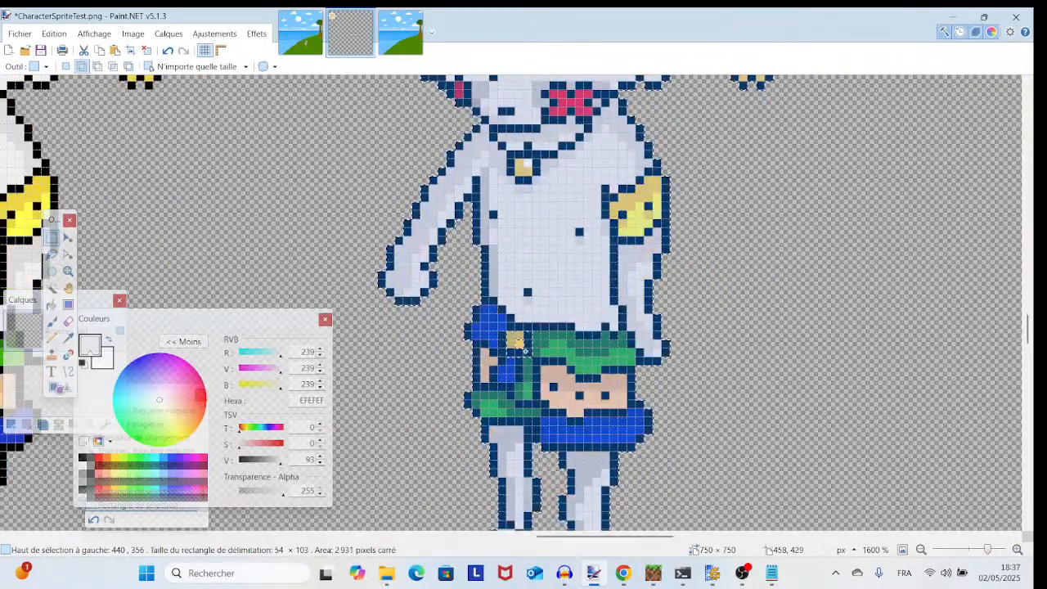
pyautogui.scroll(-7, 526, 352)
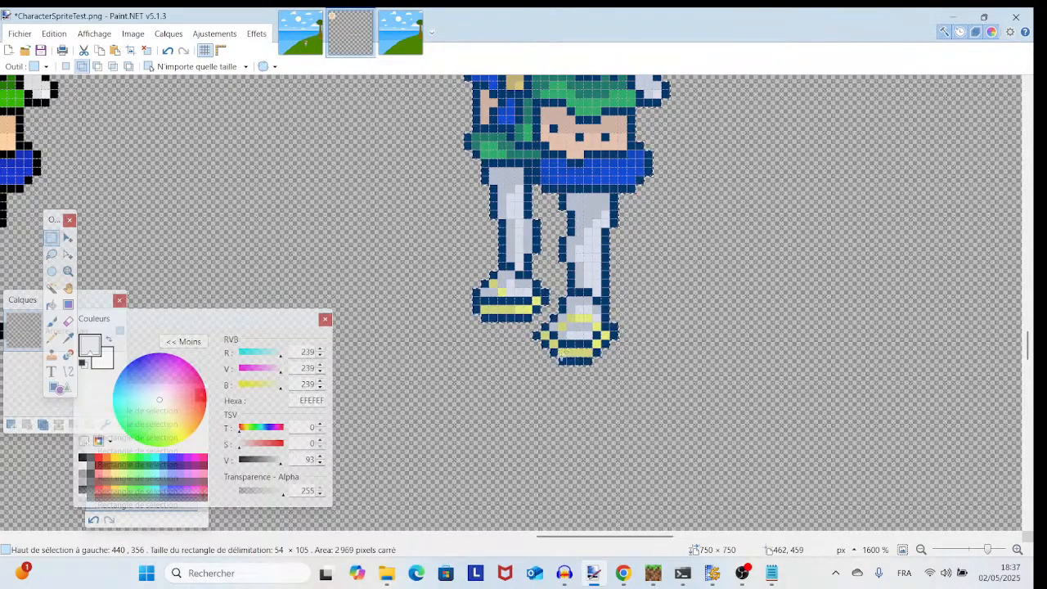
# - Activate the Move Selected Pixels tool for the middle sprite and undo the last small selection additions
pyautogui.moveTo(986, 555); pyautogui.dragTo(976, 549)
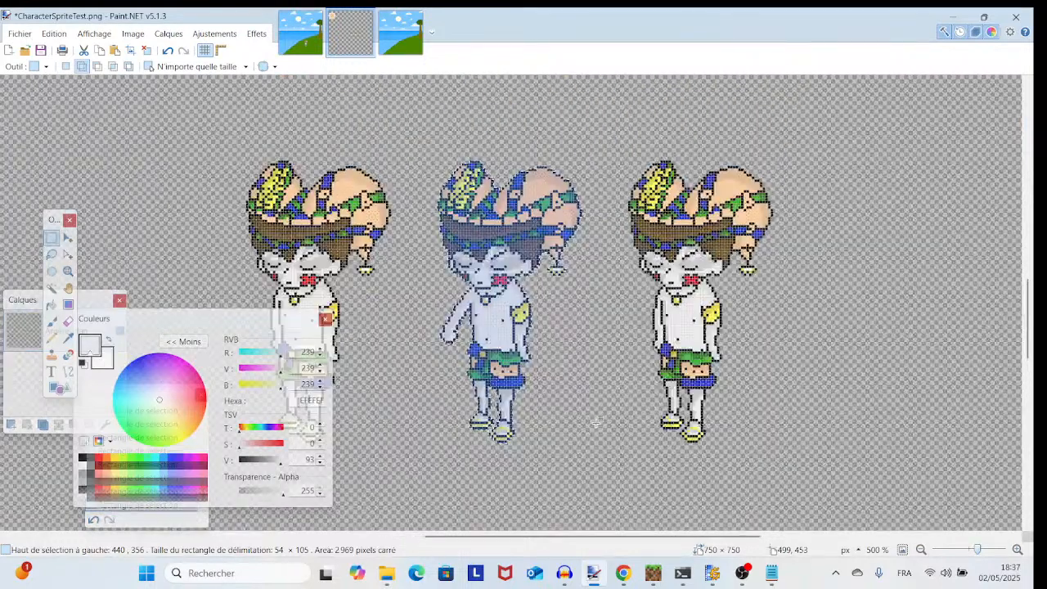
pyautogui.press('m')
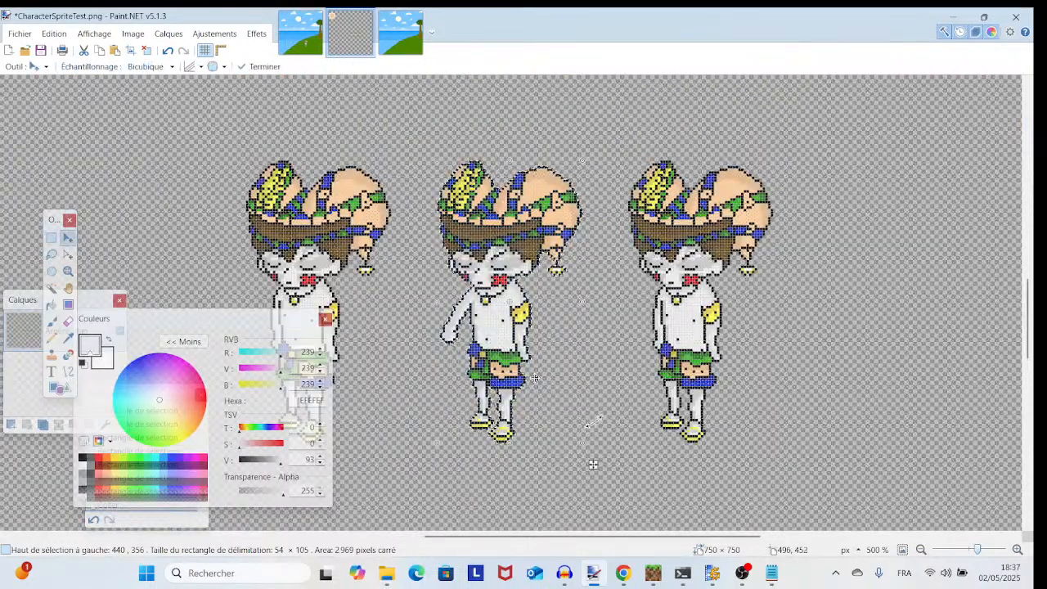
pyautogui.click(167, 50)
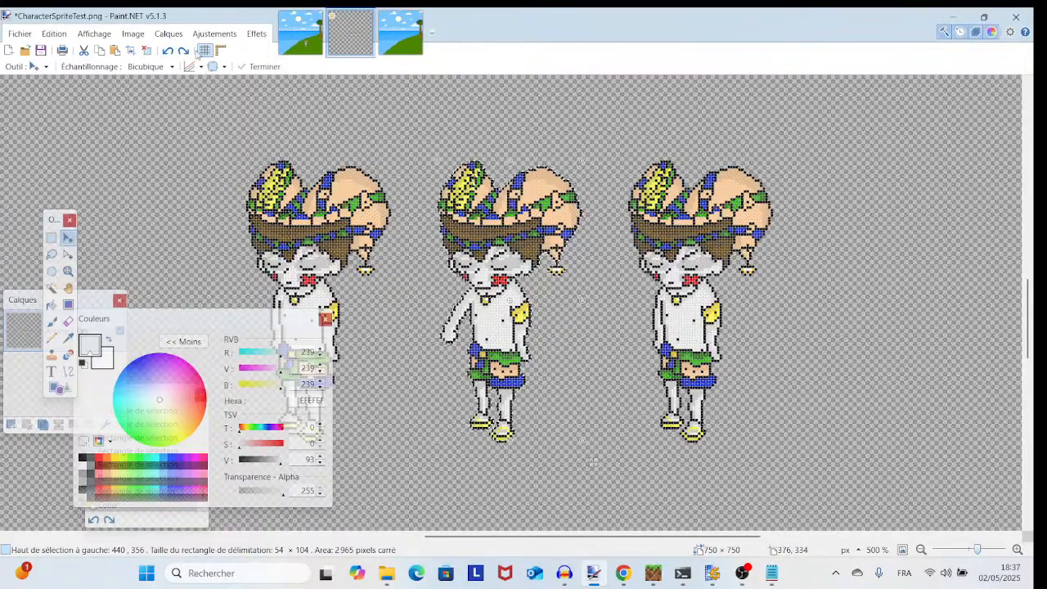
pyautogui.click(167, 51)
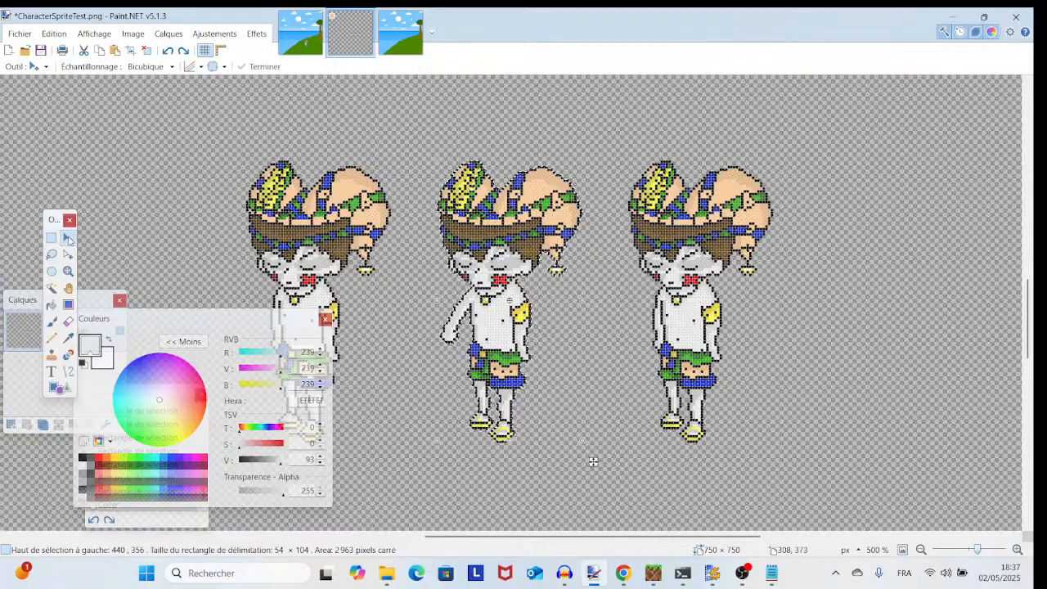
# - Try moving the selected middle sprite up and to the right of the third sprite, and undo the move
pyautogui.moveTo(593, 461); pyautogui.dragTo(919, 311)
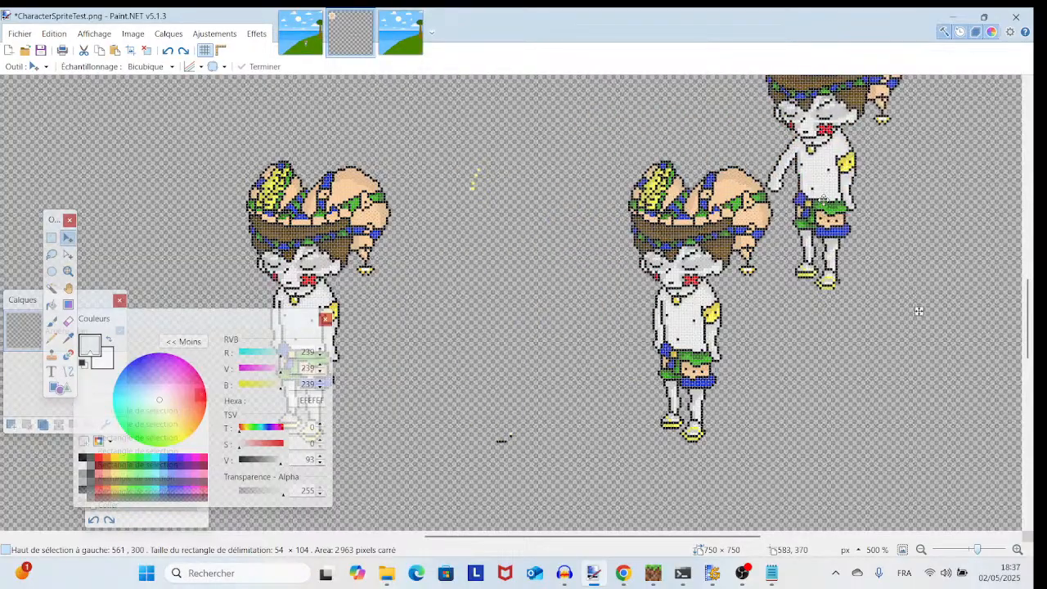
pyautogui.click(167, 50)
pyautogui.click(183, 50)
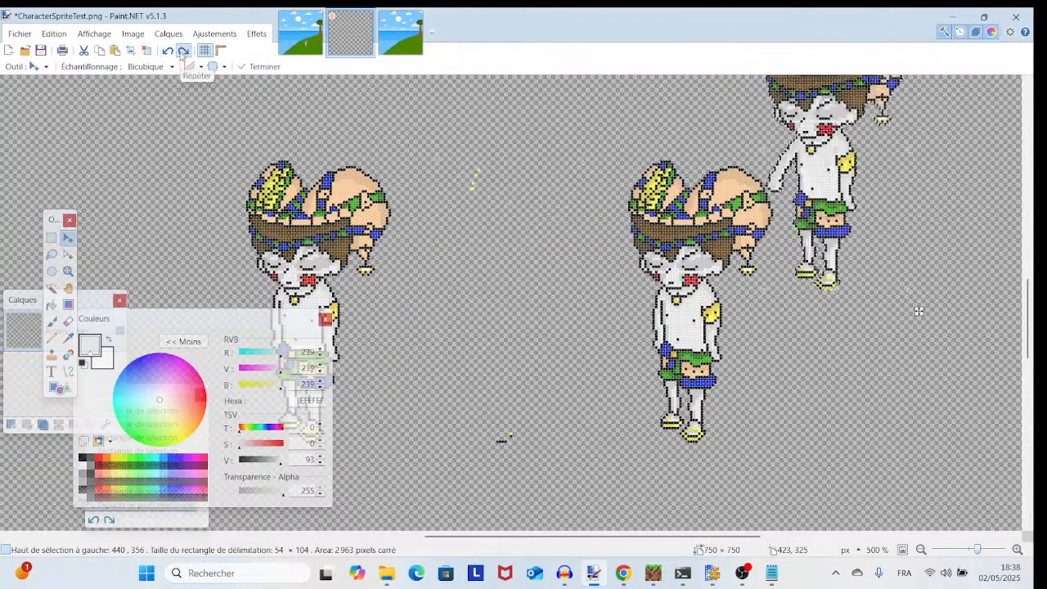
pyautogui.click(167, 50)
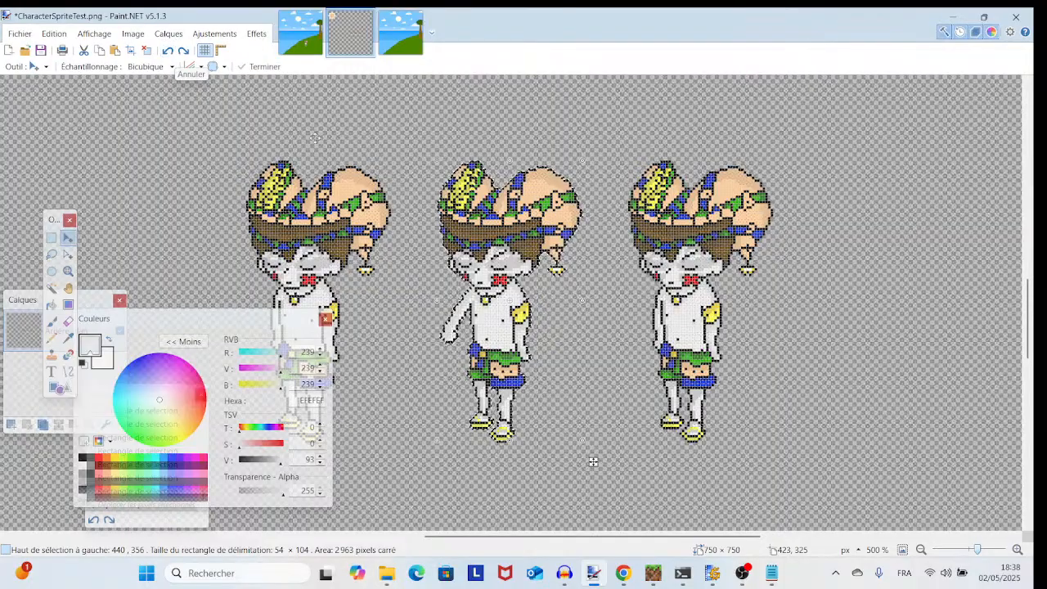
# - Add the missed yellow pixels of the middle sprite's front shoe to the selection with the Rectangle Select tool
pyautogui.scroll(-2, 591, 399)
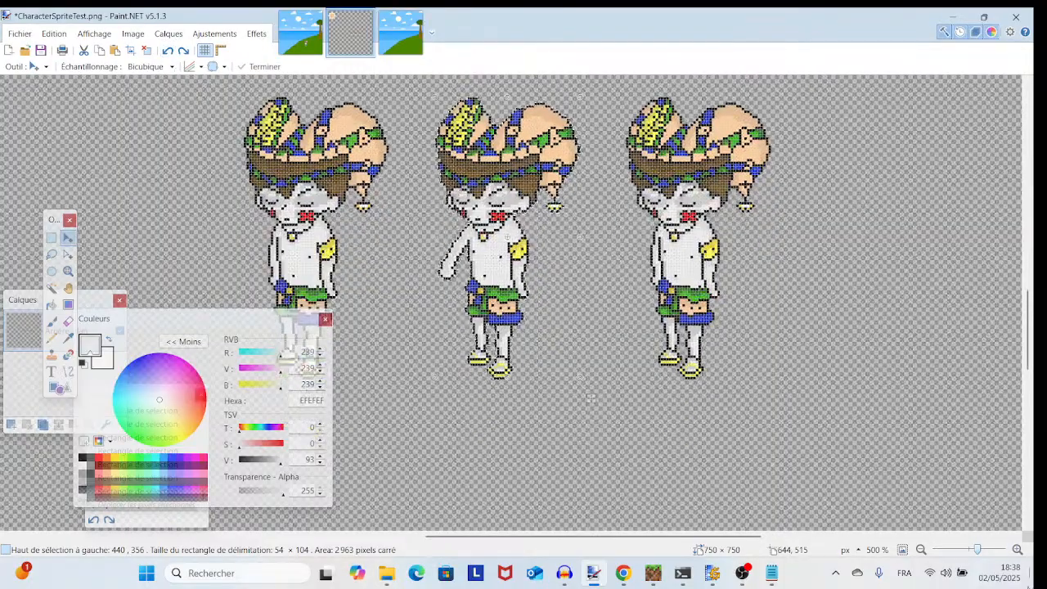
pyautogui.moveTo(977, 550); pyautogui.dragTo(990, 549)
pyautogui.scroll(-3, 783, 210)
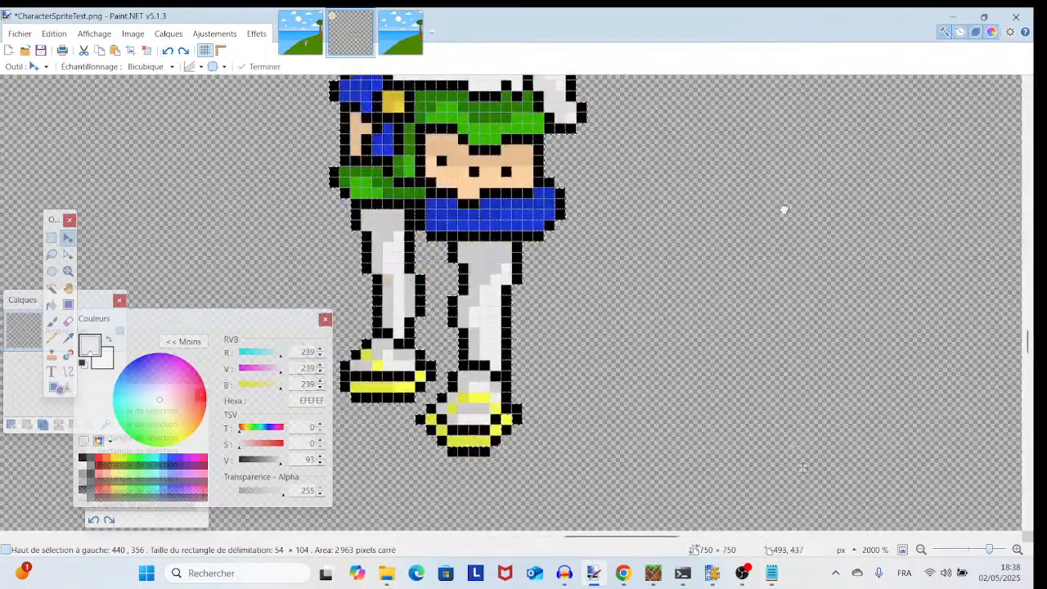
pyautogui.click(50, 236)
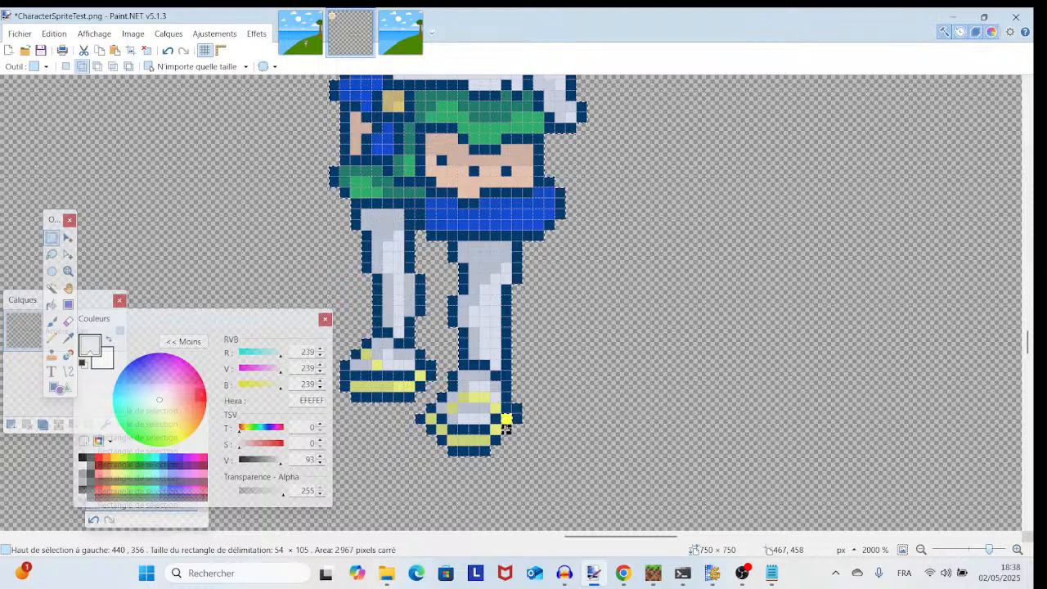
# - Add the missed yellow pixels of the corn on the middle sprite's hat to the selection with rectangles
pyautogui.scroll(10, 506, 420)
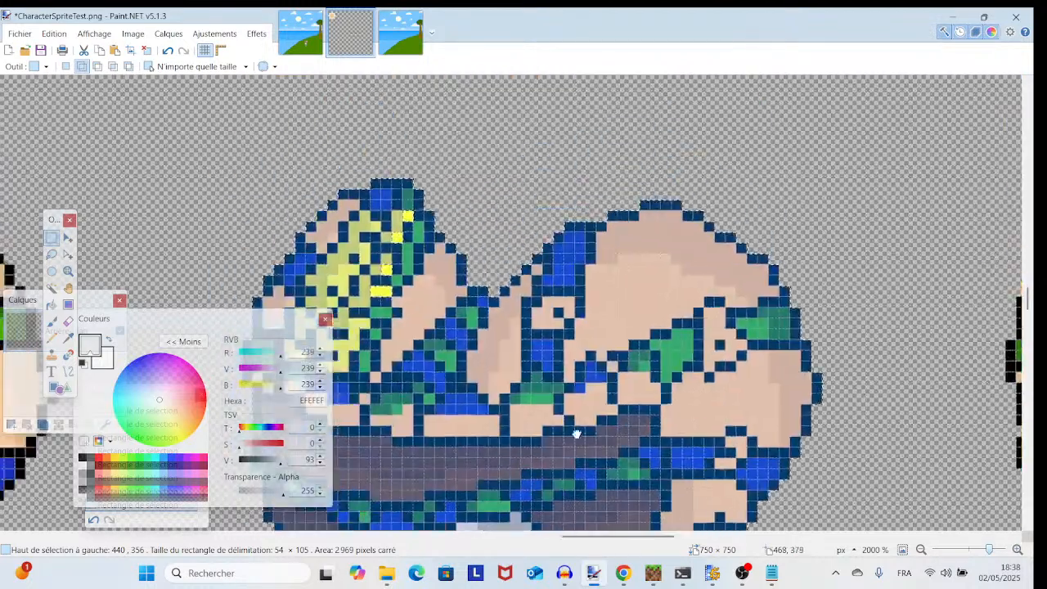
pyautogui.hscroll(-4, 578, 433)
pyautogui.moveTo(644, 213); pyautogui.dragTo(649, 320)
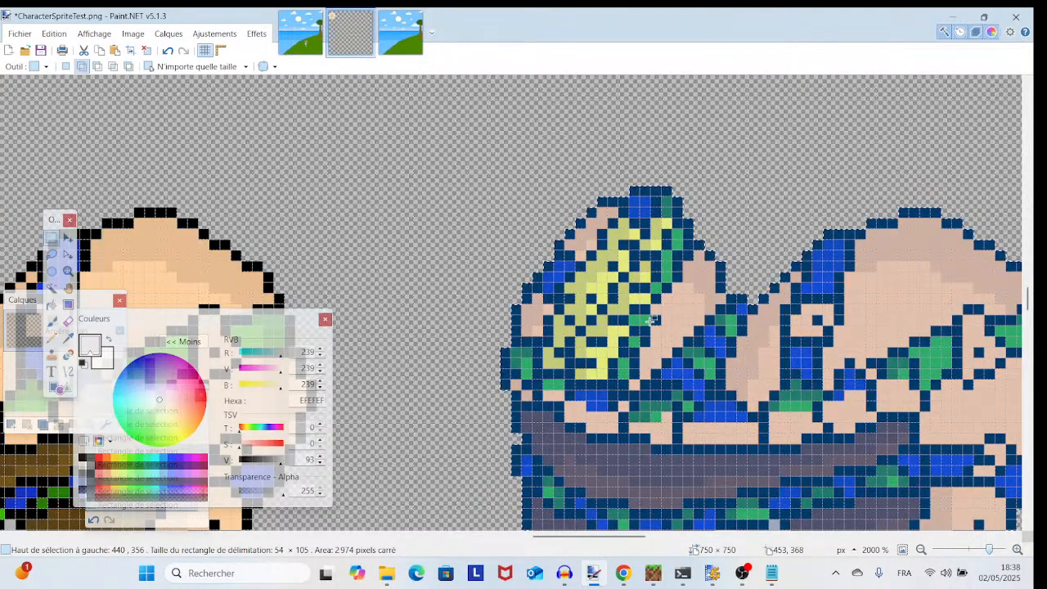
pyautogui.scroll(-6, 649, 321)
pyautogui.hscroll(2, 679, 270)
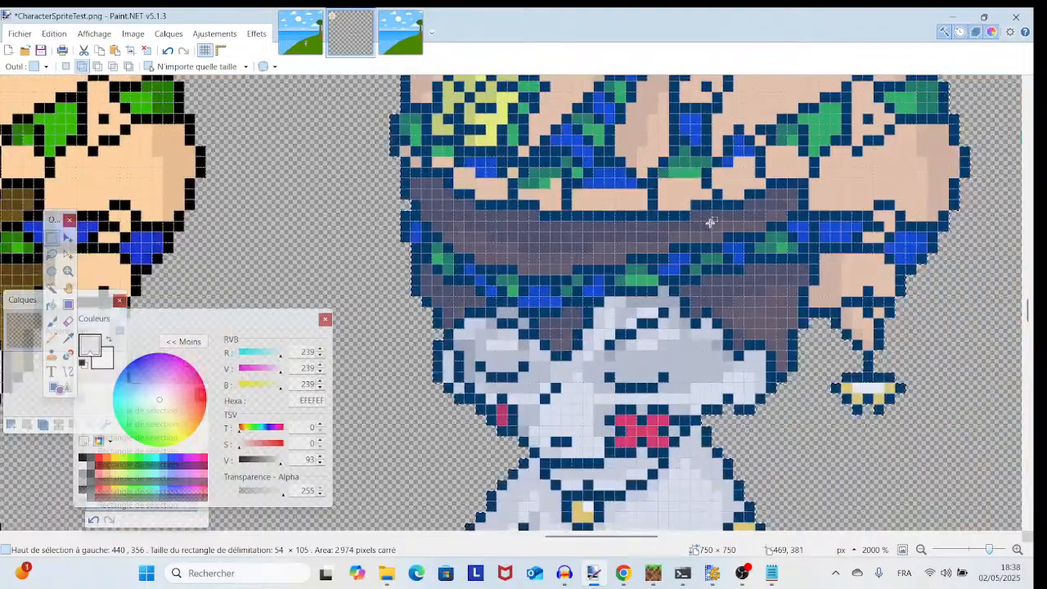
pyautogui.scroll(-4, 711, 220)
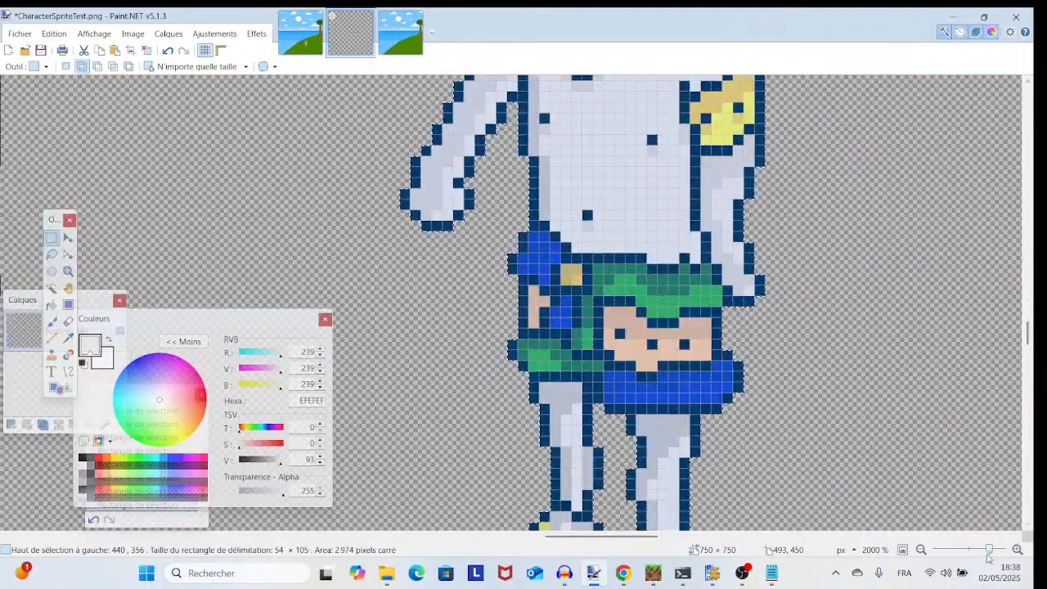
# - Try moving the selected middle sprite down and to the right of the third sprite, and undo the move
pyautogui.moveTo(989, 550); pyautogui.dragTo(979, 550)
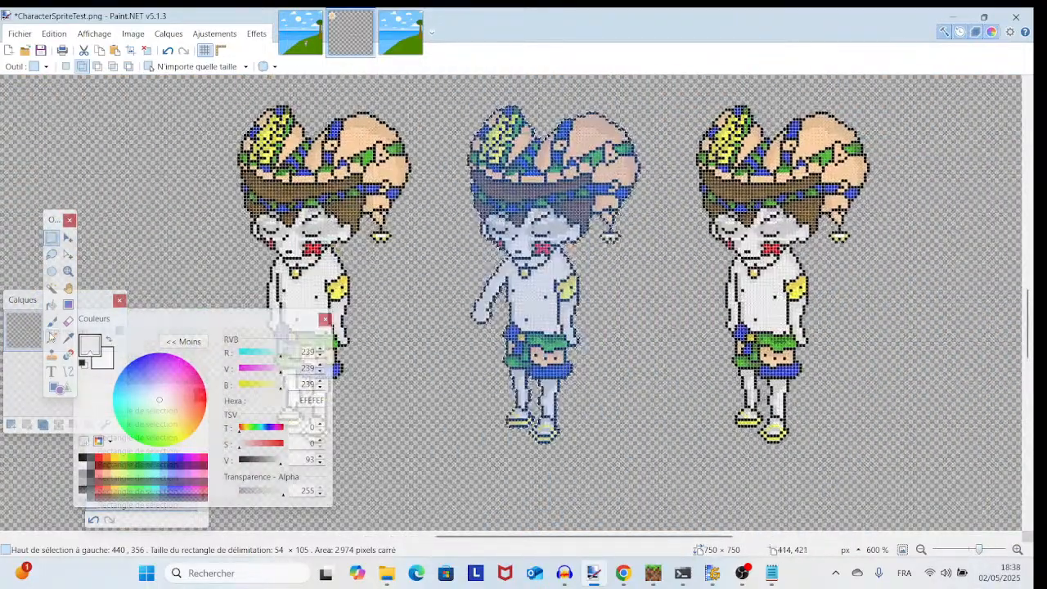
pyautogui.click(68, 237)
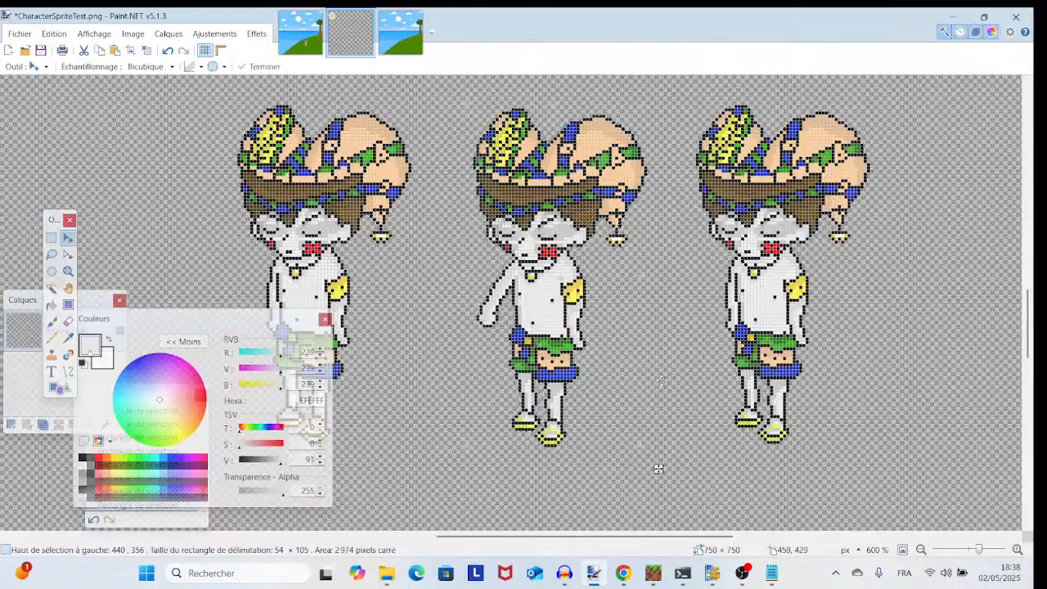
pyautogui.moveTo(531, 337); pyautogui.dragTo(996, 409)
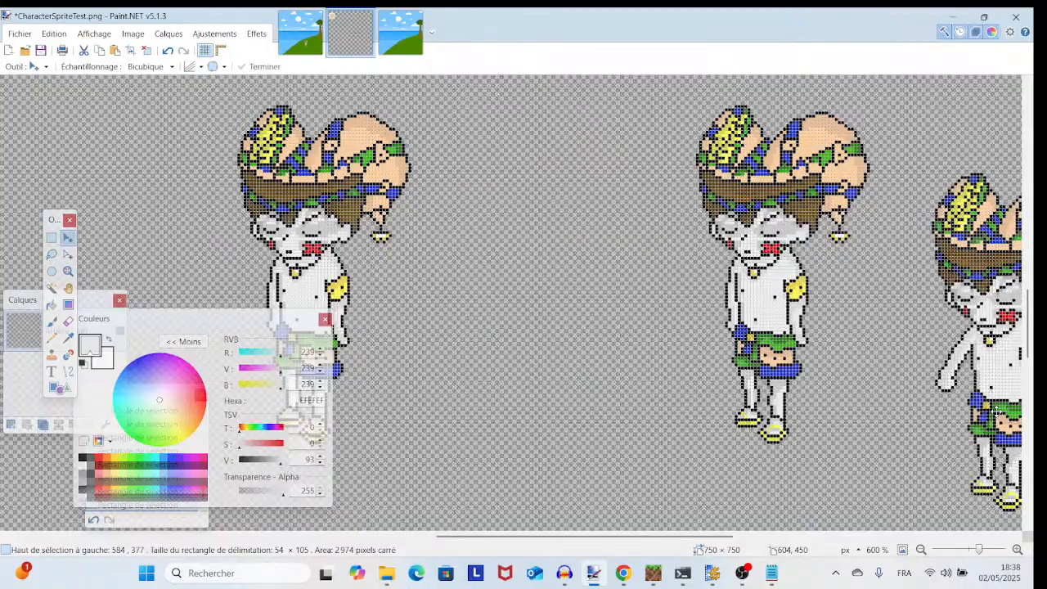
pyautogui.click(167, 51)
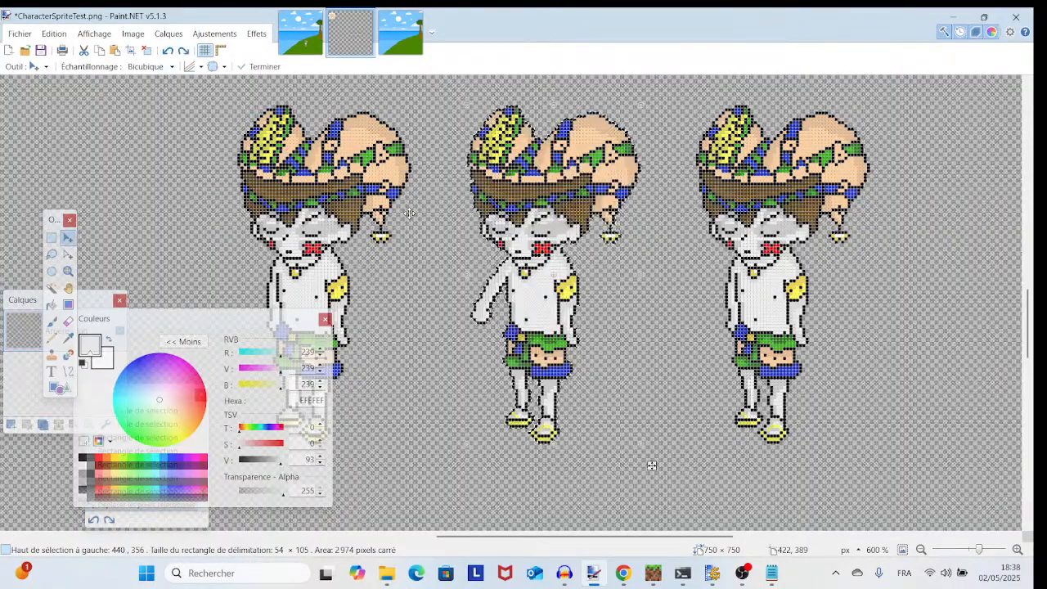
# - Switch to NoBackgroundsPleaseThankyou! 11 (200f).png, paste the sprite and align it over the existing character at 442, 509
pyautogui.click(300, 32)
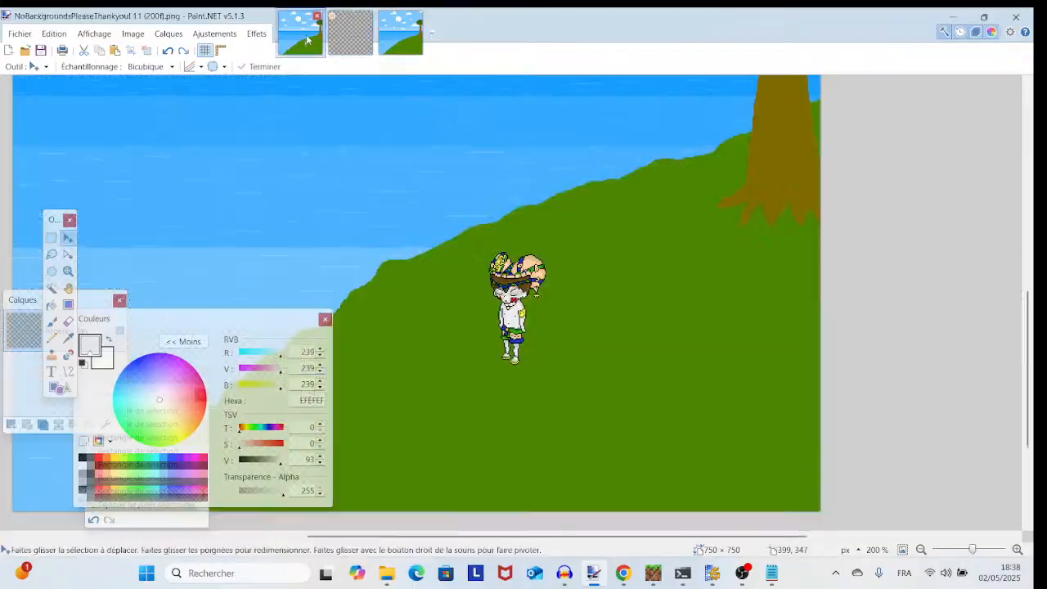
pyautogui.moveTo(972, 550); pyautogui.dragTo(981, 550)
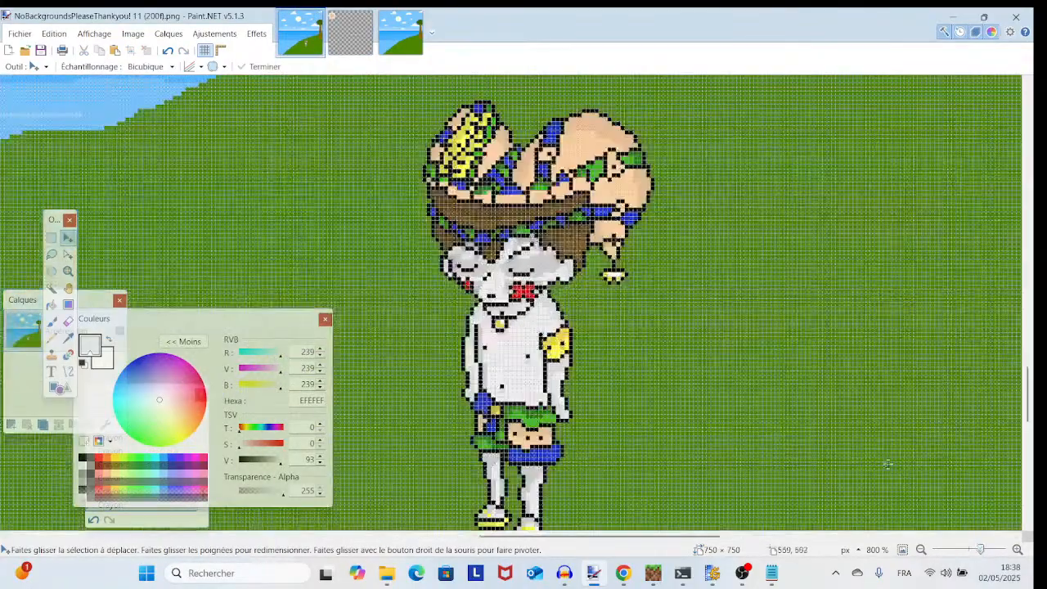
pyautogui.moveTo(887, 464); pyautogui.dragTo(867, 408)
pyautogui.hotkey('ctrl', 'v')
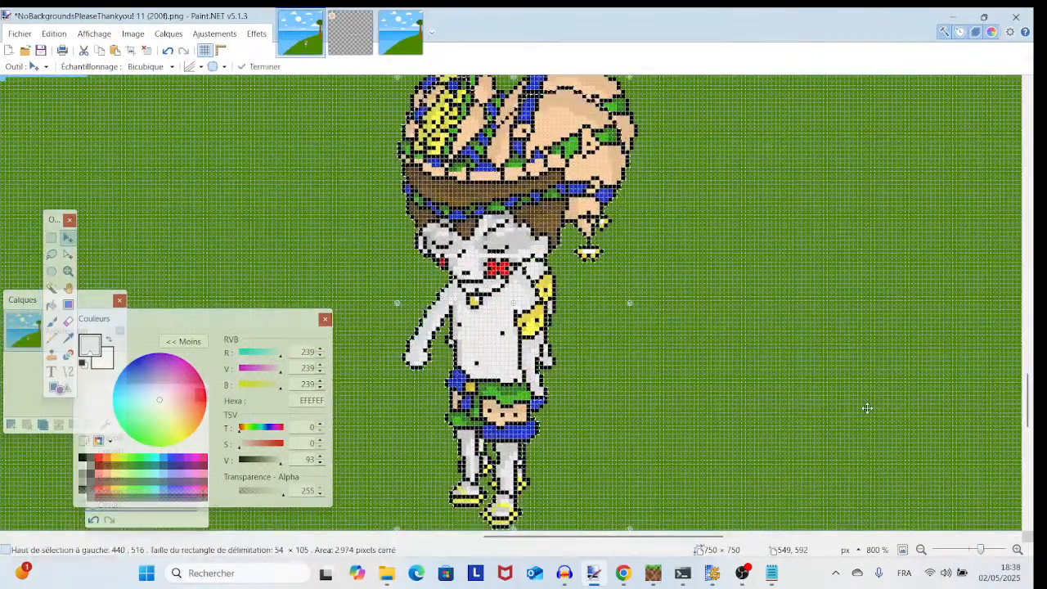
pyautogui.moveTo(679, 482); pyautogui.dragTo(658, 520)
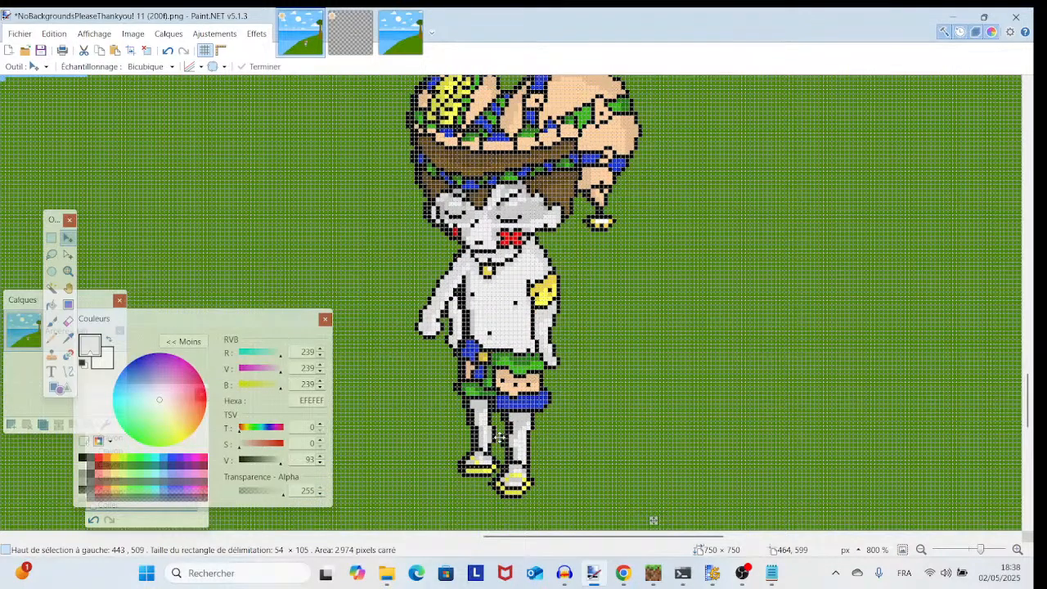
pyautogui.moveTo(498, 437); pyautogui.dragTo(495, 437)
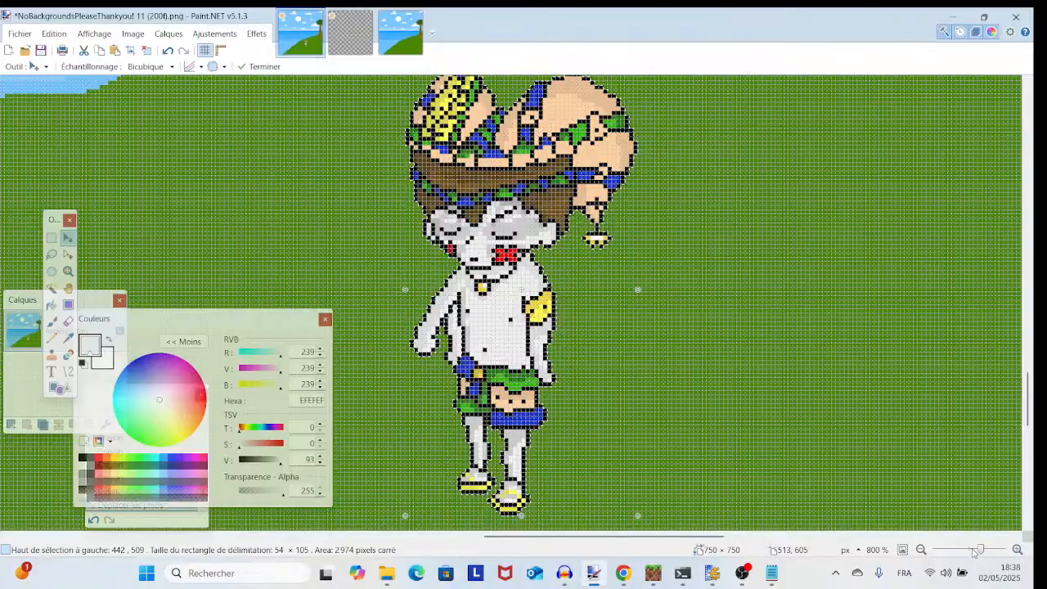
# - Undo the placement and paste of the extended-arm sprite in the NoBackgroundsPleaseThankyou! image
pyautogui.moveTo(980, 550); pyautogui.dragTo(974, 550)
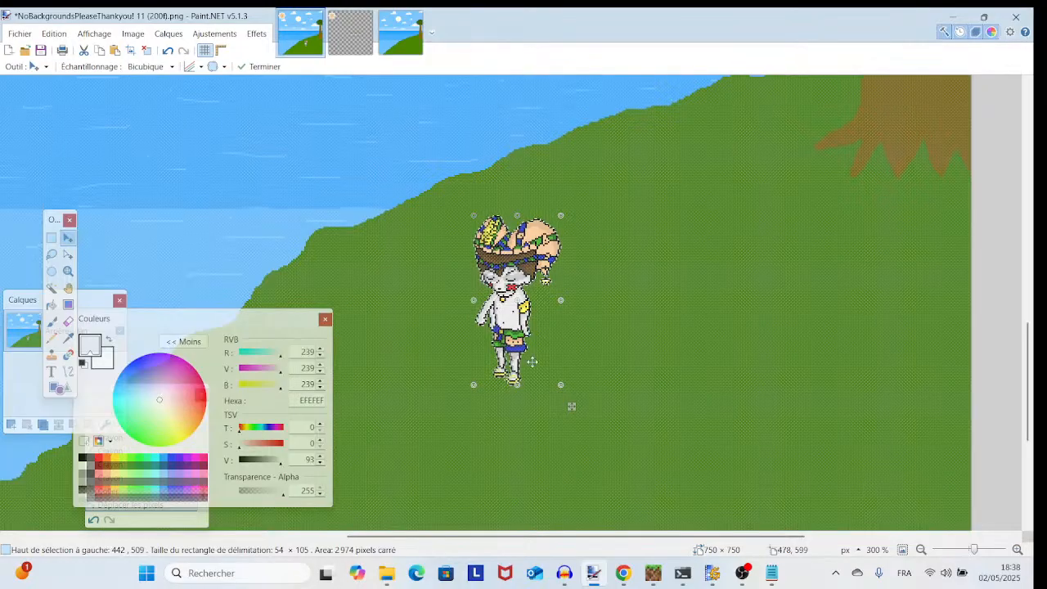
pyautogui.moveTo(974, 550); pyautogui.dragTo(970, 550)
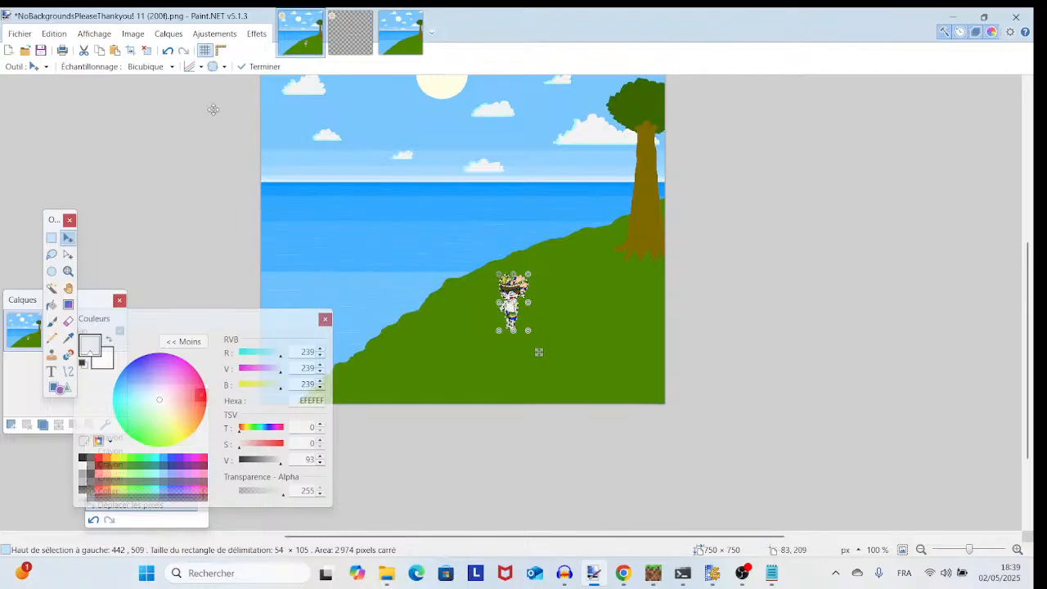
pyautogui.click(166, 53)
pyautogui.click(167, 52)
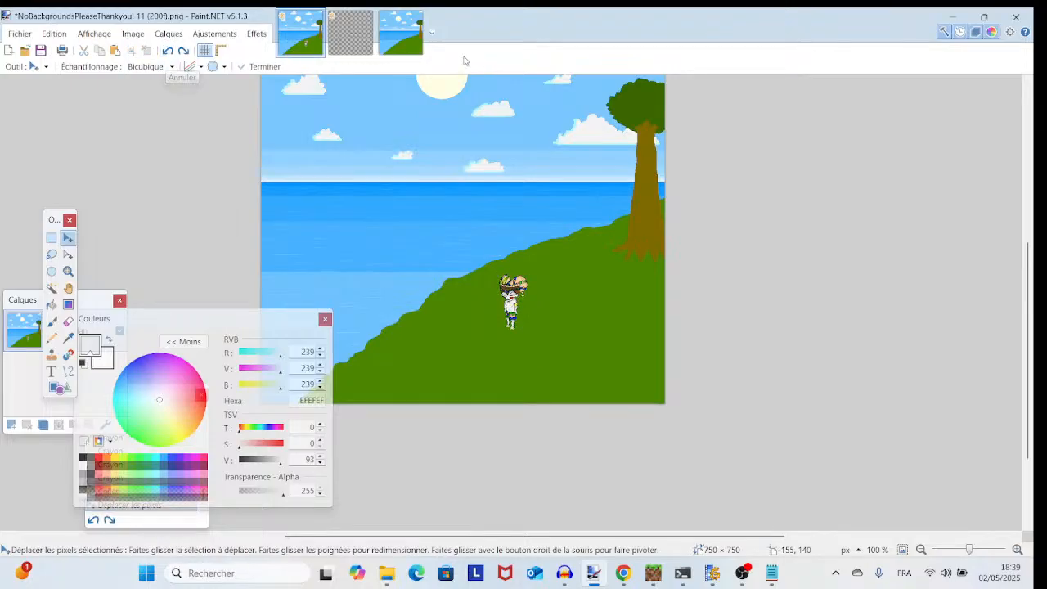
# - Paste the extended-arm sprite onto the hill in BackgroundTest2.png and deselect it
pyautogui.click(400, 33)
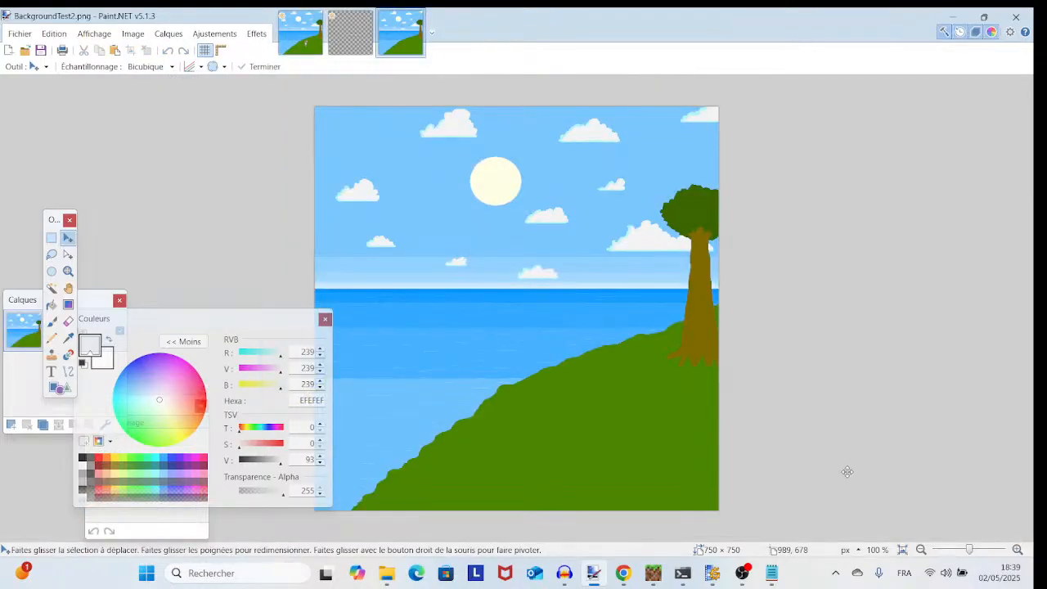
pyautogui.hotkey('ctrl', 'v')
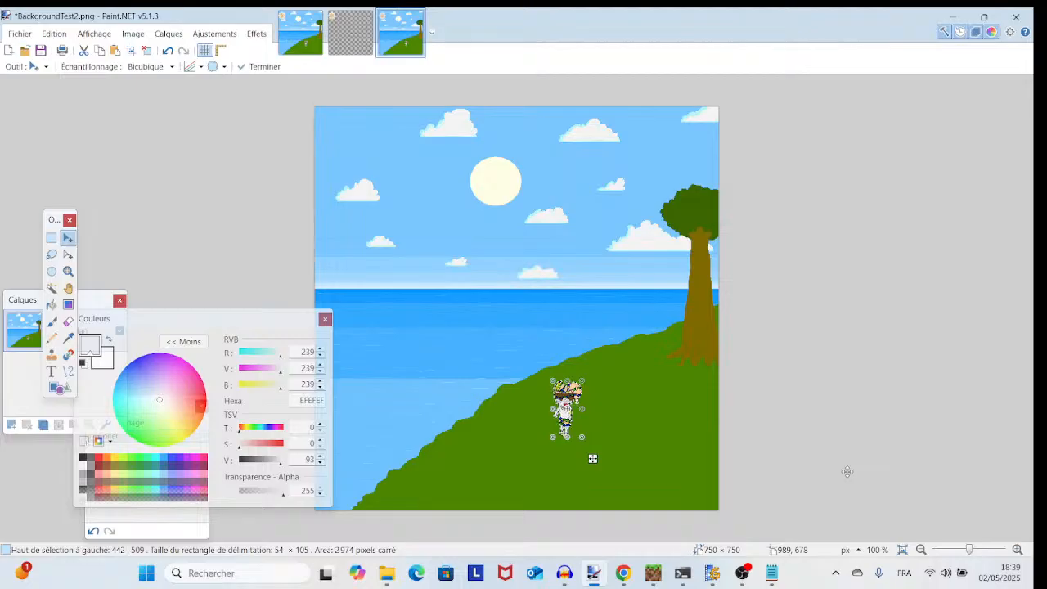
pyautogui.hotkey('ctrl', 'd')
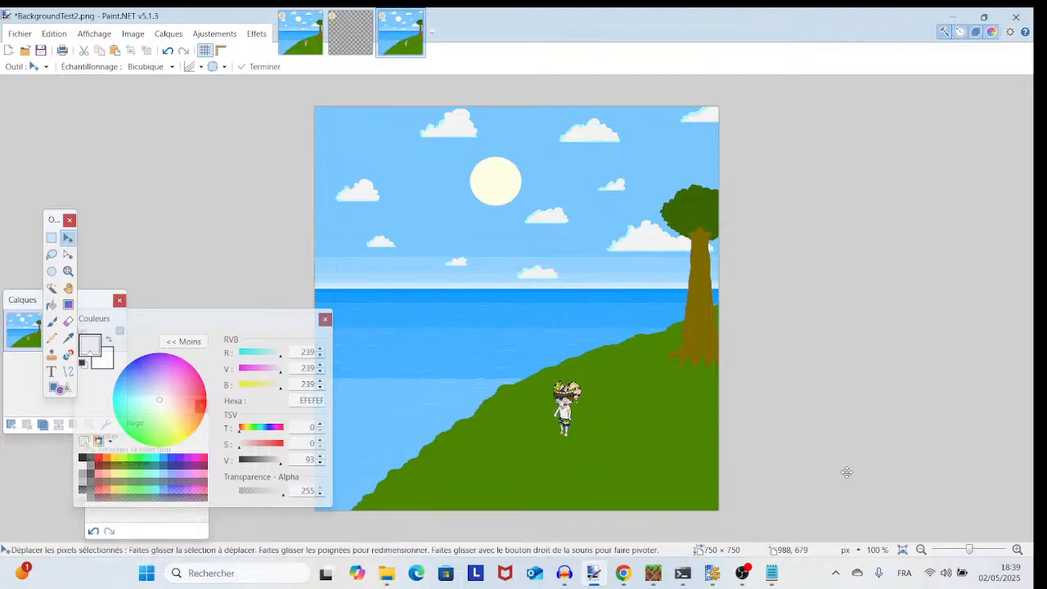
# - Compare the character's placement in the two background images and examine the pasted sprite in BackgroundTest2.png up close
pyautogui.click(300, 41)
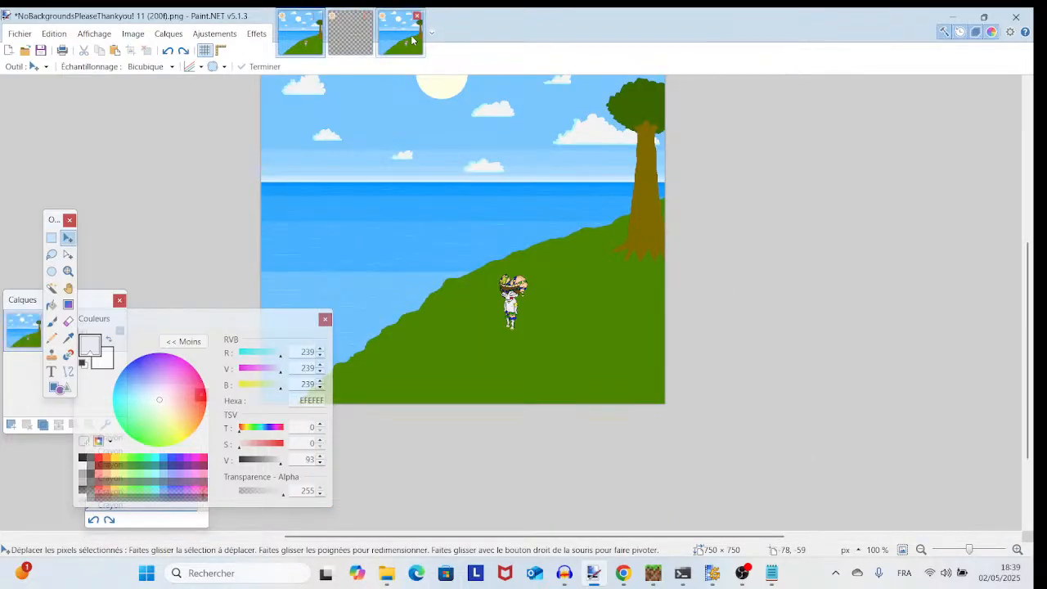
pyautogui.click(412, 40)
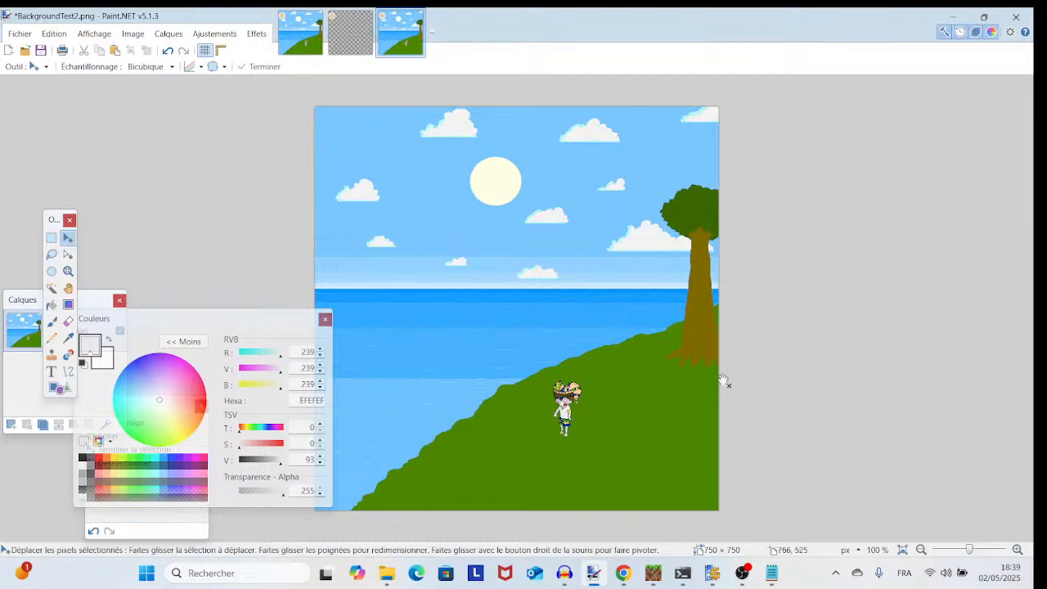
pyautogui.moveTo(971, 551)
pyautogui.mouseDown()
pyautogui.moveTo(984, 551)
pyautogui.moveTo(971, 550)
pyautogui.mouseUp()
pyautogui.scroll(-5, 876, 448)
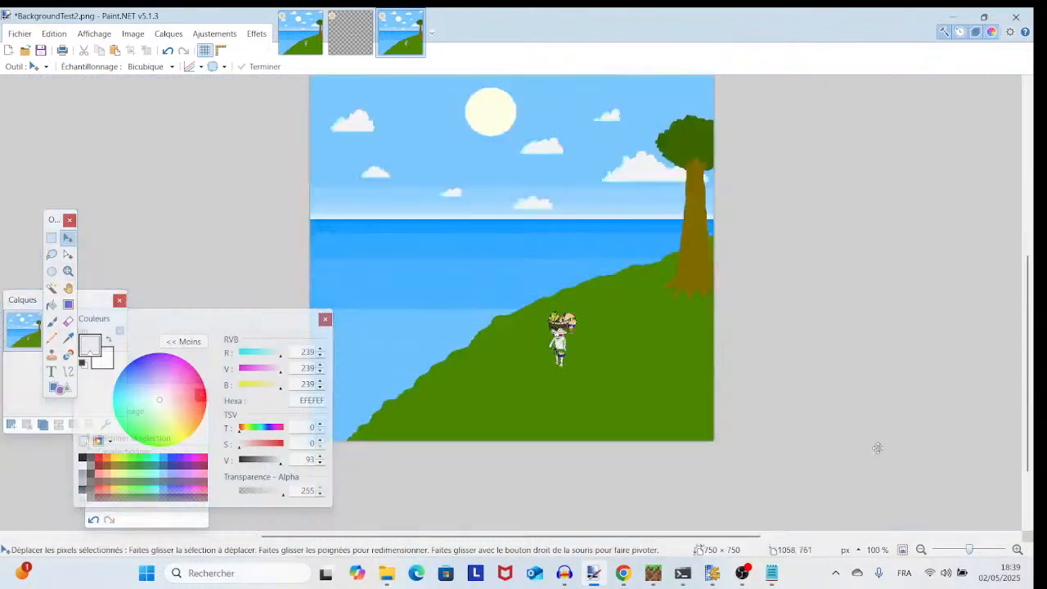
pyautogui.scroll(8, 875, 472)
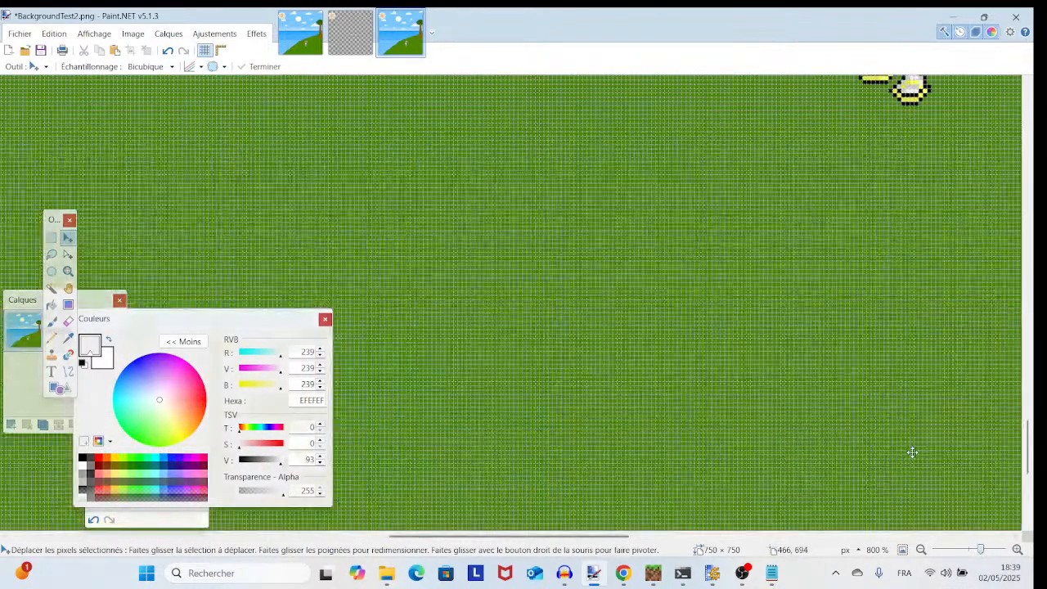
pyautogui.moveTo(903, 458); pyautogui.dragTo(537, 582)
pyautogui.moveTo(597, 374); pyautogui.dragTo(597, 469)
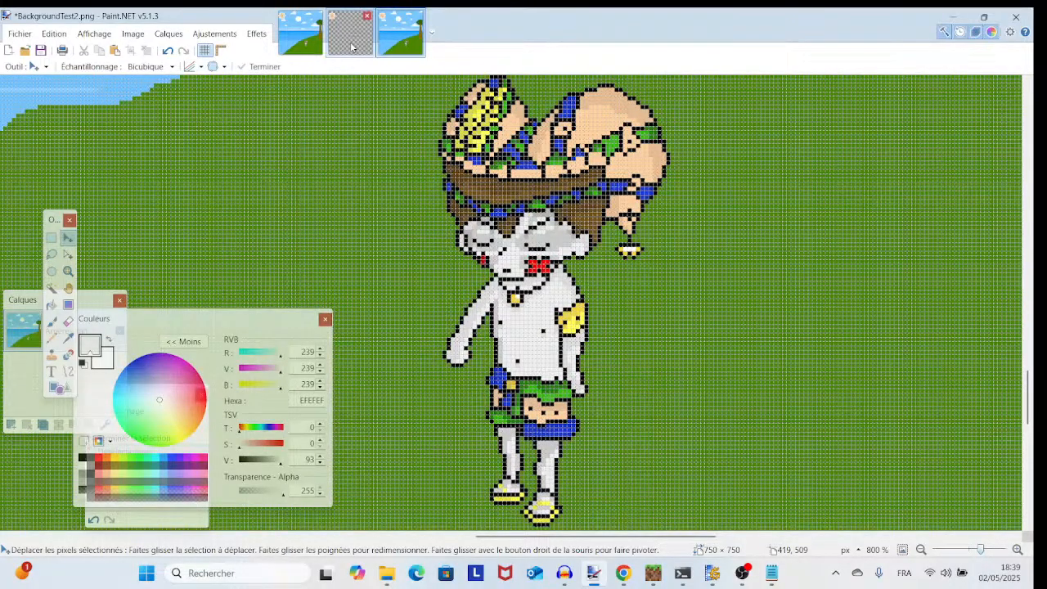
# - In CharacterSpriteTest.png, erase the lower part of the third sprite's left-side arm with the Eraser at brush size 5
pyautogui.click(351, 47)
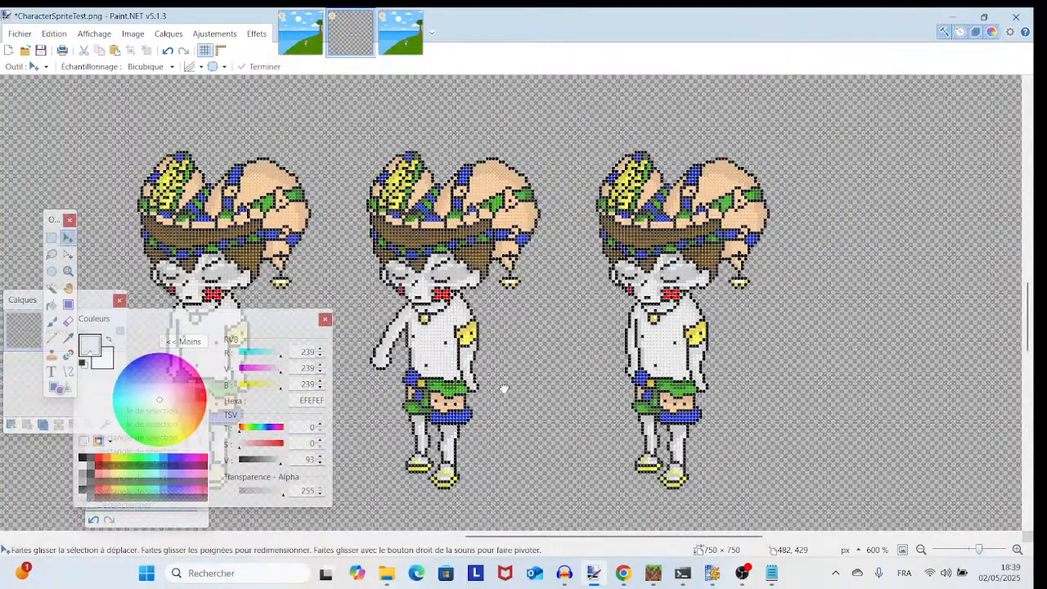
pyautogui.press('e')
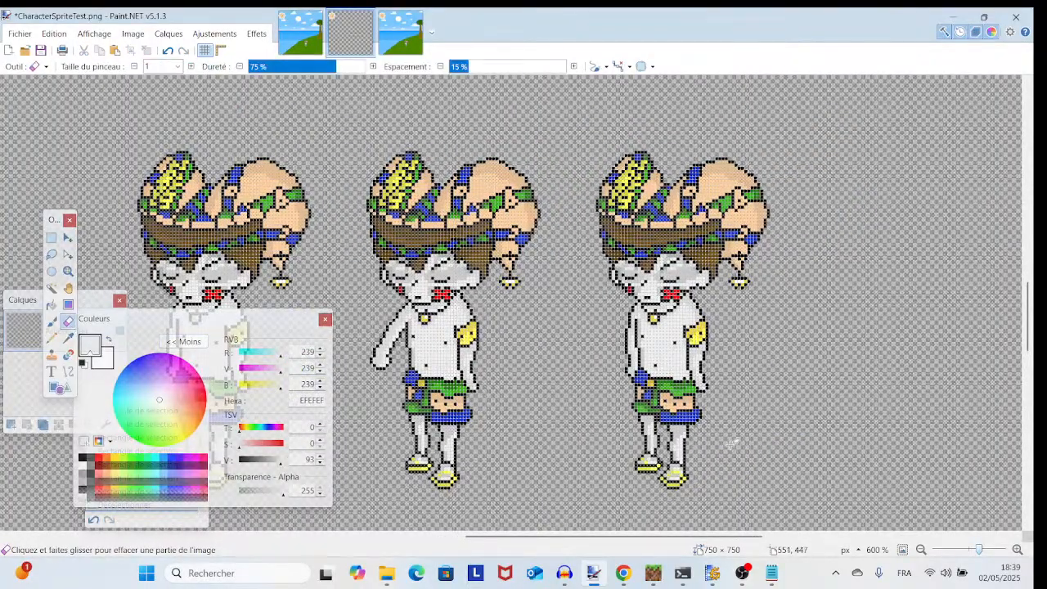
pyautogui.moveTo(980, 550); pyautogui.dragTo(986, 550)
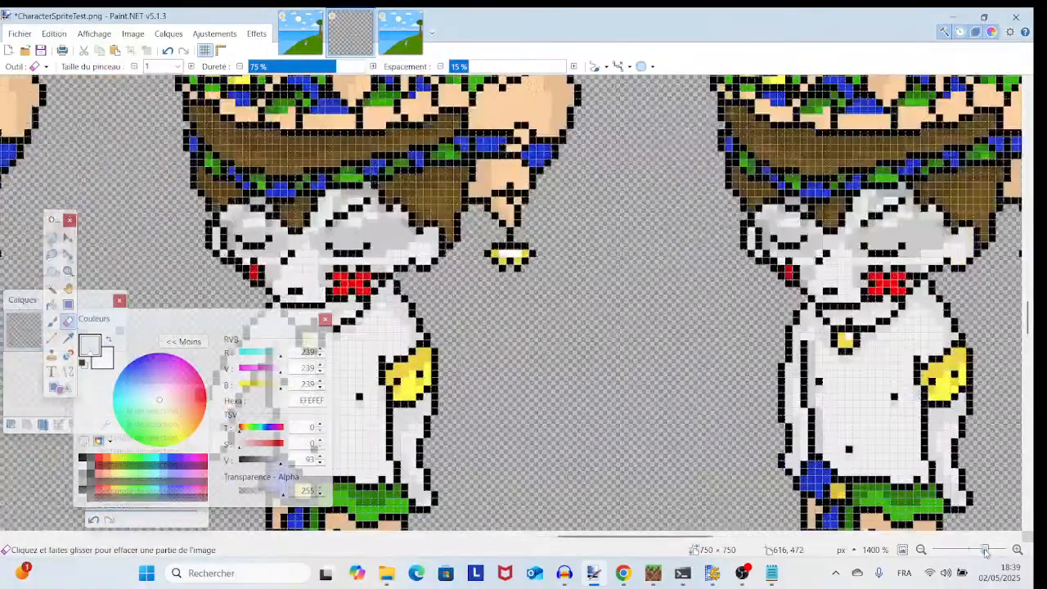
pyautogui.scroll(1, 850, 428)
pyautogui.scroll(-1, 849, 428)
pyautogui.hscroll(1, 849, 428)
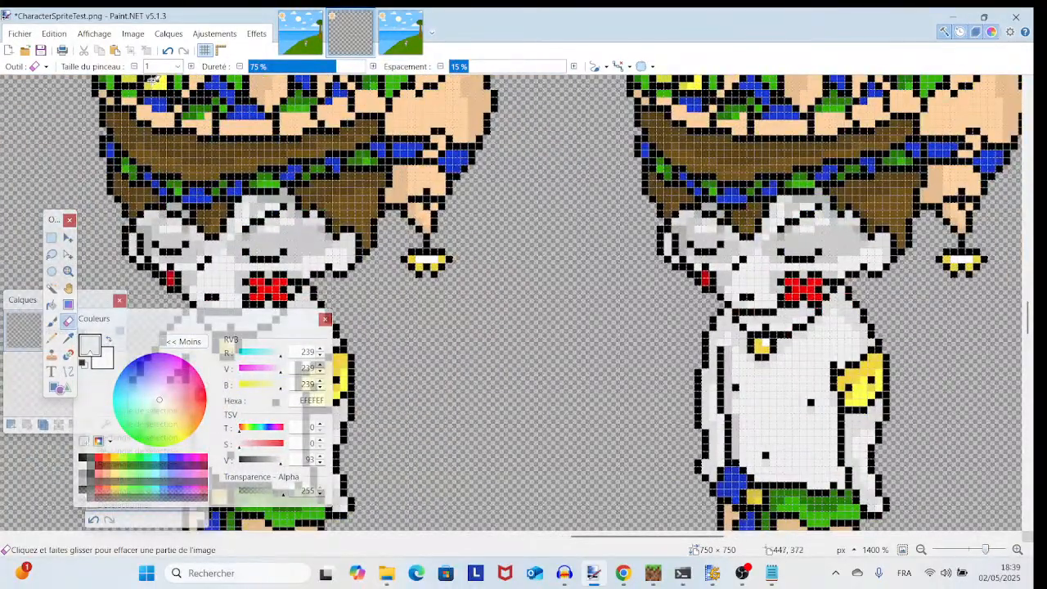
pyautogui.click(179, 66)
pyautogui.click(163, 130)
pyautogui.moveTo(702, 365)
pyautogui.mouseDown()
pyautogui.moveTo(707, 471)
pyautogui.moveTo(700, 452)
pyautogui.mouseUp()
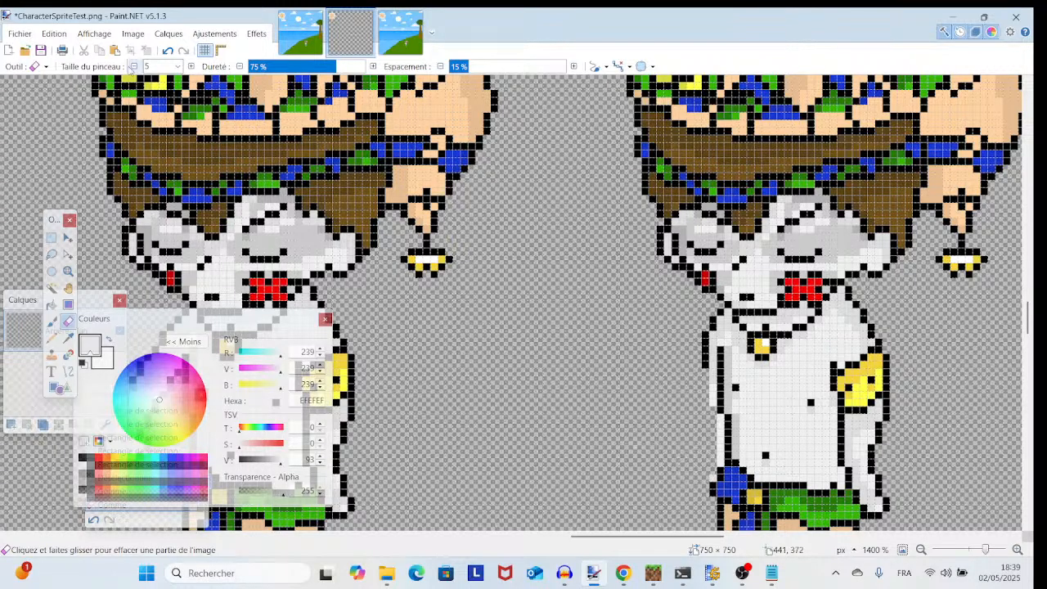
# - Set the Eraser's brush size to 1 and clean up the leftover pixels at the third sprite's cut-off forearm
pyautogui.click(134, 66)
pyautogui.click(134, 66)
pyautogui.click(134, 66)
pyautogui.click(134, 66)
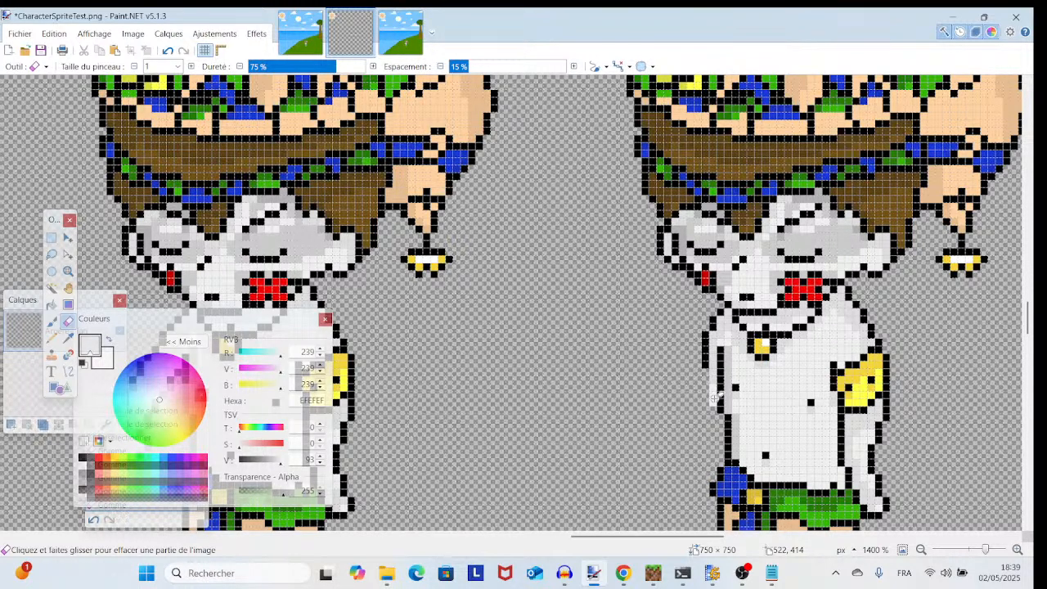
pyautogui.moveTo(714, 399); pyautogui.dragTo(534, 441)
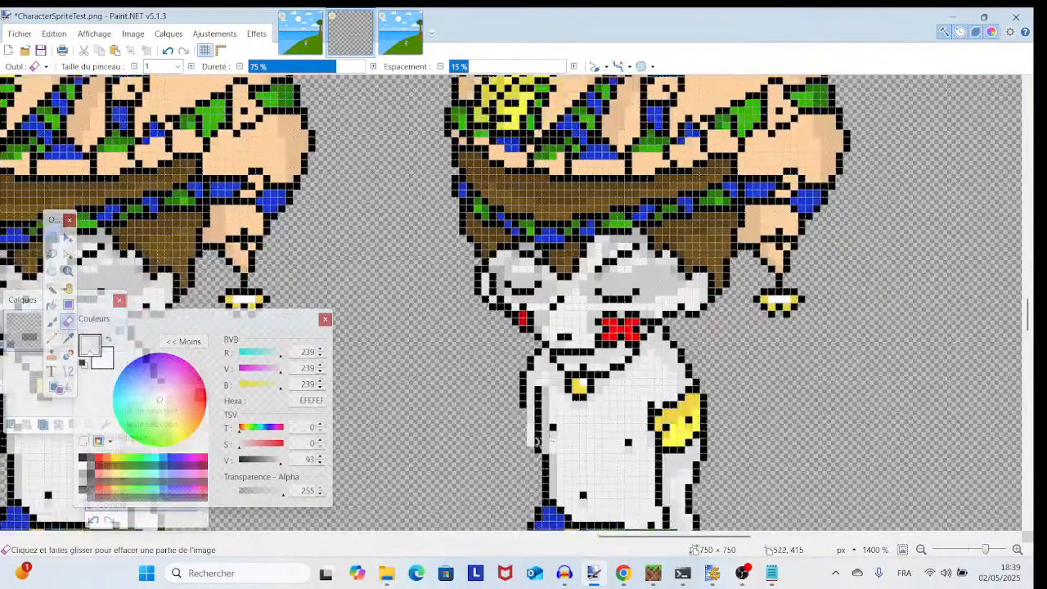
# - Sample black from the third sprite's outline and draw a bent arm outline with a raised hand using the Pencil
pyautogui.click(68, 336)
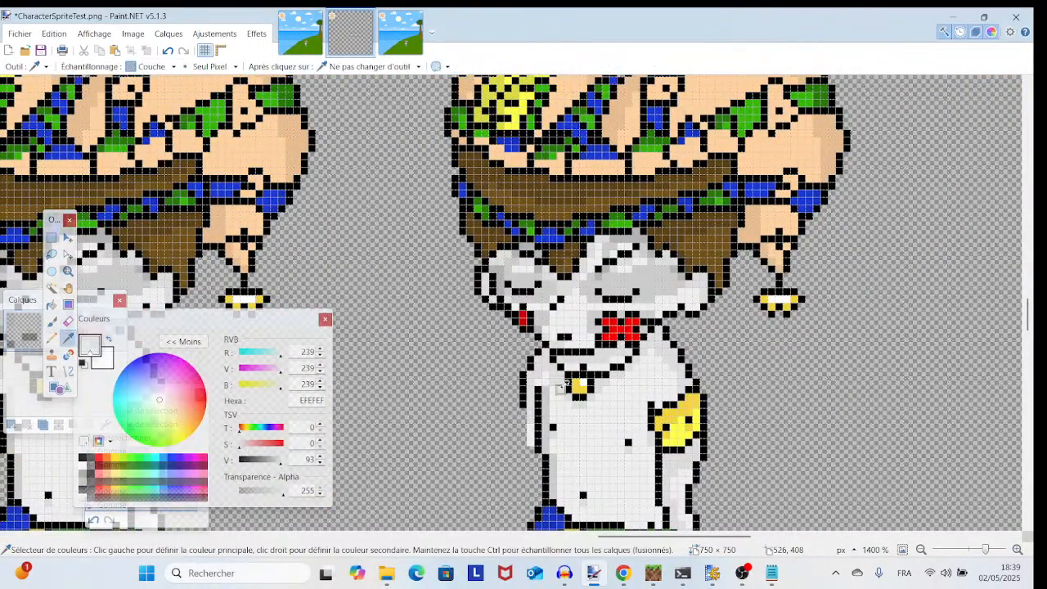
pyautogui.click(538, 404)
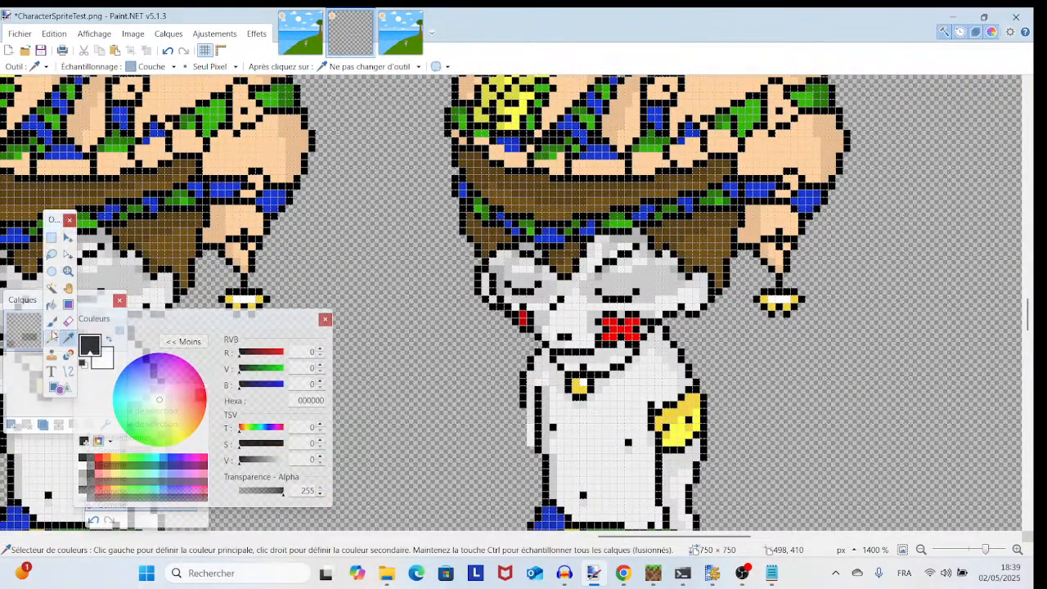
pyautogui.click(54, 337)
pyautogui.moveTo(595, 433)
pyautogui.mouseDown()
pyautogui.moveTo(843, 325)
pyautogui.moveTo(821, 342)
pyautogui.mouseUp()
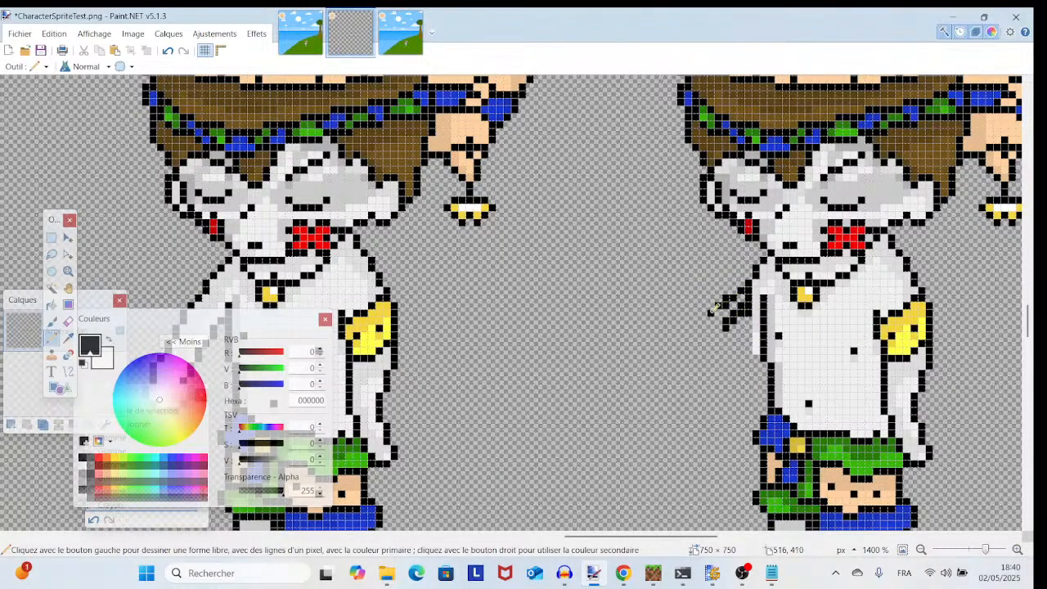
pyautogui.moveTo(749, 333); pyautogui.dragTo(723, 352)
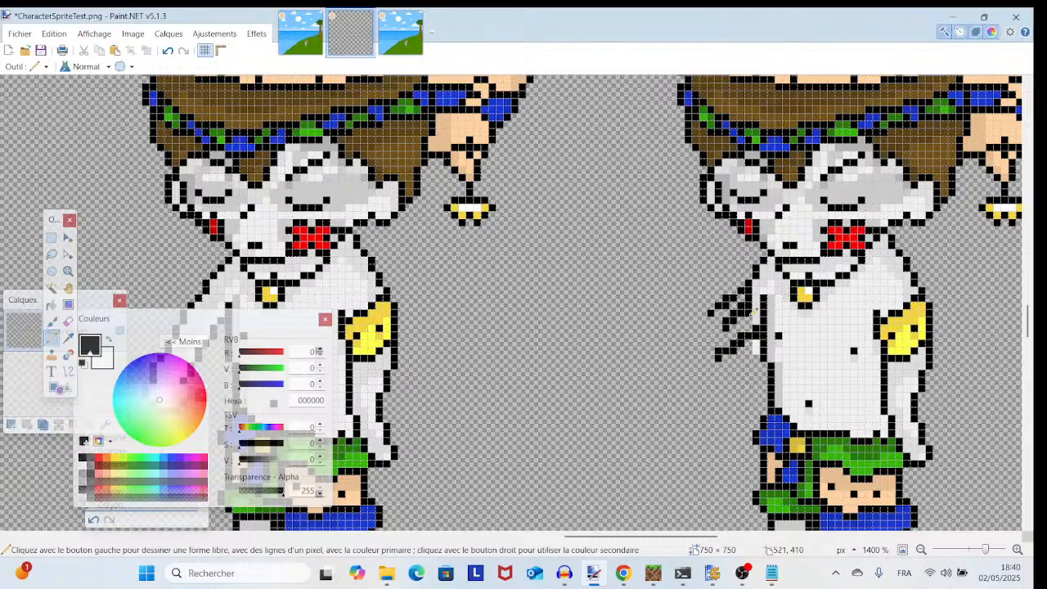
pyautogui.moveTo(753, 311)
pyautogui.mouseDown()
pyautogui.moveTo(698, 357)
pyautogui.moveTo(636, 310)
pyautogui.moveTo(666, 323)
pyautogui.moveTo(643, 296)
pyautogui.mouseUp()
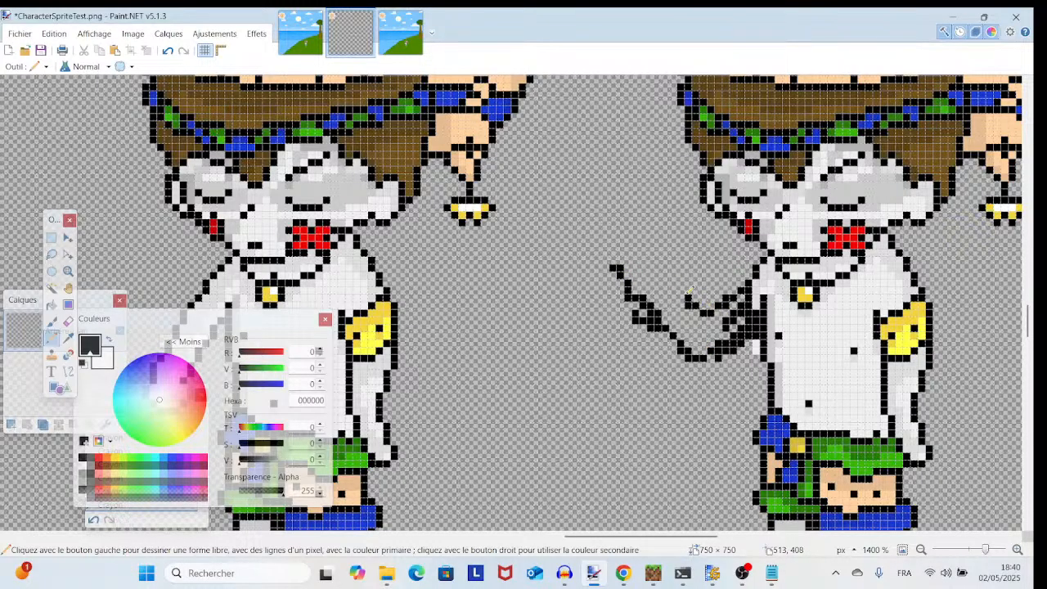
pyautogui.moveTo(687, 288); pyautogui.dragTo(669, 274)
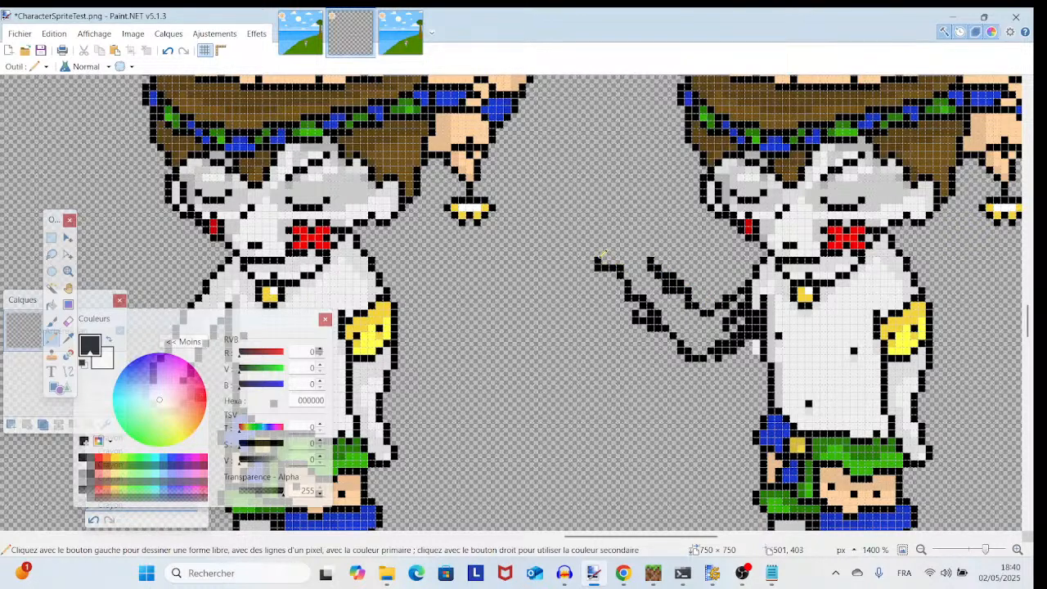
pyautogui.moveTo(614, 259)
pyautogui.mouseDown()
pyautogui.moveTo(605, 235)
pyautogui.moveTo(646, 238)
pyautogui.mouseUp()
pyautogui.moveTo(782, 313); pyautogui.dragTo(668, 336)
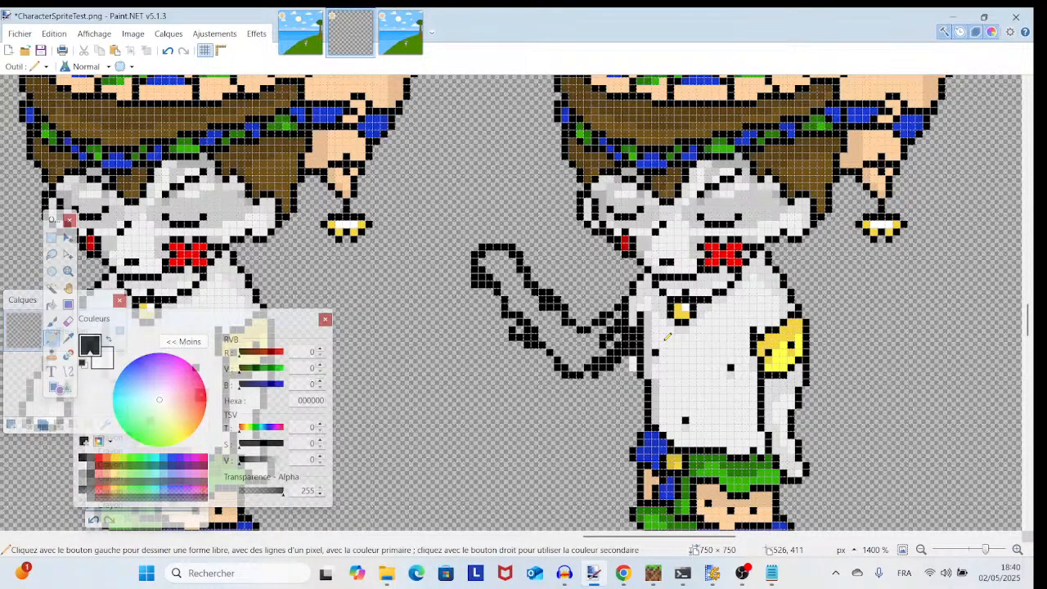
pyautogui.moveTo(598, 396); pyautogui.dragTo(987, 325)
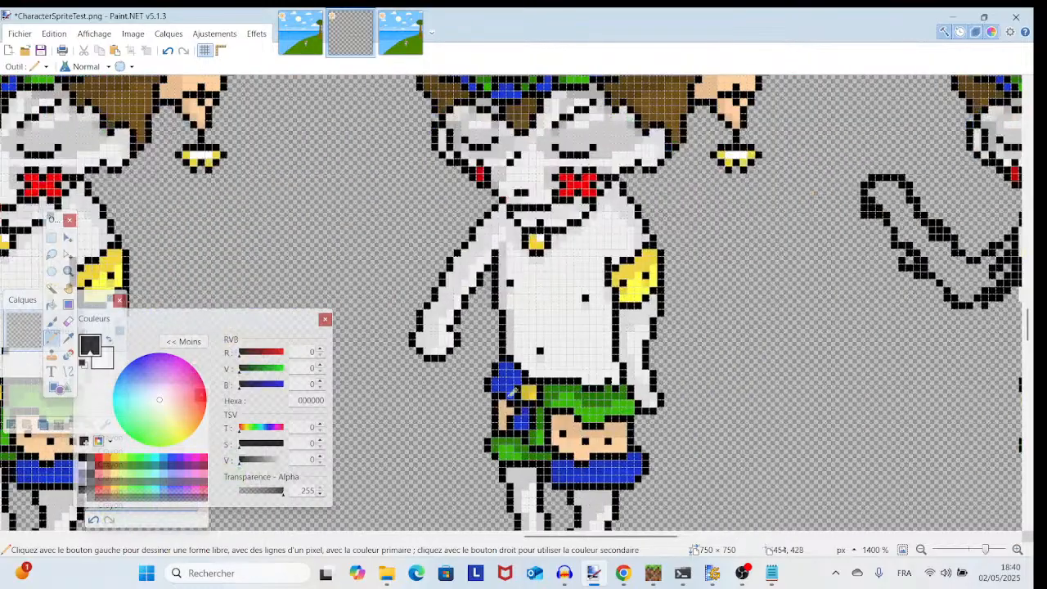
pyautogui.moveTo(663, 360); pyautogui.dragTo(321, 442)
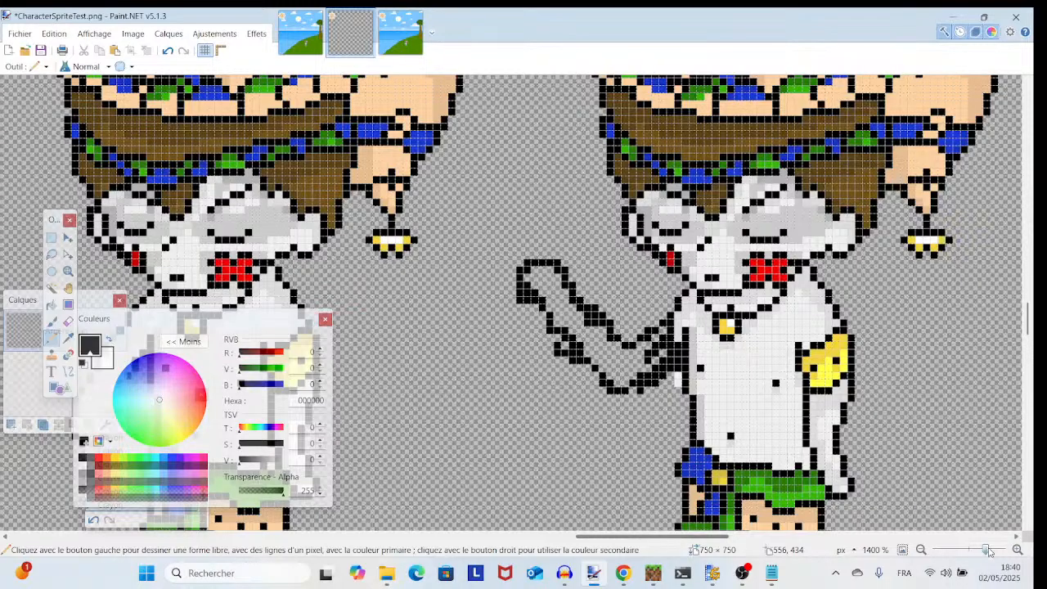
pyautogui.moveTo(988, 551); pyautogui.dragTo(995, 550)
pyautogui.click(68, 321)
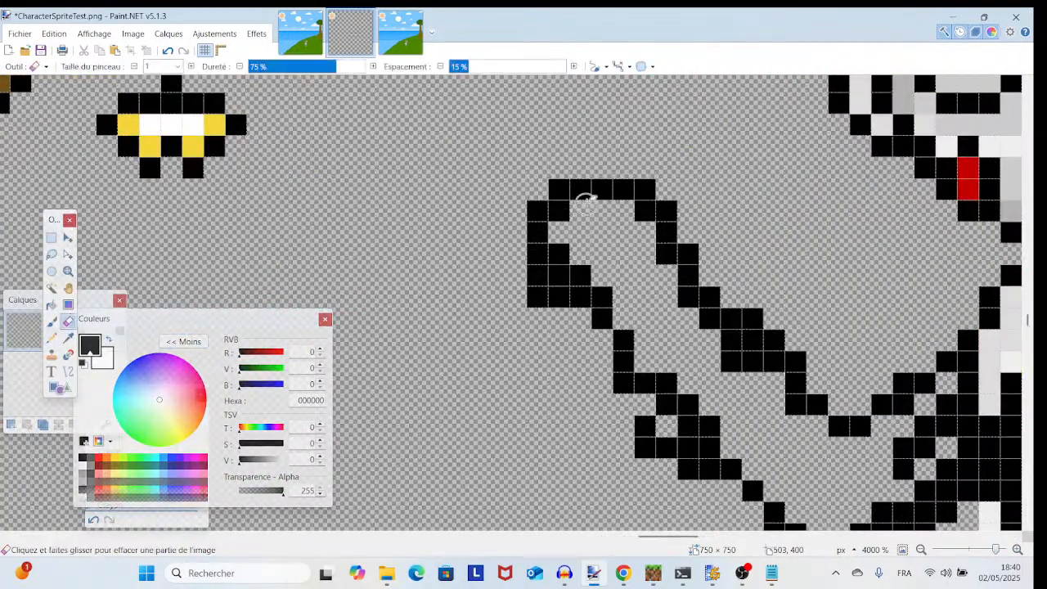
pyautogui.moveTo(585, 200); pyautogui.dragTo(615, 194)
pyautogui.click(52, 337)
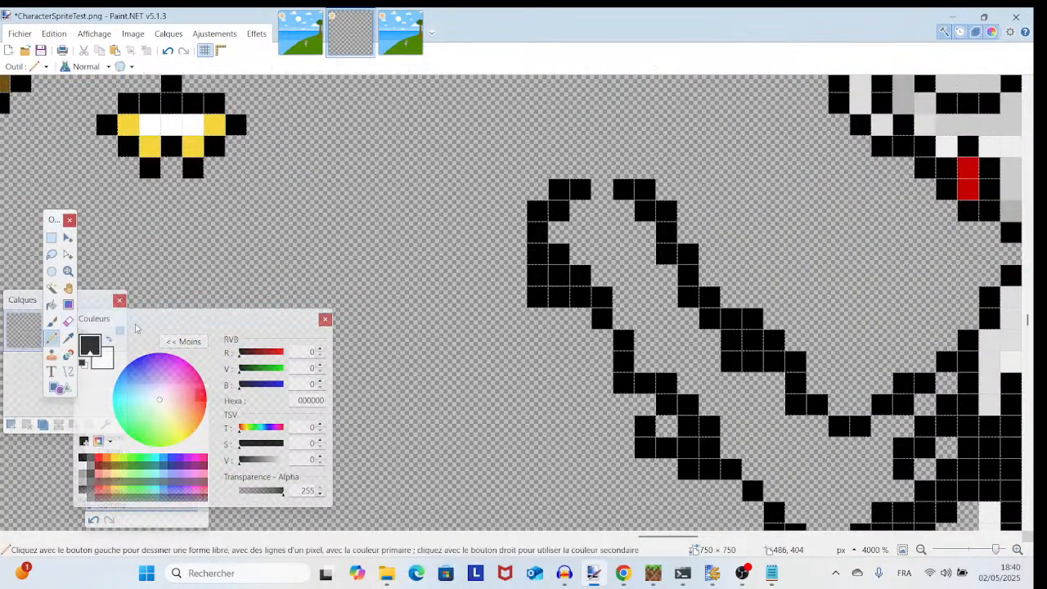
pyautogui.click(605, 233)
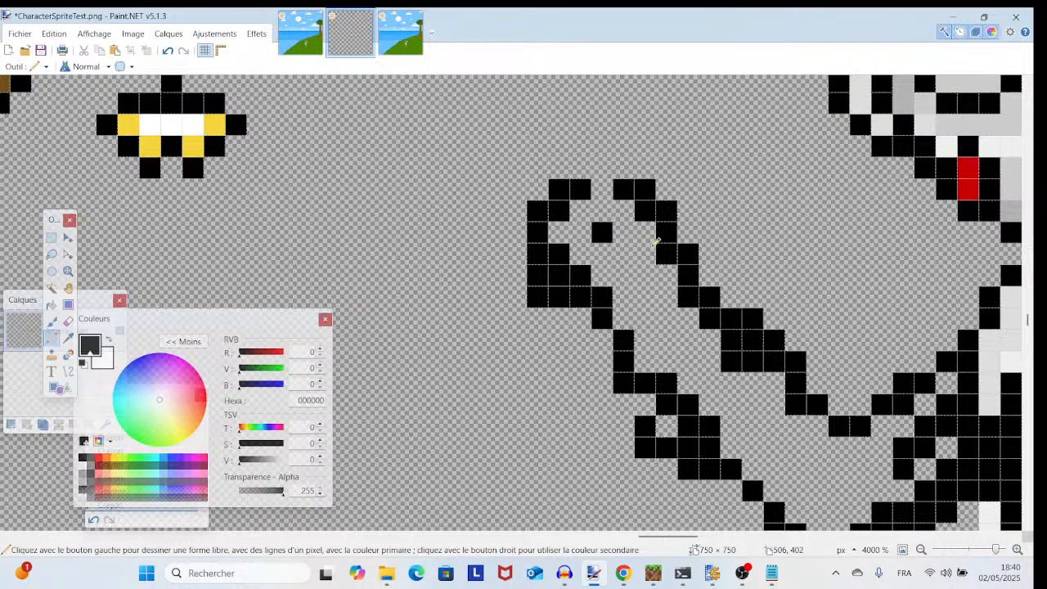
pyautogui.moveTo(996, 551)
pyautogui.mouseDown()
pyautogui.moveTo(981, 559)
pyautogui.moveTo(996, 555)
pyautogui.mouseUp()
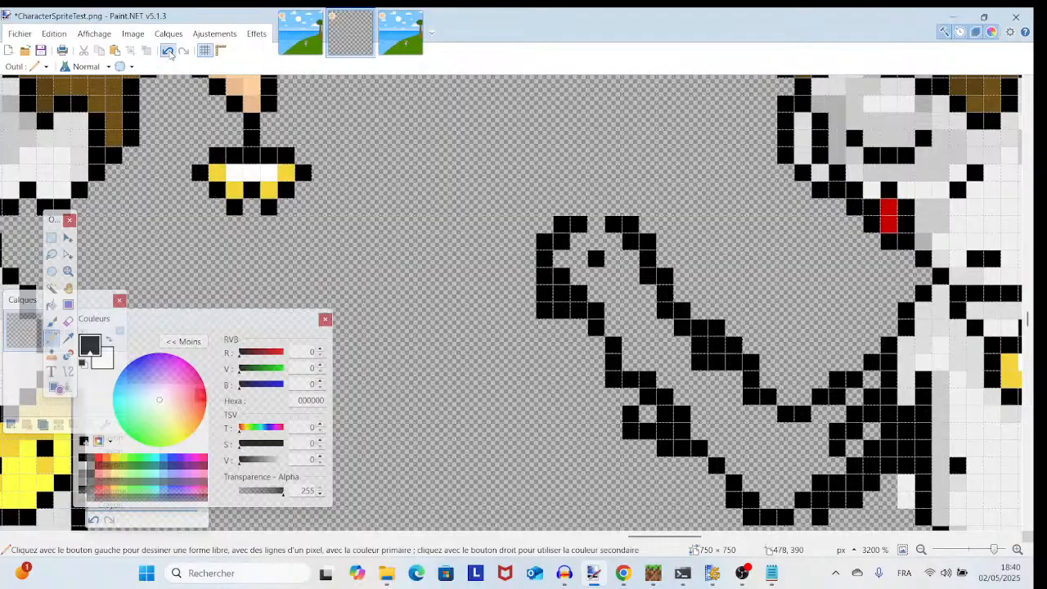
pyautogui.click(168, 51)
pyautogui.click(168, 50)
pyautogui.click(168, 51)
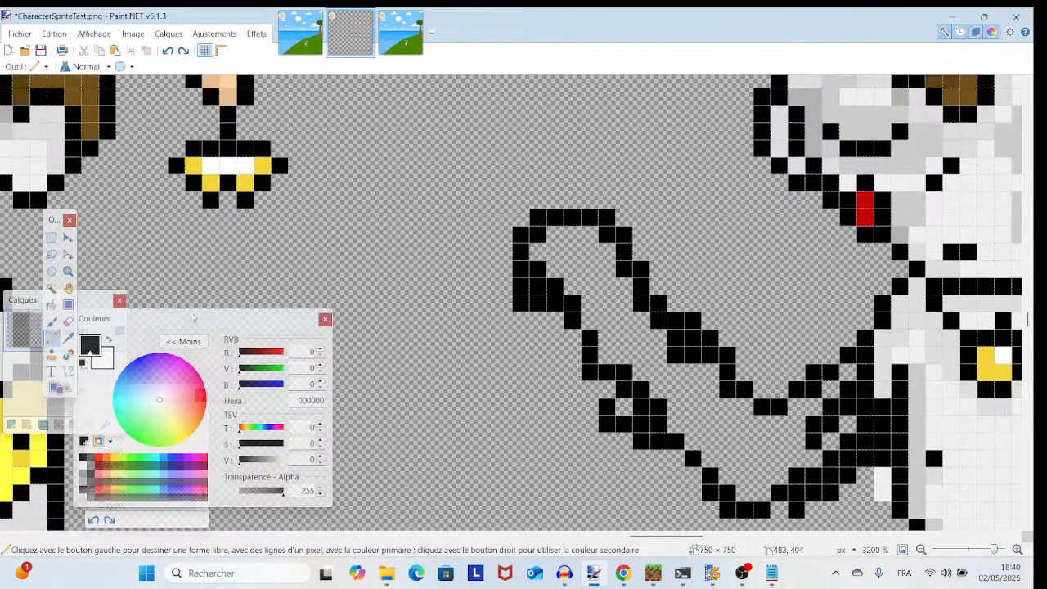
# - Erase the surplus black pixels at the raised hand's lower corner and along the forearm's upper edge
pyautogui.click(68, 320)
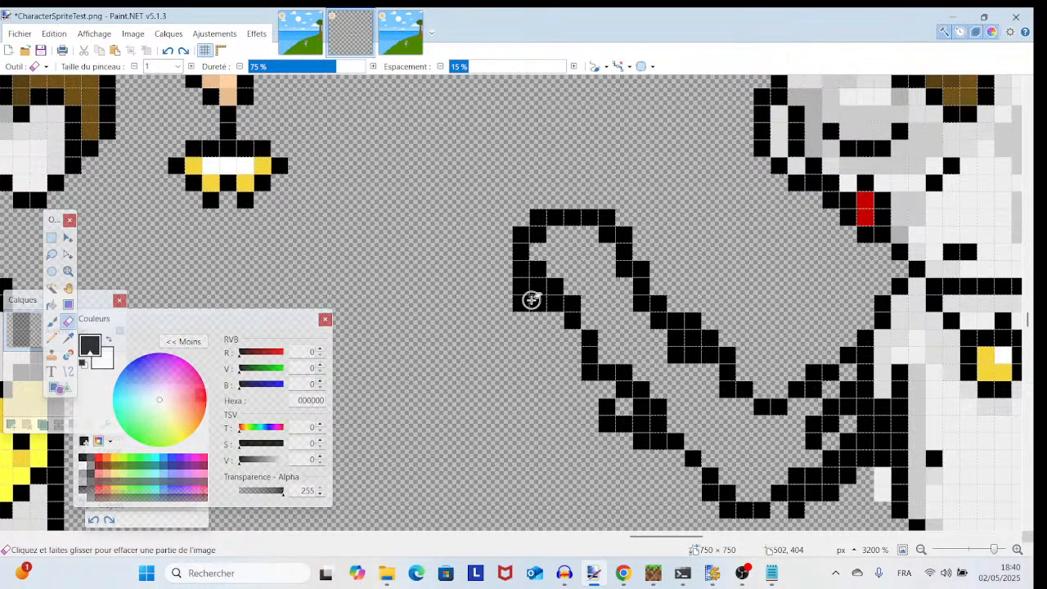
pyautogui.moveTo(531, 300); pyautogui.dragTo(526, 297)
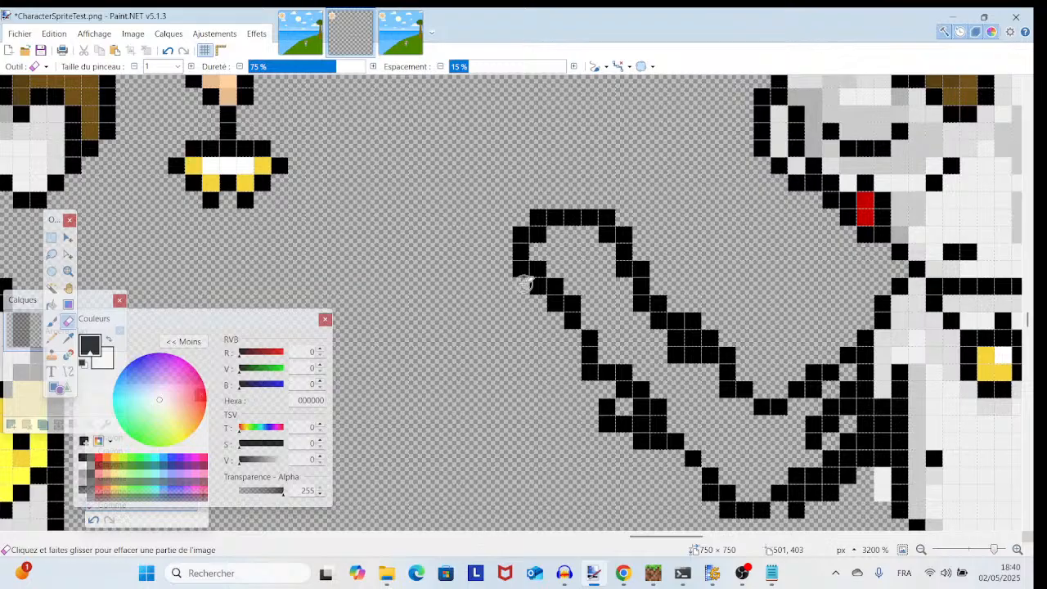
pyautogui.moveTo(701, 325); pyautogui.dragTo(590, 263)
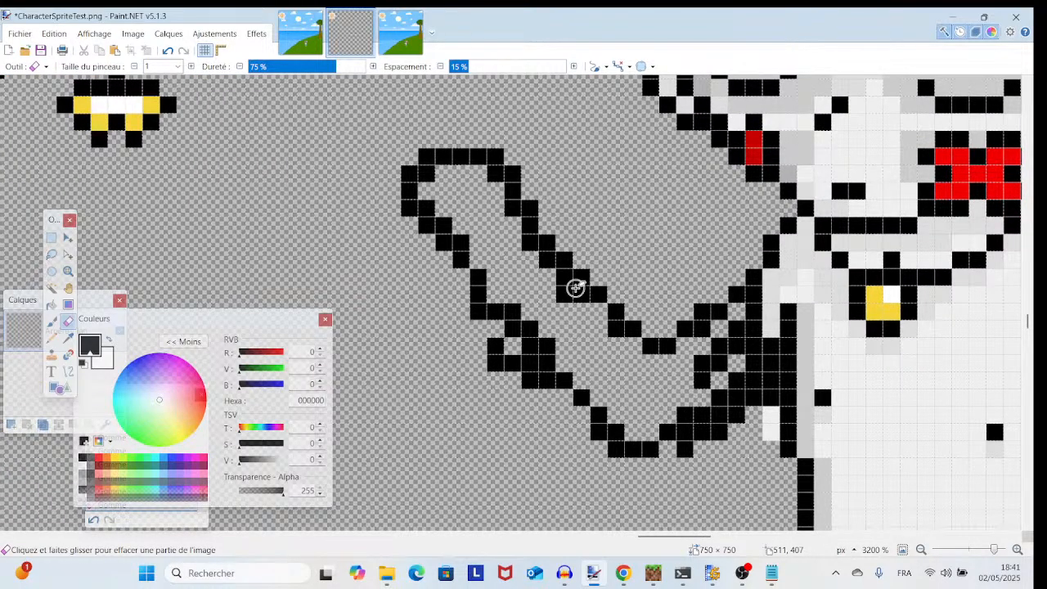
pyautogui.click(569, 293)
pyautogui.moveTo(718, 338); pyautogui.dragTo(629, 328)
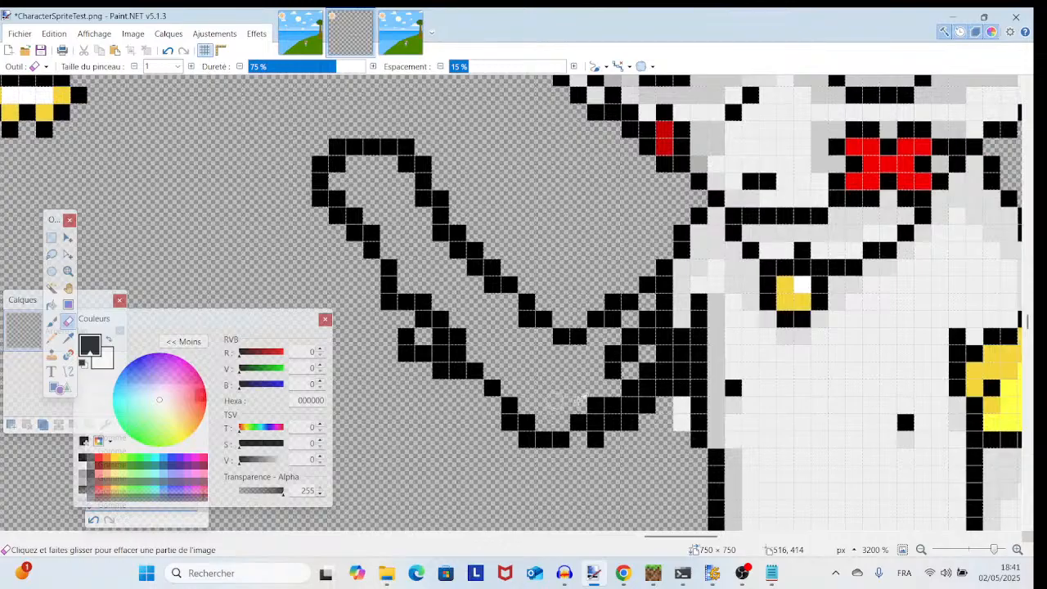
# - Straighten the elbow's lower outline and trim the extra corner pixel from the forearm's lower edge
pyautogui.moveTo(825, 423); pyautogui.dragTo(732, 382)
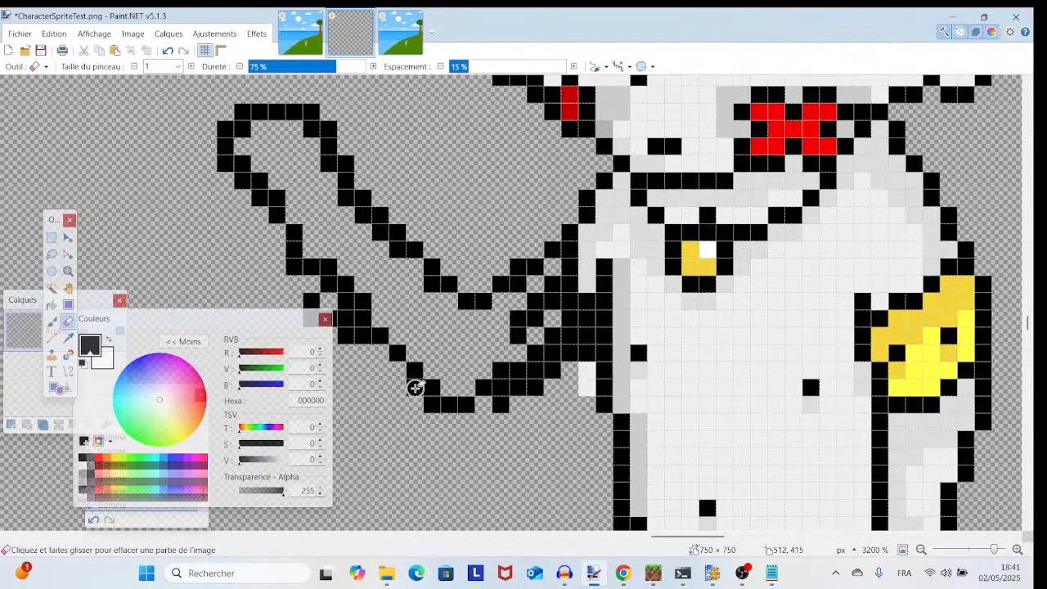
pyautogui.moveTo(415, 388)
pyautogui.mouseDown()
pyautogui.moveTo(462, 404)
pyautogui.moveTo(434, 405)
pyautogui.moveTo(463, 385)
pyautogui.mouseUp()
pyautogui.click(51, 336)
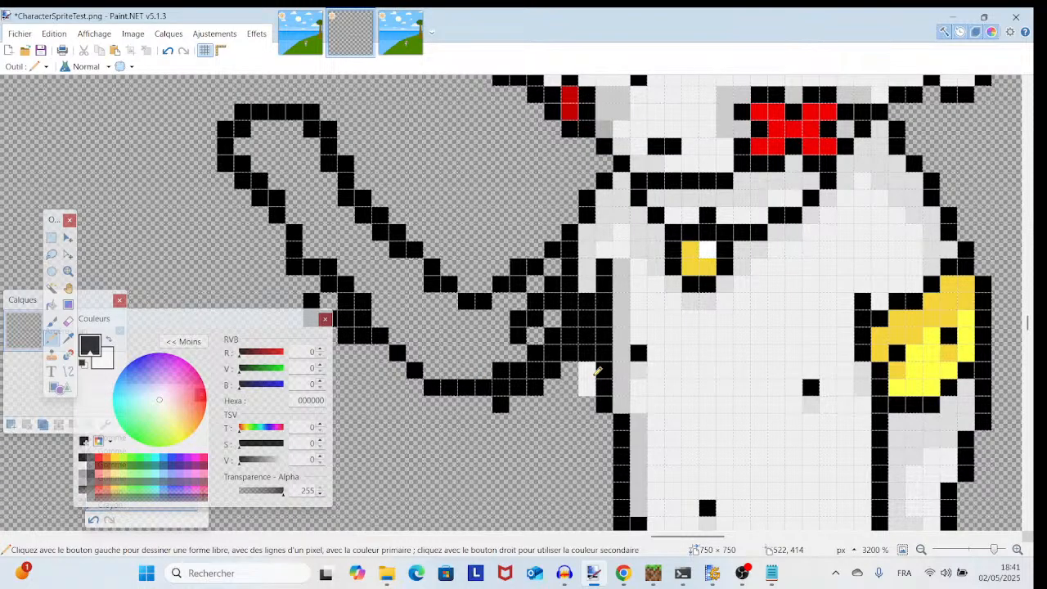
pyautogui.moveTo(518, 333); pyautogui.dragTo(559, 332)
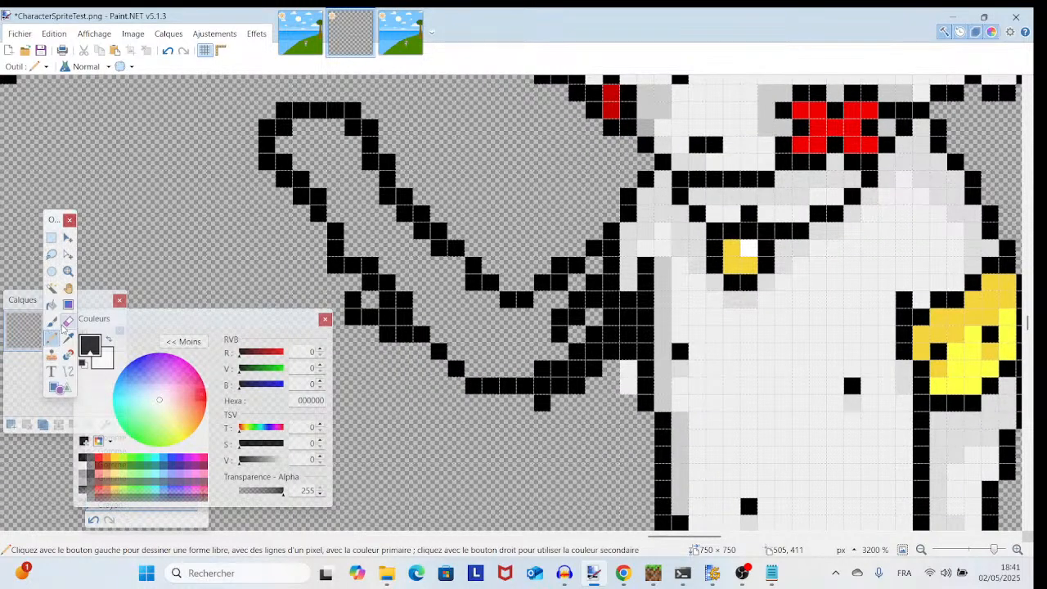
pyautogui.click(68, 320)
pyautogui.moveTo(337, 268); pyautogui.dragTo(123, 289)
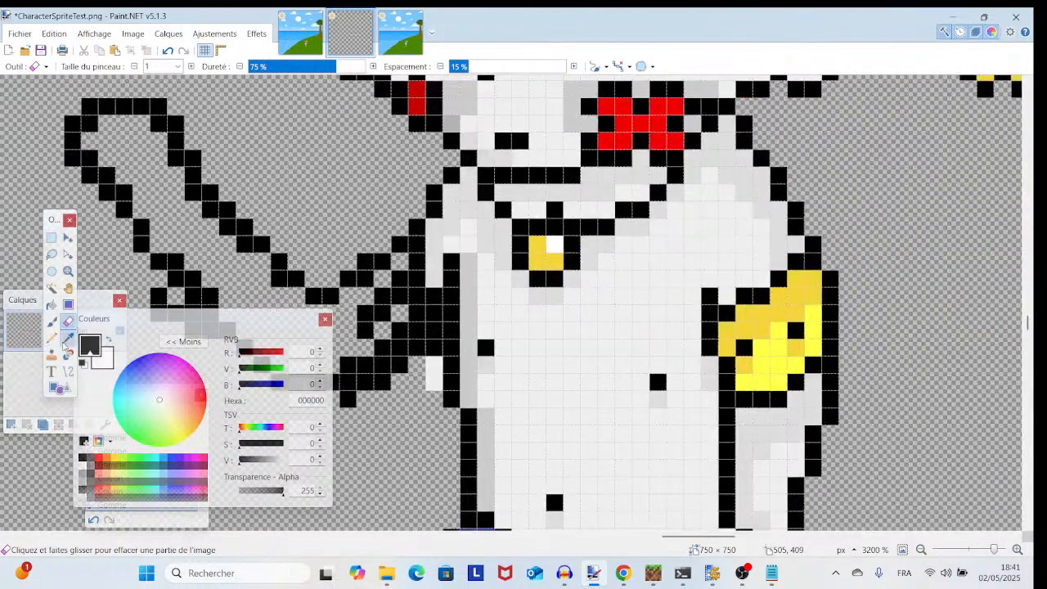
# - Sample the light grey EFEFEF from the shirt and fill the inside of the new arm with the Paint Bucket
pyautogui.click(67, 336)
pyautogui.click(638, 332)
pyautogui.click(52, 304)
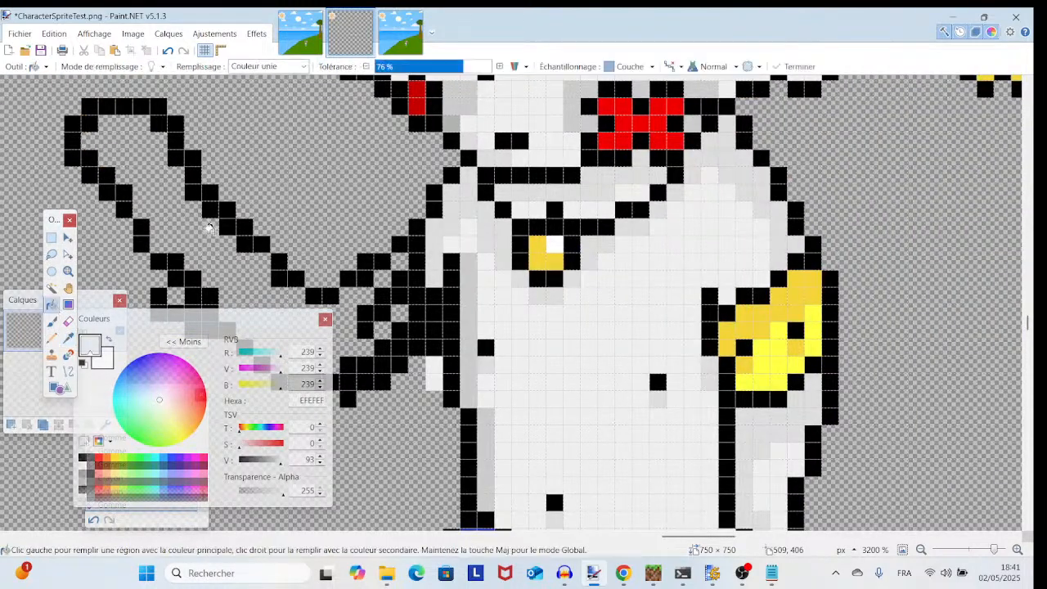
pyautogui.click(204, 222)
pyautogui.moveTo(376, 227)
pyautogui.mouseDown()
pyautogui.moveTo(484, 316)
pyautogui.moveTo(557, 297)
pyautogui.mouseUp()
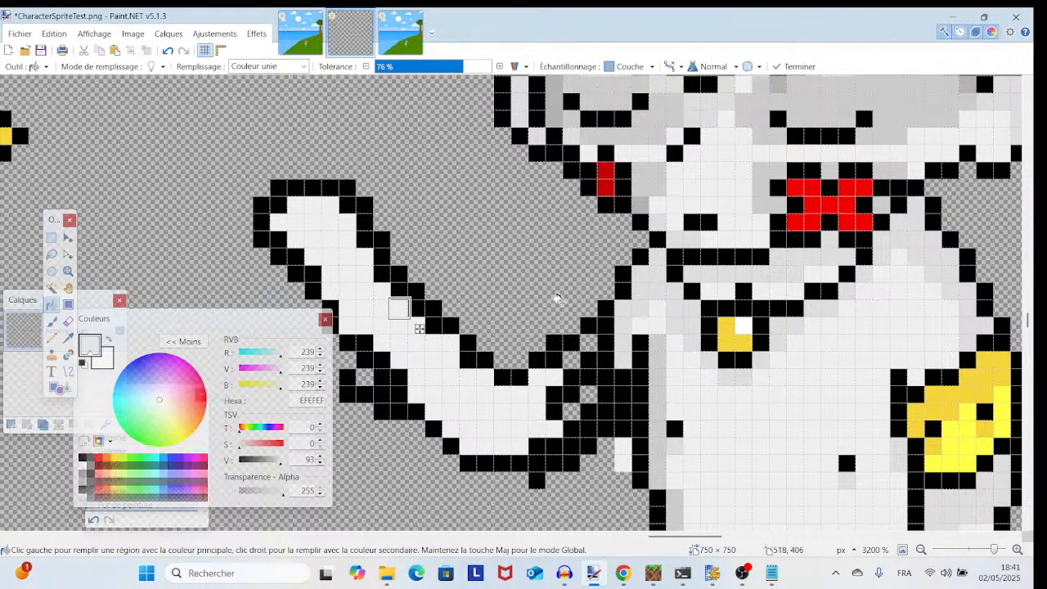
# - Paint over the black lines and gaps between the elbow and upper arm with light grey using the Pencil
pyautogui.click(50, 337)
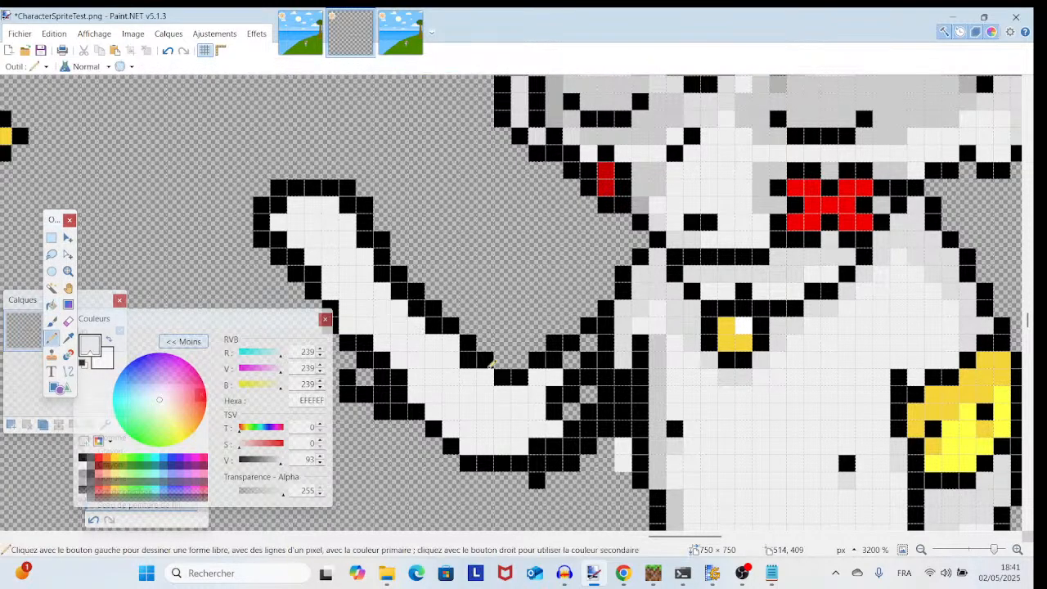
pyautogui.moveTo(560, 359)
pyautogui.mouseDown()
pyautogui.moveTo(606, 331)
pyautogui.moveTo(607, 355)
pyautogui.moveTo(557, 403)
pyautogui.mouseUp()
pyautogui.click(590, 344)
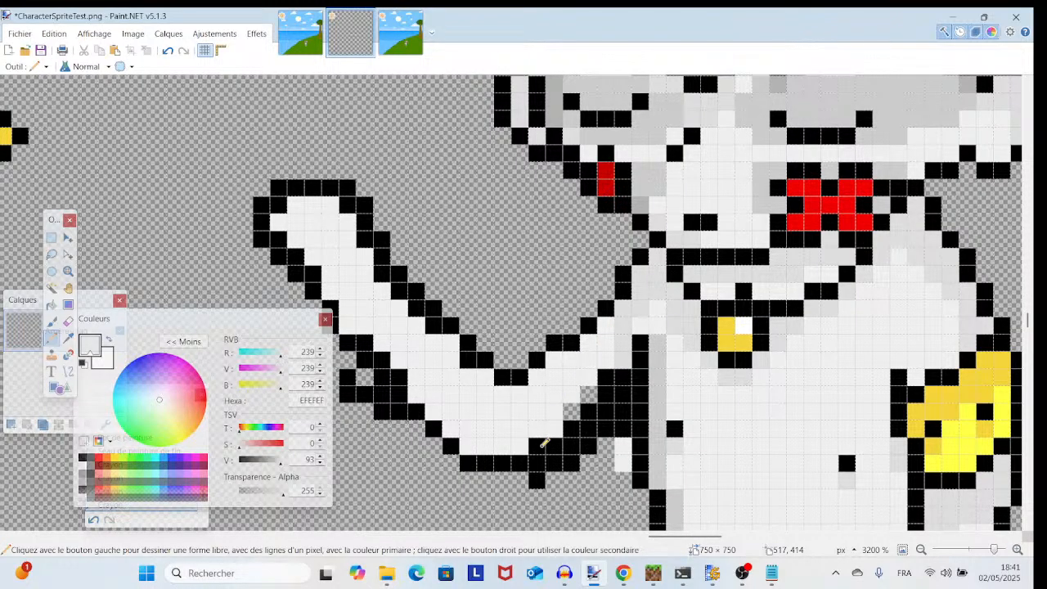
pyautogui.moveTo(544, 443)
pyautogui.mouseDown()
pyautogui.moveTo(571, 435)
pyautogui.moveTo(581, 411)
pyautogui.moveTo(589, 416)
pyautogui.moveTo(587, 396)
pyautogui.moveTo(612, 383)
pyautogui.moveTo(606, 408)
pyautogui.moveTo(591, 394)
pyautogui.mouseUp()
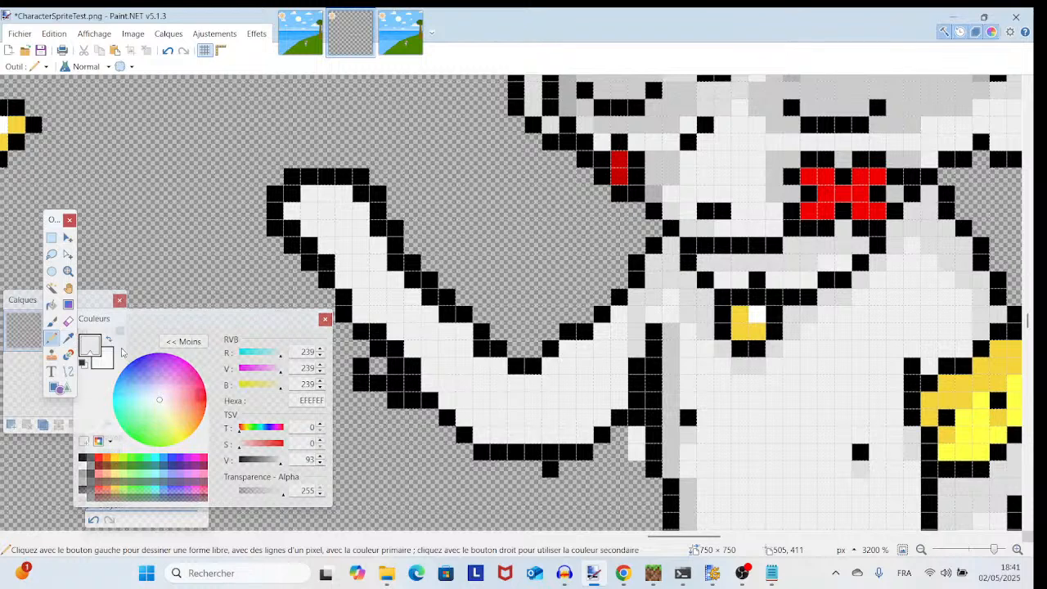
# - Extend the elbow's underside with a lower row of black pixels and recolor the row above it light grey EFEFEF
pyautogui.click(68, 337)
pyautogui.click(565, 450)
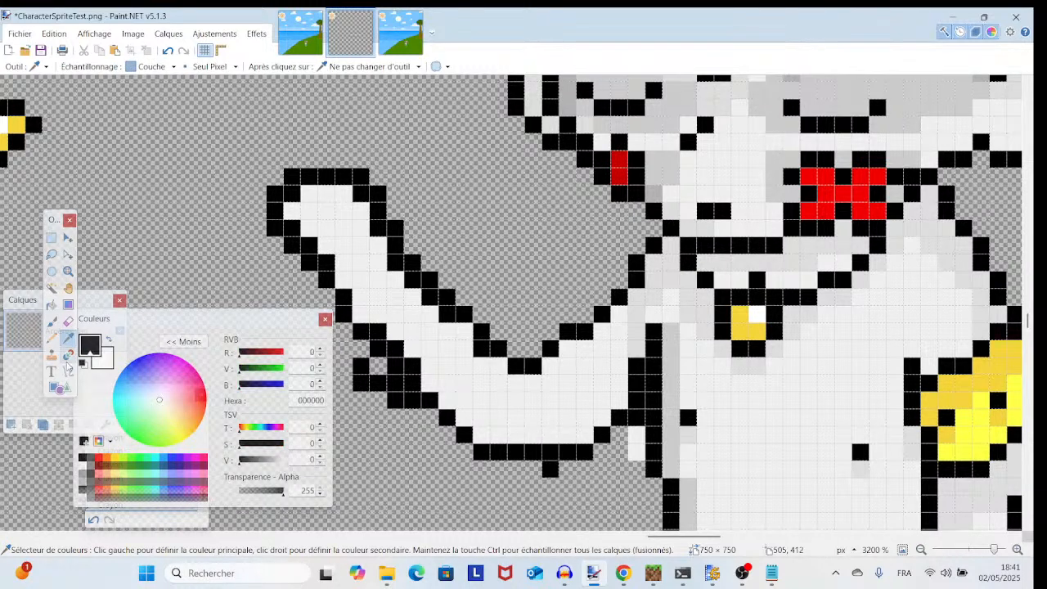
pyautogui.click(51, 336)
pyautogui.moveTo(537, 468); pyautogui.dragTo(522, 470)
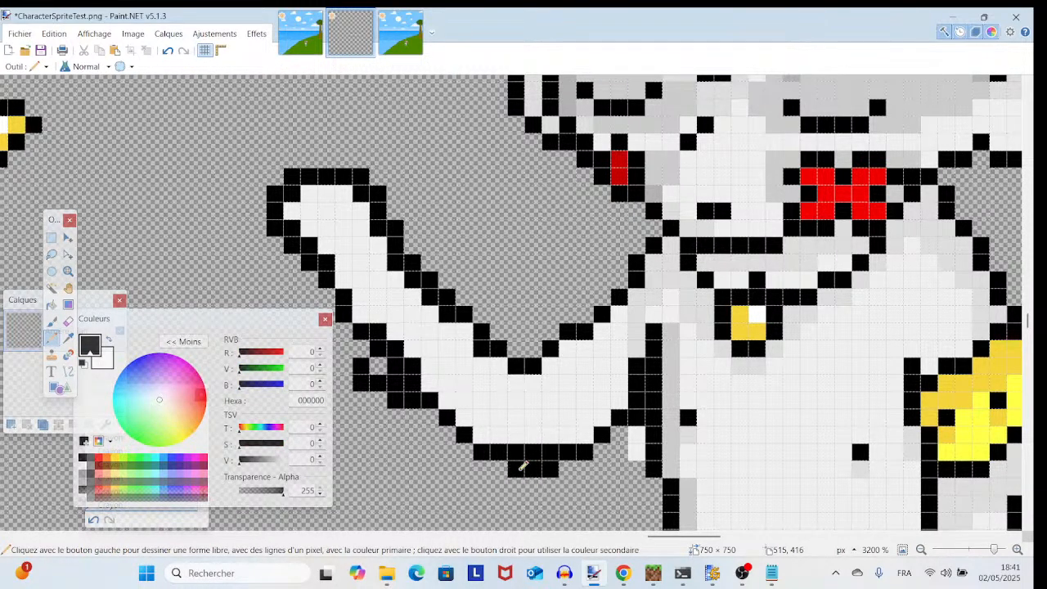
pyautogui.click(68, 337)
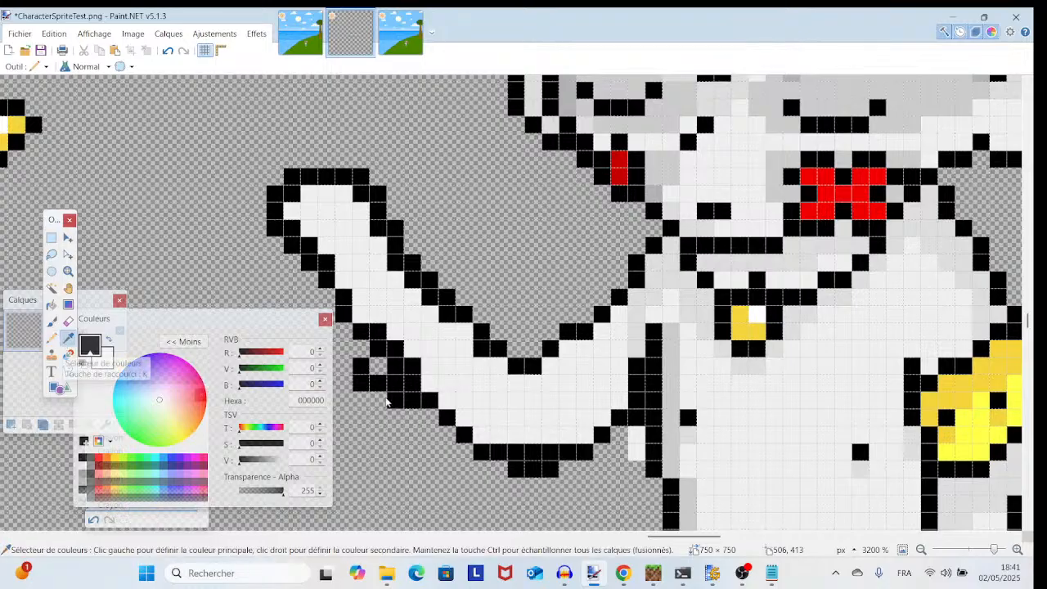
pyautogui.click(550, 435)
pyautogui.click(51, 337)
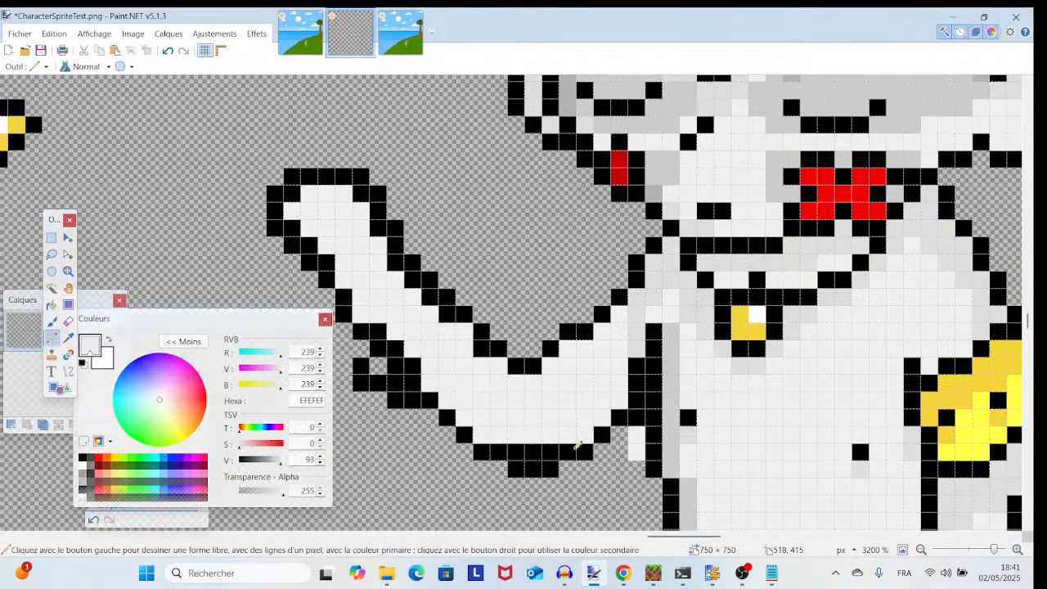
pyautogui.moveTo(550, 452); pyautogui.dragTo(522, 448)
pyautogui.scroll(2, 522, 447)
pyautogui.scroll(-3, 522, 447)
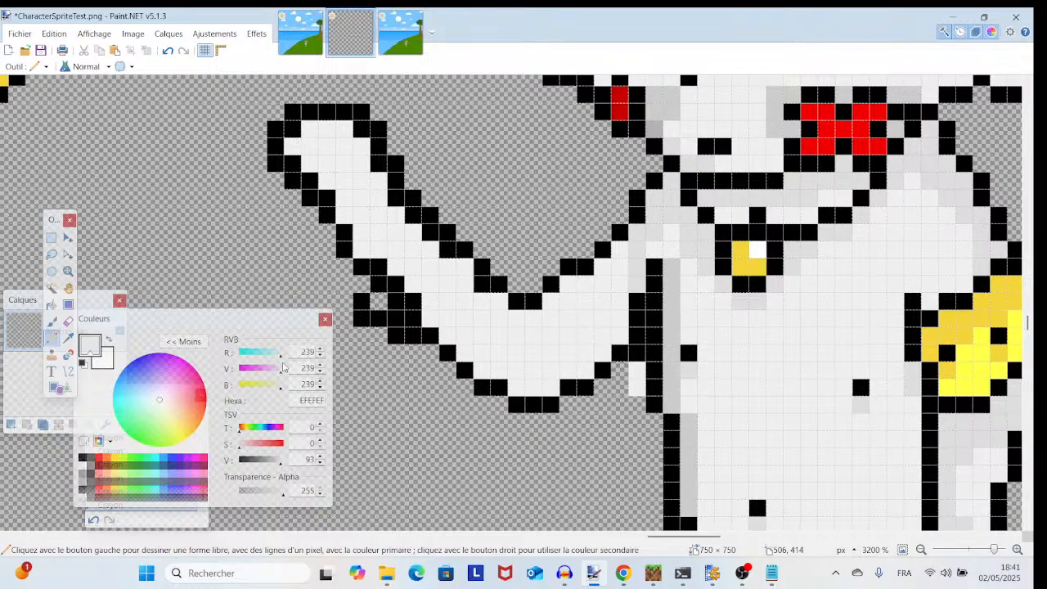
# - Sample the darker grey DDDDDD near the shoulder and shade the arm from hand to upper arm with the Pencil
pyautogui.click(68, 338)
pyautogui.click(649, 273)
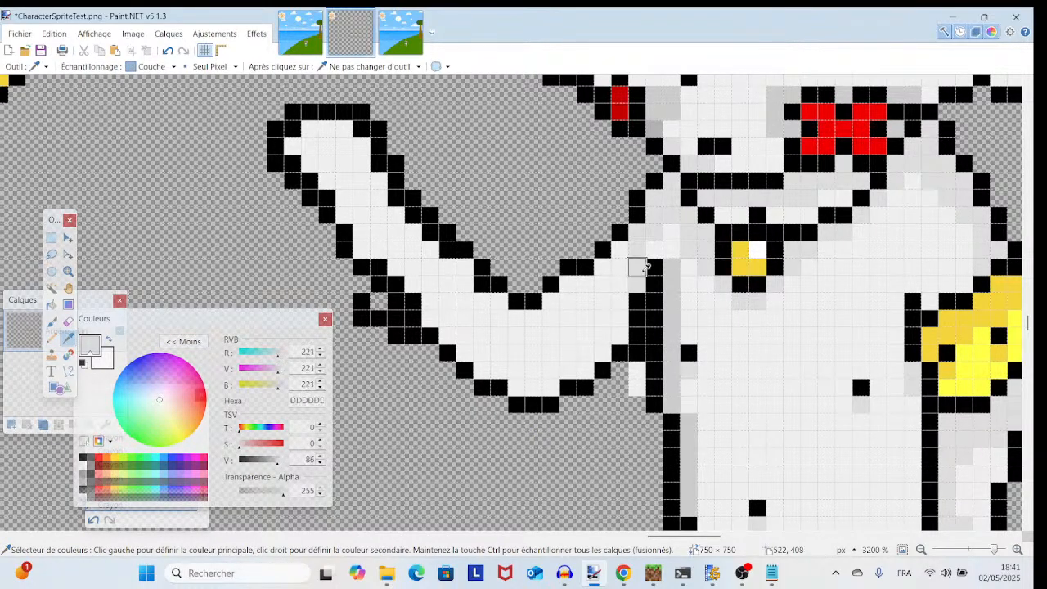
pyautogui.click(52, 336)
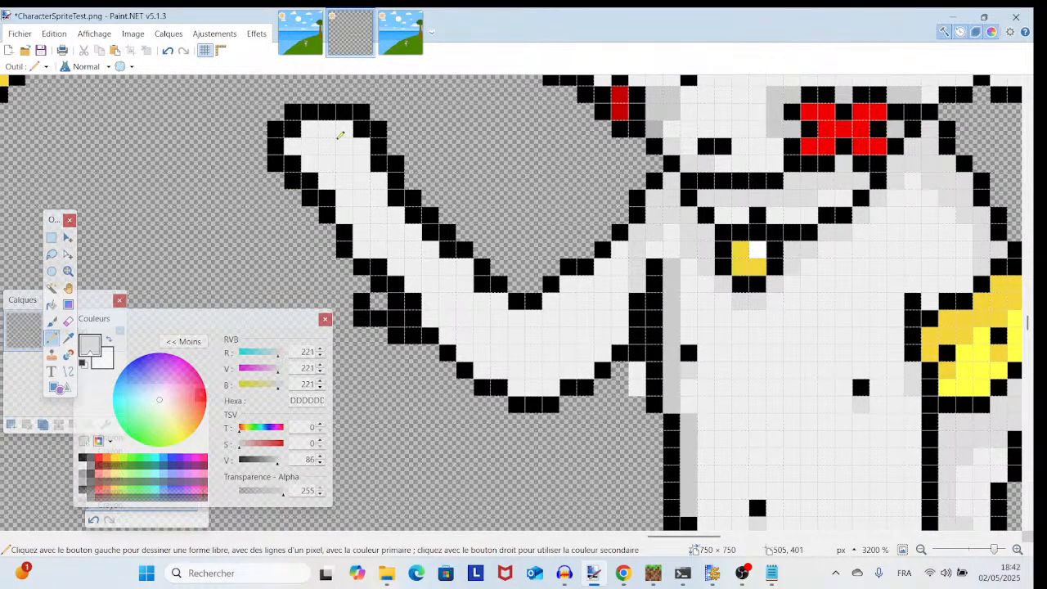
pyautogui.moveTo(340, 133)
pyautogui.mouseDown()
pyautogui.moveTo(396, 209)
pyautogui.moveTo(518, 327)
pyautogui.mouseUp()
pyautogui.moveTo(550, 328)
pyautogui.mouseDown()
pyautogui.moveTo(609, 276)
pyautogui.moveTo(624, 248)
pyautogui.mouseUp()
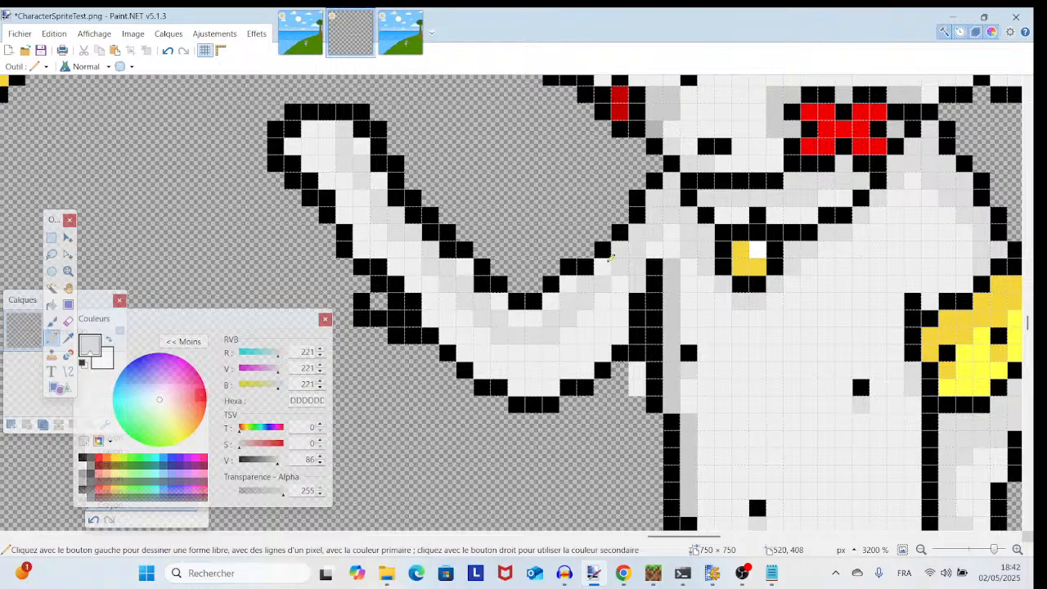
# - Extend the darker grey DDDDDD shading along the arm's inner edge up to the hand and recolor the doubled outline pixels beside it
pyautogui.moveTo(584, 279)
pyautogui.mouseDown()
pyautogui.moveTo(514, 318)
pyautogui.moveTo(452, 245)
pyautogui.moveTo(428, 231)
pyautogui.moveTo(422, 242)
pyautogui.mouseUp()
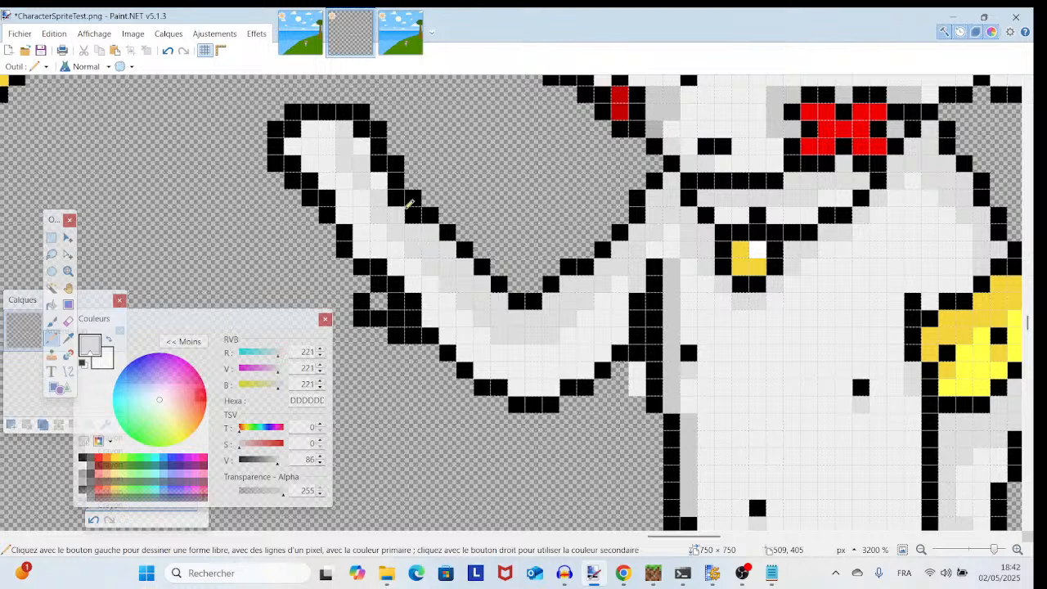
pyautogui.moveTo(410, 202); pyautogui.dragTo(399, 198)
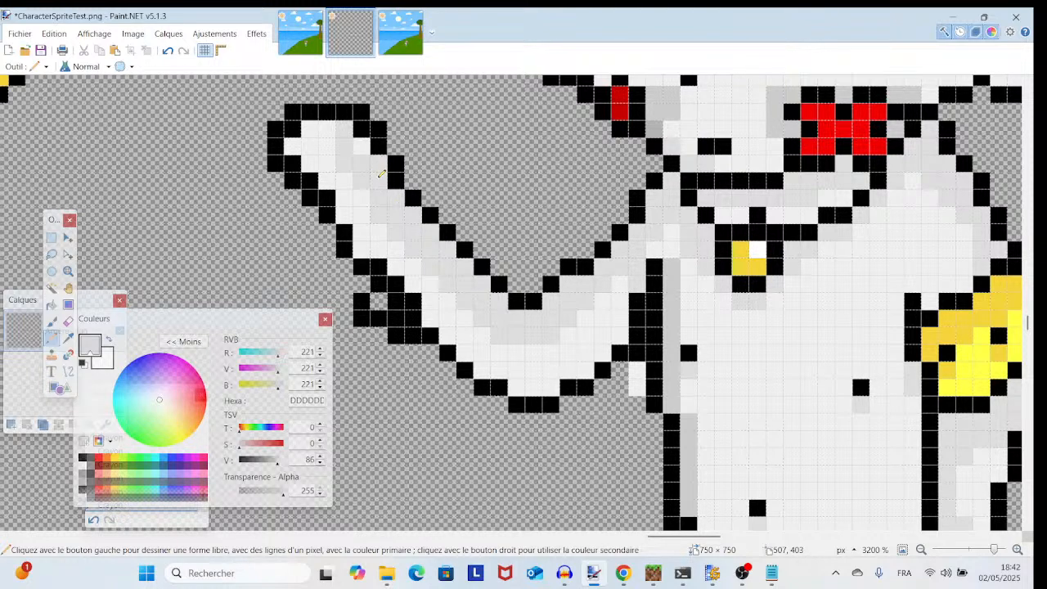
pyautogui.scroll(3, 397, 193)
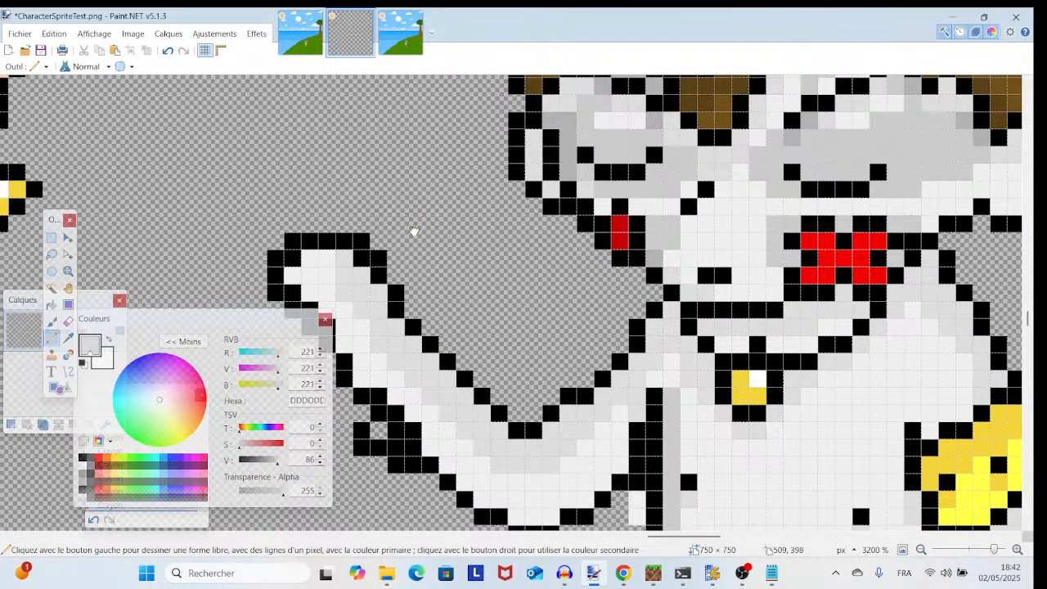
pyautogui.hscroll(-2, 408, 270)
pyautogui.moveTo(389, 289)
pyautogui.mouseDown()
pyautogui.moveTo(364, 290)
pyautogui.moveTo(391, 282)
pyautogui.moveTo(367, 273)
pyautogui.moveTo(427, 269)
pyautogui.mouseUp()
pyautogui.scroll(-2, 415, 273)
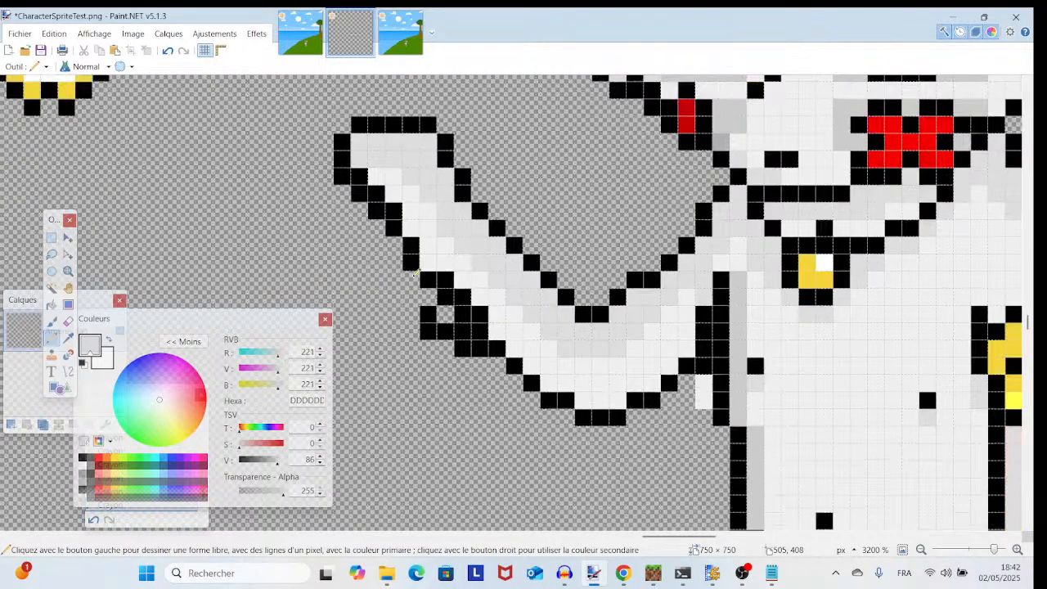
pyautogui.scroll(-3, 414, 303)
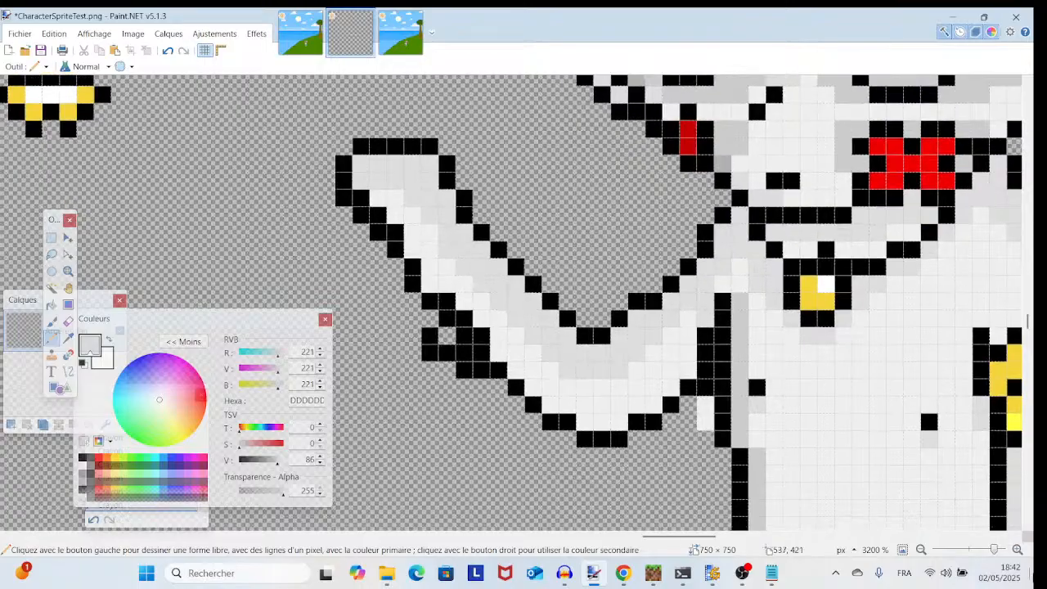
pyautogui.moveTo(994, 550)
pyautogui.mouseDown()
pyautogui.moveTo(980, 556)
pyautogui.moveTo(994, 550)
pyautogui.mouseUp()
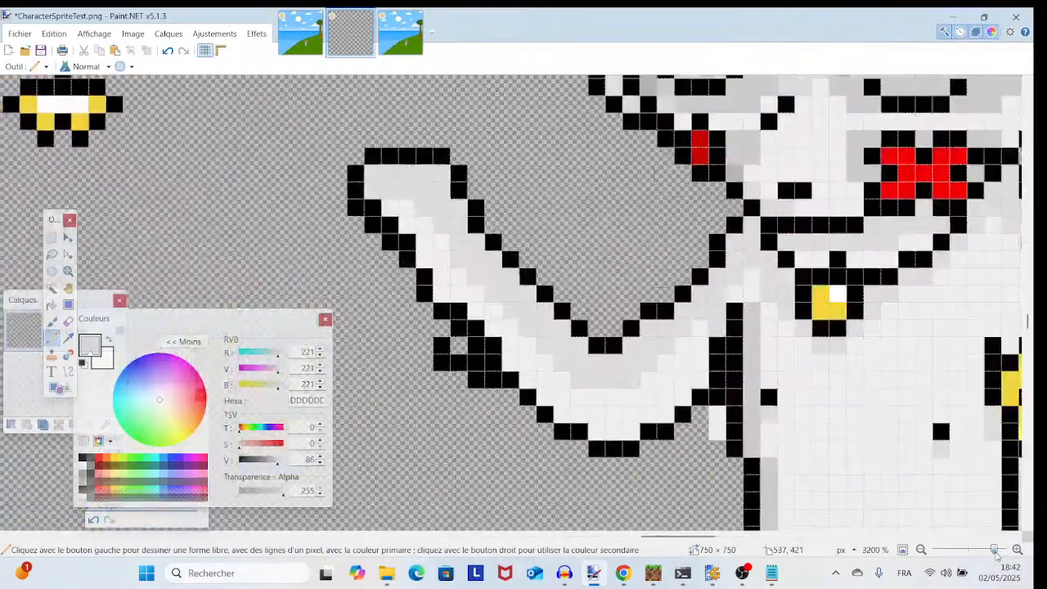
# - Sample light grey EFEFEF from the arm and paint over the black pixels where the upper arm meets the torso
pyautogui.click(67, 337)
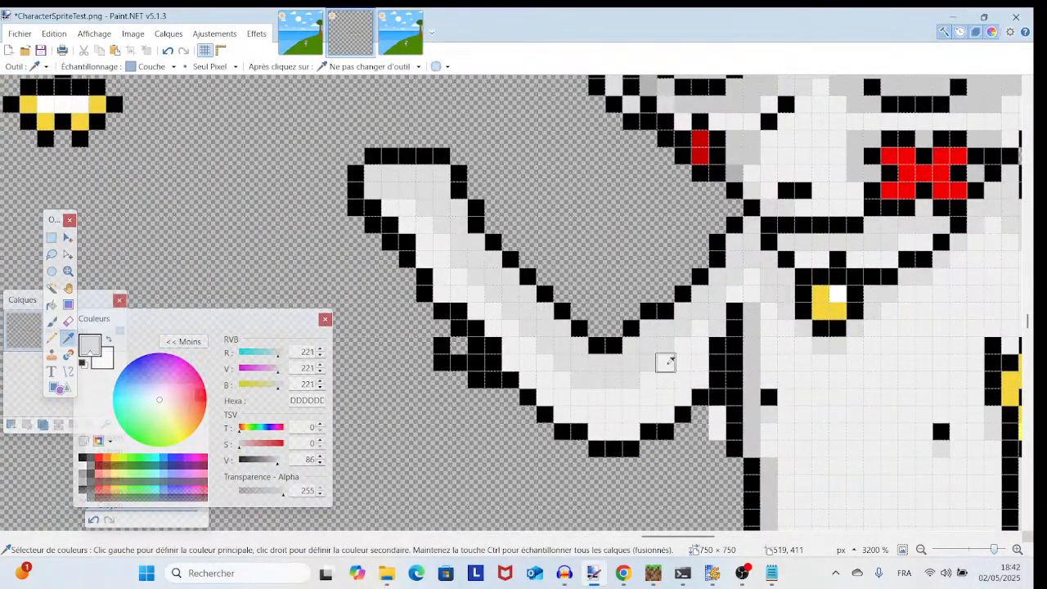
pyautogui.click(682, 377)
pyautogui.click(51, 337)
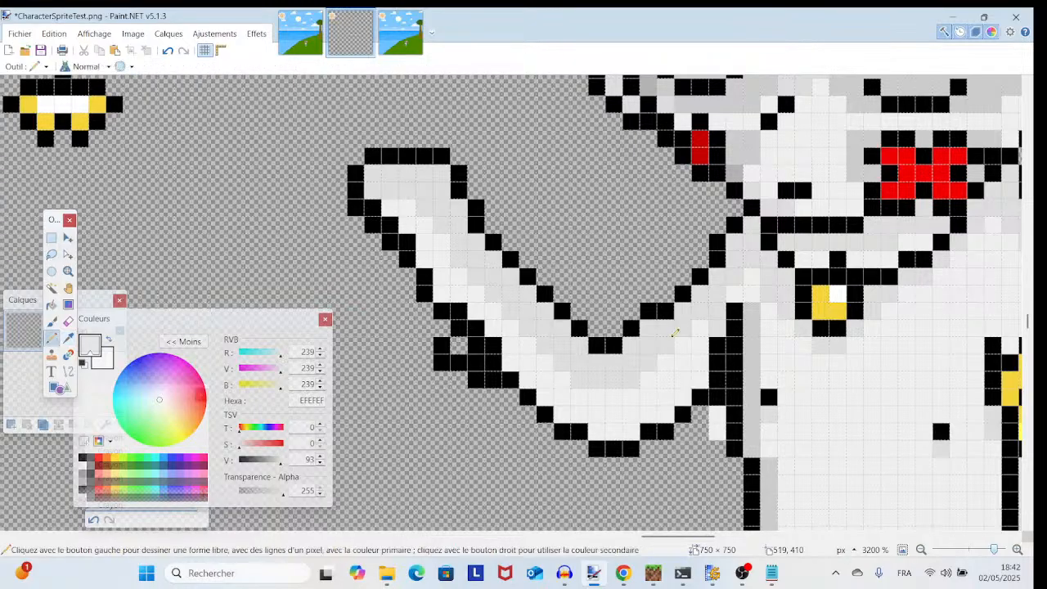
pyautogui.click(717, 314)
pyautogui.click(717, 364)
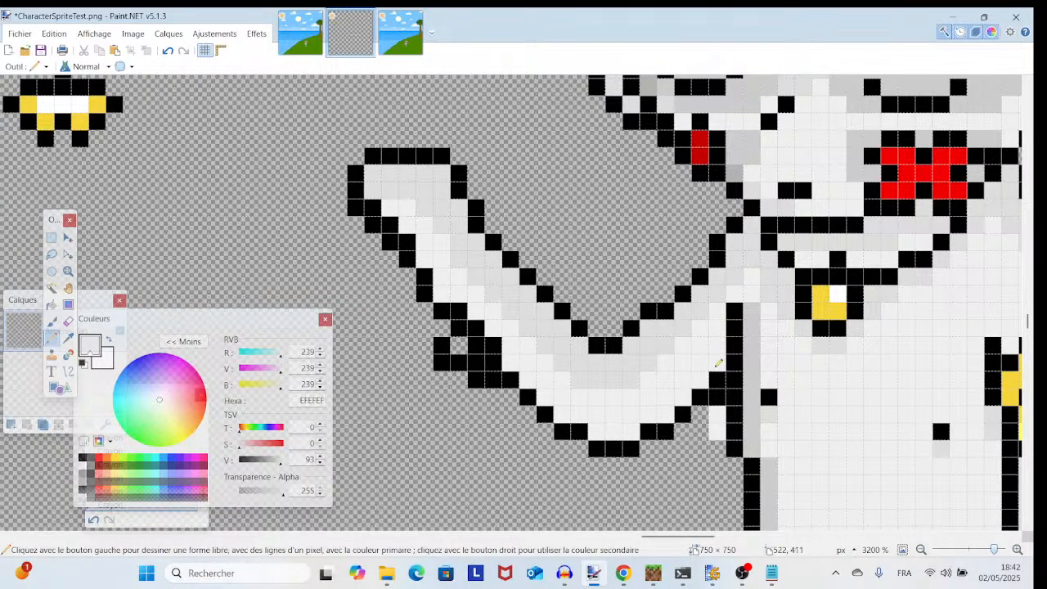
pyautogui.click(717, 378)
pyautogui.moveTo(693, 374); pyautogui.dragTo(693, 373)
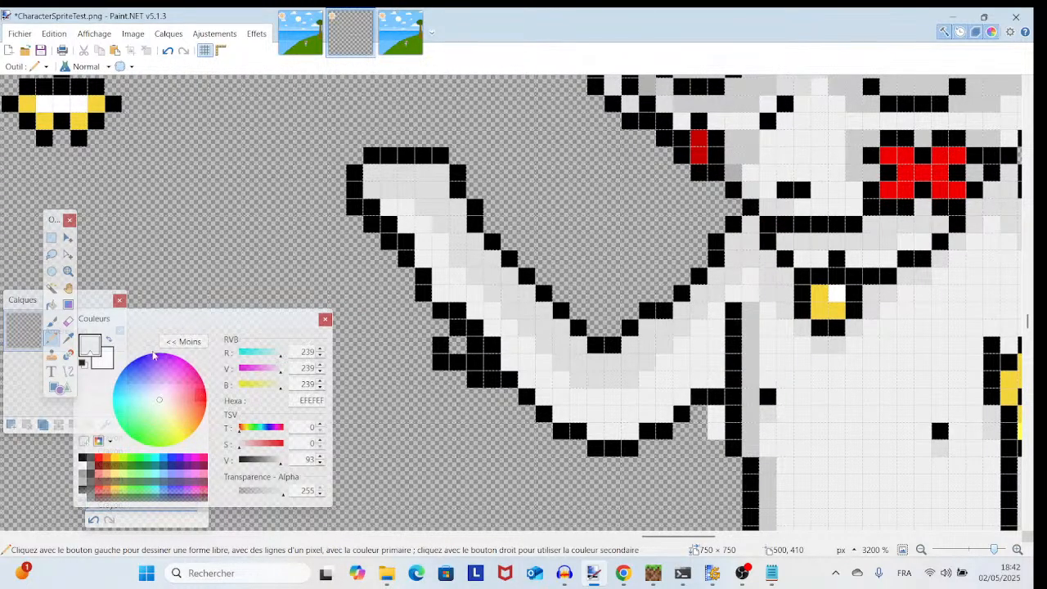
# - Sample black, draw a diagonal outline from the elbow up to the armpit, and erase the old outline and leftover pixels beneath the arm
pyautogui.click(68, 337)
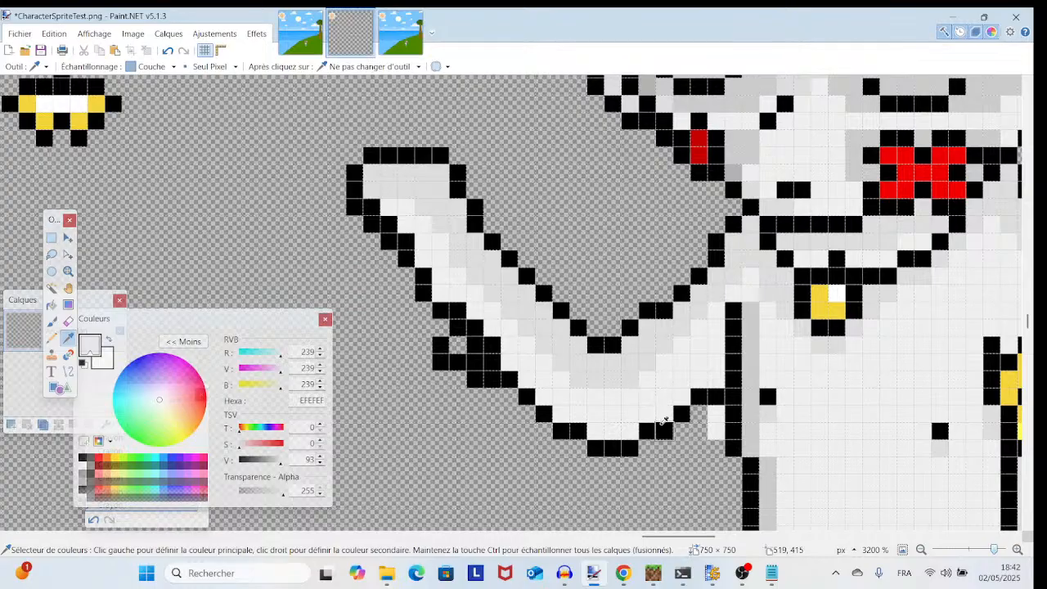
pyautogui.click(661, 427)
pyautogui.click(51, 337)
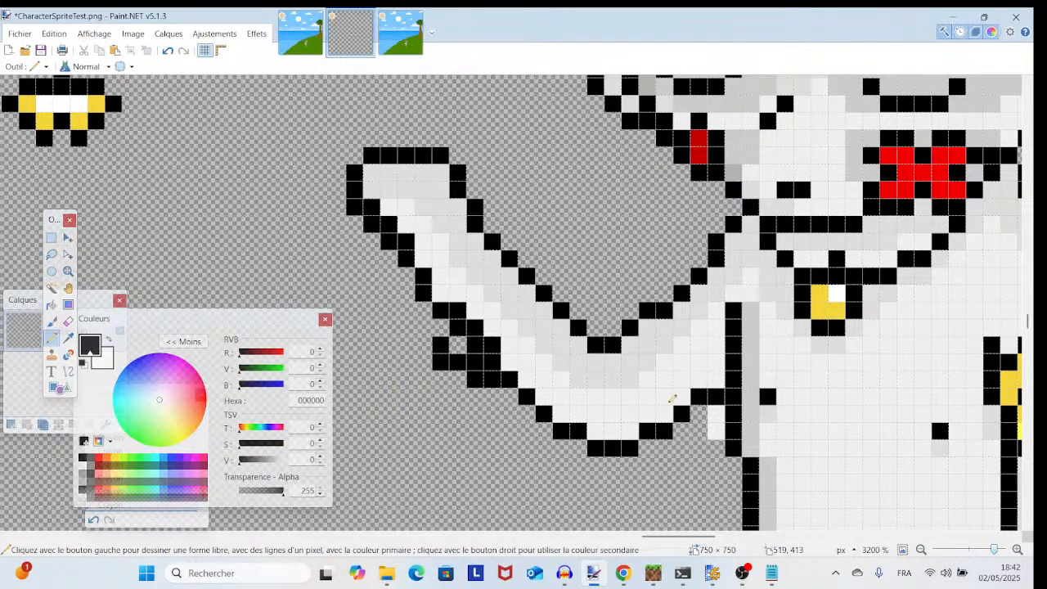
pyautogui.click(681, 396)
pyautogui.click(699, 379)
pyautogui.click(716, 362)
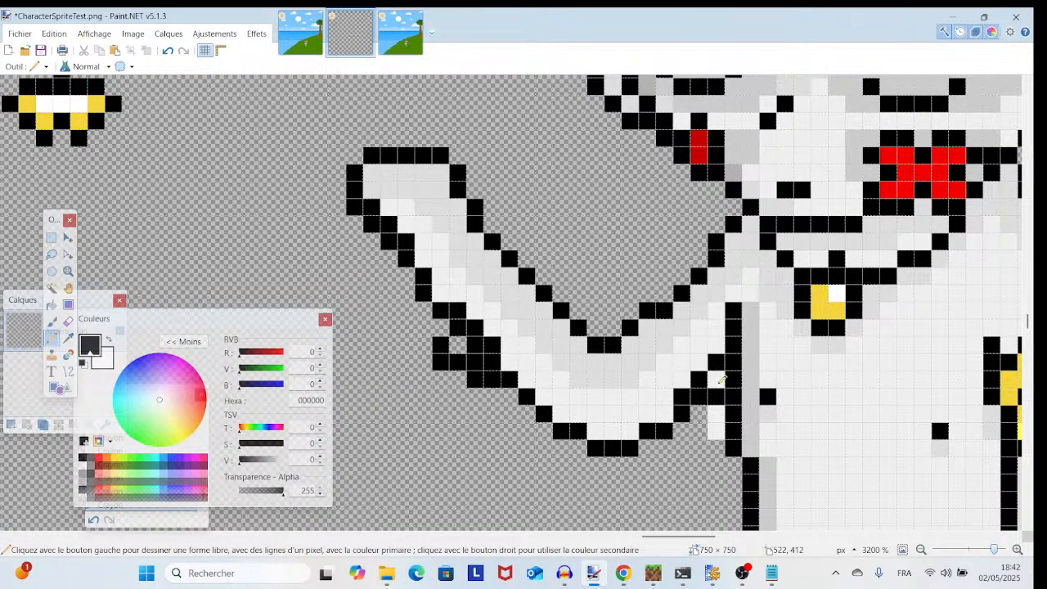
pyautogui.click(68, 321)
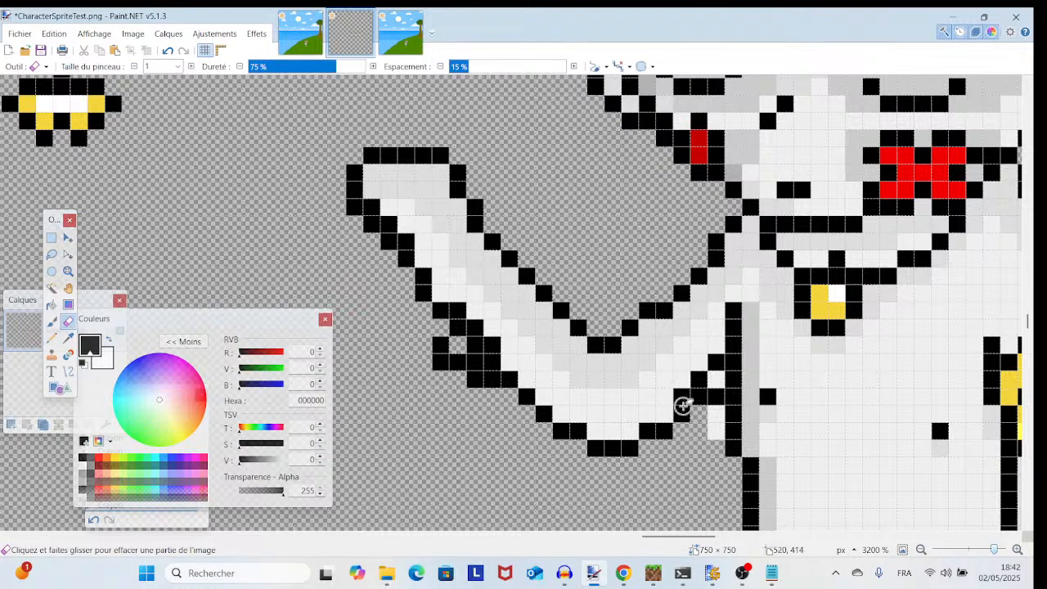
pyautogui.moveTo(714, 384)
pyautogui.mouseDown()
pyautogui.moveTo(714, 452)
pyautogui.moveTo(703, 461)
pyautogui.moveTo(687, 423)
pyautogui.moveTo(590, 448)
pyautogui.mouseUp()
pyautogui.click(50, 337)
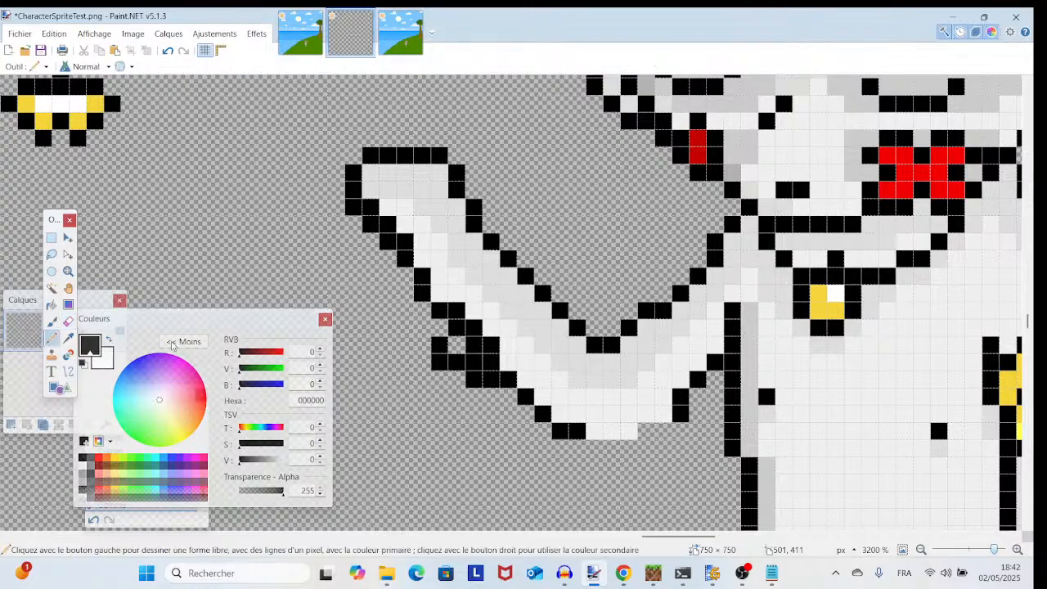
pyautogui.moveTo(661, 422); pyautogui.dragTo(591, 445)
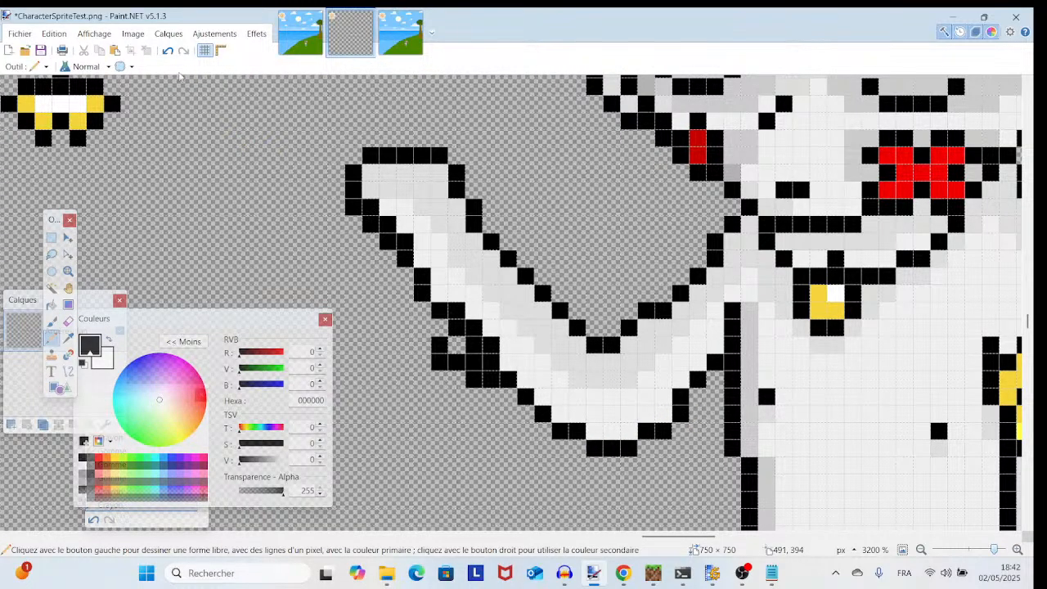
pyautogui.click(169, 54)
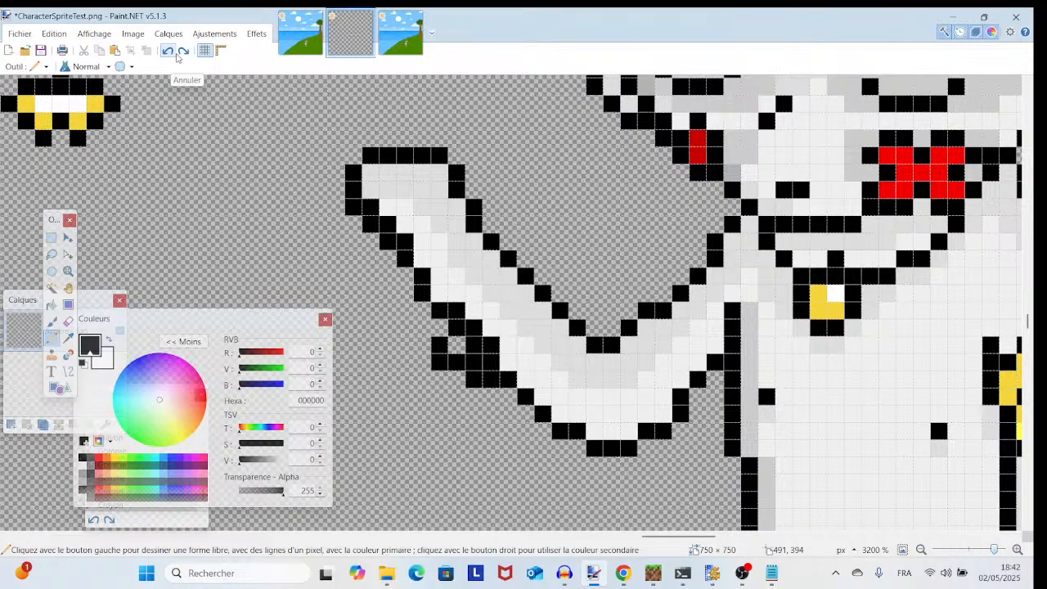
pyautogui.click(181, 54)
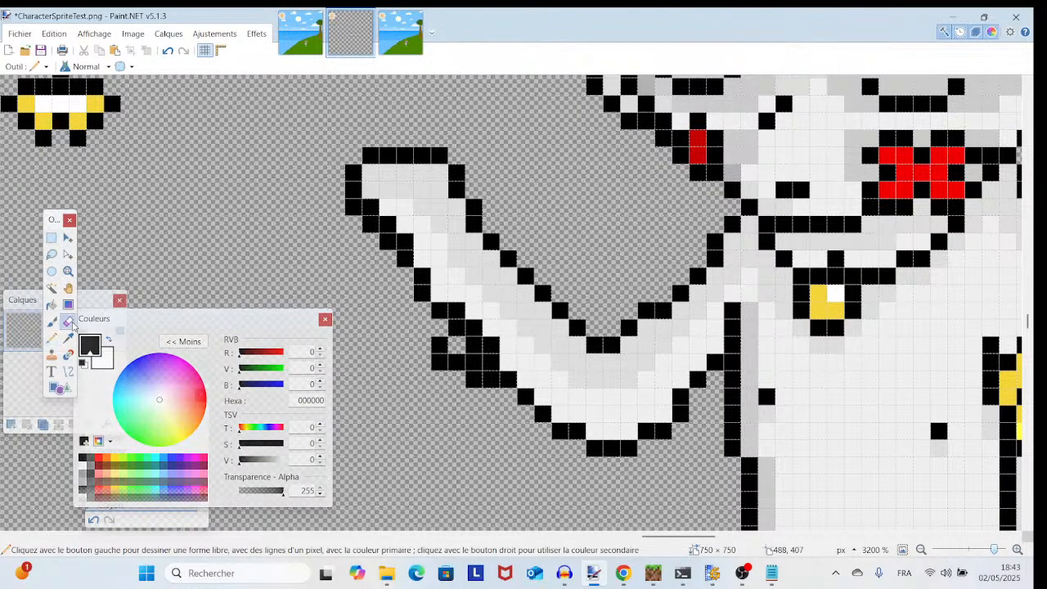
pyautogui.click(68, 320)
pyautogui.moveTo(626, 444)
pyautogui.mouseDown()
pyautogui.moveTo(591, 441)
pyautogui.moveTo(666, 429)
pyautogui.mouseUp()
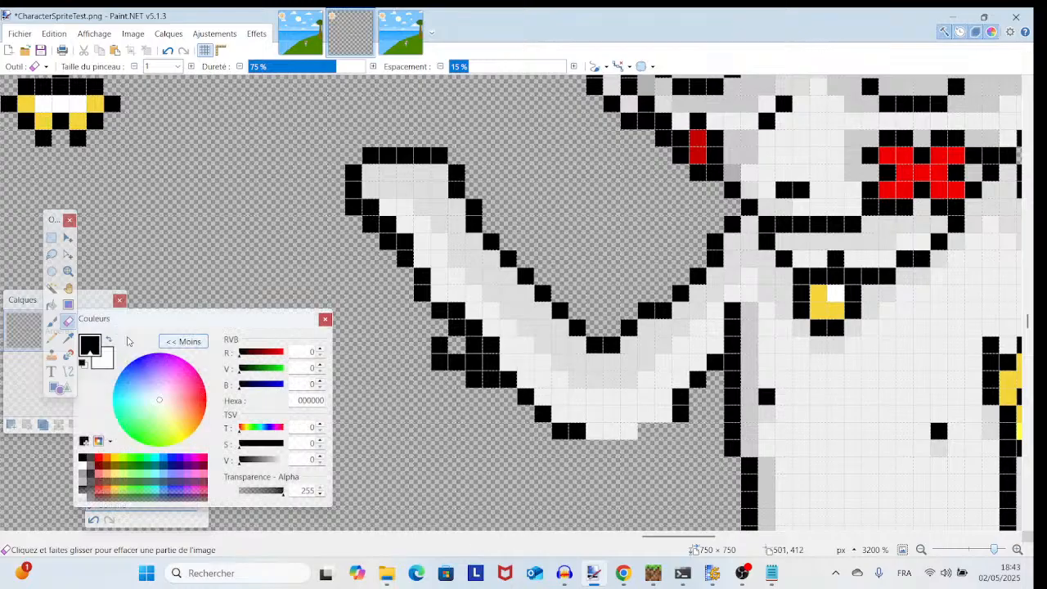
# - Redraw the elbow's underside in black one pixel row higher and erase the surplus corner pixel where it joins the diagonal outline
pyautogui.click(52, 337)
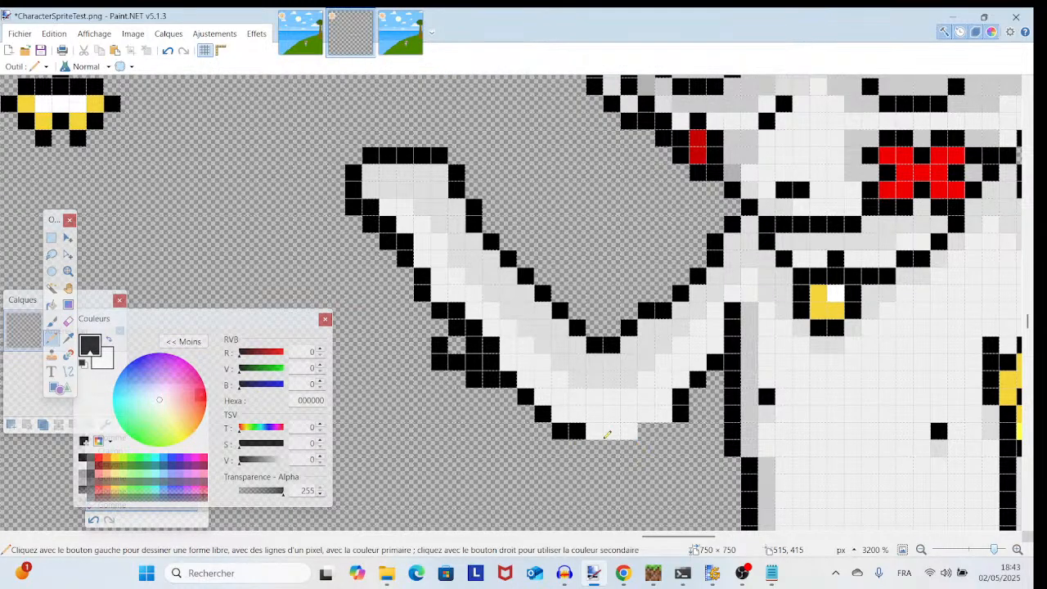
pyautogui.moveTo(604, 431); pyautogui.dragTo(633, 425)
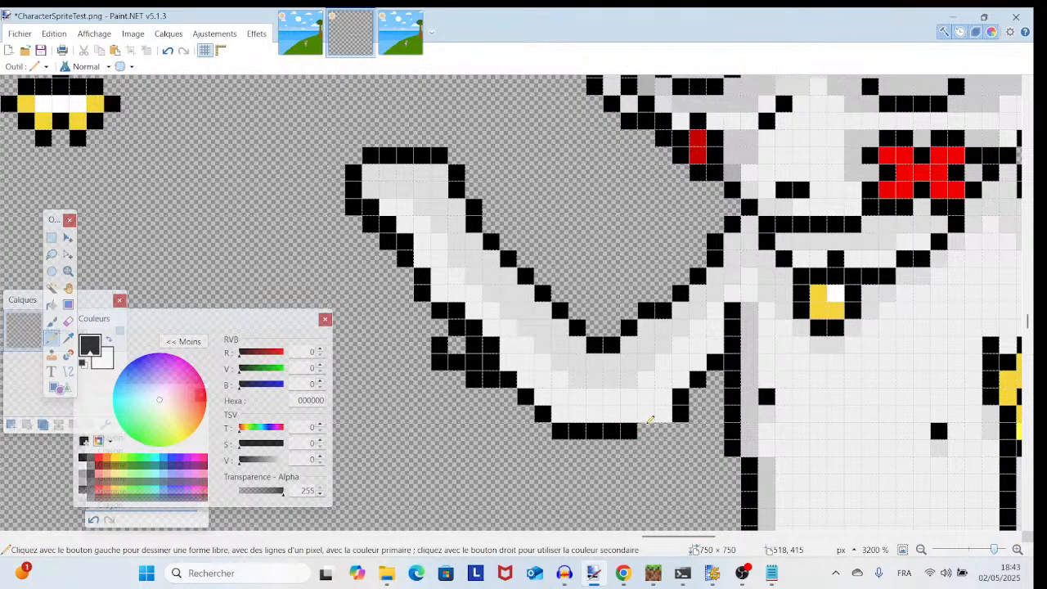
pyautogui.click(649, 417)
pyautogui.click(663, 415)
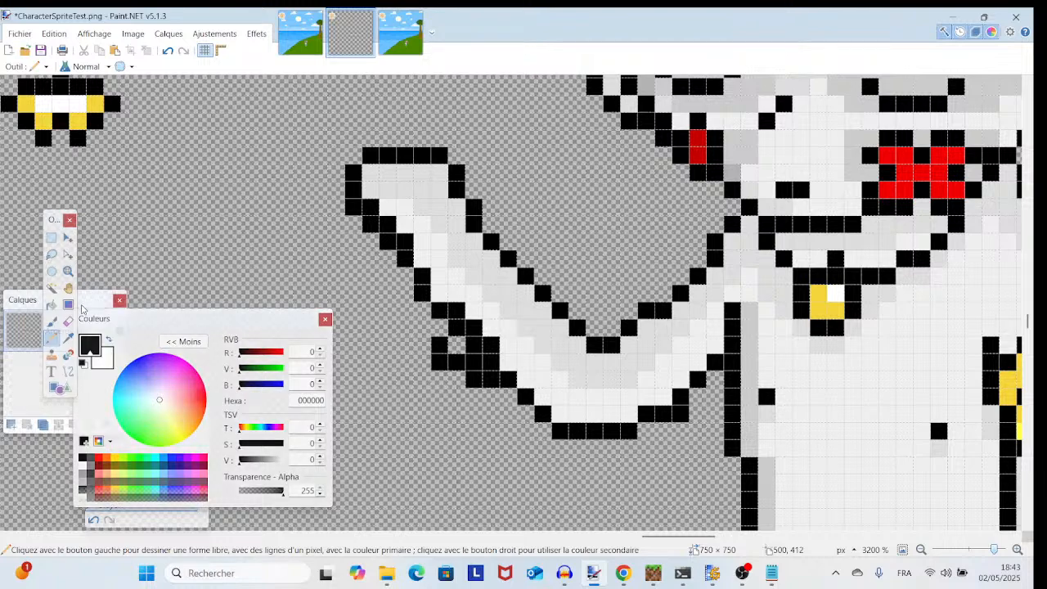
pyautogui.press('e')
pyautogui.click(687, 417)
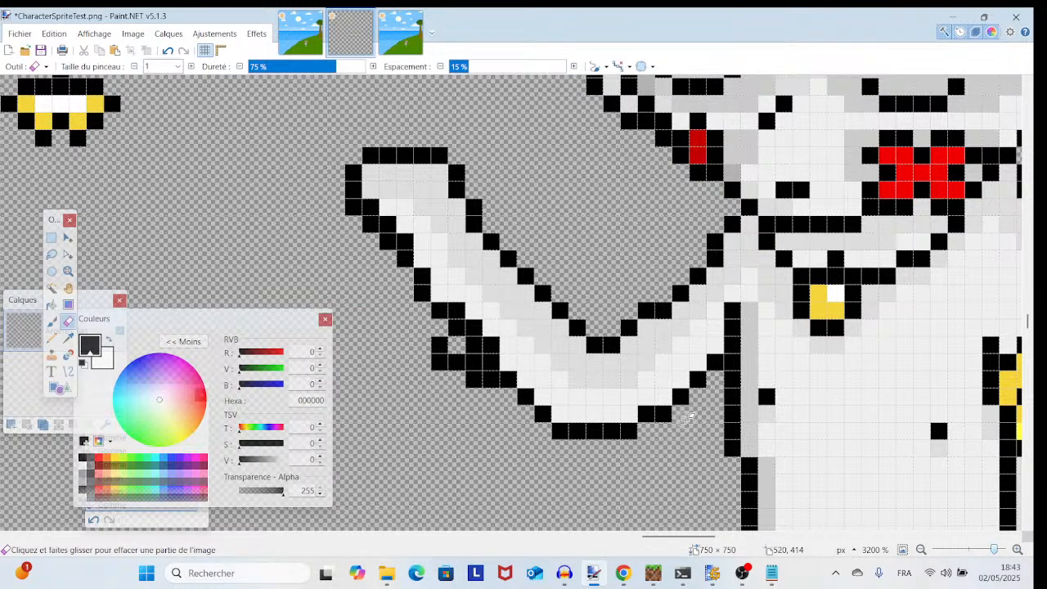
# - Erase the leftover black pixels outside the forearm's lower edge and thin the doubled outline beneath the hand to a single pixel
pyautogui.scroll(2, 688, 417)
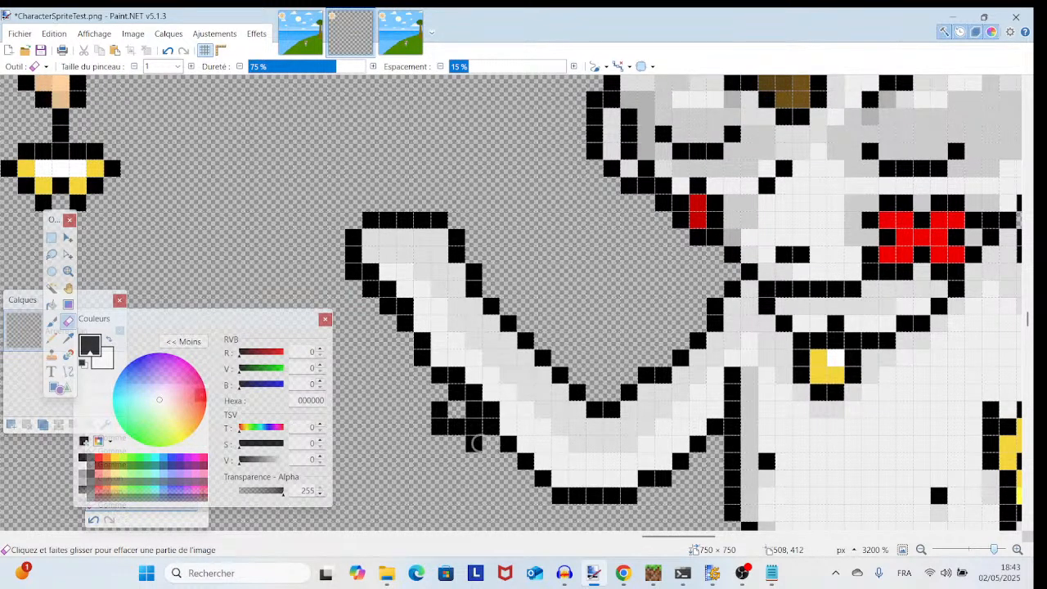
pyautogui.click(472, 420)
pyautogui.moveTo(472, 414)
pyautogui.mouseDown()
pyautogui.moveTo(451, 425)
pyautogui.moveTo(455, 396)
pyautogui.mouseUp()
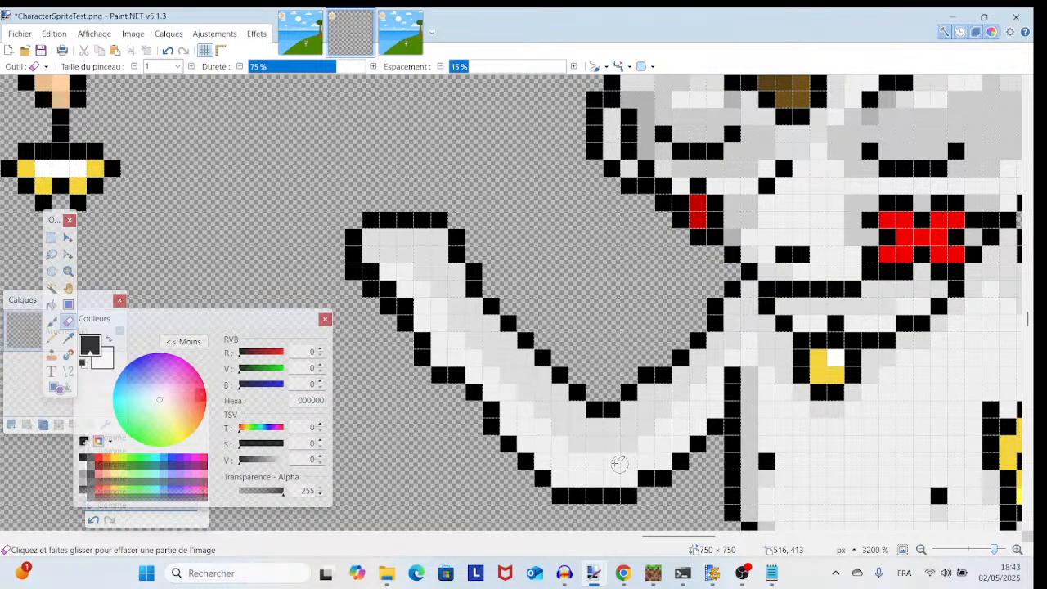
pyautogui.moveTo(572, 456); pyautogui.dragTo(564, 464)
pyautogui.click(381, 317)
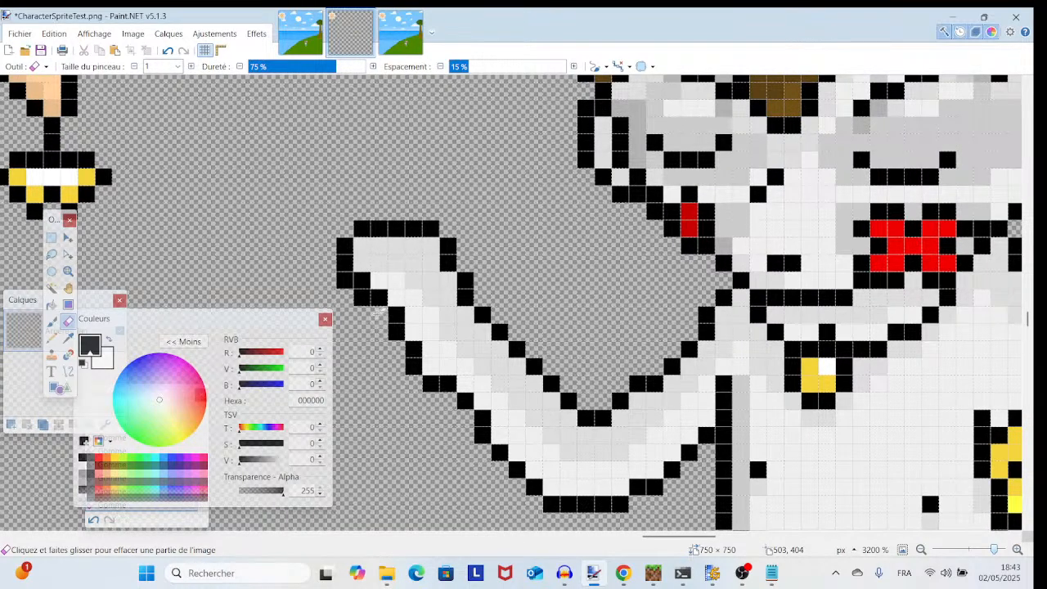
pyautogui.click(363, 299)
pyautogui.click(344, 285)
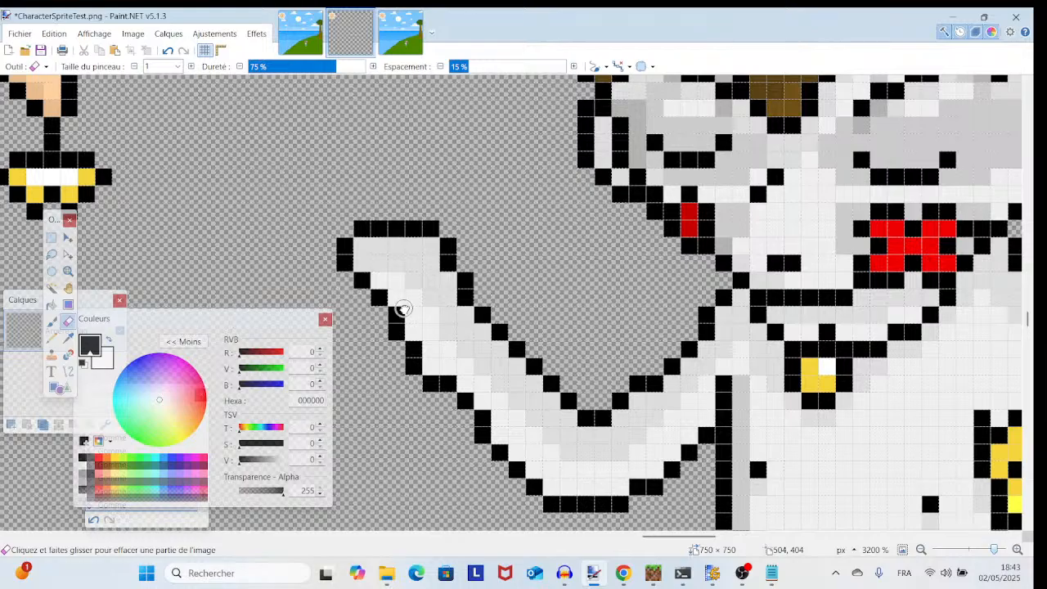
# - Examine the reshaped arm's outline and shading together with the torso and head
pyautogui.moveTo(803, 357); pyautogui.dragTo(517, 374)
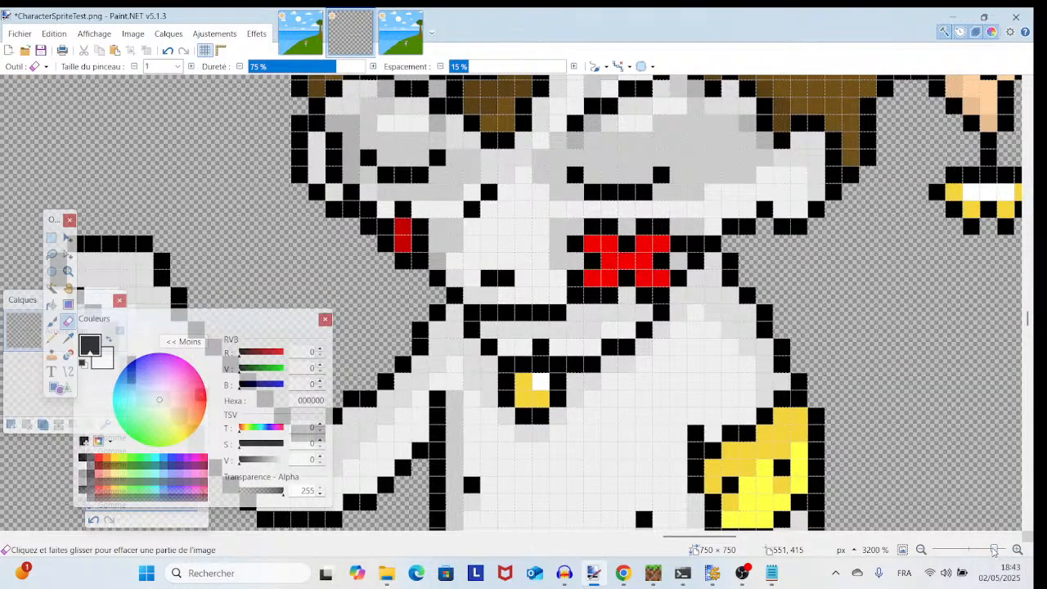
pyautogui.moveTo(995, 550)
pyautogui.mouseDown()
pyautogui.moveTo(979, 555)
pyautogui.moveTo(995, 554)
pyautogui.mouseUp()
pyautogui.moveTo(699, 437); pyautogui.dragTo(830, 389)
pyautogui.moveTo(707, 388); pyautogui.dragTo(840, 388)
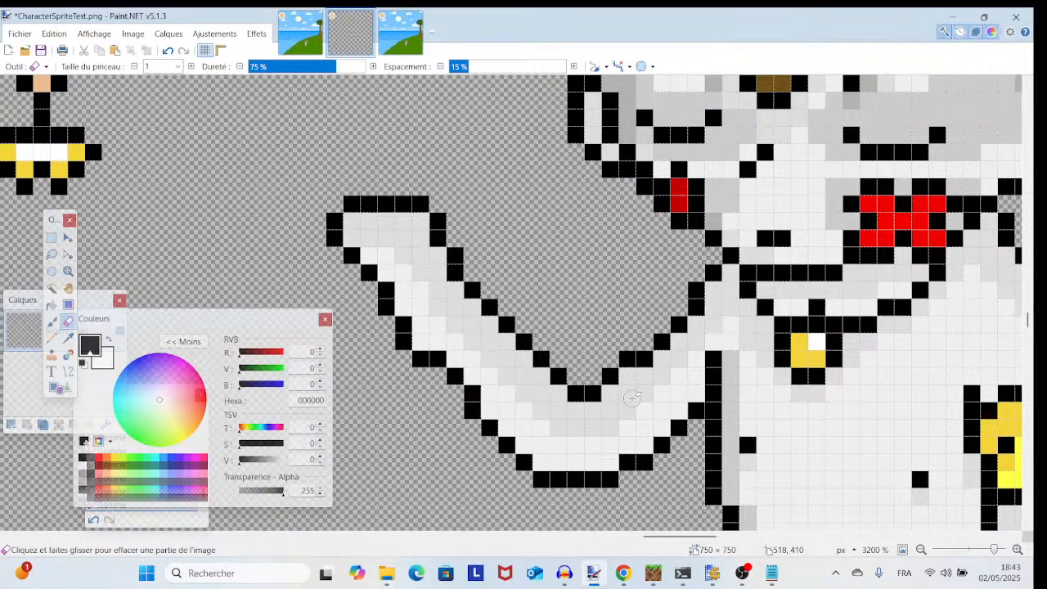
pyautogui.moveTo(632, 399); pyautogui.dragTo(673, 391)
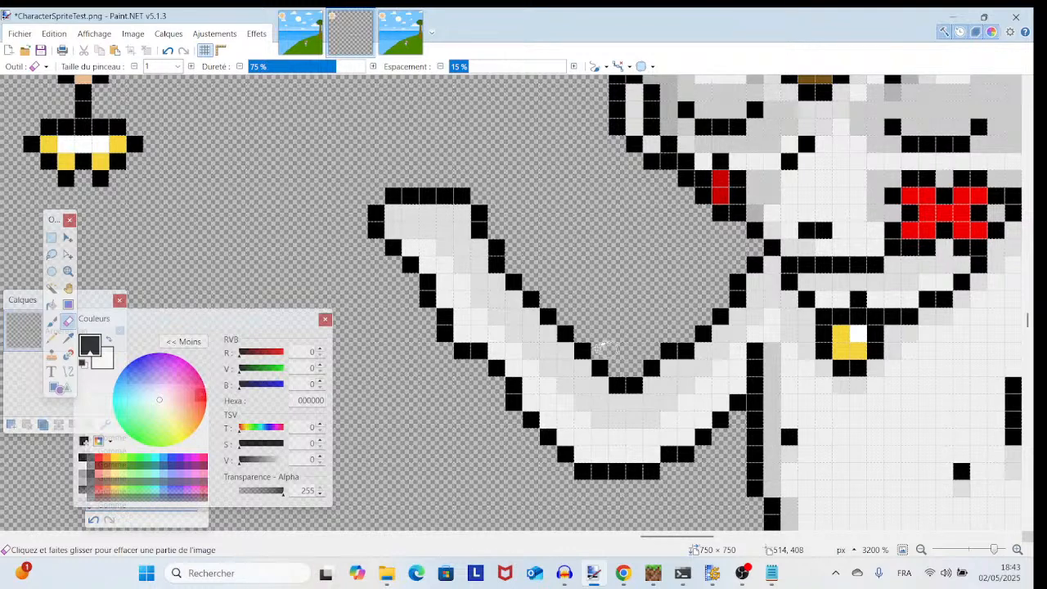
pyautogui.moveTo(718, 347); pyautogui.dragTo(486, 413)
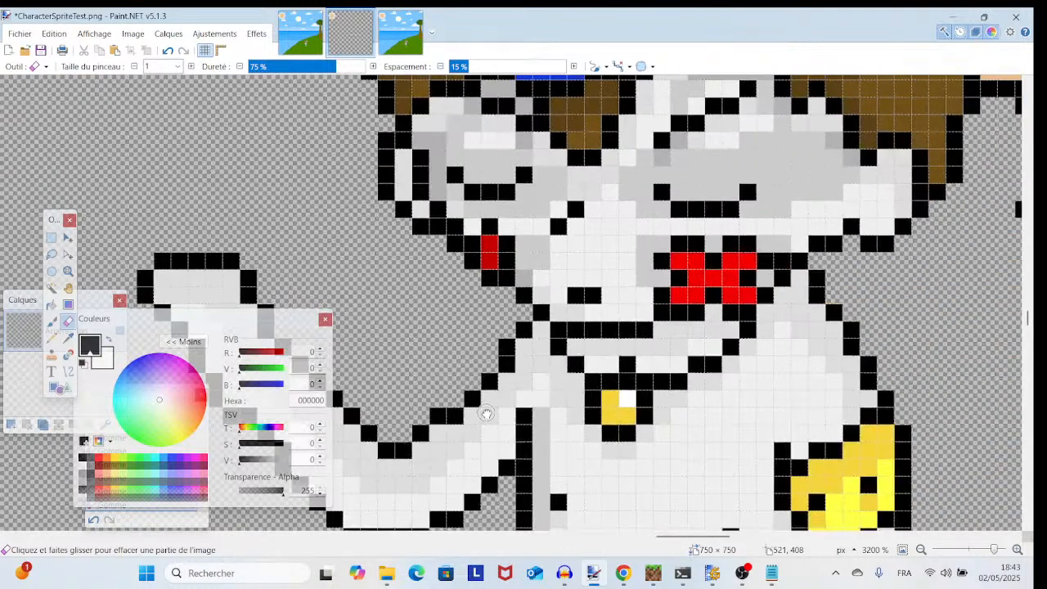
pyautogui.moveTo(651, 367); pyautogui.dragTo(789, 430)
pyautogui.moveTo(601, 390); pyautogui.dragTo(713, 415)
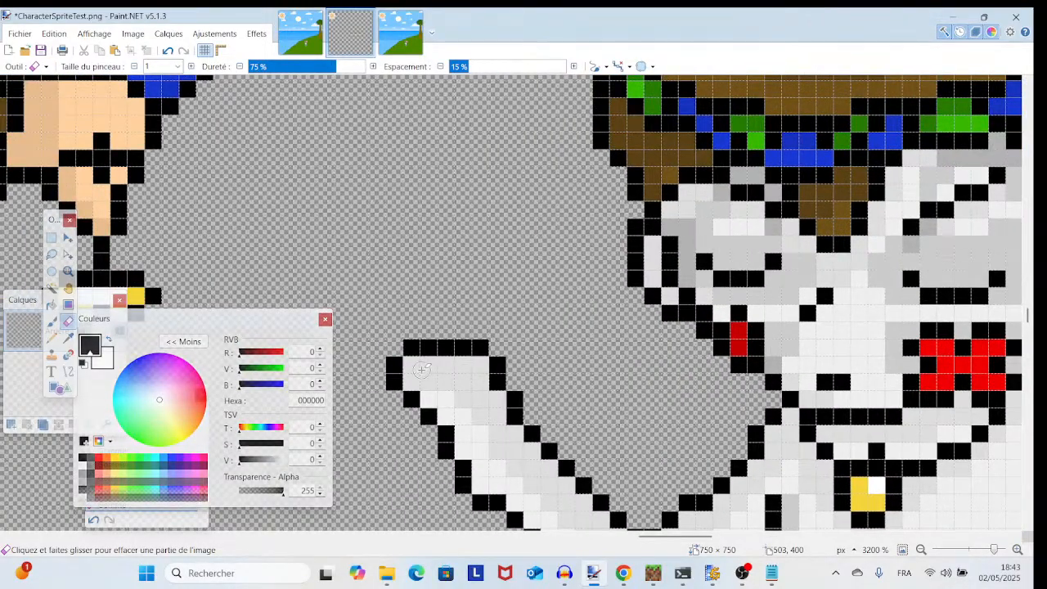
# - Erase the outer edge of the hand and redraw it in black one pixel column further in
pyautogui.moveTo(411, 348); pyautogui.dragTo(395, 380)
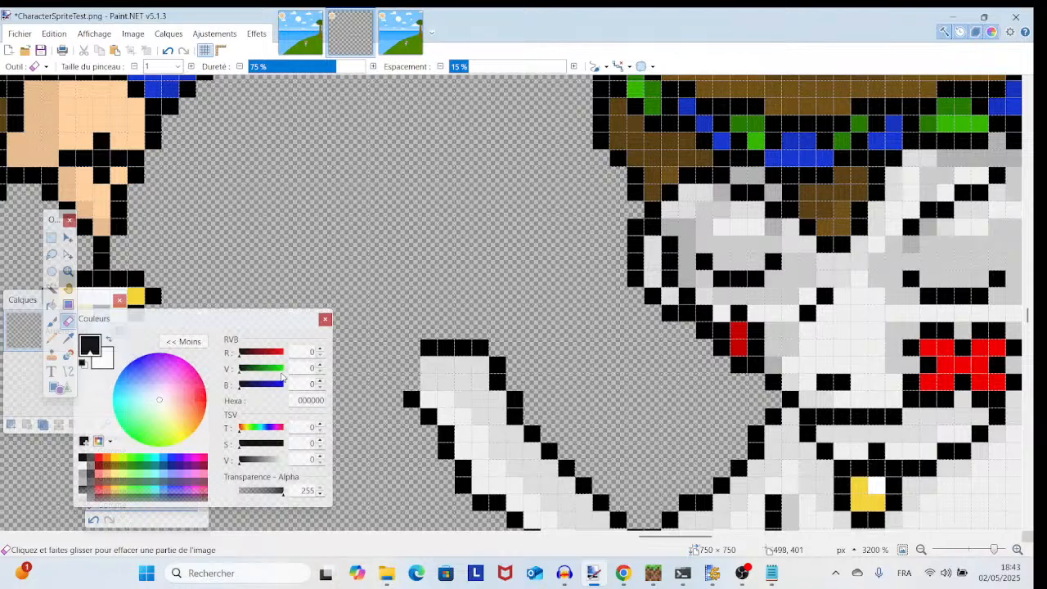
pyautogui.click(54, 340)
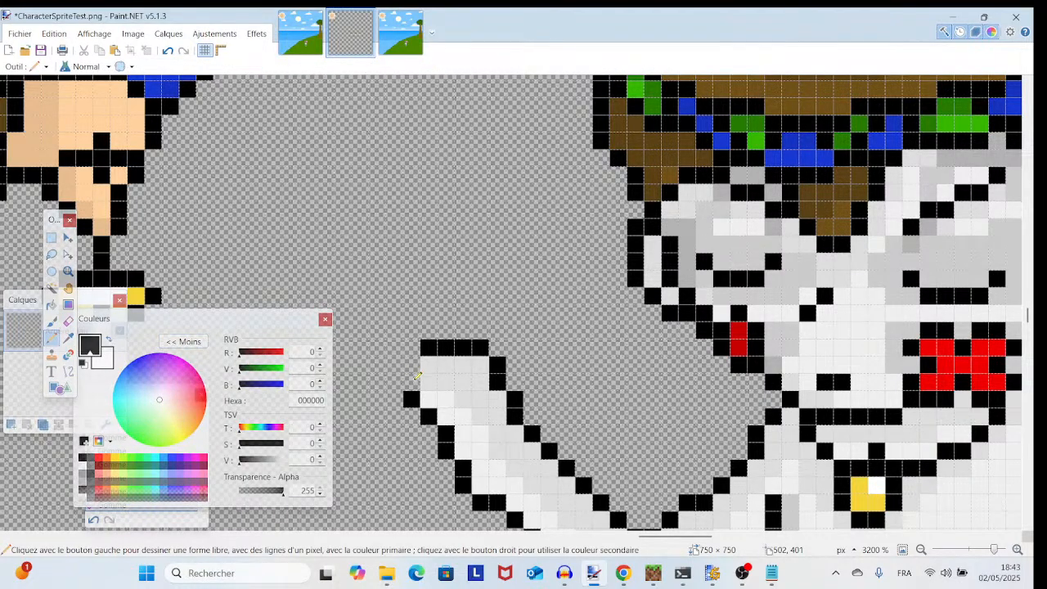
pyautogui.click(411, 382)
pyautogui.click(415, 367)
pyautogui.hscroll(3, 874, 450)
pyautogui.scroll(-1, 874, 451)
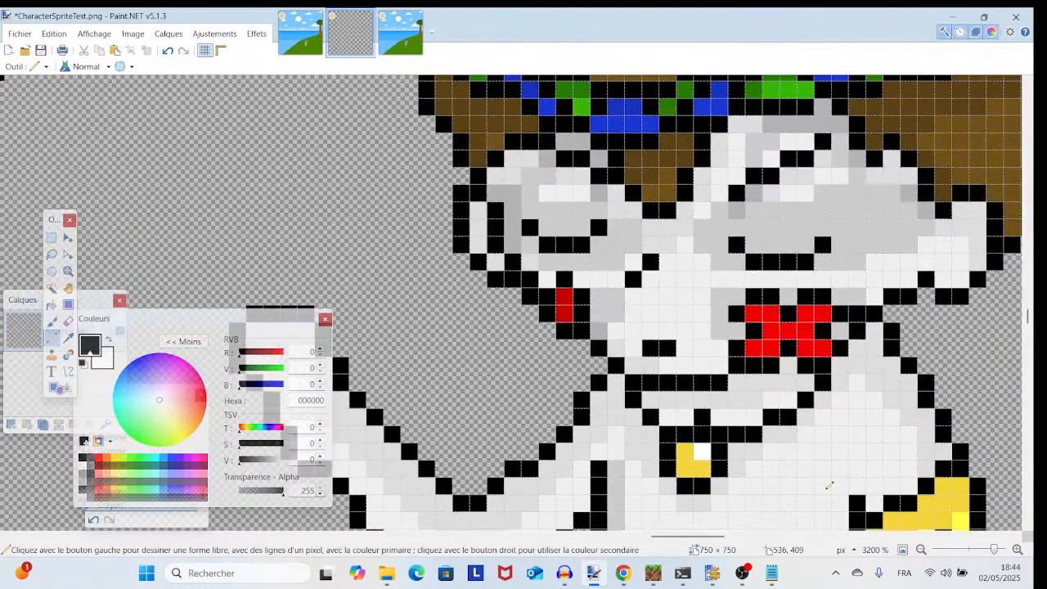
# - Erase the surplus black pixel on the lower outline of the third sprite's raised forearm
pyautogui.moveTo(995, 552)
pyautogui.mouseDown()
pyautogui.moveTo(974, 557)
pyautogui.moveTo(986, 555)
pyautogui.mouseUp()
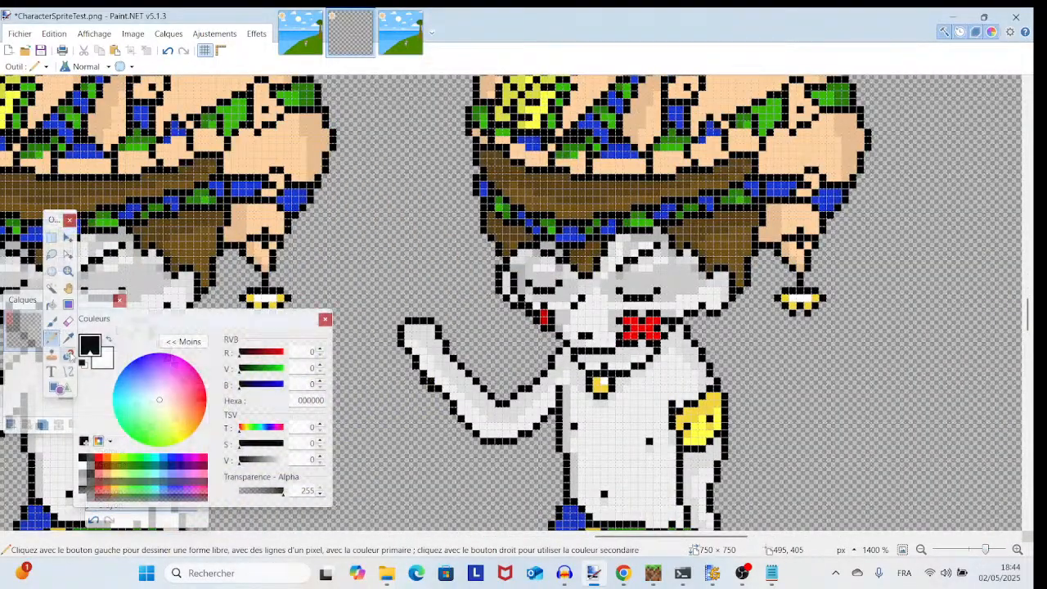
pyautogui.click(67, 320)
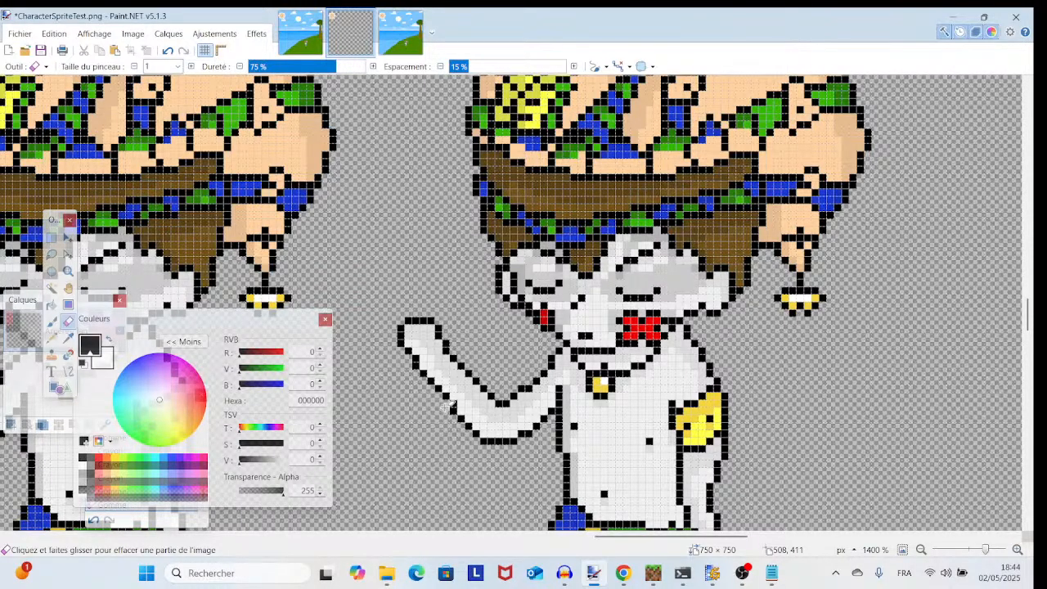
pyautogui.moveTo(449, 407); pyautogui.dragTo(766, 404)
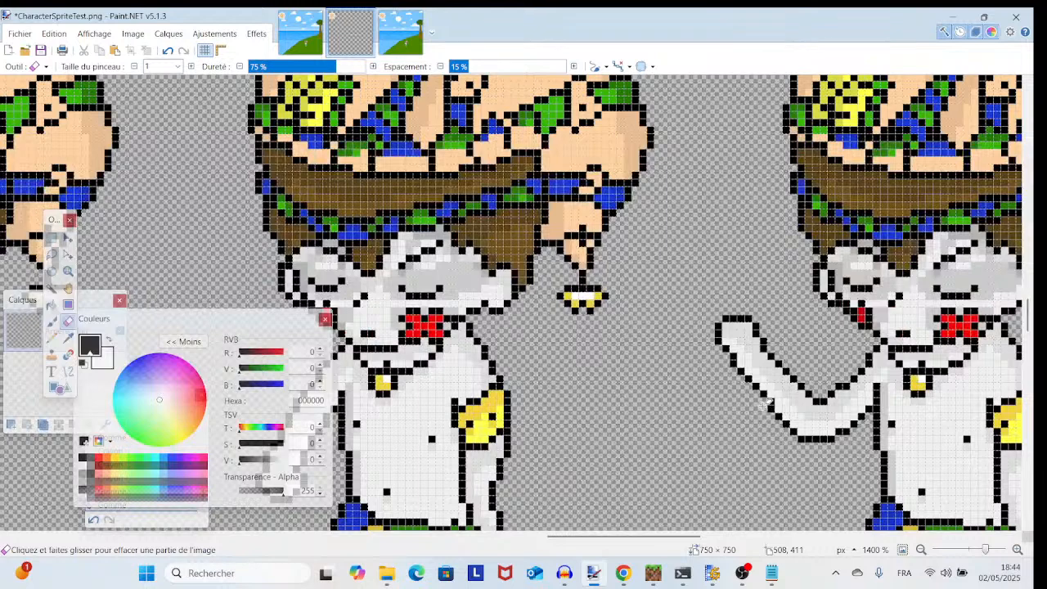
# - Save the background scene with the placed character as NoBackgroundsPleaseThankyou! 12.png
pyautogui.click(401, 35)
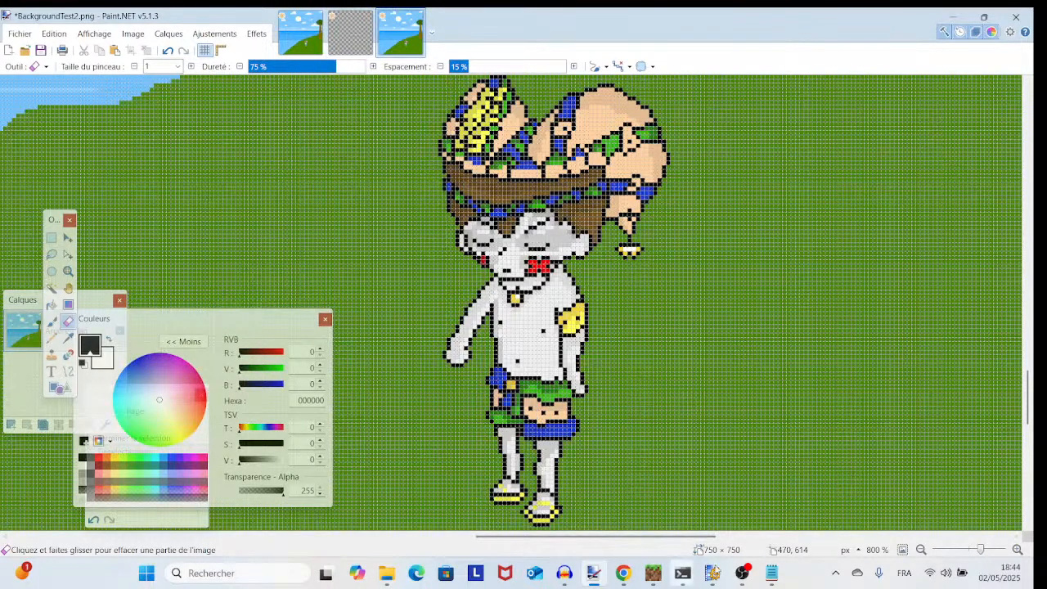
pyautogui.click(742, 575)
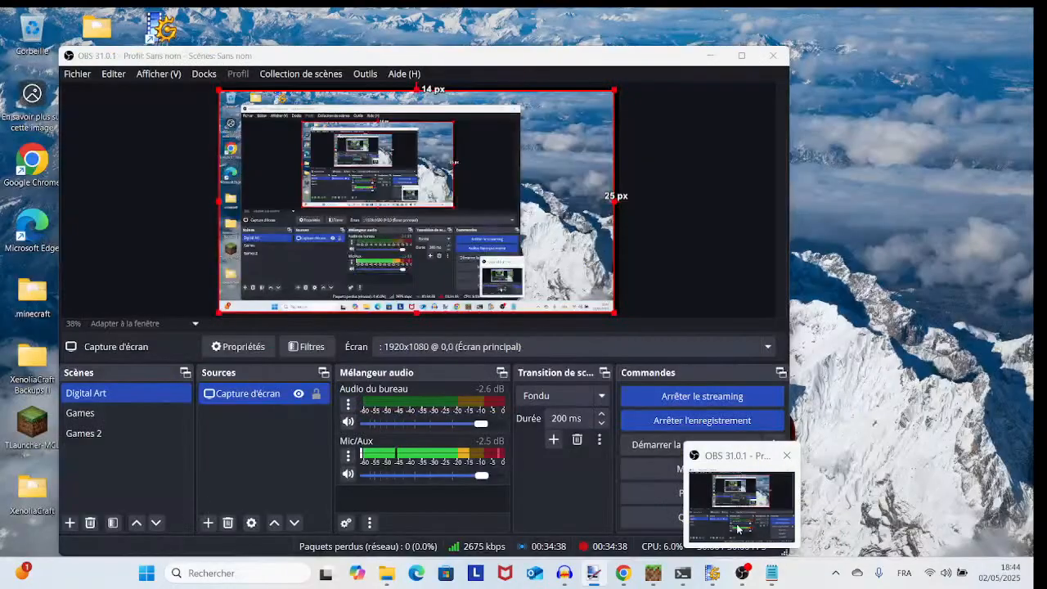
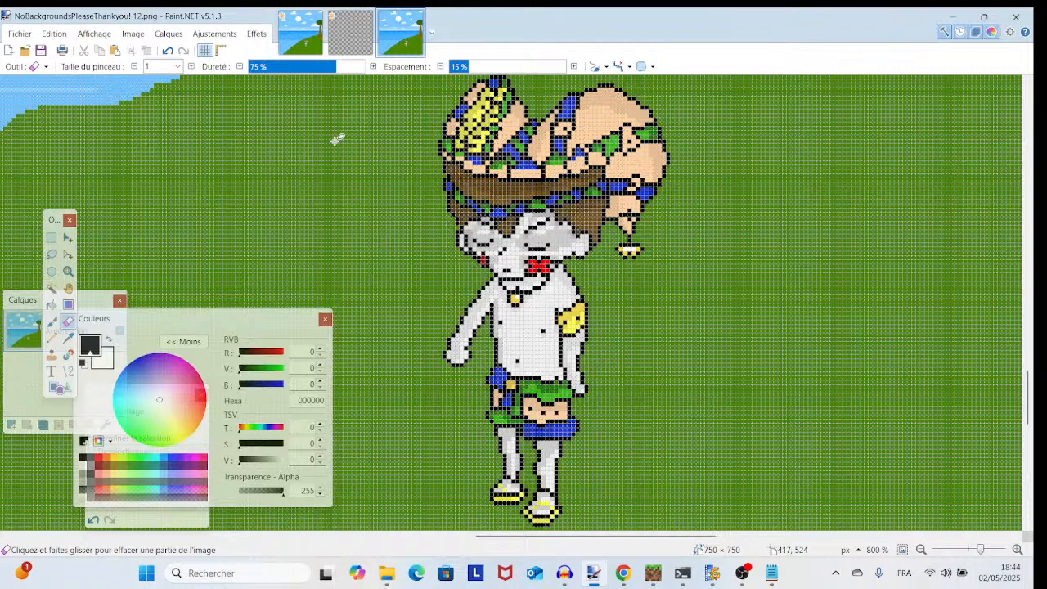
pyautogui.scroll(1, 455, 221)
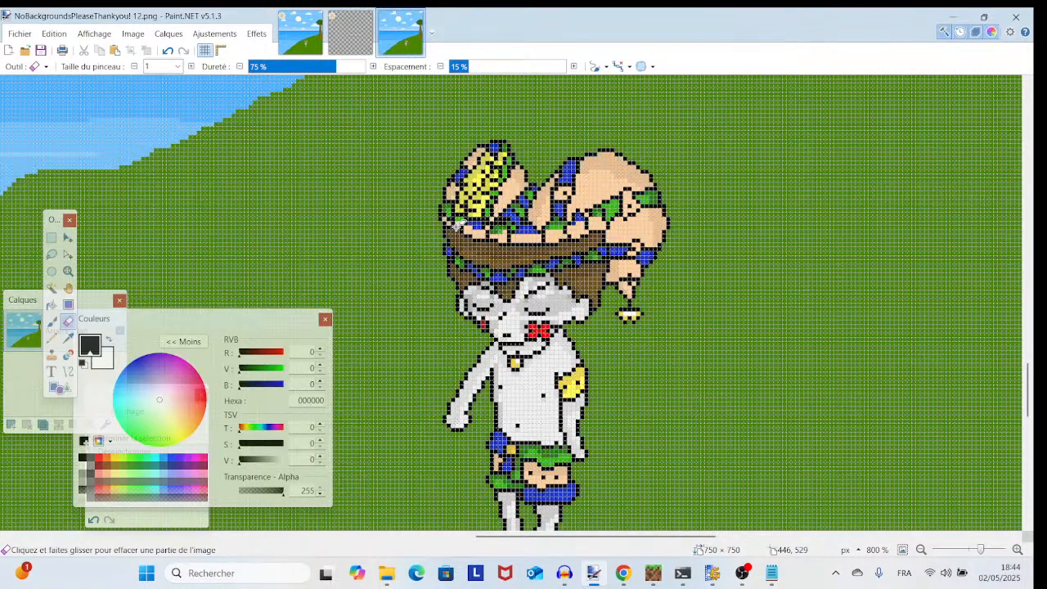
pyautogui.scroll(-1, 456, 223)
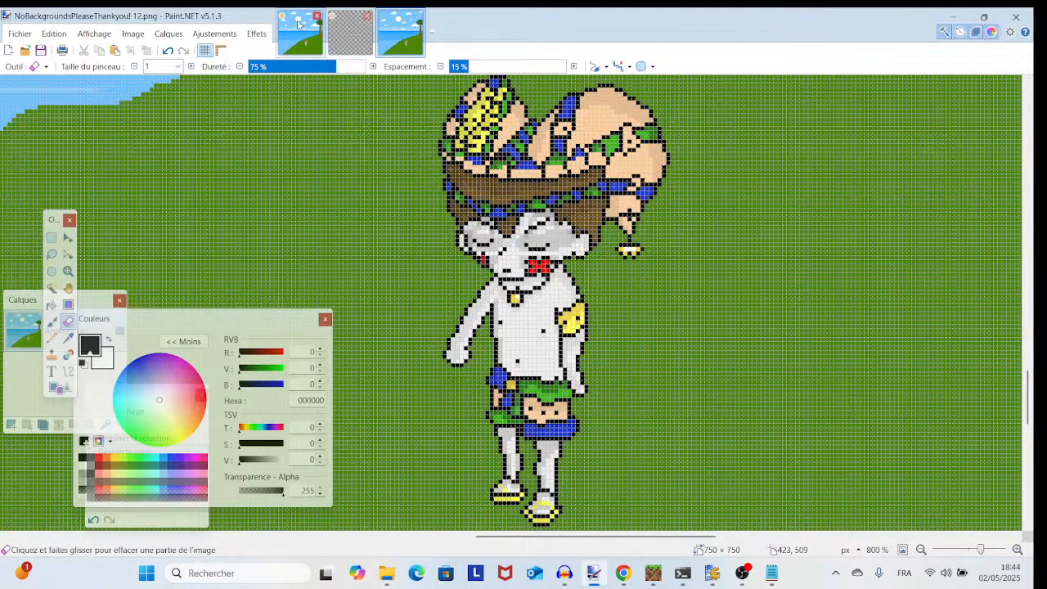
# - Undo the placement of the previous character frame in the NoBackgroundsPleaseThankyou! 12.png scene
pyautogui.click(299, 24)
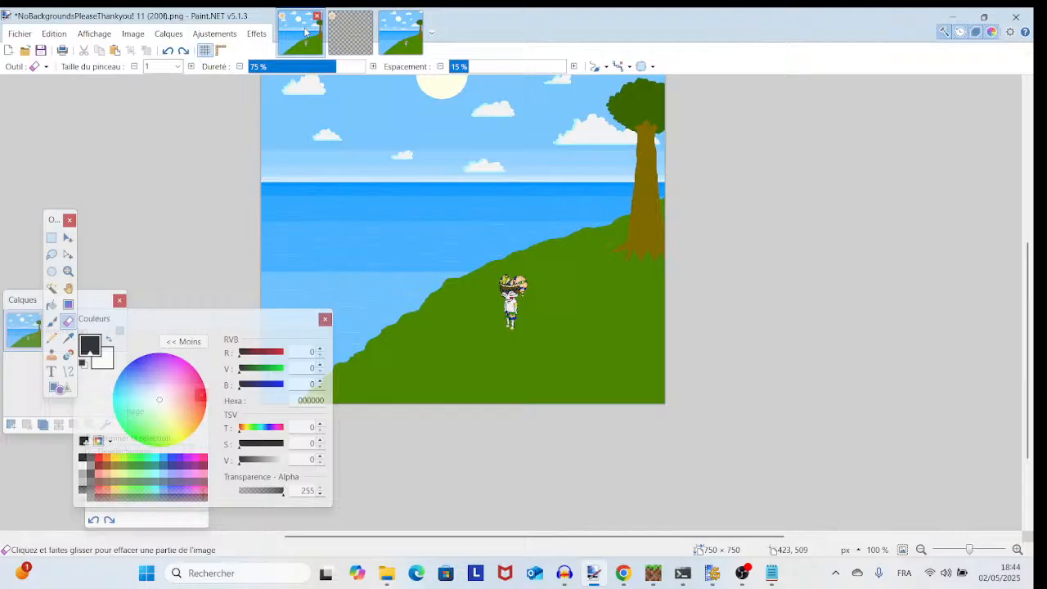
pyautogui.click(339, 49)
pyautogui.hscroll(2, 409, 164)
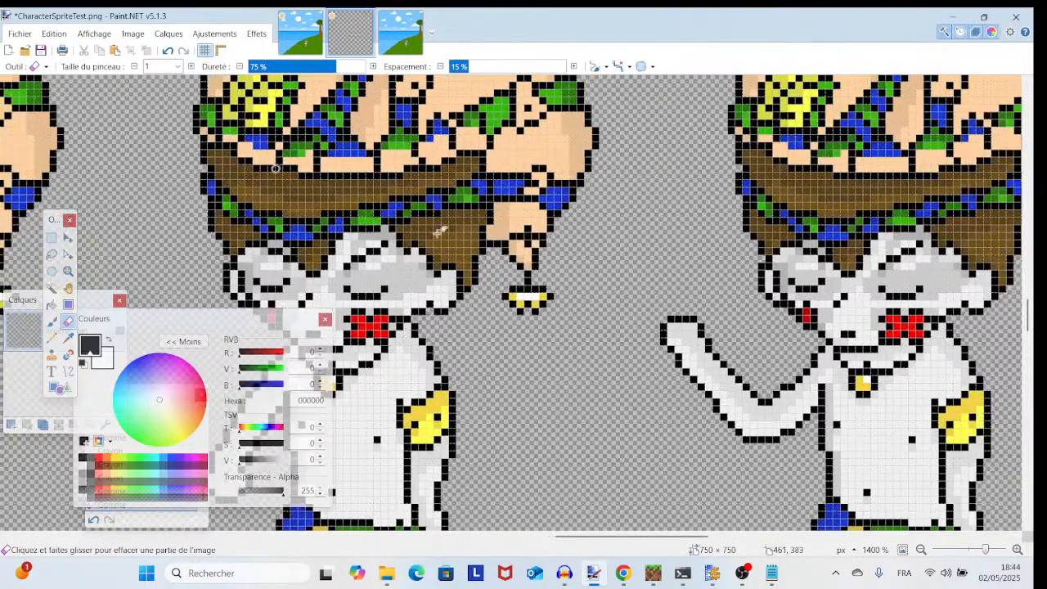
pyautogui.click(398, 34)
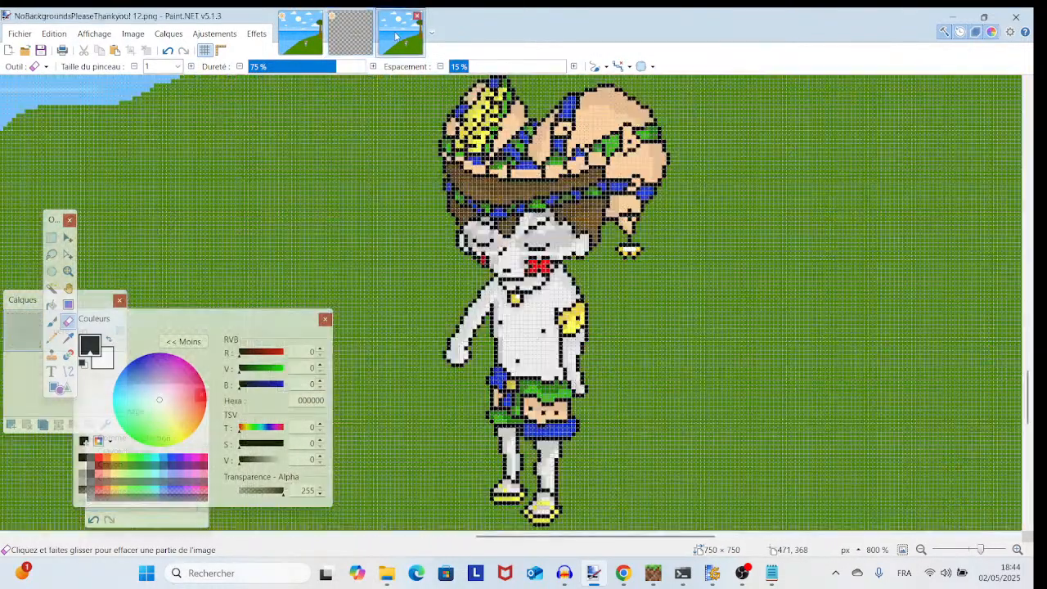
pyautogui.click(169, 51)
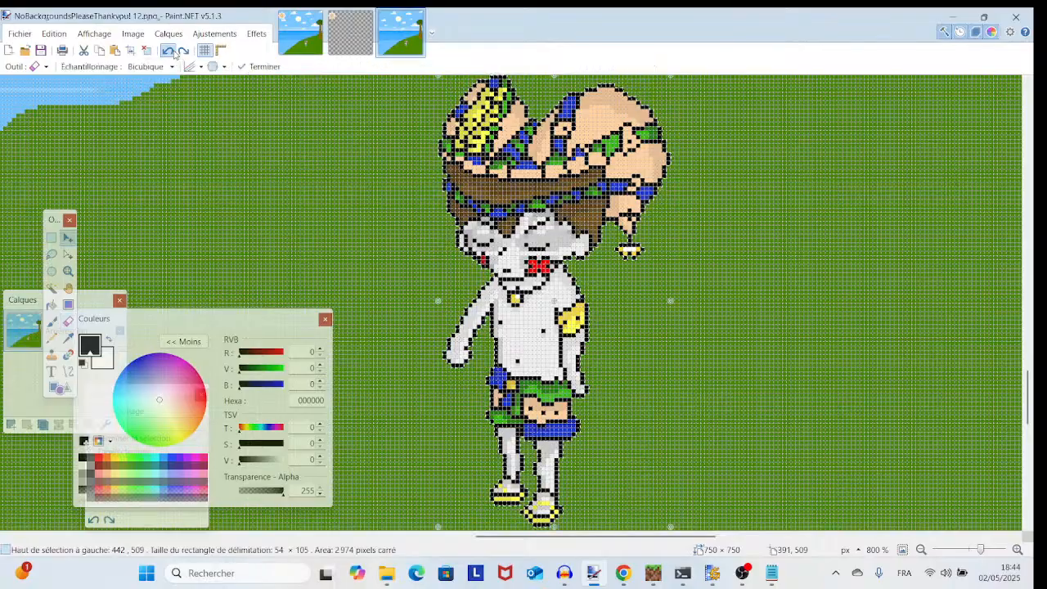
pyautogui.click(170, 51)
pyautogui.moveTo(981, 549)
pyautogui.mouseDown()
pyautogui.moveTo(959, 554)
pyautogui.moveTo(977, 558)
pyautogui.mouseUp()
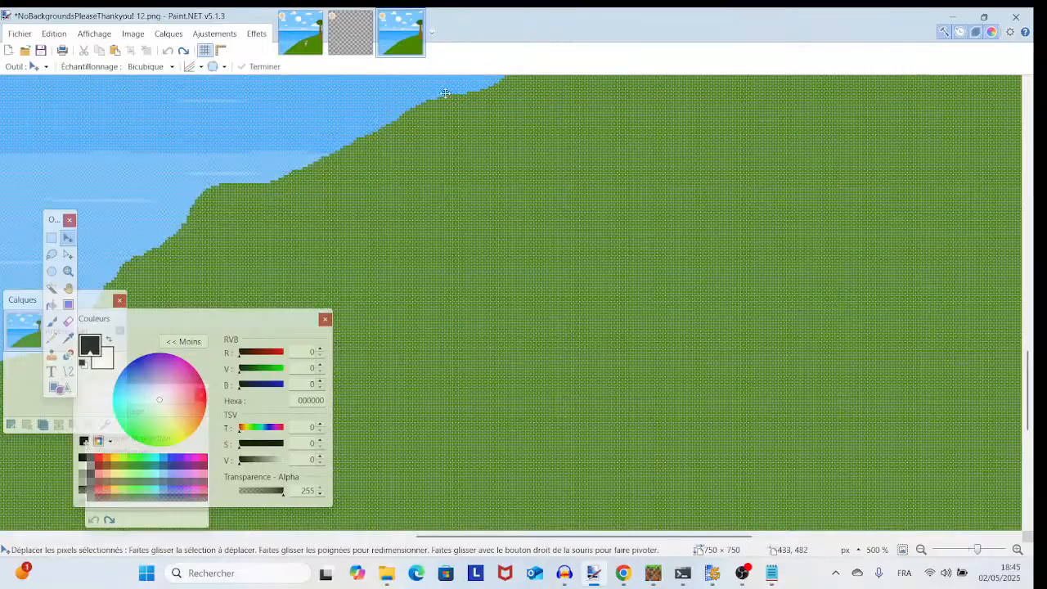
# - In CharacterSpriteTest.png, select most of the third sprite, from headdress to shoes, with the additive Magic Wand at 76% tolerance
pyautogui.click(350, 32)
pyautogui.hscroll(3, 233, 284)
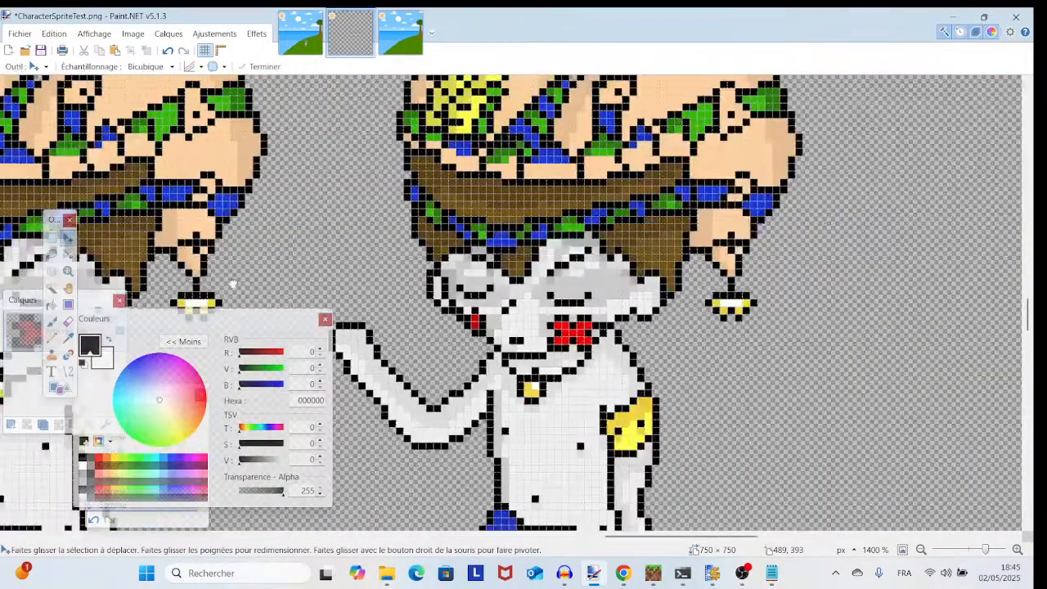
pyautogui.click(51, 287)
pyautogui.scroll(3, 579, 287)
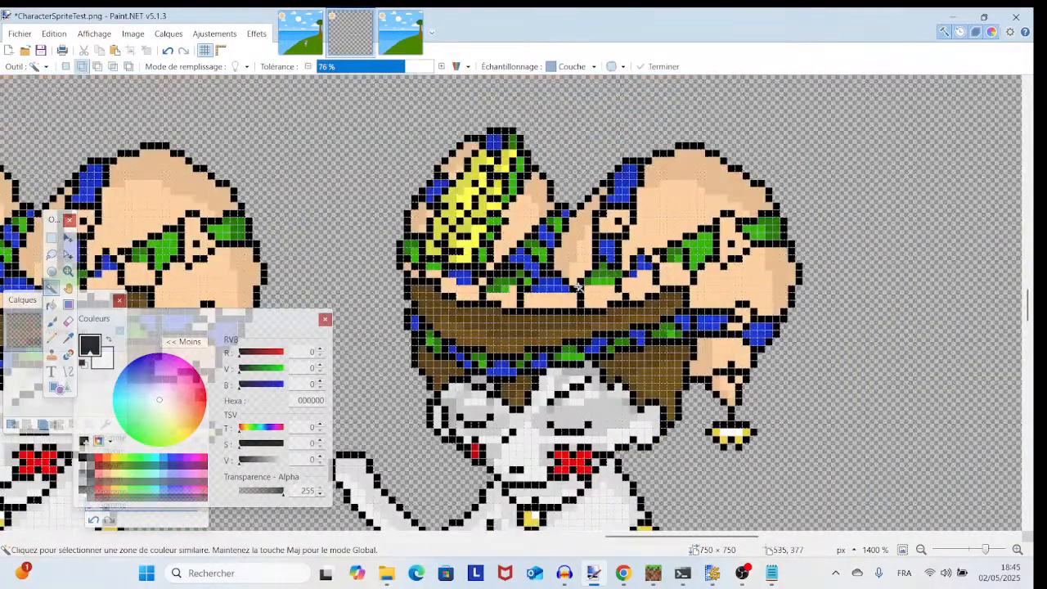
pyautogui.click(533, 187)
pyautogui.scroll(-6, 533, 186)
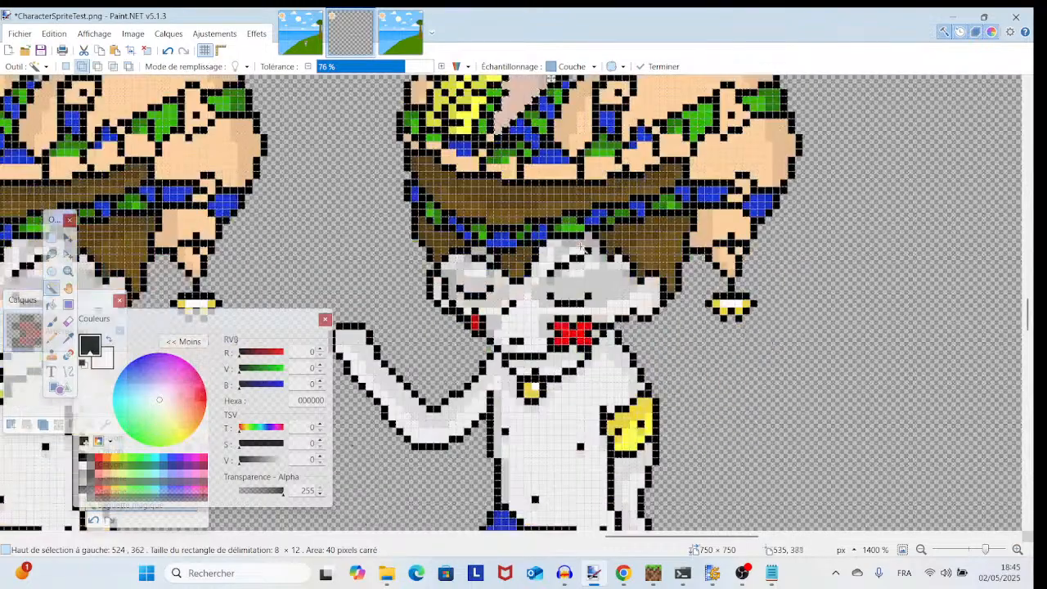
pyautogui.click(455, 278)
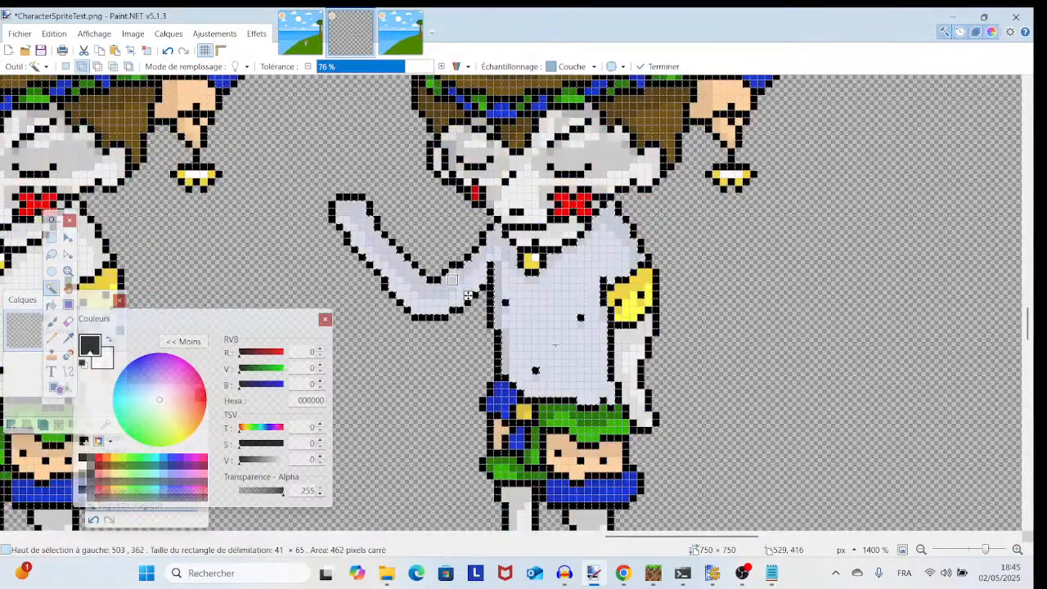
pyautogui.click(505, 398)
pyautogui.scroll(-4, 505, 397)
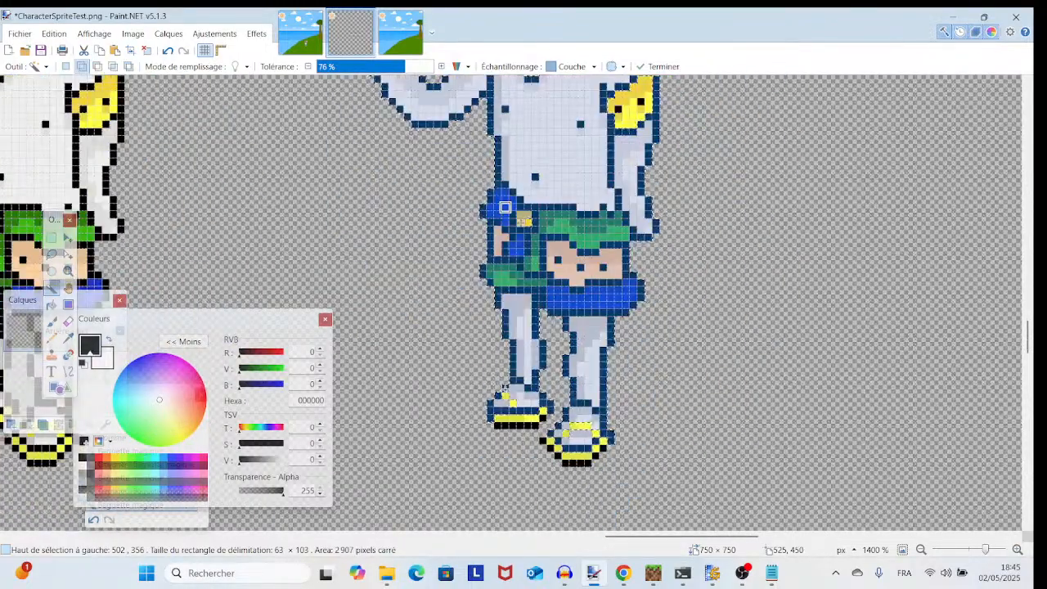
pyautogui.click(520, 425)
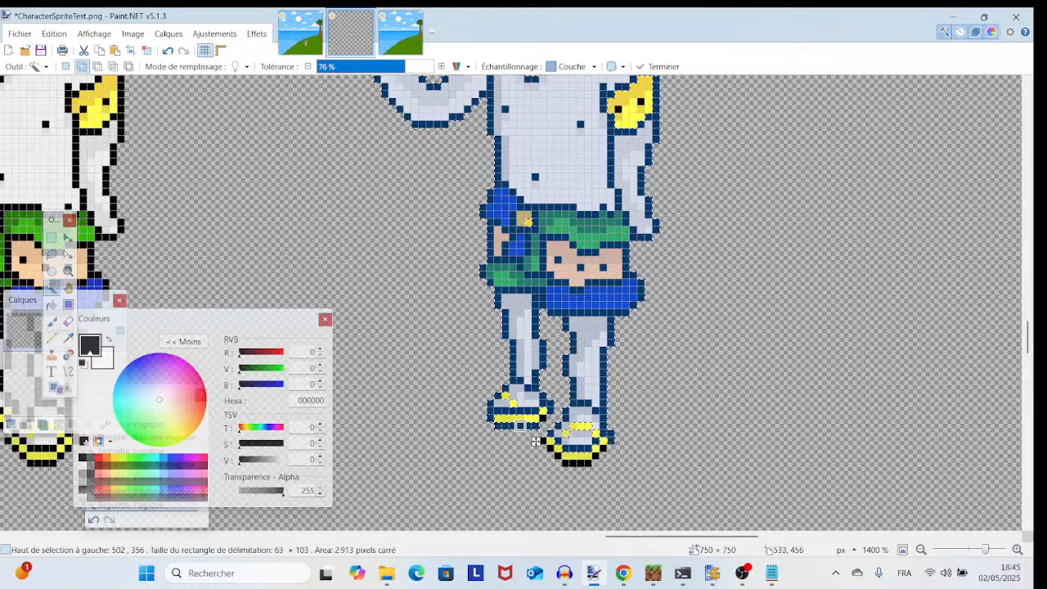
# - Add the unselected yellow and black sole pixels of the raised rear shoe to the selection with the Rectangle Select tool
pyautogui.click(51, 237)
pyautogui.scroll(-1, 524, 294)
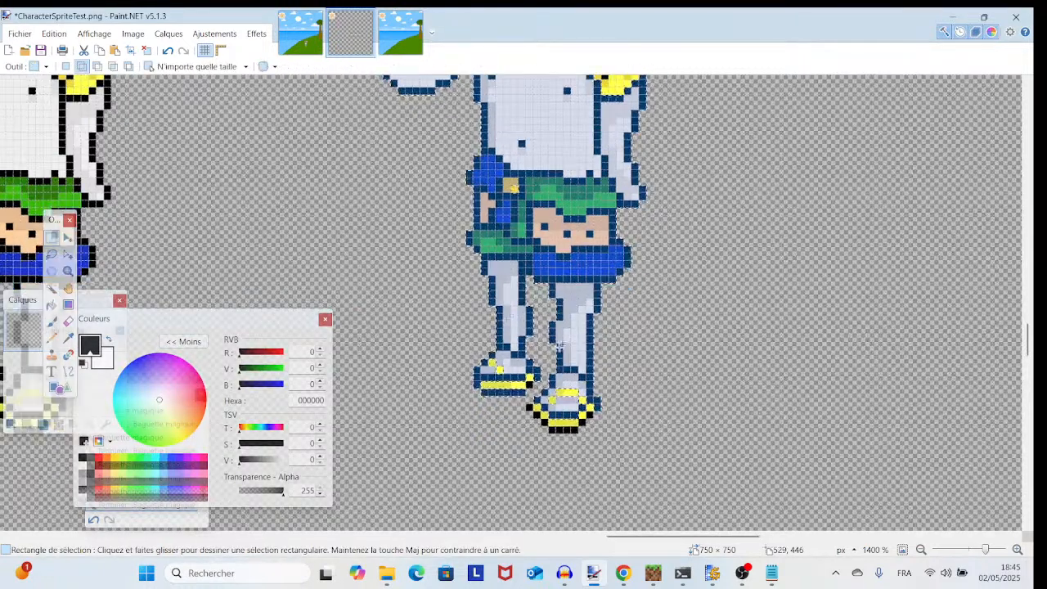
pyautogui.moveTo(988, 556); pyautogui.dragTo(994, 549)
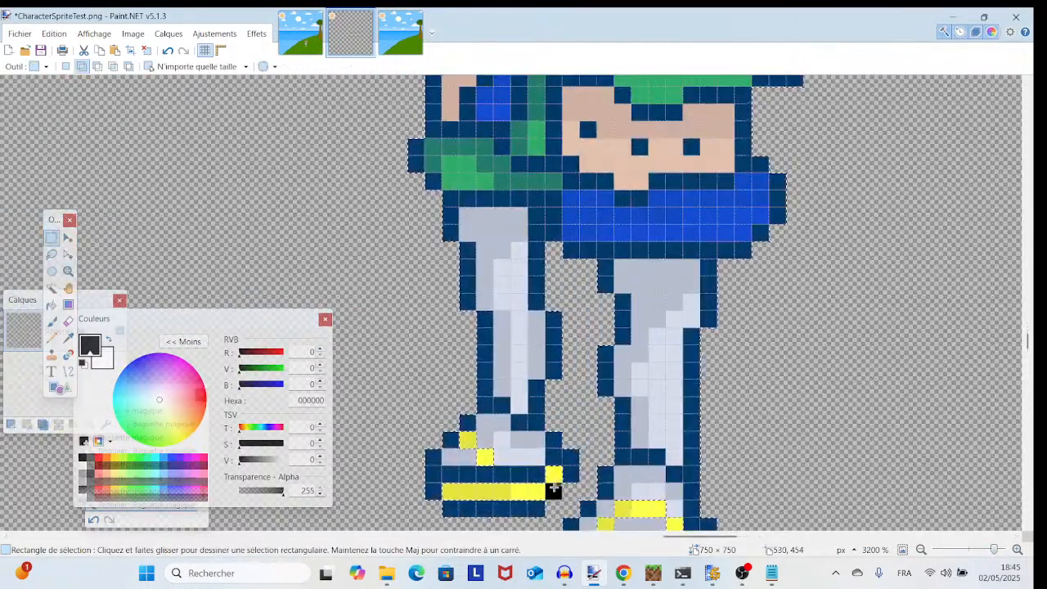
pyautogui.moveTo(553, 473); pyautogui.dragTo(554, 491)
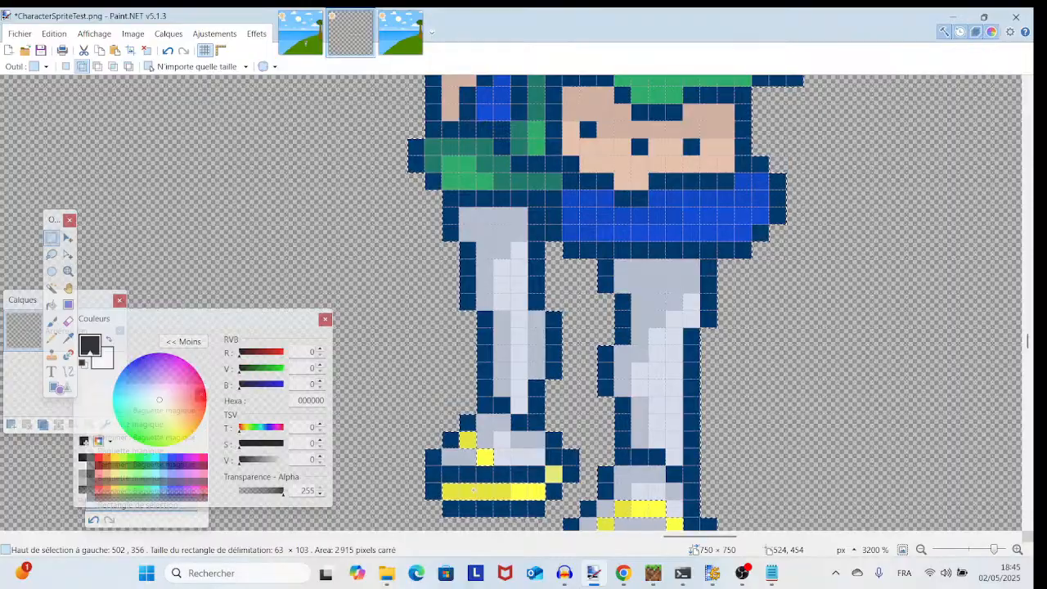
pyautogui.moveTo(451, 492); pyautogui.dragTo(539, 493)
pyautogui.scroll(-3, 613, 426)
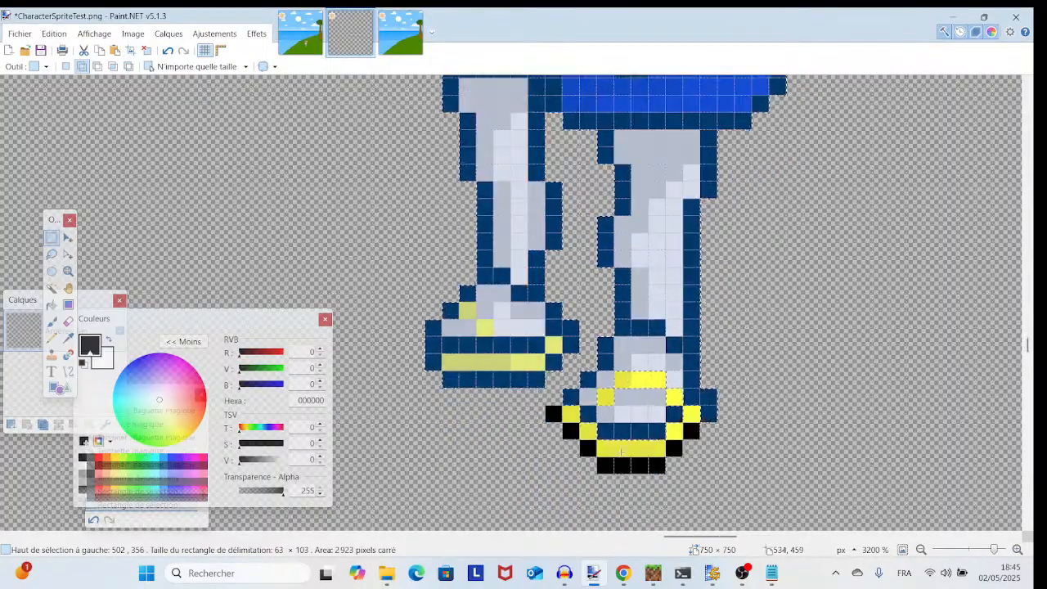
# - Add the front shoe's remaining yellow details and black sole outline to the selection
pyautogui.moveTo(553, 413); pyautogui.dragTo(572, 417)
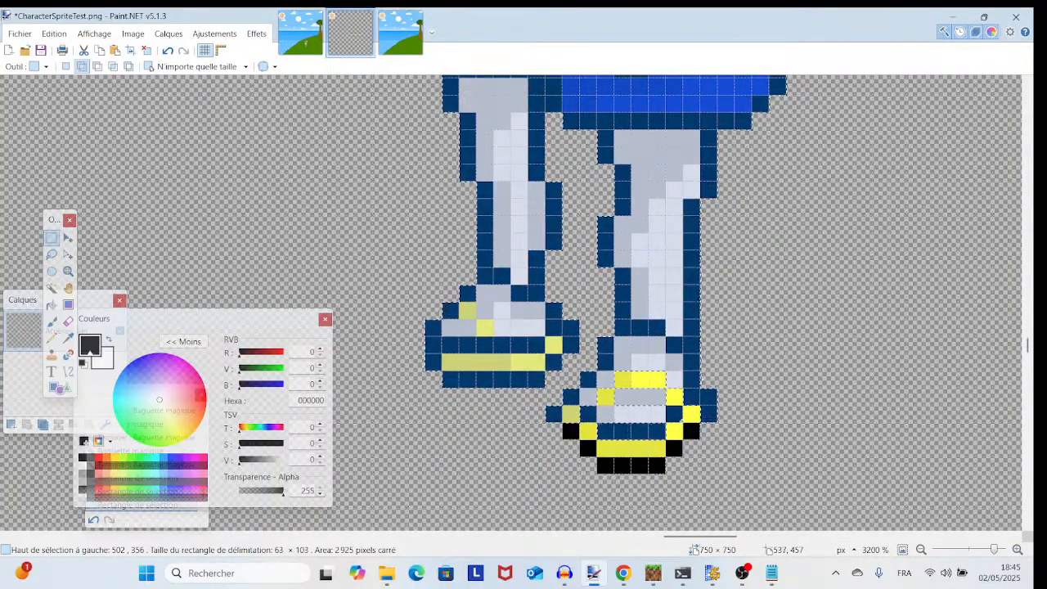
pyautogui.moveTo(689, 412); pyautogui.dragTo(695, 420)
pyautogui.moveTo(607, 399); pyautogui.dragTo(663, 384)
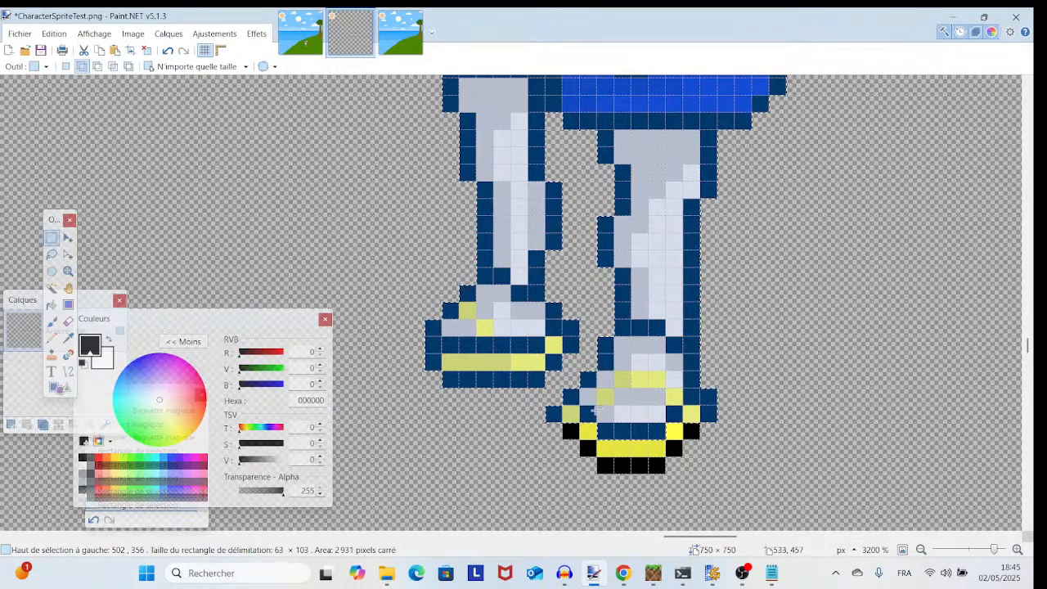
pyautogui.moveTo(643, 426); pyautogui.dragTo(677, 423)
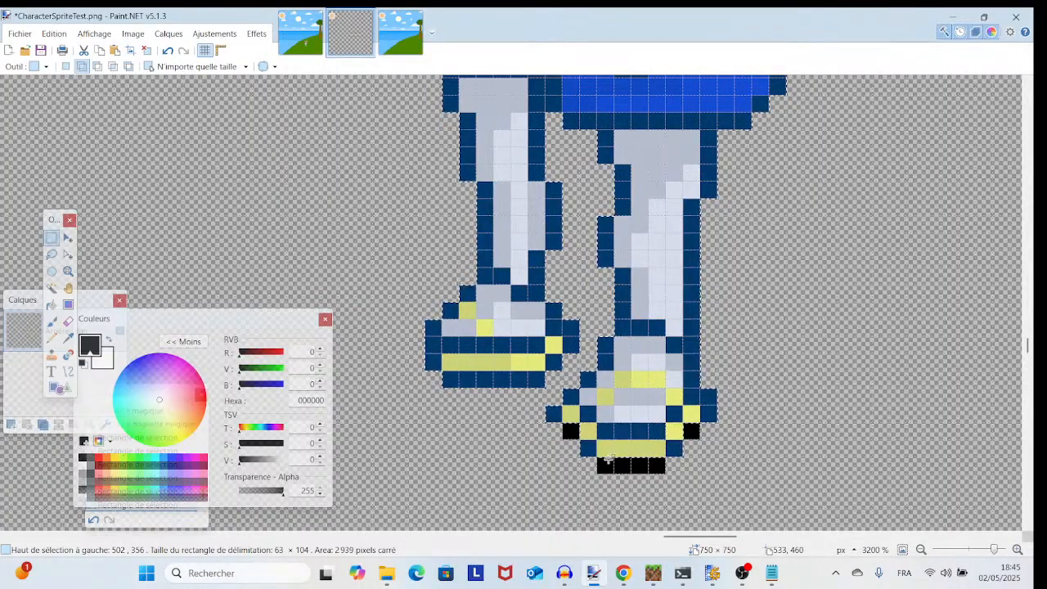
pyautogui.moveTo(609, 460); pyautogui.dragTo(631, 463)
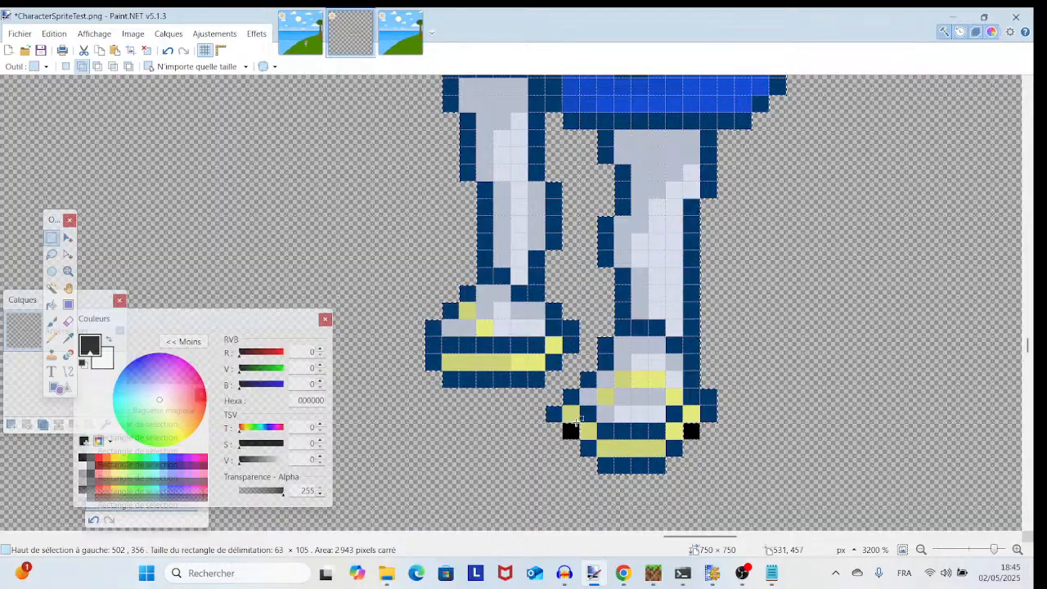
pyautogui.moveTo(694, 431); pyautogui.dragTo(680, 421)
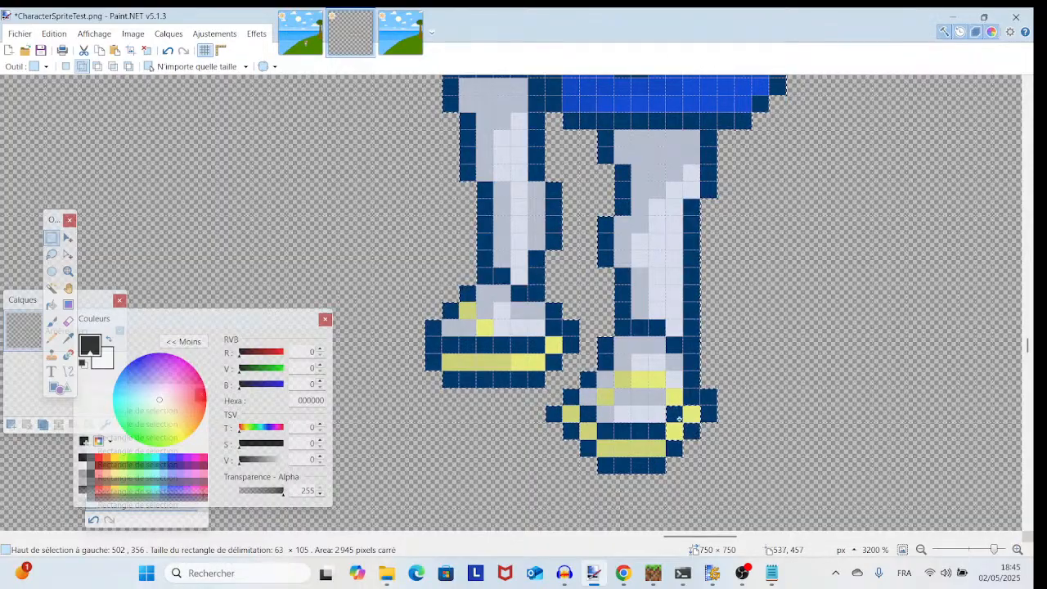
# - Add the belt buckle's bright yellow pixel and the whole yellow sleeve patch to the selection
pyautogui.scroll(6, 679, 418)
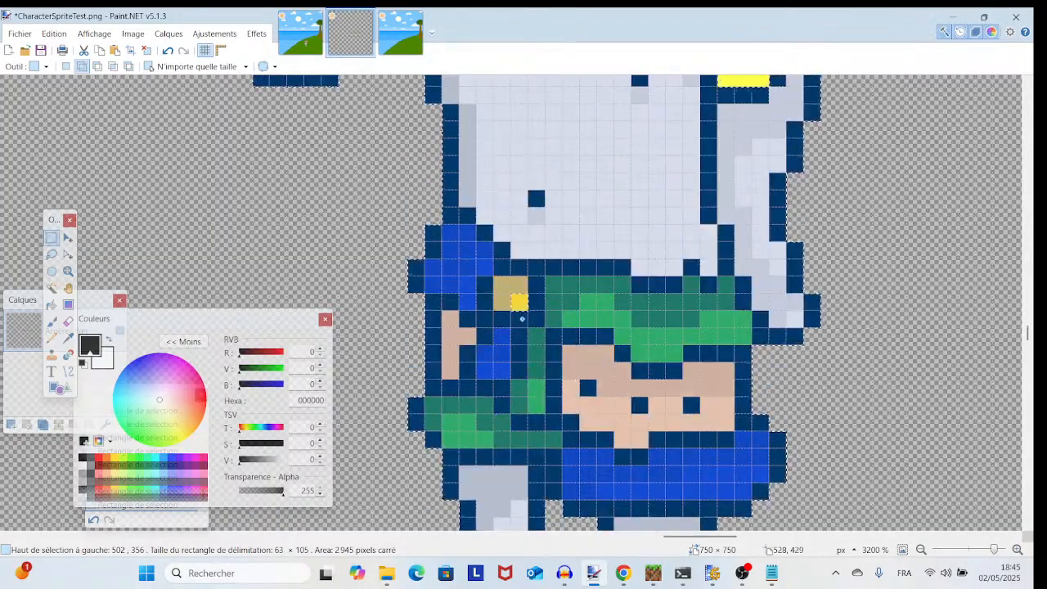
pyautogui.moveTo(534, 283); pyautogui.dragTo(540, 293)
pyautogui.scroll(7, 540, 292)
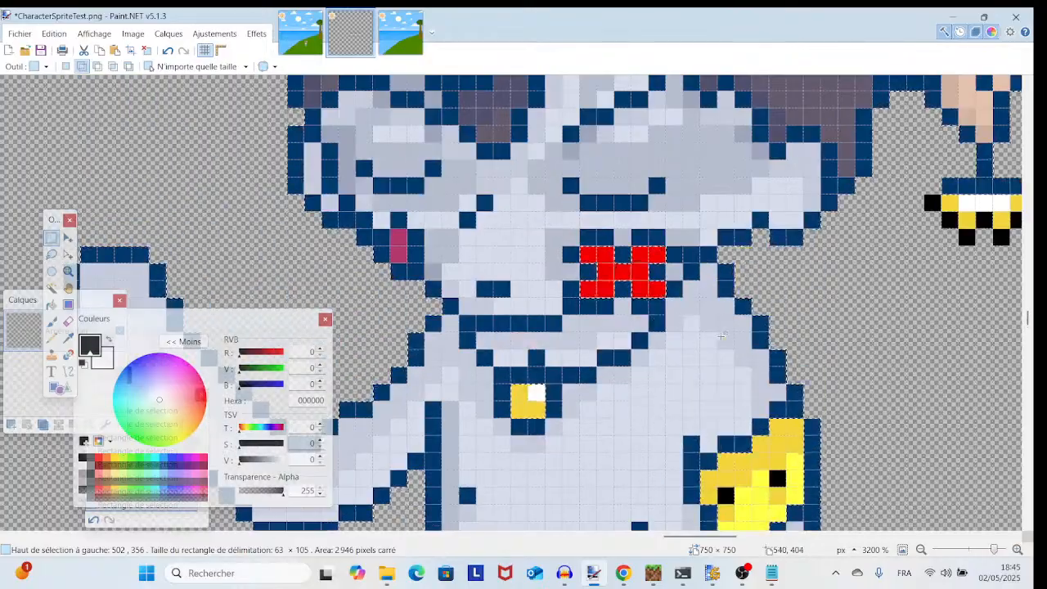
pyautogui.scroll(-4, 731, 319)
pyautogui.moveTo(693, 185); pyautogui.dragTo(797, 274)
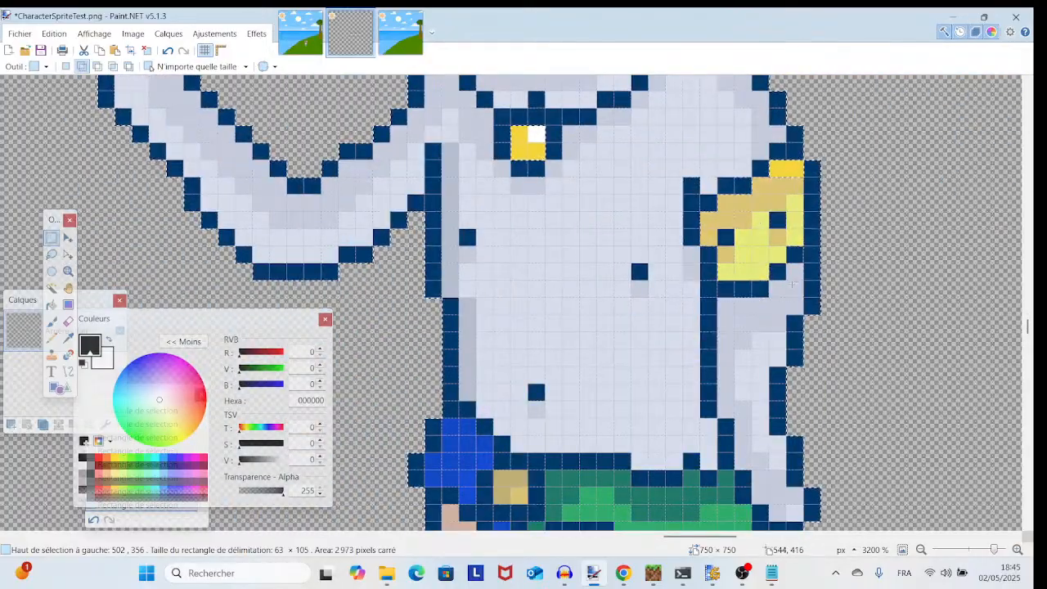
pyautogui.moveTo(773, 167); pyautogui.dragTo(795, 171)
# - Extend the selection to include the yellow neck pendant and the red bow-shaped mark beside the mouth
pyautogui.moveTo(518, 133); pyautogui.dragTo(538, 152)
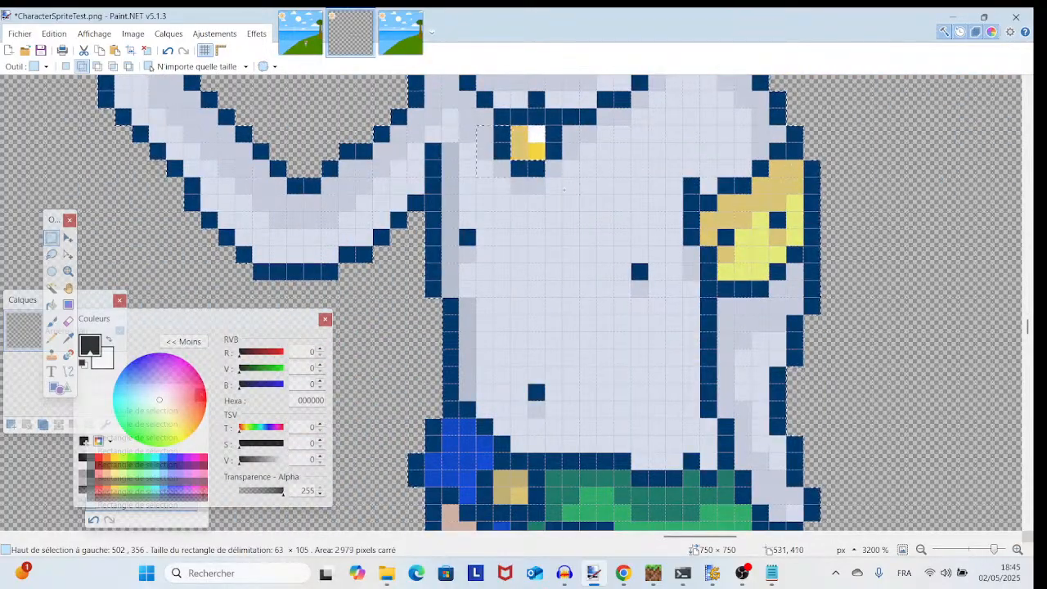
pyautogui.scroll(4, 565, 189)
pyautogui.scroll(1, 566, 188)
pyautogui.moveTo(570, 318); pyautogui.dragTo(655, 397)
# - Add the white, yellow and black pixels of the bell hanging from the hat's tail to the selection
pyautogui.hscroll(5, 656, 397)
pyautogui.scroll(1, 656, 396)
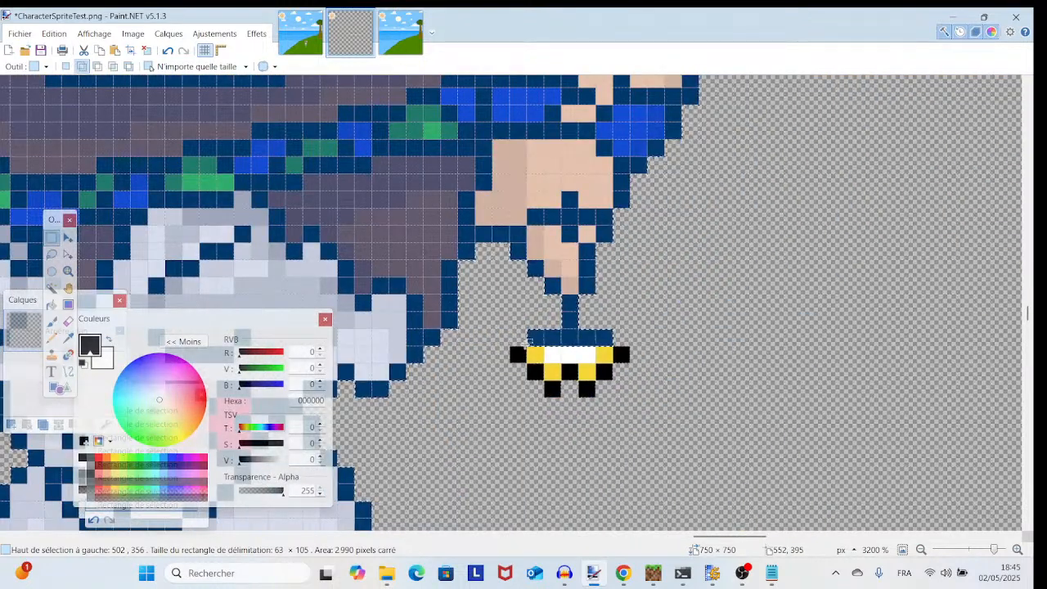
pyautogui.moveTo(518, 355); pyautogui.dragTo(622, 359)
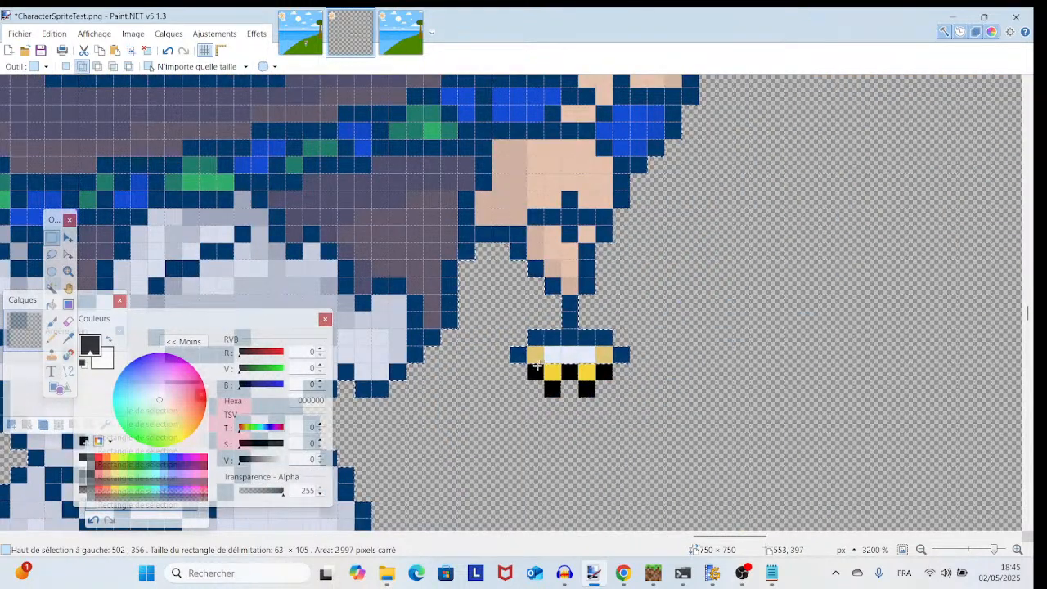
pyautogui.moveTo(537, 366); pyautogui.dragTo(589, 373)
pyautogui.click(553, 390)
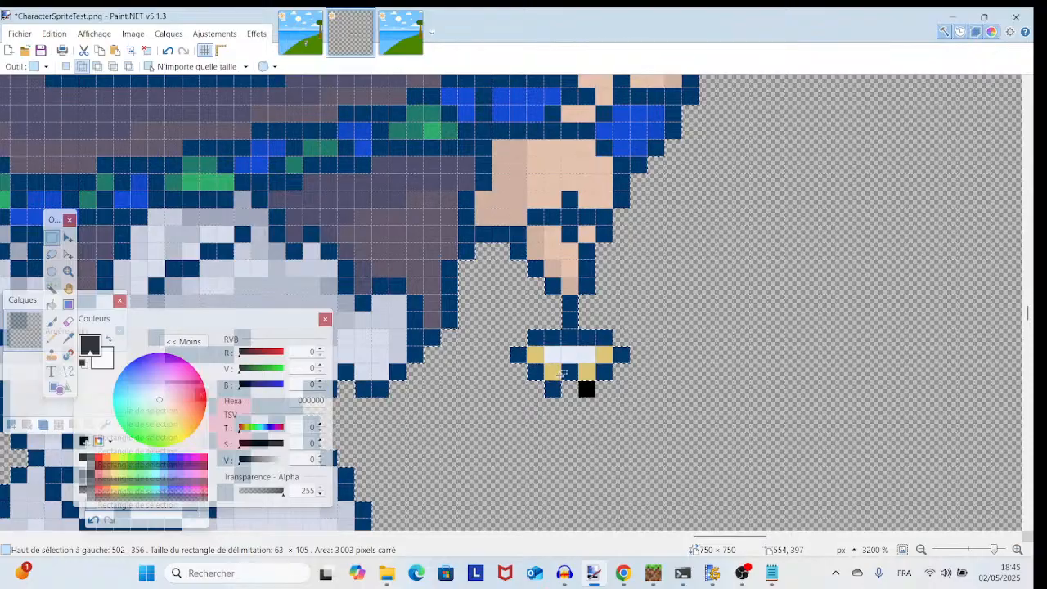
pyautogui.click(587, 390)
# - Add the remaining bright yellow pixels of the corn-like patch on the hat to the selection
pyautogui.moveTo(589, 307); pyautogui.dragTo(590, 501)
pyautogui.moveTo(594, 387); pyautogui.dragTo(817, 489)
pyautogui.moveTo(622, 388); pyautogui.dragTo(839, 518)
pyautogui.moveTo(500, 171); pyautogui.dragTo(515, 234)
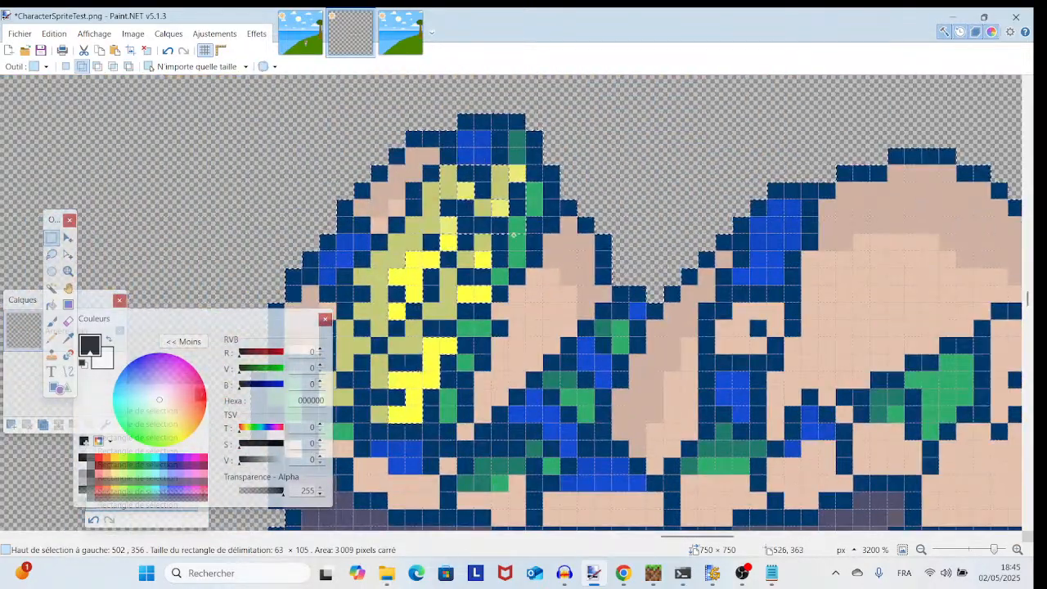
pyautogui.moveTo(467, 189); pyautogui.dragTo(448, 243)
pyautogui.moveTo(388, 262)
pyautogui.mouseDown()
pyautogui.moveTo(547, 430)
pyautogui.moveTo(628, 417)
pyautogui.mouseUp()
# - Examine the whole raised-arm sprite from hat to shoes for pixels missing from the selection
pyautogui.scroll(-3, 543, 443)
pyautogui.scroll(-3, 628, 416)
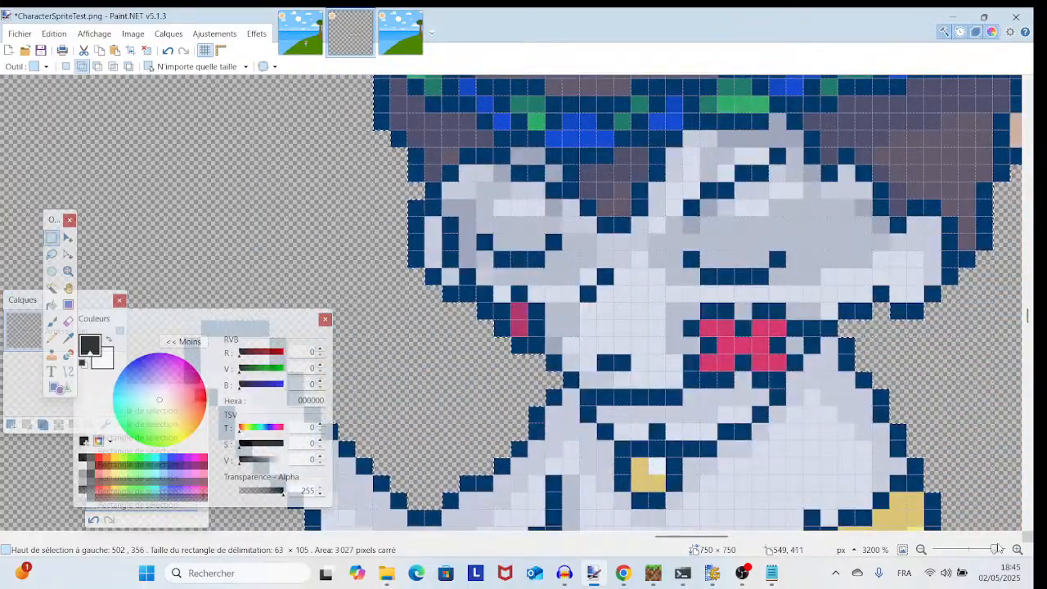
pyautogui.moveTo(995, 551); pyautogui.dragTo(982, 557)
pyautogui.click(982, 566)
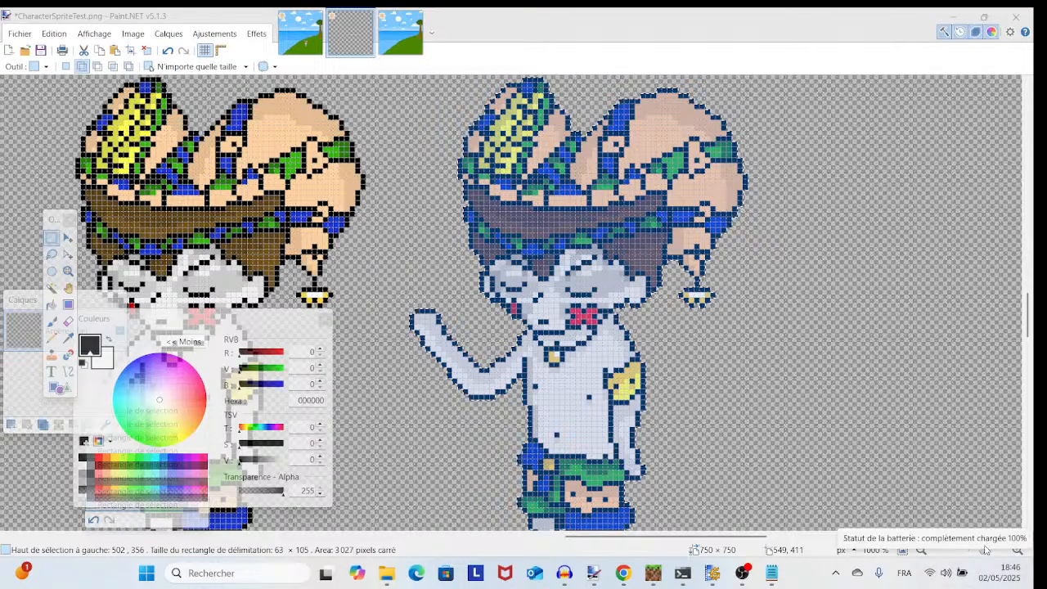
pyautogui.click(799, 491)
pyautogui.hscroll(1, 760, 463)
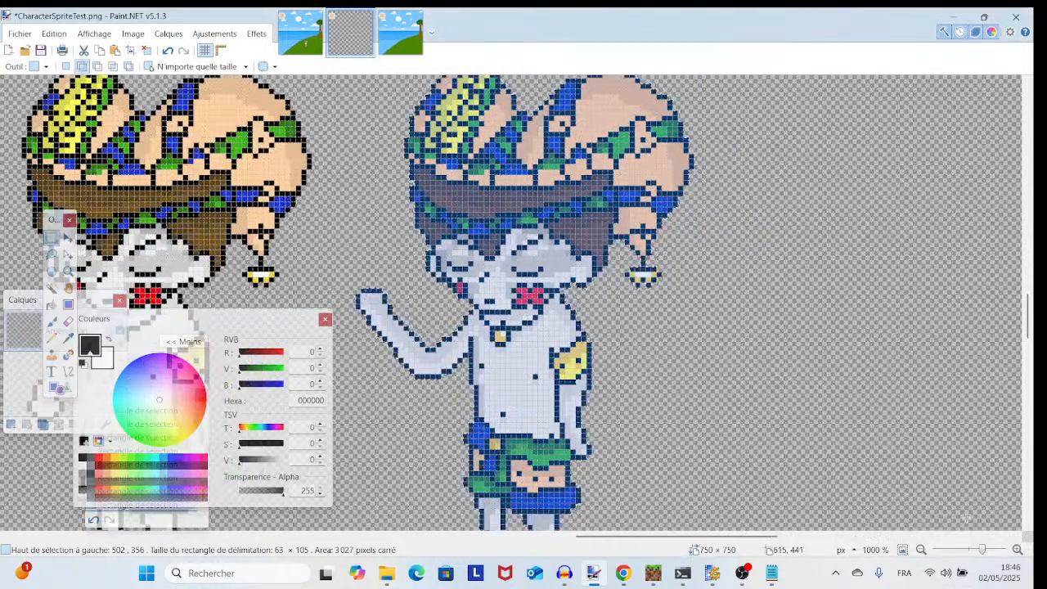
pyautogui.moveTo(986, 555)
pyautogui.mouseDown()
pyautogui.moveTo(966, 556)
pyautogui.moveTo(984, 557)
pyautogui.mouseUp()
pyautogui.moveTo(810, 432); pyautogui.dragTo(795, 396)
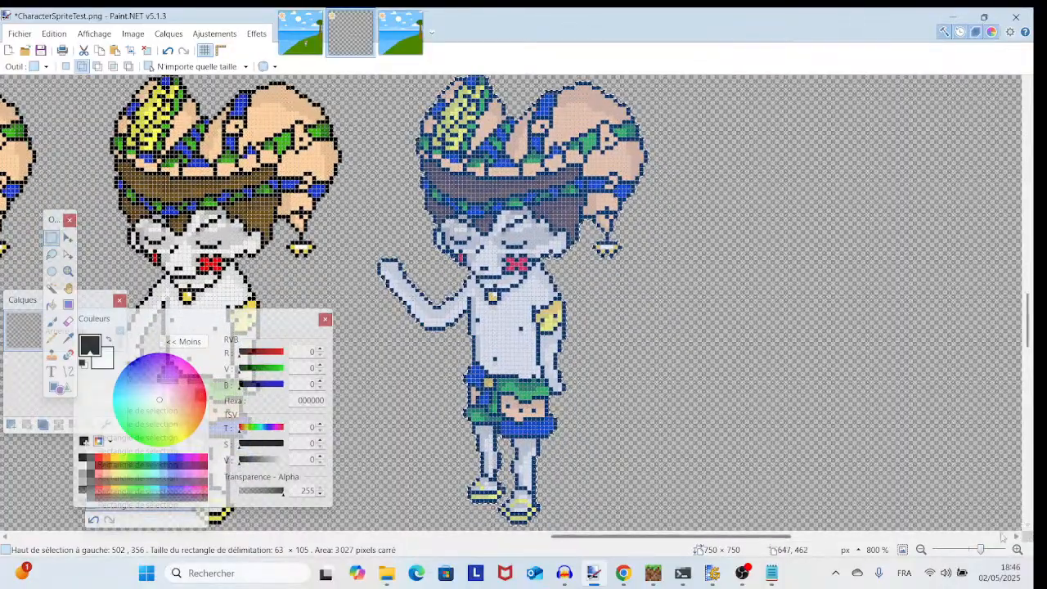
pyautogui.moveTo(976, 554); pyautogui.dragTo(977, 554)
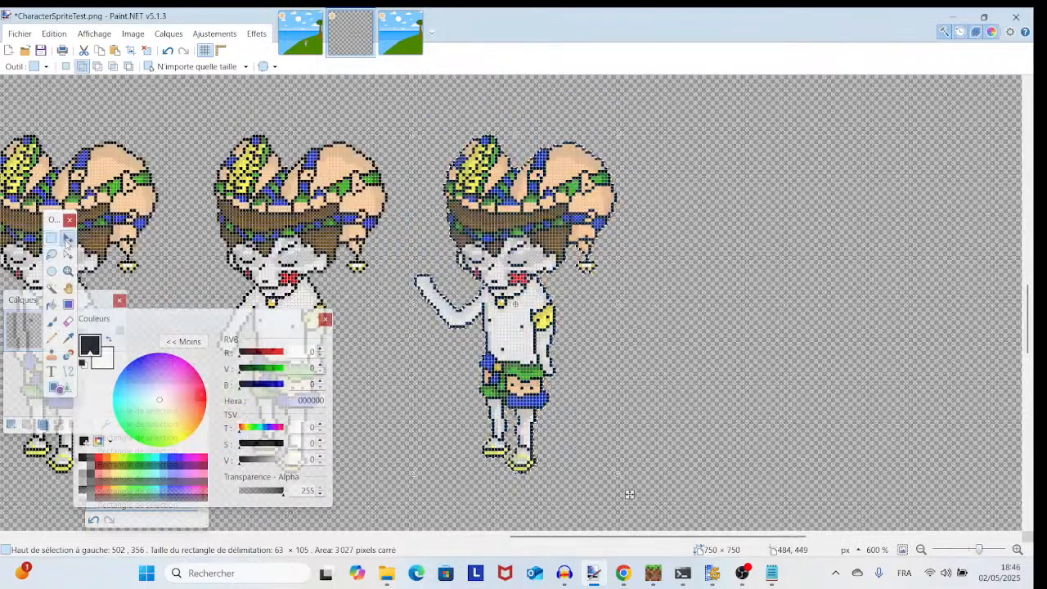
pyautogui.press('m')
pyautogui.moveTo(629, 494); pyautogui.dragTo(926, 559)
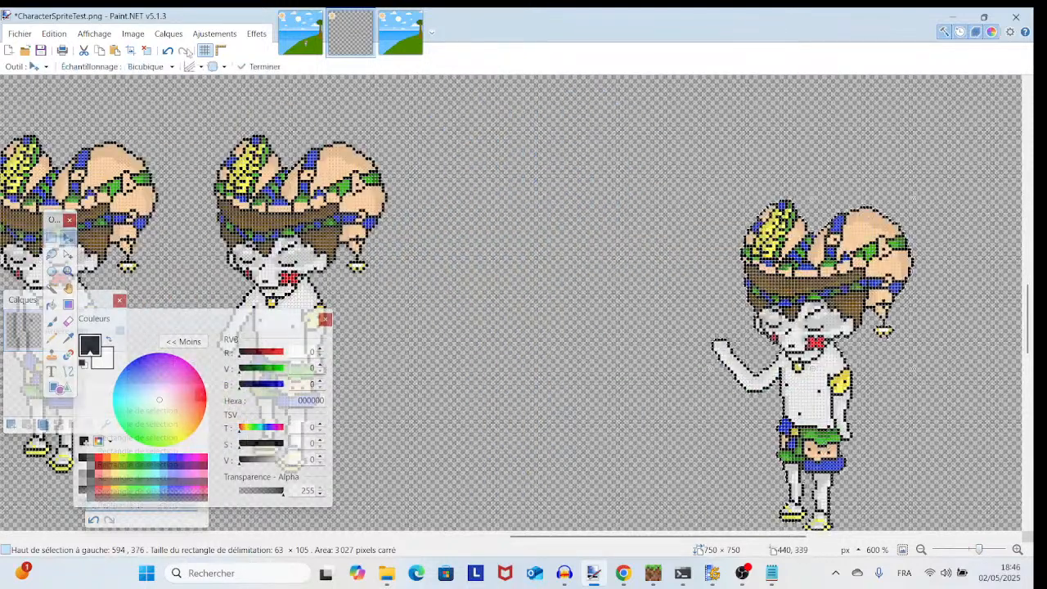
pyautogui.click(168, 51)
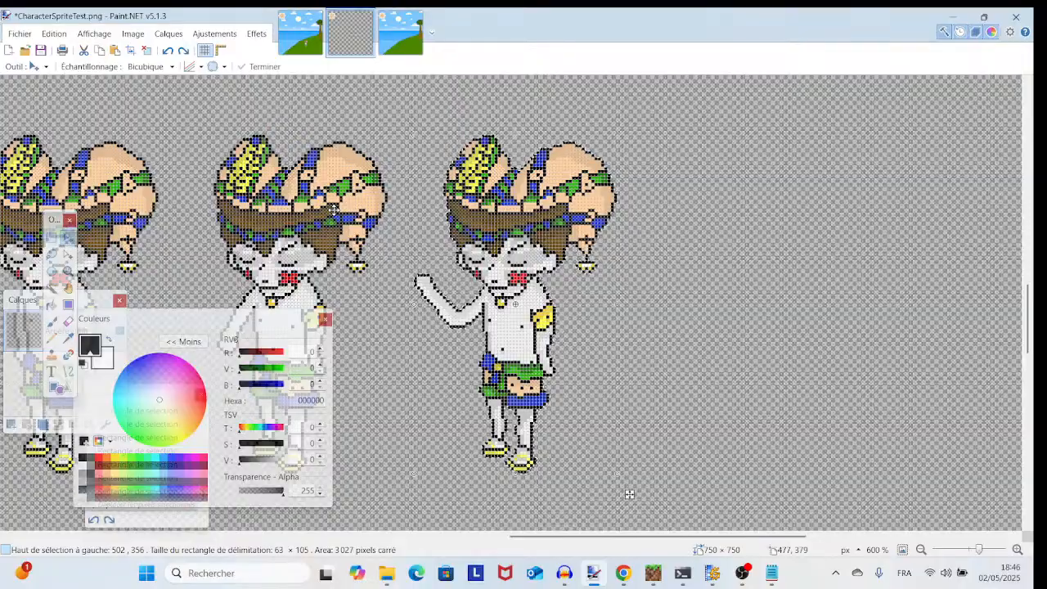
# - Try pasting the raised-arm sprite exactly over the standing sprite in NoBackgroundsPleaseThankyou! 11 (200f).png, and undo the placement
pyautogui.click(302, 33)
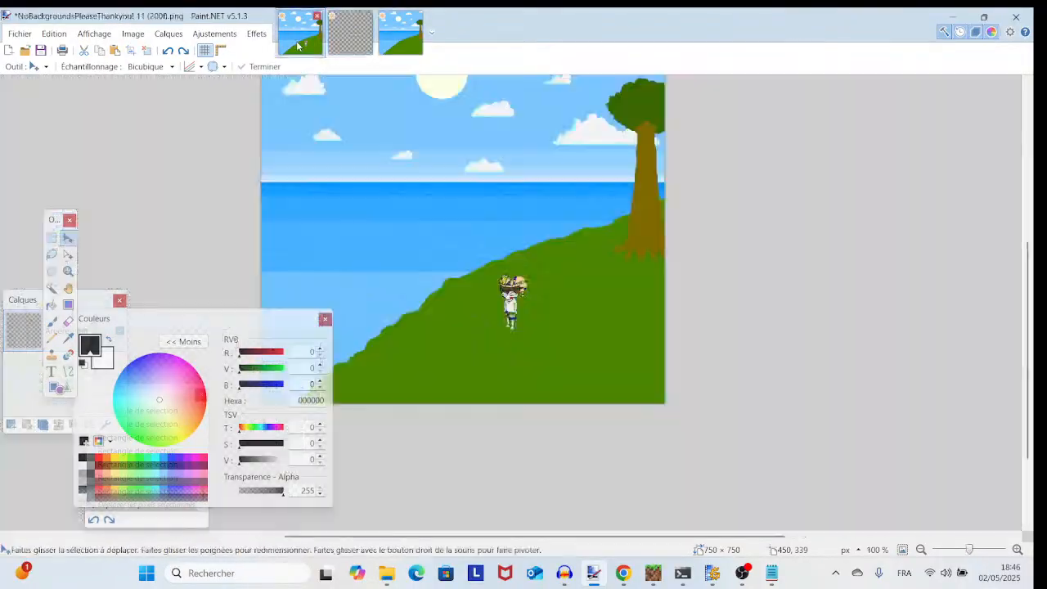
pyautogui.click(973, 550)
pyautogui.moveTo(974, 551); pyautogui.dragTo(980, 551)
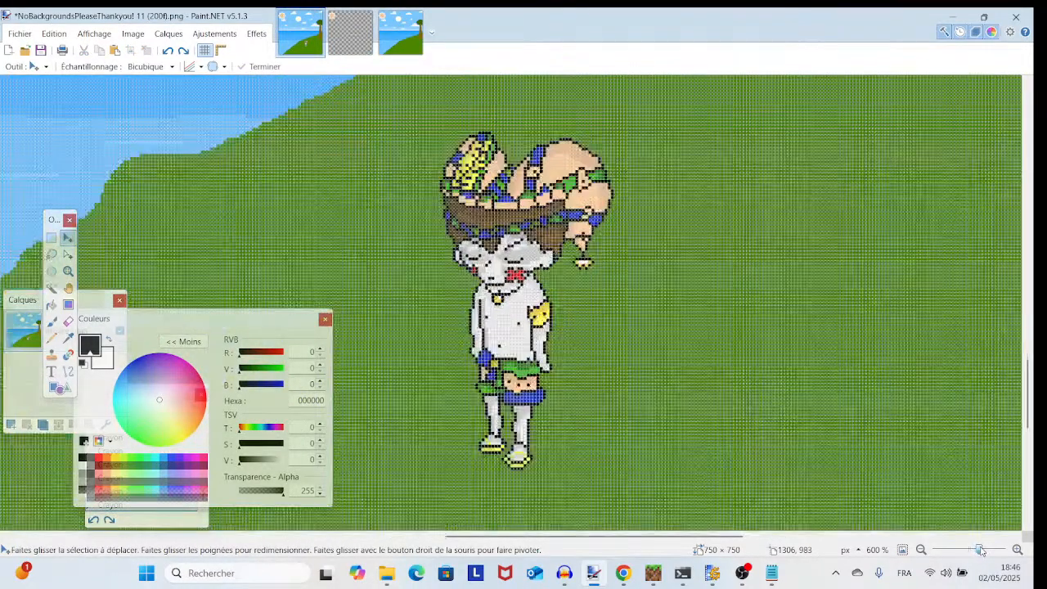
pyautogui.hotkey('ctrl', 'v')
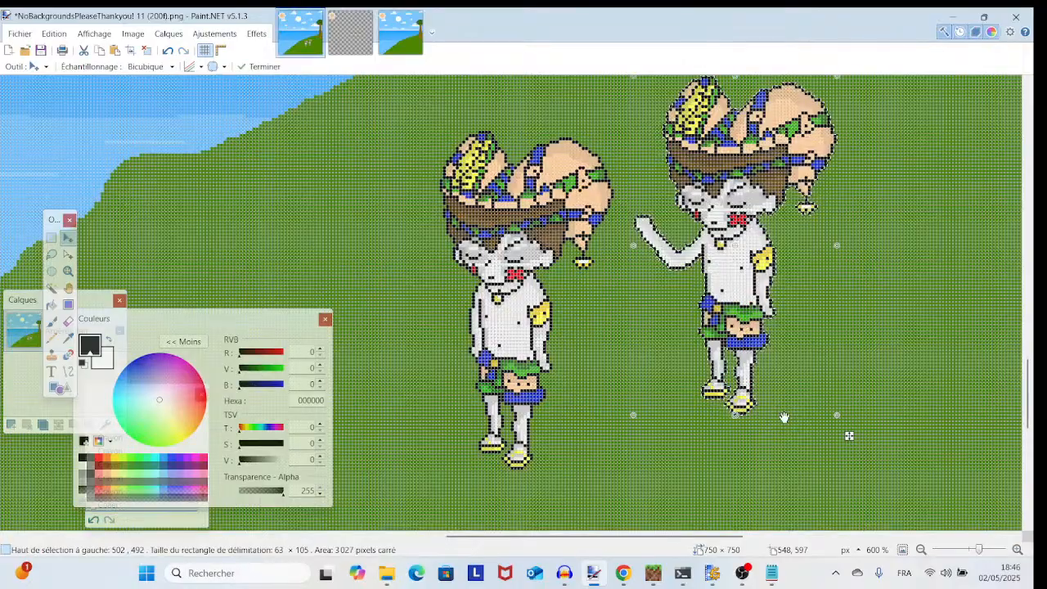
pyautogui.moveTo(849, 435); pyautogui.dragTo(626, 491)
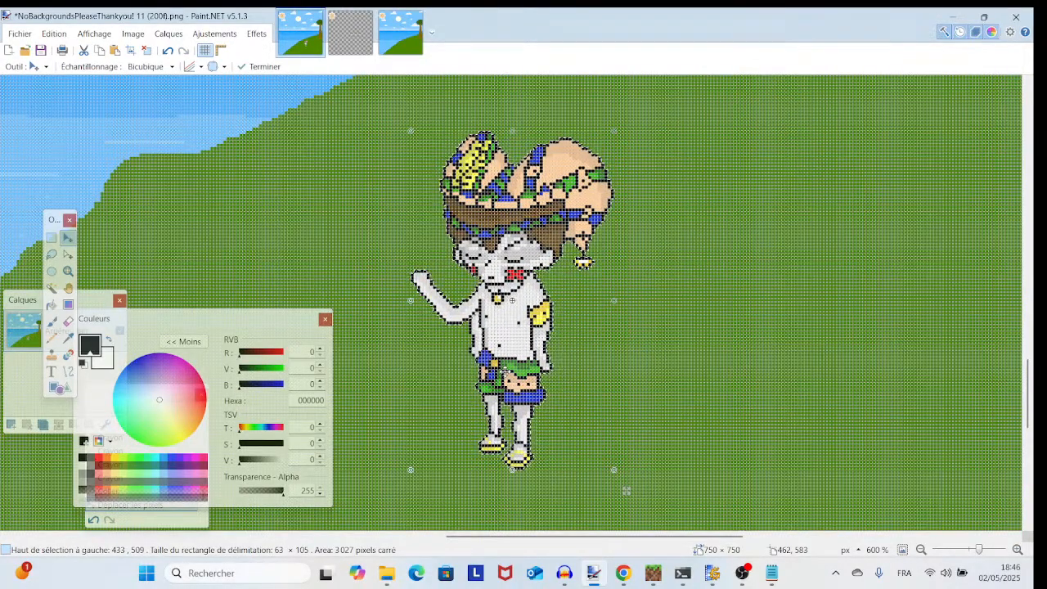
pyautogui.click(169, 50)
pyautogui.click(169, 51)
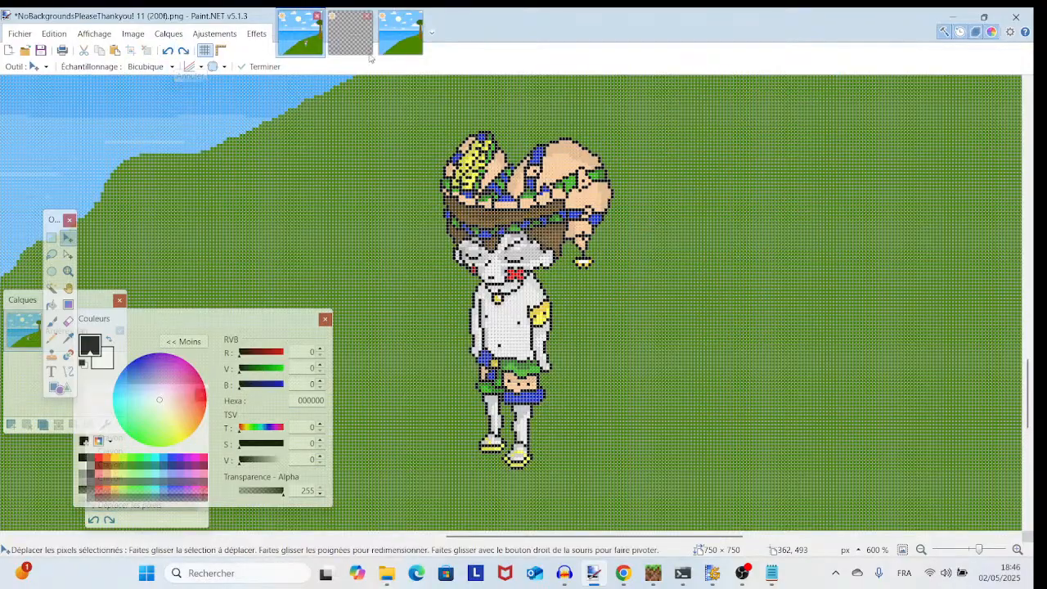
# - Place the raised-arm sprite on the grassy hill in NoBackgroundsPleaseThankyou! 12.png
pyautogui.click(383, 49)
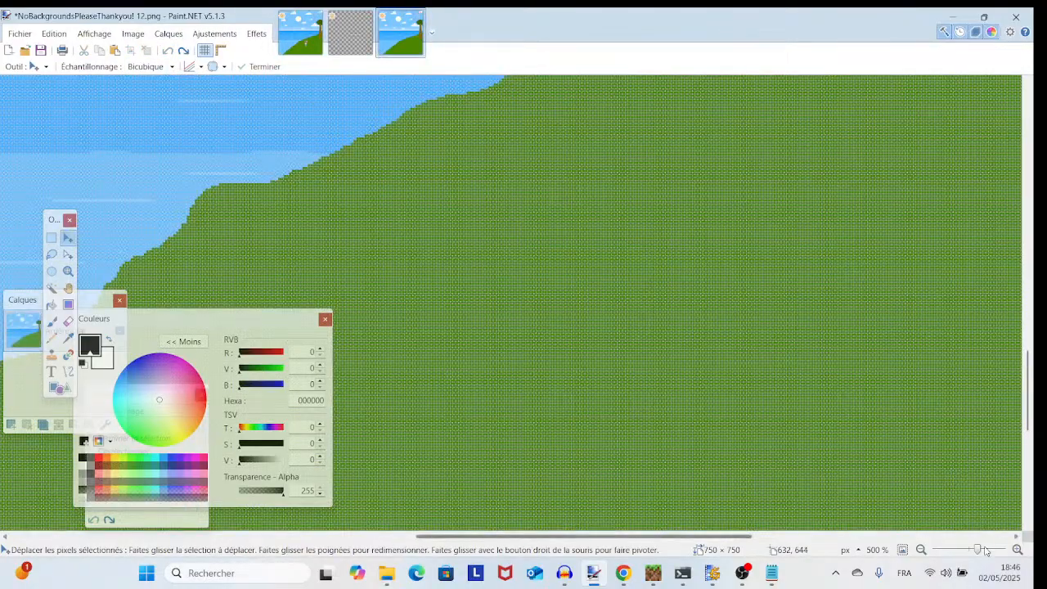
pyautogui.moveTo(977, 549); pyautogui.dragTo(970, 549)
pyautogui.moveTo(540, 255); pyautogui.dragTo(568, 339)
pyautogui.hotkey('ctrl', 'y')
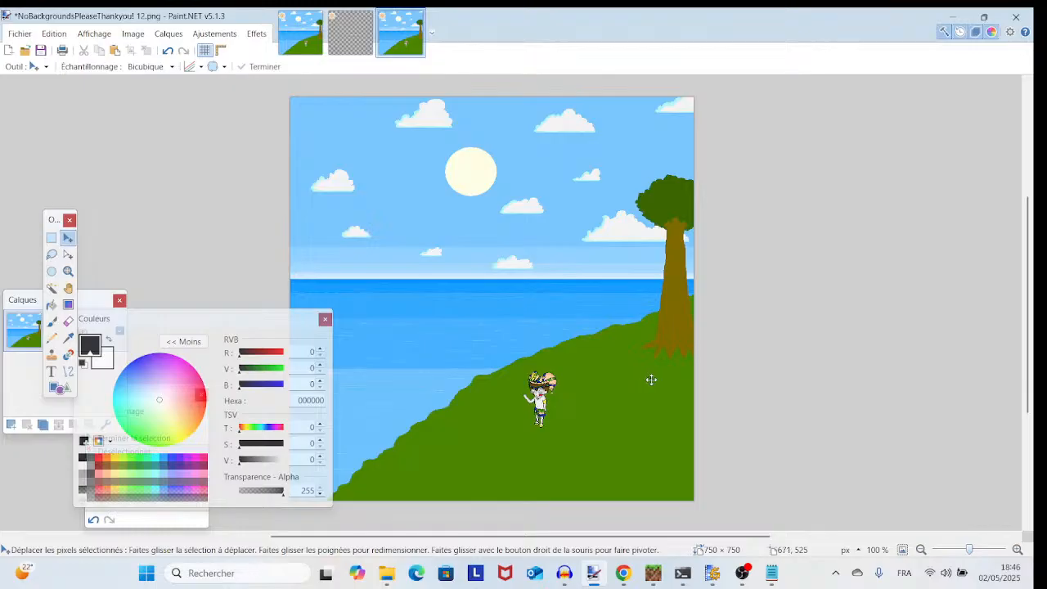
pyautogui.click(743, 575)
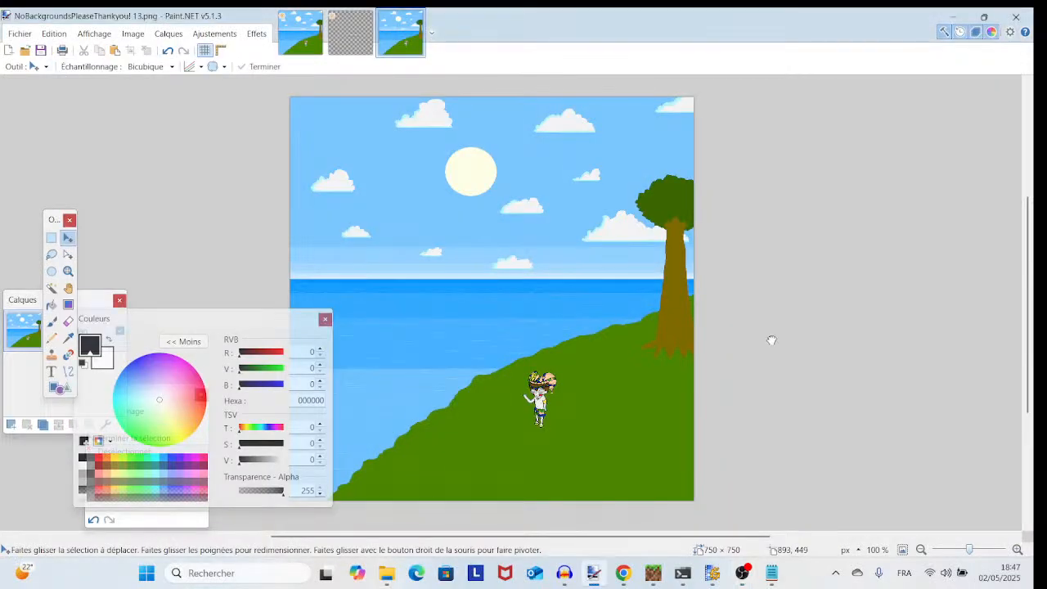
pyautogui.moveTo(757, 330); pyautogui.dragTo(764, 285)
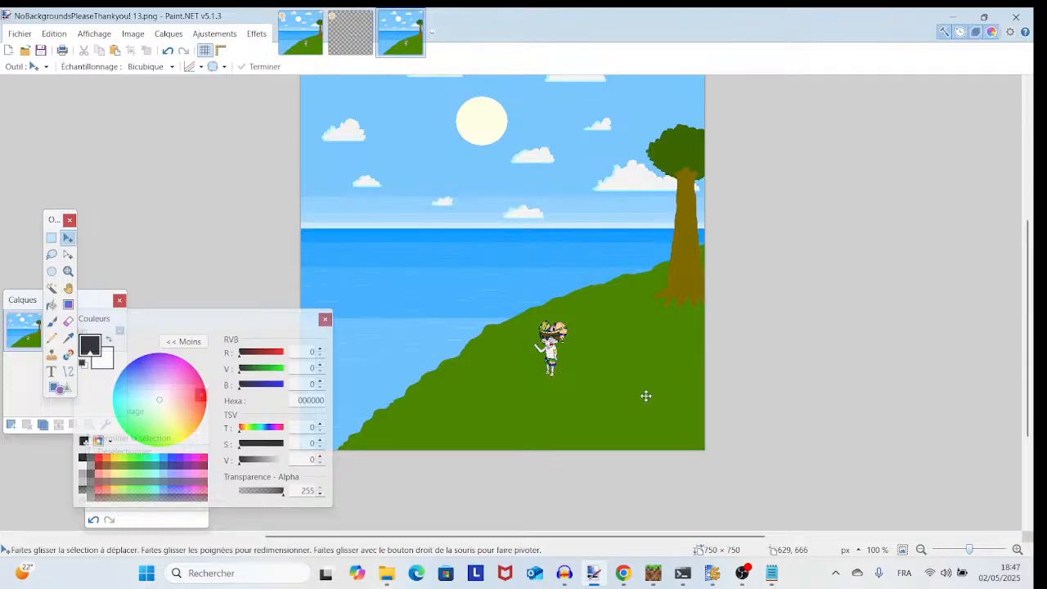
# - Paste a copy of the raised-arm sprite into CharacterSpriteTest.png as a fourth figure level with the third
pyautogui.click(51, 337)
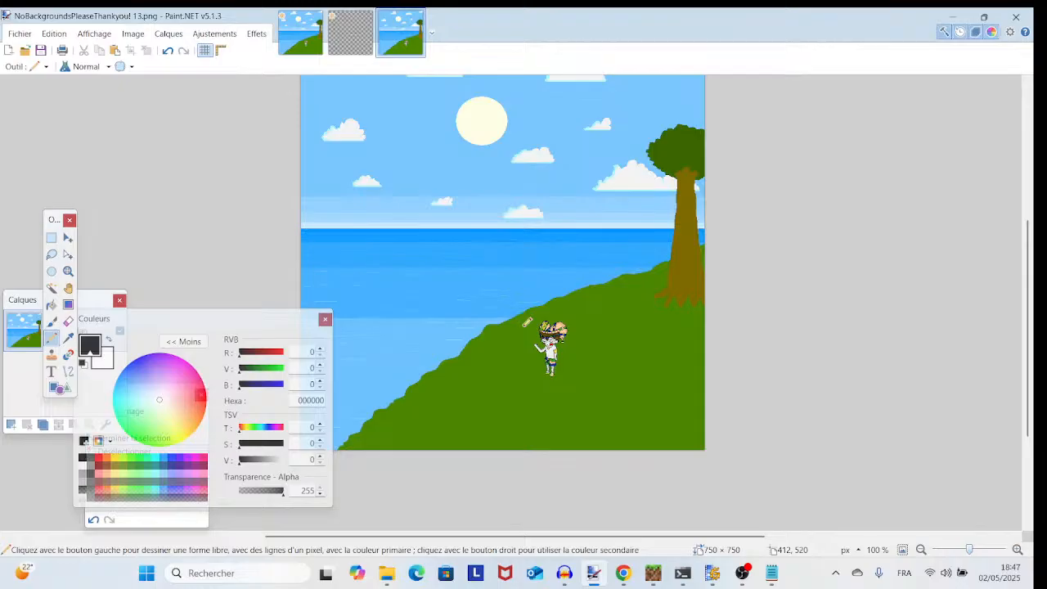
pyautogui.click(351, 33)
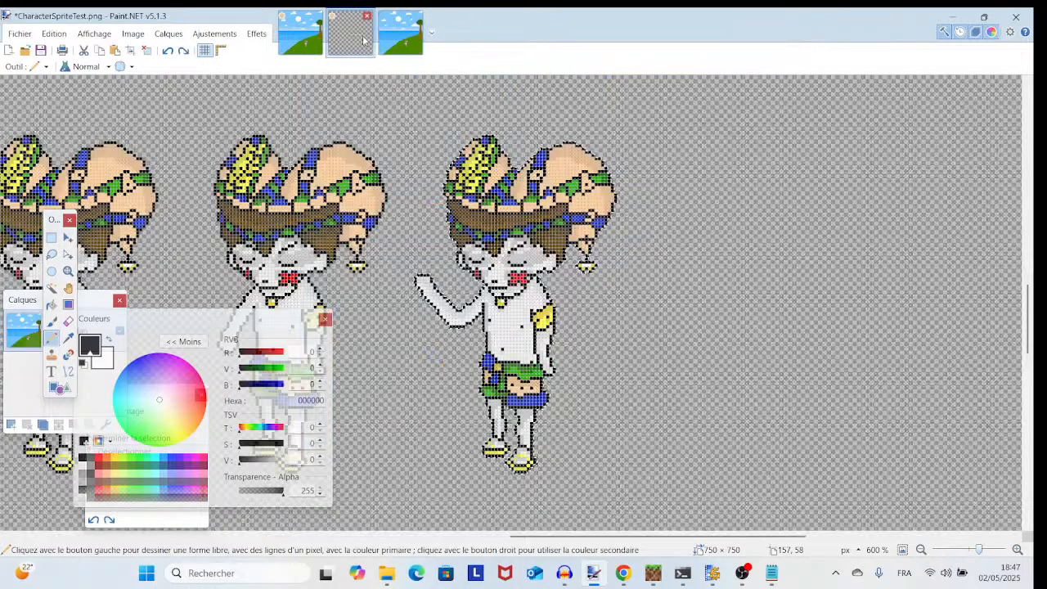
pyautogui.hscroll(-1, 555, 208)
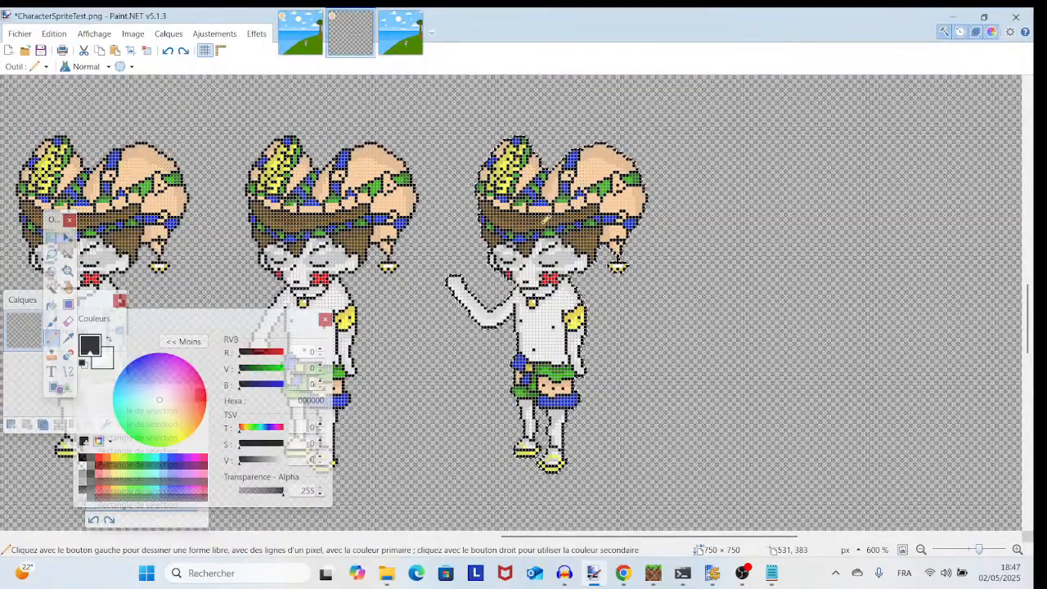
pyautogui.hotkey('ctrl', 'v')
pyautogui.moveTo(446, 544); pyautogui.dragTo(919, 496)
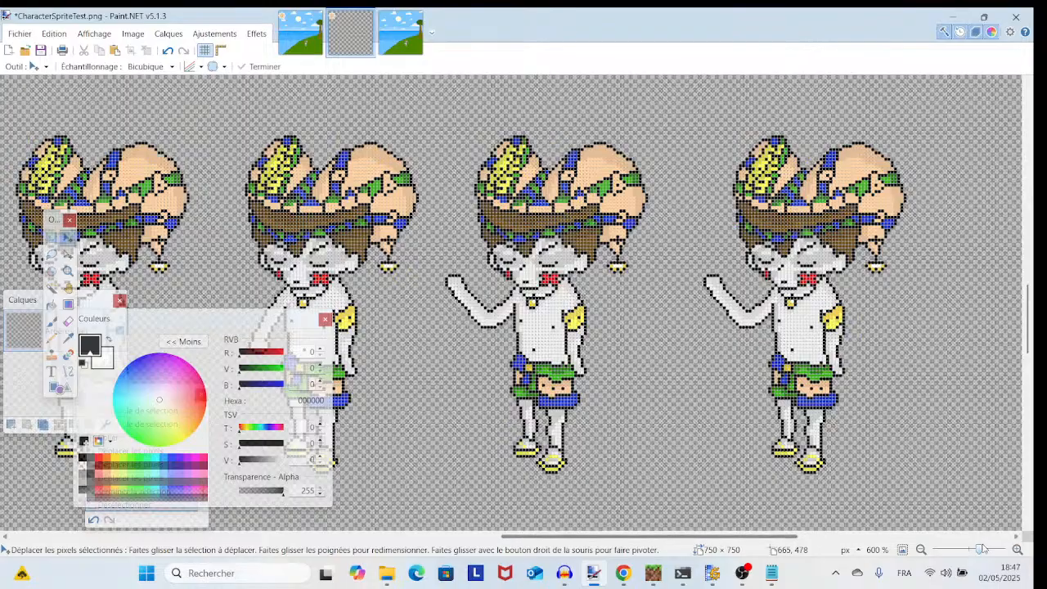
# - Erase the fourth sprite's raised arm up to the shoulder with an eraser of size 8
pyautogui.moveTo(548, 323); pyautogui.dragTo(391, 316)
pyautogui.scroll(5, 576, 295)
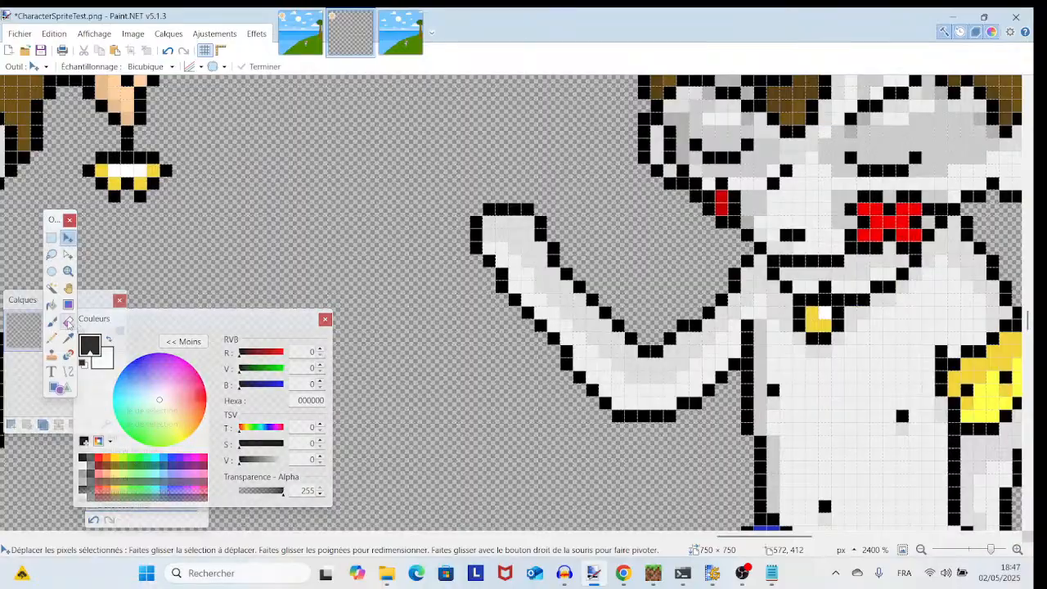
pyautogui.click(68, 321)
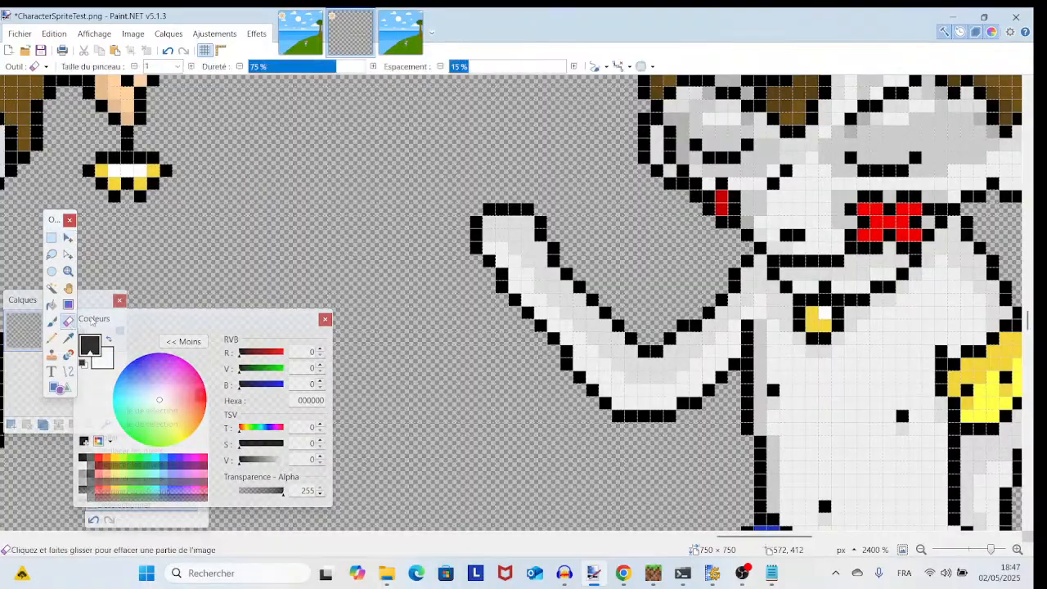
pyautogui.click(178, 69)
pyautogui.click(164, 164)
pyautogui.moveTo(478, 221)
pyautogui.mouseDown()
pyautogui.moveTo(512, 299)
pyautogui.moveTo(604, 406)
pyautogui.moveTo(723, 377)
pyautogui.moveTo(721, 301)
pyautogui.mouseUp()
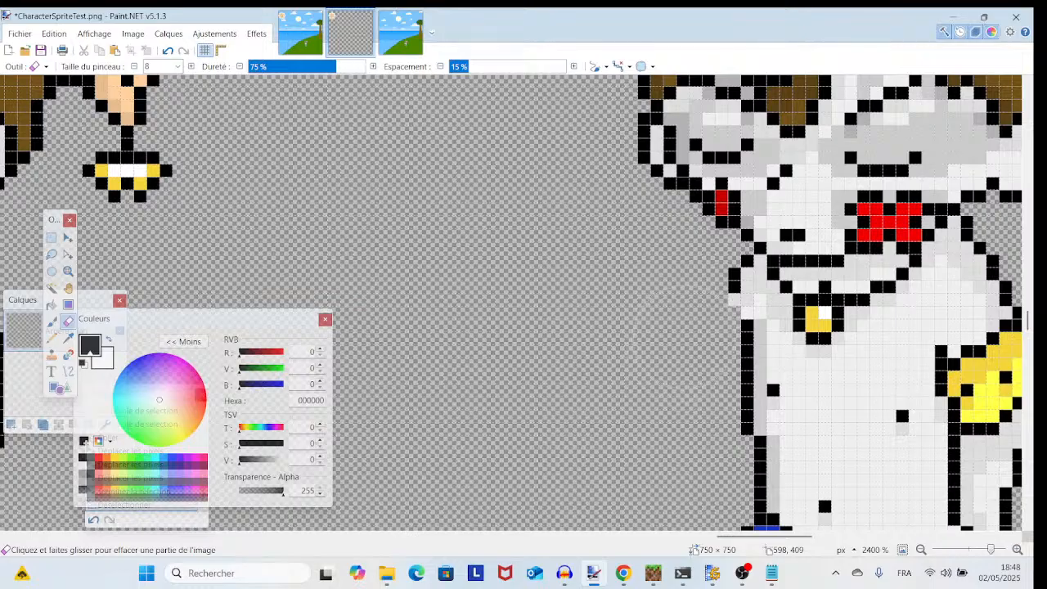
# - Draw the upper outline of a new raised arm in black with the Pencil, sloping up and outward from the fourth sprite's shoulder
pyautogui.click(68, 337)
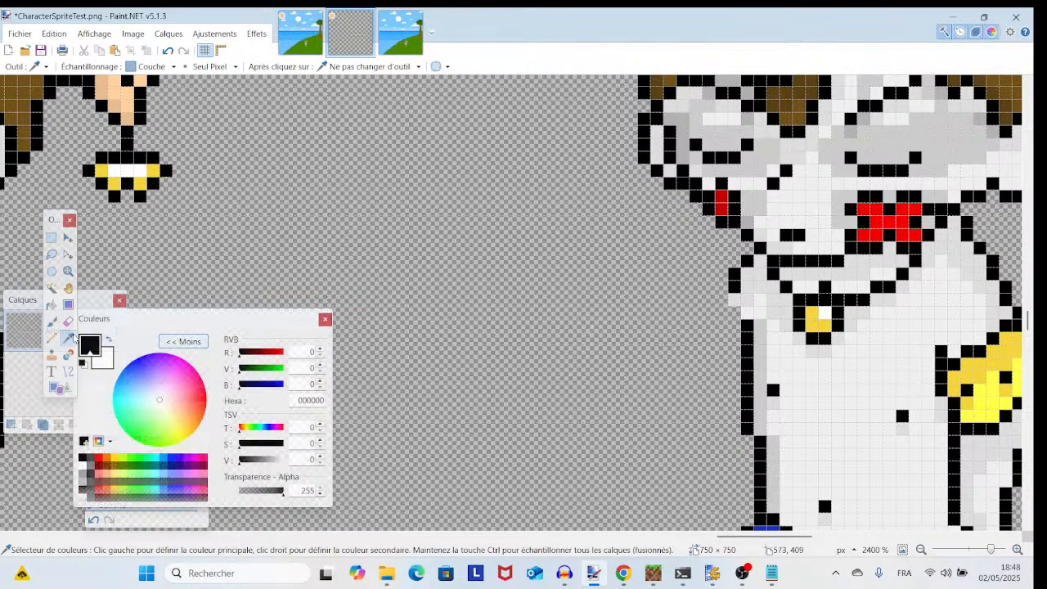
pyautogui.click(51, 338)
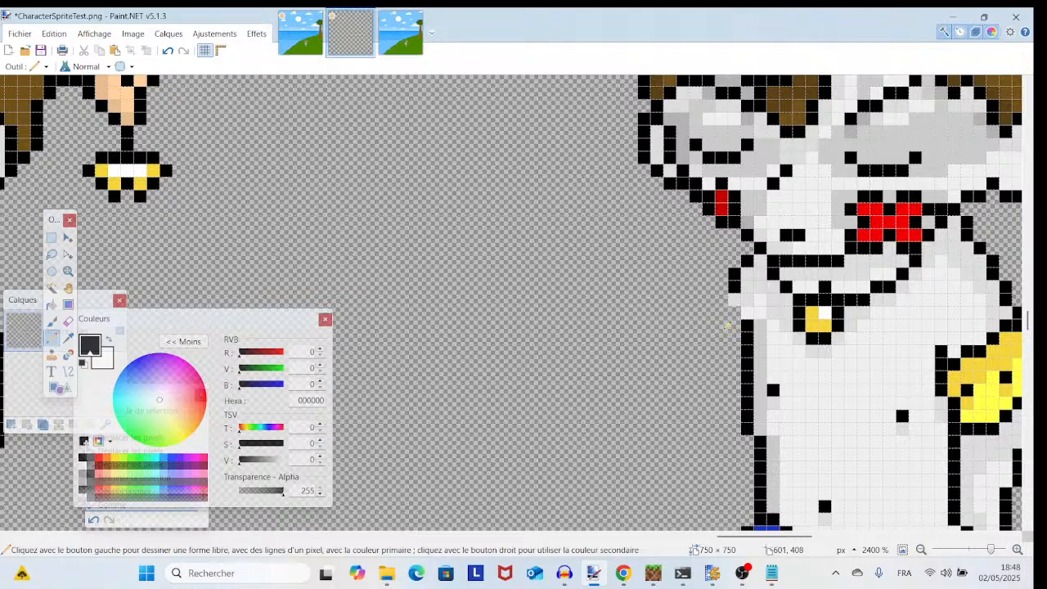
pyautogui.moveTo(736, 257)
pyautogui.mouseDown()
pyautogui.moveTo(605, 179)
pyautogui.moveTo(638, 311)
pyautogui.moveTo(594, 260)
pyautogui.moveTo(609, 272)
pyautogui.mouseUp()
pyautogui.moveTo(470, 309)
pyautogui.mouseDown()
pyautogui.moveTo(522, 299)
pyautogui.moveTo(188, 252)
pyautogui.mouseUp()
pyautogui.moveTo(509, 282)
pyautogui.mouseDown()
pyautogui.moveTo(879, 299)
pyautogui.moveTo(735, 316)
pyautogui.mouseUp()
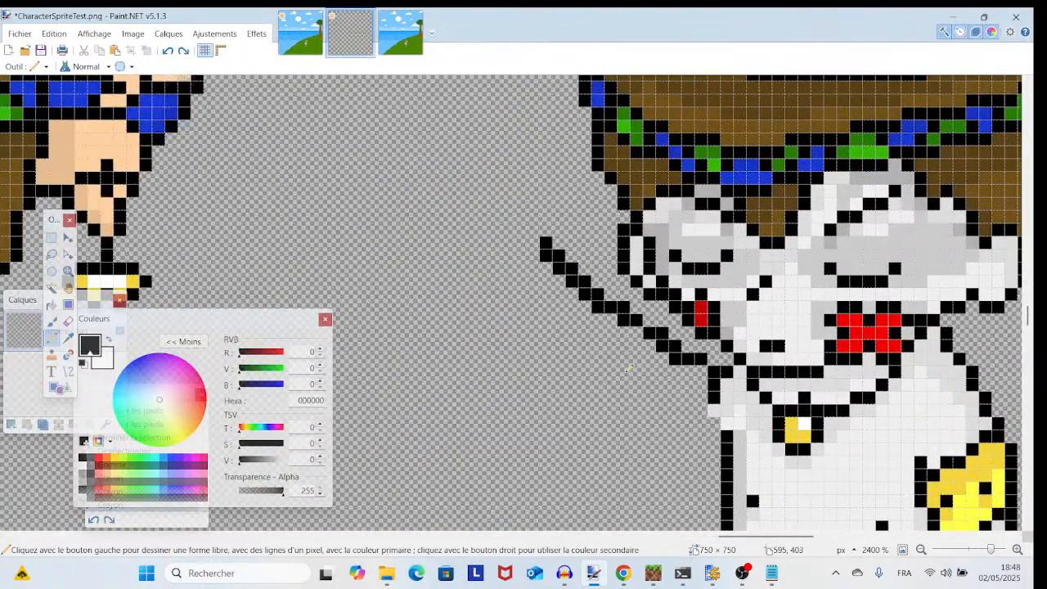
pyautogui.moveTo(716, 442)
pyautogui.mouseDown()
pyautogui.moveTo(634, 403)
pyautogui.moveTo(493, 282)
pyautogui.moveTo(477, 185)
pyautogui.moveTo(480, 275)
pyautogui.moveTo(455, 170)
pyautogui.moveTo(497, 335)
pyautogui.mouseUp()
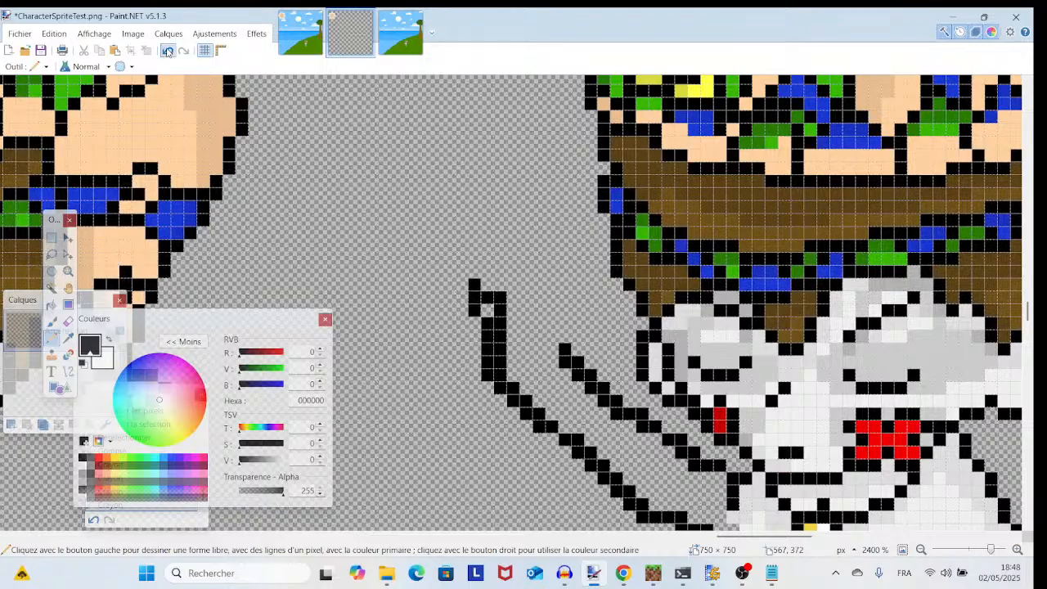
pyautogui.click(168, 52)
pyautogui.click(168, 52)
# - Draw the new arm's lower black outline from below the shoulder, rising outward roughly parallel to the upper outline
pyautogui.moveTo(991, 551)
pyautogui.mouseDown()
pyautogui.moveTo(980, 550)
pyautogui.moveTo(992, 550)
pyautogui.mouseUp()
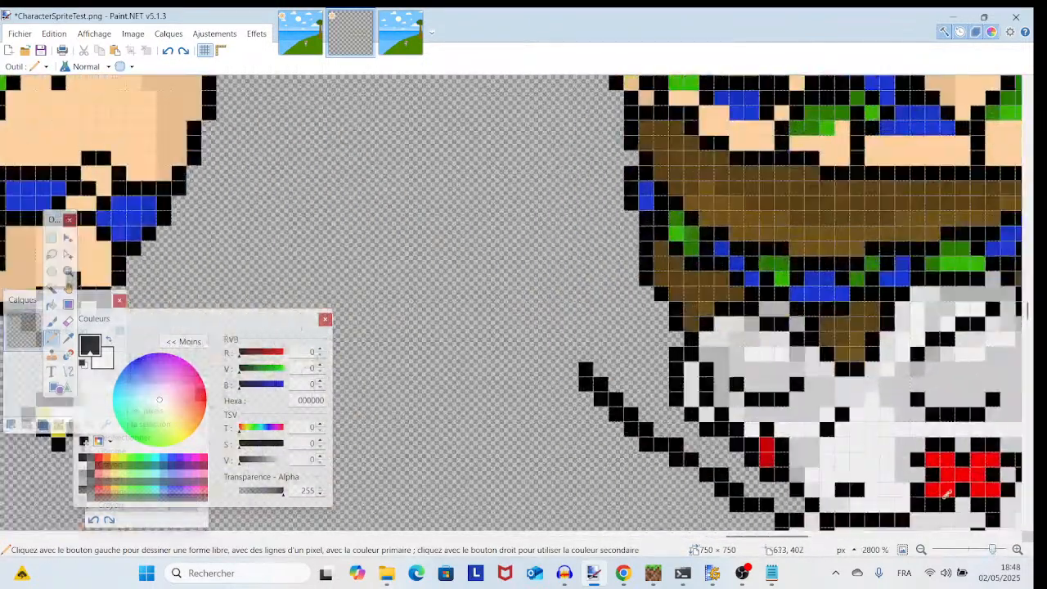
pyautogui.moveTo(891, 501); pyautogui.dragTo(790, 287)
pyautogui.moveTo(681, 394)
pyautogui.mouseDown()
pyautogui.moveTo(485, 259)
pyautogui.moveTo(403, 117)
pyautogui.mouseUp()
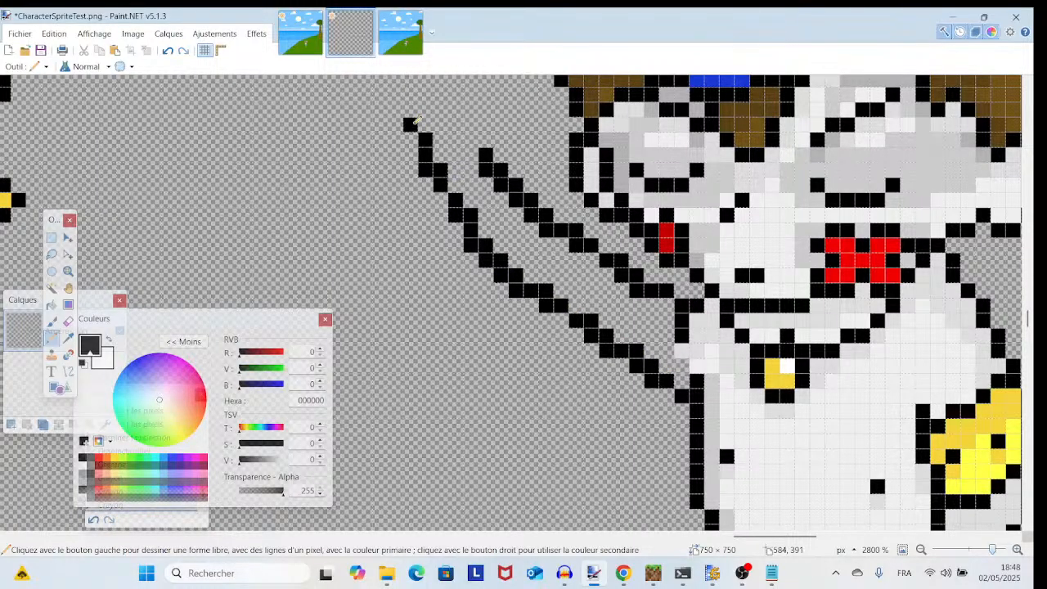
# - Draw a steeper black forearm edge branching upward from the new arm's upper outline beside the face
pyautogui.scroll(3, 533, 453)
pyautogui.moveTo(575, 495); pyautogui.dragTo(508, 332)
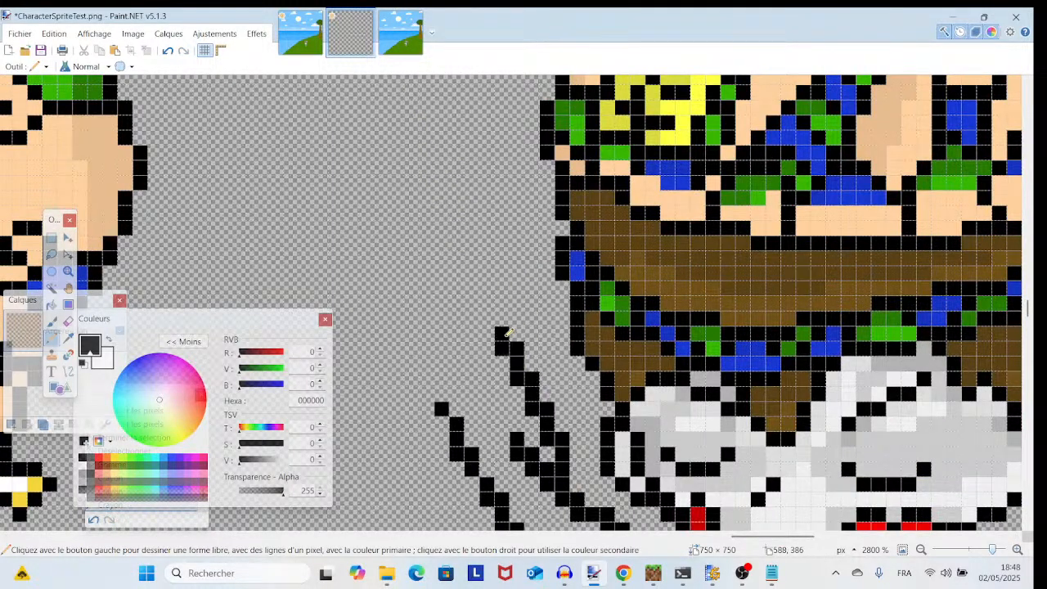
pyautogui.scroll(-3, 580, 448)
pyautogui.hscroll(1, 633, 429)
pyautogui.scroll(1, 633, 429)
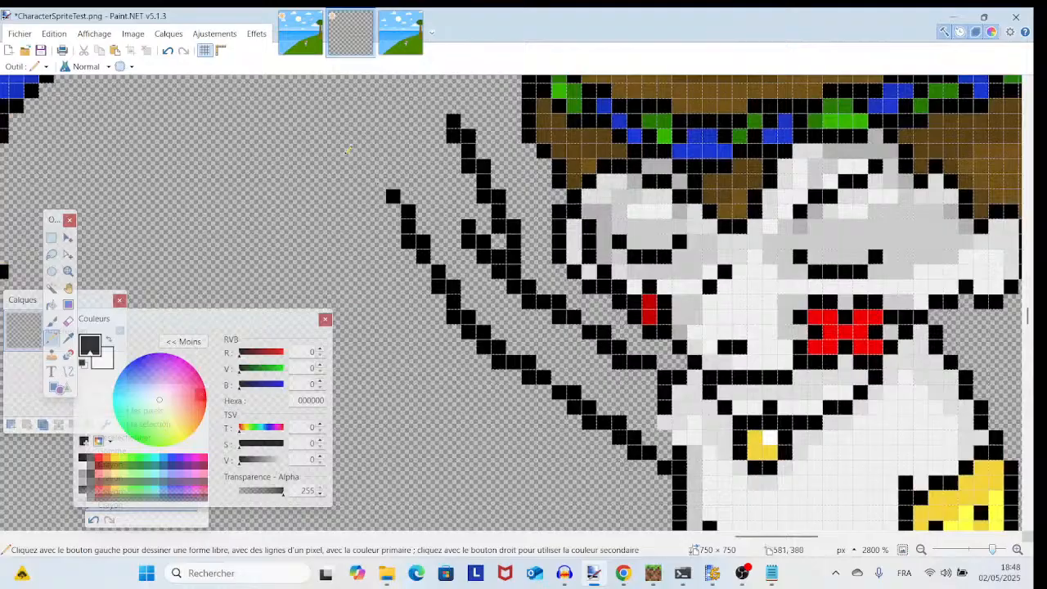
# - Undo the fourth sprite's new arm outline strokes back to the bare shoulder
pyautogui.click(168, 51)
pyautogui.click(167, 51)
pyautogui.click(168, 51)
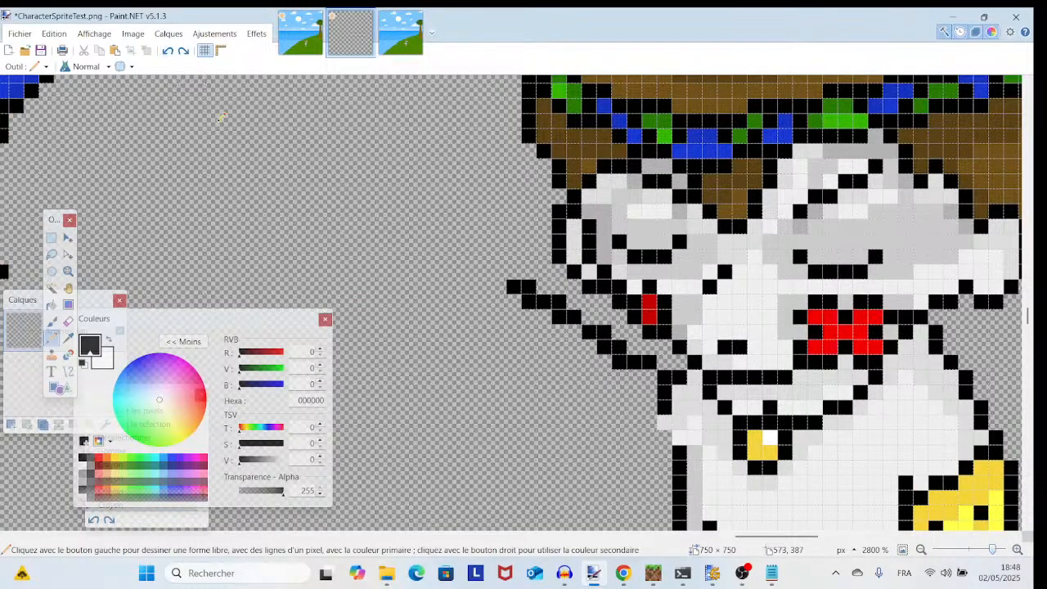
pyautogui.click(168, 51)
pyautogui.moveTo(659, 388); pyautogui.dragTo(606, 348)
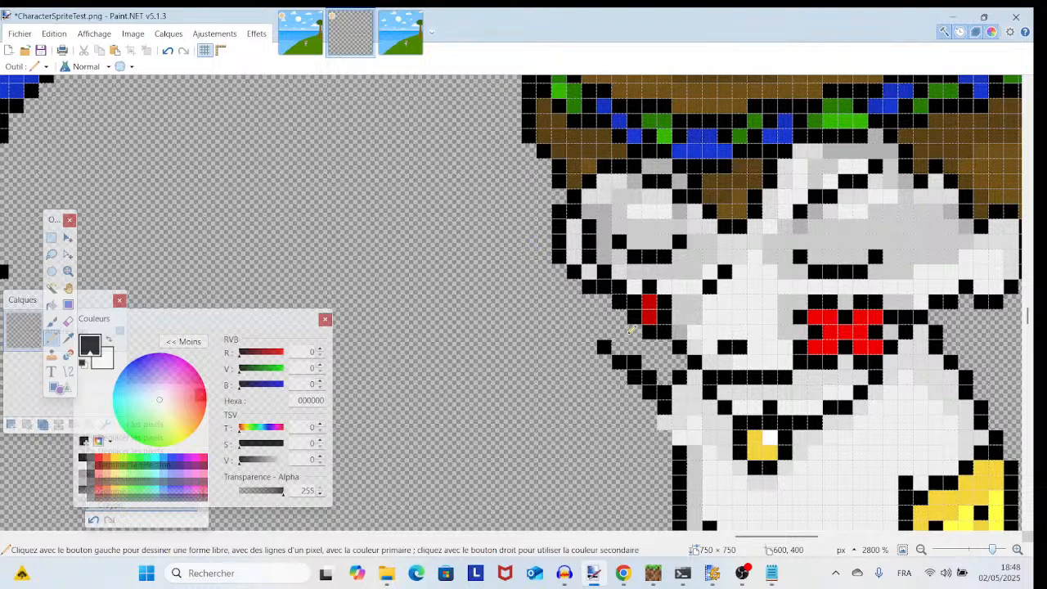
pyautogui.scroll(3, 632, 329)
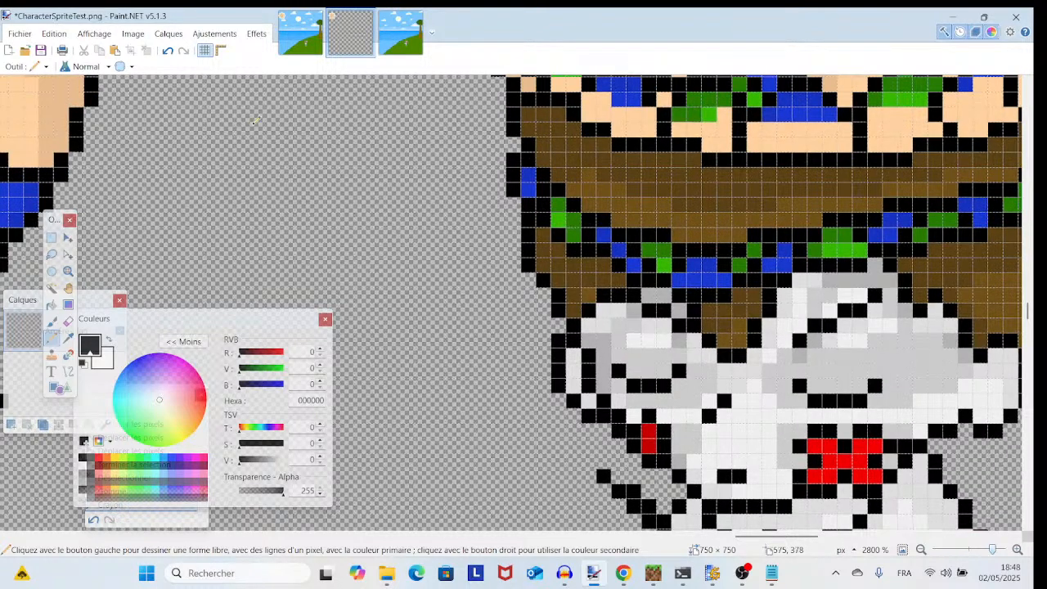
pyautogui.click(168, 50)
pyautogui.scroll(-3, 624, 369)
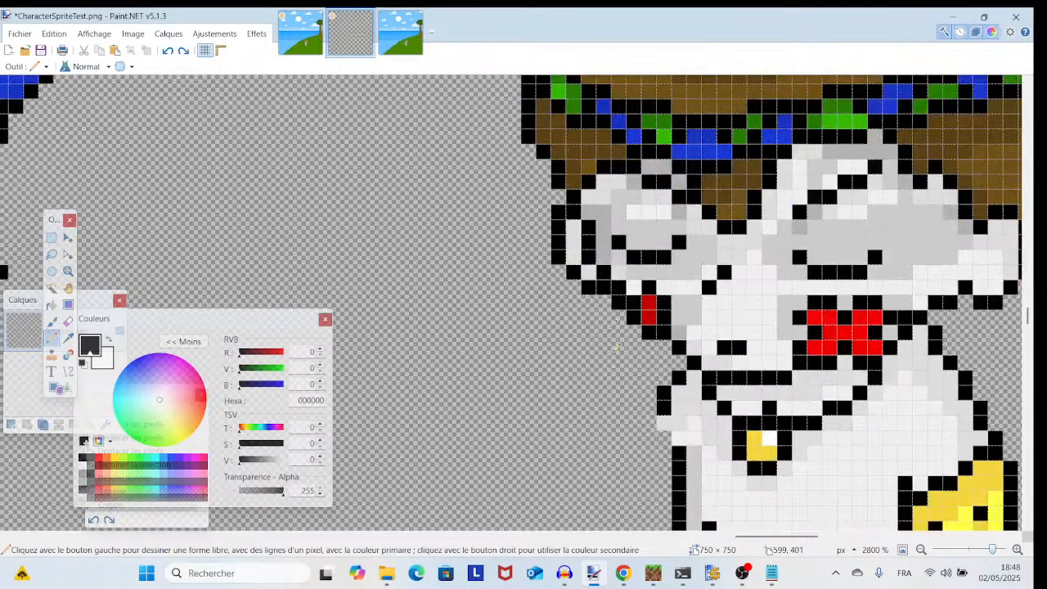
# - Draw the new arm's upper and lower black outlines from the shoulder, curving steeply upward beside the face, and start the hand's outer edge
pyautogui.scroll(2, 624, 370)
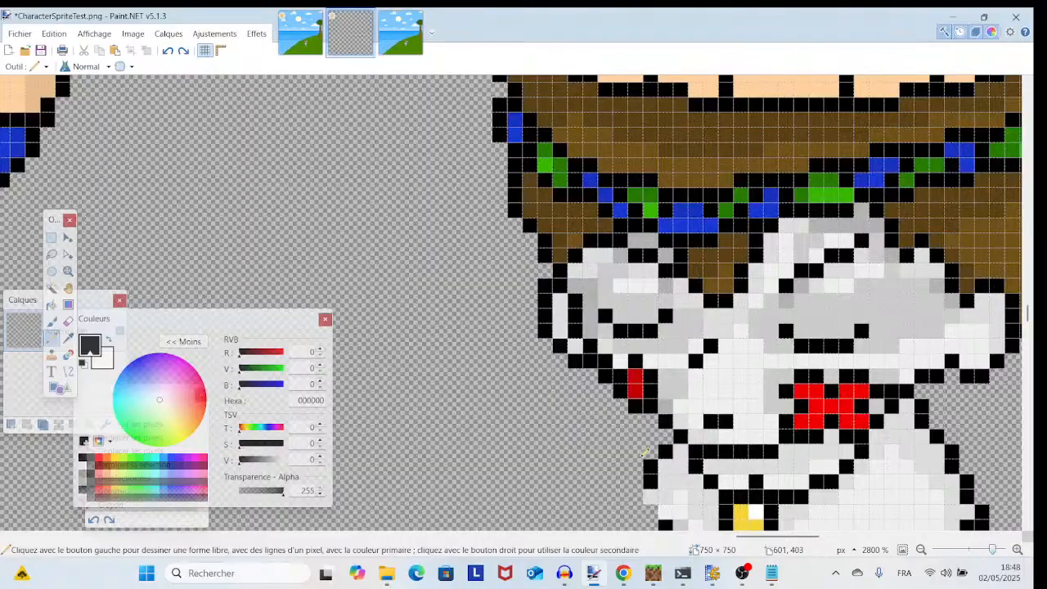
pyautogui.moveTo(645, 452); pyautogui.dragTo(540, 378)
pyautogui.scroll(-1, 553, 327)
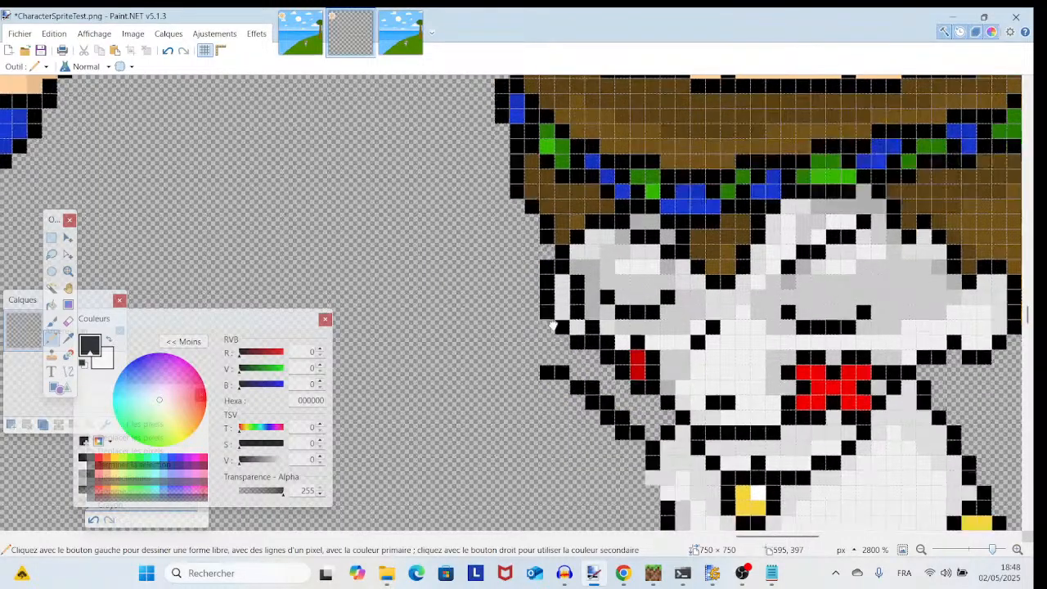
pyautogui.scroll(-2, 553, 328)
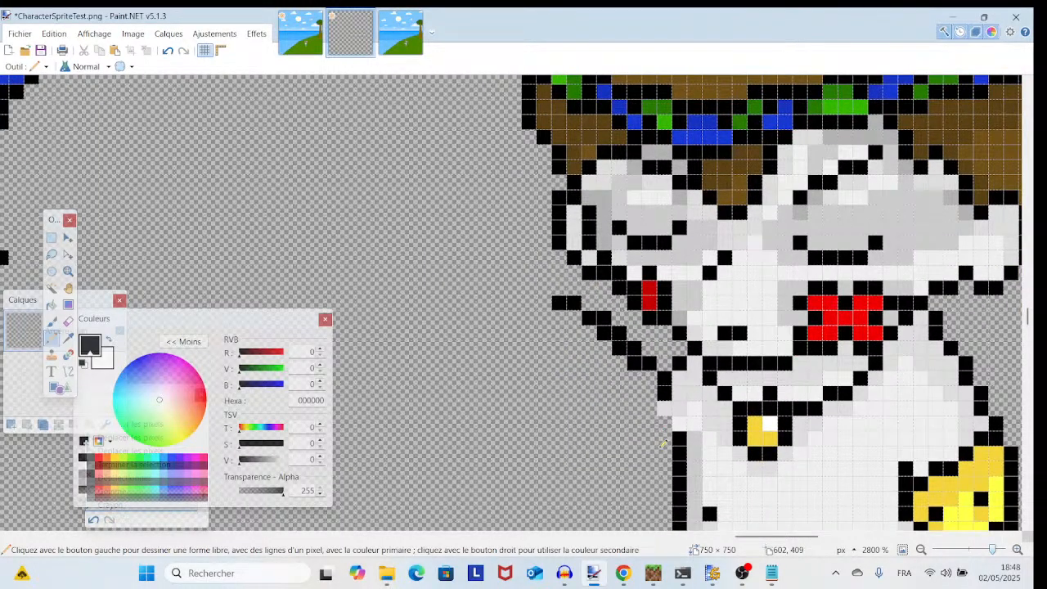
pyautogui.moveTo(663, 444)
pyautogui.mouseDown()
pyautogui.moveTo(532, 362)
pyautogui.moveTo(487, 281)
pyautogui.moveTo(441, 166)
pyautogui.mouseUp()
pyautogui.moveTo(568, 290)
pyautogui.mouseDown()
pyautogui.moveTo(496, 172)
pyautogui.moveTo(499, 157)
pyautogui.mouseUp()
pyautogui.scroll(3, 556, 399)
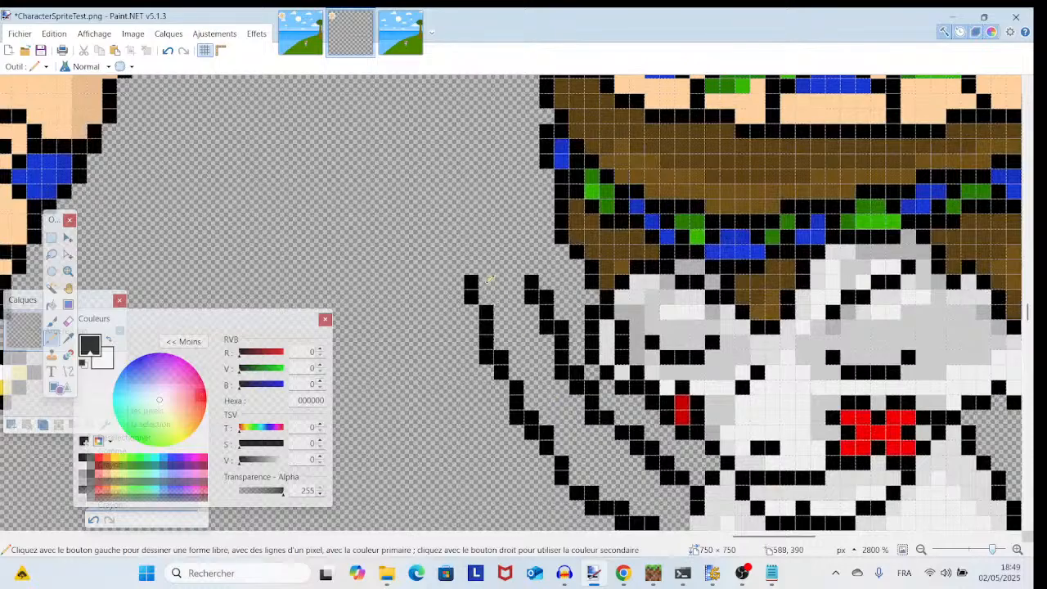
pyautogui.moveTo(489, 279); pyautogui.dragTo(460, 248)
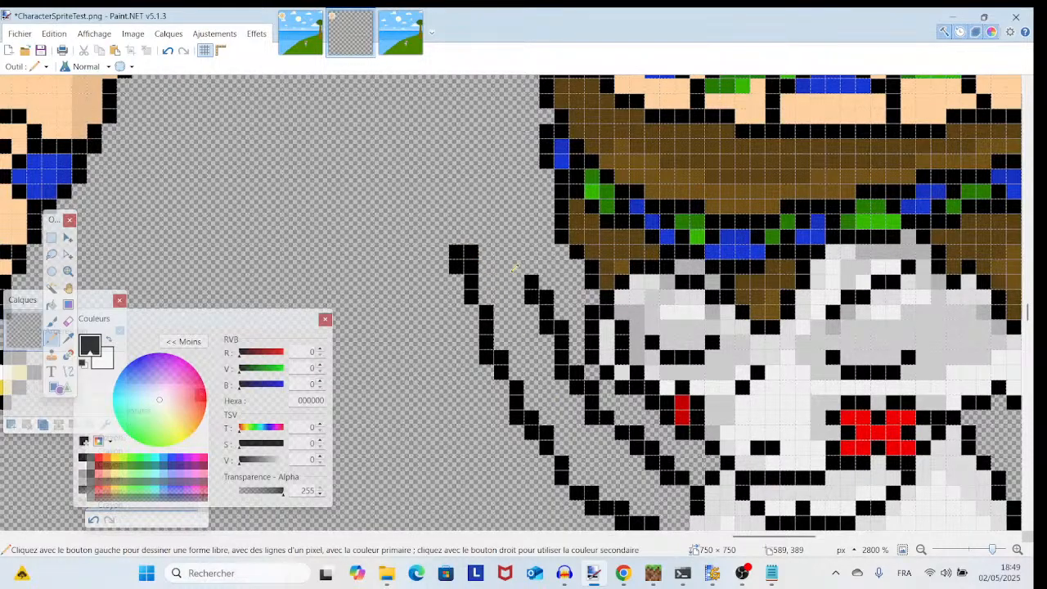
# - Try to close the top of the raised hand with a rounded black outline joining both arm edges
pyautogui.moveTo(536, 265)
pyautogui.mouseDown()
pyautogui.moveTo(531, 245)
pyautogui.moveTo(479, 237)
pyautogui.moveTo(471, 221)
pyautogui.moveTo(522, 221)
pyautogui.mouseUp()
pyautogui.moveTo(575, 276); pyautogui.dragTo(492, 80)
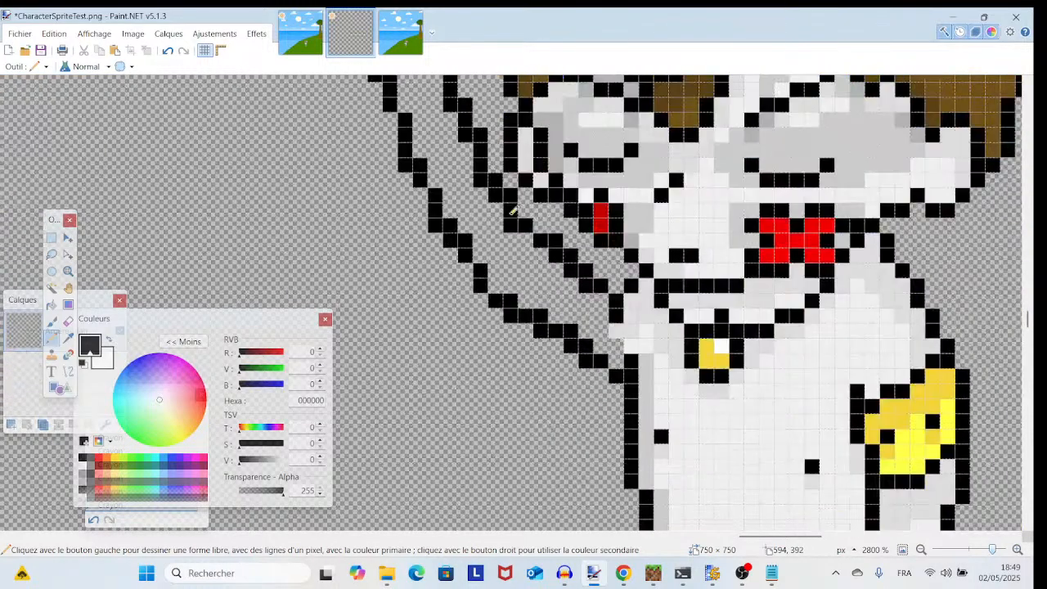
pyautogui.moveTo(745, 353); pyautogui.dragTo(738, 360)
pyautogui.moveTo(993, 551)
pyautogui.mouseDown()
pyautogui.moveTo(970, 551)
pyautogui.moveTo(997, 553)
pyautogui.mouseUp()
pyautogui.scroll(6, 654, 491)
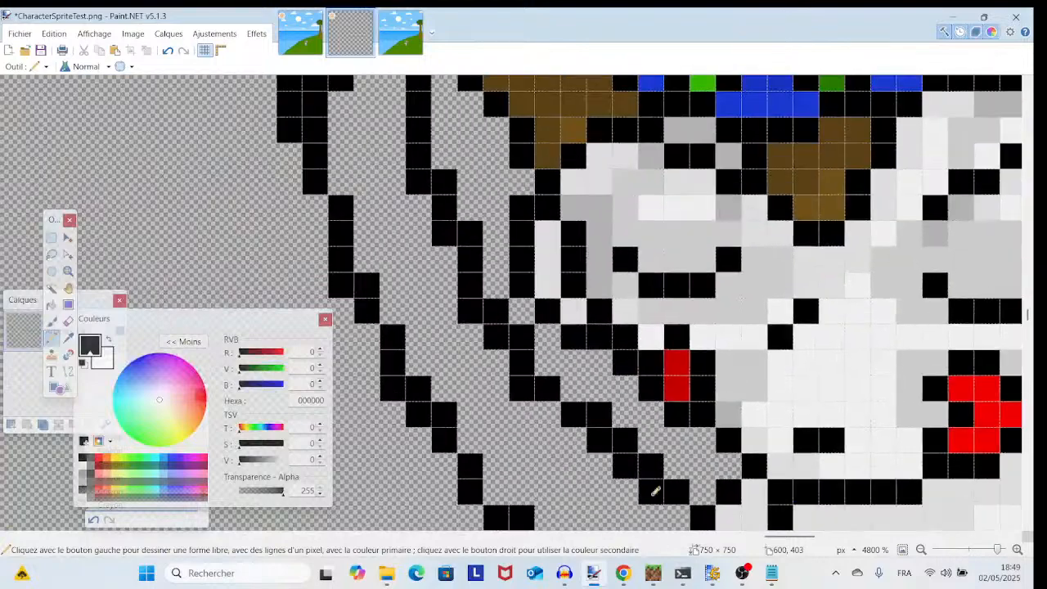
pyautogui.moveTo(462, 421); pyautogui.dragTo(620, 426)
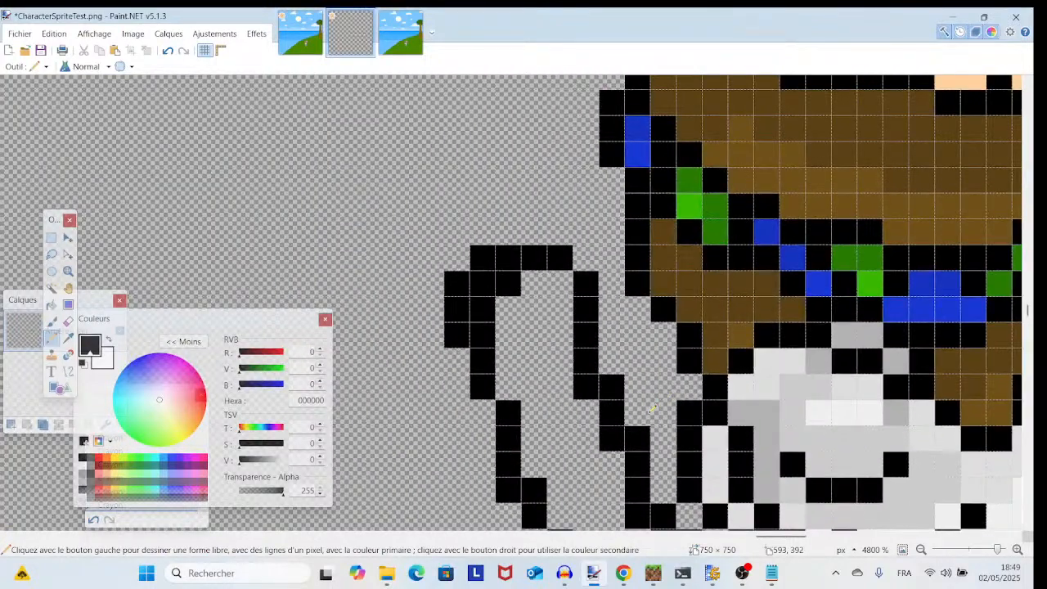
pyautogui.moveTo(637, 374); pyautogui.dragTo(587, 259)
pyautogui.click(988, 561)
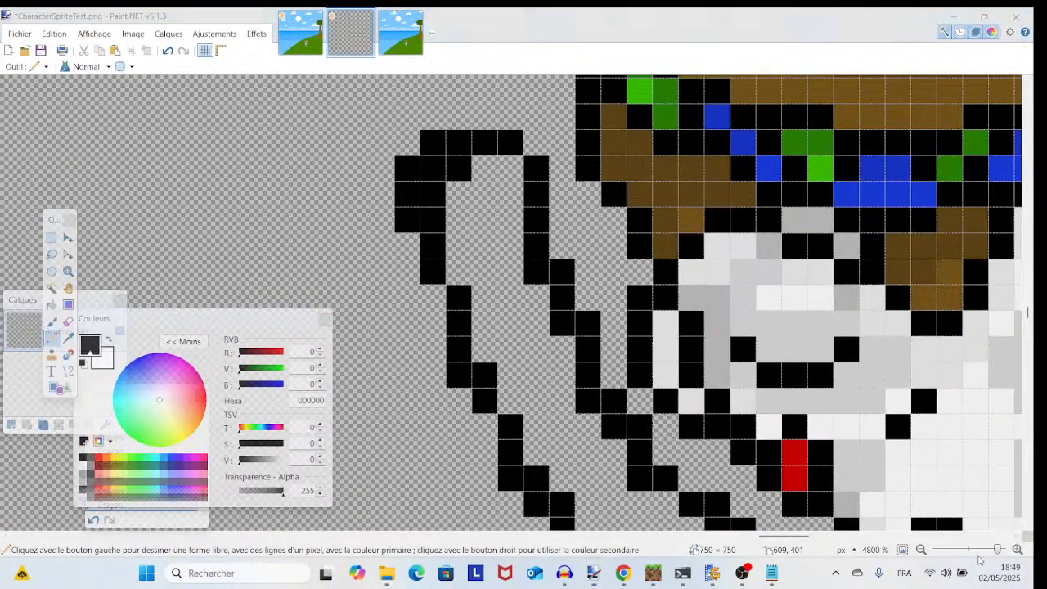
pyautogui.moveTo(983, 555); pyautogui.dragTo(989, 558)
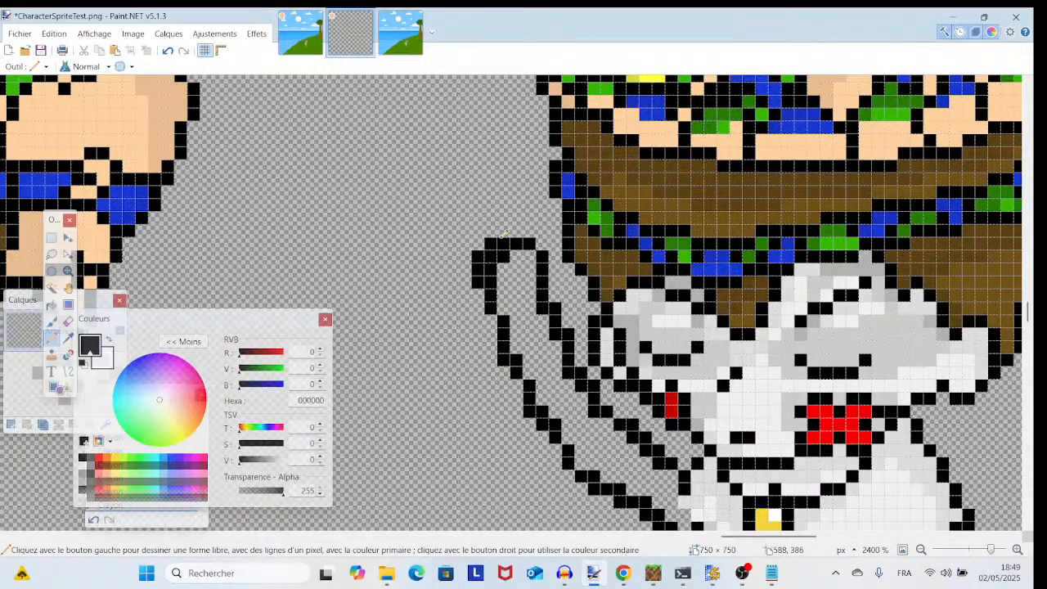
pyautogui.moveTo(504, 233)
pyautogui.mouseDown()
pyautogui.moveTo(531, 234)
pyautogui.moveTo(554, 269)
pyautogui.mouseUp()
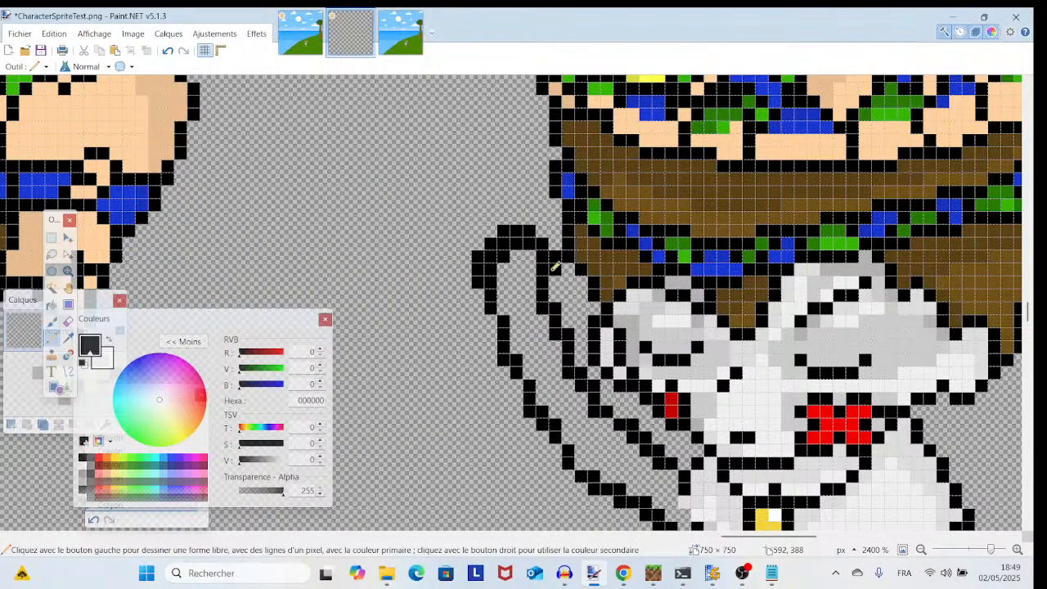
# - Undo the strokes that close the top of the raised hand
pyautogui.click(169, 52)
pyautogui.click(169, 52)
pyautogui.click(169, 52)
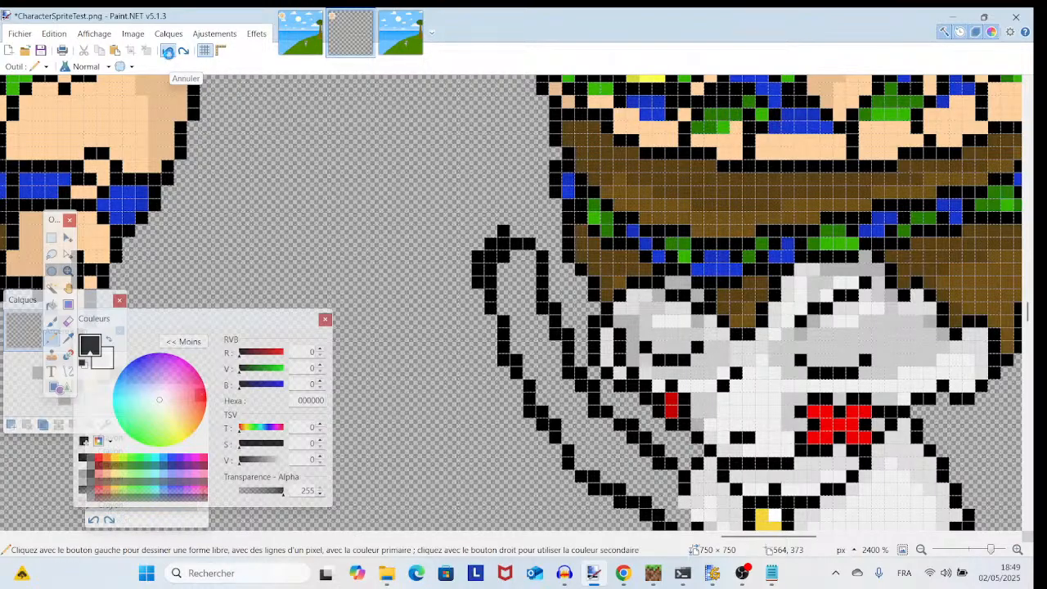
pyautogui.click(169, 52)
pyautogui.click(169, 52)
pyautogui.click(169, 53)
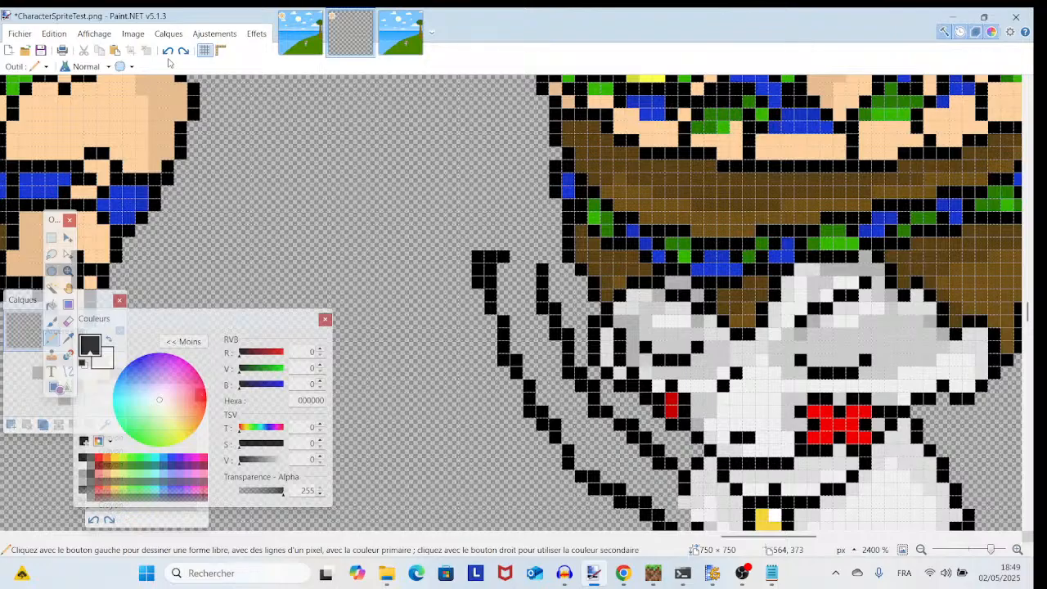
# - Draw two pointed black fingertips pixel by pixel atop the raised hand, joining them to the hand's inner edge
pyautogui.click(494, 245)
pyautogui.click(503, 232)
pyautogui.click(517, 243)
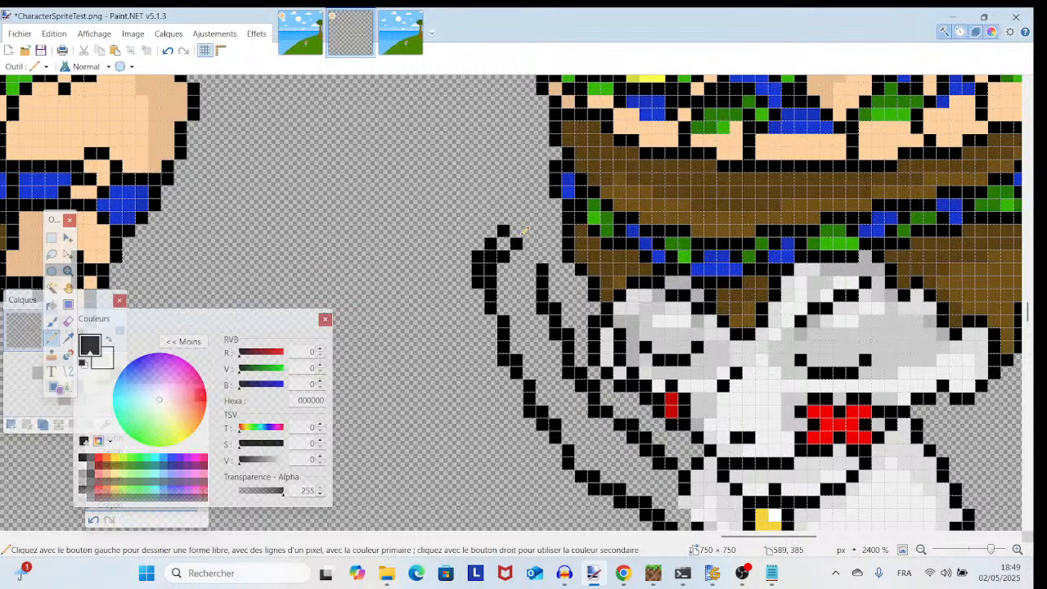
pyautogui.click(529, 231)
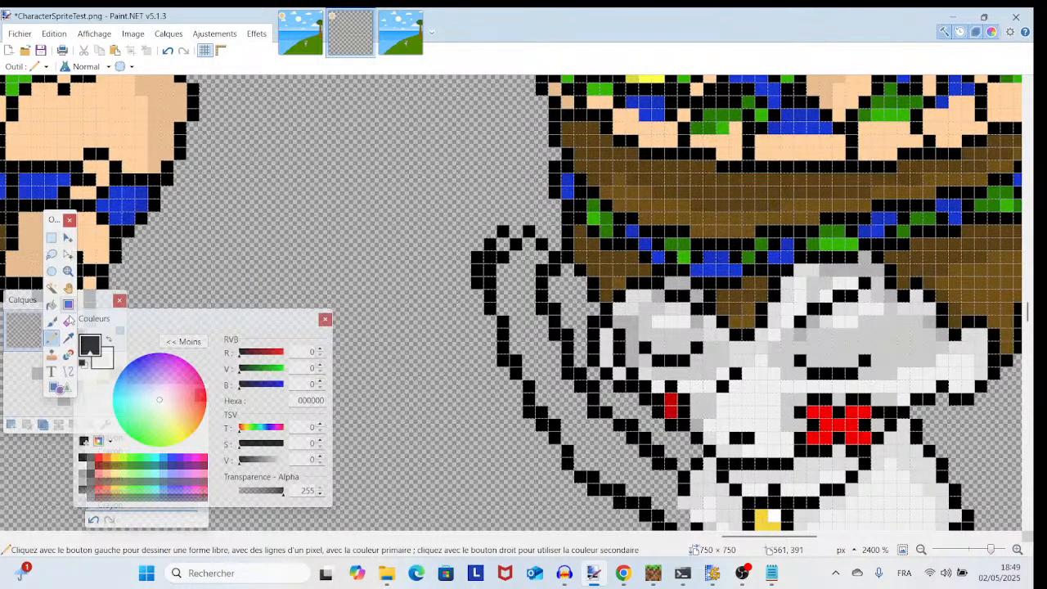
# - Reduce the eraser to size 1 and erase the doubled pixels along the raised hand's outer edge
pyautogui.click(68, 320)
pyautogui.click(136, 69)
pyautogui.click(136, 68)
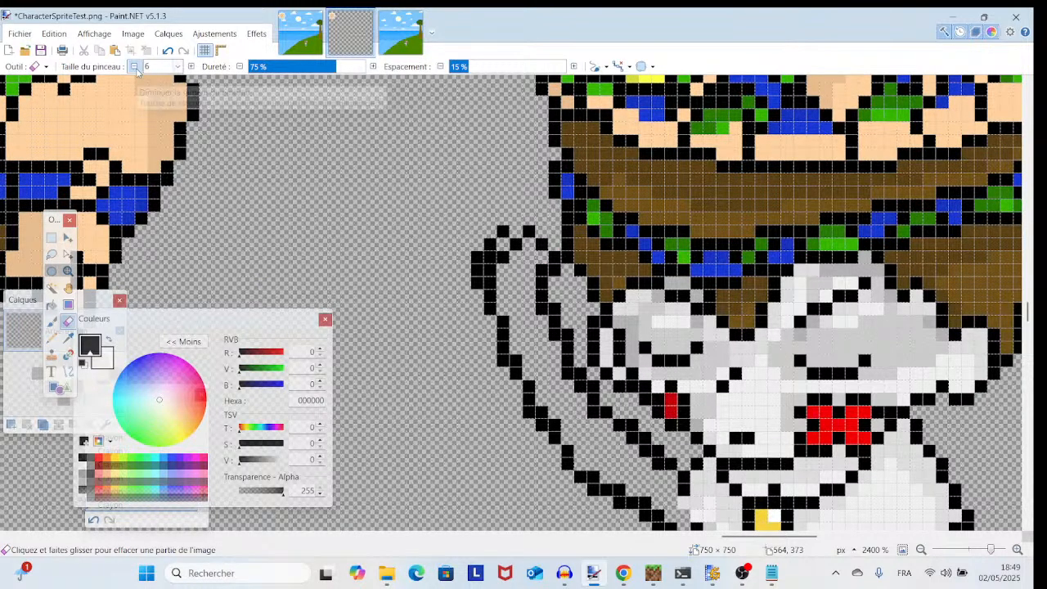
pyautogui.click(136, 69)
pyautogui.click(136, 69)
pyautogui.click(136, 69)
pyautogui.click(136, 69)
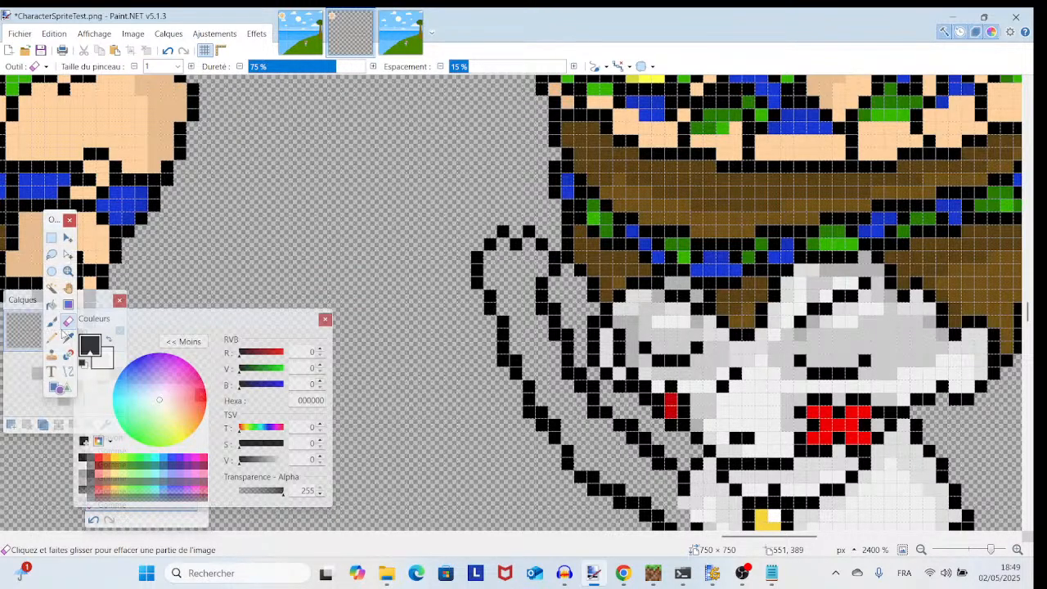
# - Add a short black line between the two fingertips and redraw the hand's face-side edge with the Pencil
pyautogui.click(51, 337)
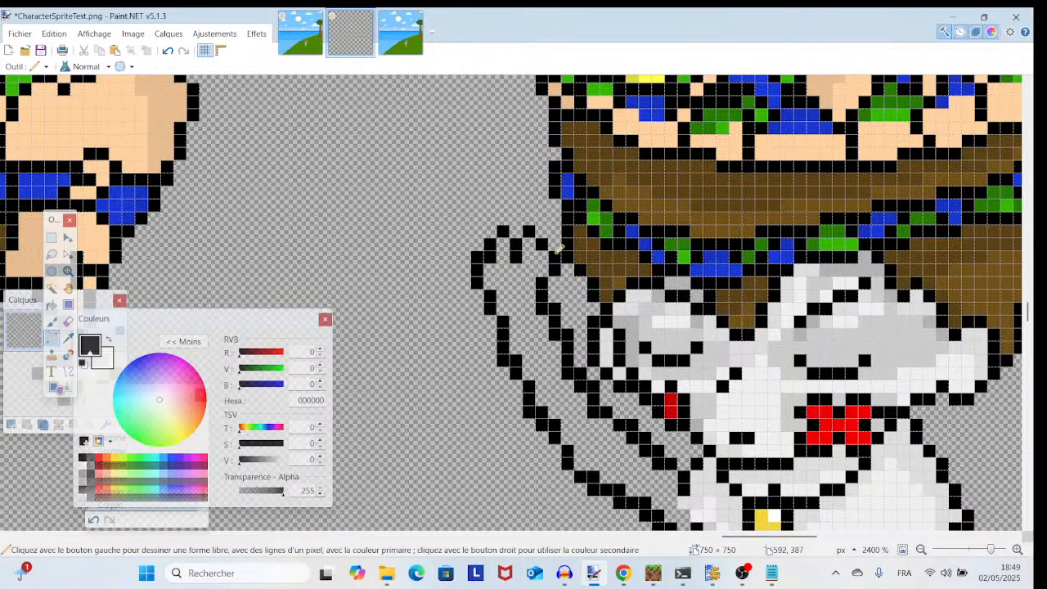
pyautogui.moveTo(598, 285); pyautogui.dragTo(457, 198)
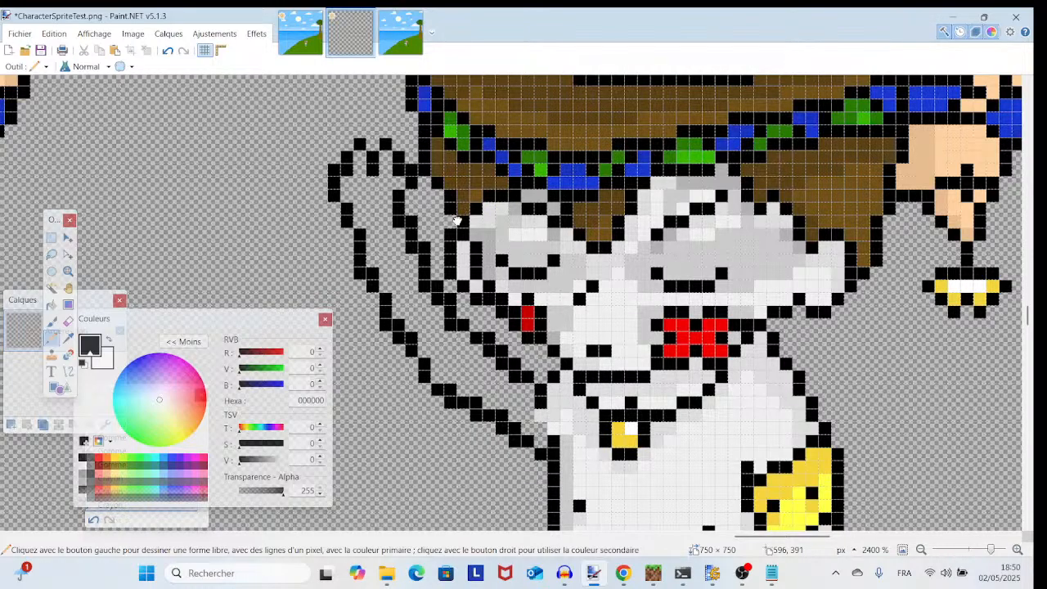
pyautogui.moveTo(458, 221); pyautogui.dragTo(883, 396)
pyautogui.moveTo(458, 360); pyautogui.dragTo(844, 201)
pyautogui.moveTo(396, 268); pyautogui.dragTo(72, 202)
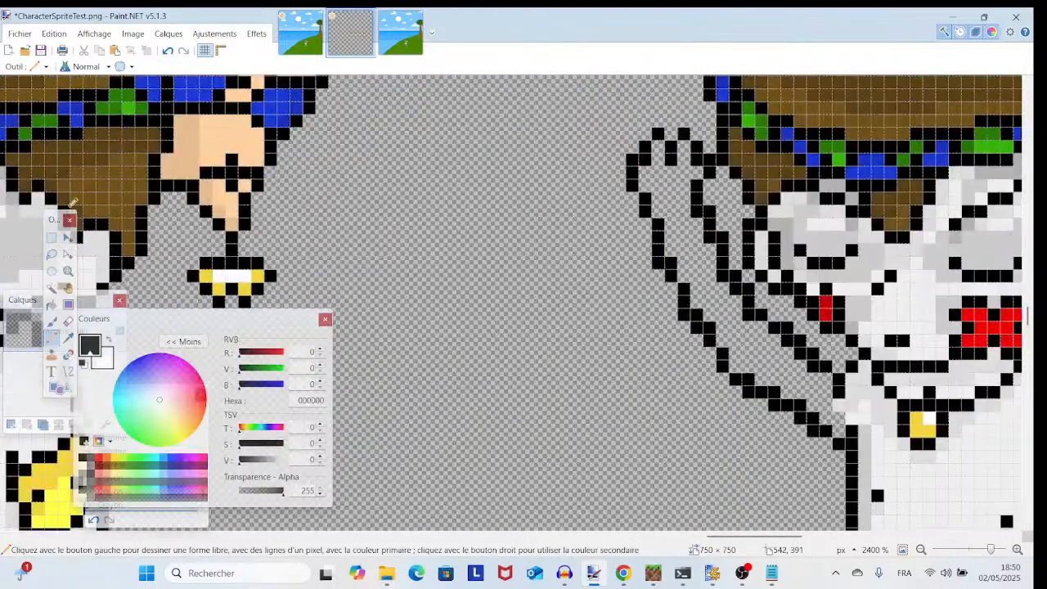
pyautogui.moveTo(524, 281)
pyautogui.mouseDown()
pyautogui.moveTo(404, 334)
pyautogui.moveTo(382, 332)
pyautogui.mouseUp()
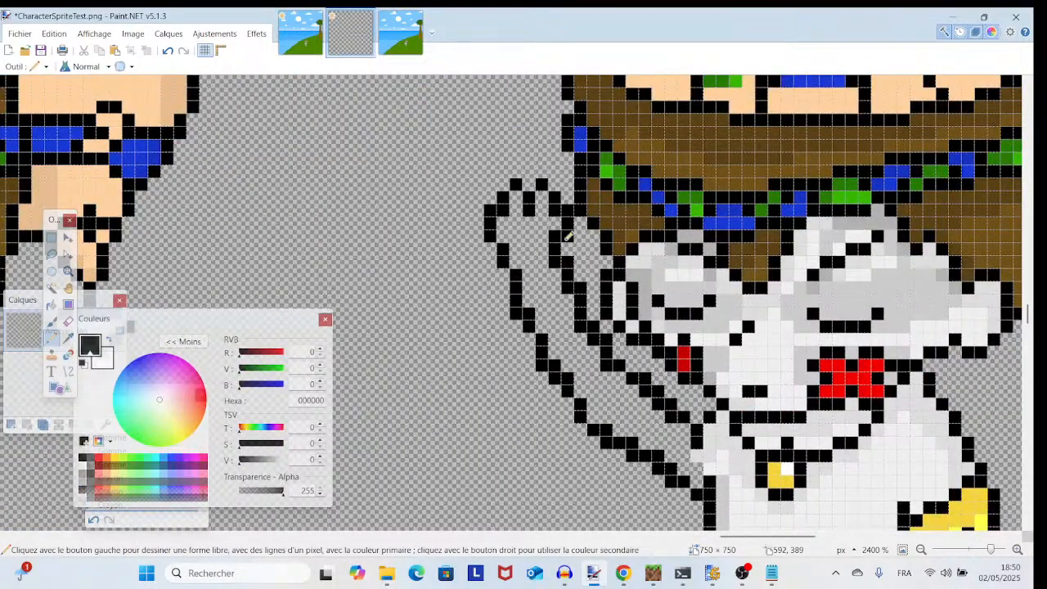
# - Erase the leftover doubled pixels along the raised hand's face-side edge with the size 1 eraser
pyautogui.click(68, 321)
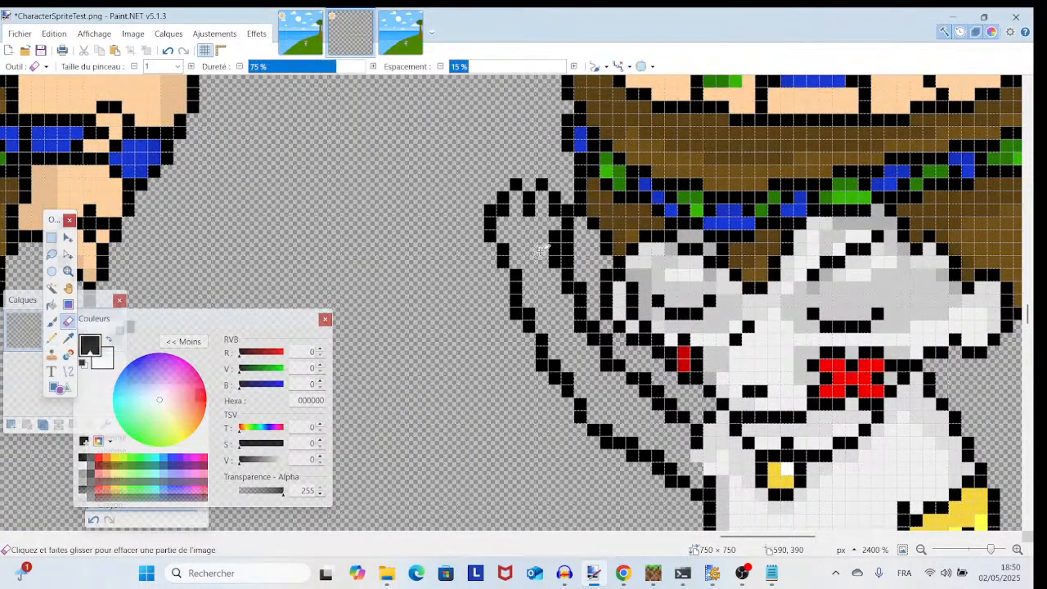
pyautogui.click(54, 338)
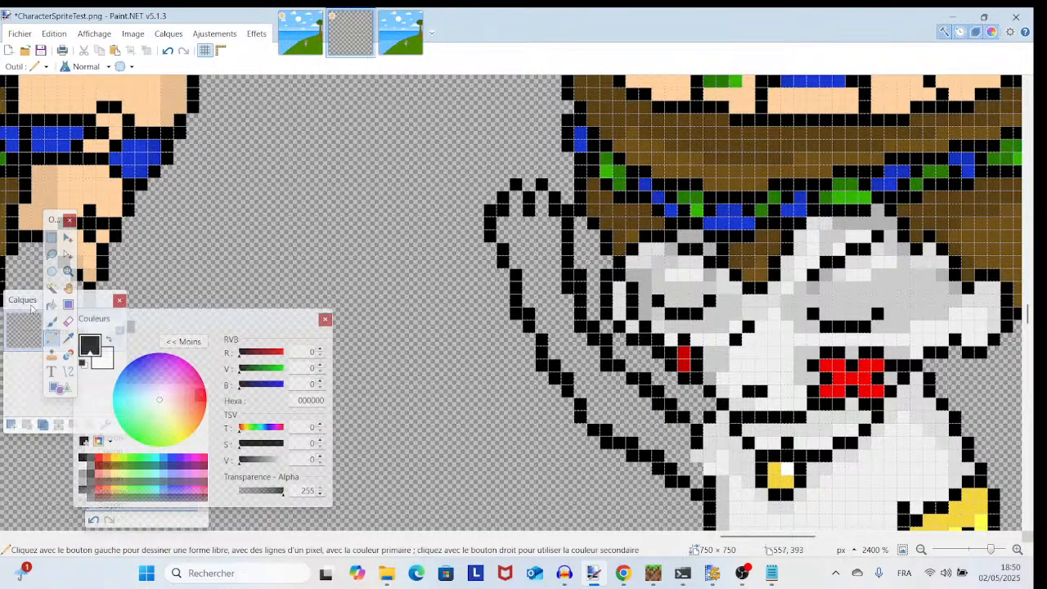
pyautogui.click(68, 321)
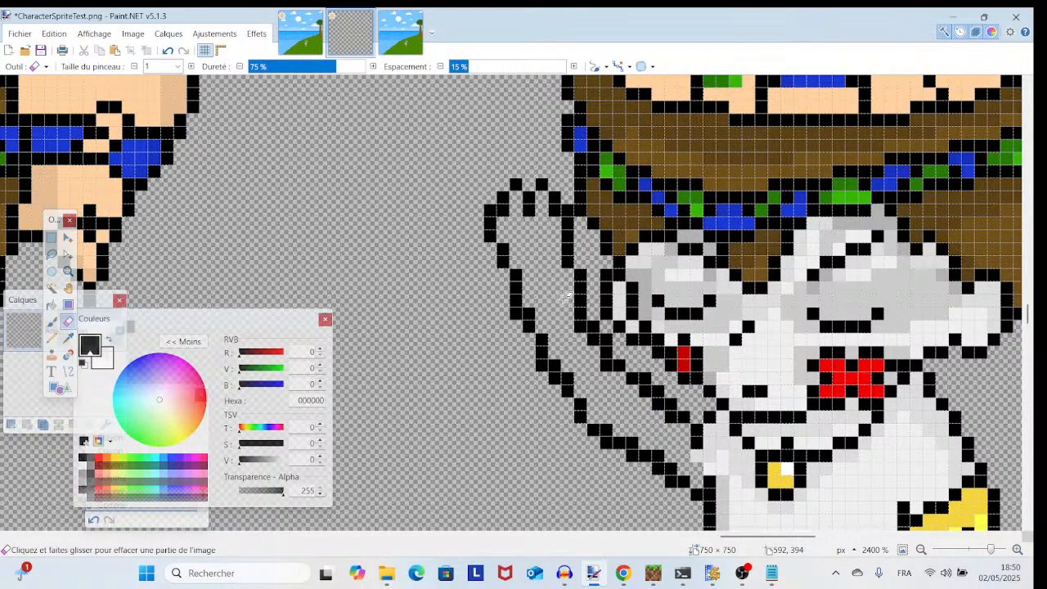
# - Thin the raised arm's lower outline by erasing its doubled corner pixels from the forearm toward the shoulder
pyautogui.moveTo(992, 547)
pyautogui.mouseDown()
pyautogui.moveTo(973, 554)
pyautogui.moveTo(990, 552)
pyautogui.mouseUp()
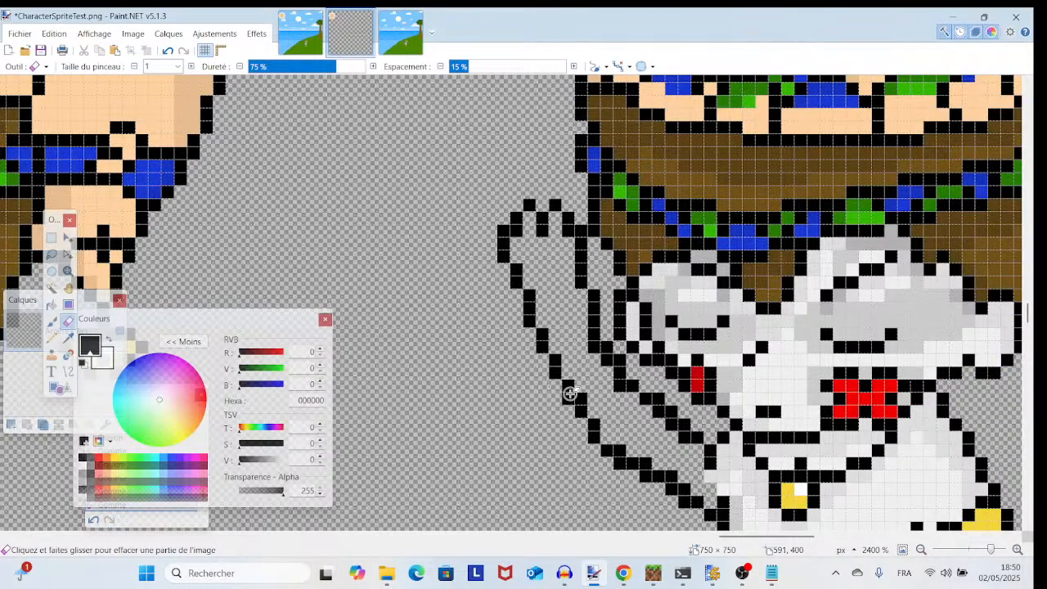
pyautogui.moveTo(596, 394); pyautogui.dragTo(580, 319)
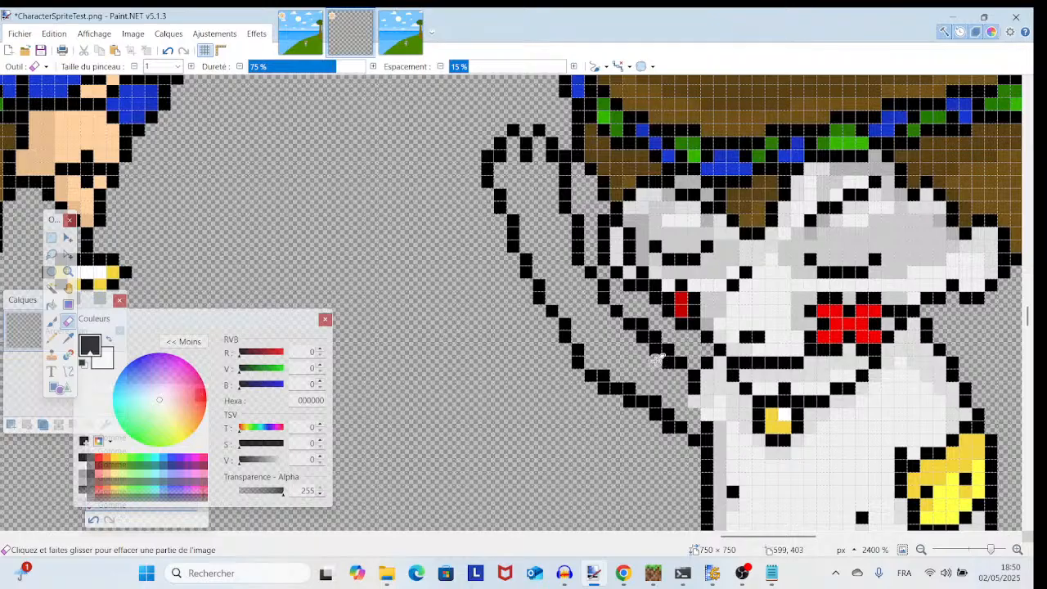
pyautogui.moveTo(657, 359); pyautogui.dragTo(653, 364)
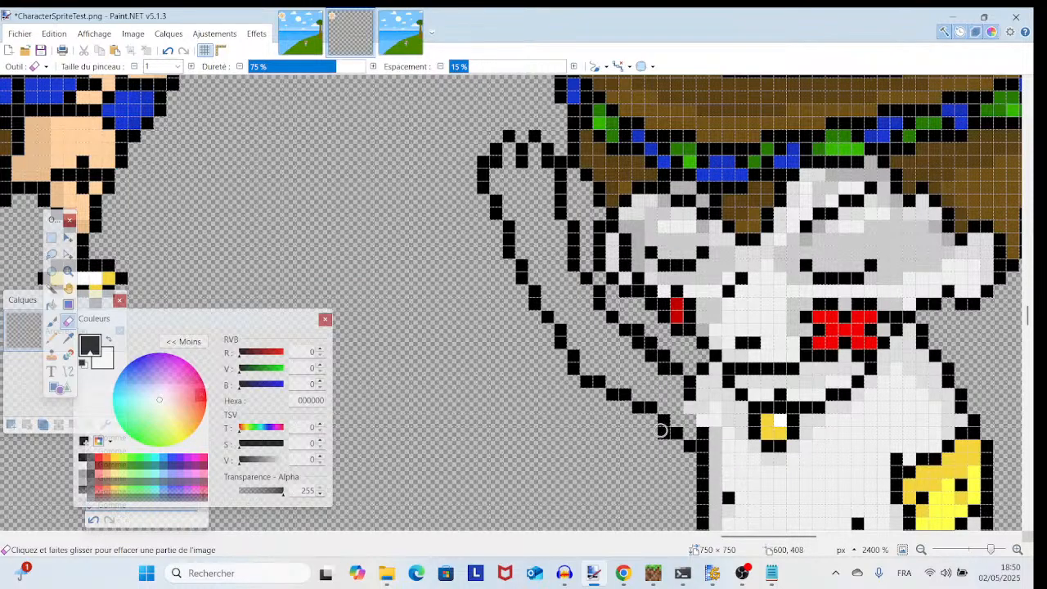
pyautogui.moveTo(702, 448); pyautogui.dragTo(688, 468)
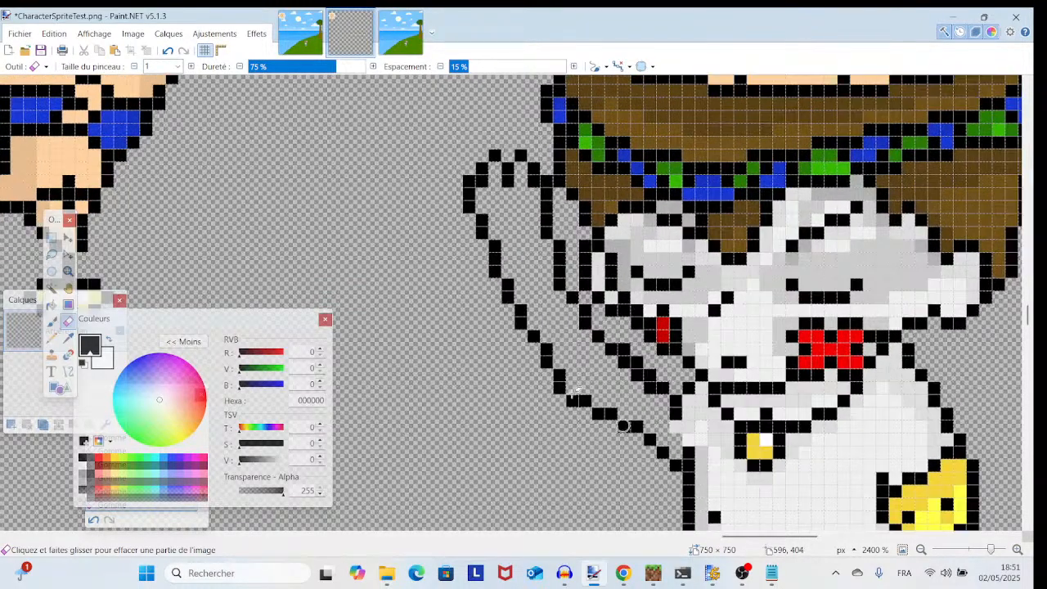
# - Undo the last two erasures on the arm's lower outline and erase its surplus inner pixels near the shoulder instead
pyautogui.click(168, 50)
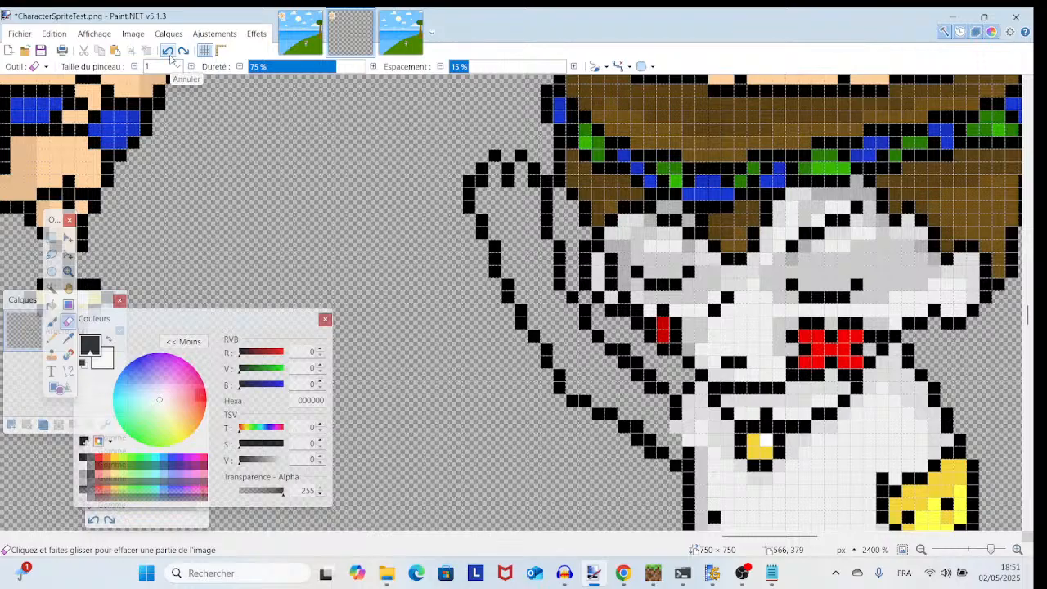
pyautogui.click(168, 50)
pyautogui.click(650, 439)
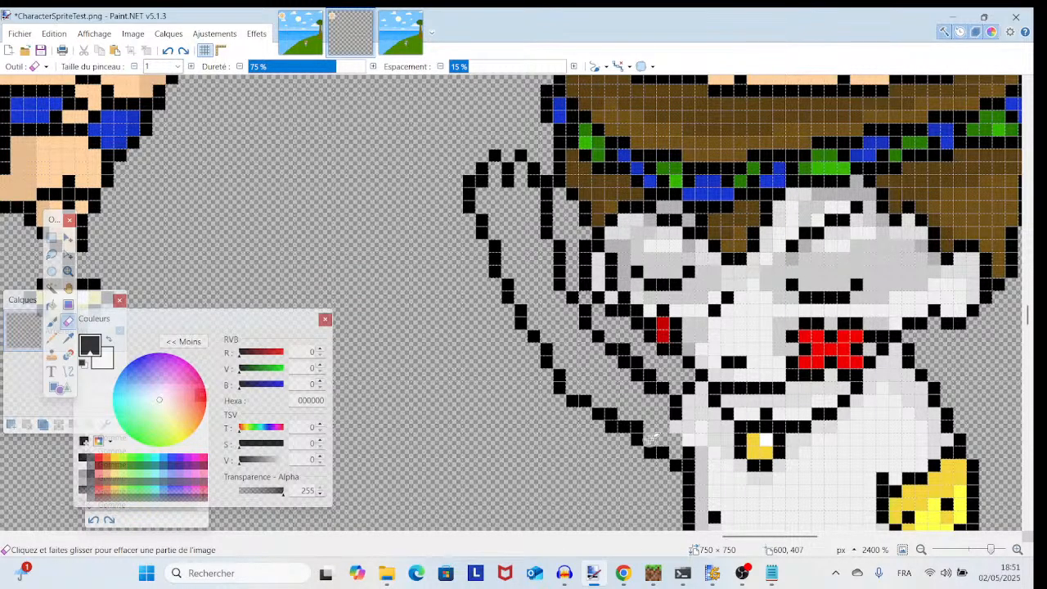
pyautogui.click(637, 428)
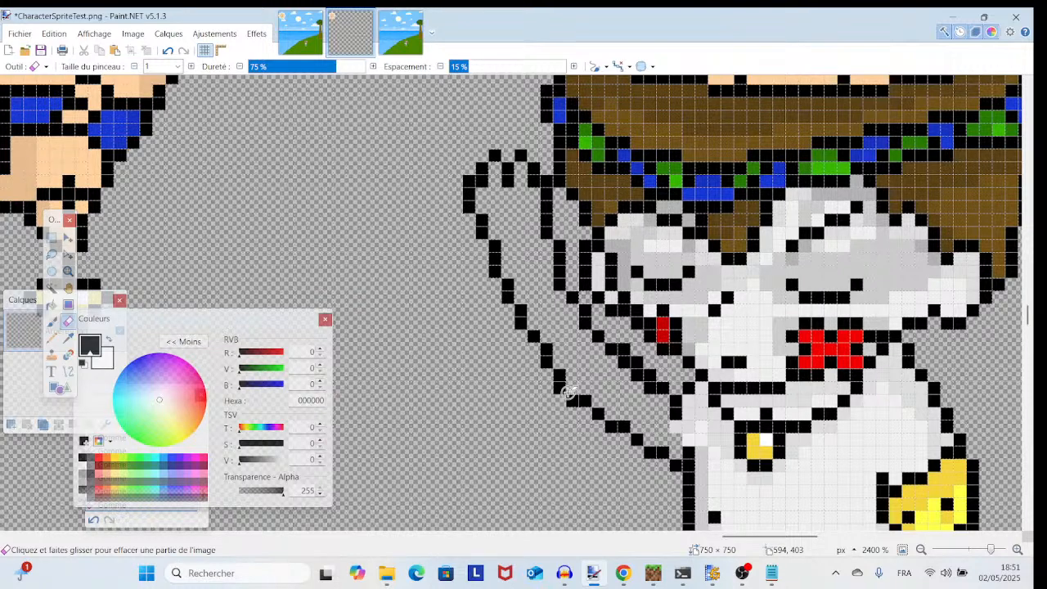
# - Sample light grey EFEFEF from the fourth sprite's torso and fill the raised arm and hand with the Paint Bucket
pyautogui.scroll(3, 569, 393)
pyautogui.scroll(-2, 568, 393)
pyautogui.scroll(-2, 569, 391)
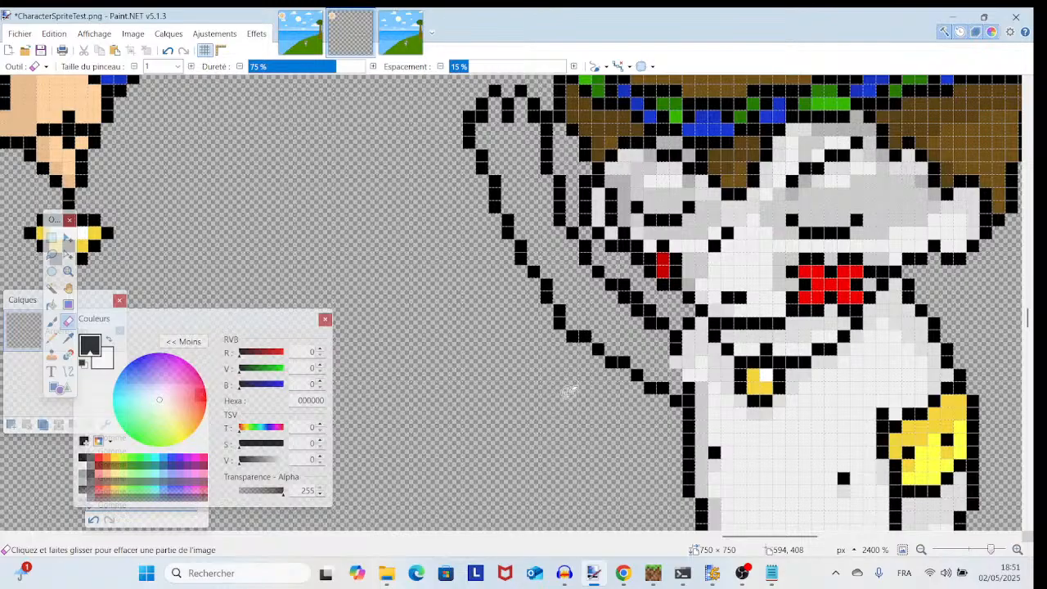
pyautogui.scroll(2, 569, 392)
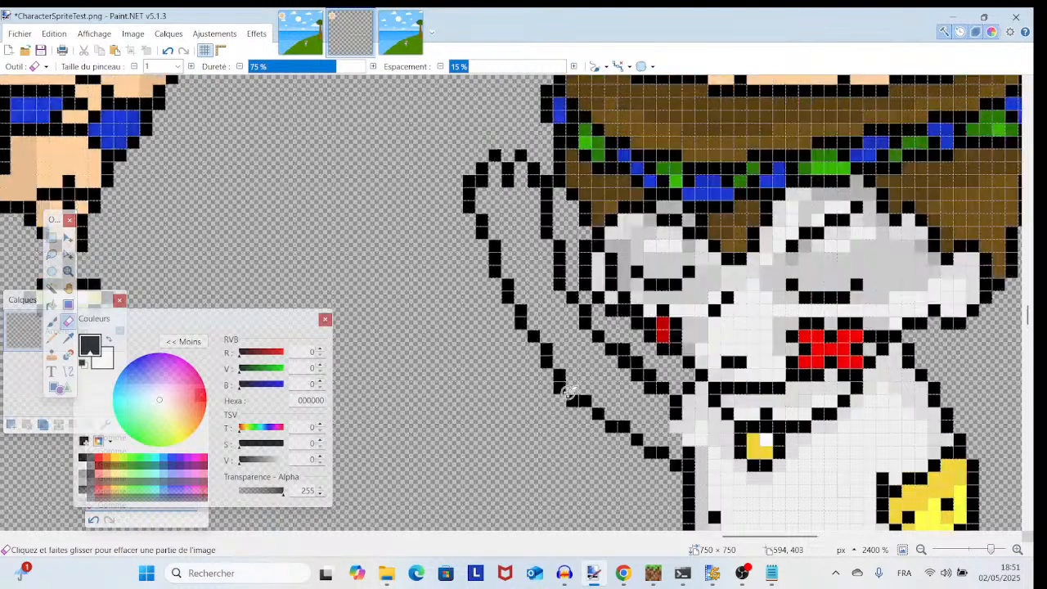
pyautogui.scroll(2, 570, 392)
pyautogui.scroll(-3, 569, 392)
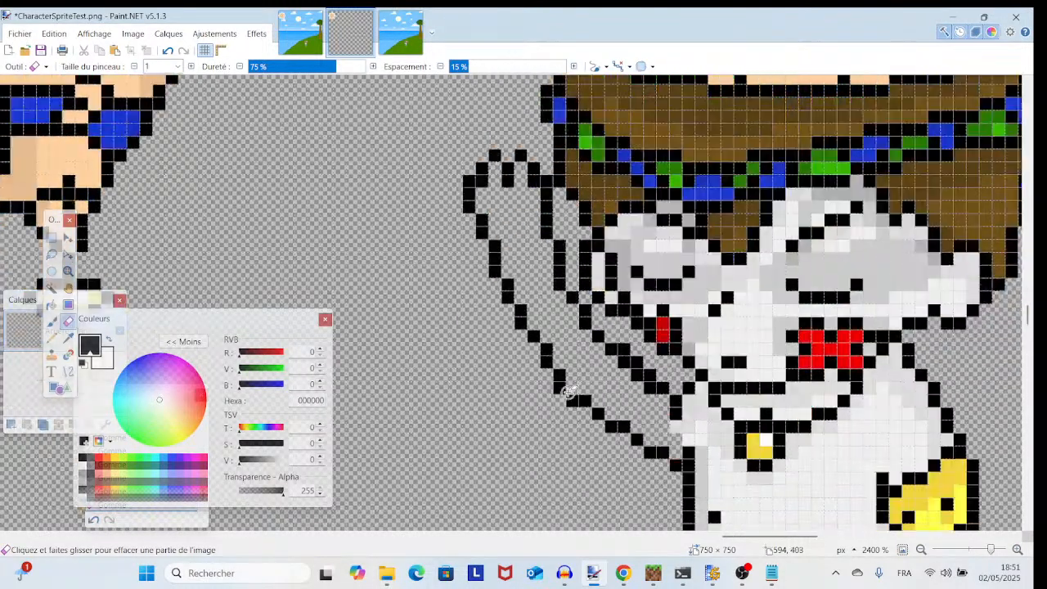
pyautogui.moveTo(568, 392); pyautogui.dragTo(583, 407)
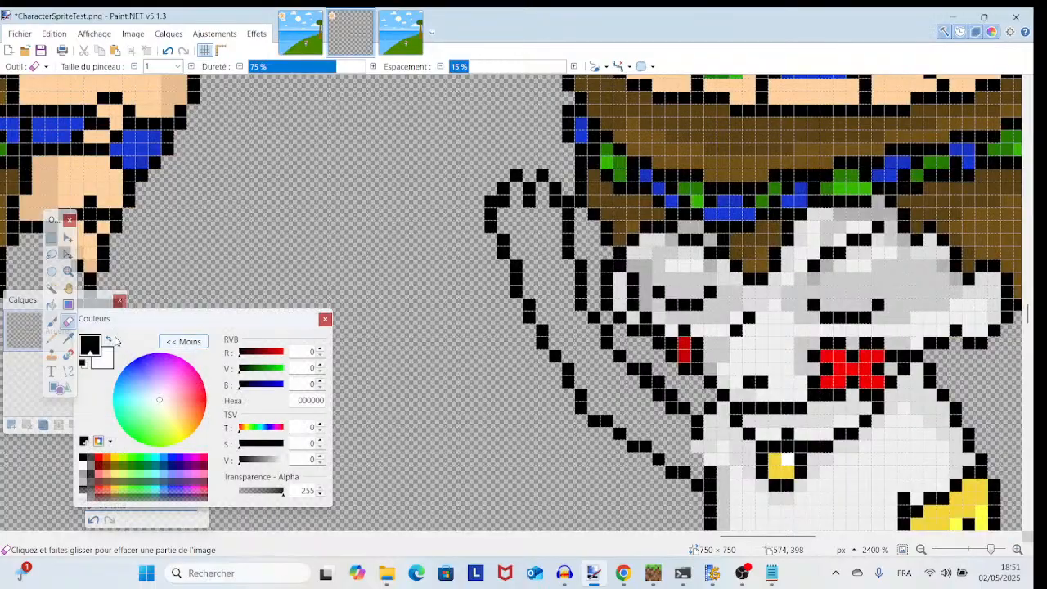
pyautogui.click(68, 338)
pyautogui.click(761, 498)
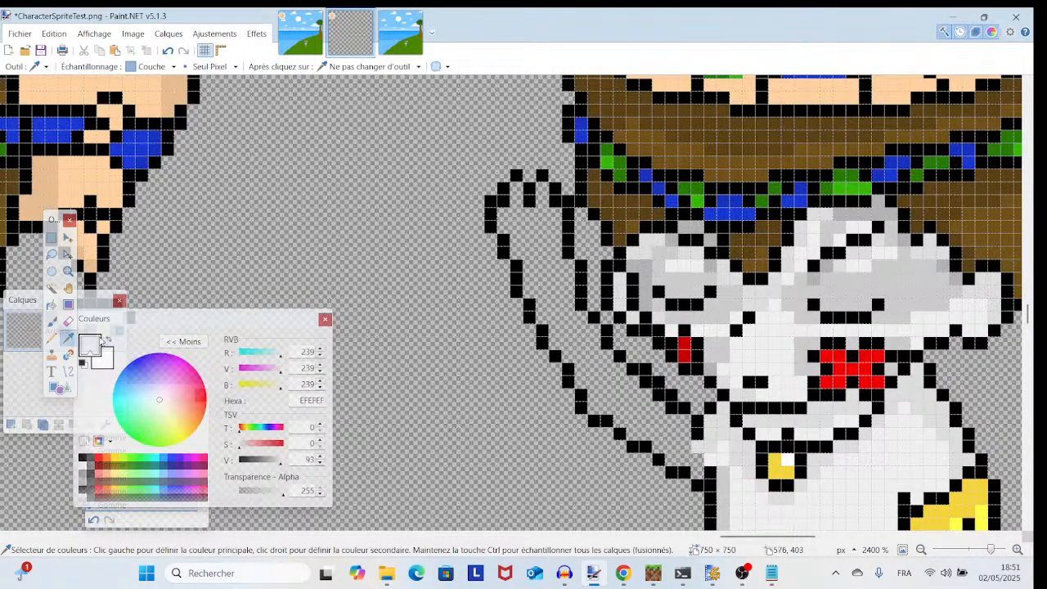
pyautogui.click(51, 303)
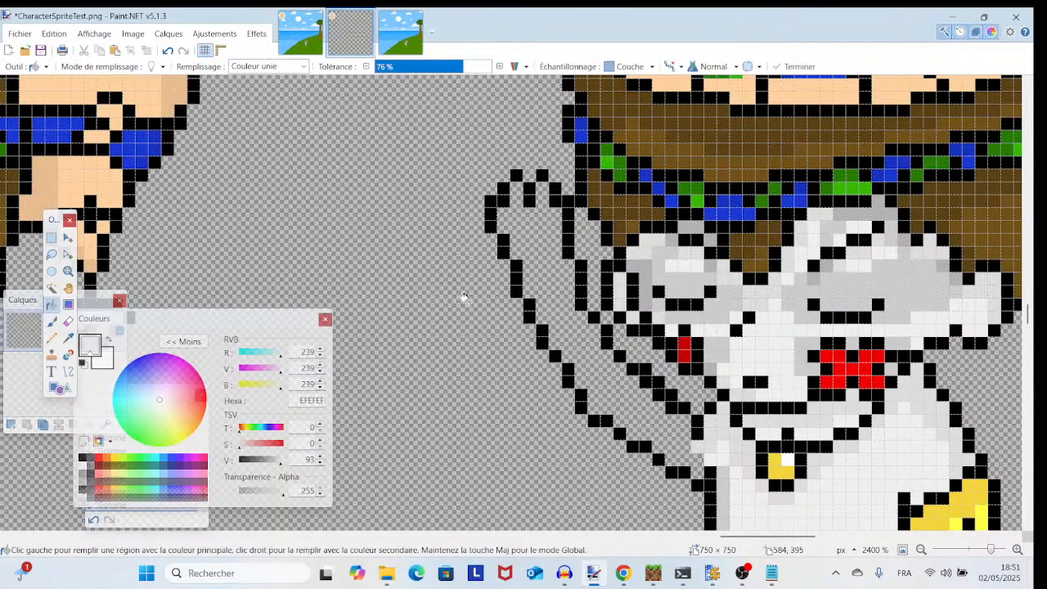
pyautogui.click(532, 273)
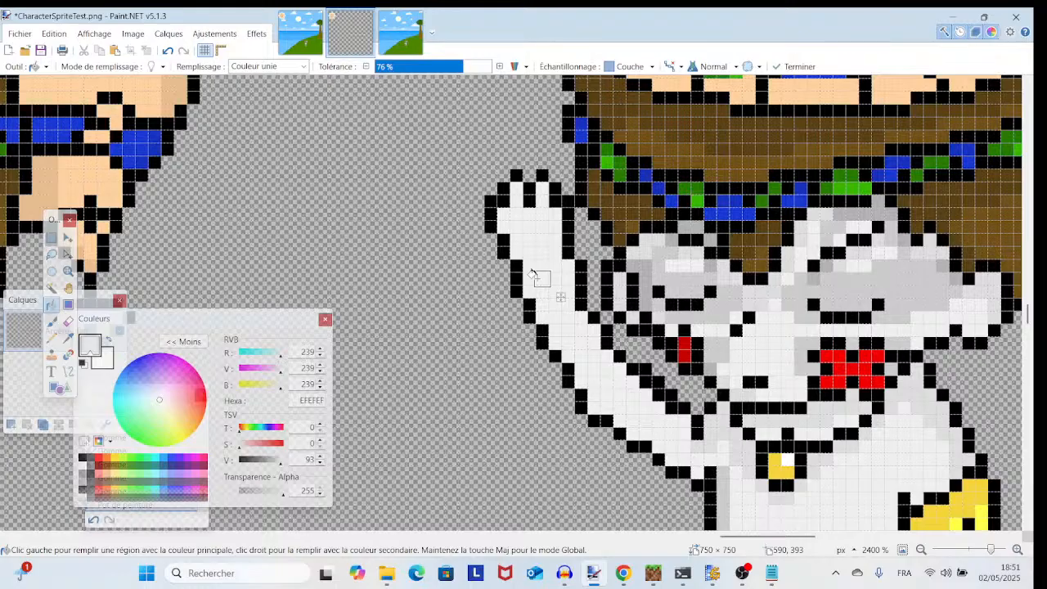
# - Try shading the hand's outer edge and fingers with grey CCCCCC sampled from the face, using the Pencil
pyautogui.click(67, 338)
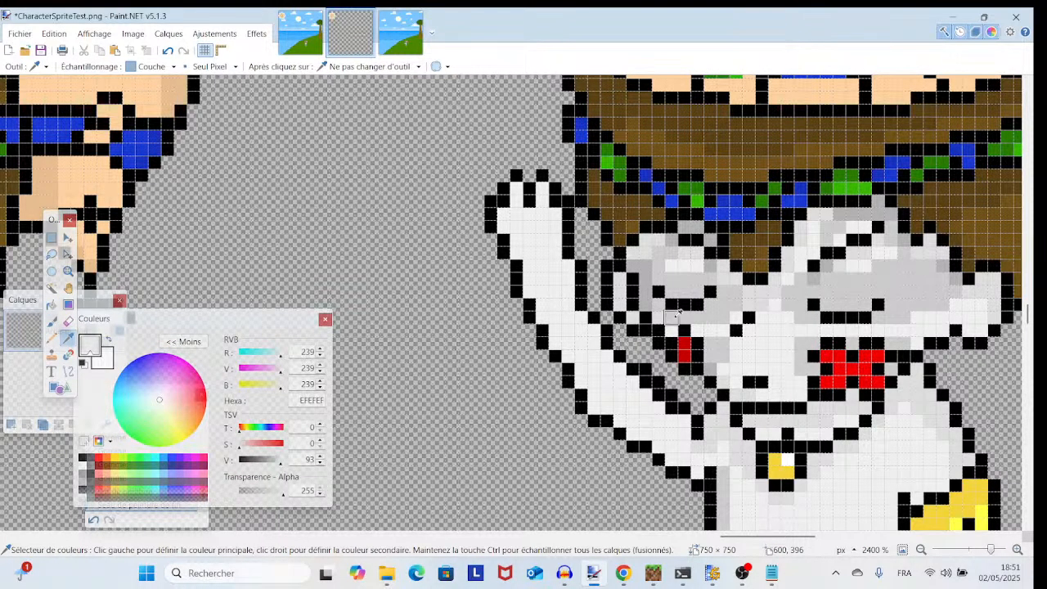
pyautogui.click(673, 316)
pyautogui.click(51, 342)
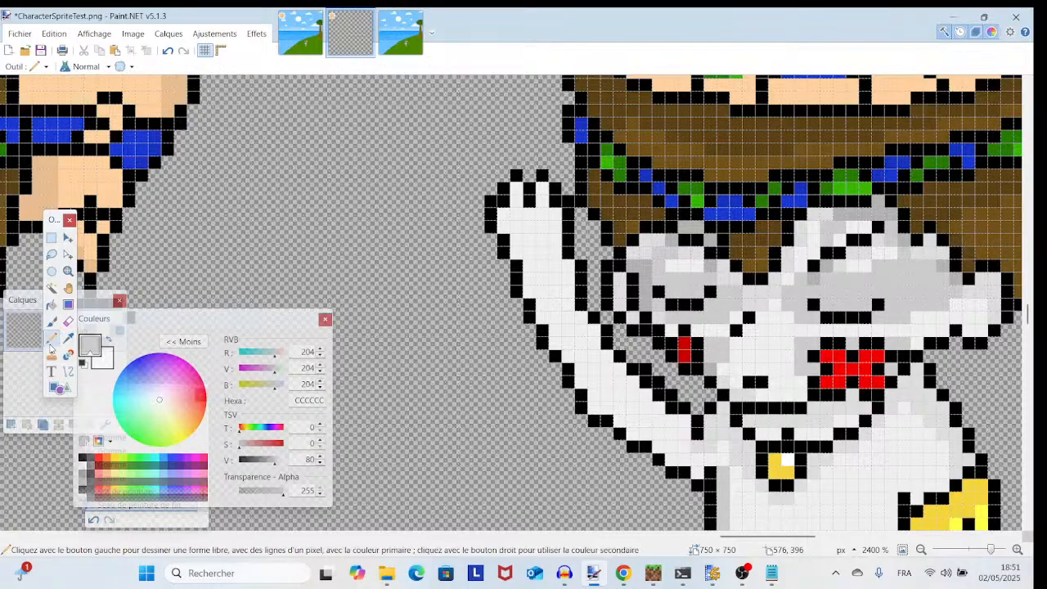
pyautogui.click(521, 204)
pyautogui.moveTo(508, 216); pyautogui.dragTo(506, 221)
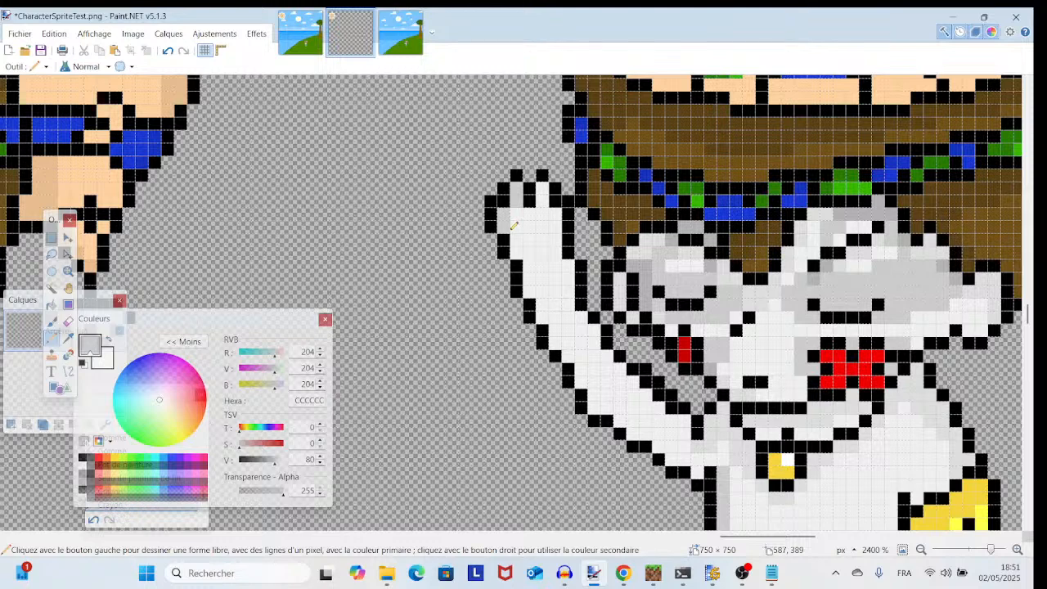
pyautogui.moveTo(514, 226); pyautogui.dragTo(538, 283)
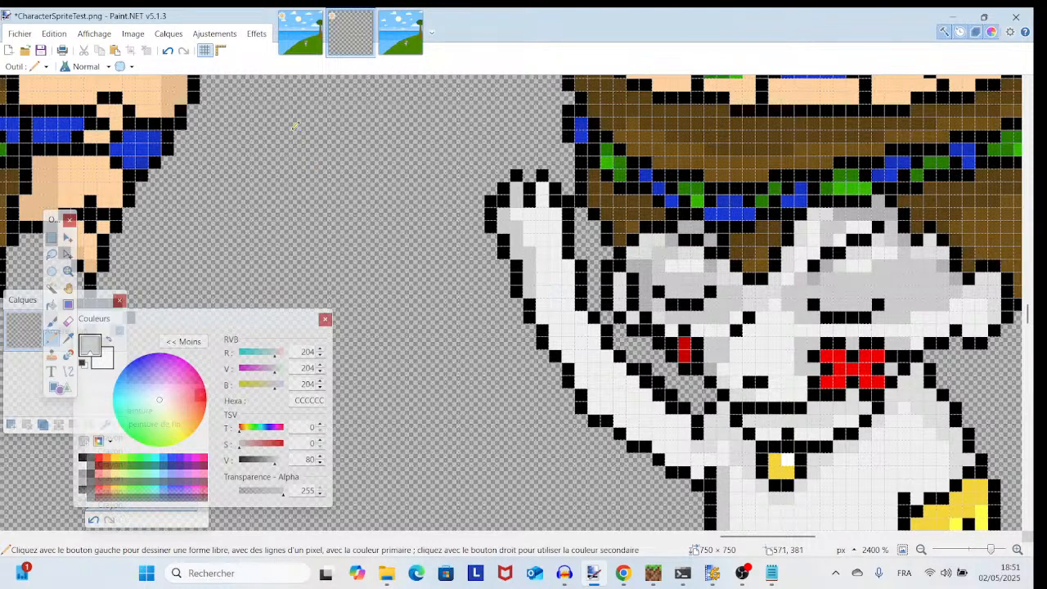
# - Undo all the grey Pencil shading strokes on the raised hand
pyautogui.click(168, 53)
pyautogui.click(169, 52)
pyautogui.click(169, 52)
pyautogui.click(168, 52)
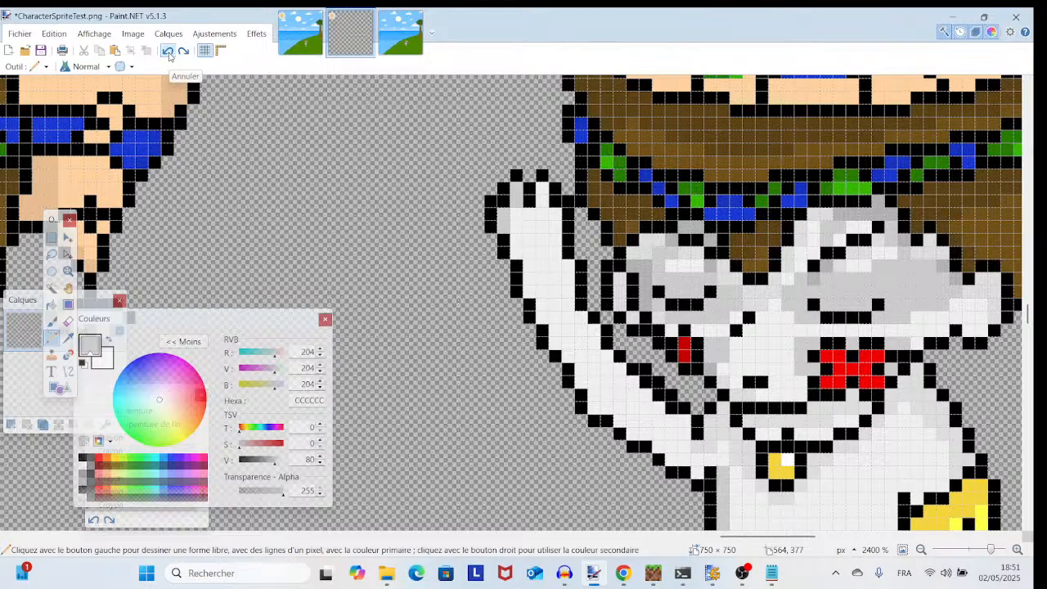
pyautogui.click(169, 52)
pyautogui.click(169, 53)
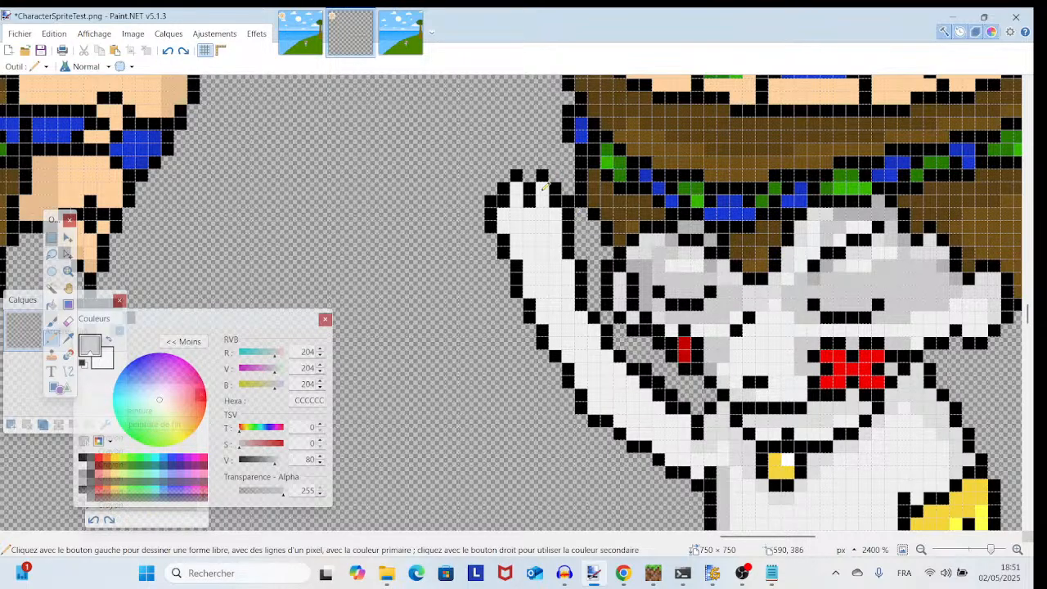
# - Smooth the raised arm's elbow corner by redrawing it one pixel inward in sampled black and erasing the surplus outer pixels
pyautogui.moveTo(998, 551); pyautogui.dragTo(974, 552)
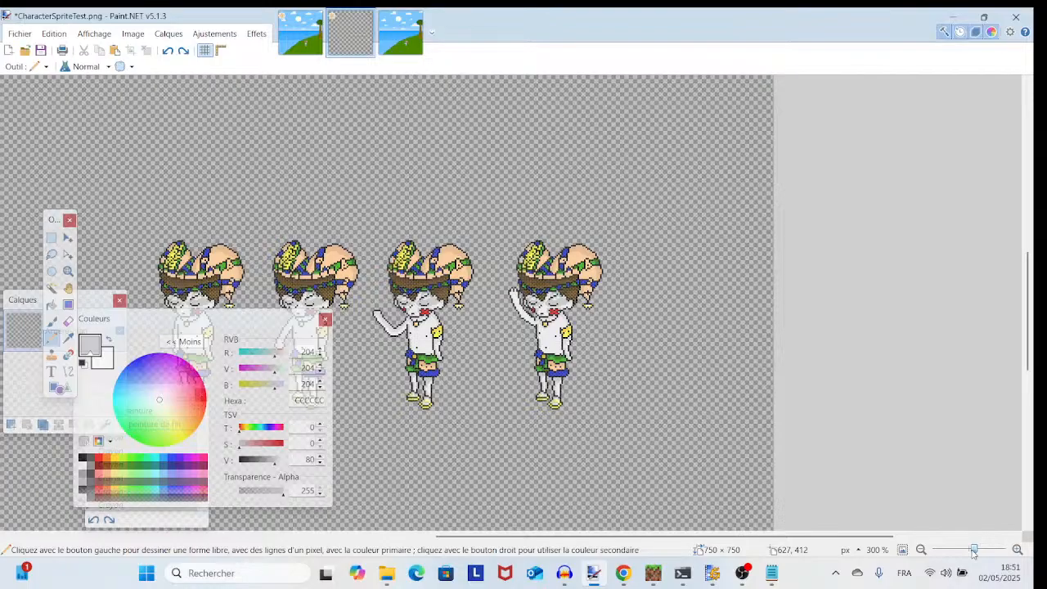
pyautogui.moveTo(973, 552); pyautogui.dragTo(987, 555)
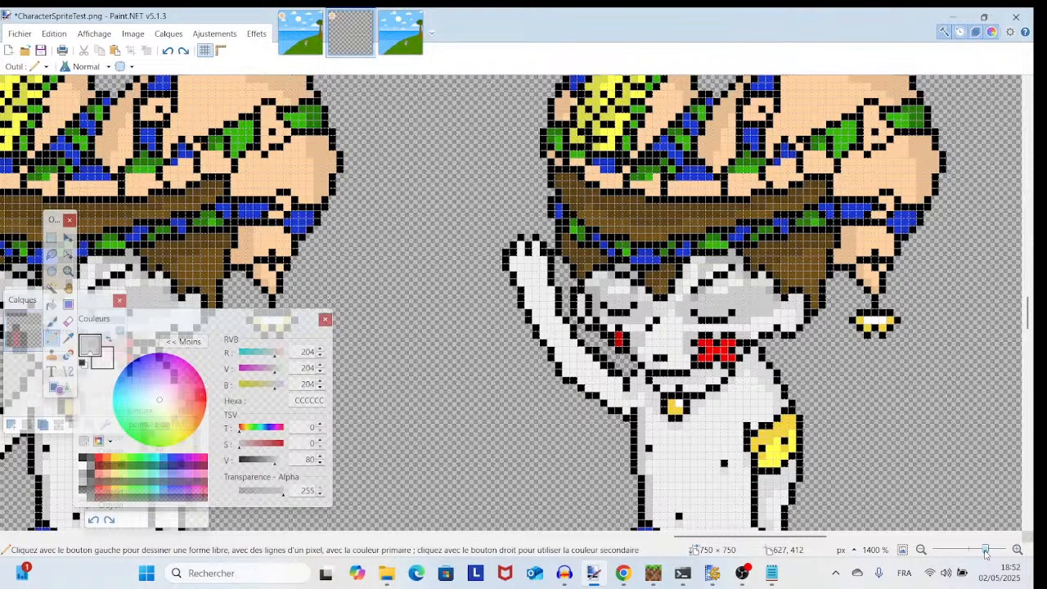
pyautogui.moveTo(986, 554); pyautogui.dragTo(974, 550)
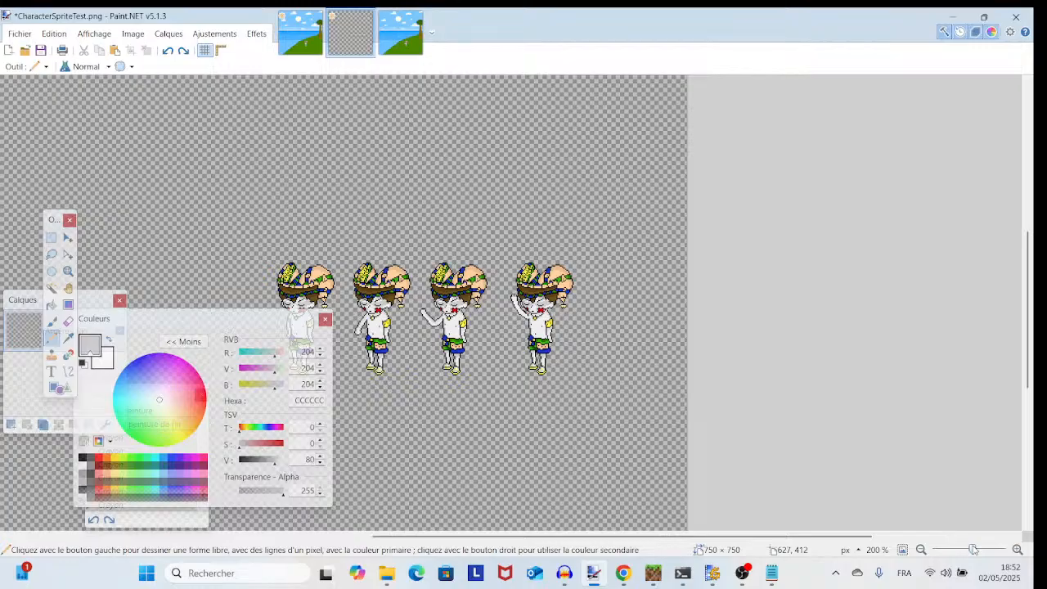
pyautogui.moveTo(974, 549); pyautogui.dragTo(988, 549)
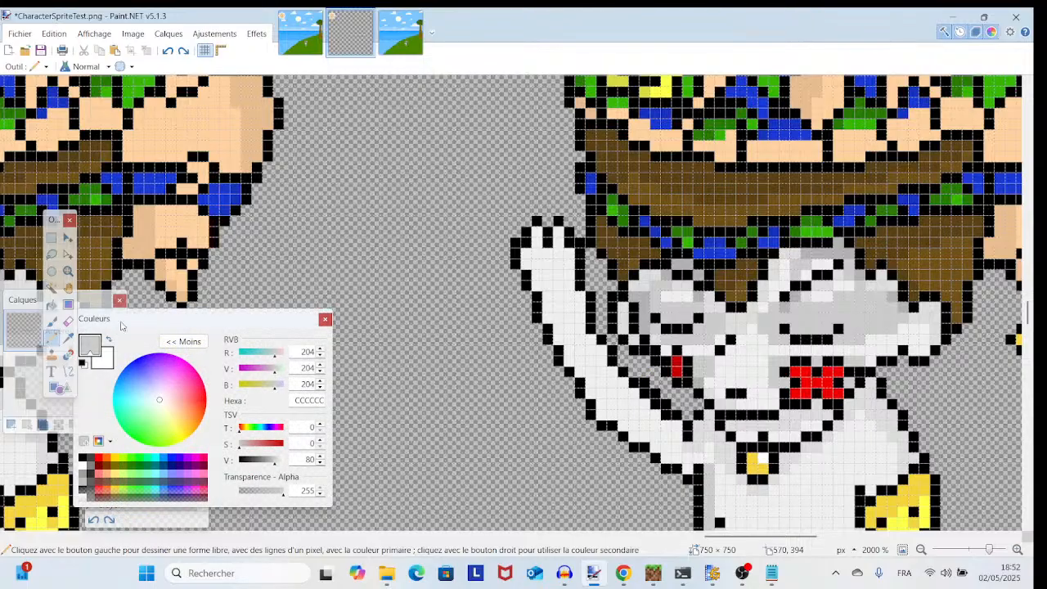
pyautogui.click(69, 321)
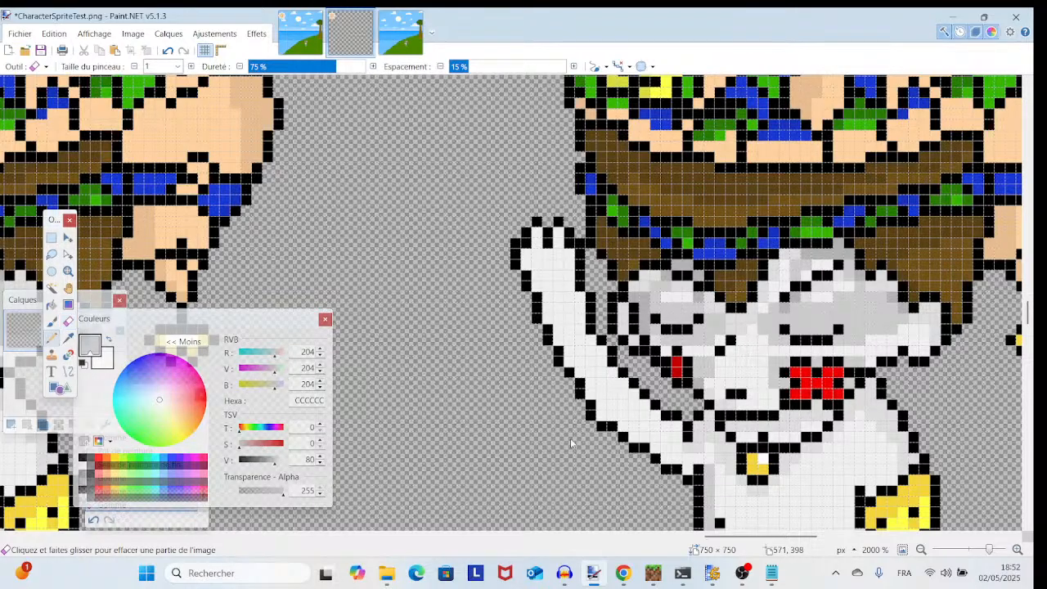
pyautogui.click(54, 339)
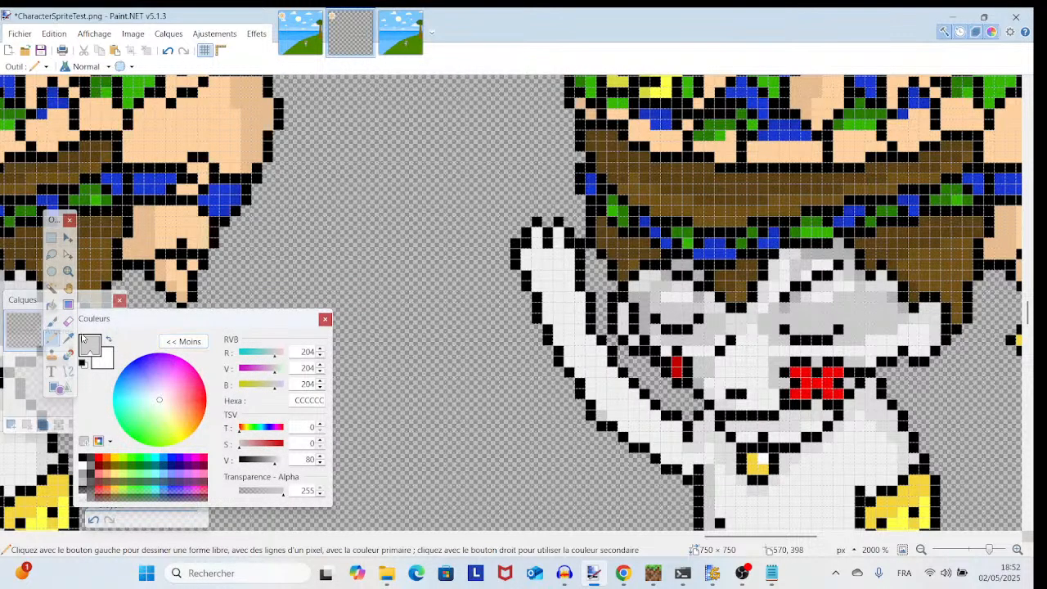
pyautogui.click(69, 338)
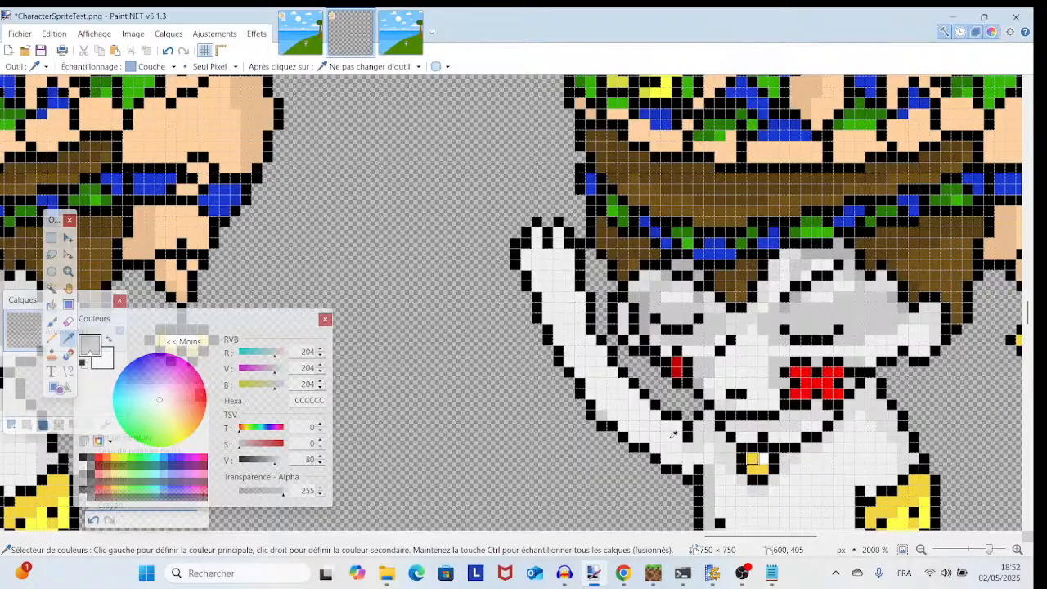
pyautogui.click(606, 426)
pyautogui.click(54, 338)
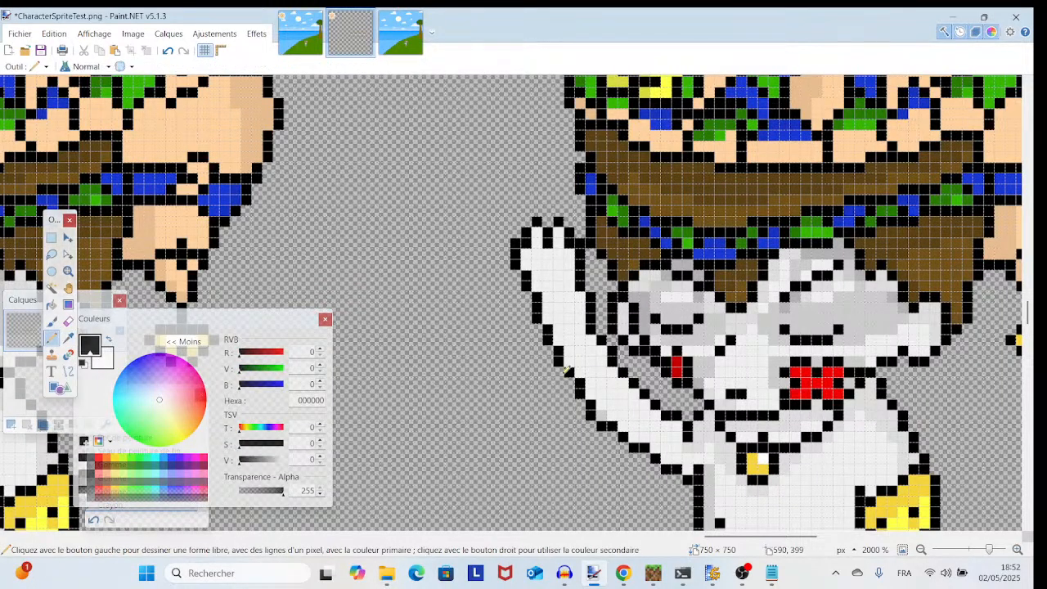
pyautogui.click(68, 321)
pyautogui.click(602, 423)
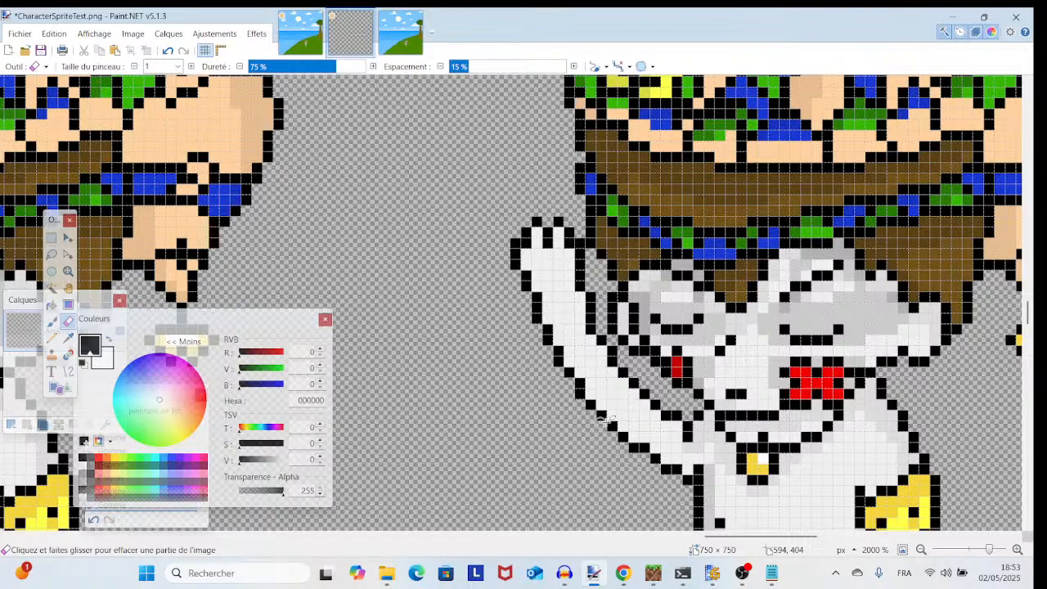
# - Sample shadow grey DDDDDD beside the raised arm's shoulder and switch to the Pencil
pyautogui.hscroll(1, 624, 408)
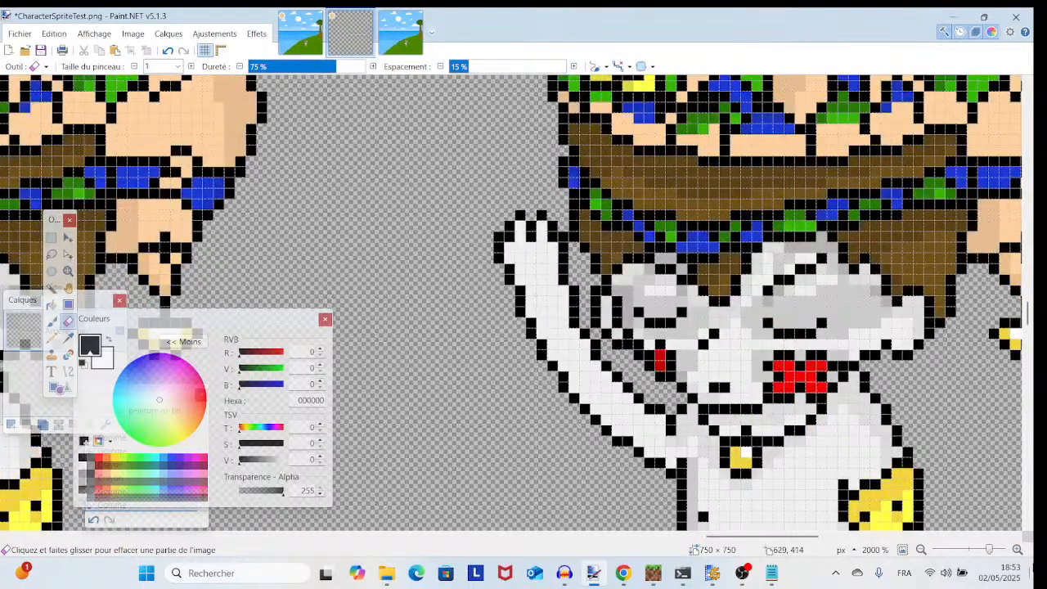
pyautogui.moveTo(989, 550); pyautogui.dragTo(992, 551)
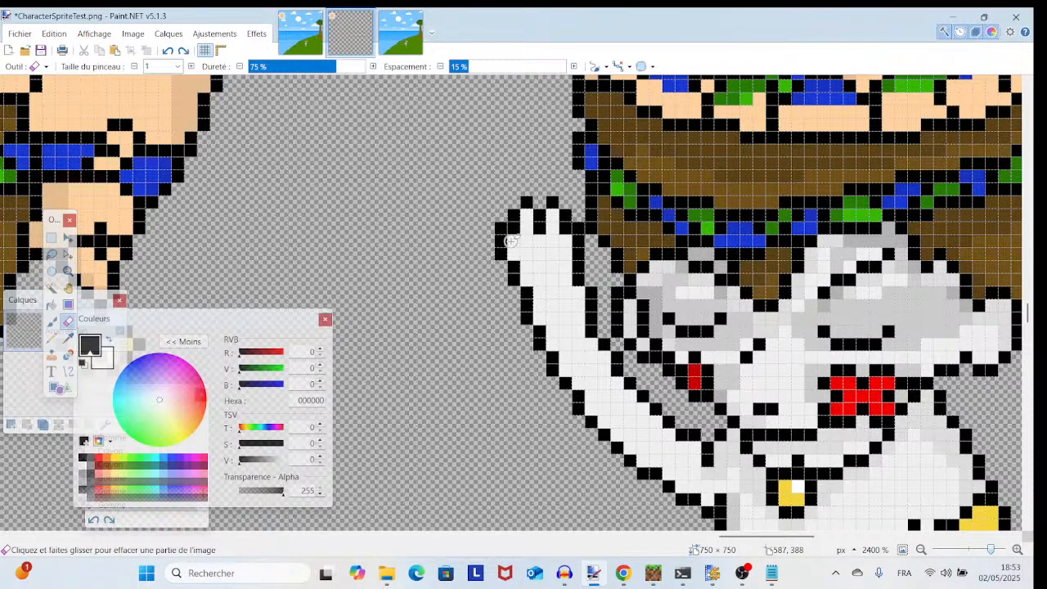
pyautogui.moveTo(547, 263); pyautogui.dragTo(424, 249)
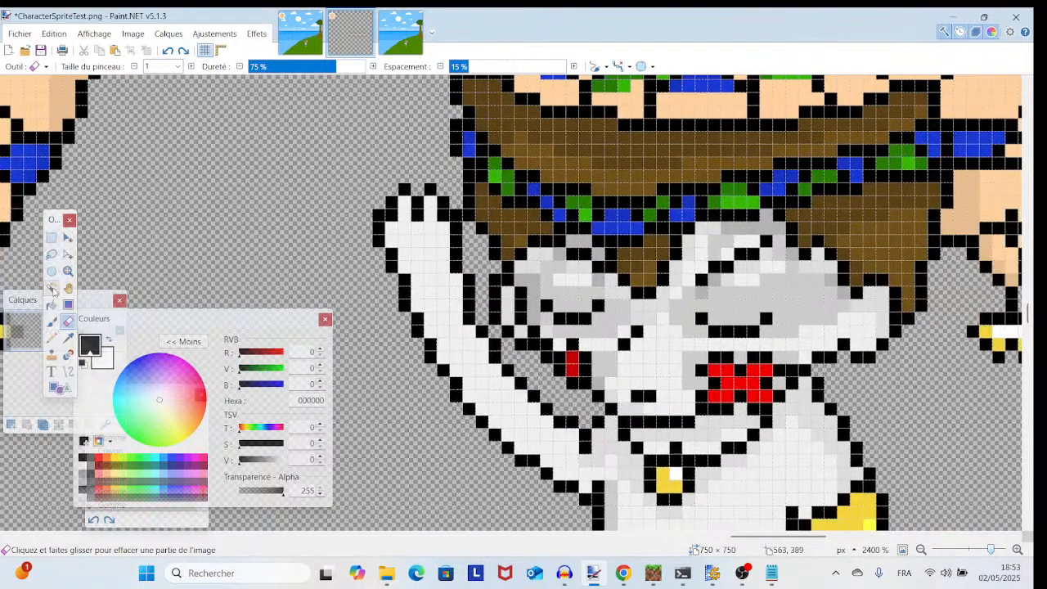
pyautogui.click(68, 338)
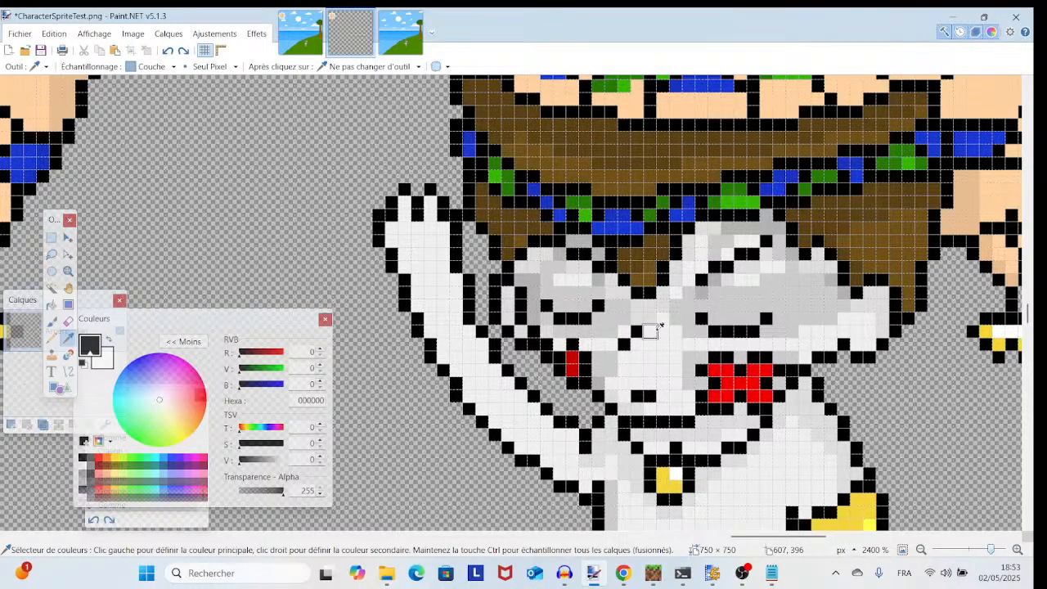
pyautogui.scroll(-2, 651, 331)
pyautogui.scroll(-2, 664, 331)
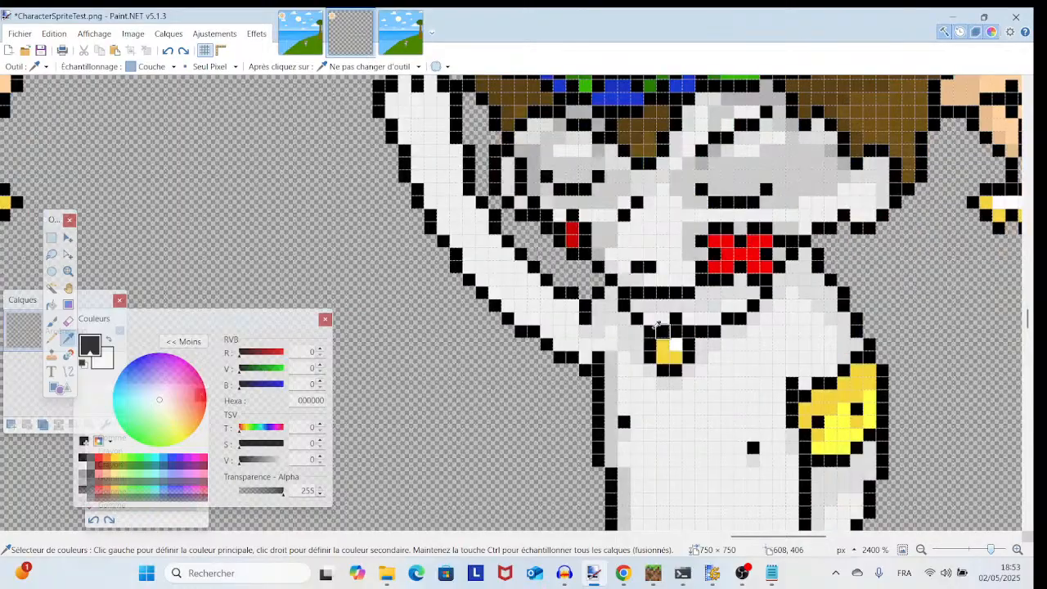
pyautogui.click(598, 318)
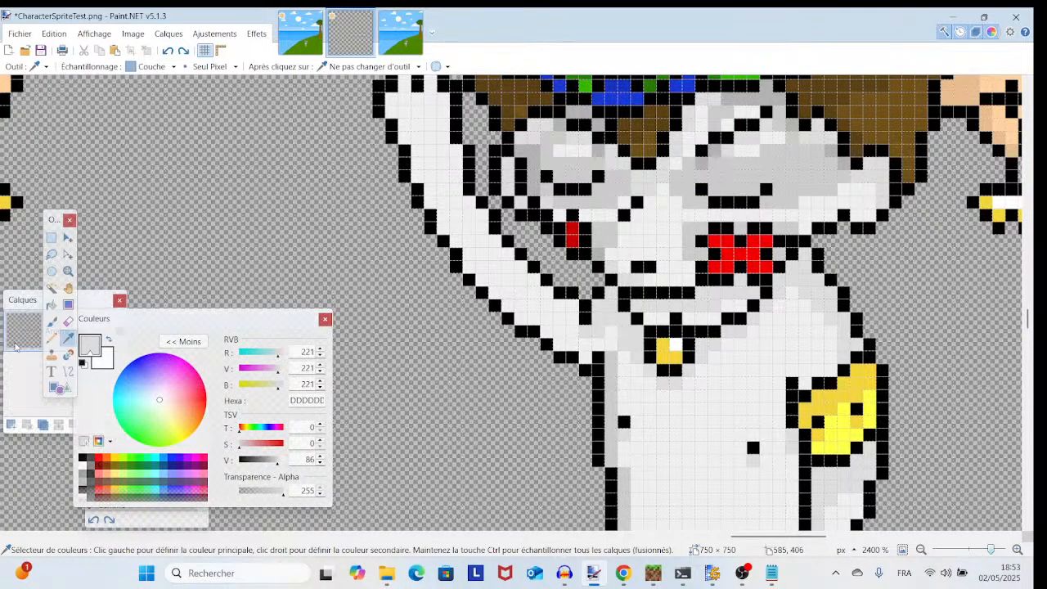
pyautogui.press('p')
# - Try shading the raised arm from shoulder to forearm with grey DDDDDD, and undo those strokes
pyautogui.click(585, 313)
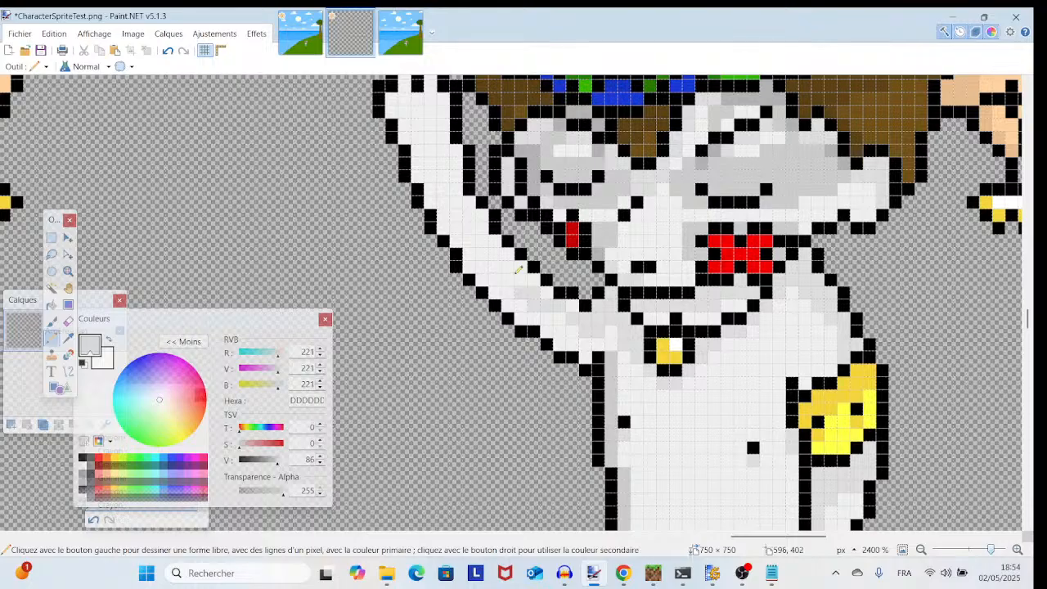
pyautogui.scroll(3, 517, 283)
pyautogui.moveTo(517, 407)
pyautogui.mouseDown()
pyautogui.moveTo(492, 397)
pyautogui.moveTo(470, 332)
pyautogui.mouseUp()
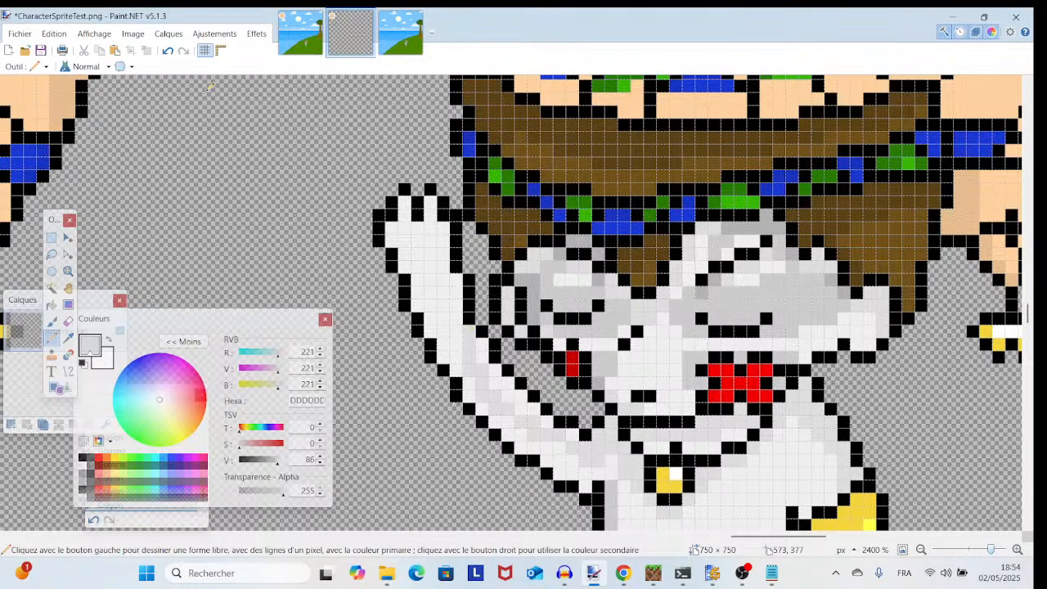
pyautogui.click(169, 51)
pyautogui.click(168, 50)
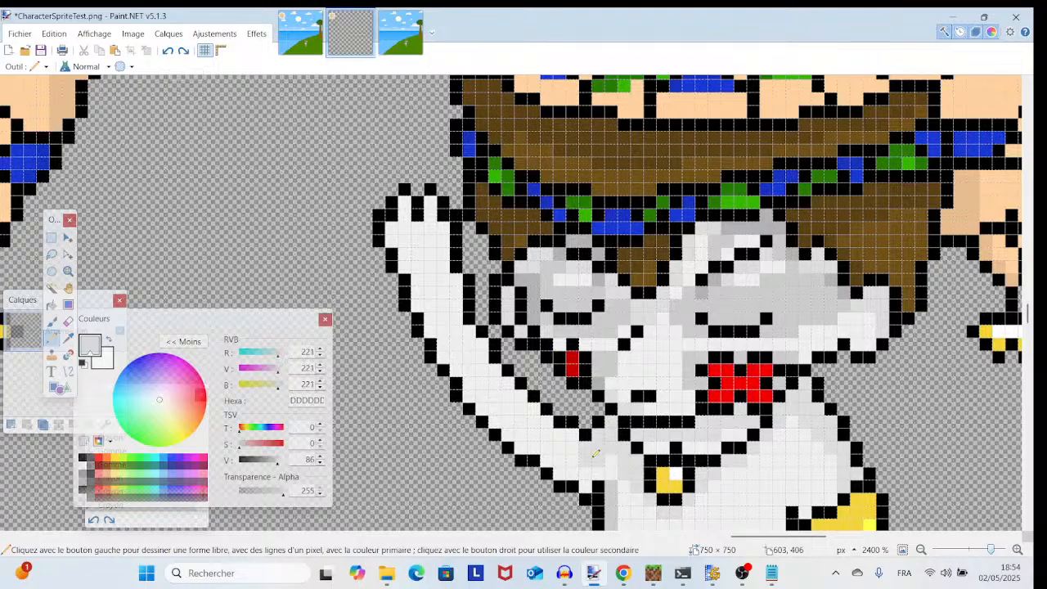
# - Shade the raised arm along its face-side edge with grey DDDDDD using the Pencil
pyautogui.moveTo(506, 384)
pyautogui.mouseDown()
pyautogui.moveTo(473, 351)
pyautogui.moveTo(468, 327)
pyautogui.mouseUp()
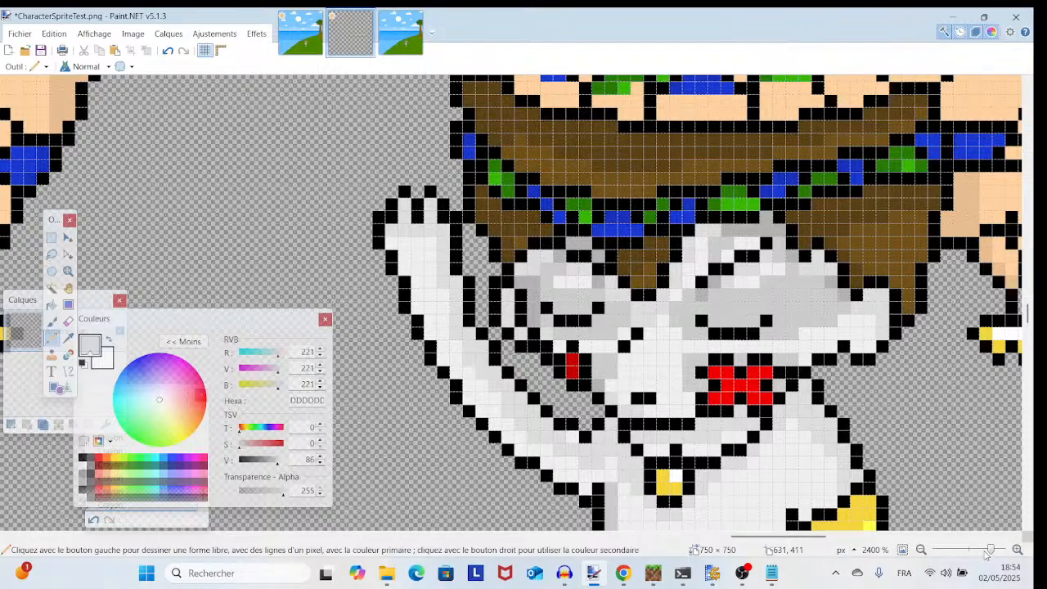
pyautogui.moveTo(987, 551)
pyautogui.mouseDown()
pyautogui.moveTo(973, 553)
pyautogui.moveTo(988, 554)
pyautogui.mouseUp()
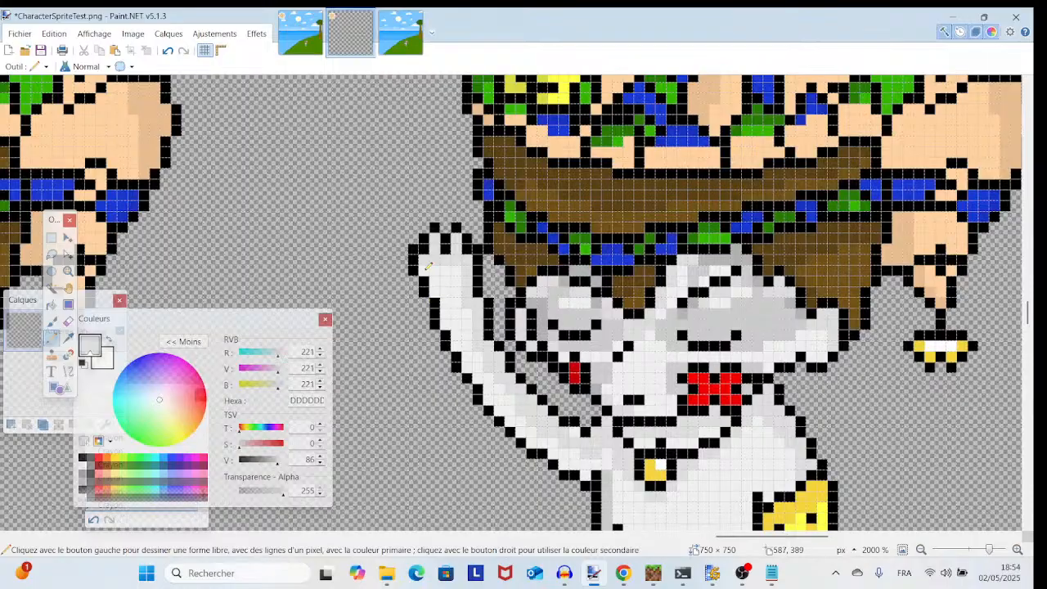
pyautogui.scroll(1, 427, 265)
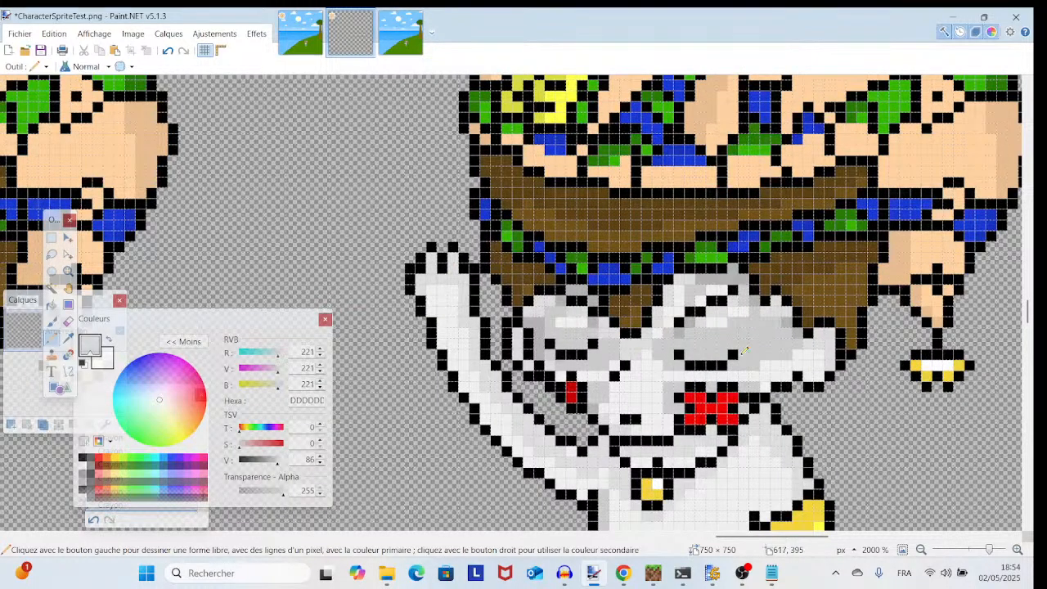
pyautogui.scroll(-3, 744, 351)
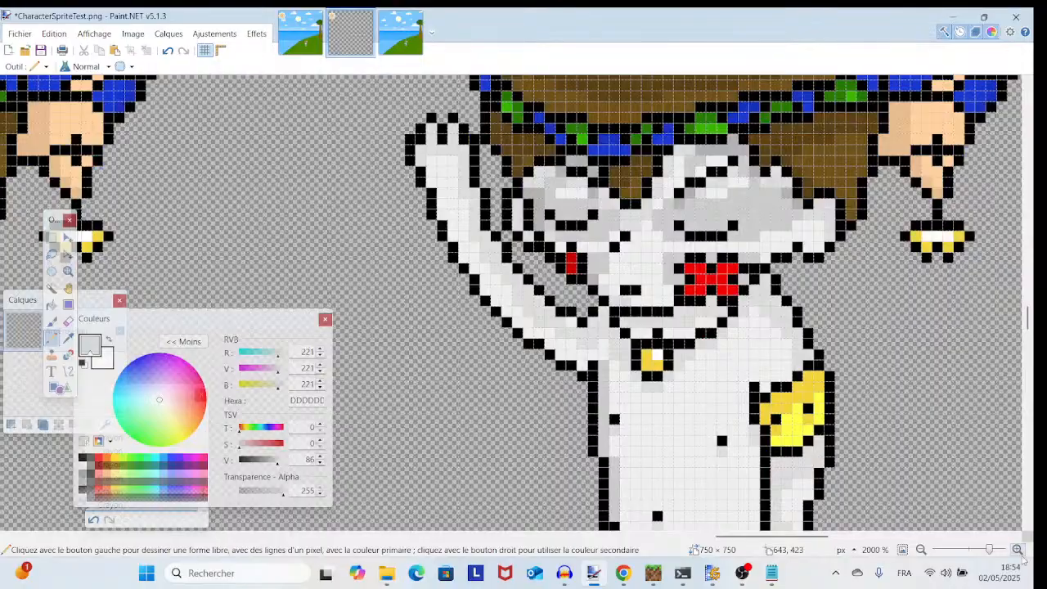
# - Examine the fourth sprite's raised hand and arm up close and in comparison with the neighbouring sprites
pyautogui.click(985, 552)
pyautogui.moveTo(986, 554); pyautogui.dragTo(997, 559)
pyautogui.scroll(5, 663, 299)
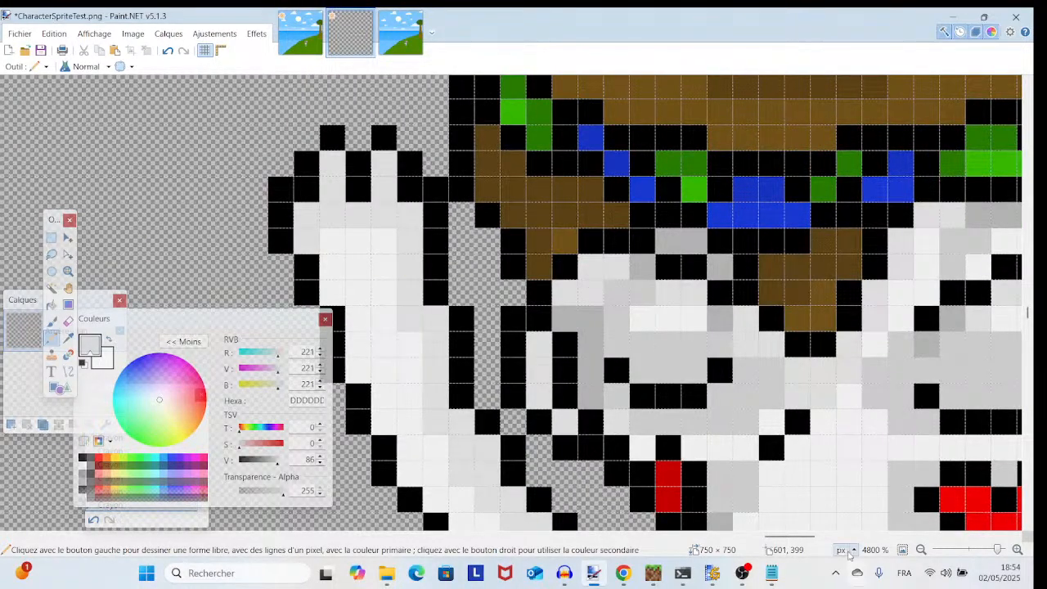
pyautogui.moveTo(997, 551); pyautogui.dragTo(983, 556)
pyautogui.scroll(-1, 547, 302)
pyautogui.hscroll(-1, 547, 301)
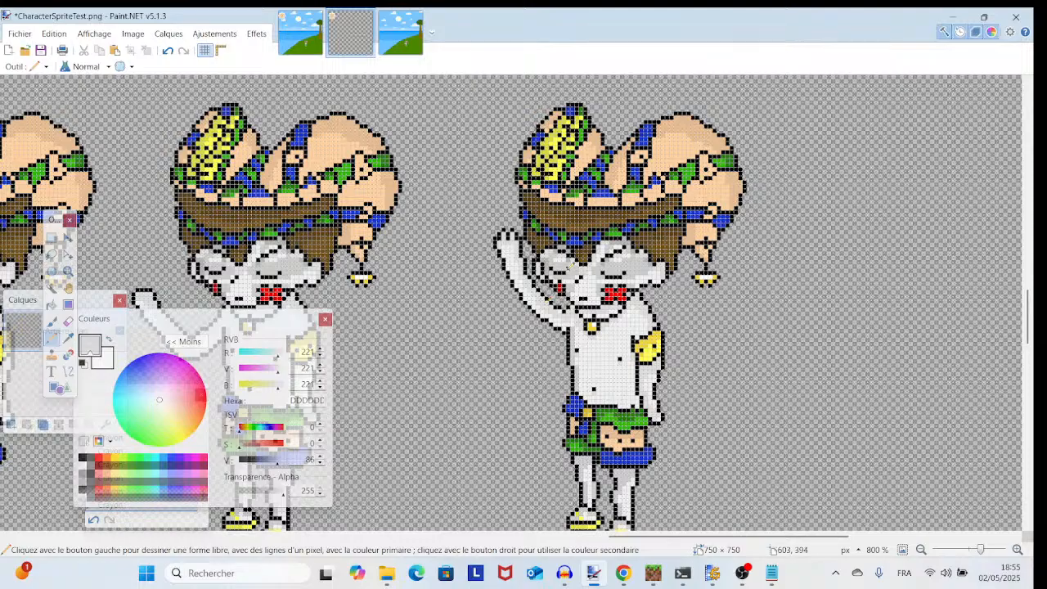
pyautogui.scroll(-1, 592, 312)
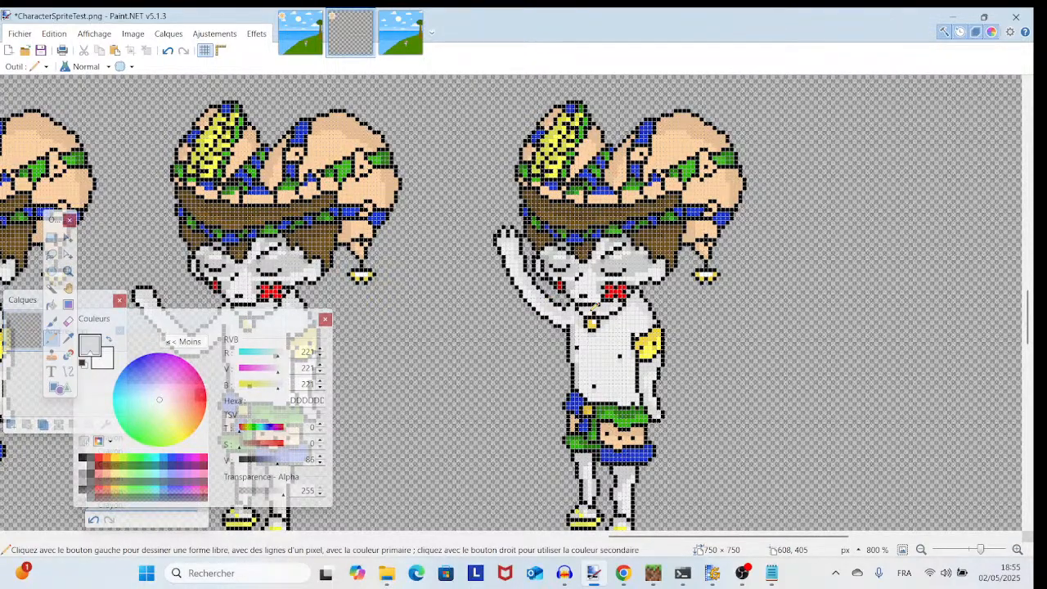
pyautogui.scroll(3, 602, 310)
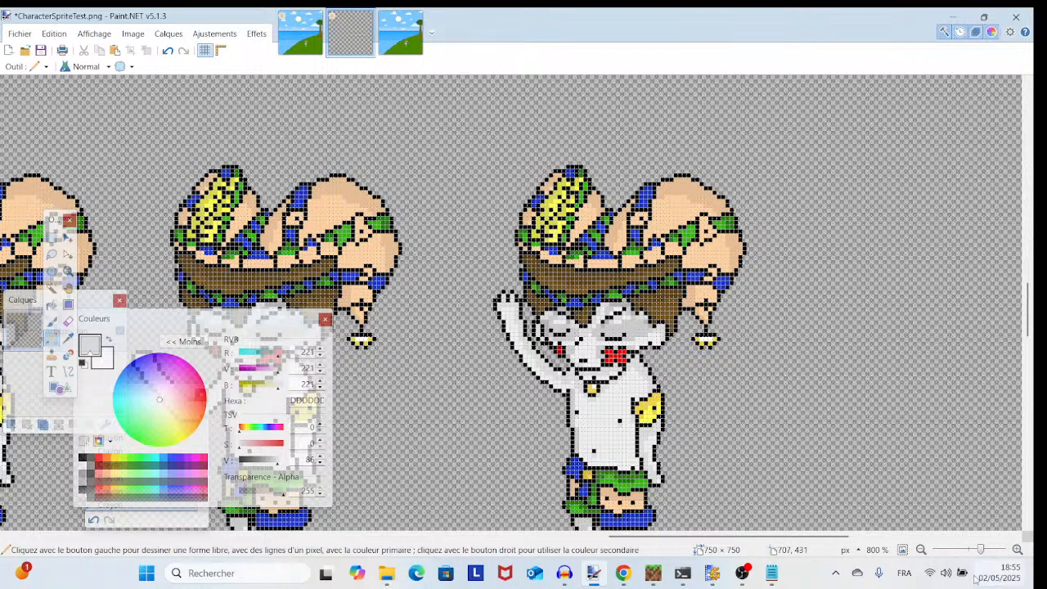
# - Erase the fingers and their black outline above the palm of the fourth sprite's raised hand
pyautogui.moveTo(980, 551); pyautogui.dragTo(995, 551)
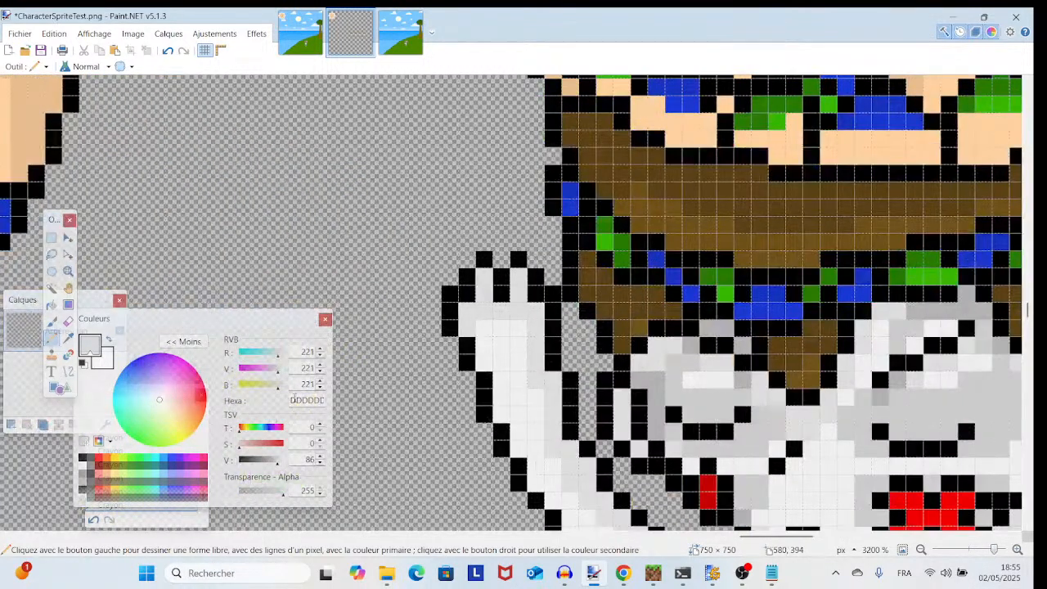
pyautogui.click(68, 321)
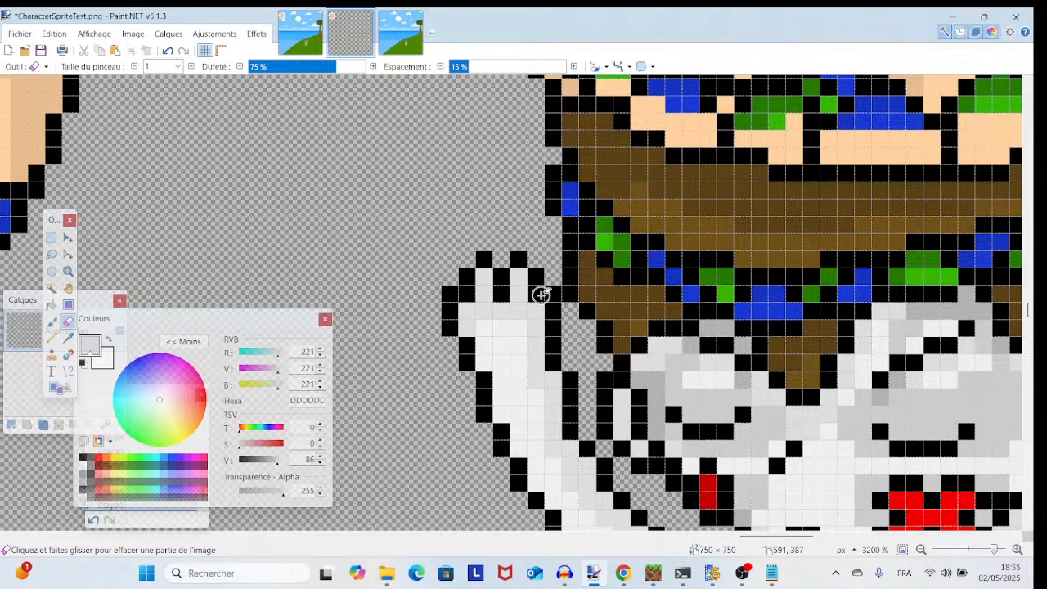
pyautogui.moveTo(540, 296)
pyautogui.mouseDown()
pyautogui.moveTo(455, 294)
pyautogui.moveTo(482, 261)
pyautogui.moveTo(534, 274)
pyautogui.moveTo(516, 257)
pyautogui.moveTo(534, 275)
pyautogui.moveTo(465, 277)
pyautogui.mouseUp()
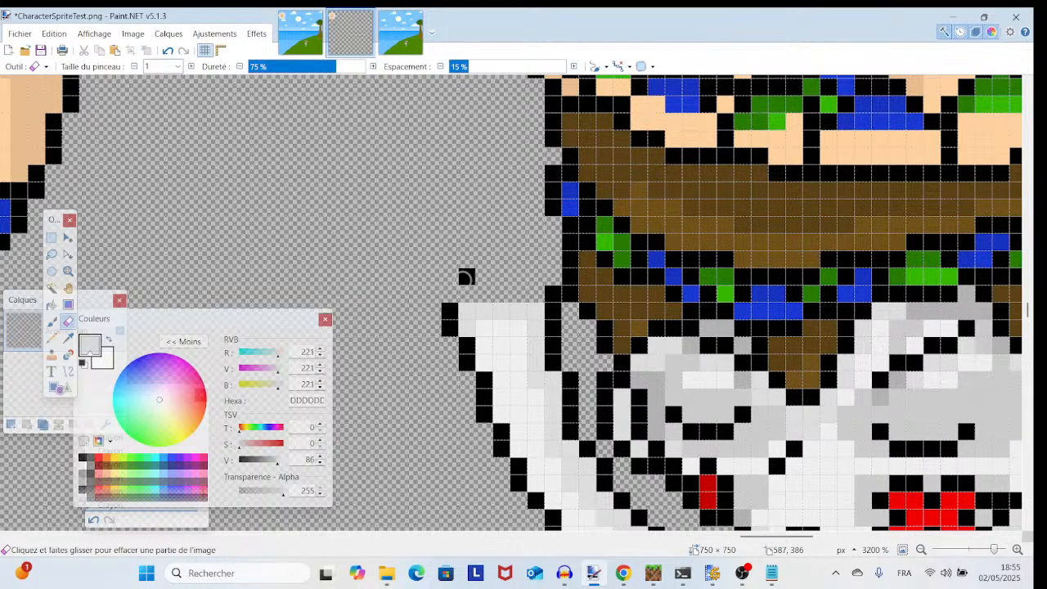
# - Sample black 000000 from the arm outline and pencil a straight horizontal line across the open end of the raised arm
pyautogui.click(68, 337)
pyautogui.click(455, 328)
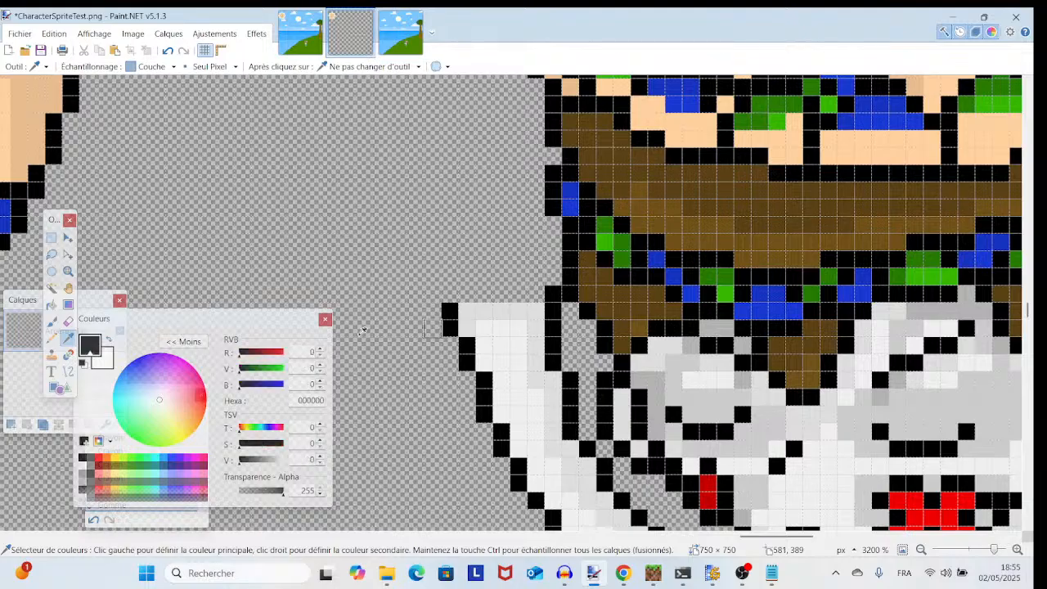
pyautogui.click(51, 337)
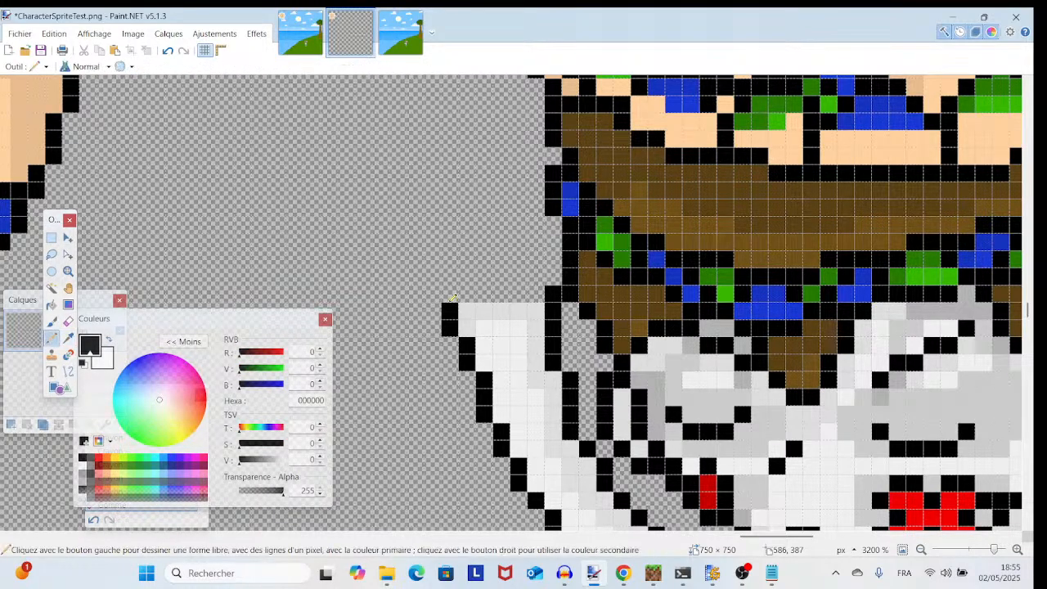
pyautogui.moveTo(448, 293); pyautogui.dragTo(534, 290)
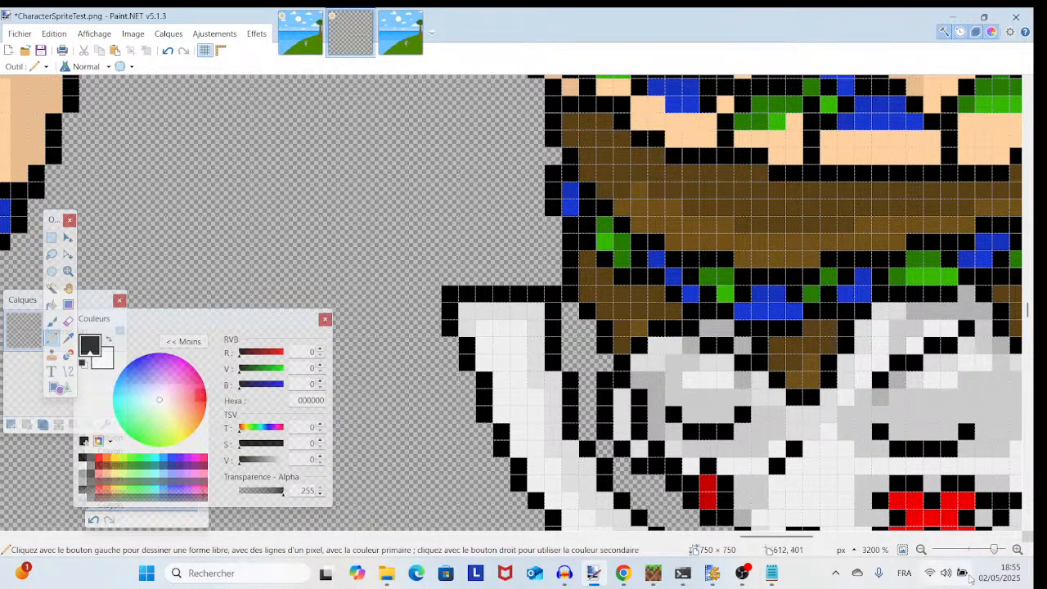
# - Select most of the fourth sprite with the Magic Wand in add mode at 76% tolerance, starting from its headdress and waist
pyautogui.moveTo(993, 550); pyautogui.dragTo(979, 555)
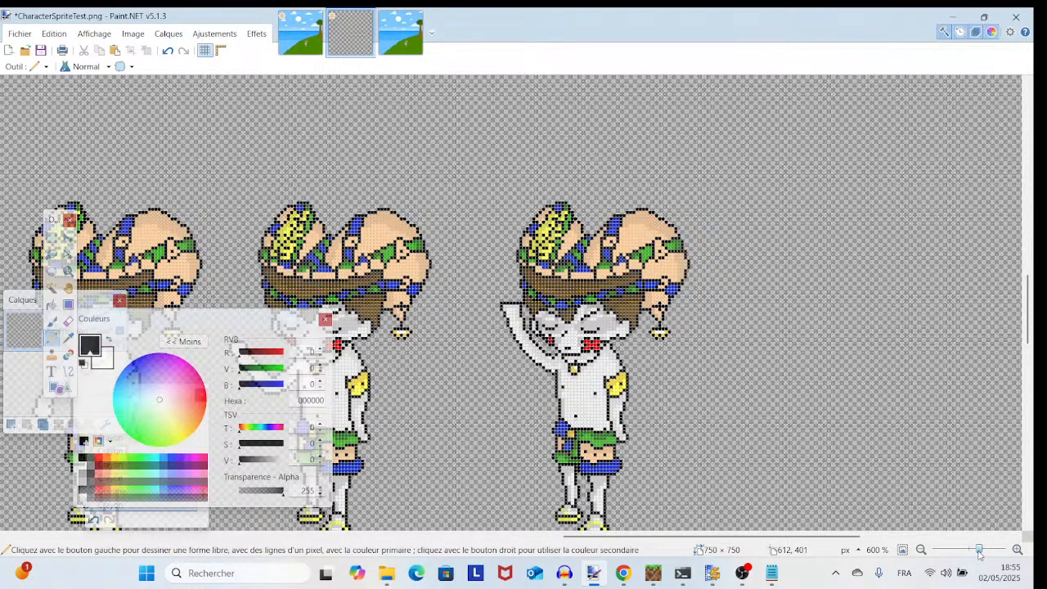
pyautogui.moveTo(979, 554); pyautogui.dragTo(984, 554)
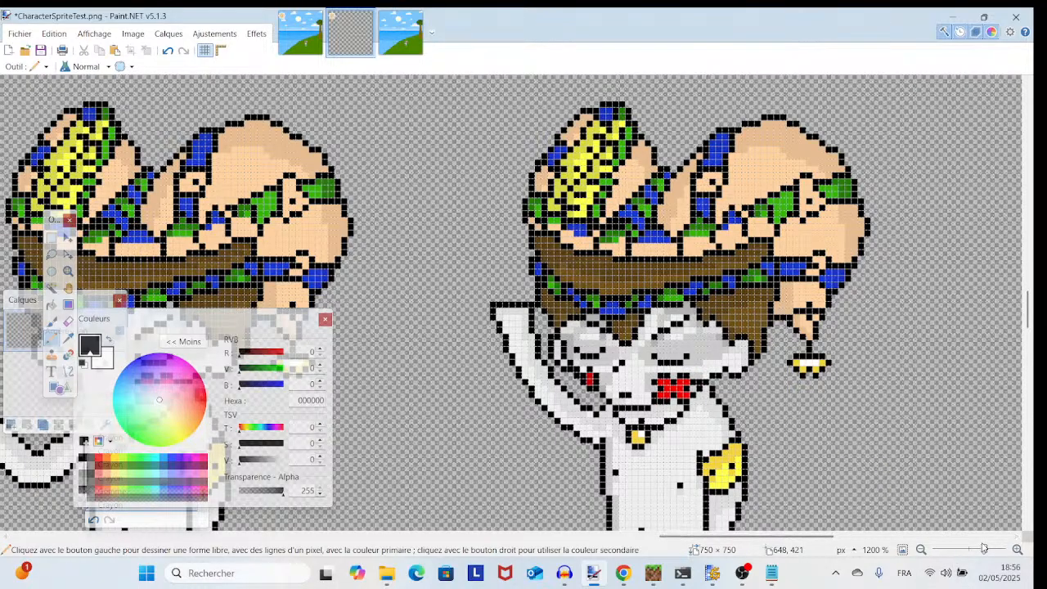
pyautogui.moveTo(984, 550); pyautogui.dragTo(993, 550)
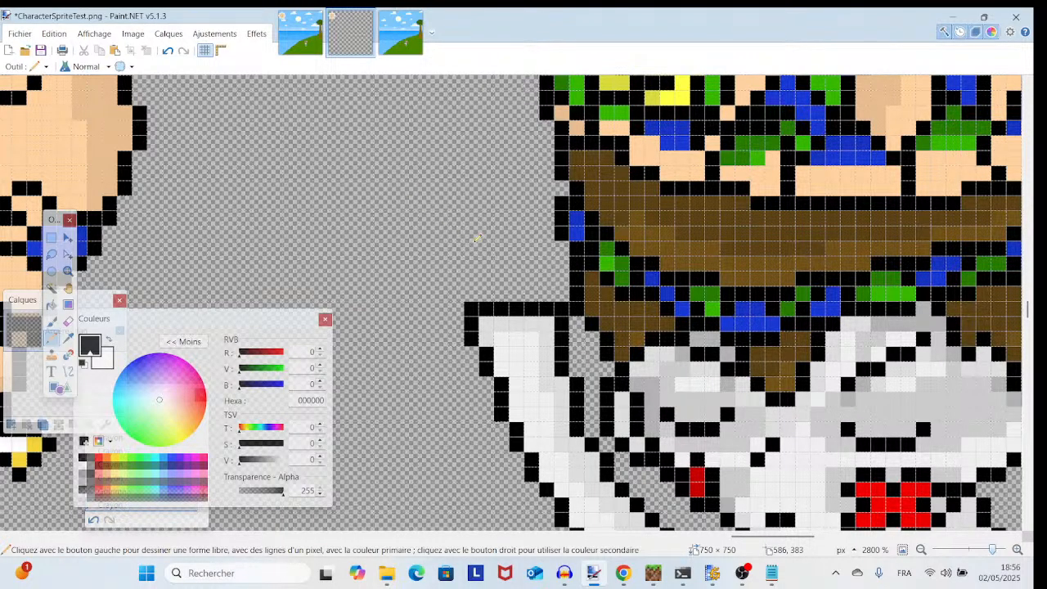
pyautogui.moveTo(991, 550)
pyautogui.mouseDown()
pyautogui.moveTo(969, 551)
pyautogui.moveTo(979, 549)
pyautogui.mouseUp()
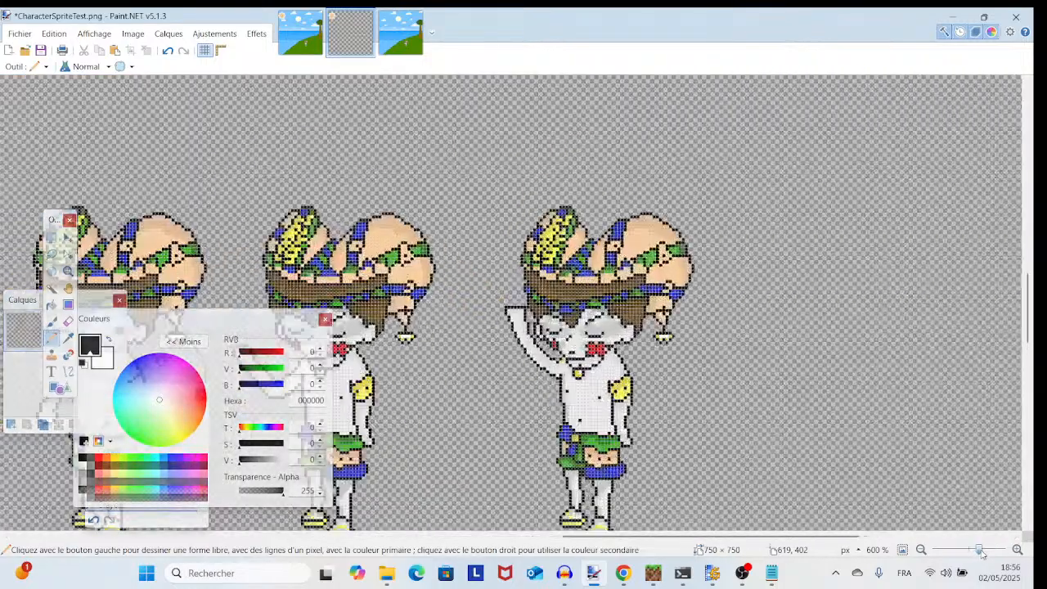
pyautogui.click(53, 288)
pyautogui.click(555, 238)
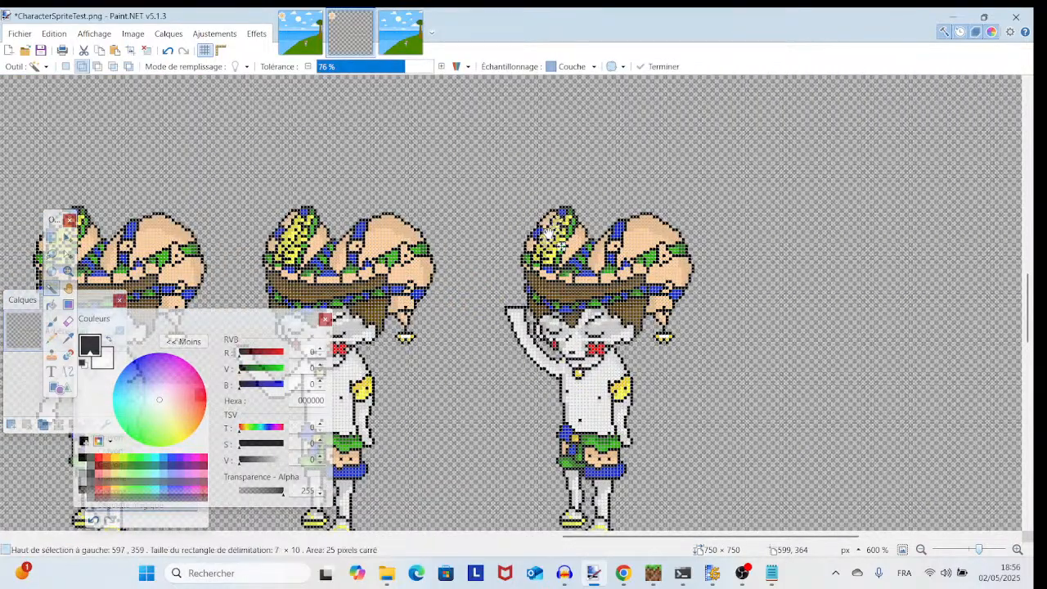
pyautogui.click(566, 431)
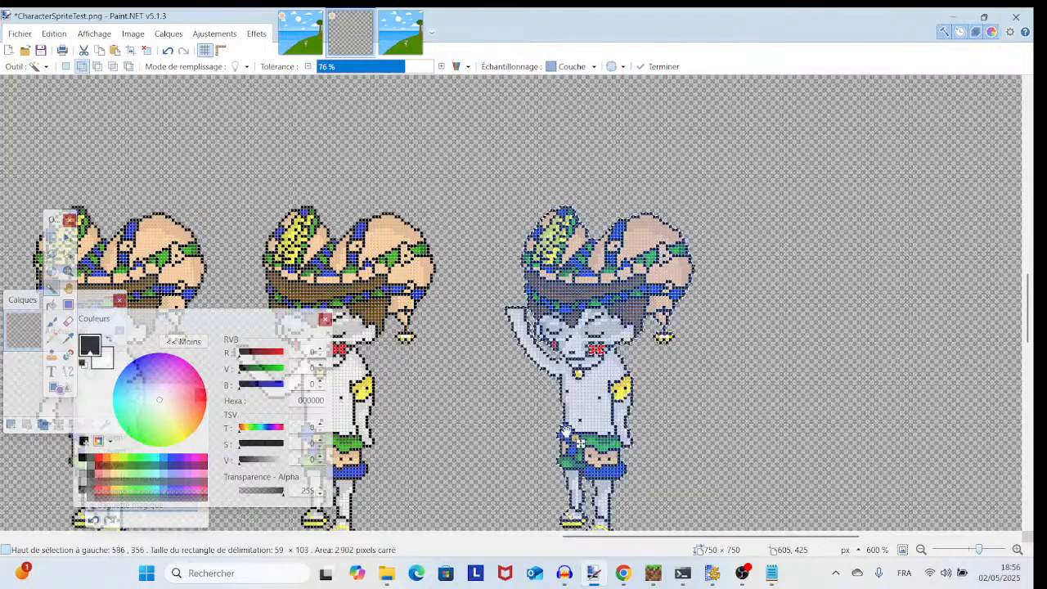
pyautogui.scroll(-2, 566, 418)
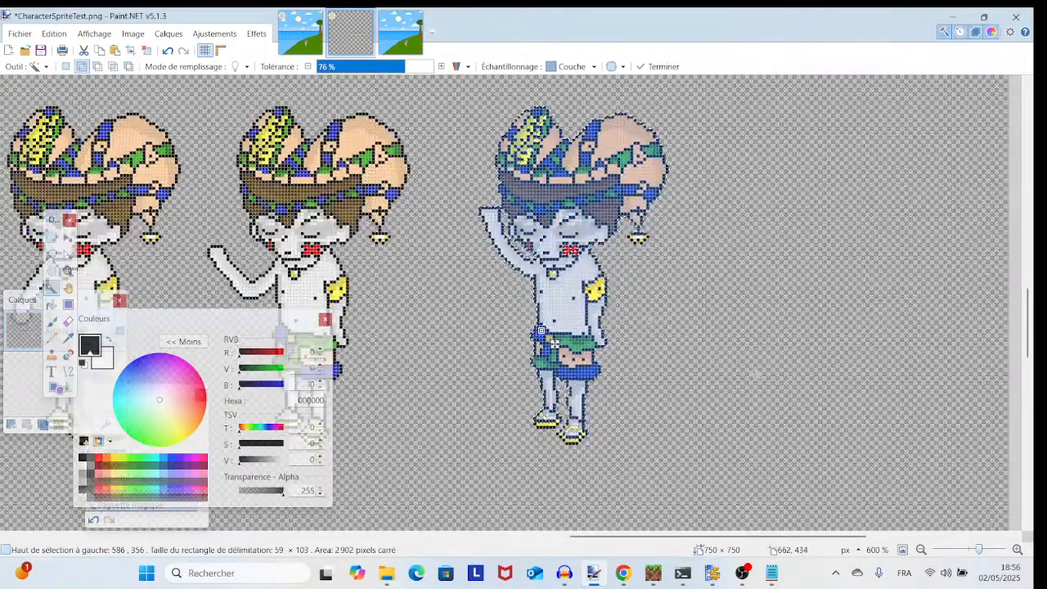
# - Add the unselected mouth, yellow arm patch and shoe pixels to the sprite's selection using Rectangle Select
pyautogui.scroll(5, 555, 344)
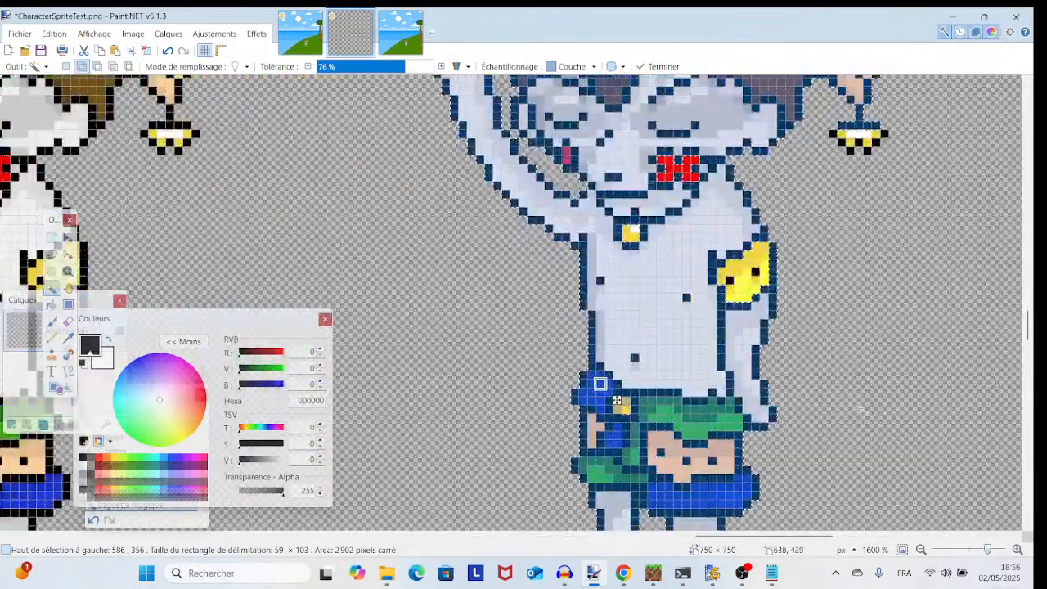
pyautogui.click(51, 238)
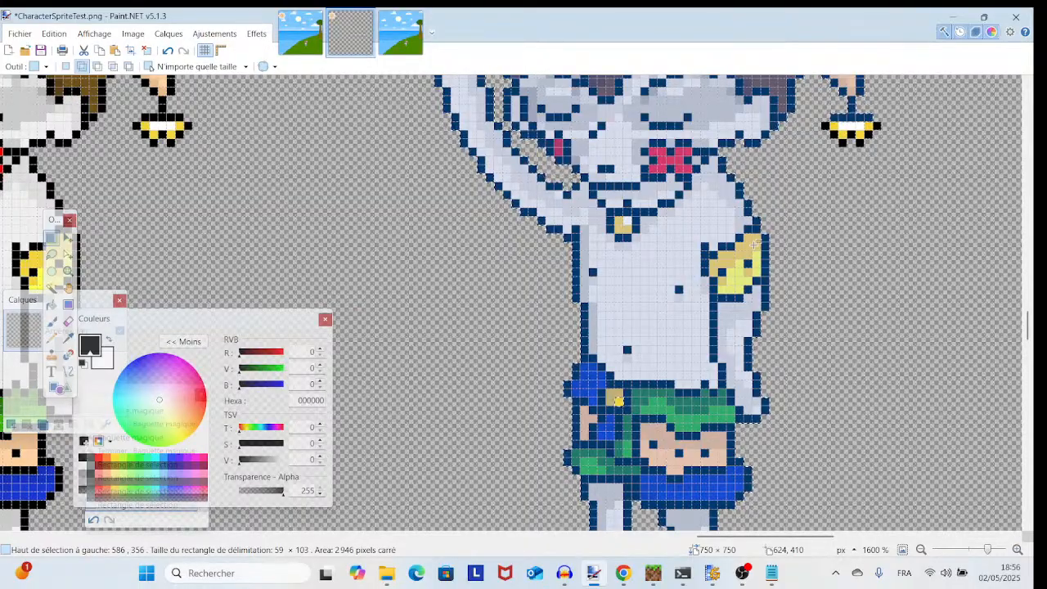
pyautogui.scroll(-3, 665, 233)
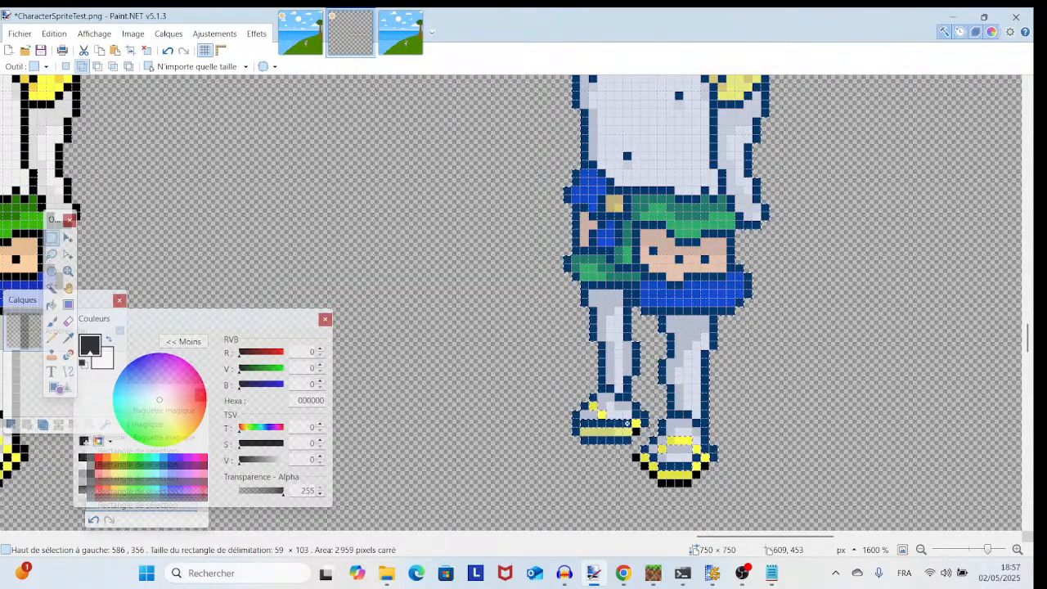
pyautogui.moveTo(636, 423); pyautogui.dragTo(641, 418)
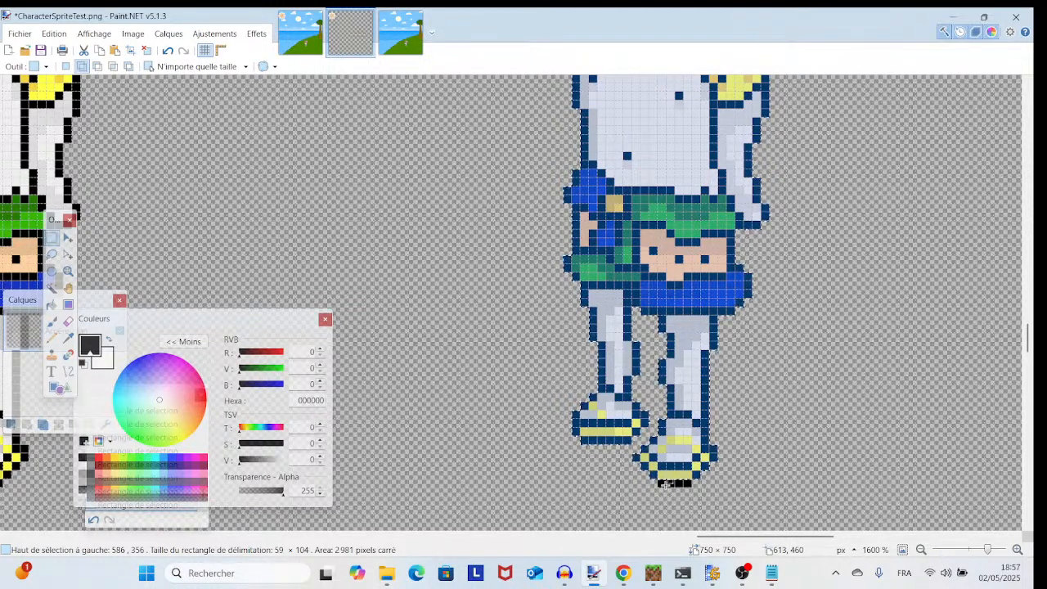
# - Add the remaining bright yellow pixels in the sprite's headdress to the selection
pyautogui.scroll(10, 688, 483)
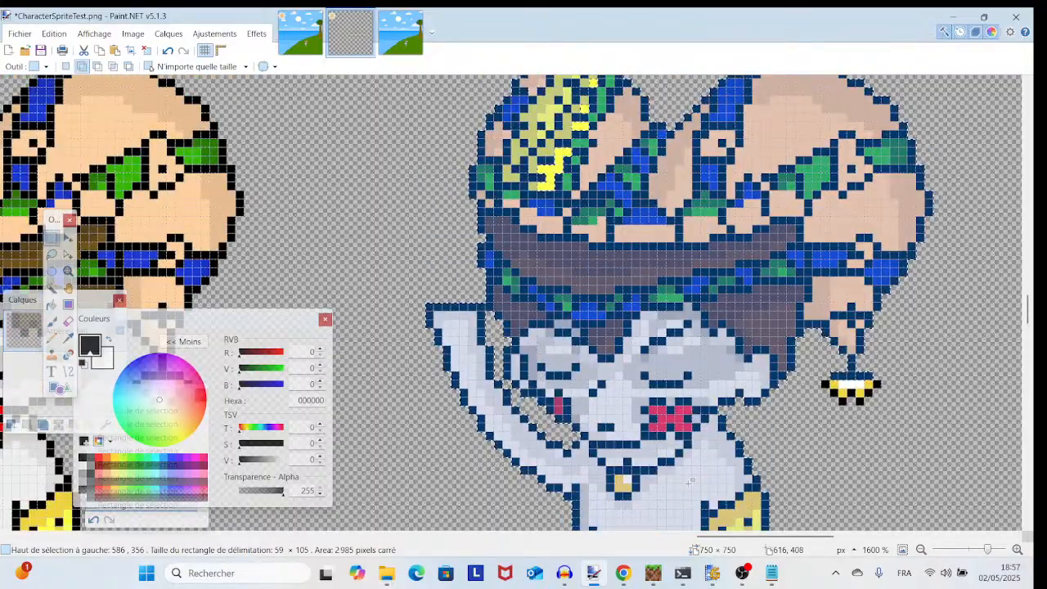
pyautogui.scroll(5, 593, 319)
pyautogui.scroll(2, 592, 320)
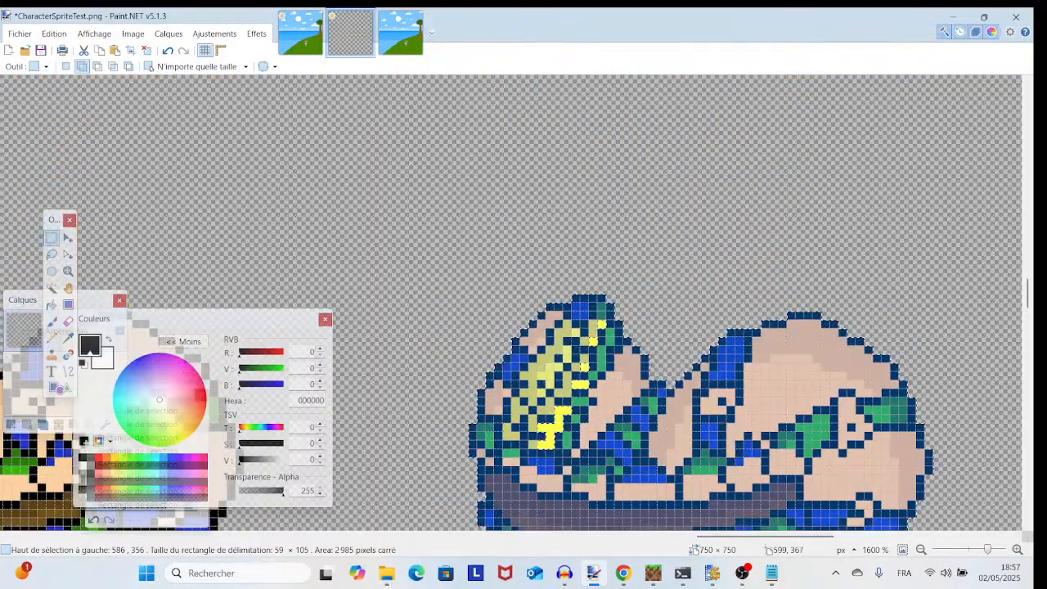
pyautogui.click(585, 367)
pyautogui.click(585, 385)
pyautogui.click(594, 342)
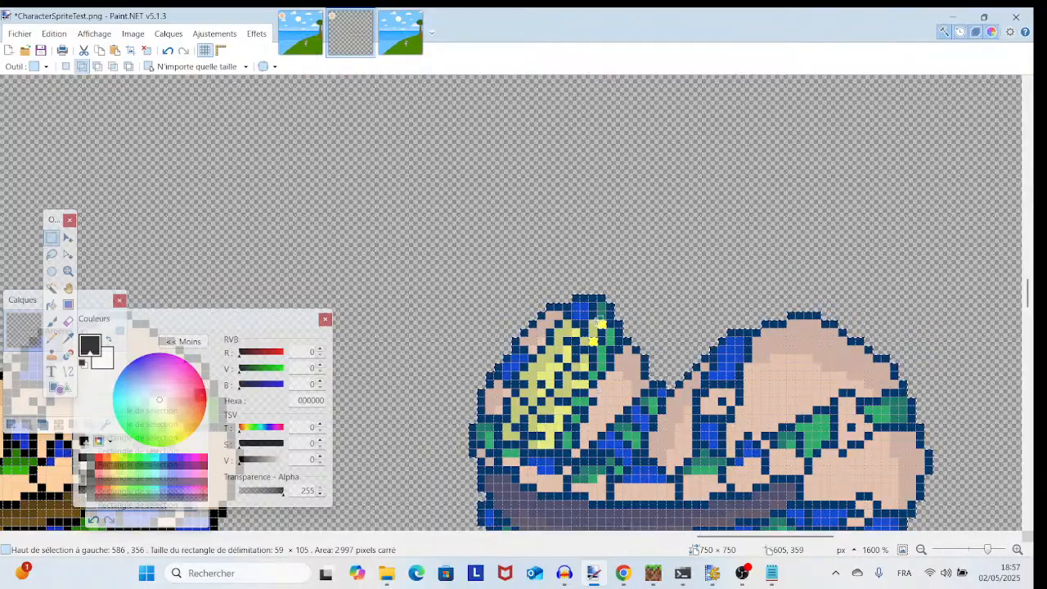
pyautogui.click(602, 325)
# - Add the yellow hanging ornament at the end of the headdress to the selection, including its lowest black pixels
pyautogui.scroll(-6, 592, 320)
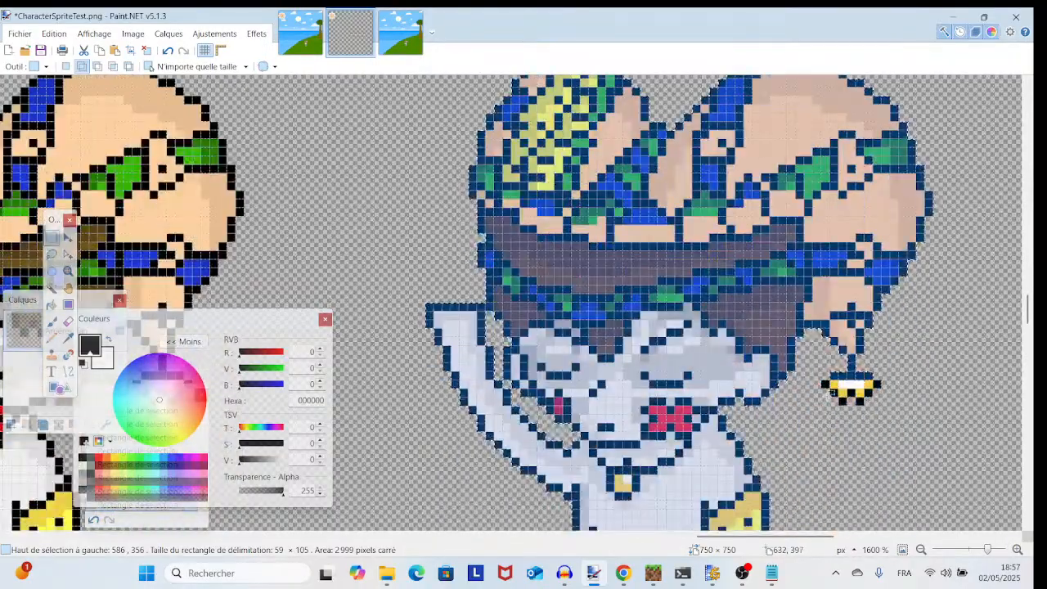
pyautogui.moveTo(861, 385)
pyautogui.mouseDown()
pyautogui.moveTo(877, 384)
pyautogui.moveTo(865, 392)
pyautogui.mouseUp()
pyautogui.click(859, 401)
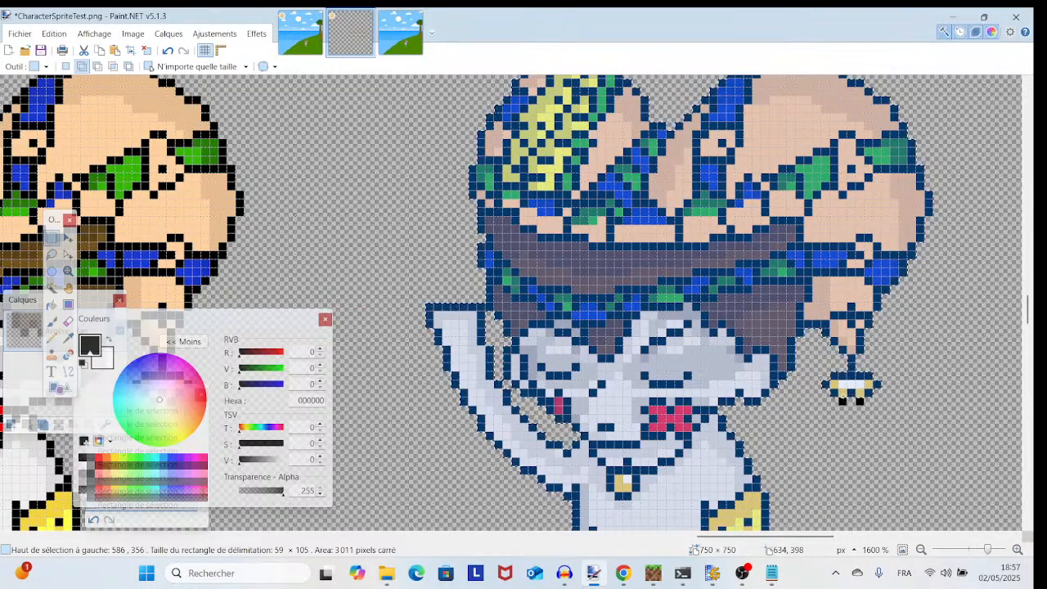
pyautogui.click(859, 401)
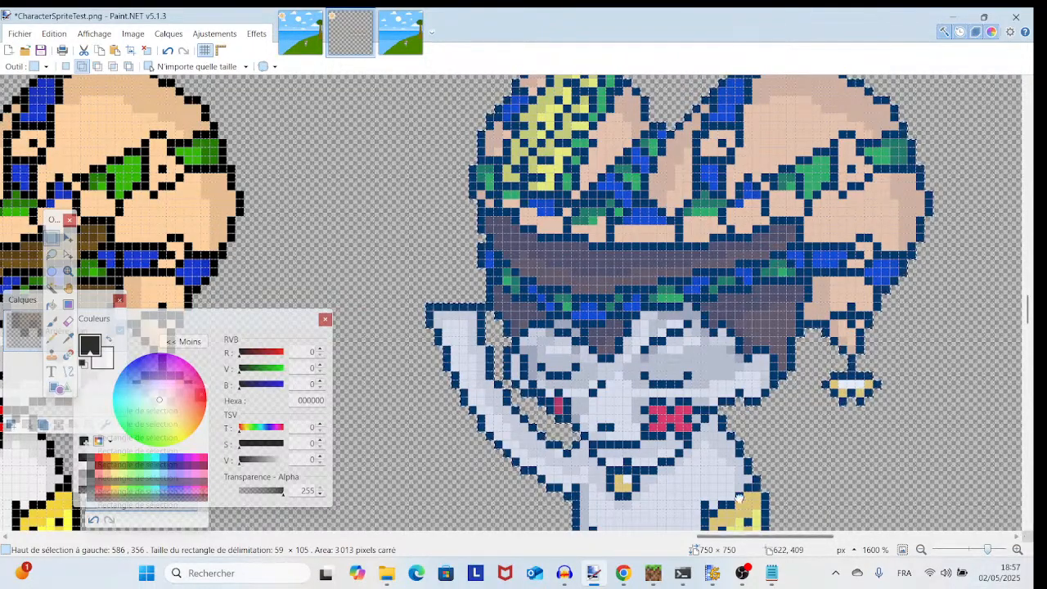
# - Move the selected fourth sprite right and upward, placing its selection's upper-left corner at about 655, 334
pyautogui.moveTo(986, 552)
pyautogui.mouseDown()
pyautogui.moveTo(968, 552)
pyautogui.moveTo(978, 551)
pyautogui.mouseUp()
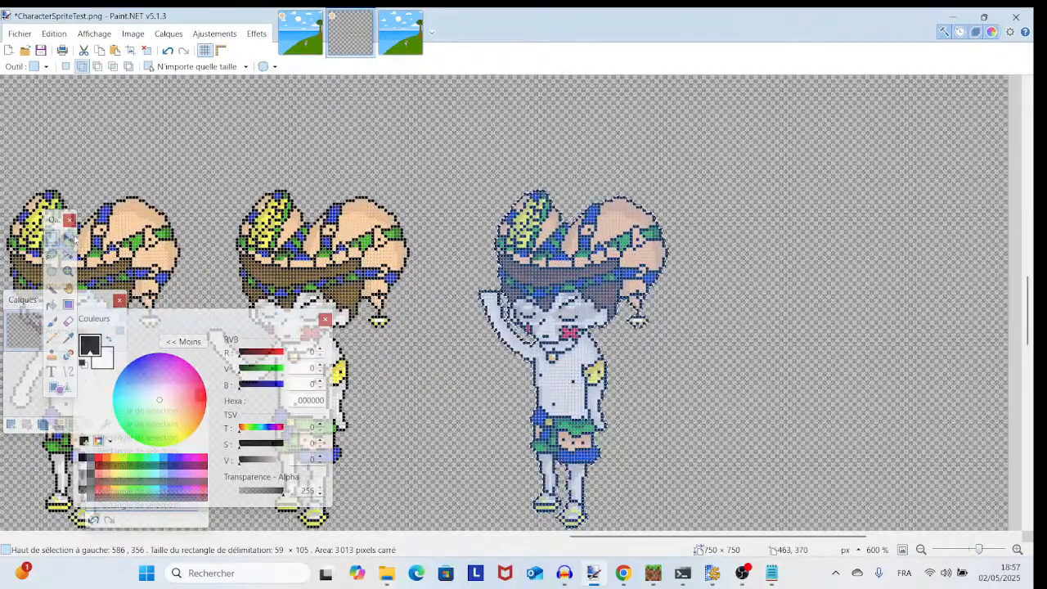
pyautogui.click(68, 237)
pyautogui.moveTo(573, 393); pyautogui.dragTo(796, 323)
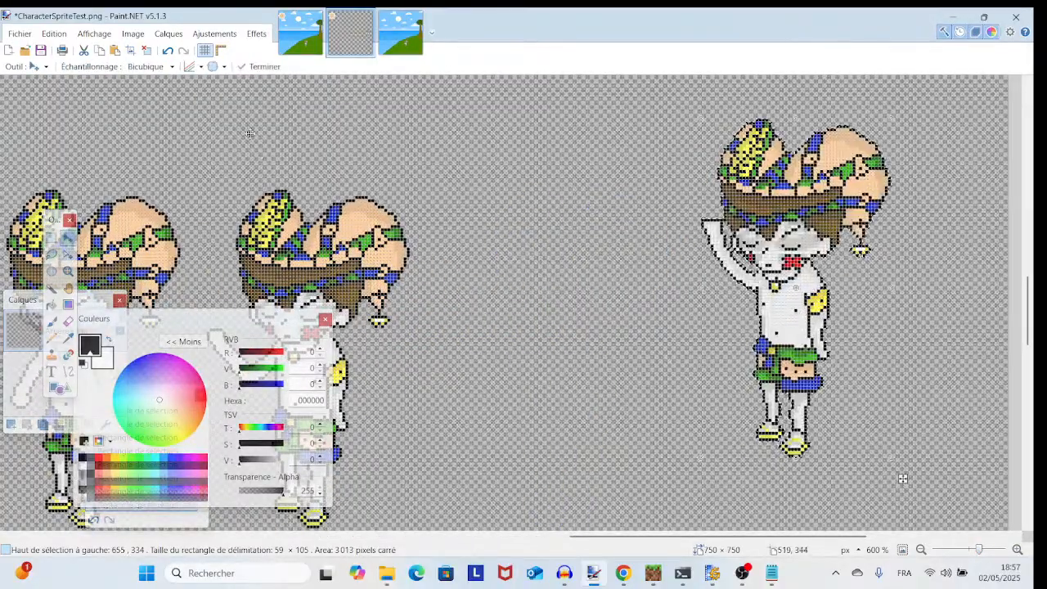
# - Undo the last move of the raised-arm sprite on the sprite sheet and switch to the NoBackgroundsPleaseThankyou! 11 (200f) image
pyautogui.click(167, 50)
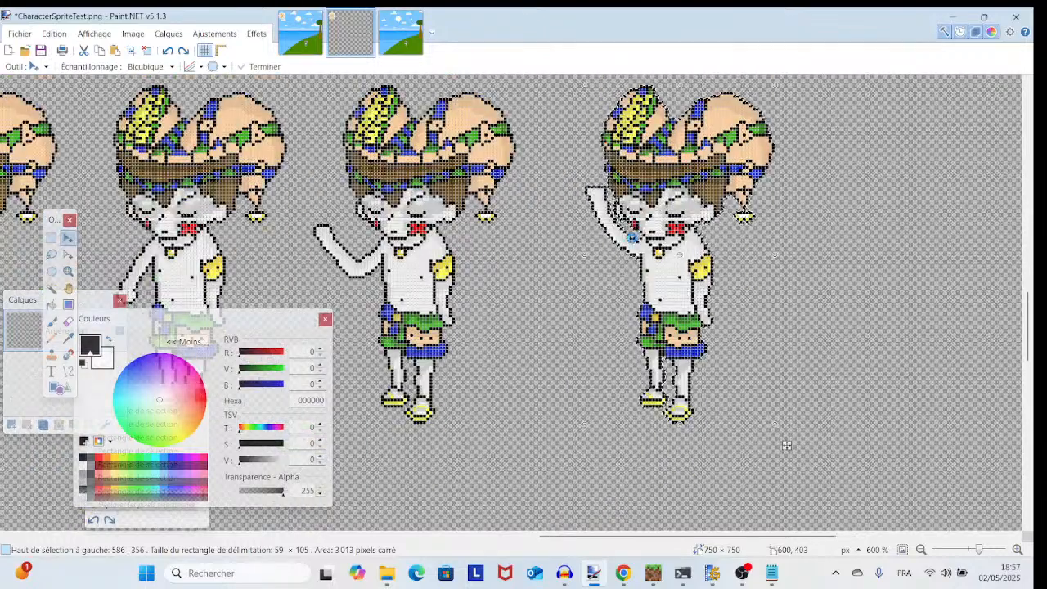
pyautogui.scroll(3, 787, 445)
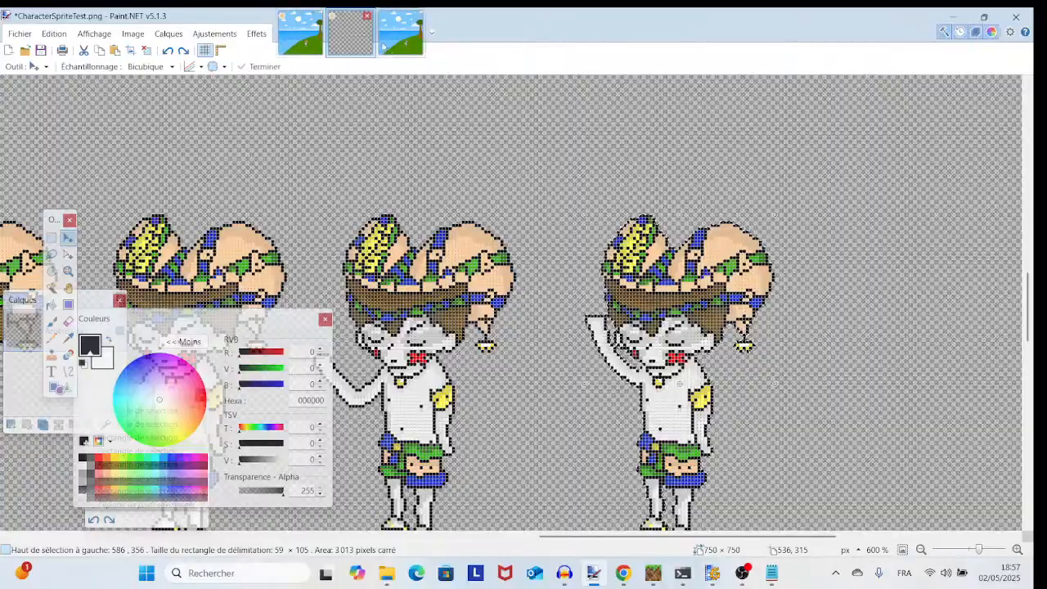
pyautogui.click(389, 45)
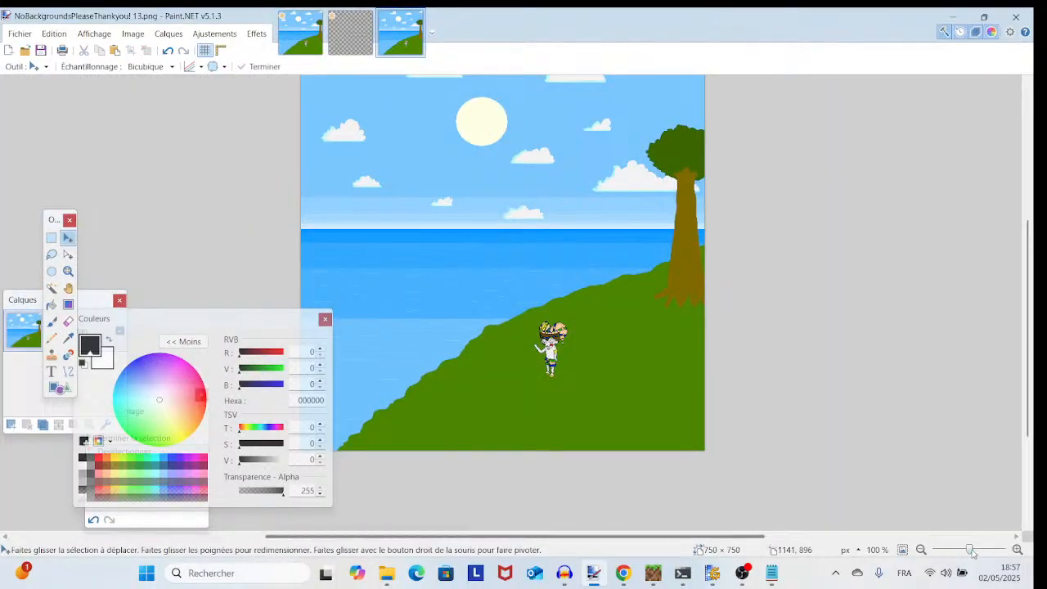
pyautogui.scroll(5, 501, 237)
pyautogui.hotkey('ctrl', 'Tab')
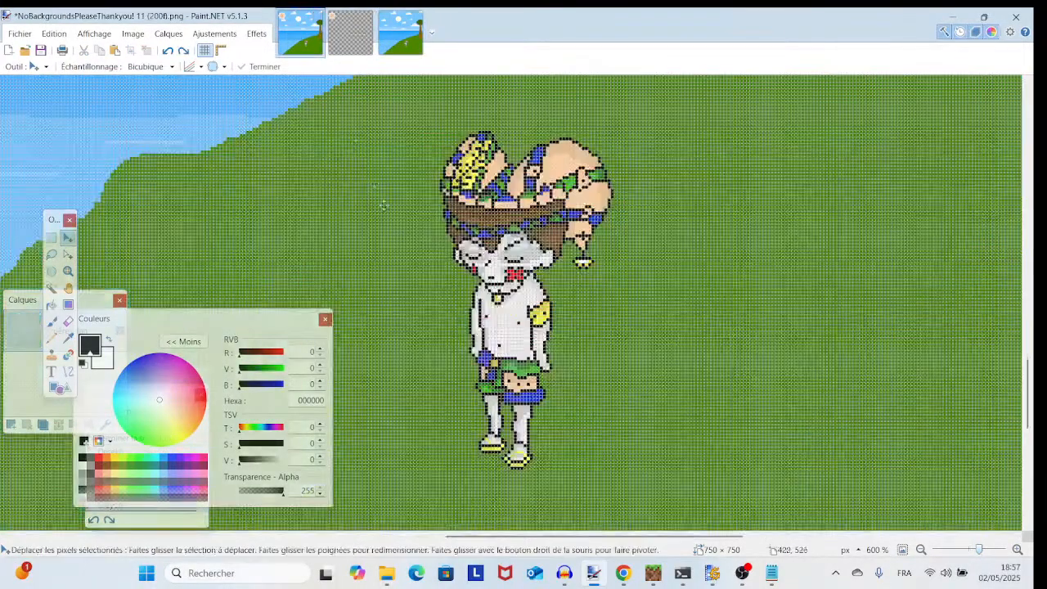
# - Paste the raised-arm sprite, align it exactly over the standing character on the hill, and undo the placement and the paste
pyautogui.hotkey('ctrl', 'v')
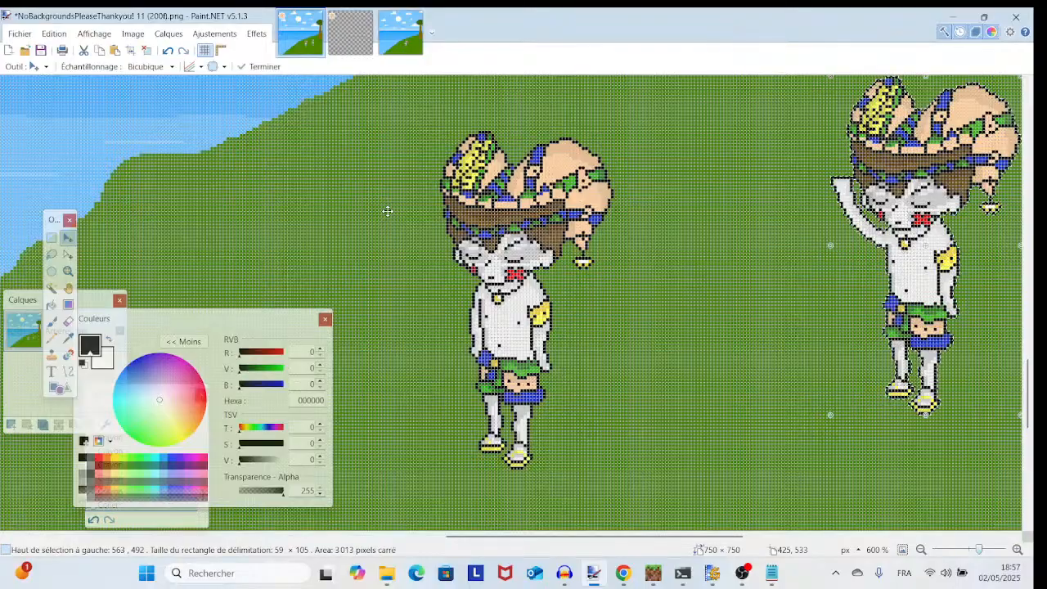
pyautogui.moveTo(889, 318); pyautogui.dragTo(489, 379)
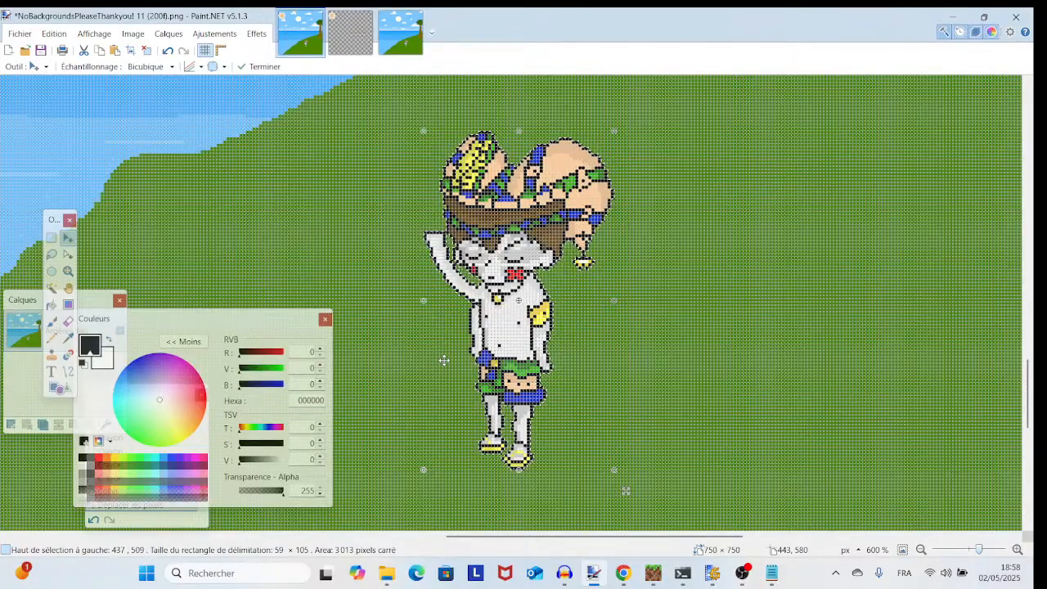
pyautogui.click(167, 49)
pyautogui.click(168, 50)
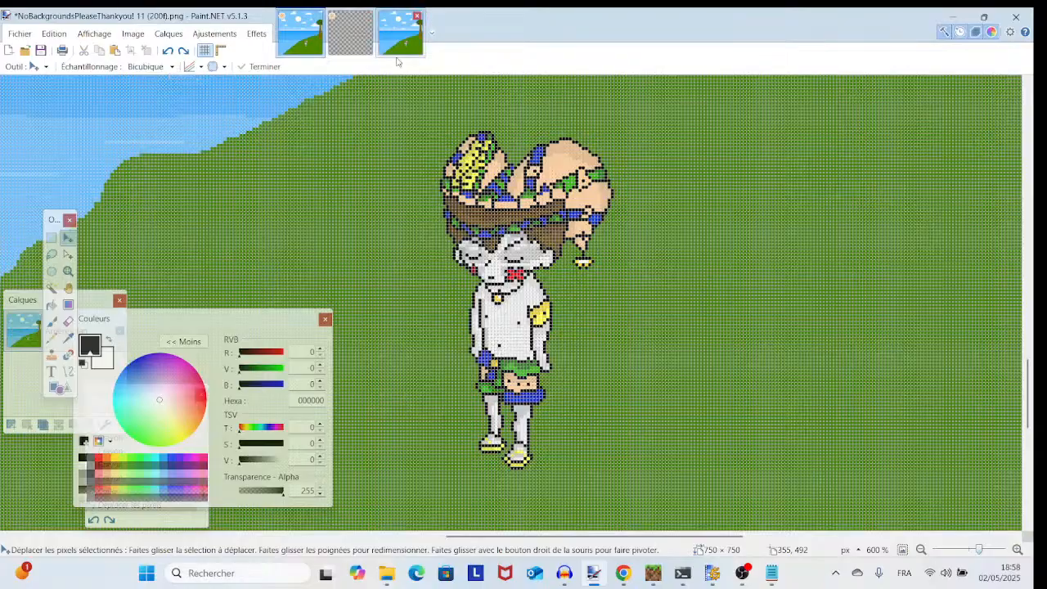
# - In the NoBackgroundsPleaseThankyou! 13 image, undo back to the empty landscape and put the raised-arm character on the hill instead
pyautogui.click(398, 56)
pyautogui.scroll(-3, 382, 250)
pyautogui.moveTo(413, 250); pyautogui.dragTo(296, 301)
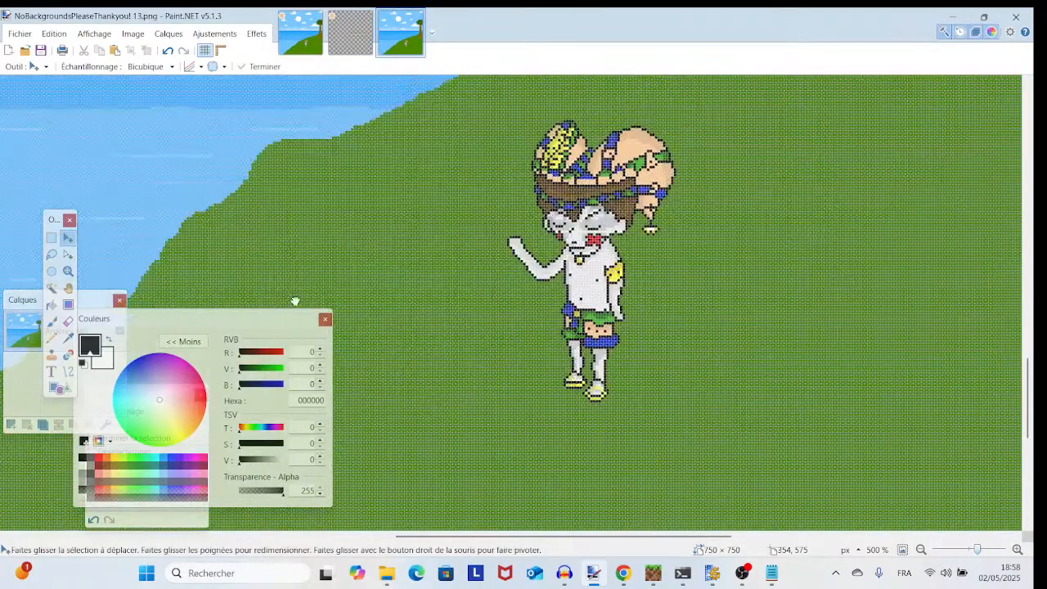
pyautogui.click(168, 50)
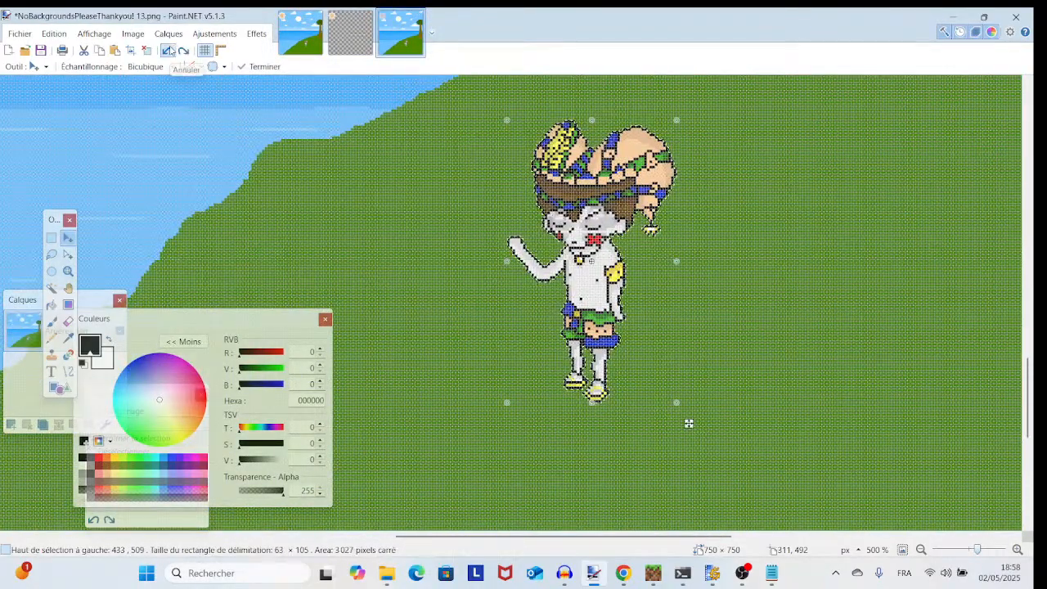
pyautogui.click(167, 50)
pyautogui.moveTo(977, 549)
pyautogui.mouseDown()
pyautogui.moveTo(953, 550)
pyautogui.moveTo(969, 552)
pyautogui.mouseUp()
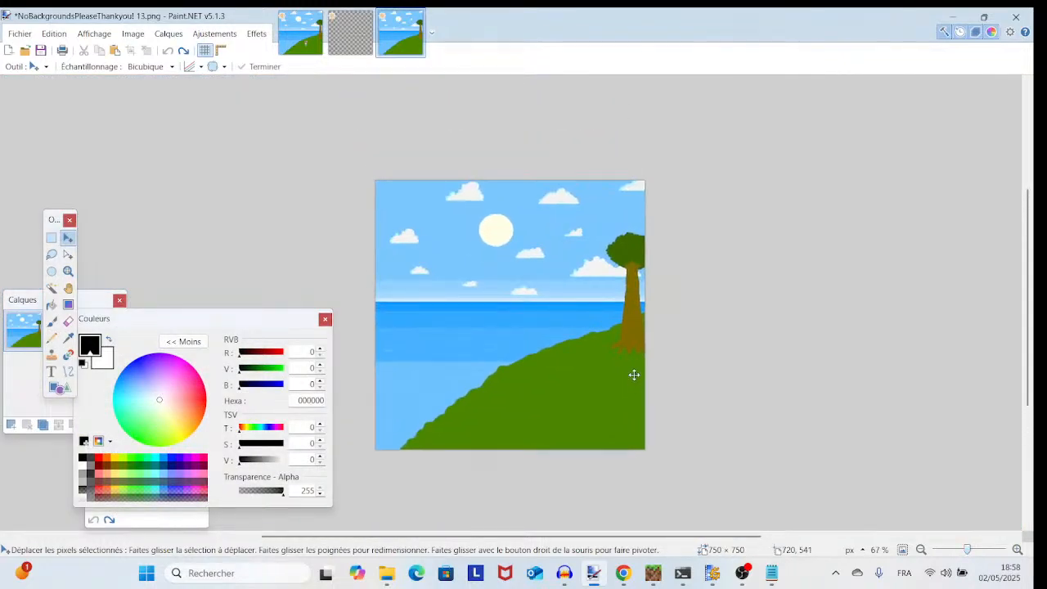
pyautogui.hotkey('ctrl', 'y')
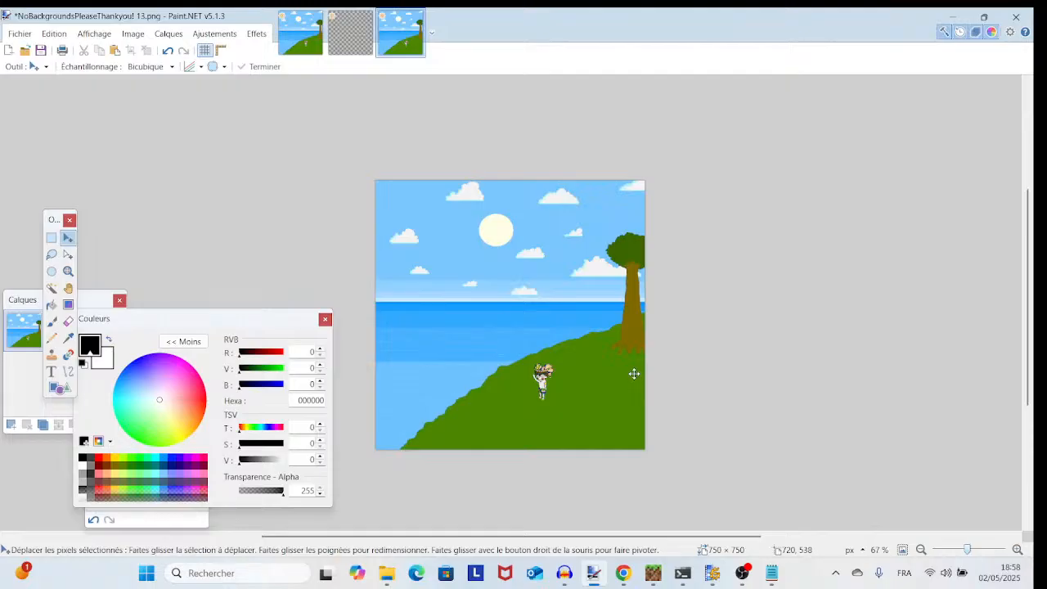
# - Examine the raised-arm character on the hillside up close and within the whole landscape
pyautogui.moveTo(968, 551); pyautogui.dragTo(976, 551)
pyautogui.scroll(-2, 869, 463)
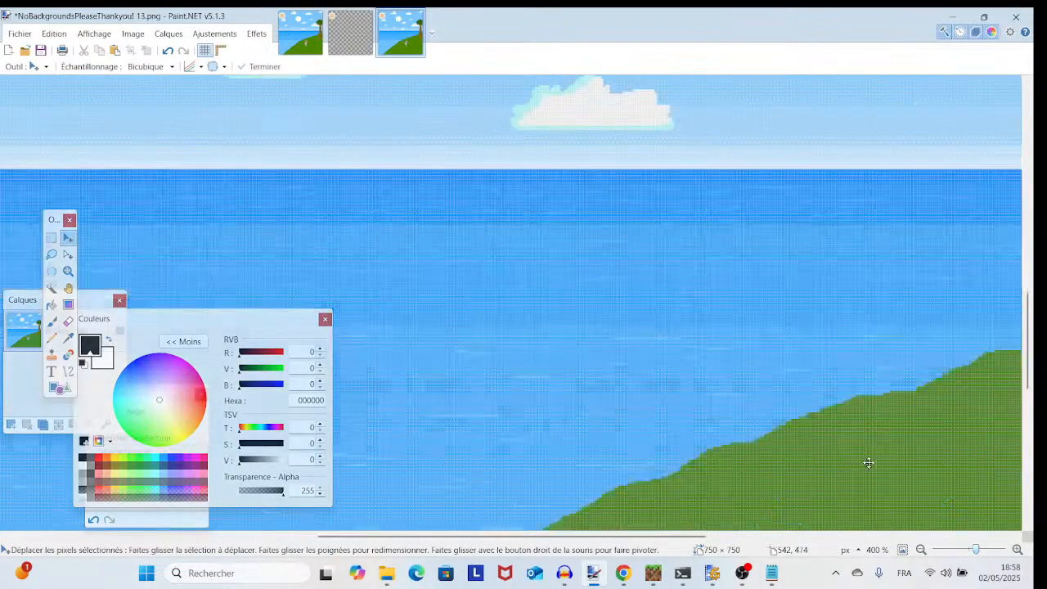
pyautogui.scroll(-3, 869, 463)
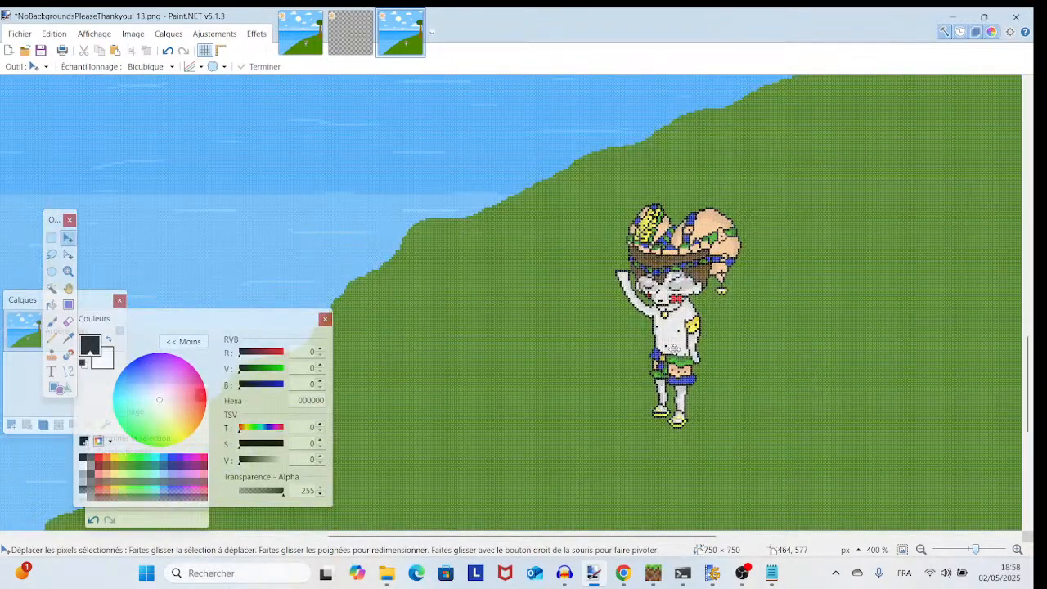
pyautogui.moveTo(679, 352); pyautogui.dragTo(673, 354)
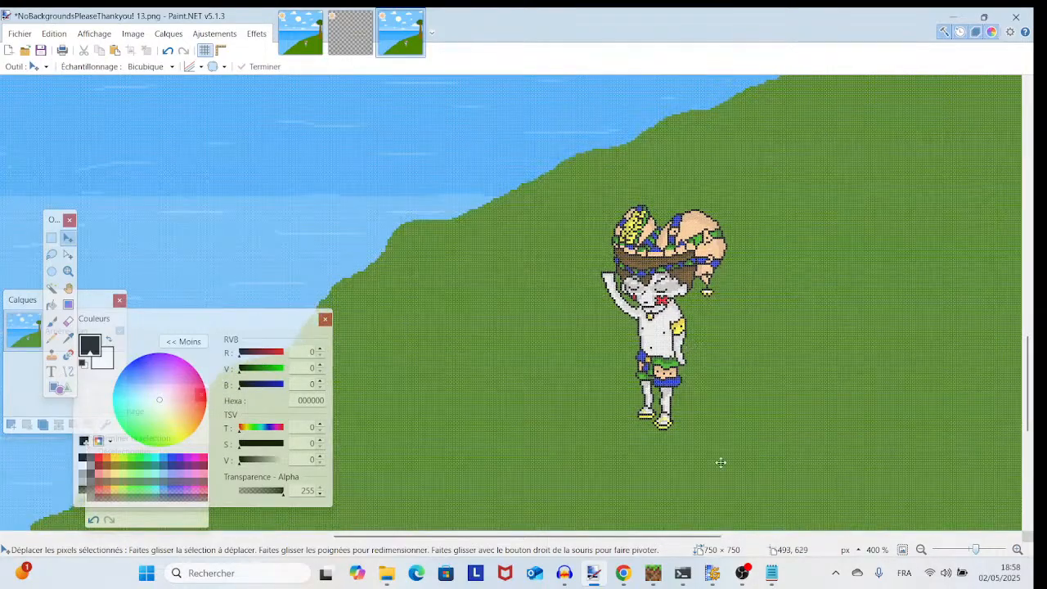
pyautogui.moveTo(726, 463); pyautogui.dragTo(651, 441)
pyautogui.moveTo(976, 549)
pyautogui.mouseDown()
pyautogui.moveTo(972, 529)
pyautogui.moveTo(949, 549)
pyautogui.moveTo(976, 549)
pyautogui.mouseUp()
pyautogui.moveTo(807, 300); pyautogui.dragTo(27, 515)
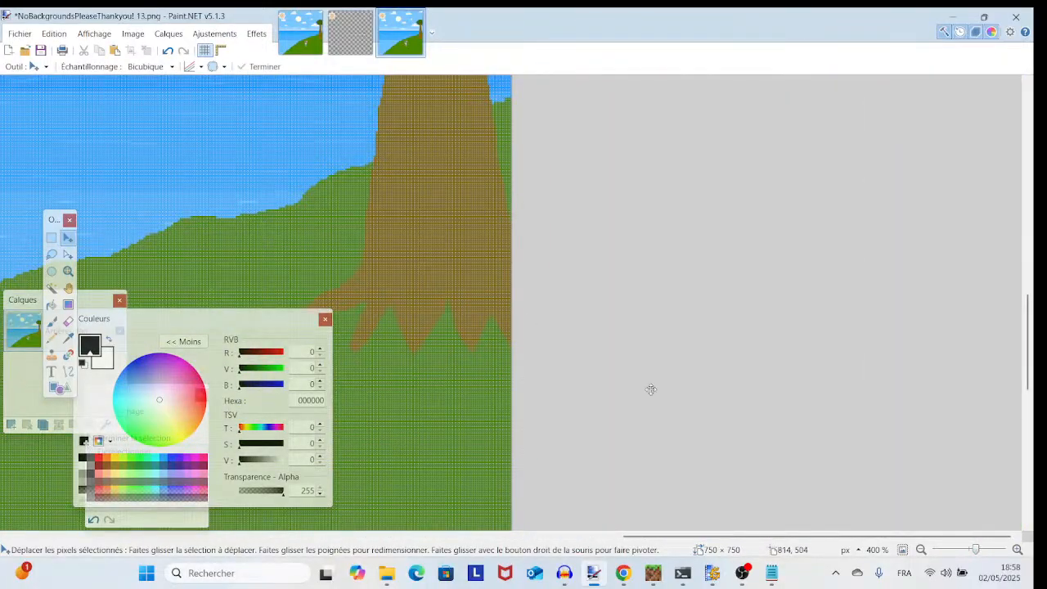
pyautogui.moveTo(564, 351); pyautogui.dragTo(1031, 118)
pyautogui.moveTo(368, 215); pyautogui.dragTo(599, 154)
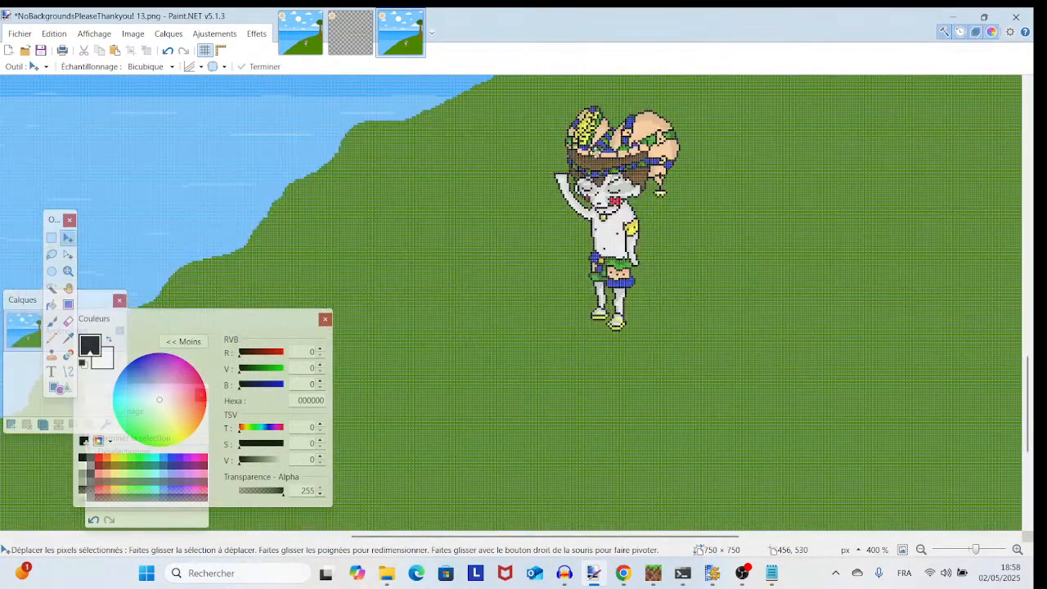
pyautogui.moveTo(976, 550); pyautogui.dragTo(984, 551)
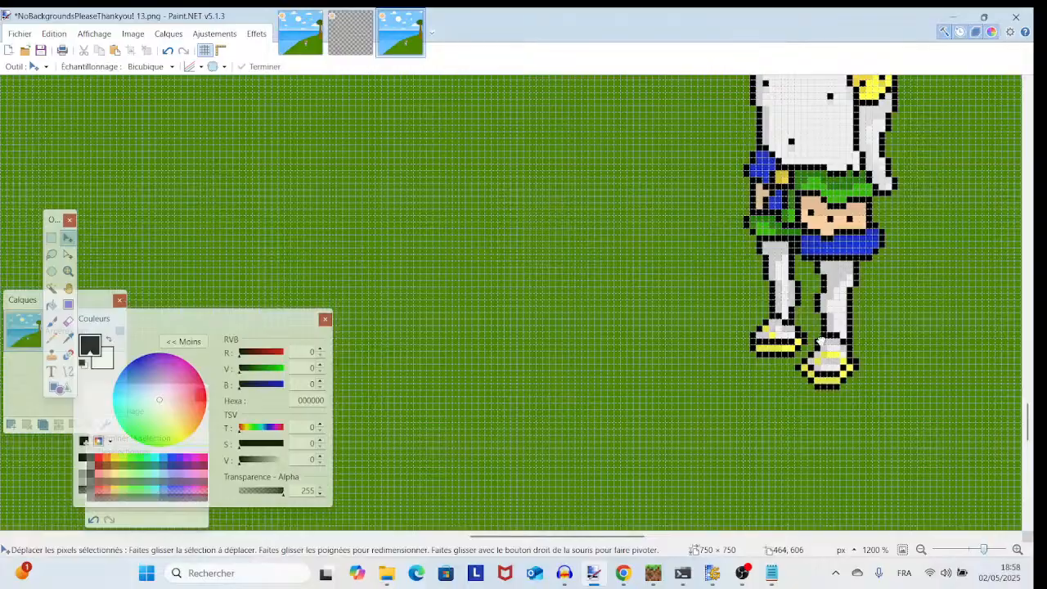
pyautogui.moveTo(801, 296); pyautogui.dragTo(623, 518)
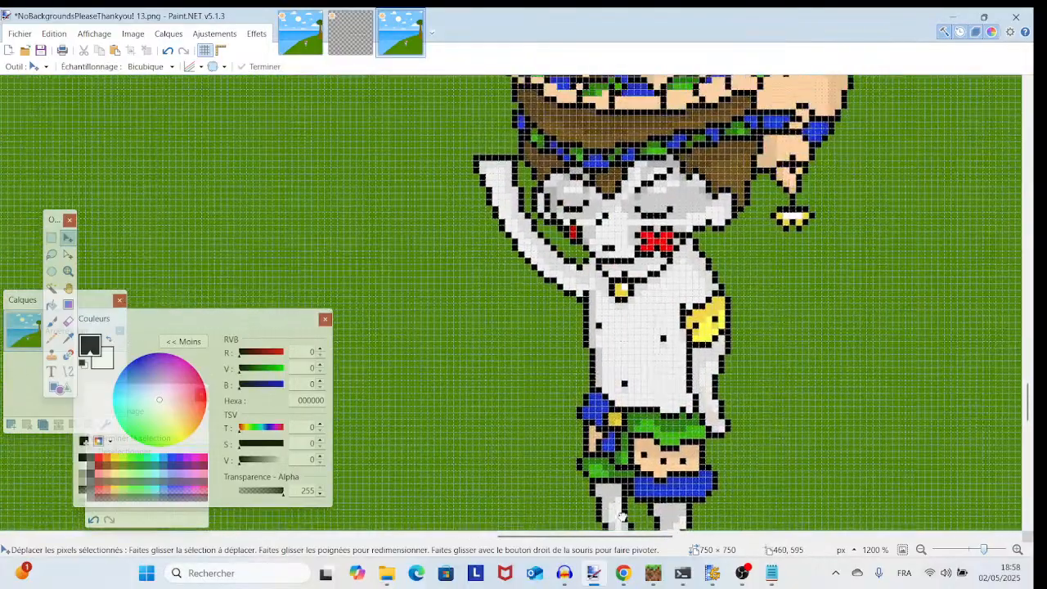
pyautogui.click(742, 578)
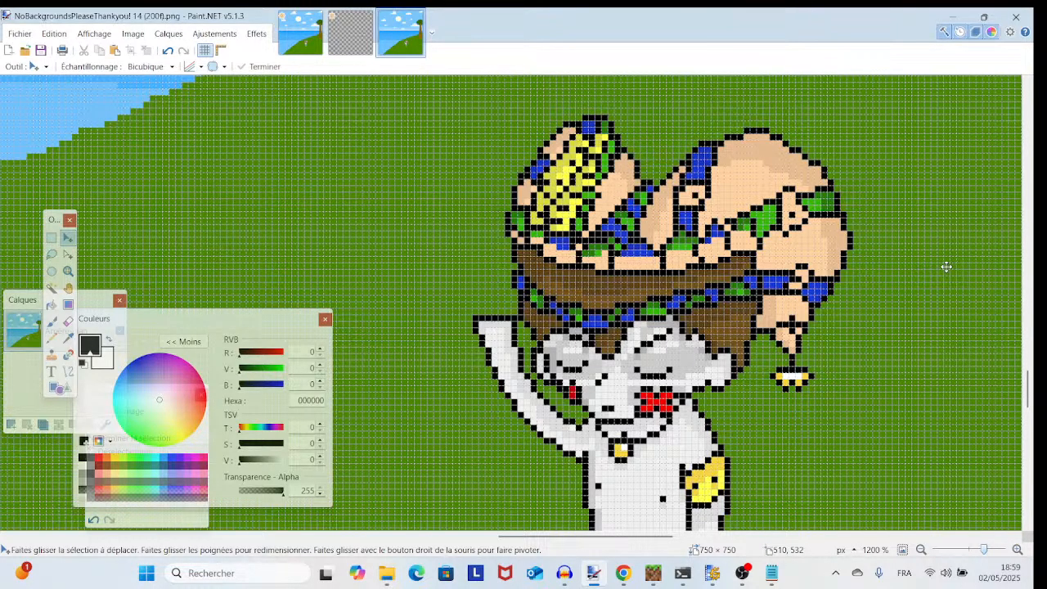
pyautogui.scroll(4, 775, 327)
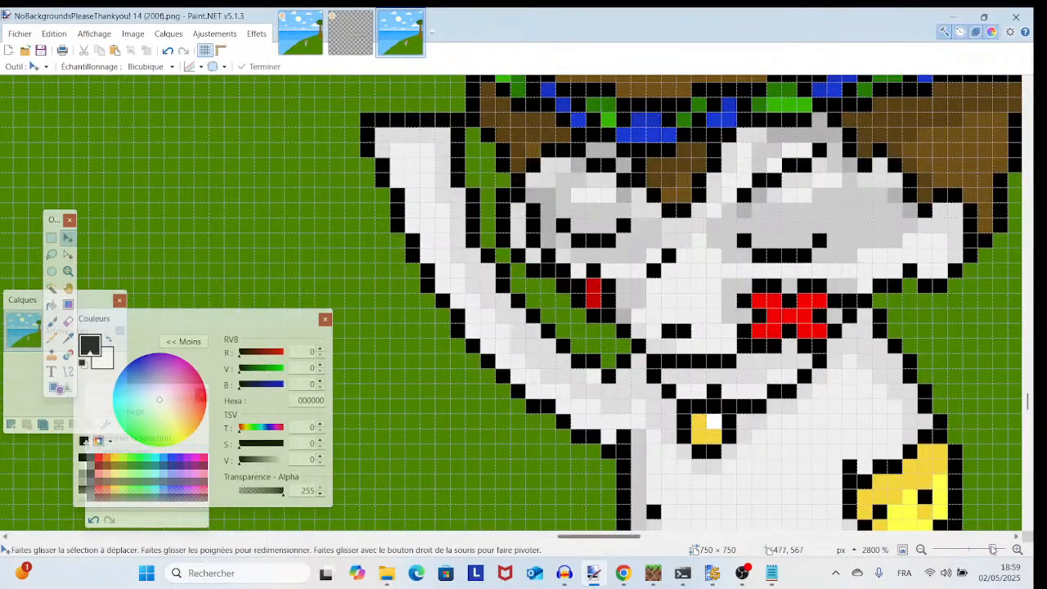
pyautogui.moveTo(993, 549); pyautogui.dragTo(971, 558)
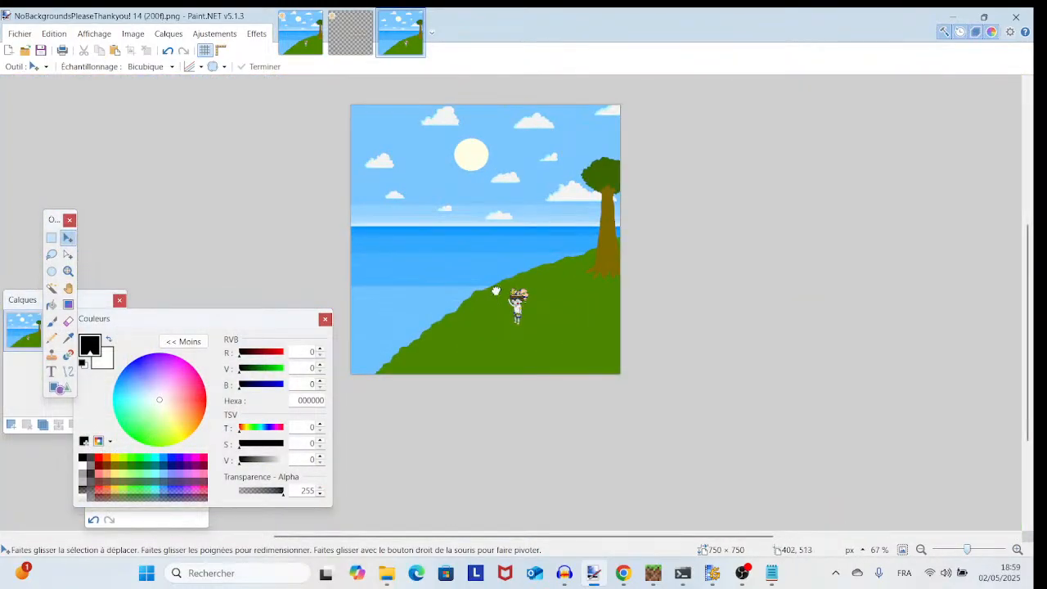
pyautogui.moveTo(496, 291); pyautogui.dragTo(534, 346)
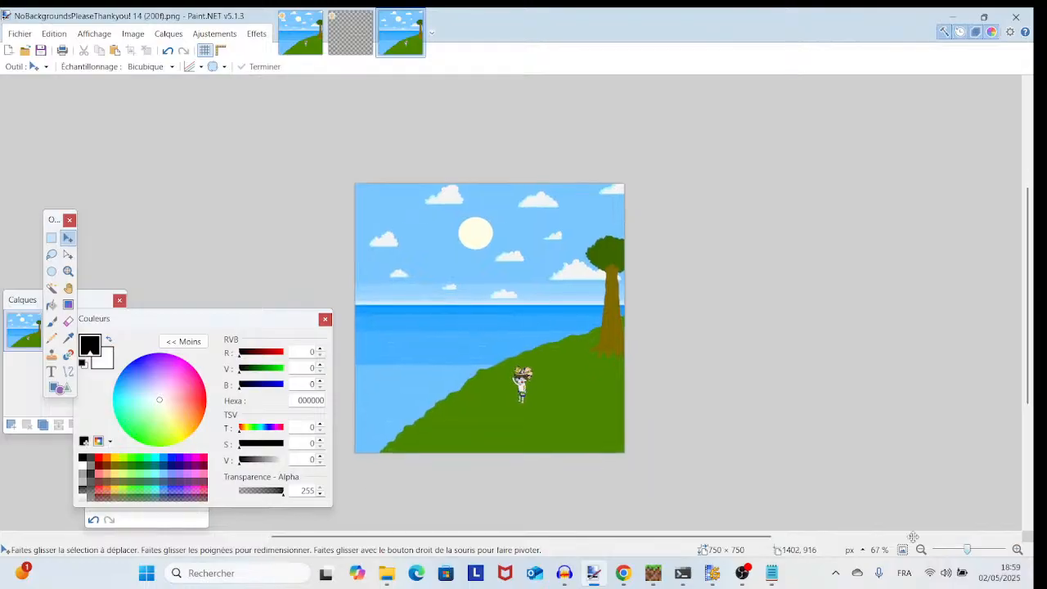
# - Set the primary colour to yellow FFD800 and select the Pencil tool for drawing above the character's raised hand
pyautogui.scroll(7, 867, 397)
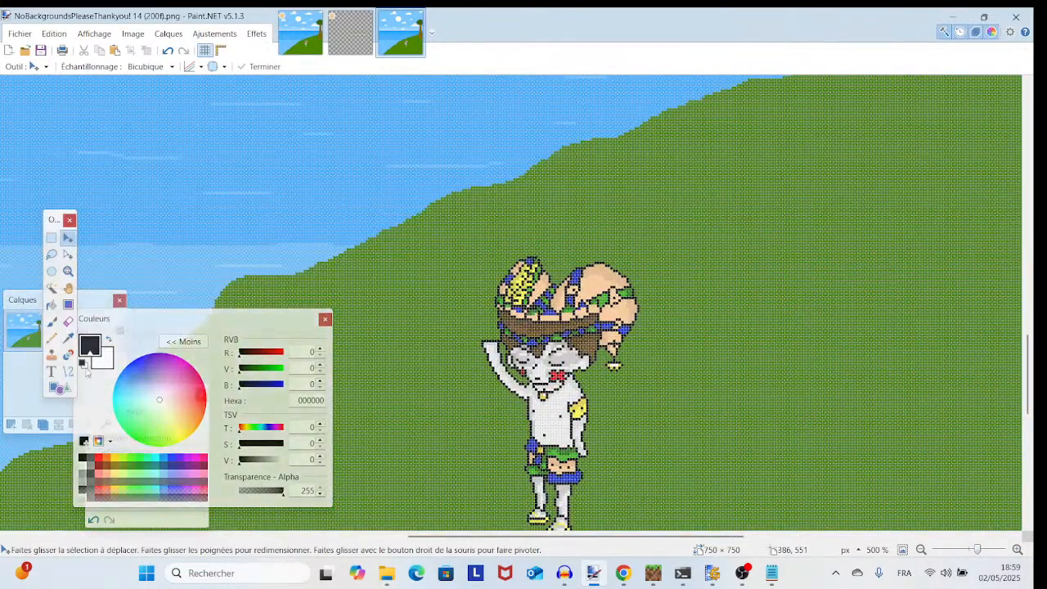
pyautogui.click(190, 435)
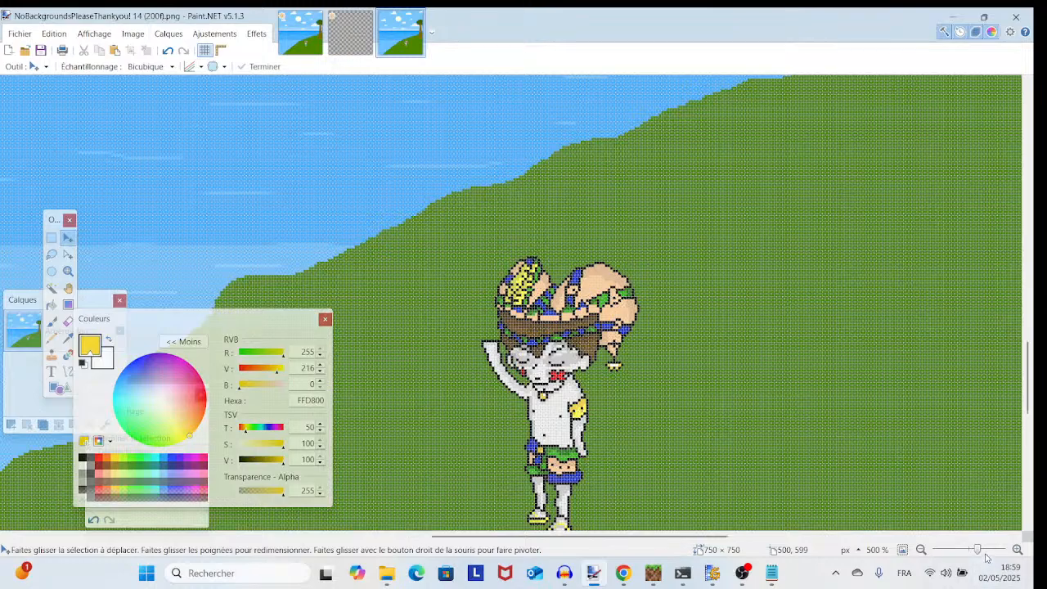
pyautogui.scroll(6, 796, 150)
pyautogui.scroll(-4, 796, 150)
pyautogui.scroll(4, 722, 222)
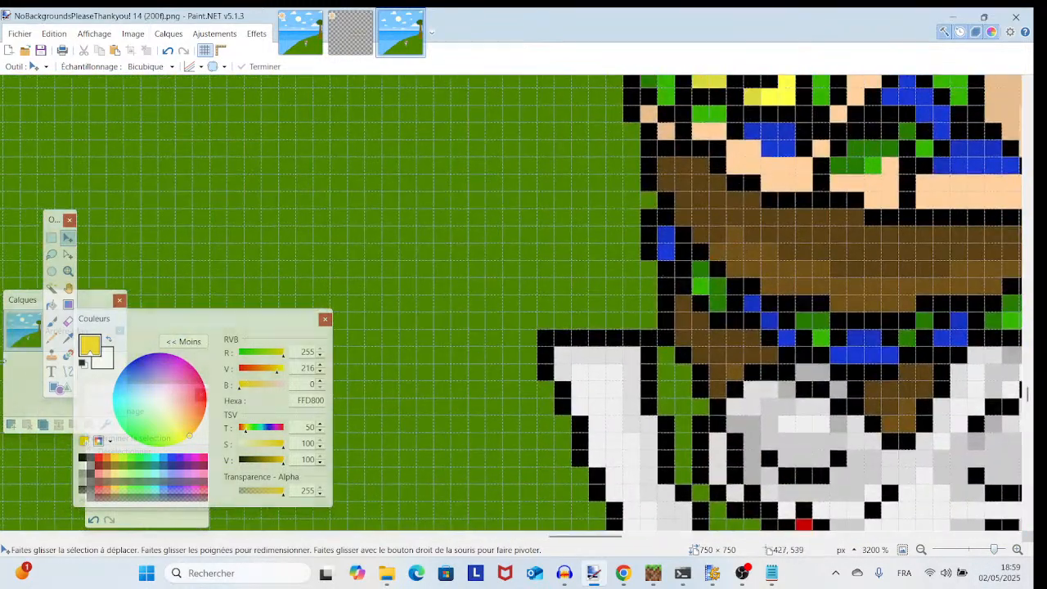
pyautogui.click(52, 338)
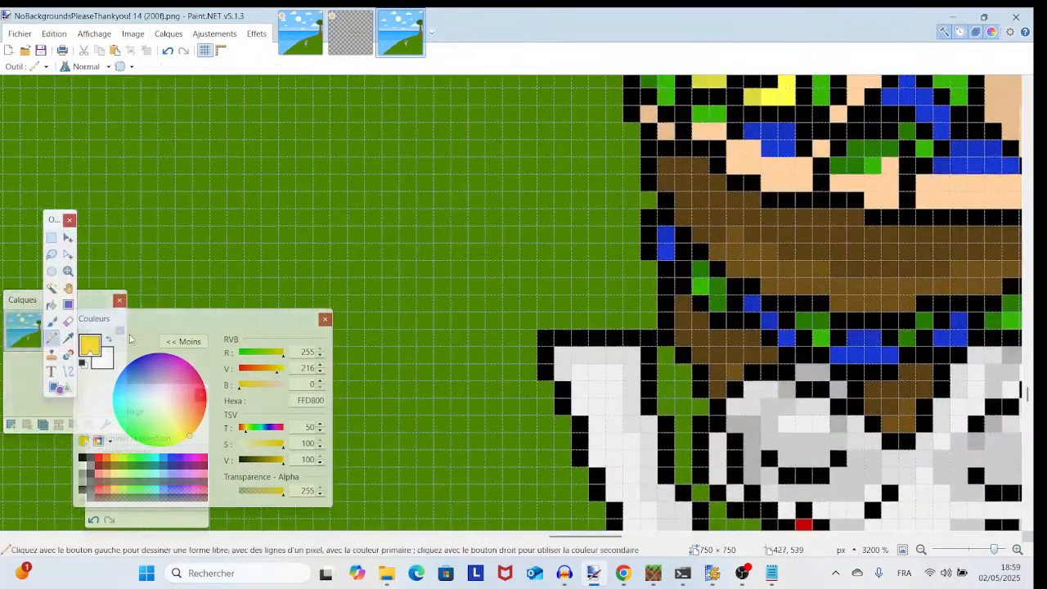
# - Try to outline a yellow shape above the raised hand with a pixel row and two stepped pixels, and undo it
pyautogui.click(563, 302)
pyautogui.moveTo(565, 300); pyautogui.dragTo(637, 304)
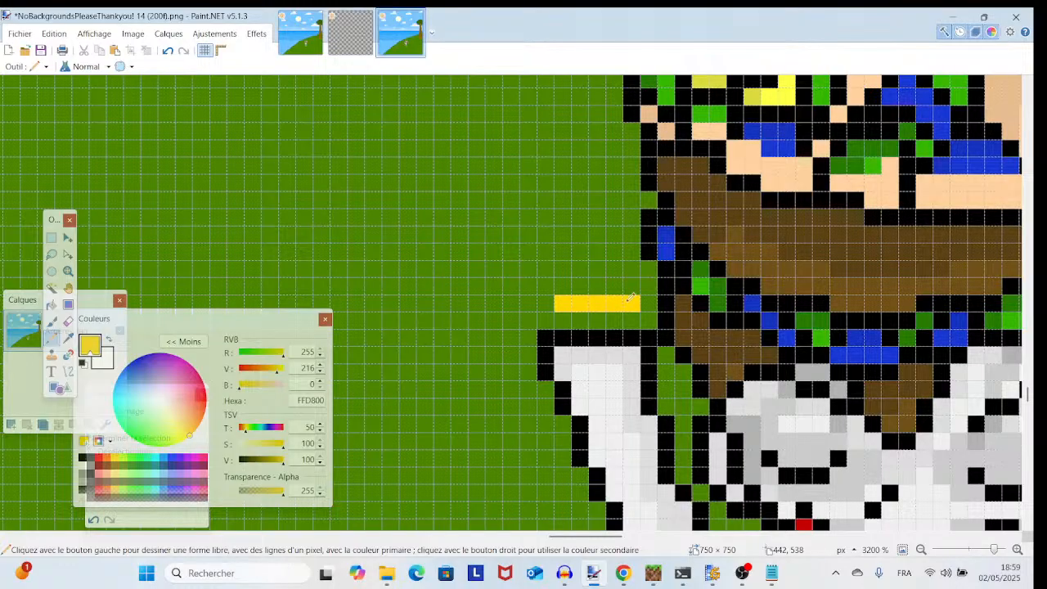
pyautogui.click(545, 286)
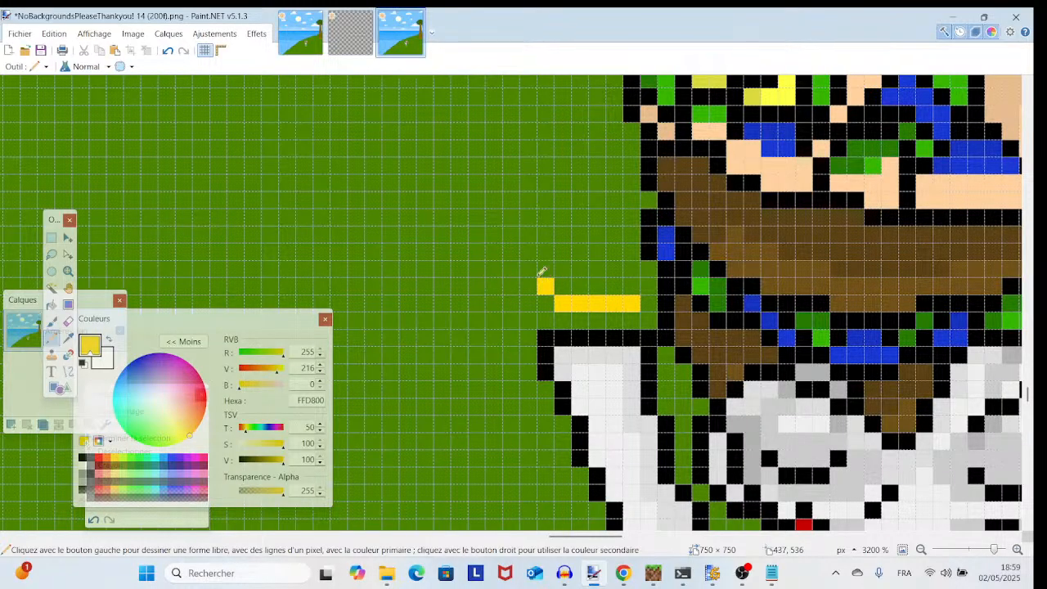
pyautogui.click(528, 270)
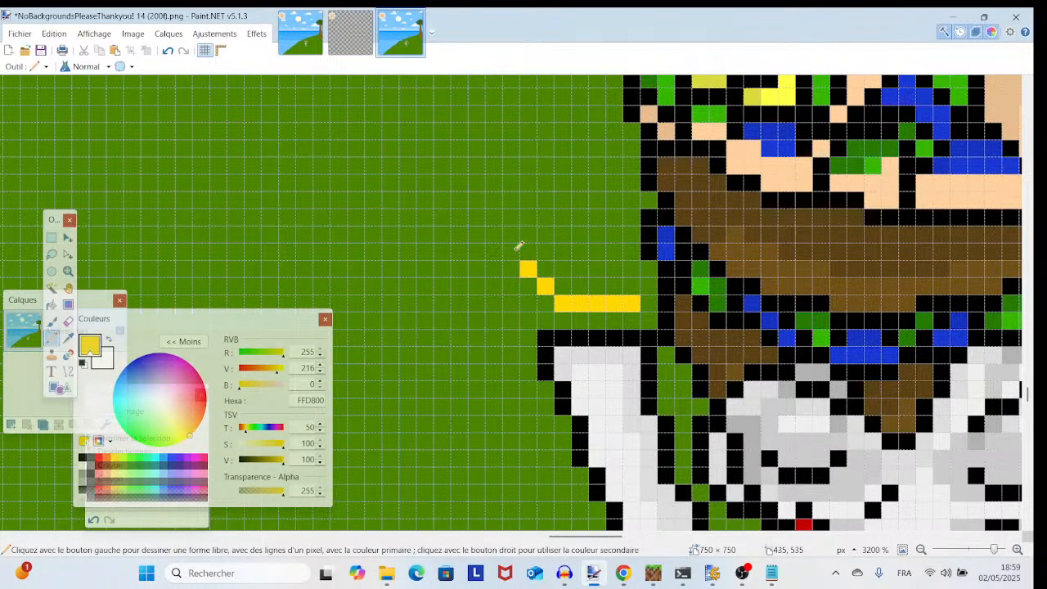
pyautogui.click(170, 50)
pyautogui.click(170, 51)
pyautogui.click(169, 51)
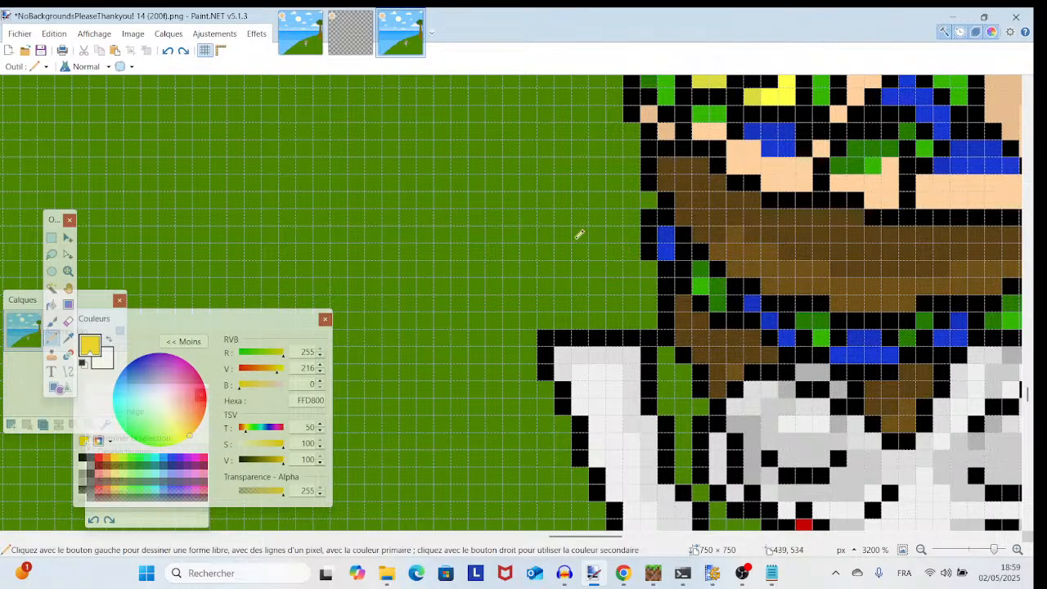
# - Draw a solid 3 by 3 pixel yellow square above the raised hand beside the hat, and bring up OBS
pyautogui.moveTo(595, 237)
pyautogui.mouseDown()
pyautogui.moveTo(579, 235)
pyautogui.moveTo(616, 235)
pyautogui.moveTo(579, 252)
pyautogui.moveTo(616, 270)
pyautogui.mouseUp()
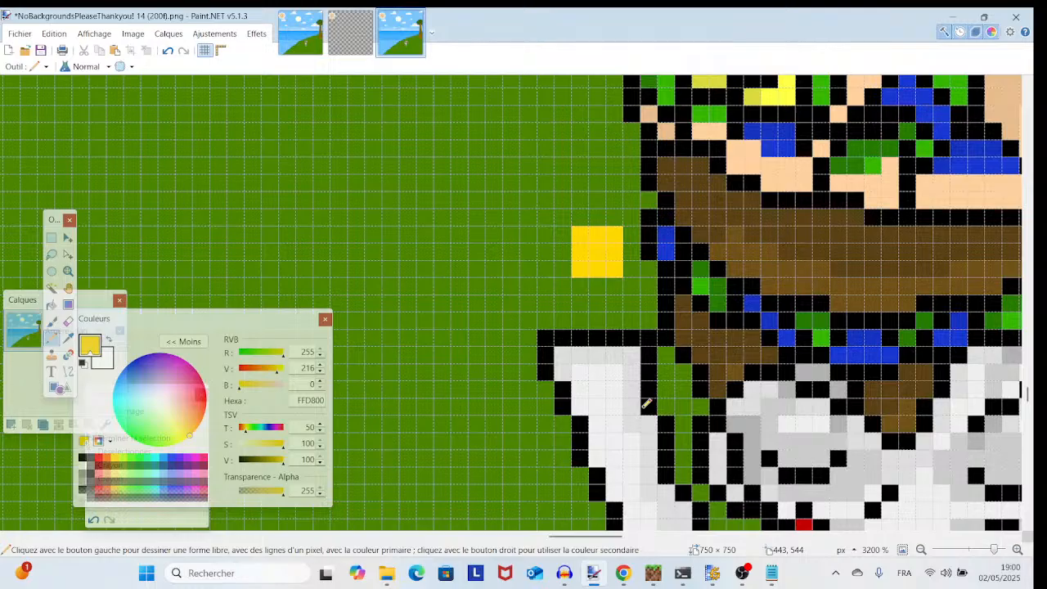
pyautogui.click(712, 573)
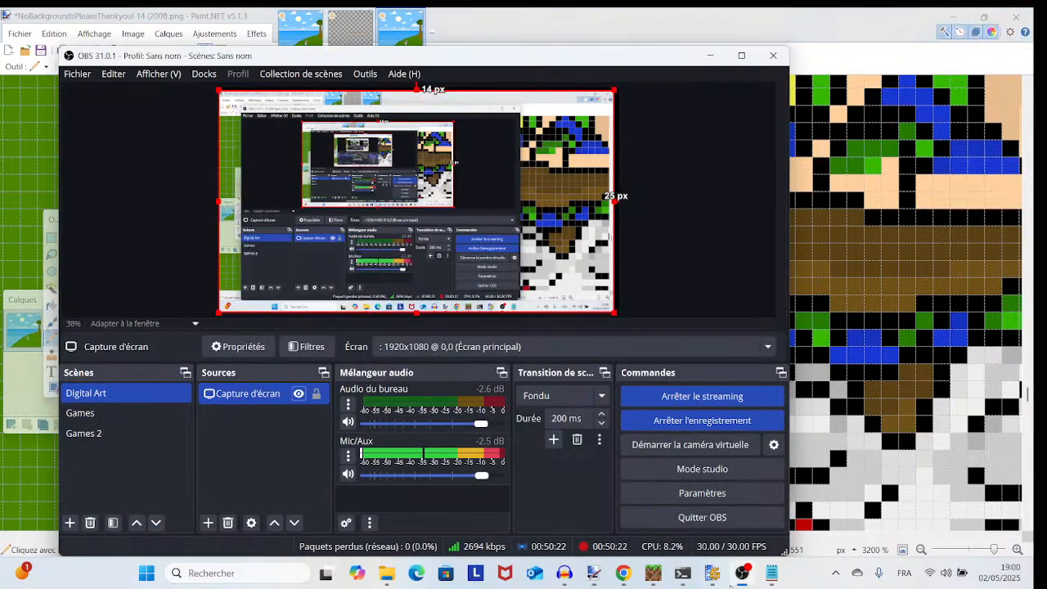
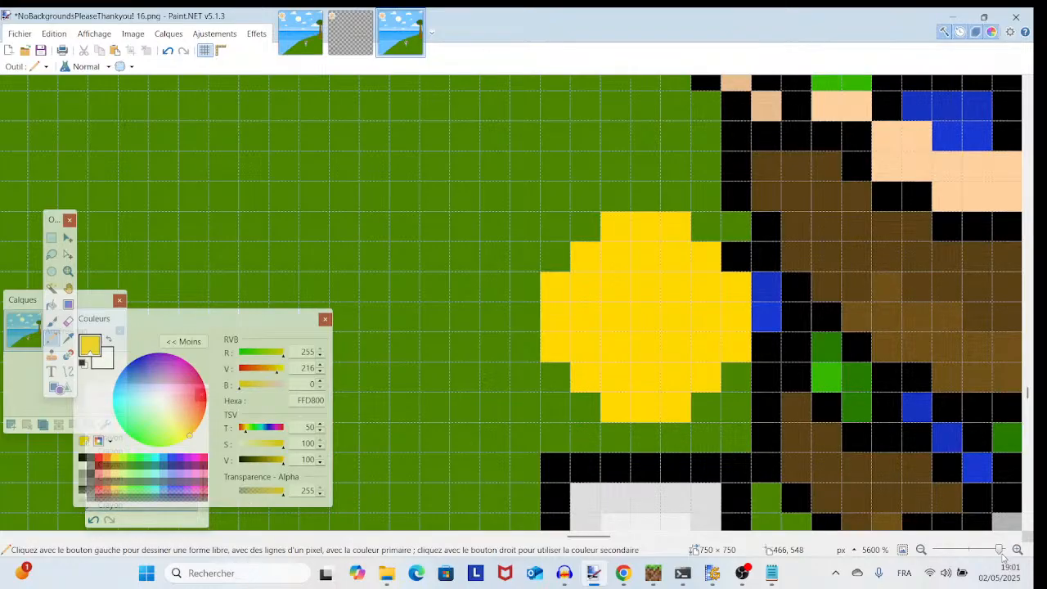
# - Lighten the primary yellow to FFED93 by lowering its saturation to 42
pyautogui.click(742, 573)
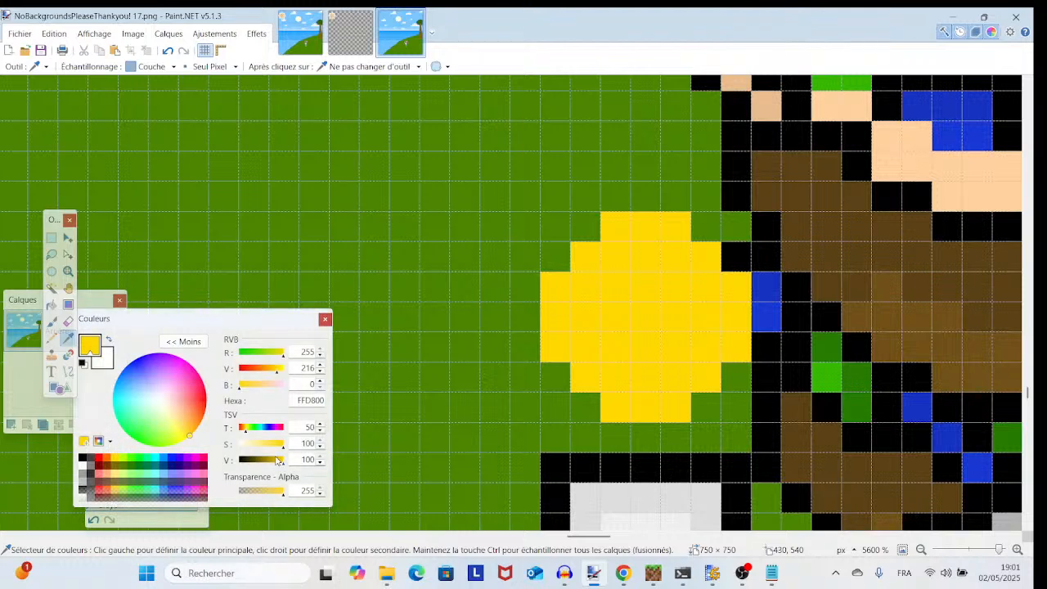
pyautogui.moveTo(263, 446); pyautogui.dragTo(259, 447)
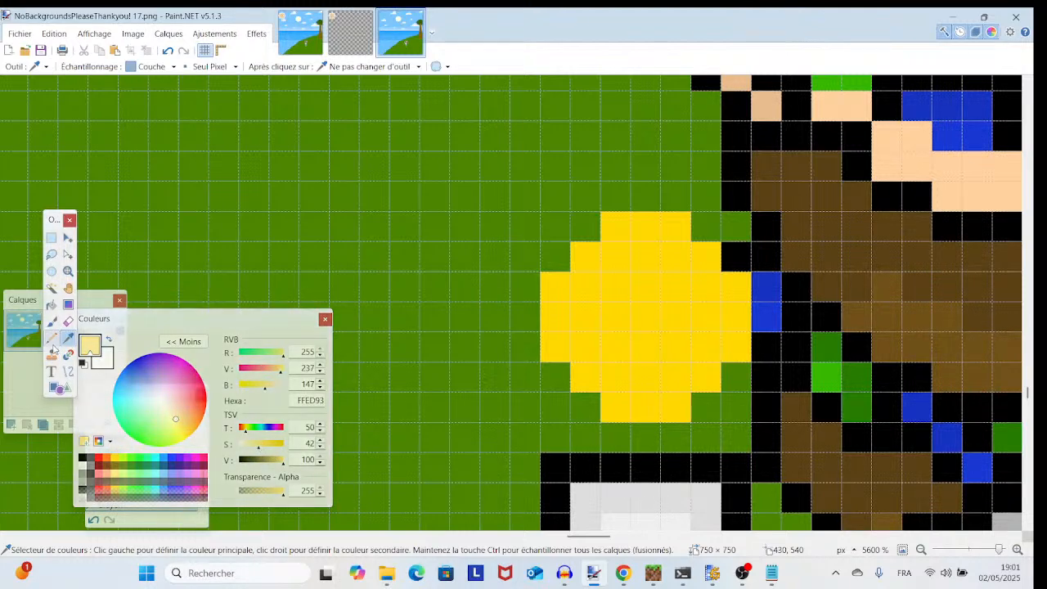
# - Pencil pale yellow highlights on the ball, three stepped pixels along its left side and three along its right side
pyautogui.press('p')
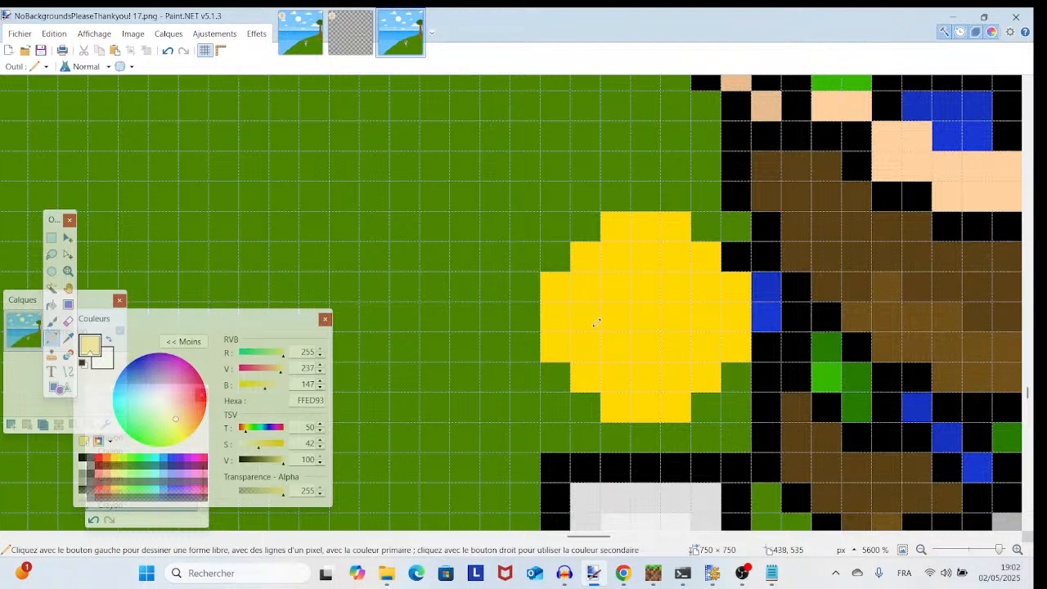
pyautogui.click(585, 348)
pyautogui.click(586, 318)
pyautogui.click(616, 287)
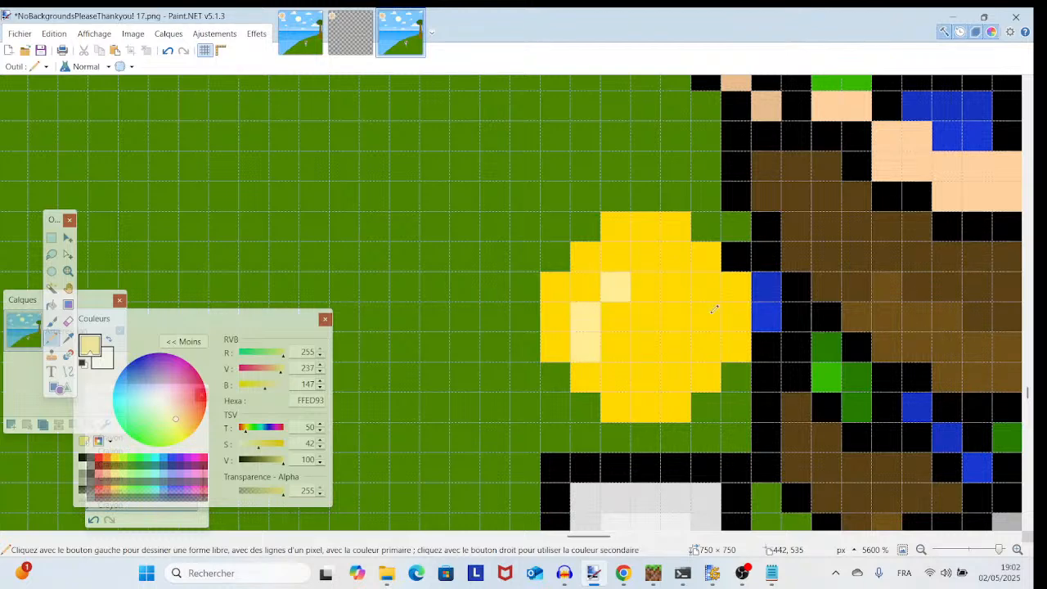
pyautogui.moveTo(713, 282); pyautogui.dragTo(709, 323)
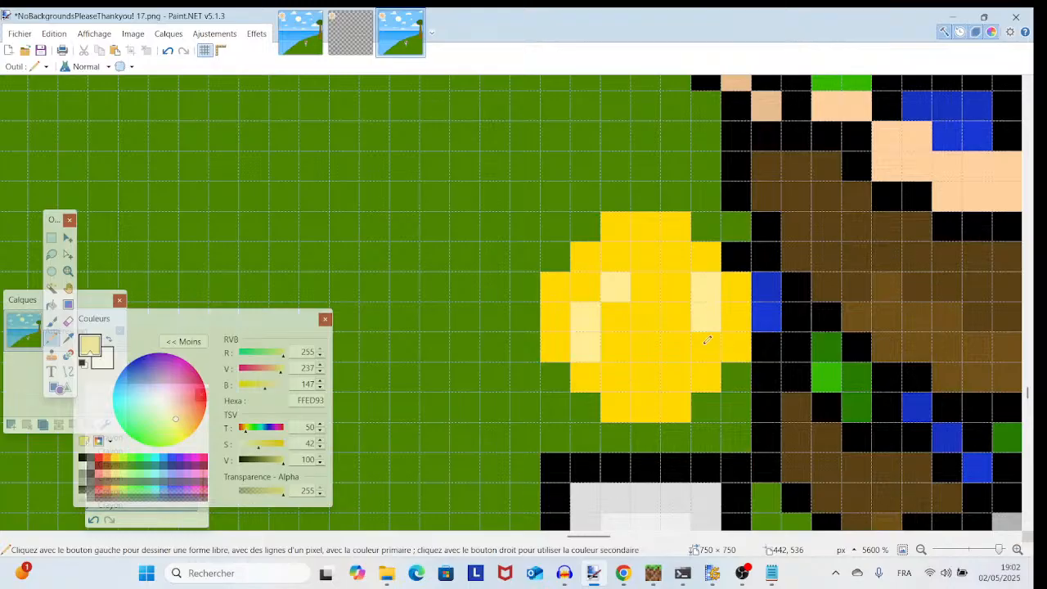
pyautogui.click(676, 347)
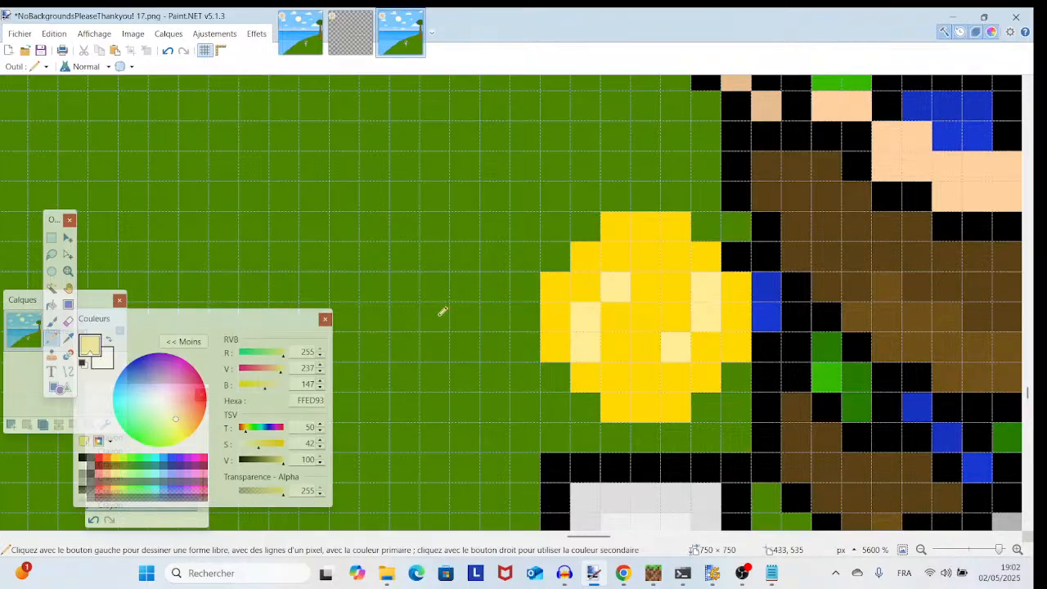
pyautogui.click(682, 573)
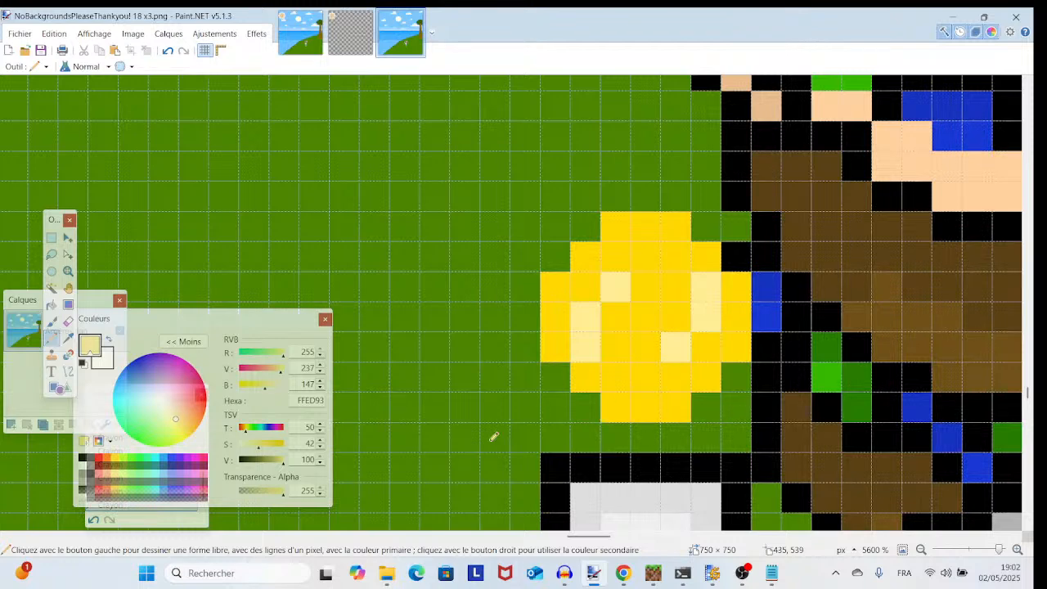
pyautogui.click(68, 338)
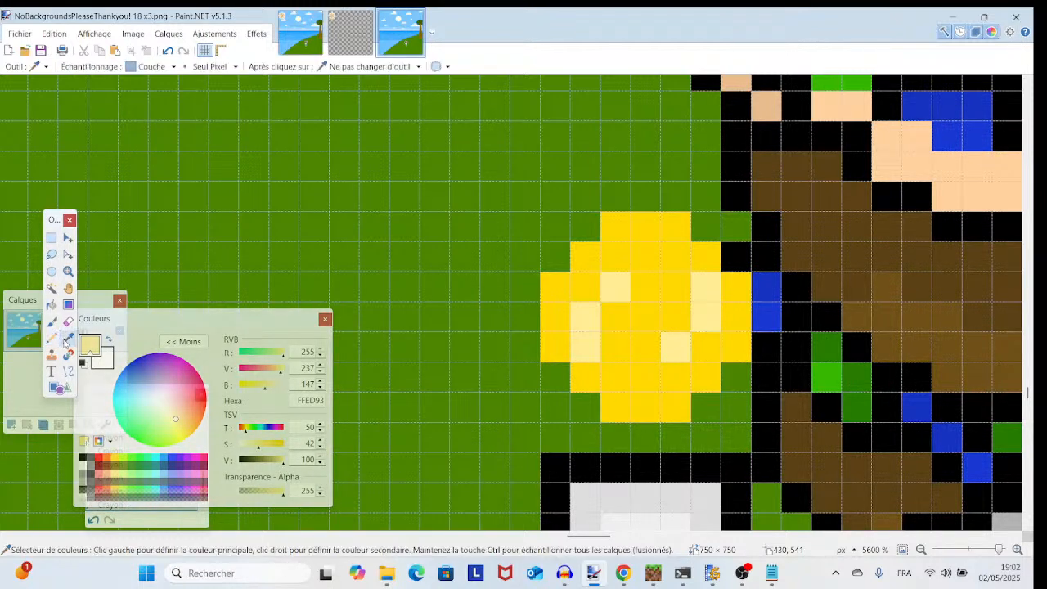
pyautogui.click(621, 351)
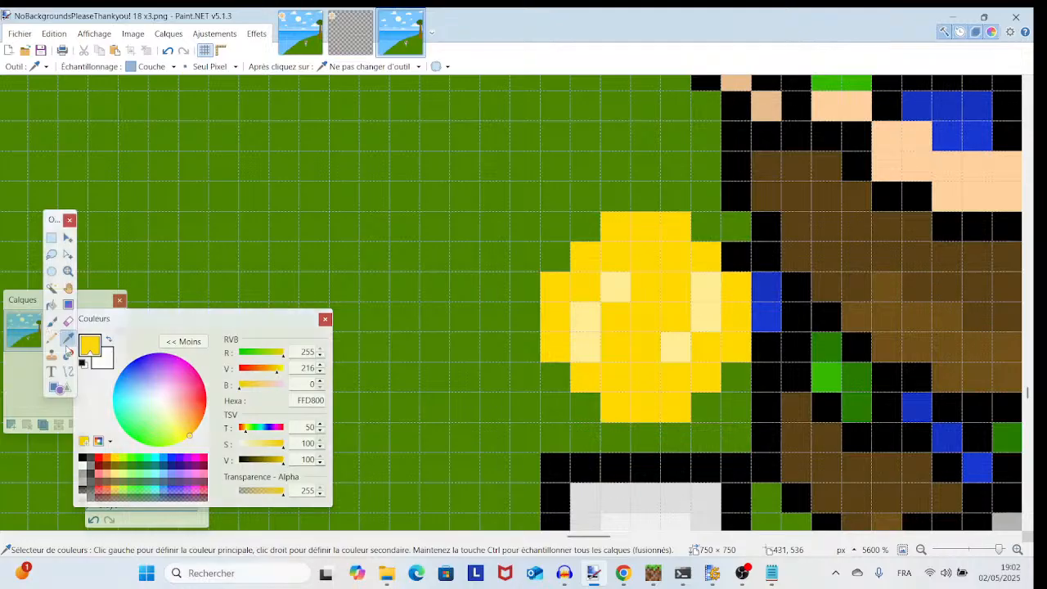
pyautogui.click(51, 338)
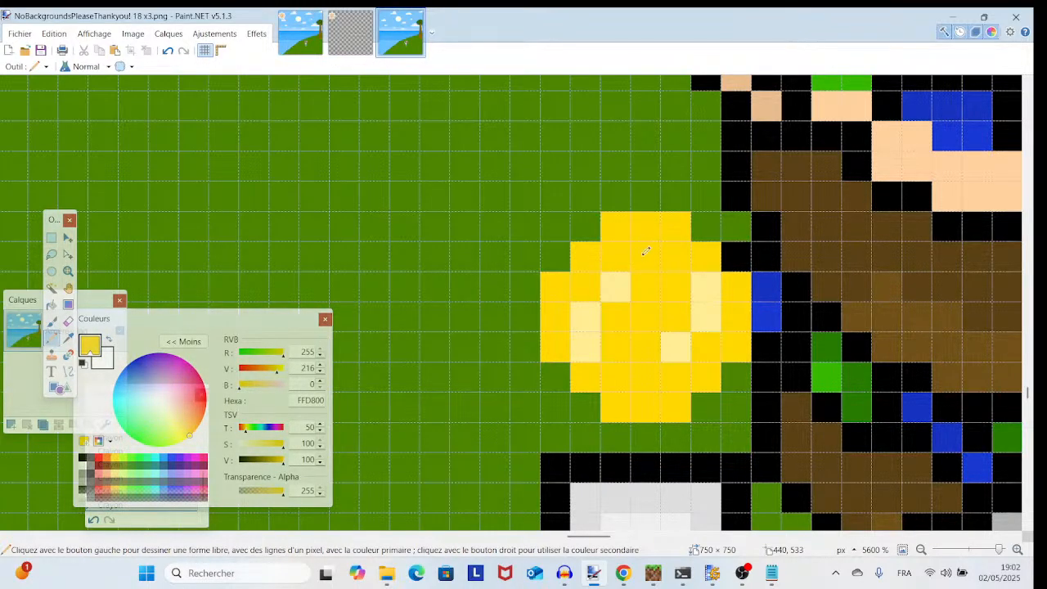
pyautogui.click(645, 251)
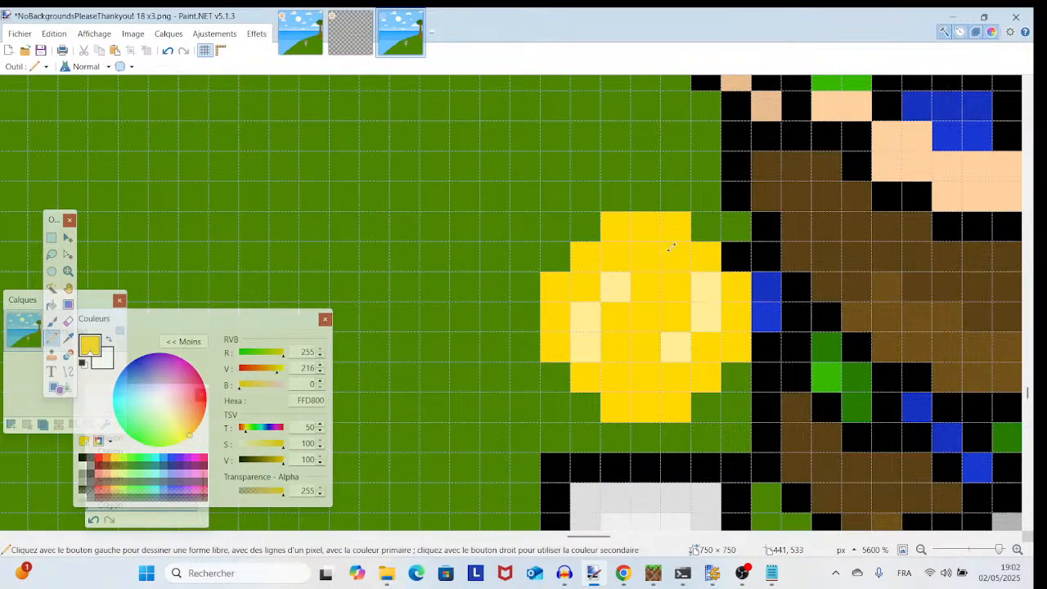
# - Sample the pale yellow FFED93 and pencil a two-pixel highlight near the ball's top and another near its bottom
pyautogui.click(68, 338)
pyautogui.click(616, 286)
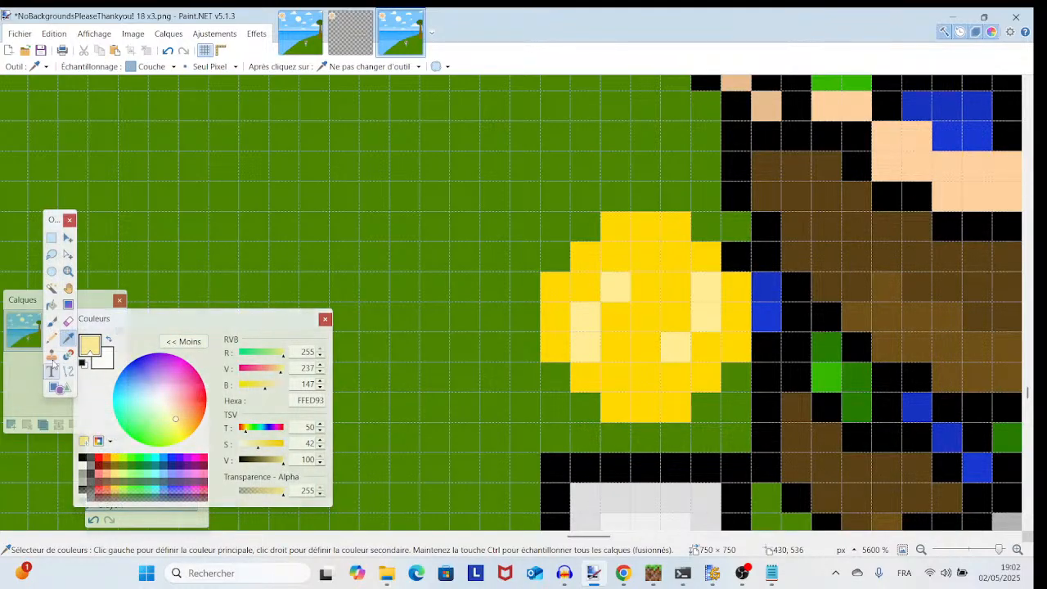
pyautogui.click(52, 337)
pyautogui.moveTo(645, 255); pyautogui.dragTo(678, 253)
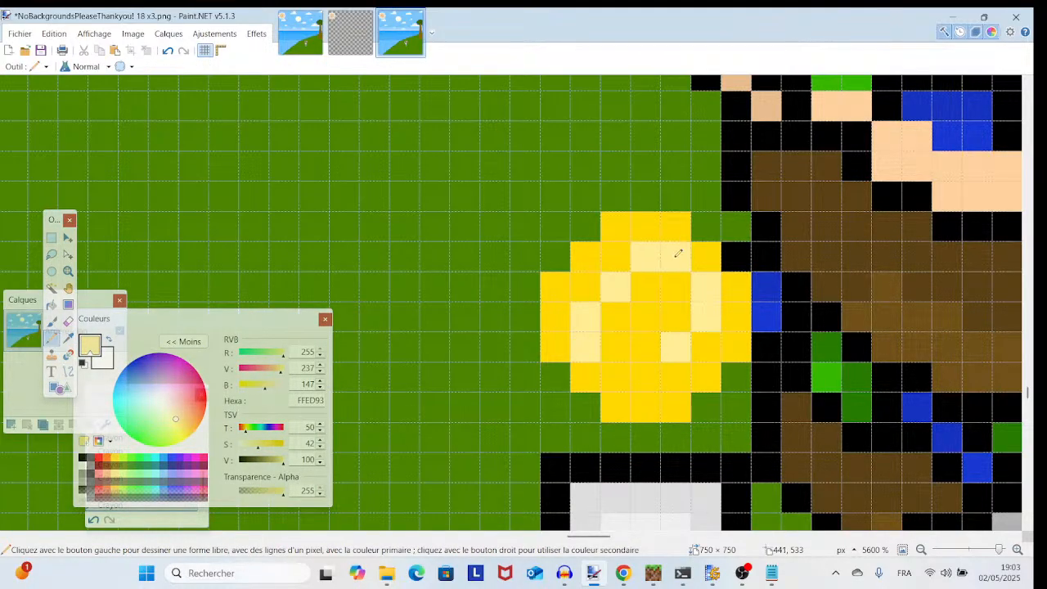
pyautogui.moveTo(615, 376); pyautogui.dragTo(631, 375)
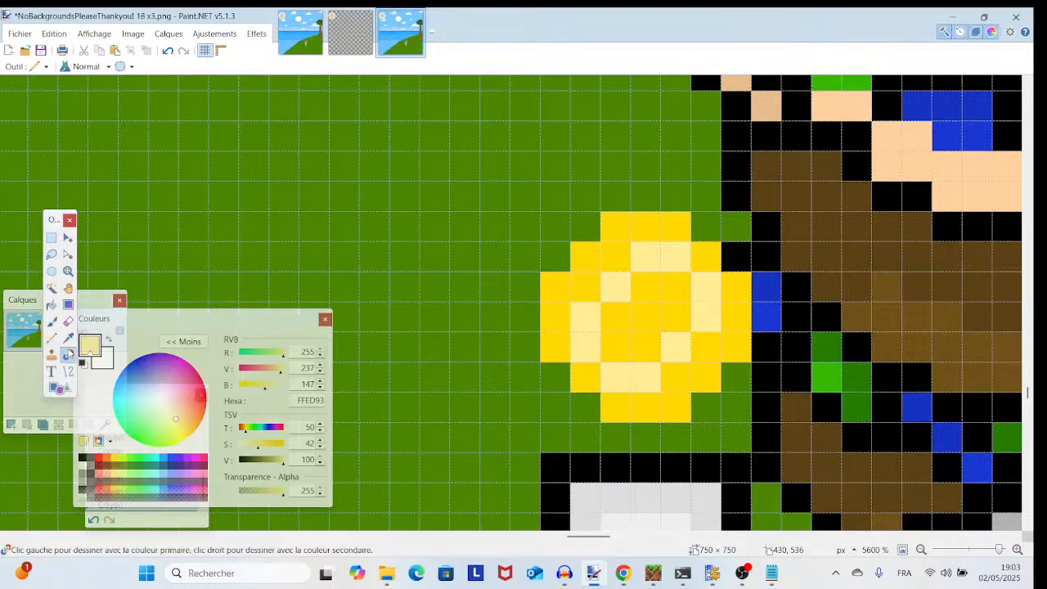
# - Sample the ball's yellow FFD800 and paint over the two upper-left highlight pixels and the lower pixel of the right-hand pair
pyautogui.click(69, 351)
pyautogui.click(69, 339)
pyautogui.click(617, 317)
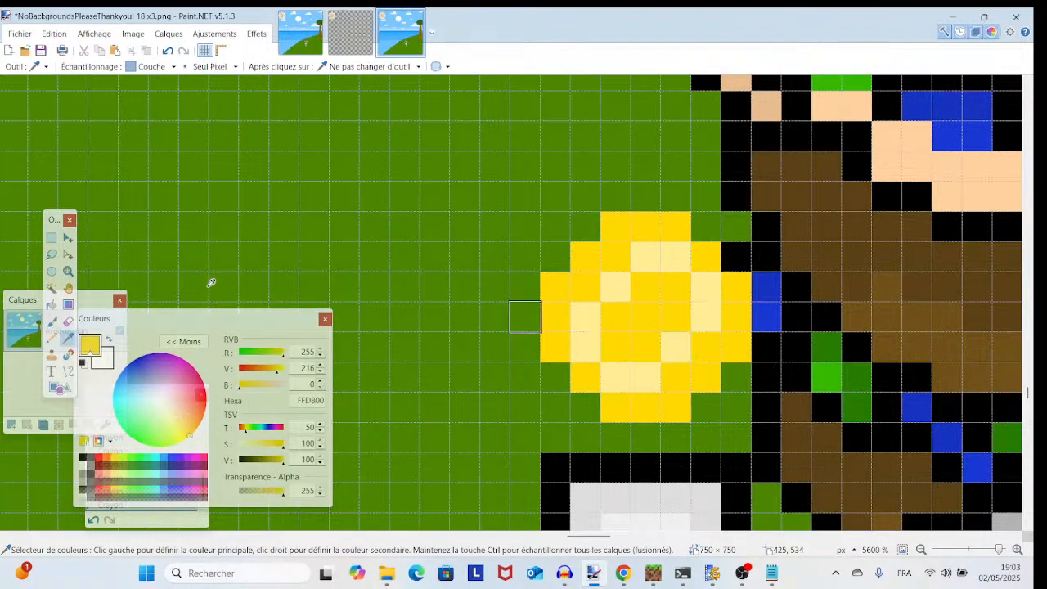
pyautogui.click(52, 339)
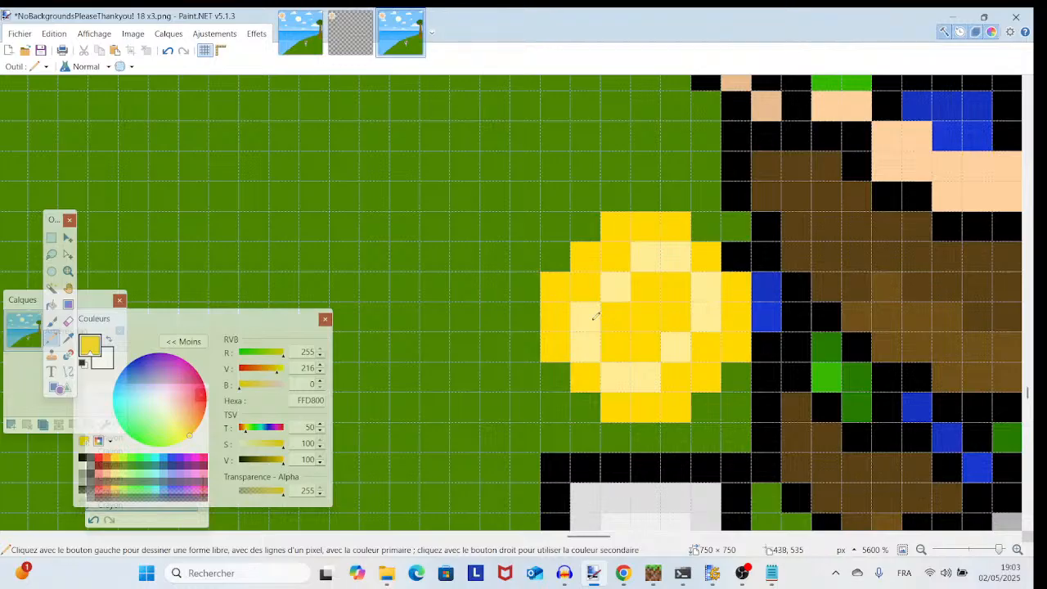
pyautogui.moveTo(596, 313); pyautogui.dragTo(613, 284)
pyautogui.click(701, 312)
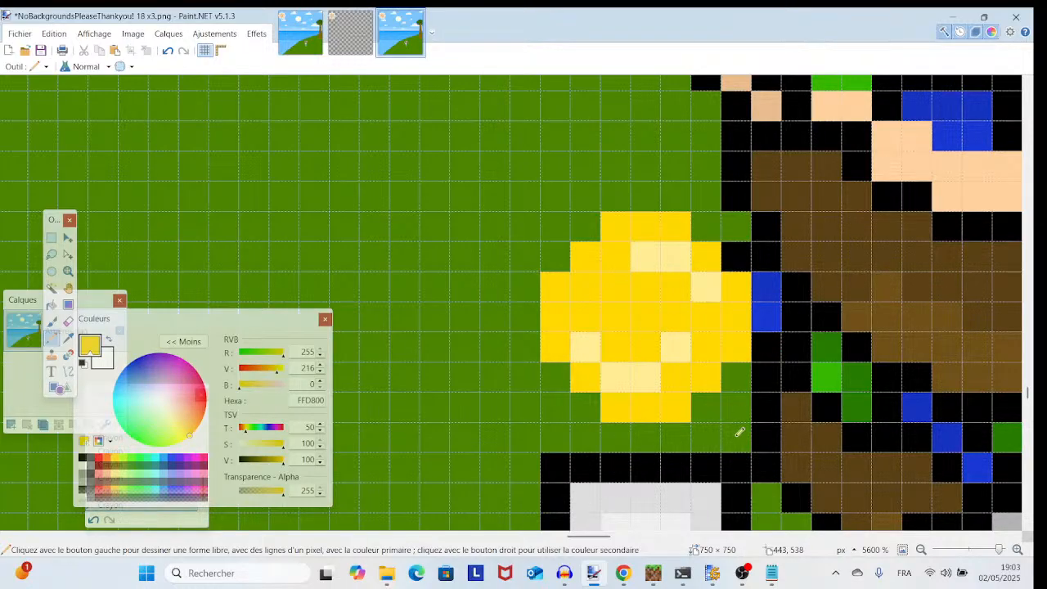
# - Switch to OBS and toggle the visibility of the Capture d'écran source
pyautogui.click(743, 576)
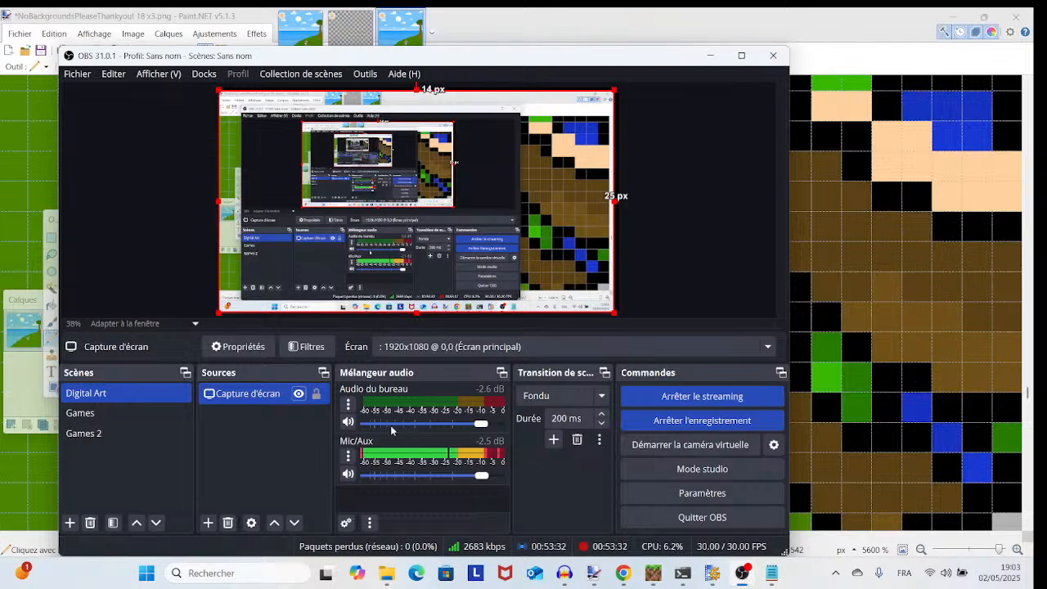
pyautogui.click(298, 396)
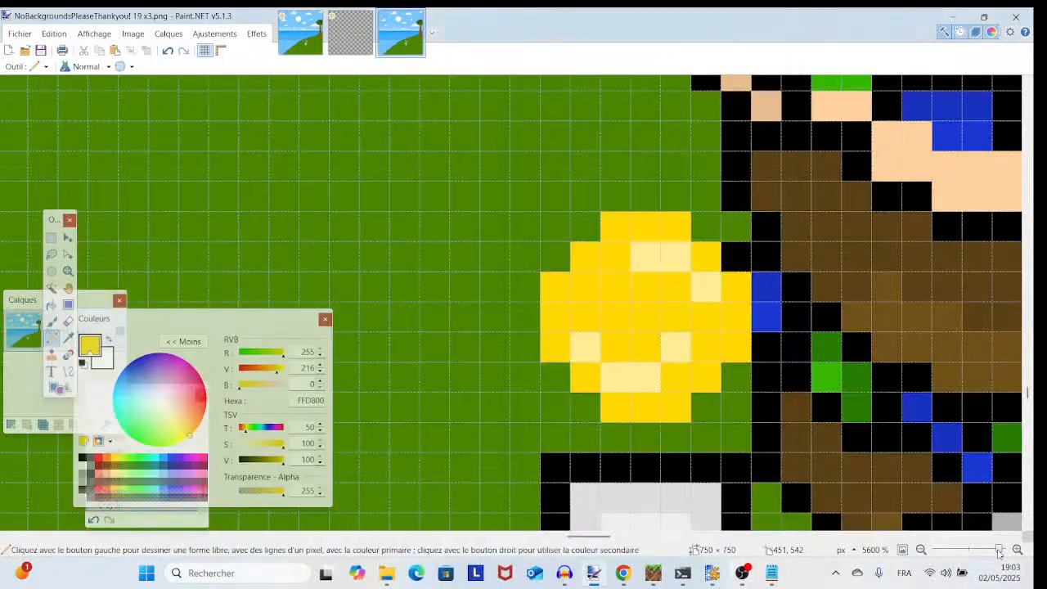
# - Draw a freehand yellow ring around the ball, crossing the hat's edge and the raised hand
pyautogui.moveTo(994, 550)
pyautogui.mouseDown()
pyautogui.moveTo(966, 554)
pyautogui.moveTo(986, 551)
pyautogui.mouseUp()
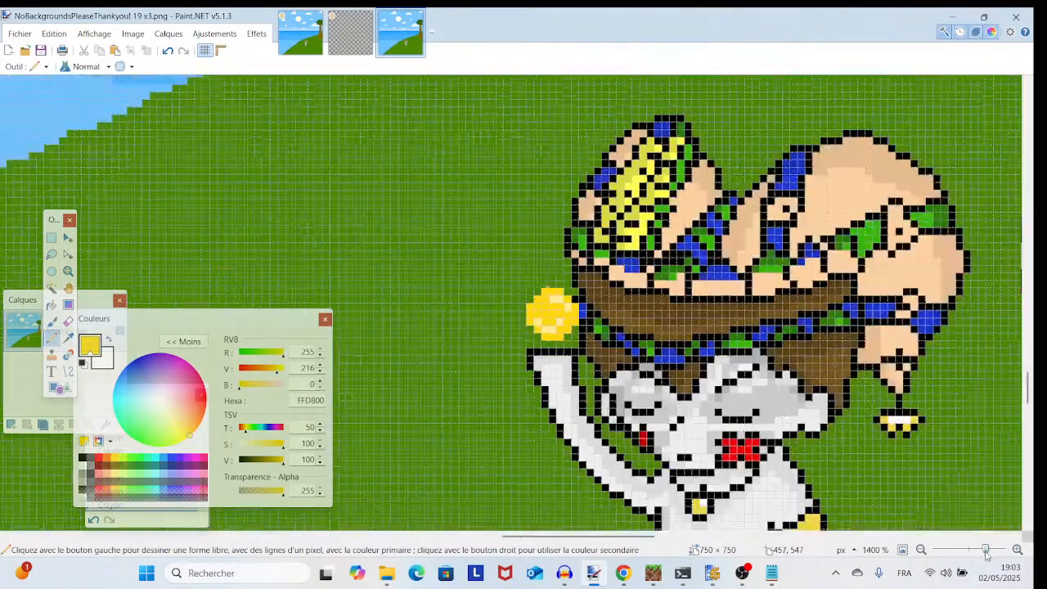
pyautogui.moveTo(536, 368)
pyautogui.mouseDown()
pyautogui.moveTo(475, 333)
pyautogui.moveTo(471, 294)
pyautogui.moveTo(524, 232)
pyautogui.moveTo(547, 222)
pyautogui.moveTo(600, 229)
pyautogui.moveTo(634, 263)
pyautogui.moveTo(645, 323)
pyautogui.moveTo(617, 360)
pyautogui.moveTo(543, 382)
pyautogui.mouseUp()
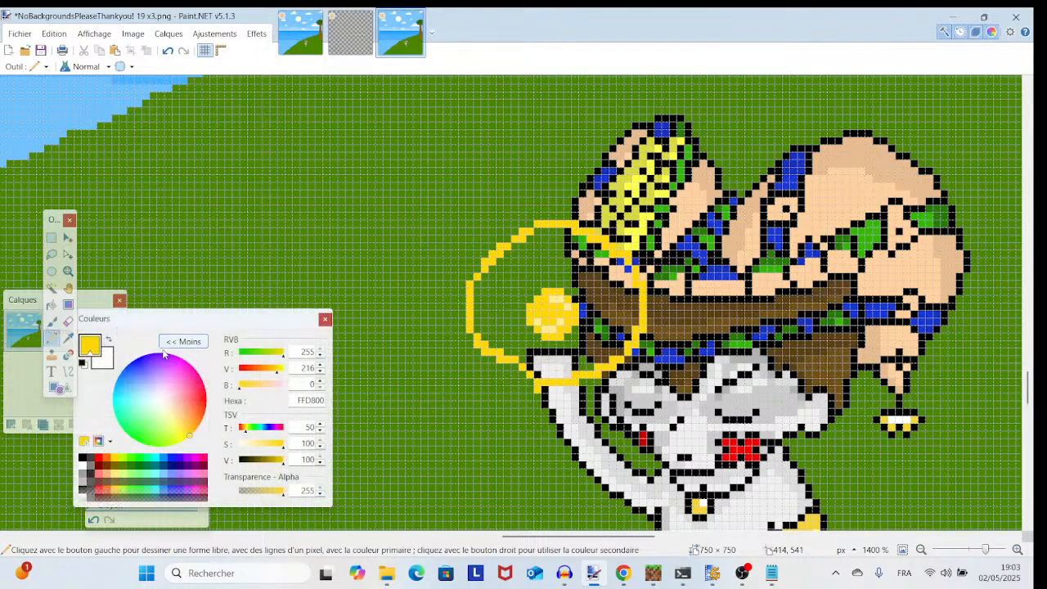
# - Sample the hill's green 4C8600 as the primary colour and return to the Pencil tool
pyautogui.click(68, 338)
pyautogui.click(483, 426)
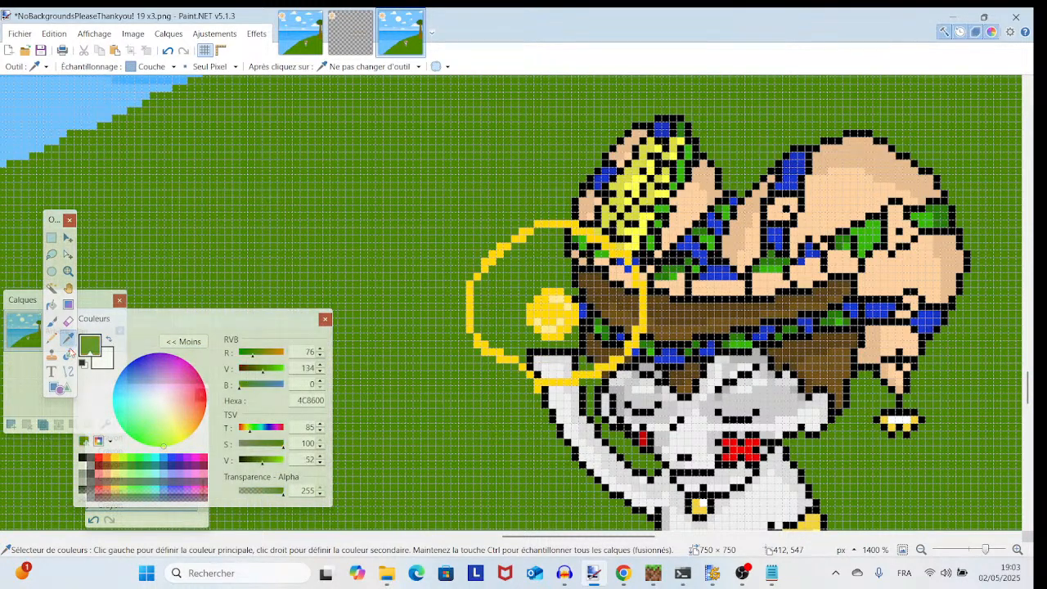
pyautogui.click(51, 338)
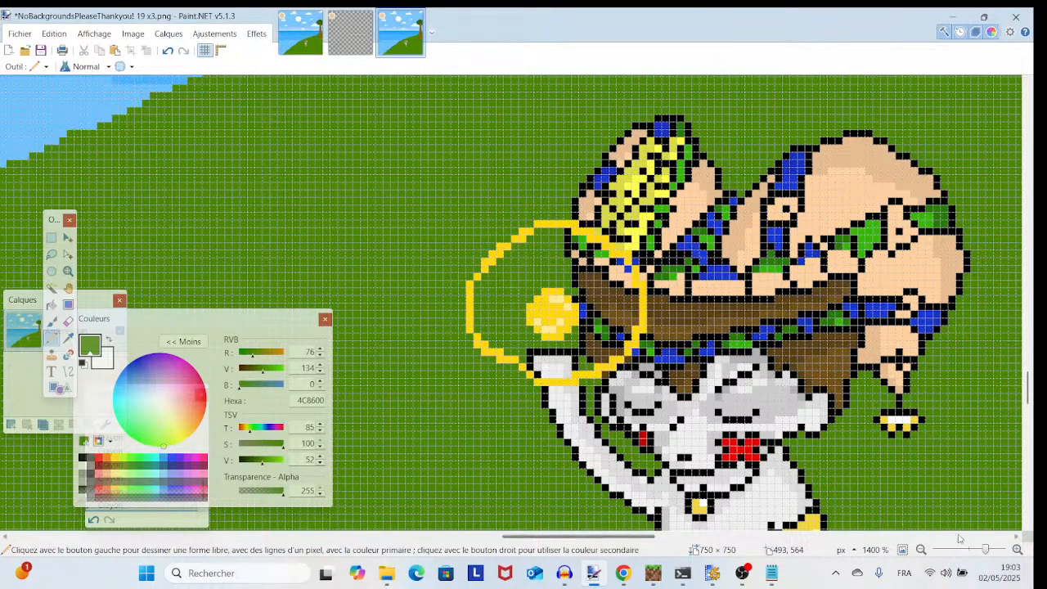
# - Select the light green and peach hat pixels inside the ring with the Magic Wand, lowering the tolerance to 50%
pyautogui.click(999, 550)
pyautogui.moveTo(931, 519); pyautogui.dragTo(635, 526)
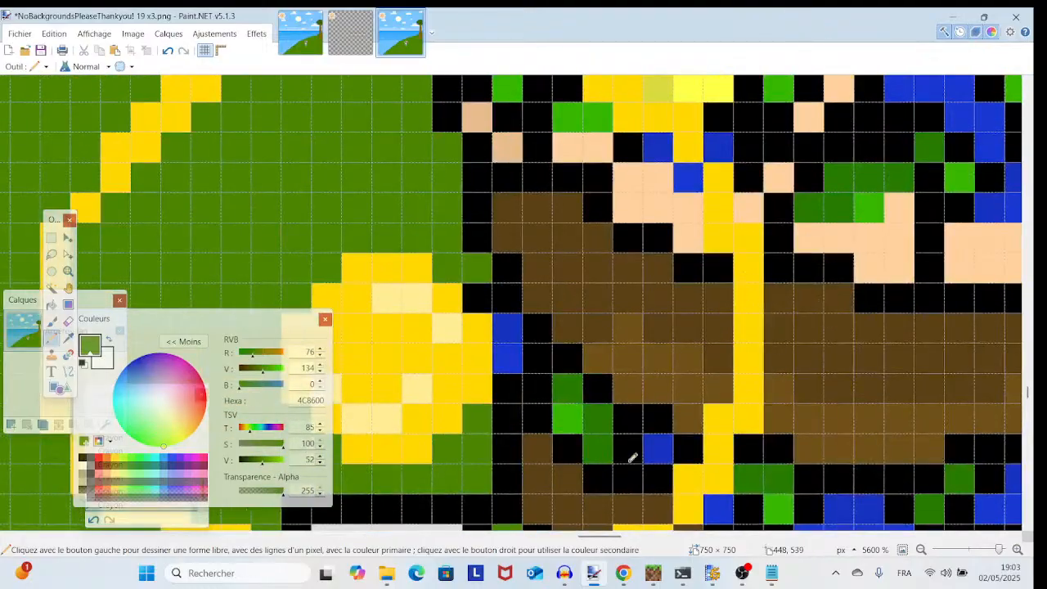
pyautogui.moveTo(624, 399); pyautogui.dragTo(635, 520)
pyautogui.click(51, 288)
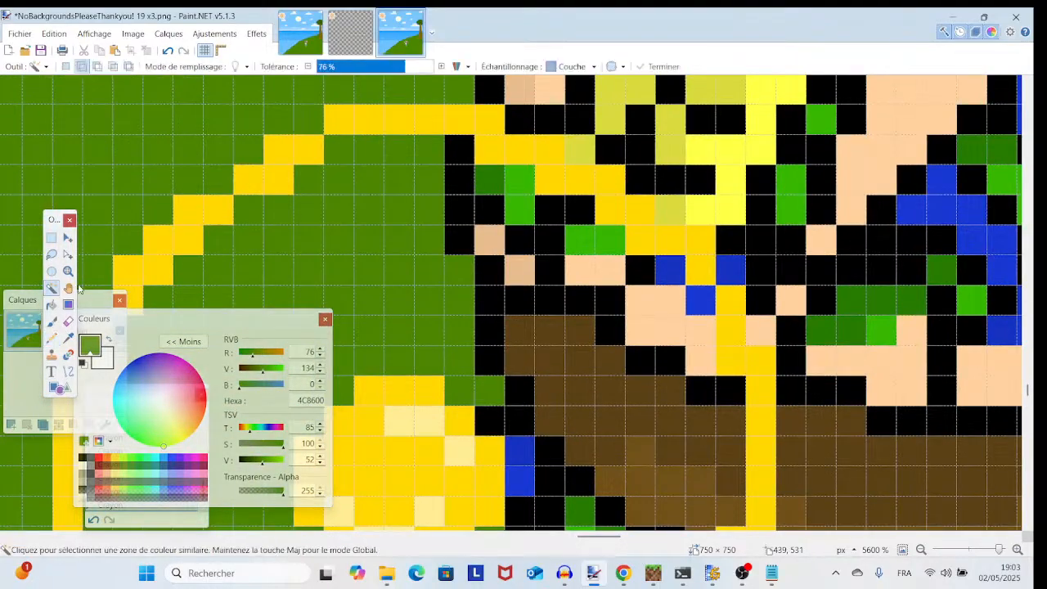
pyautogui.click(578, 251)
pyautogui.click(383, 66)
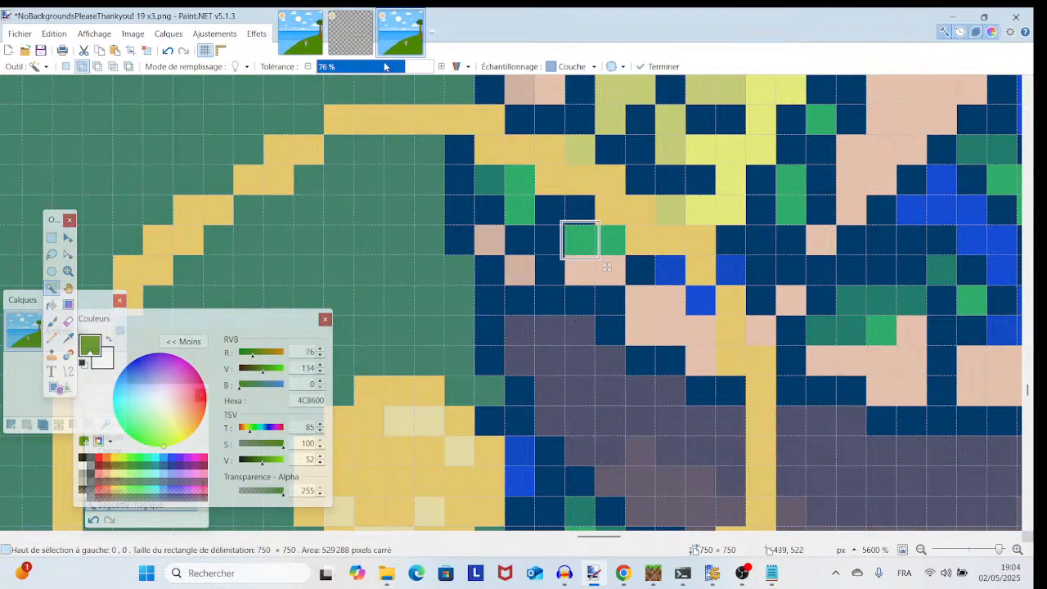
pyautogui.click(634, 329)
pyautogui.scroll(-3, 629, 329)
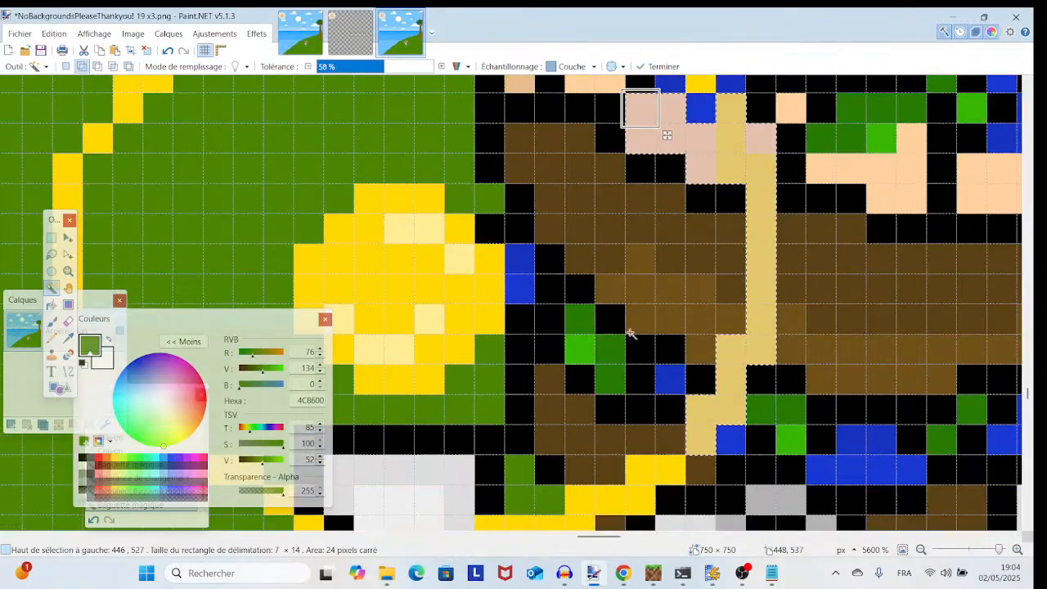
pyautogui.scroll(2, 631, 331)
pyautogui.click(374, 66)
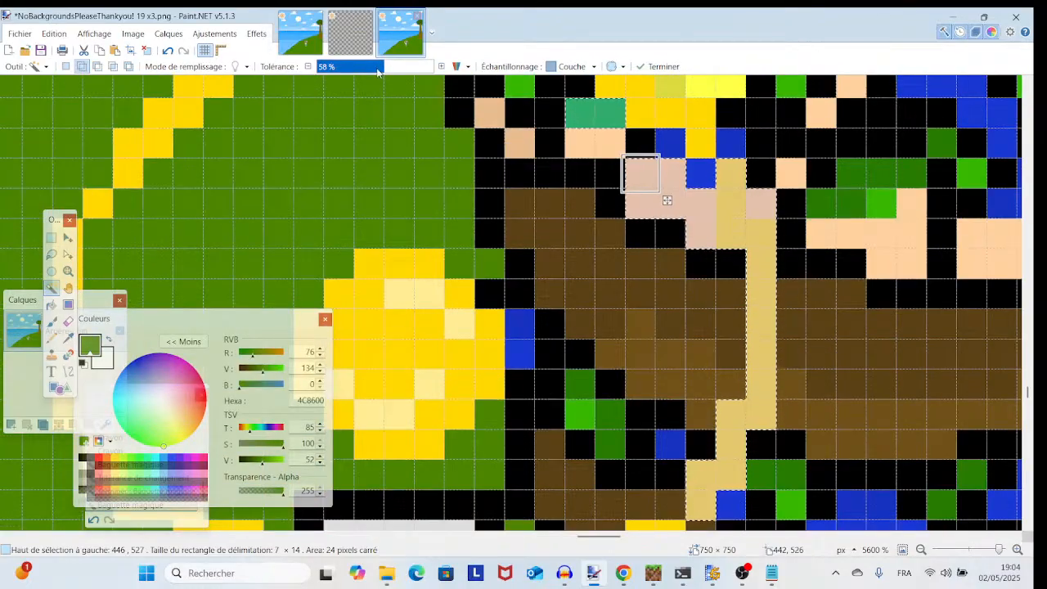
# - Add the black outlines, dark brown brim, white hand and green background inside the ring to the selection
pyautogui.click(701, 264)
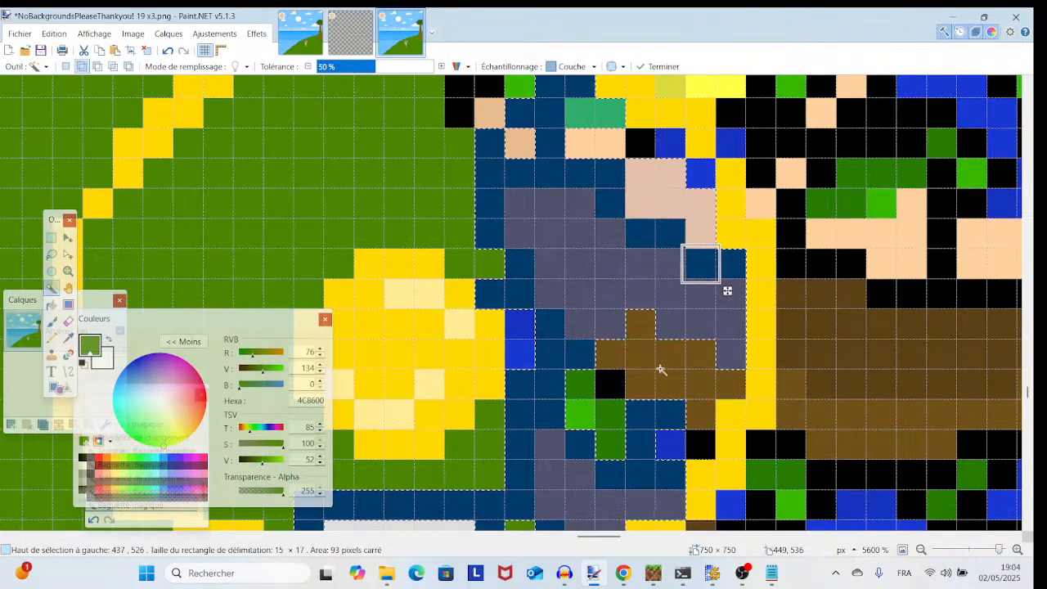
pyautogui.scroll(-2, 661, 369)
pyautogui.hscroll(-2, 661, 367)
pyautogui.click(561, 412)
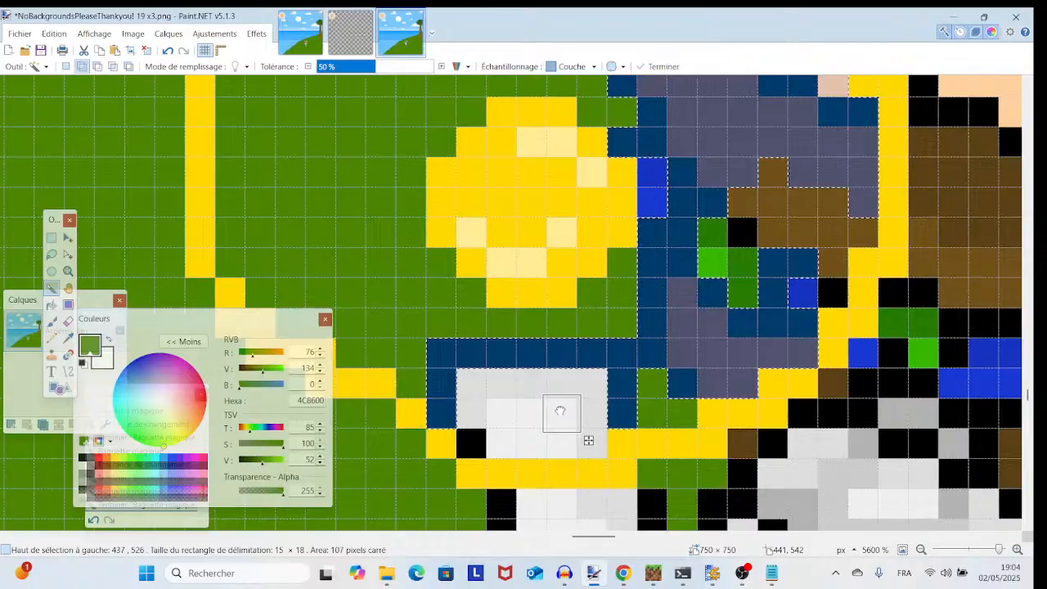
pyautogui.click(472, 443)
pyautogui.click(622, 292)
pyautogui.scroll(2, 622, 292)
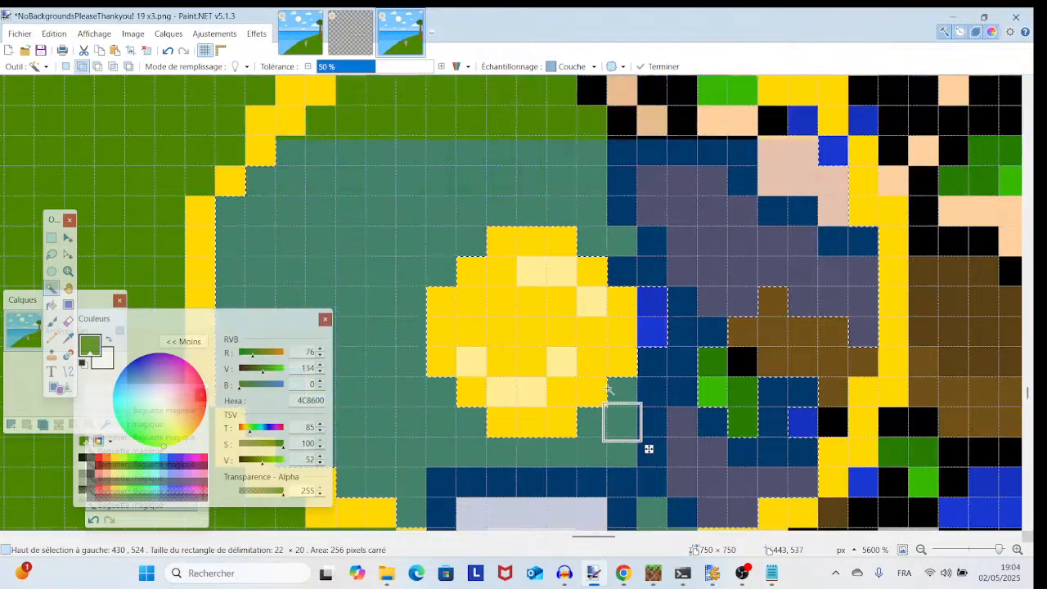
# - Add the ball's pale yellow highlight pixels to the selection
pyautogui.click(592, 302)
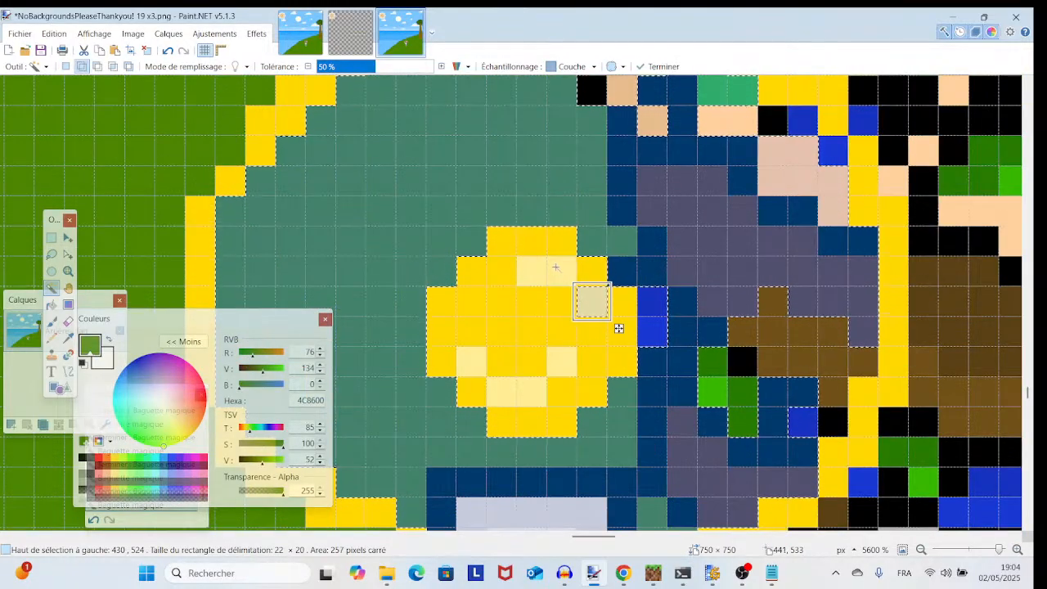
pyautogui.click(561, 361)
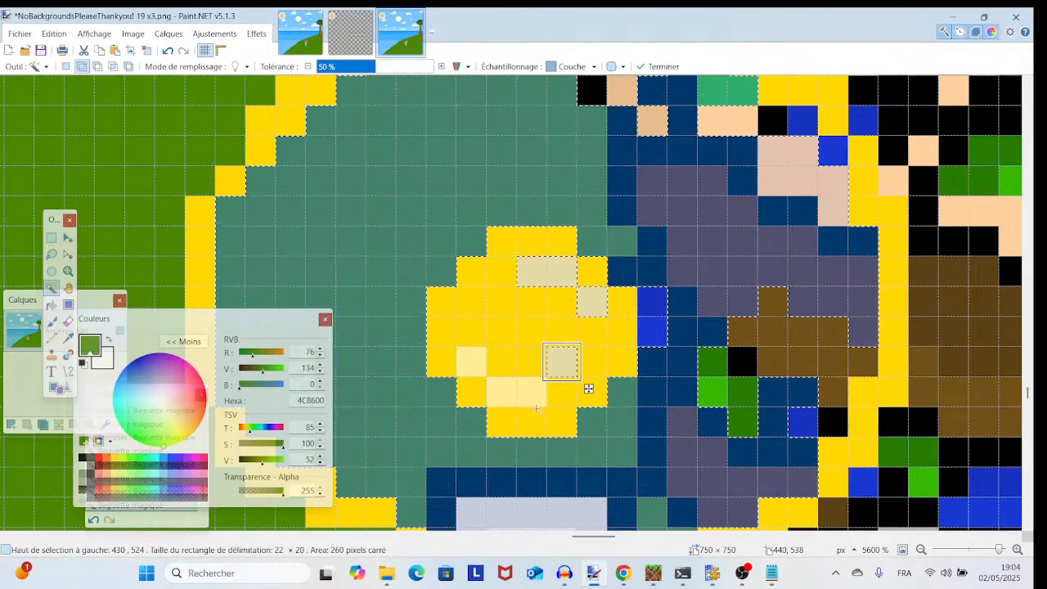
pyautogui.click(477, 365)
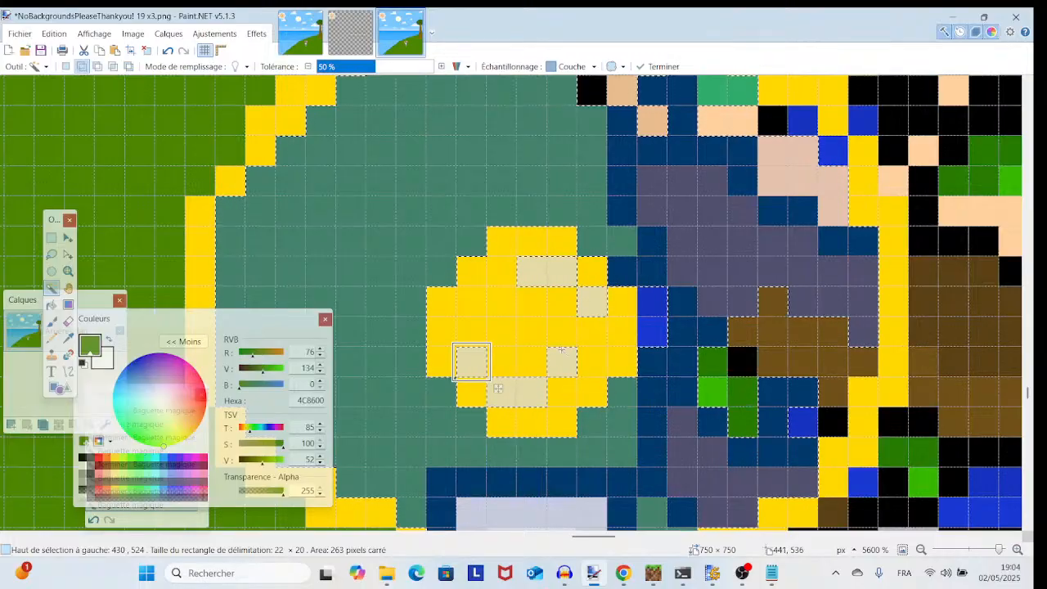
# - Add the green, blue, brown and black hat pixels near the ring's lower-right side to the selection
pyautogui.click(747, 396)
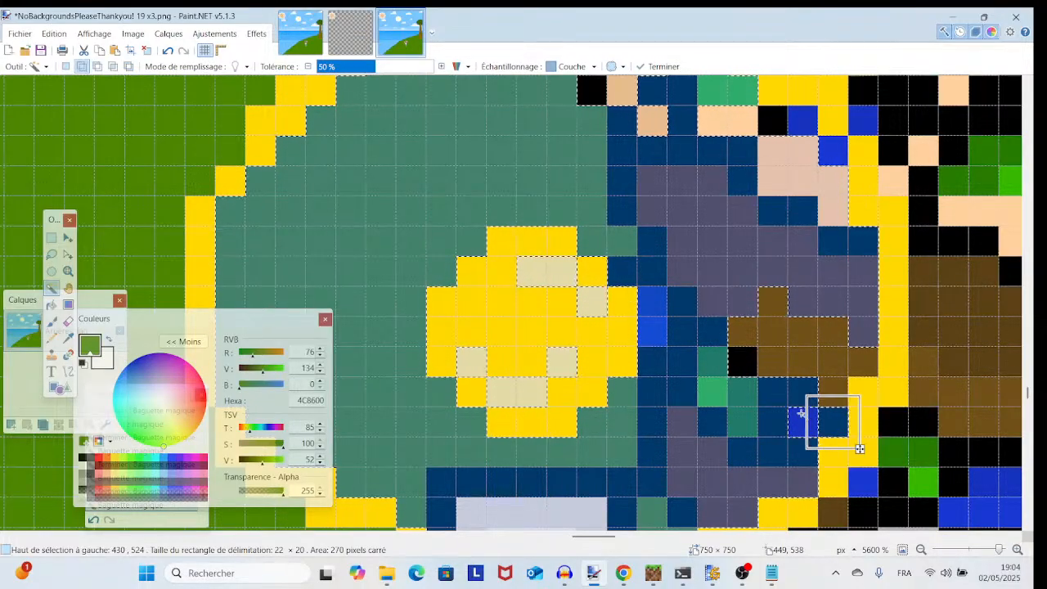
pyautogui.click(800, 421)
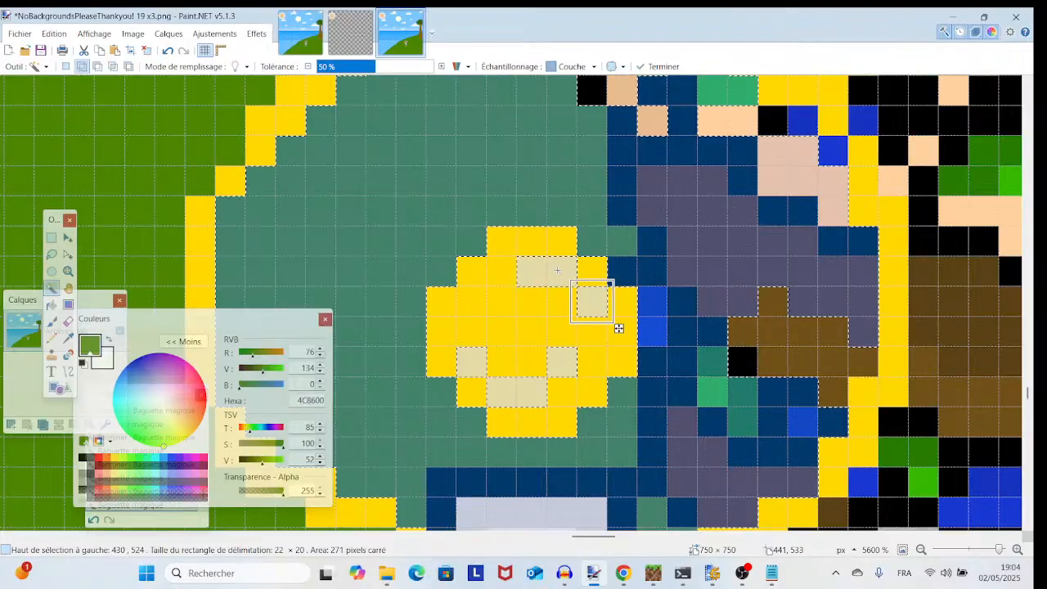
pyautogui.click(833, 361)
pyautogui.click(742, 362)
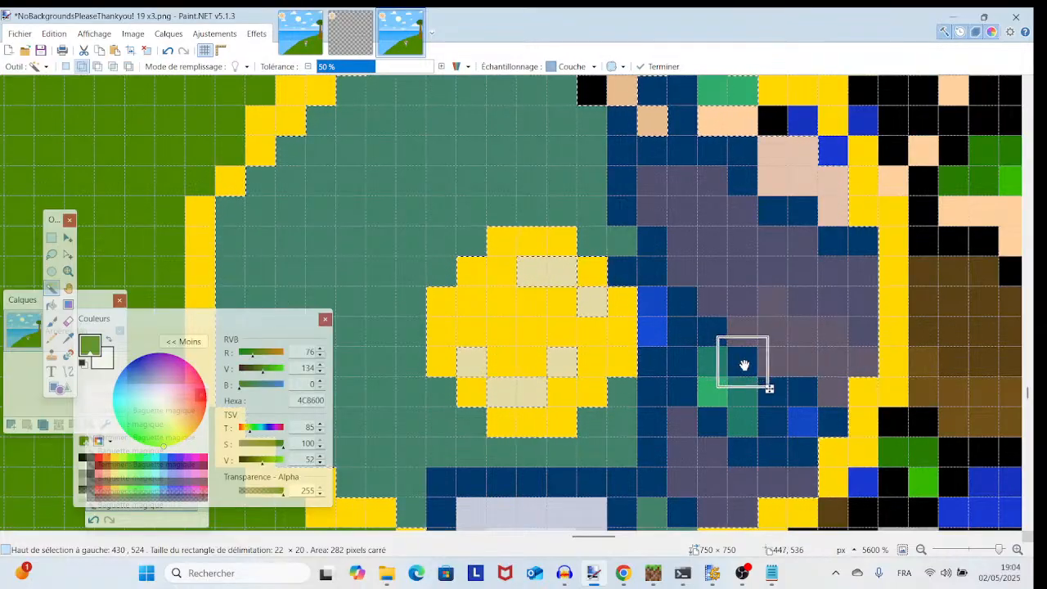
# - Add the blue, black, peach and green hat pixels inside the ring's upper-right part to the selection
pyautogui.scroll(3, 745, 362)
pyautogui.click(803, 315)
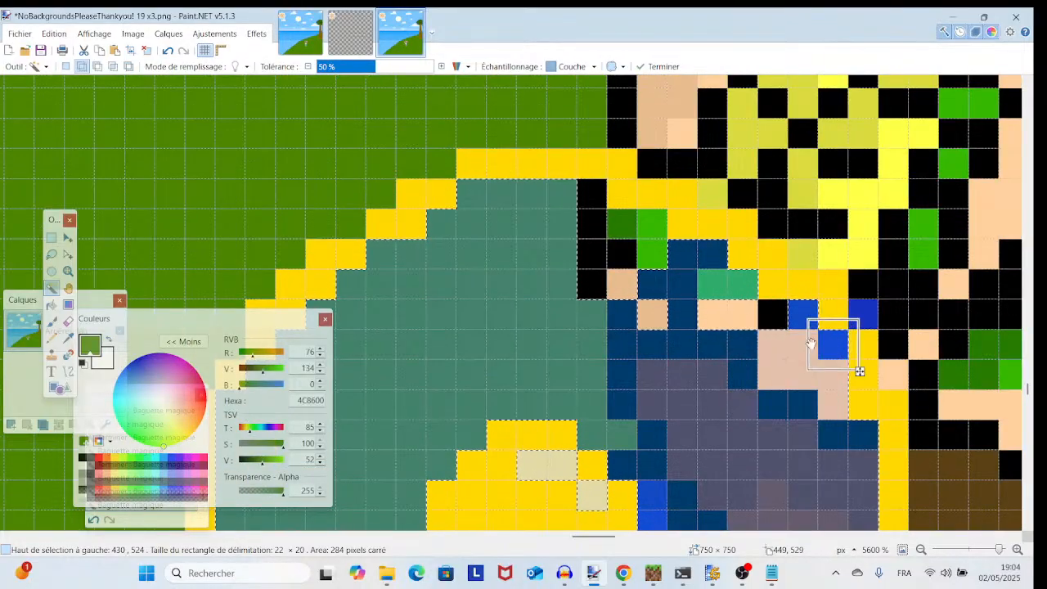
pyautogui.click(772, 314)
pyautogui.click(714, 315)
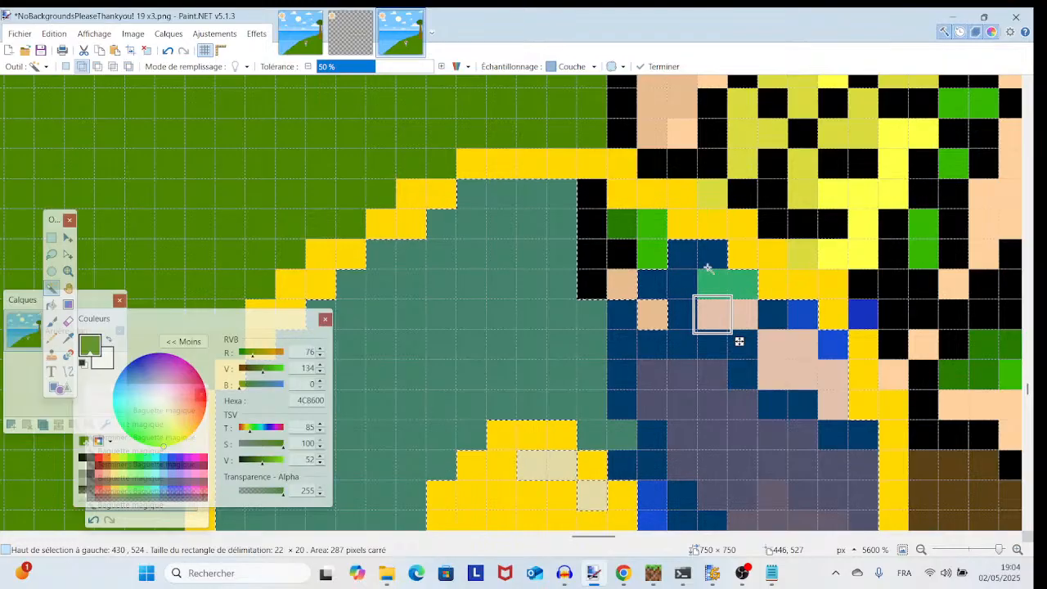
pyautogui.click(652, 314)
pyautogui.click(652, 253)
pyautogui.click(619, 283)
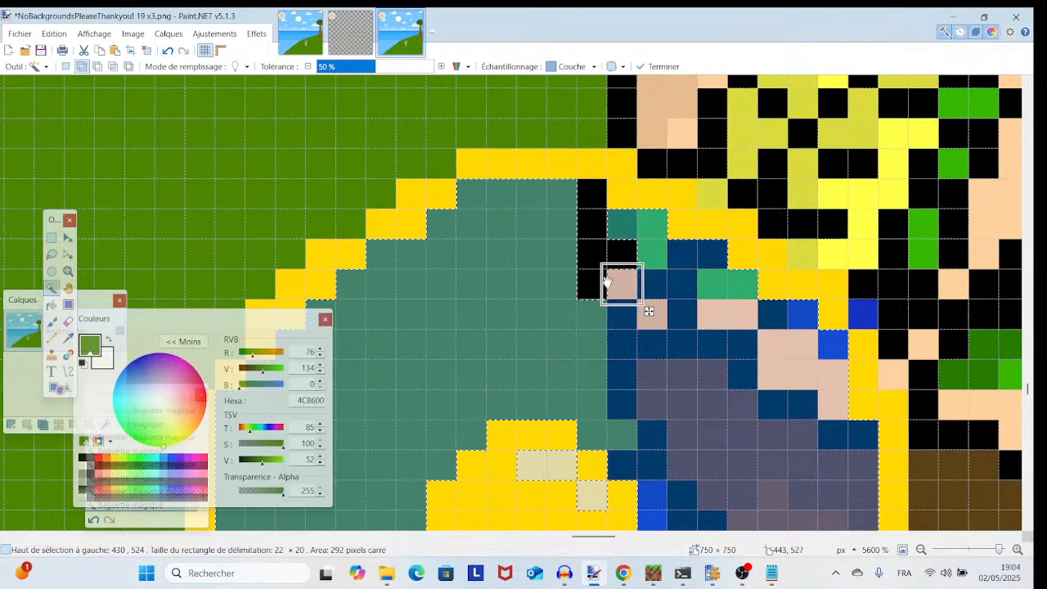
pyautogui.click(592, 250)
# - Sample the ring's yellow FFD800 as the primary colour
pyautogui.scroll(-2, 581, 277)
pyautogui.scroll(-5, 581, 277)
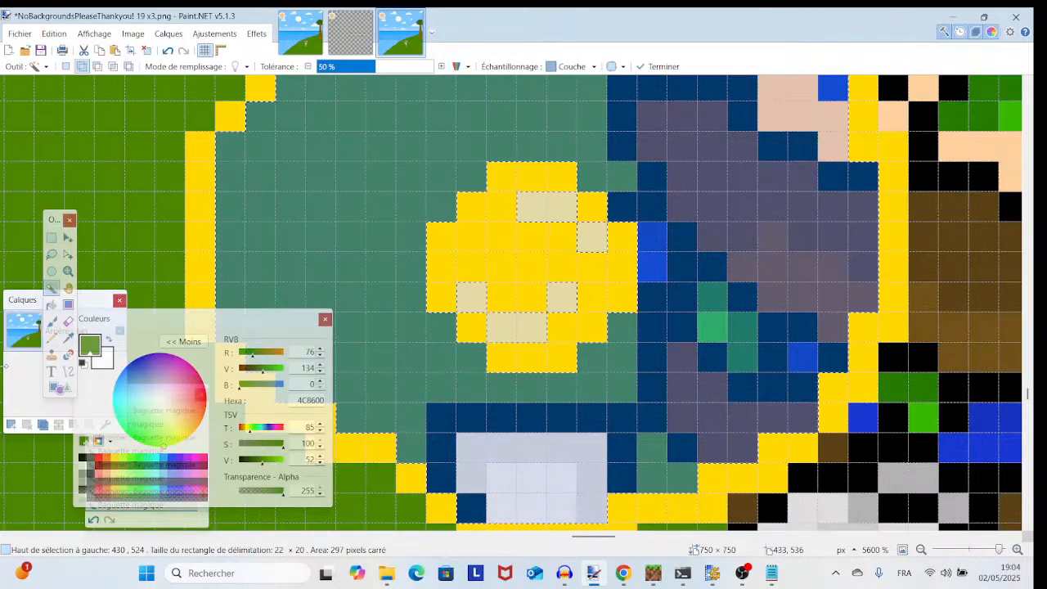
pyautogui.moveTo(999, 552); pyautogui.dragTo(996, 551)
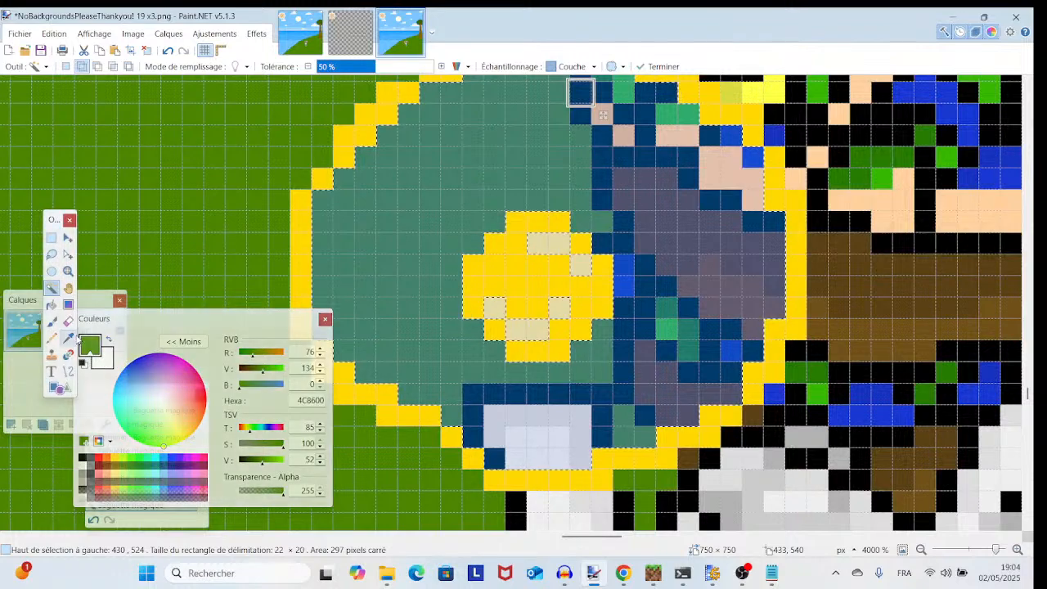
pyautogui.click(67, 337)
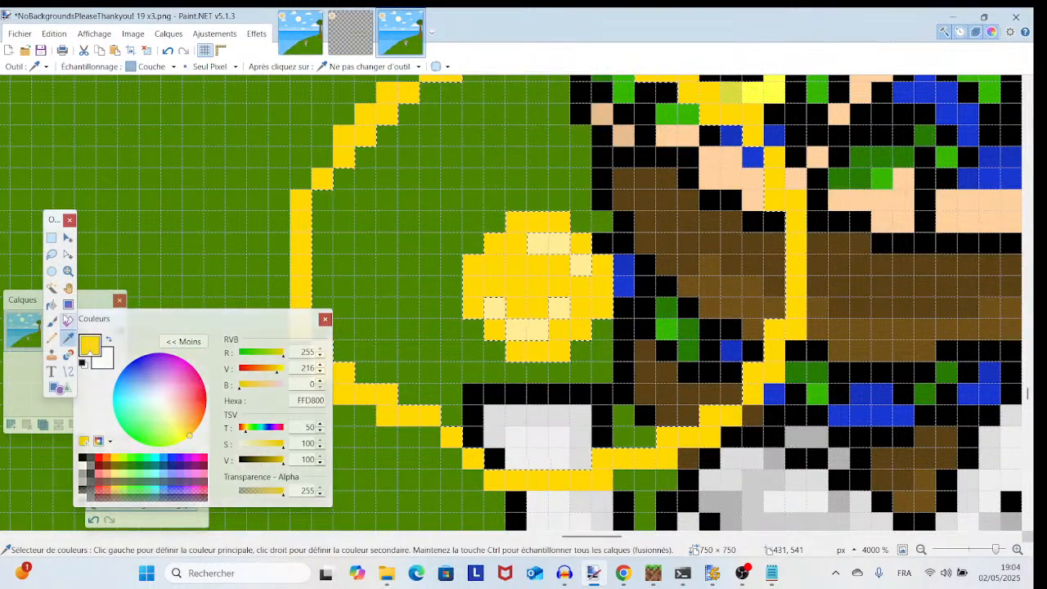
# - Set the Paintbrush size to 40 and paint the whole selected area inside the ring yellow
pyautogui.click(51, 321)
pyautogui.scroll(3, 508, 260)
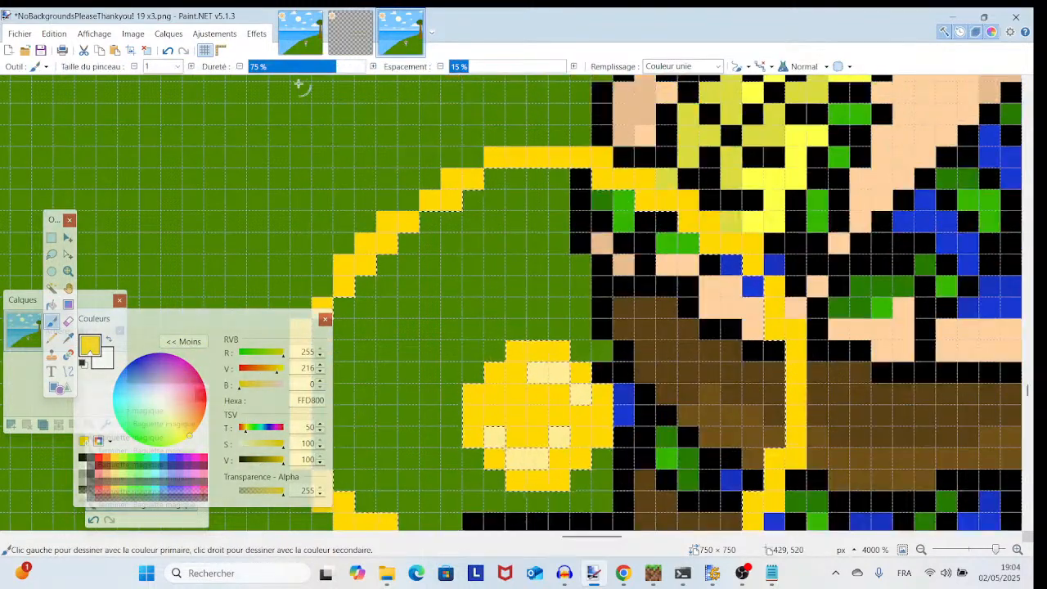
pyautogui.click(177, 67)
pyautogui.scroll(-2, 172, 233)
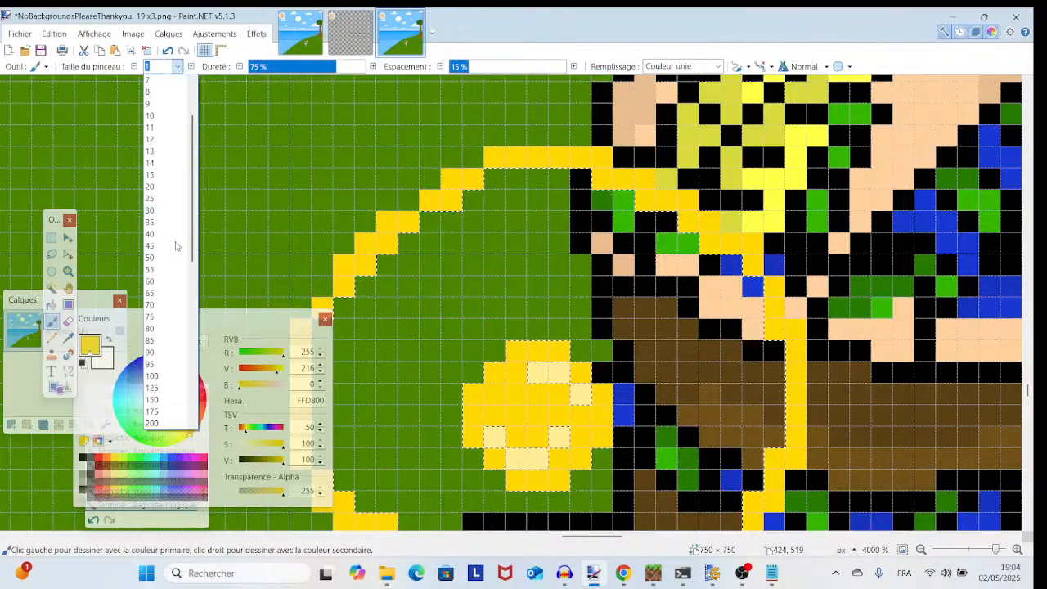
pyautogui.click(167, 233)
pyautogui.click(556, 339)
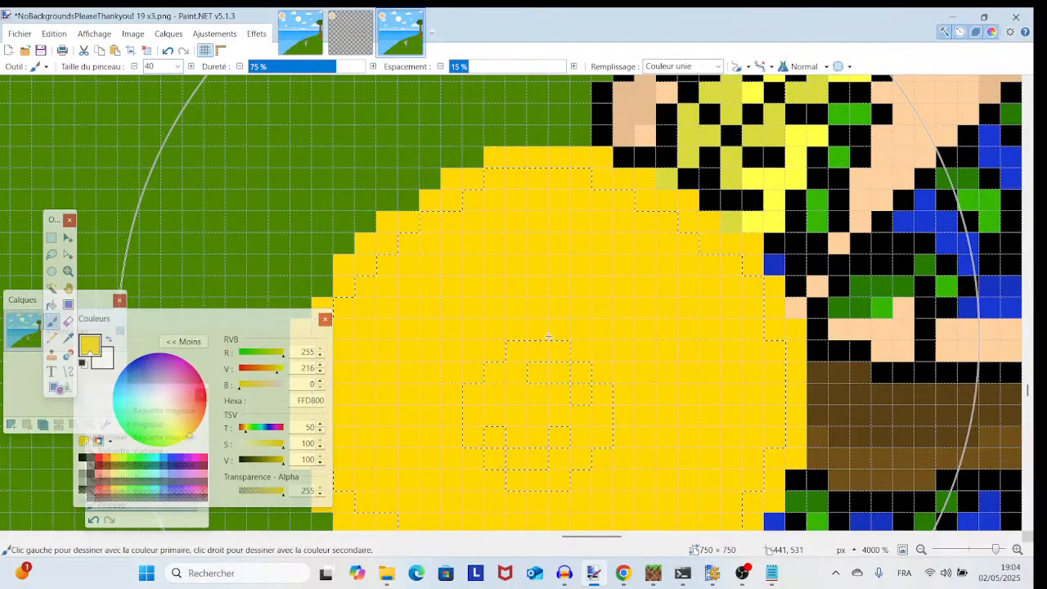
pyautogui.moveTo(996, 549); pyautogui.dragTo(980, 550)
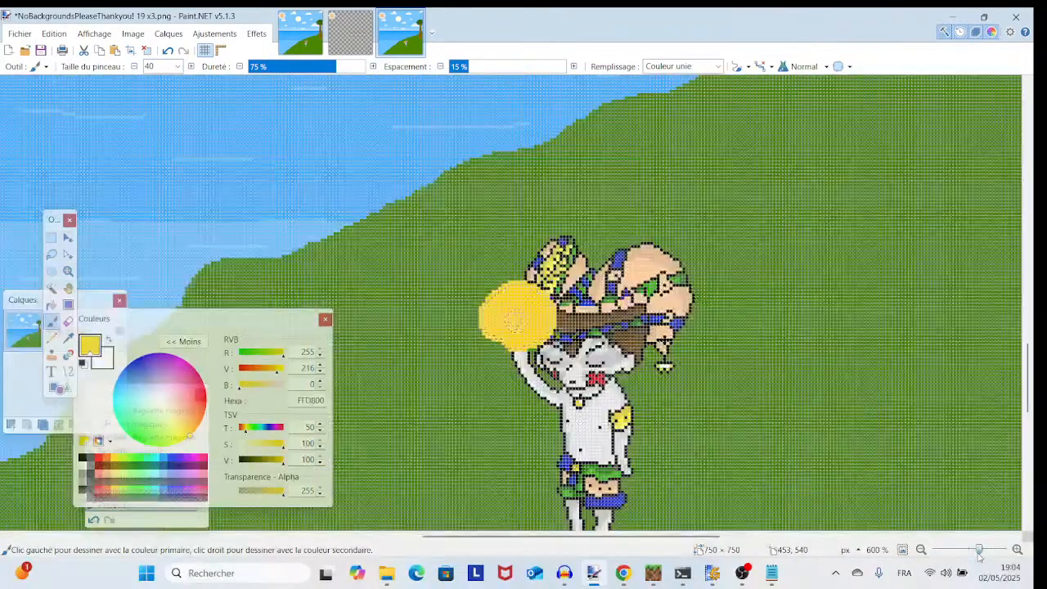
pyautogui.click(742, 573)
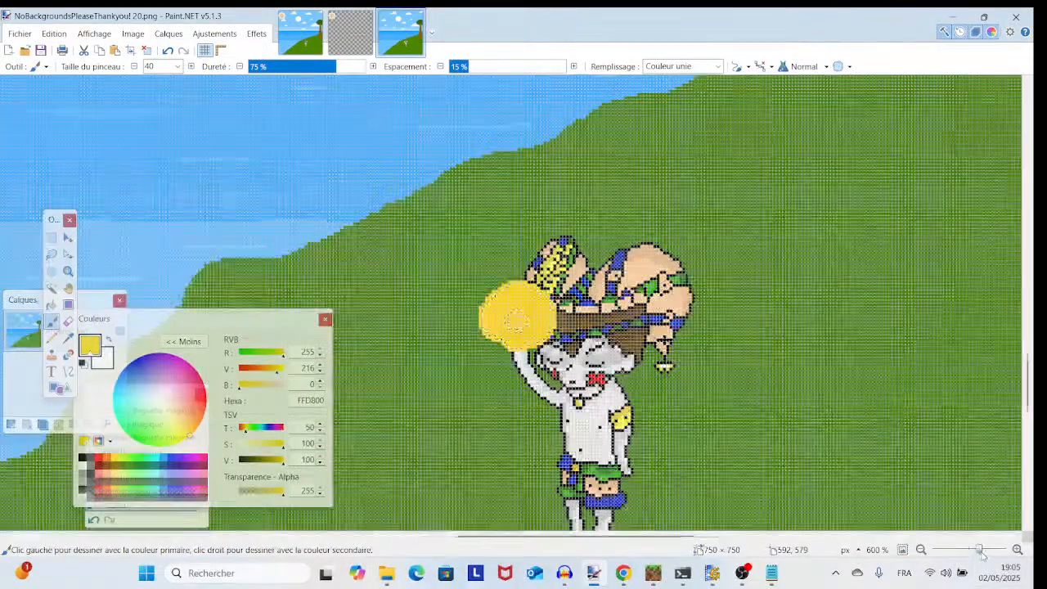
# - Clear the selection and draw a one-pixel yellow Pencil arc from the hat's brim down across the torso to the hill left of the character
pyautogui.moveTo(979, 551); pyautogui.dragTo(984, 551)
pyautogui.hotkey('ctrl', 'd')
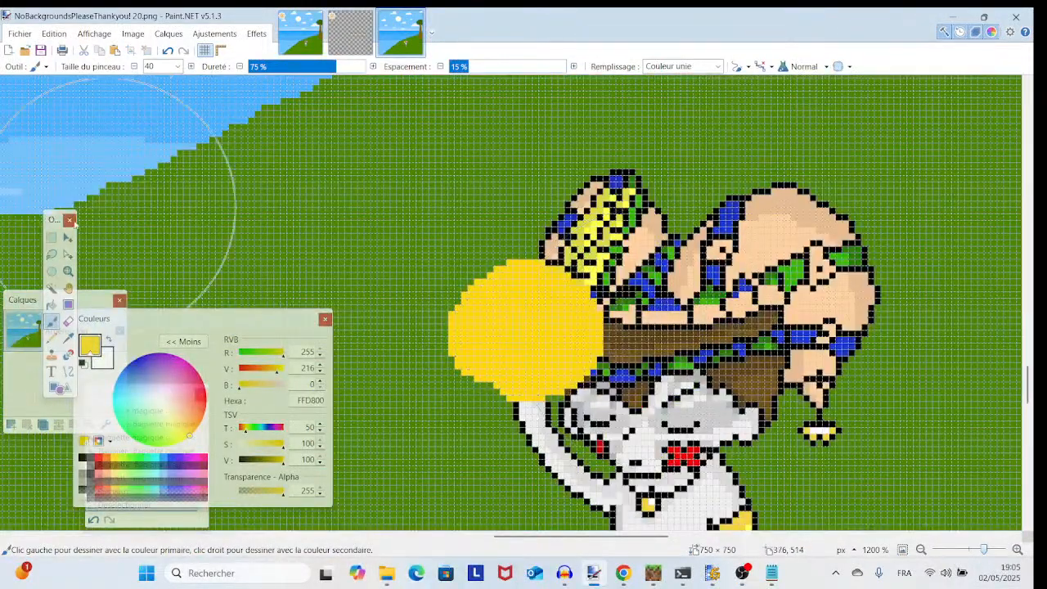
pyautogui.click(51, 338)
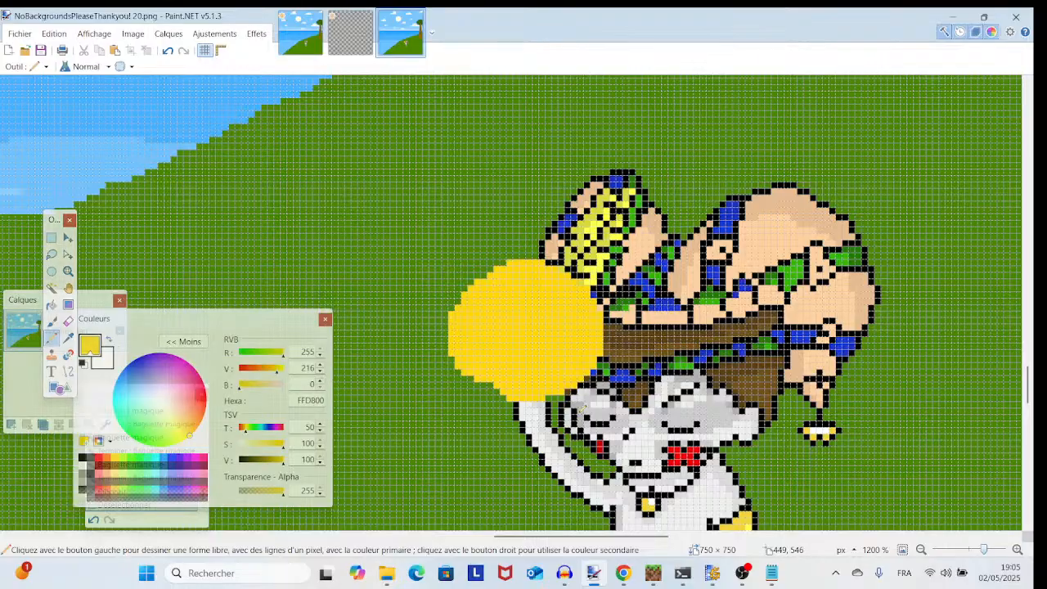
pyautogui.scroll(-3, 630, 297)
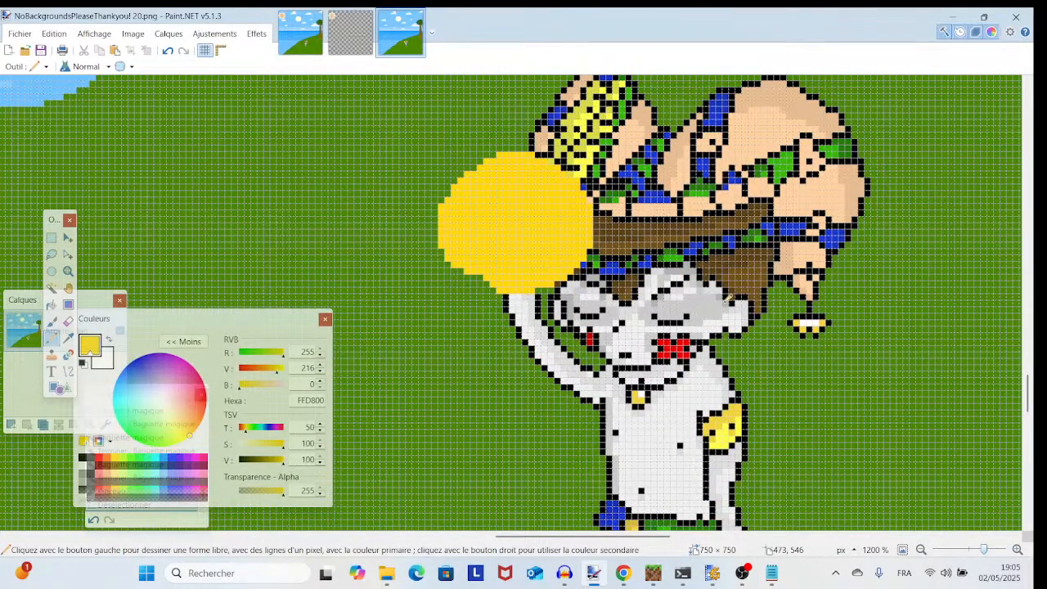
pyautogui.moveTo(743, 288)
pyautogui.mouseDown()
pyautogui.moveTo(711, 382)
pyautogui.moveTo(618, 451)
pyautogui.moveTo(443, 495)
pyautogui.moveTo(363, 491)
pyautogui.mouseUp()
pyautogui.hscroll(-6, 603, 456)
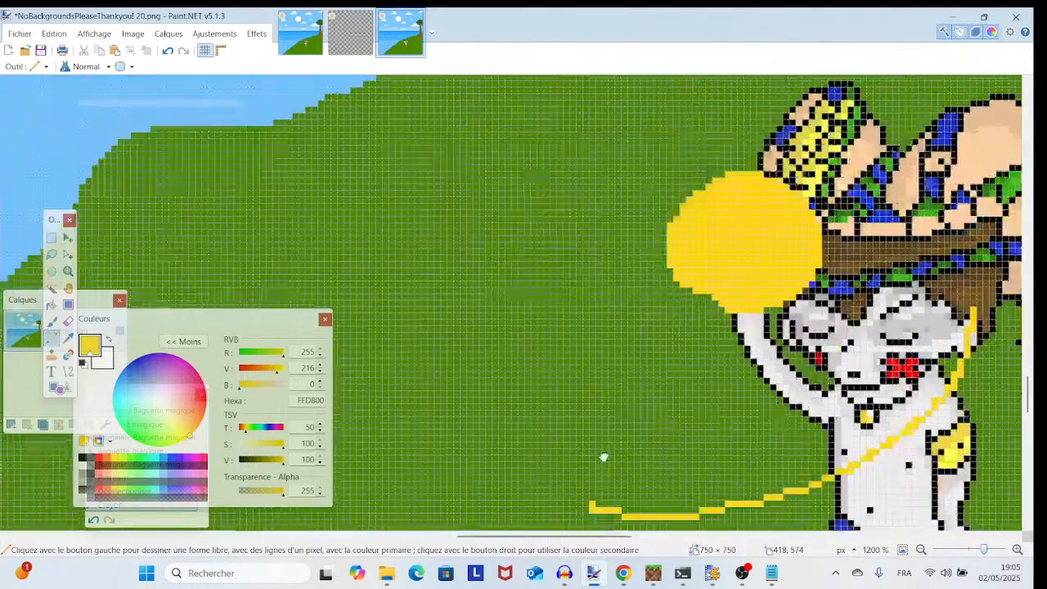
# - Continue the yellow Pencil outline up the left side, over the top and down across the hat, forming a large ring around the ball
pyautogui.scroll(-3, 605, 386)
pyautogui.moveTo(596, 389)
pyautogui.mouseDown()
pyautogui.moveTo(480, 301)
pyautogui.moveTo(444, 257)
pyautogui.mouseUp()
pyautogui.scroll(1, 611, 374)
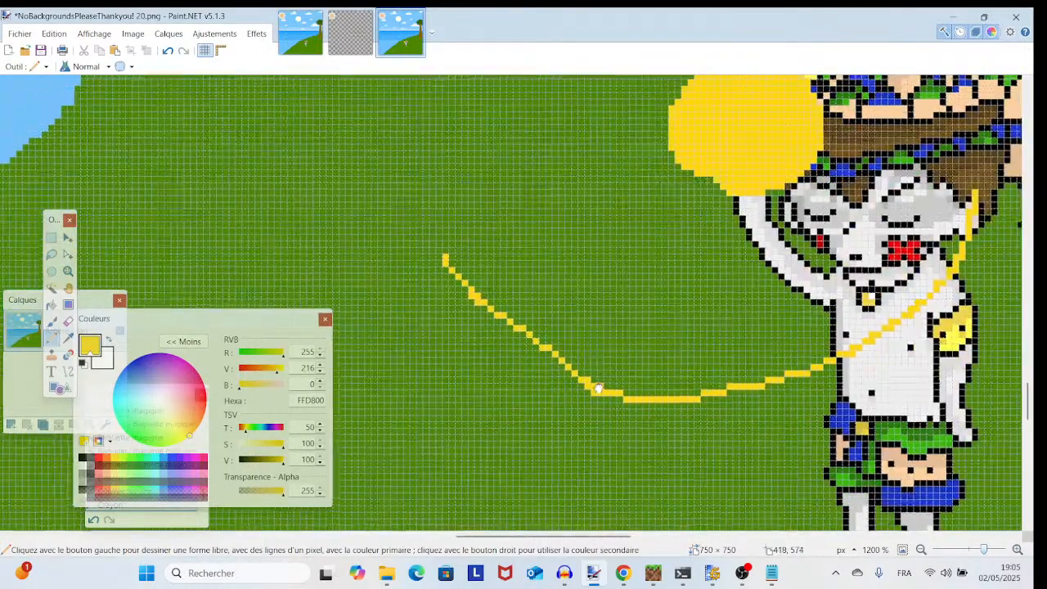
pyautogui.moveTo(591, 426)
pyautogui.mouseDown()
pyautogui.moveTo(515, 408)
pyautogui.moveTo(425, 336)
pyautogui.moveTo(379, 261)
pyautogui.moveTo(367, 201)
pyautogui.mouseUp()
pyautogui.scroll(5, 352, 311)
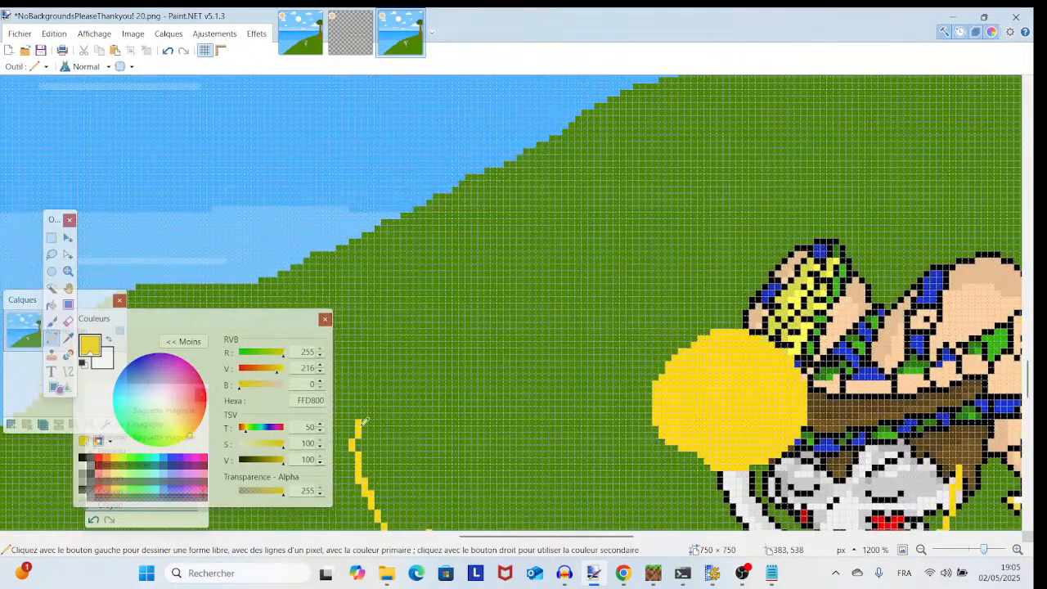
pyautogui.moveTo(365, 420)
pyautogui.mouseDown()
pyautogui.moveTo(400, 315)
pyautogui.moveTo(487, 215)
pyautogui.moveTo(568, 180)
pyautogui.moveTo(631, 168)
pyautogui.moveTo(736, 190)
pyautogui.moveTo(807, 234)
pyautogui.mouseUp()
pyautogui.moveTo(720, 182)
pyautogui.mouseDown()
pyautogui.moveTo(877, 256)
pyautogui.moveTo(931, 342)
pyautogui.moveTo(966, 426)
pyautogui.moveTo(967, 464)
pyautogui.moveTo(960, 315)
pyautogui.moveTo(945, 308)
pyautogui.mouseUp()
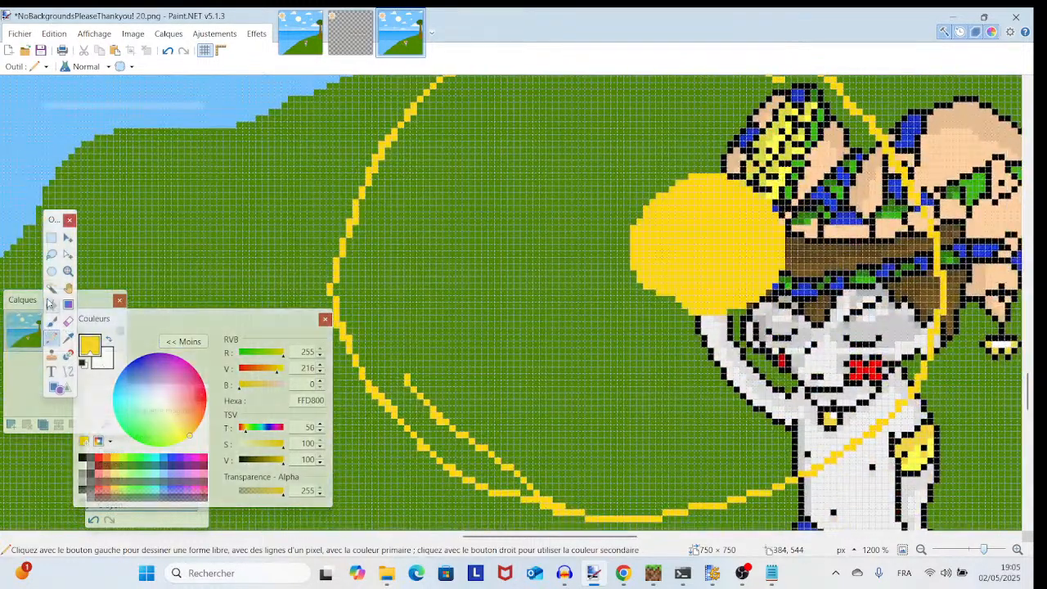
# - Select the green background, the white arm and torso, and the torso's black outline inside the large ring with the Magic Wand
pyautogui.click(52, 288)
pyautogui.click(620, 434)
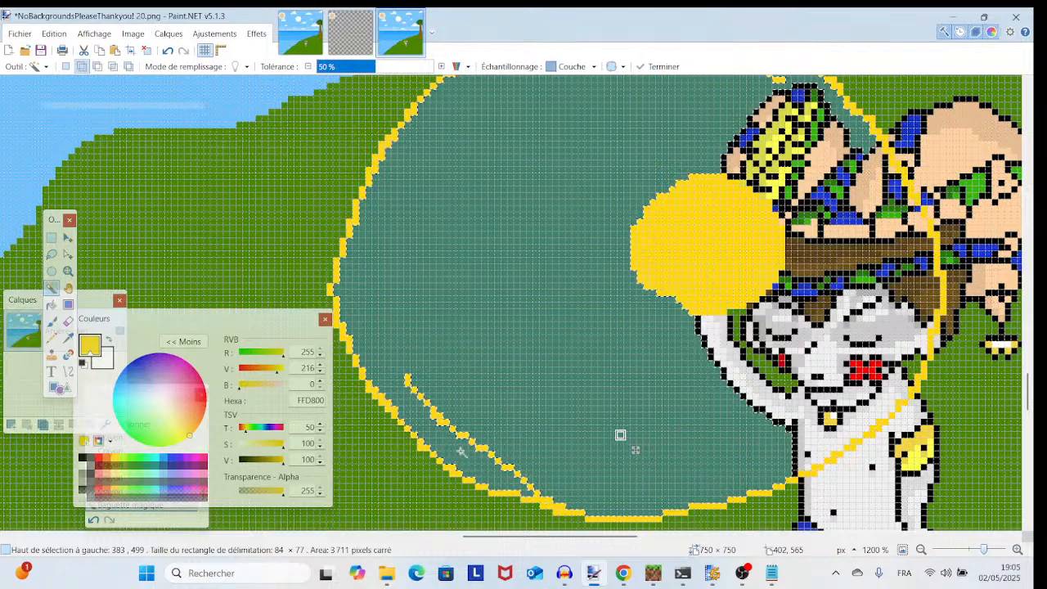
pyautogui.moveTo(620, 435)
pyautogui.mouseDown()
pyautogui.moveTo(580, 379)
pyautogui.moveTo(379, 460)
pyautogui.mouseUp()
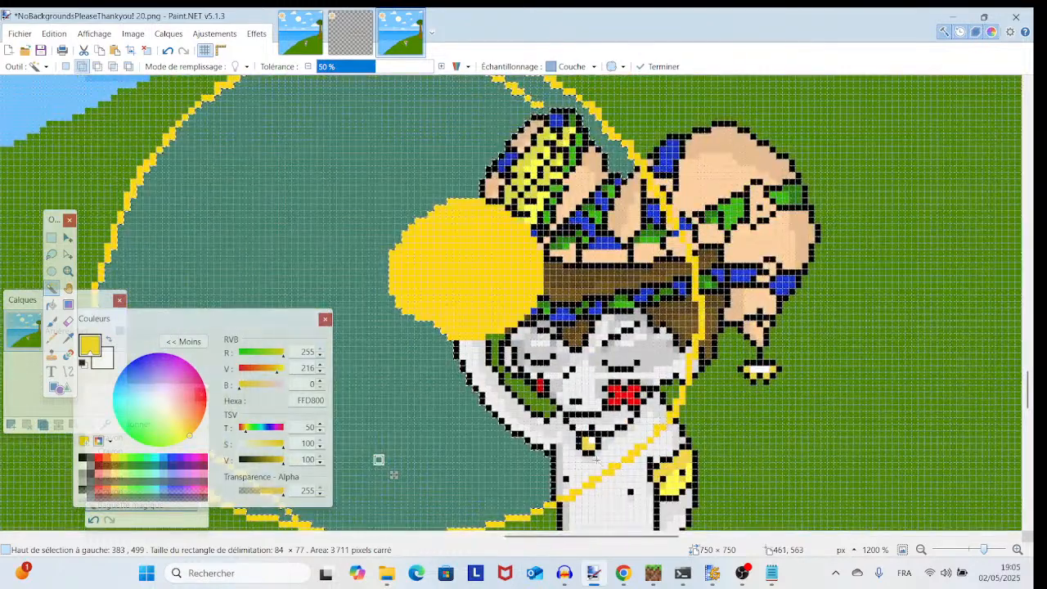
pyautogui.click(566, 480)
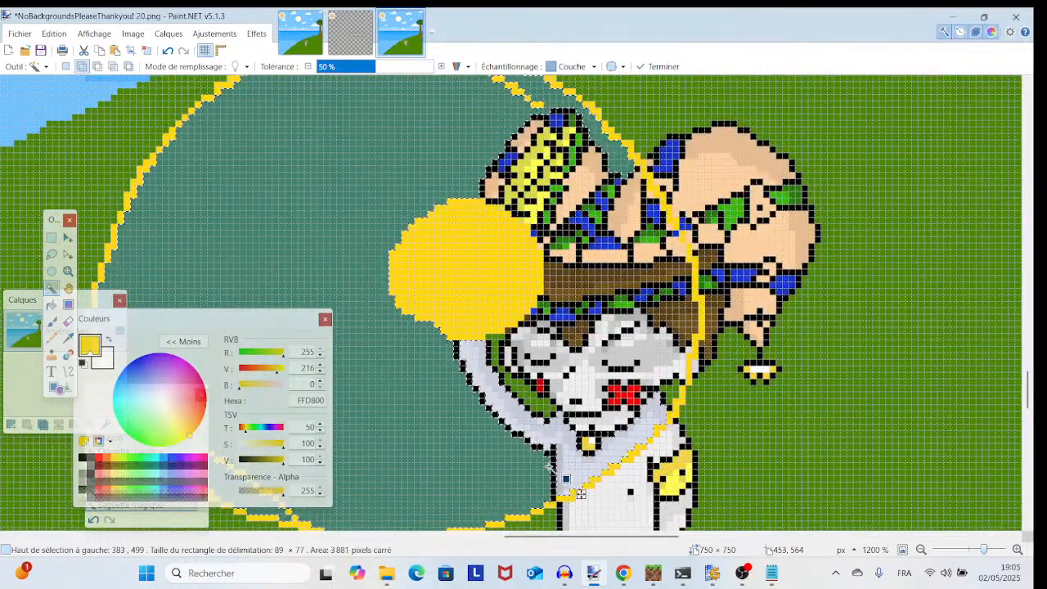
pyautogui.click(552, 466)
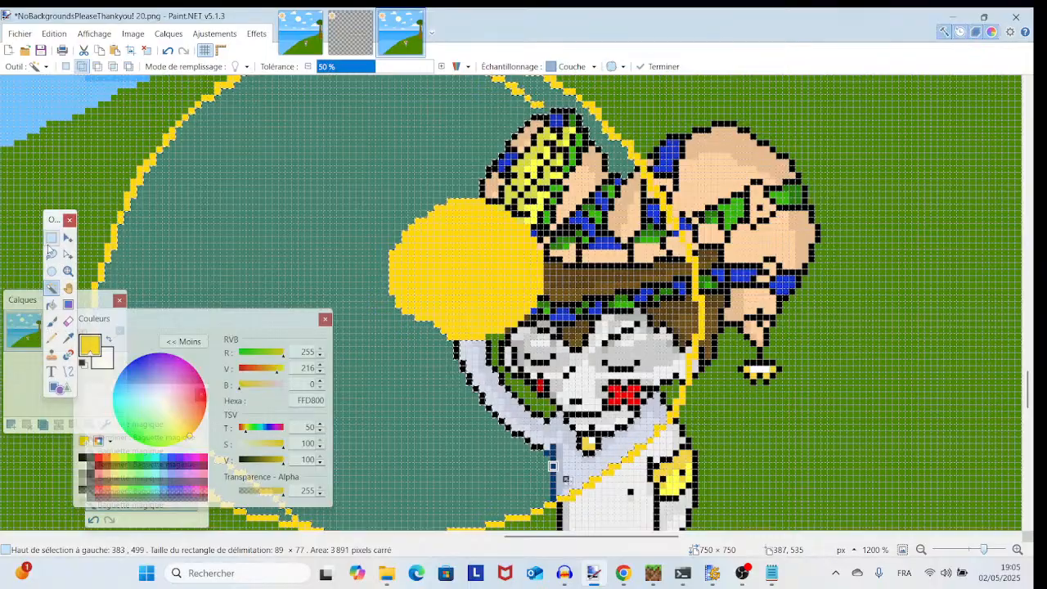
# - Add rectangular areas covering most of the yellow ball, the hat's left part and the face to the selection
pyautogui.click(51, 237)
pyautogui.moveTo(434, 262)
pyautogui.mouseDown()
pyautogui.moveTo(535, 445)
pyautogui.moveTo(569, 456)
pyautogui.moveTo(583, 113)
pyautogui.moveTo(568, 117)
pyautogui.moveTo(586, 450)
pyautogui.moveTo(597, 451)
pyautogui.moveTo(587, 268)
pyautogui.mouseUp()
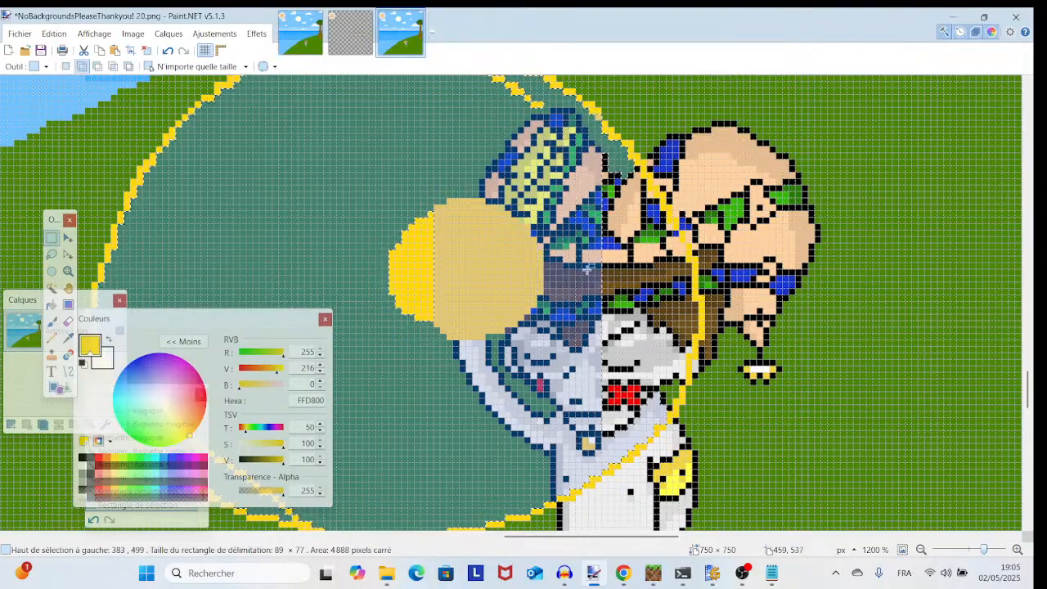
pyautogui.moveTo(455, 165); pyautogui.dragTo(640, 434)
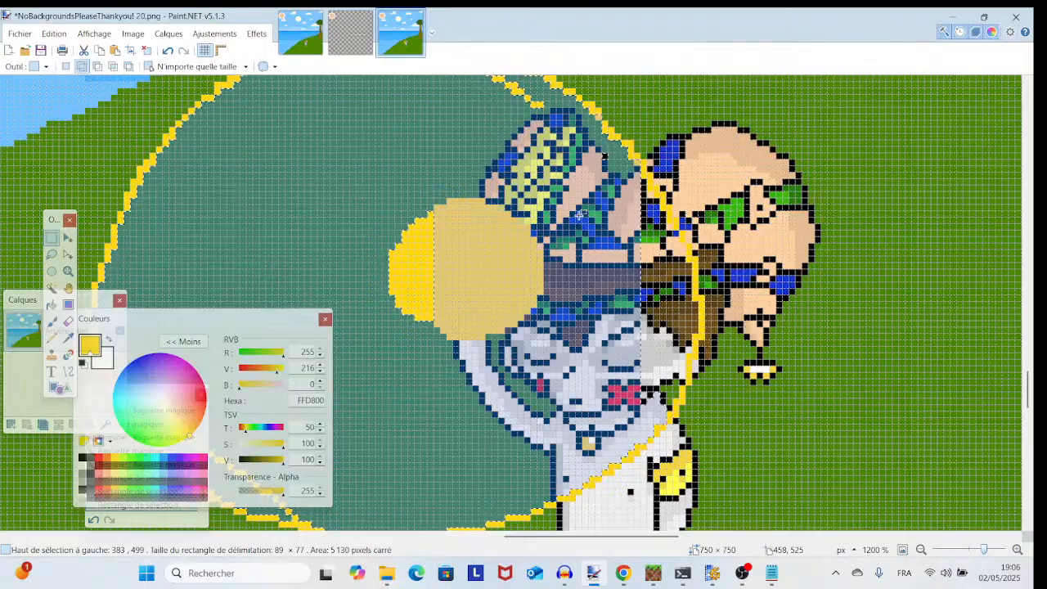
pyautogui.moveTo(554, 162); pyautogui.dragTo(628, 295)
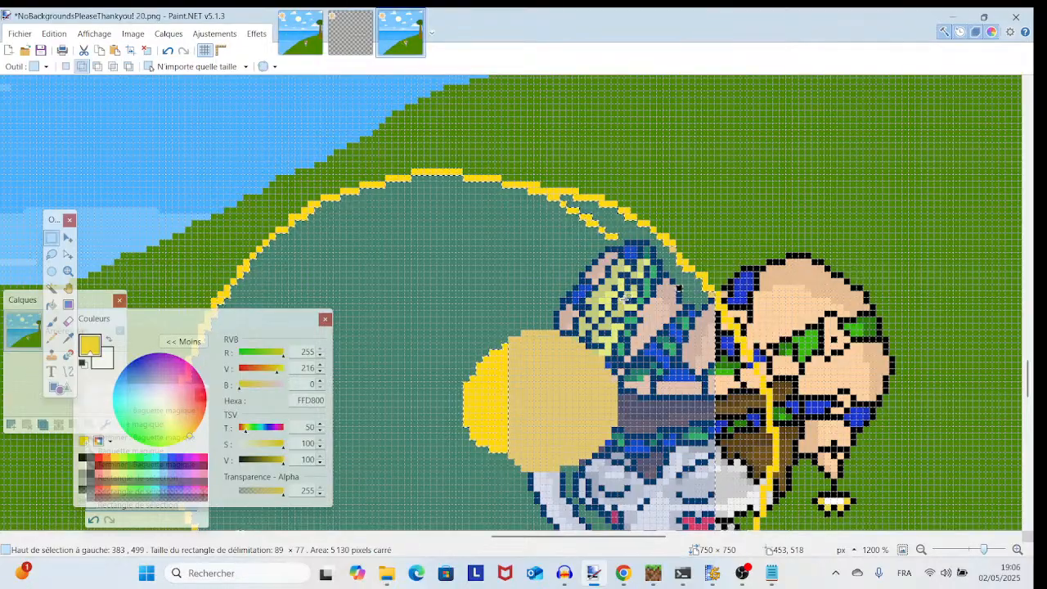
pyautogui.moveTo(717, 305); pyautogui.dragTo(708, 298)
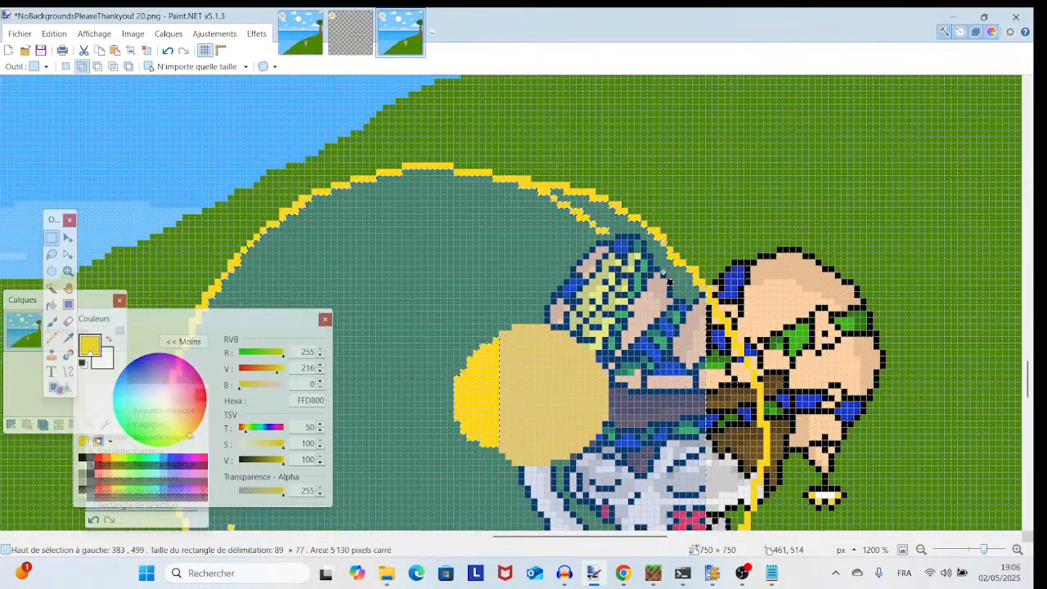
pyautogui.scroll(-2, 664, 274)
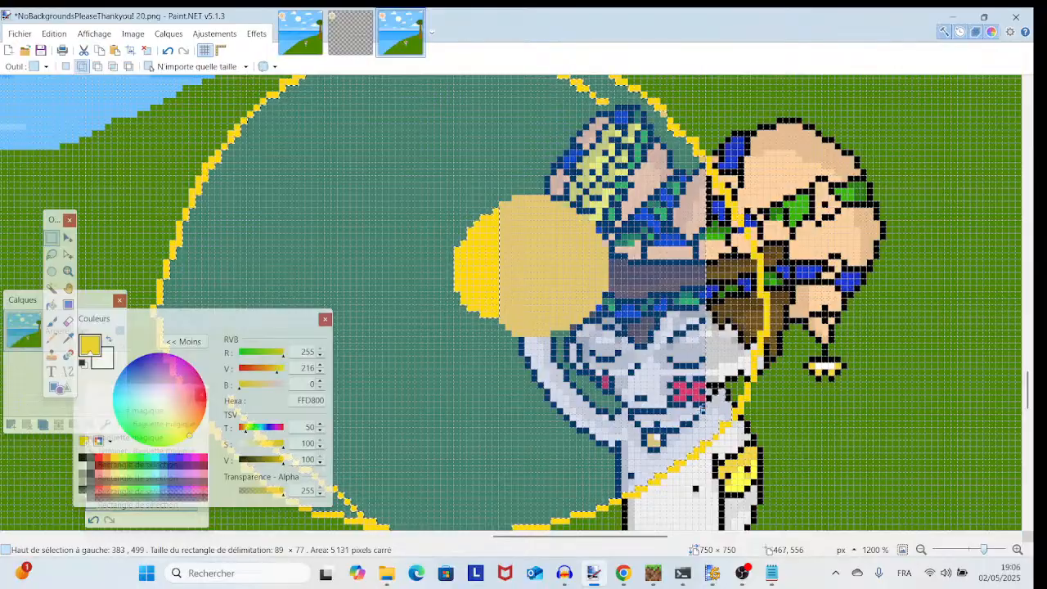
pyautogui.moveTo(702, 408); pyautogui.dragTo(595, 336)
# - Extend the selection with rectangles over the remaining parts of the hat, hair and face up to the large ring's right edge
pyautogui.moveTo(986, 550); pyautogui.dragTo(990, 554)
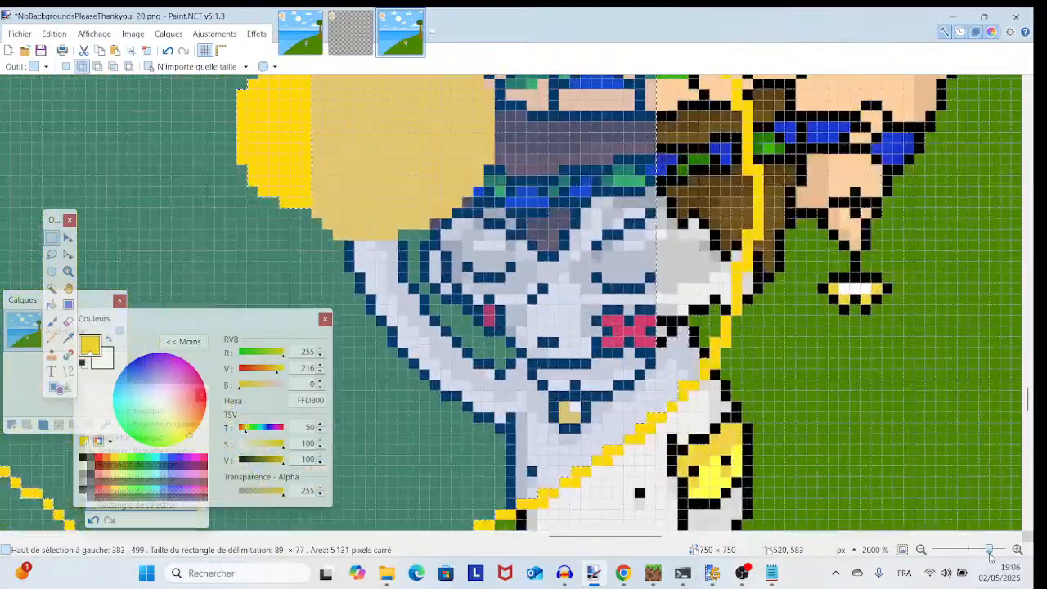
pyautogui.moveTo(652, 354); pyautogui.dragTo(709, 275)
pyautogui.scroll(3, 708, 234)
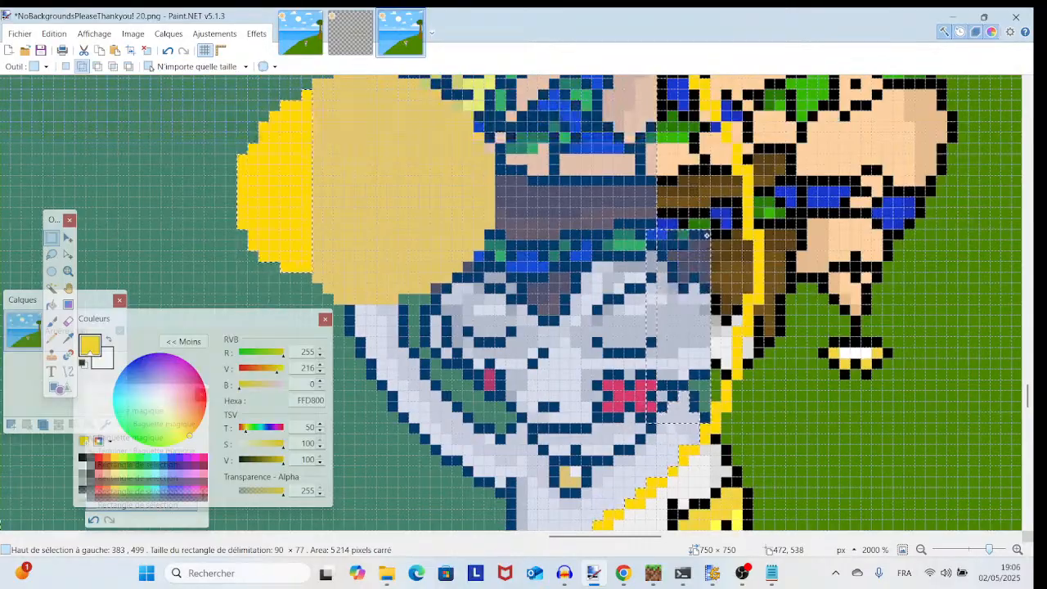
pyautogui.moveTo(707, 233); pyautogui.dragTo(672, 212)
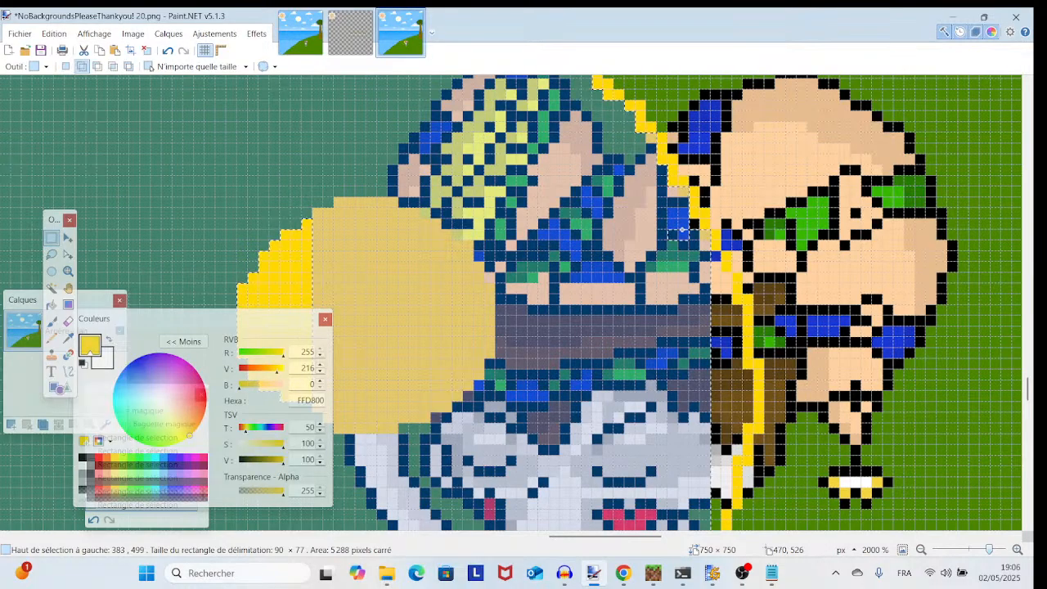
pyautogui.scroll(-3, 696, 246)
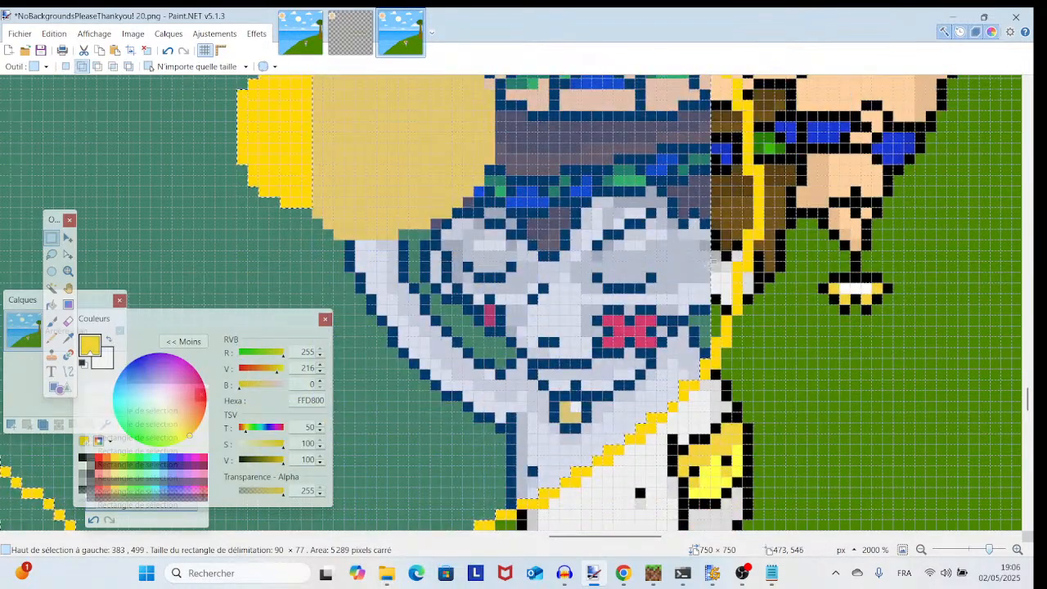
pyautogui.scroll(3, 717, 329)
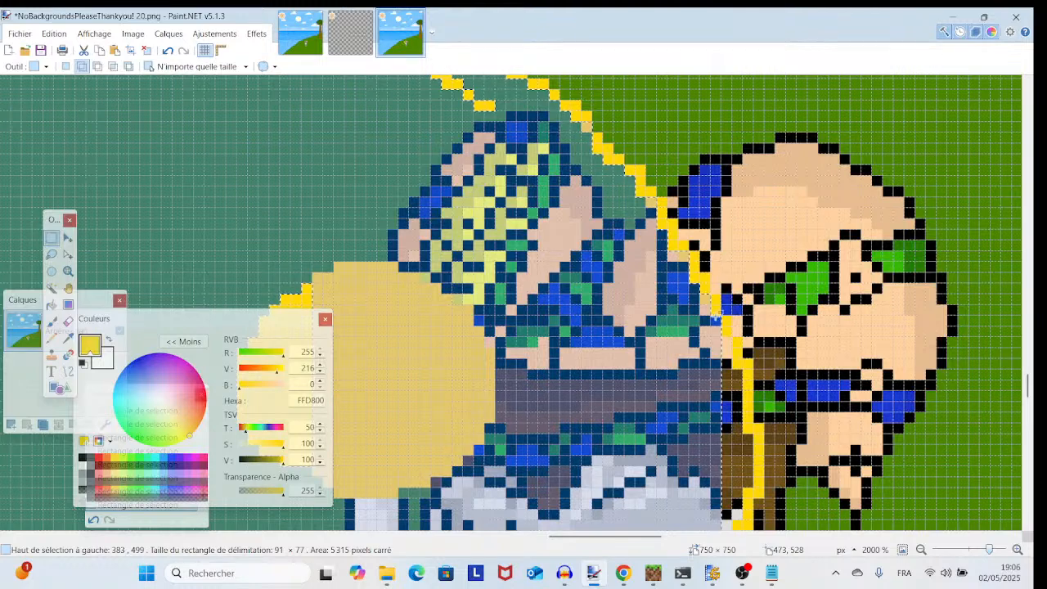
pyautogui.scroll(-2, 741, 329)
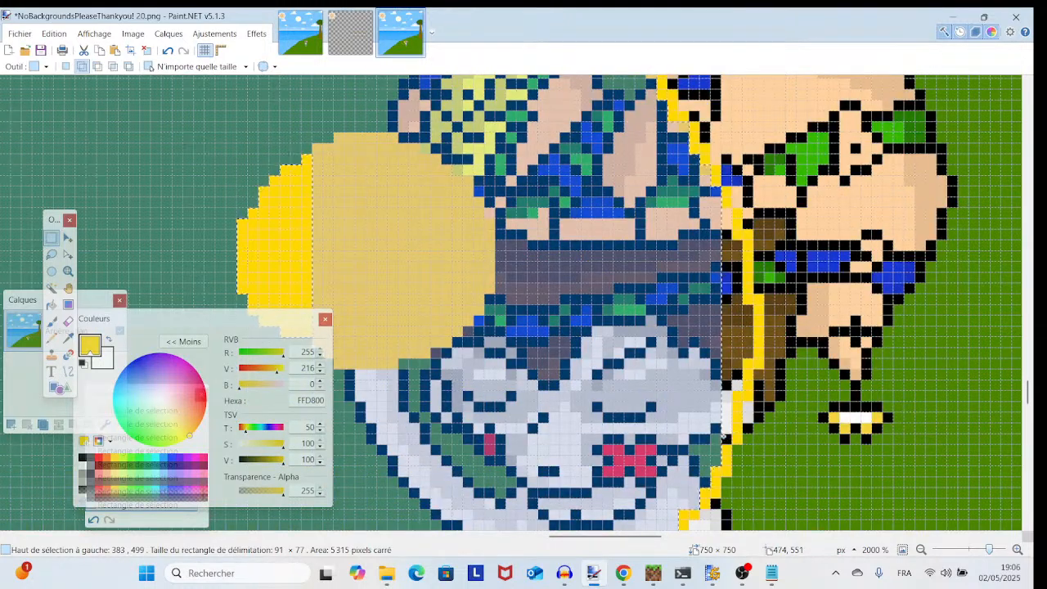
pyautogui.scroll(2, 723, 436)
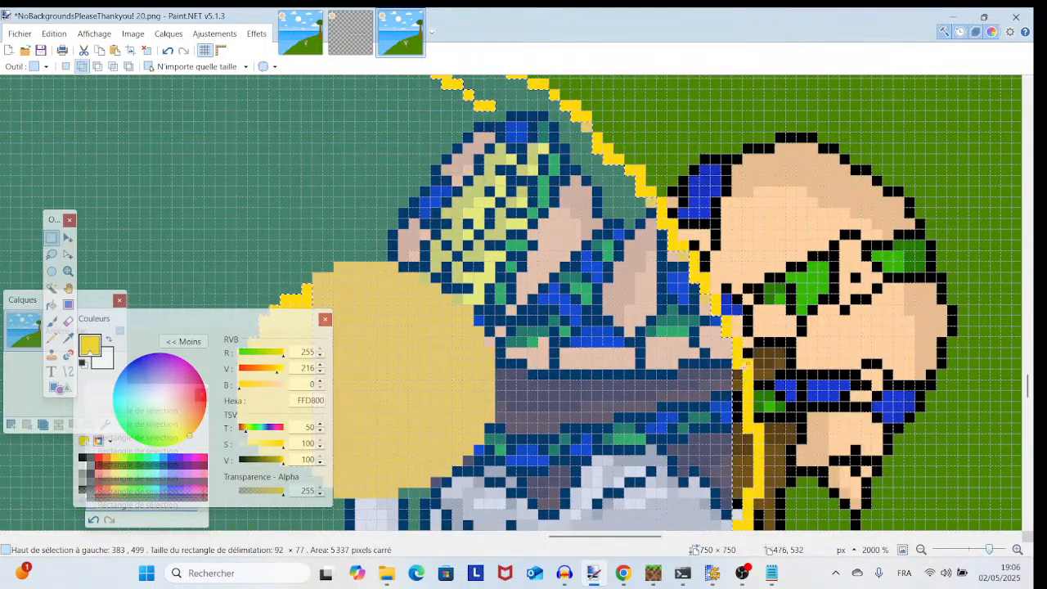
pyautogui.scroll(-2, 735, 375)
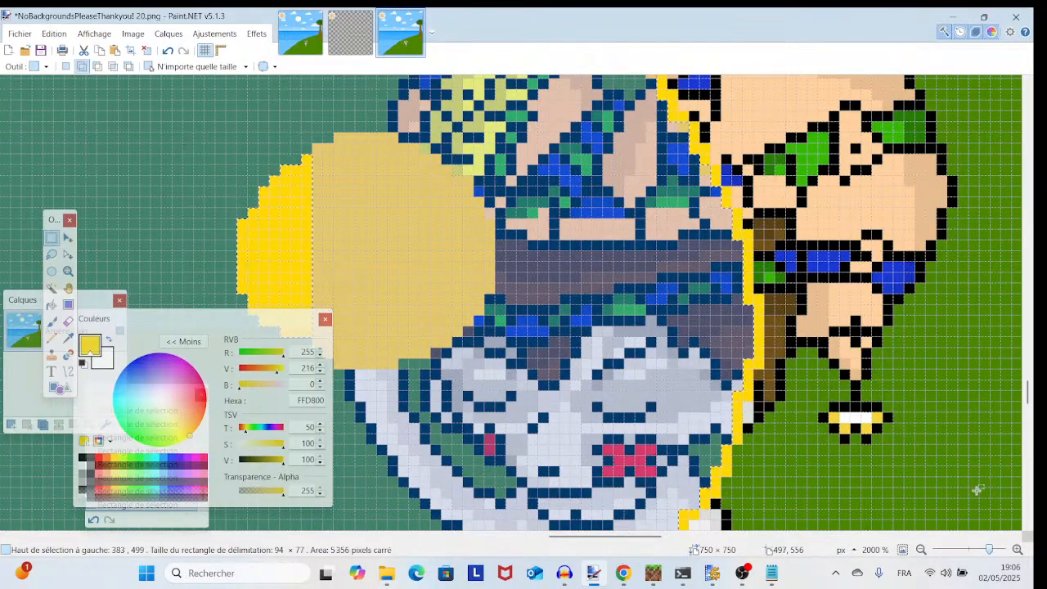
# - Paint the whole selected area inside the large ring solid yellow with the Paintbrush and clear the selection
pyautogui.moveTo(988, 550)
pyautogui.mouseDown()
pyautogui.moveTo(1000, 550)
pyautogui.moveTo(982, 553)
pyautogui.mouseUp()
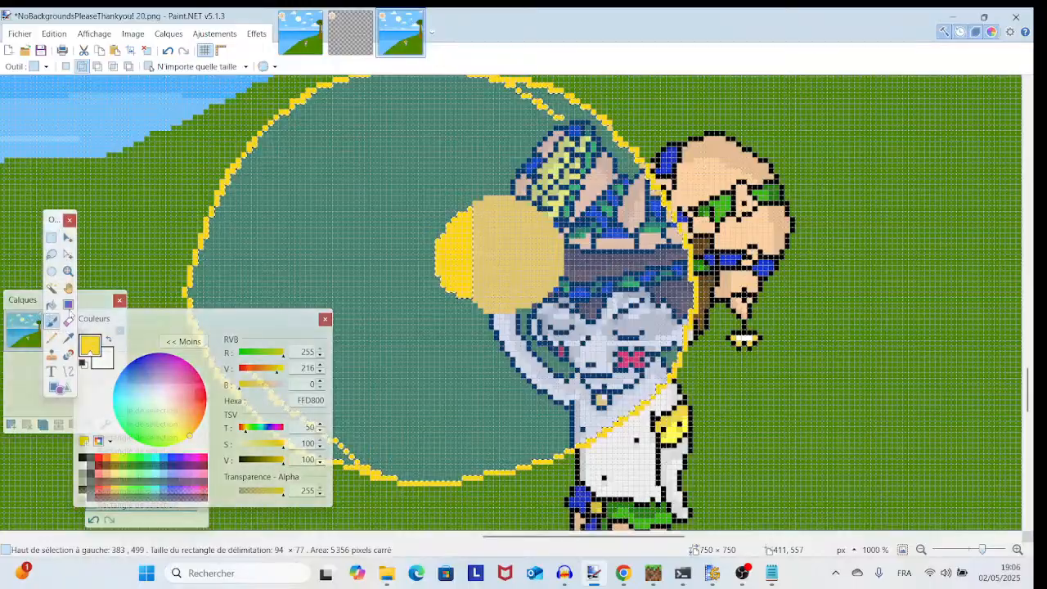
pyautogui.click(52, 322)
pyautogui.moveTo(498, 276); pyautogui.dragTo(550, 379)
pyautogui.moveTo(563, 297)
pyautogui.mouseDown()
pyautogui.moveTo(450, 279)
pyautogui.moveTo(397, 344)
pyautogui.moveTo(377, 270)
pyautogui.moveTo(639, 393)
pyautogui.moveTo(565, 426)
pyautogui.moveTo(487, 351)
pyautogui.moveTo(331, 380)
pyautogui.moveTo(304, 280)
pyautogui.mouseUp()
pyautogui.scroll(-2, 563, 423)
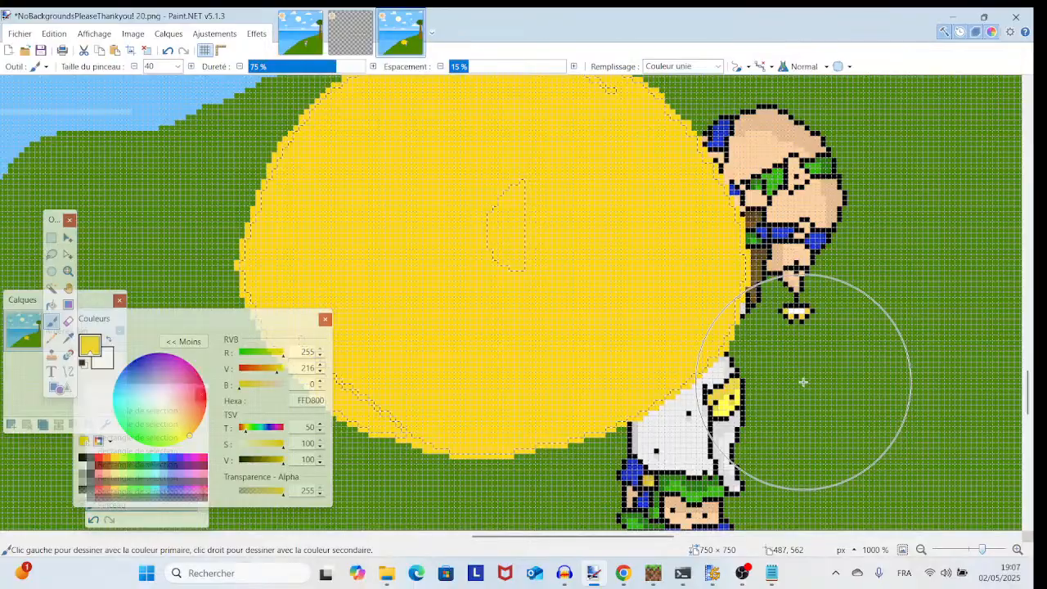
pyautogui.hotkey('ctrl', 'd')
pyautogui.moveTo(990, 552)
pyautogui.mouseDown()
pyautogui.moveTo(963, 553)
pyautogui.moveTo(976, 554)
pyautogui.mouseUp()
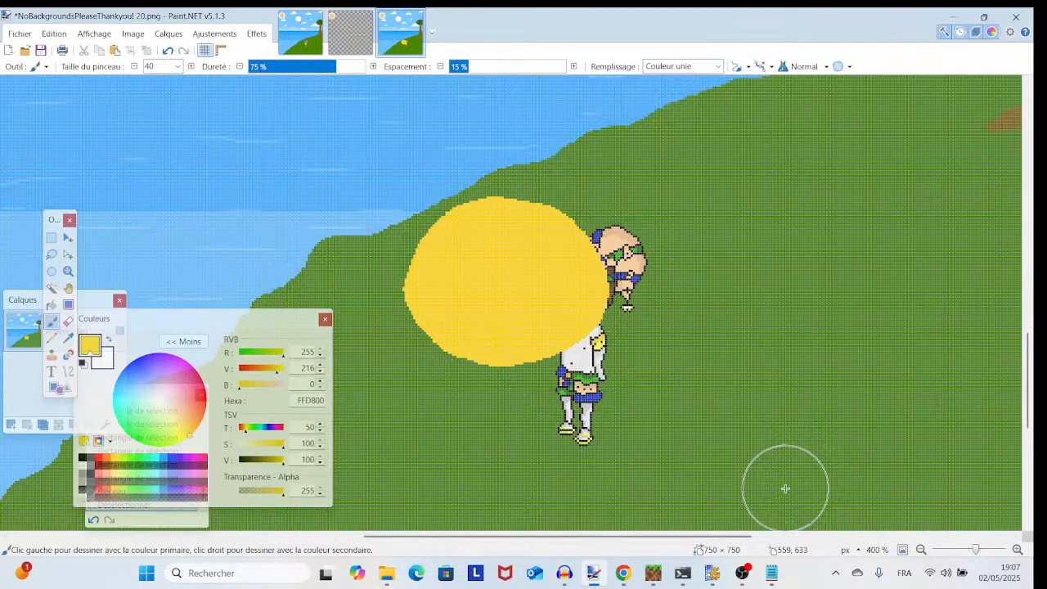
pyautogui.click(742, 572)
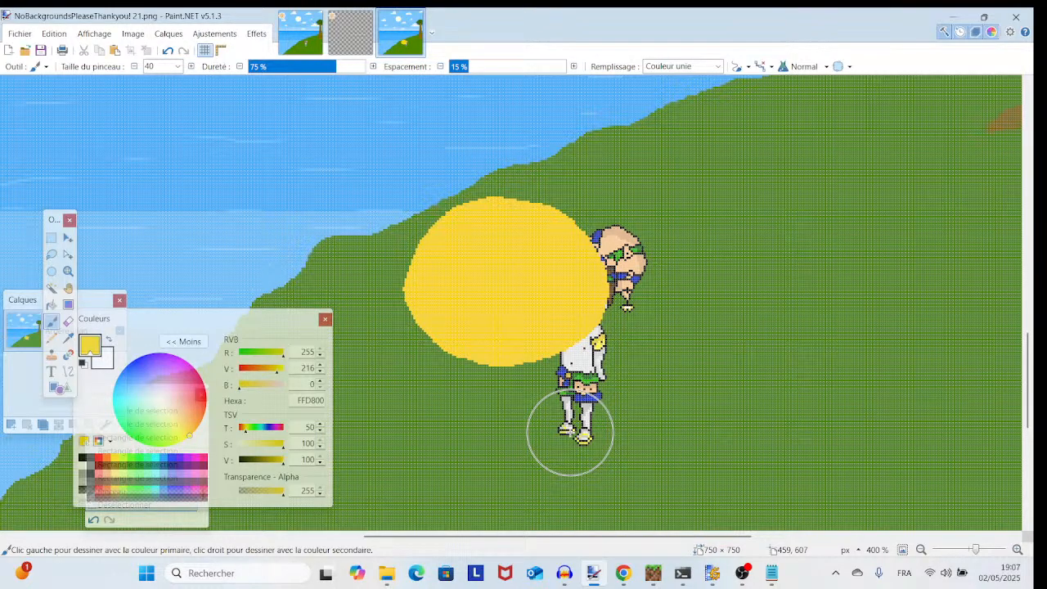
pyautogui.moveTo(977, 550); pyautogui.dragTo(975, 552)
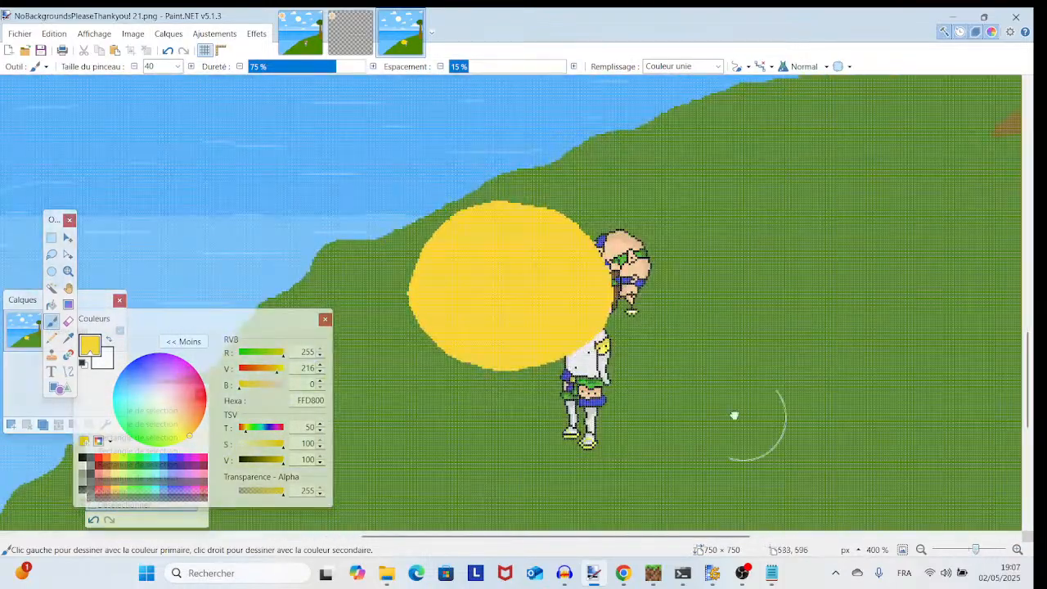
pyautogui.moveTo(735, 415); pyautogui.dragTo(725, 303)
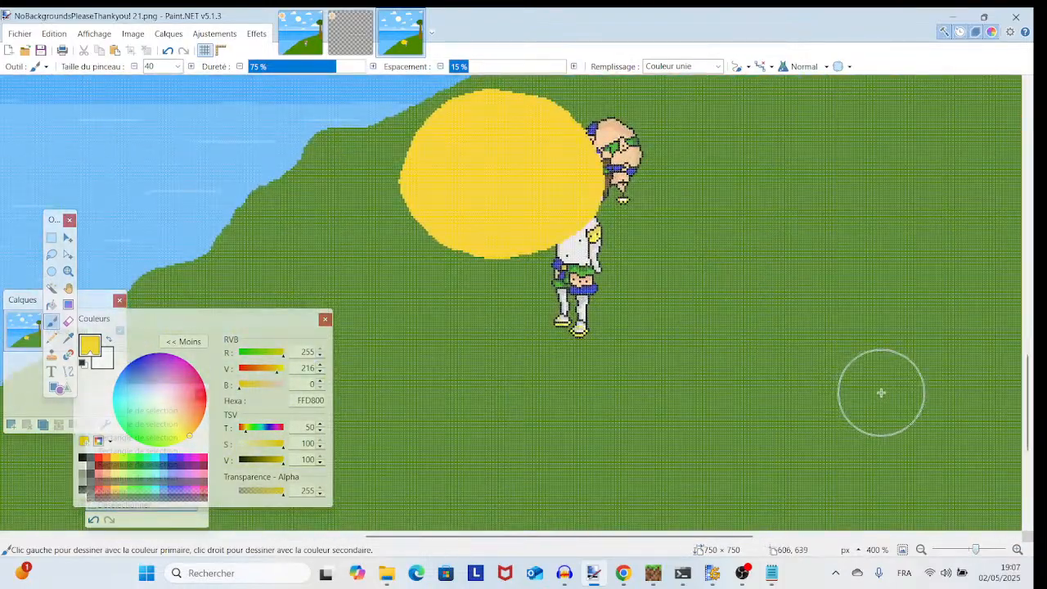
pyautogui.moveTo(893, 398)
pyautogui.mouseDown()
pyautogui.moveTo(863, 456)
pyautogui.moveTo(778, 495)
pyautogui.mouseUp()
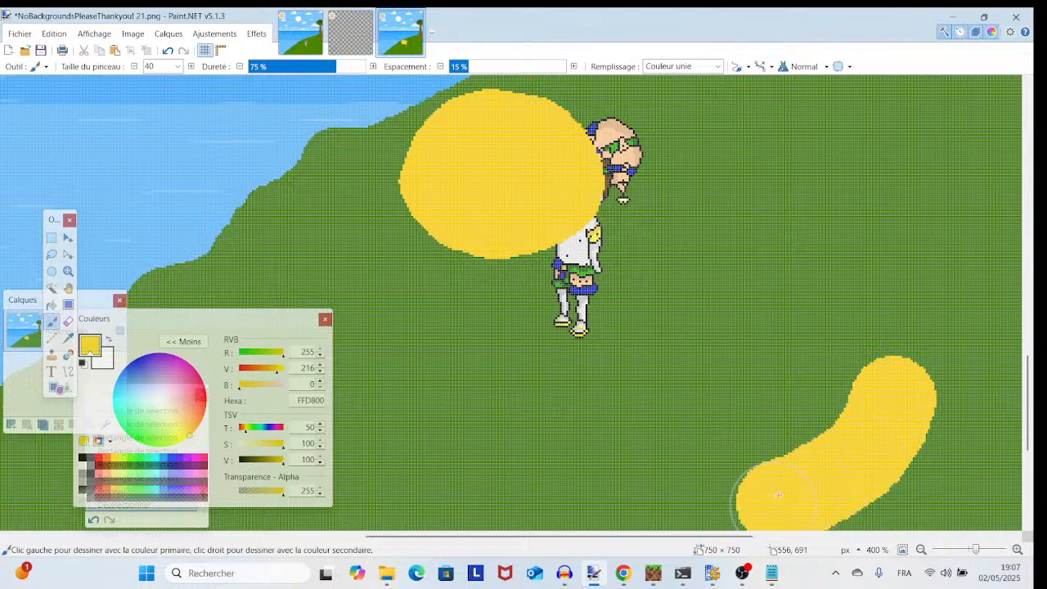
pyautogui.moveTo(975, 550); pyautogui.dragTo(973, 549)
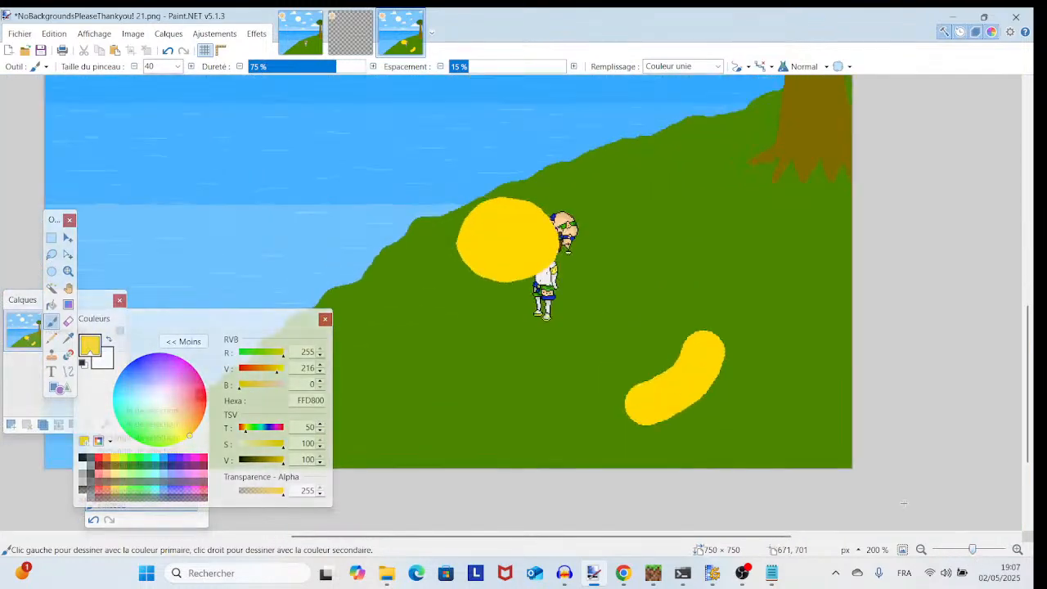
pyautogui.click(167, 50)
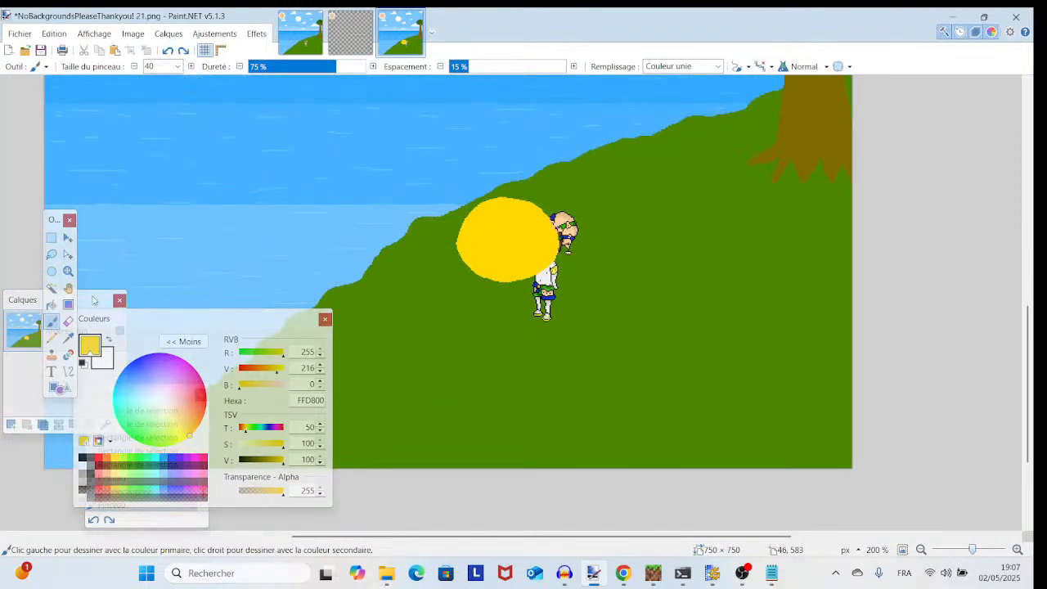
# - Draw a giant yellow Pencil ring from the lower hill under the character, up through the sea and across the sky to the tree
pyautogui.click(51, 337)
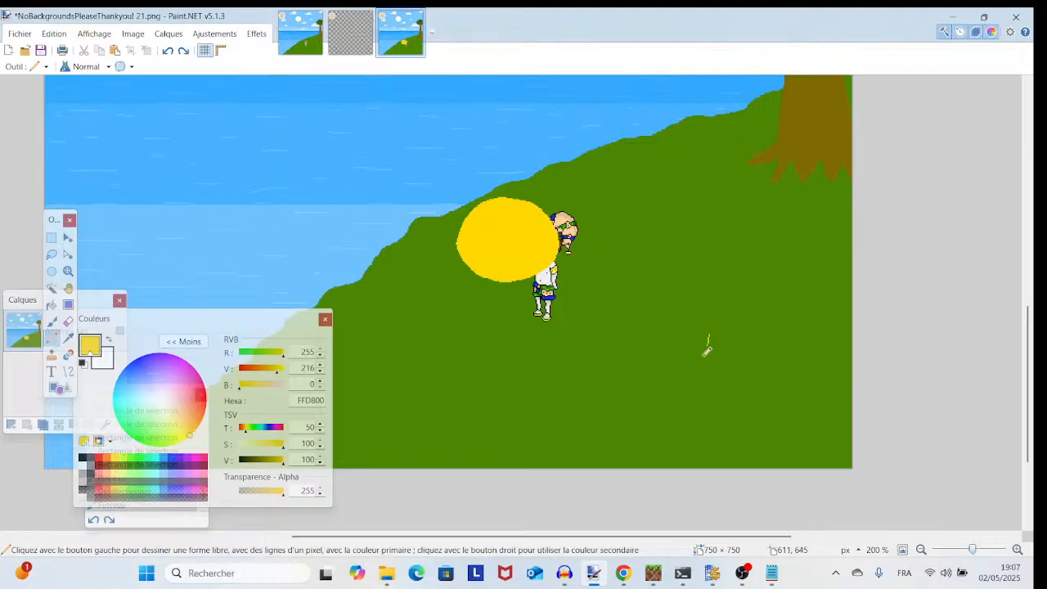
pyautogui.moveTo(705, 353)
pyautogui.mouseDown()
pyautogui.moveTo(684, 391)
pyautogui.moveTo(636, 430)
pyautogui.moveTo(514, 454)
pyautogui.moveTo(401, 432)
pyautogui.moveTo(310, 380)
pyautogui.mouseUp()
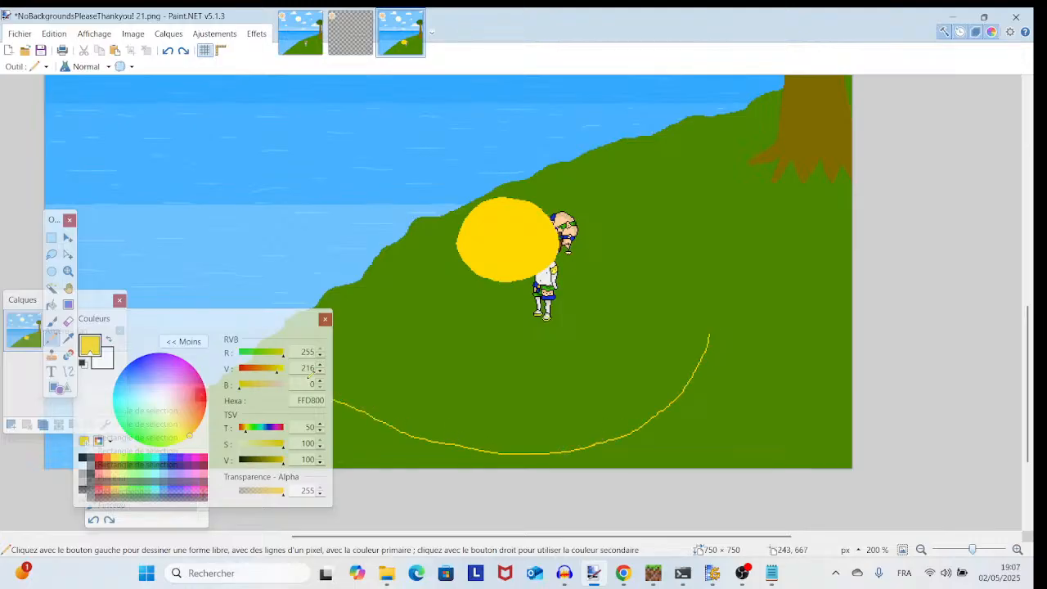
pyautogui.moveTo(208, 271)
pyautogui.mouseDown()
pyautogui.moveTo(293, 427)
pyautogui.moveTo(573, 467)
pyautogui.mouseUp()
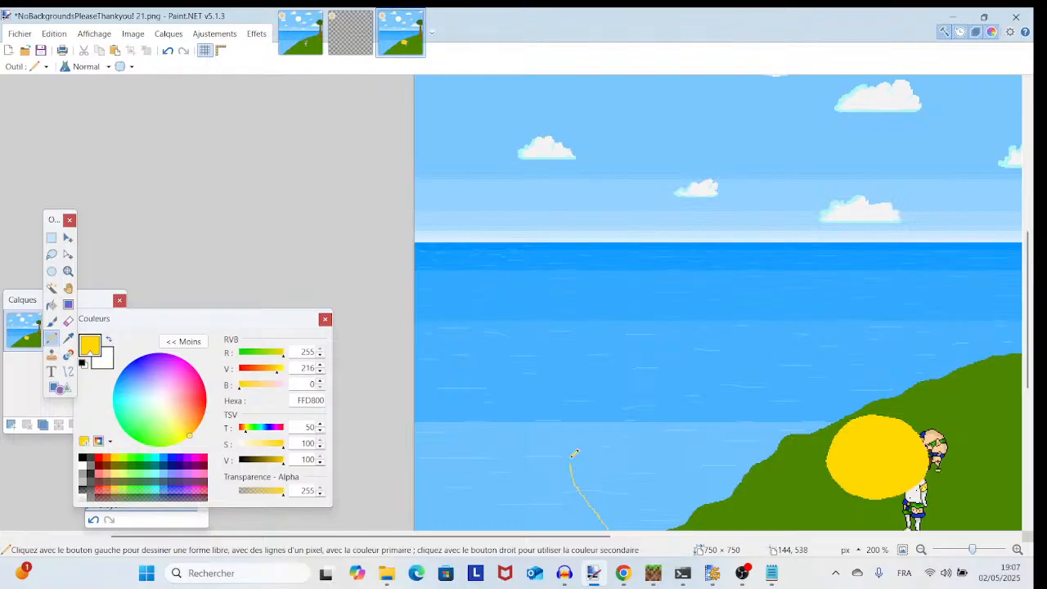
pyautogui.moveTo(575, 453)
pyautogui.mouseDown()
pyautogui.moveTo(593, 381)
pyautogui.moveTo(654, 293)
pyautogui.moveTo(722, 234)
pyautogui.mouseUp()
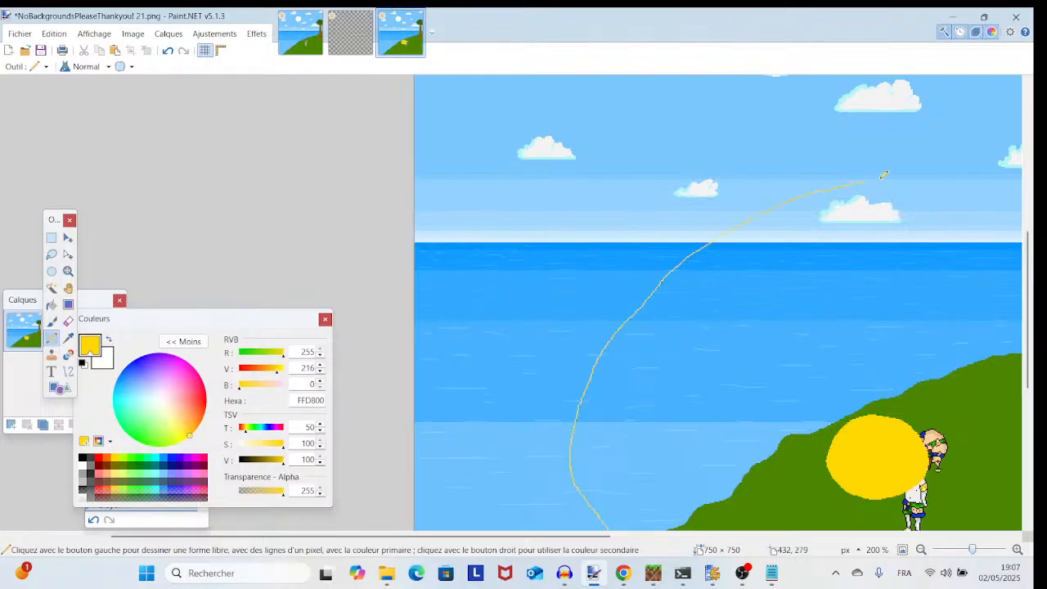
pyautogui.moveTo(962, 182)
pyautogui.mouseDown()
pyautogui.moveTo(646, 194)
pyautogui.moveTo(453, 95)
pyautogui.moveTo(464, 91)
pyautogui.moveTo(644, 206)
pyautogui.moveTo(676, 304)
pyautogui.mouseUp()
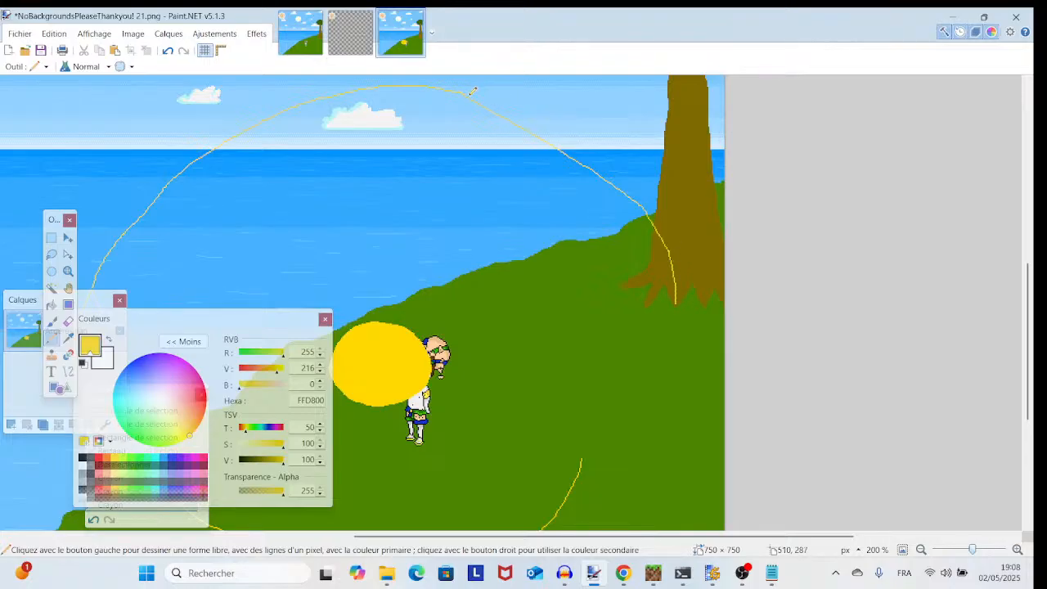
# - Close the giant ring with yellow Pencil strokes from the sky past the tree's roots and down the hill to the bottom arc
pyautogui.moveTo(548, 123); pyautogui.dragTo(643, 192)
pyautogui.moveTo(664, 229)
pyautogui.mouseDown()
pyautogui.moveTo(662, 346)
pyautogui.moveTo(589, 506)
pyautogui.mouseUp()
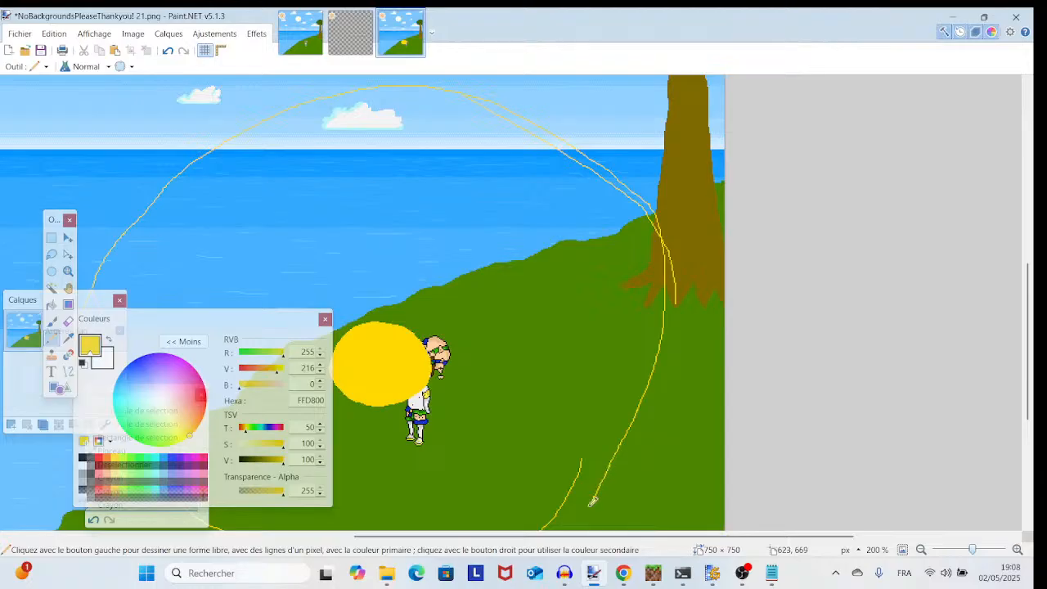
pyautogui.scroll(-3, 627, 276)
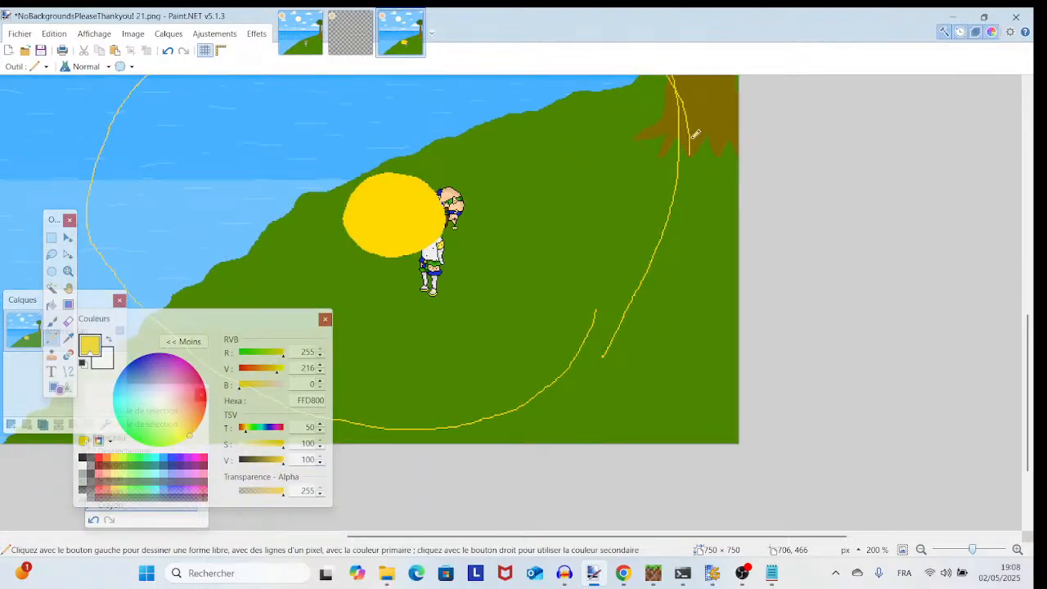
pyautogui.moveTo(695, 133)
pyautogui.mouseDown()
pyautogui.moveTo(688, 198)
pyautogui.moveTo(639, 328)
pyautogui.moveTo(583, 388)
pyautogui.moveTo(523, 413)
pyautogui.moveTo(451, 423)
pyautogui.mouseUp()
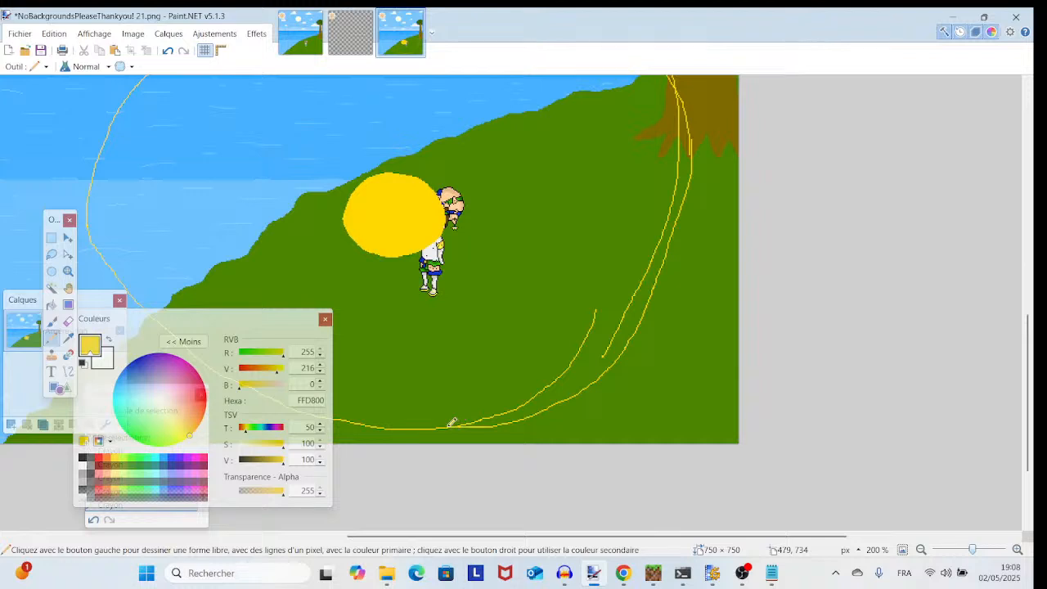
pyautogui.scroll(3, 451, 423)
pyautogui.hscroll(2, 452, 423)
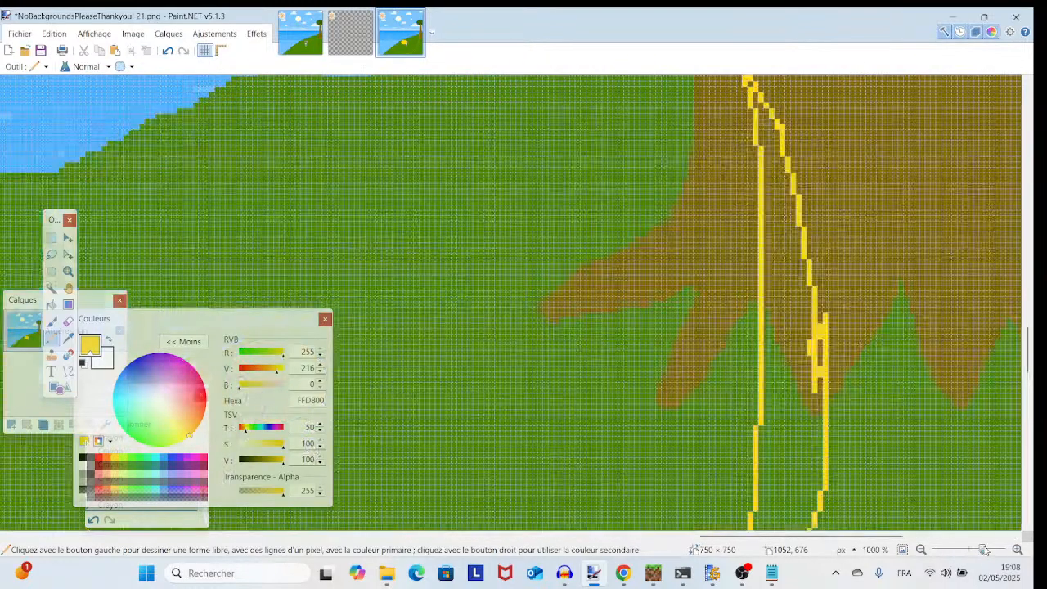
pyautogui.scroll(5, 573, 306)
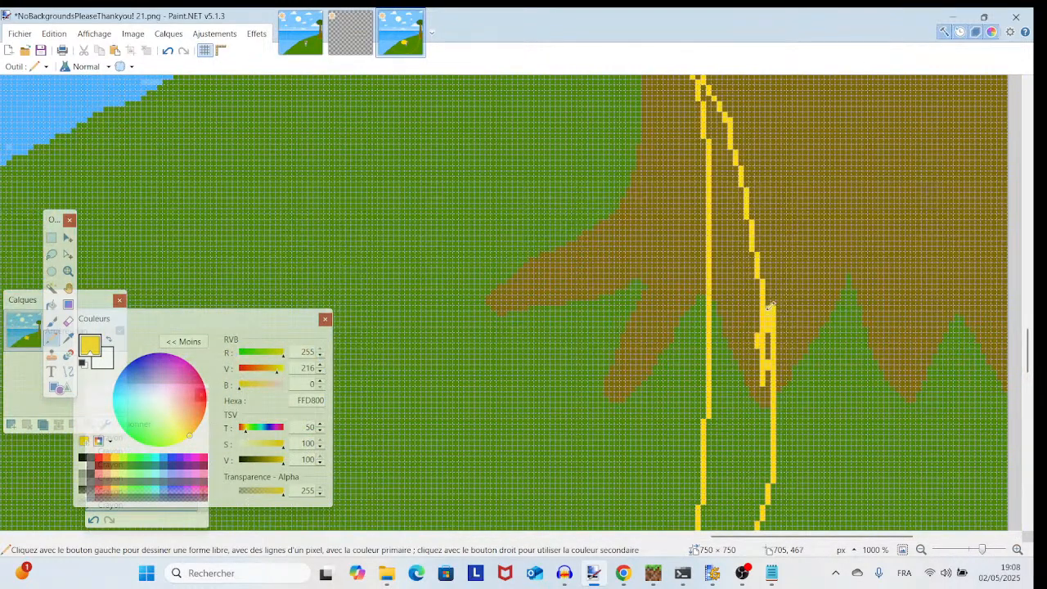
pyautogui.moveTo(759, 342); pyautogui.dragTo(762, 330)
# - Fill the hill areas and tree roots inside the giant ring with yellow using the Paint Bucket at 50% tolerance
pyautogui.moveTo(982, 550)
pyautogui.mouseDown()
pyautogui.moveTo(957, 552)
pyautogui.moveTo(968, 554)
pyautogui.mouseUp()
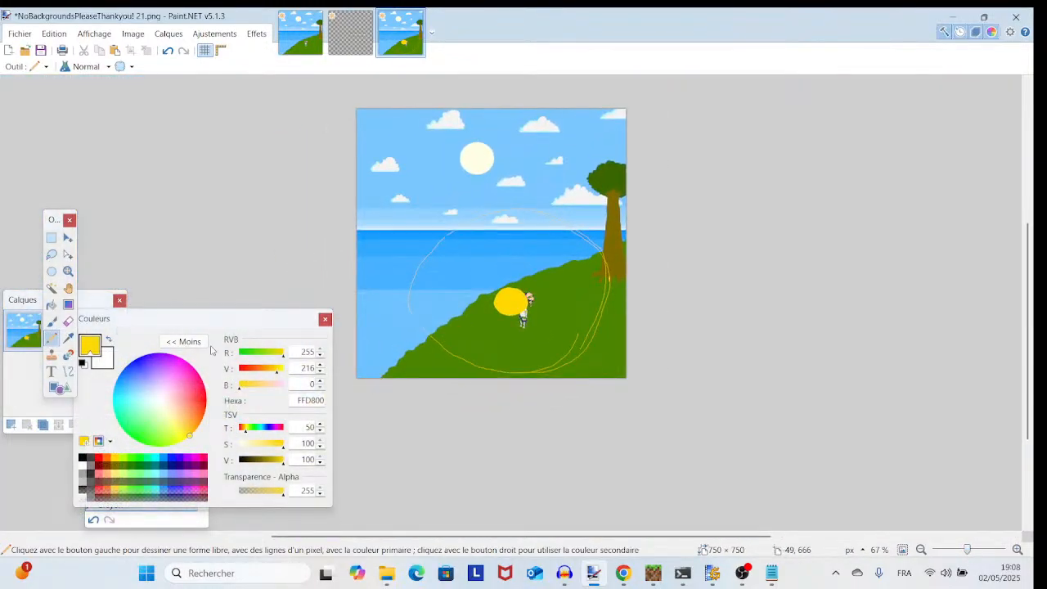
pyautogui.click(50, 305)
pyautogui.moveTo(969, 550)
pyautogui.mouseDown()
pyautogui.moveTo(986, 550)
pyautogui.moveTo(974, 550)
pyautogui.mouseUp()
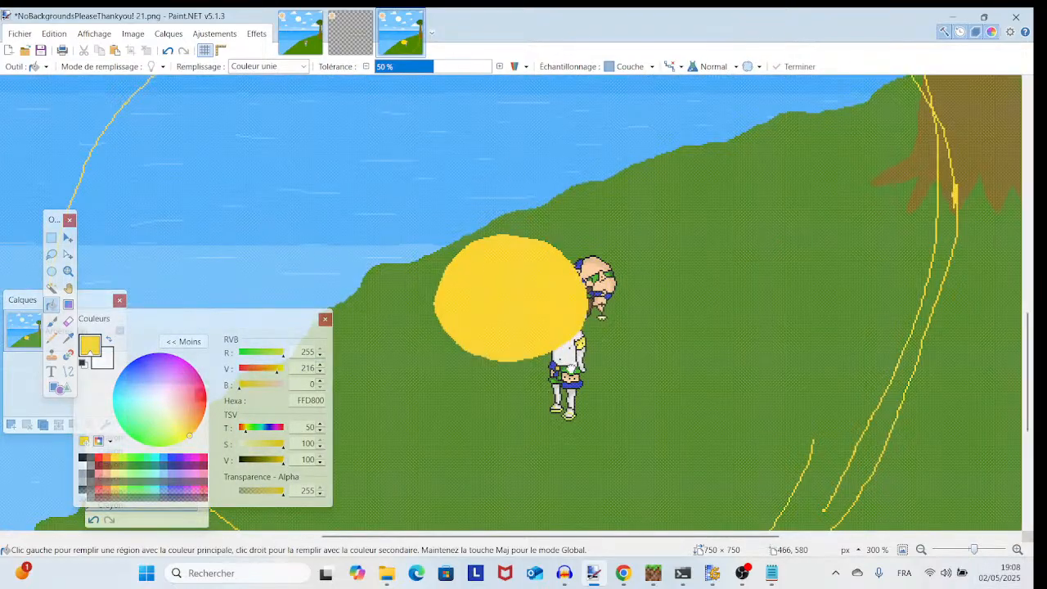
pyautogui.click(412, 429)
pyautogui.moveTo(576, 460); pyautogui.dragTo(558, 235)
pyautogui.moveTo(560, 406); pyautogui.dragTo(442, 575)
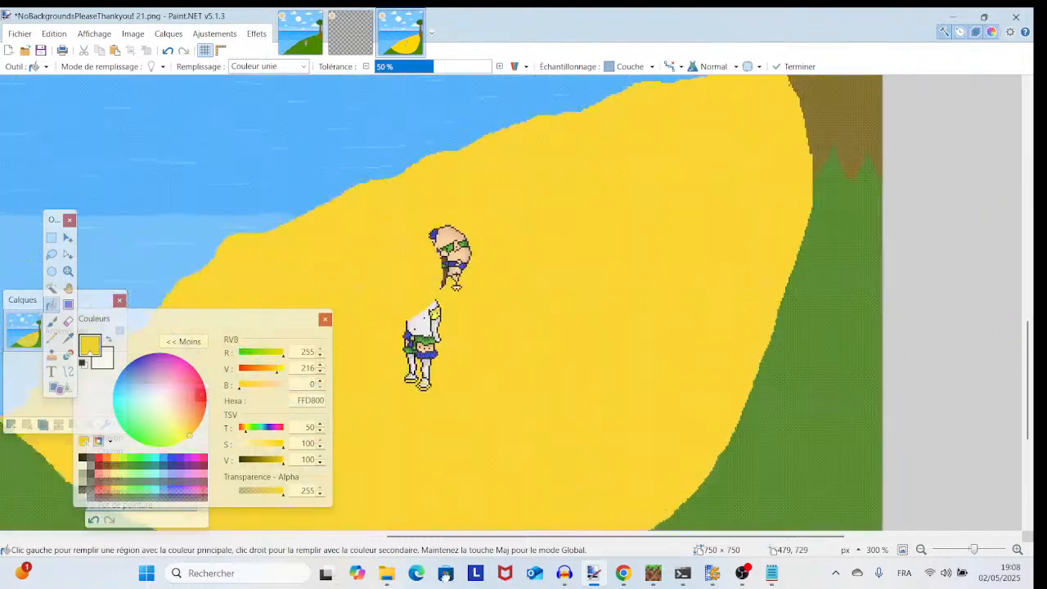
# - Fill the sea, the sky and the leftover slivers beside the tree inside the giant ring with yellow
pyautogui.moveTo(610, 341); pyautogui.dragTo(516, 549)
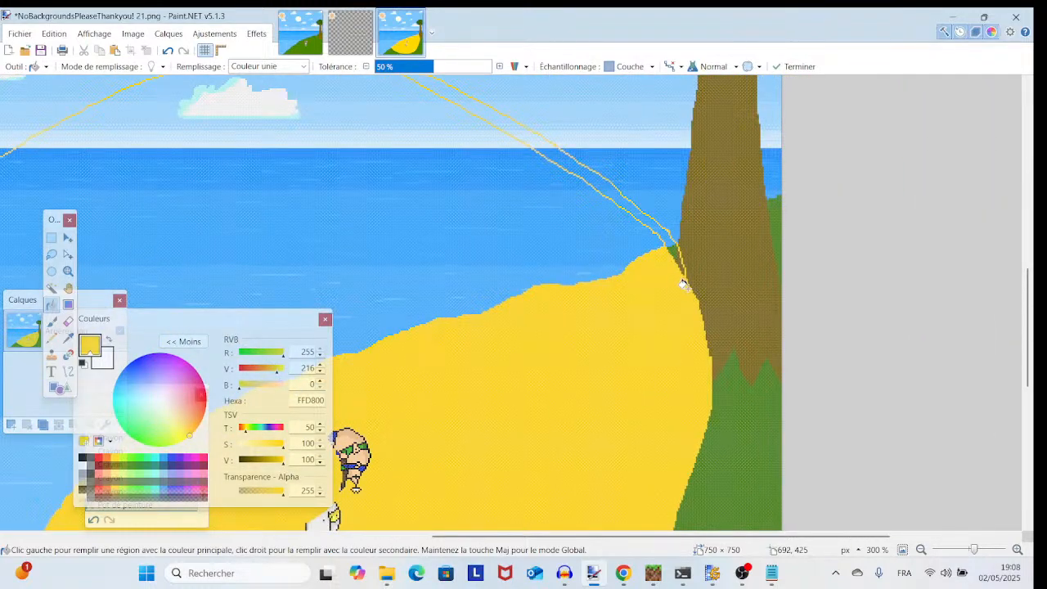
pyautogui.click(410, 238)
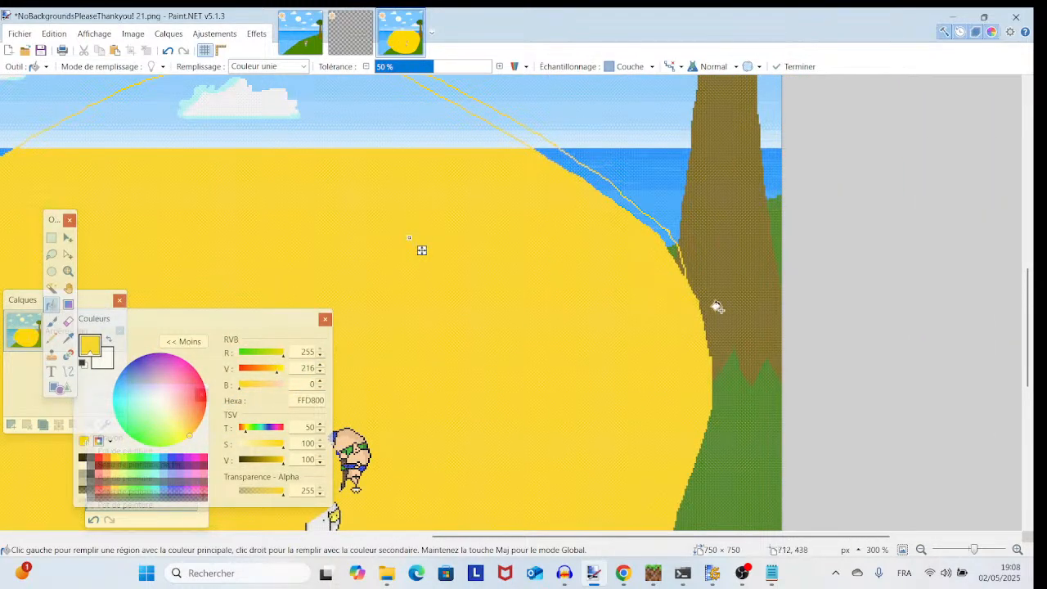
pyautogui.click(680, 266)
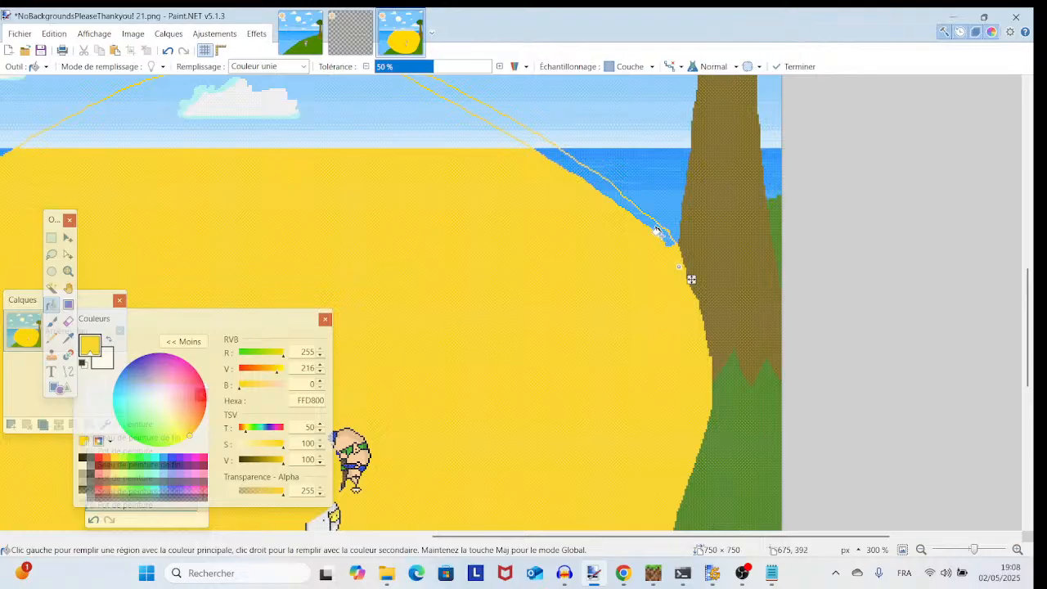
pyautogui.click(660, 233)
pyautogui.moveTo(447, 185); pyautogui.dragTo(793, 355)
pyautogui.click(663, 285)
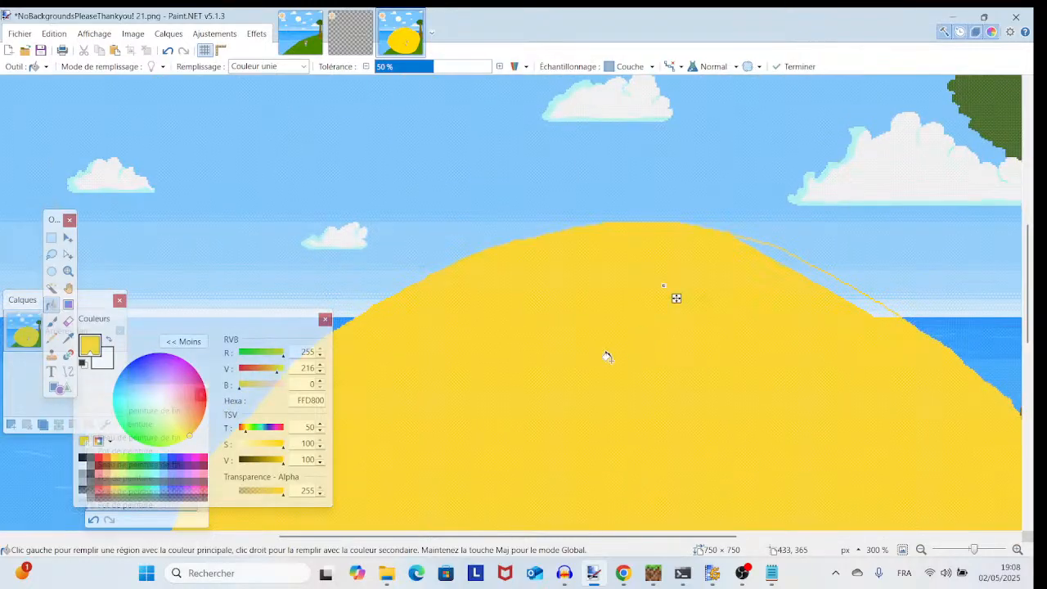
pyautogui.scroll(-2, 607, 357)
pyautogui.hscroll(-2, 607, 357)
pyautogui.scroll(-4, 810, 168)
pyautogui.hscroll(4, 748, 287)
pyautogui.scroll(-1, 748, 287)
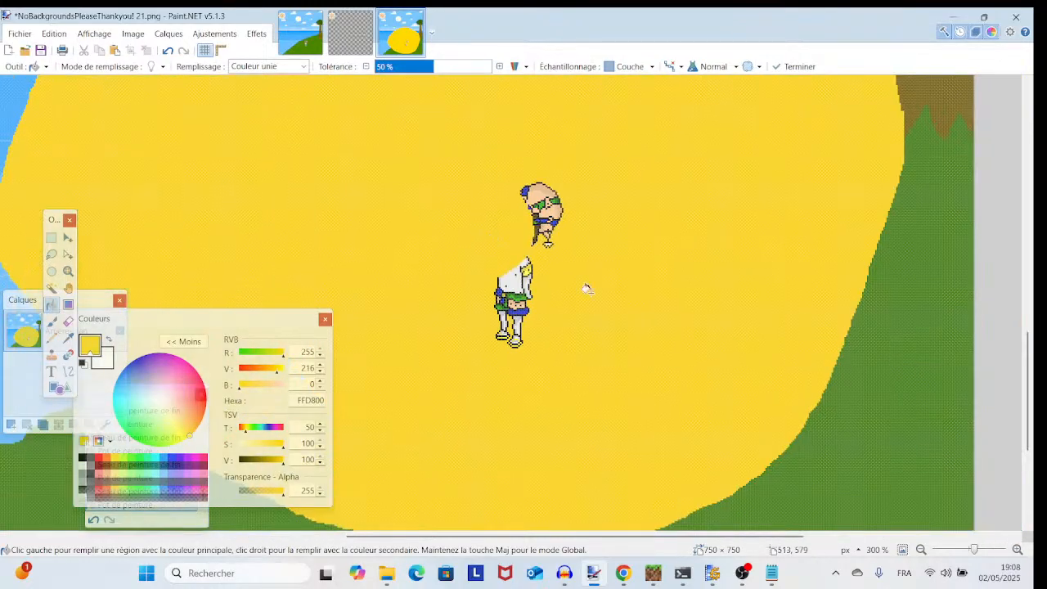
# - Fill the leftover sky sliver along the giant ball's upper-right edge with yellow using the Paint Bucket
pyautogui.scroll(6, 542, 305)
pyautogui.hscroll(1, 541, 304)
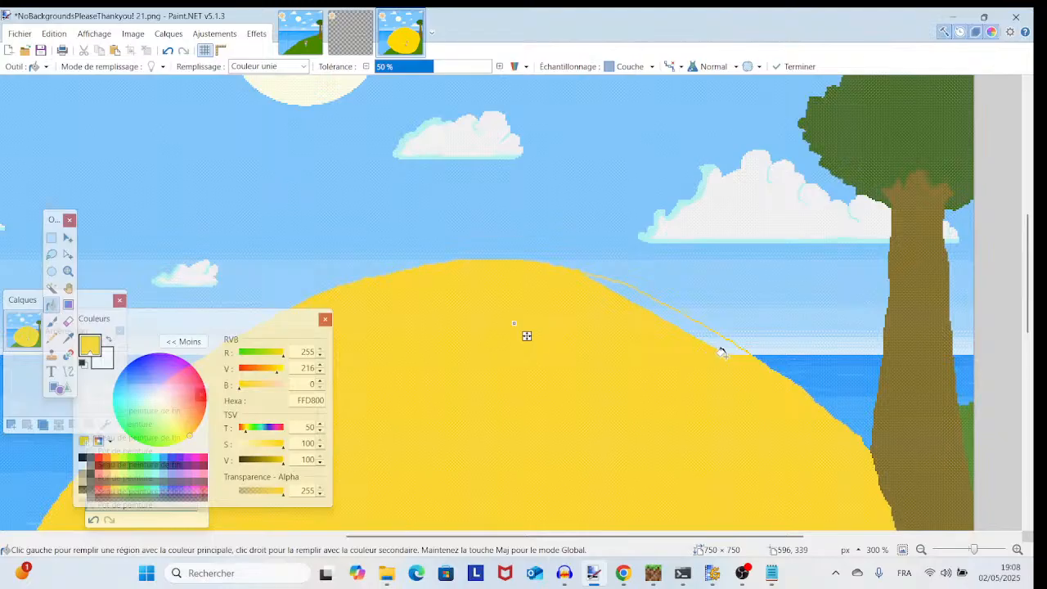
pyautogui.scroll(-6, 633, 168)
pyautogui.hscroll(-1, 632, 168)
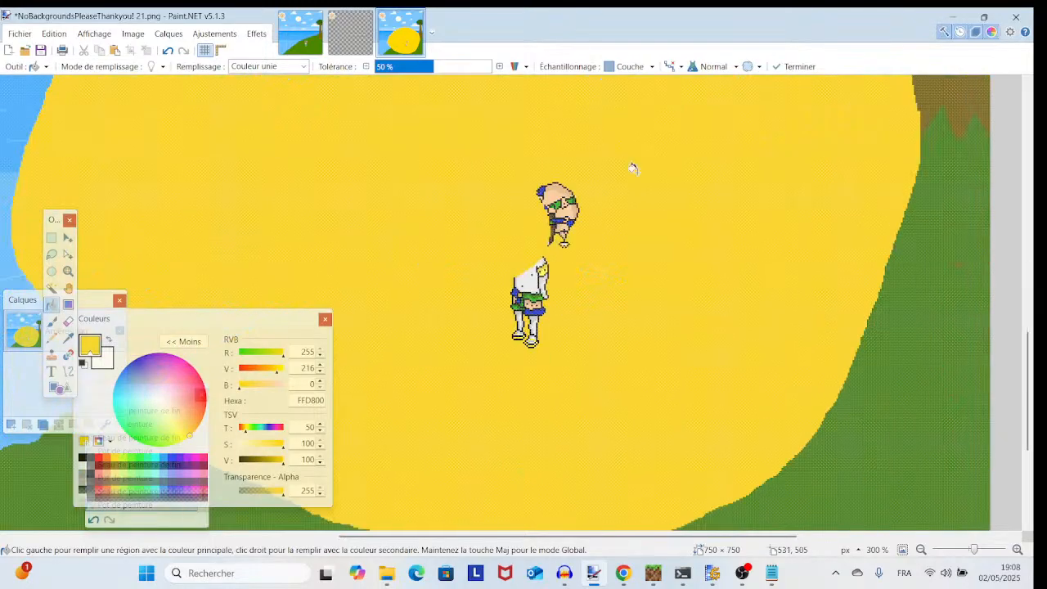
pyautogui.scroll(-3, 585, 219)
pyautogui.moveTo(565, 236); pyautogui.dragTo(496, 582)
pyautogui.moveTo(732, 350); pyautogui.dragTo(760, 376)
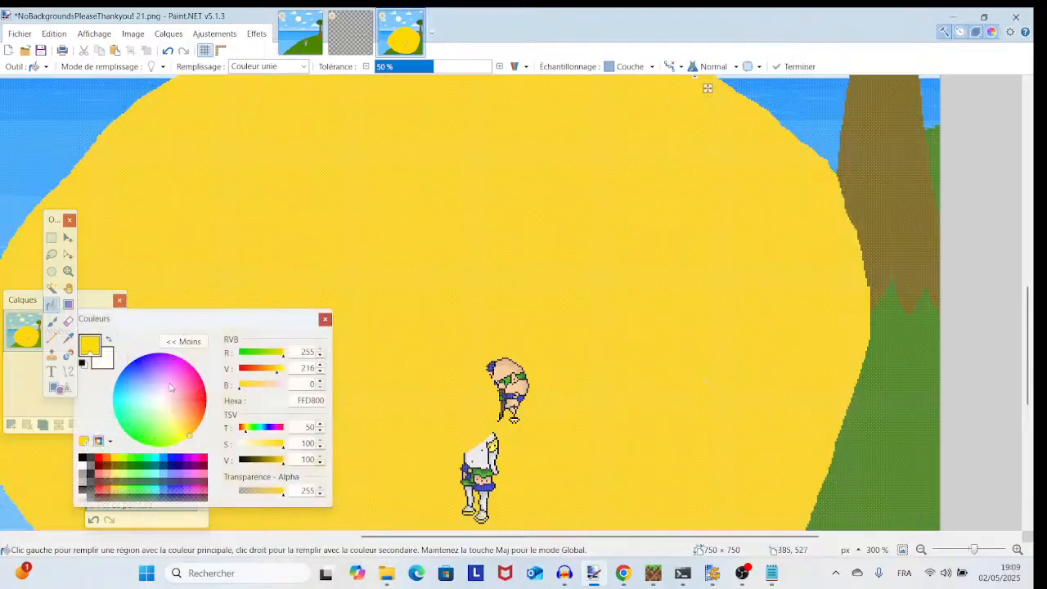
# - Smooth the giant ball's right edge beside the tree roots with vertical one-pixel yellow Pencil strokes
pyautogui.click(52, 338)
pyautogui.moveTo(696, 355); pyautogui.dragTo(533, 331)
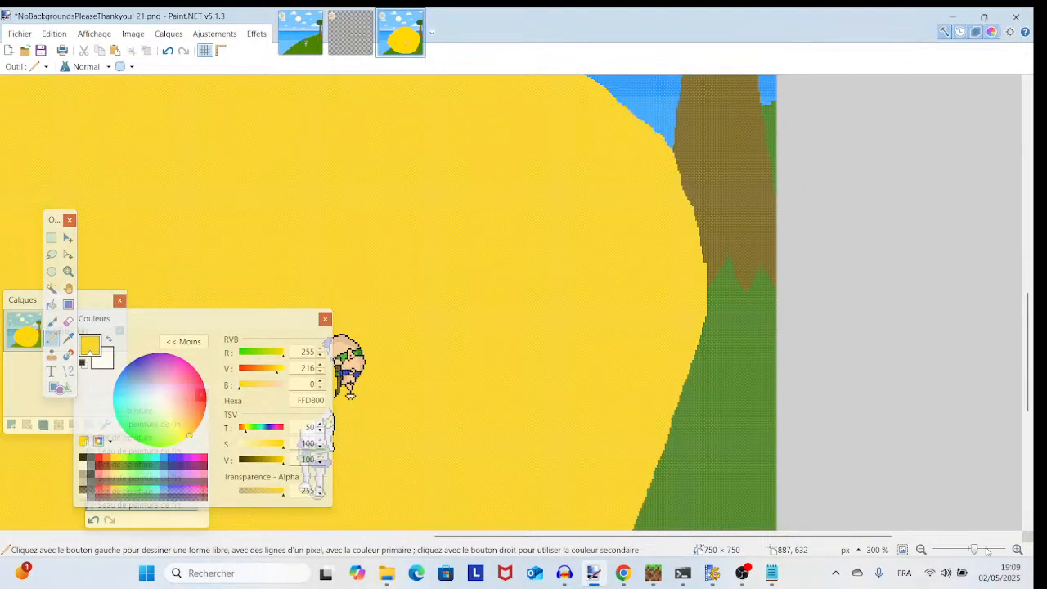
pyautogui.moveTo(975, 549); pyautogui.dragTo(981, 550)
pyautogui.moveTo(734, 427); pyautogui.dragTo(421, 421)
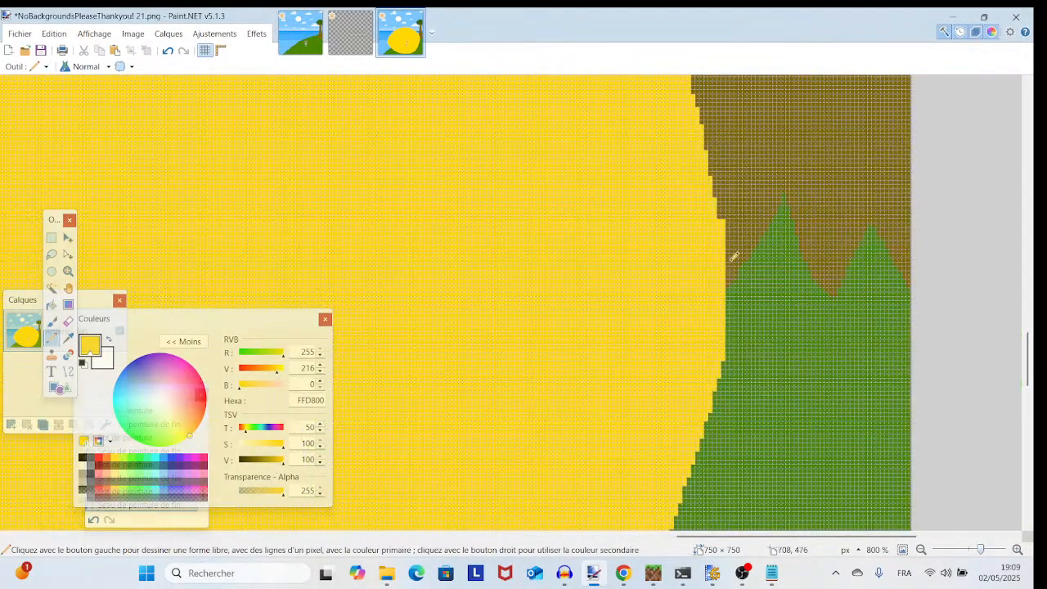
pyautogui.moveTo(733, 256)
pyautogui.mouseDown()
pyautogui.moveTo(728, 316)
pyautogui.moveTo(731, 245)
pyautogui.moveTo(733, 327)
pyautogui.mouseUp()
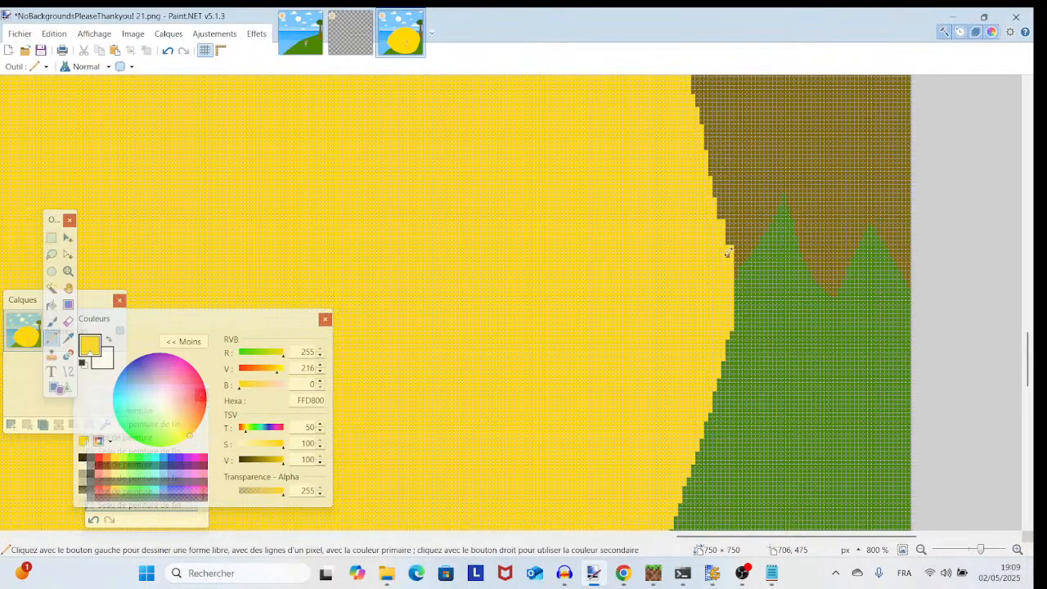
pyautogui.moveTo(730, 256); pyautogui.dragTo(733, 228)
# - Paint over the remaining head and body parts of the character with yellow using the Paintbrush at size 40
pyautogui.moveTo(423, 470); pyautogui.dragTo(956, 344)
pyautogui.moveTo(344, 472); pyautogui.dragTo(677, 337)
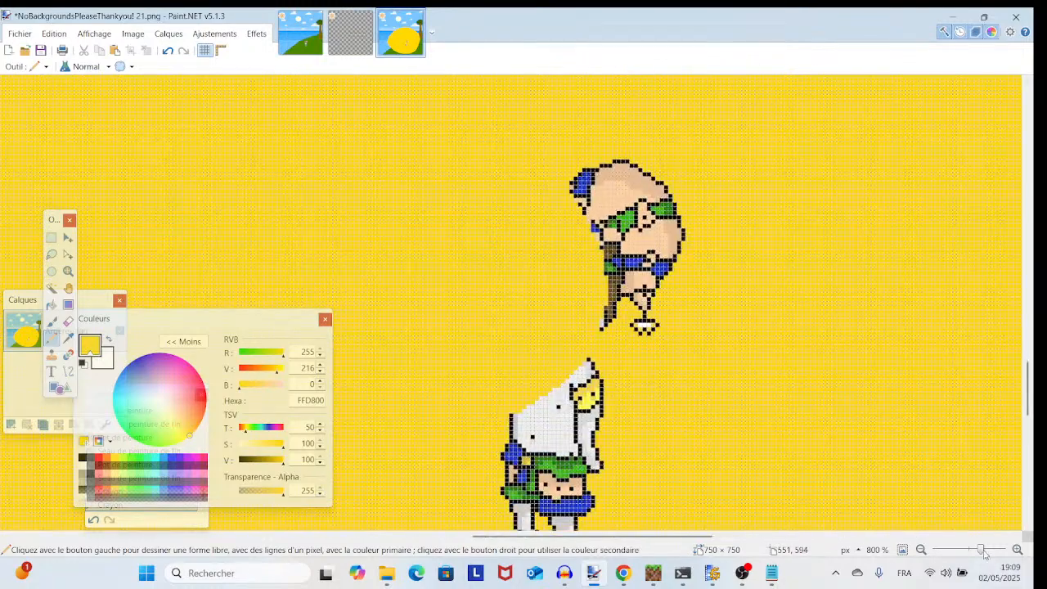
pyautogui.moveTo(982, 550); pyautogui.dragTo(974, 550)
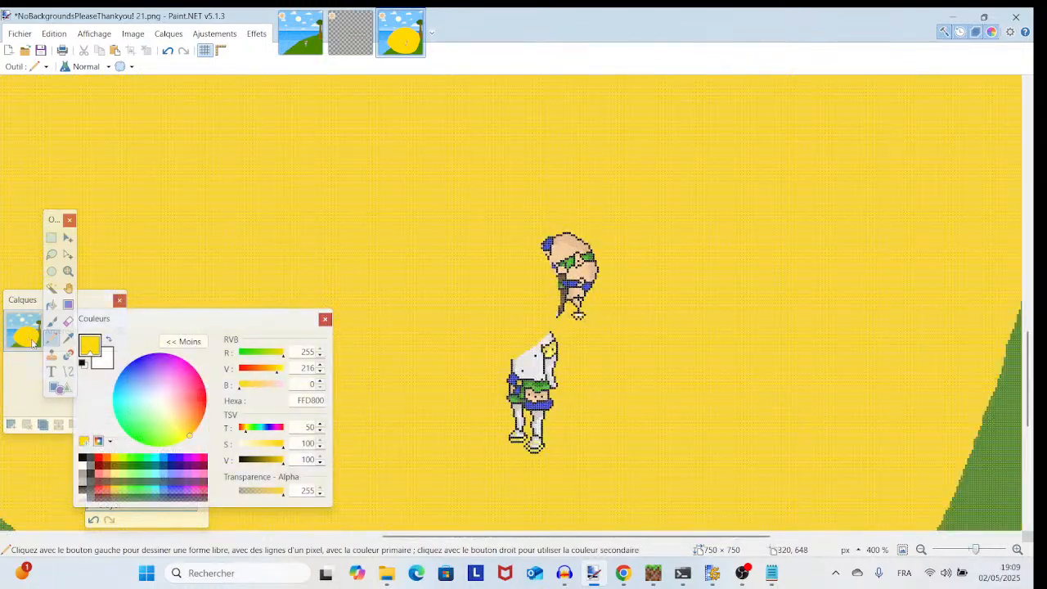
pyautogui.click(63, 311)
pyautogui.click(54, 320)
pyautogui.moveTo(602, 275)
pyautogui.mouseDown()
pyautogui.moveTo(544, 274)
pyautogui.moveTo(539, 298)
pyautogui.moveTo(567, 292)
pyautogui.moveTo(509, 372)
pyautogui.moveTo(511, 433)
pyautogui.moveTo(556, 373)
pyautogui.mouseUp()
pyautogui.moveTo(974, 549)
pyautogui.mouseDown()
pyautogui.moveTo(949, 550)
pyautogui.moveTo(968, 550)
pyautogui.mouseUp()
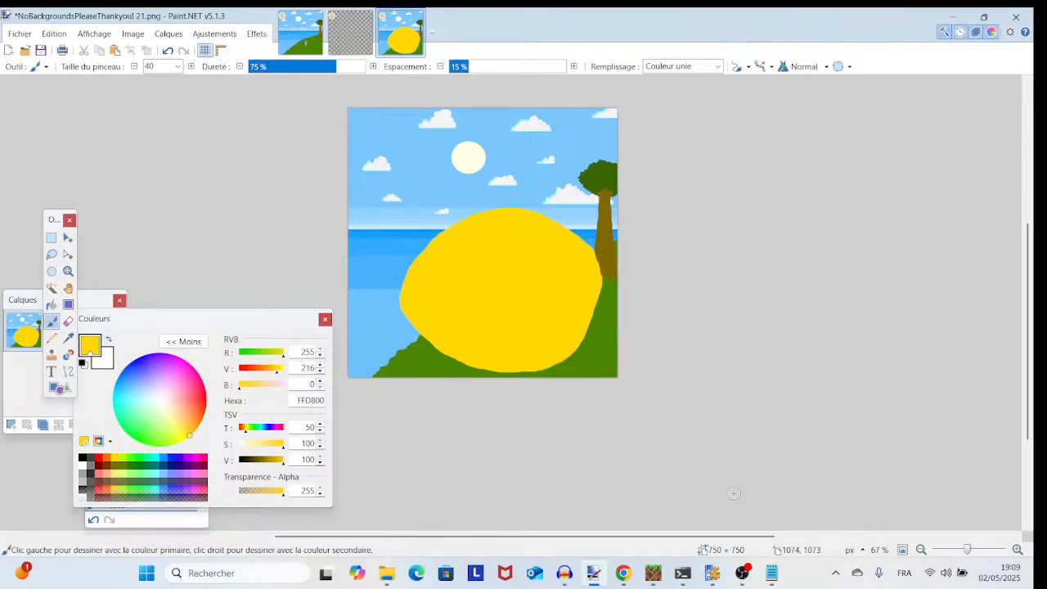
# - Switch to OBS to check the recording status, and return to Paint.NET
pyautogui.click(742, 572)
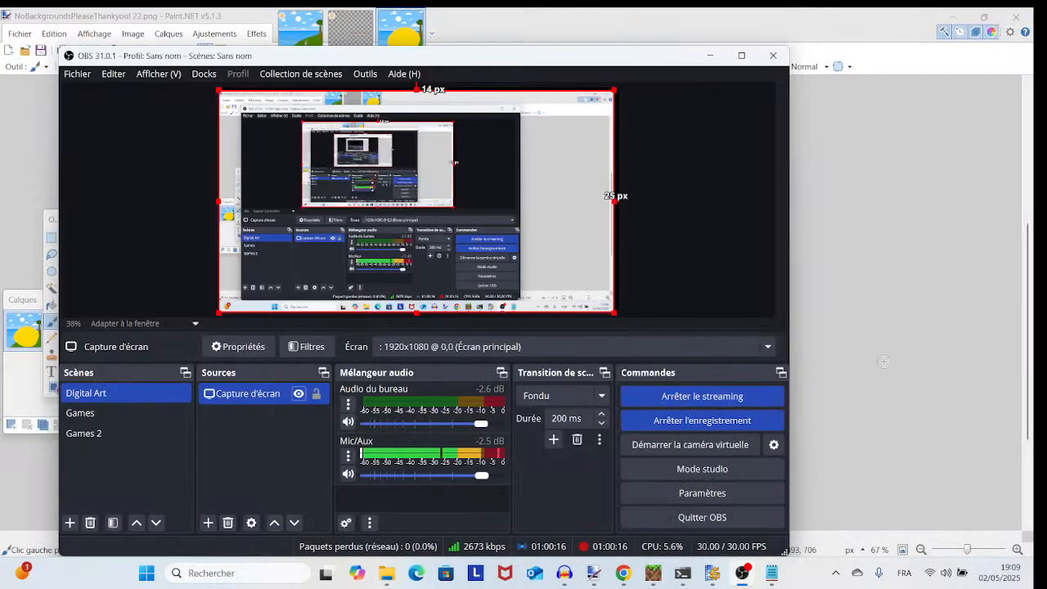
pyautogui.click(877, 334)
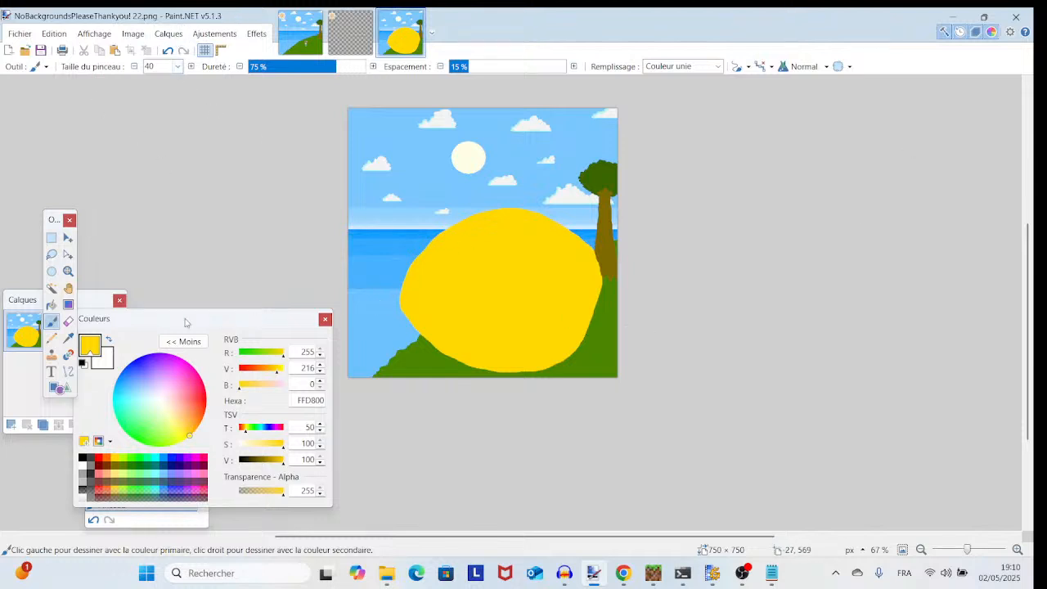
# - Draw a yellow Pencil arc across the upper-left corner of the sky, from the canvas's left edge towards its top edge
pyautogui.click(59, 338)
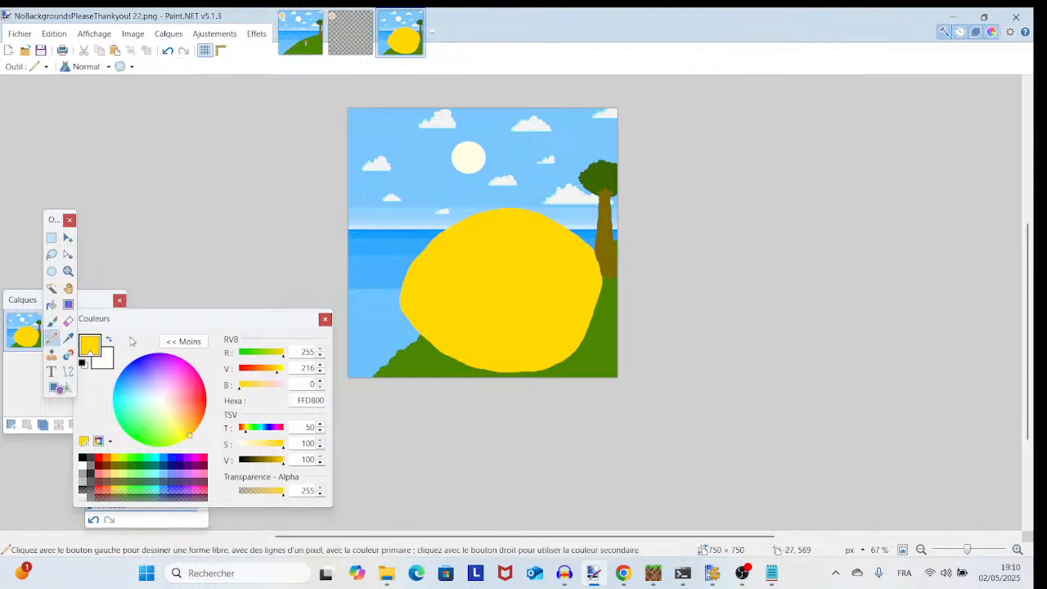
pyautogui.click(965, 551)
pyautogui.moveTo(965, 551); pyautogui.dragTo(972, 551)
pyautogui.moveTo(669, 311); pyautogui.dragTo(833, 485)
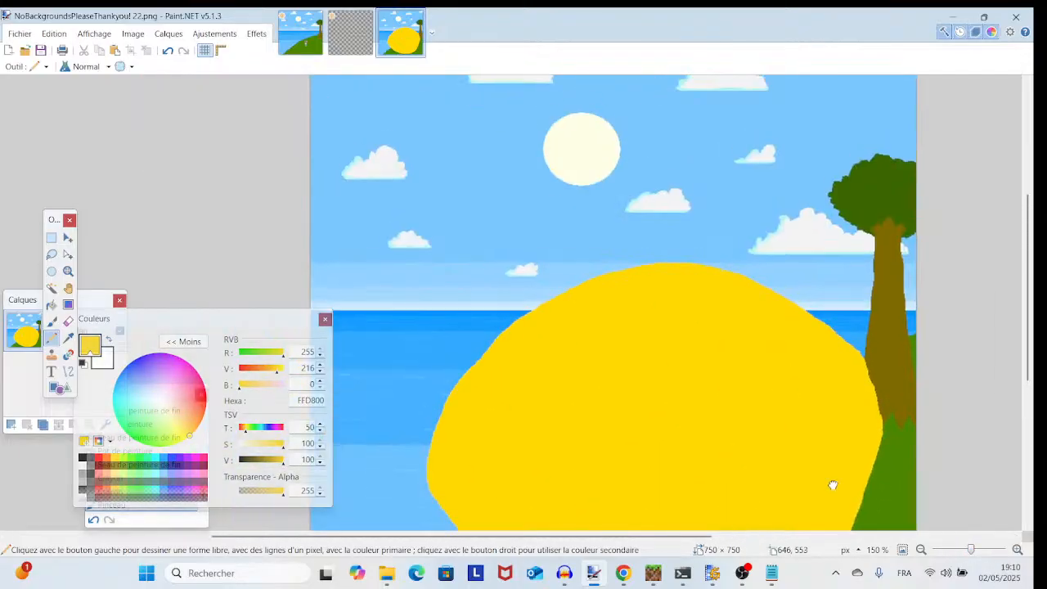
pyautogui.moveTo(567, 342); pyautogui.dragTo(592, 447)
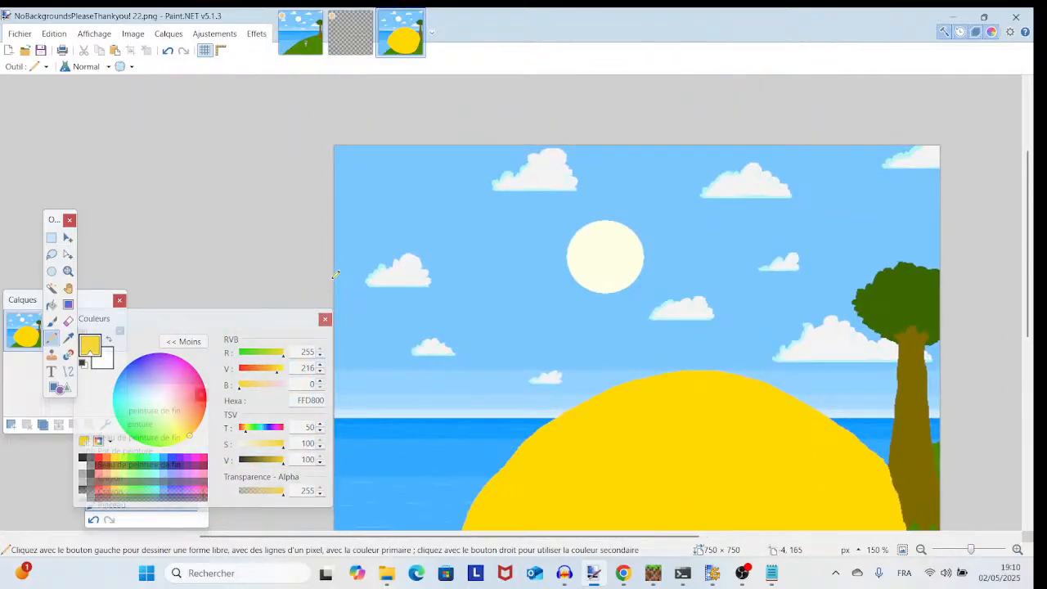
pyautogui.moveTo(336, 261)
pyautogui.mouseDown()
pyautogui.moveTo(417, 187)
pyautogui.moveTo(480, 154)
pyautogui.mouseUp()
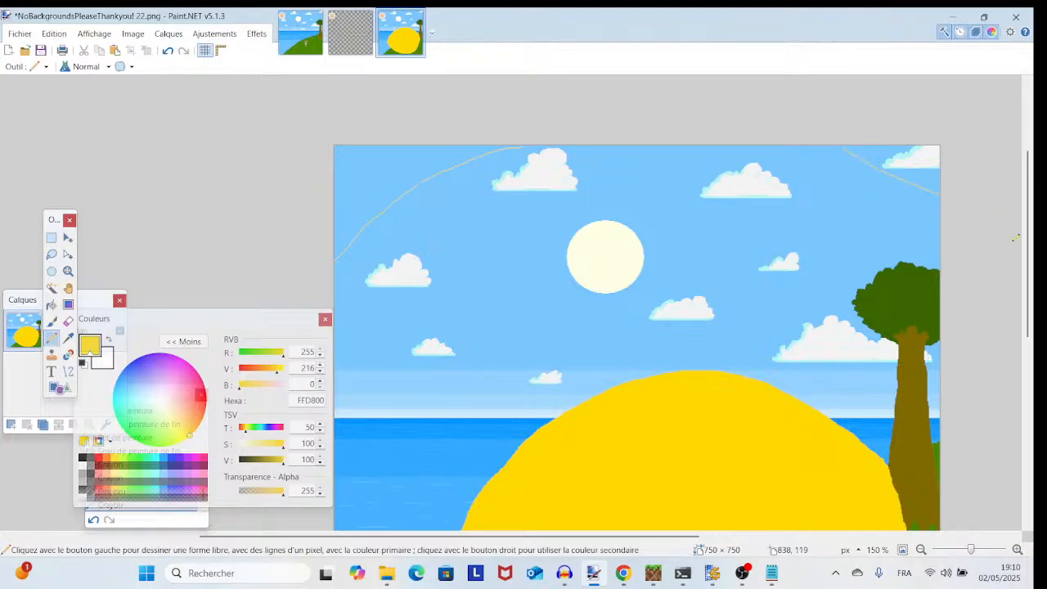
# - Undo the upper-right arc attempts and redraw the yellow arc from the canvas's top edge down across the treetop
pyautogui.click(168, 50)
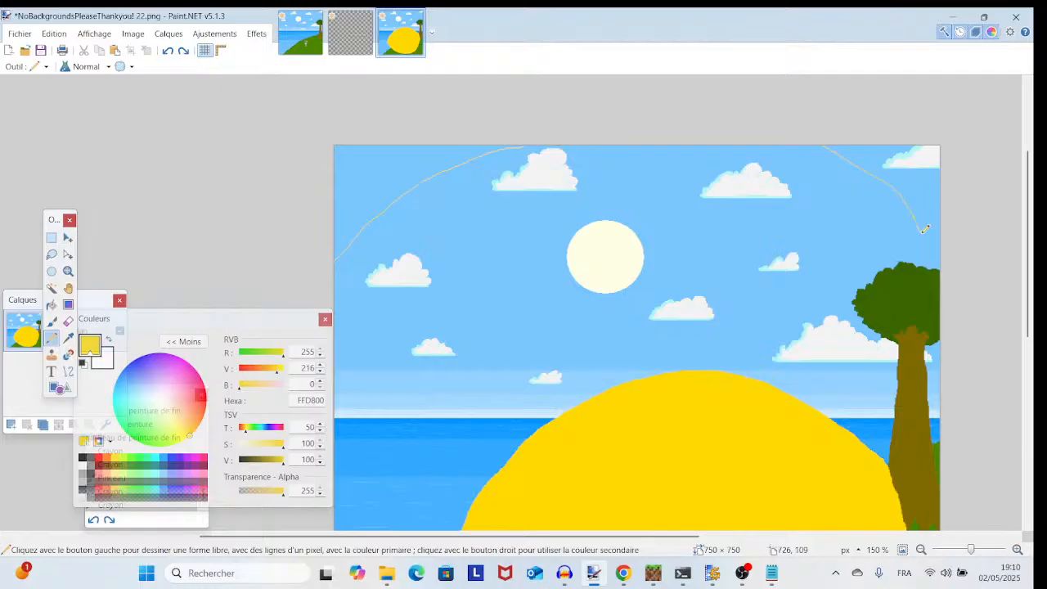
pyautogui.click(168, 51)
pyautogui.moveTo(917, 261); pyautogui.dragTo(945, 312)
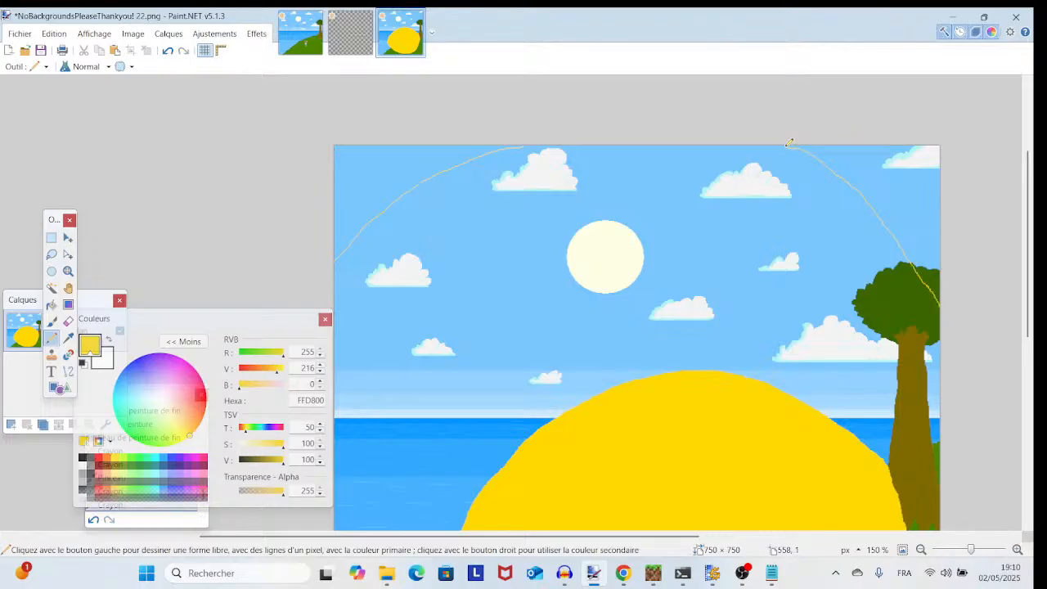
# - Draw short yellow Pencil arcs across the lower-left sea corner and the lower-right hill corner
pyautogui.scroll(-10, 842, 128)
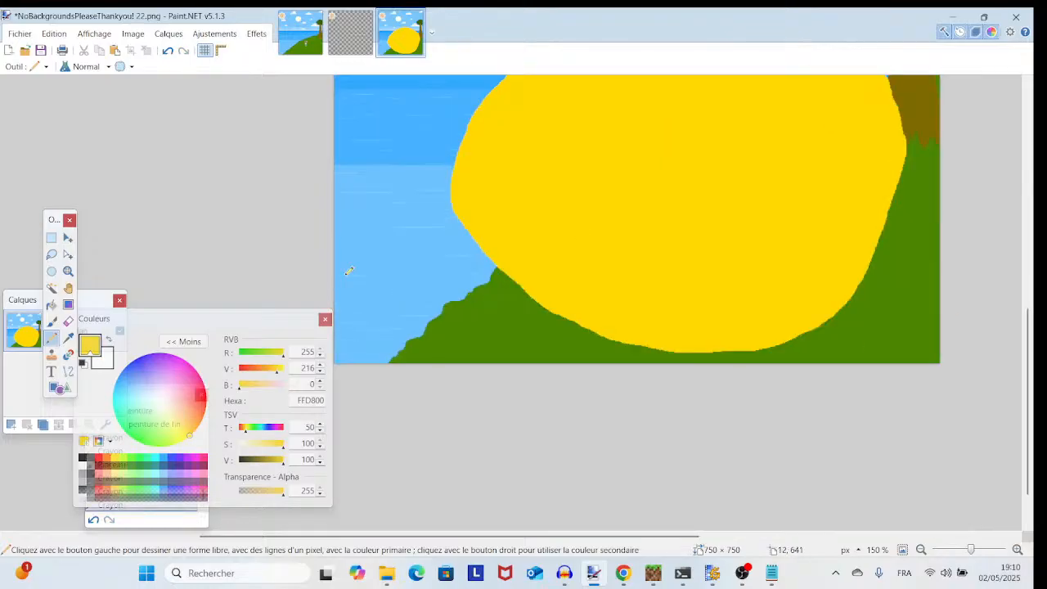
pyautogui.moveTo(337, 296); pyautogui.dragTo(375, 360)
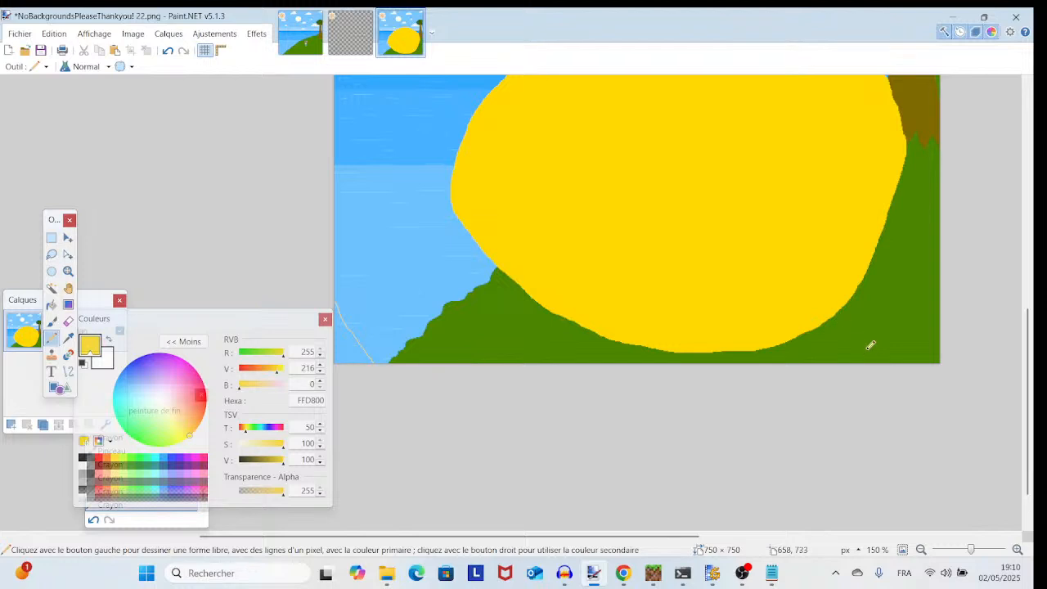
pyautogui.scroll(10, 814, 305)
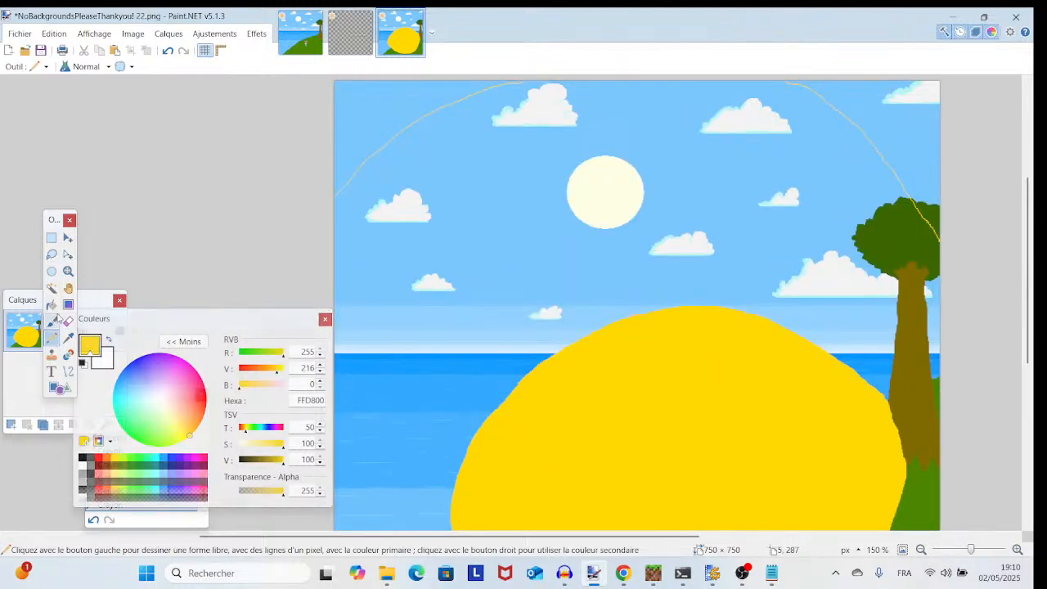
# - Try to fill the sky with yellow using the Paint Bucket, lowering the tolerance to 24%
pyautogui.click(52, 303)
pyautogui.click(473, 281)
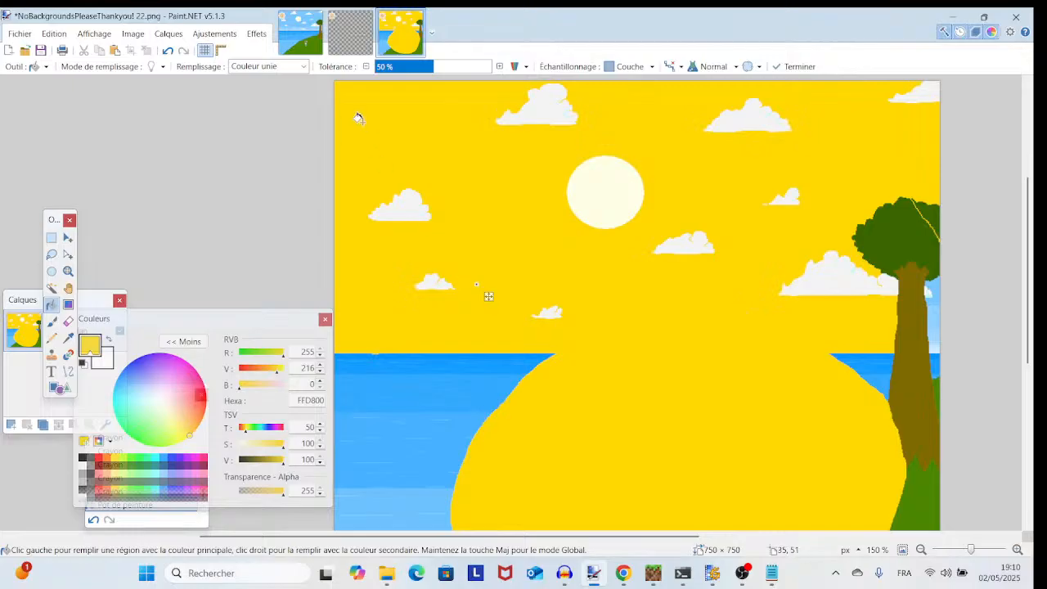
pyautogui.click(413, 68)
pyautogui.moveTo(414, 68)
pyautogui.mouseDown()
pyautogui.moveTo(379, 78)
pyautogui.moveTo(403, 80)
pyautogui.mouseUp()
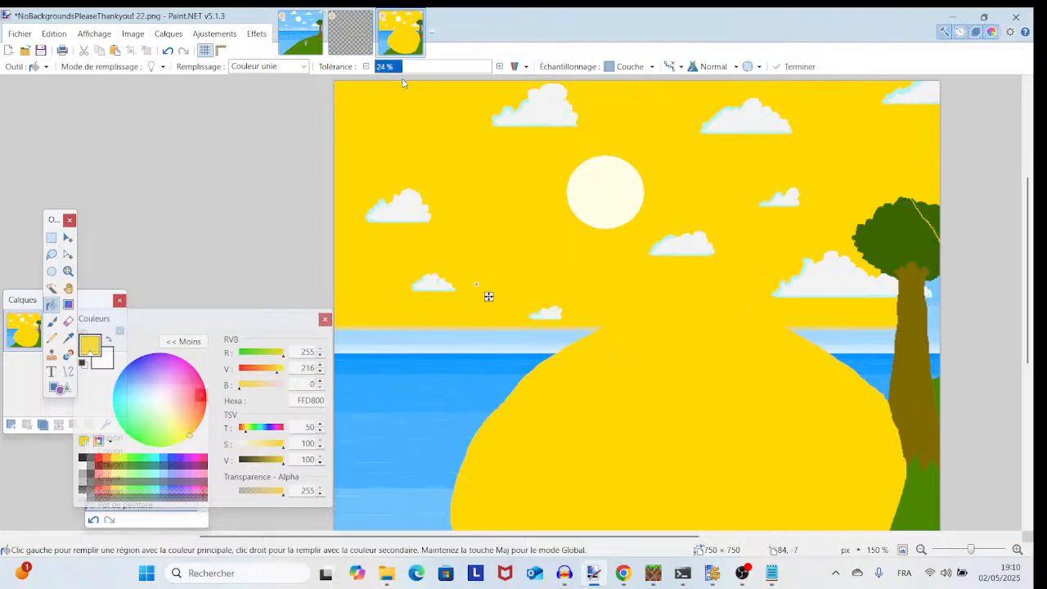
pyautogui.click(167, 51)
pyautogui.click(167, 50)
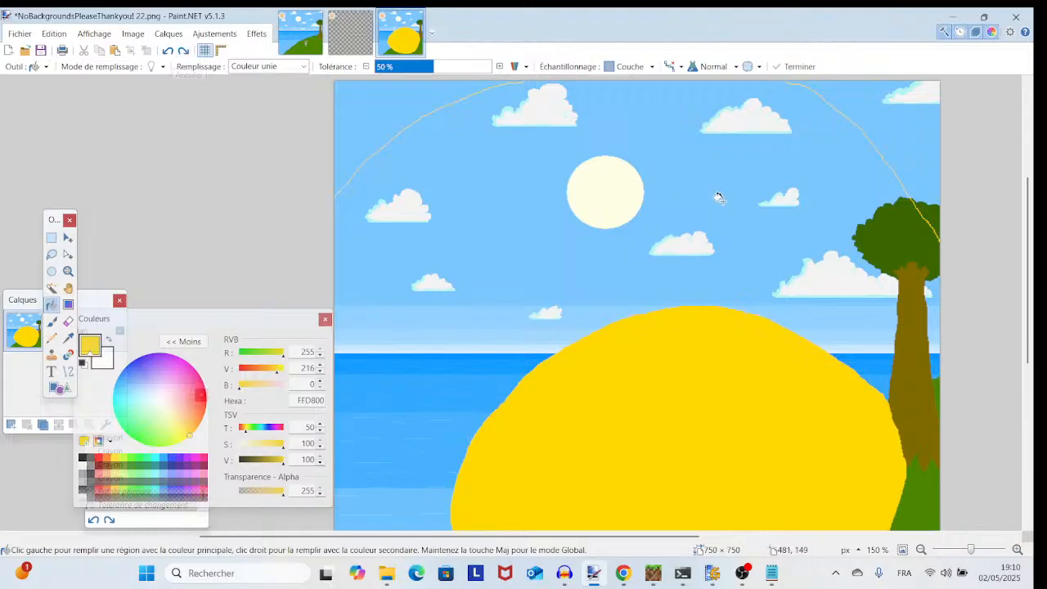
# - Examine the yellow arcs across the canvas's bottom corners for gaps at 600% magnification
pyautogui.moveTo(744, 207); pyautogui.dragTo(797, 166)
pyautogui.scroll(-5, 629, 206)
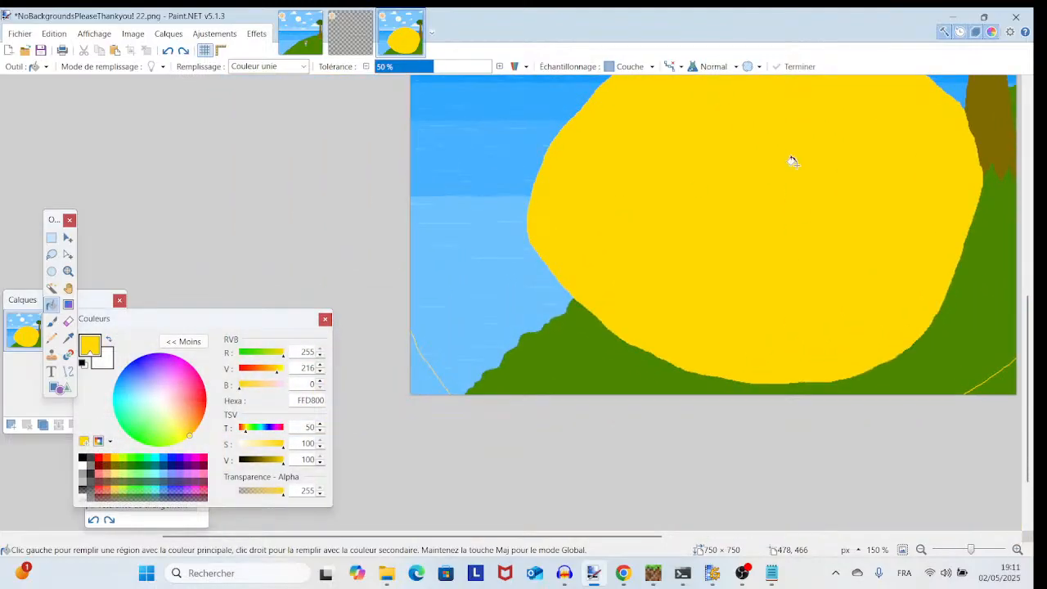
pyautogui.click(958, 540)
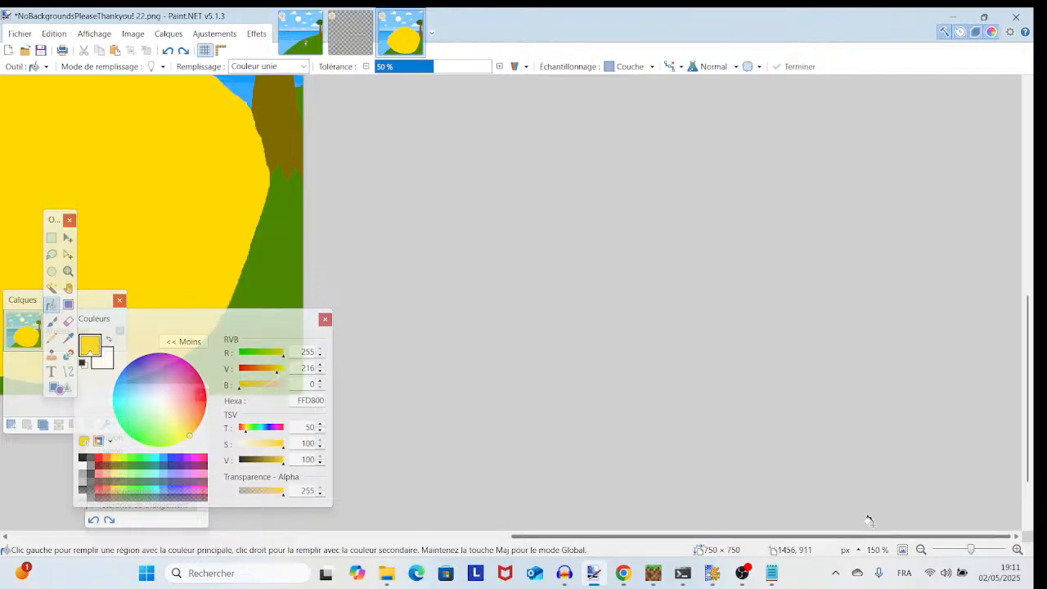
pyautogui.moveTo(868, 540); pyautogui.dragTo(532, 556)
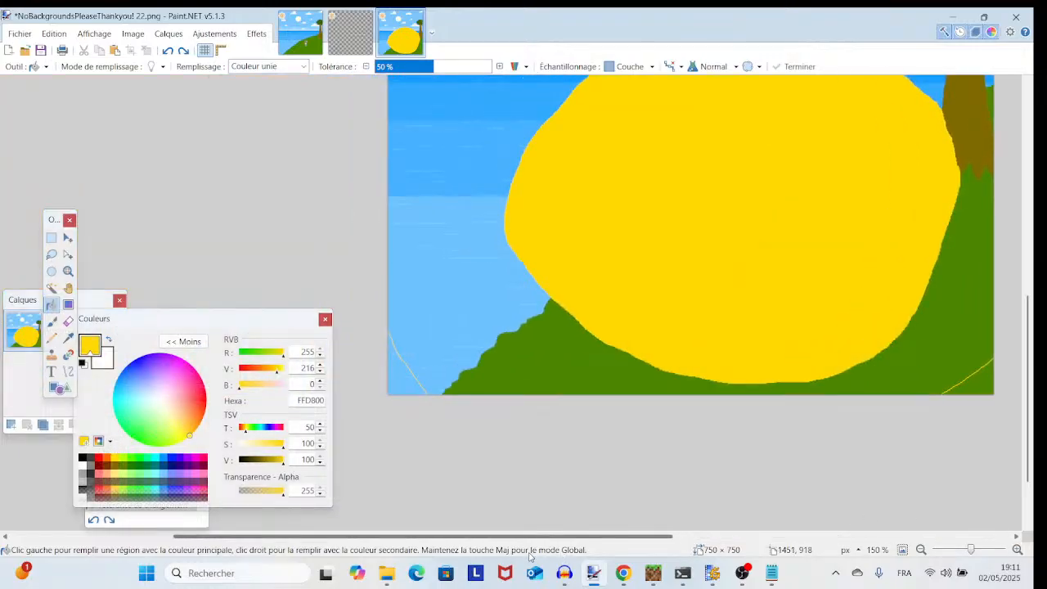
pyautogui.click(978, 550)
pyautogui.click(979, 550)
pyautogui.moveTo(682, 357); pyautogui.dragTo(925, 189)
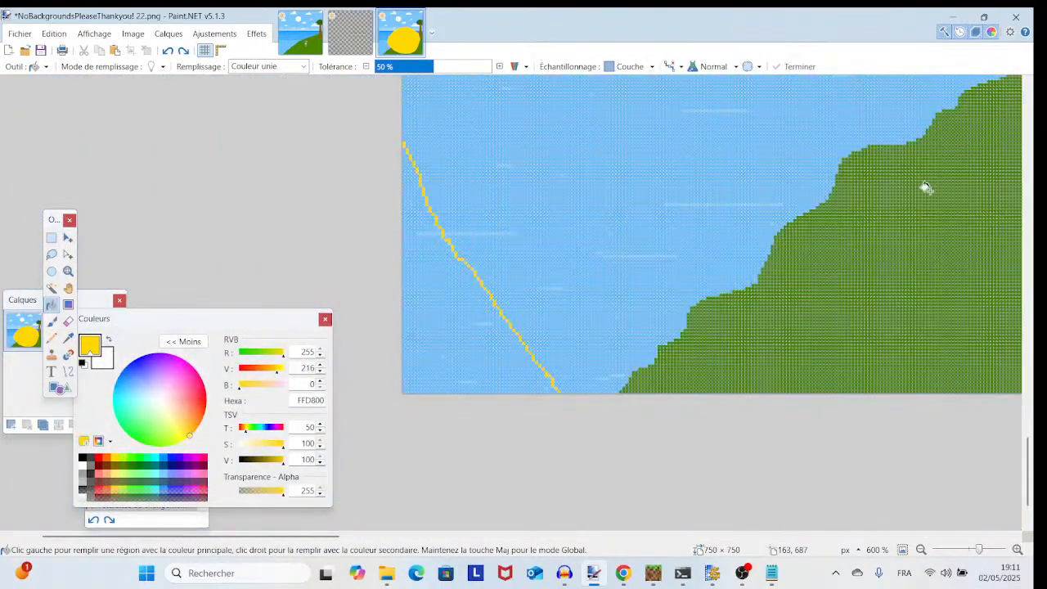
pyautogui.scroll(5, 882, 210)
pyautogui.scroll(-4, 881, 211)
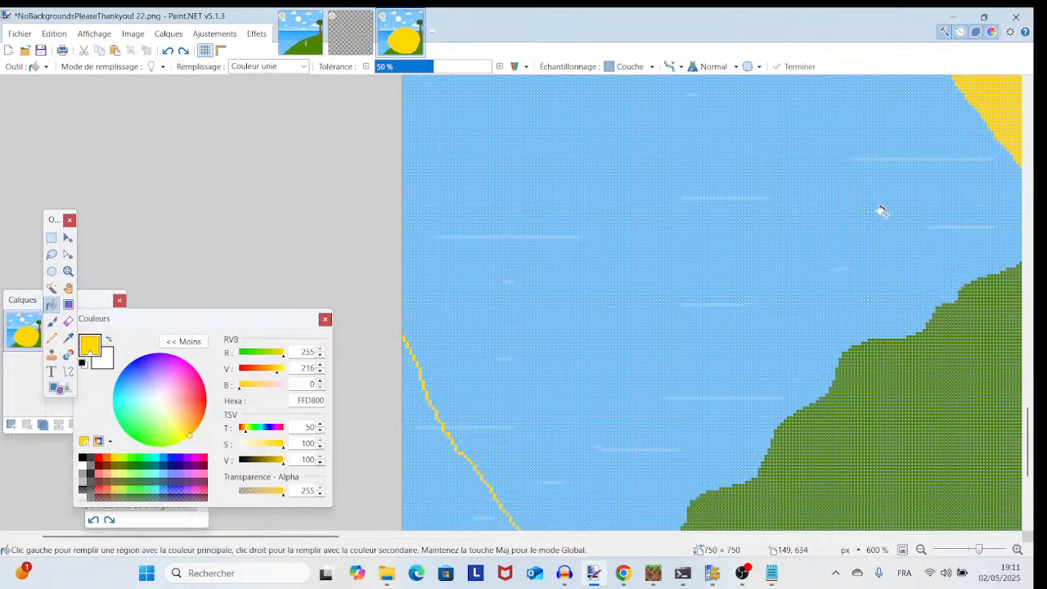
# - Close the gap between the upper-left arc and the canvas's top edge with yellow Pencil pixels
pyautogui.scroll(20, 502, 311)
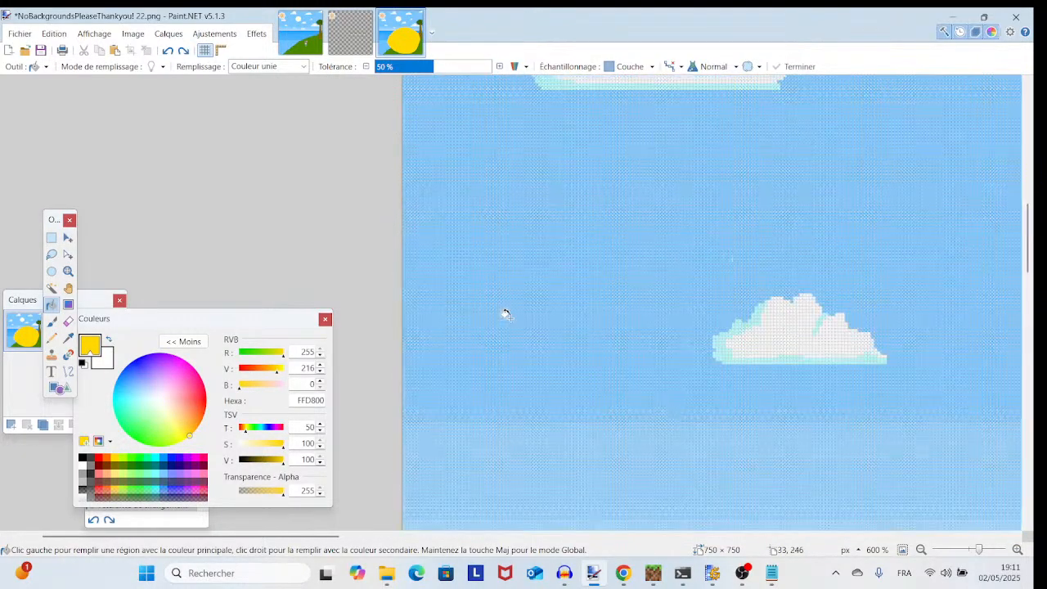
pyautogui.scroll(9, 505, 314)
pyautogui.moveTo(510, 320); pyautogui.dragTo(501, 147)
pyautogui.moveTo(697, 332); pyautogui.dragTo(638, 358)
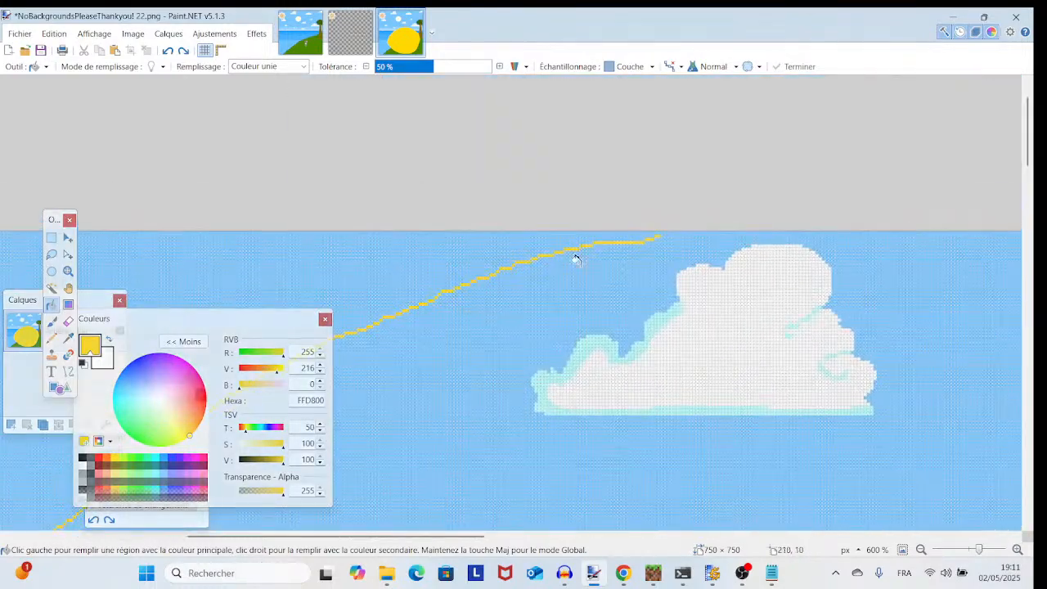
pyautogui.click(50, 337)
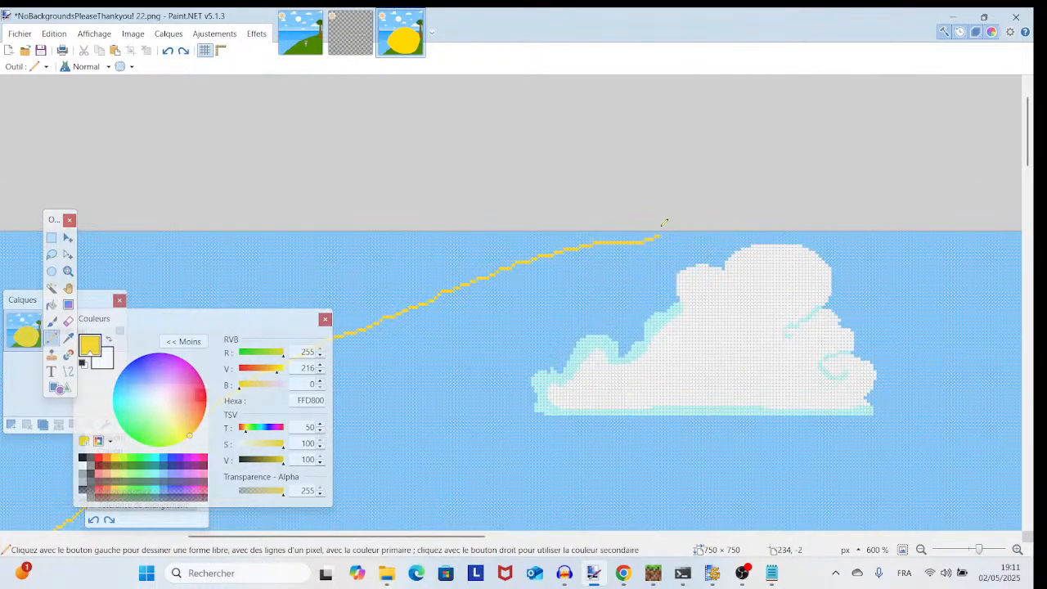
pyautogui.moveTo(664, 230); pyautogui.dragTo(668, 221)
# - Examine the upper-right arc for gaps from the canvas's top edge down through the treetop
pyautogui.moveTo(462, 194); pyautogui.dragTo(163, 233)
pyautogui.moveTo(957, 315)
pyautogui.mouseDown()
pyautogui.moveTo(526, 278)
pyautogui.moveTo(302, 245)
pyautogui.mouseUp()
pyautogui.moveTo(1011, 313); pyautogui.dragTo(644, 283)
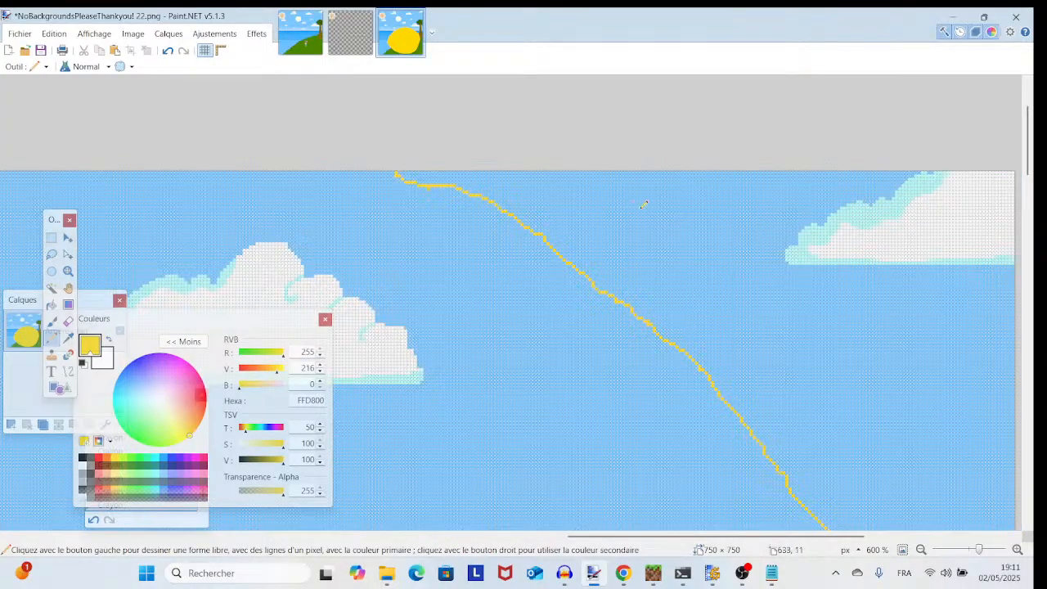
pyautogui.scroll(-5, 644, 204)
pyautogui.moveTo(1016, 305); pyautogui.dragTo(538, 199)
pyautogui.moveTo(560, 249); pyautogui.dragTo(762, 421)
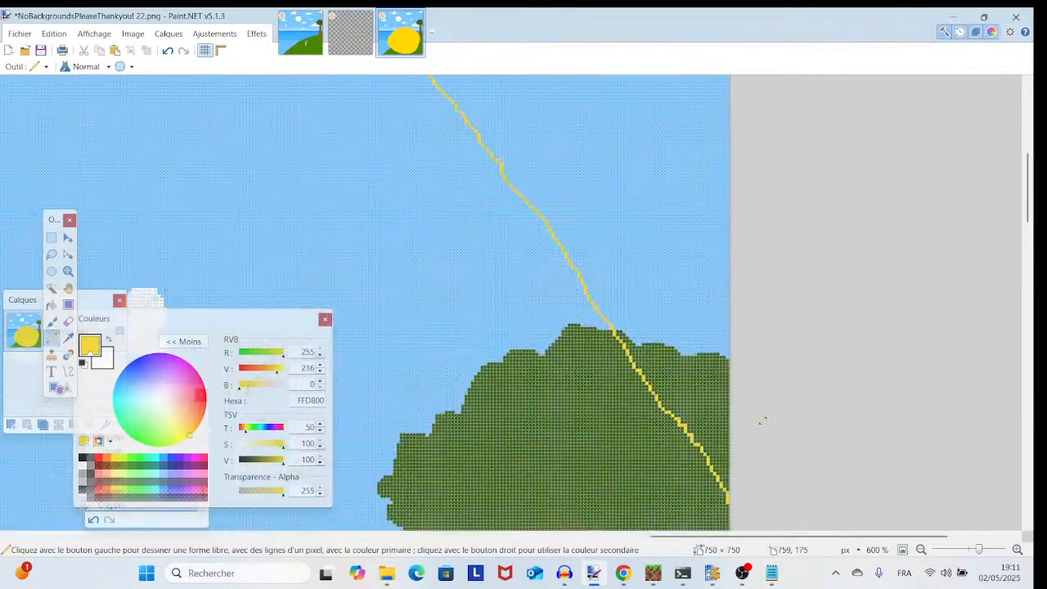
# - Fill the sky, sea, hill and tree inside the corner arcs with yellow using the Paint Bucket at 60% tolerance
pyautogui.moveTo(969, 553); pyautogui.dragTo(970, 553)
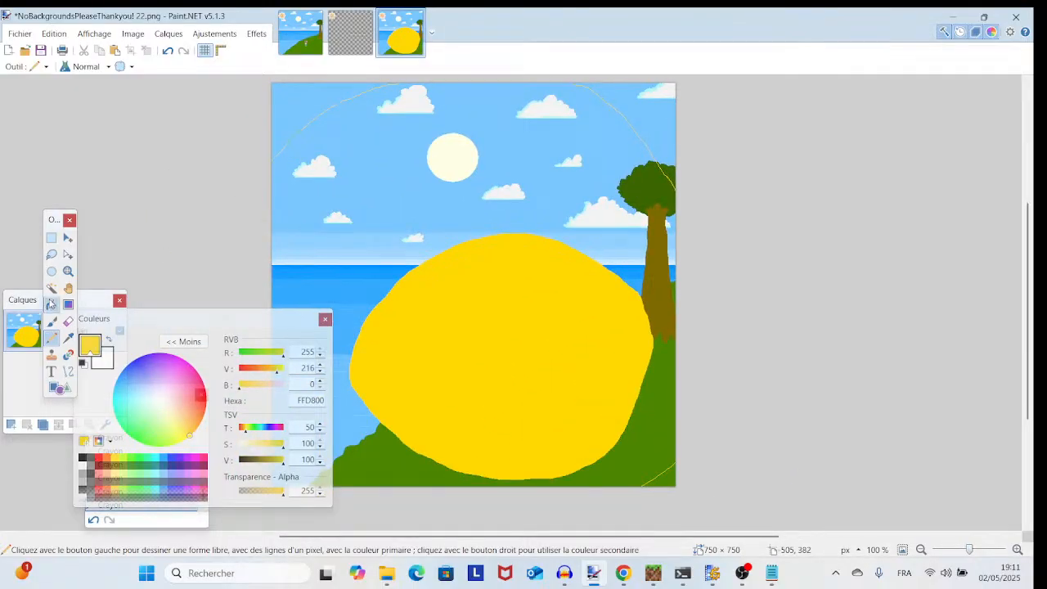
pyautogui.click(51, 304)
pyautogui.click(408, 188)
pyautogui.click(450, 68)
pyautogui.moveTo(451, 69); pyautogui.dragTo(446, 71)
pyautogui.moveTo(517, 315); pyautogui.dragTo(646, 228)
pyautogui.click(513, 391)
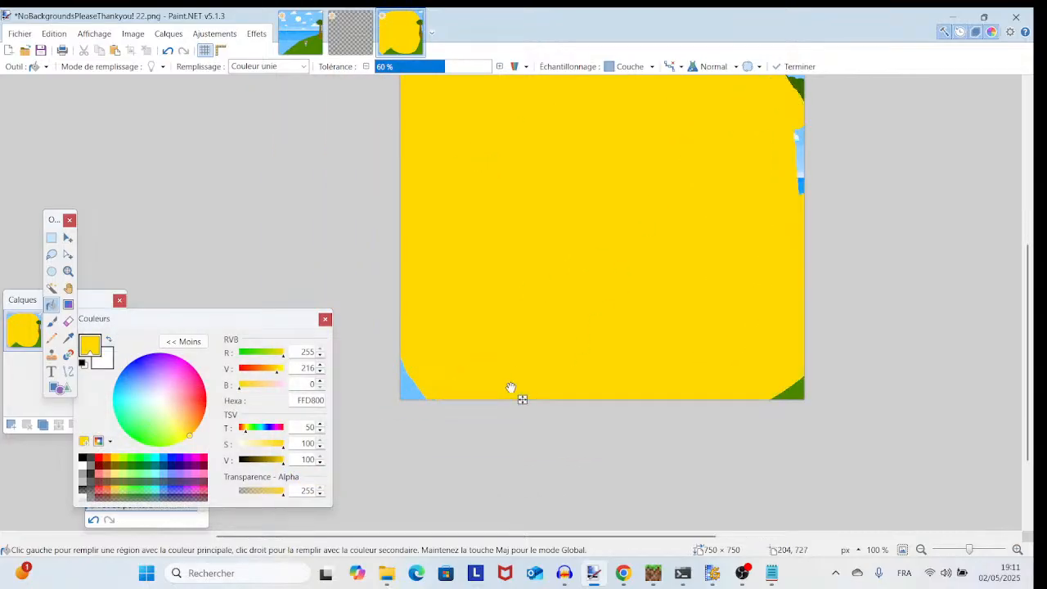
# - Fill the leftover sky and sea strip along the canvas's right edge with yellow using the Paint Bucket and switch to OBS Studio
pyautogui.scroll(3, 786, 311)
pyautogui.click(795, 277)
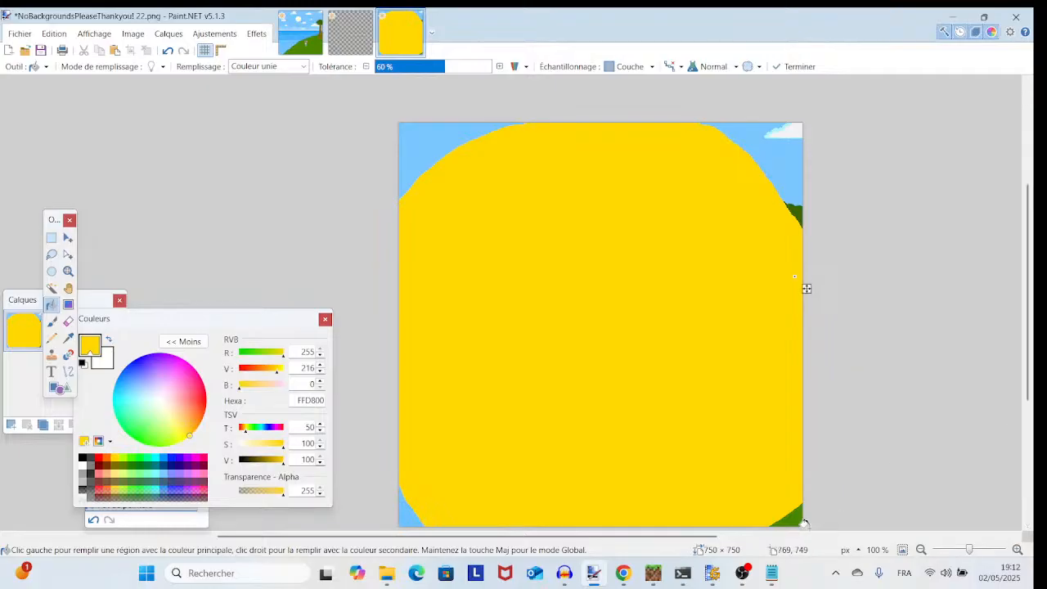
pyautogui.click(743, 583)
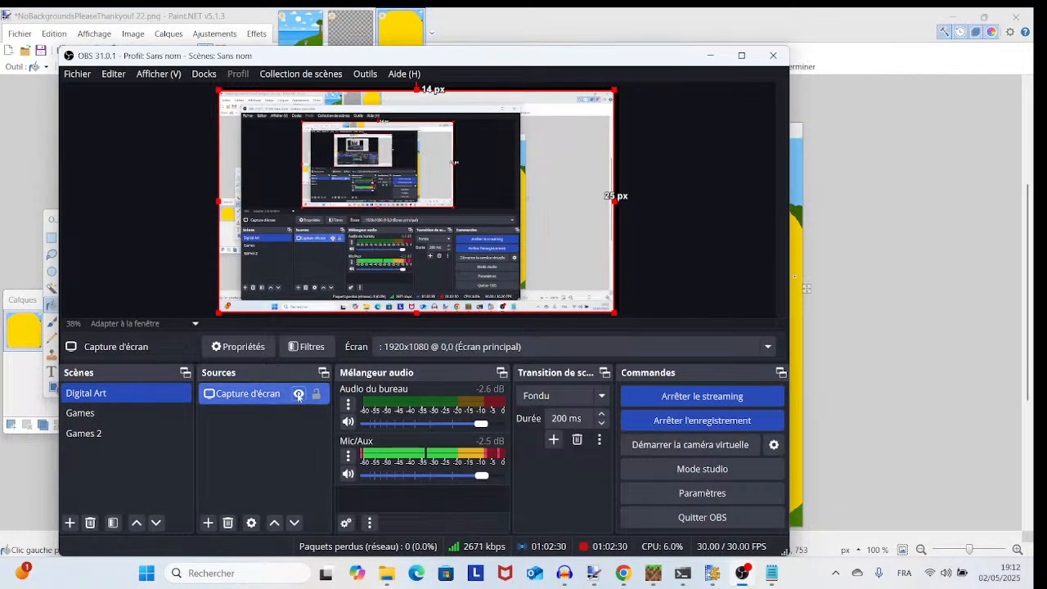
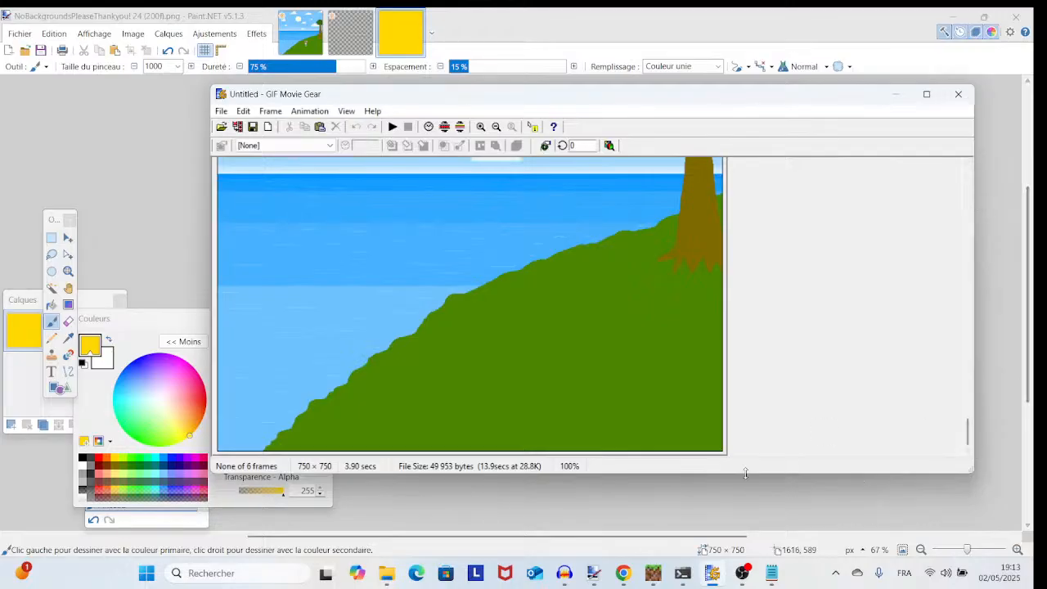
# - Check the delay of frame 6 in the GIF Movie Gear animation
pyautogui.scroll(2, 689, 353)
pyautogui.scroll(-2, 688, 357)
pyautogui.click(689, 357)
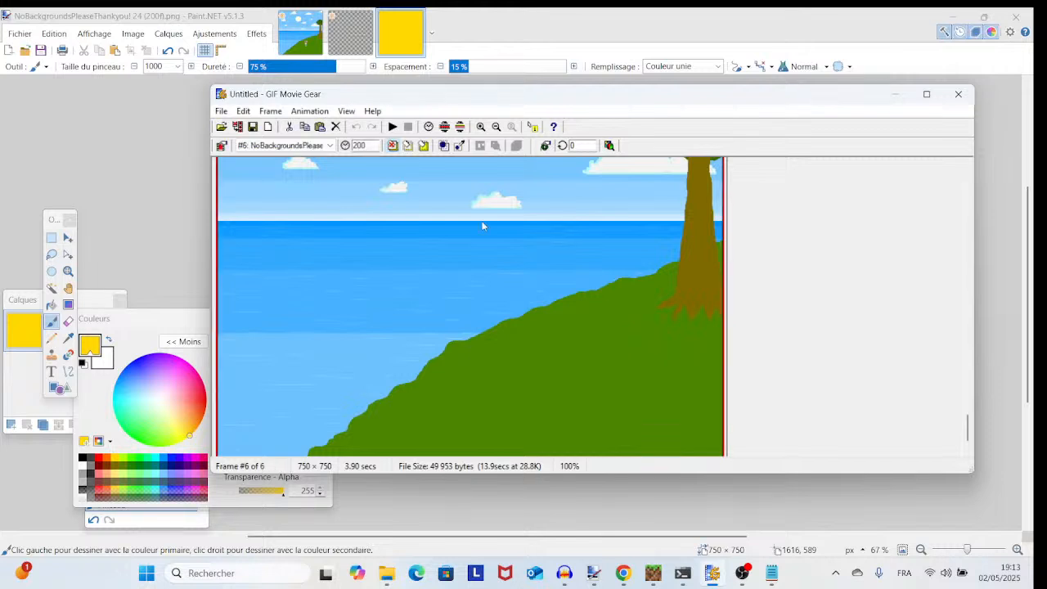
pyautogui.click(261, 147)
pyautogui.click(767, 367)
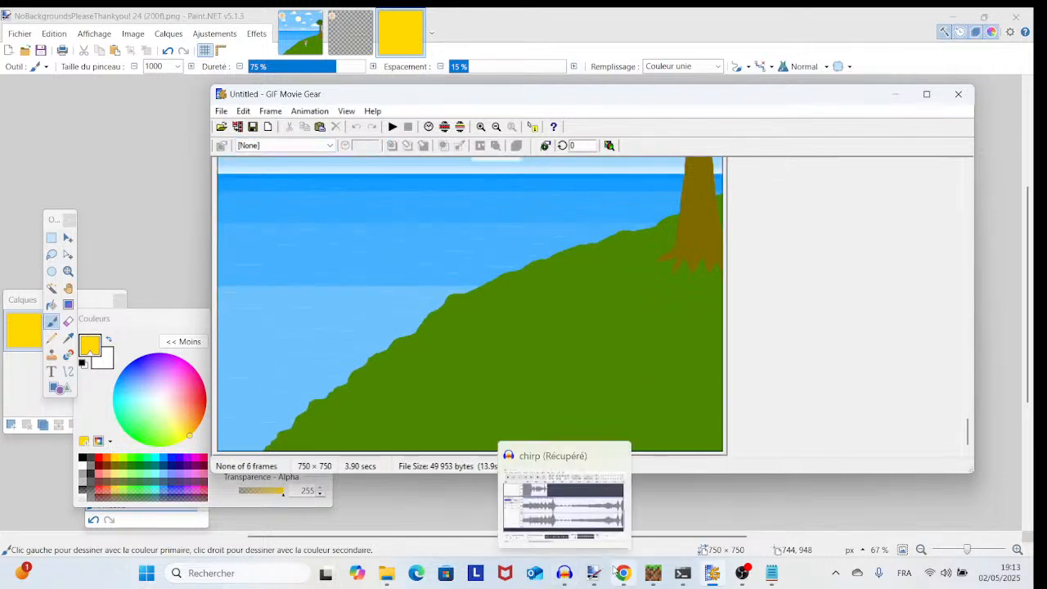
# - Add NoBackgroundsPleaseThankyou! 7 (100f) from the project folder as the GIF's last frame and set its delay to 100
pyautogui.moveTo(387, 574)
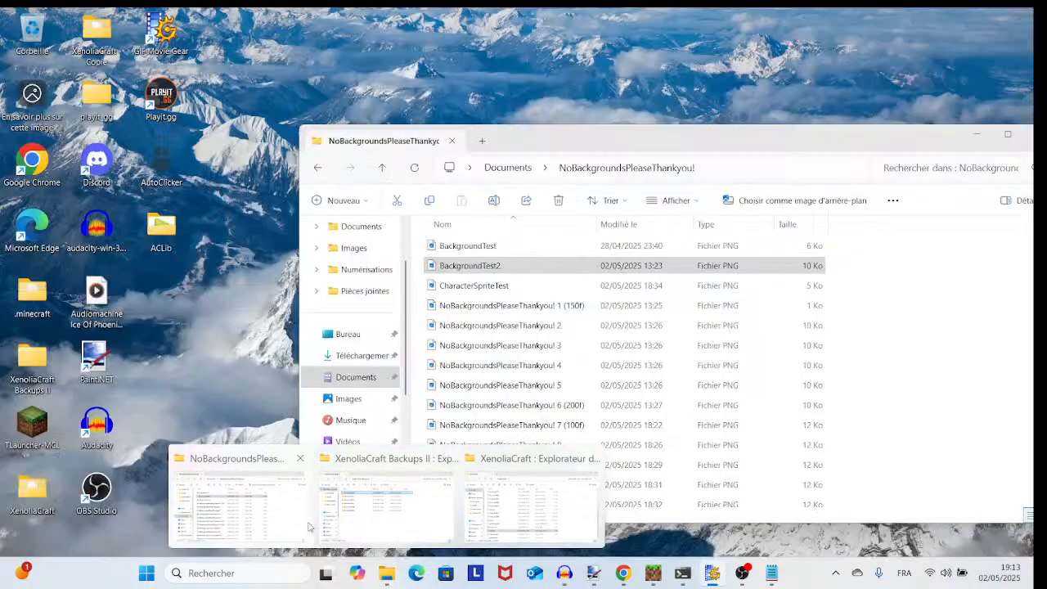
pyautogui.click(309, 526)
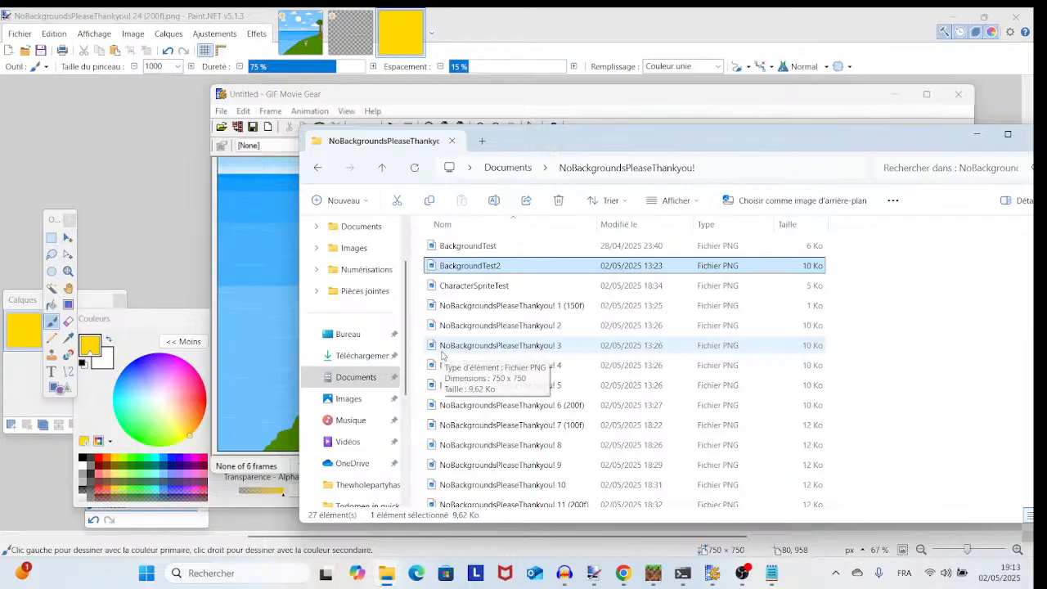
pyautogui.scroll(-1, 511, 347)
pyautogui.click(507, 378)
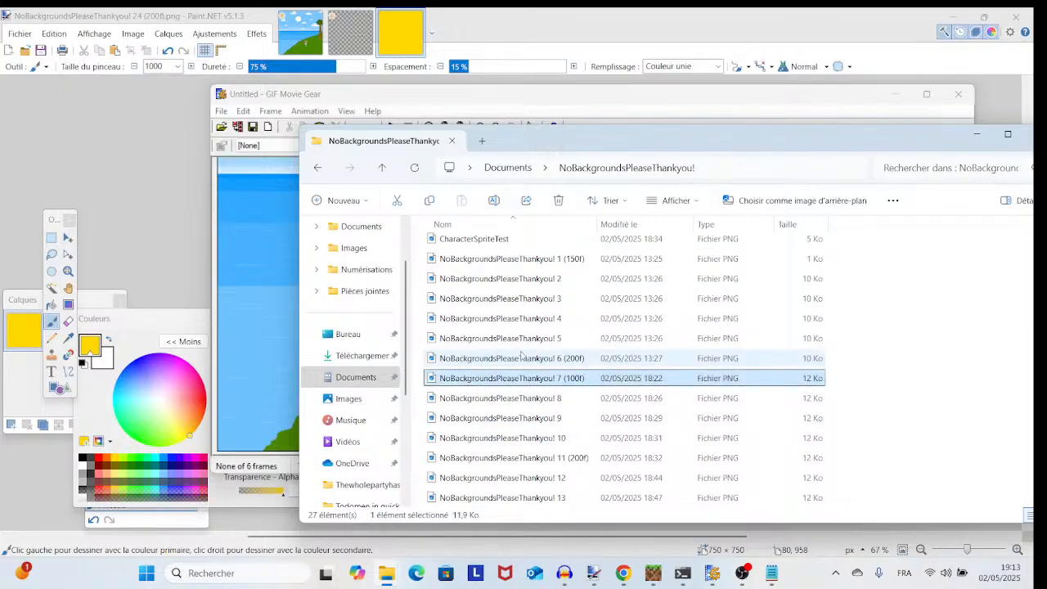
pyautogui.moveTo(868, 131); pyautogui.dragTo(693, 172)
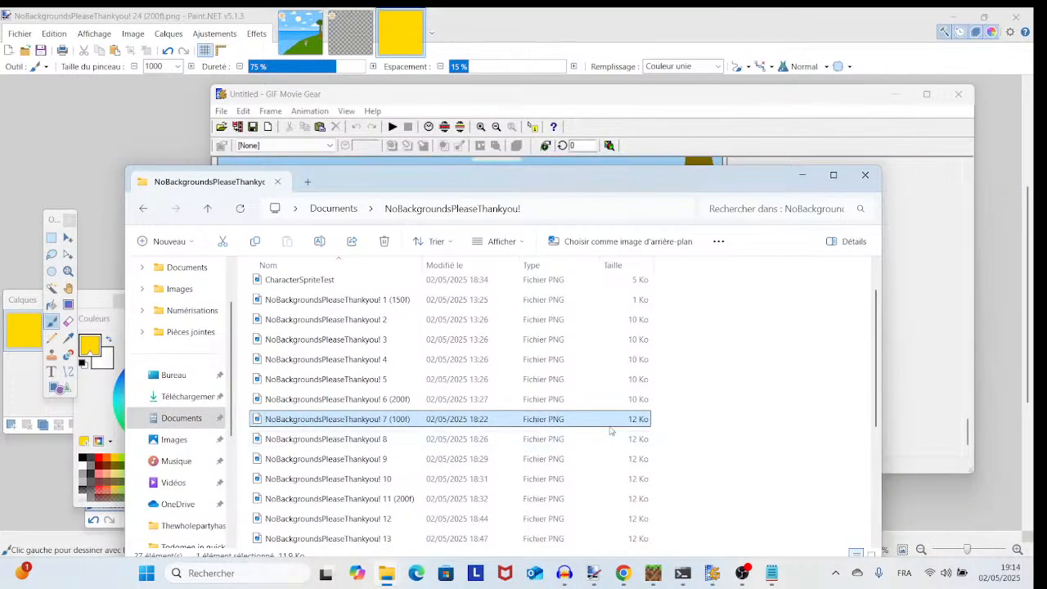
pyautogui.moveTo(927, 448); pyautogui.dragTo(923, 434)
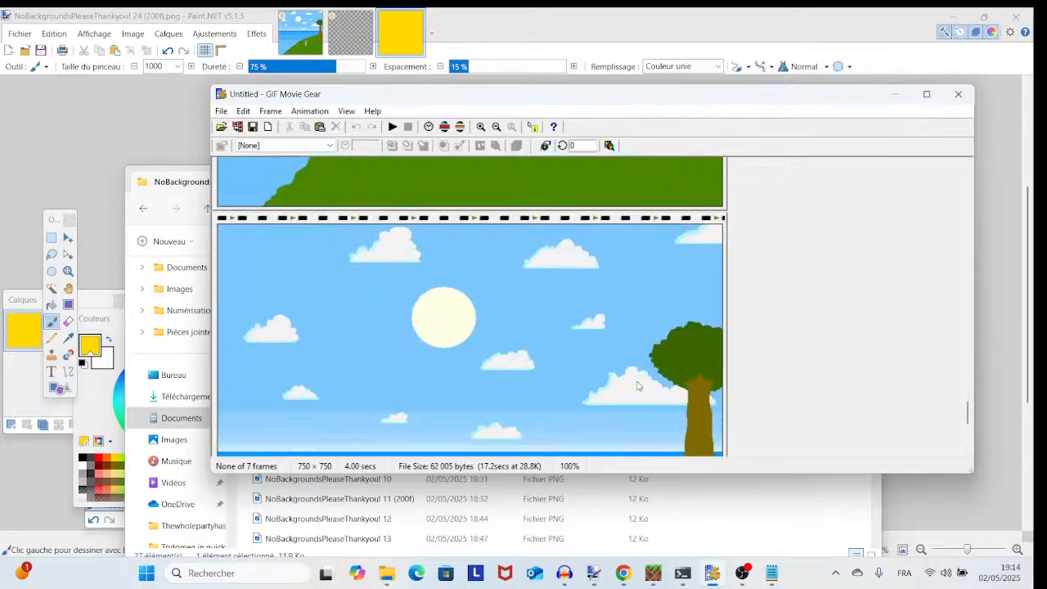
pyautogui.click(636, 378)
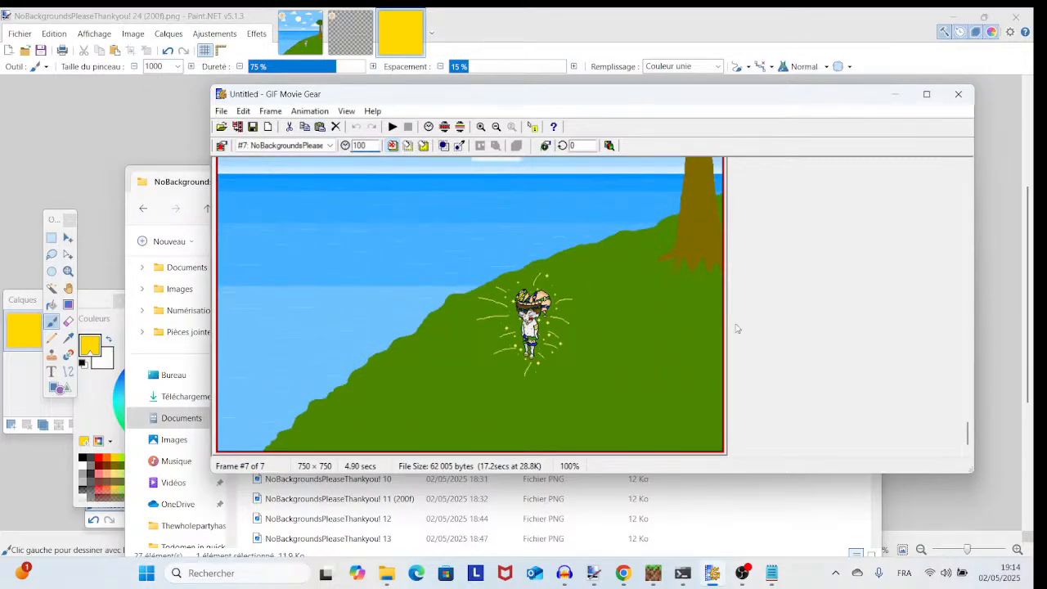
pyautogui.click(783, 357)
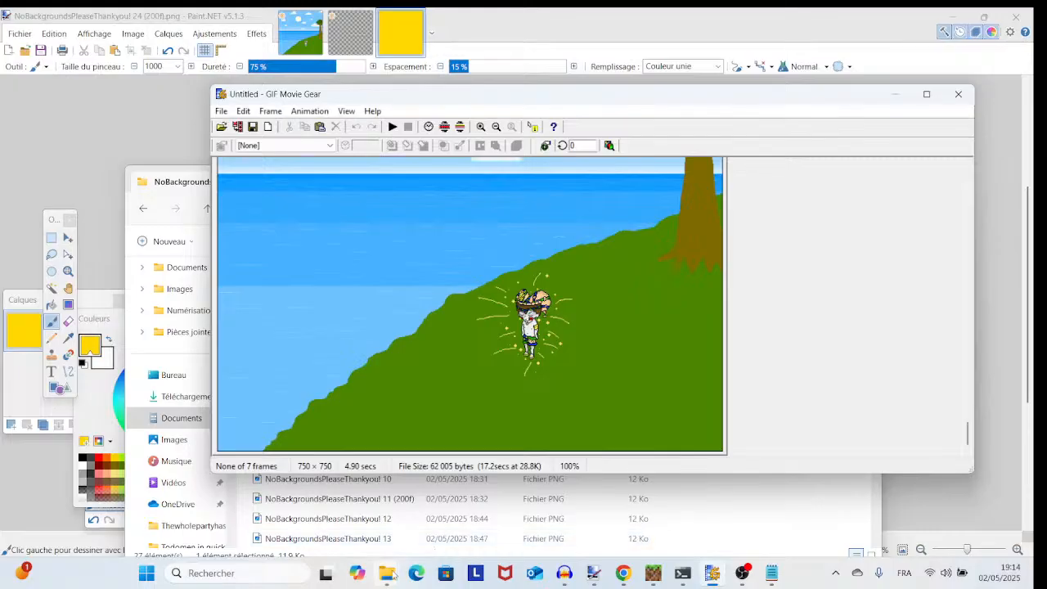
# - Append the images NoBackgroundsPleaseThankyou! 8 through 11 (200f) from the project folder to the end of the GIF
pyautogui.moveTo(394, 575)
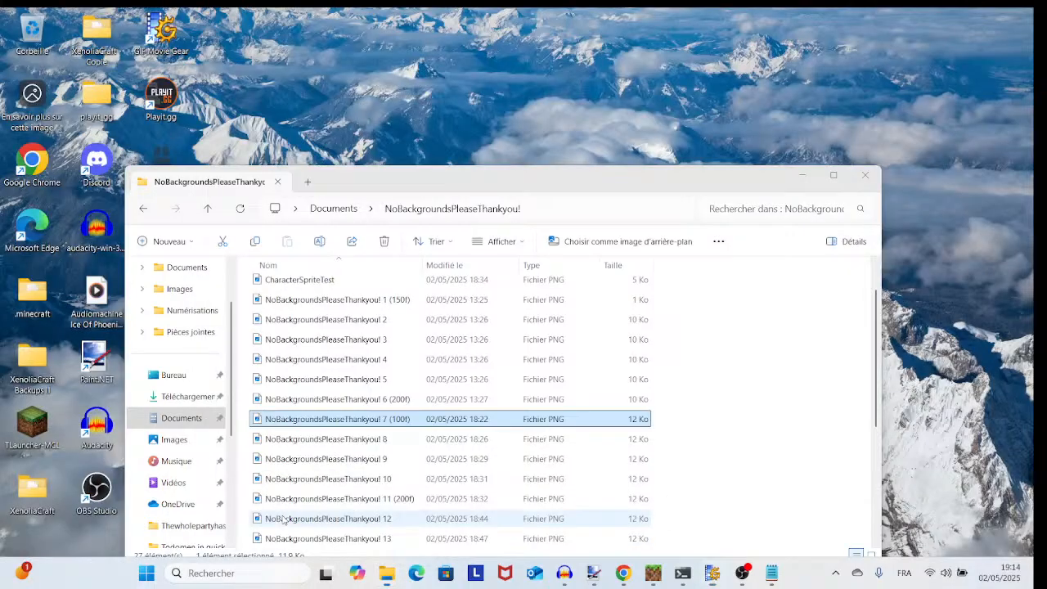
pyautogui.click(244, 506)
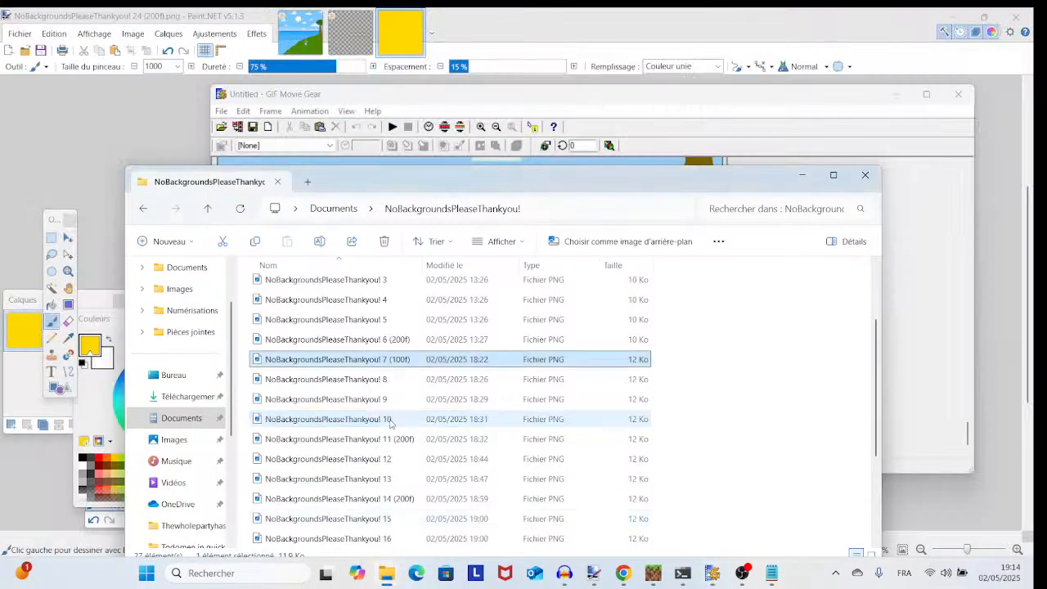
pyautogui.moveTo(246, 378); pyautogui.dragTo(319, 443)
pyautogui.moveTo(330, 382); pyautogui.dragTo(916, 402)
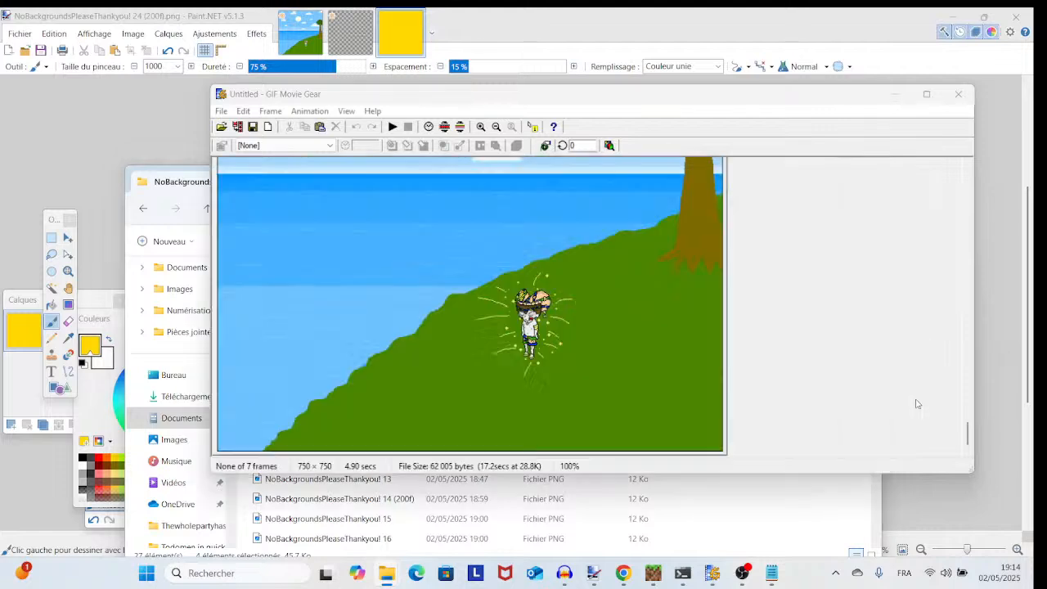
# - Set the delay of frame 11 to 200
pyautogui.scroll(-12, 917, 404)
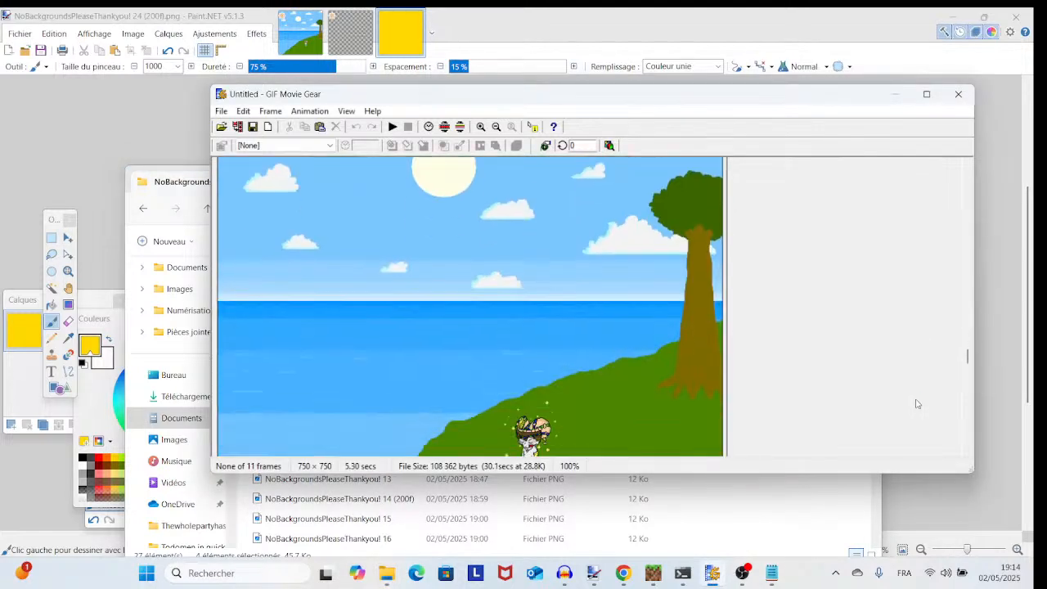
pyautogui.scroll(-10, 909, 404)
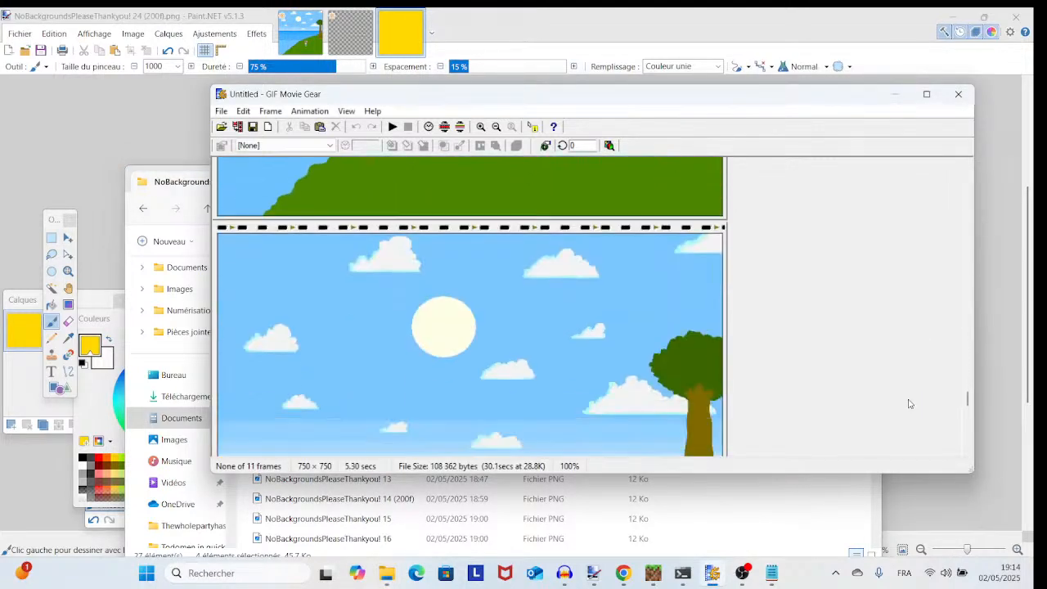
pyautogui.scroll(-8, 909, 404)
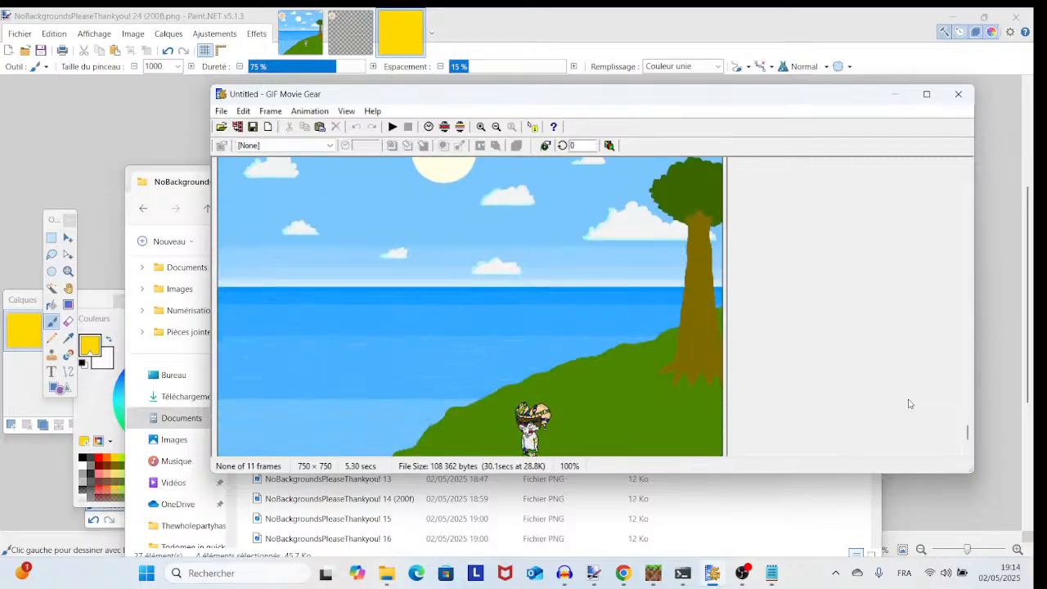
pyautogui.click(568, 353)
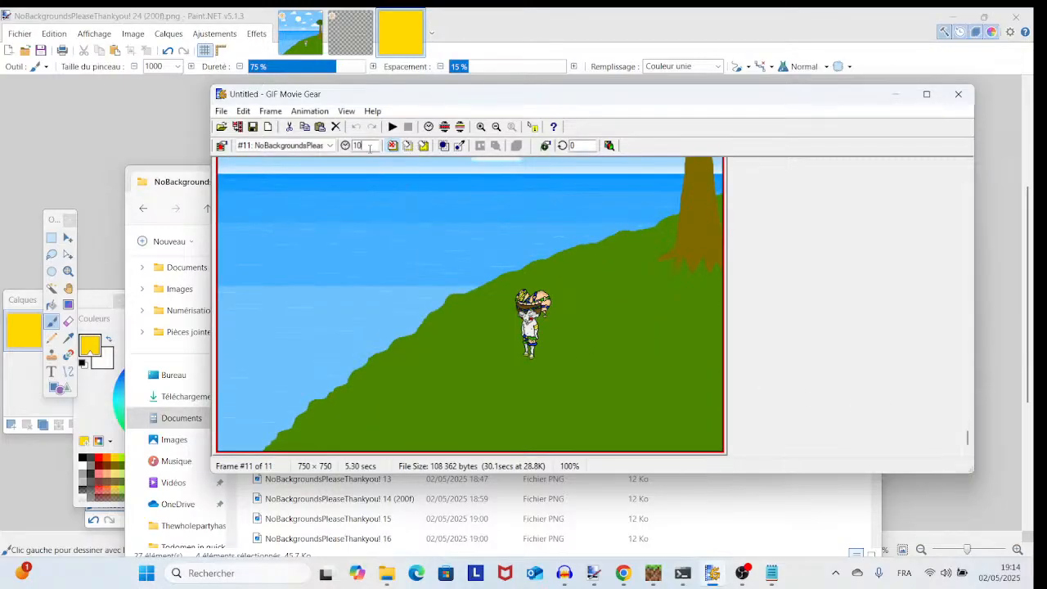
pyautogui.write('200')
pyautogui.click(830, 332)
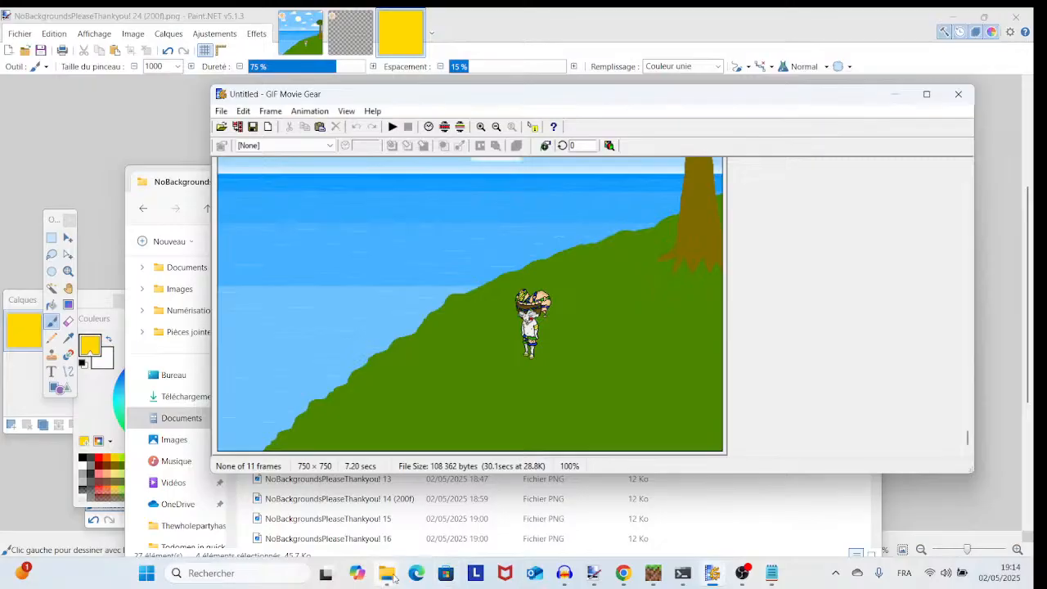
# - Append the images NoBackgroundsPleaseThankyou! 12, 13 and 14 (200f) from the project folder to the end of the GIF
pyautogui.moveTo(394, 565)
pyautogui.click(295, 517)
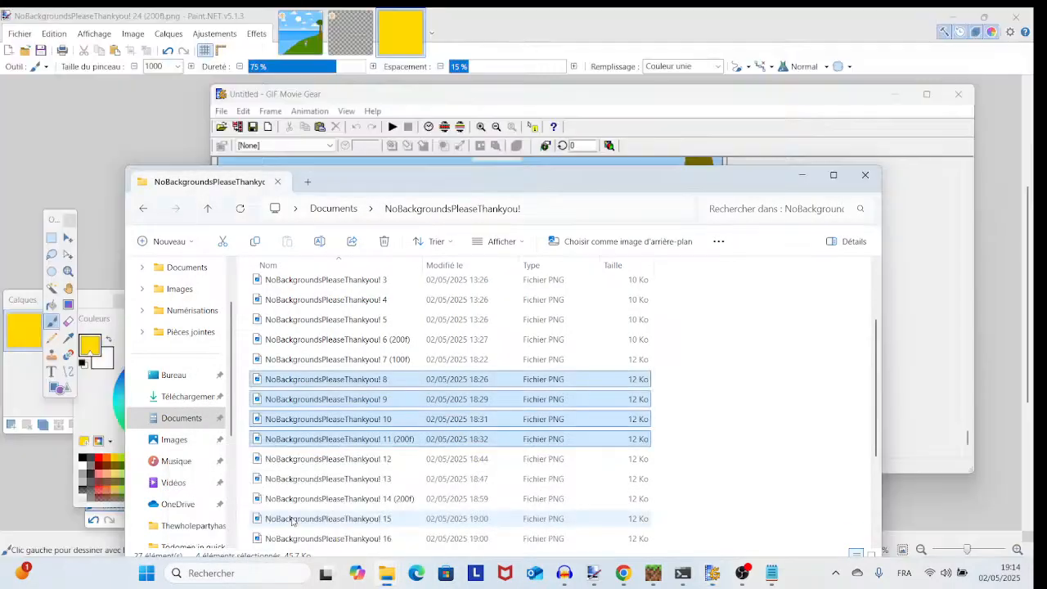
pyautogui.click(790, 452)
pyautogui.moveTo(245, 460); pyautogui.dragTo(855, 406)
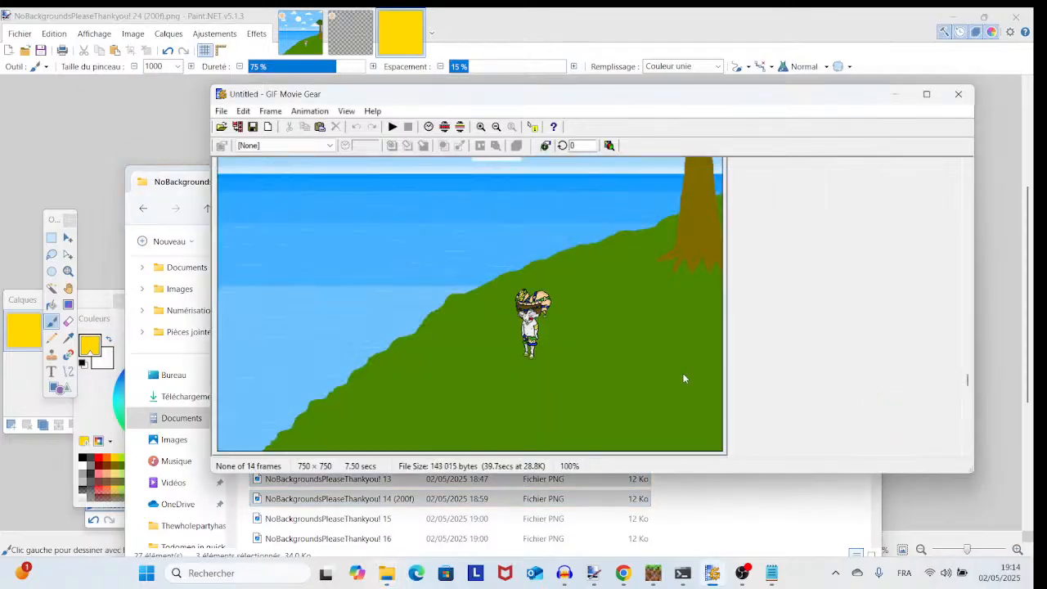
# - Set the delay of frame 14 to 200
pyautogui.scroll(-10, 654, 378)
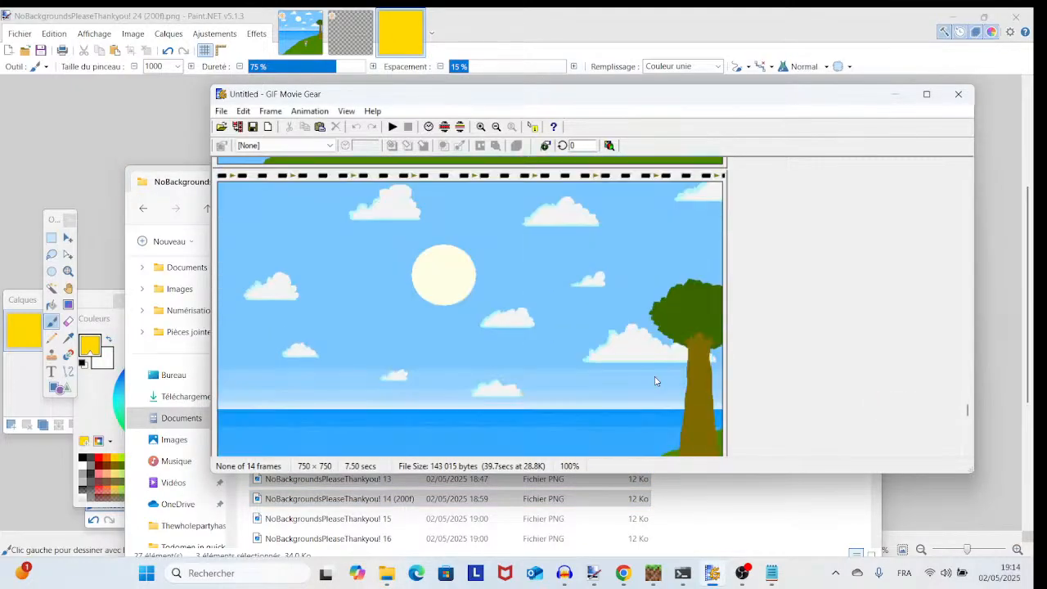
pyautogui.scroll(-10, 655, 382)
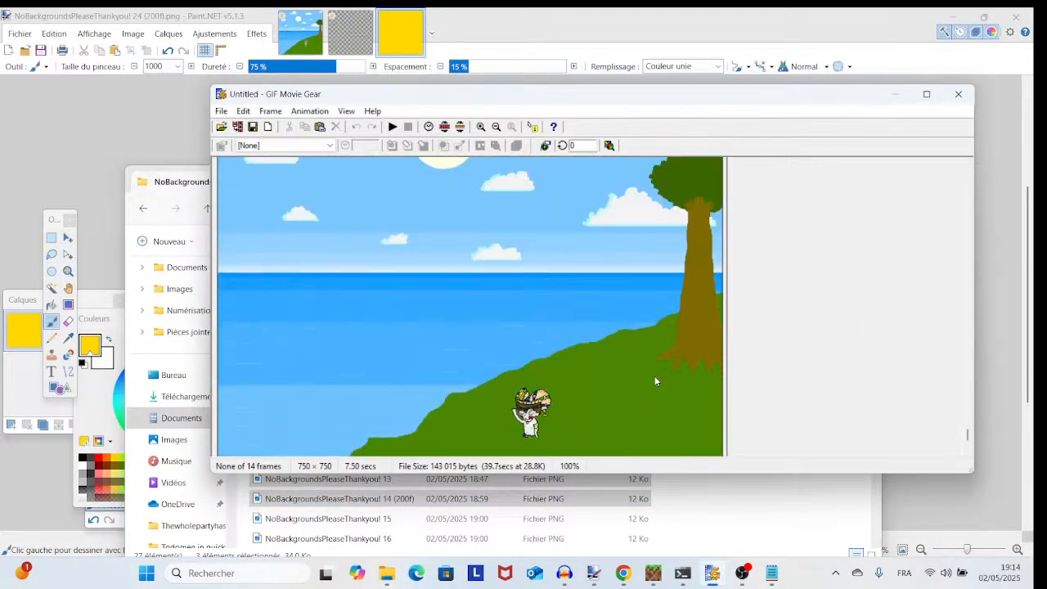
pyautogui.click(656, 381)
pyautogui.doubleClick(368, 145)
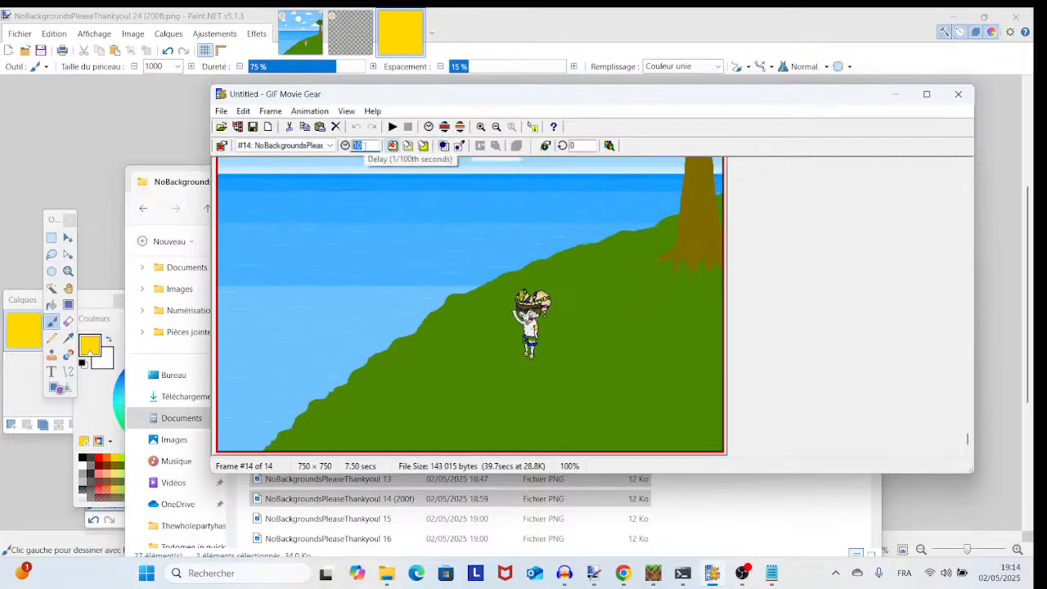
pyautogui.write('200')
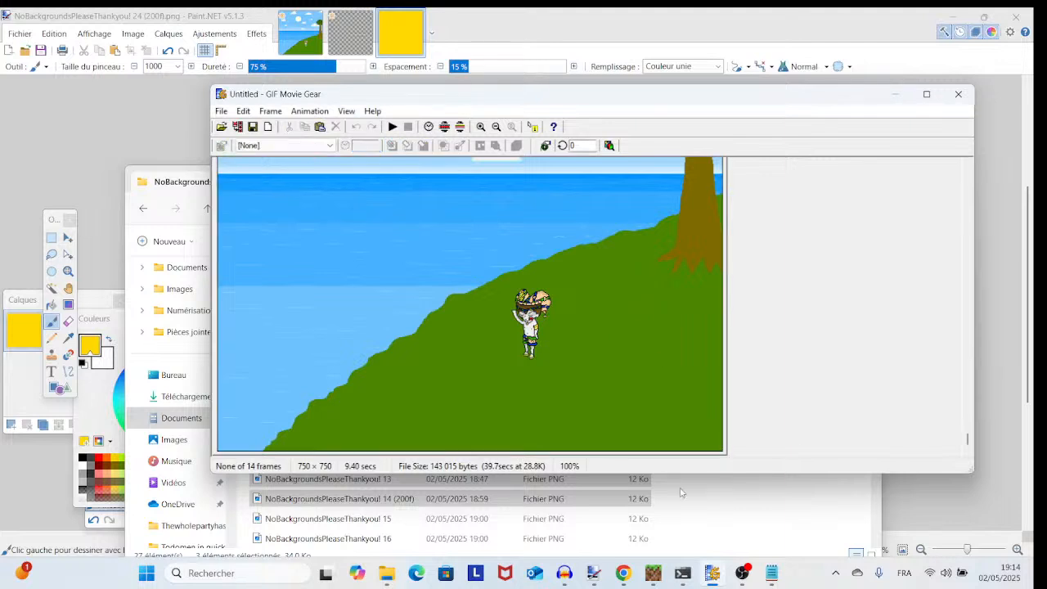
# - Append the next two images, NoBackgroundsPleaseThankyou! 15 and 16, from the project folder to the end of the GIF
pyautogui.scroll(-3, 459, 507)
pyautogui.click(740, 532)
pyautogui.click(740, 532)
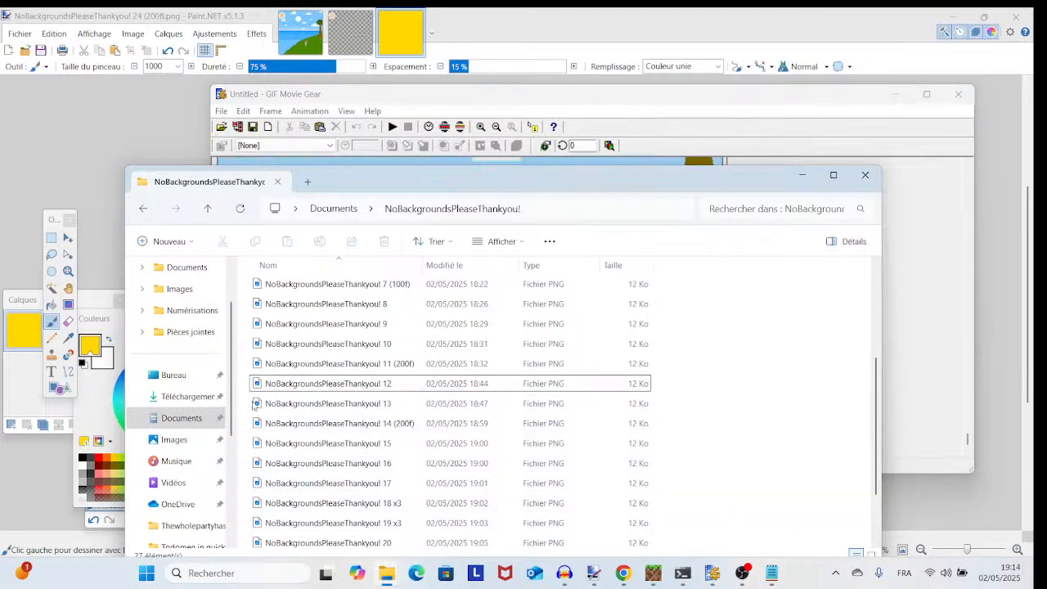
pyautogui.moveTo(253, 402); pyautogui.dragTo(915, 403)
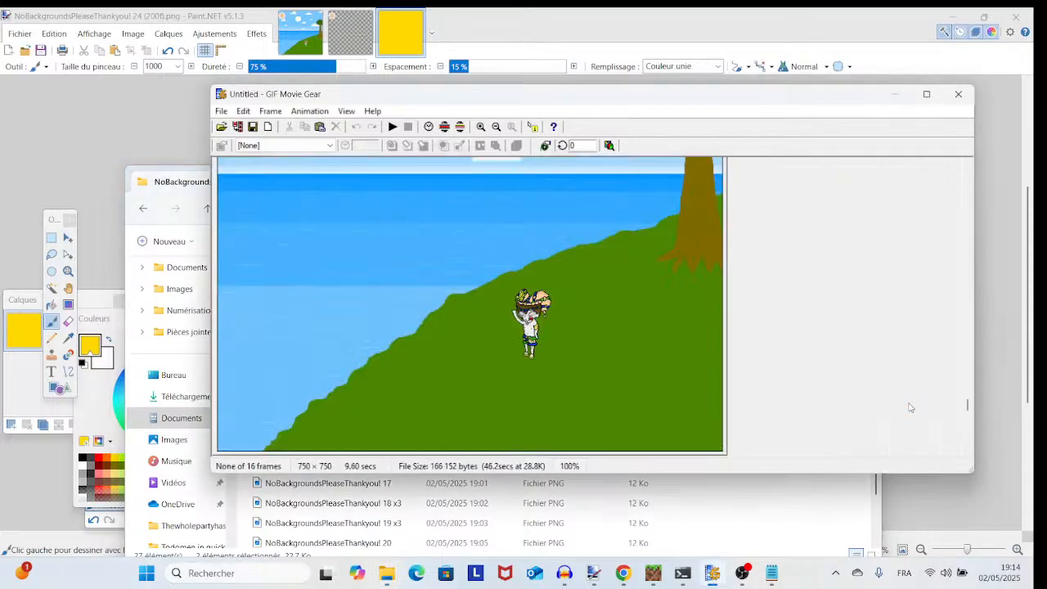
# - Delete frames 15 and 16 from the end of the GIF
pyautogui.scroll(-10, 695, 396)
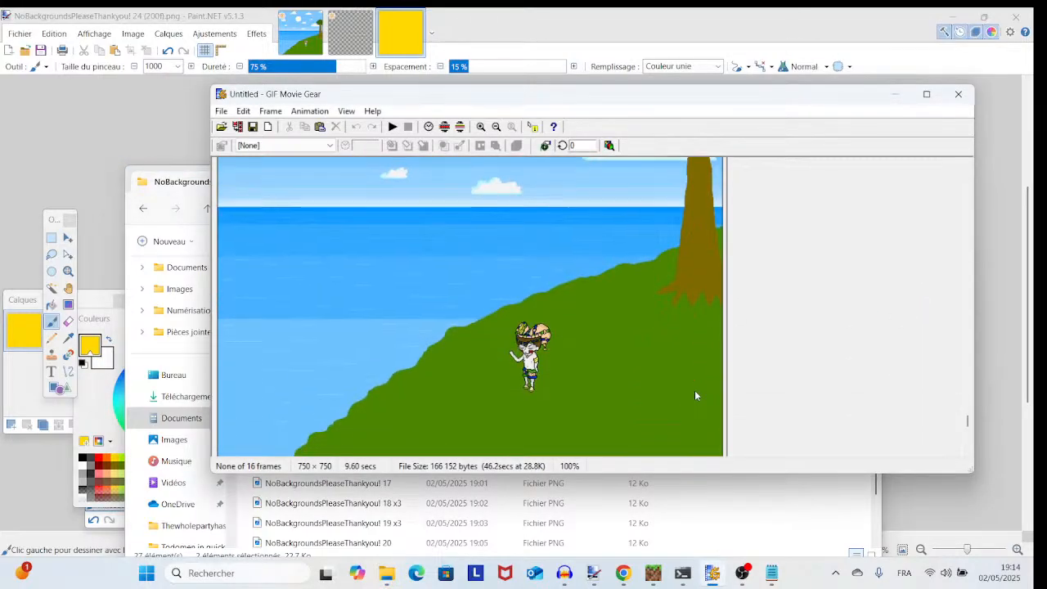
pyautogui.scroll(-5, 695, 395)
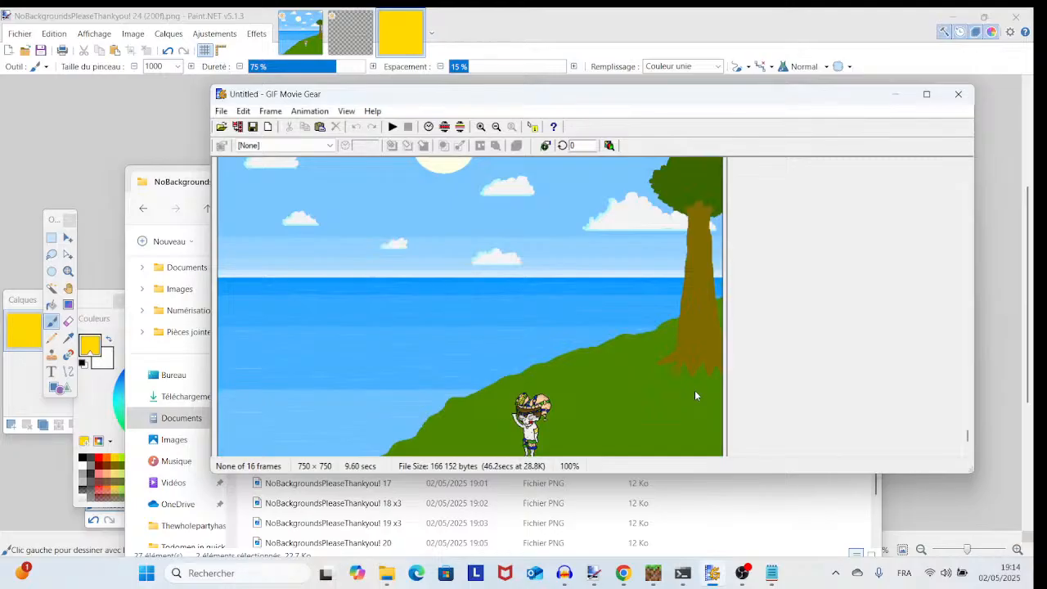
pyautogui.scroll(-3, 695, 395)
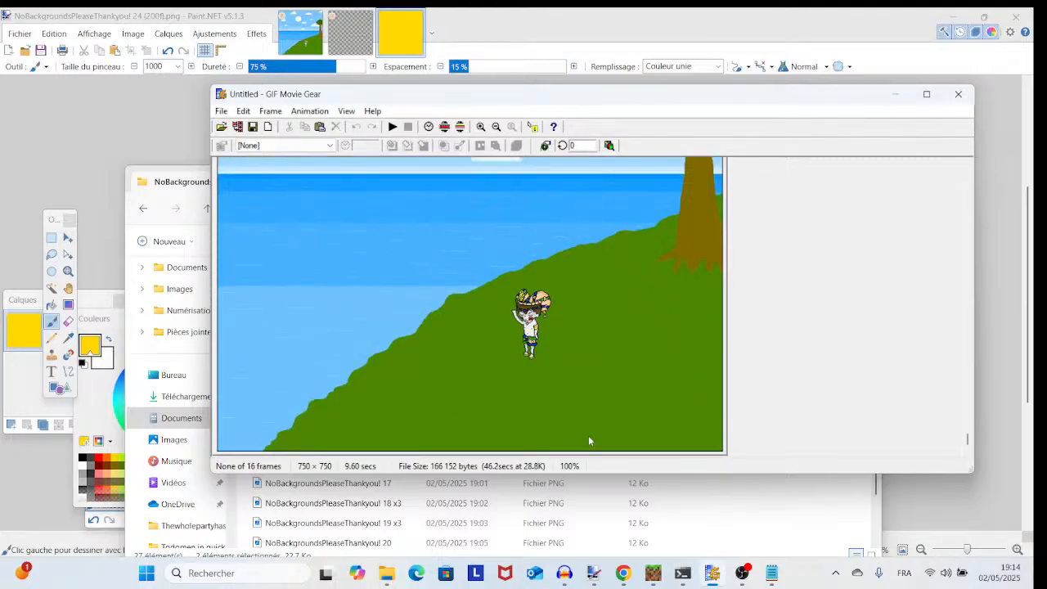
pyautogui.scroll(10, 482, 343)
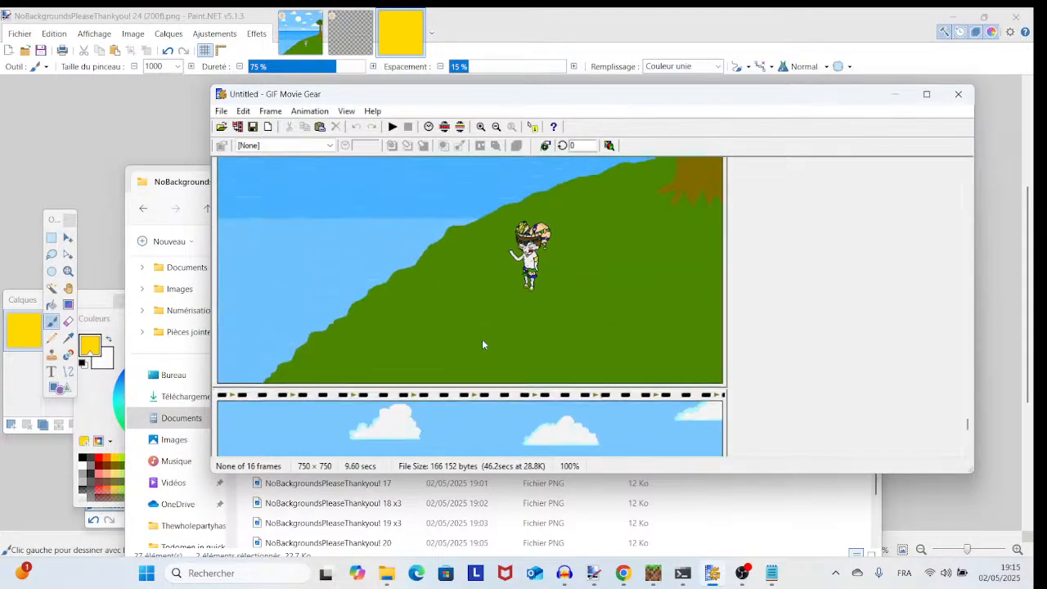
pyautogui.scroll(10, 482, 339)
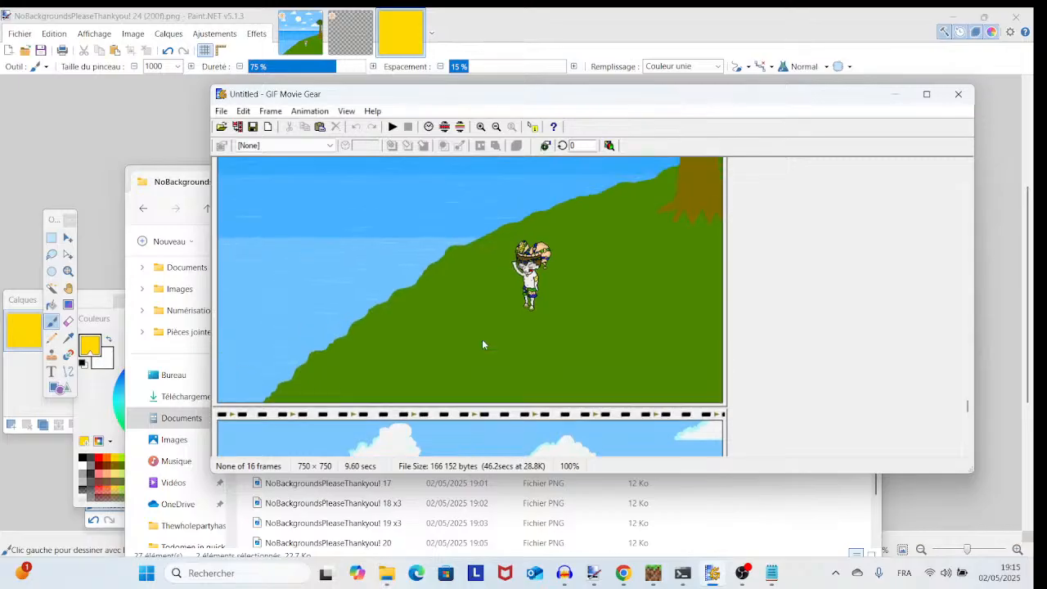
pyautogui.click(482, 339)
pyautogui.scroll(-10, 482, 339)
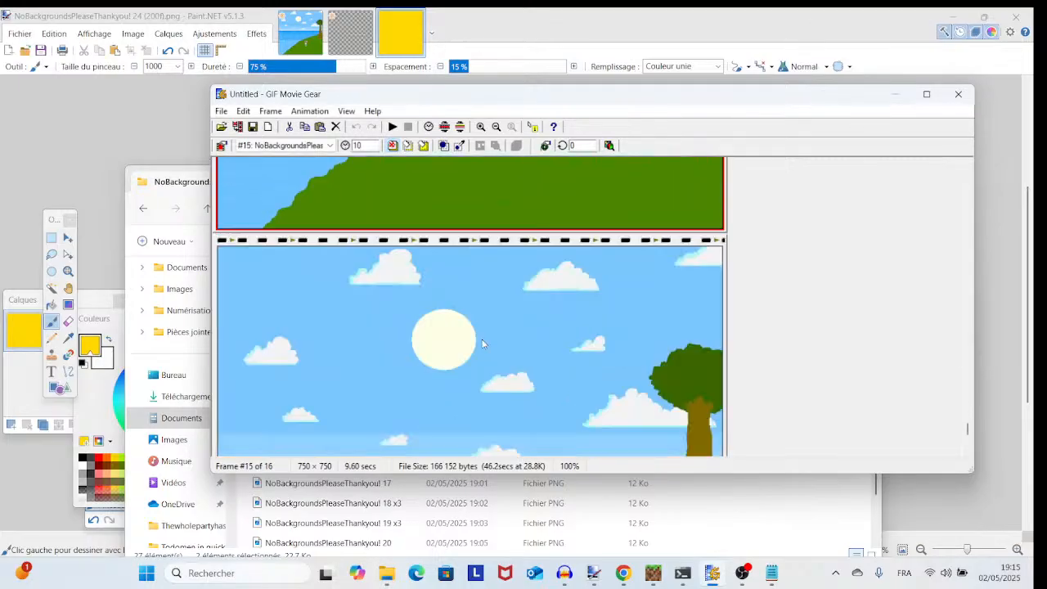
pyautogui.keyDown('shift'); pyautogui.click(486, 351); pyautogui.keyUp('shift')
pyautogui.rightClick(487, 352)
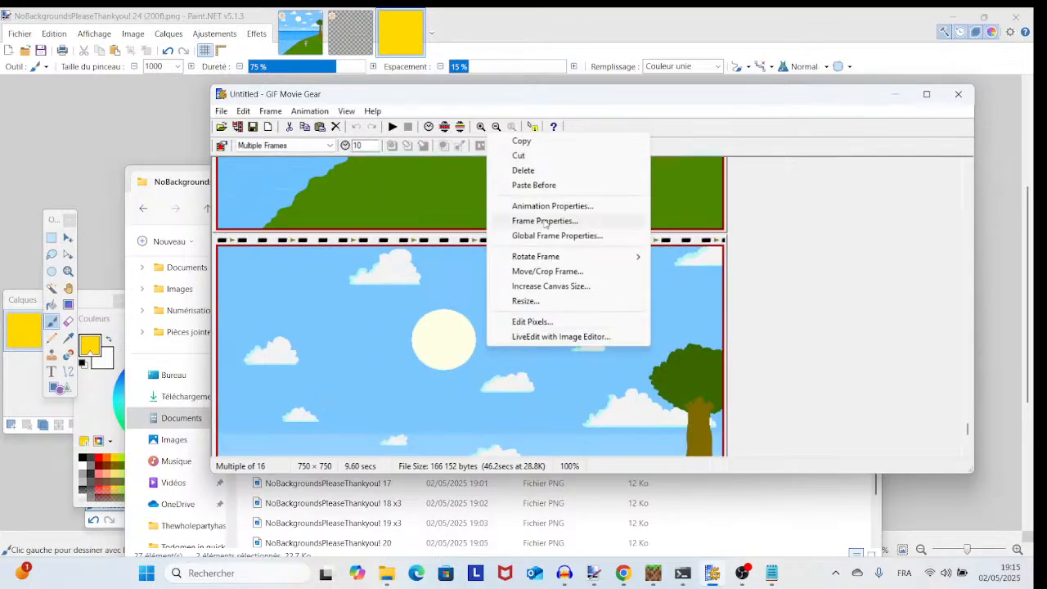
pyautogui.click(523, 170)
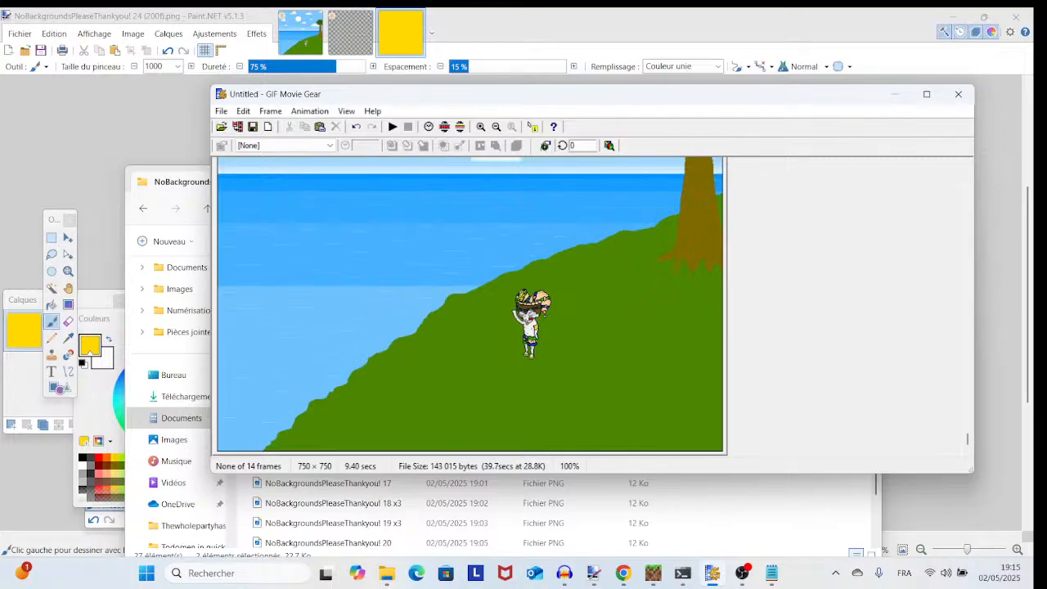
# - Append the images NoBackgroundsPleaseThankyou! 15, 16, 17, 18 x3 and 19 x3 from the project folder to the end of the GIF
pyautogui.moveTo(403, 559)
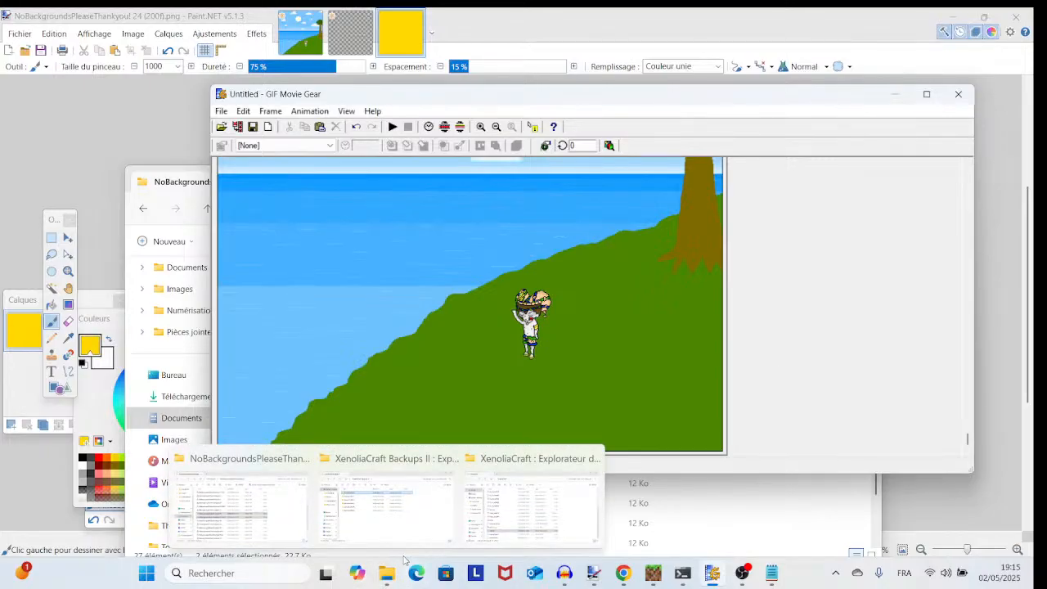
pyautogui.click(296, 543)
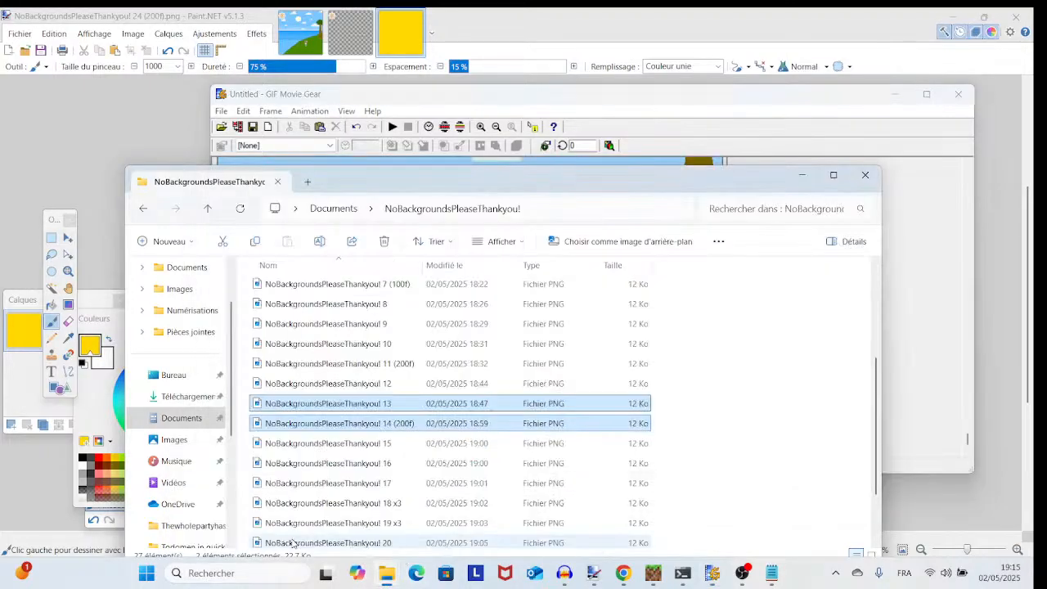
pyautogui.click(248, 443)
pyautogui.moveTo(259, 449); pyautogui.dragTo(356, 526)
pyautogui.click(894, 445)
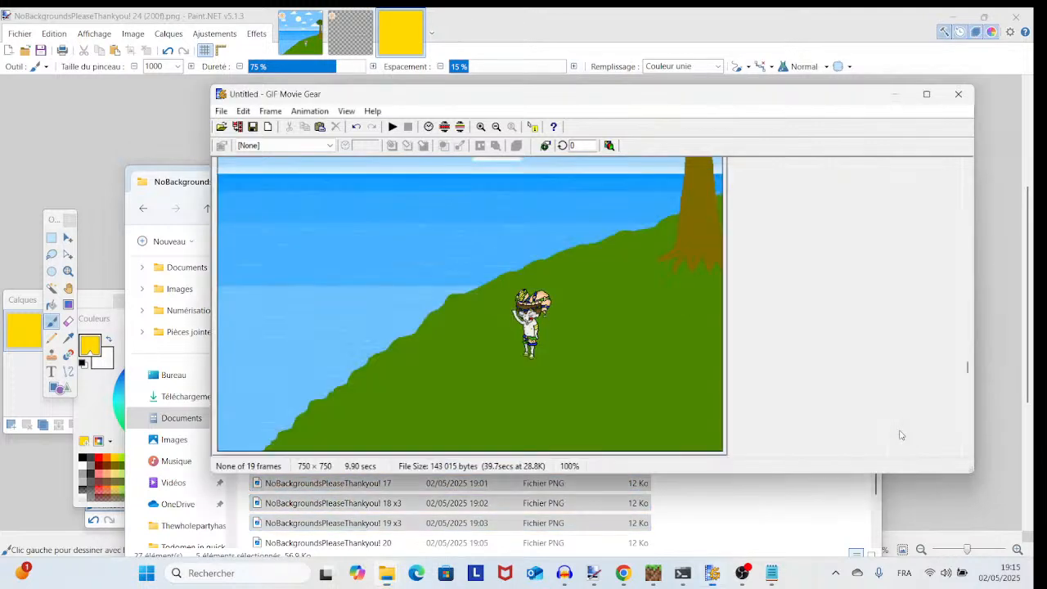
# - Copy frames 18 and 19 together
pyautogui.scroll(-10, 674, 353)
pyautogui.scroll(-10, 674, 353)
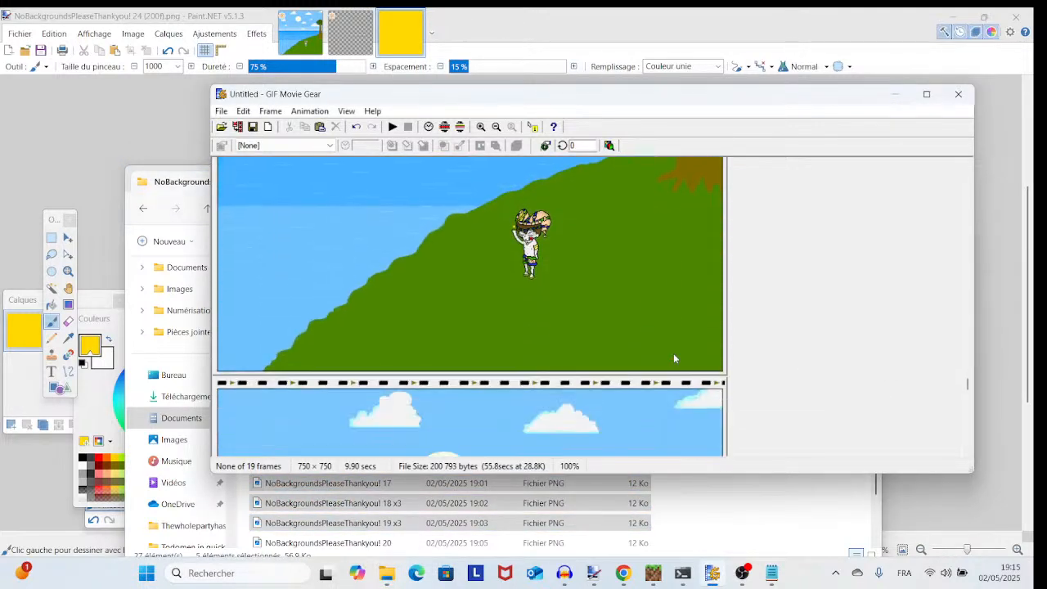
pyautogui.scroll(-10, 674, 358)
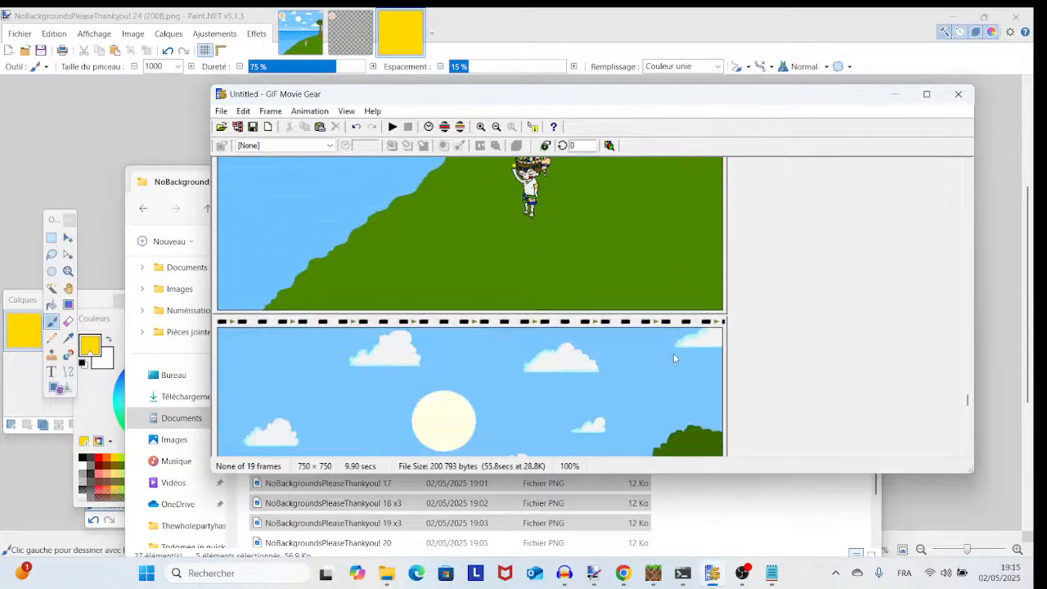
pyautogui.scroll(-10, 675, 354)
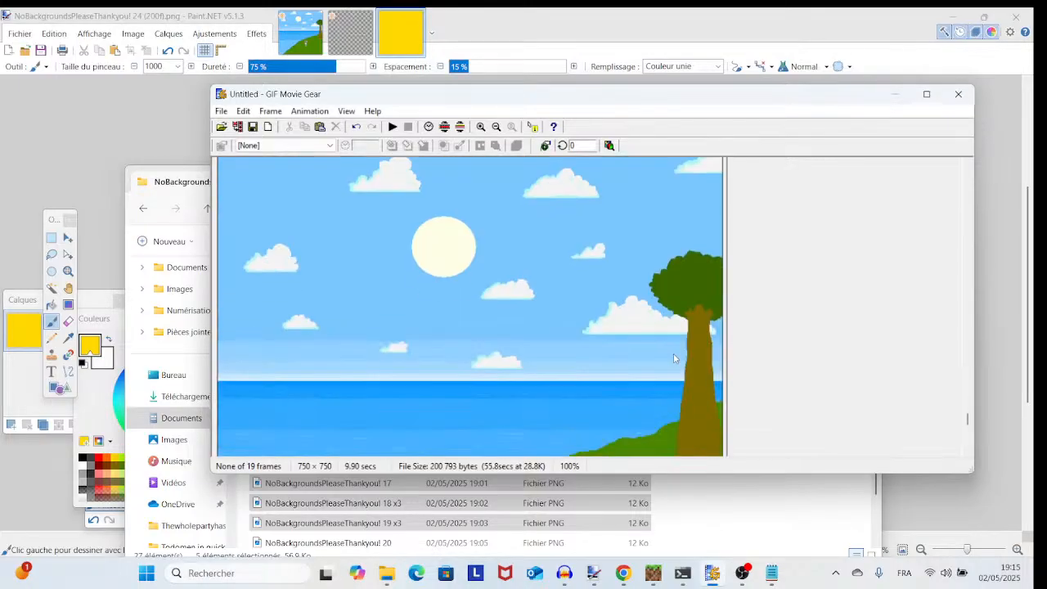
pyautogui.scroll(-5, 674, 357)
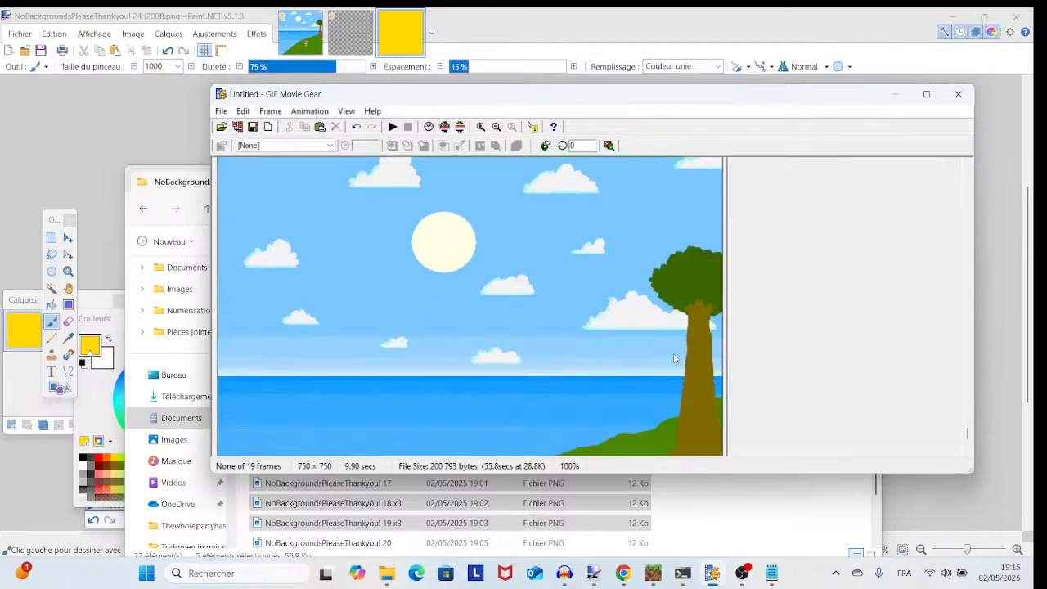
pyautogui.scroll(-6, 674, 353)
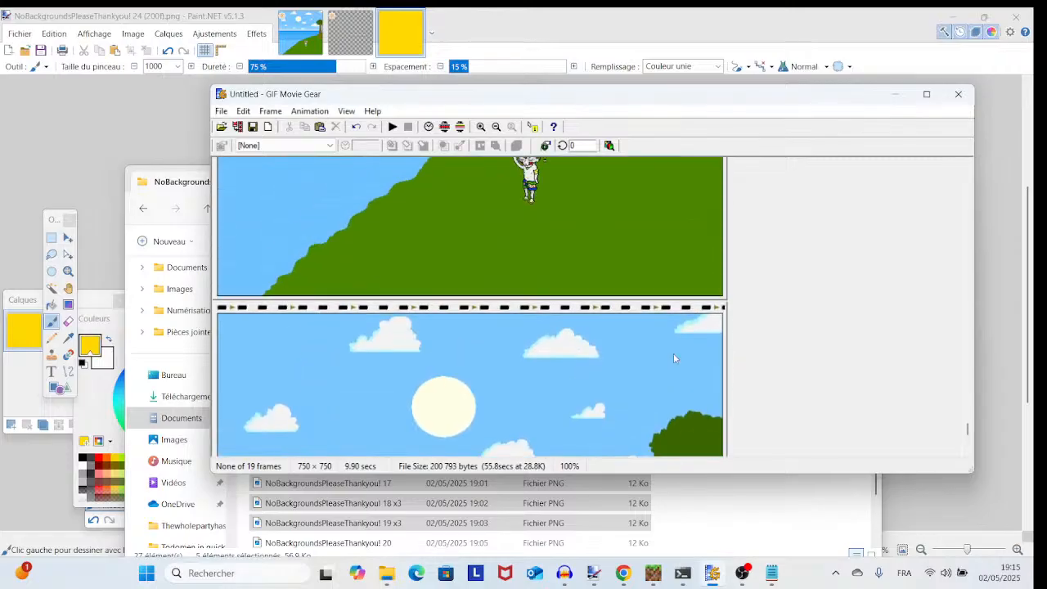
pyautogui.click(674, 354)
pyautogui.scroll(-5, 660, 361)
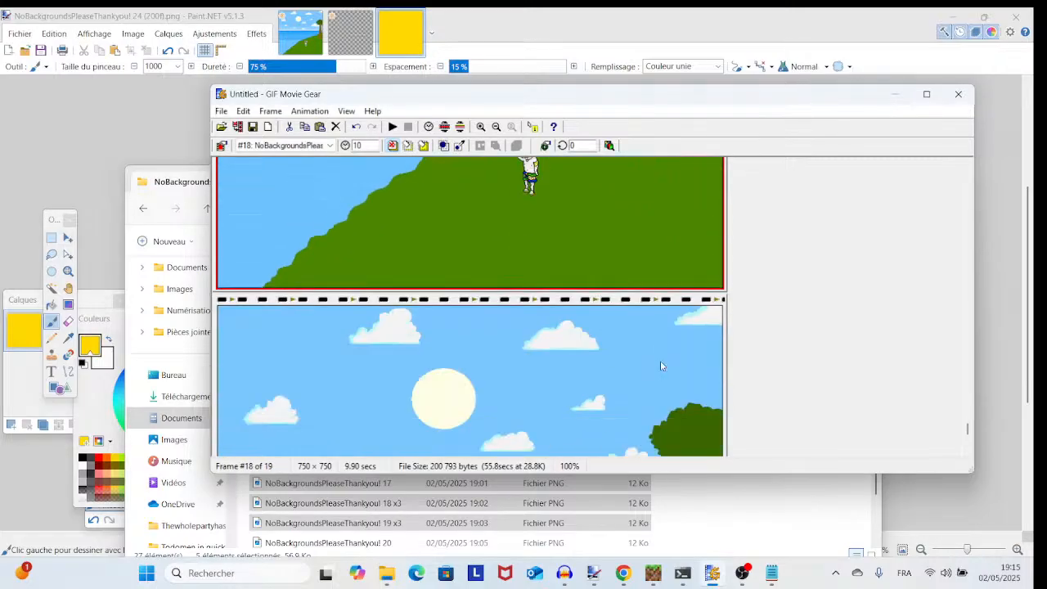
pyautogui.keyDown('shift'); pyautogui.click(649, 375); pyautogui.keyUp('shift')
pyautogui.rightClick(648, 376)
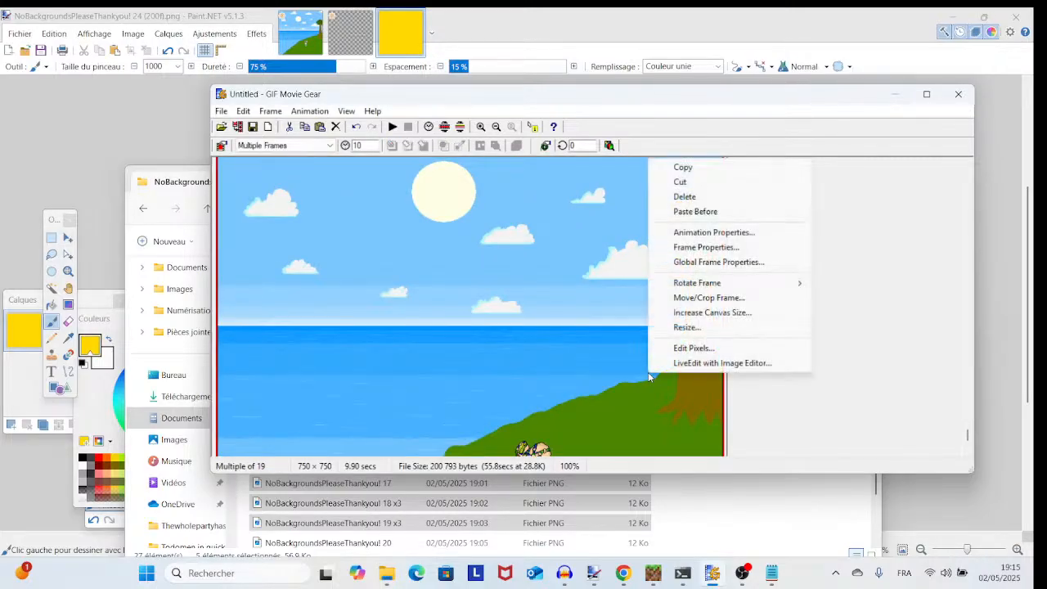
pyautogui.click(682, 166)
pyautogui.scroll(-3, 749, 393)
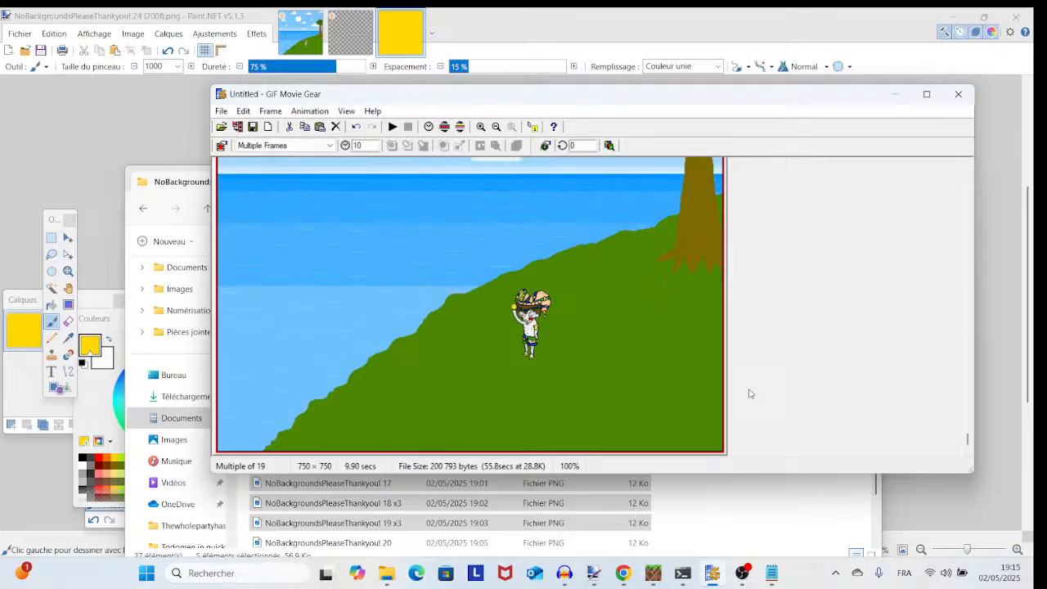
# - Paste the copied pair of frames twice at the end of the GIF
pyautogui.rightClick(768, 434)
pyautogui.click(812, 439)
pyautogui.scroll(-10, 798, 424)
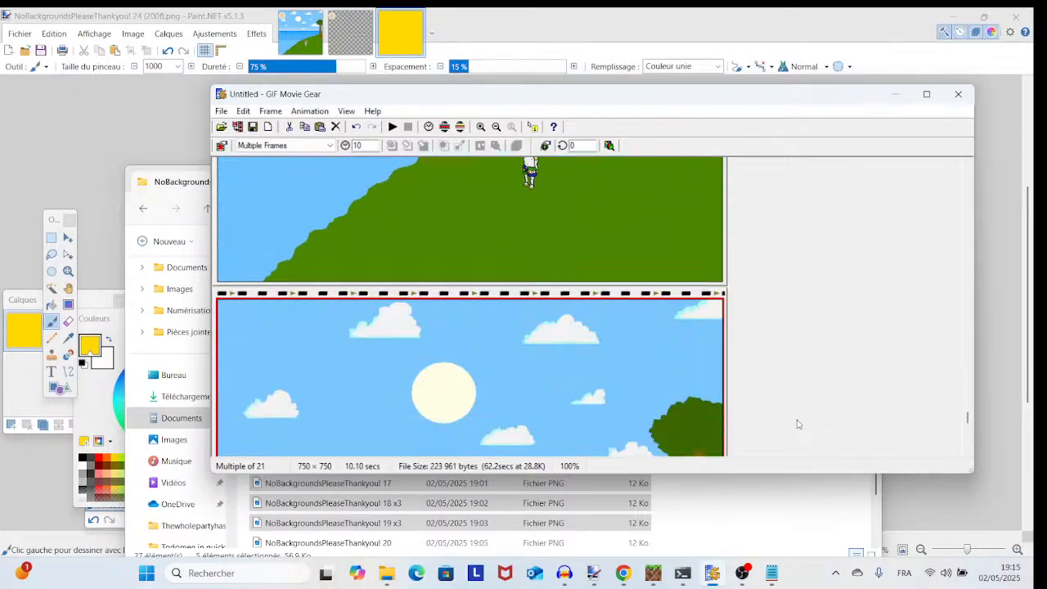
pyautogui.scroll(-5, 799, 424)
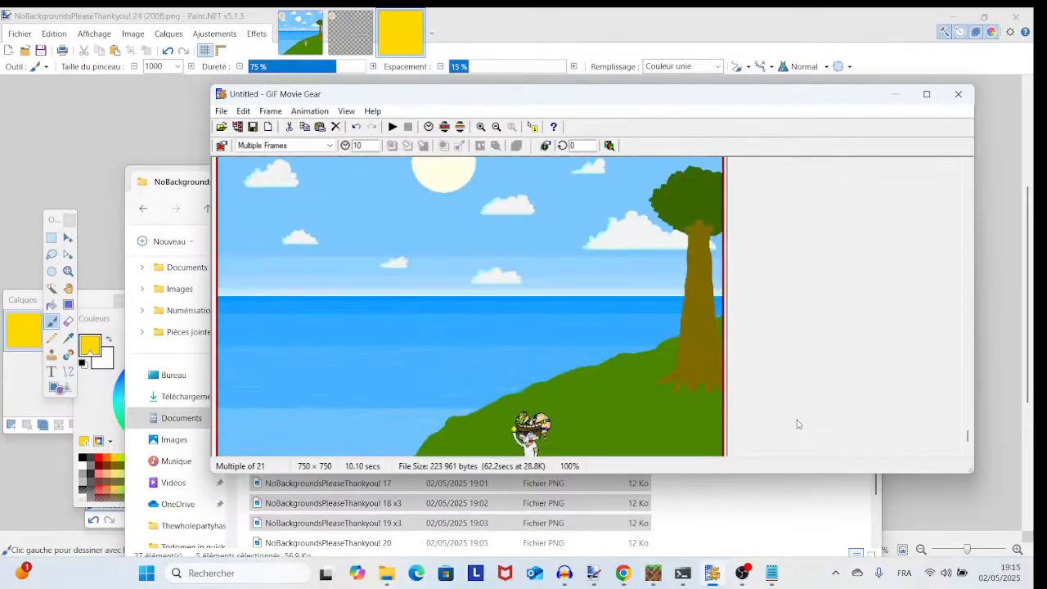
pyautogui.rightClick(799, 423)
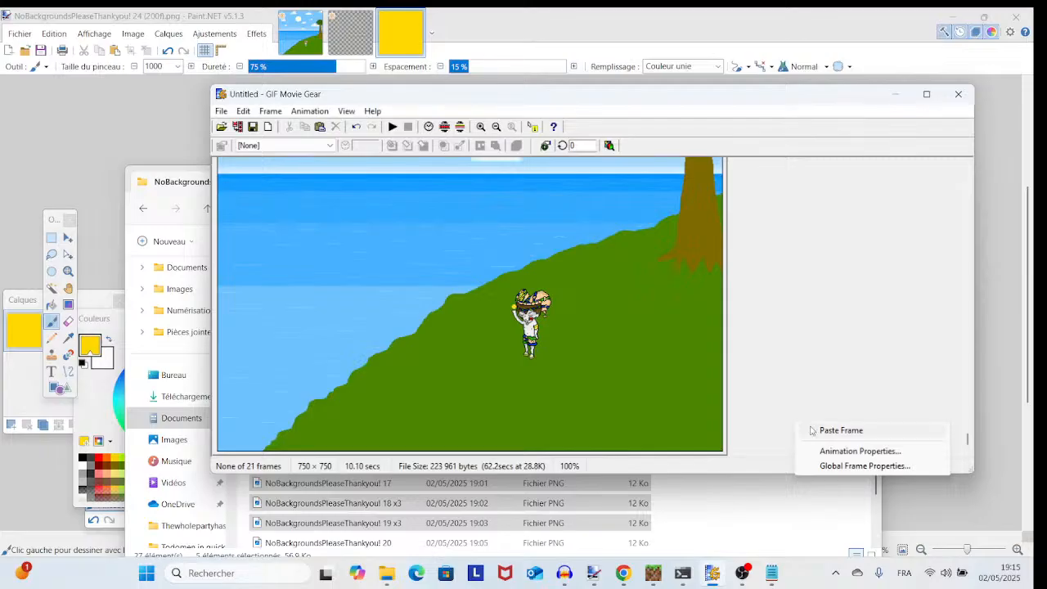
pyautogui.click(812, 430)
pyautogui.scroll(-2, 809, 432)
pyautogui.moveTo(967, 418); pyautogui.dragTo(967, 451)
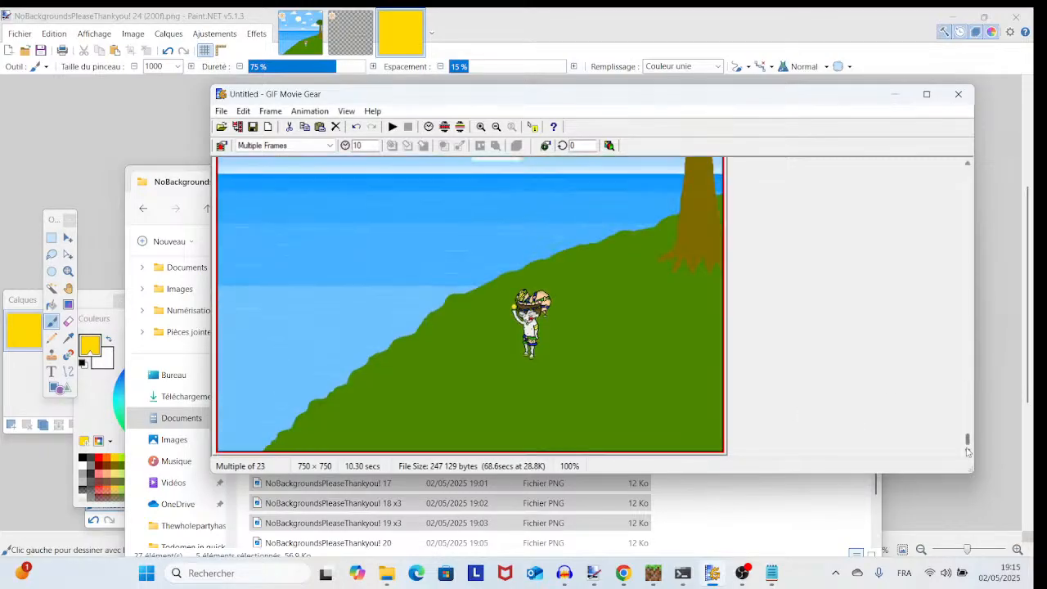
pyautogui.click(933, 443)
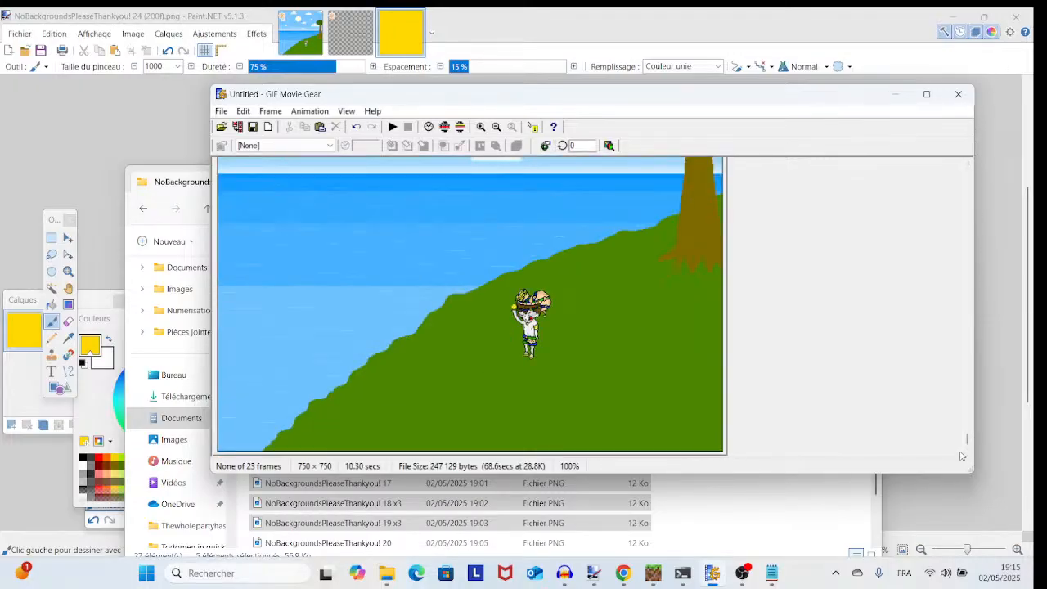
pyautogui.rightClick(967, 454)
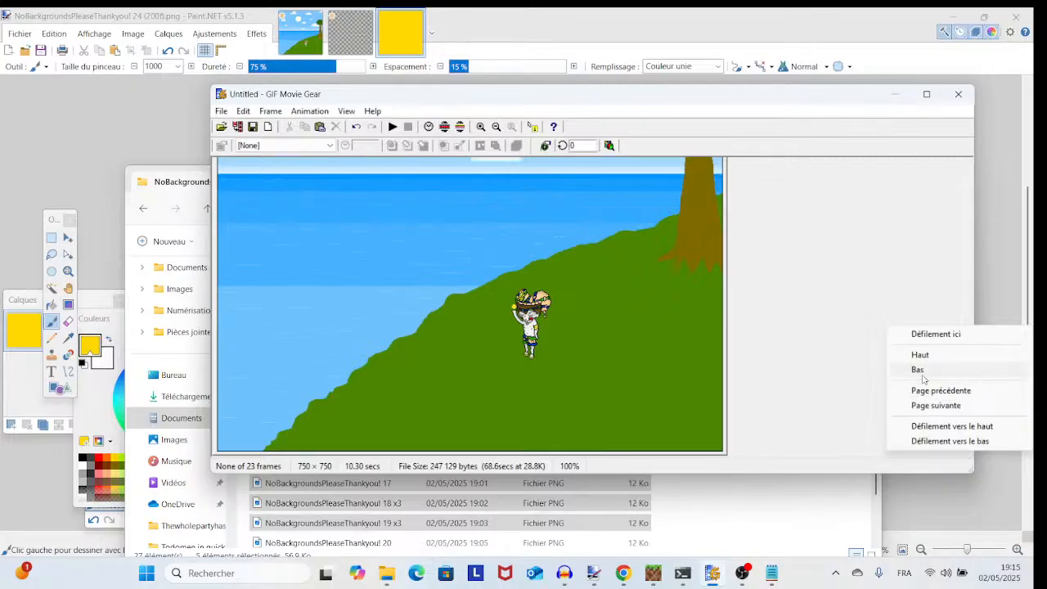
pyautogui.click(789, 379)
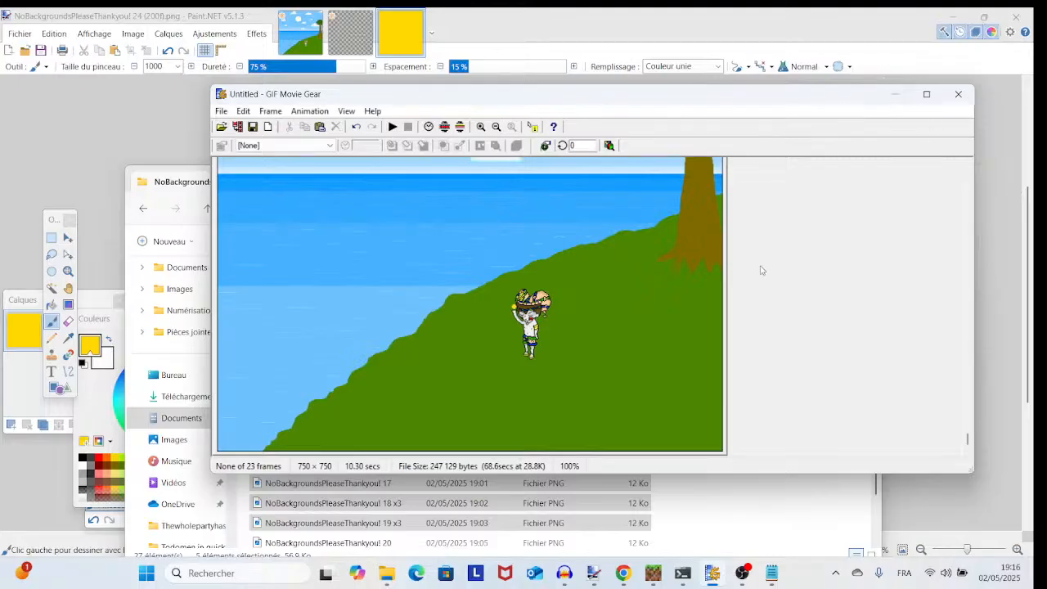
# - Append the images NoBackgroundsPleaseThankyou! 20, 21, 22, 23 and 24 (200f) from the project folder to the end of the GIF
pyautogui.click(685, 499)
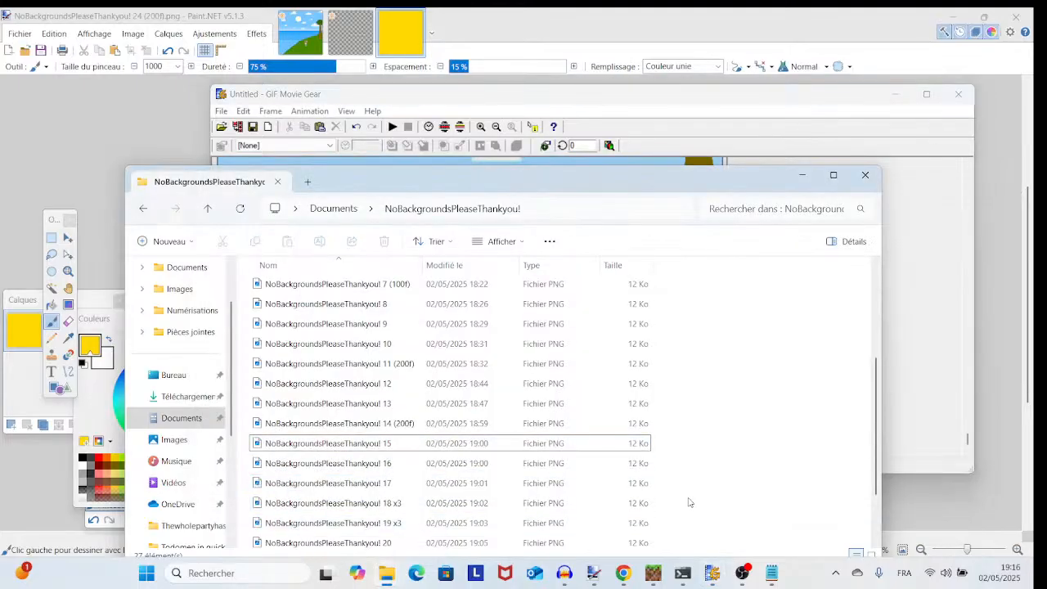
pyautogui.scroll(-1, 689, 502)
pyautogui.scroll(-1, 689, 502)
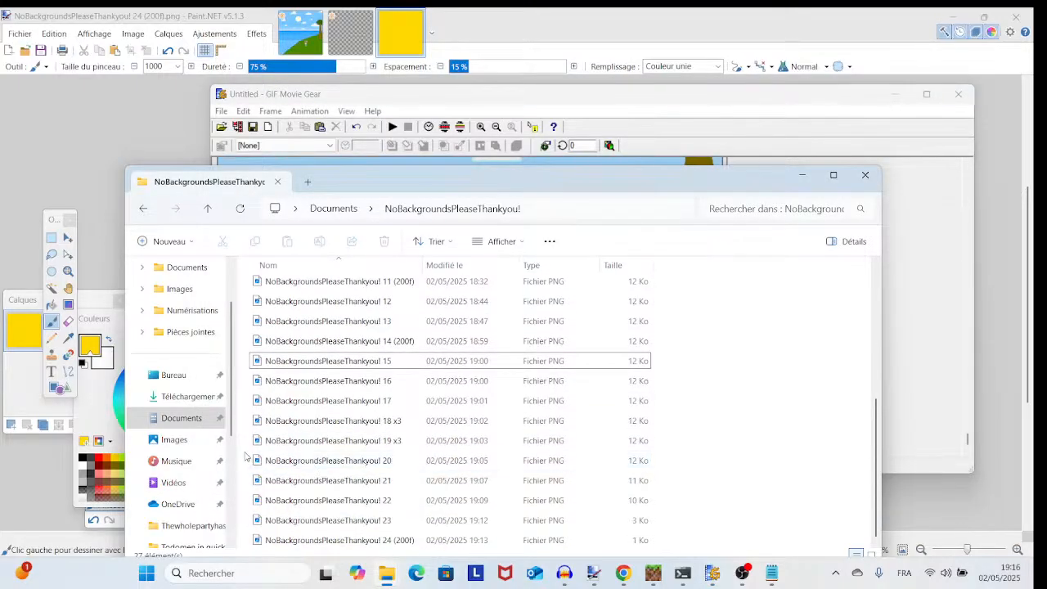
pyautogui.moveTo(244, 462); pyautogui.dragTo(340, 570)
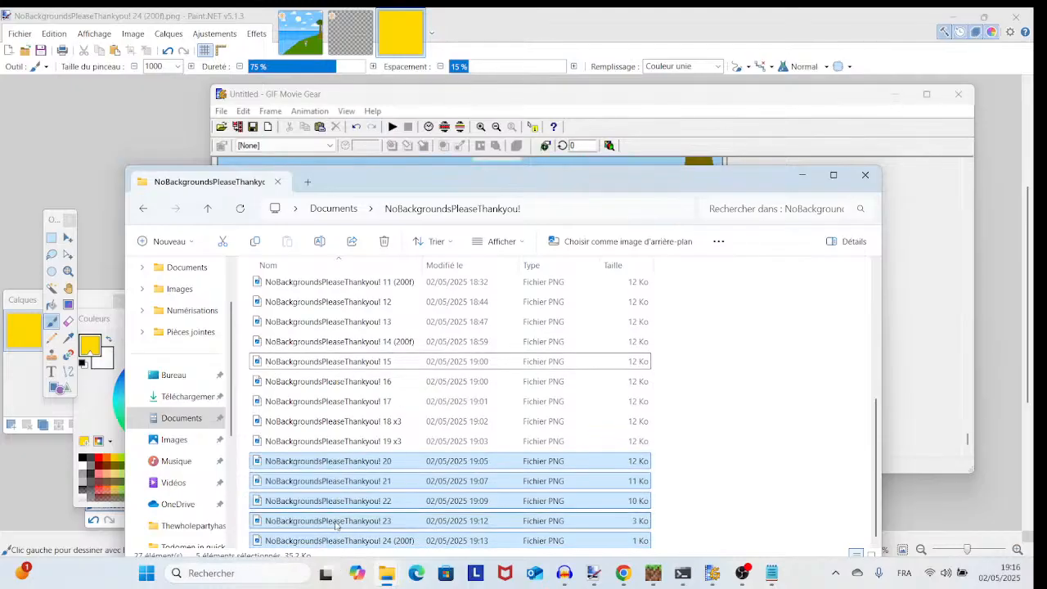
pyautogui.moveTo(341, 472); pyautogui.dragTo(908, 440)
# - Set the delay of the solid yellow last frame, frame 28, to 200
pyautogui.scroll(-5, 907, 437)
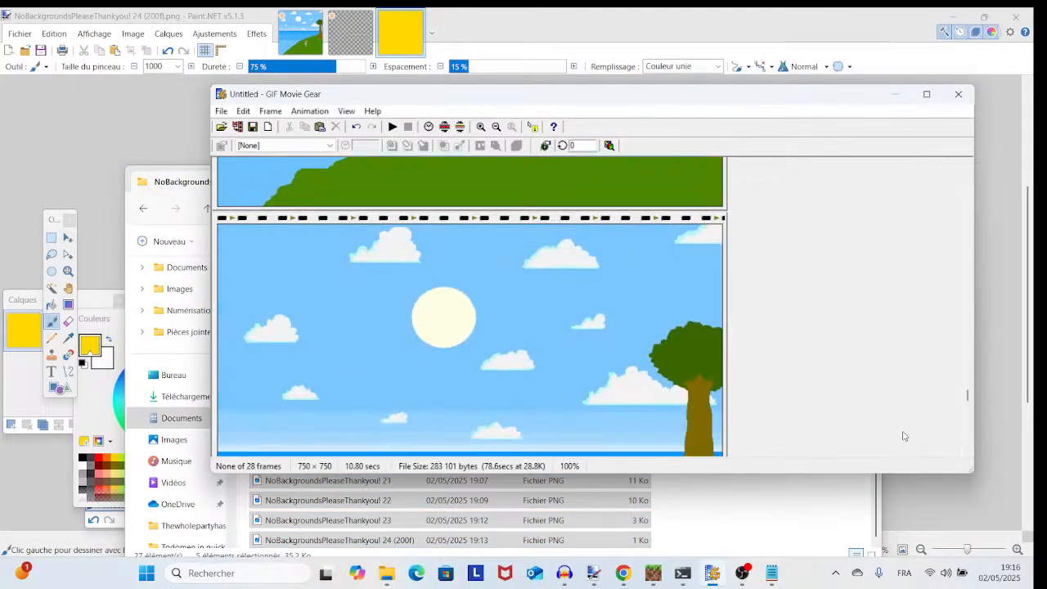
pyautogui.scroll(-6, 900, 435)
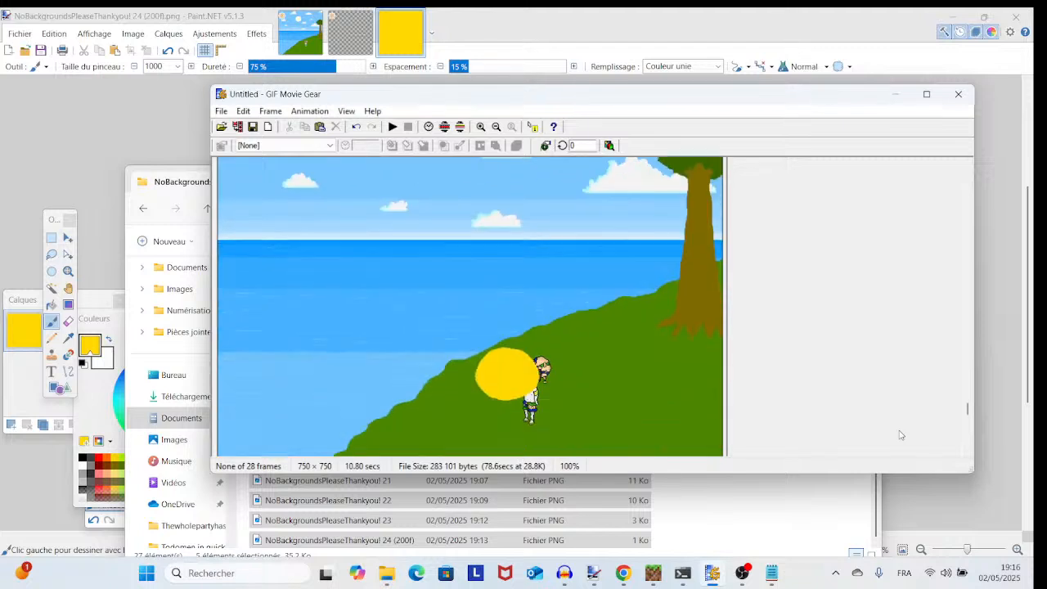
pyautogui.scroll(-6, 898, 434)
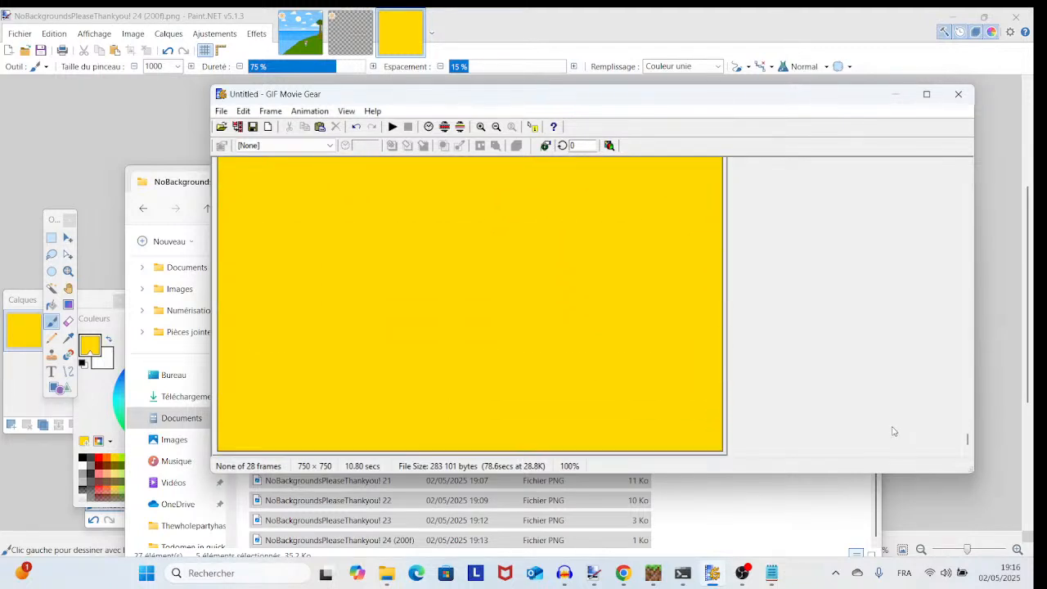
pyautogui.click(686, 377)
pyautogui.doubleClick(357, 144)
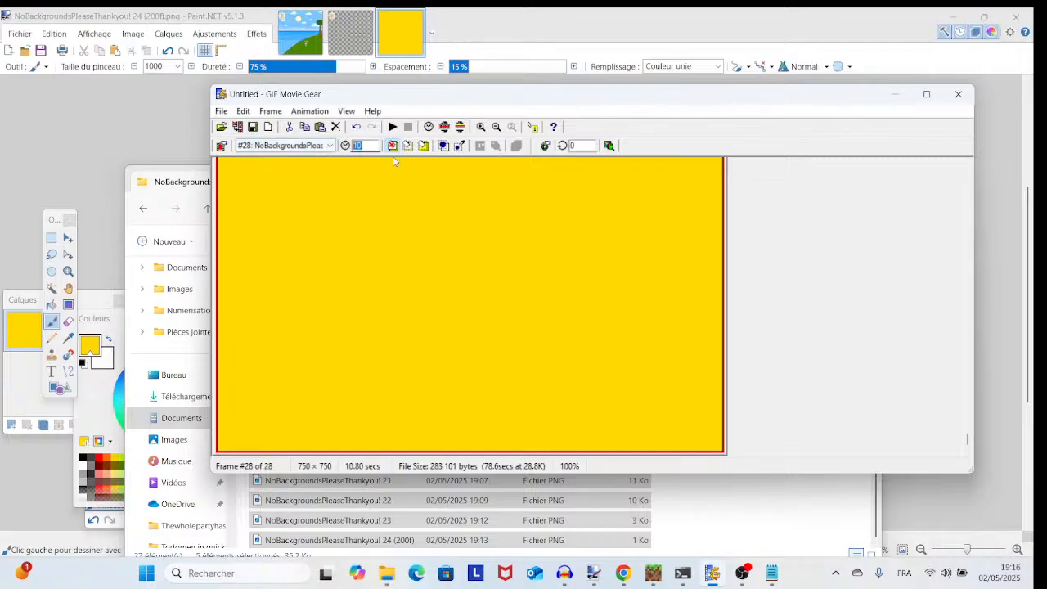
pyautogui.write('200')
pyautogui.click(873, 298)
# - Play a preview of the whole animation to check the frame order and timing
pyautogui.click(392, 128)
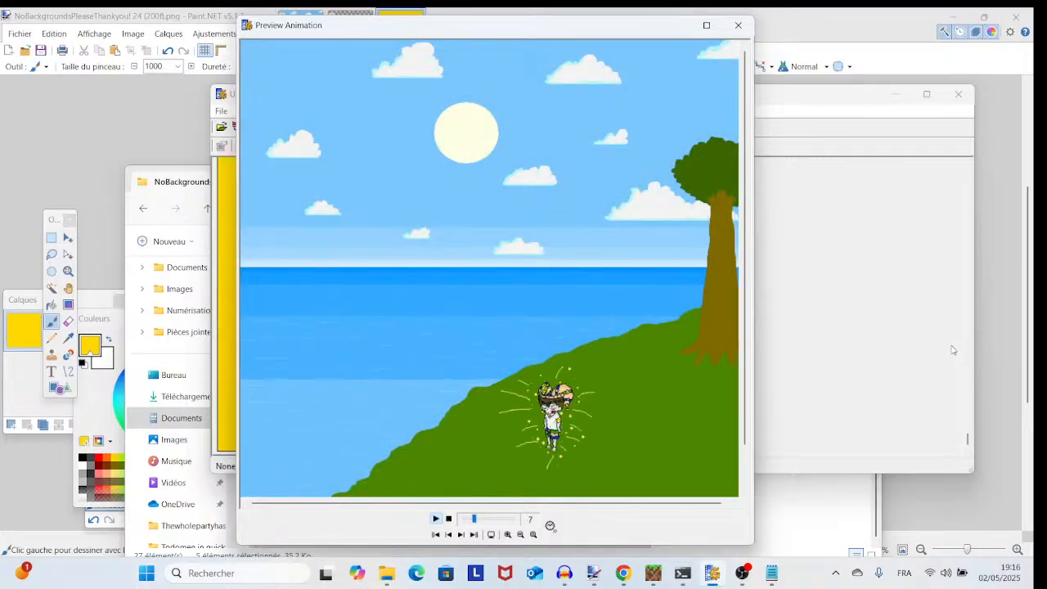
pyautogui.scroll(-1, 751, 382)
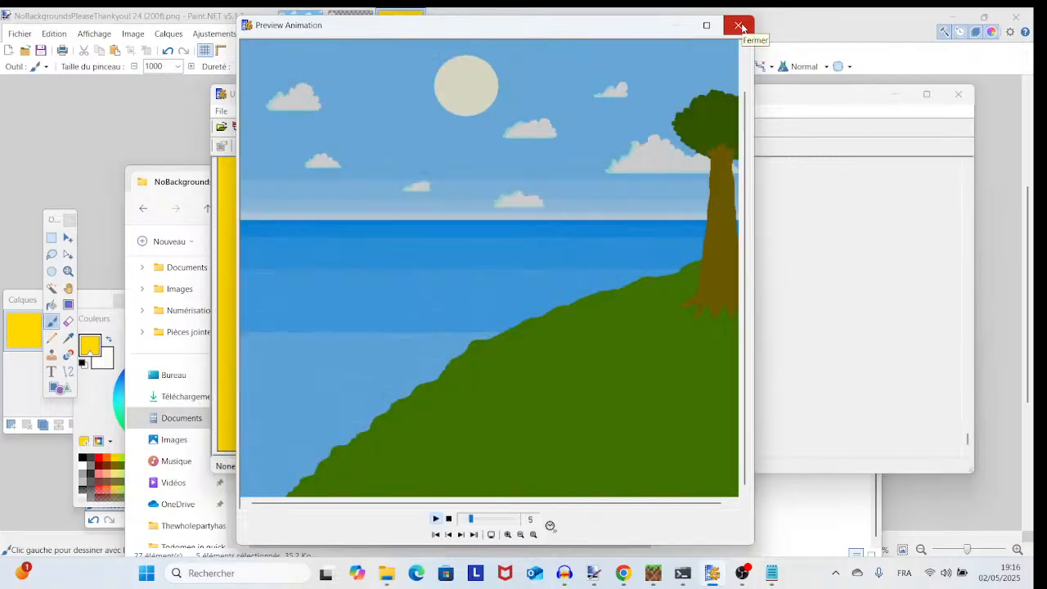
# - Switch back to Paint.NET and erase the entire yellow canvas of NoBackgroundsPleaseThankyou! 24 (200f) with the Eraser
pyautogui.click(741, 27)
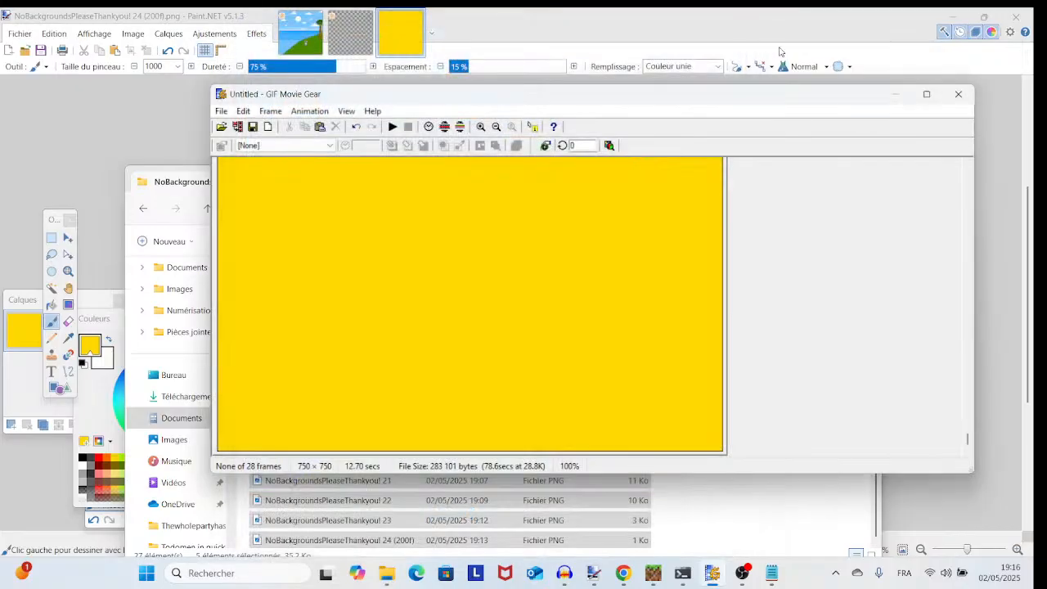
pyautogui.click(896, 94)
pyautogui.click(802, 175)
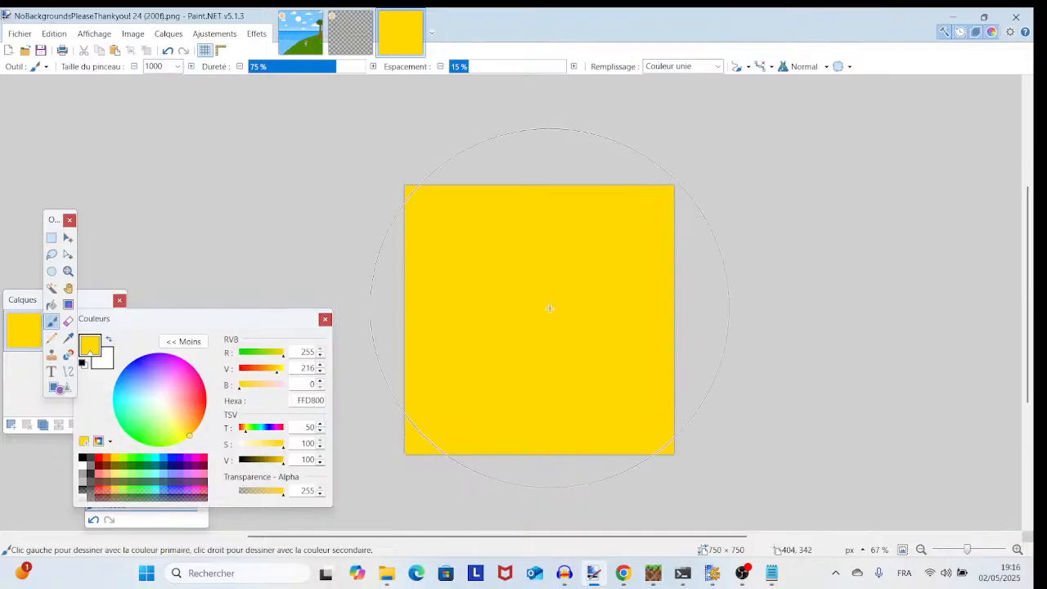
pyautogui.click(68, 321)
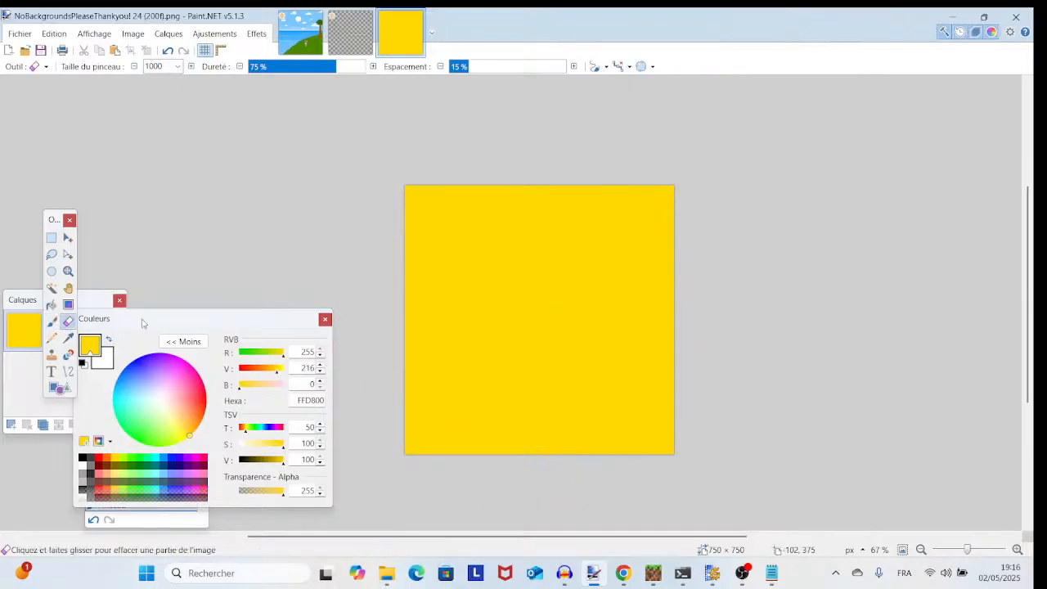
pyautogui.moveTo(603, 210); pyautogui.dragTo(551, 293)
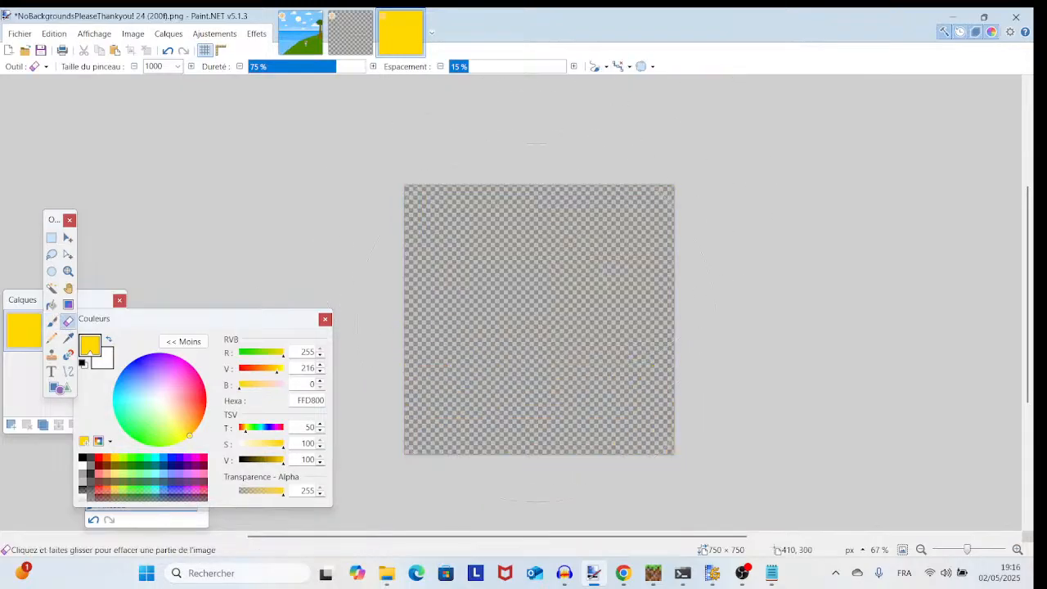
# - On the CharacterSpriteTest sheet, add the leftmost sprite to the selection with the Magic Wand at 76% tolerance
pyautogui.click(341, 46)
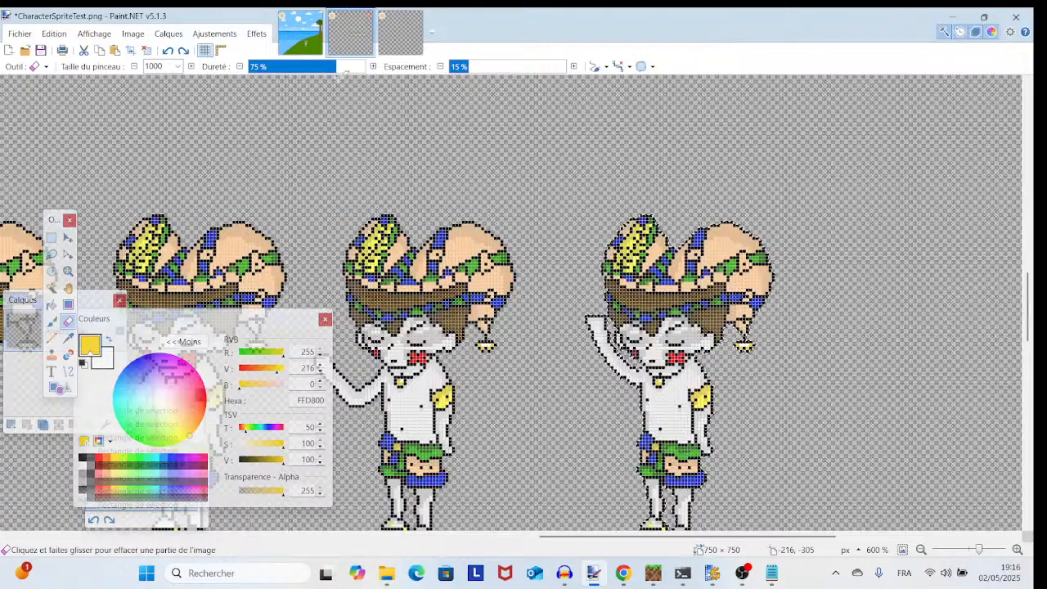
pyautogui.moveTo(394, 175); pyautogui.dragTo(873, 140)
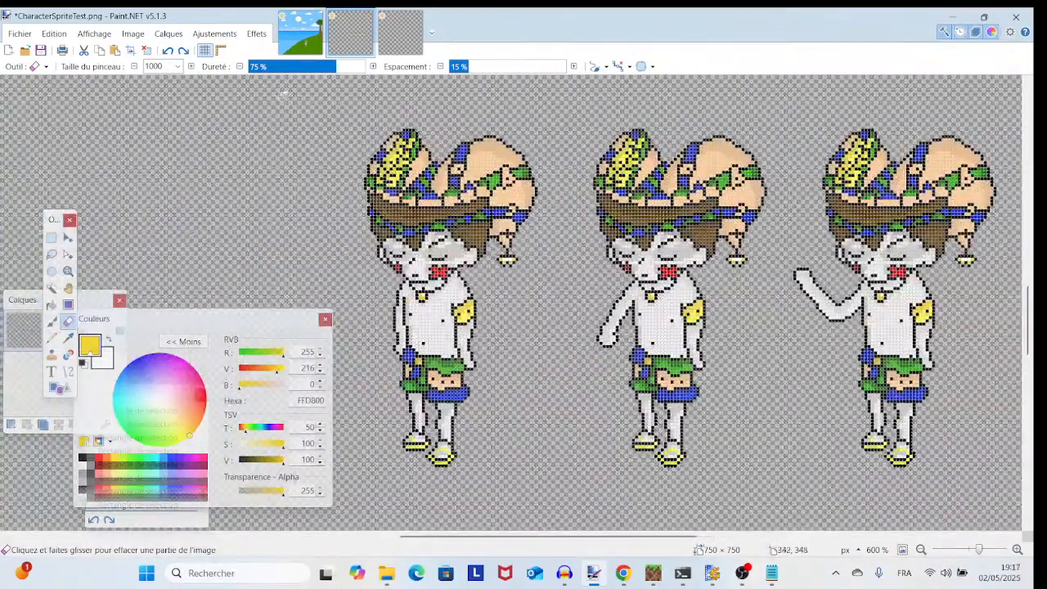
pyautogui.click(51, 288)
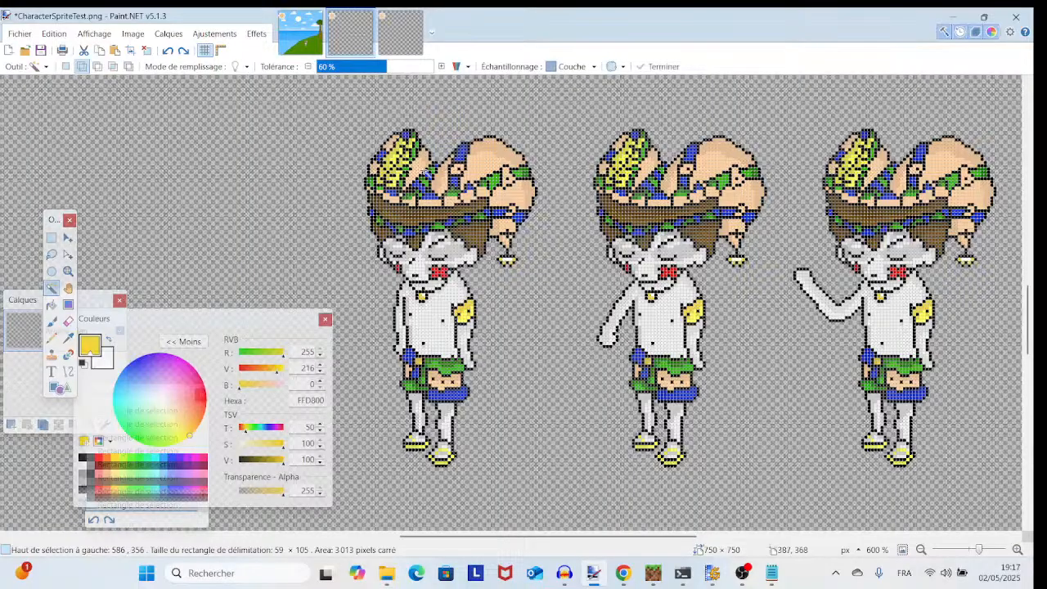
pyautogui.click(419, 162)
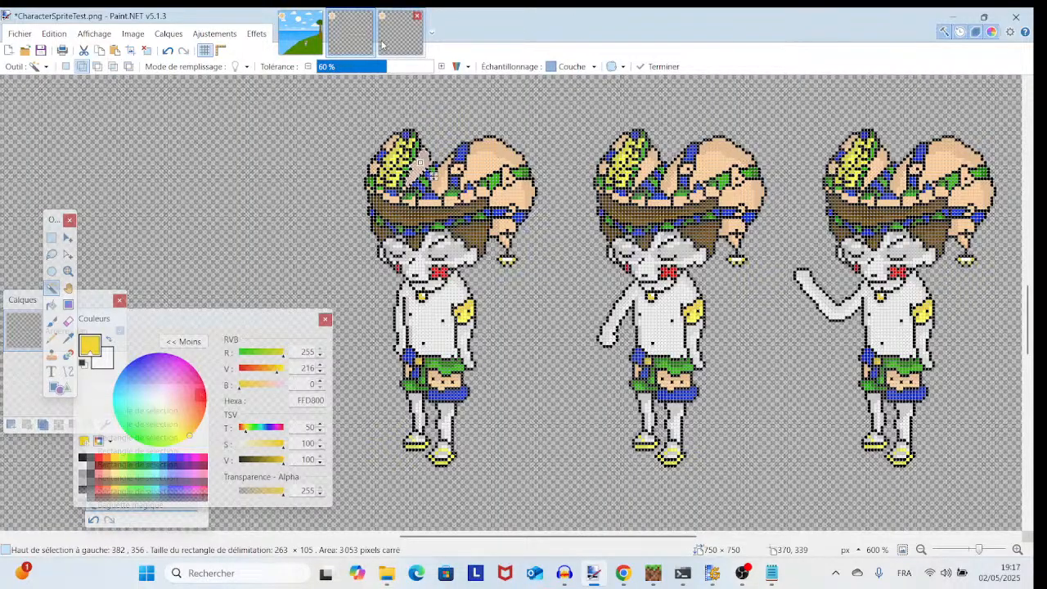
pyautogui.moveTo(386, 67); pyautogui.dragTo(414, 66)
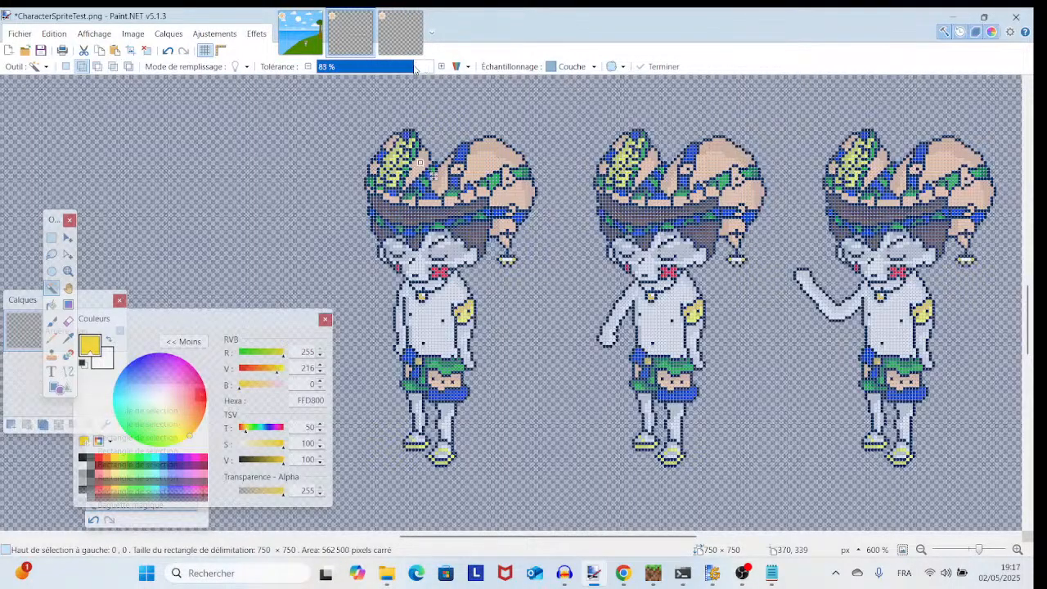
pyautogui.scroll(-3, 420, 162)
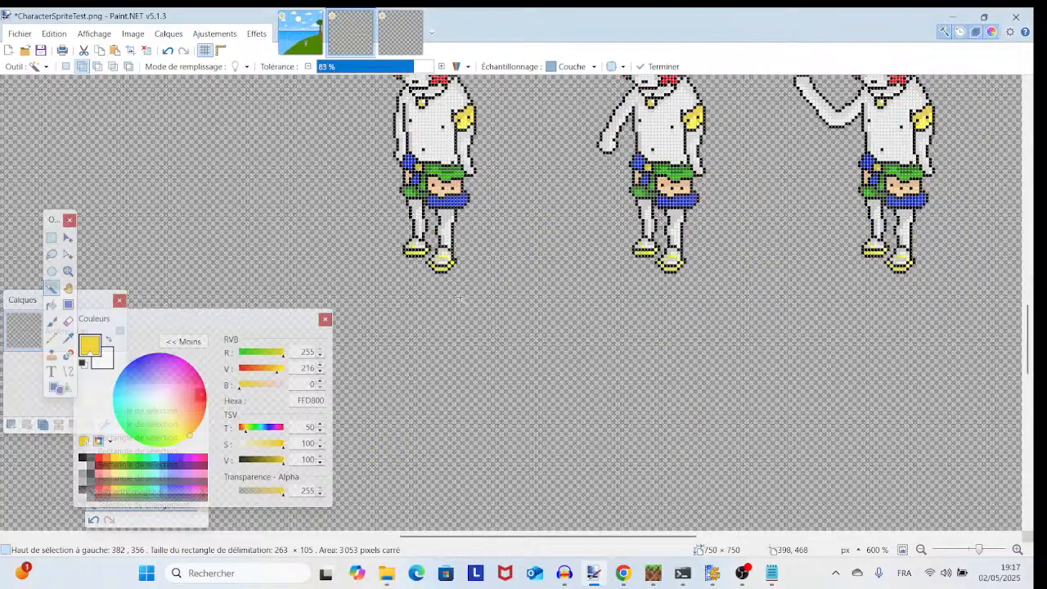
pyautogui.scroll(2, 420, 162)
pyautogui.click(408, 293)
pyautogui.moveTo(413, 66); pyautogui.dragTo(407, 69)
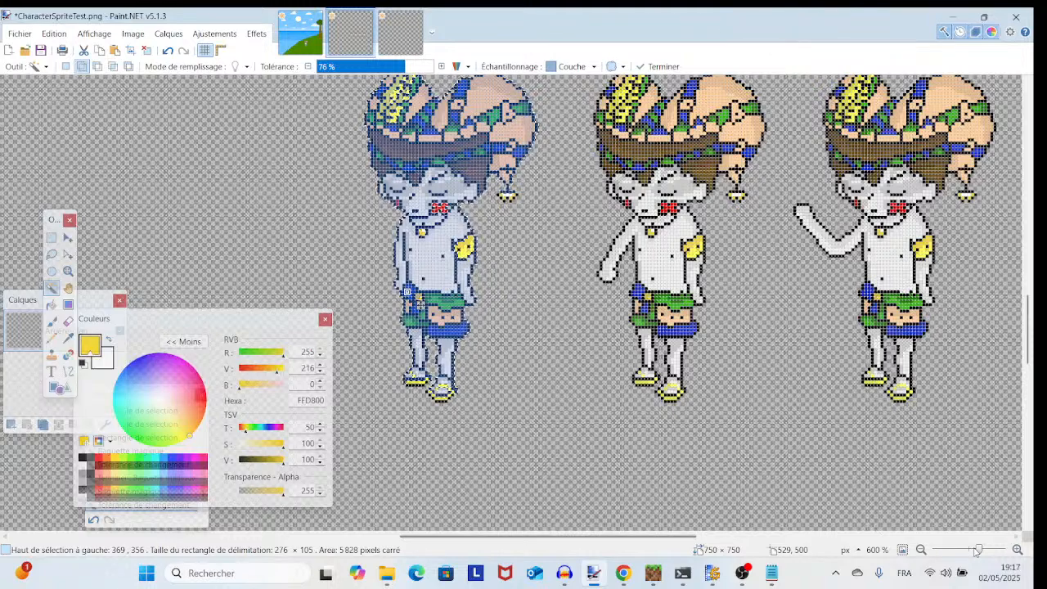
pyautogui.scroll(3, 354, 299)
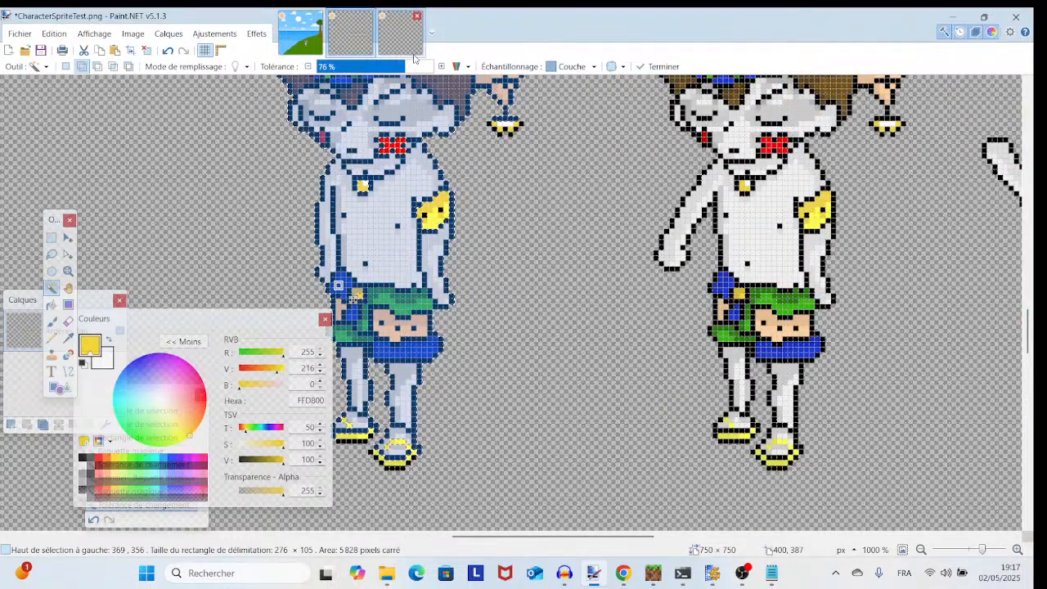
# - Add the leftmost sprite's missed shoe, arm patch and red face details to the selection with the Rectangle Select tool
pyautogui.click(400, 32)
pyautogui.click(300, 24)
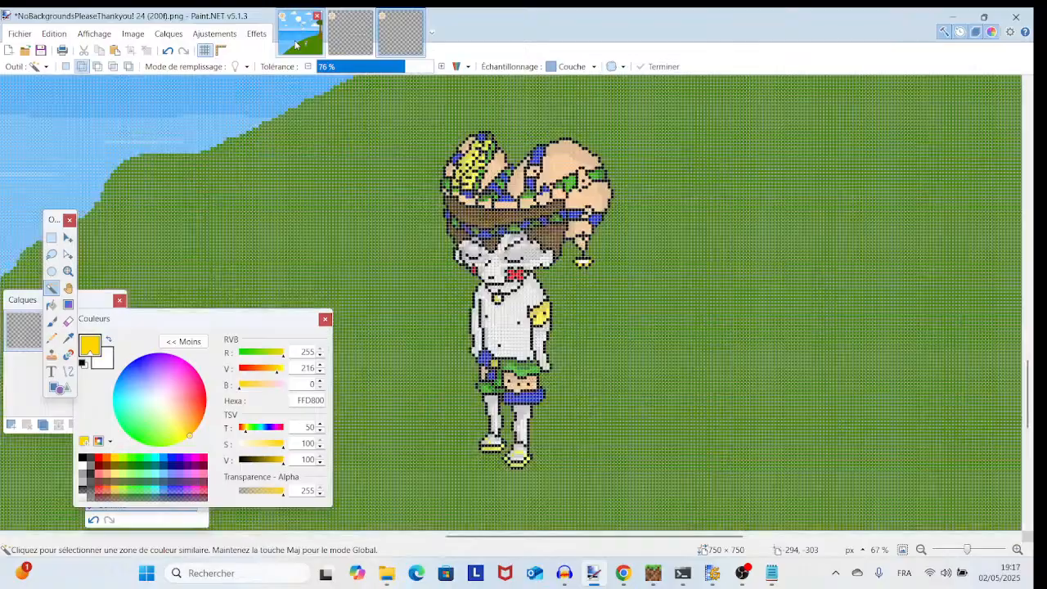
pyautogui.click(360, 50)
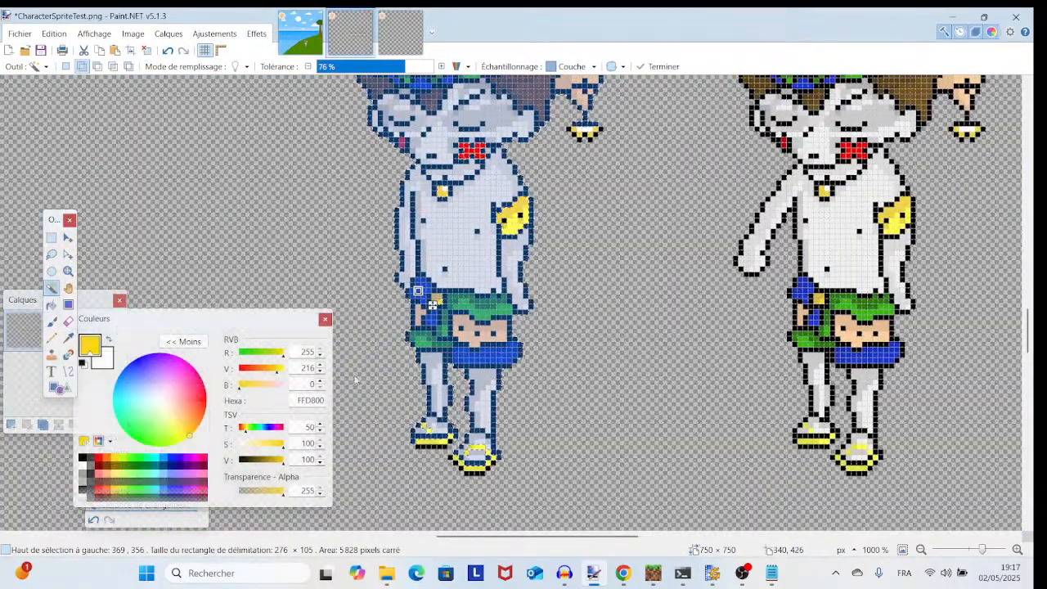
pyautogui.click(51, 238)
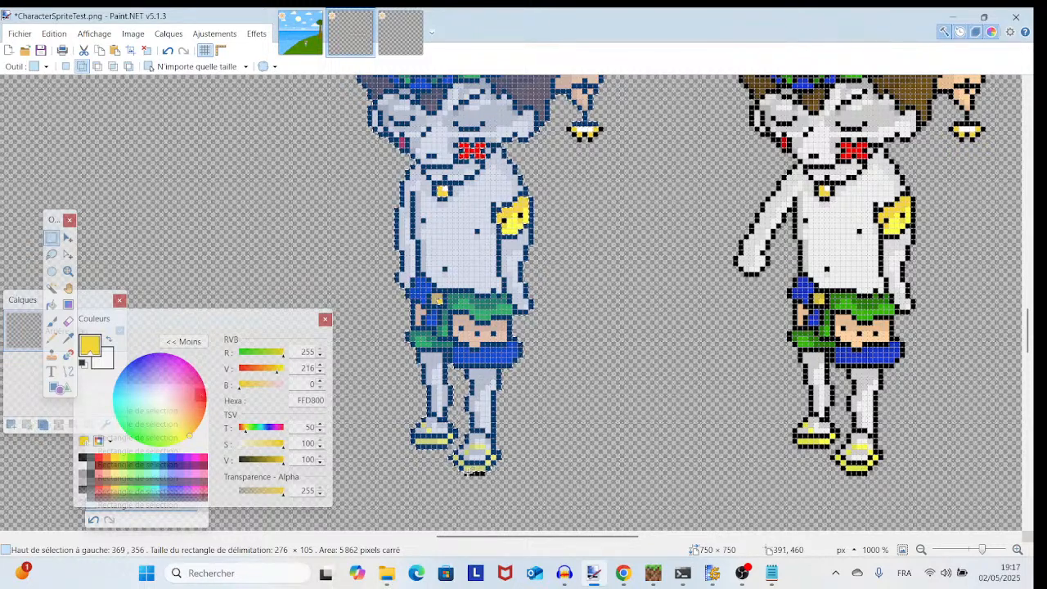
pyautogui.scroll(2, 479, 459)
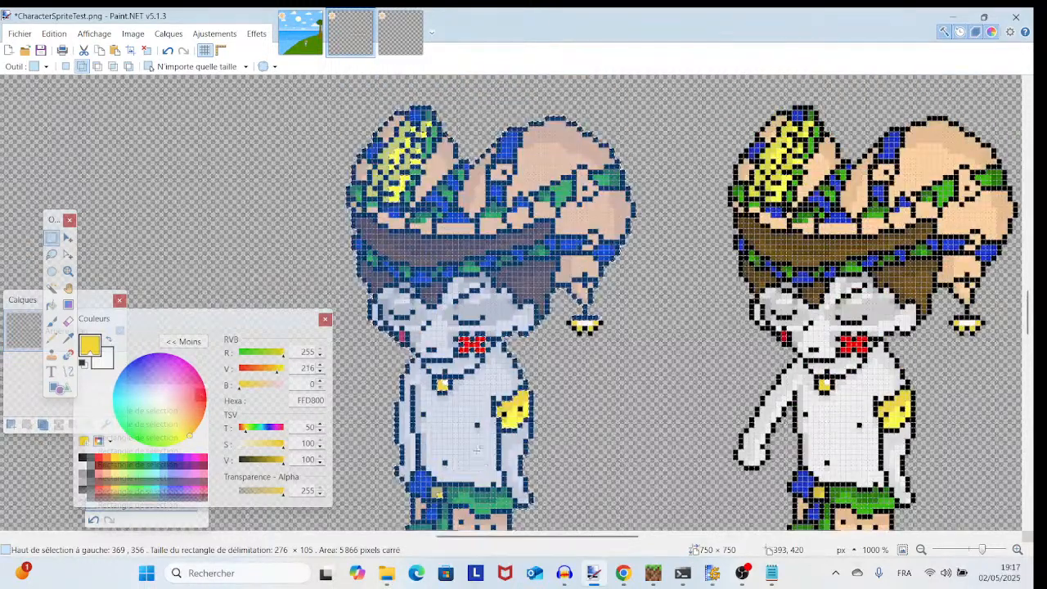
pyautogui.moveTo(455, 330); pyautogui.dragTo(483, 378)
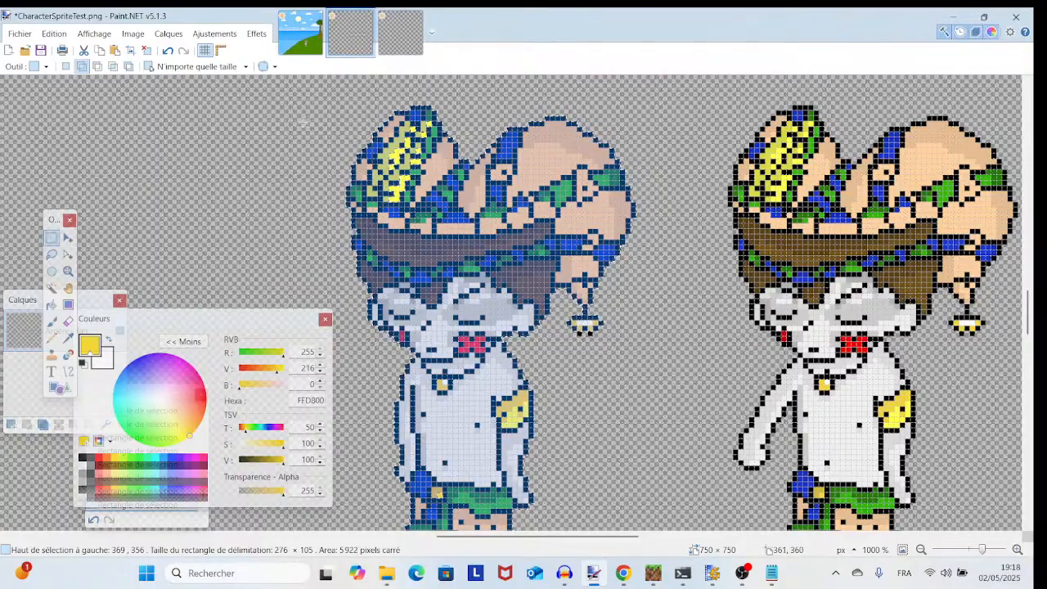
pyautogui.moveTo(299, 113); pyautogui.dragTo(627, 336)
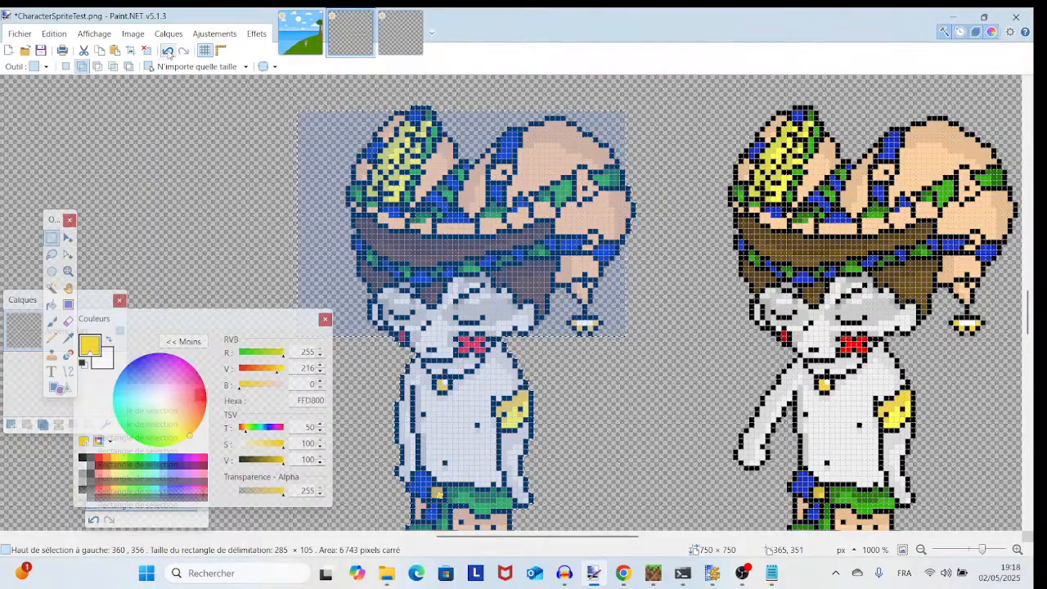
pyautogui.click(168, 53)
pyautogui.click(300, 33)
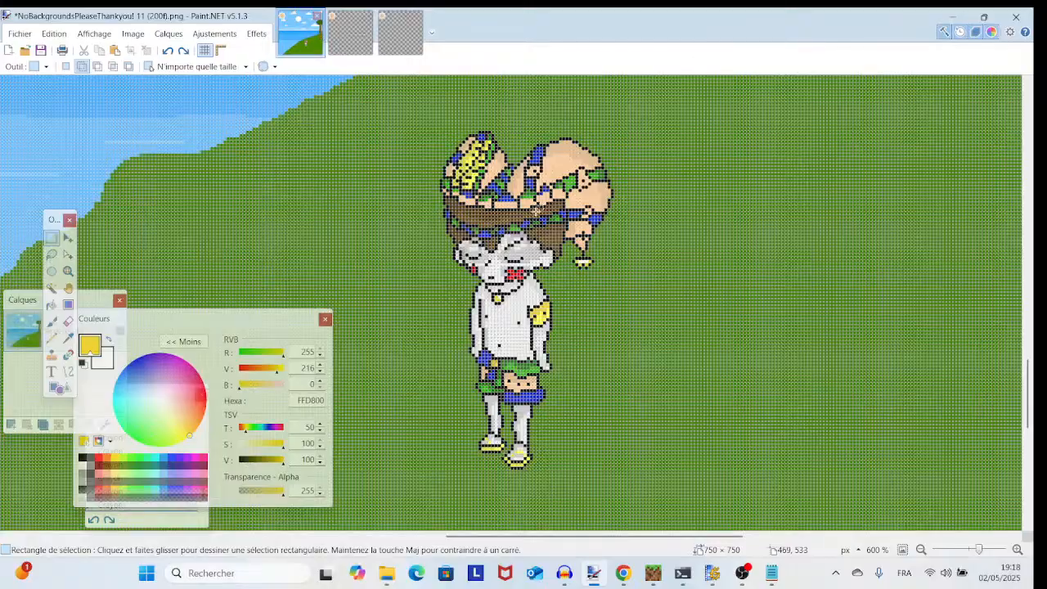
pyautogui.click(350, 32)
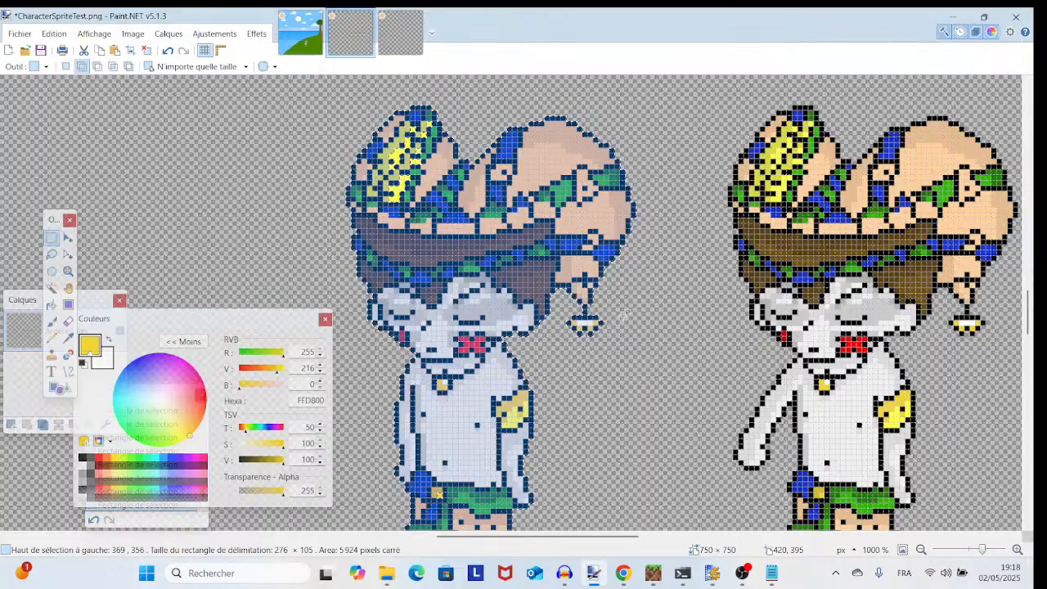
# - Add the remaining unselected yellow pixels in the leftmost sprite's hat to the selection
pyautogui.scroll(-1, 430, 460)
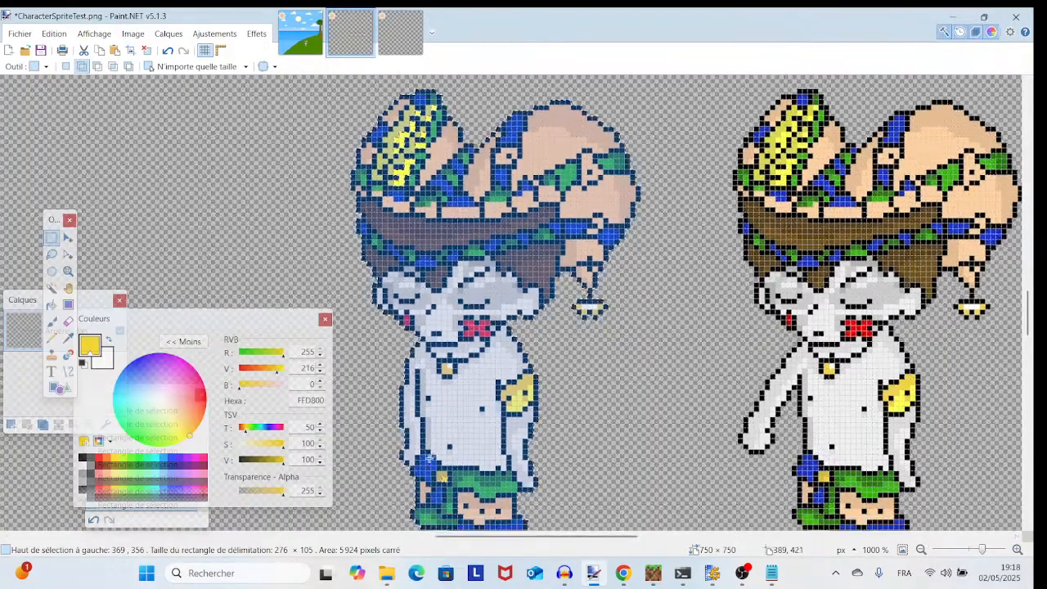
pyautogui.scroll(-5, 453, 489)
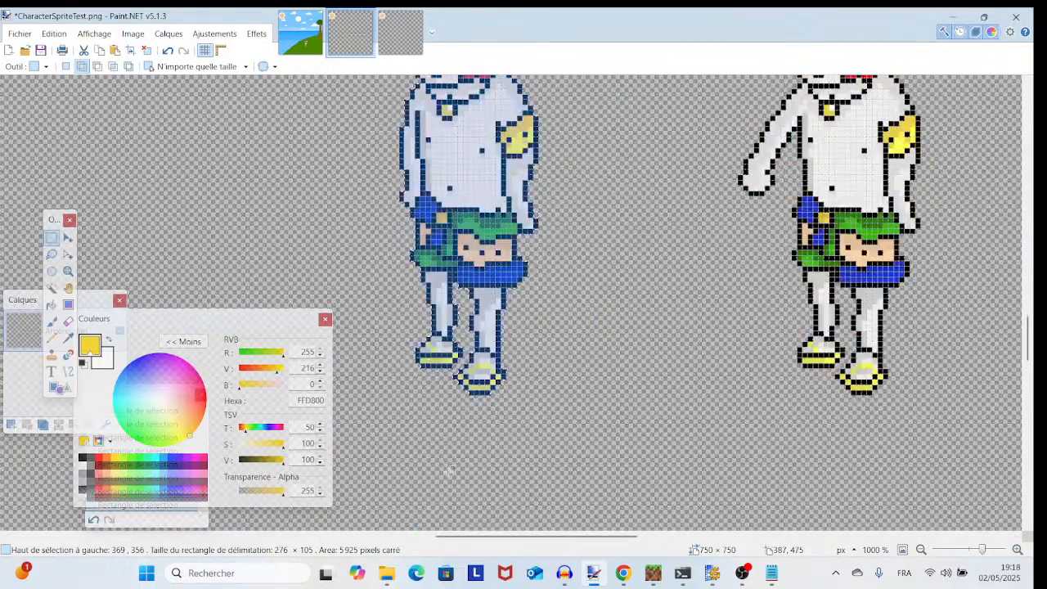
pyautogui.scroll(-7, 842, 442)
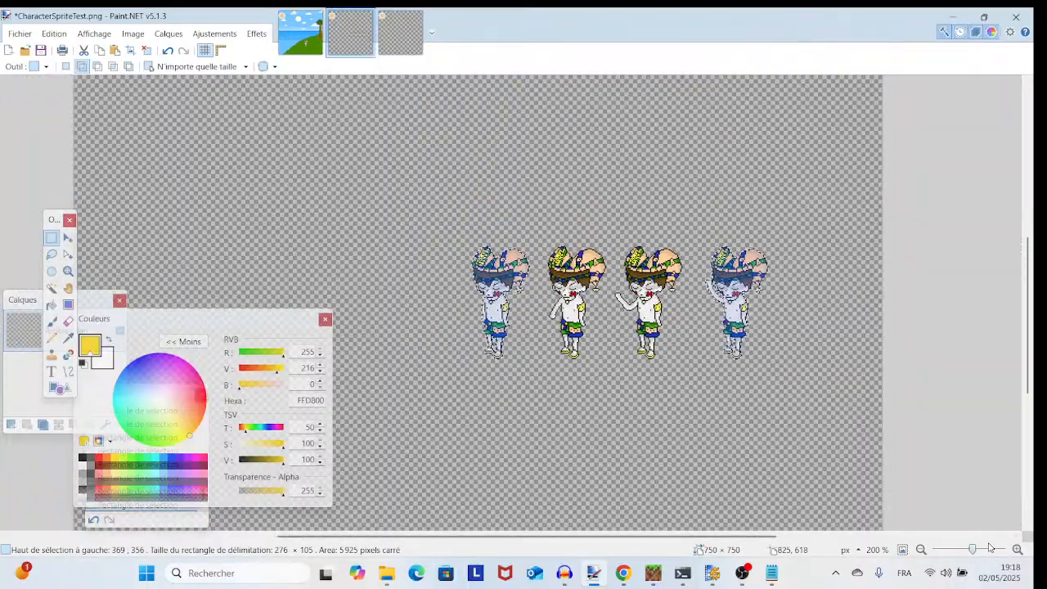
pyautogui.moveTo(973, 550); pyautogui.dragTo(984, 557)
pyautogui.scroll(5, 382, 301)
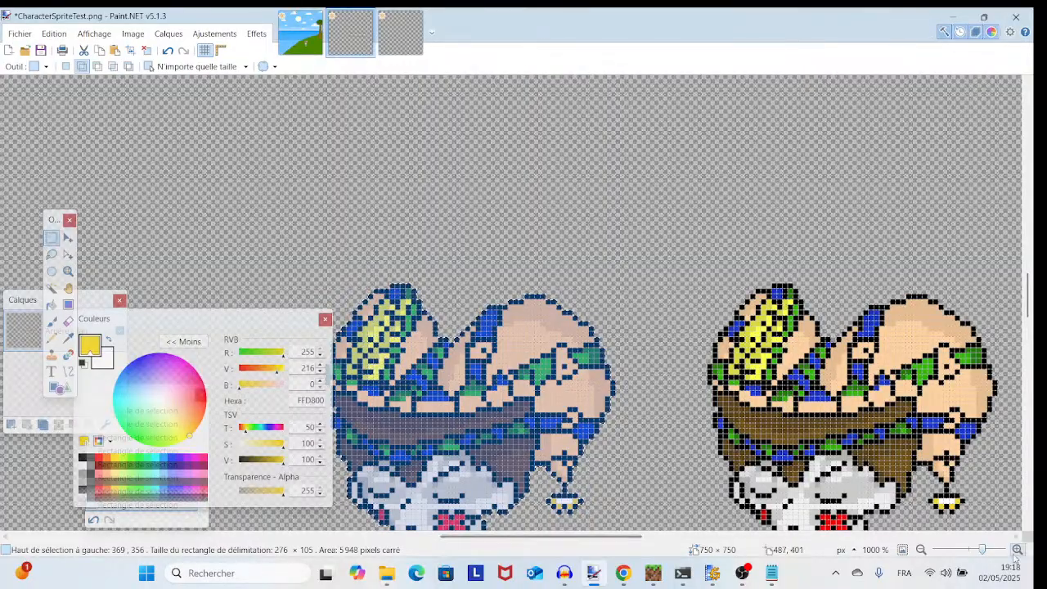
pyautogui.moveTo(983, 557); pyautogui.dragTo(974, 556)
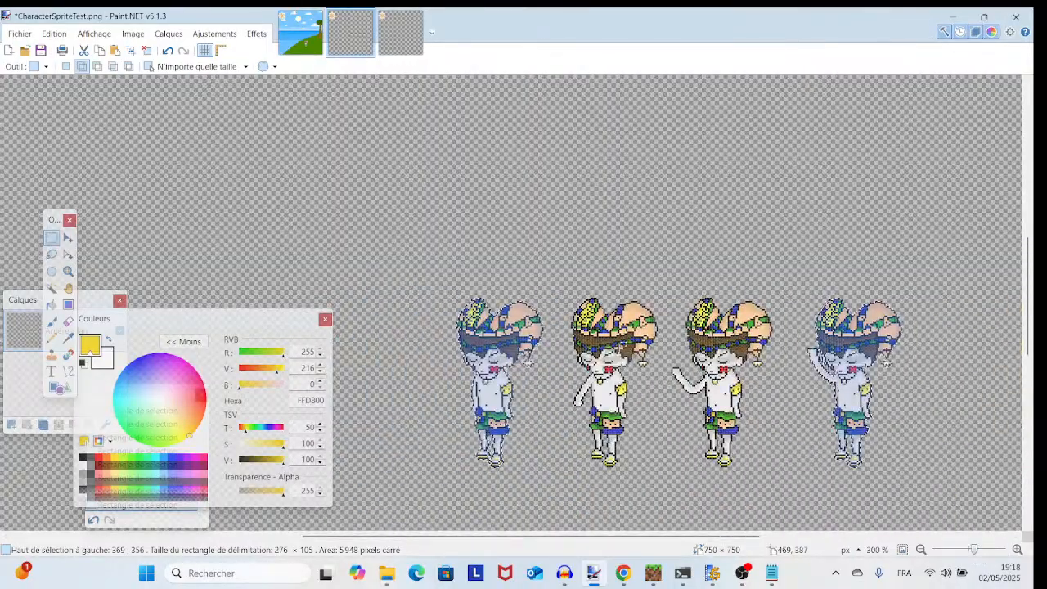
pyautogui.click(300, 33)
pyautogui.hotkey('ctrl', 'v')
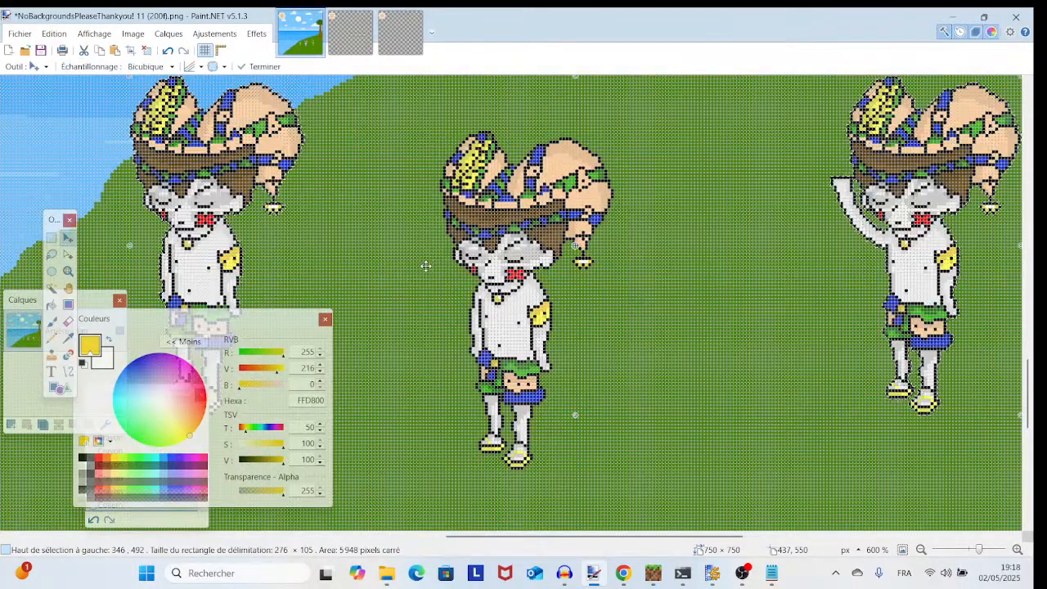
pyautogui.click(168, 52)
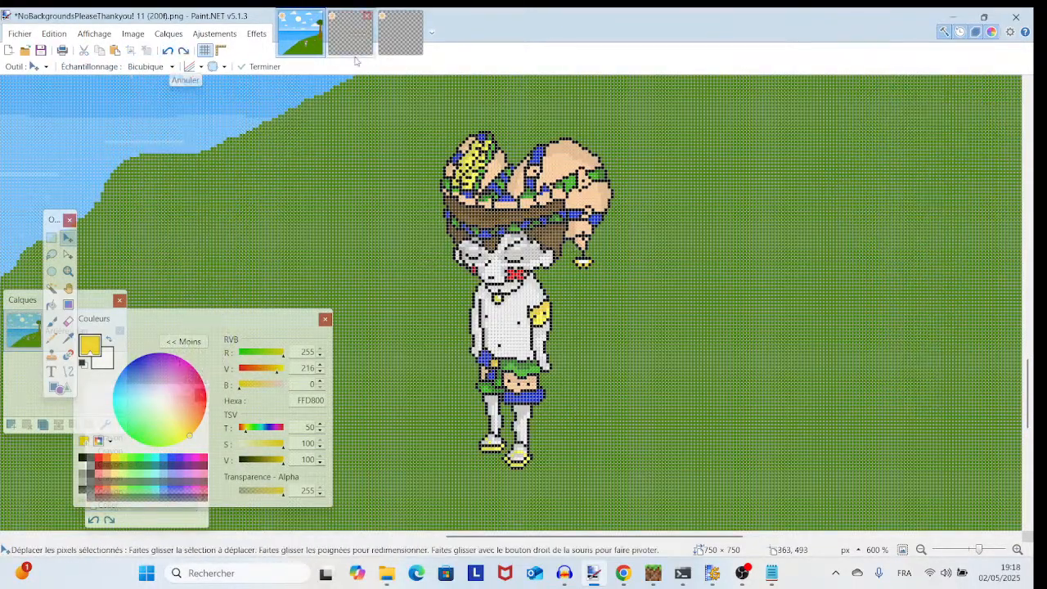
# - Subtract the rightmost waving sprite from the selection on the CharacterSpriteTest sheet, then restore the additive selection mode
pyautogui.click(350, 33)
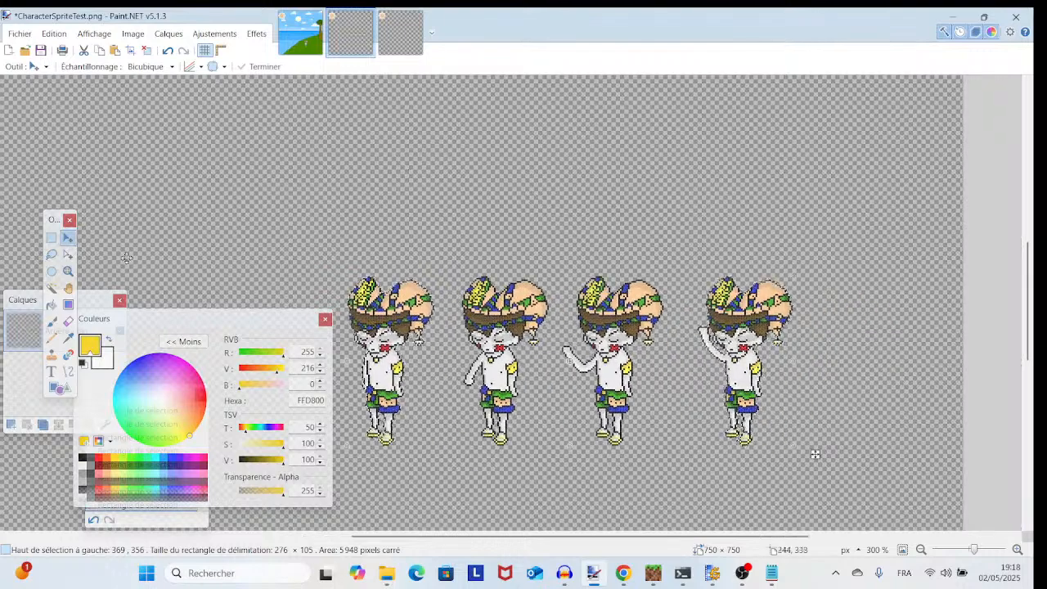
pyautogui.click(51, 237)
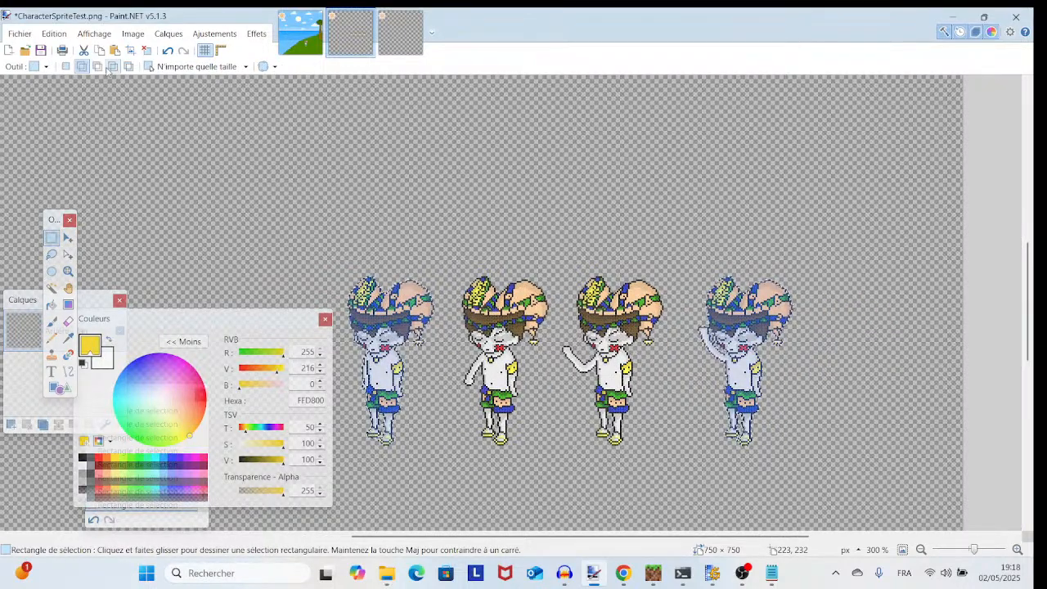
pyautogui.moveTo(666, 237); pyautogui.dragTo(860, 487)
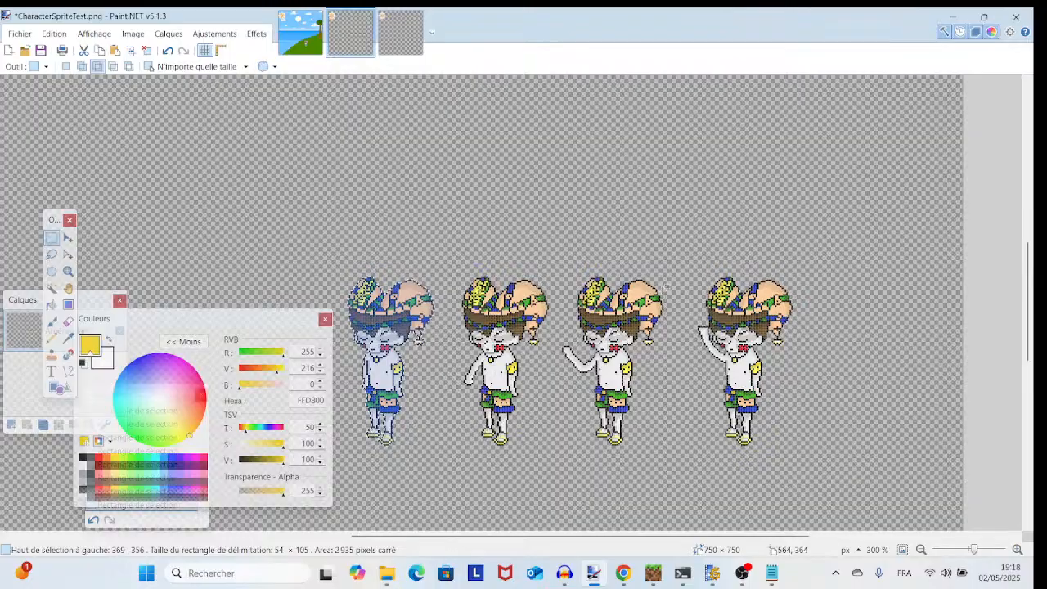
pyautogui.click(83, 68)
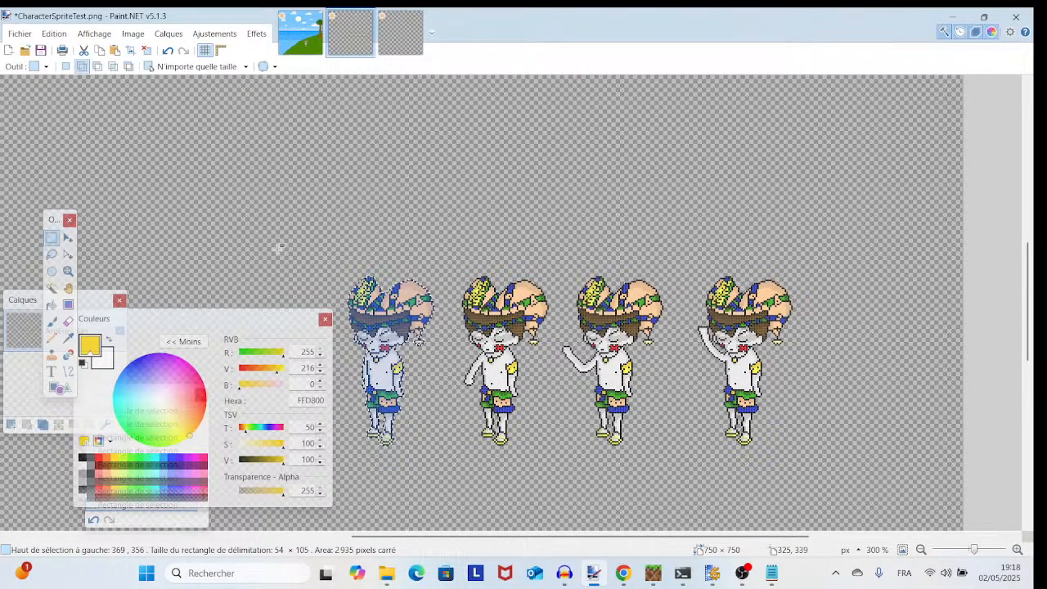
# - Paste the leftmost sprite into NoBackgroundsPleaseThankyou! 11 (200f), align it exactly over the existing character, and return to the blank 24 (200f) image
pyautogui.click(314, 49)
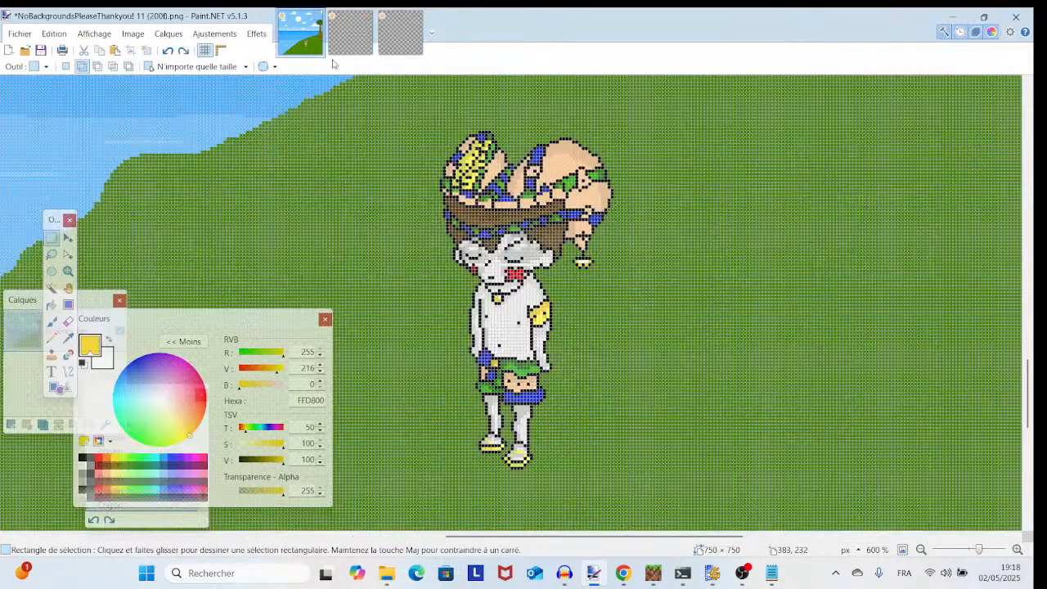
pyautogui.hotkey('ctrl', 'v')
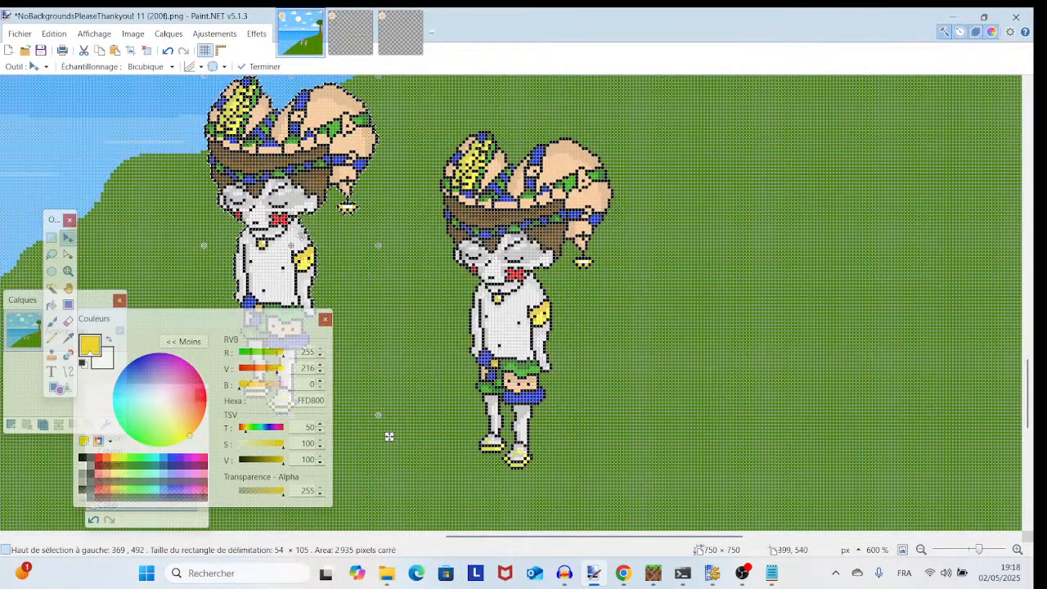
pyautogui.moveTo(390, 437); pyautogui.dragTo(625, 492)
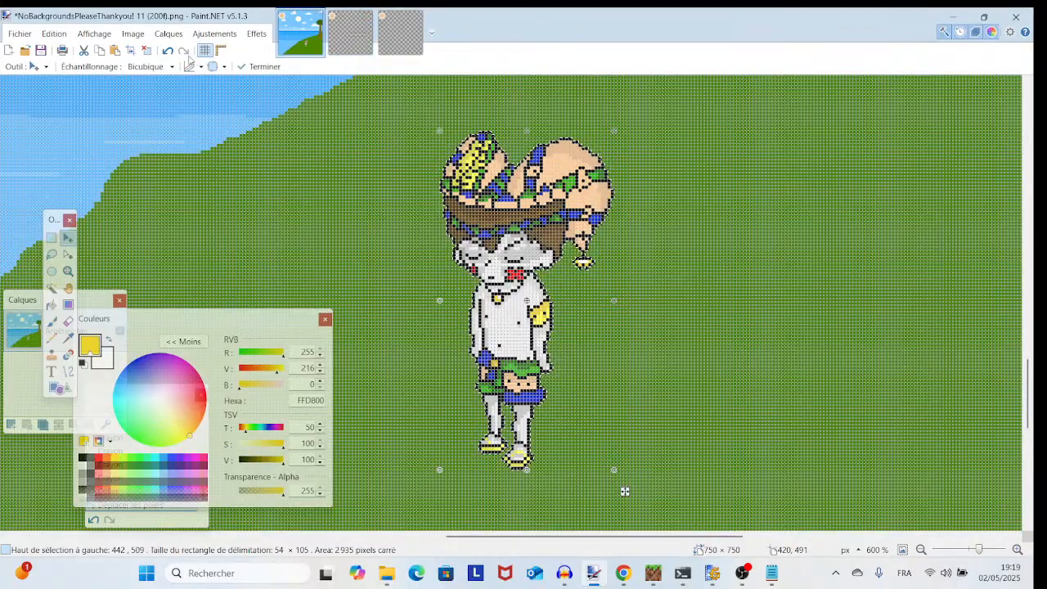
pyautogui.click(400, 34)
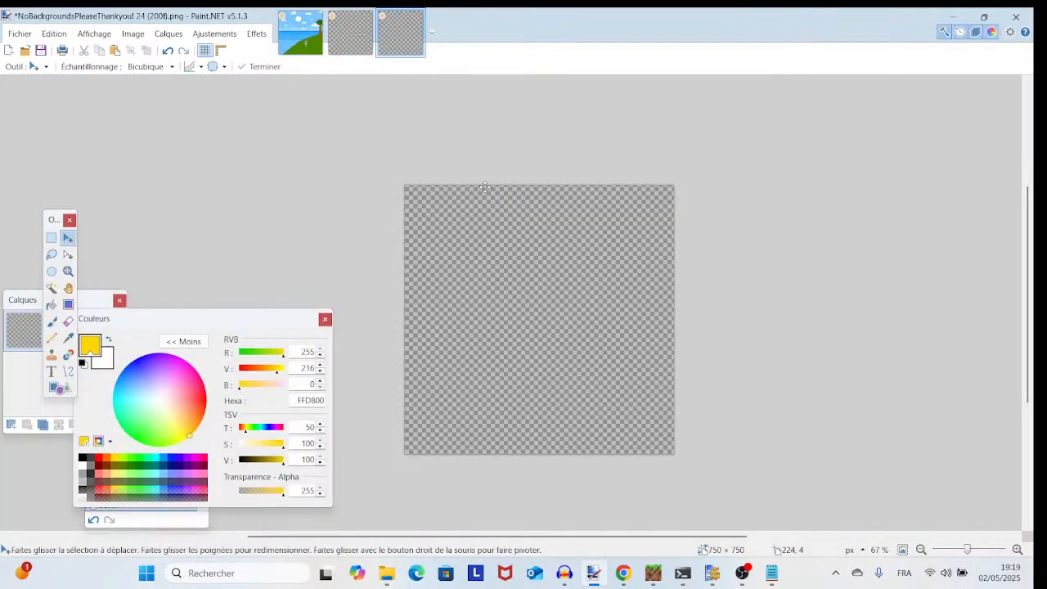
# - Paste the standing sprite into the blank 24 (200f) image and compare its placement with the beach scene image
pyautogui.hotkey('ctrl', 'v')
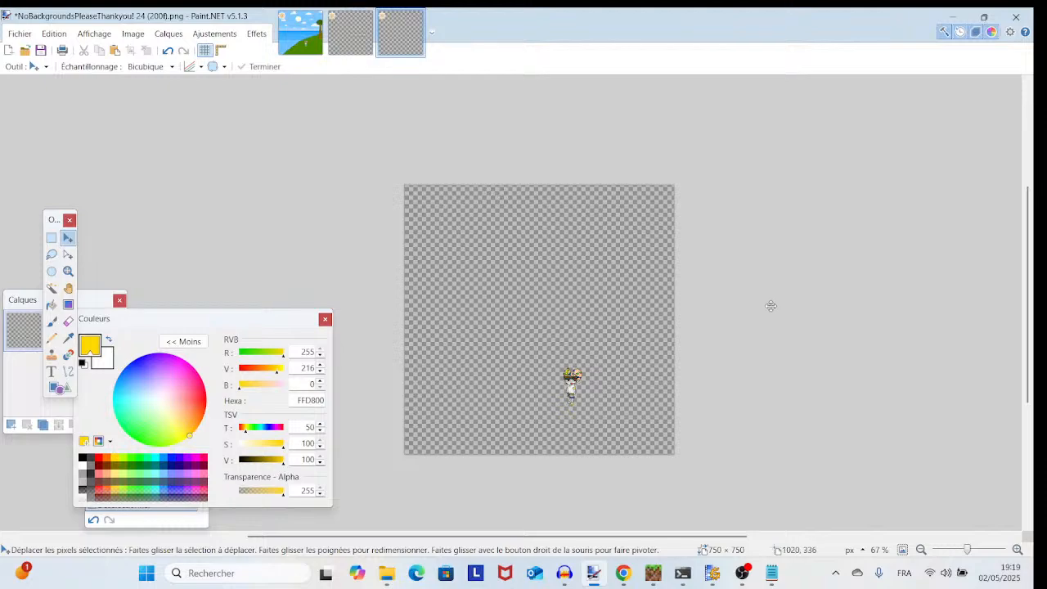
pyautogui.click(300, 33)
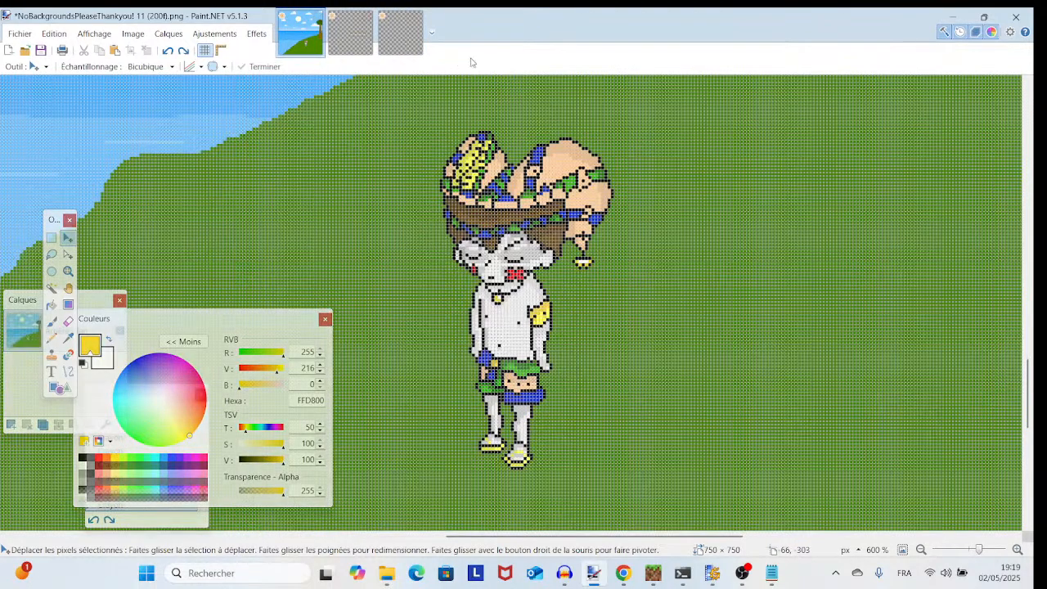
pyautogui.click(379, 47)
pyautogui.click(300, 33)
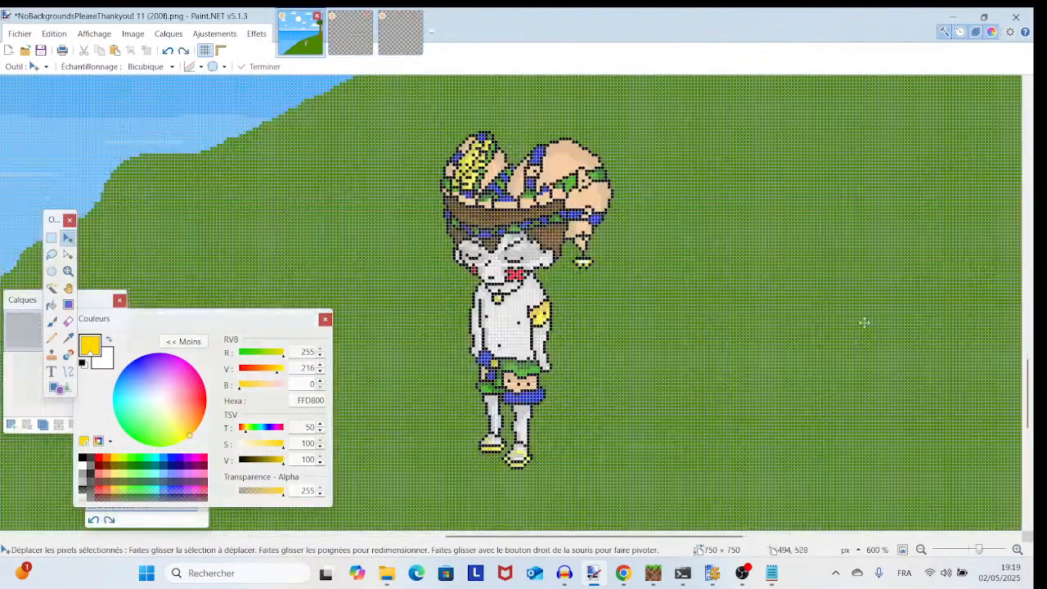
pyautogui.moveTo(979, 549); pyautogui.dragTo(965, 550)
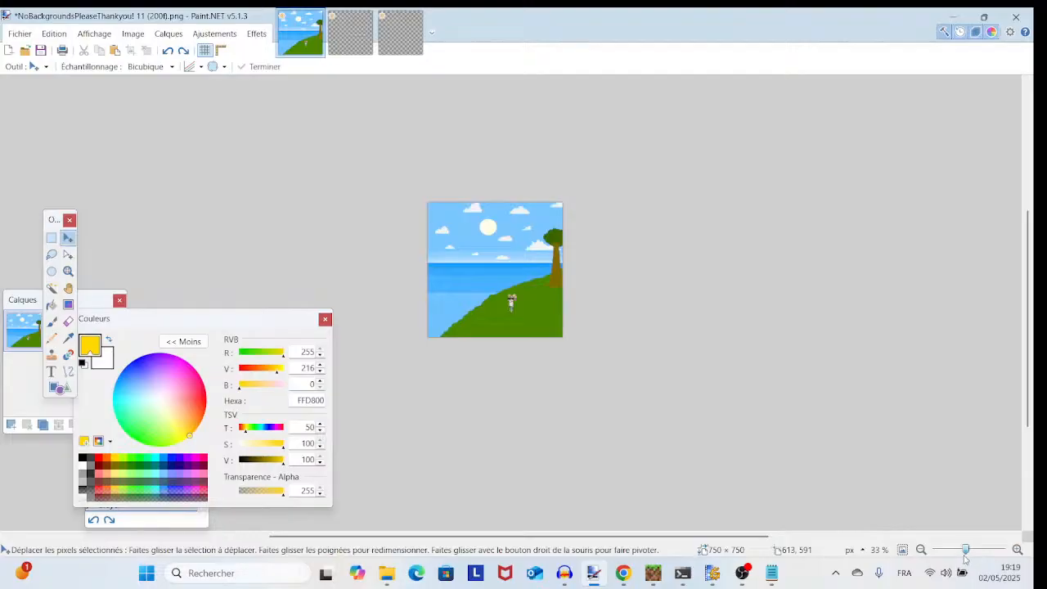
pyautogui.click(396, 37)
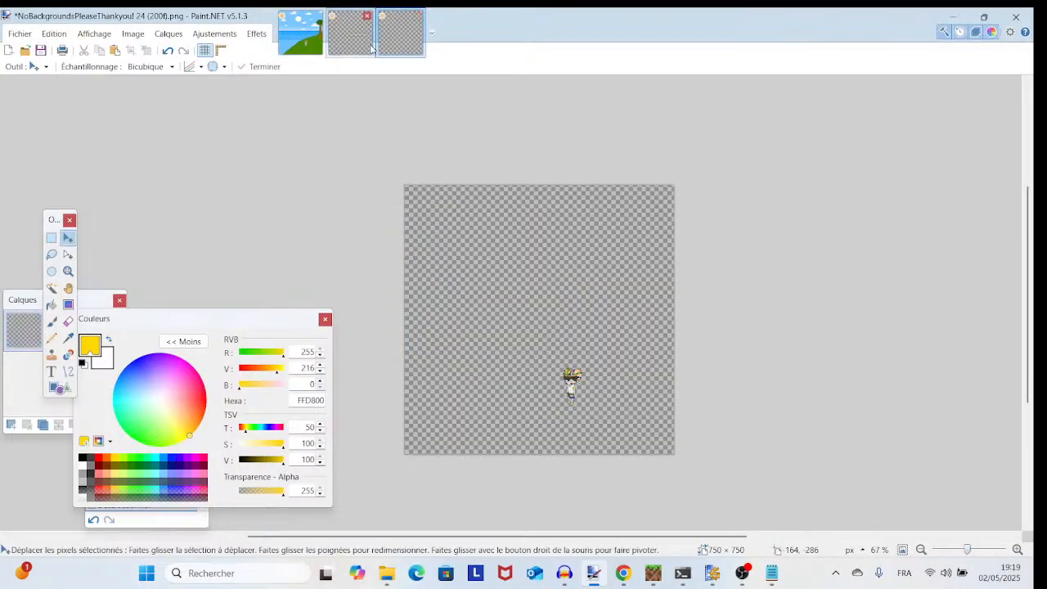
pyautogui.moveTo(636, 276); pyautogui.dragTo(551, 230)
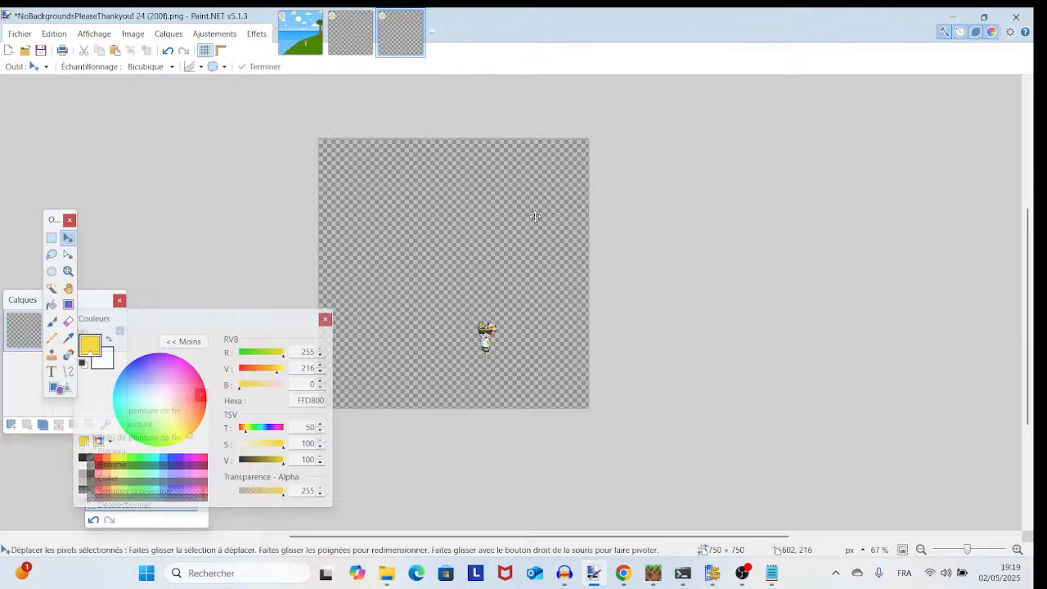
# - Tint the whole canvas once using the Paintbrush at size 1500 with yellow FFD800 at an alpha of 38
pyautogui.click(52, 321)
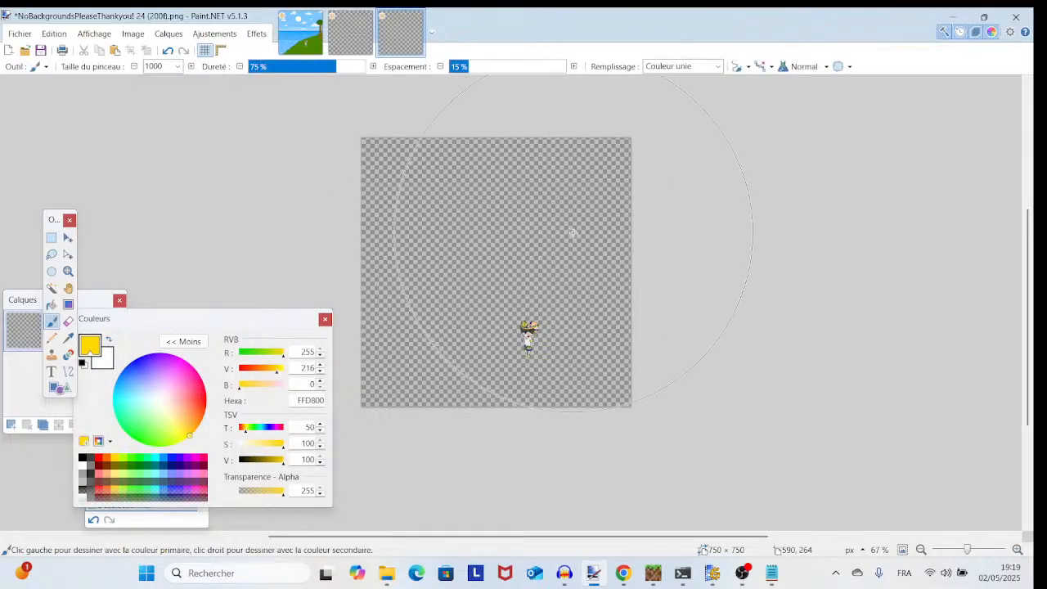
pyautogui.click(177, 66)
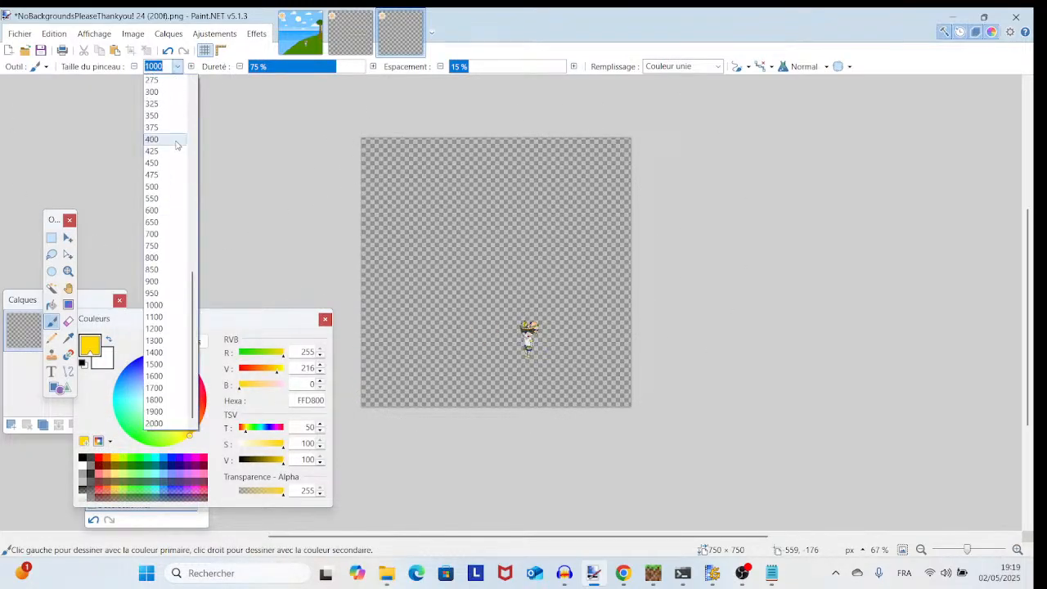
pyautogui.click(175, 141)
pyautogui.click(177, 66)
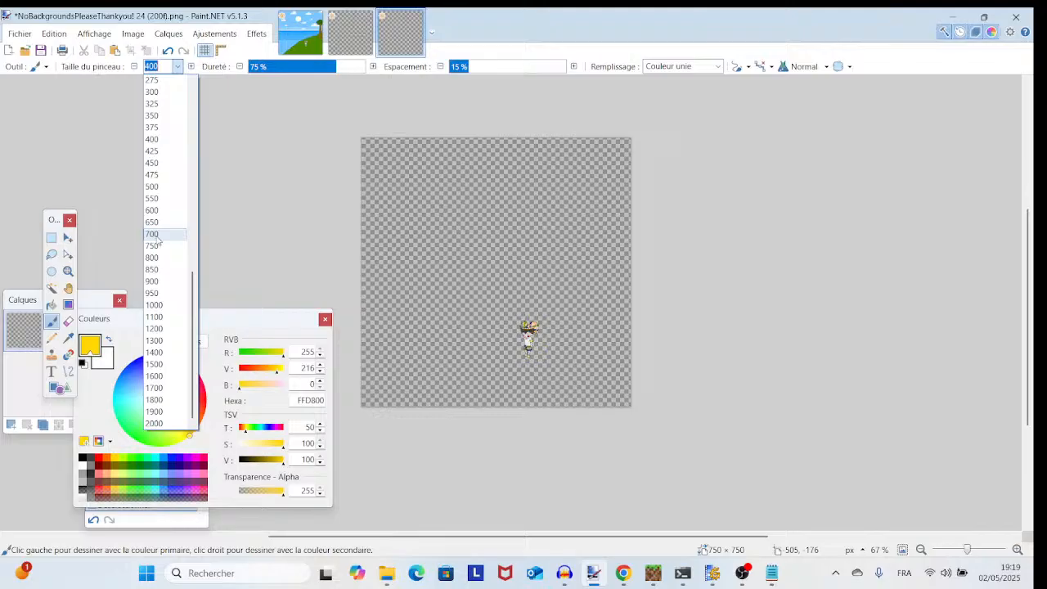
pyautogui.click(176, 364)
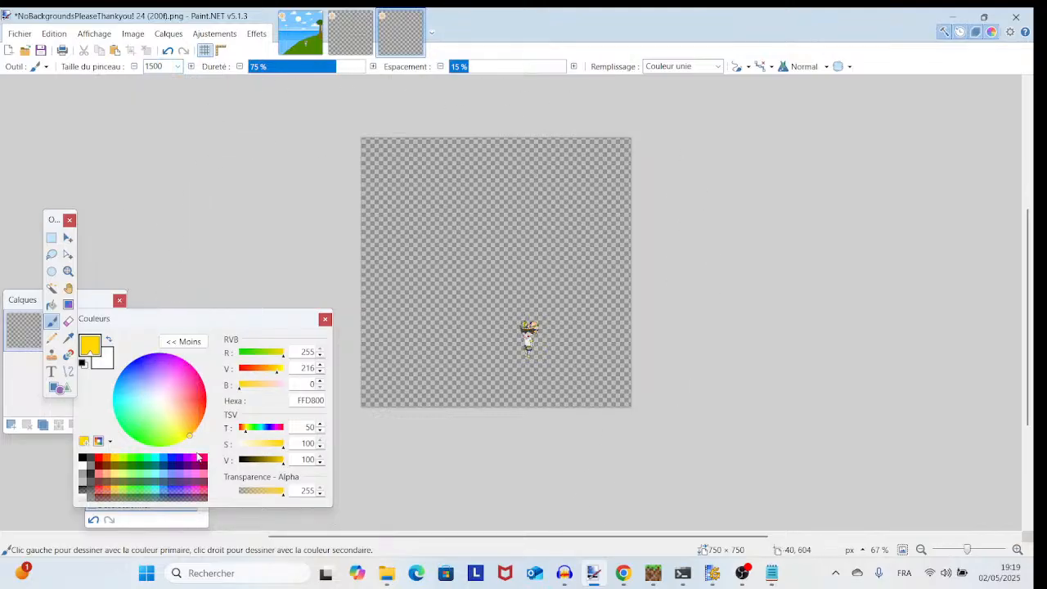
pyautogui.moveTo(267, 495); pyautogui.dragTo(235, 492)
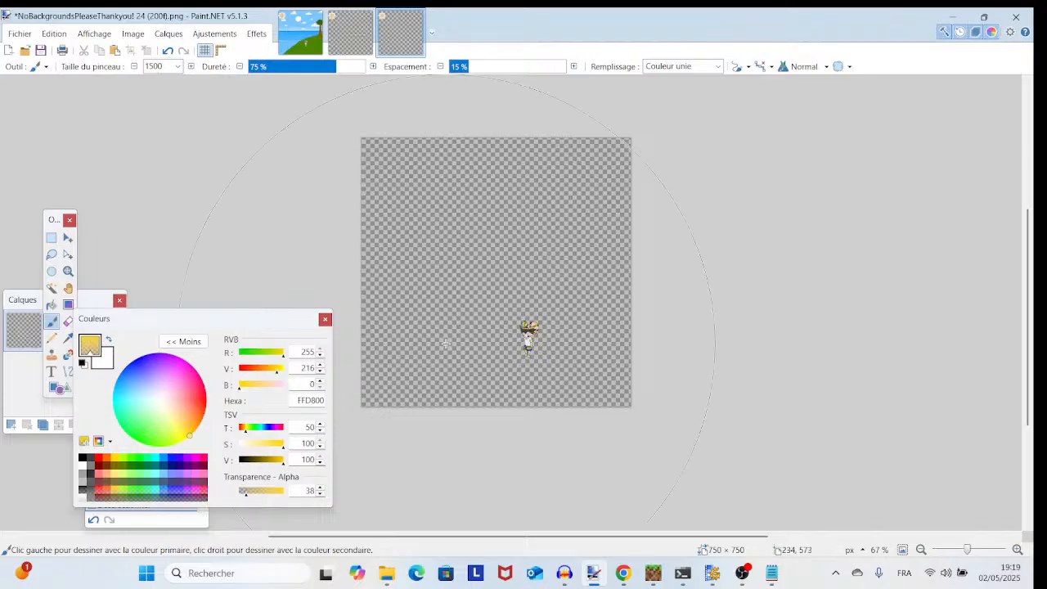
pyautogui.click(461, 322)
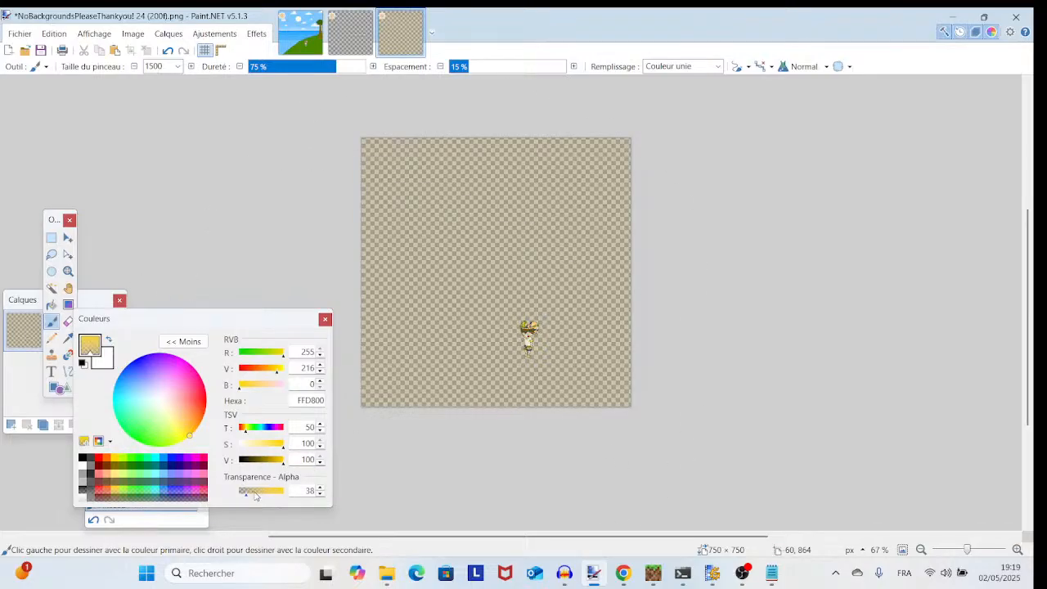
# - Add full-canvas yellow coats at alpha 94, 116, 159 and 209, undoing the trial coat made at alpha 88
pyautogui.click(477, 303)
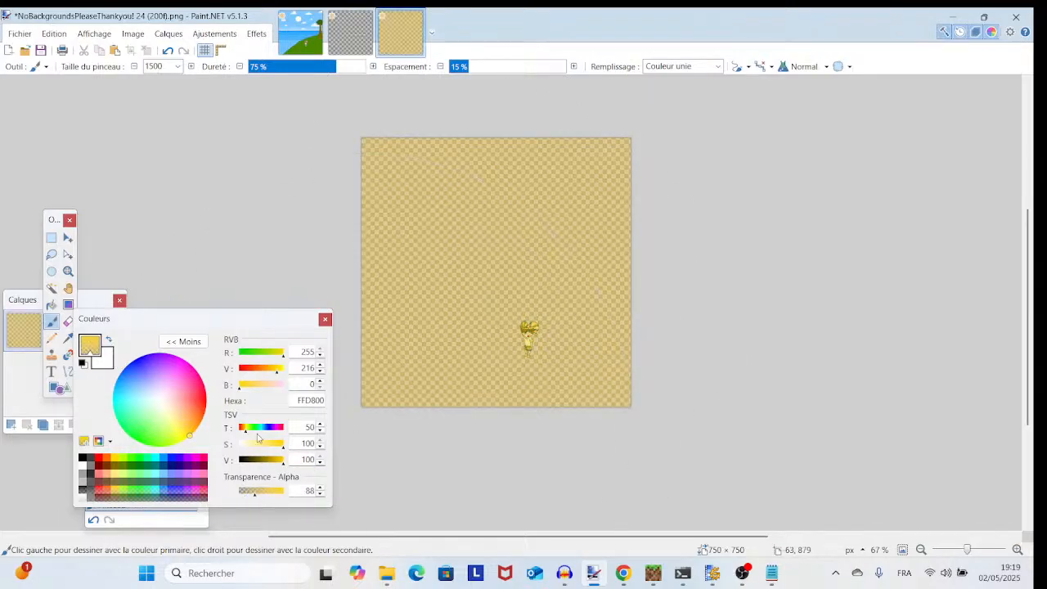
pyautogui.click(168, 50)
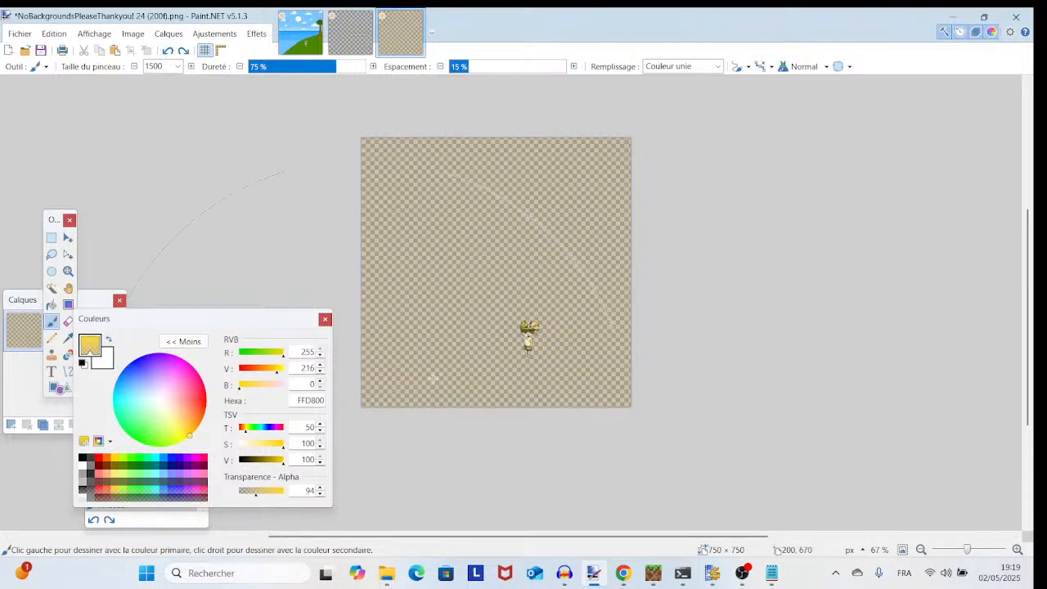
pyautogui.click(514, 290)
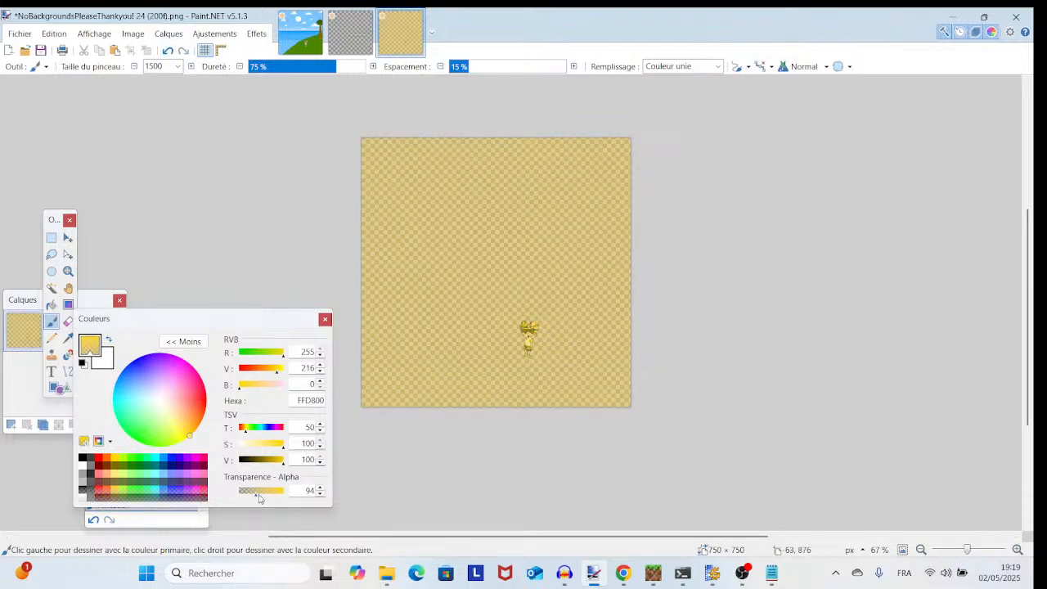
pyautogui.click(507, 274)
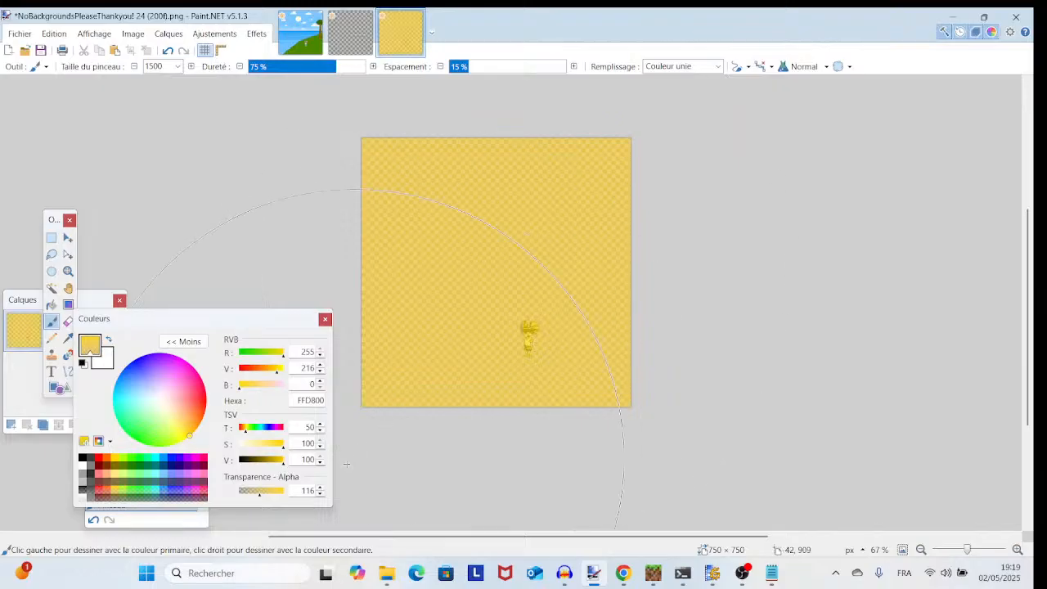
pyautogui.click(472, 275)
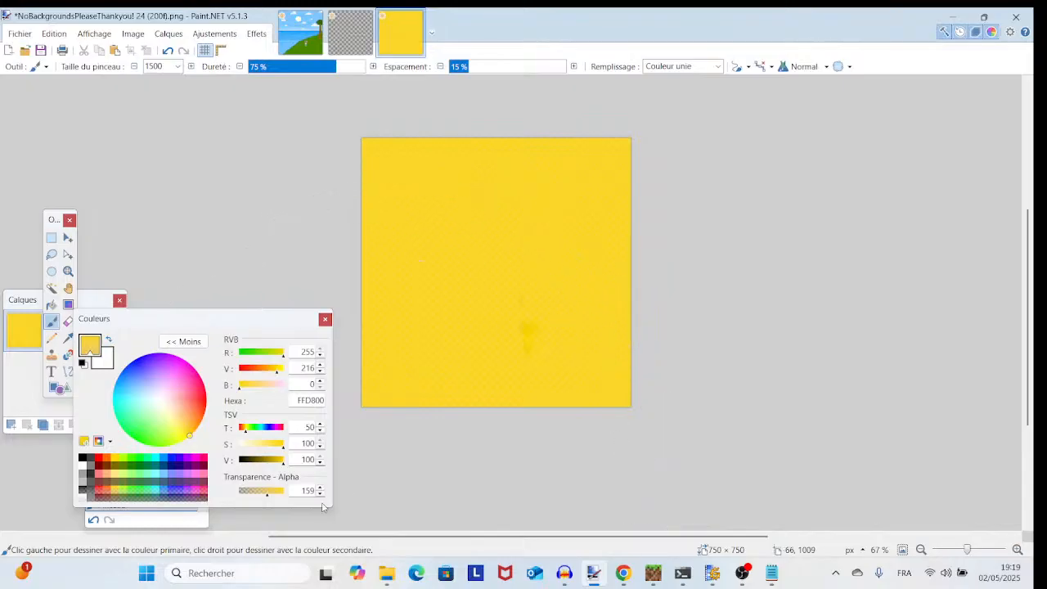
pyautogui.click(274, 494)
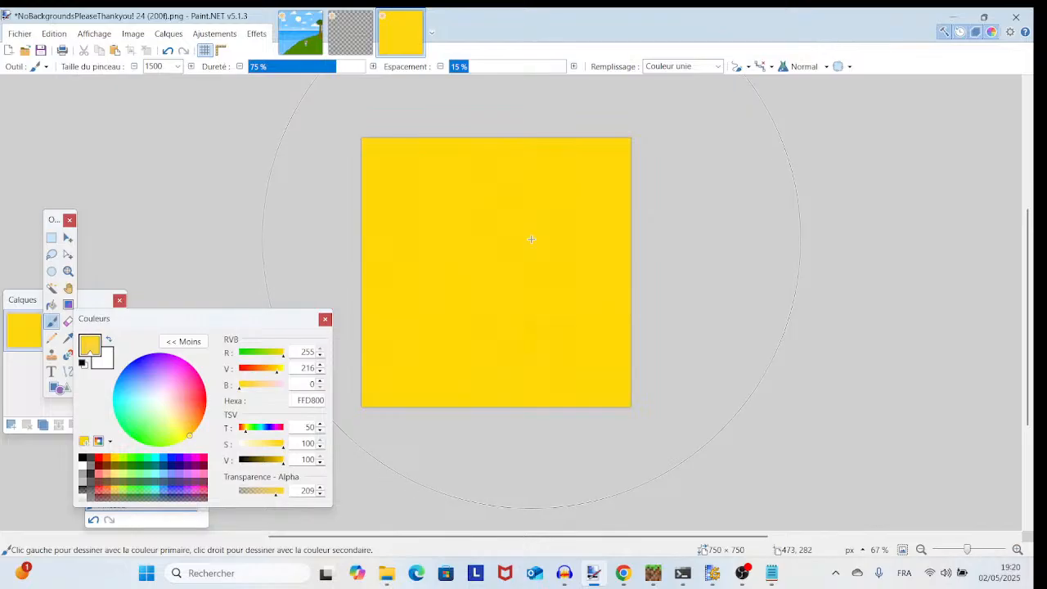
# - Save the fully yellow canvas as NoBackgroundsPleaseThankyou! 25.png
pyautogui.click(23, 34)
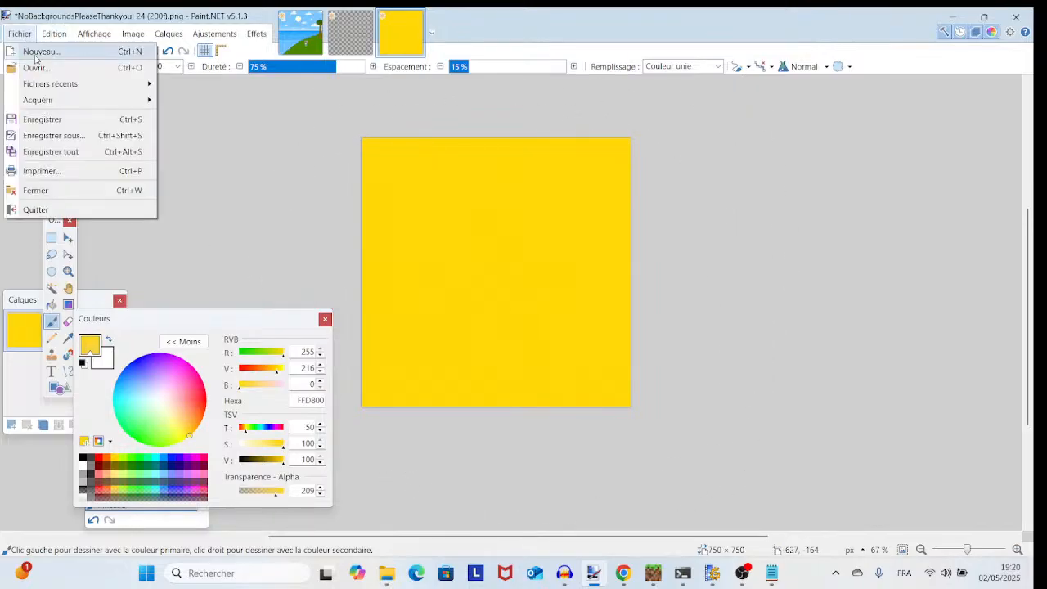
pyautogui.click(742, 573)
pyautogui.click(742, 573)
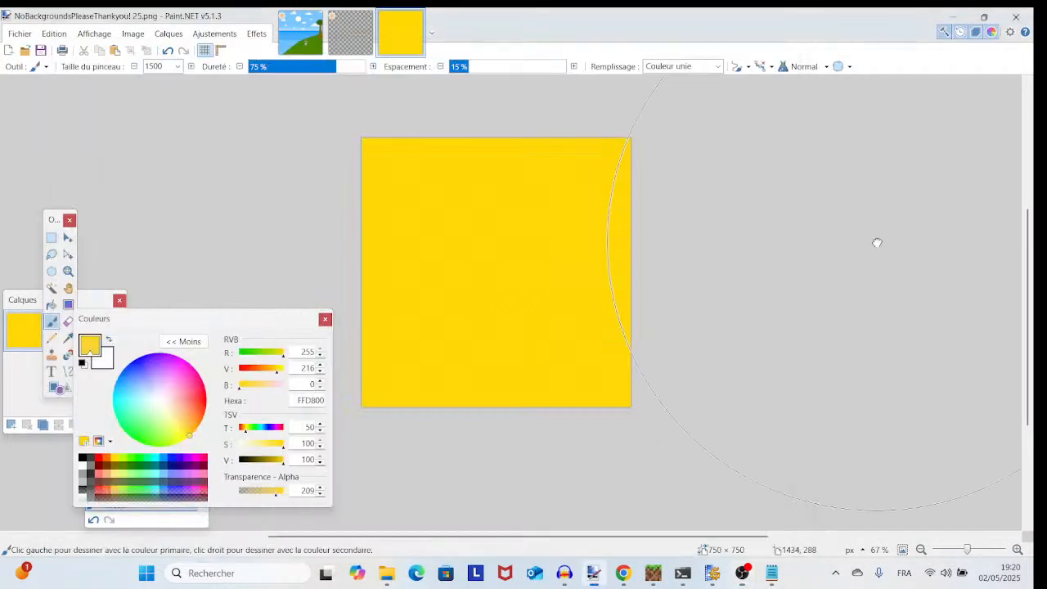
# - Set the Paintbrush size to 35
pyautogui.click(177, 66)
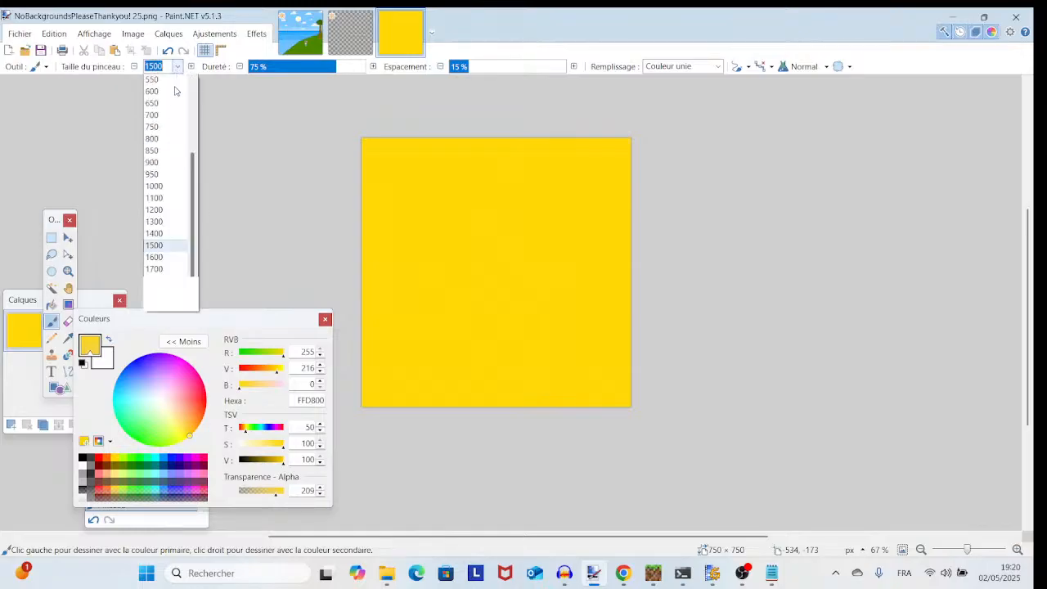
pyautogui.scroll(7, 164, 117)
pyautogui.click(166, 133)
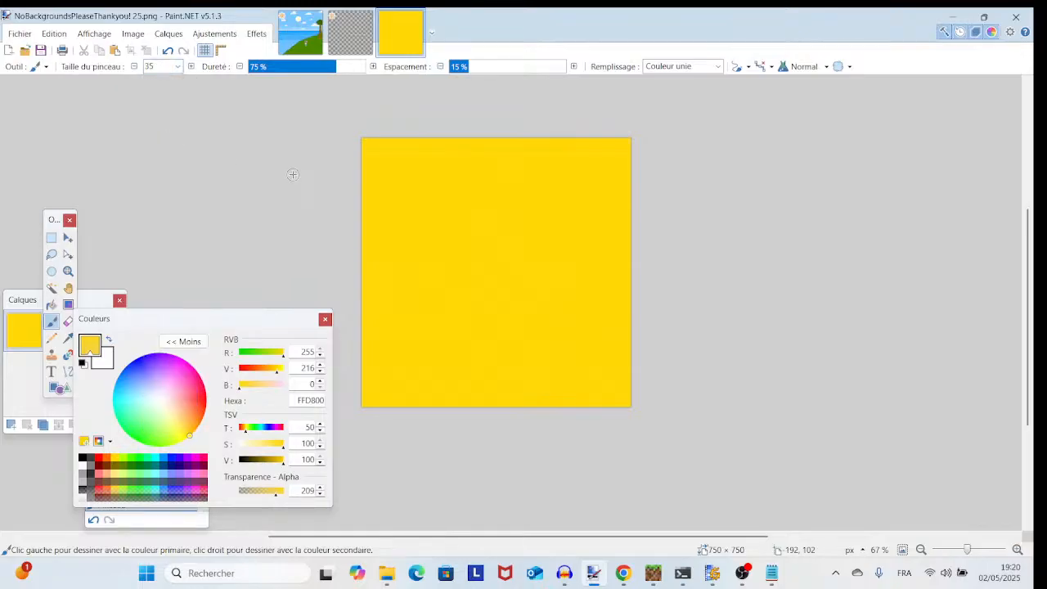
# - Undo the last yellow coat and save the frame as NoBackgroundsPleaseThankyou! 26.png
pyautogui.click(172, 51)
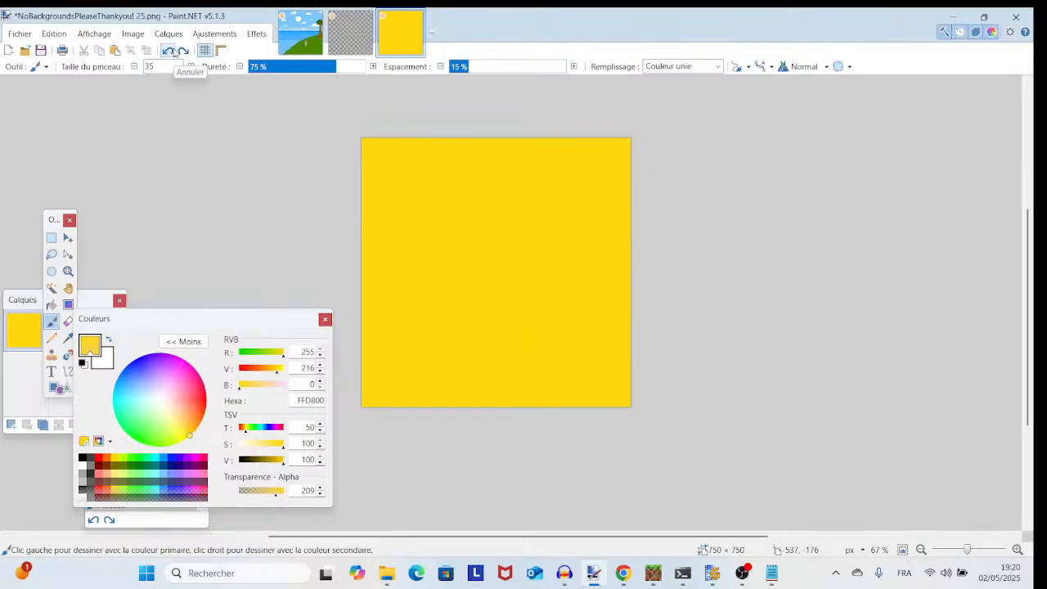
pyautogui.click(184, 52)
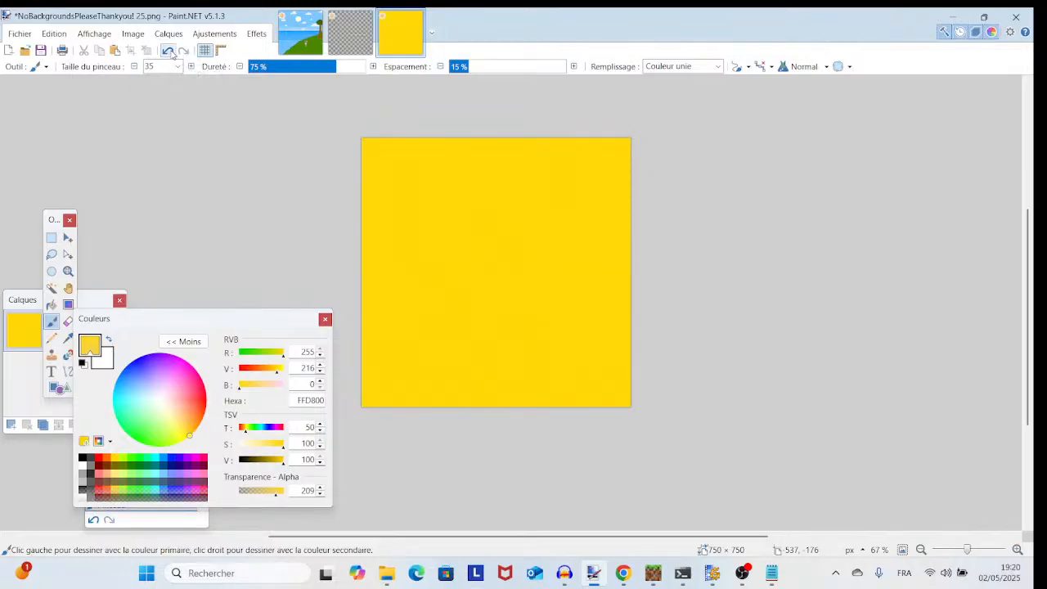
pyautogui.click(172, 51)
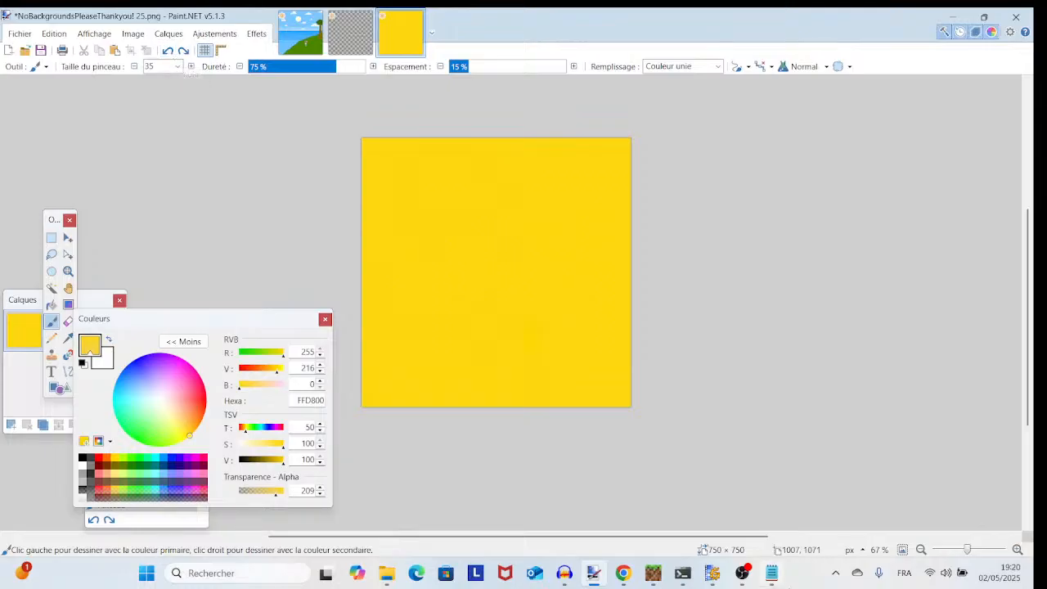
pyautogui.click(742, 573)
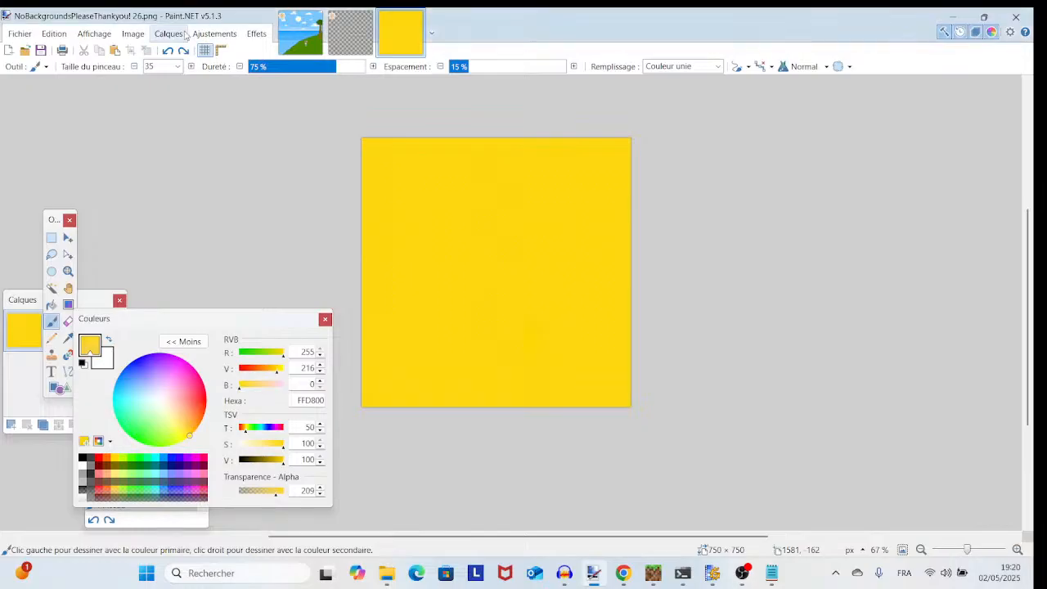
# - Step back one more yellow coat and save the frame as NoBackgroundsPleaseThankyou! 27.png
pyautogui.click(169, 53)
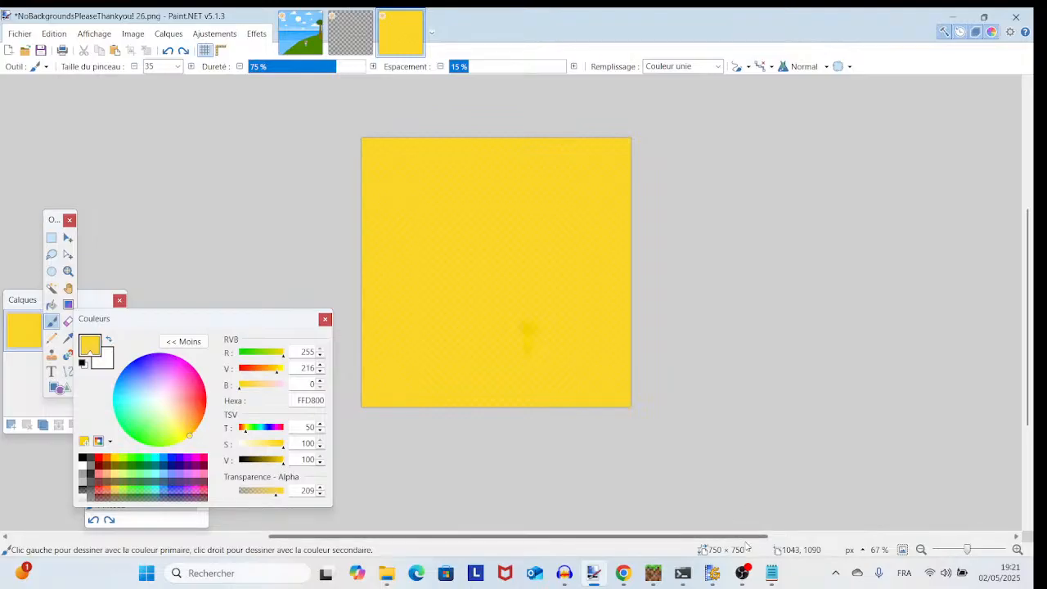
pyautogui.moveTo(746, 573)
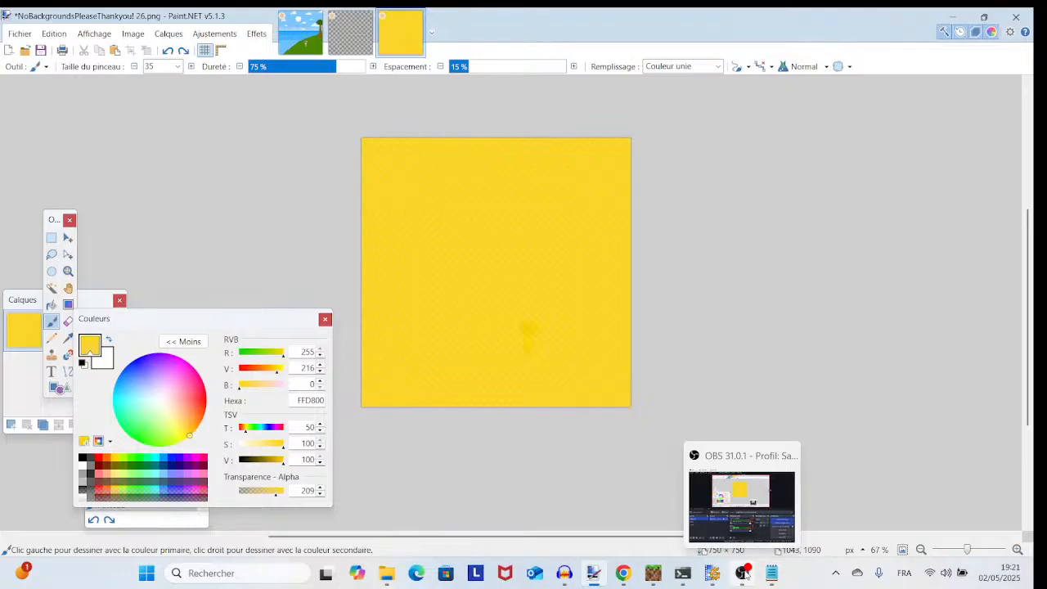
pyautogui.click(745, 574)
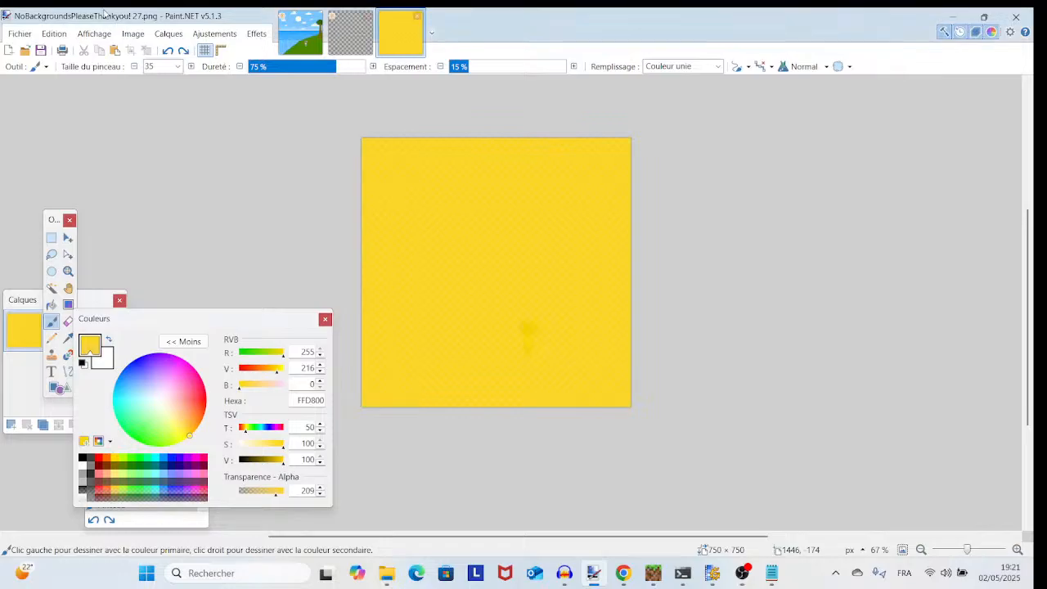
# - Undo another yellow coat on frame 27 and save the frame as NoBackgroundsPleaseThankyou! 28.png
pyautogui.click(169, 51)
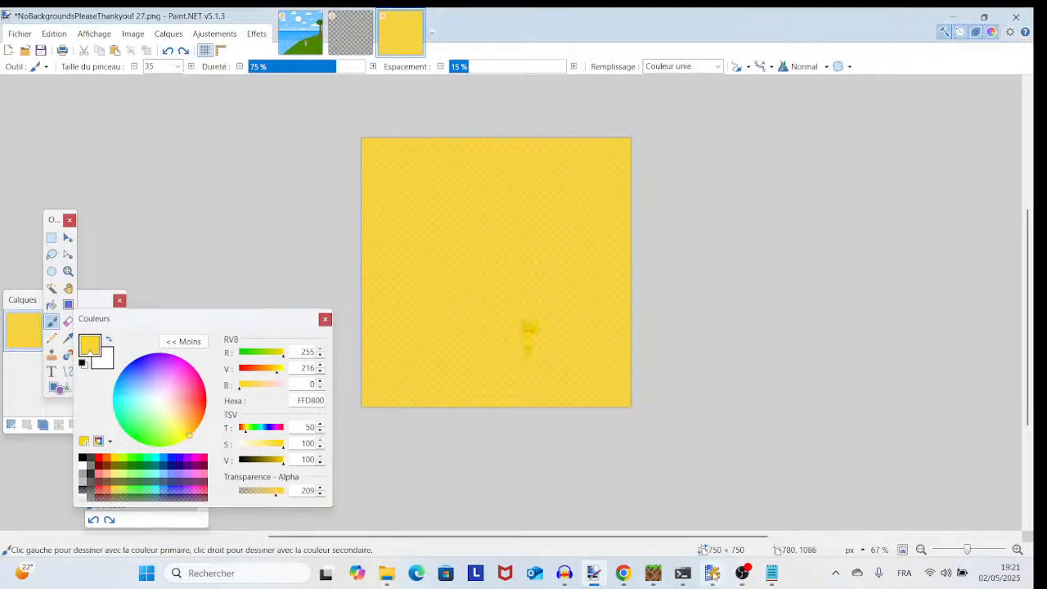
pyautogui.click(741, 574)
pyautogui.click(741, 573)
pyautogui.click(742, 574)
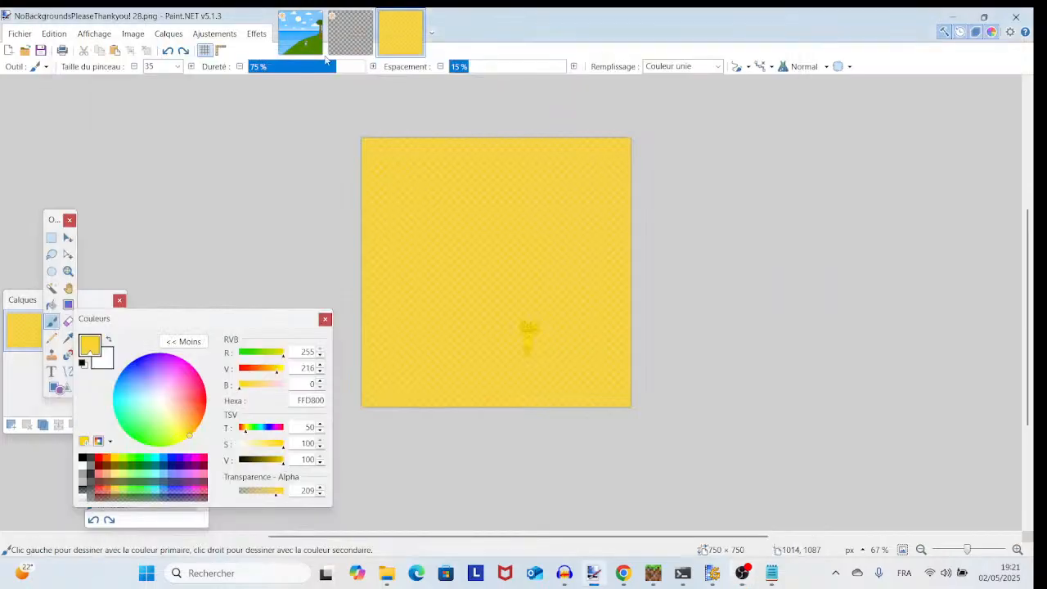
# - Undo one more yellow coat on the 28 image and switch to OBS
pyautogui.click(168, 50)
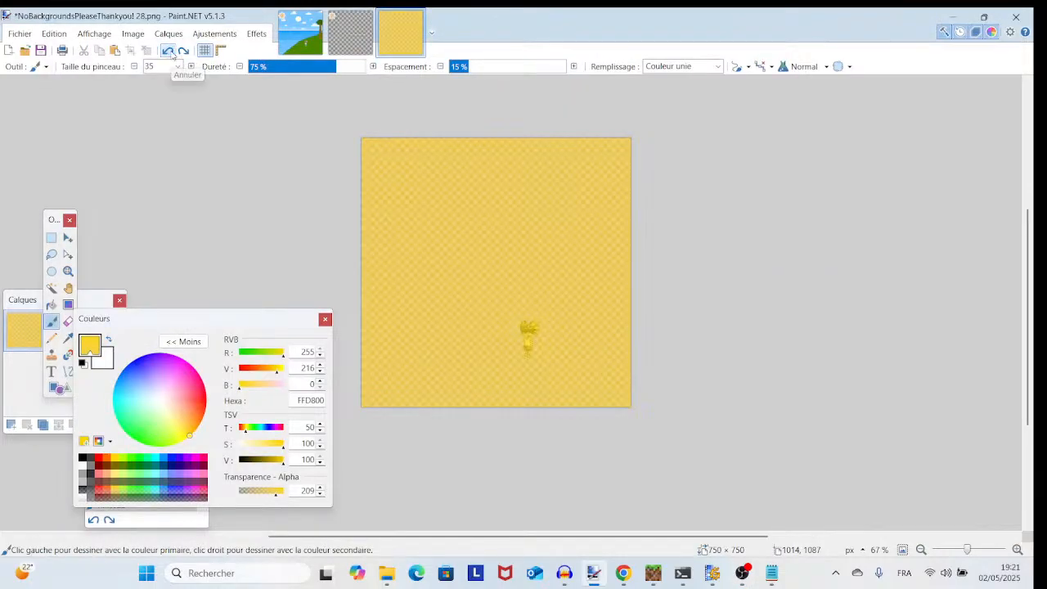
pyautogui.click(742, 573)
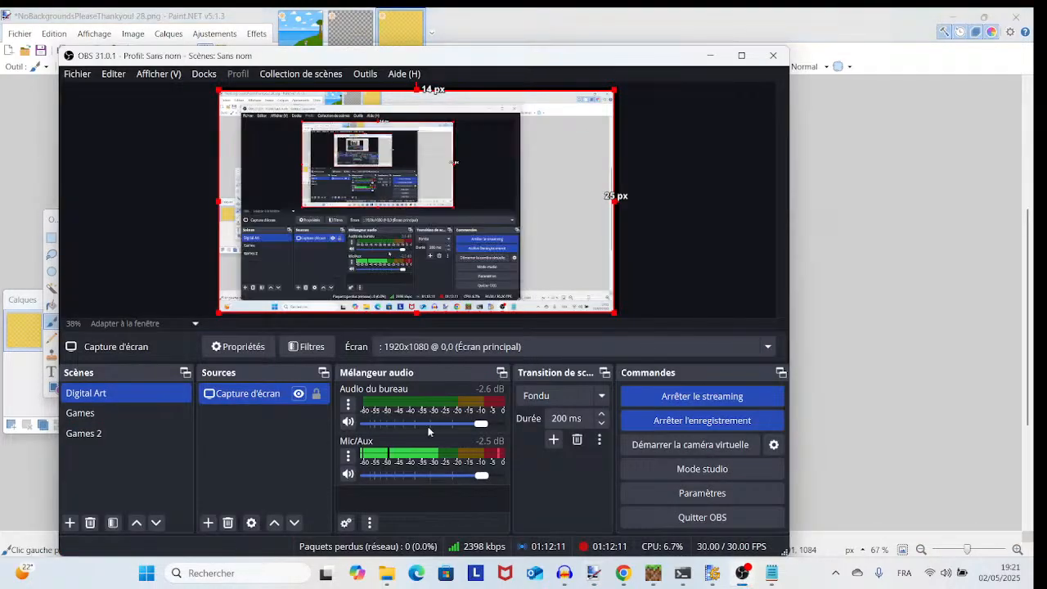
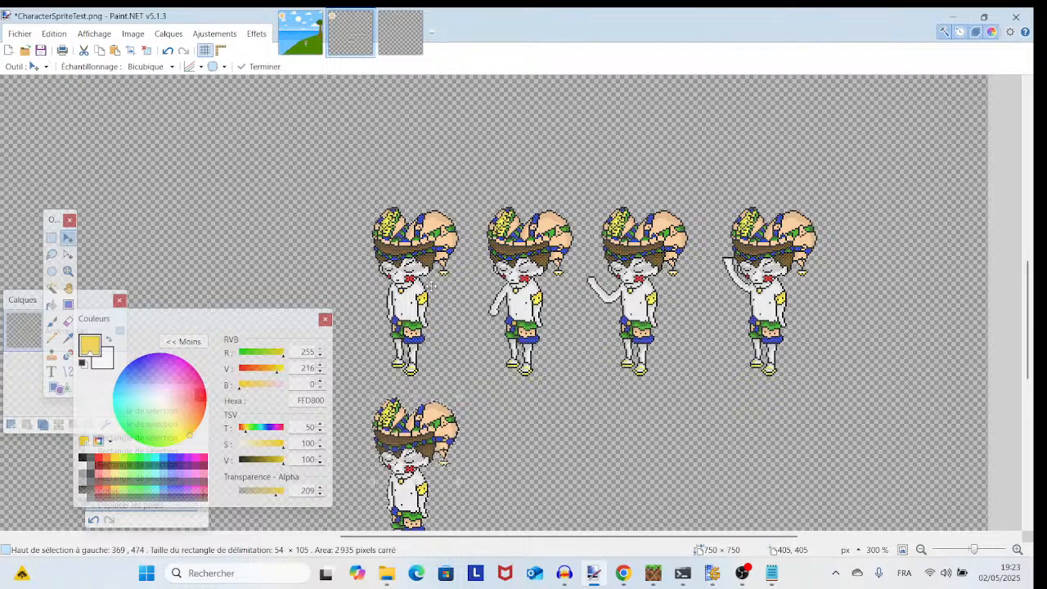
# - Paste another copy of the lower-row sprite on the CharacterSpriteTest sheet and shift it 70 pixels right, level with the original
pyautogui.hotkey('ctrl', 'd')
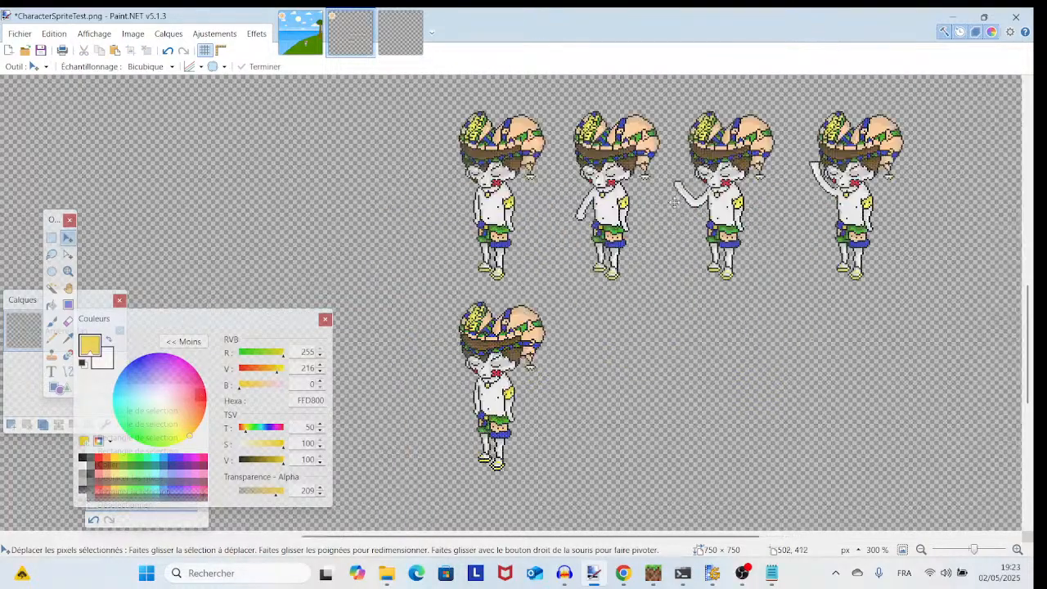
pyautogui.click(981, 552)
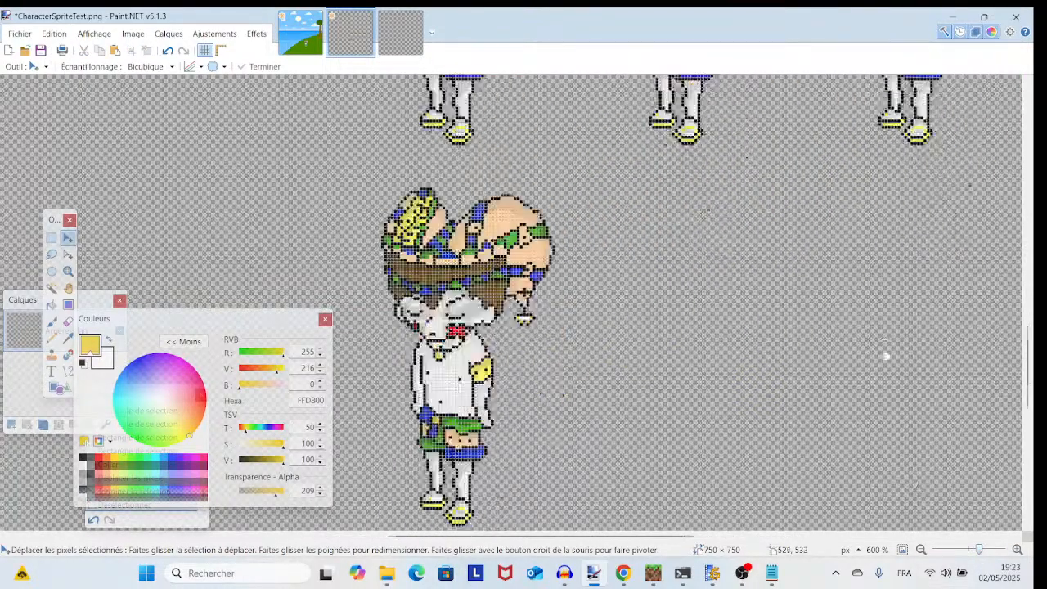
pyautogui.click(168, 50)
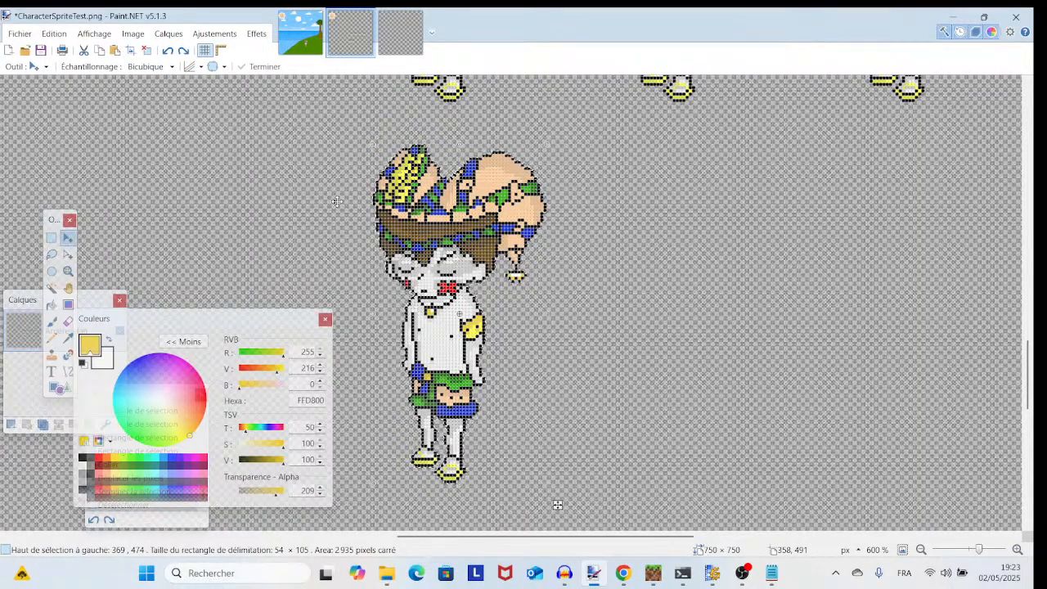
pyautogui.hotkey('ctrl', 'v')
pyautogui.press('Right')
pyautogui.press('Right')
pyautogui.press('Right')
pyautogui.press('Right')
pyautogui.press('Right')
pyautogui.press('Right')
pyautogui.press('Right')
pyautogui.press('Right')
pyautogui.press('Right')
pyautogui.press('Right')
pyautogui.press('Right')
pyautogui.press('Right')
pyautogui.press('Right')
pyautogui.press('Right')
pyautogui.press('Right')
pyautogui.press('Right')
pyautogui.press('Right')
pyautogui.press('Right')
pyautogui.press('Right')
pyautogui.press('Right')
pyautogui.press('Right')
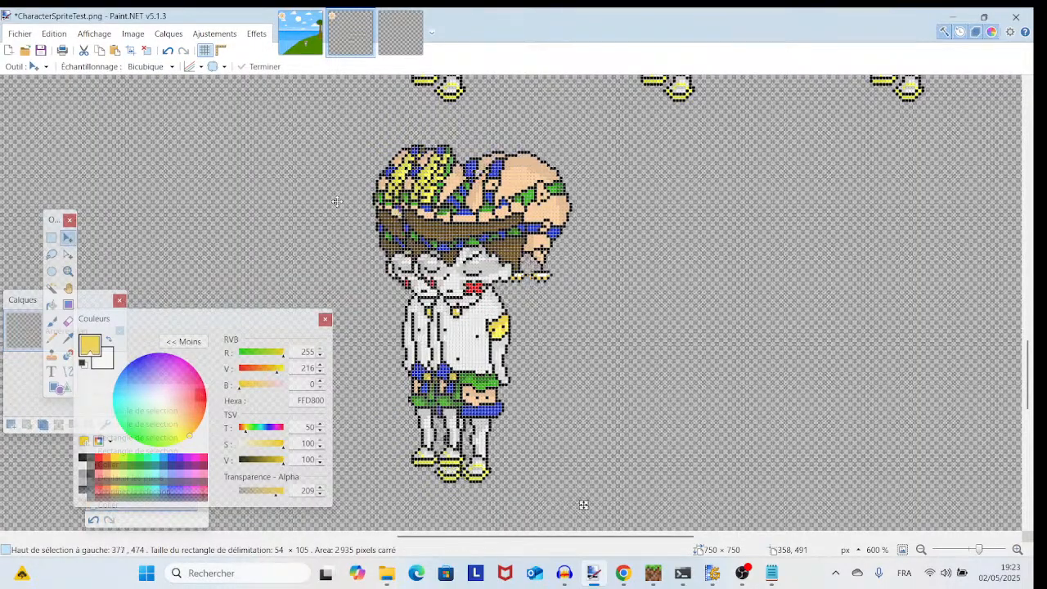
pyautogui.press('Right')
pyautogui.press('Right')
pyautogui.press('Right')
pyautogui.press('Right')
pyautogui.press('Right')
pyautogui.press('Right')
pyautogui.press('Right')
pyautogui.press('Right')
pyautogui.press('Right')
pyautogui.press('Right')
pyautogui.press('Right')
pyautogui.press('Right')
pyautogui.press('Right')
pyautogui.press('Right')
pyautogui.press('Right')
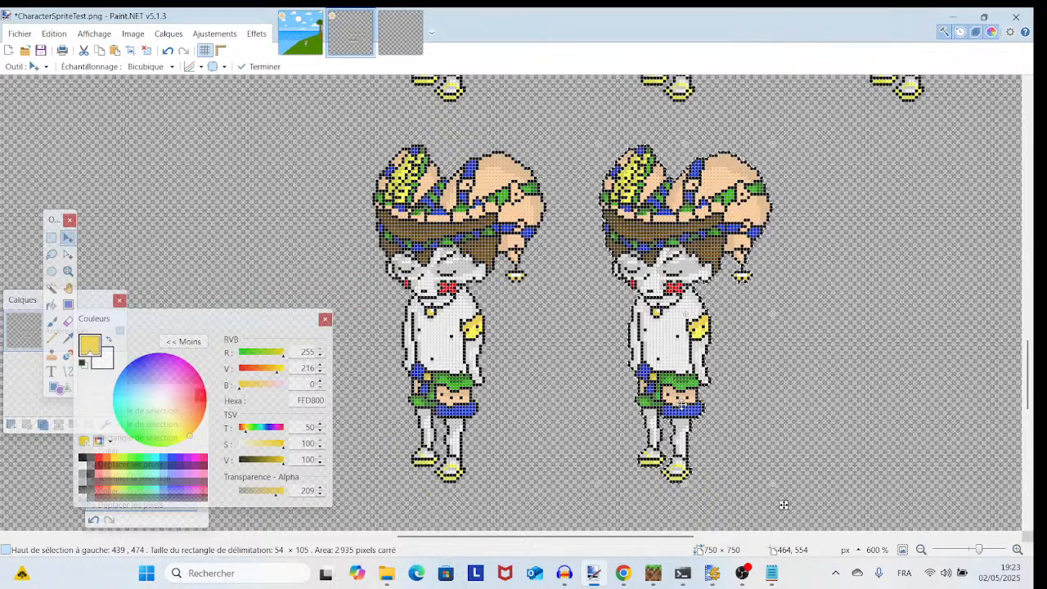
# - Deselect, sample black and draw one black pixel diagonally above each end of the second sprite's mouth to form a smile
pyautogui.hotkey('ctrl', 'd')
pyautogui.moveTo(980, 549); pyautogui.dragTo(987, 549)
pyautogui.hscroll(3, 737, 450)
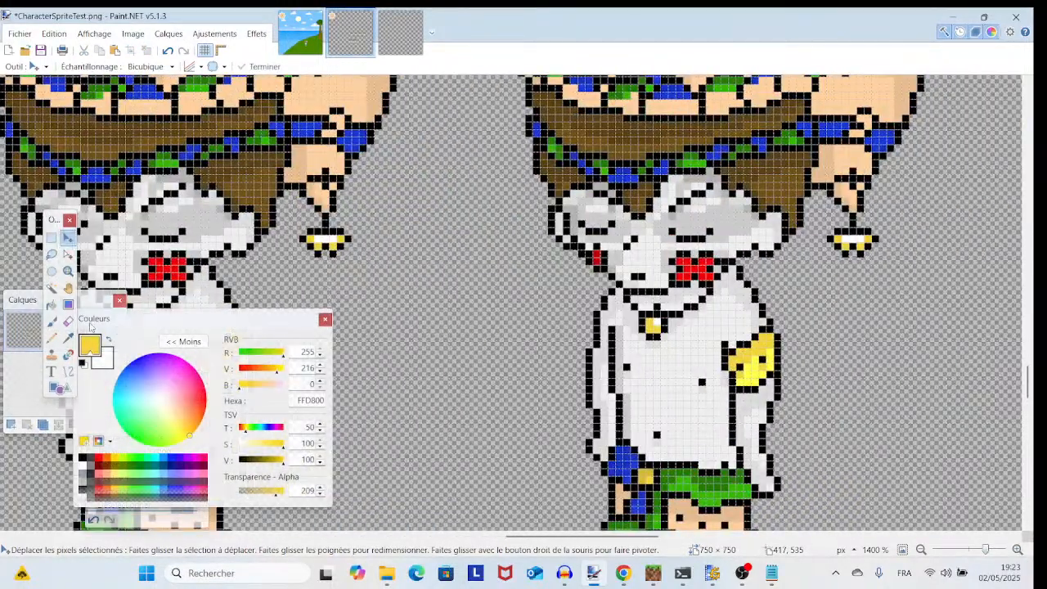
pyautogui.click(68, 338)
pyautogui.moveTo(986, 553); pyautogui.dragTo(991, 551)
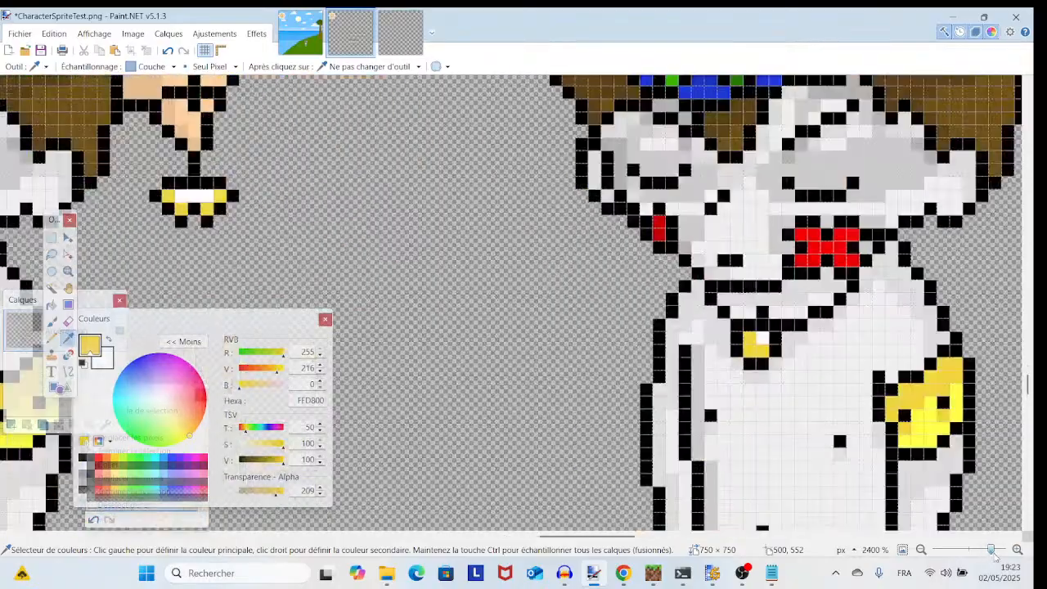
pyautogui.click(732, 260)
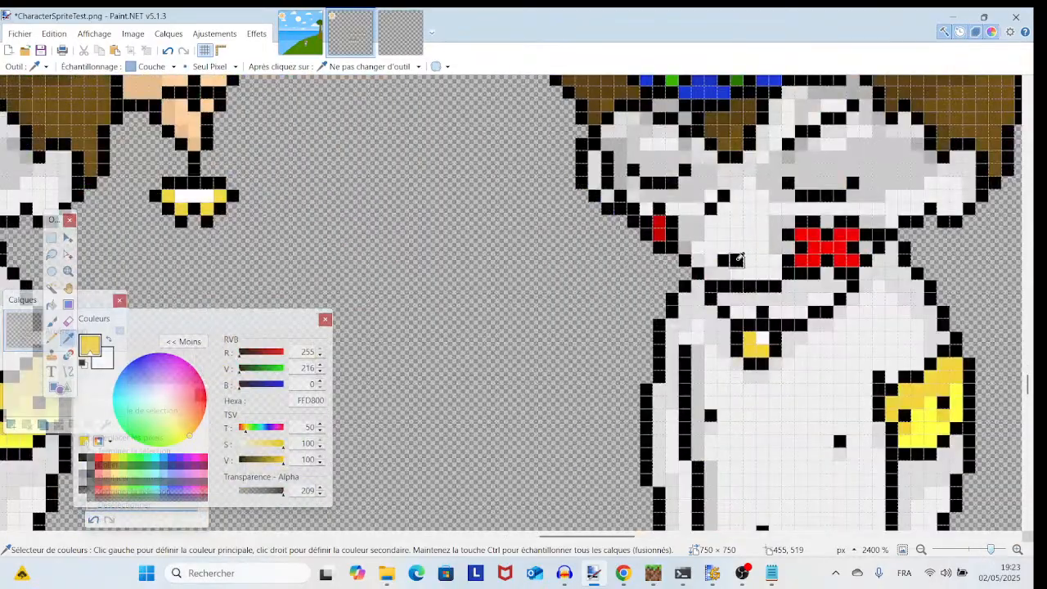
pyautogui.click(50, 338)
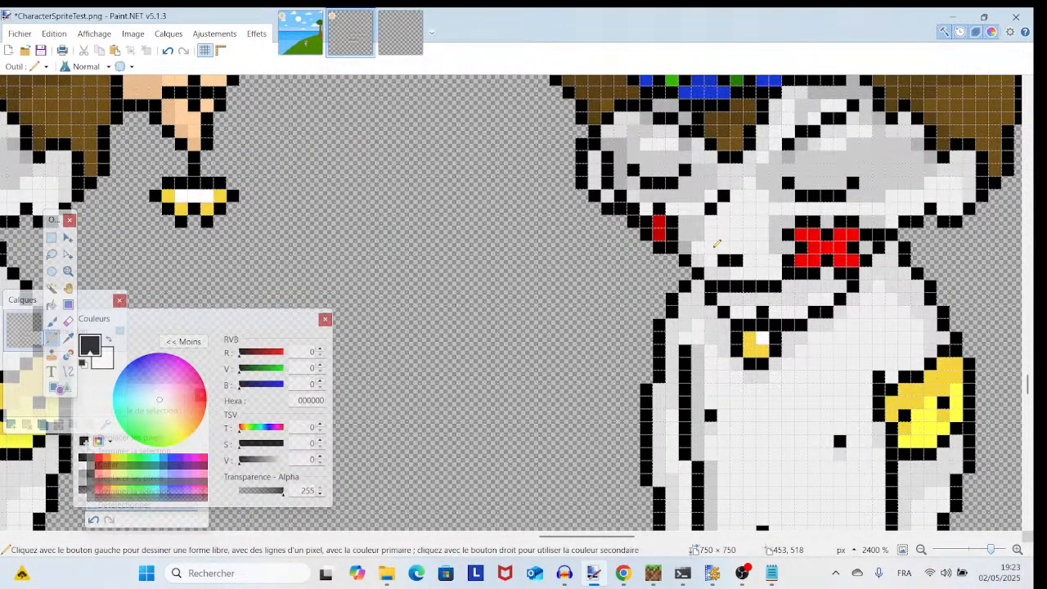
pyautogui.click(712, 247)
pyautogui.click(751, 247)
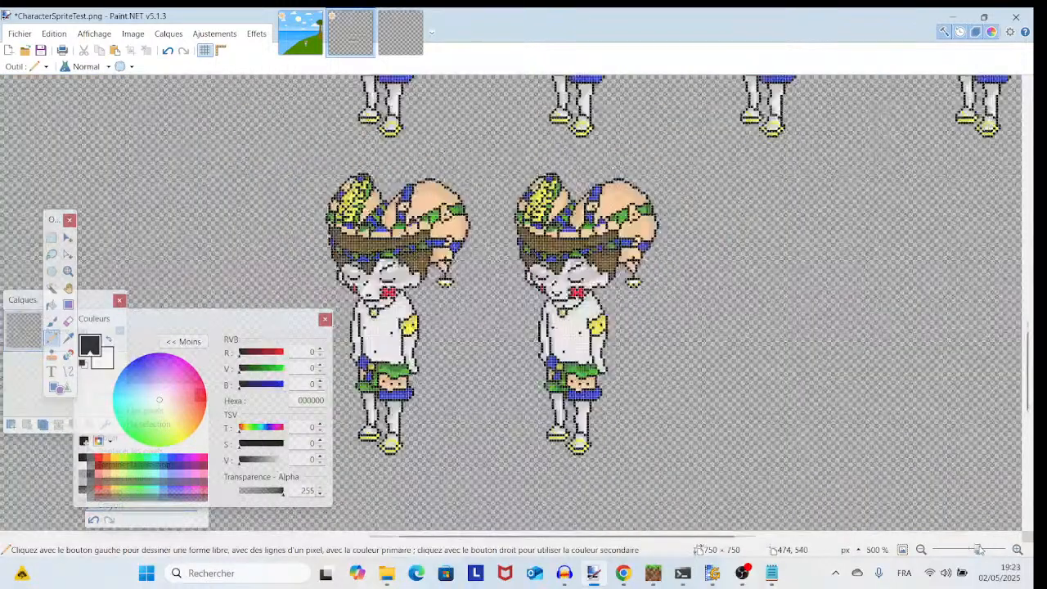
# - Compare the second sprite's face with and without the new mouth pixels by stepping through the edit history
pyautogui.moveTo(991, 550); pyautogui.dragTo(984, 550)
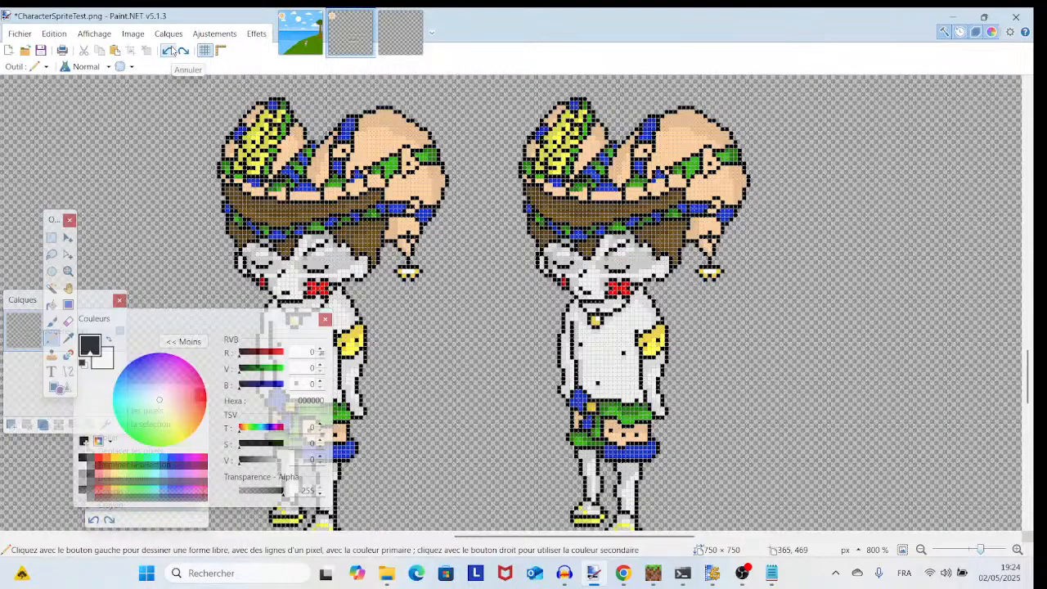
pyautogui.click(184, 52)
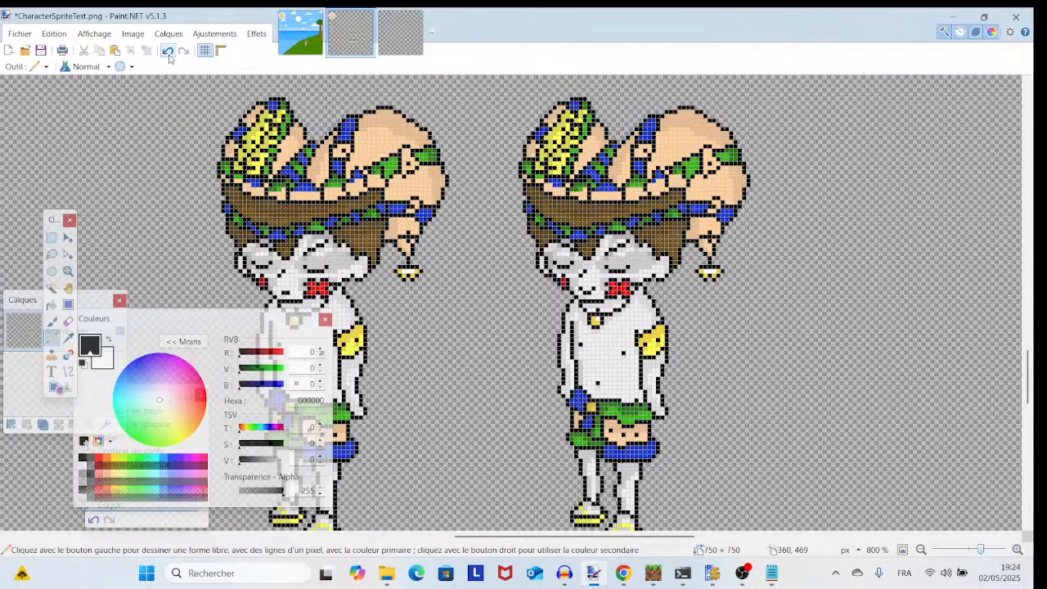
pyautogui.click(168, 54)
# - Paste another copy of the sprite, move it horizontally past the second sprite as the third frame of the lower row, and deselect it
pyautogui.moveTo(982, 551); pyautogui.dragTo(975, 552)
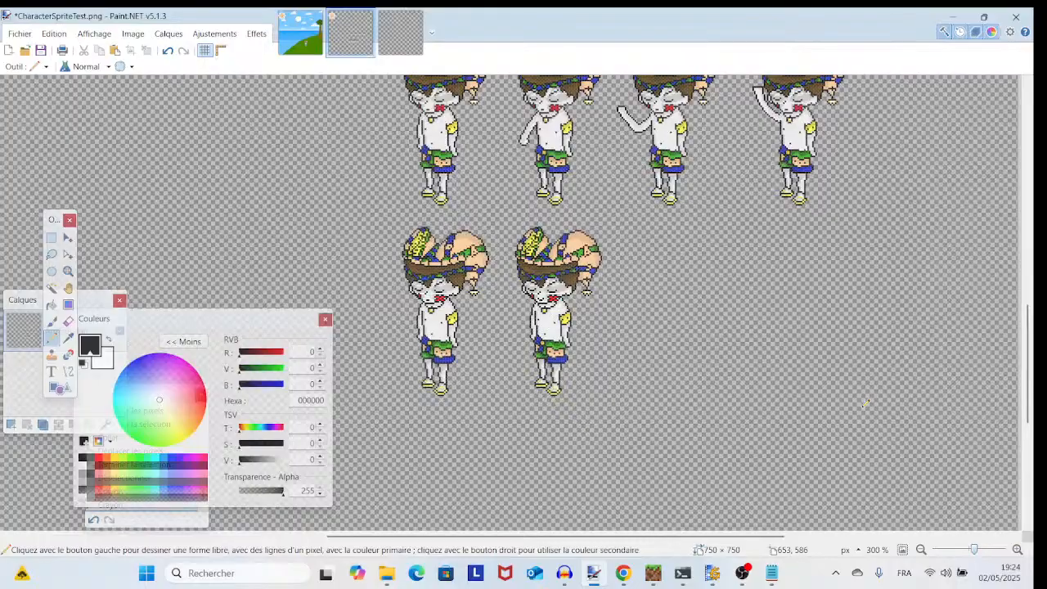
pyautogui.hotkey('ctrl', 'v')
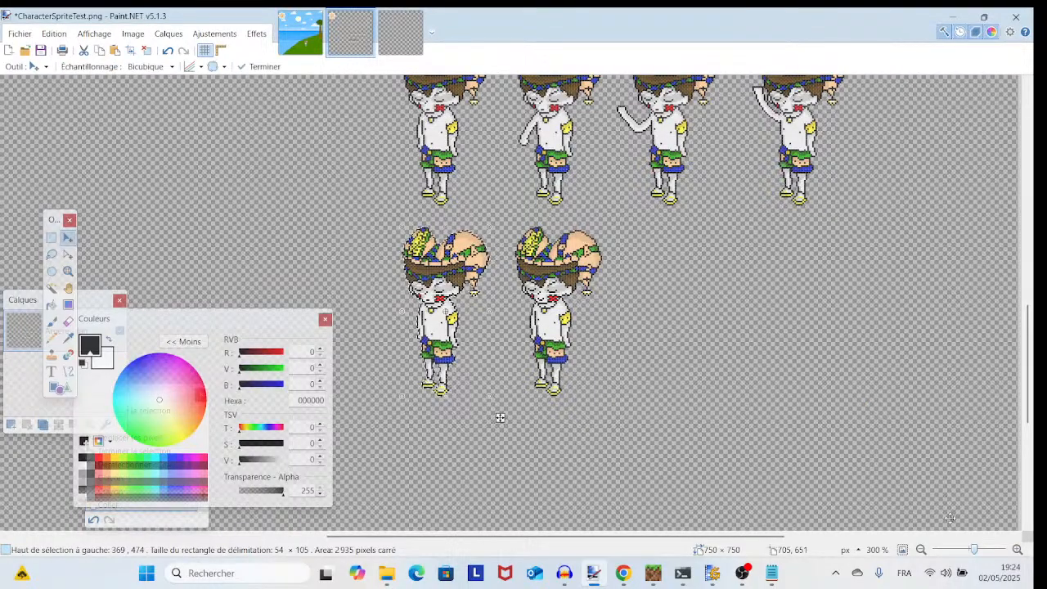
pyautogui.scroll(6, 500, 417)
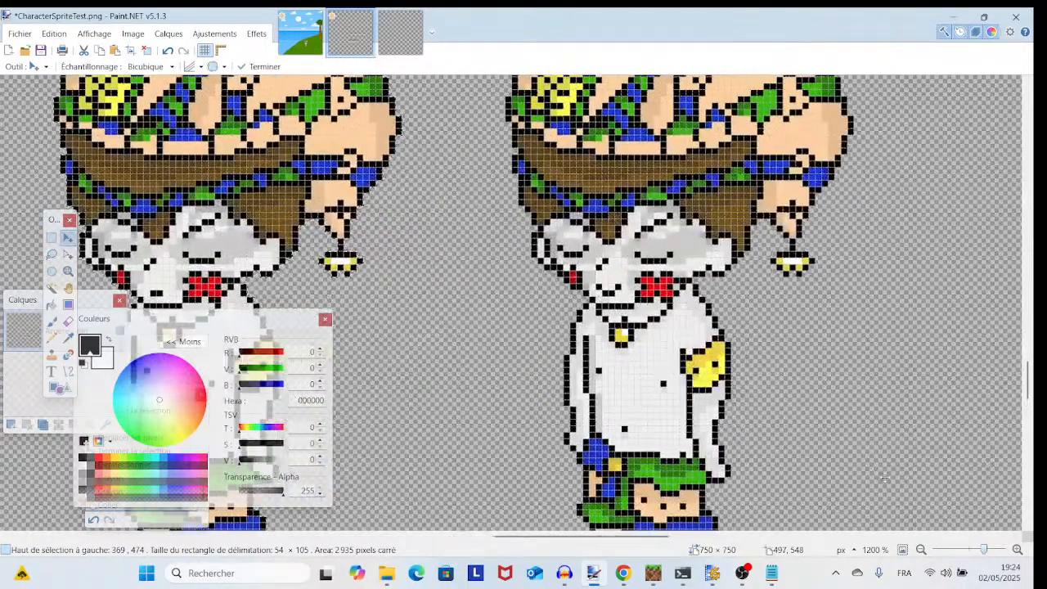
pyautogui.press('Right')
pyautogui.press('Right')
pyautogui.press('Right')
pyautogui.press('Right')
pyautogui.press('Right')
pyautogui.press('Right')
pyautogui.press('Right')
pyautogui.press('Right')
pyautogui.press('Right')
pyautogui.press('Right')
pyautogui.press('Right')
pyautogui.press('Right')
pyautogui.press('Right')
pyautogui.press('Right')
pyautogui.press('Right')
pyautogui.press('Right')
pyautogui.press('Right')
pyautogui.press('Right')
pyautogui.press('Right')
pyautogui.press('Right')
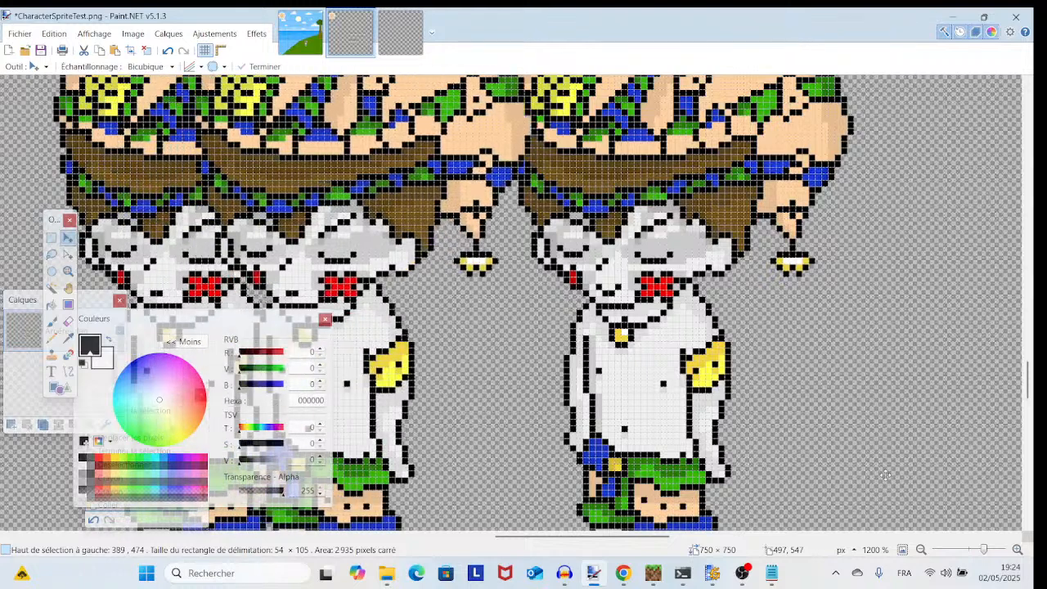
pyautogui.press('Right')
pyautogui.press('Right')
pyautogui.press('Right')
pyautogui.press('Right')
pyautogui.press('Right')
pyautogui.press('Right')
pyautogui.press('Right')
pyautogui.press('Right')
pyautogui.press('Right')
pyautogui.press('Right')
pyautogui.press('Right')
pyautogui.press('Right')
pyautogui.press('Right')
pyautogui.press('Right')
pyautogui.press('Right')
pyautogui.press('Right')
pyautogui.press('Right')
pyautogui.press('Right')
pyautogui.press('Right')
pyautogui.press('Right')
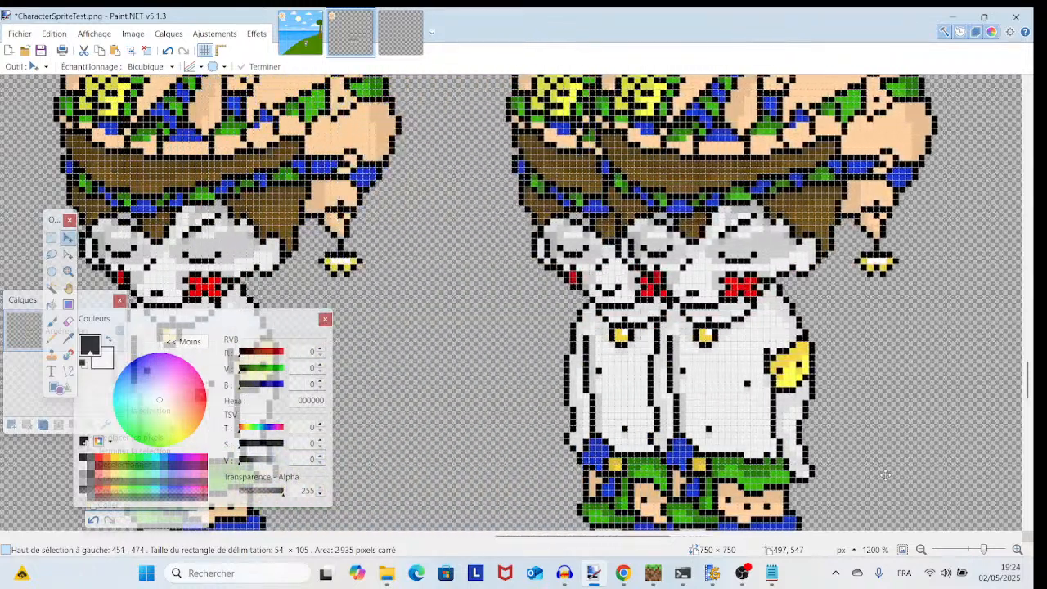
pyautogui.press('Right')
pyautogui.press('Right')
pyautogui.press('Right')
pyautogui.press('Right')
pyautogui.press('Right')
pyautogui.press('Right')
pyautogui.press('Right')
pyautogui.press('Right')
pyautogui.press('Right')
pyautogui.press('Right')
pyautogui.press('Right')
pyautogui.press('Right')
pyautogui.press('Right')
pyautogui.press('Right')
pyautogui.press('Right')
pyautogui.press('Right')
pyautogui.press('Right')
pyautogui.press('Right')
pyautogui.press('Right')
pyautogui.press('Right')
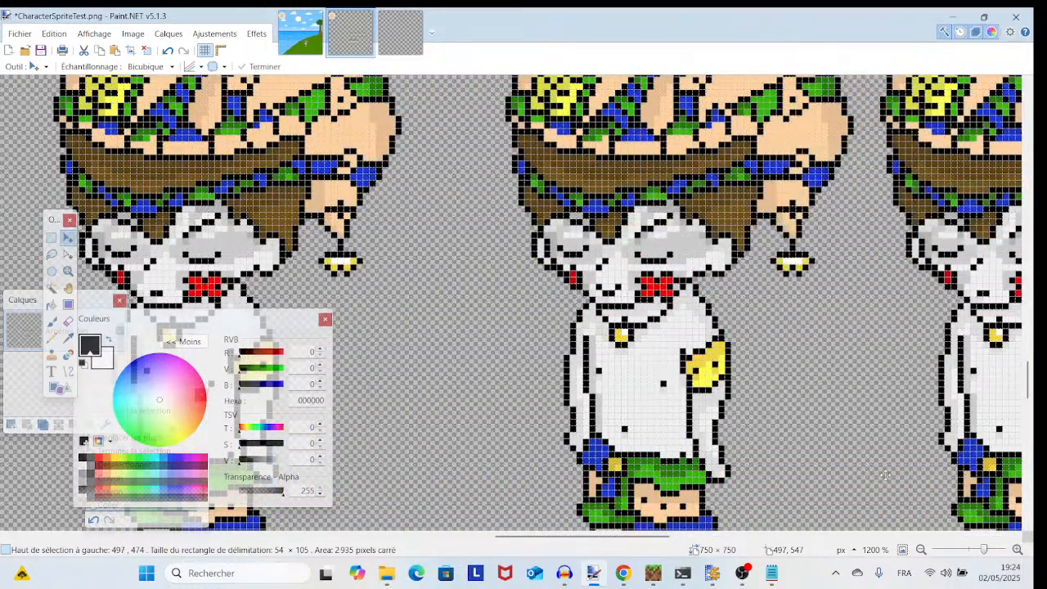
pyautogui.press('Right')
pyautogui.press('Right')
pyautogui.press('Right')
pyautogui.press('Right')
pyautogui.press('Right')
pyautogui.moveTo(827, 428); pyautogui.dragTo(249, 445)
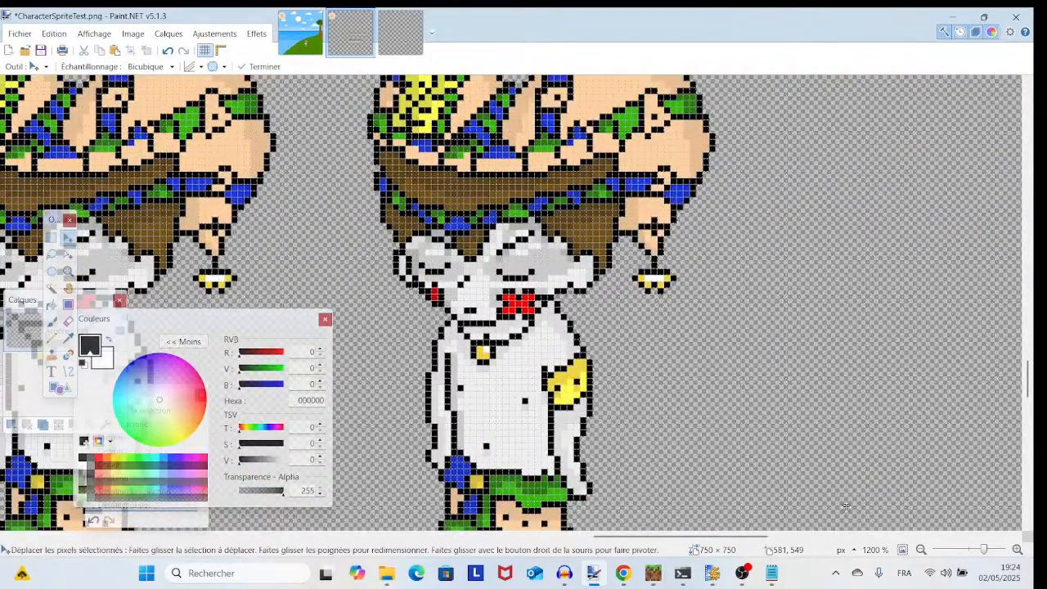
# - Draw the black pixel outline of an open mouth on the third sprite's face with the Pencil
pyautogui.moveTo(982, 550); pyautogui.dragTo(994, 550)
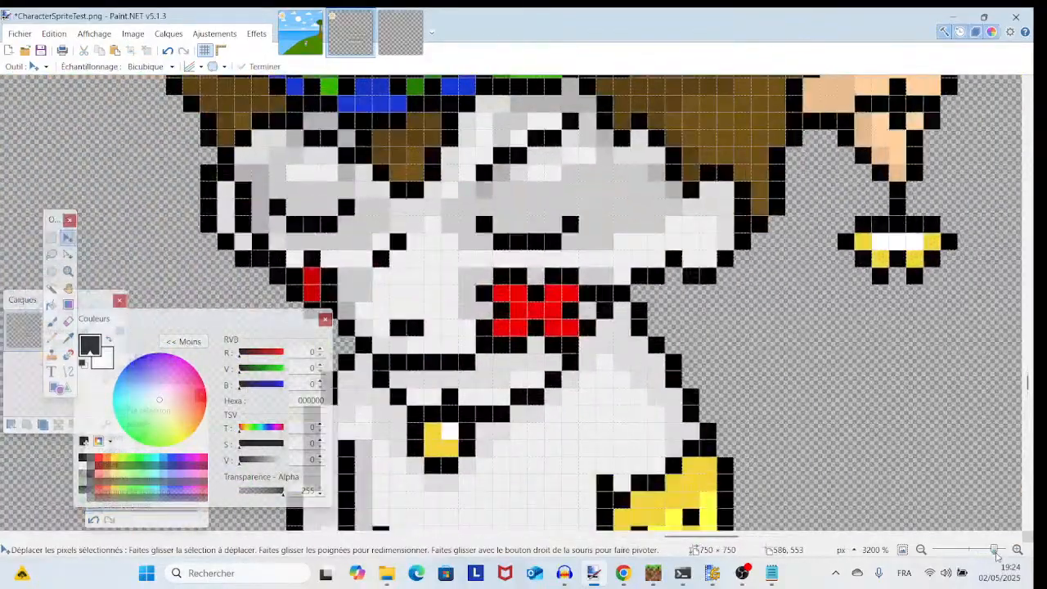
pyautogui.click(52, 338)
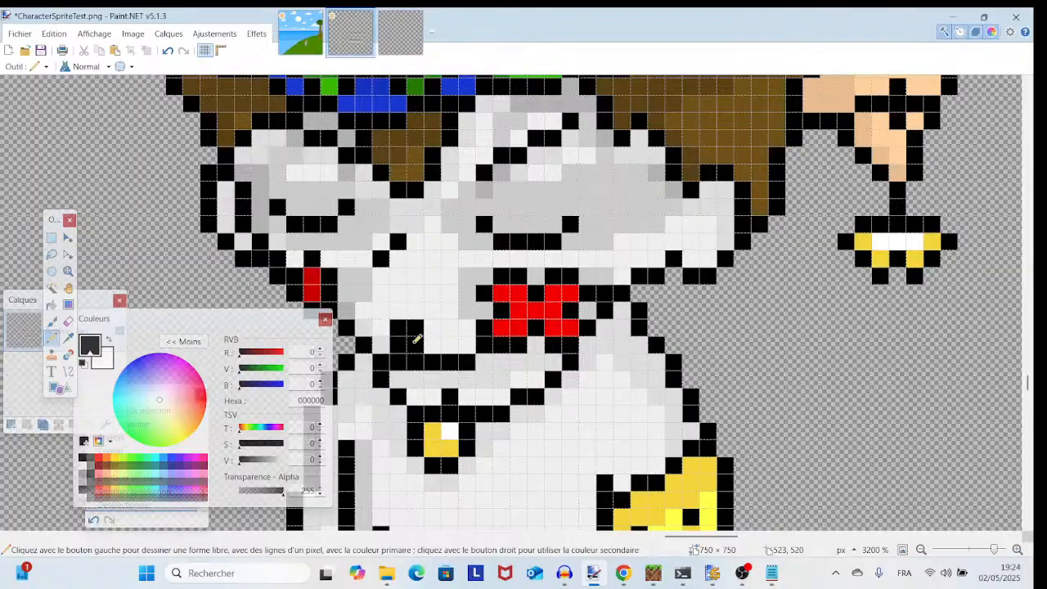
pyautogui.moveTo(391, 324)
pyautogui.mouseDown()
pyautogui.moveTo(383, 308)
pyautogui.moveTo(395, 292)
pyautogui.mouseUp()
pyautogui.click(420, 295)
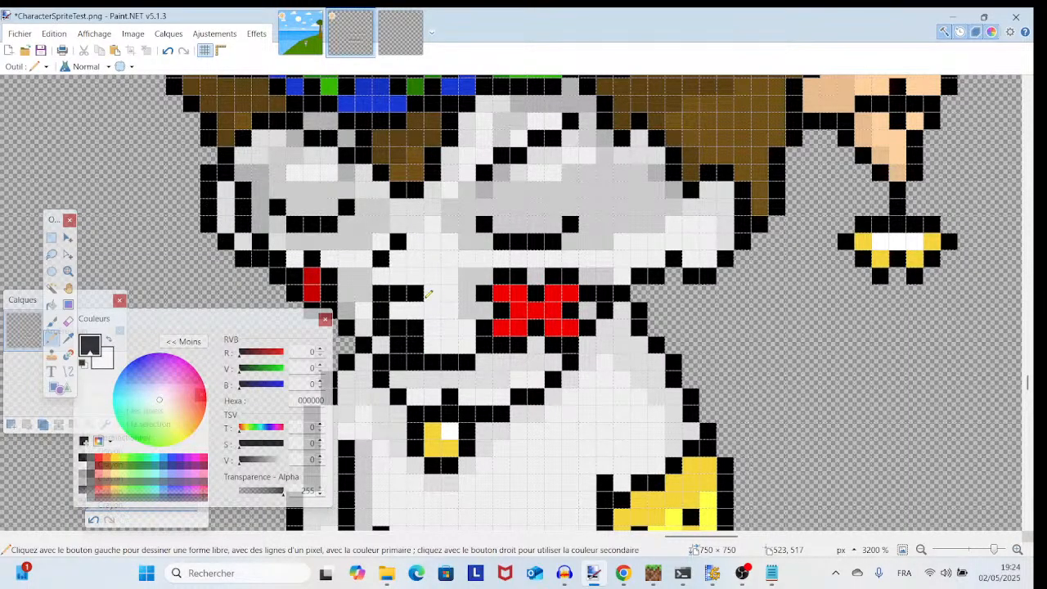
pyautogui.click(441, 306)
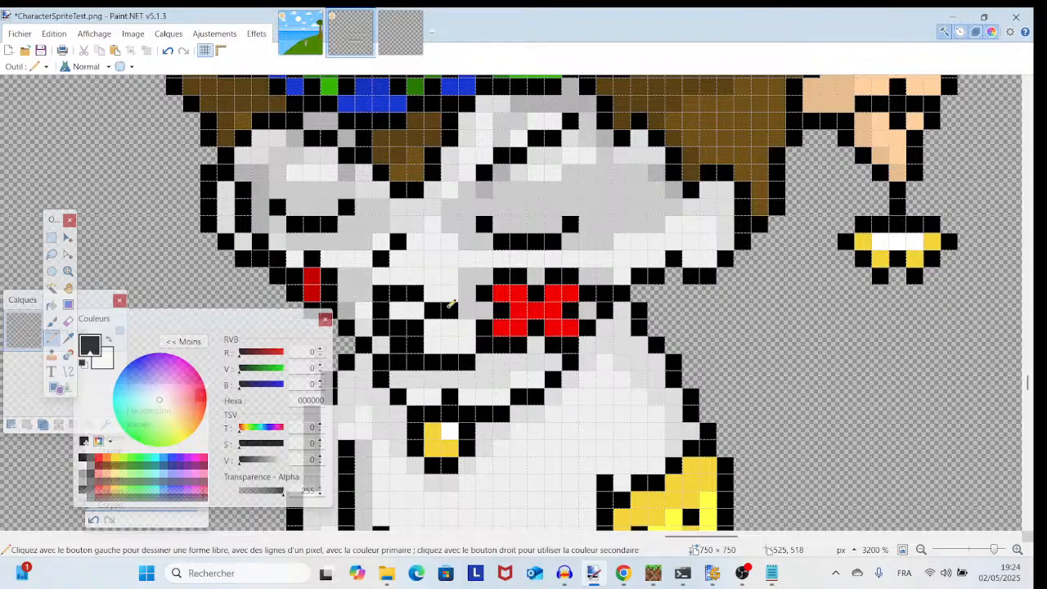
pyautogui.click(456, 337)
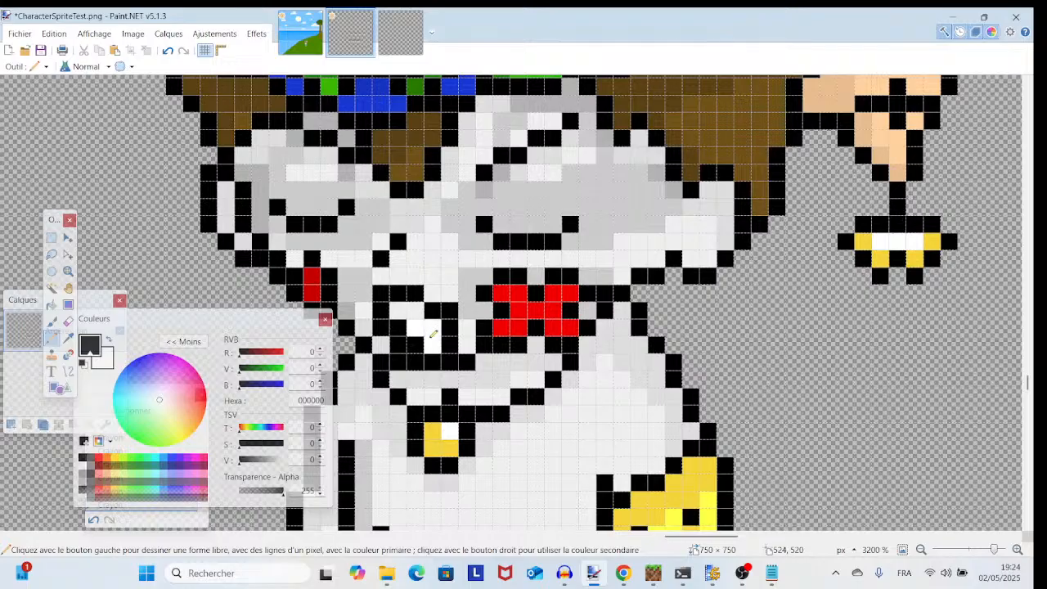
# - Fill the remaining pixels inside the third sprite's open mouth with white
pyautogui.rightClick(416, 343)
pyautogui.rightClick(400, 313)
pyautogui.rightClick(414, 311)
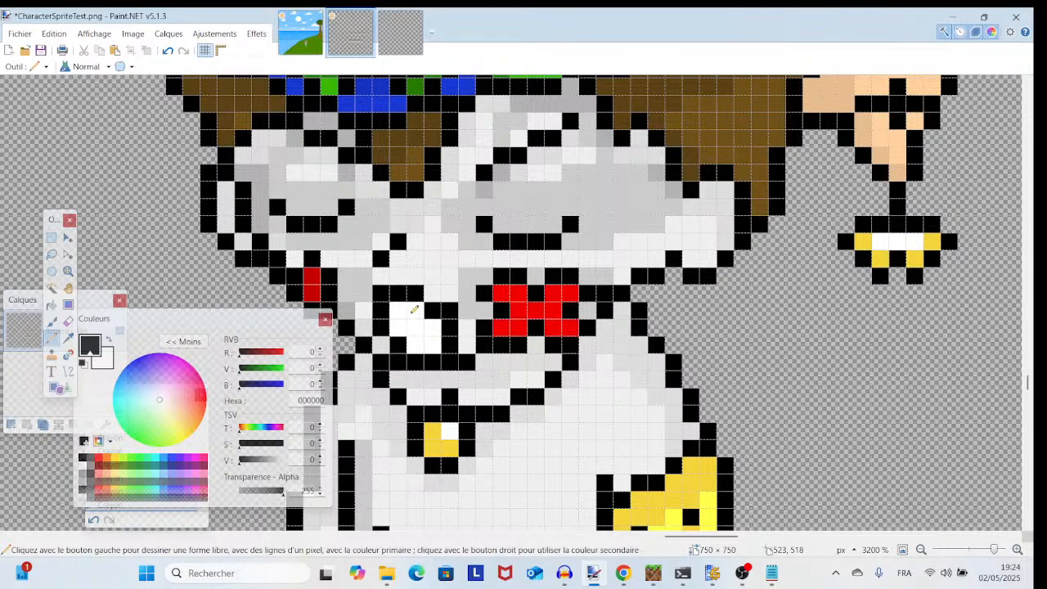
# - Refine the lower edge of the third sprite's mouth, painting its middle pixel white and the pixel beside it black
pyautogui.moveTo(995, 550)
pyautogui.mouseDown()
pyautogui.moveTo(976, 550)
pyautogui.moveTo(978, 561)
pyautogui.mouseUp()
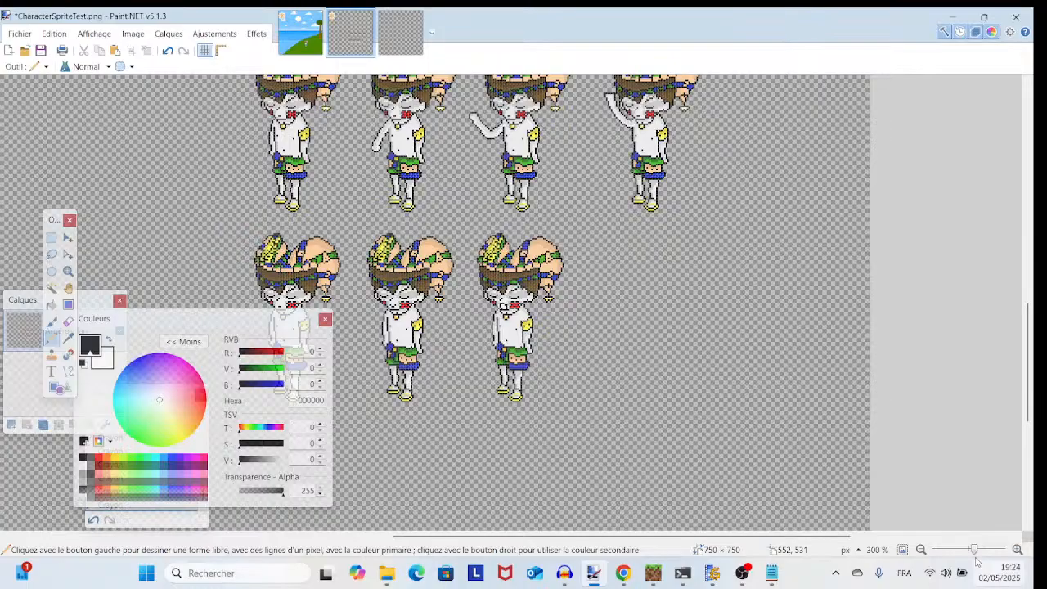
pyautogui.moveTo(982, 559); pyautogui.dragTo(992, 557)
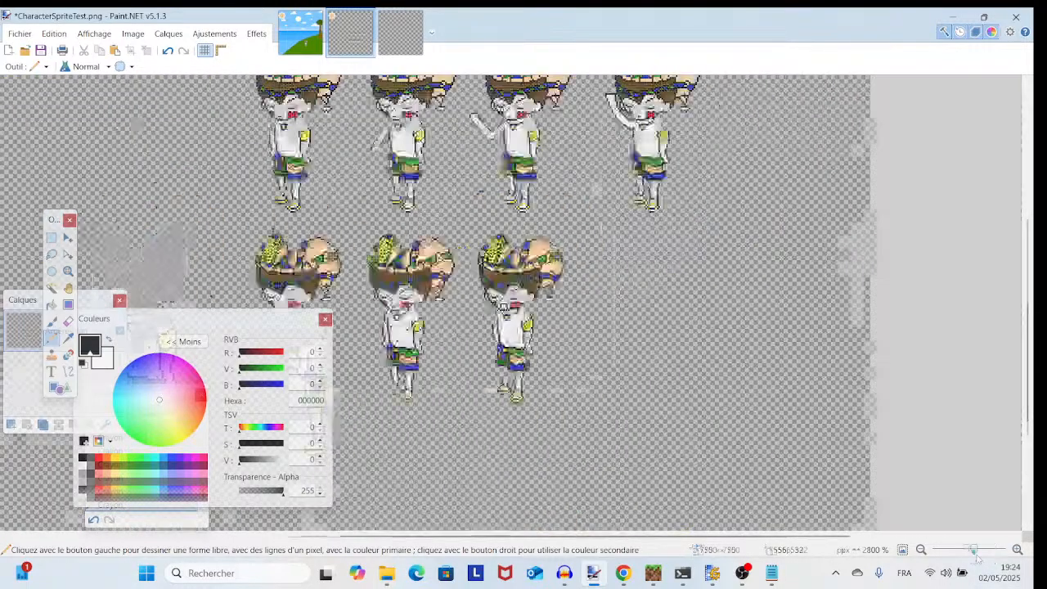
pyautogui.moveTo(993, 551)
pyautogui.mouseDown()
pyautogui.moveTo(978, 556)
pyautogui.moveTo(986, 559)
pyautogui.mouseUp()
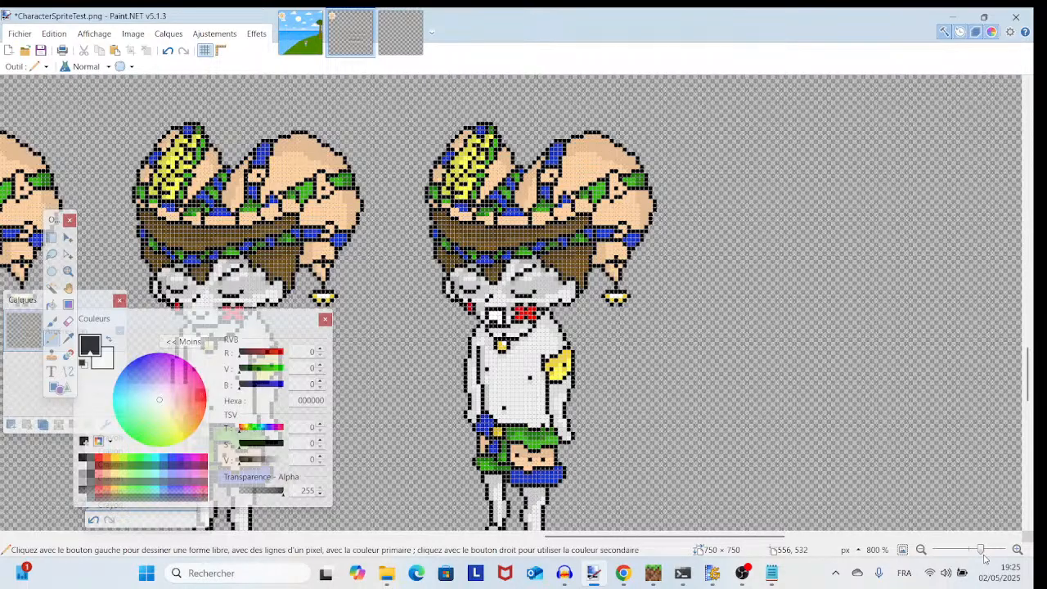
pyautogui.moveTo(987, 554)
pyautogui.mouseDown()
pyautogui.moveTo(975, 558)
pyautogui.moveTo(996, 552)
pyautogui.mouseUp()
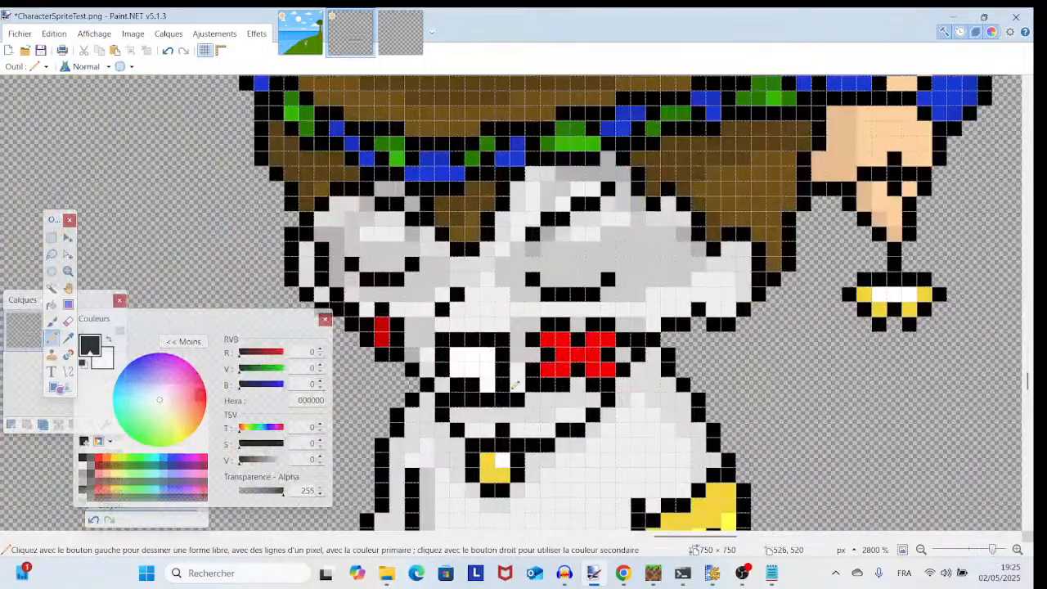
pyautogui.rightClick(474, 379)
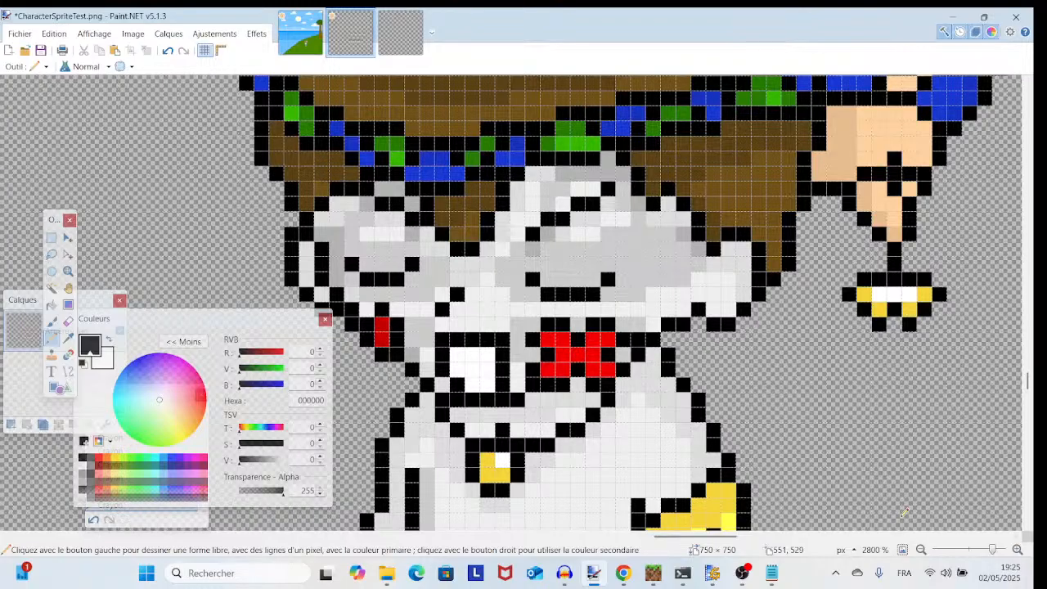
pyautogui.click(489, 387)
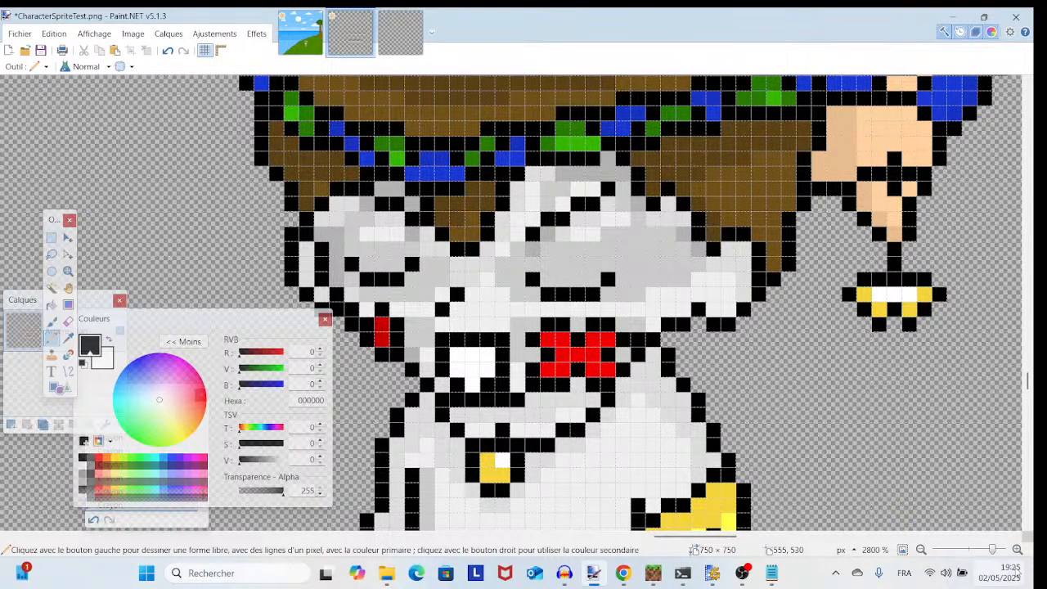
pyautogui.click(68, 338)
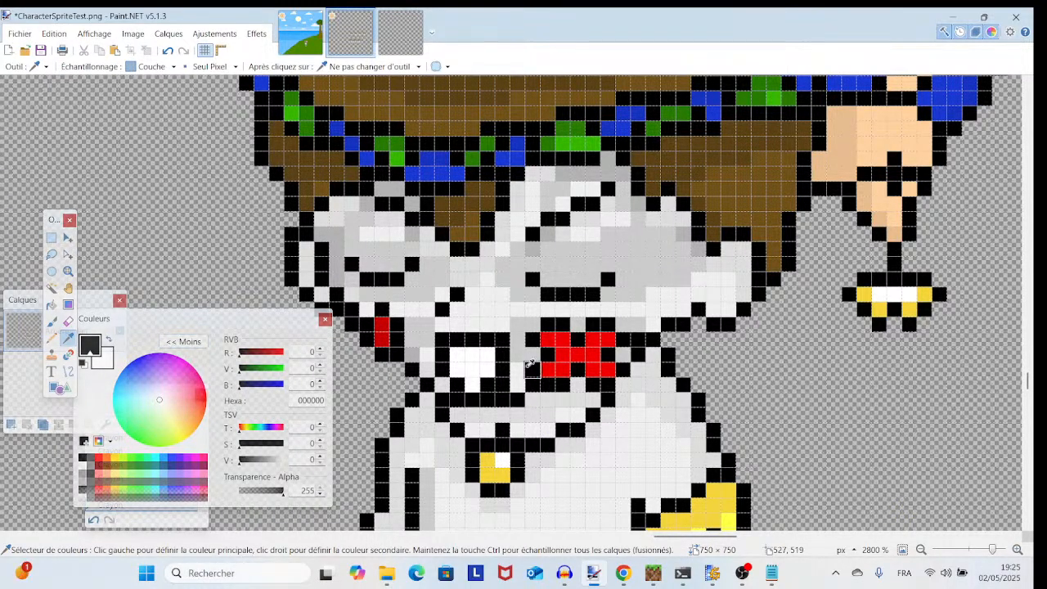
pyautogui.click(520, 369)
pyautogui.click(51, 337)
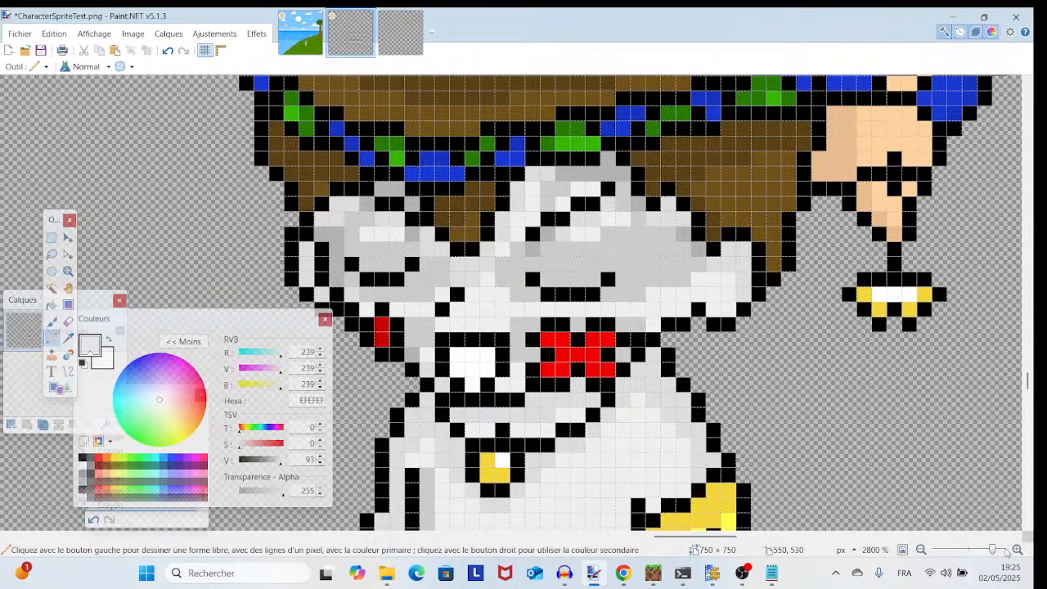
# - Sample black and draw a horizontal line across the top row of white pixels inside the third sprite's mouth
pyautogui.moveTo(993, 550); pyautogui.dragTo(977, 560)
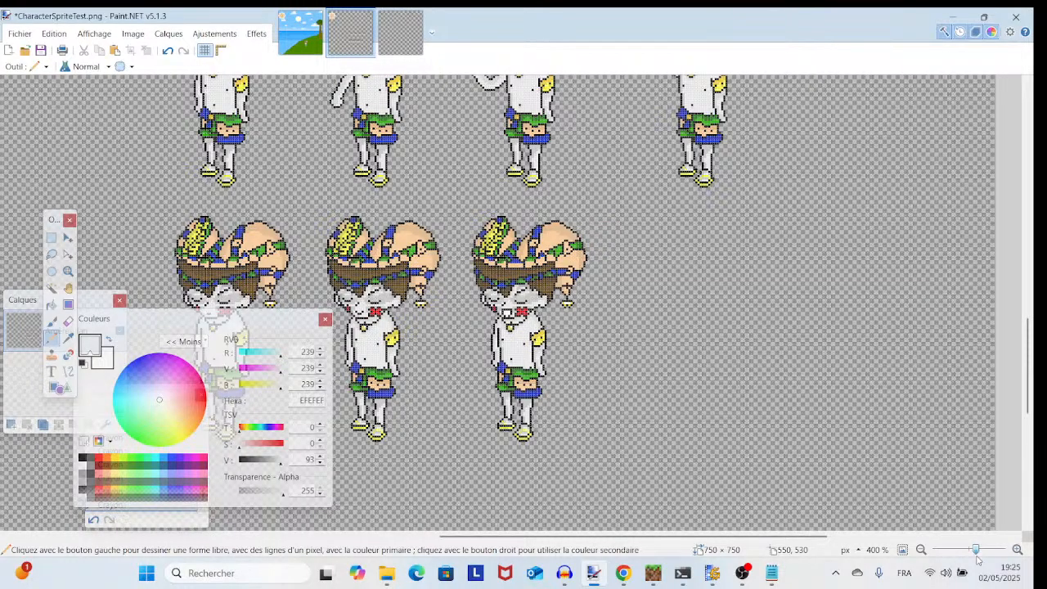
pyautogui.moveTo(978, 559); pyautogui.dragTo(991, 550)
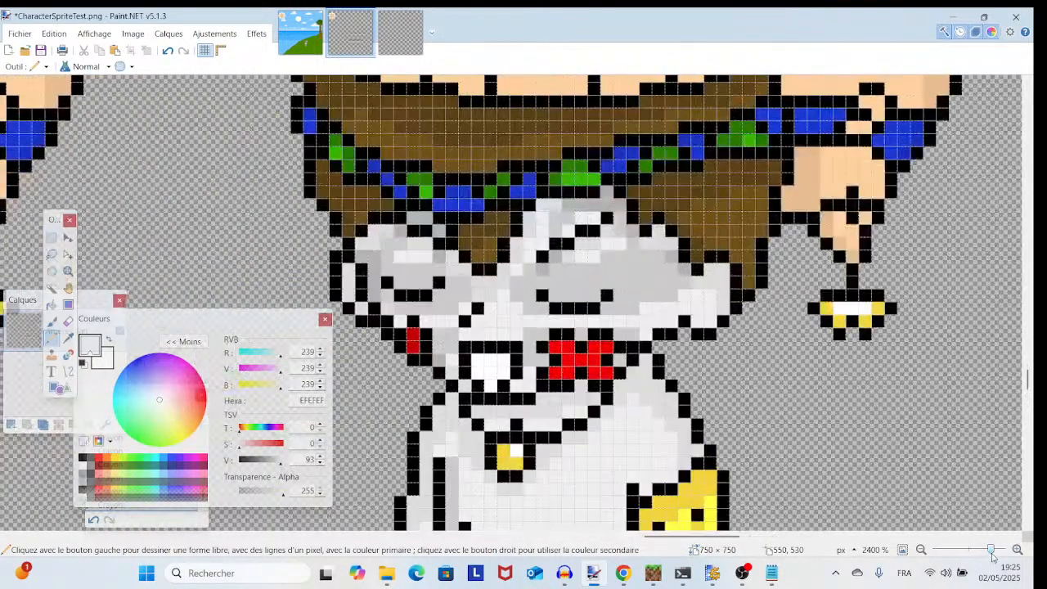
pyautogui.click(68, 338)
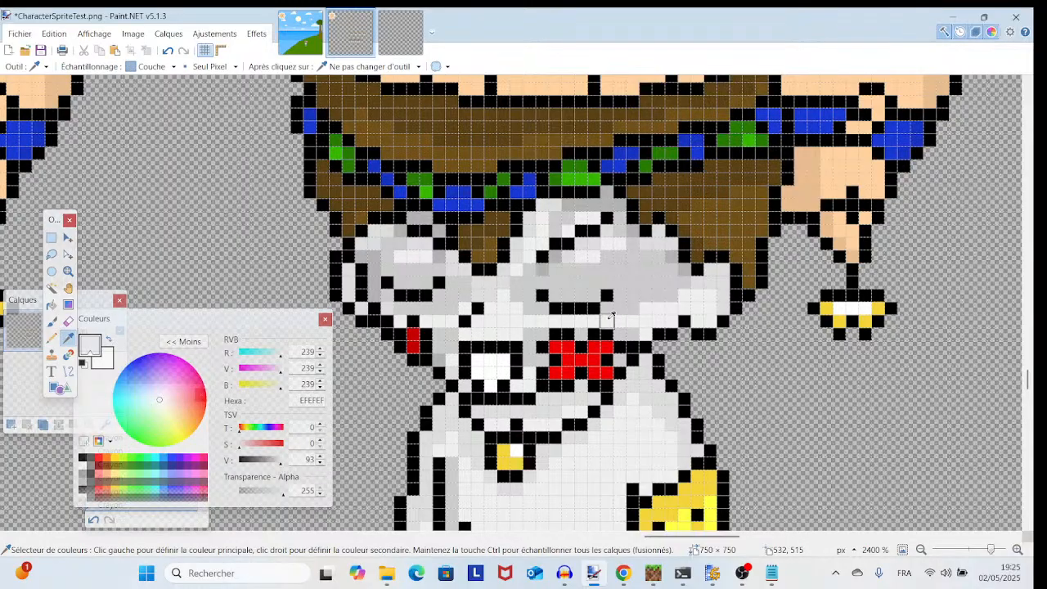
pyautogui.click(497, 349)
pyautogui.click(52, 337)
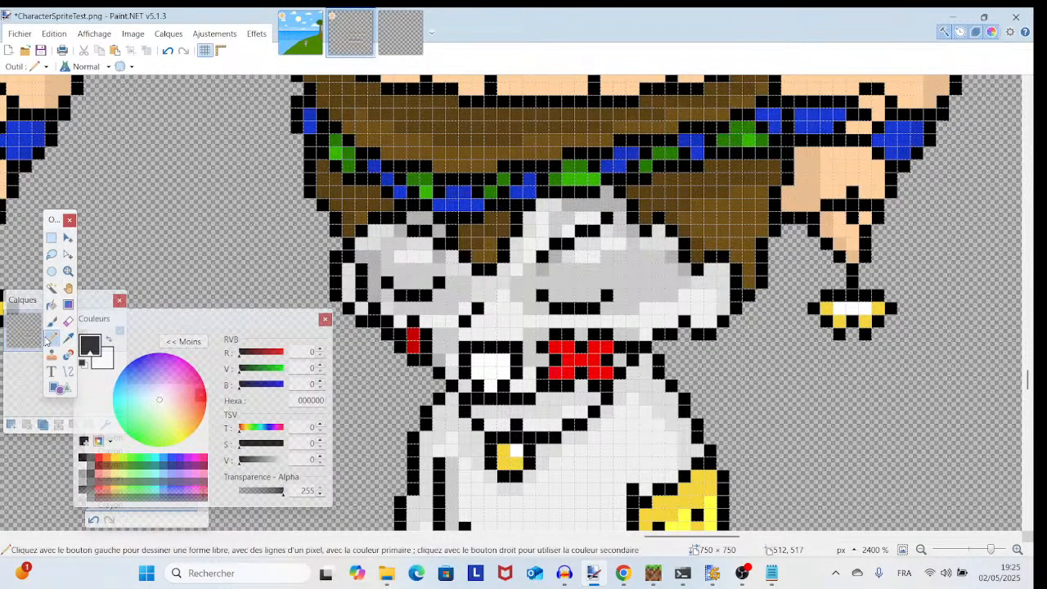
pyautogui.moveTo(492, 351); pyautogui.dragTo(509, 356)
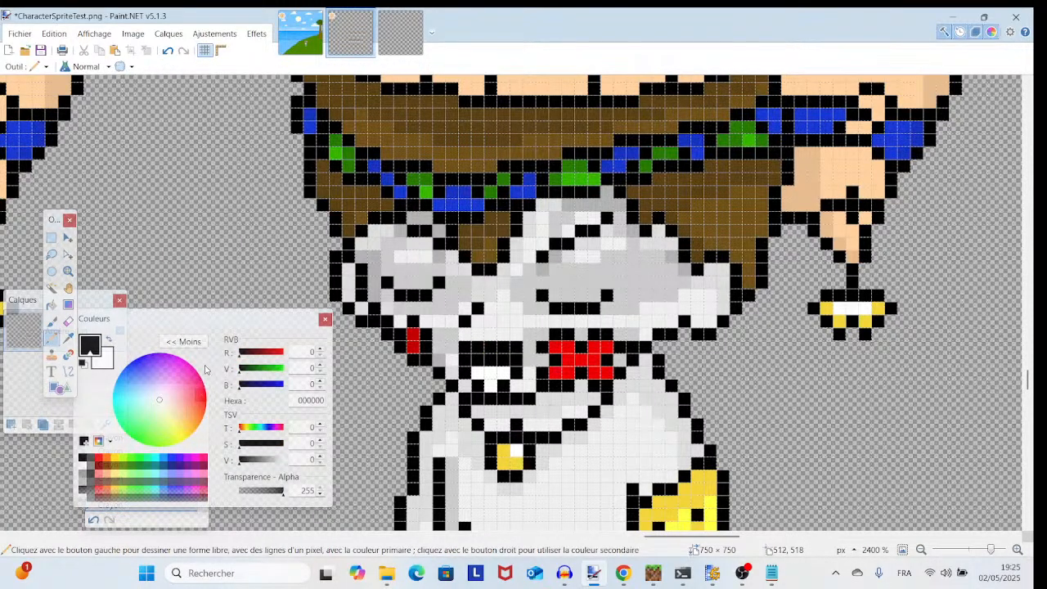
# - Sample the light grey skin colour EFEFEF and paint over the old upper outline of the third sprite's mouth
pyautogui.click(69, 338)
pyautogui.click(516, 327)
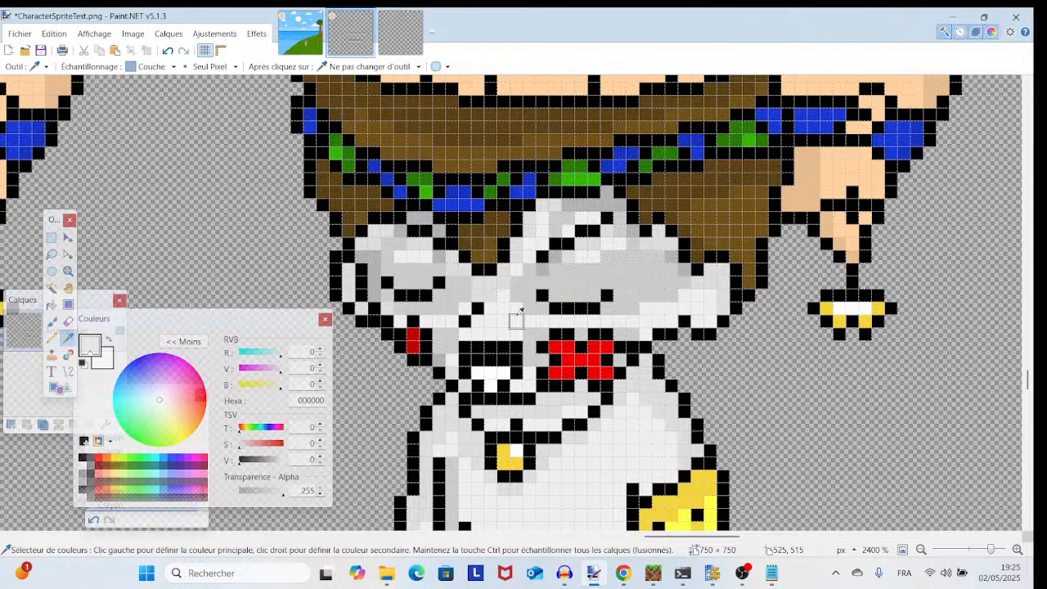
pyautogui.click(52, 338)
pyautogui.moveTo(490, 326)
pyautogui.mouseDown()
pyautogui.moveTo(479, 350)
pyautogui.moveTo(469, 347)
pyautogui.moveTo(504, 341)
pyautogui.mouseUp()
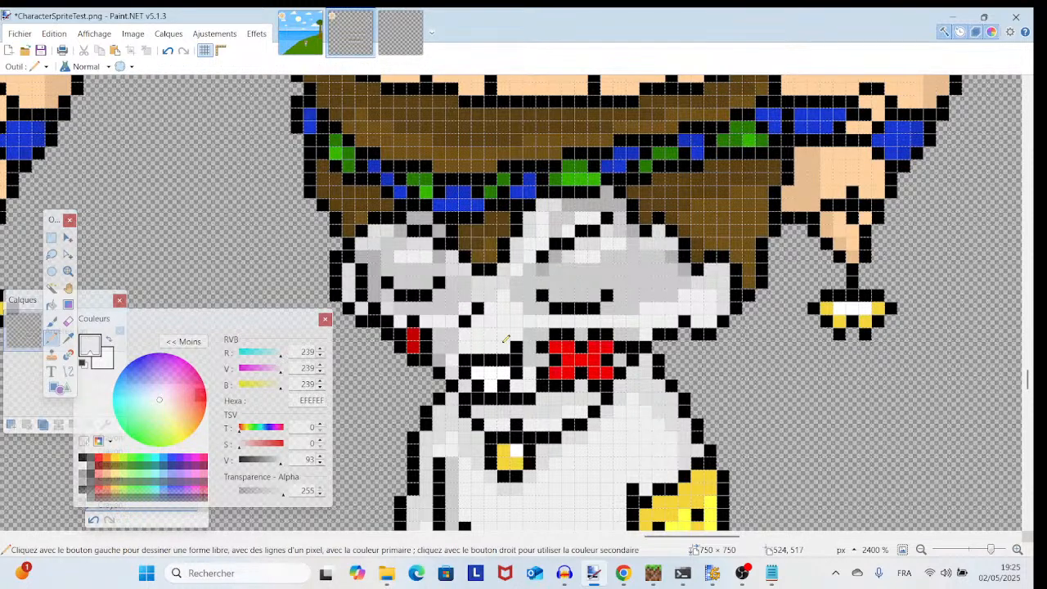
# - Save the edited sprite sheet CharacterSpriteTest.png
pyautogui.moveTo(991, 549); pyautogui.dragTo(974, 554)
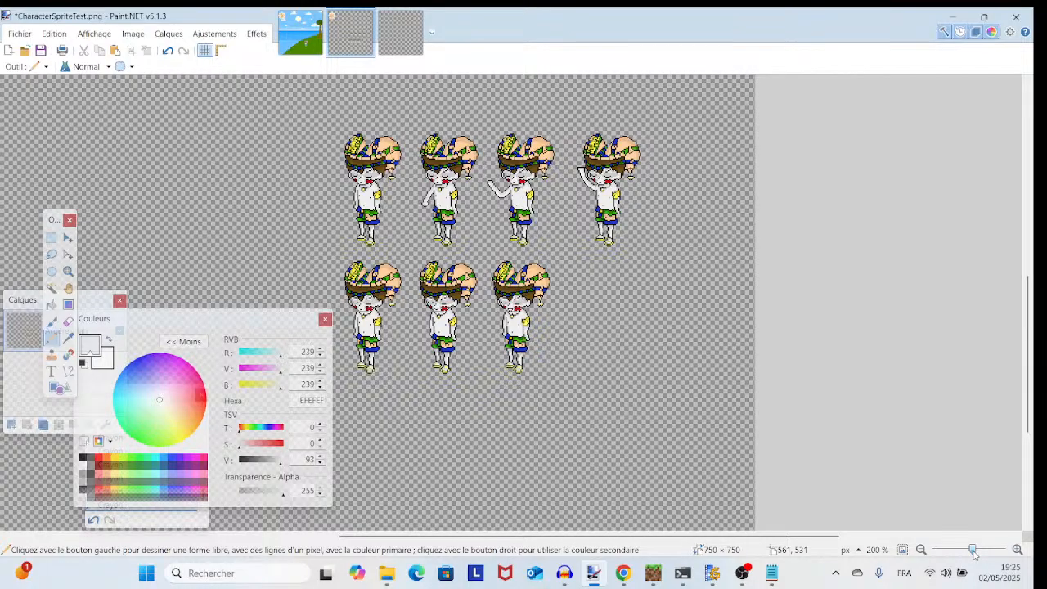
pyautogui.click(20, 34)
pyautogui.click(70, 121)
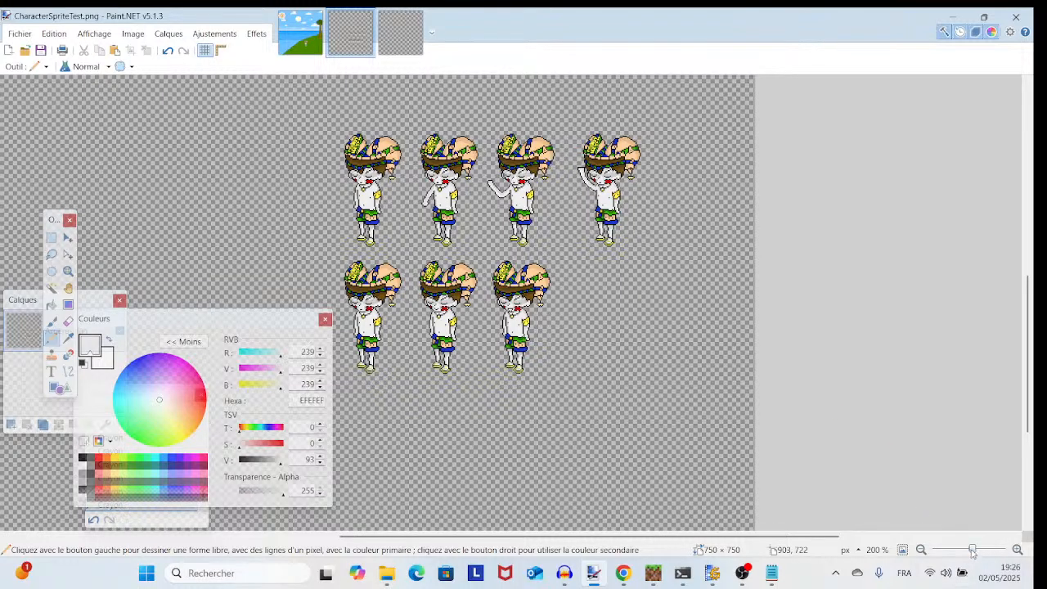
# - Select the hat, body and blue hand of the second sprite in the lower row with the Magic Wand, adding each area to the selection
pyautogui.moveTo(973, 550); pyautogui.dragTo(979, 549)
pyautogui.moveTo(764, 421); pyautogui.dragTo(822, 405)
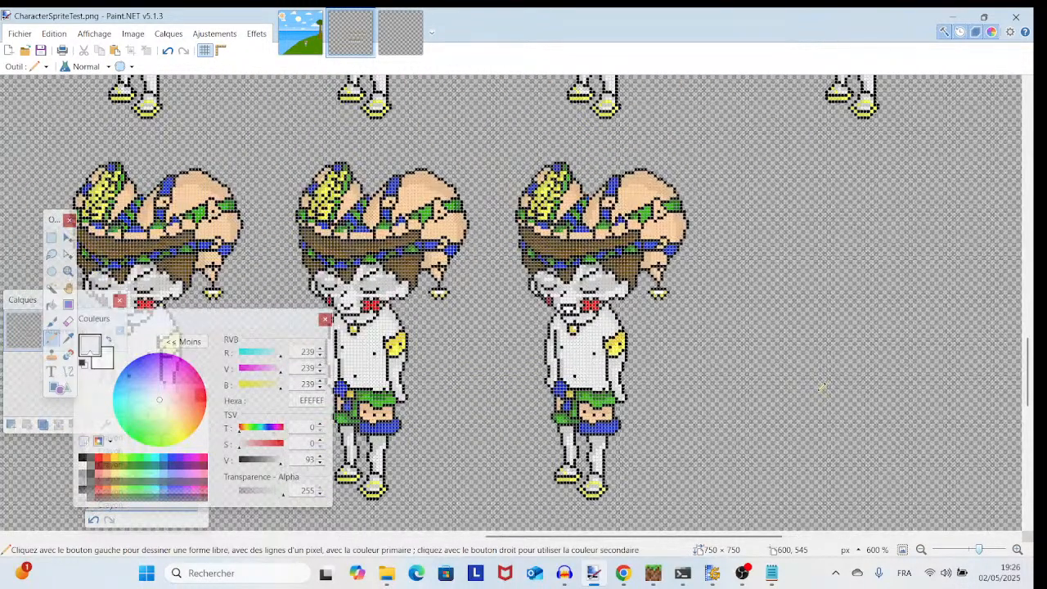
pyautogui.moveTo(660, 344); pyautogui.dragTo(697, 338)
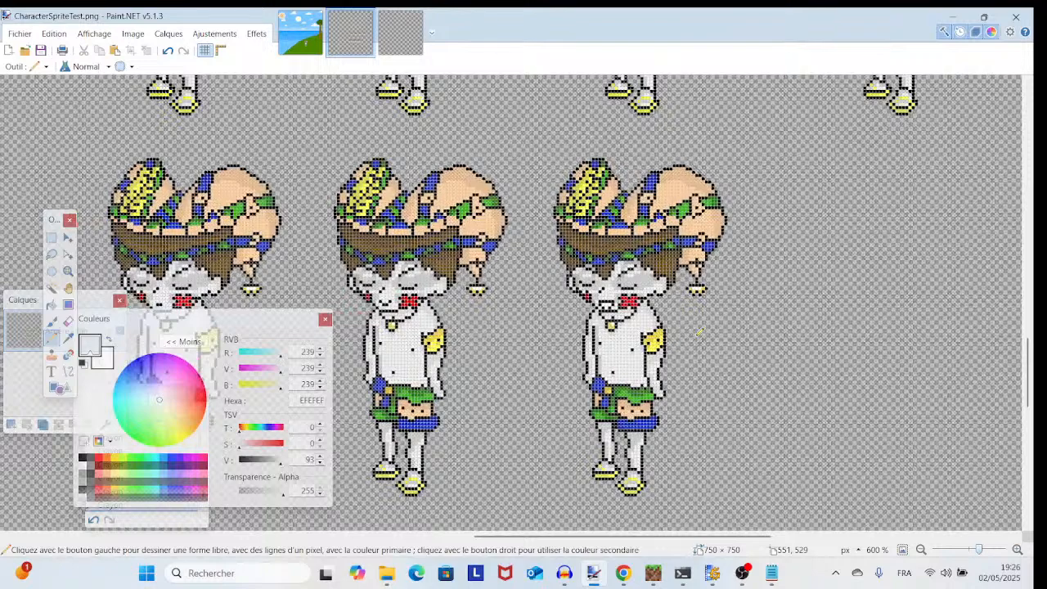
pyautogui.click(51, 288)
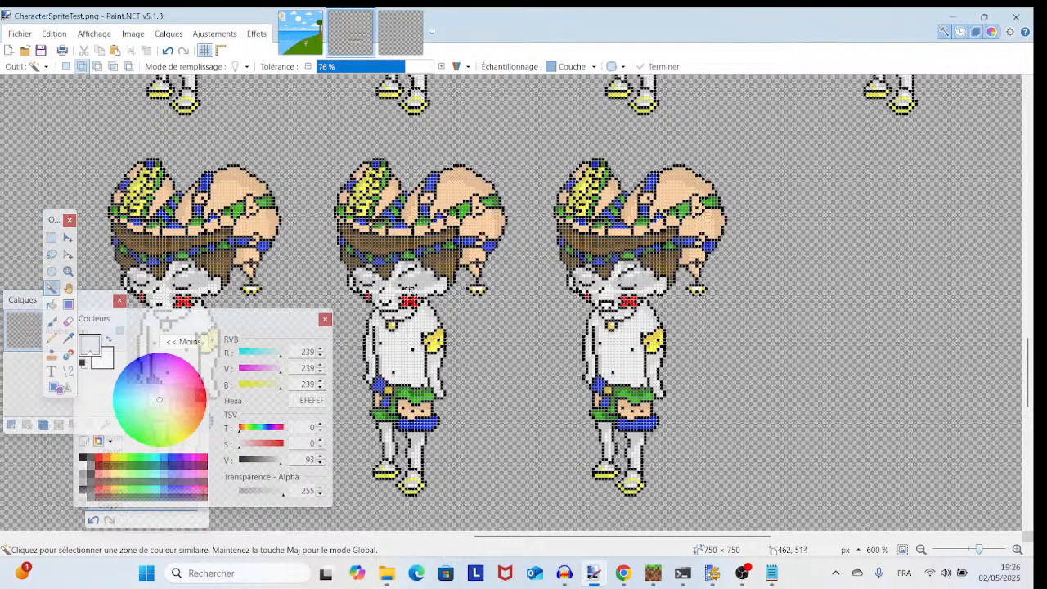
pyautogui.moveTo(441, 287); pyautogui.dragTo(488, 275)
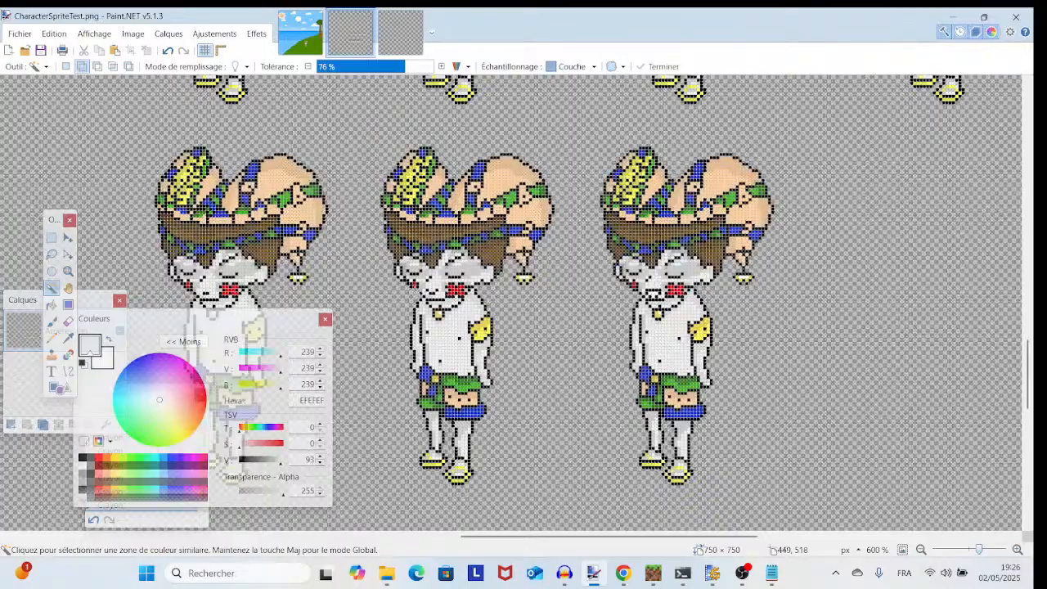
pyautogui.scroll(4, 530, 300)
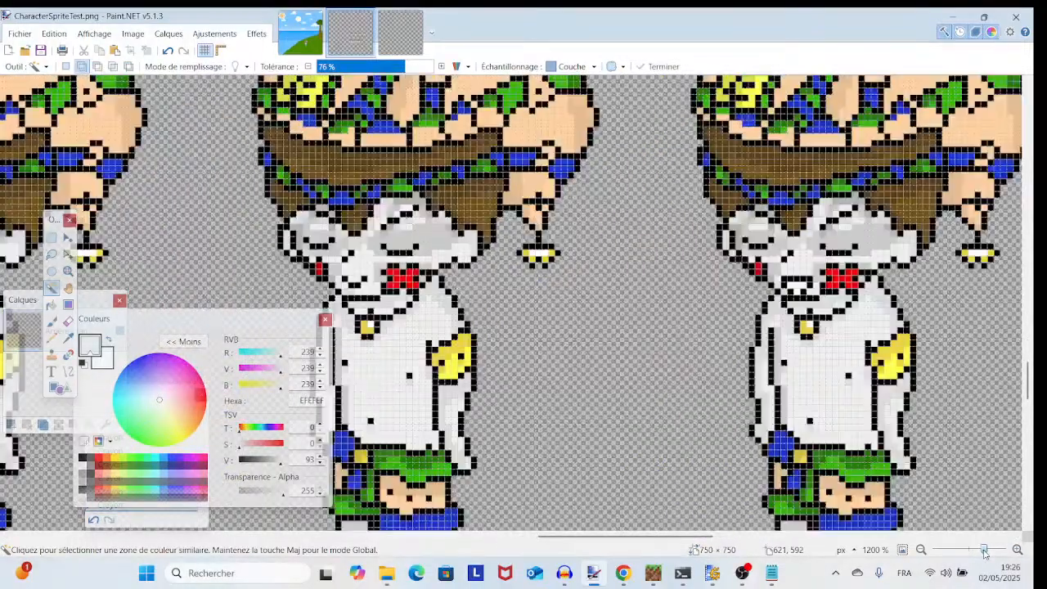
pyautogui.moveTo(530, 300); pyautogui.dragTo(658, 392)
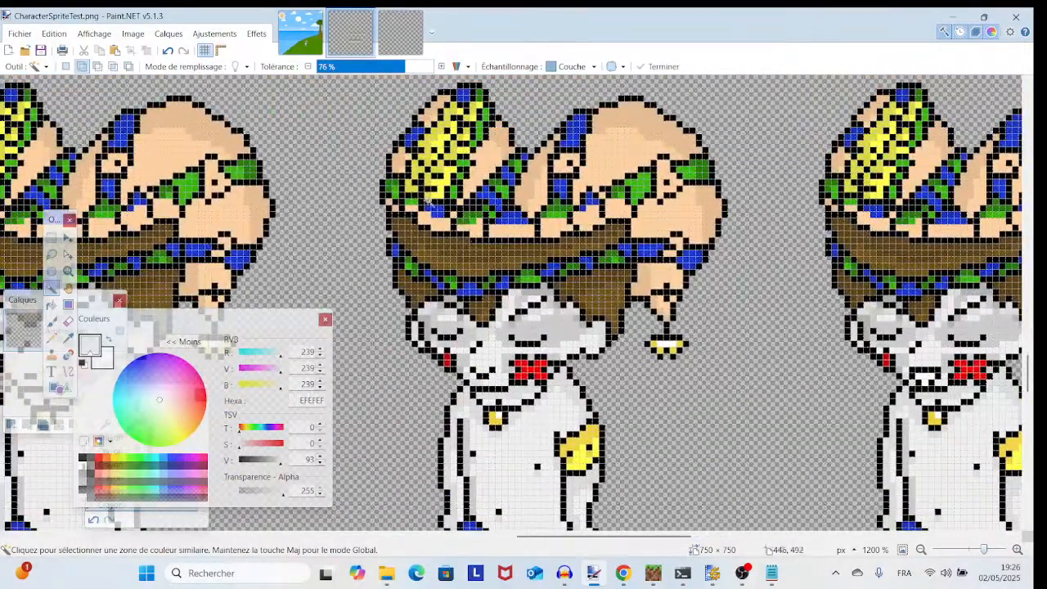
pyautogui.click(416, 168)
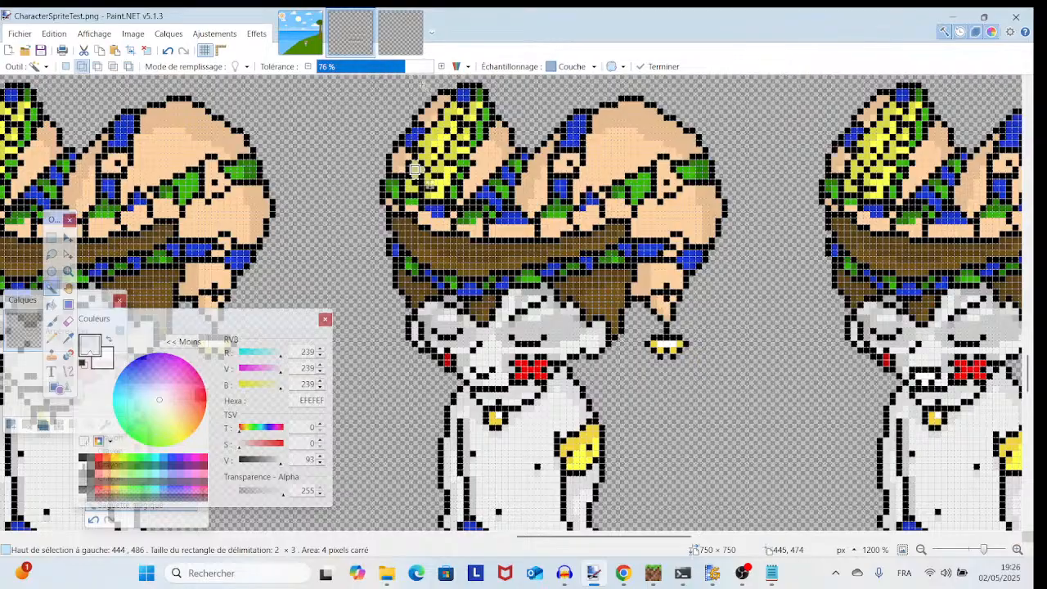
pyautogui.scroll(-3, 465, 324)
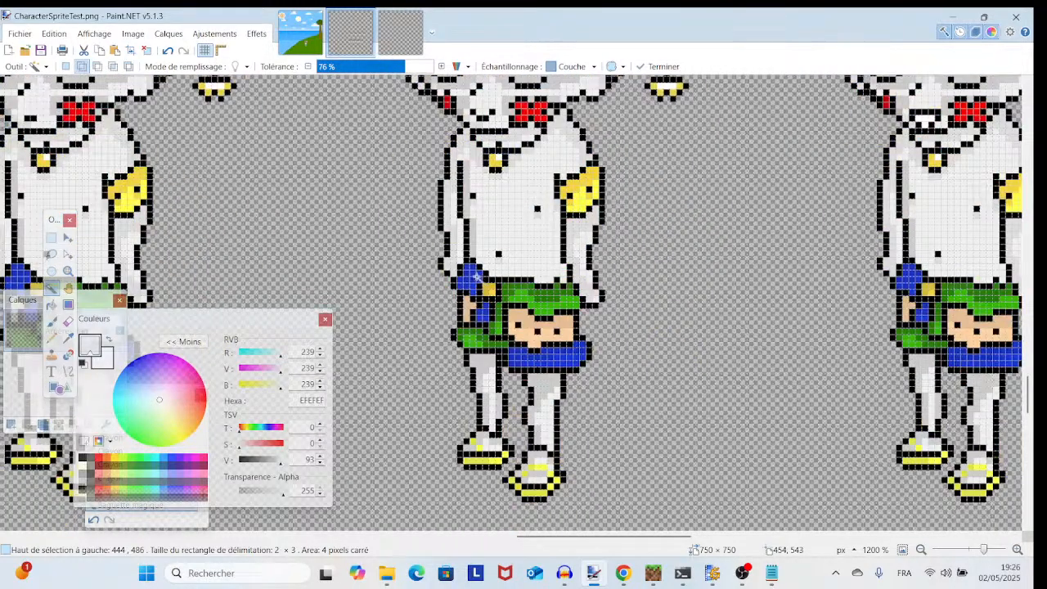
pyautogui.click(475, 274)
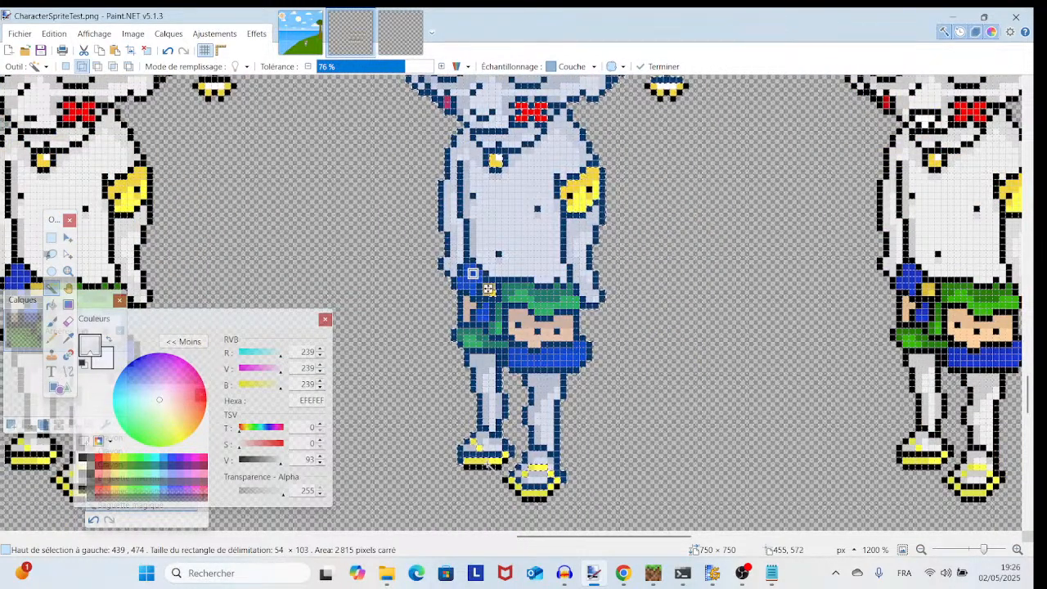
# - Add the remaining yellow and black pixels of the second sprite's shoes to the Magic Wand selection
pyautogui.click(530, 496)
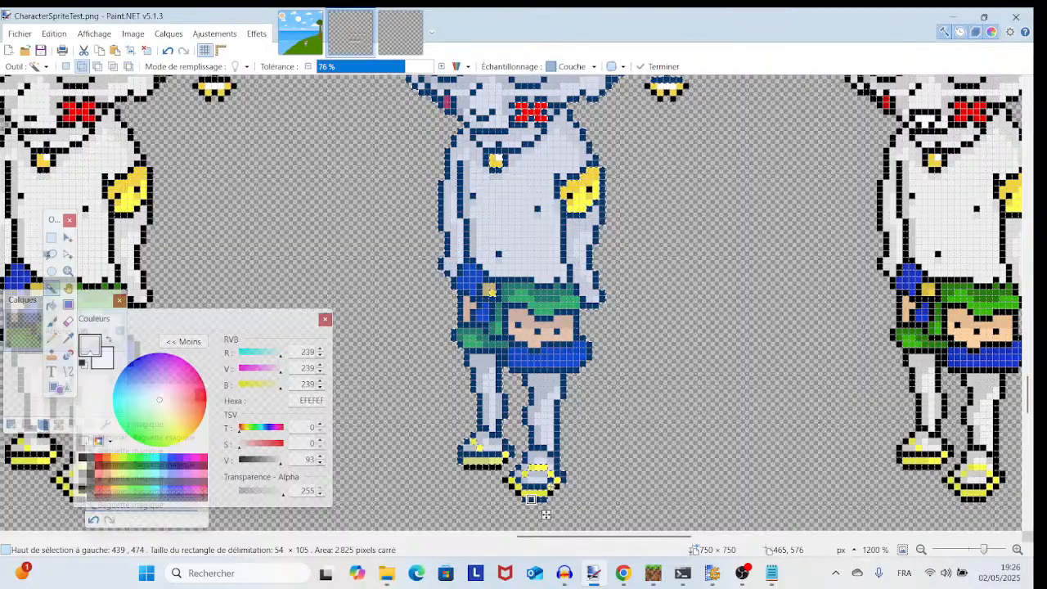
pyautogui.click(551, 485)
pyautogui.click(519, 494)
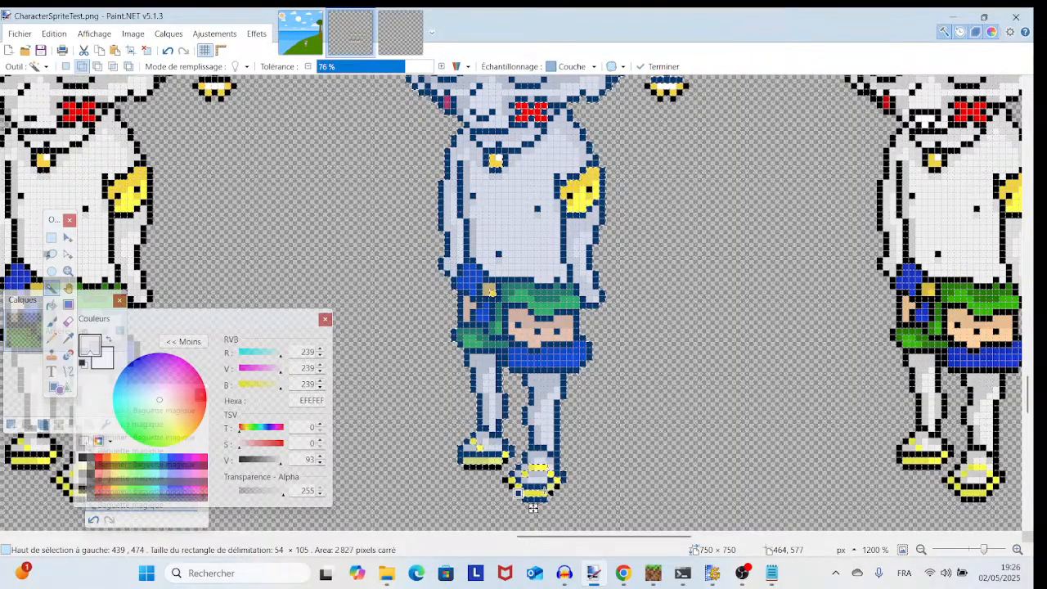
pyautogui.click(551, 493)
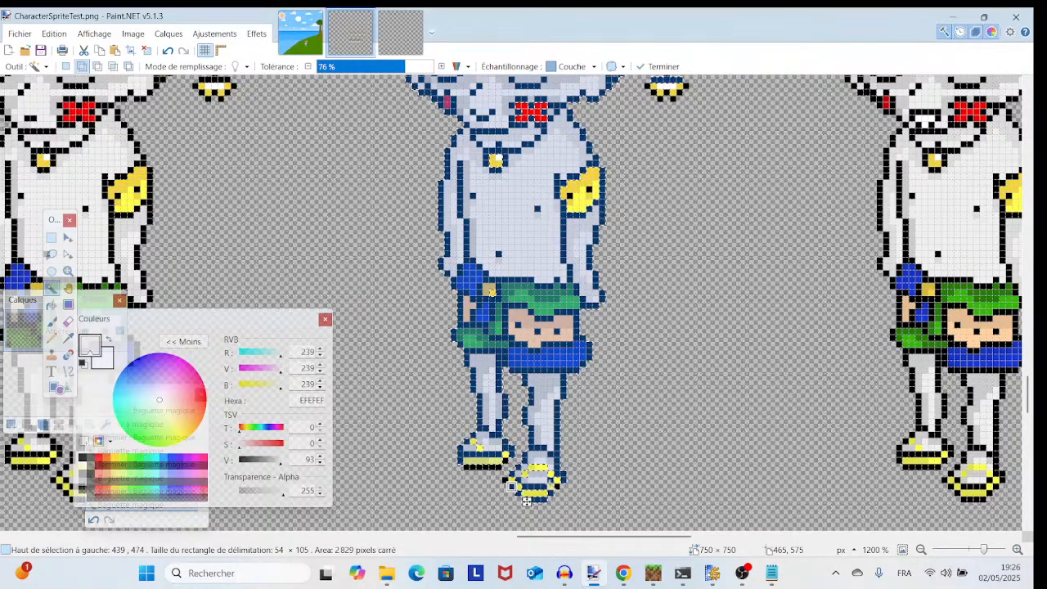
pyautogui.click(557, 486)
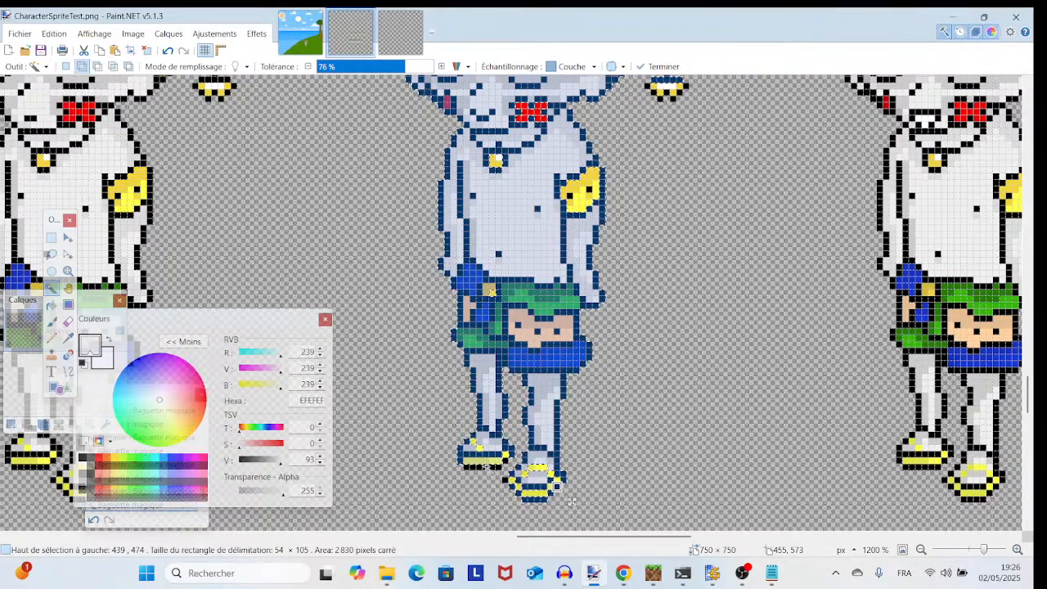
pyautogui.click(520, 475)
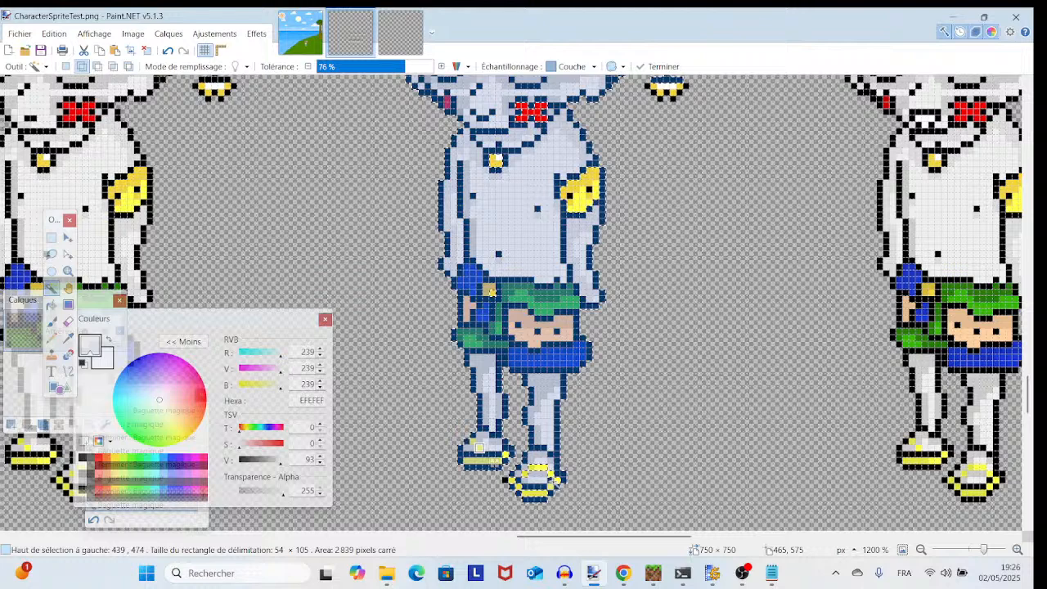
pyautogui.click(557, 479)
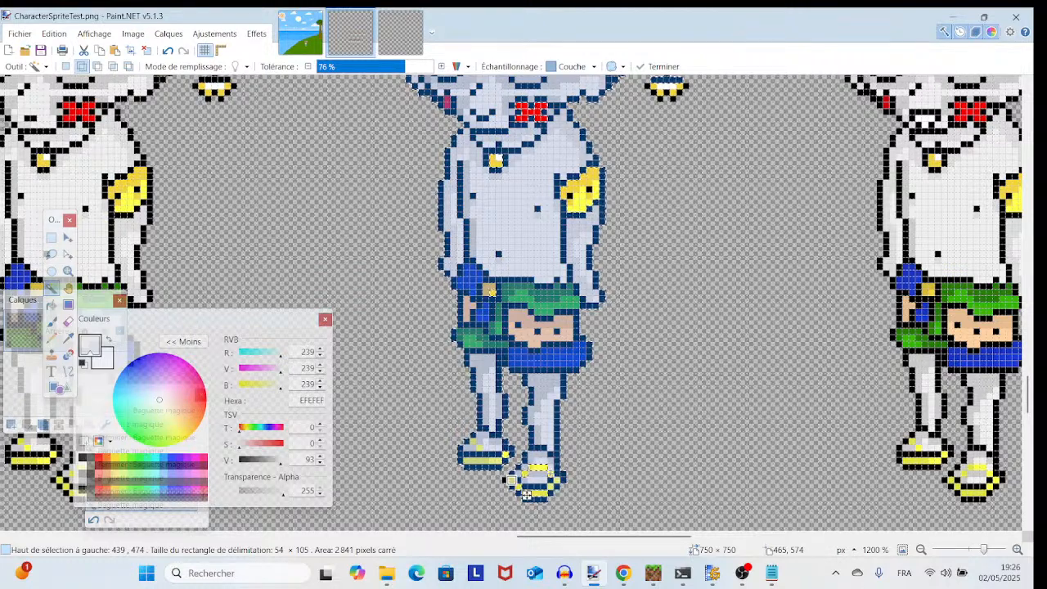
pyautogui.click(536, 469)
pyautogui.click(506, 480)
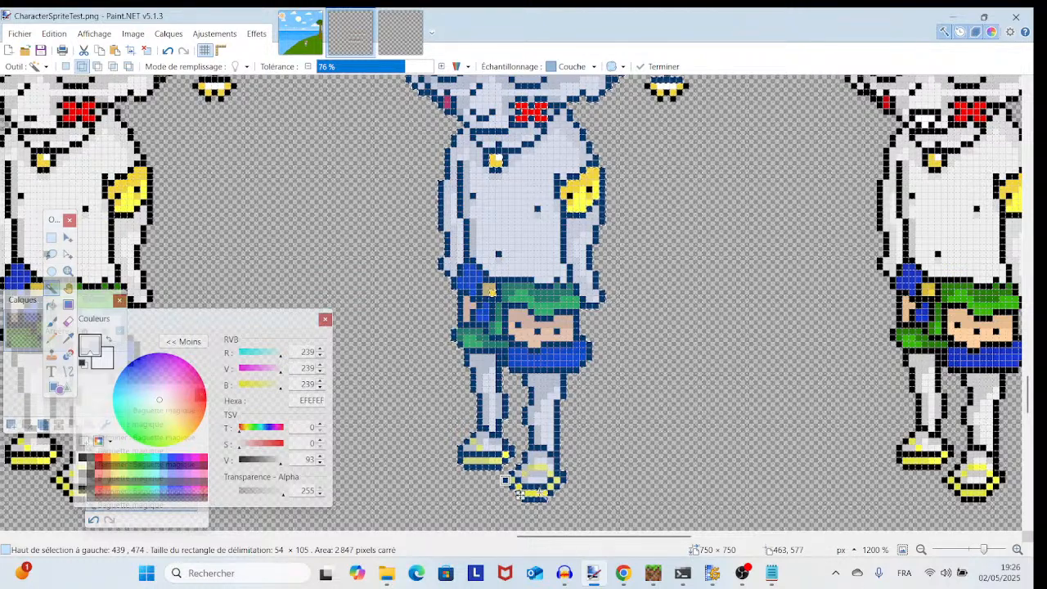
pyautogui.click(518, 486)
pyautogui.click(506, 455)
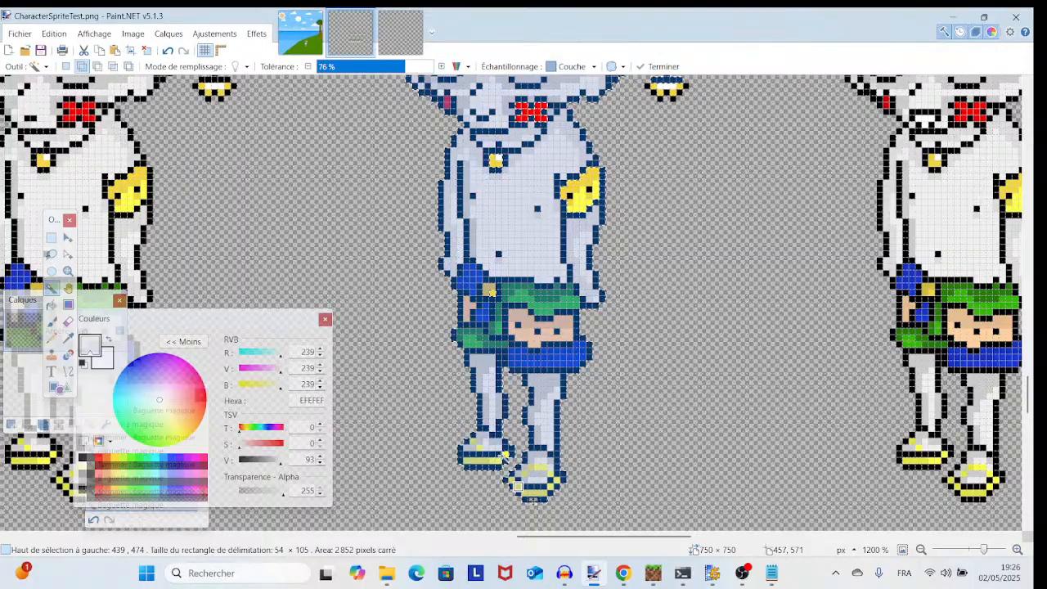
# - Complete the sprite's selection by adding the red bow, then the yellow arm patch and the hanging hat ornament with rectangular selections
pyautogui.scroll(4, 544, 451)
pyautogui.click(523, 373)
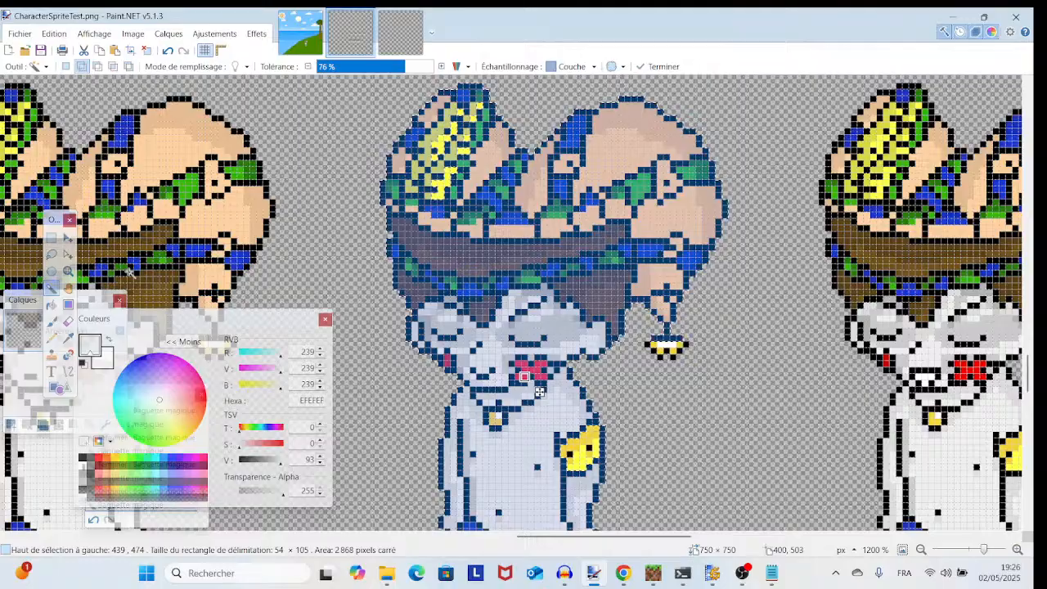
pyautogui.click(51, 237)
pyautogui.moveTo(550, 422); pyautogui.dragTo(601, 468)
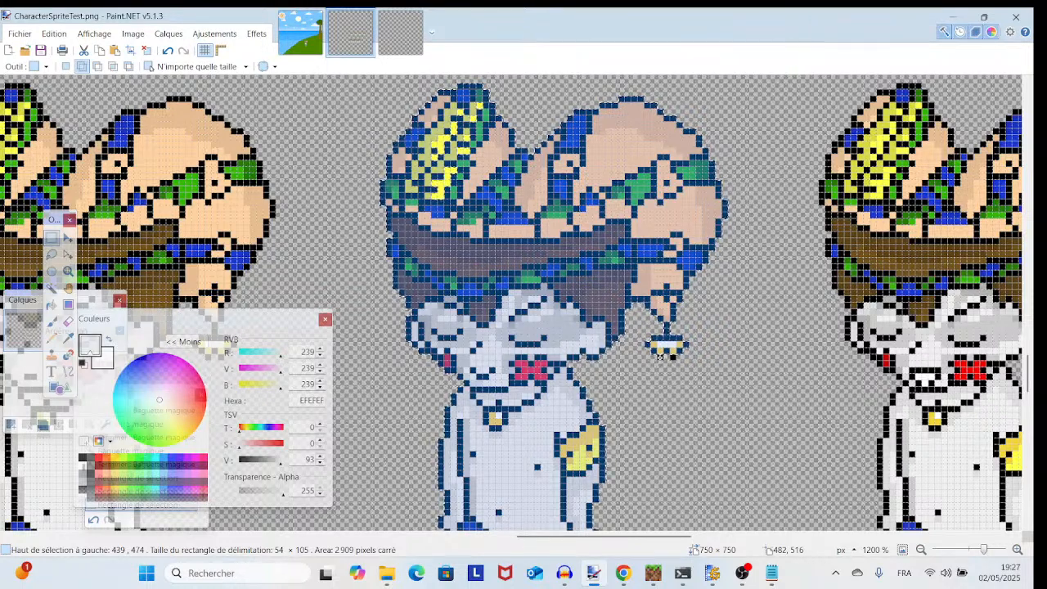
pyautogui.moveTo(661, 358); pyautogui.dragTo(661, 352)
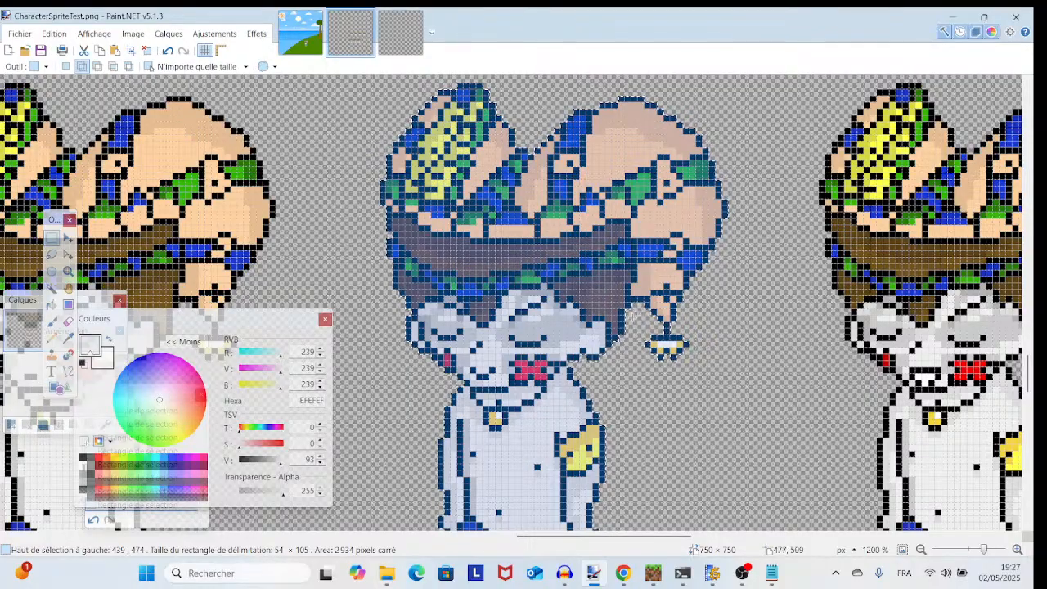
pyautogui.scroll(-3, 643, 334)
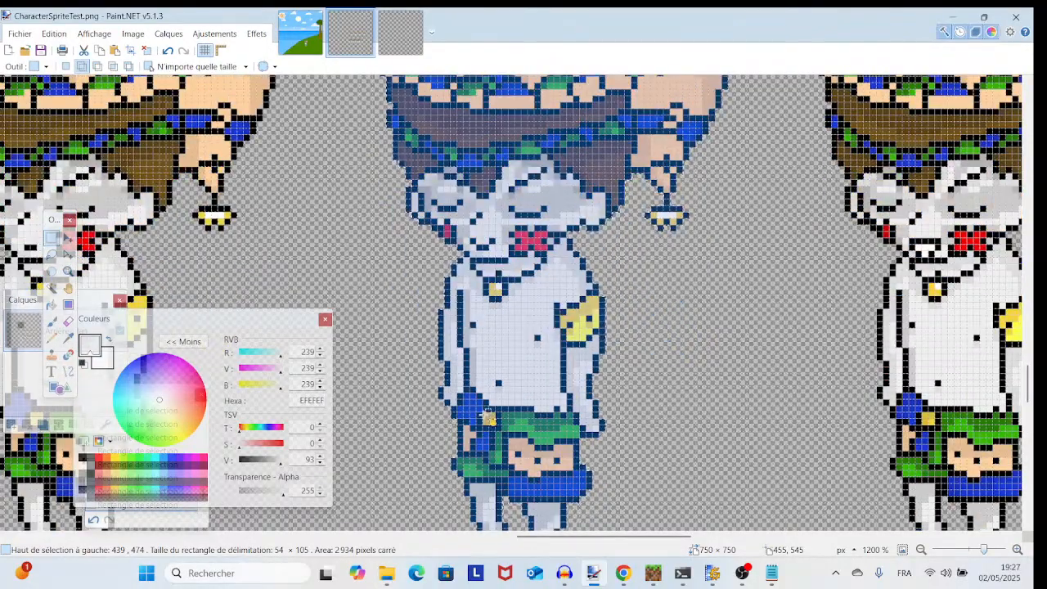
pyautogui.moveTo(985, 549)
pyautogui.mouseDown()
pyautogui.moveTo(971, 556)
pyautogui.moveTo(980, 550)
pyautogui.mouseUp()
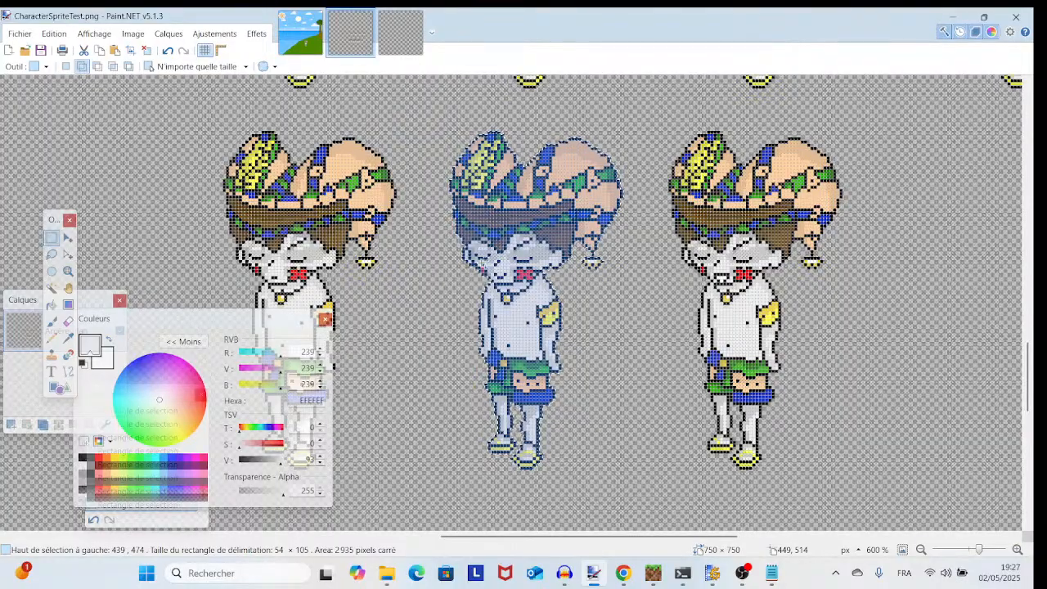
# - Copy the selected sprite into NoBackgroundsPleaseThankyou! 32 (200f).png, align it exactly over the existing sprite and deselect it
pyautogui.click(400, 32)
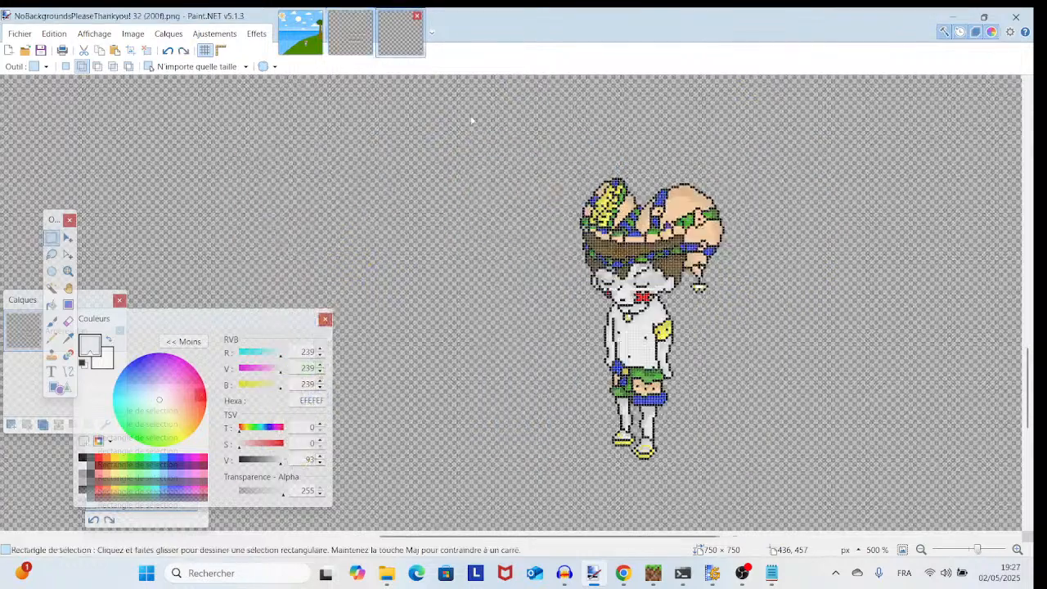
pyautogui.moveTo(988, 549); pyautogui.dragTo(981, 552)
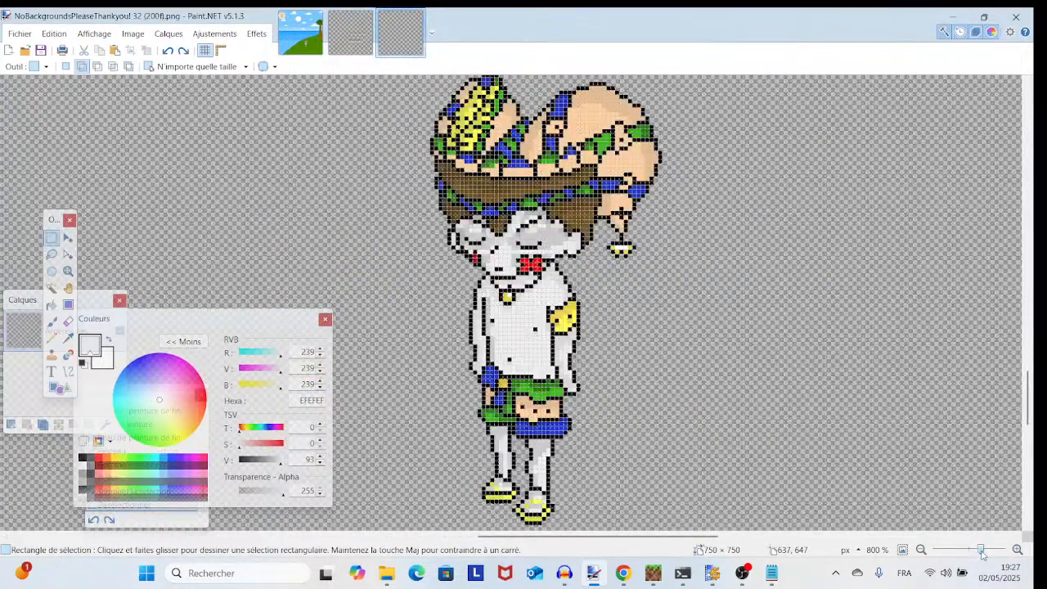
pyautogui.hotkey('ctrl', 'v')
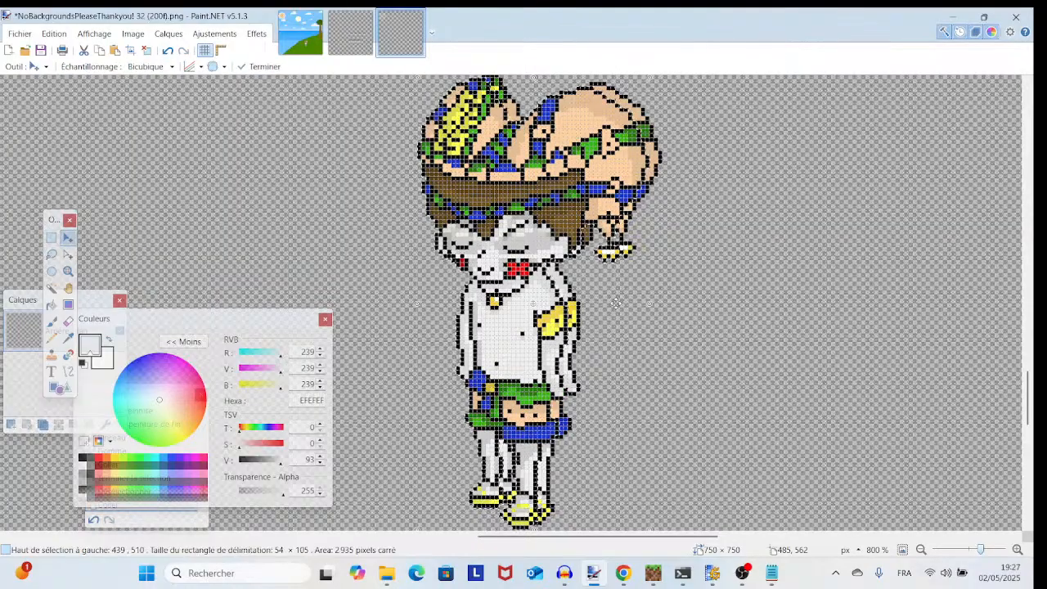
pyautogui.moveTo(533, 303); pyautogui.dragTo(540, 325)
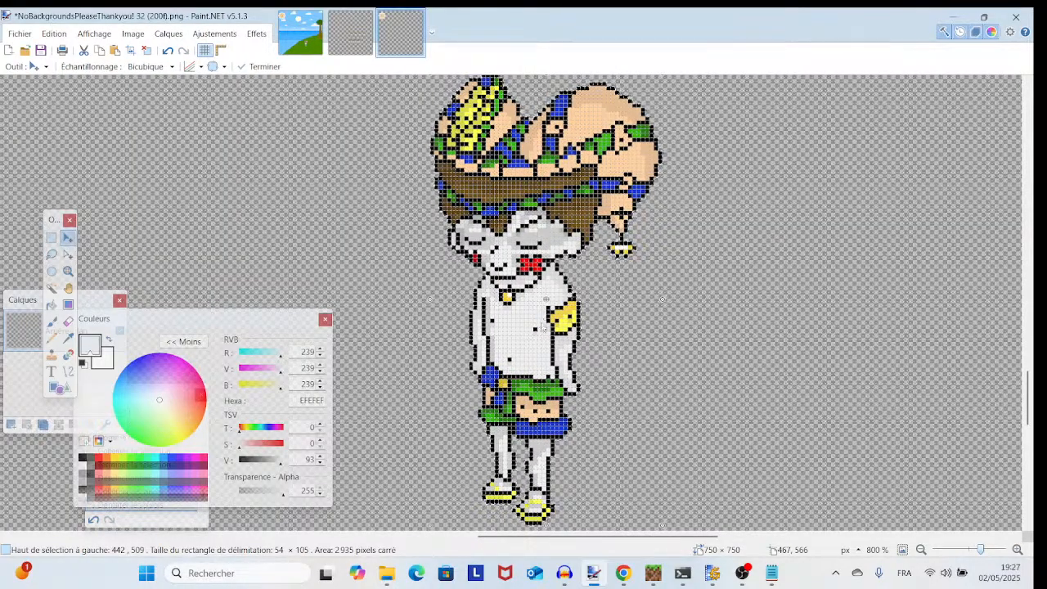
pyautogui.hotkey('ctrl', 'd')
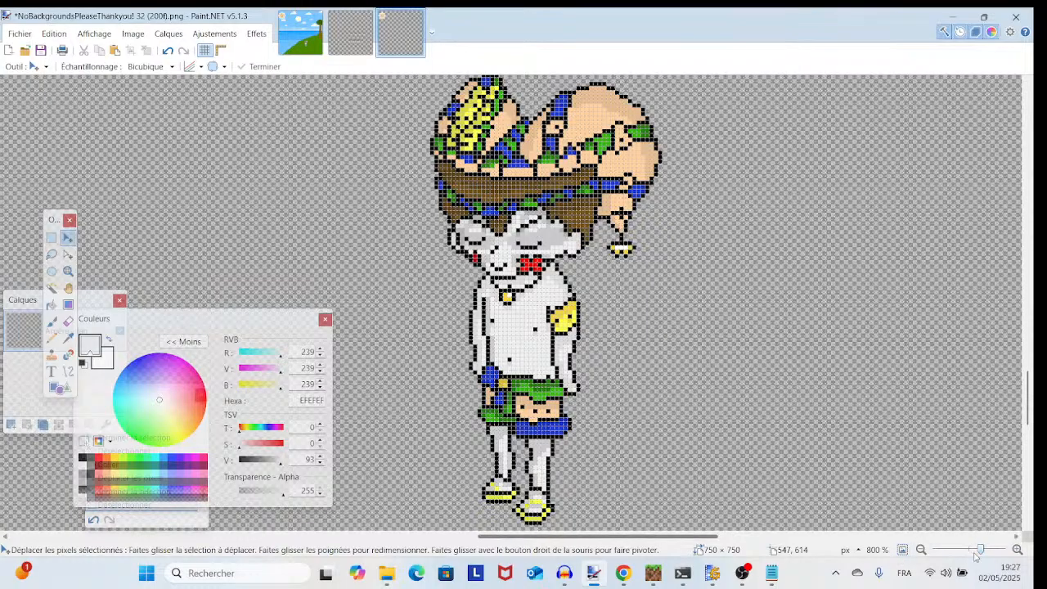
pyautogui.moveTo(978, 551); pyautogui.dragTo(975, 554)
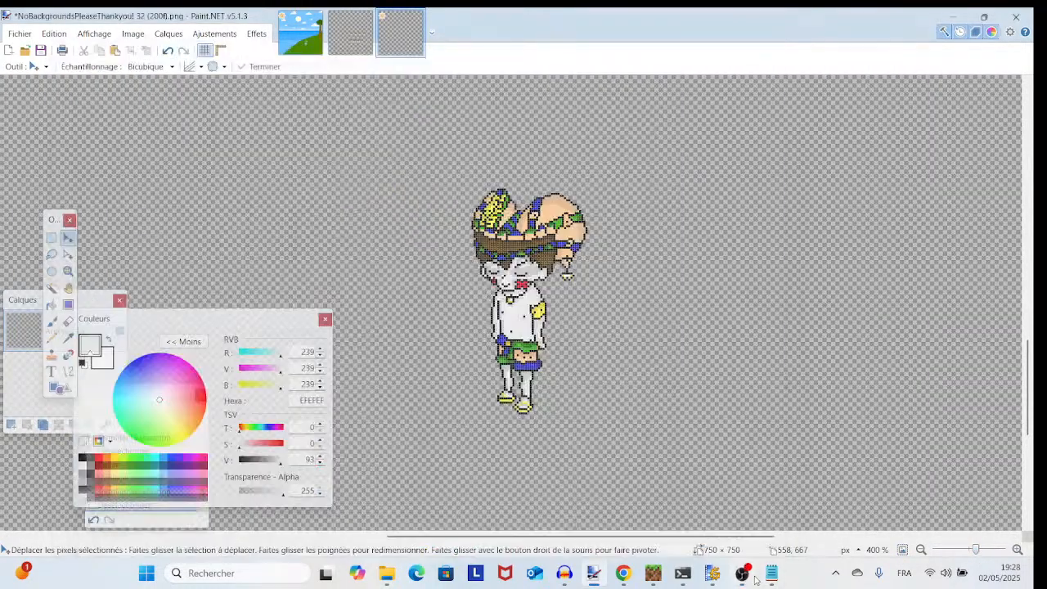
pyautogui.click(746, 576)
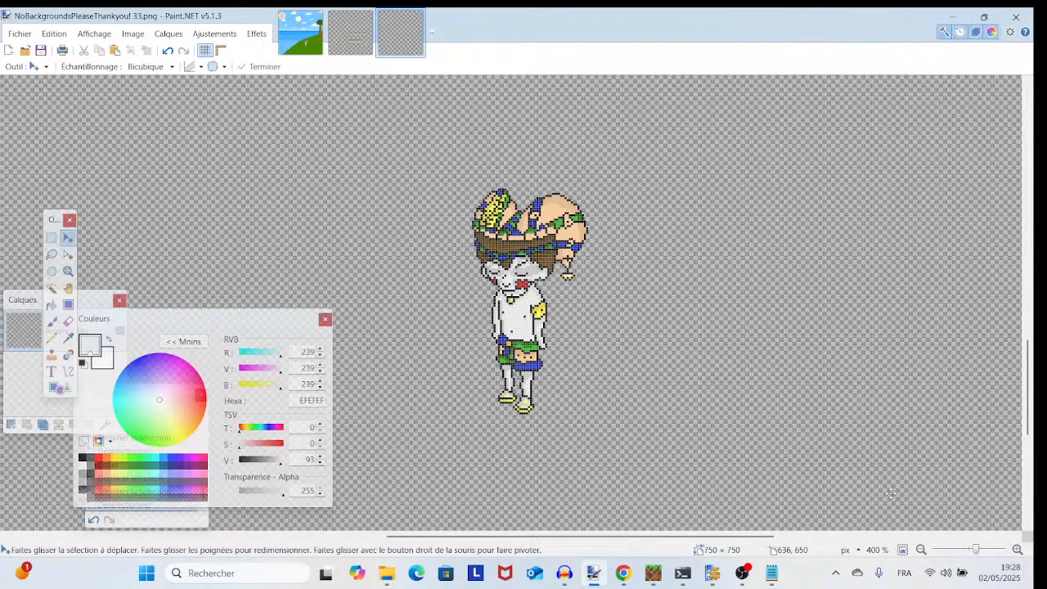
# - Return to CharacterSpriteTest.png and select the hat and body of the third sprite in the lower row with the Magic Wand
pyautogui.moveTo(975, 551); pyautogui.dragTo(985, 553)
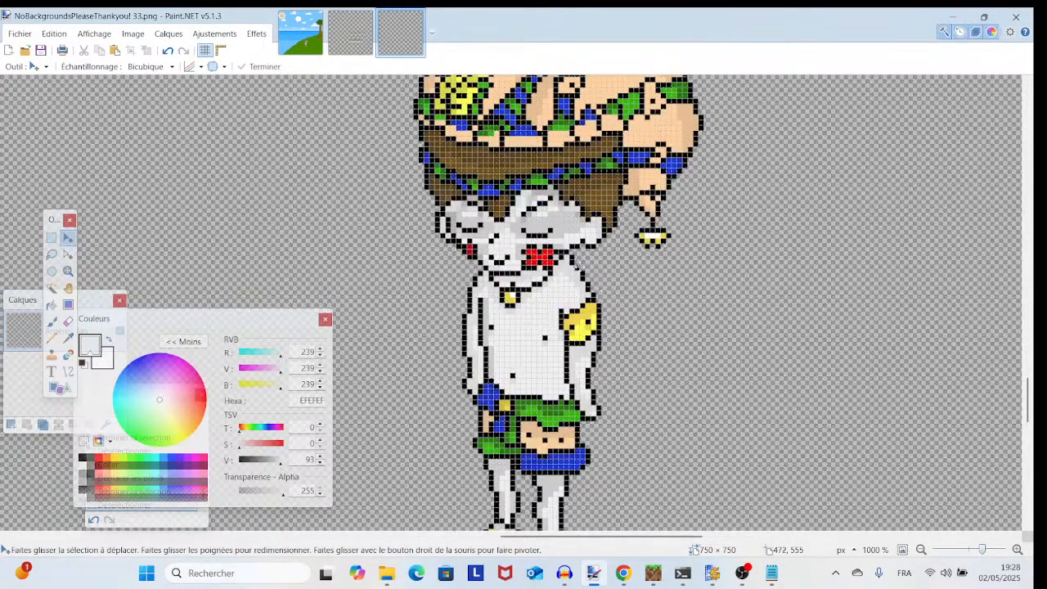
pyautogui.click(367, 54)
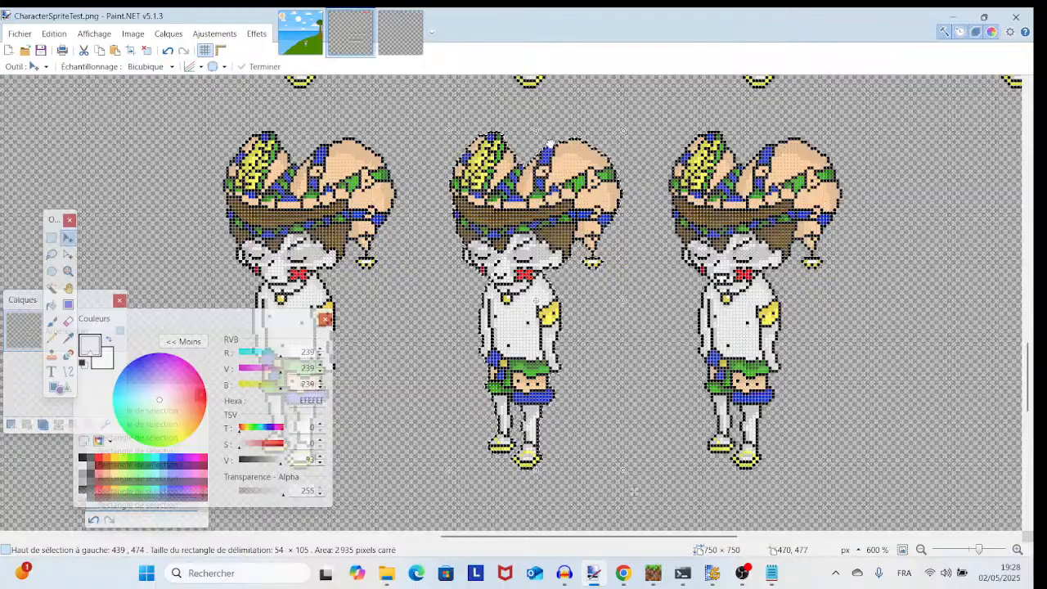
pyautogui.scroll(1, 550, 148)
pyautogui.hscroll(3, 565, 189)
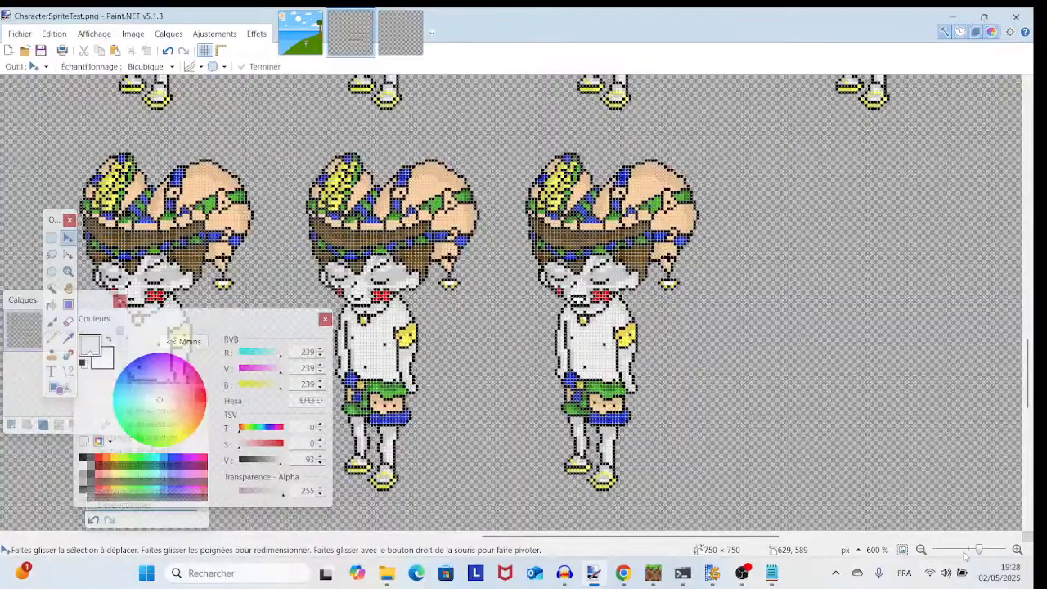
pyautogui.moveTo(979, 550); pyautogui.dragTo(991, 554)
pyautogui.moveTo(846, 337); pyautogui.dragTo(694, 420)
pyautogui.scroll(-7, 676, 360)
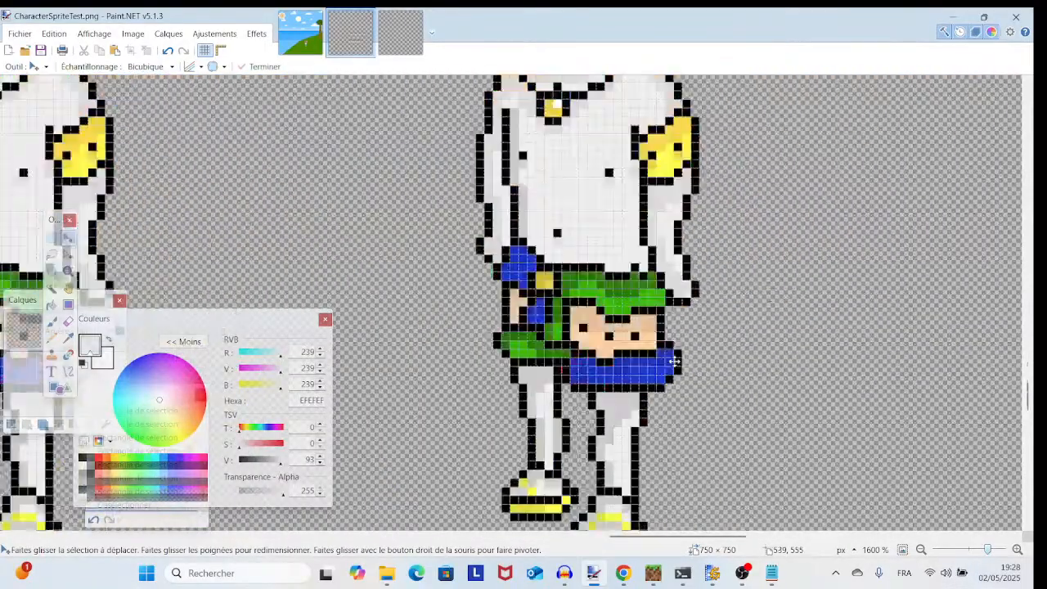
pyautogui.click(51, 288)
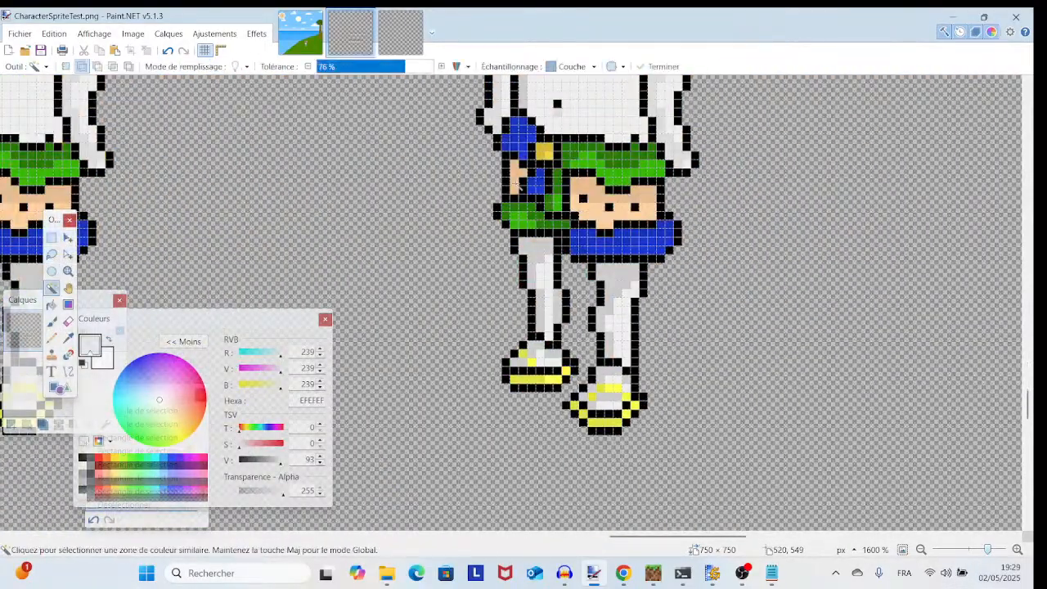
pyautogui.click(580, 243)
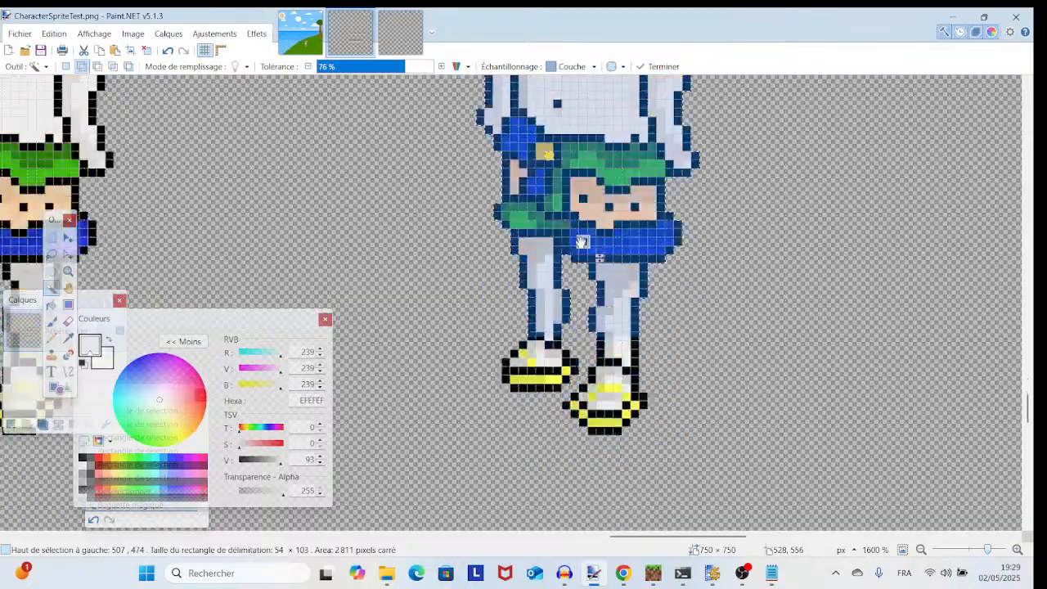
# - Add the yellow and black sole and side pixels of the third sprite's front shoe to the Magic Wand selection
pyautogui.scroll(-1, 580, 243)
pyautogui.keyDown('ctrl'); pyautogui.click(600, 366); pyautogui.keyUp('ctrl')
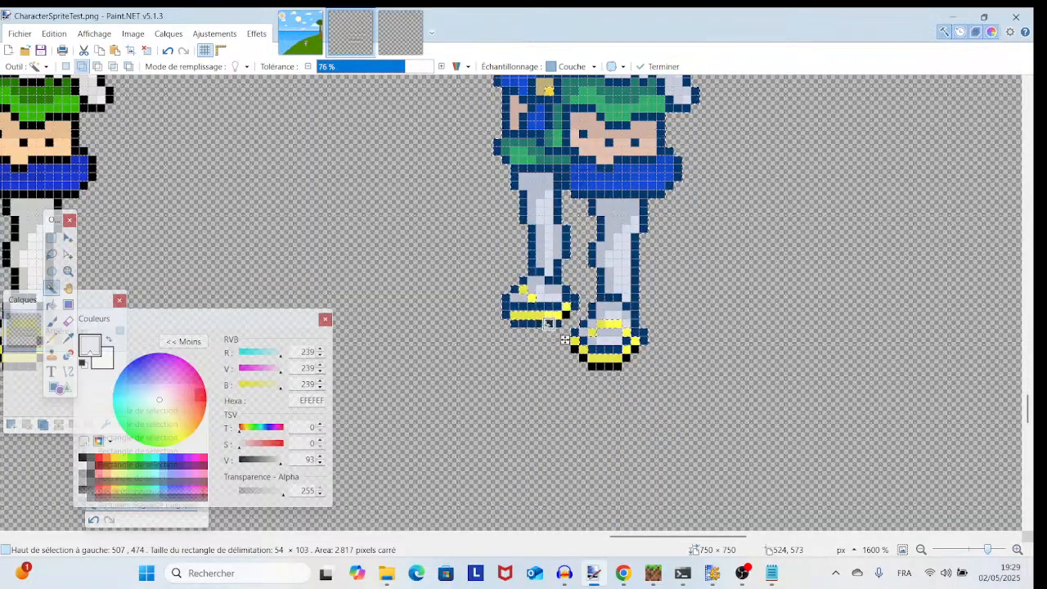
pyautogui.keyDown('ctrl'); pyautogui.click(617, 358); pyautogui.keyUp('ctrl')
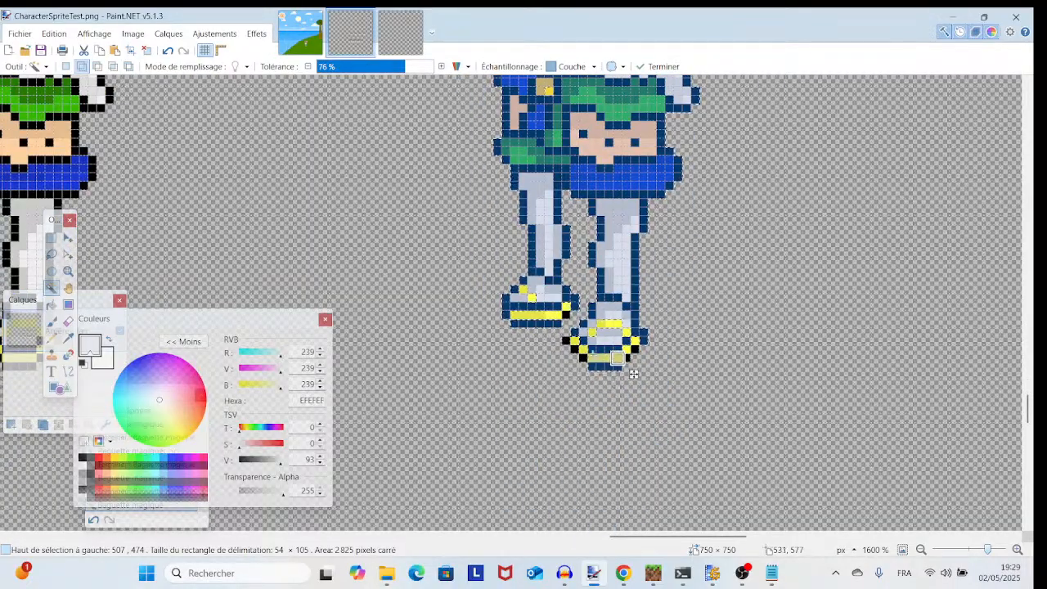
pyautogui.click(583, 358)
pyautogui.click(628, 358)
pyautogui.click(583, 350)
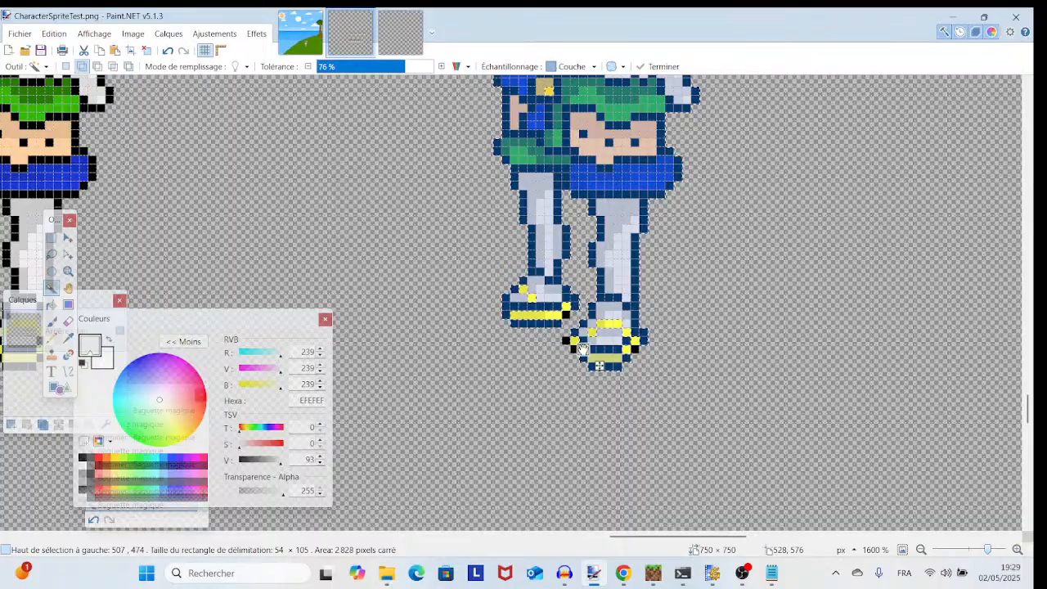
pyautogui.click(628, 349)
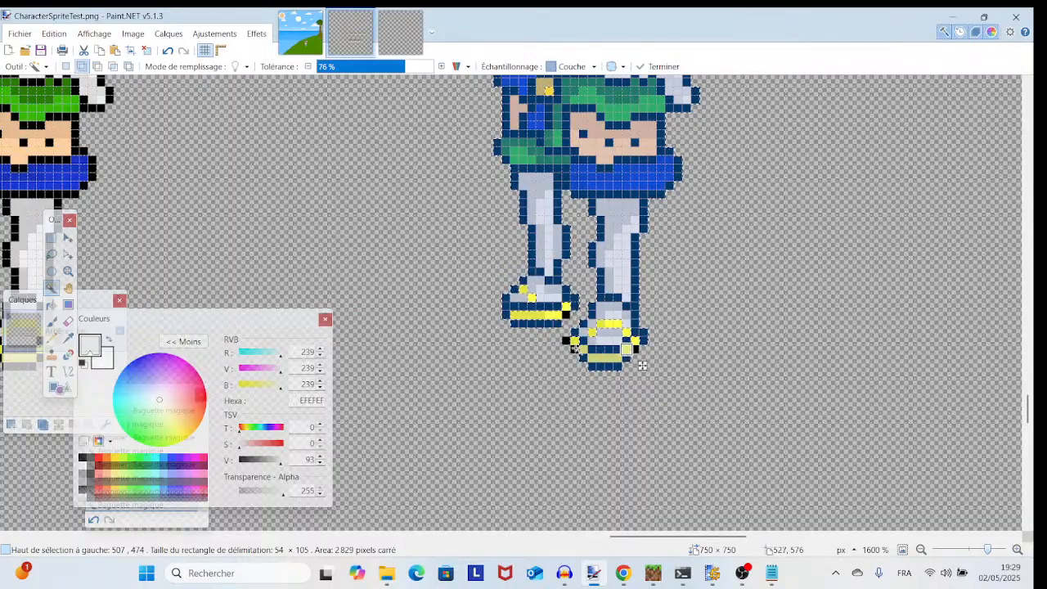
pyautogui.click(574, 350)
pyautogui.click(635, 350)
pyautogui.click(574, 340)
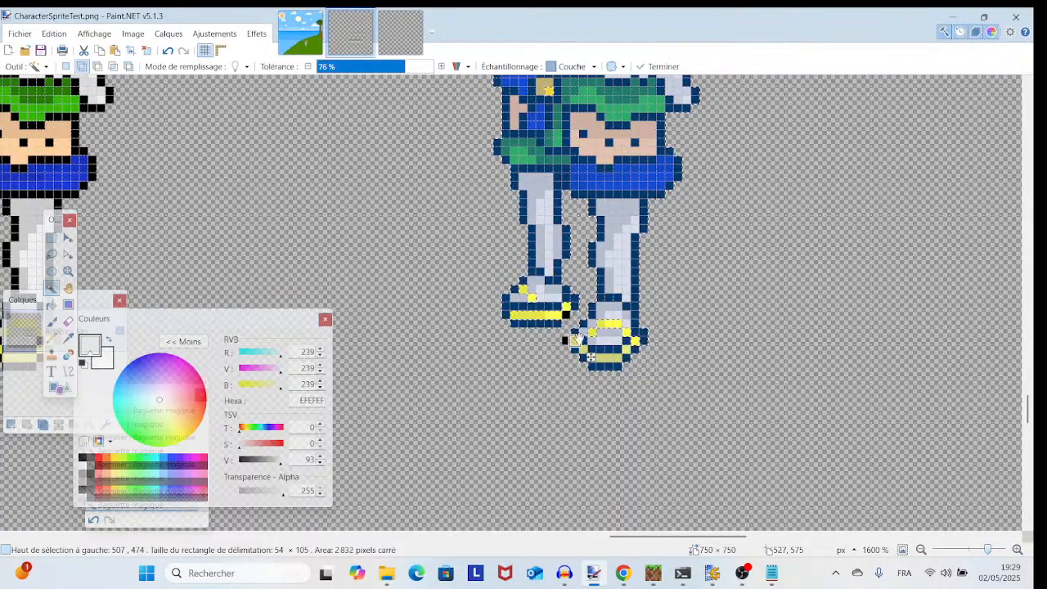
pyautogui.click(635, 340)
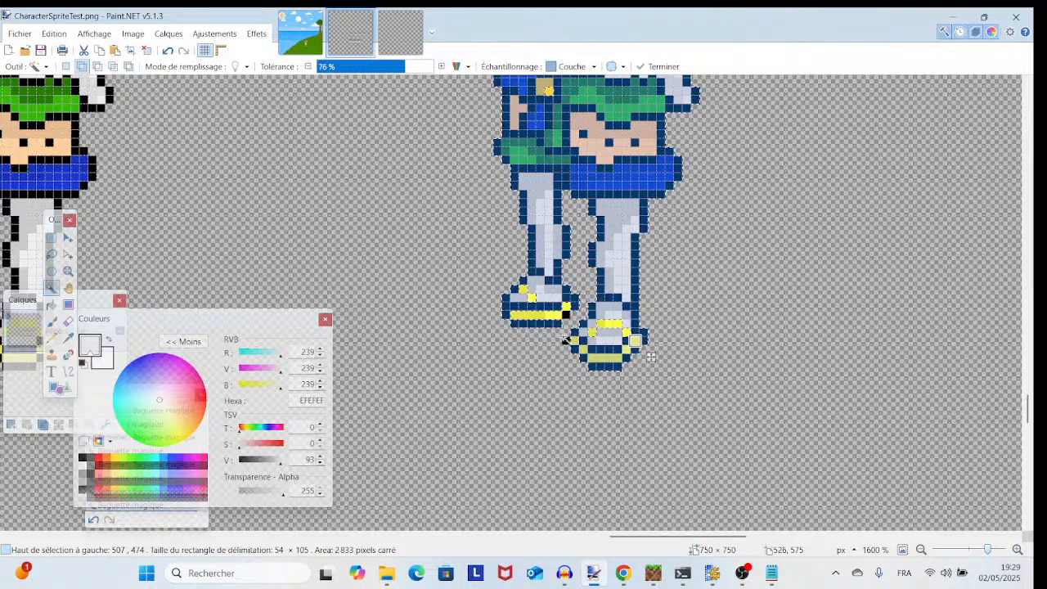
# - Add the rear shoe's yellow sole and toe pixels and the front shoe's remaining pixels to the selection
pyautogui.click(540, 314)
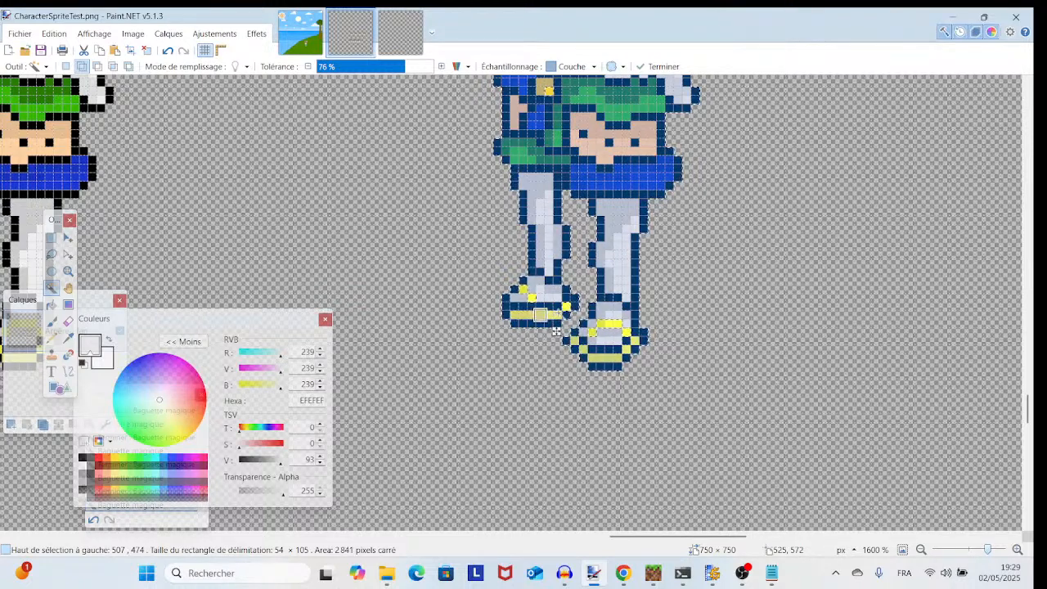
pyautogui.click(523, 297)
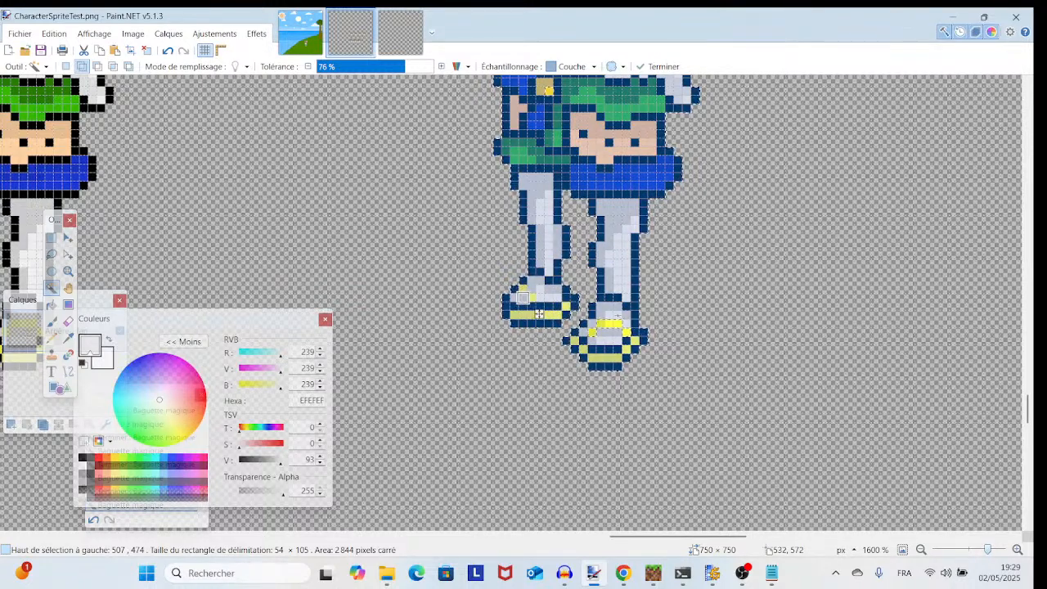
pyautogui.click(617, 347)
# - Add the third sprite's yellow arm patch, white teeth and red bow to the Magic Wand selection
pyautogui.scroll(6, 618, 335)
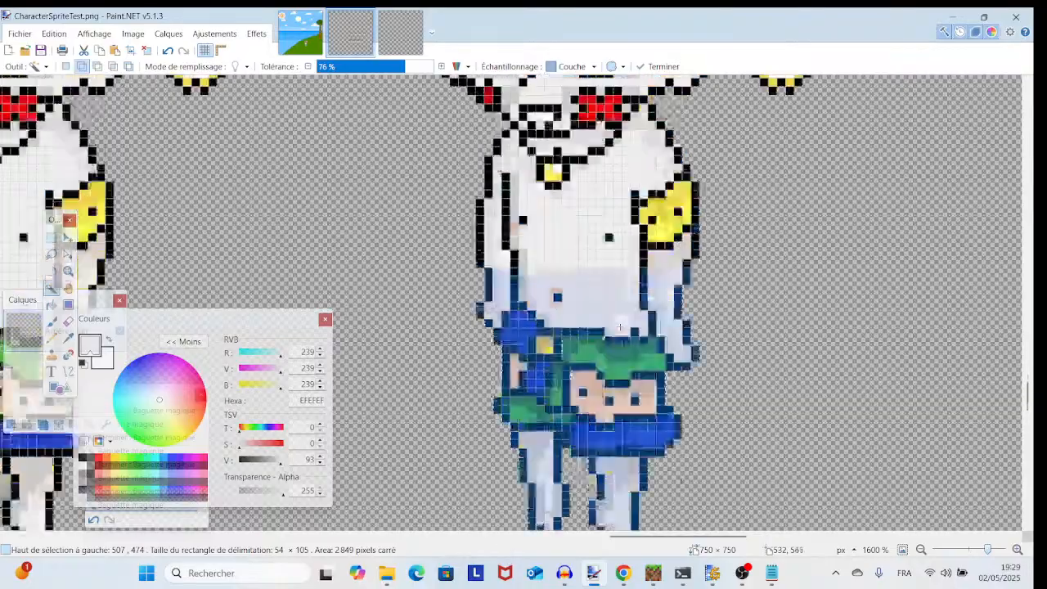
pyautogui.click(677, 406)
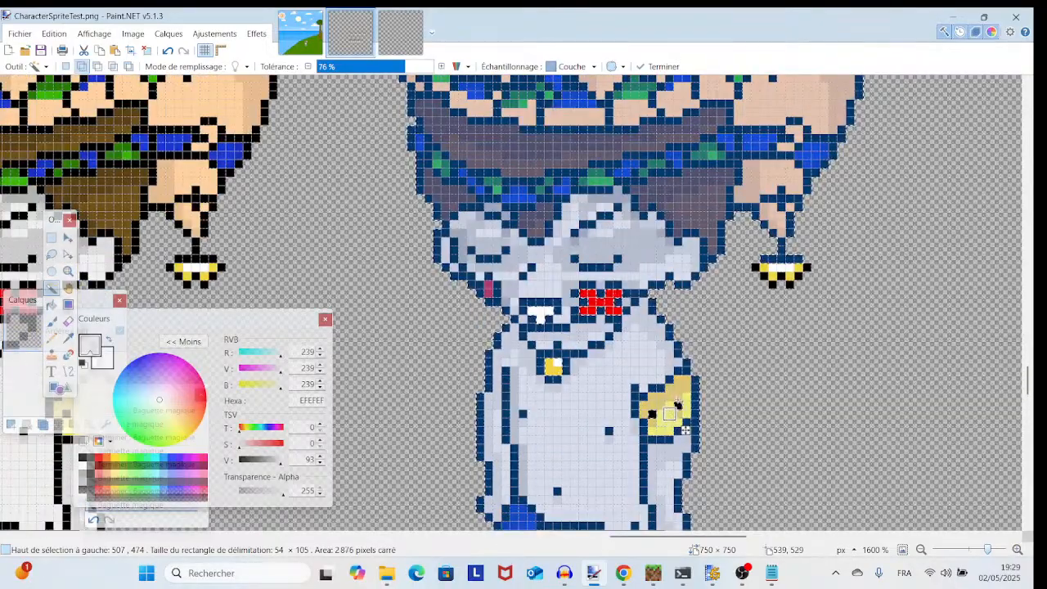
pyautogui.click(540, 311)
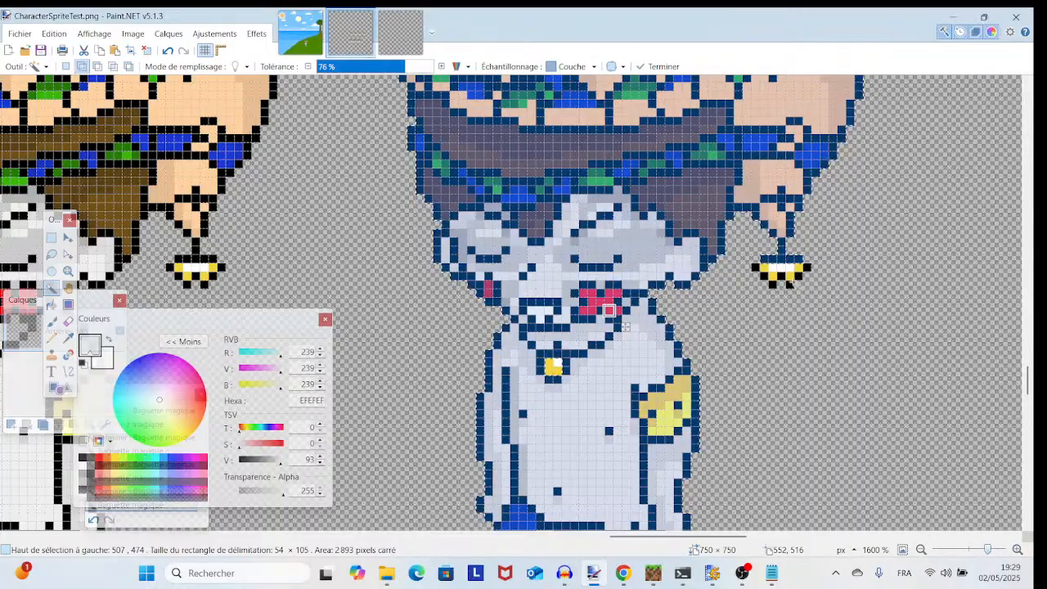
pyautogui.click(791, 282)
# - Add the hat's remaining yellow pixels and the hanging hat ornament to the selection with rectangular selections
pyautogui.scroll(5, 793, 281)
pyautogui.click(51, 238)
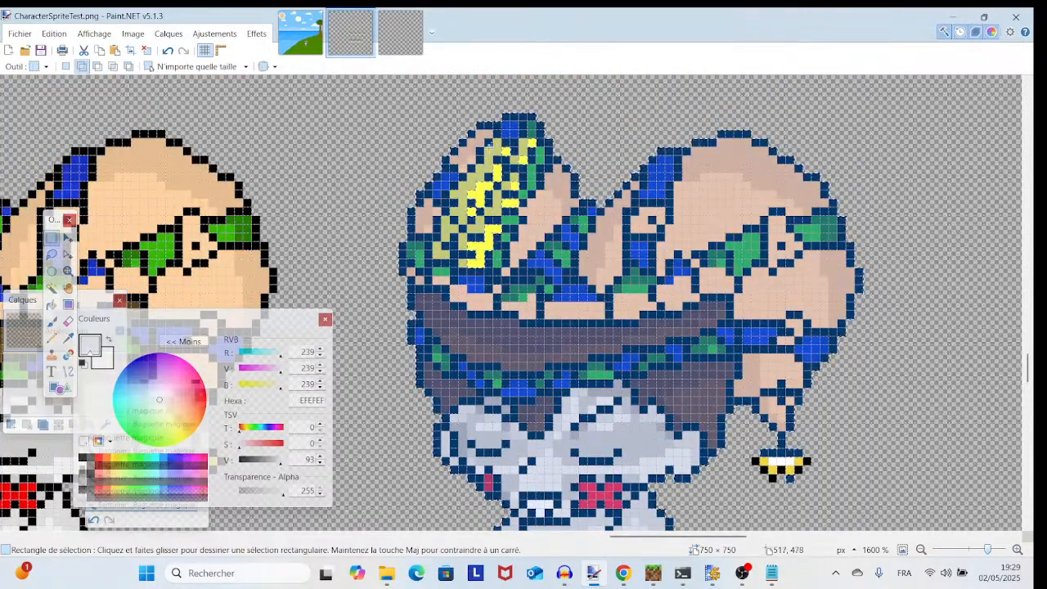
pyautogui.moveTo(486, 194); pyautogui.dragTo(525, 317)
pyautogui.moveTo(468, 195); pyautogui.dragTo(500, 303)
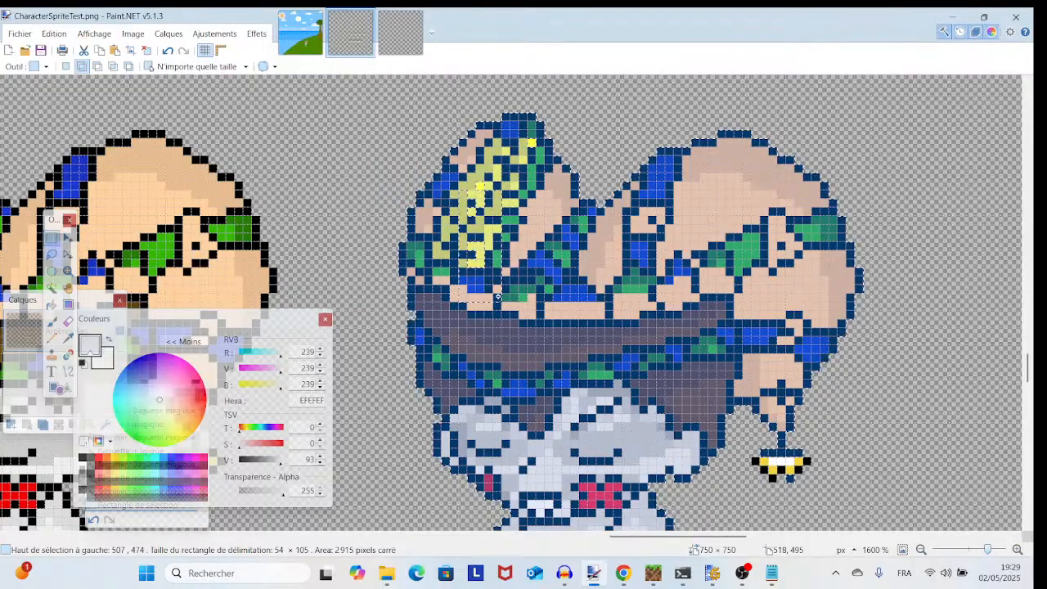
pyautogui.moveTo(477, 182); pyautogui.dragTo(484, 189)
pyautogui.moveTo(529, 140); pyautogui.dragTo(535, 147)
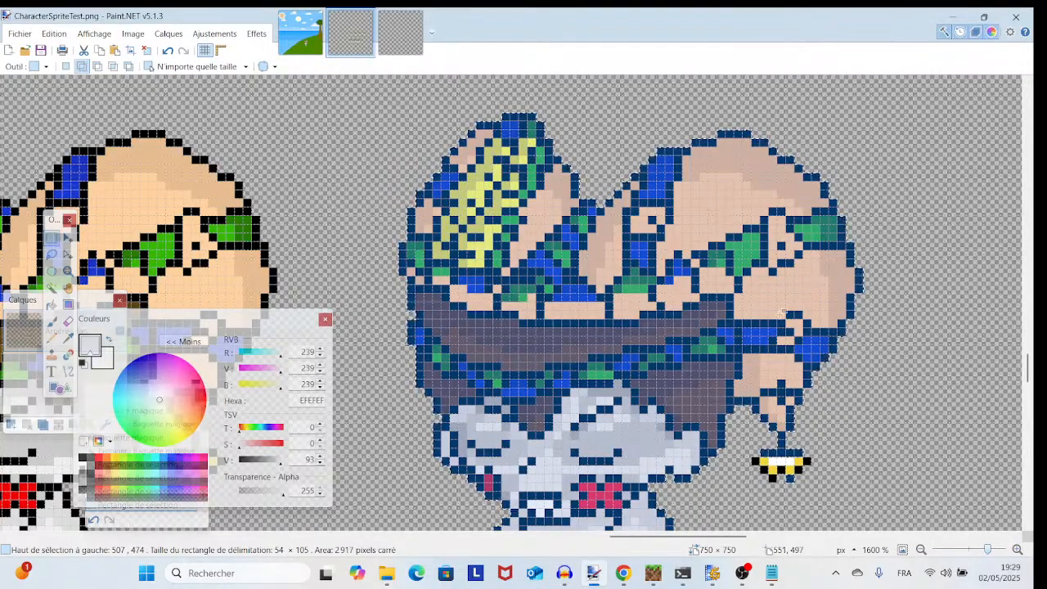
pyautogui.moveTo(541, 326); pyautogui.dragTo(534, 320)
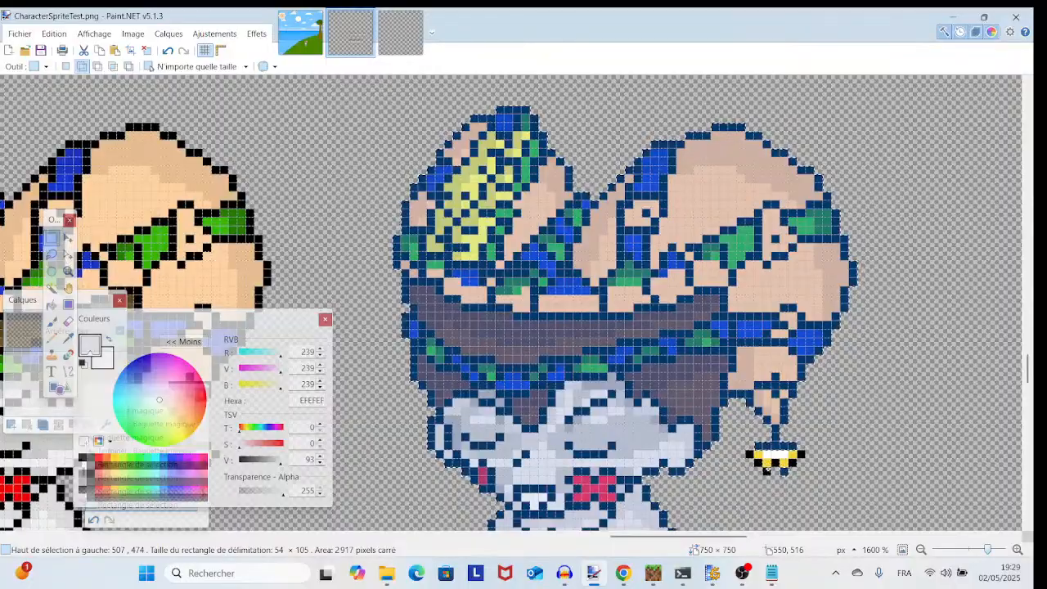
pyautogui.moveTo(767, 469); pyautogui.dragTo(751, 454)
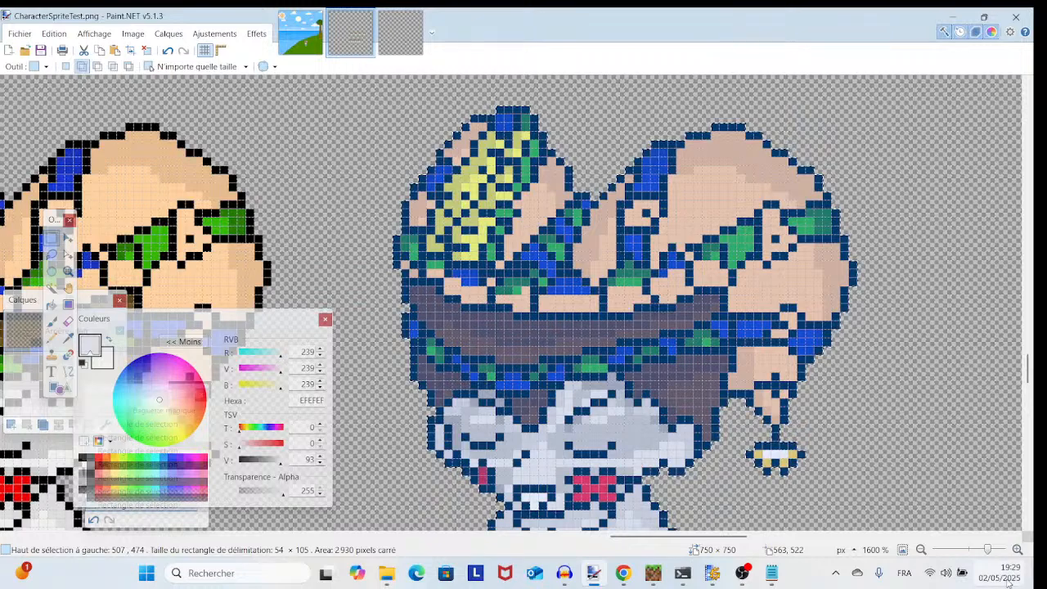
# - Complete the third sprite's selection by adding the necklace pendant and yellow belt buckle, and inspect the sprite for missed pixels
pyautogui.scroll(-1, 844, 435)
pyautogui.hscroll(1, 844, 435)
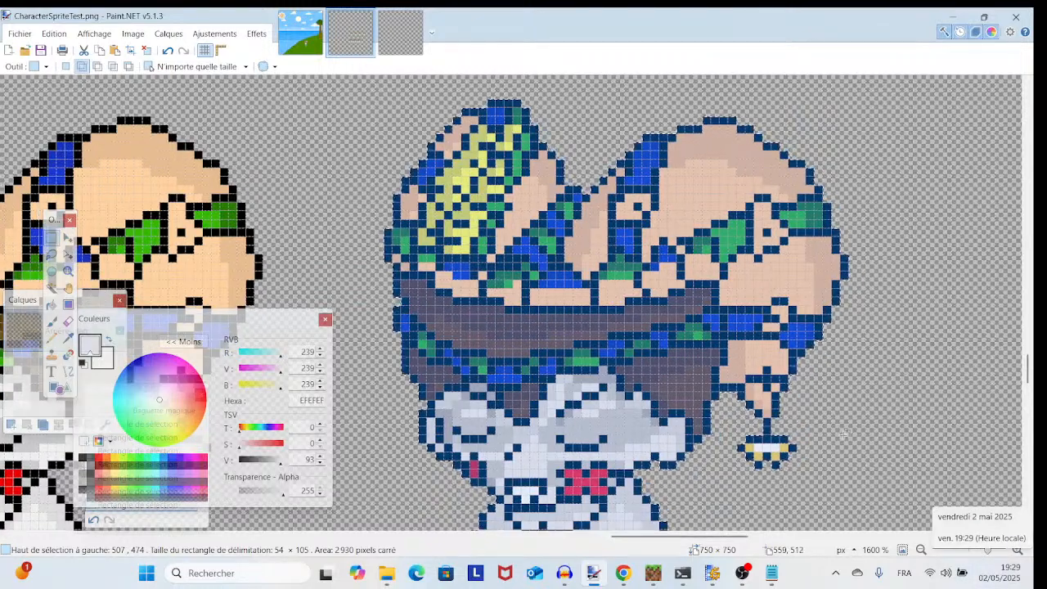
pyautogui.moveTo(992, 557)
pyautogui.mouseDown()
pyautogui.moveTo(974, 556)
pyautogui.moveTo(991, 556)
pyautogui.mouseUp()
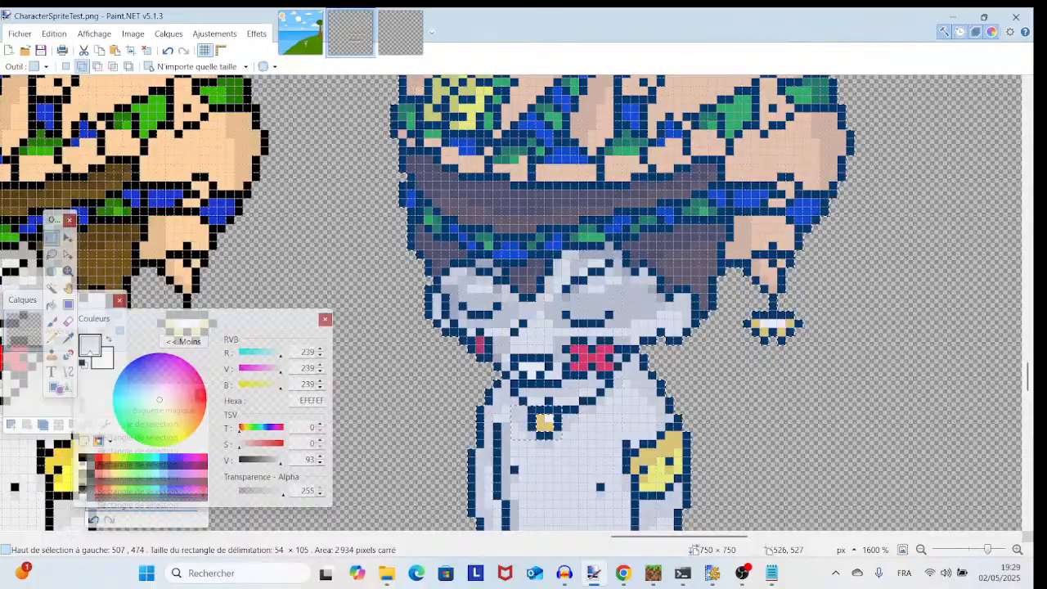
pyautogui.scroll(-3, 540, 337)
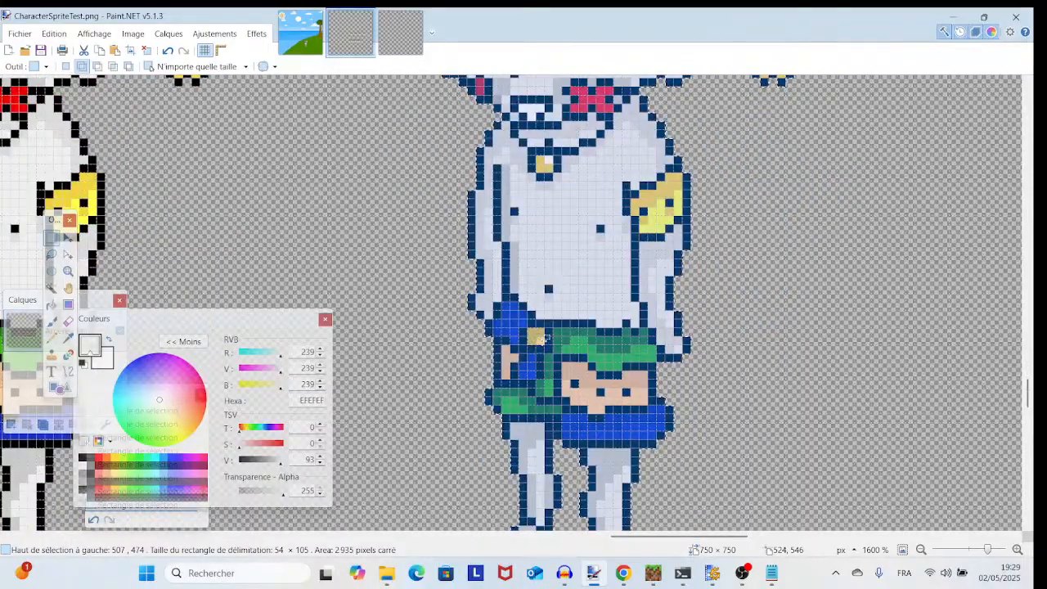
pyautogui.scroll(-3, 540, 337)
pyautogui.scroll(6, 549, 348)
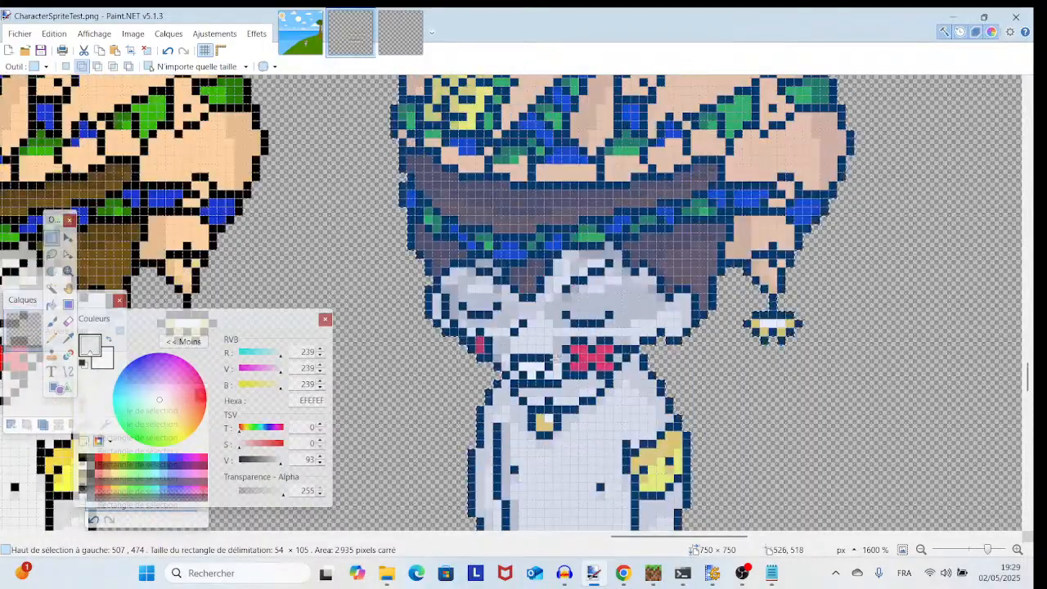
pyautogui.scroll(-2, 557, 357)
pyautogui.scroll(3, 652, 252)
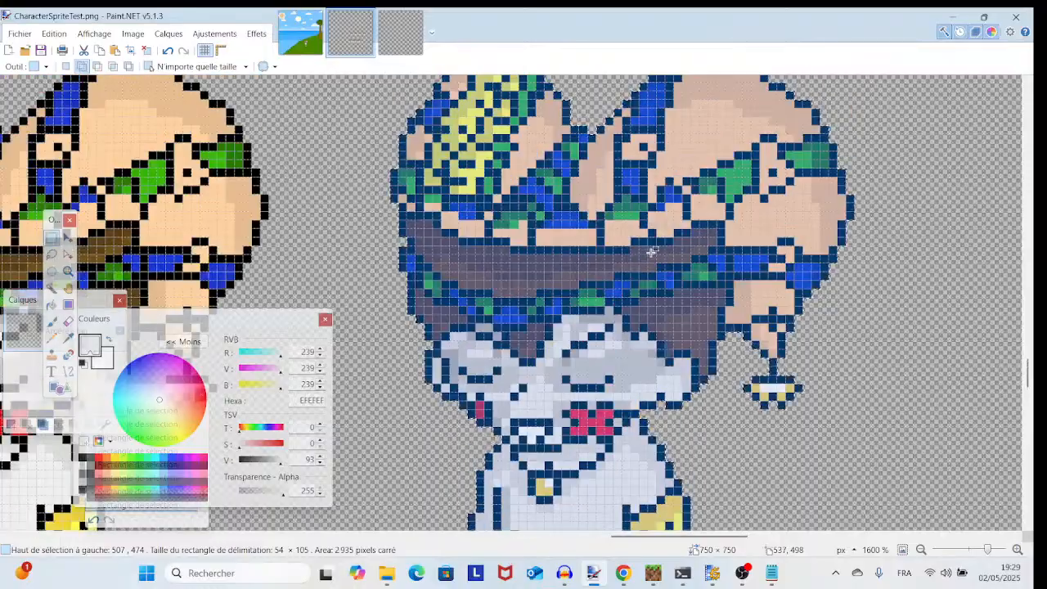
pyautogui.scroll(1, 651, 279)
pyautogui.hscroll(-1, 651, 278)
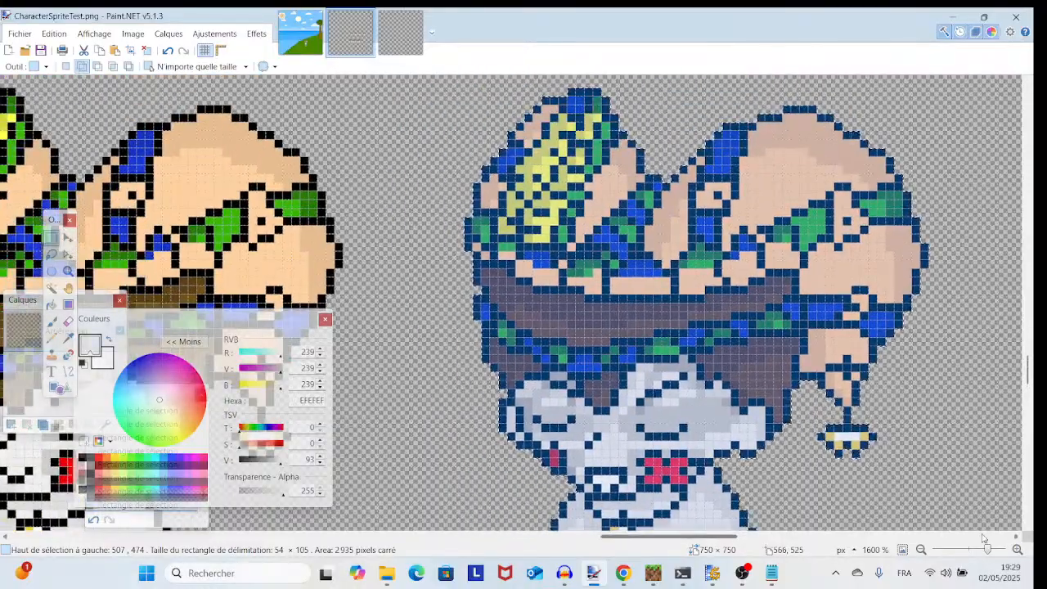
# - Copy the selected sprite into NoBackgroundsPleaseThankyou! 33.png, align it exactly over the existing sprite and deselect it
pyautogui.moveTo(988, 550); pyautogui.dragTo(981, 550)
pyautogui.scroll(-2, 812, 352)
pyautogui.hscroll(2, 812, 352)
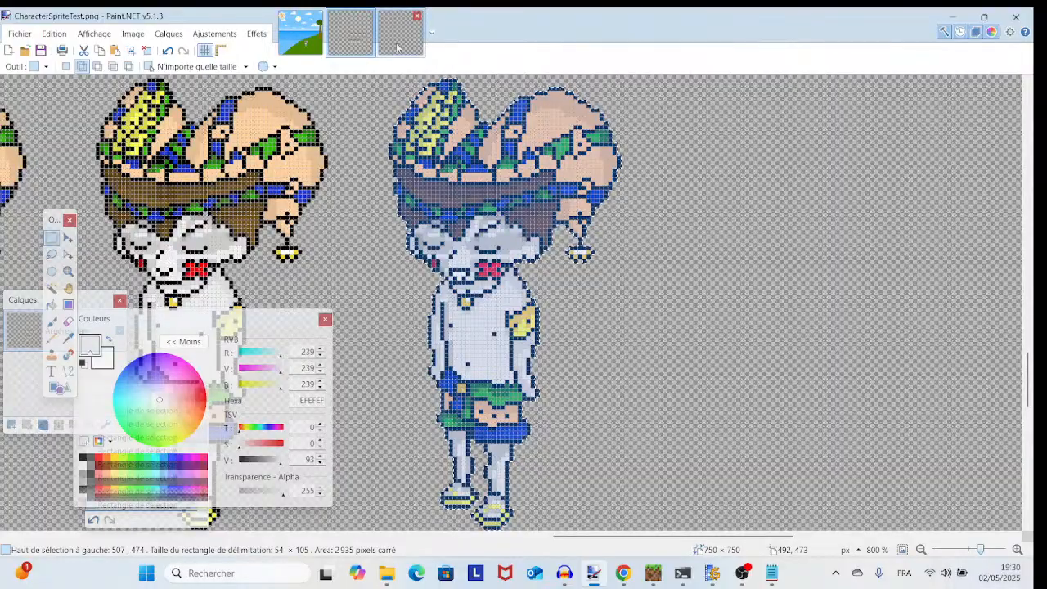
pyautogui.click(398, 48)
pyautogui.scroll(2, 695, 313)
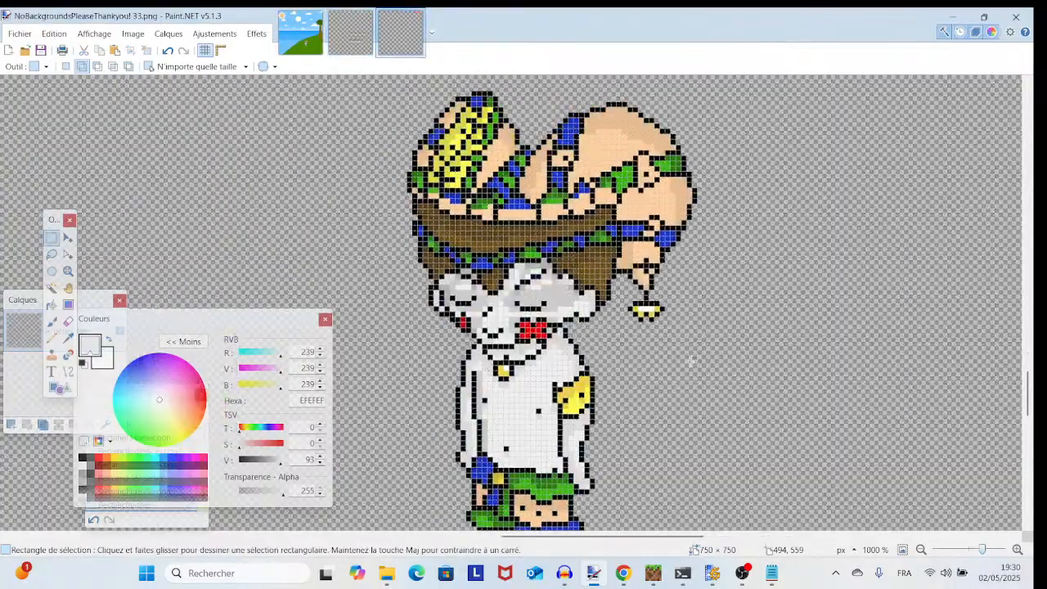
pyautogui.hotkey('ctrl', 'v')
pyautogui.press('Left')
pyautogui.press('Left')
pyautogui.press('Left')
pyautogui.press('Left')
pyautogui.press('Left')
pyautogui.press('Left')
pyautogui.press('Left')
pyautogui.press('Left')
pyautogui.press('Left')
pyautogui.press('Left')
pyautogui.press('Left')
pyautogui.press('Left')
pyautogui.press('Left')
pyautogui.press('Left')
pyautogui.press('Left')
pyautogui.press('Left')
pyautogui.press('Left')
pyautogui.press('Left')
pyautogui.press('Left')
pyautogui.press('Left')
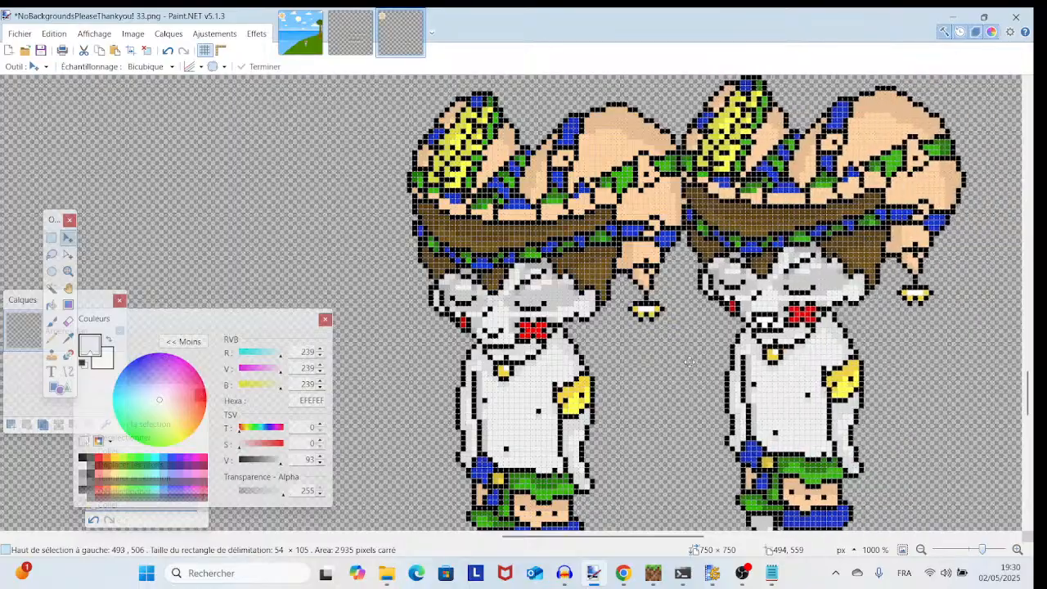
pyautogui.press('Left')
pyautogui.press('Left')
pyautogui.press('Left')
pyautogui.press('Left')
pyautogui.press('Left')
pyautogui.press('Left')
pyautogui.press('Left')
pyautogui.press('Left')
pyautogui.press('Left')
pyautogui.press('Left')
pyautogui.press('Left')
pyautogui.press('Left')
pyautogui.press('Left')
pyautogui.press('Left')
pyautogui.press('Left')
pyautogui.press('Left')
pyautogui.press('Left')
pyautogui.press('Left')
pyautogui.press('Left')
pyautogui.press('Left')
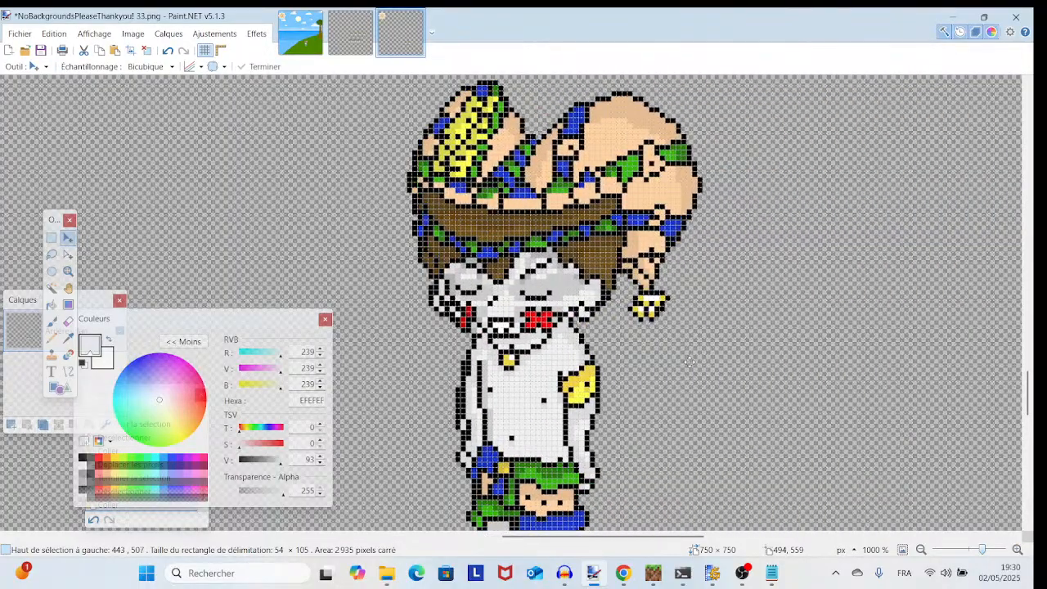
pyautogui.press('Down')
pyautogui.press('Down')
pyautogui.press('Left')
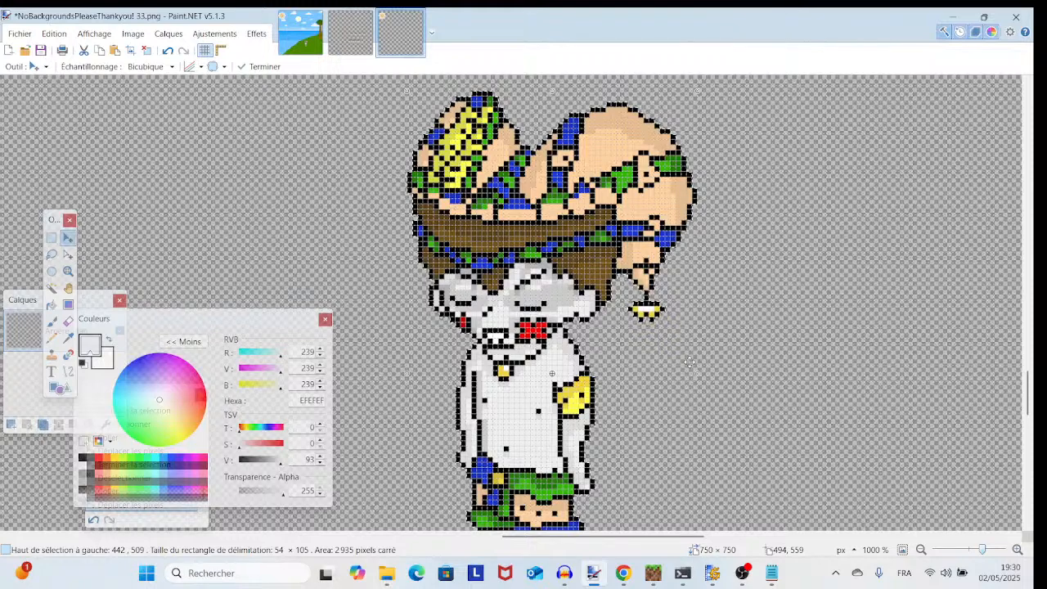
pyautogui.hotkey('ctrl', 'd')
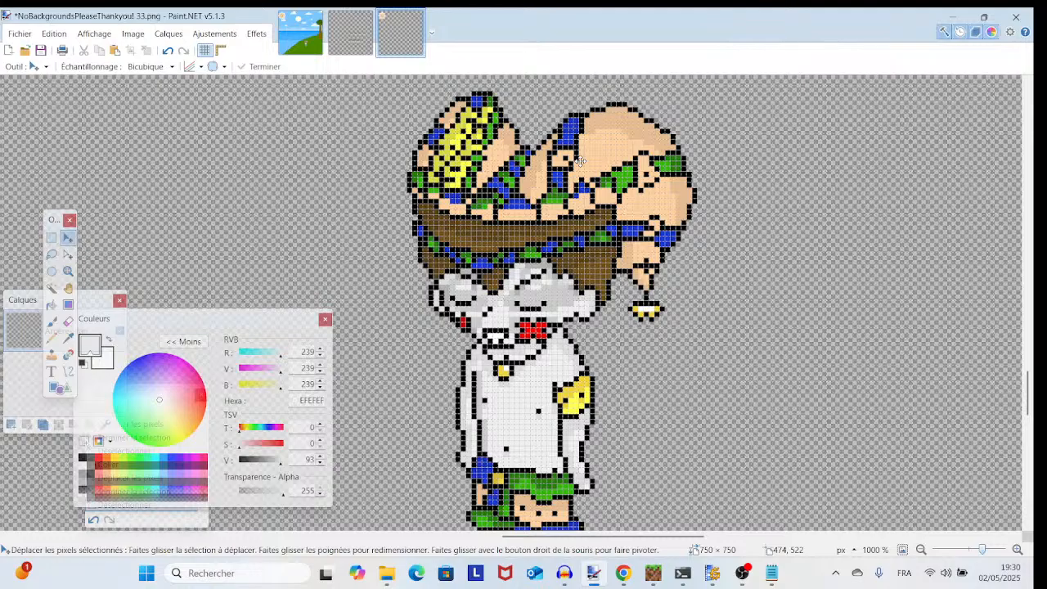
pyautogui.scroll(-4, 580, 161)
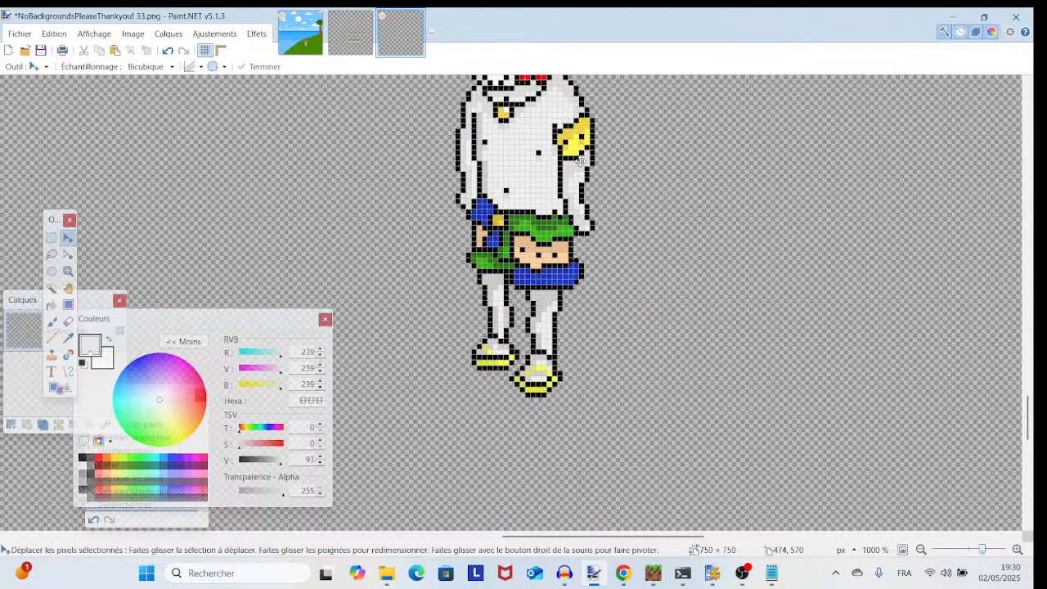
# - Save the completed sprite frame as NoBackgroundsPleaseThankyou! 34 (200f).png
pyautogui.scroll(2, 579, 160)
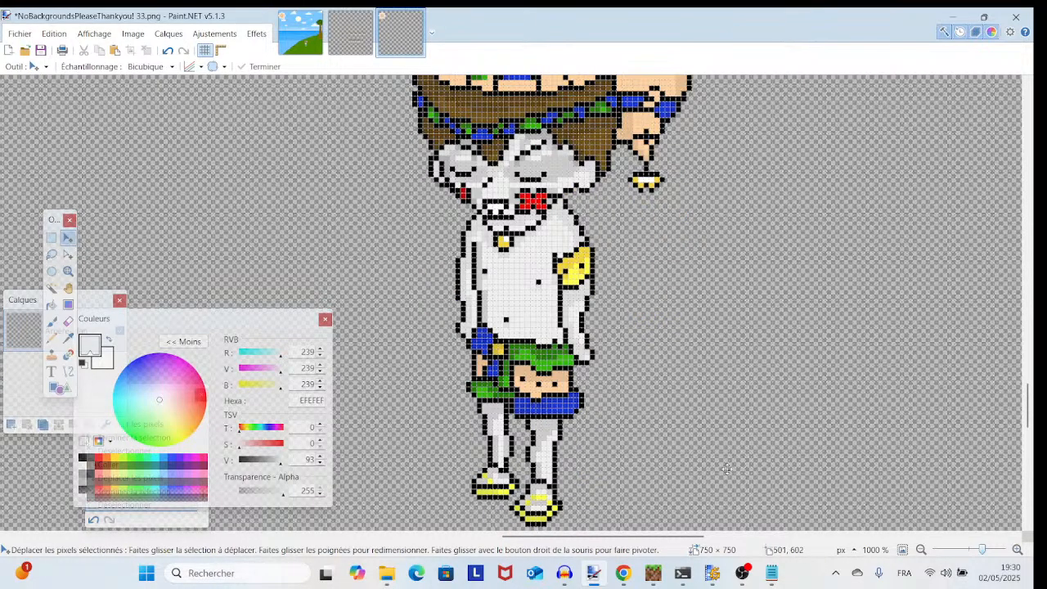
pyautogui.click(742, 573)
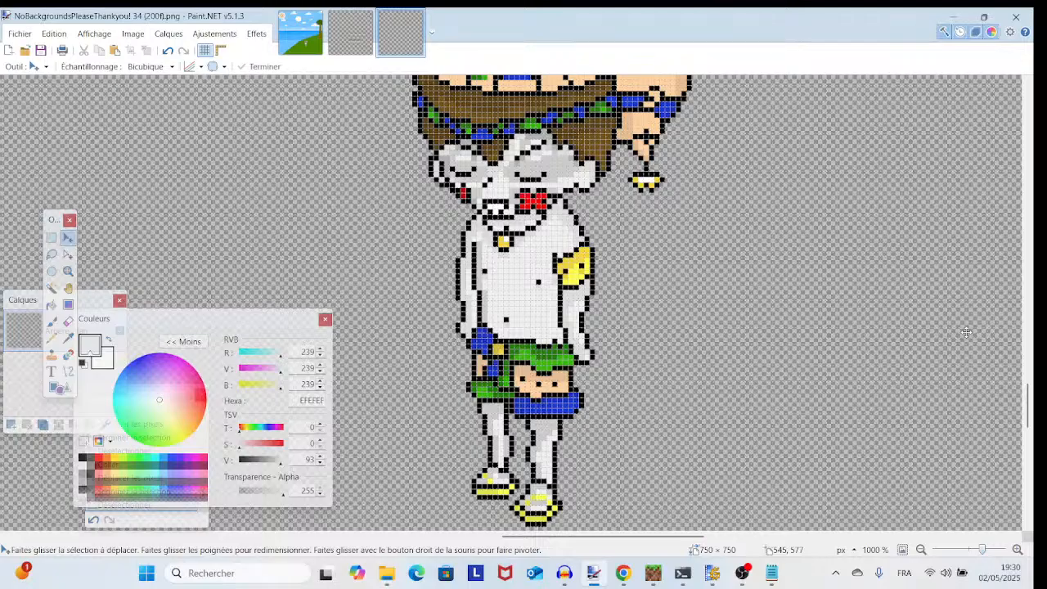
# - Inspect the sprite in frame 34 (200f) from hat to shoes for misaligned or missing pixels
pyautogui.scroll(3, 695, 266)
pyautogui.scroll(-3, 534, 234)
pyautogui.scroll(1, 534, 234)
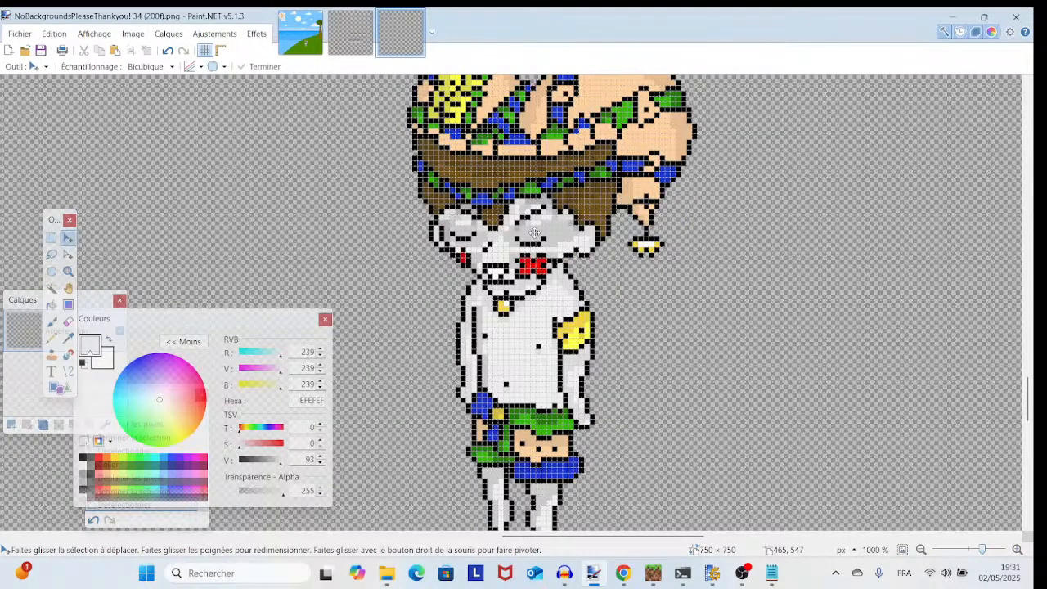
pyautogui.scroll(3, 534, 233)
pyautogui.scroll(-2, 534, 233)
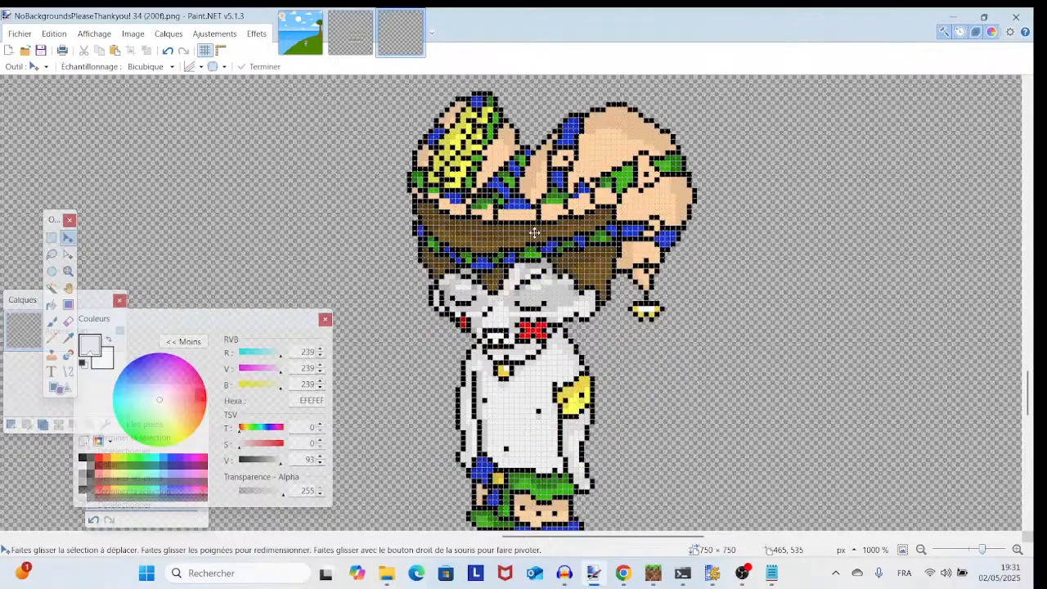
pyautogui.scroll(2, 535, 234)
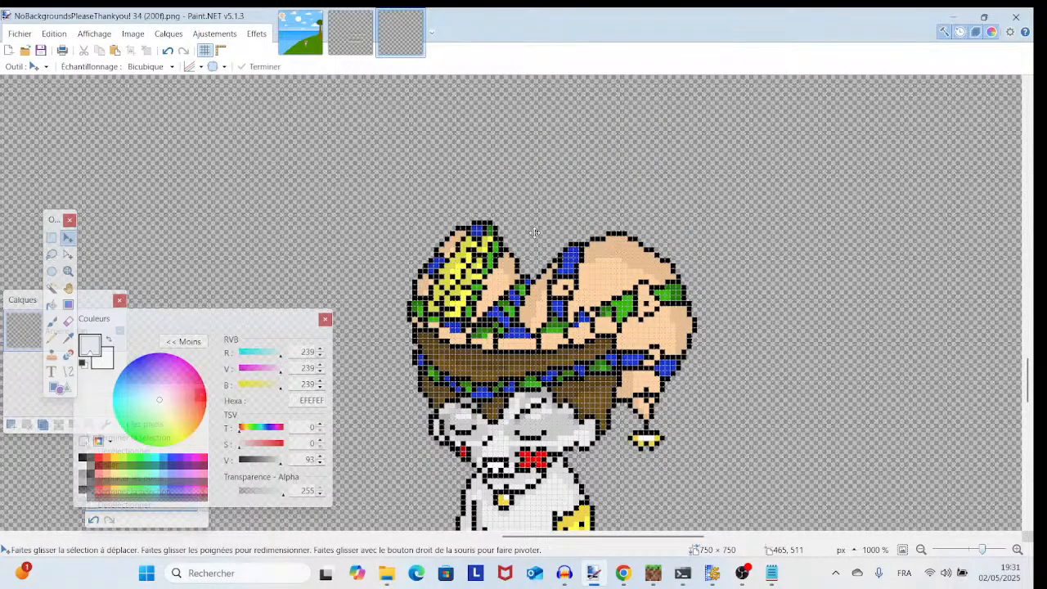
pyautogui.scroll(-3, 535, 234)
pyautogui.scroll(1, 534, 228)
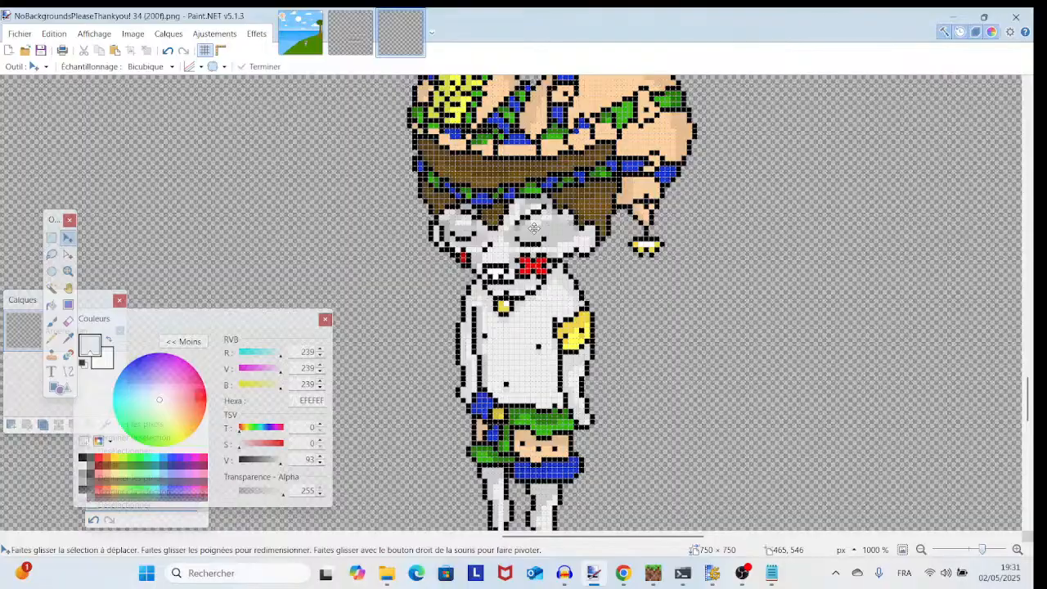
pyautogui.scroll(1, 534, 229)
pyautogui.scroll(-2, 533, 228)
pyautogui.scroll(2, 534, 228)
pyautogui.scroll(-2, 534, 228)
pyautogui.scroll(1, 533, 228)
pyautogui.scroll(-3, 533, 214)
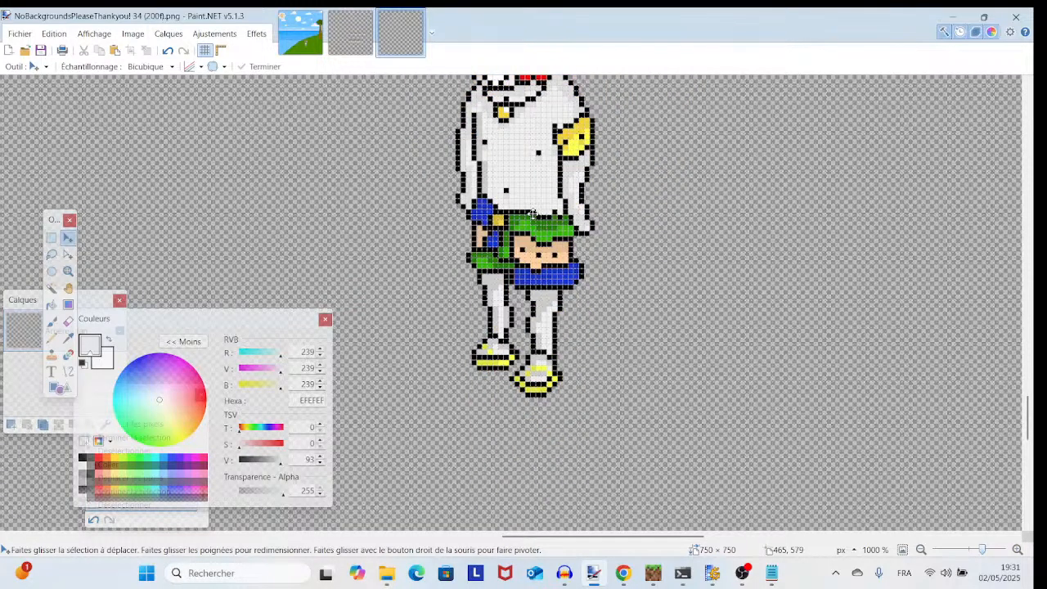
pyautogui.scroll(3, 533, 213)
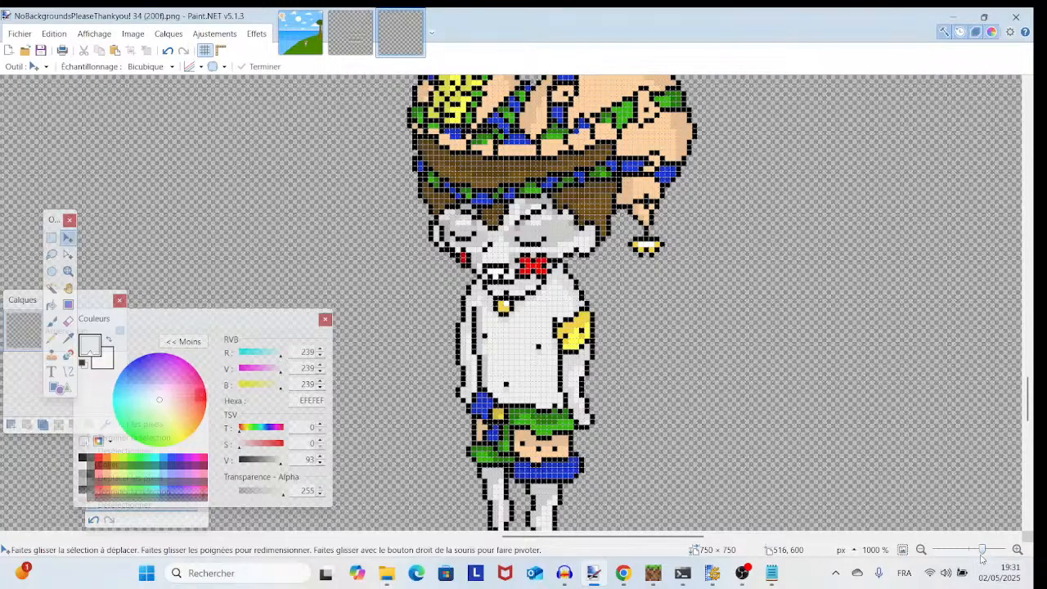
pyautogui.moveTo(983, 549)
pyautogui.mouseDown()
pyautogui.moveTo(992, 554)
pyautogui.moveTo(972, 557)
pyautogui.moveTo(985, 560)
pyautogui.mouseUp()
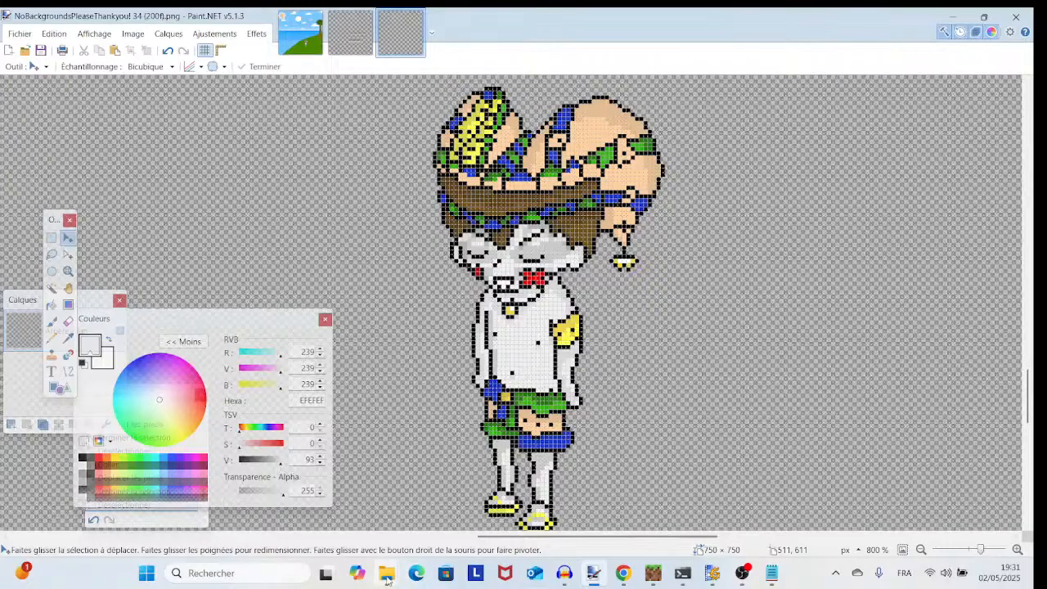
# - Open the BackgroundTest2 image from the NoBackgroundsPleaseThankyou! folder as a separate image in Paint.NET
pyautogui.moveTo(388, 579)
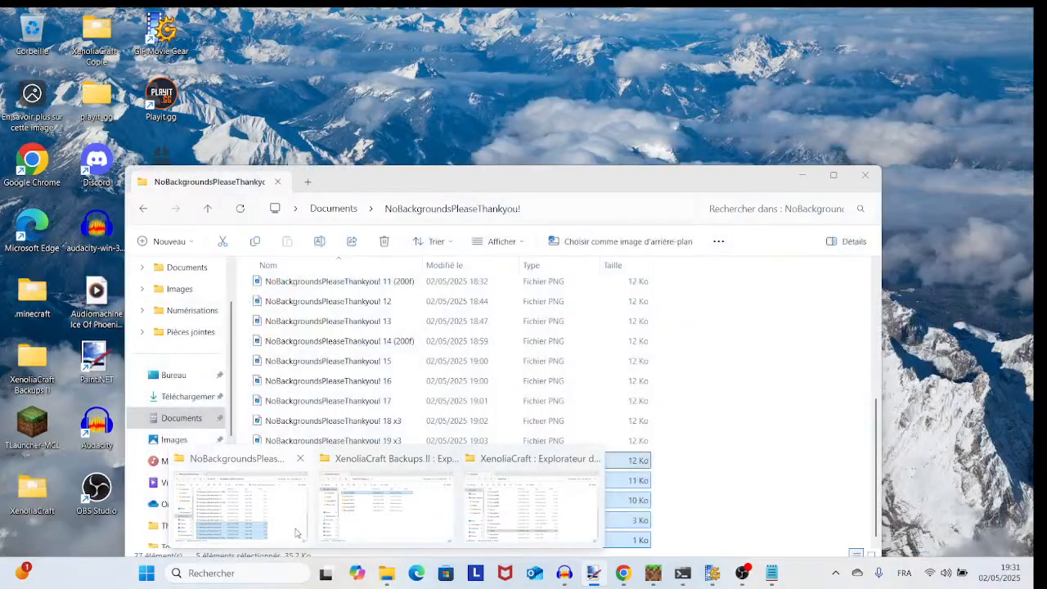
pyautogui.click(297, 533)
pyautogui.scroll(5, 770, 372)
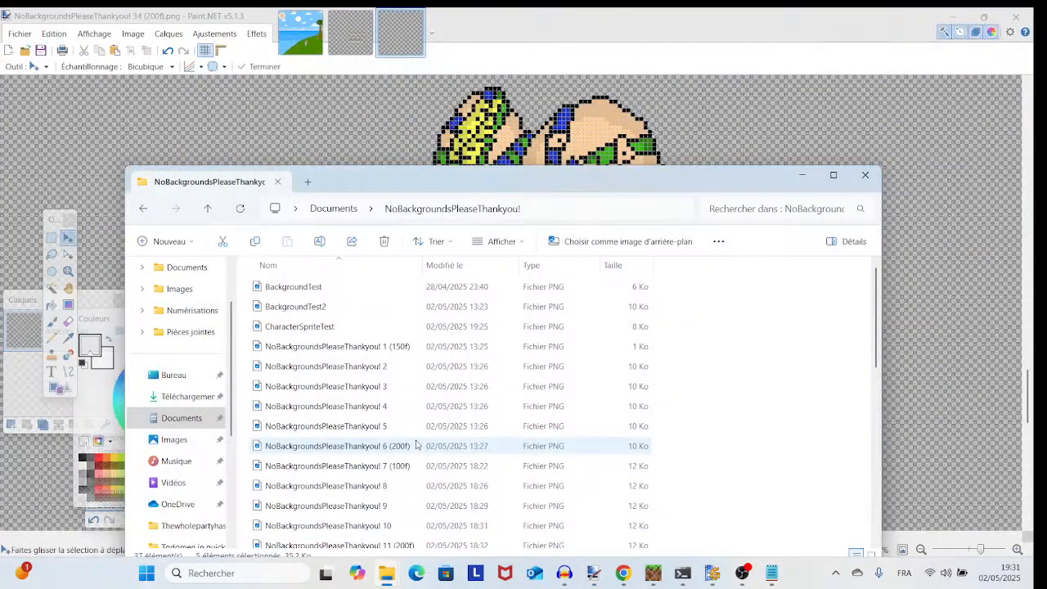
pyautogui.click(770, 371)
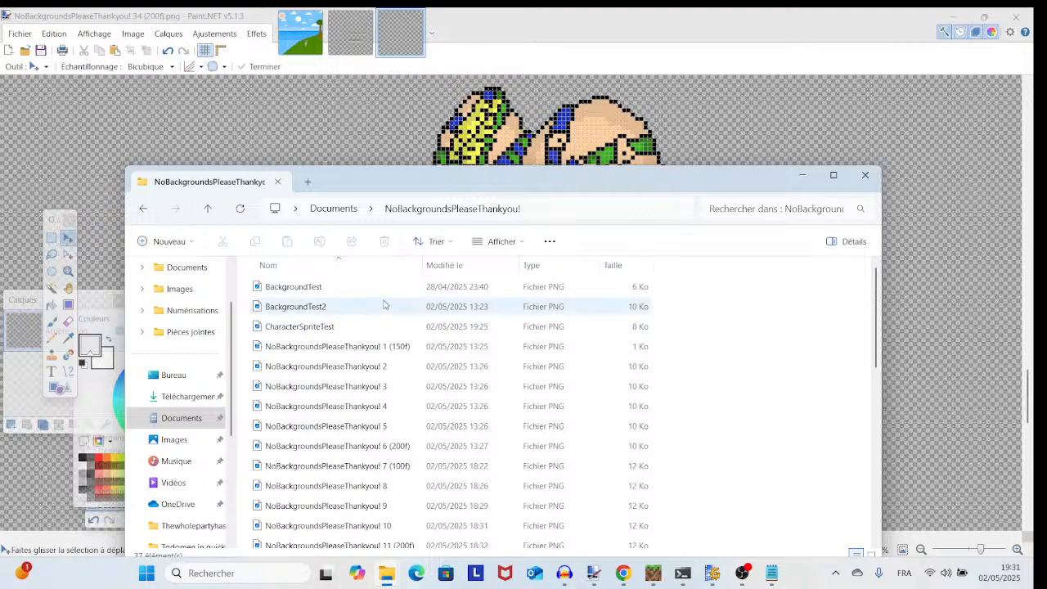
pyautogui.click(369, 306)
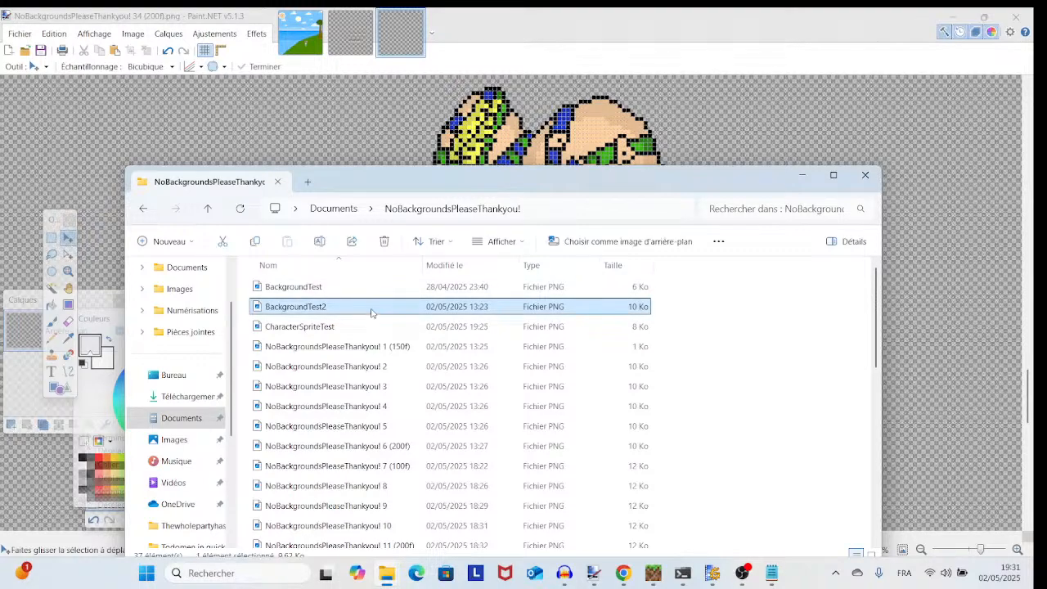
pyautogui.moveTo(896, 306); pyautogui.dragTo(917, 315)
pyautogui.click(475, 304)
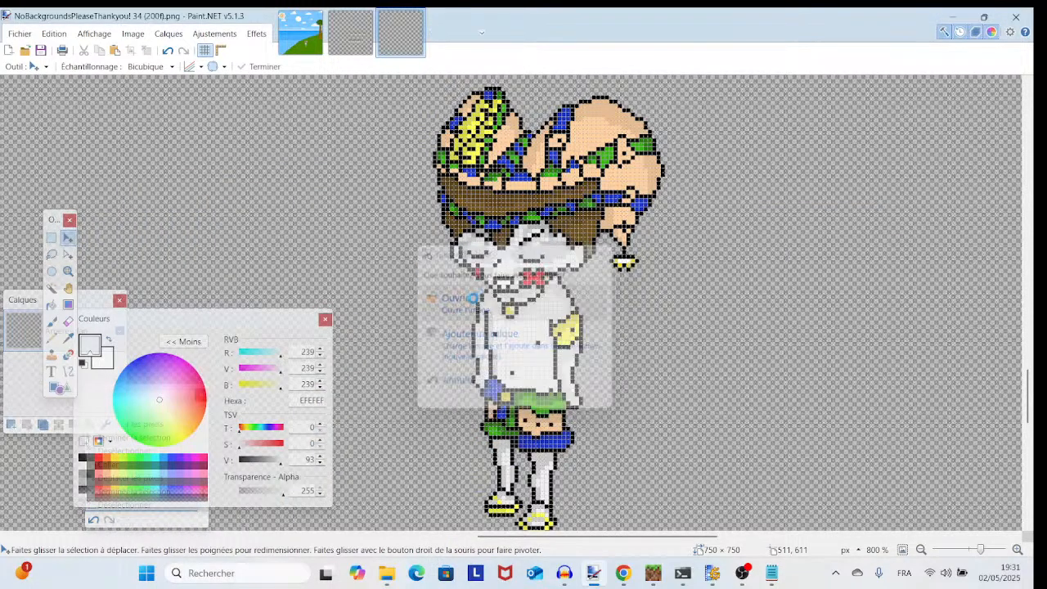
# - Select the entire 750 × 750 BackgroundTest2 image and copy it into the NoBackgroundsPleaseThankyou! 34 (200f).png frame
pyautogui.click(51, 238)
pyautogui.moveTo(312, 103); pyautogui.dragTo(727, 518)
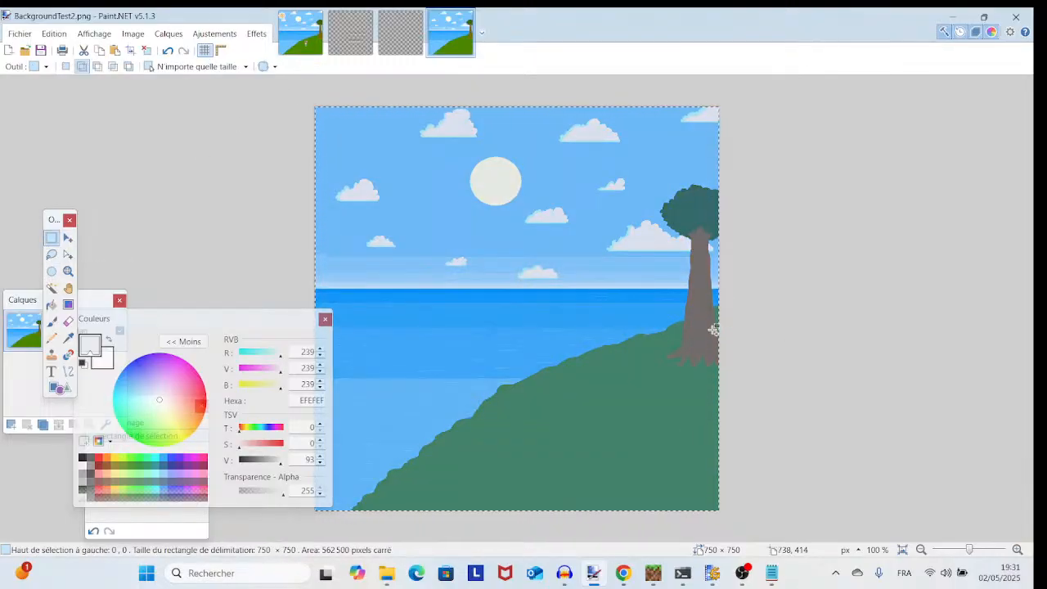
pyautogui.click(401, 33)
pyautogui.moveTo(981, 550); pyautogui.dragTo(969, 550)
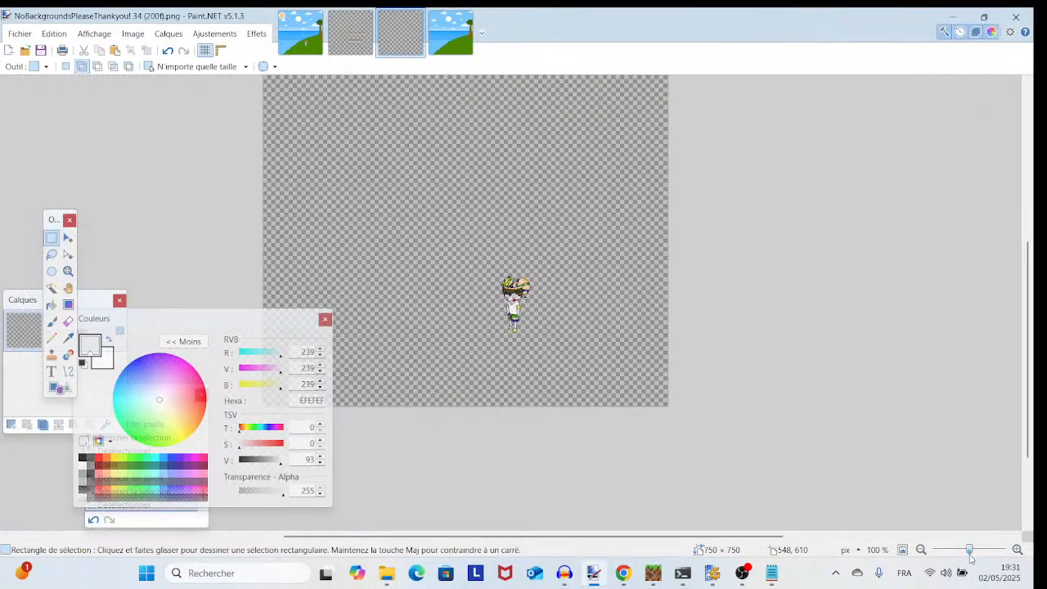
pyautogui.moveTo(618, 325); pyautogui.dragTo(779, 361)
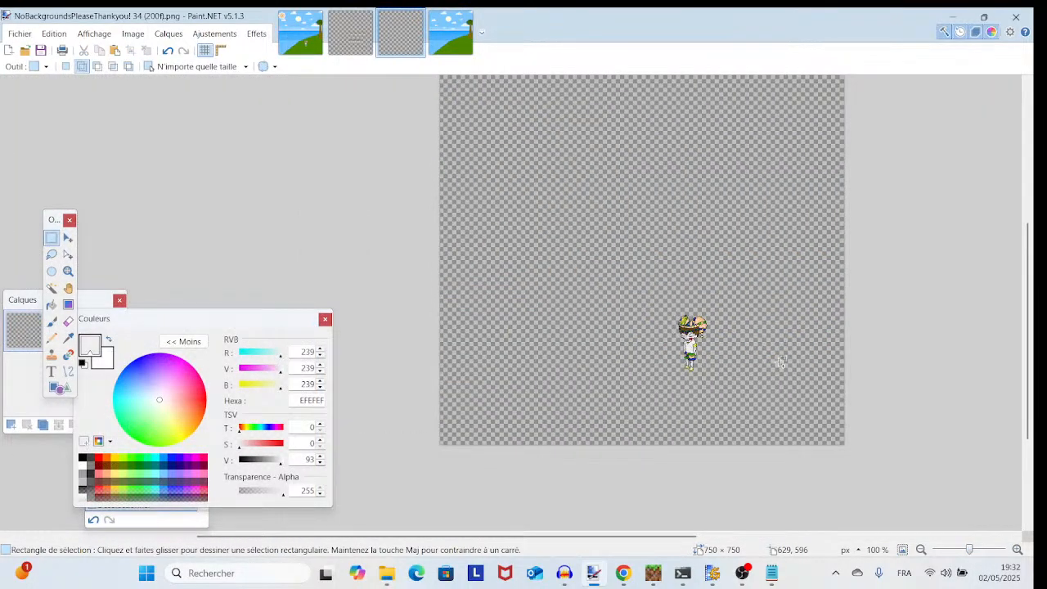
pyautogui.hotkey('ctrl', 'v')
# - Move the pasted background to offset -701, 731, leaving its corner in the canvas's lower-left corner, and save the frame as NoBackgroundsPleaseThankyou! 35.png
pyautogui.moveTo(748, 311); pyautogui.dragTo(573, 519)
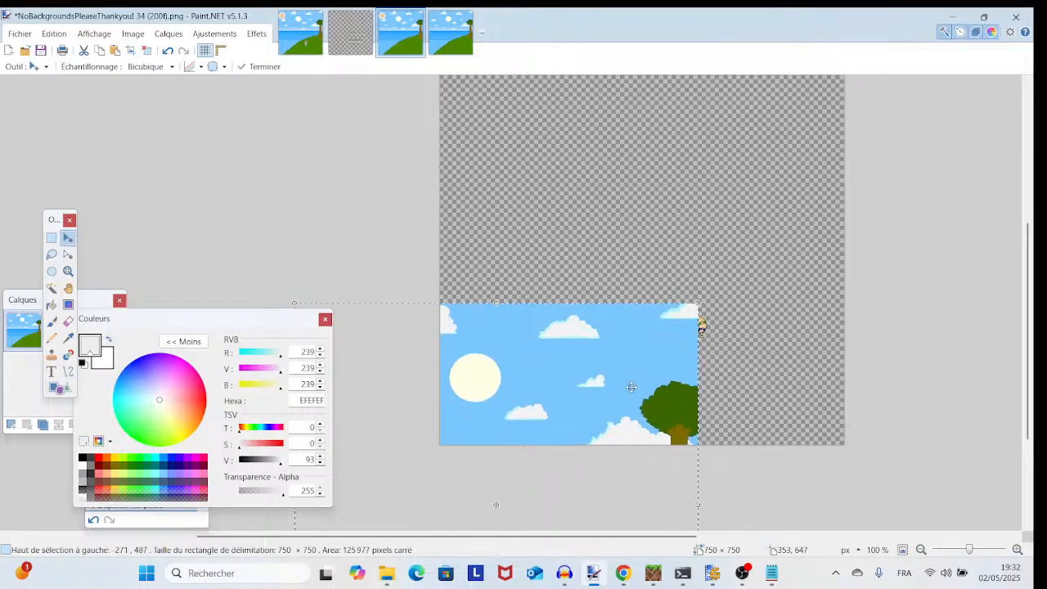
pyautogui.moveTo(632, 387)
pyautogui.mouseDown()
pyautogui.moveTo(500, 494)
pyautogui.moveTo(403, 500)
pyautogui.mouseUp()
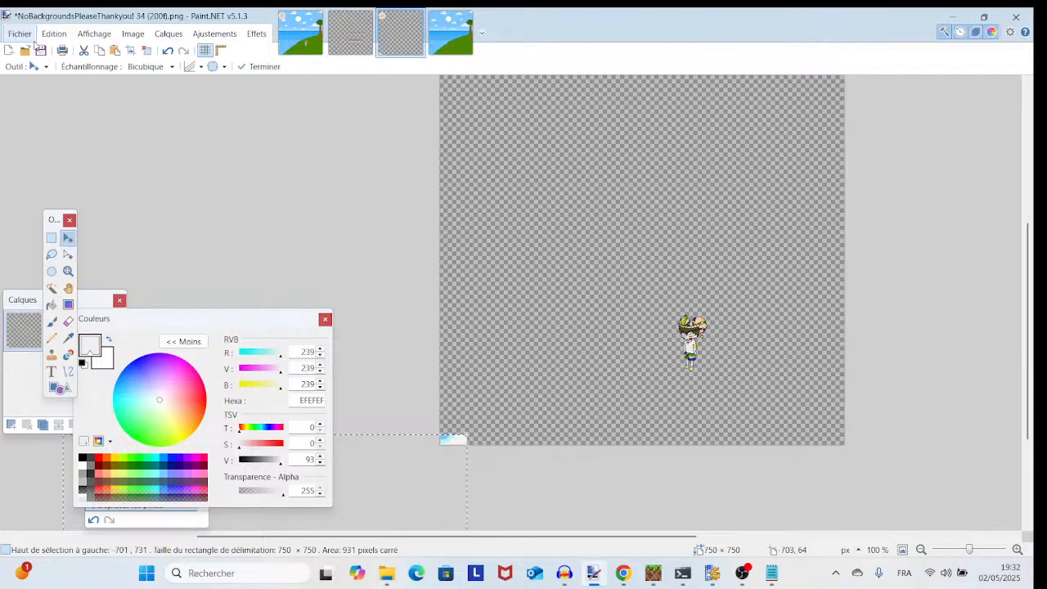
pyautogui.click(743, 573)
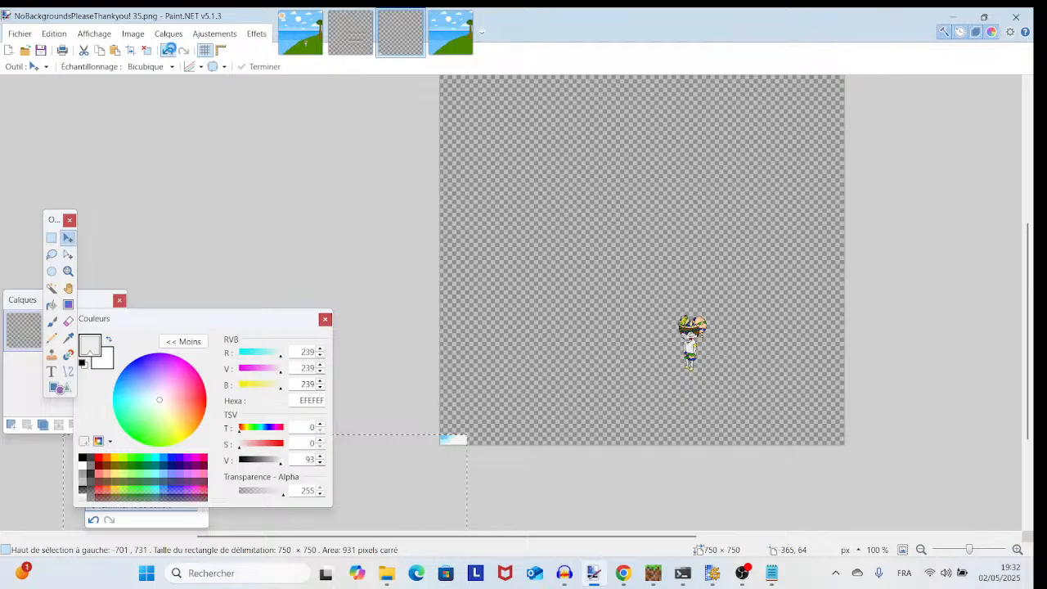
# - Reposition the floating background to offset -566, 595 on the canvas and save the frame as NoBackgroundsPleaseThankyou! 36.png
pyautogui.click(171, 50)
pyautogui.click(170, 51)
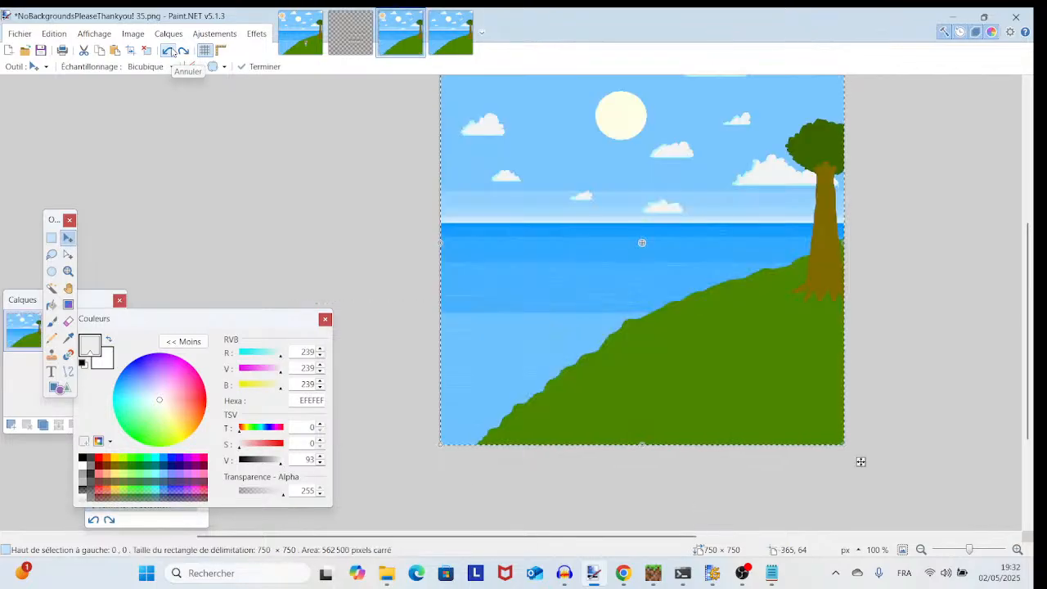
pyautogui.click(183, 50)
pyautogui.moveTo(633, 438); pyautogui.dragTo(456, 469)
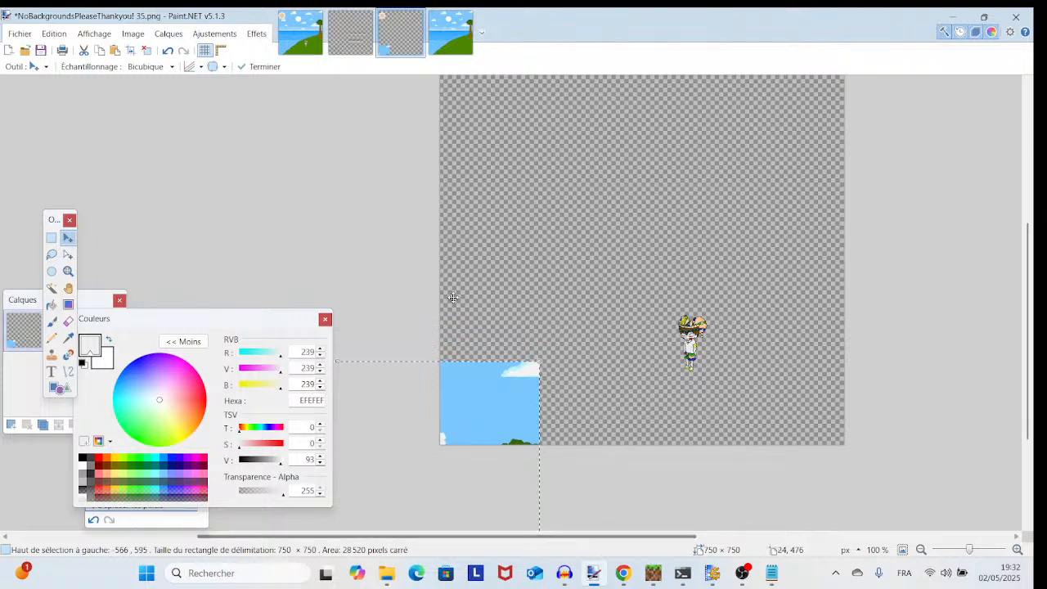
pyautogui.click(742, 572)
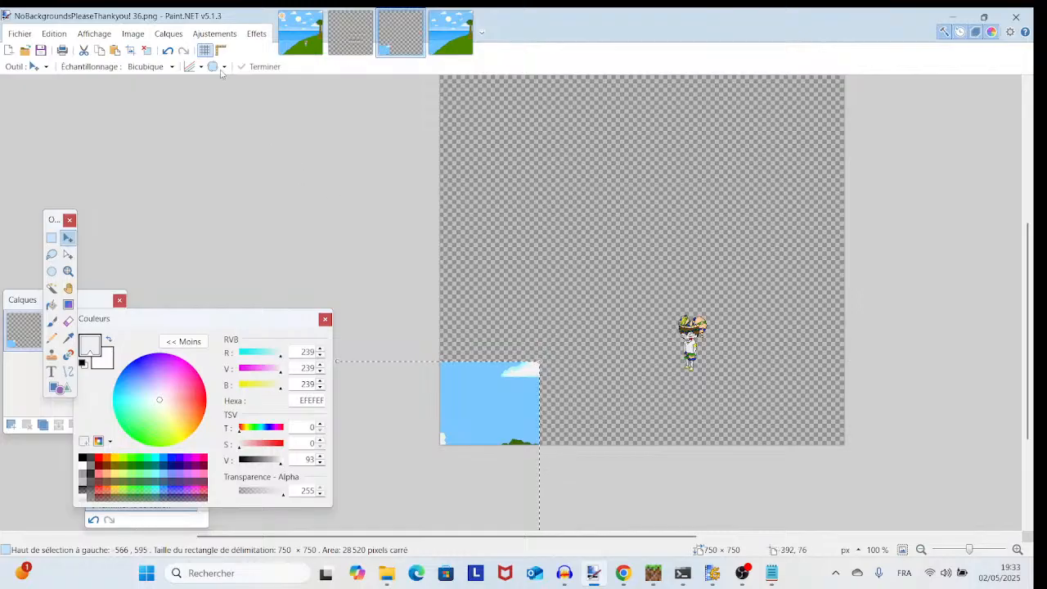
# - Move the floating background to offset -387, 547, deselect it and save the frame as NoBackgroundsPleaseThankyou! 37.png
pyautogui.click(171, 50)
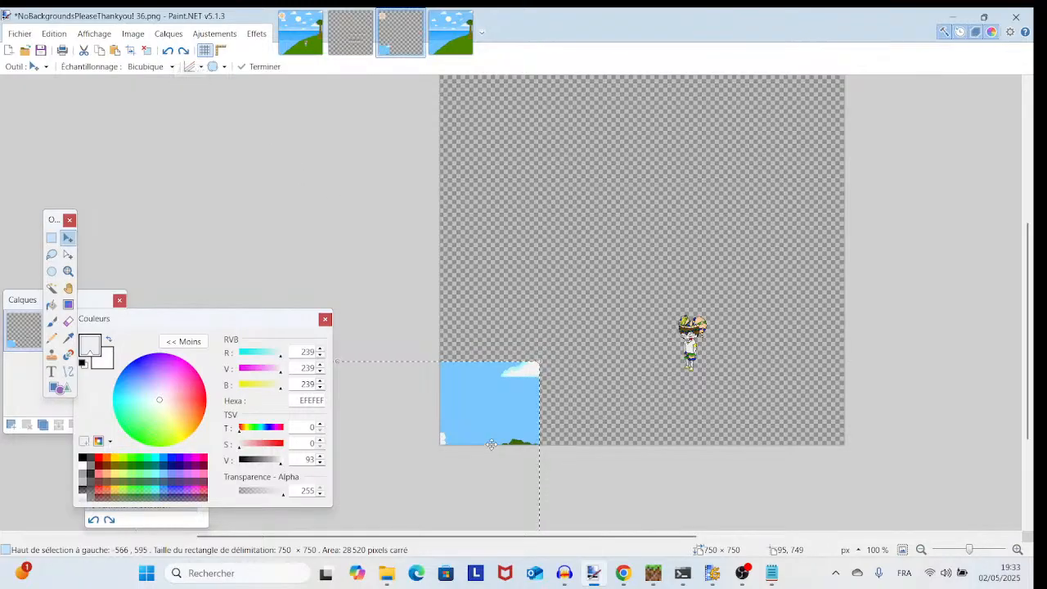
pyautogui.moveTo(493, 444); pyautogui.dragTo(587, 421)
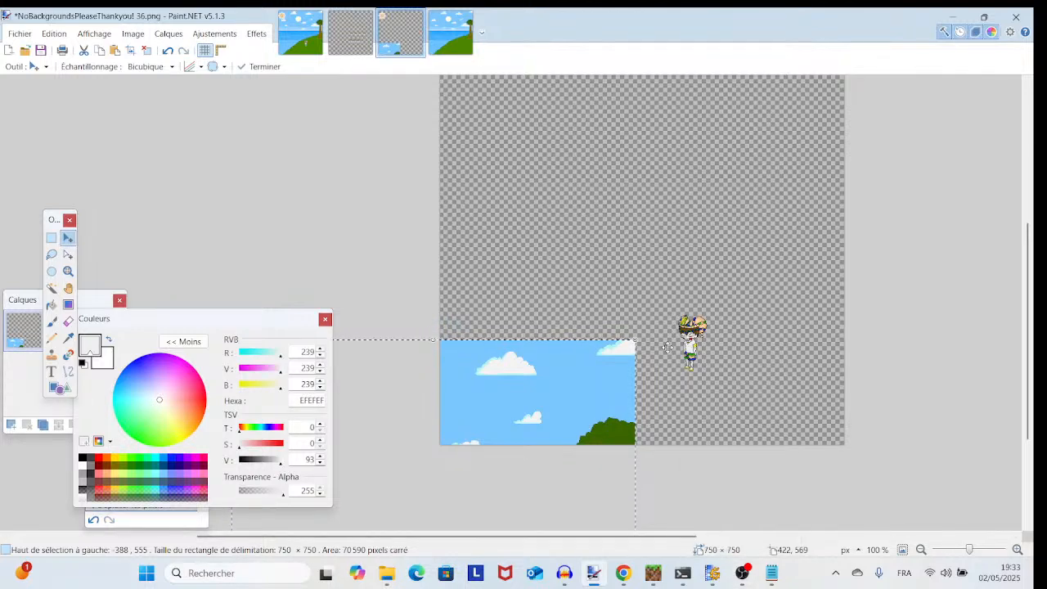
pyautogui.moveTo(624, 399); pyautogui.dragTo(624, 393)
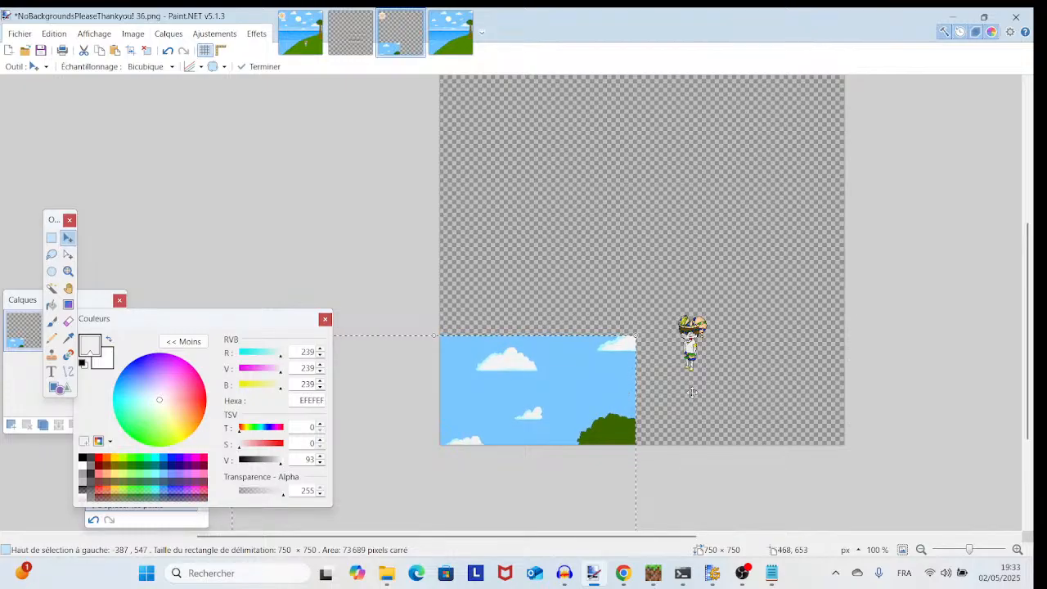
pyautogui.hotkey('ctrl', 'd')
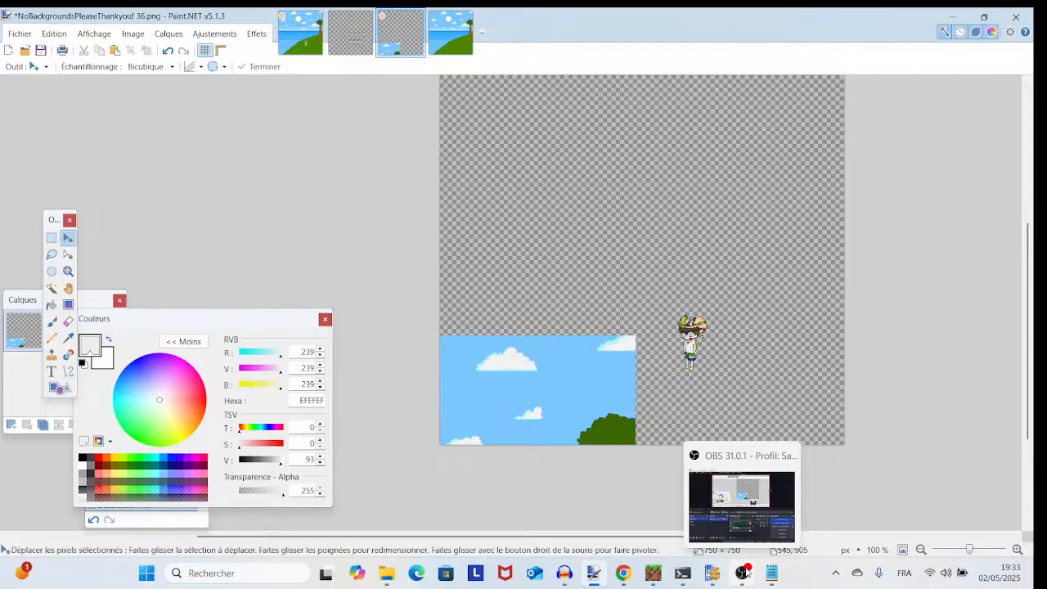
pyautogui.click(745, 571)
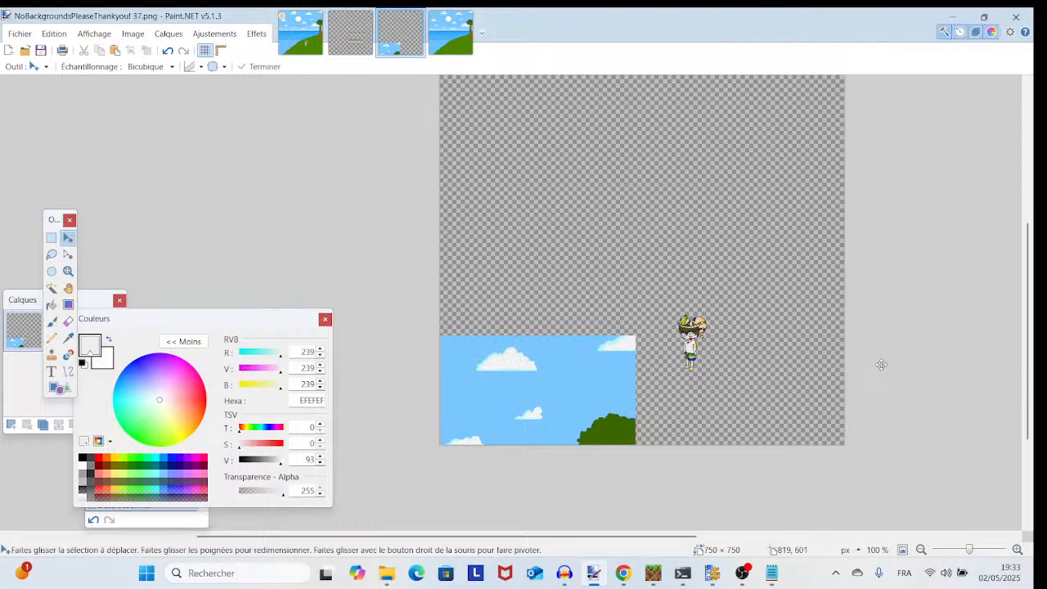
# - Switch to the CharacterSpriteTest.png image and clear the selection around the third sprite
pyautogui.scroll(-1, 834, 357)
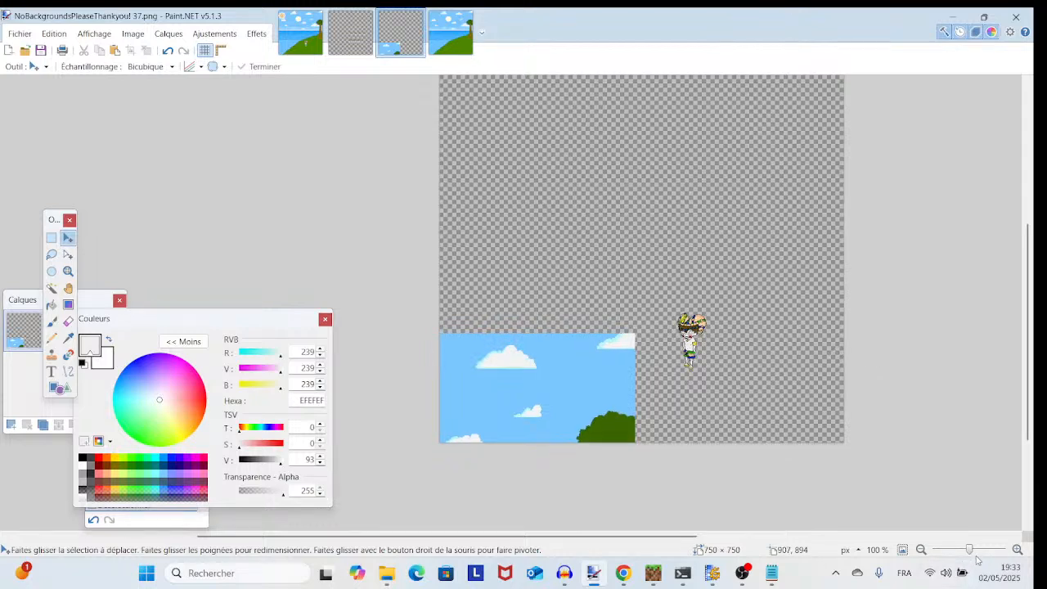
pyautogui.scroll(5, 662, 328)
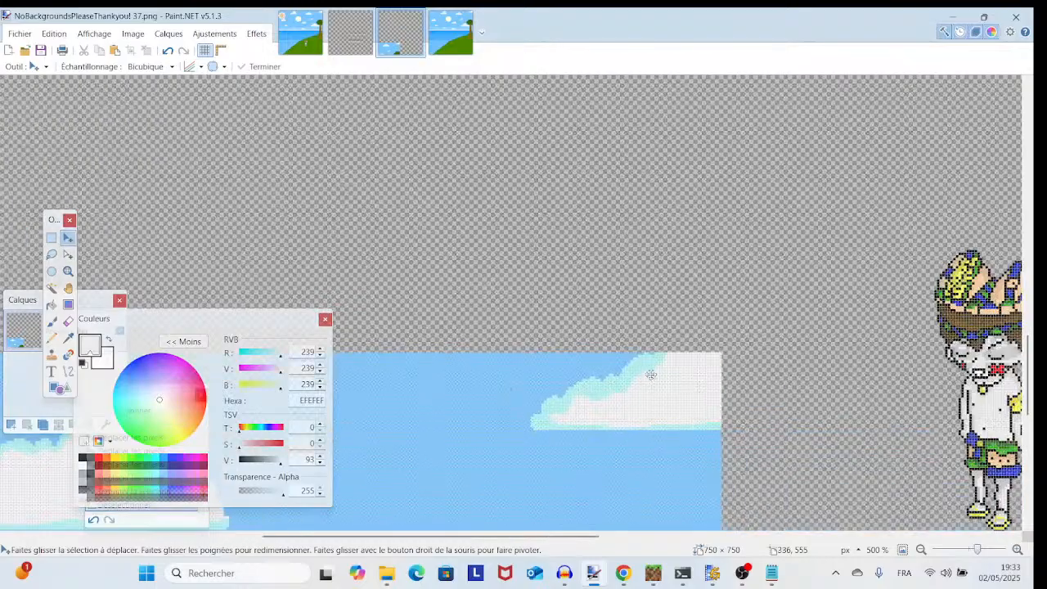
pyautogui.click(988, 552)
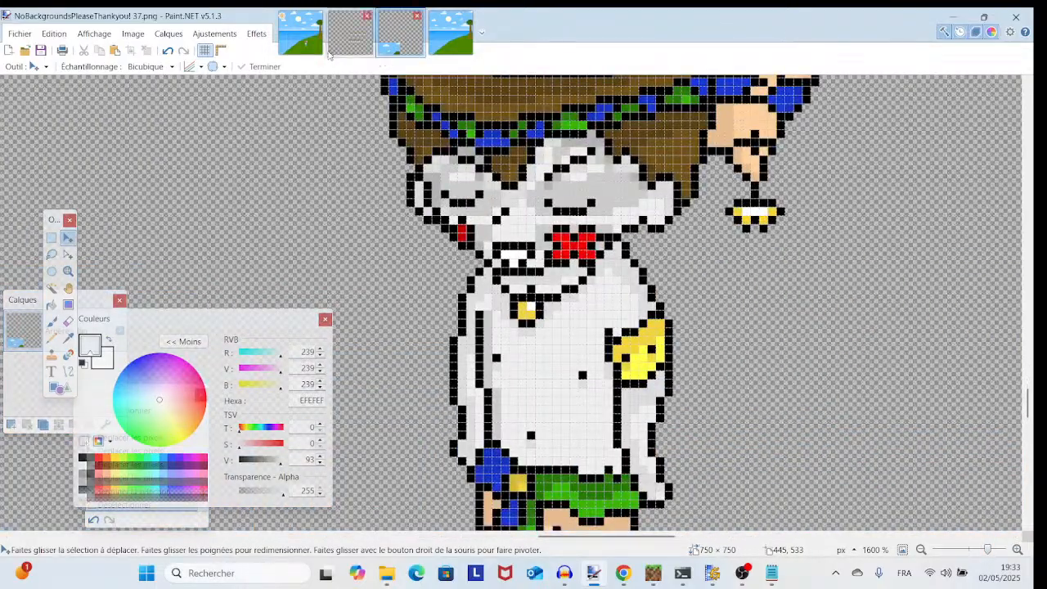
pyautogui.click(330, 51)
pyautogui.moveTo(373, 157); pyautogui.dragTo(650, 159)
pyautogui.moveTo(400, 227); pyautogui.dragTo(579, 230)
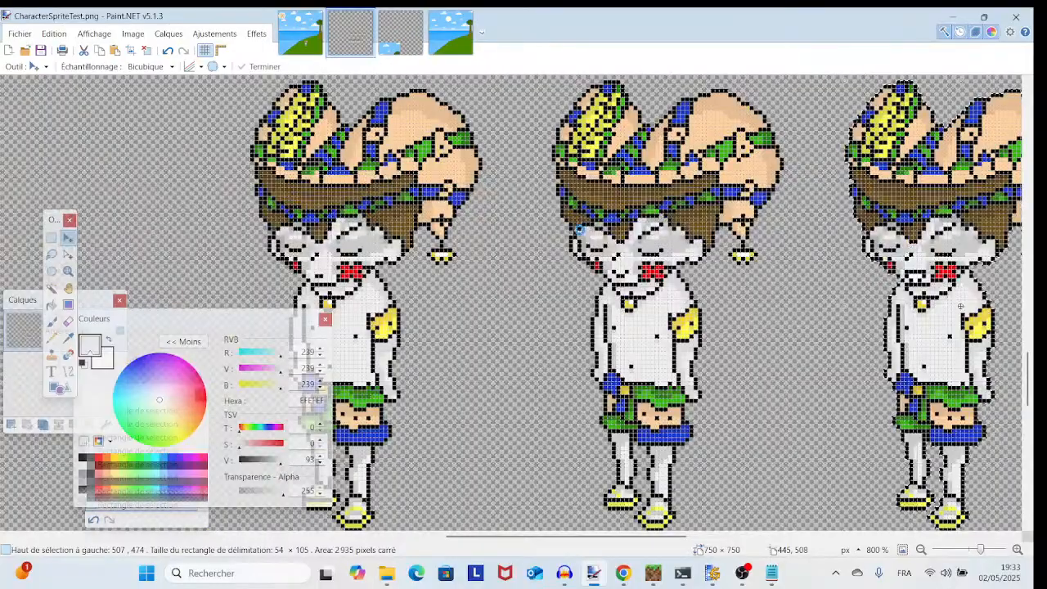
pyautogui.hotkey('ctrl', 'd')
# - Select the closed-mouth area on the first sprite's face as a region about 8 × 6 pixels, starting at 382, 516
pyautogui.hscroll(-1, 668, 239)
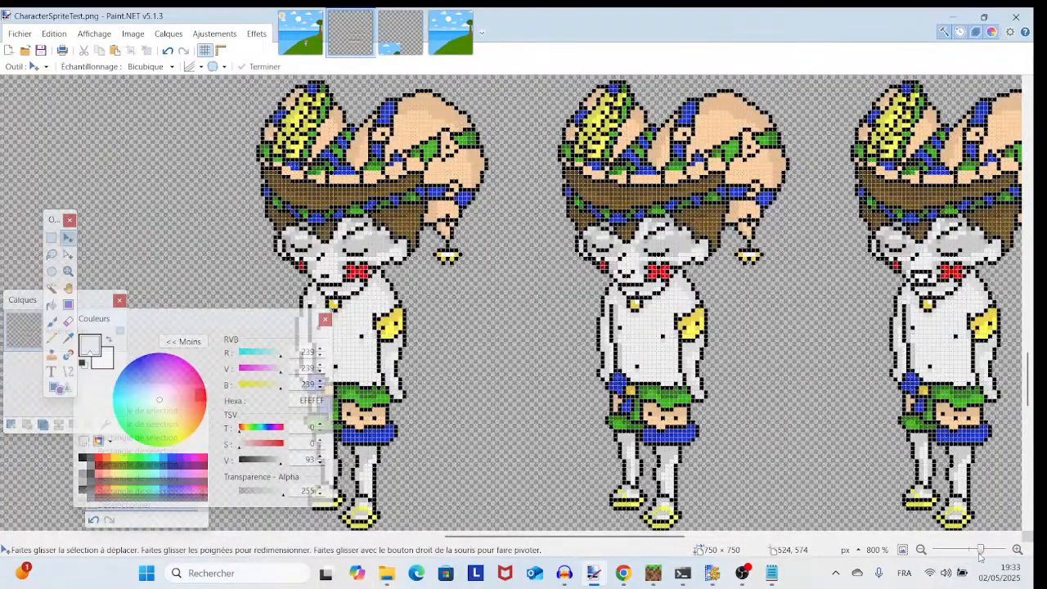
pyautogui.moveTo(981, 552); pyautogui.dragTo(992, 558)
pyautogui.moveTo(418, 269); pyautogui.dragTo(931, 315)
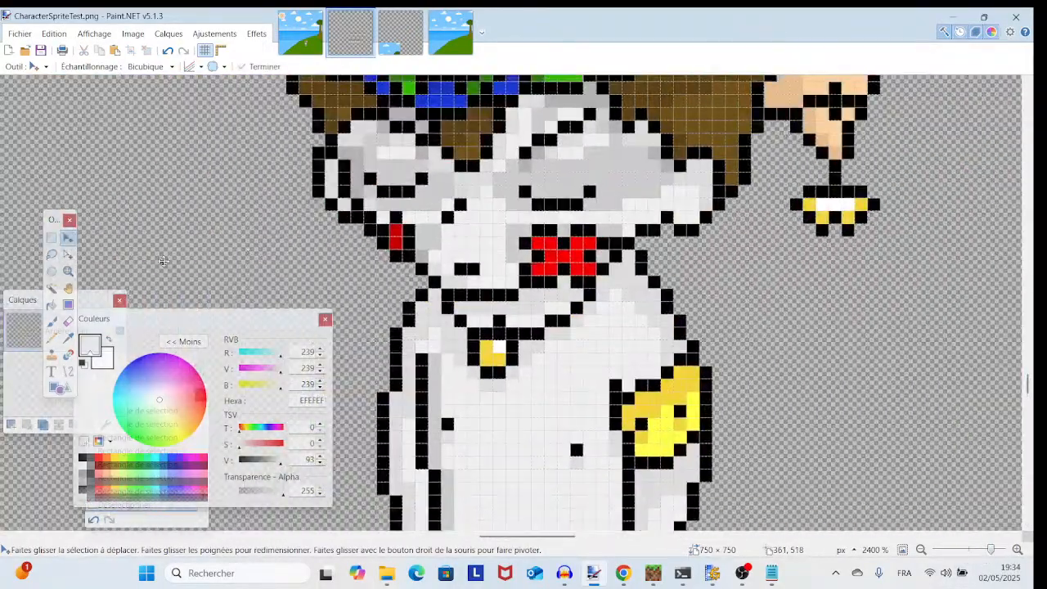
pyautogui.click(51, 237)
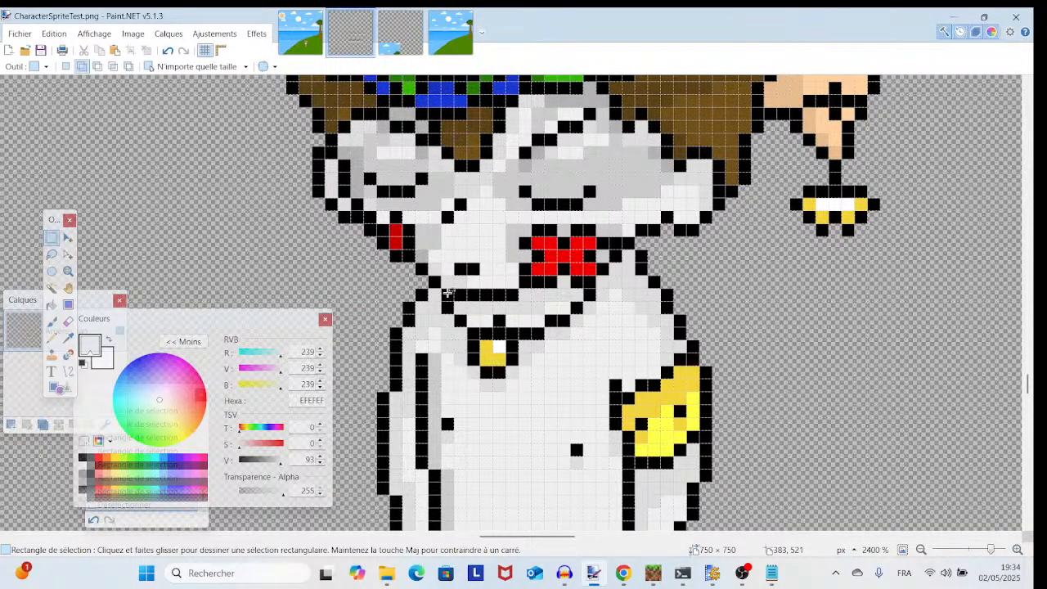
pyautogui.moveTo(449, 293); pyautogui.dragTo(525, 232)
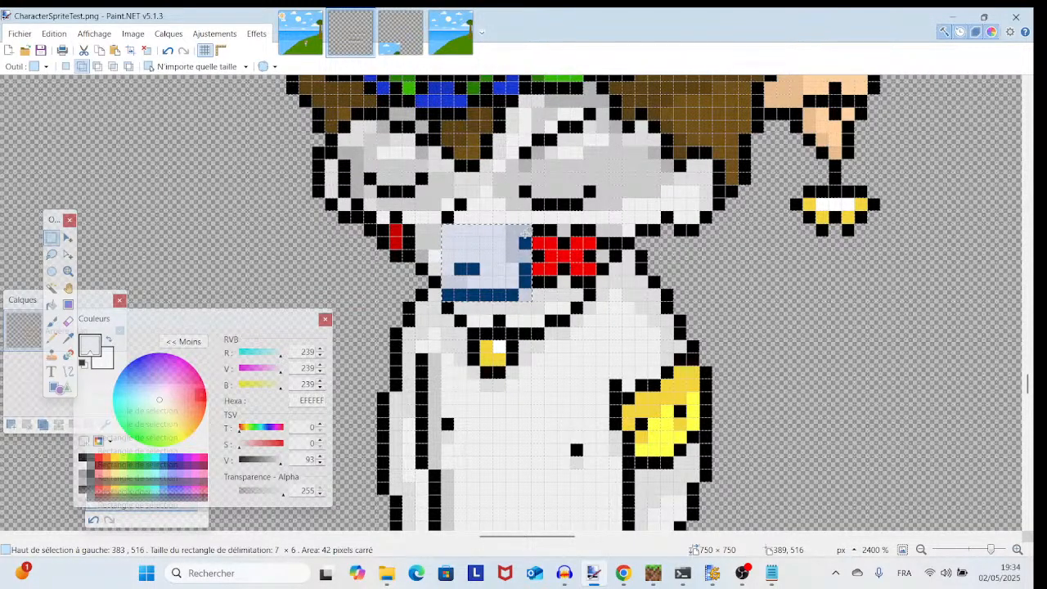
pyautogui.moveTo(437, 270); pyautogui.dragTo(440, 229)
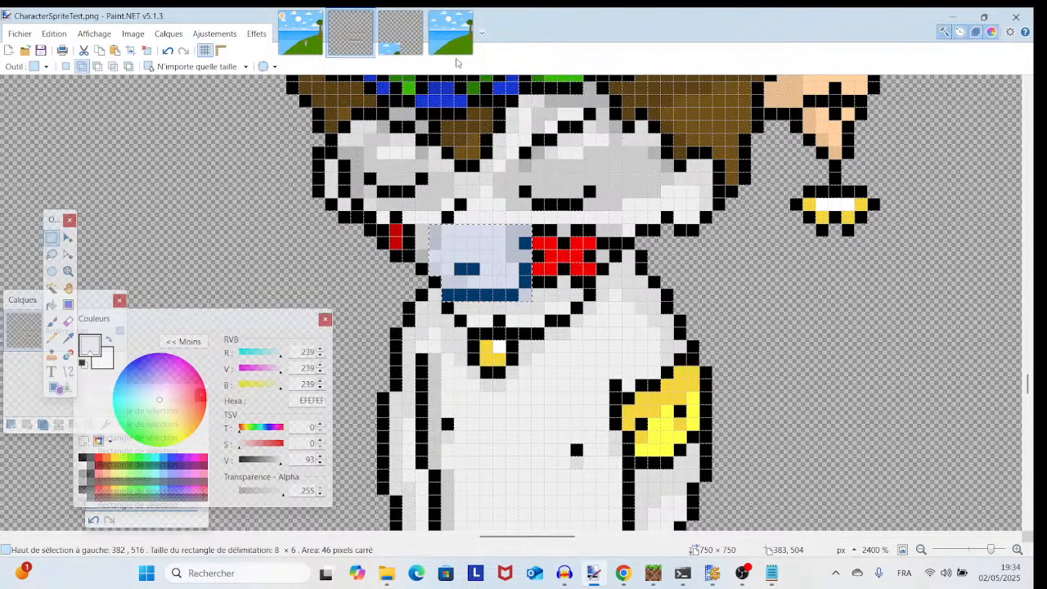
# - Paste the copied closed mouth over the open mouth at 455, 551, deselect it and save the frame as NoBackgroundsPleaseThankyou! 38.png
pyautogui.click(400, 33)
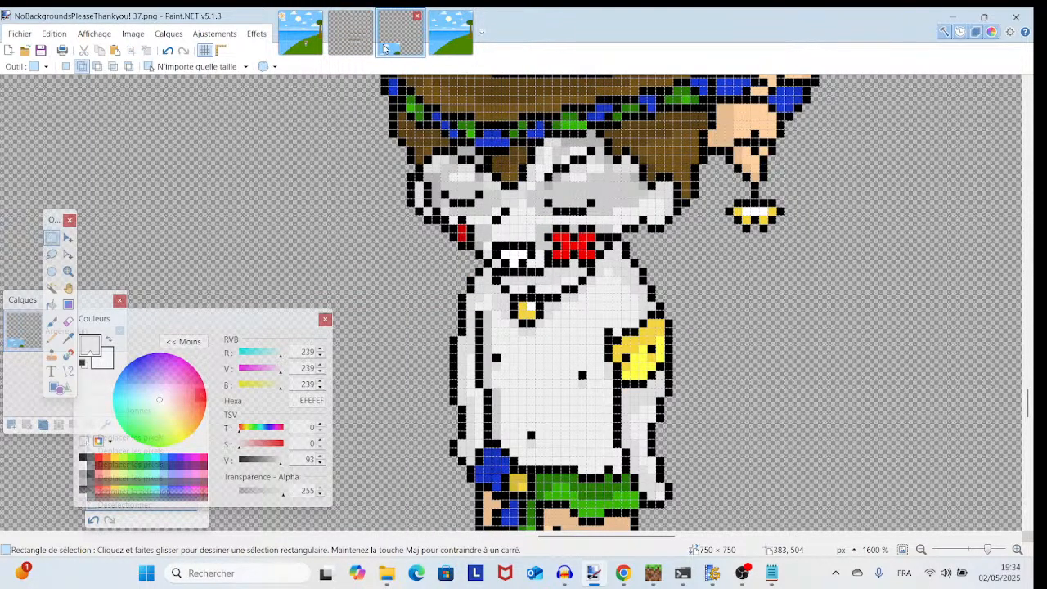
pyautogui.click(353, 46)
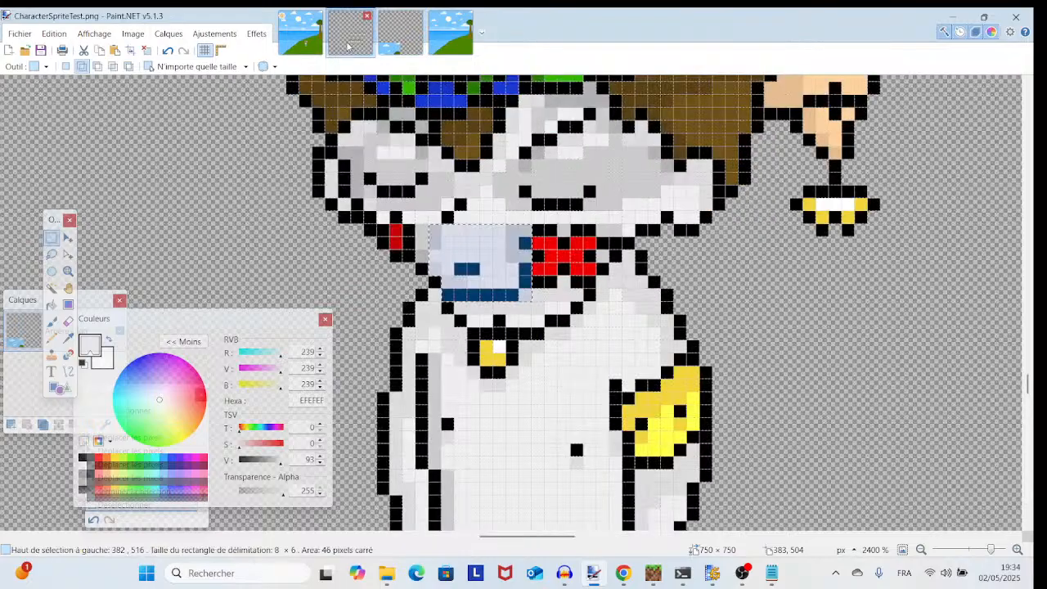
pyautogui.click(381, 48)
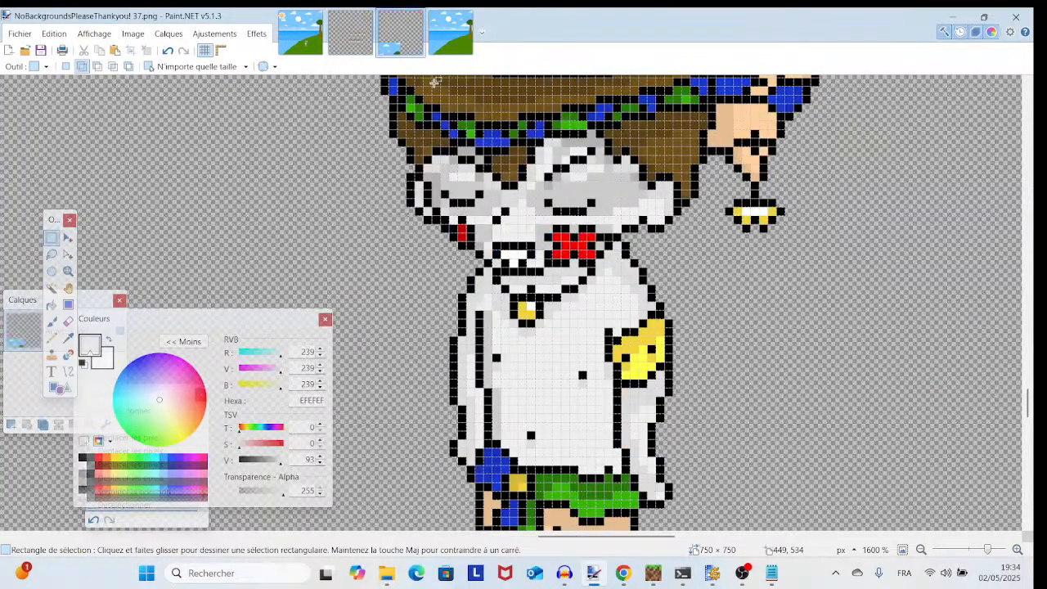
pyautogui.hotkey('ctrl', 'v')
pyautogui.moveTo(90, 144); pyautogui.dragTo(571, 290)
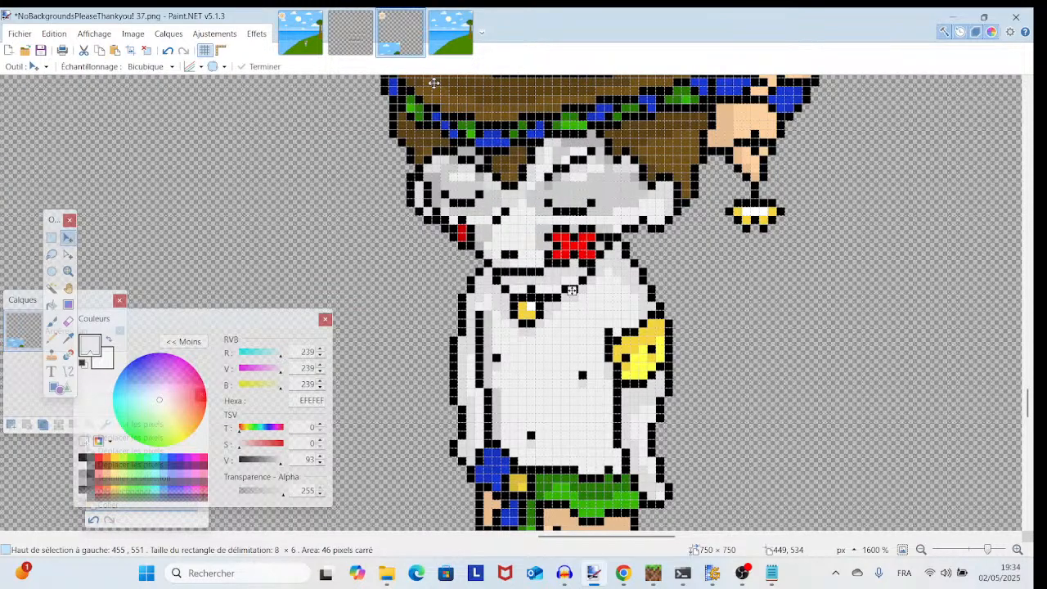
pyautogui.hotkey('ctrl', 'd')
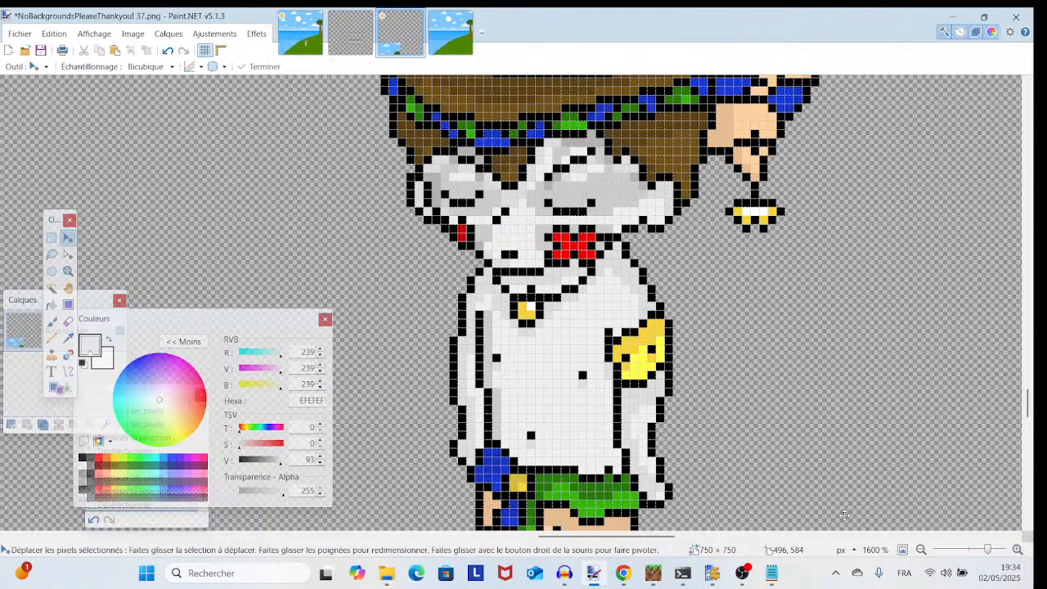
# - Switch to OBS to check the streaming and recording status, and return to the frame in Paint.NET
pyautogui.click(742, 573)
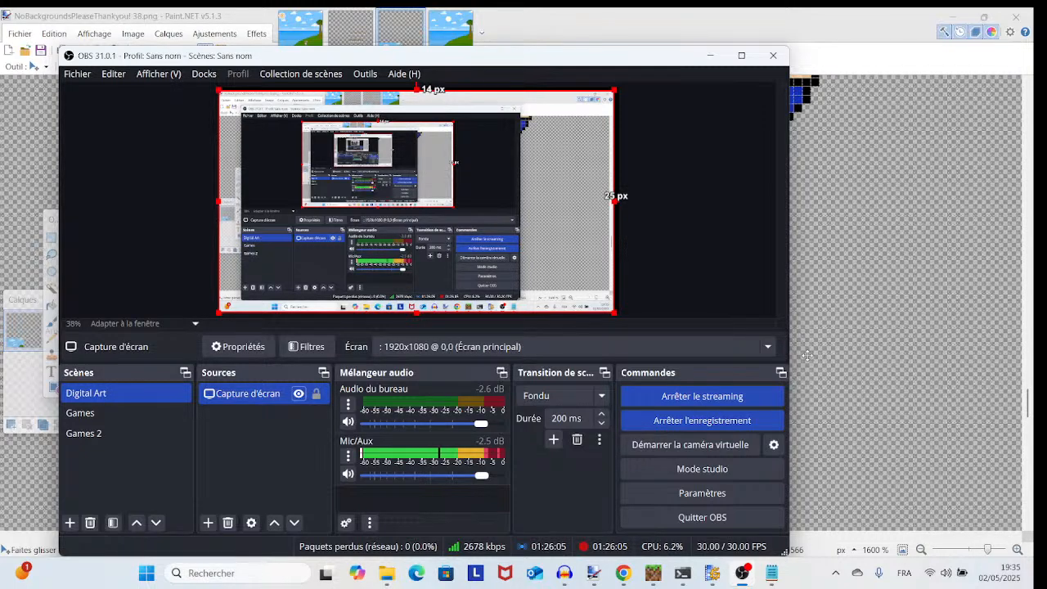
pyautogui.click(890, 10)
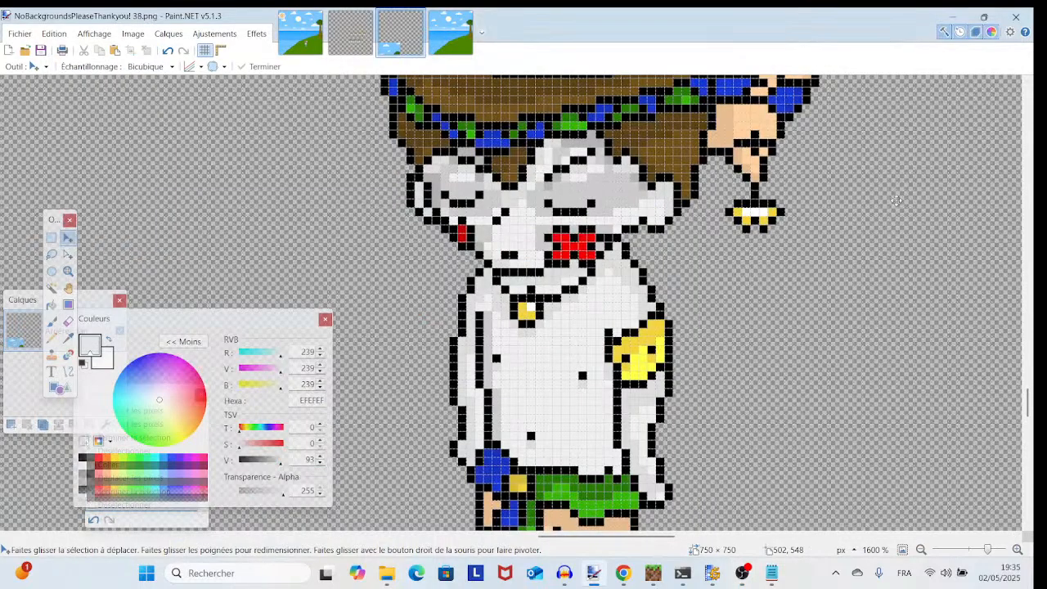
# - Sample black from the outline and draw pencil pixels above the character's larger eye to arch its brow line
pyautogui.scroll(-4, 747, 255)
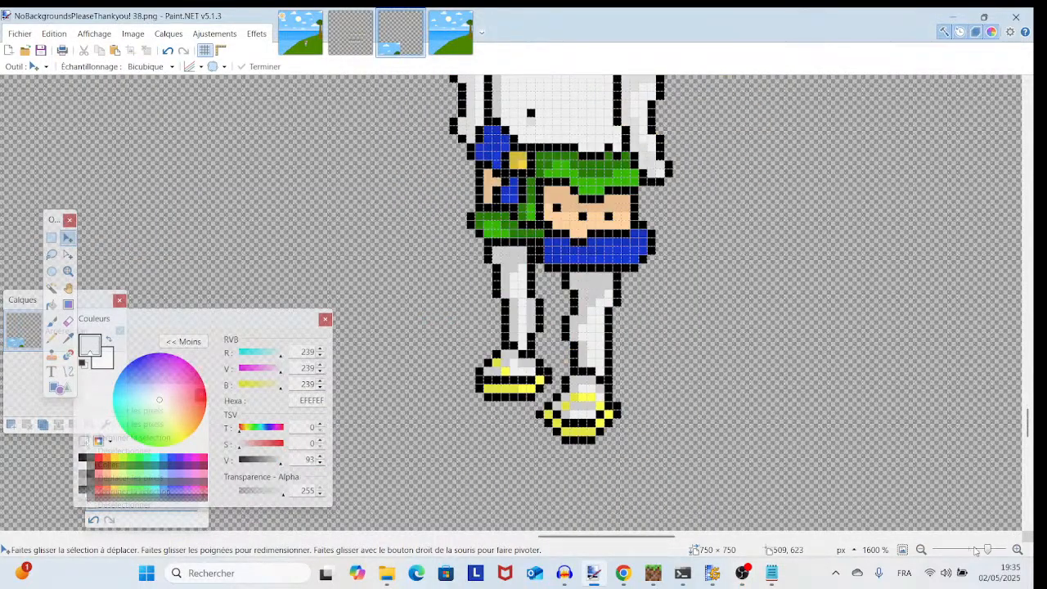
pyautogui.moveTo(975, 552)
pyautogui.mouseDown()
pyautogui.moveTo(949, 552)
pyautogui.moveTo(974, 556)
pyautogui.mouseUp()
pyautogui.moveTo(686, 377); pyautogui.dragTo(721, 403)
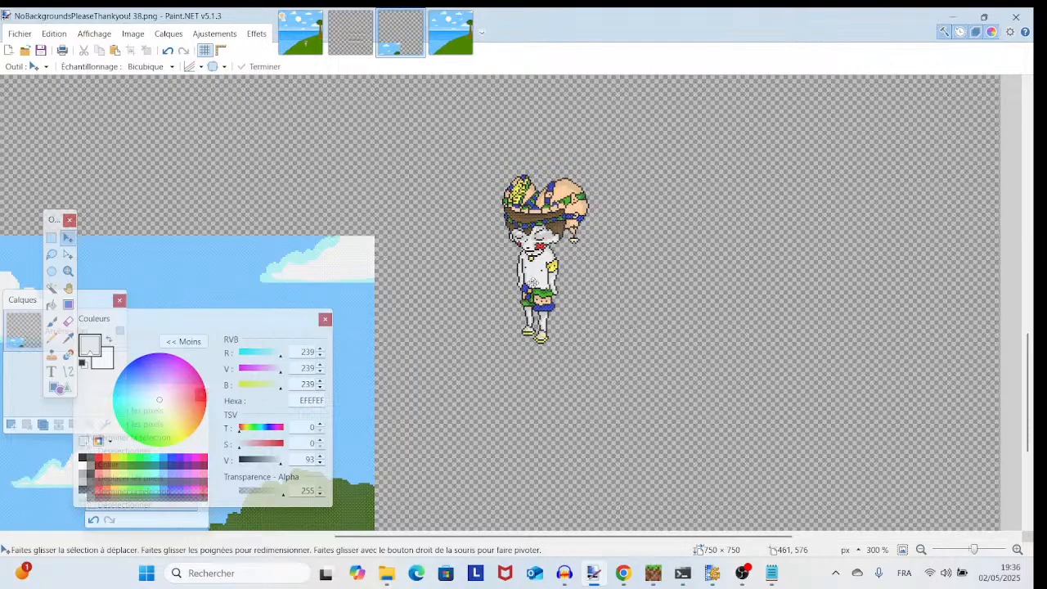
pyautogui.moveTo(972, 556); pyautogui.dragTo(988, 556)
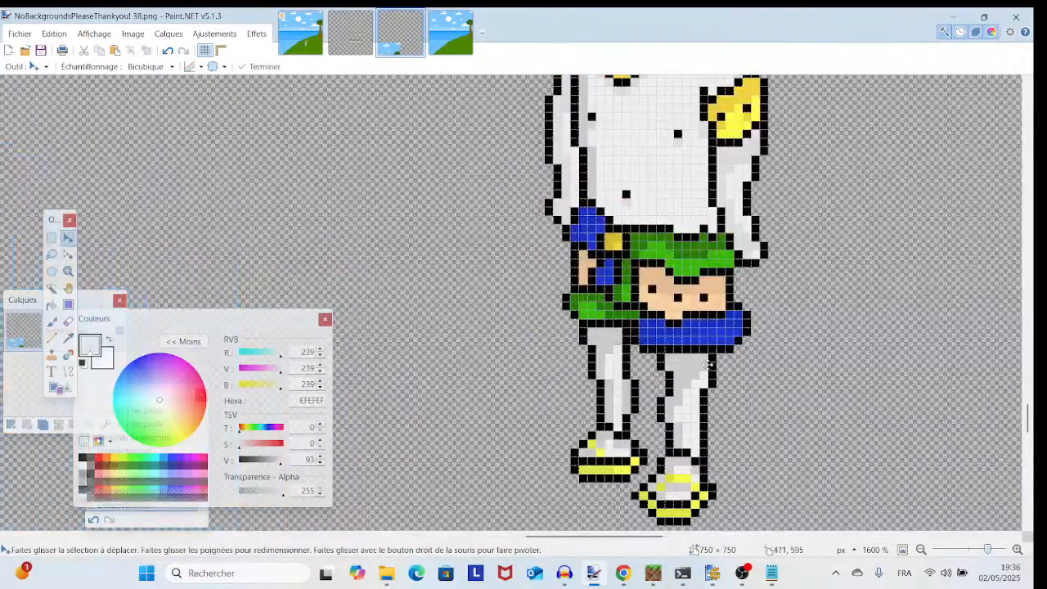
pyautogui.scroll(3, 715, 356)
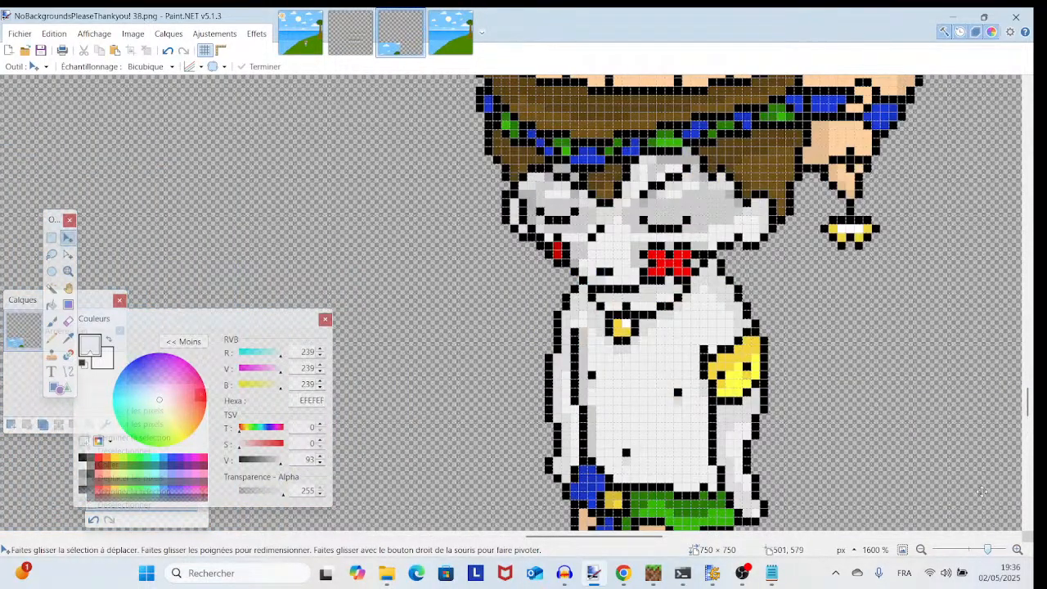
pyautogui.moveTo(988, 550); pyautogui.dragTo(991, 550)
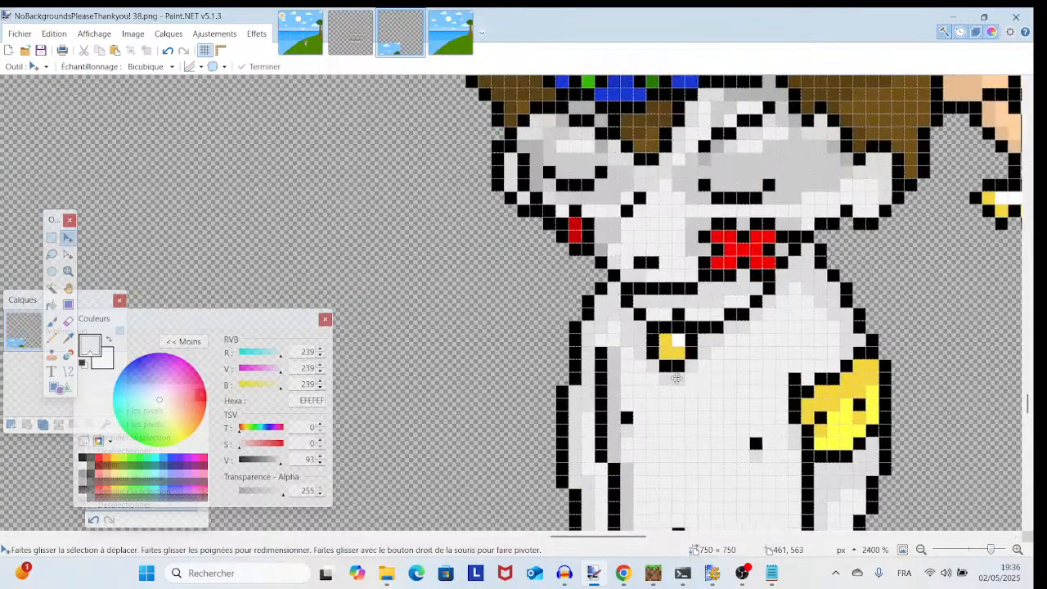
pyautogui.click(68, 337)
pyautogui.scroll(3, 692, 338)
pyautogui.click(725, 319)
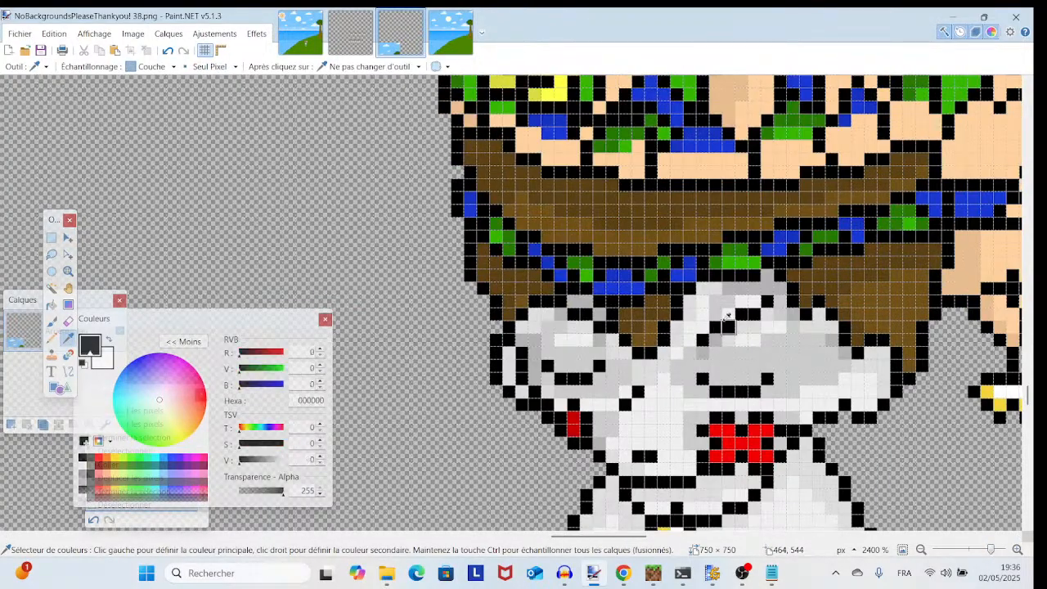
pyautogui.click(50, 337)
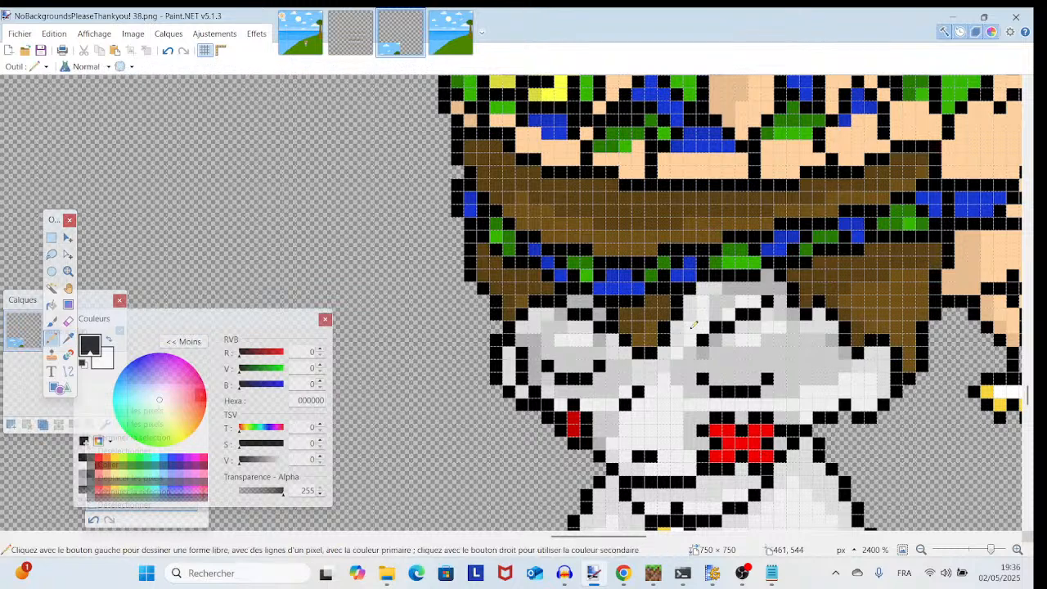
pyautogui.click(701, 323)
pyautogui.click(715, 312)
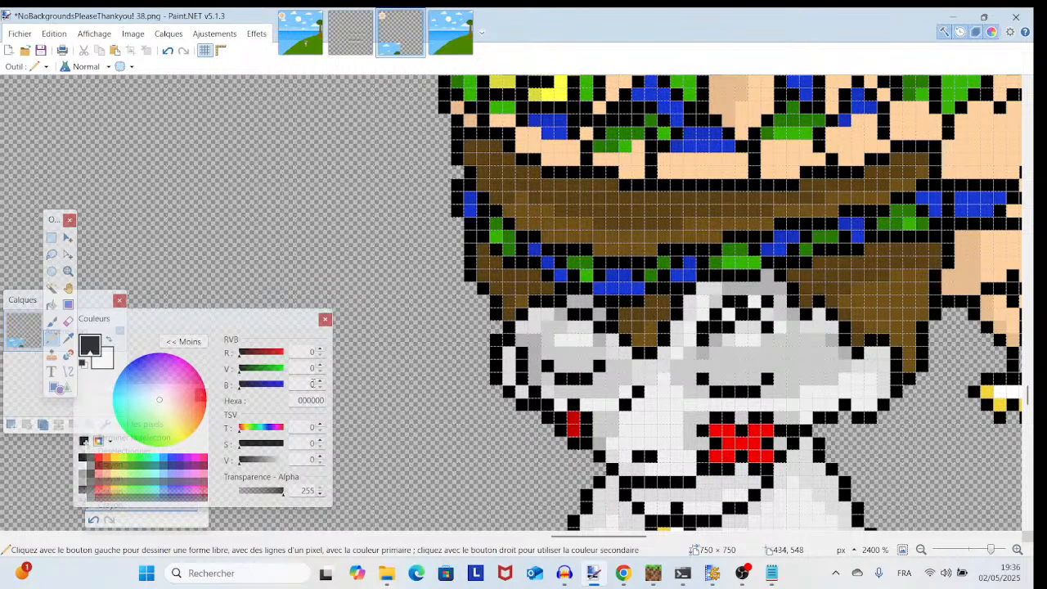
# - Paint over the leftover black brow pixels beneath the larger eye's arch with the light grey DDDDDD sampled from the face
pyautogui.click(68, 337)
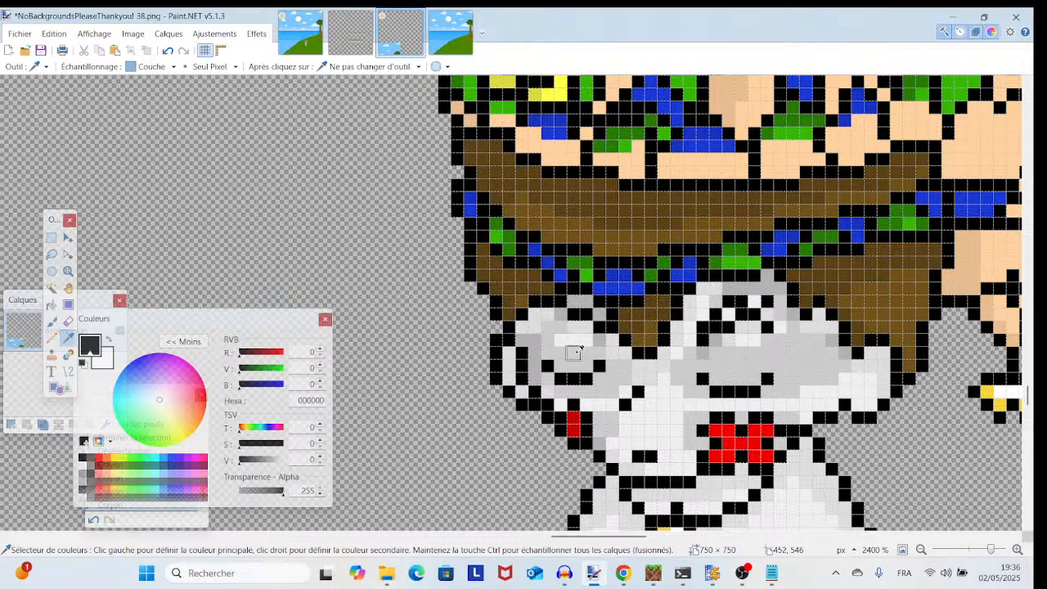
pyautogui.click(714, 339)
pyautogui.press('p')
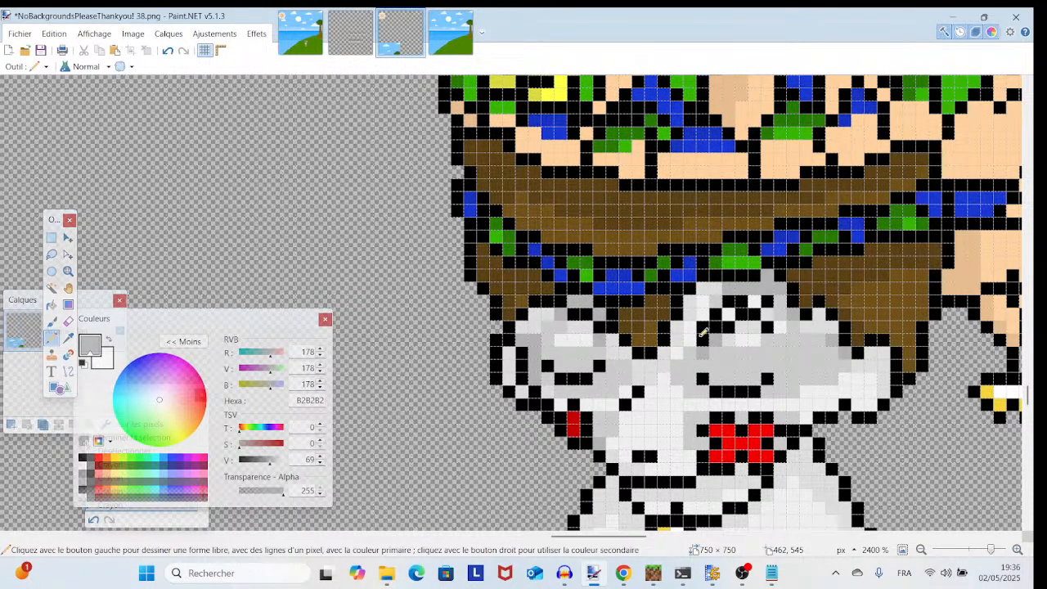
pyautogui.click(68, 337)
pyautogui.click(729, 338)
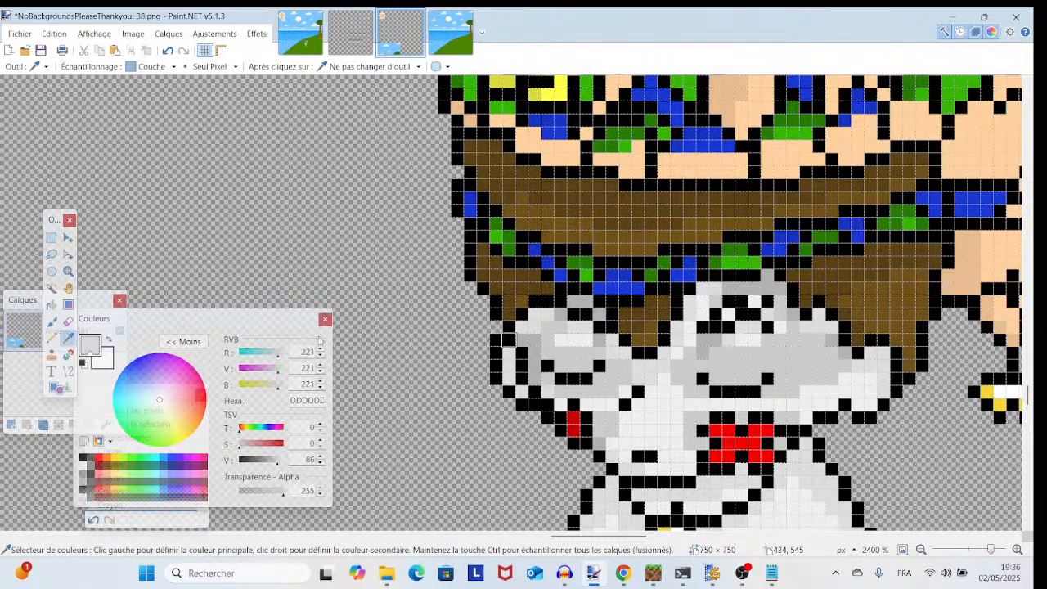
pyautogui.click(58, 339)
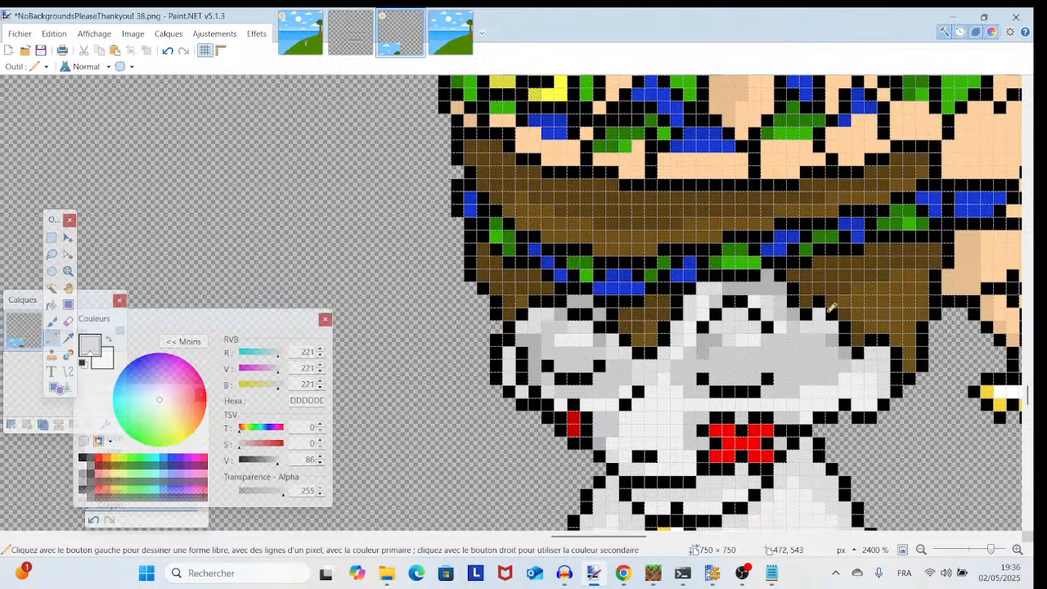
# - Reshape the smaller eye's brow line into an arch using light grey DDDDDD and sampled black pixels
pyautogui.scroll(-3, 831, 307)
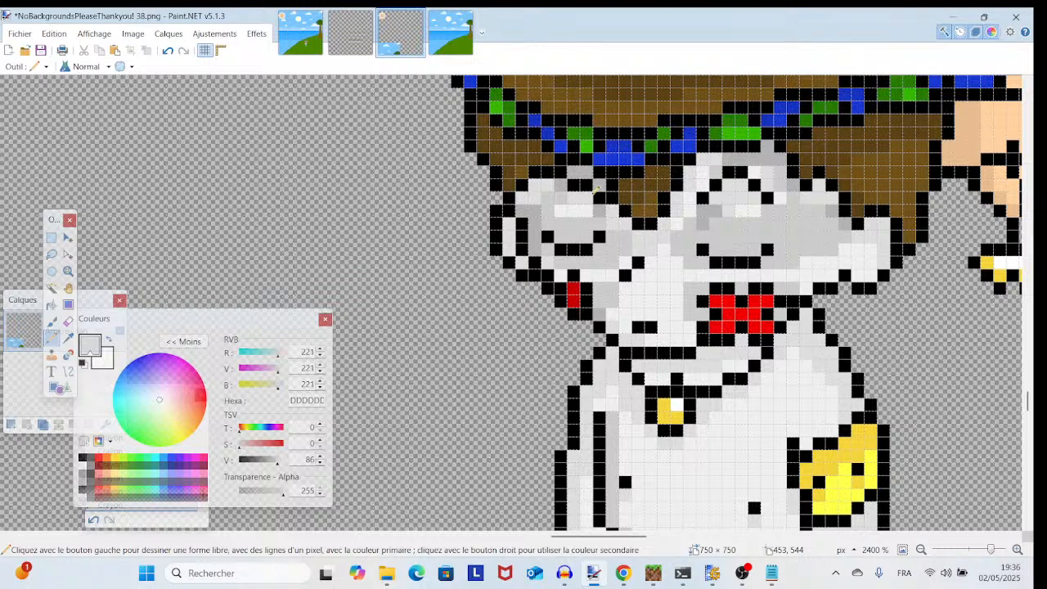
pyautogui.click(576, 185)
pyautogui.click(68, 337)
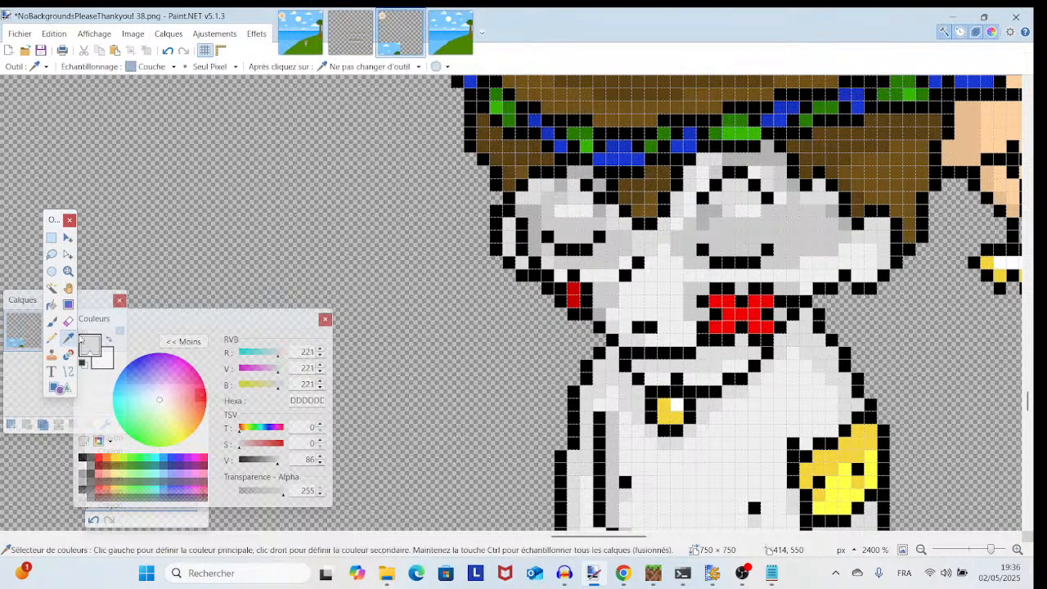
pyautogui.click(586, 185)
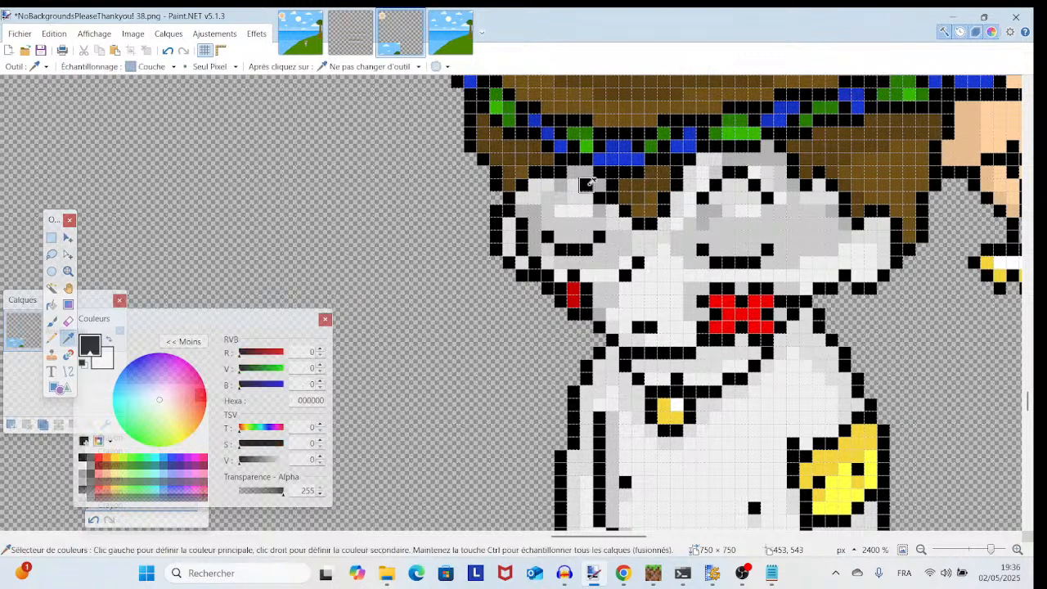
pyautogui.click(53, 338)
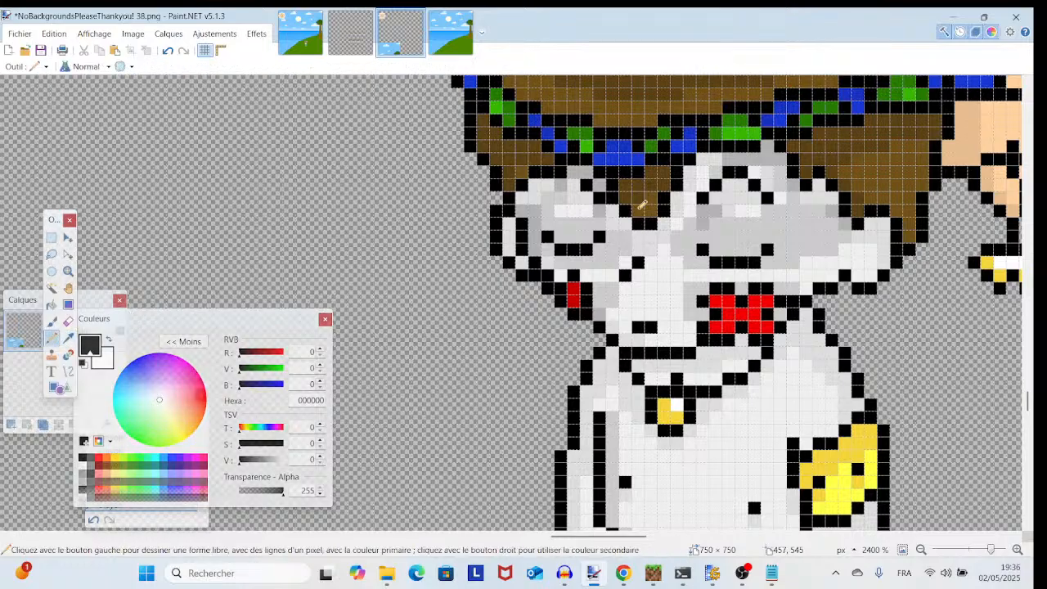
pyautogui.click(576, 166)
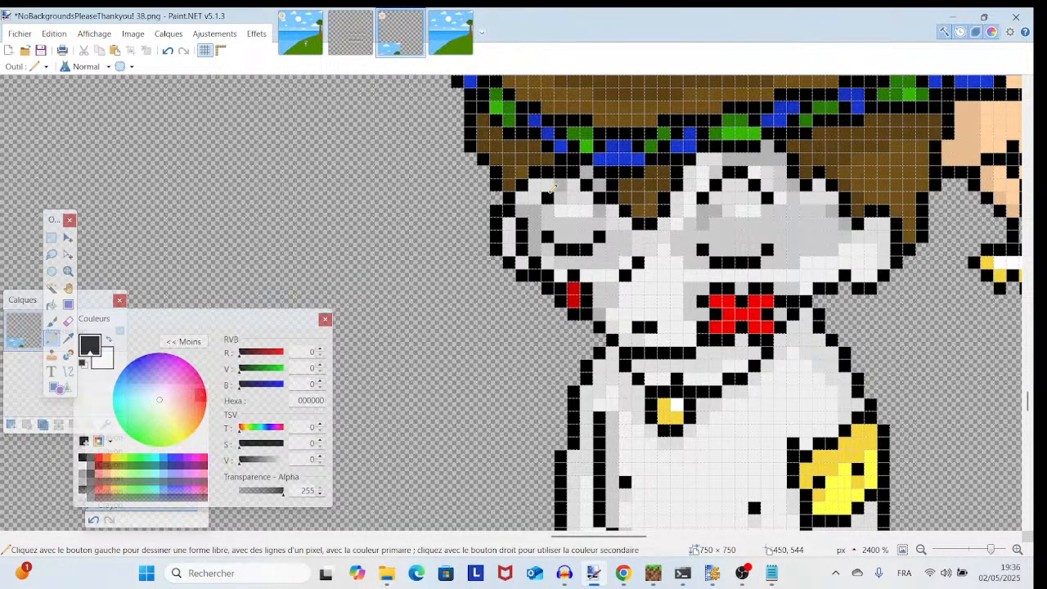
pyautogui.click(561, 185)
# - Paint over the outer black pixels of both eyes' lower lids with light grey CCCCCC sampled from the face
pyautogui.moveTo(657, 184); pyautogui.dragTo(594, 222)
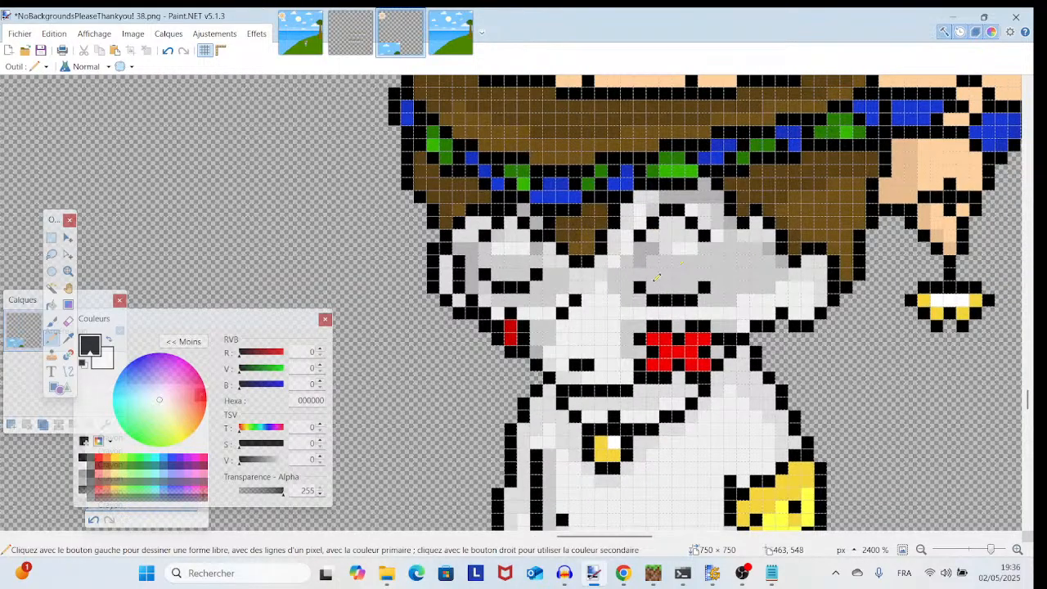
pyautogui.press('k')
pyautogui.click(746, 283)
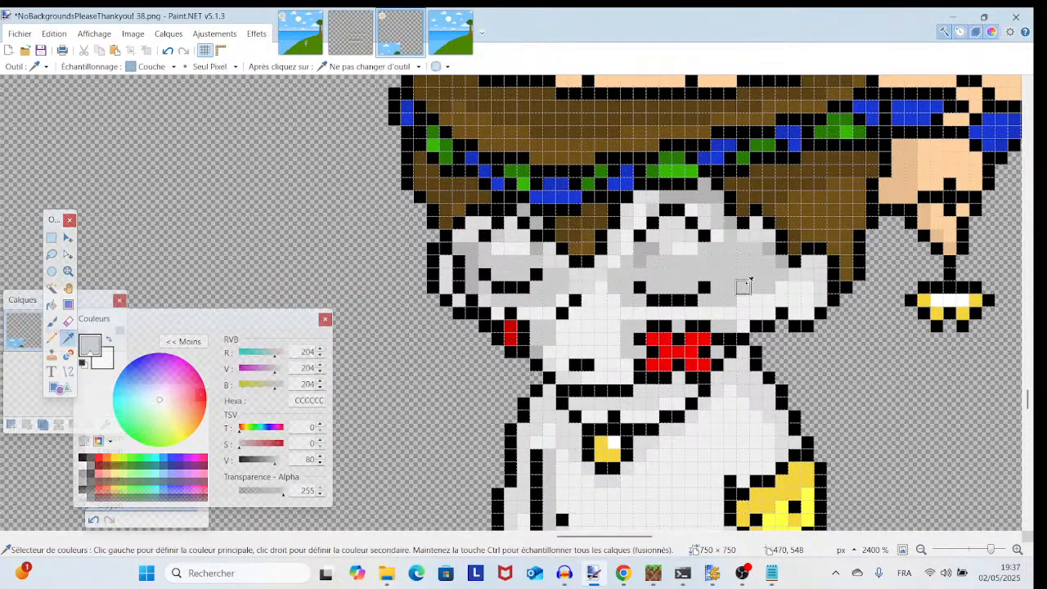
pyautogui.click(51, 337)
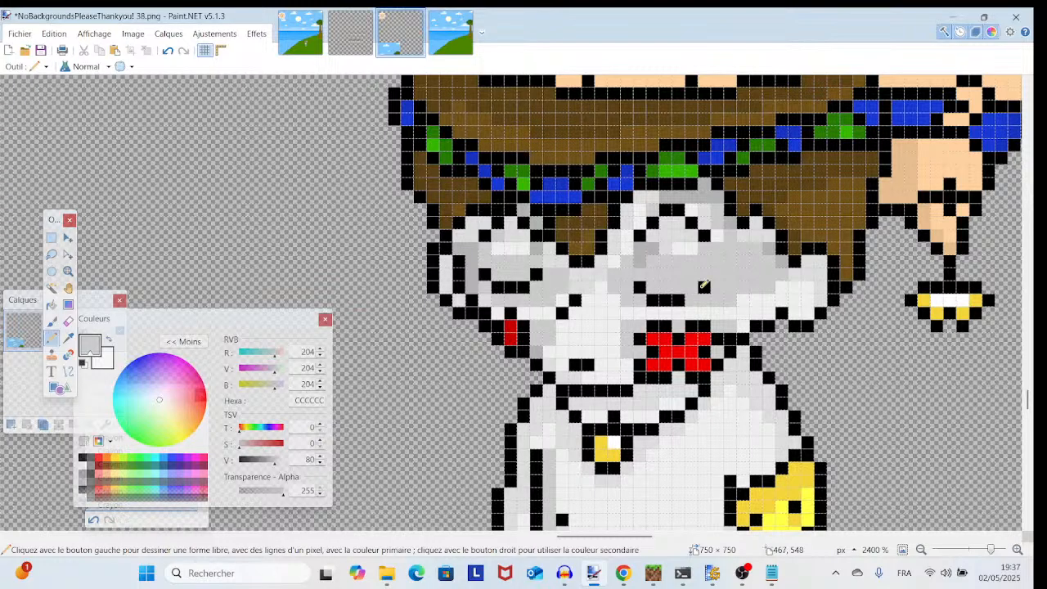
pyautogui.click(652, 303)
pyautogui.click(641, 289)
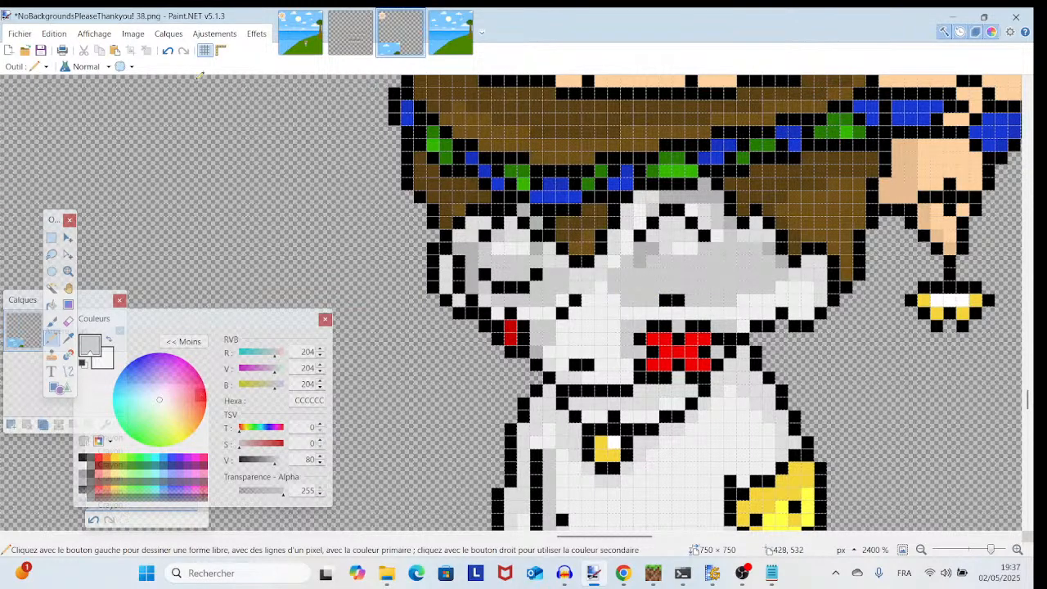
pyautogui.click(167, 50)
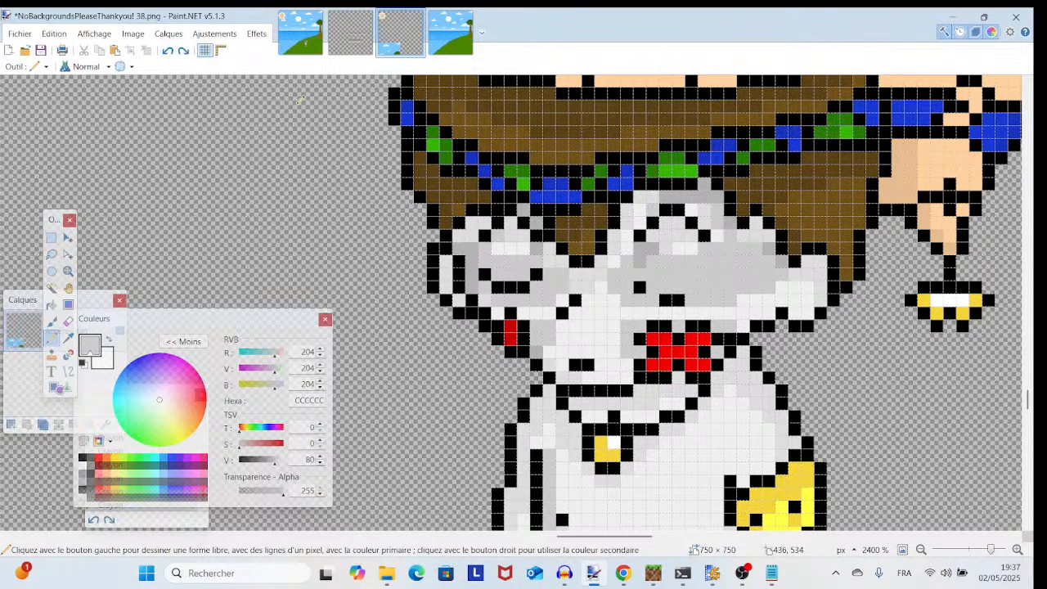
pyautogui.click(166, 51)
pyautogui.click(535, 272)
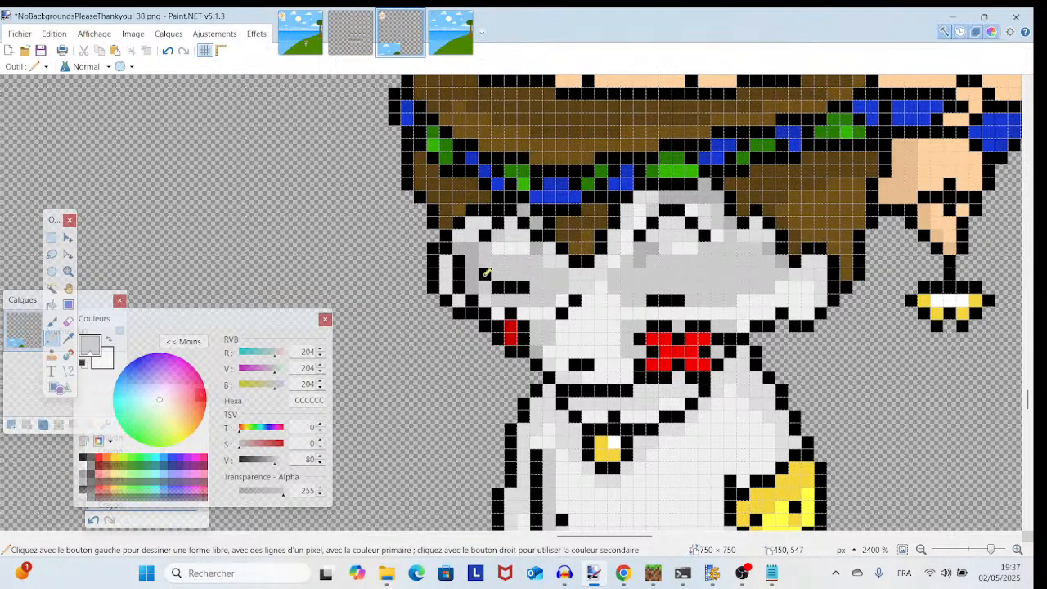
pyautogui.click(524, 287)
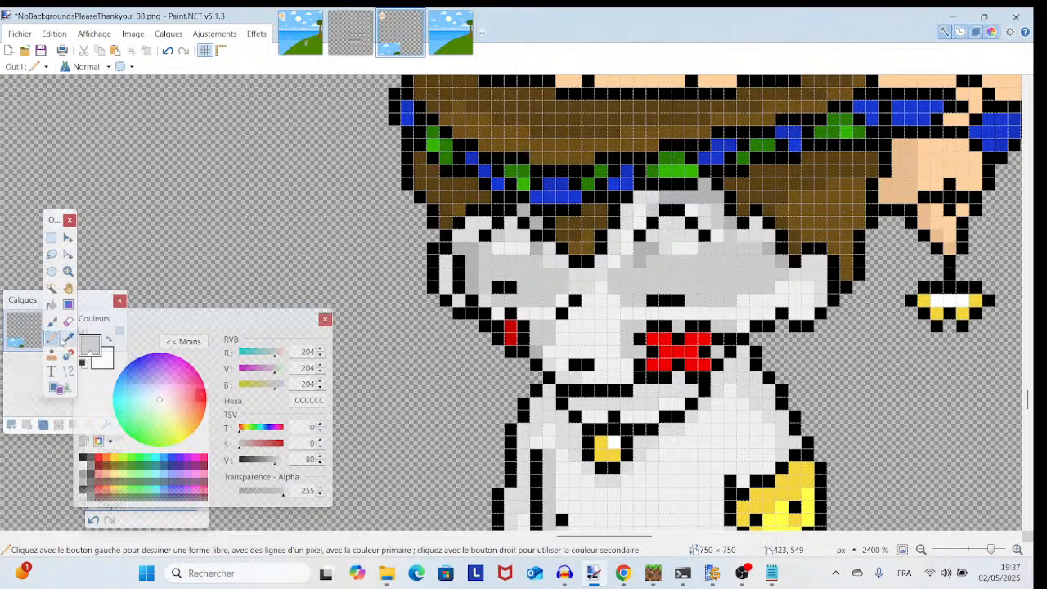
# - Draw round black pixel outlines for both eyes, using black sampled from the smaller eye, and fill them with white
pyautogui.click(68, 338)
pyautogui.click(507, 287)
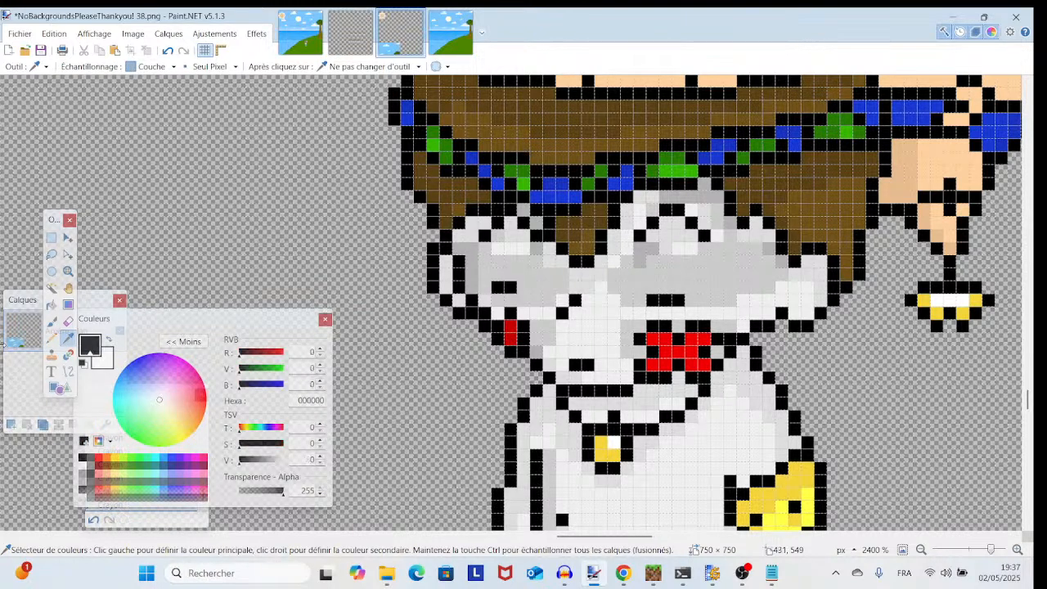
pyautogui.click(51, 338)
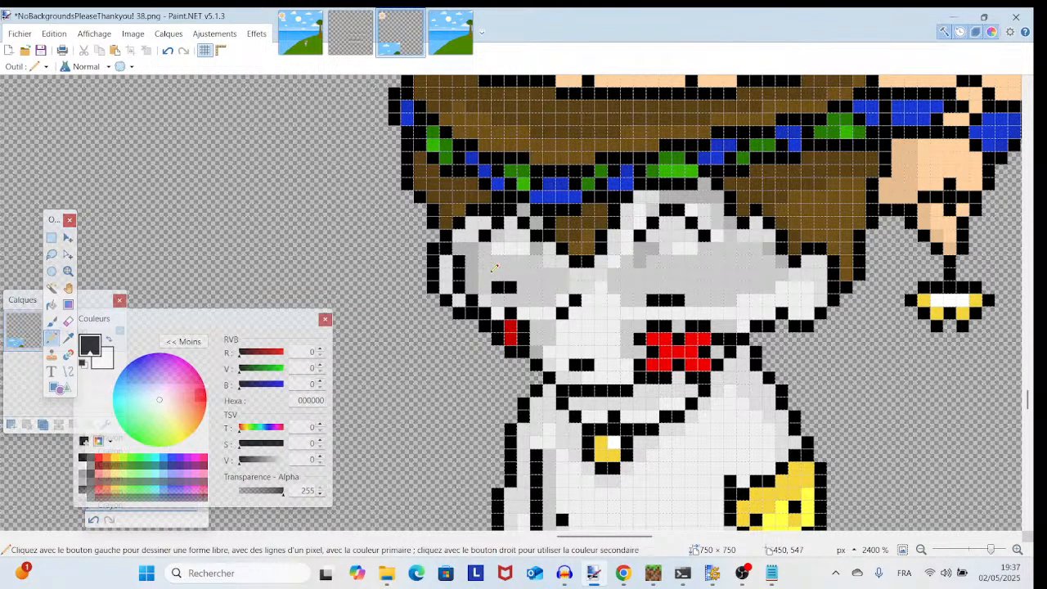
pyautogui.click(489, 272)
pyautogui.click(489, 265)
pyautogui.moveTo(501, 252)
pyautogui.mouseDown()
pyautogui.moveTo(531, 255)
pyautogui.moveTo(526, 277)
pyautogui.mouseUp()
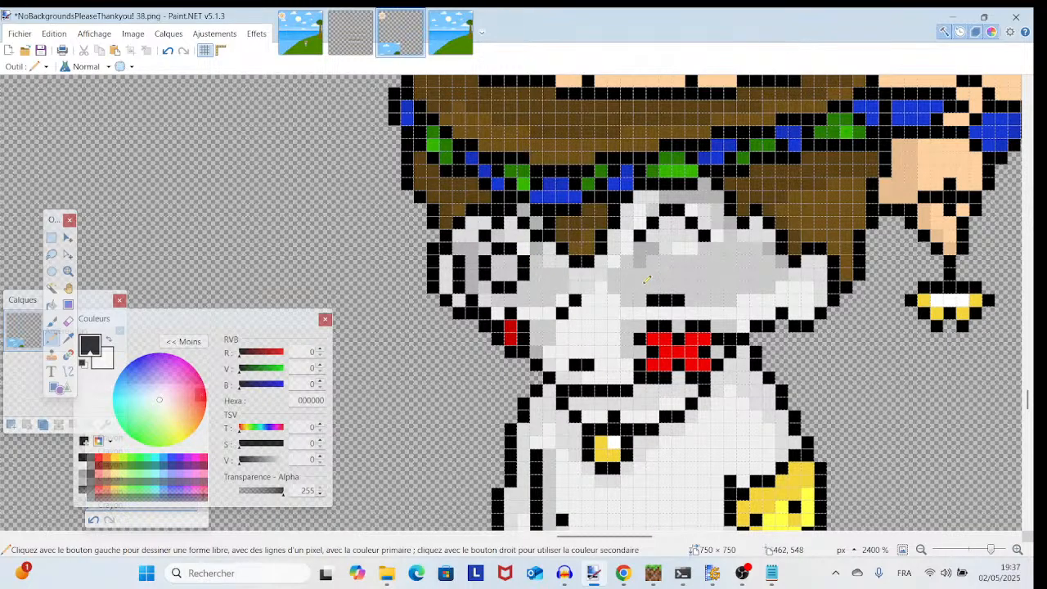
pyautogui.moveTo(646, 280)
pyautogui.mouseDown()
pyautogui.moveTo(664, 260)
pyautogui.moveTo(685, 263)
pyautogui.moveTo(691, 286)
pyautogui.moveTo(657, 277)
pyautogui.moveTo(682, 275)
pyautogui.mouseUp()
pyautogui.moveTo(496, 275); pyautogui.dragTo(509, 268)
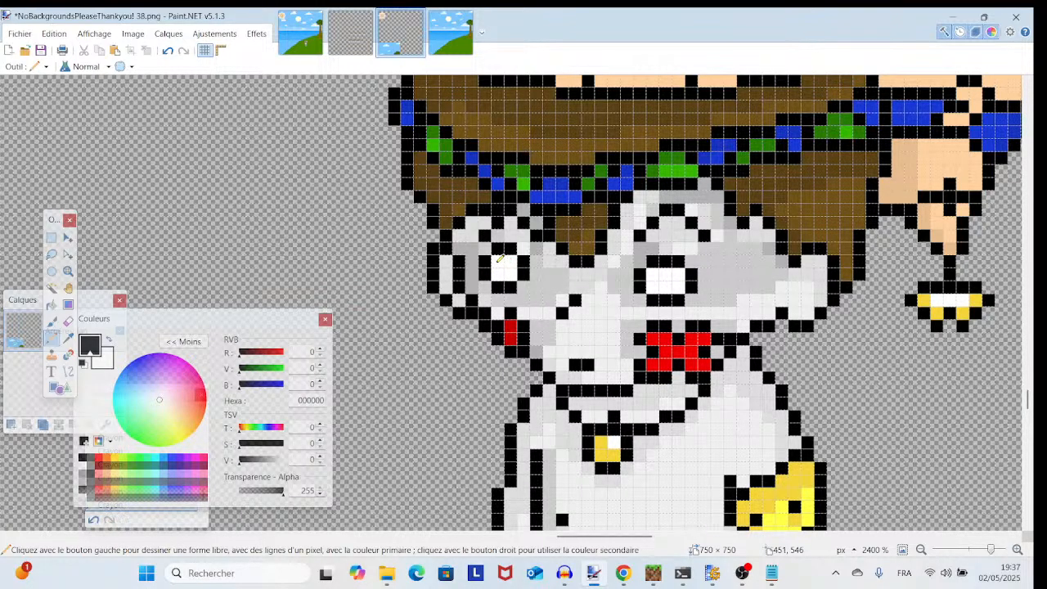
pyautogui.moveTo(991, 550)
pyautogui.mouseDown()
pyautogui.moveTo(962, 554)
pyautogui.moveTo(973, 553)
pyautogui.mouseUp()
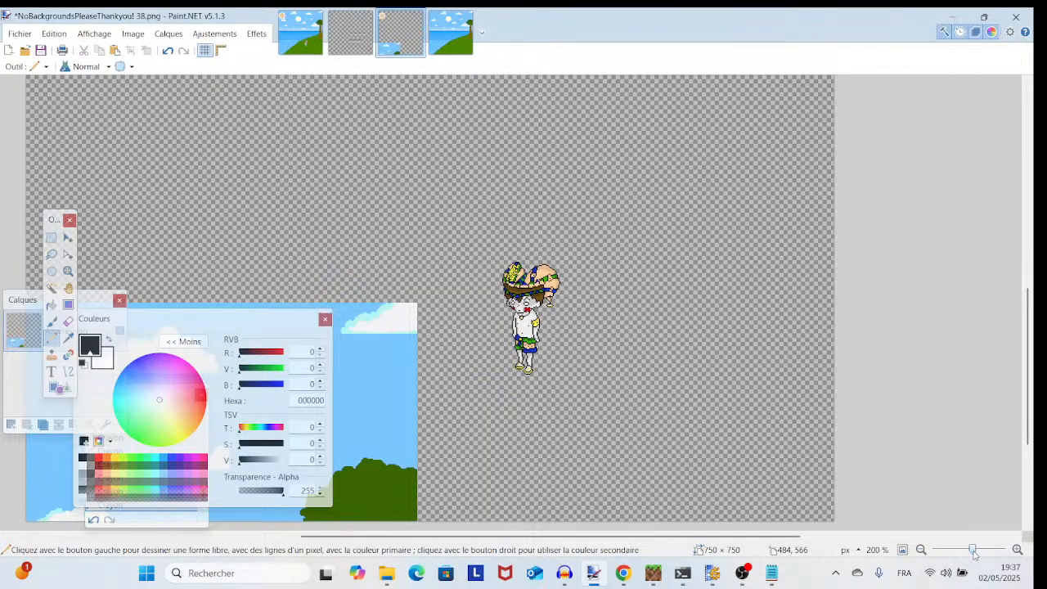
pyautogui.moveTo(974, 554); pyautogui.dragTo(994, 554)
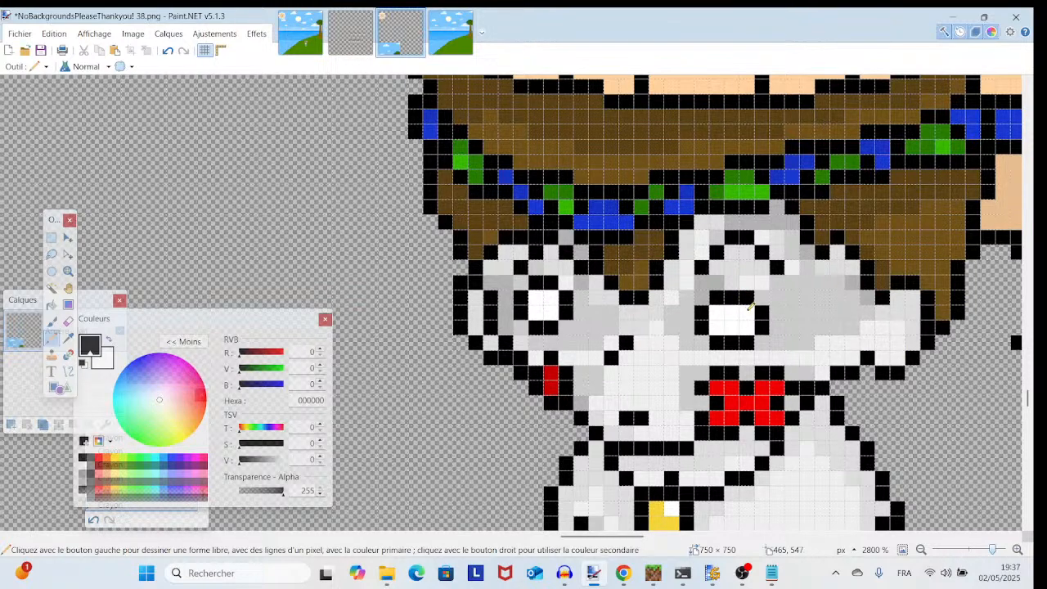
pyautogui.moveTo(747, 312); pyautogui.dragTo(747, 328)
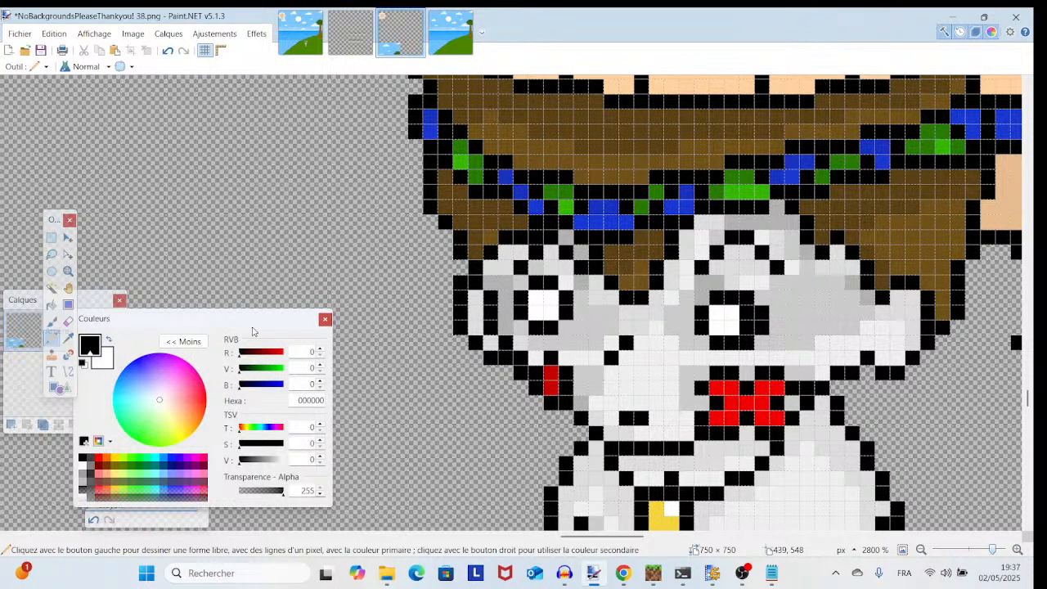
pyautogui.click(168, 51)
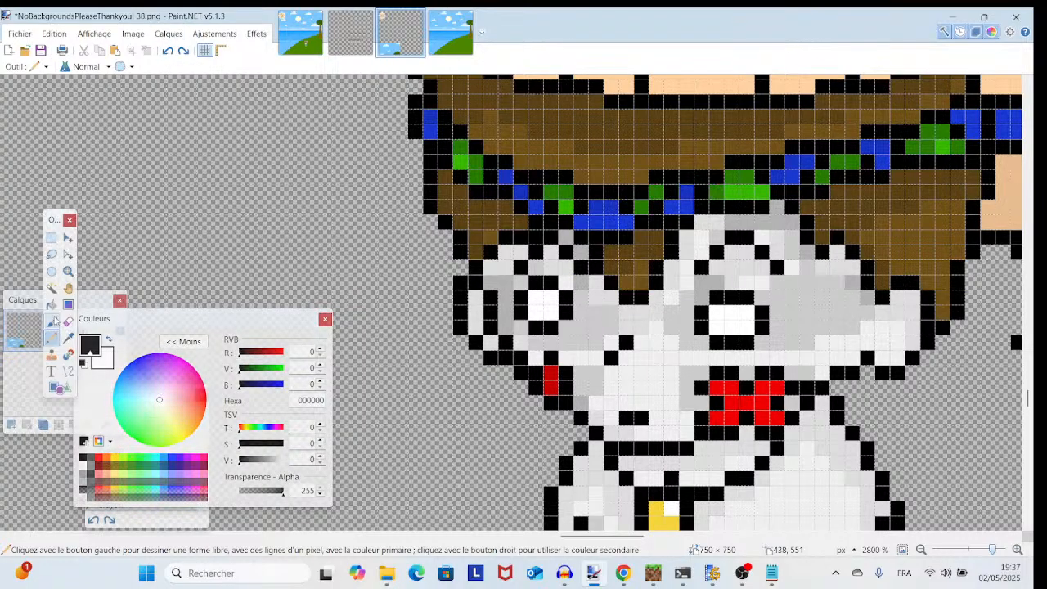
# - Narrow the larger eye by drawing its left edge one pixel further in with black and covering the old edge with grey CCCCCC
pyautogui.click(67, 337)
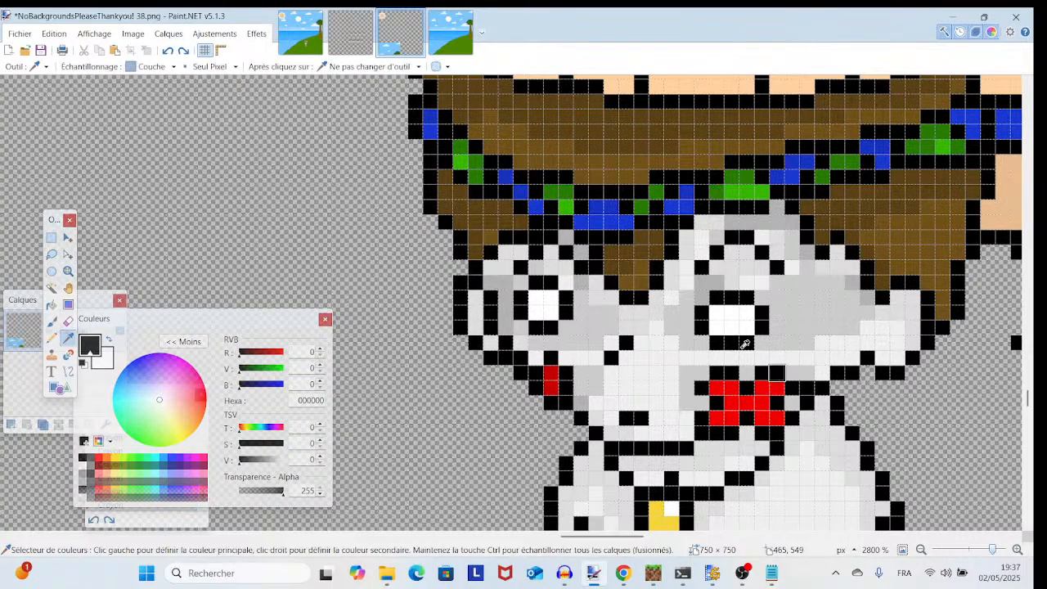
pyautogui.click(51, 336)
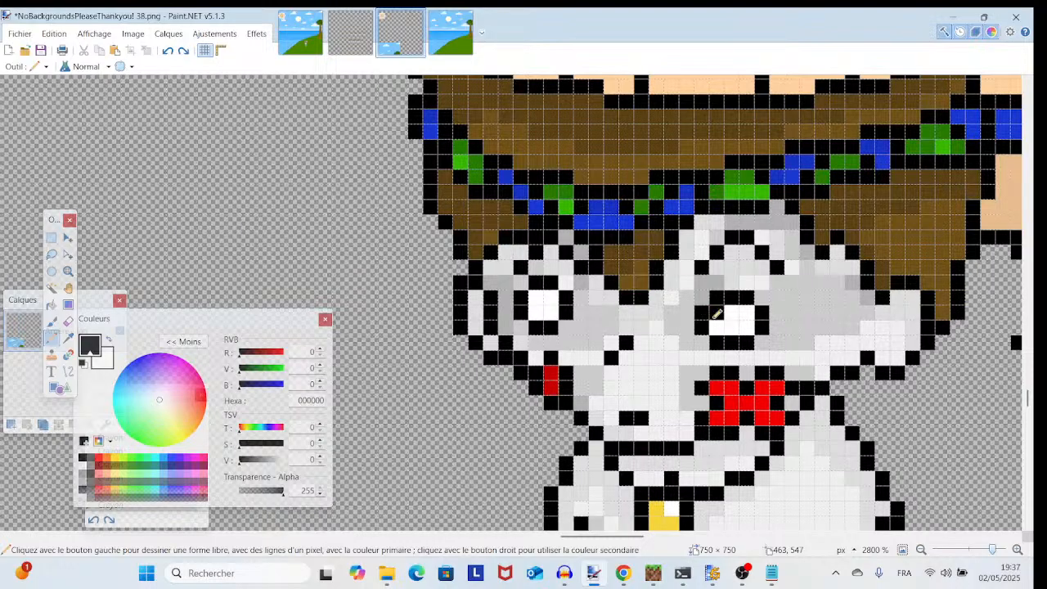
pyautogui.click(67, 337)
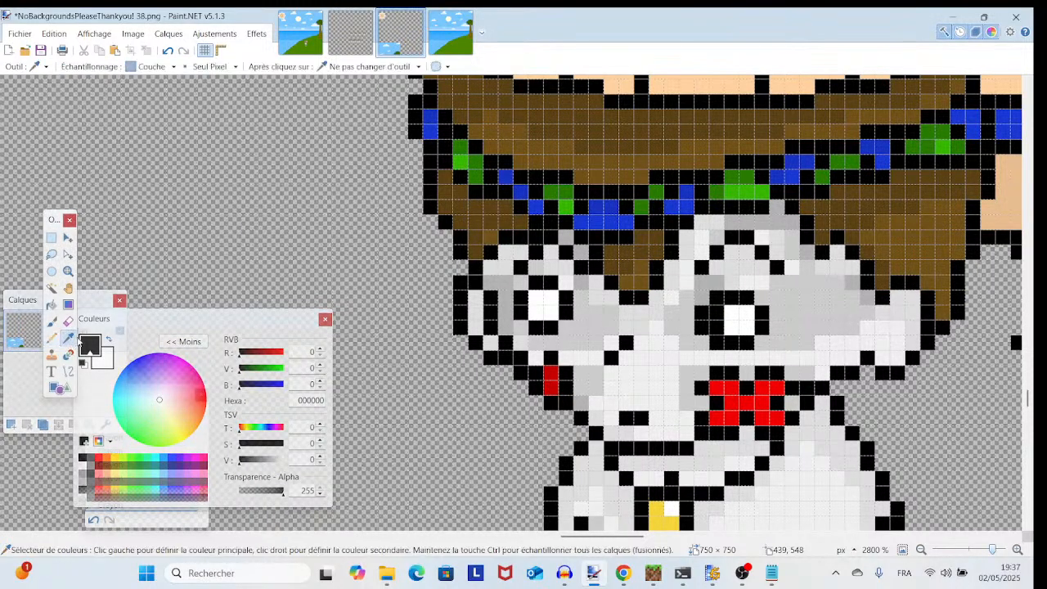
pyautogui.click(657, 327)
pyautogui.click(51, 336)
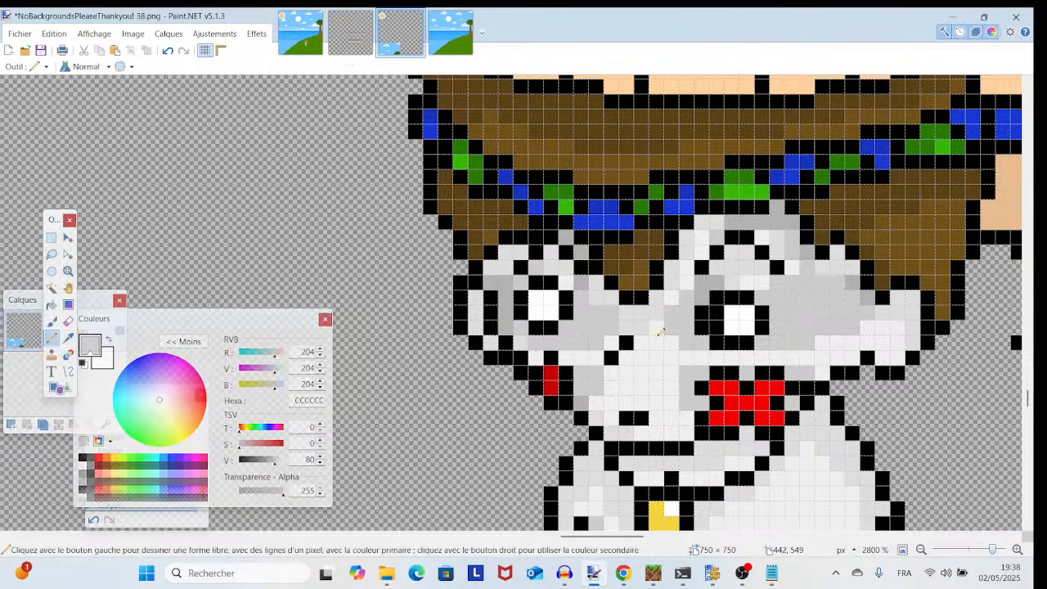
pyautogui.click(715, 341)
pyautogui.click(703, 328)
pyautogui.click(704, 315)
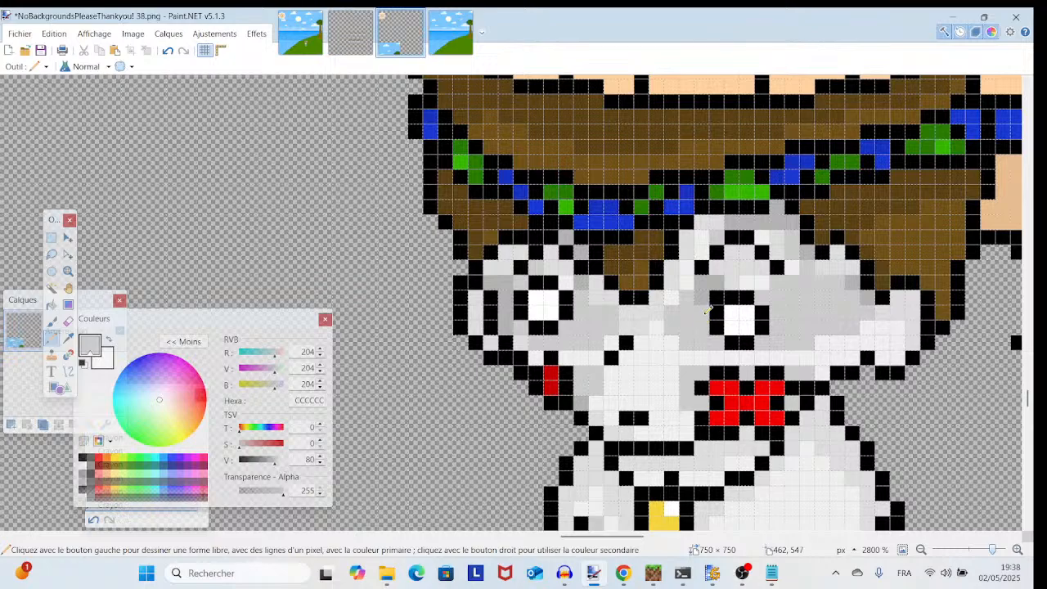
# - Examine the character's redrawn eyes at several zoom levels, and switch to OBS for a check
pyautogui.moveTo(993, 550); pyautogui.dragTo(973, 554)
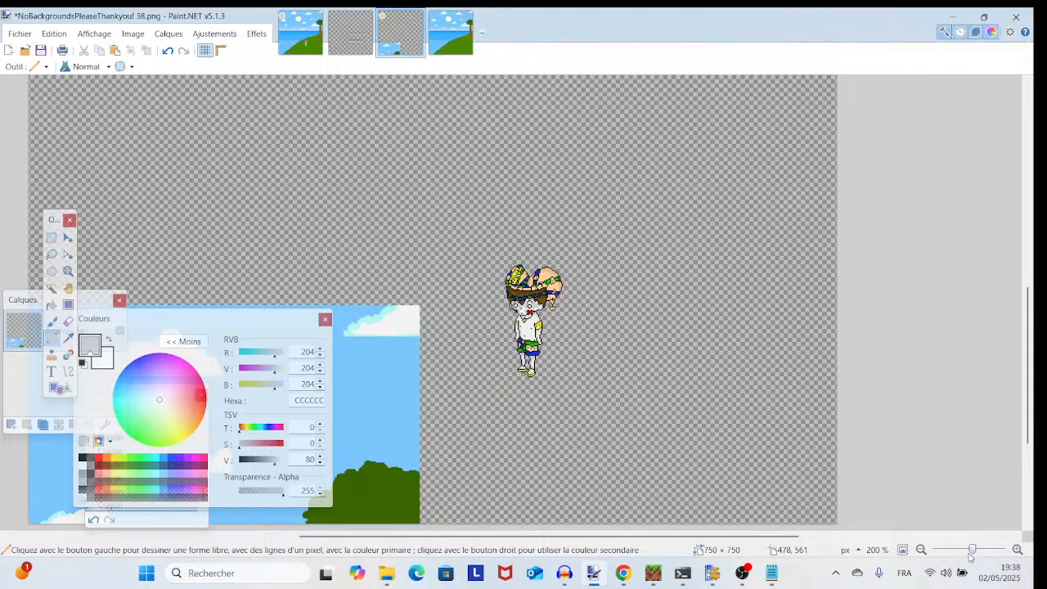
pyautogui.moveTo(974, 550); pyautogui.dragTo(982, 551)
pyautogui.scroll(-1, 899, 371)
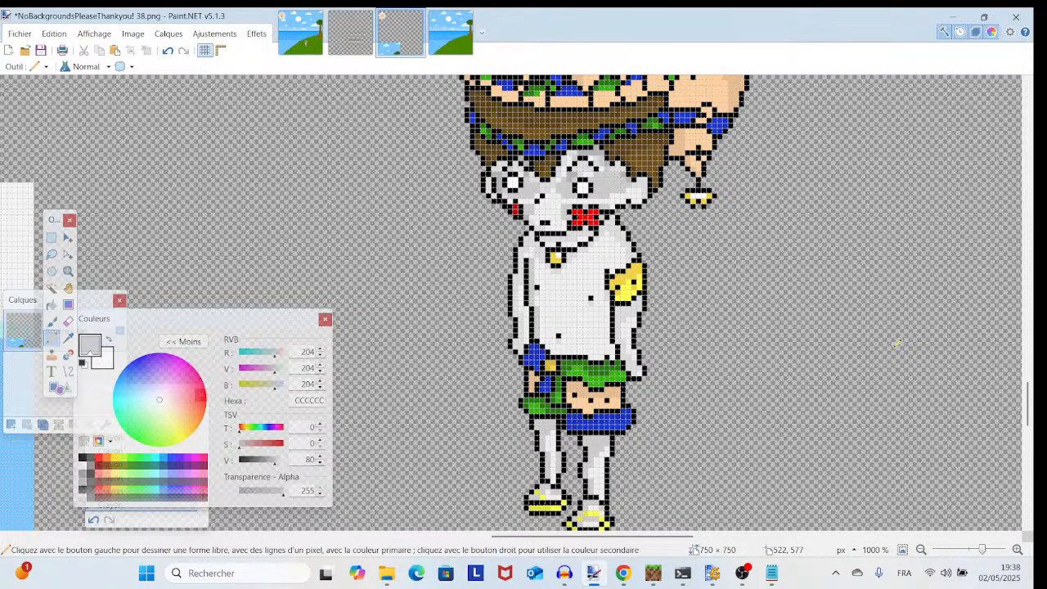
pyautogui.click(990, 551)
pyautogui.scroll(1, 810, 426)
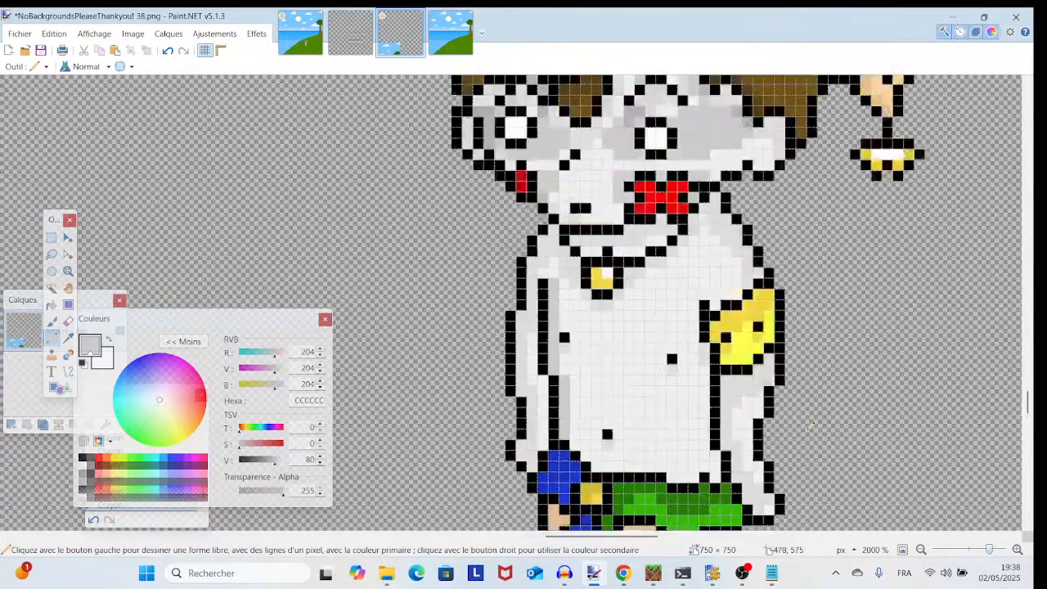
pyautogui.scroll(3, 810, 425)
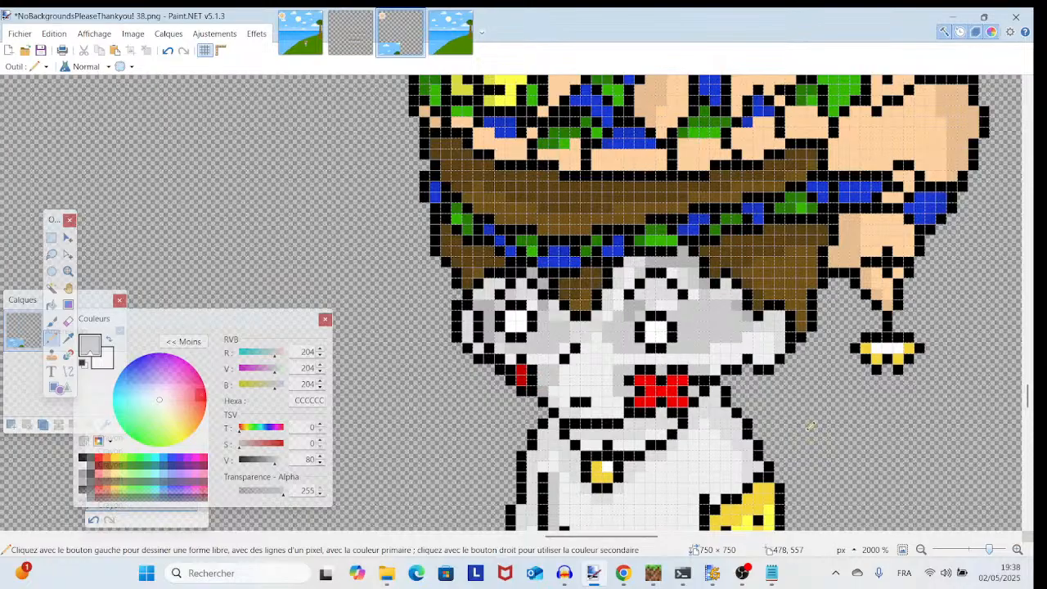
pyautogui.moveTo(989, 552)
pyautogui.mouseDown()
pyautogui.moveTo(966, 557)
pyautogui.moveTo(980, 566)
pyautogui.mouseUp()
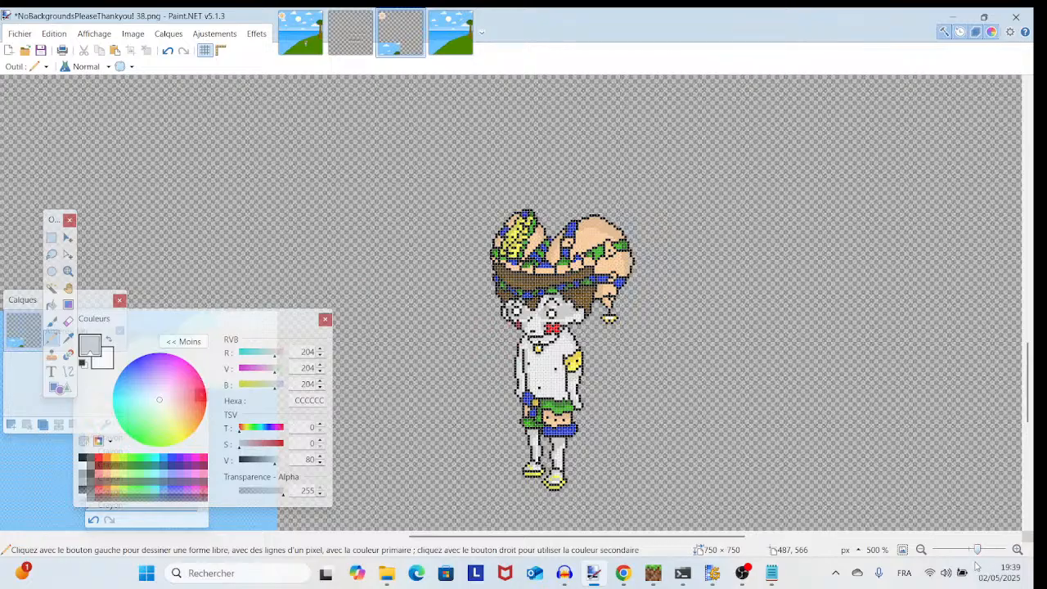
pyautogui.click(742, 573)
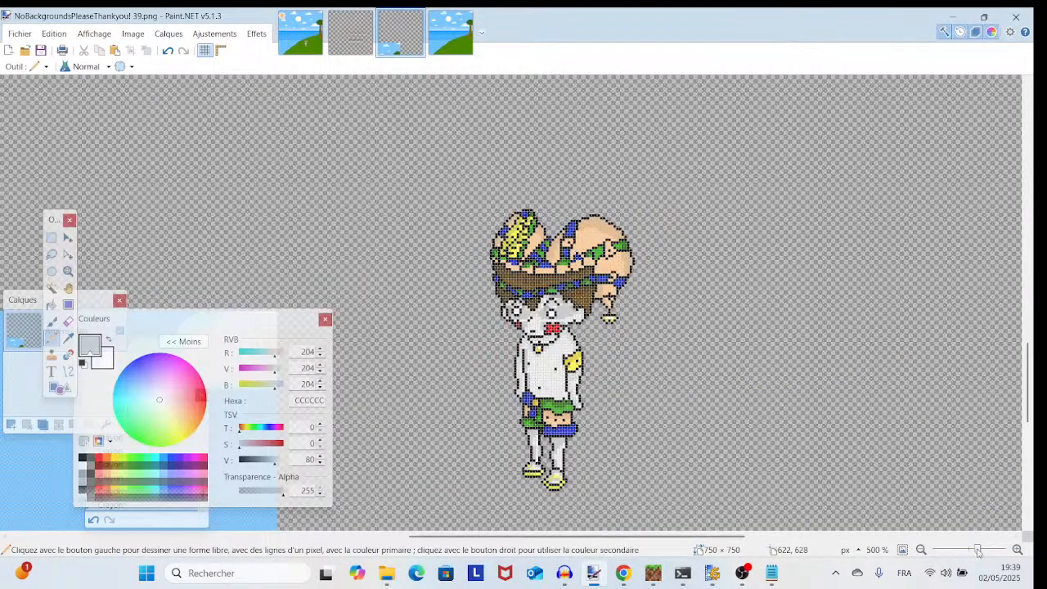
# - Sample black from the outline beneath the smaller eye as the primary colour
pyautogui.moveTo(978, 553); pyautogui.dragTo(996, 550)
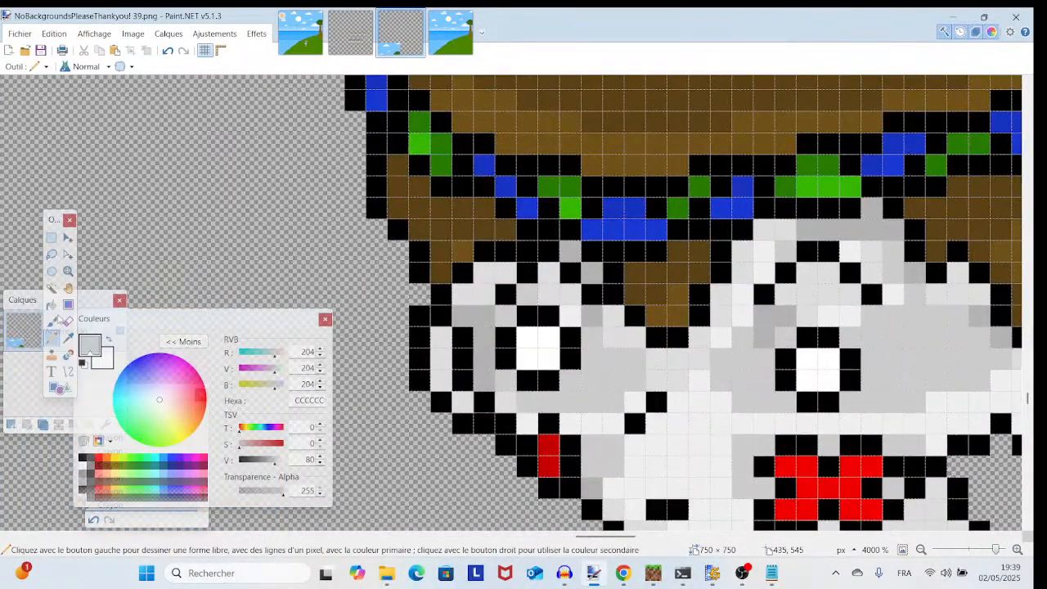
pyautogui.click(68, 338)
pyautogui.click(530, 374)
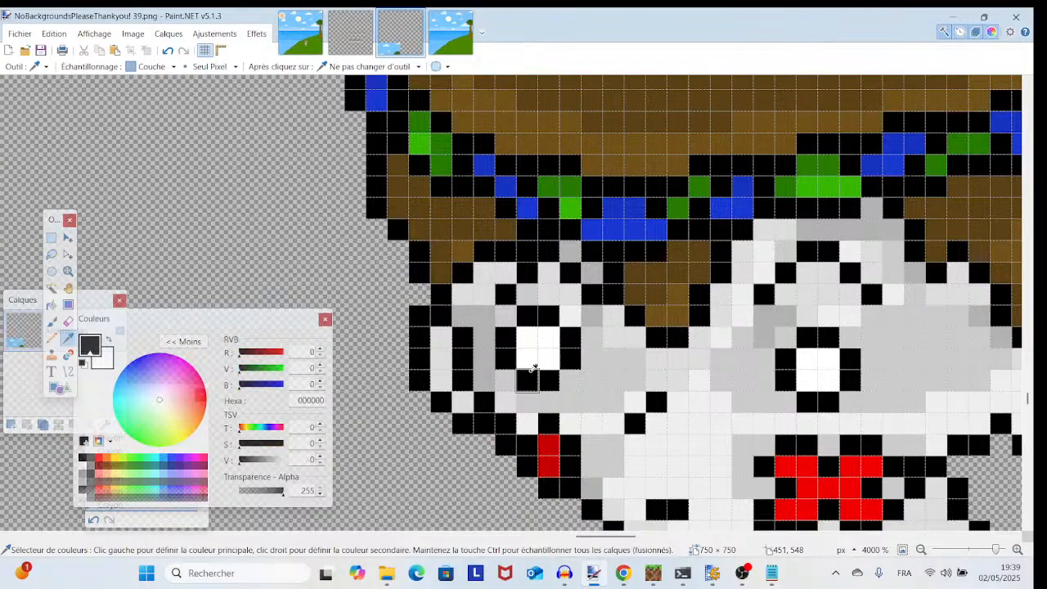
pyautogui.scroll(-2, 434, 343)
pyautogui.hscroll(1, 434, 343)
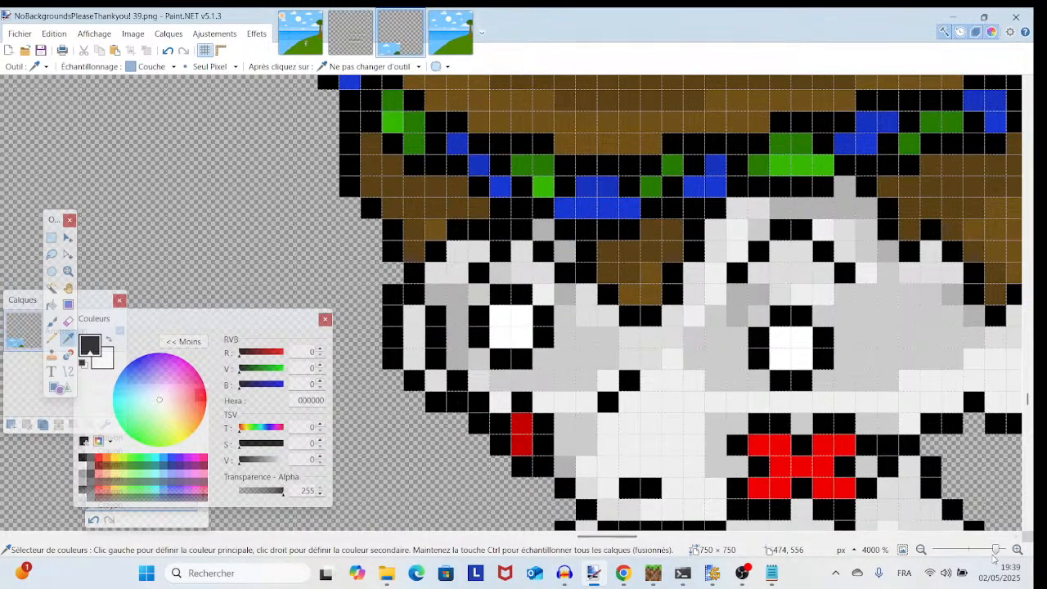
pyautogui.moveTo(993, 555); pyautogui.dragTo(976, 552)
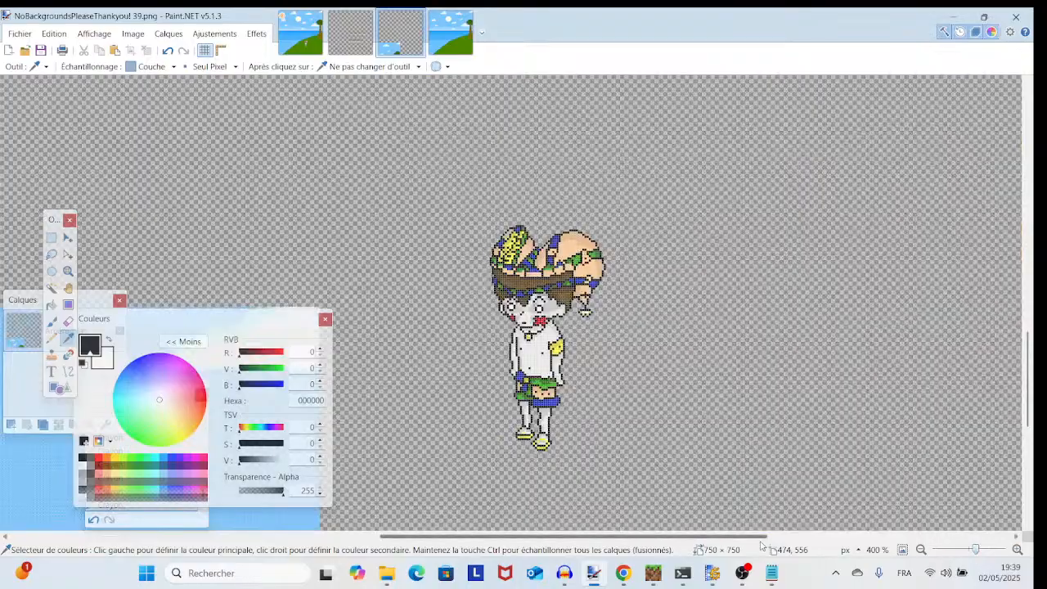
# - Switch to the NoBackgroundsPleaseThankyou! folder in File Explorer and rename frame 39 as "NoBackgroundsPleaseThankyou! 39 x2"
pyautogui.moveTo(387, 574)
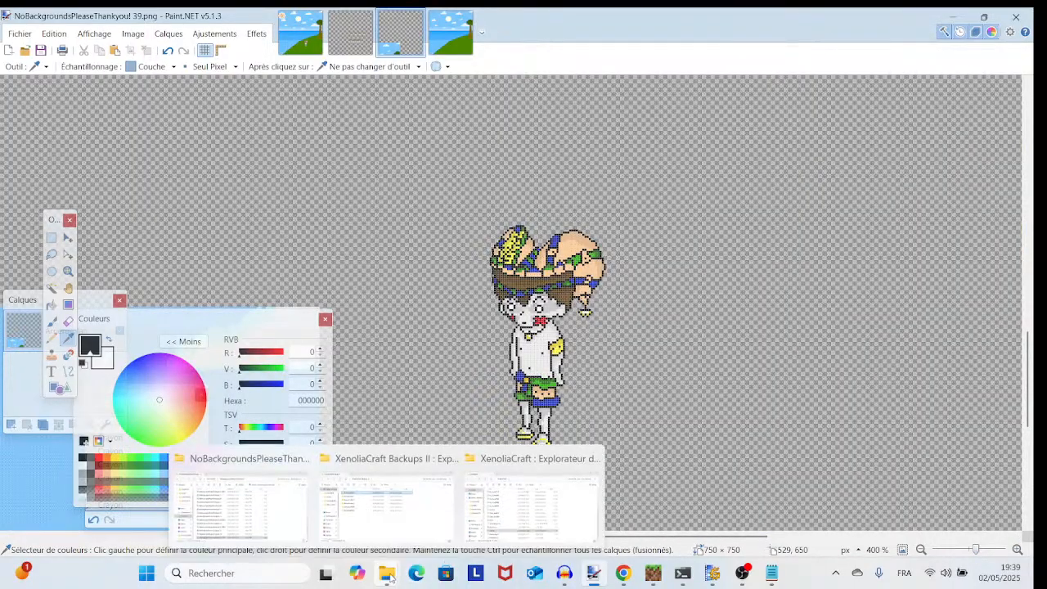
pyautogui.moveTo(417, 541)
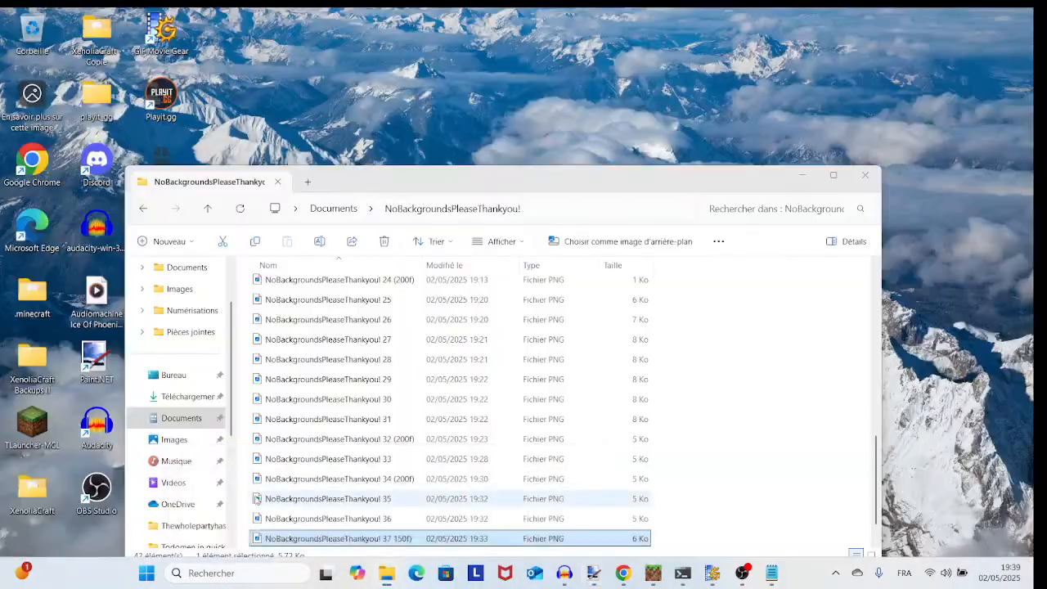
pyautogui.click(246, 503)
pyautogui.press('Down')
pyautogui.press('Down')
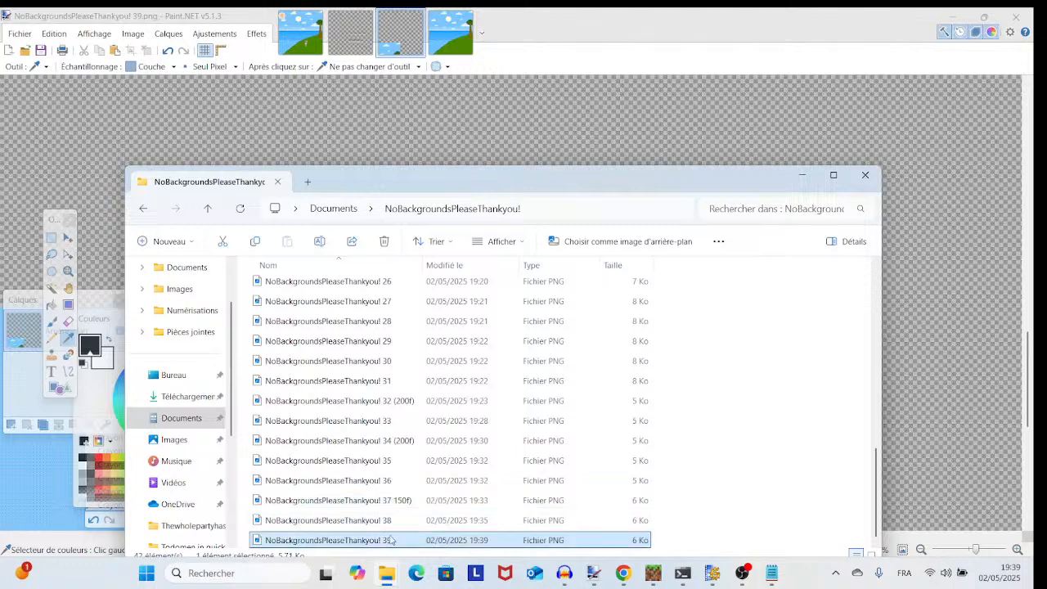
pyautogui.click(391, 540)
pyautogui.click(394, 540)
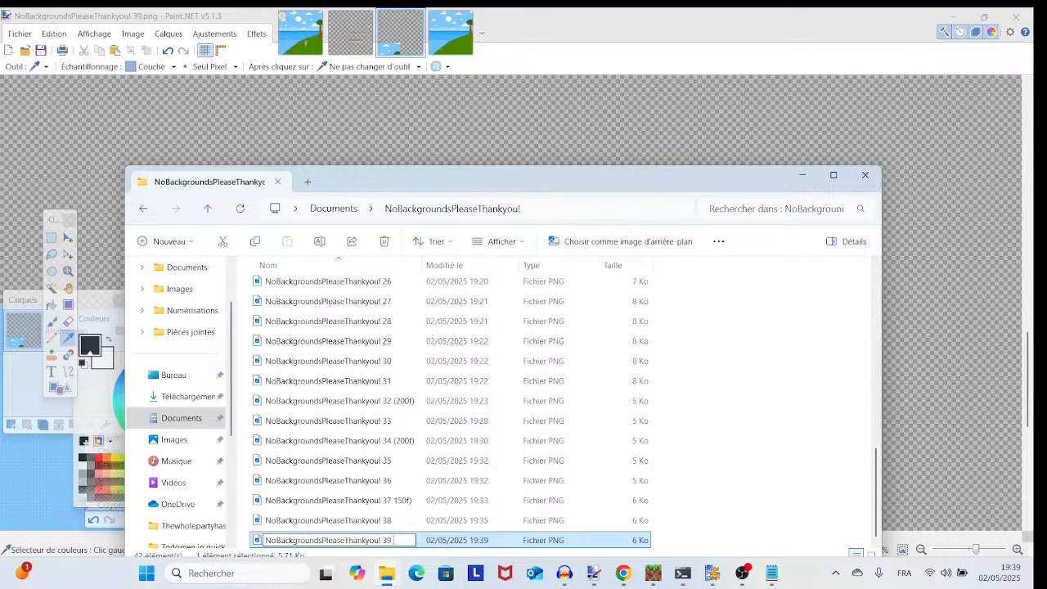
pyautogui.write('X')
pyautogui.press('BackSpace')
pyautogui.write('x2')
pyautogui.press('Return')
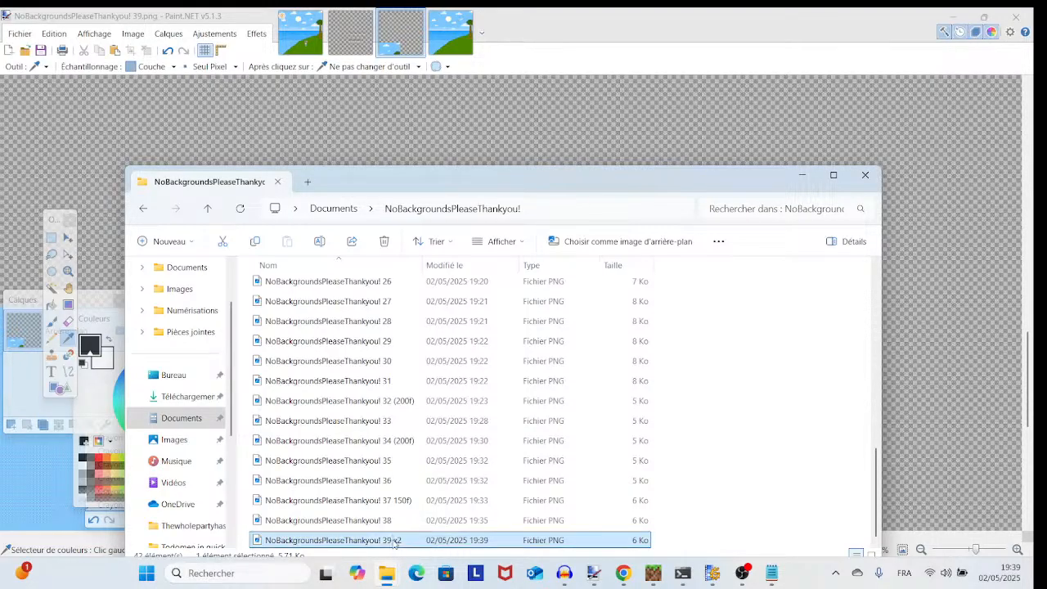
# - Preview the frame file "NoBackgroundsPleaseThankyou! 39 x2", close the preview, and return to the character in Paint.NET
pyautogui.doubleClick(395, 543)
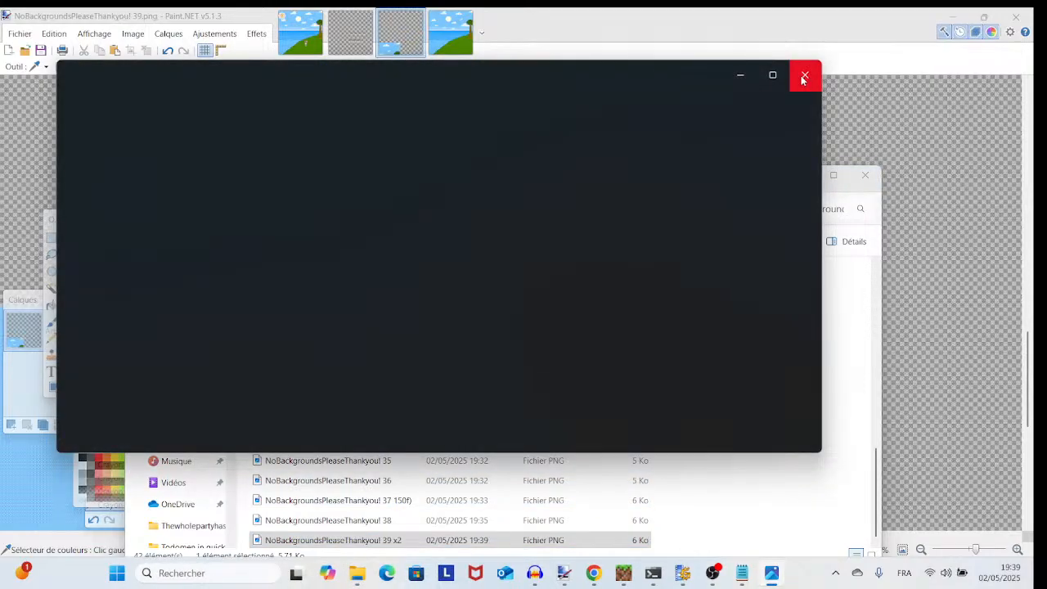
pyautogui.click(799, 75)
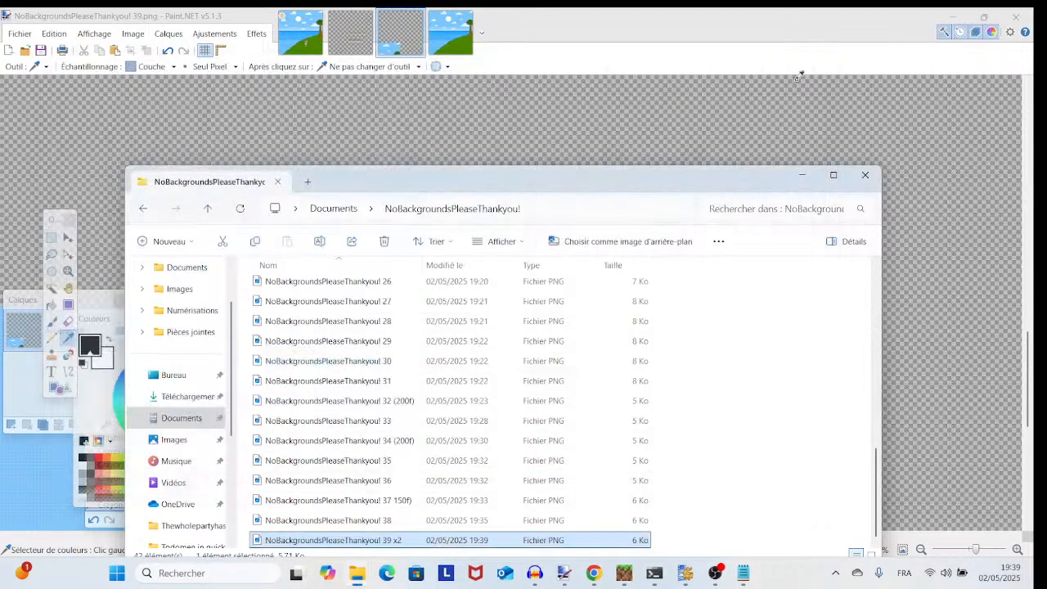
pyautogui.click(789, 61)
pyautogui.moveTo(619, 296)
pyautogui.mouseDown()
pyautogui.moveTo(653, 259)
pyautogui.moveTo(787, 203)
pyautogui.mouseUp()
pyautogui.moveTo(976, 551)
pyautogui.mouseDown()
pyautogui.moveTo(966, 554)
pyautogui.moveTo(980, 553)
pyautogui.mouseUp()
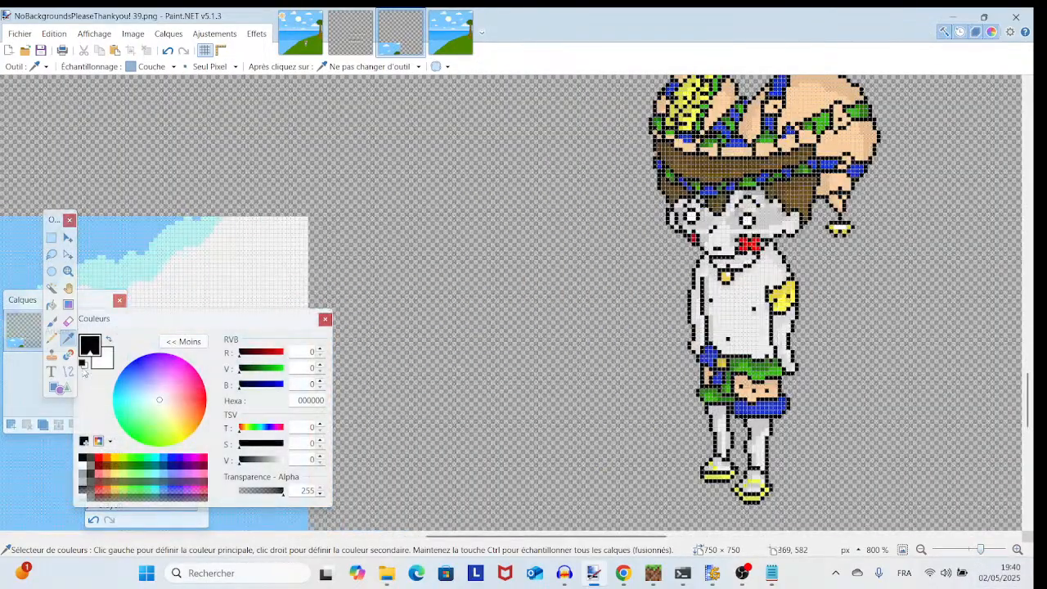
# - Set the primary colour to yellow FFD800 and outline a closed horizontal ray beside the character's face with the Pencil
pyautogui.click(117, 457)
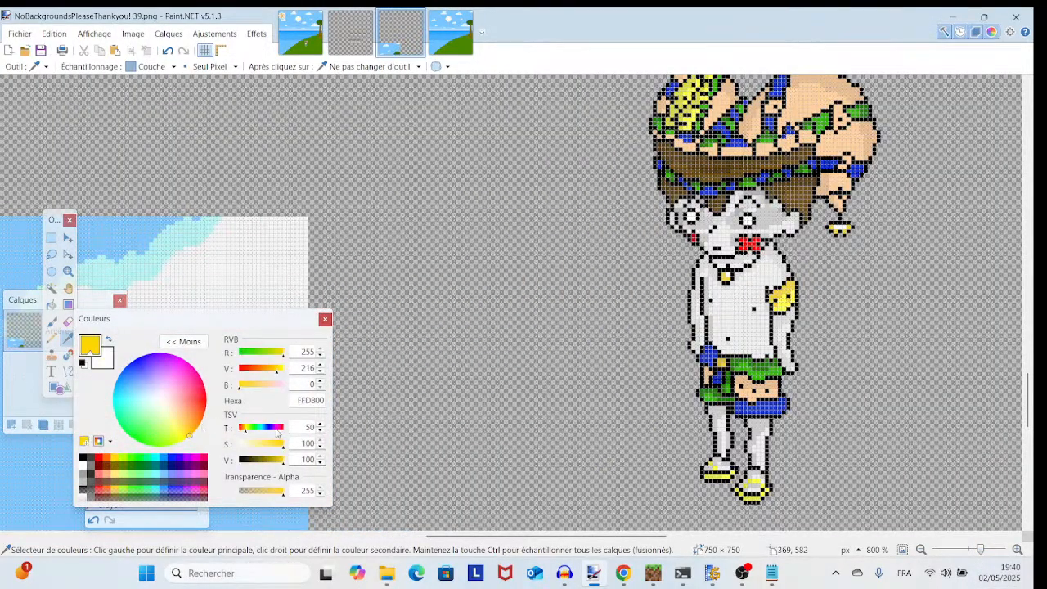
pyautogui.moveTo(581, 431); pyautogui.dragTo(568, 492)
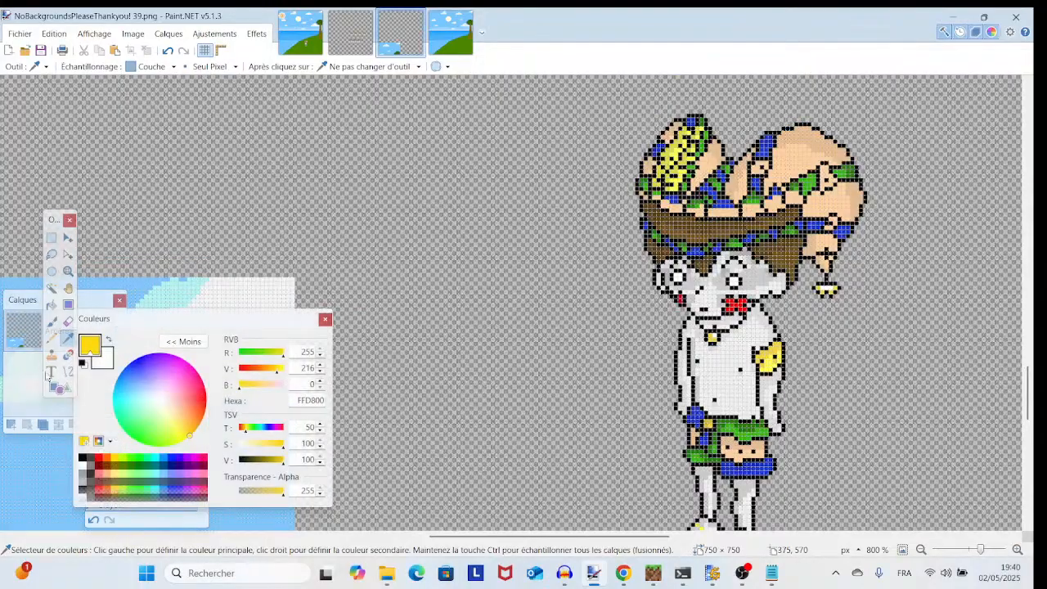
pyautogui.click(50, 337)
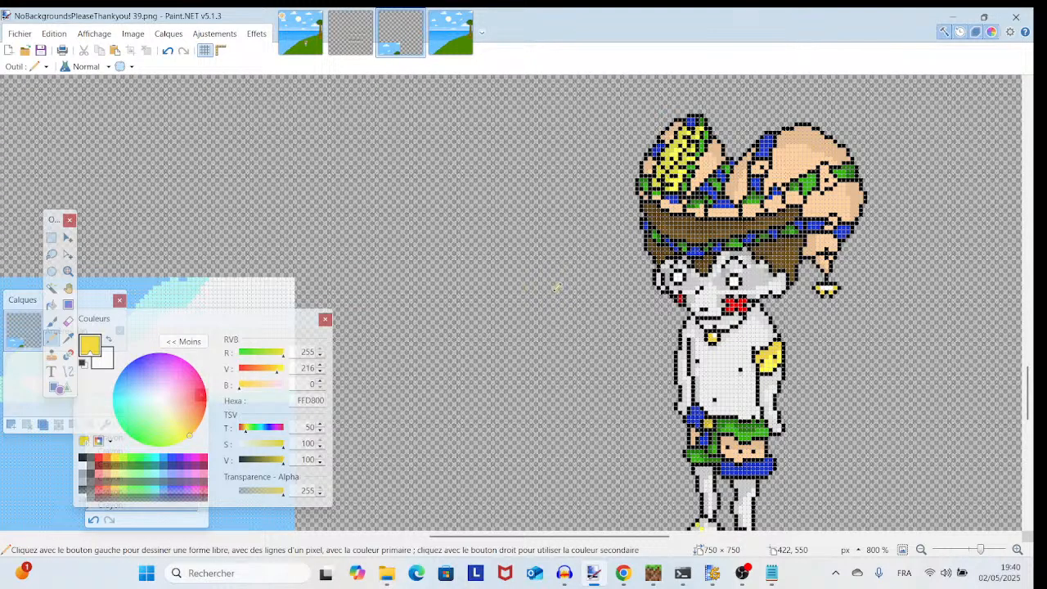
pyautogui.scroll(1, 568, 296)
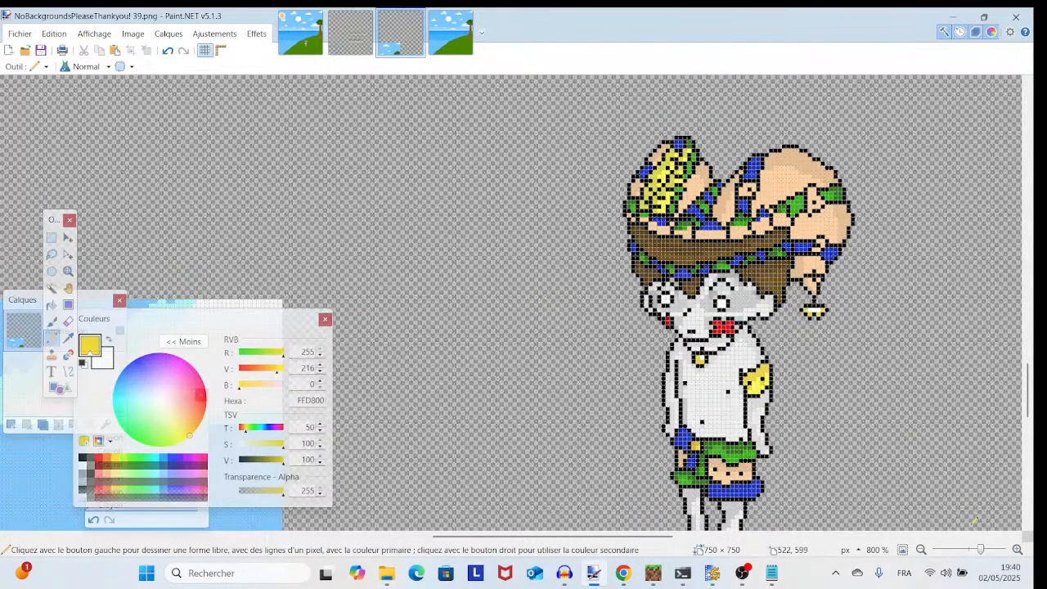
pyautogui.moveTo(984, 553); pyautogui.dragTo(986, 553)
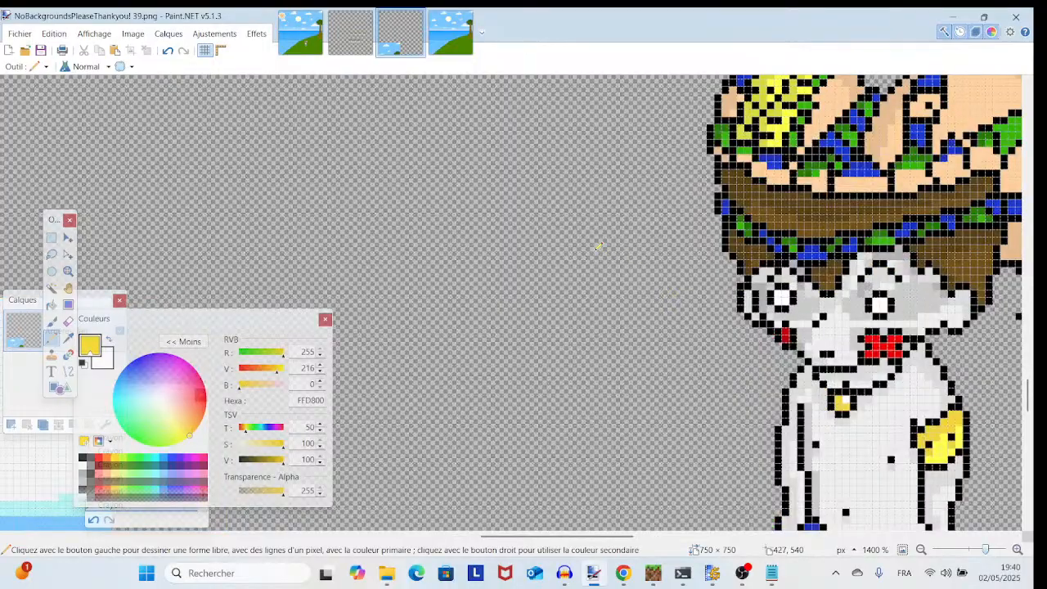
pyautogui.moveTo(598, 247)
pyautogui.mouseDown()
pyautogui.moveTo(469, 231)
pyautogui.moveTo(445, 254)
pyautogui.moveTo(454, 316)
pyautogui.moveTo(568, 304)
pyautogui.mouseUp()
pyautogui.moveTo(600, 299)
pyautogui.mouseDown()
pyautogui.moveTo(620, 255)
pyautogui.moveTo(605, 242)
pyautogui.mouseUp()
# - Outline two slanted yellow rays beside the character, one above and one below the horizontal ray
pyautogui.scroll(2, 595, 337)
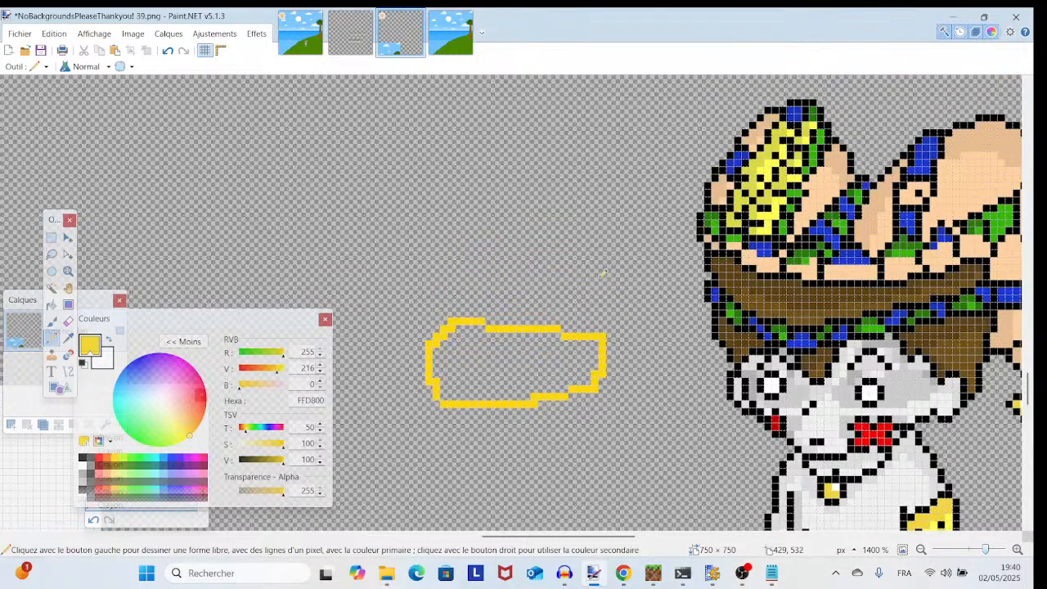
pyautogui.scroll(1, 602, 287)
pyautogui.moveTo(600, 301)
pyautogui.mouseDown()
pyautogui.moveTo(455, 242)
pyautogui.moveTo(486, 201)
pyautogui.moveTo(534, 181)
pyautogui.moveTo(627, 272)
pyautogui.moveTo(631, 285)
pyautogui.moveTo(602, 304)
pyautogui.moveTo(631, 204)
pyautogui.mouseUp()
pyautogui.moveTo(651, 282)
pyautogui.mouseDown()
pyautogui.moveTo(672, 250)
pyautogui.moveTo(700, 237)
pyautogui.mouseUp()
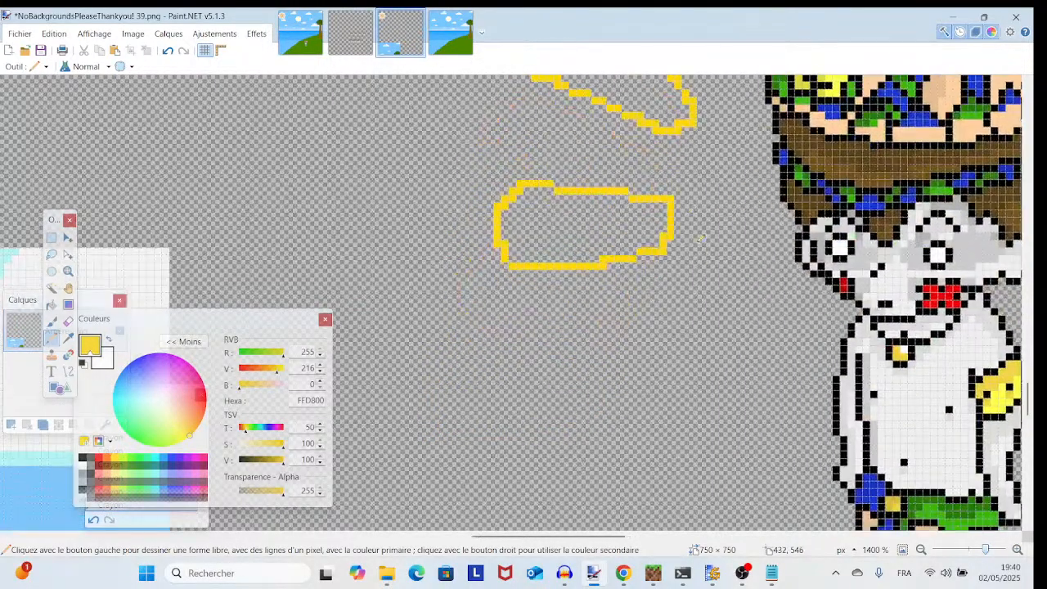
pyautogui.moveTo(709, 327)
pyautogui.mouseDown()
pyautogui.moveTo(617, 385)
pyautogui.moveTo(589, 417)
pyautogui.moveTo(620, 453)
pyautogui.moveTo(645, 466)
pyautogui.moveTo(684, 463)
pyautogui.moveTo(761, 378)
pyautogui.moveTo(773, 356)
pyautogui.moveTo(757, 329)
pyautogui.moveTo(702, 321)
pyautogui.mouseUp()
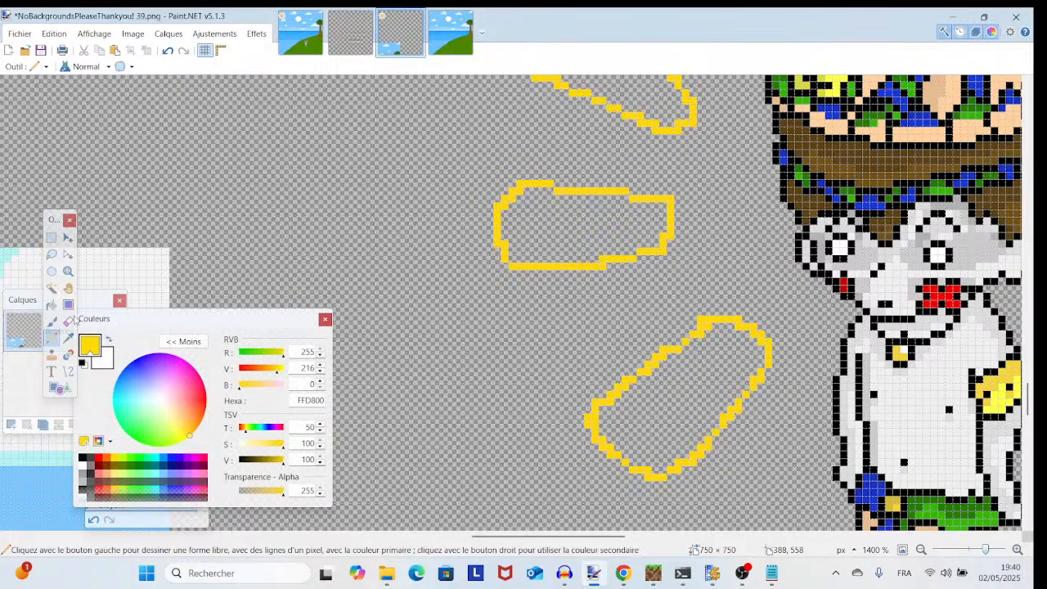
# - Fill the lower, middle and upper ray outlines with yellow FFD800
pyautogui.press('f')
pyautogui.click(670, 395)
pyautogui.click(603, 213)
pyautogui.moveTo(602, 212); pyautogui.dragTo(603, 281)
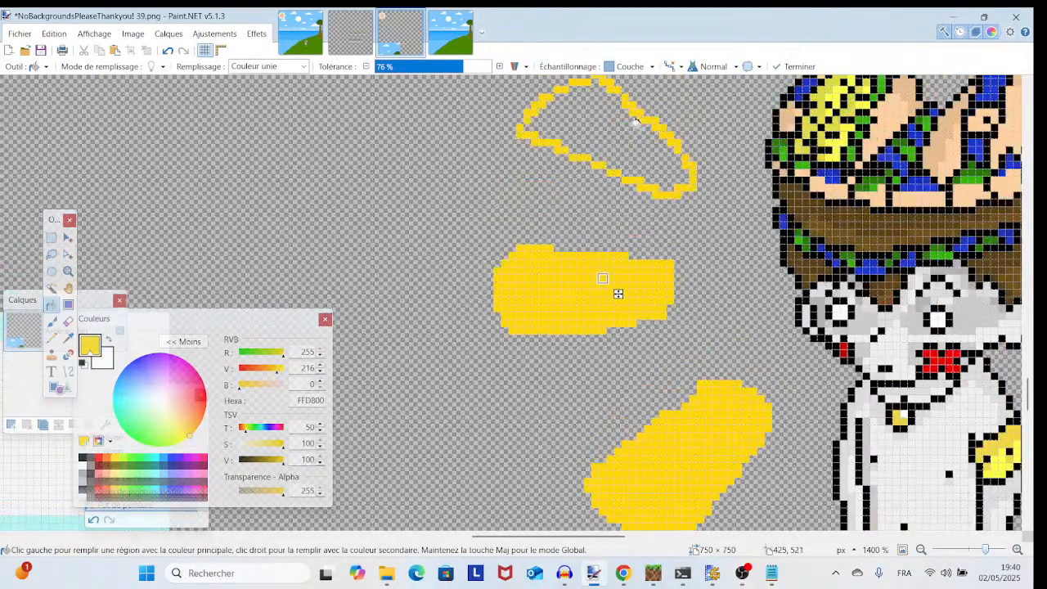
pyautogui.click(643, 137)
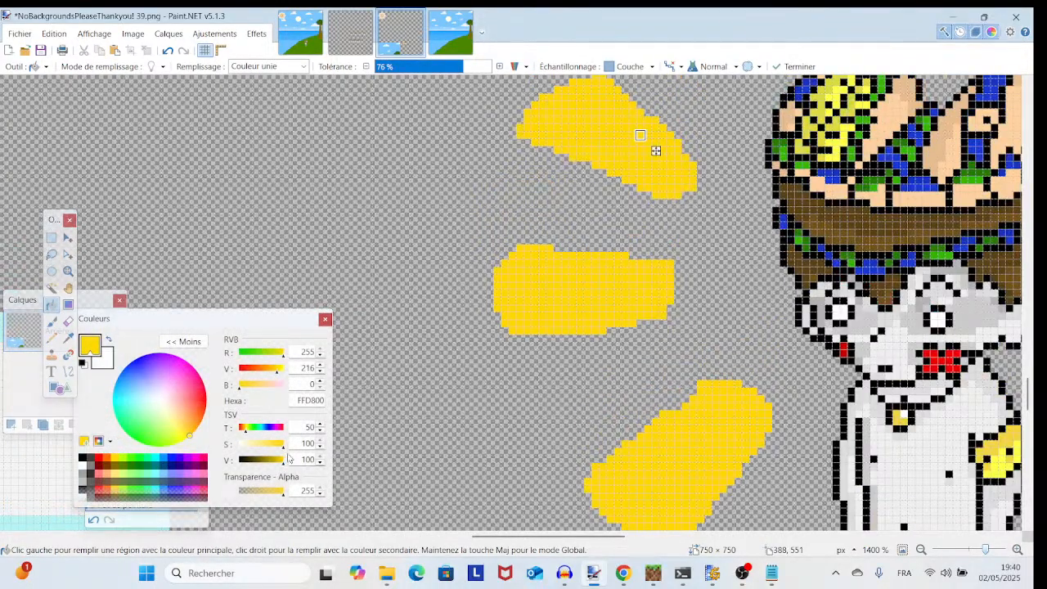
pyautogui.moveTo(274, 452); pyautogui.dragTo(282, 450)
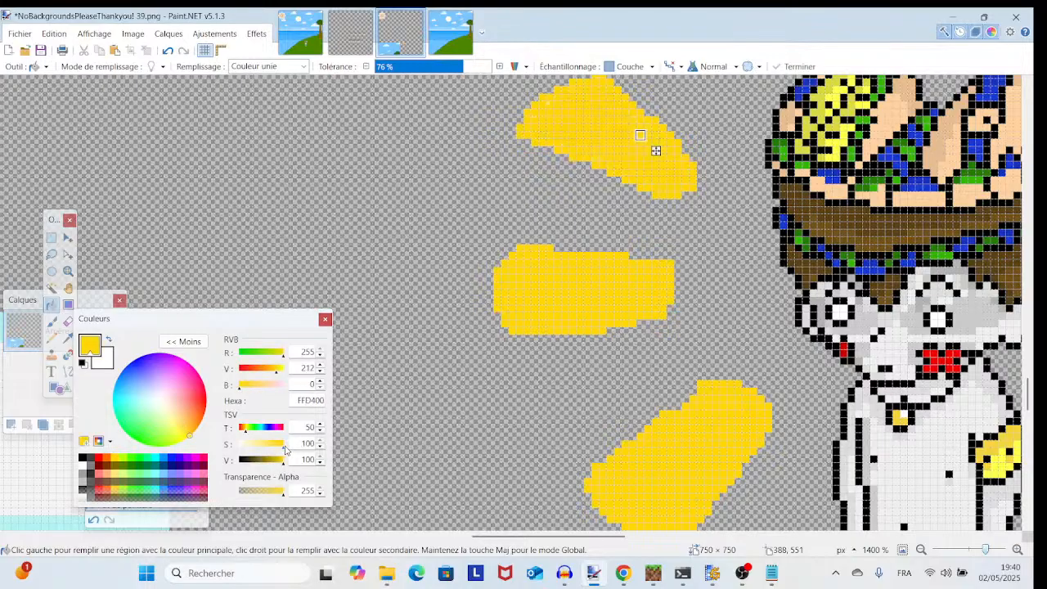
pyautogui.click(168, 51)
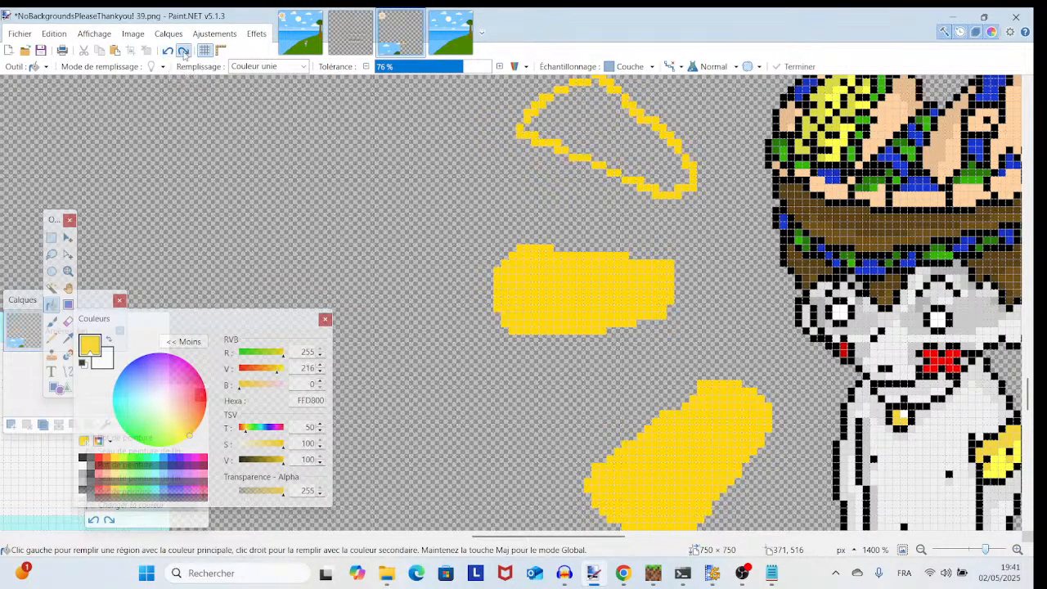
pyautogui.click(640, 135)
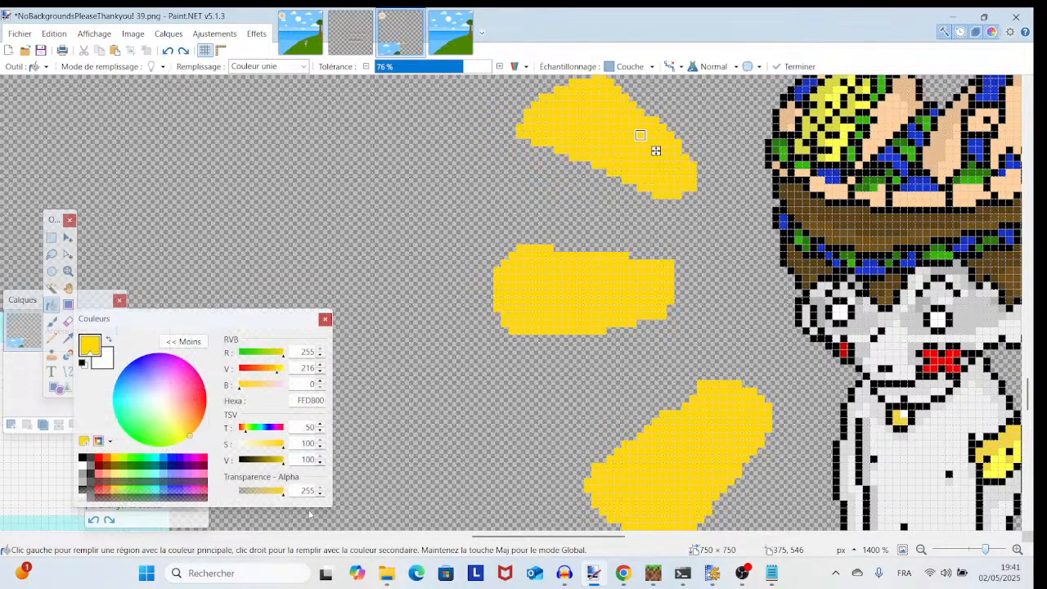
# - Reduce the yellow's saturation to 50, refill all three rays with the resulting FFE97F, and switch to OBS
pyautogui.click(52, 338)
pyautogui.click(51, 306)
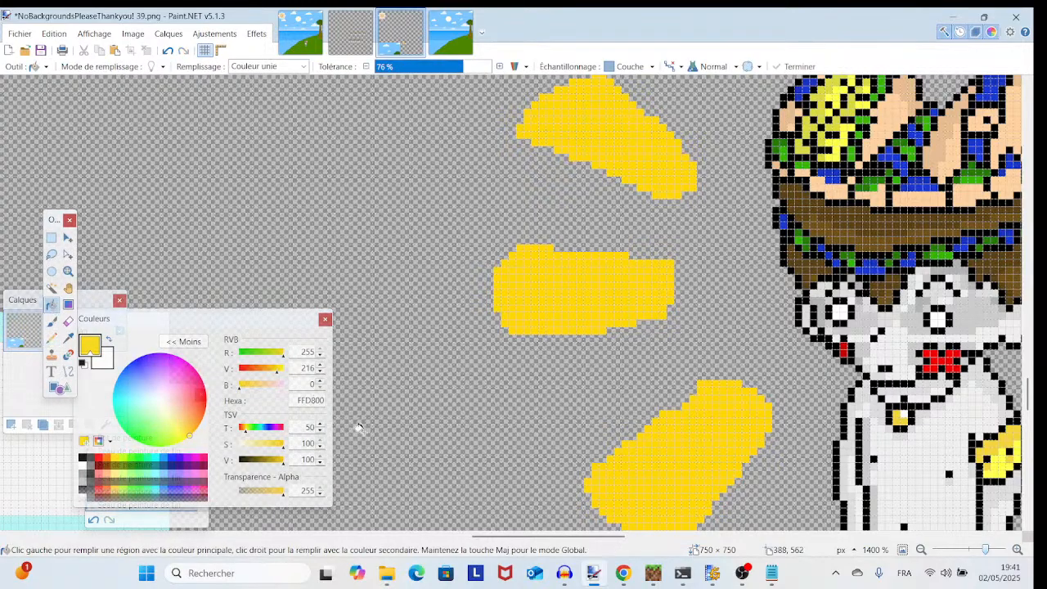
pyautogui.click(262, 446)
pyautogui.click(573, 293)
pyautogui.click(625, 180)
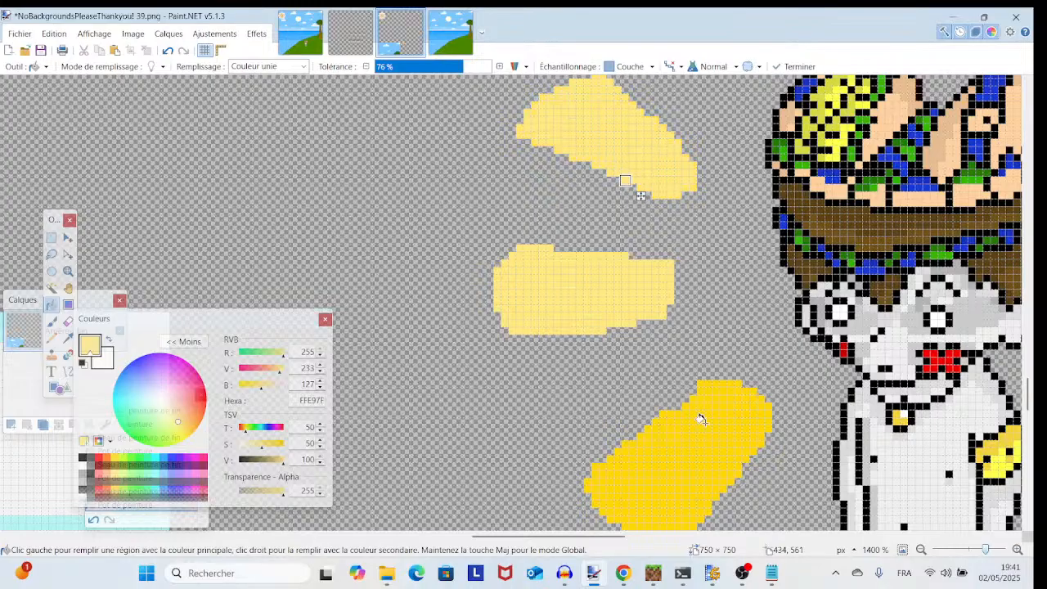
pyautogui.click(702, 424)
pyautogui.moveTo(986, 551); pyautogui.dragTo(975, 557)
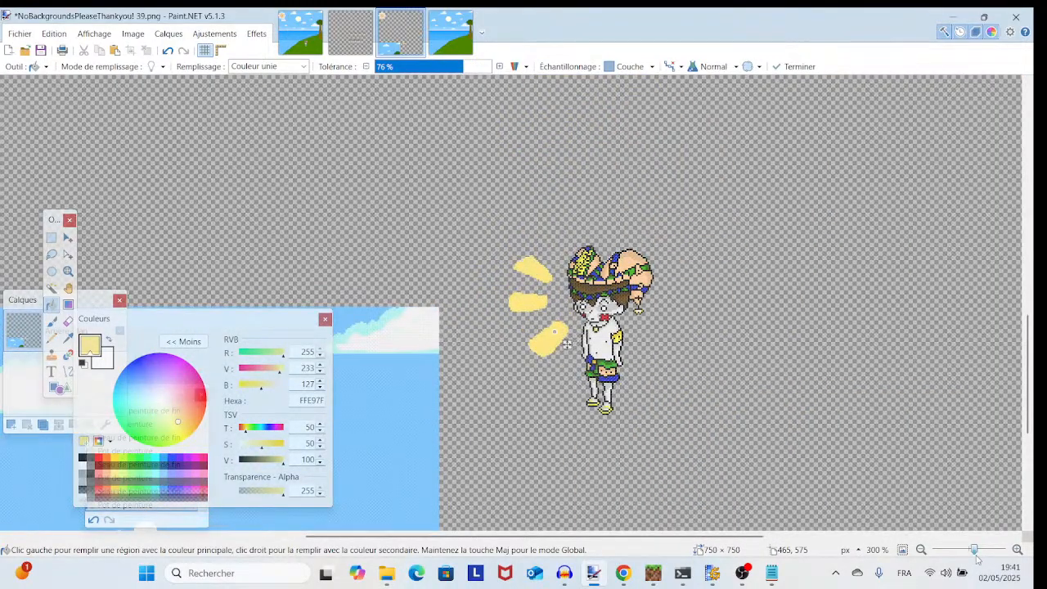
pyautogui.click(743, 573)
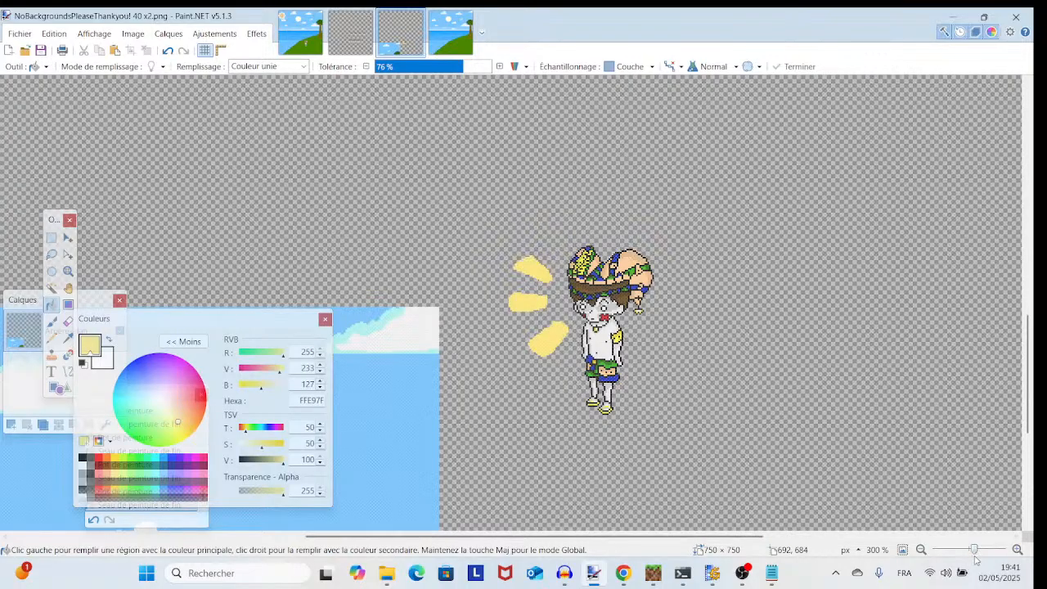
# - Undo the fills and outlines of all three rays beside the character to prepare the next frame
pyautogui.moveTo(974, 552); pyautogui.dragTo(977, 551)
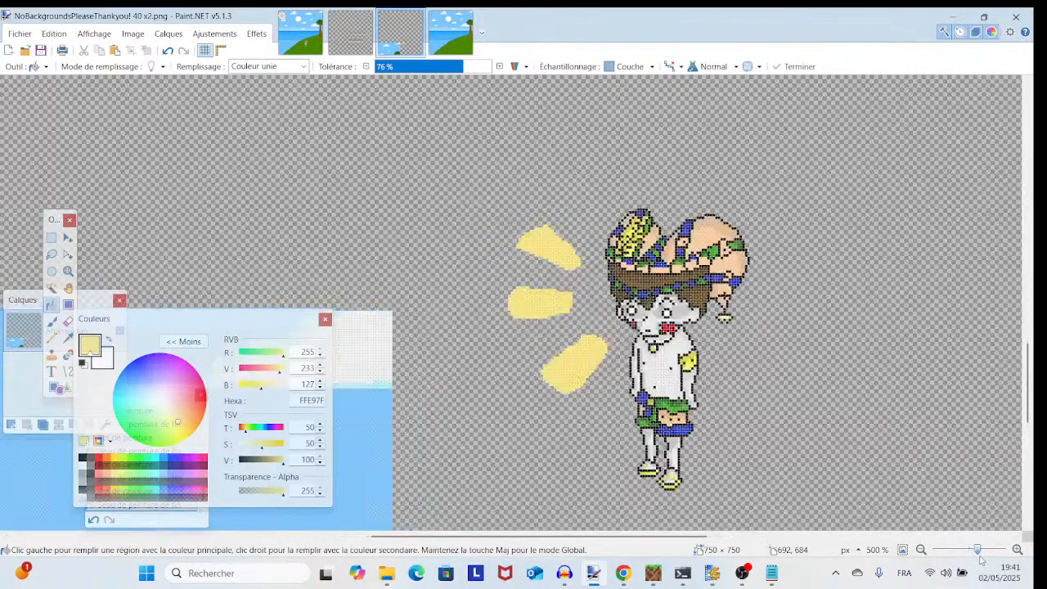
pyautogui.click(167, 54)
pyautogui.click(167, 54)
pyautogui.click(167, 54)
pyautogui.click(167, 54)
pyautogui.click(167, 54)
pyautogui.click(166, 54)
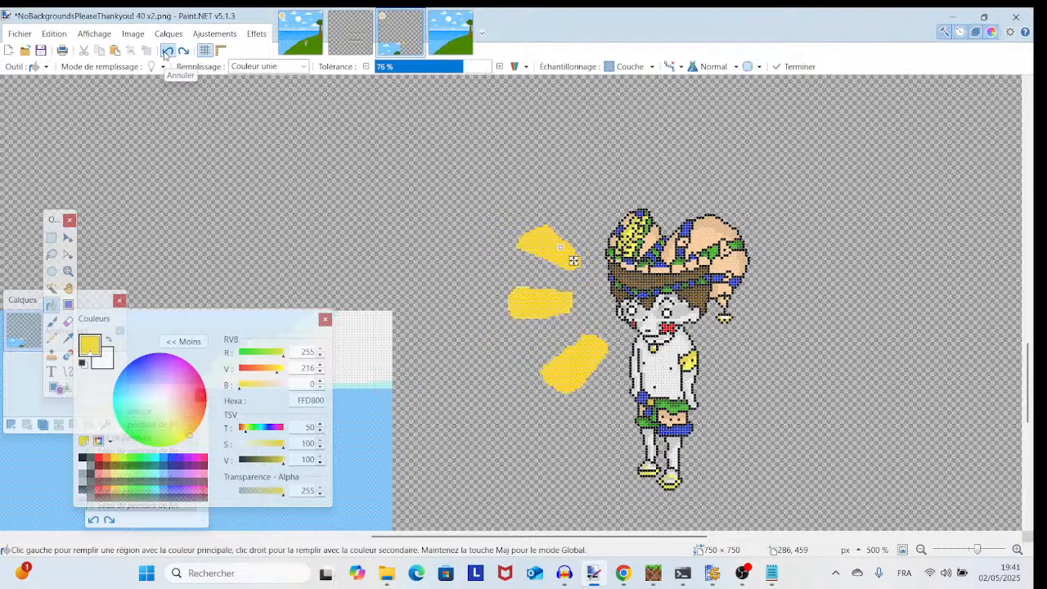
pyautogui.click(167, 54)
pyautogui.click(167, 54)
pyautogui.click(167, 54)
pyautogui.click(166, 54)
pyautogui.click(167, 54)
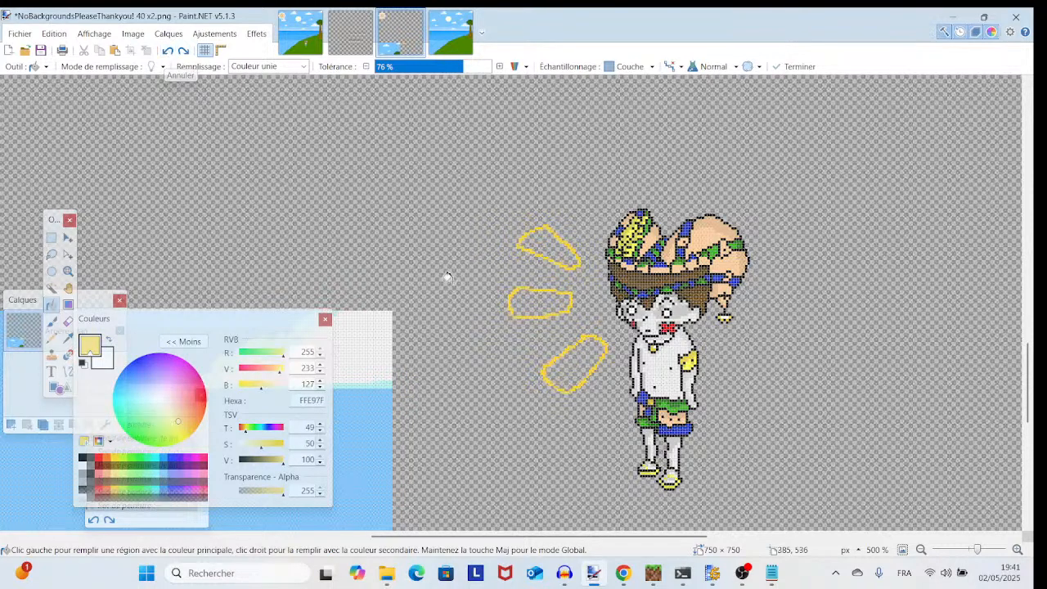
pyautogui.click(167, 54)
pyautogui.click(167, 54)
pyautogui.click(167, 54)
pyautogui.click(167, 54)
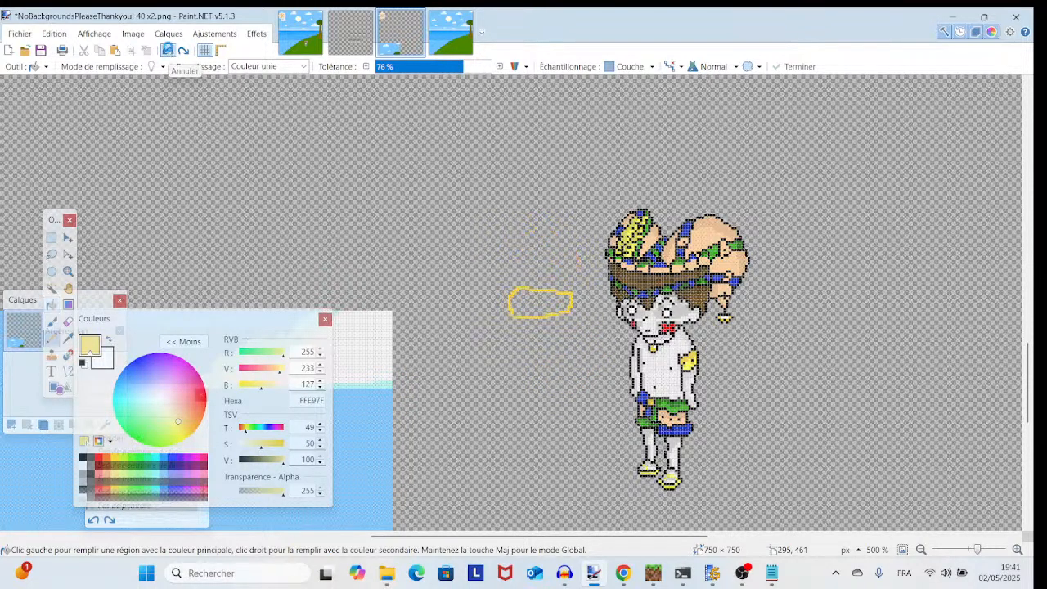
pyautogui.click(167, 54)
# - View the whole frame without the rays and switch to OBS
pyautogui.moveTo(977, 550); pyautogui.dragTo(967, 552)
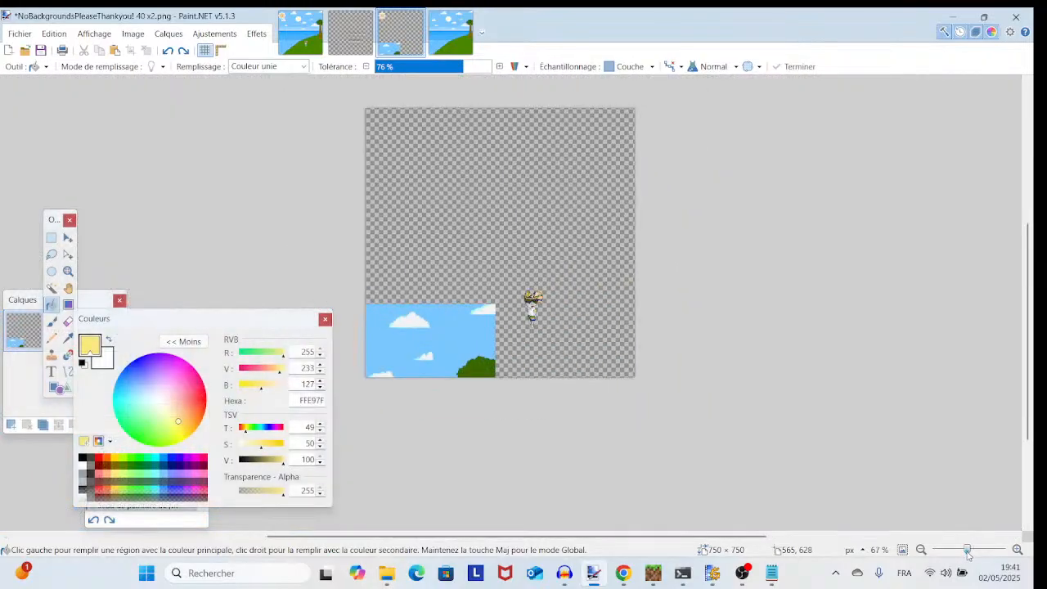
pyautogui.click(742, 573)
pyautogui.click(299, 394)
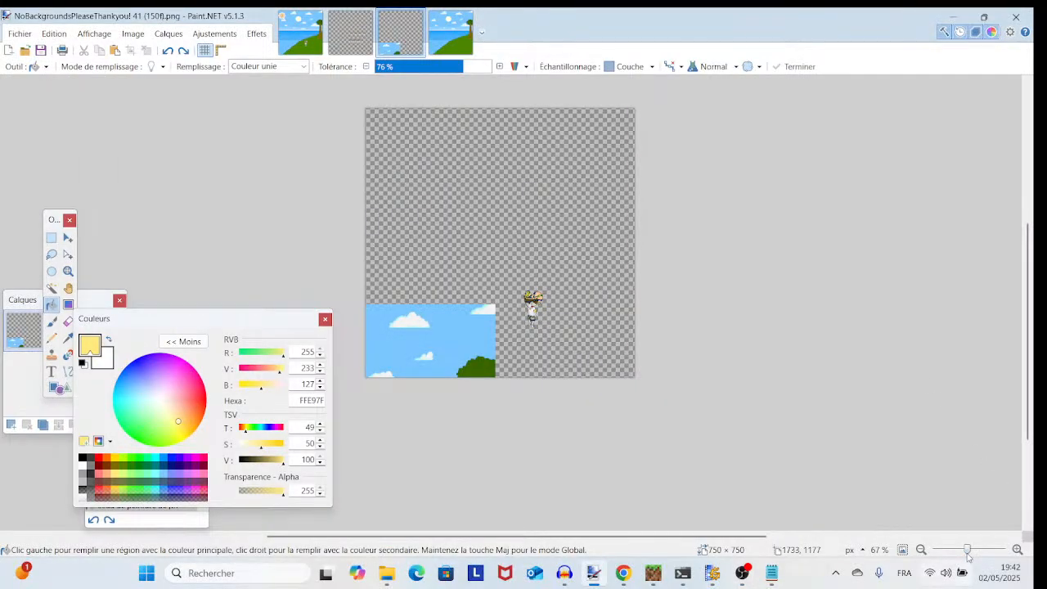
# - Sample black 000000 from the character's brow outline and pencil it in just below the hat rim above the larger eye
pyautogui.moveTo(968, 556); pyautogui.dragTo(981, 556)
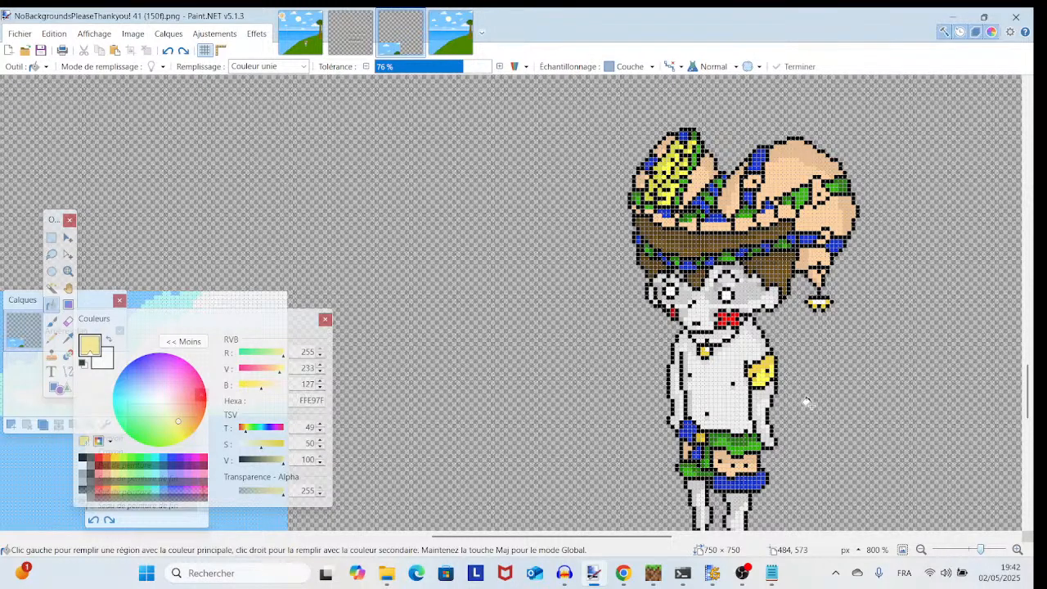
pyautogui.moveTo(388, 459); pyautogui.dragTo(683, 222)
pyautogui.moveTo(625, 251)
pyautogui.mouseDown()
pyautogui.moveTo(621, 312)
pyautogui.moveTo(477, 421)
pyautogui.moveTo(378, 401)
pyautogui.mouseUp()
pyautogui.moveTo(470, 365); pyautogui.dragTo(429, 382)
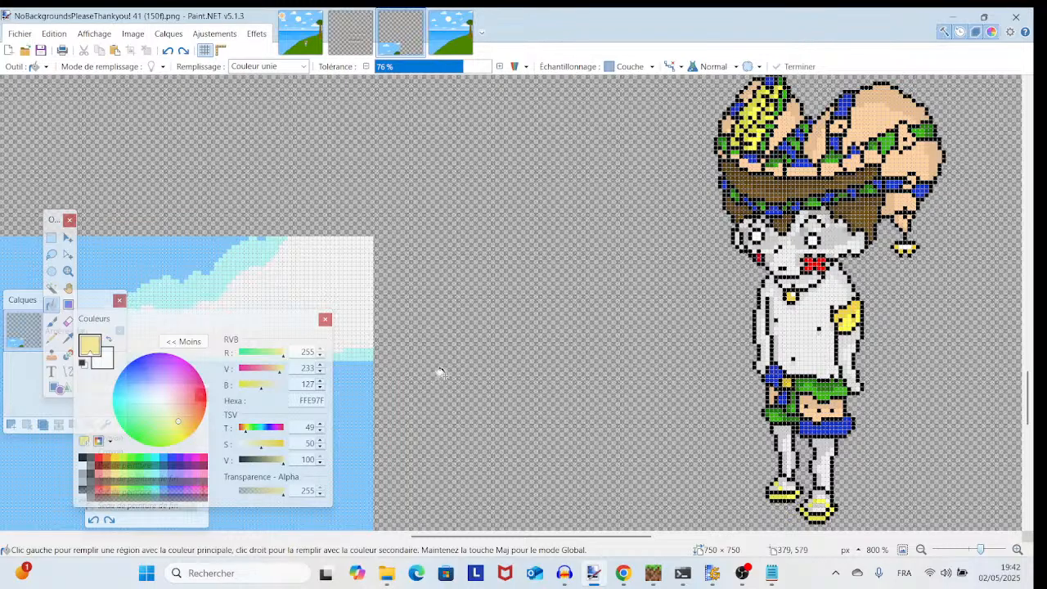
pyautogui.moveTo(470, 363); pyautogui.dragTo(239, 371)
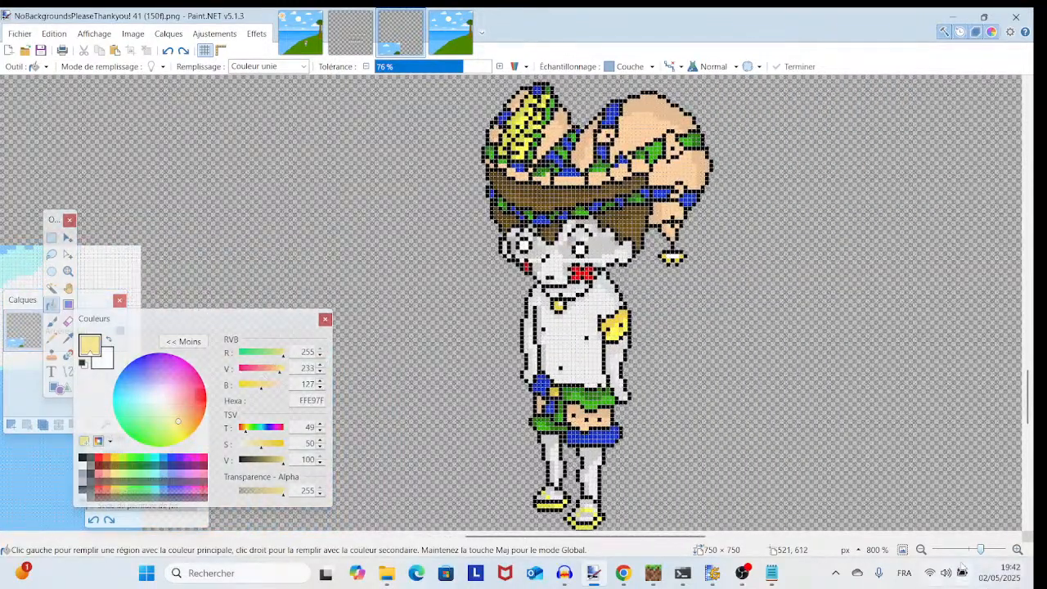
pyautogui.moveTo(980, 550); pyautogui.dragTo(991, 554)
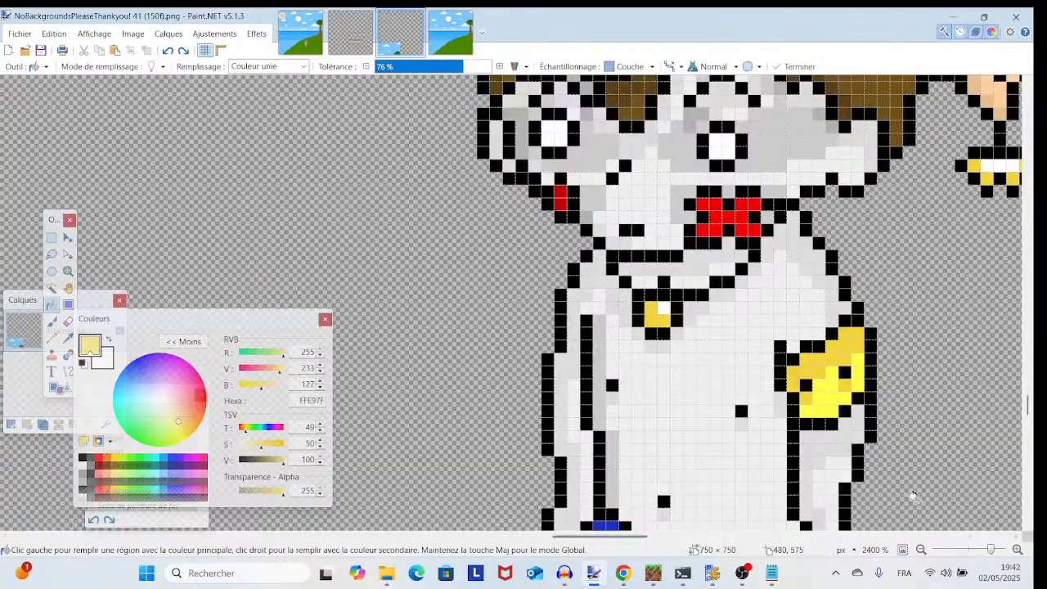
pyautogui.moveTo(628, 362); pyautogui.dragTo(494, 452)
pyautogui.click(68, 337)
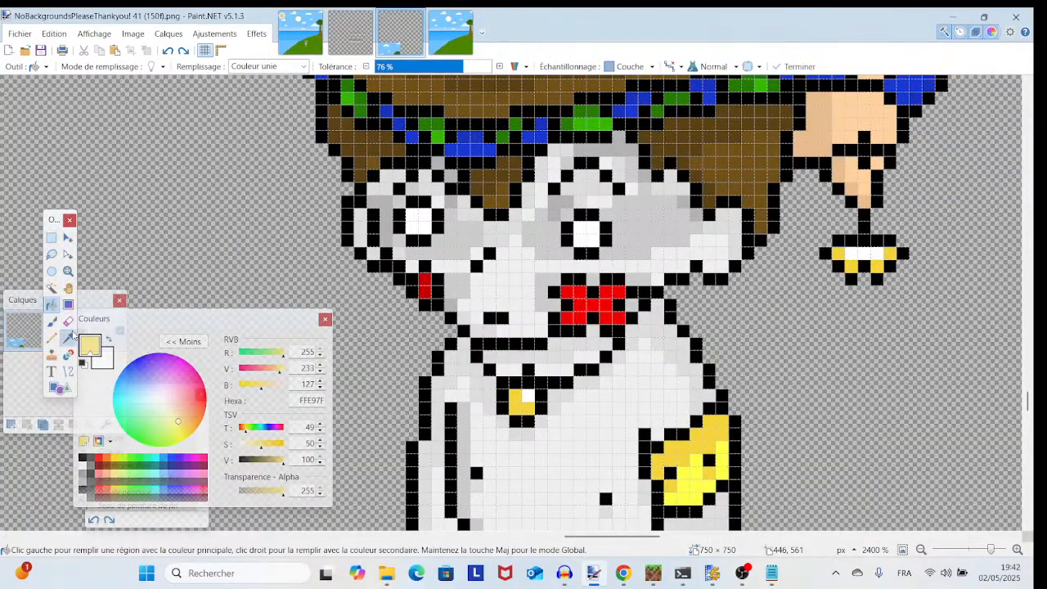
pyautogui.click(620, 188)
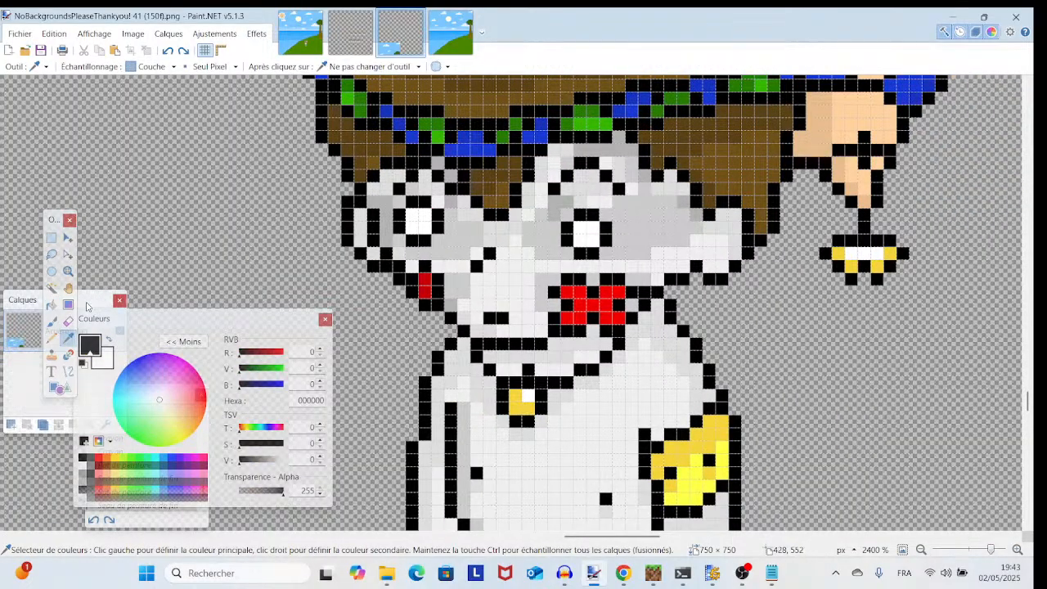
pyautogui.click(56, 337)
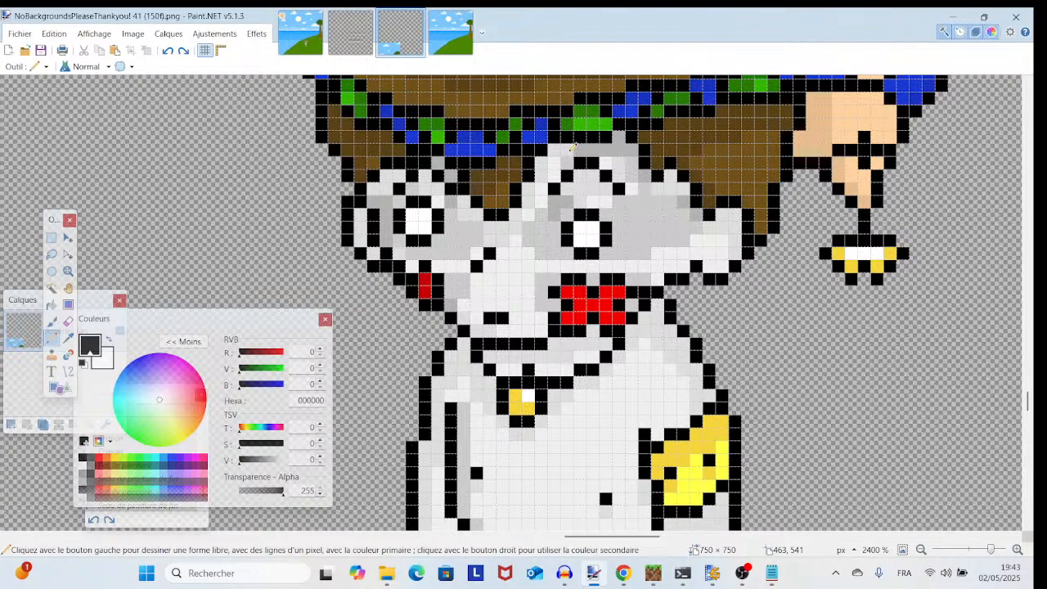
pyautogui.click(573, 149)
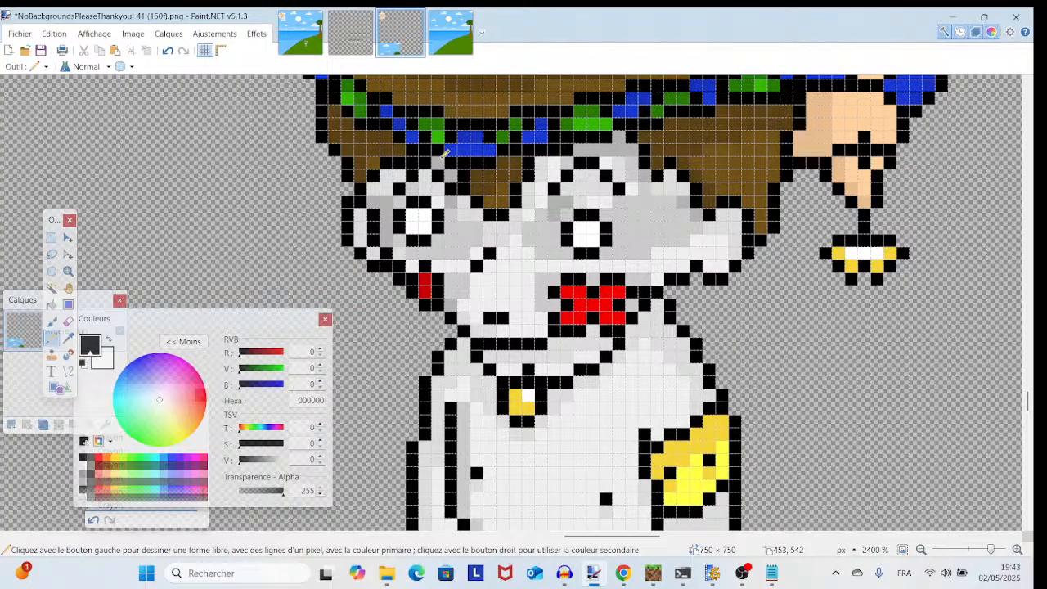
# - Paint over parts of both black eyebrows with light grey DDDDDD sampled from the face
pyautogui.click(68, 339)
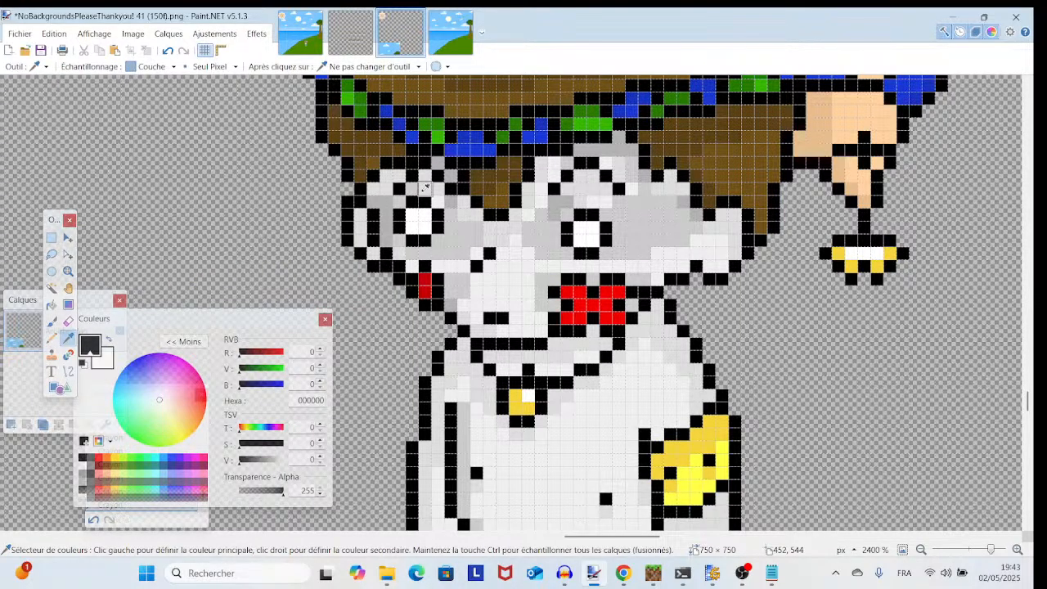
pyautogui.click(366, 214)
pyautogui.press('p')
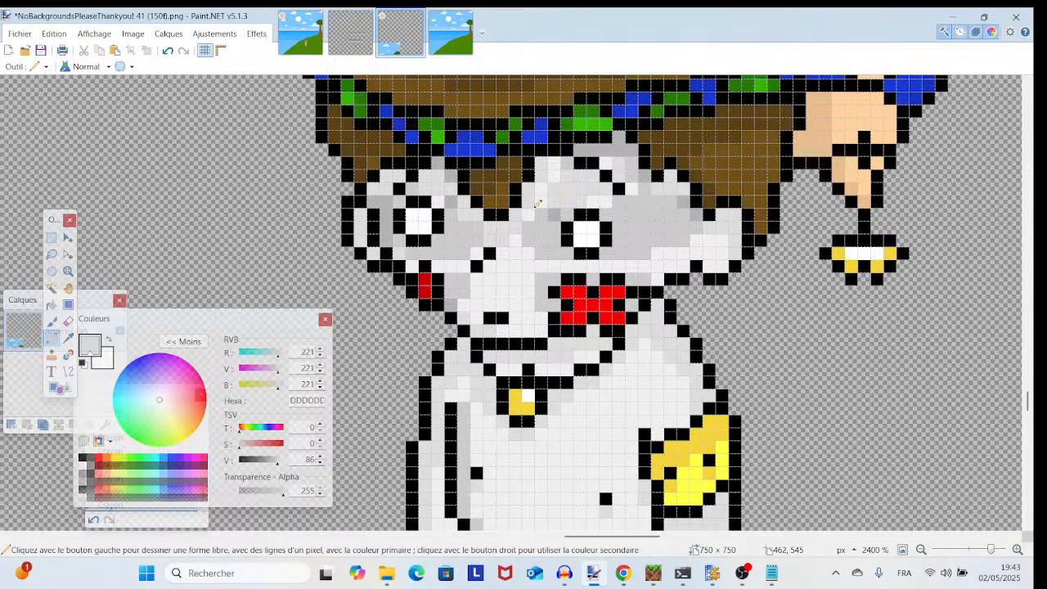
pyautogui.click(68, 337)
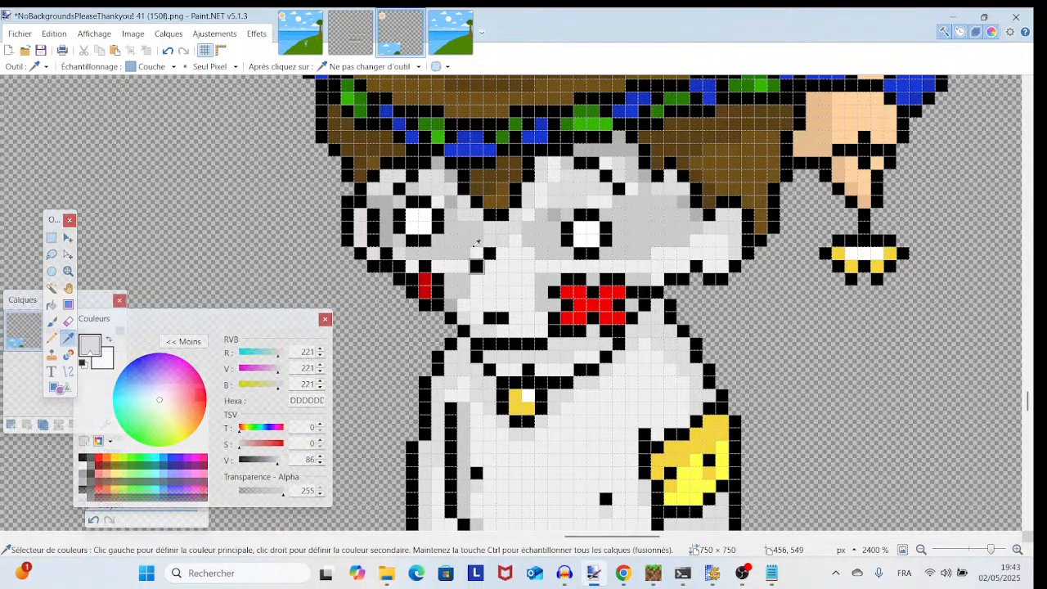
pyautogui.click(477, 228)
pyautogui.click(491, 216)
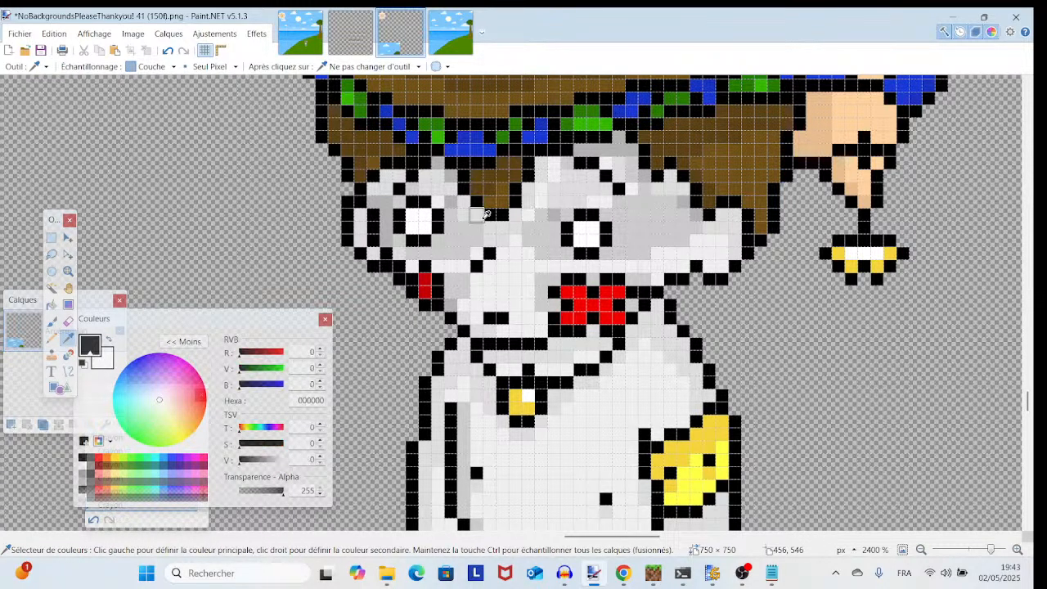
pyautogui.click(477, 216)
pyautogui.click(50, 339)
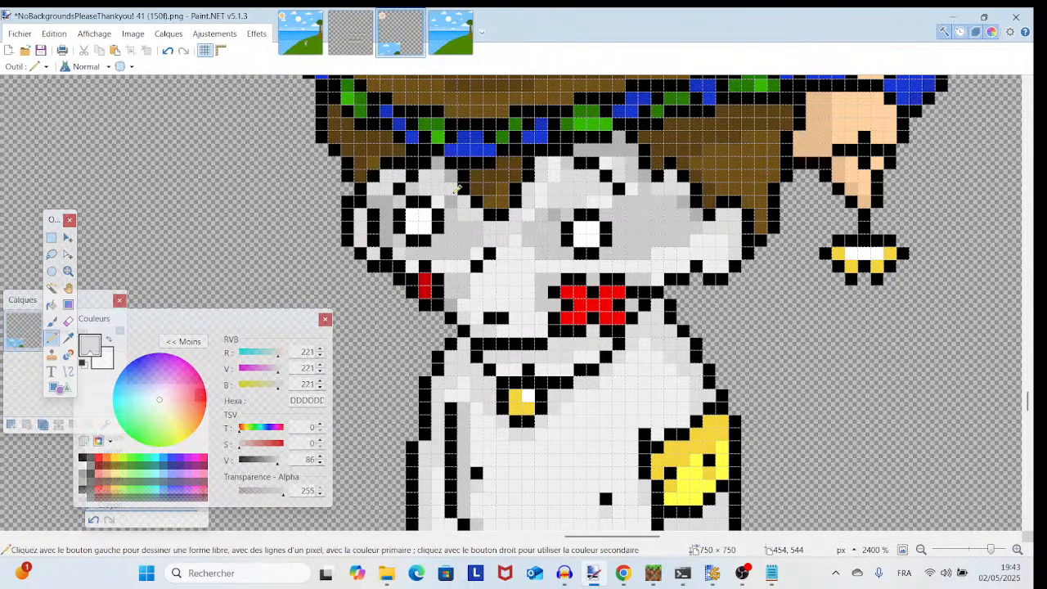
# - Sample the face's darker grey CCCCCC and retouch the shading beside the larger eye
pyautogui.click(68, 336)
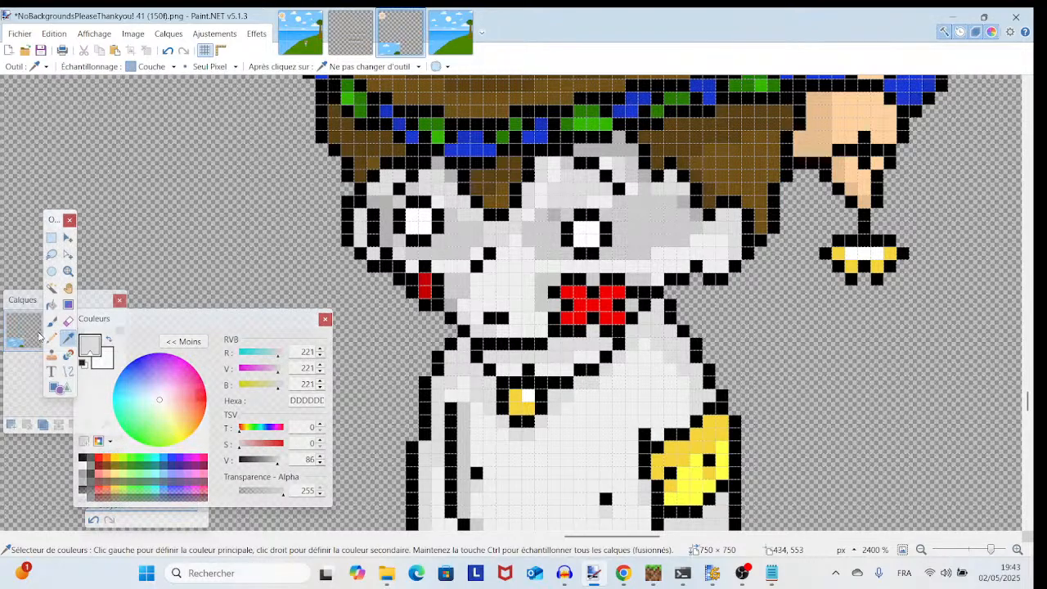
pyautogui.click(538, 228)
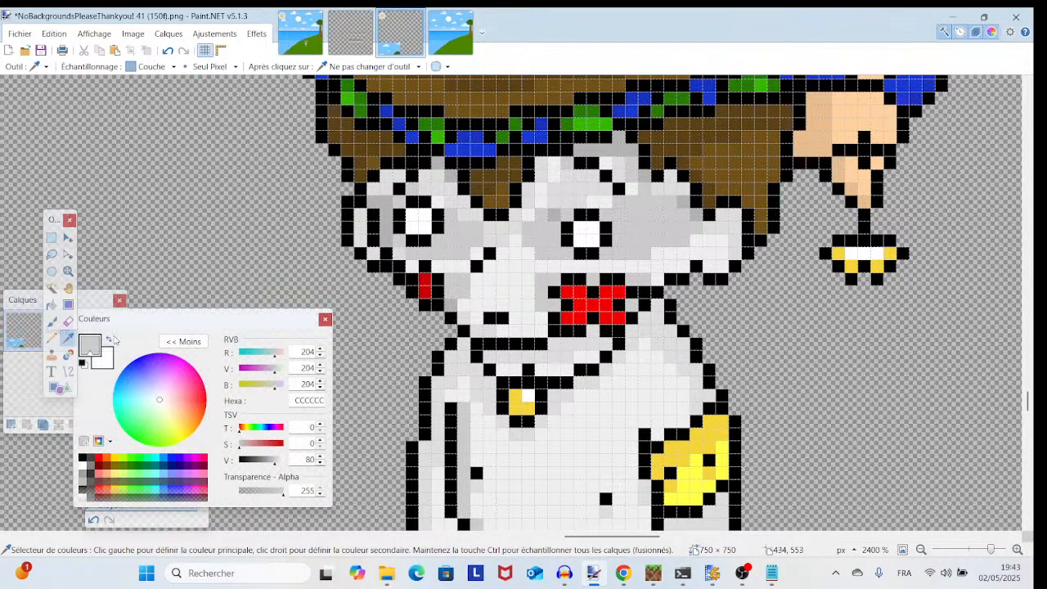
pyautogui.click(50, 338)
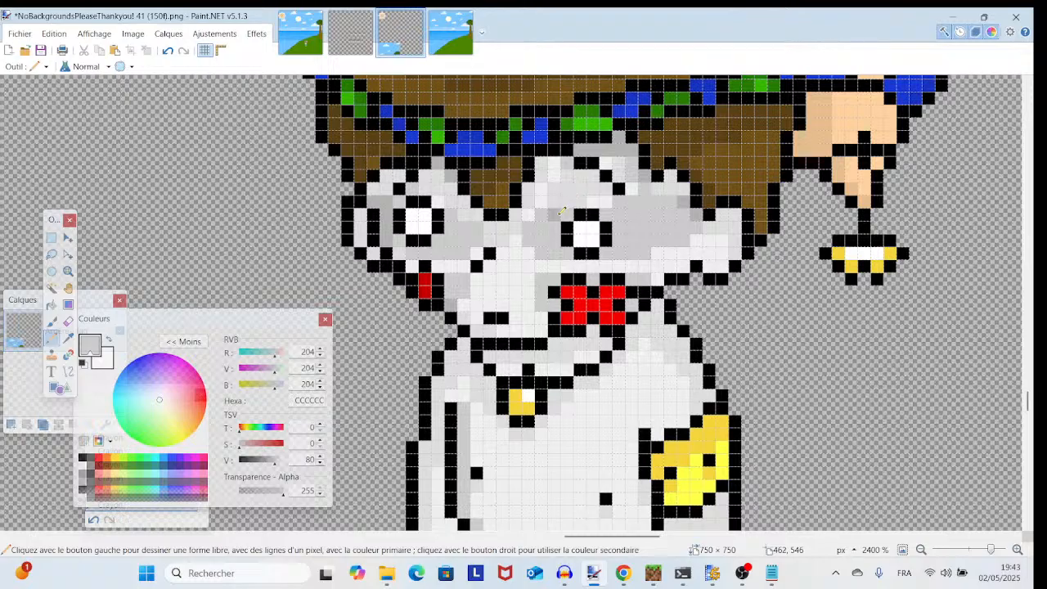
pyautogui.click(561, 212)
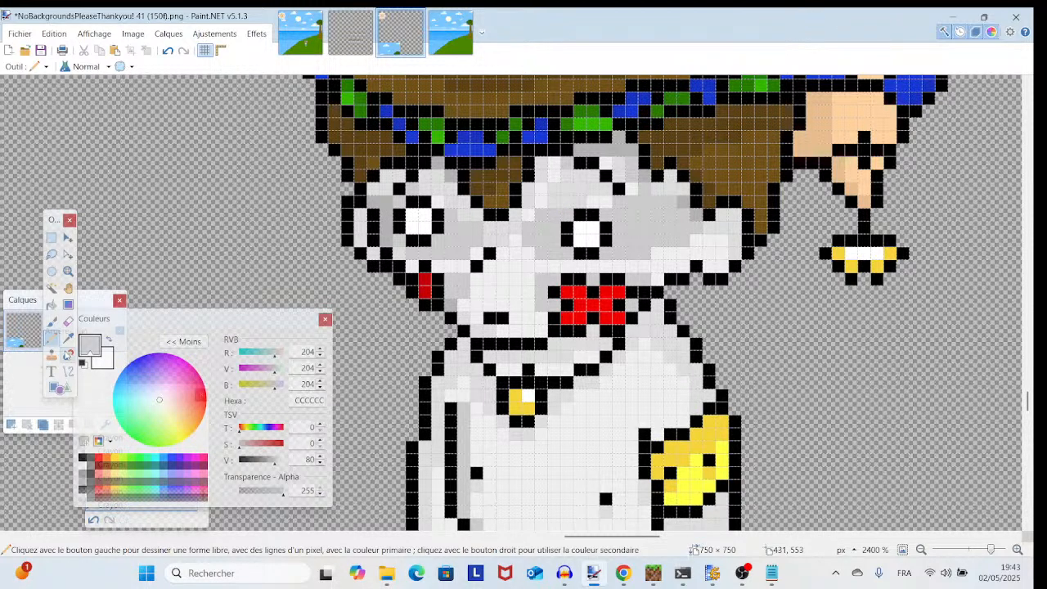
# - Outline an open mouth on the snout in sampled black 000000 and paint its inside white
pyautogui.click(68, 337)
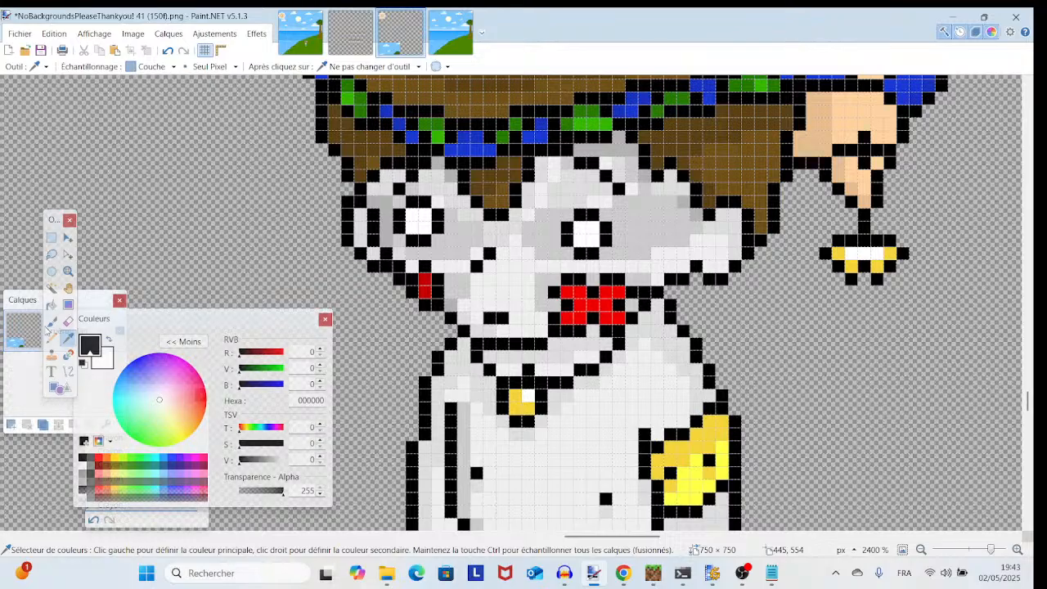
pyautogui.press('p')
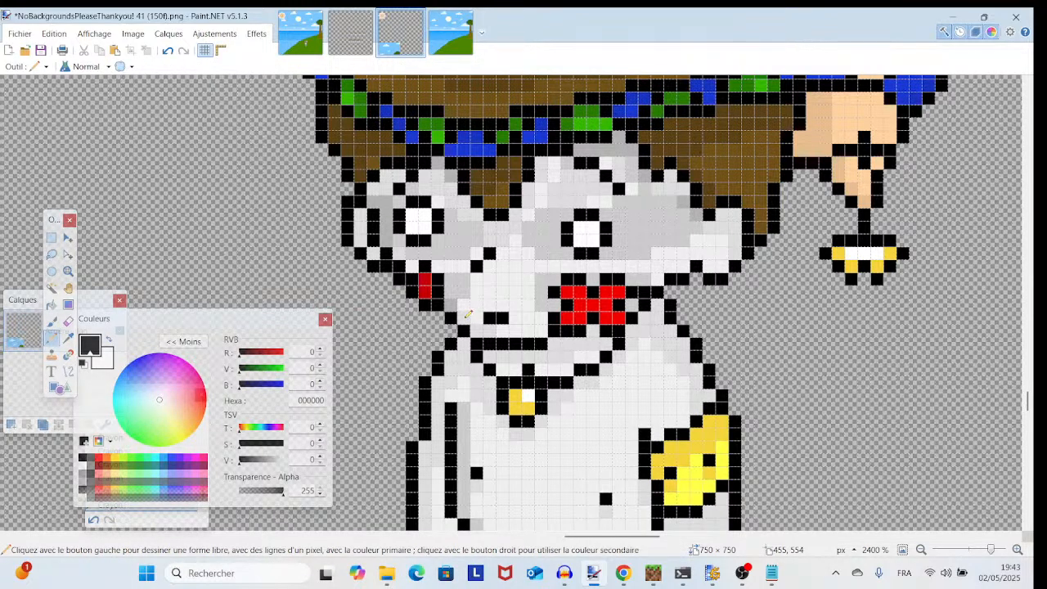
pyautogui.moveTo(465, 317); pyautogui.dragTo(465, 307)
pyautogui.click(479, 296)
pyautogui.click(487, 295)
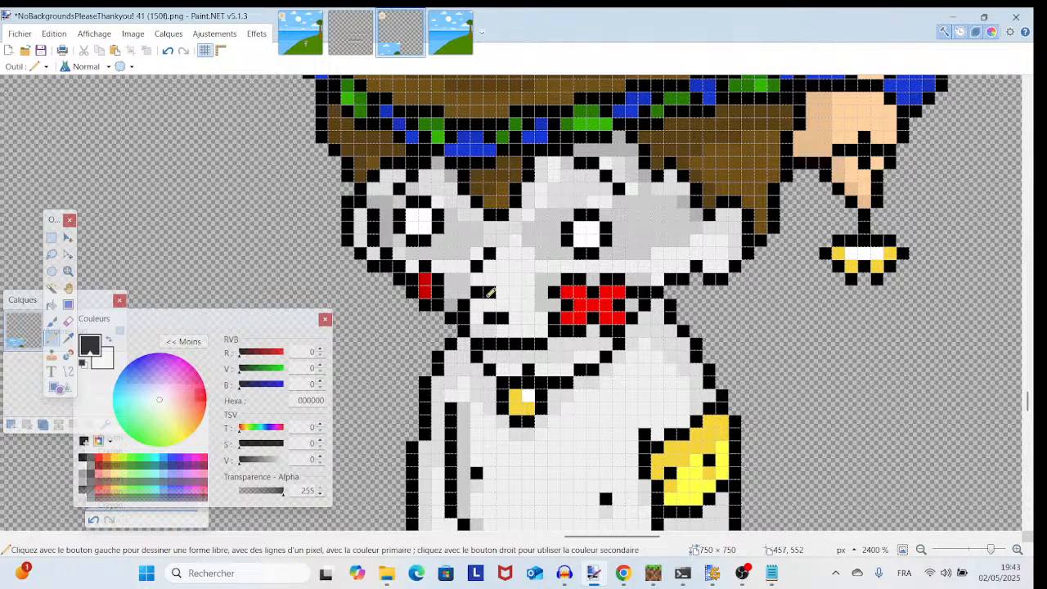
pyautogui.click(503, 302)
pyautogui.click(515, 301)
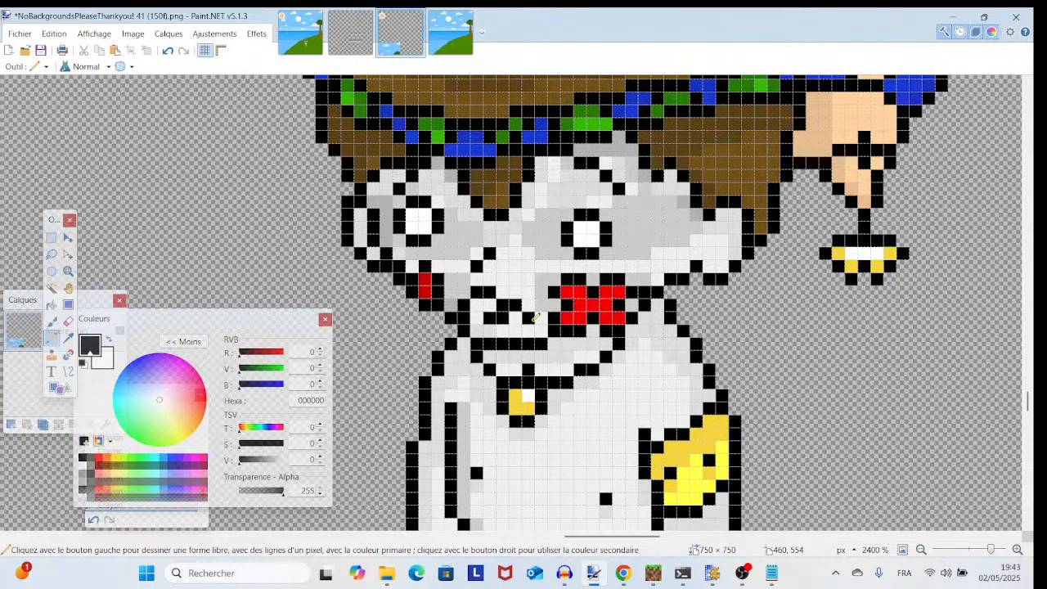
pyautogui.click(526, 321)
pyautogui.rightClick(504, 317)
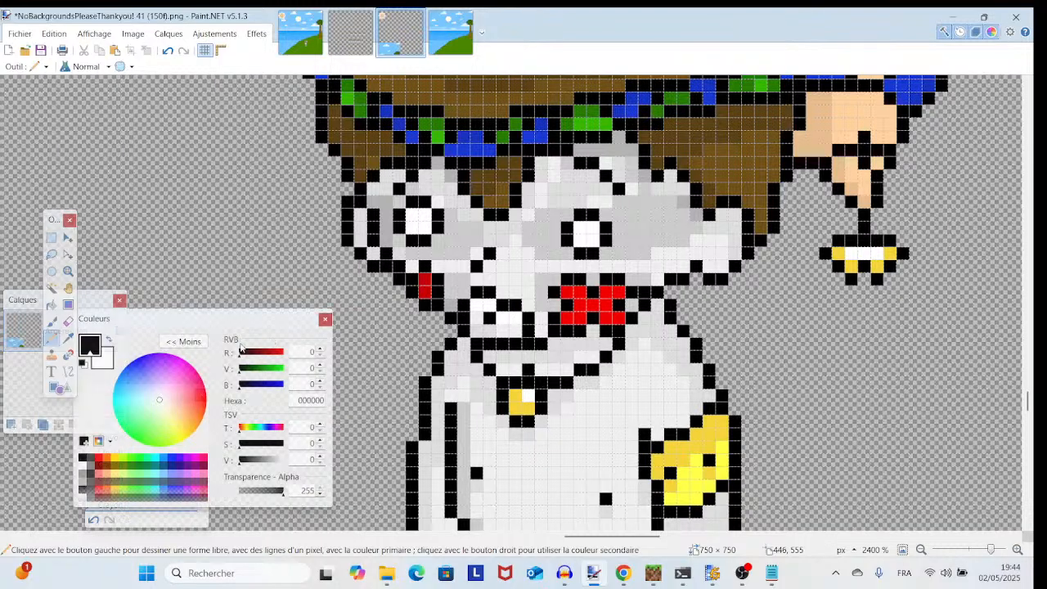
# - Paint the lower part of the open mouth with red EF0000 sampled from the cheek mark and retouch the teeth in white
pyautogui.click(68, 338)
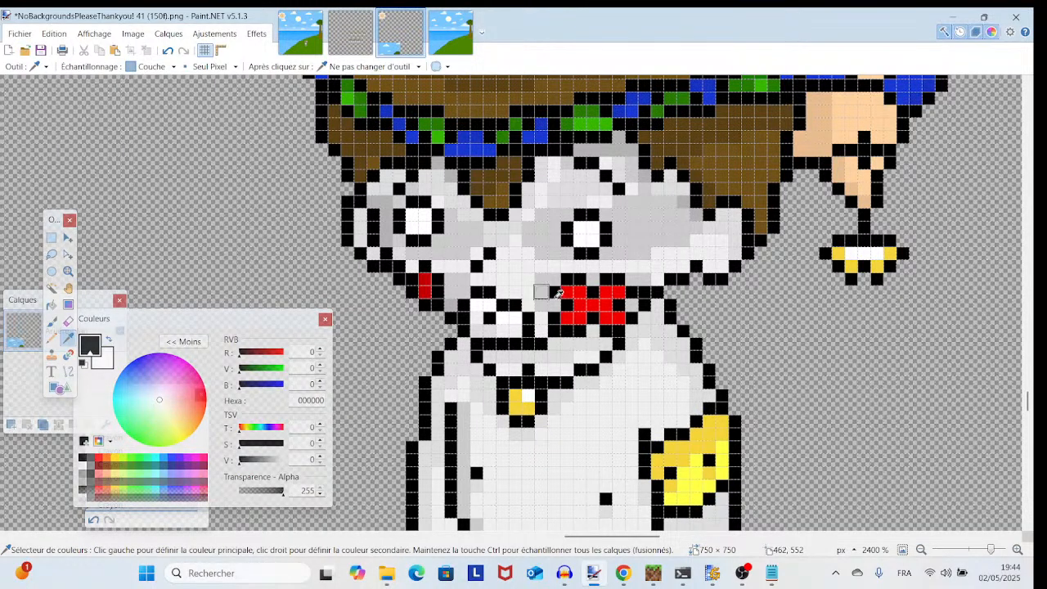
pyautogui.click(583, 310)
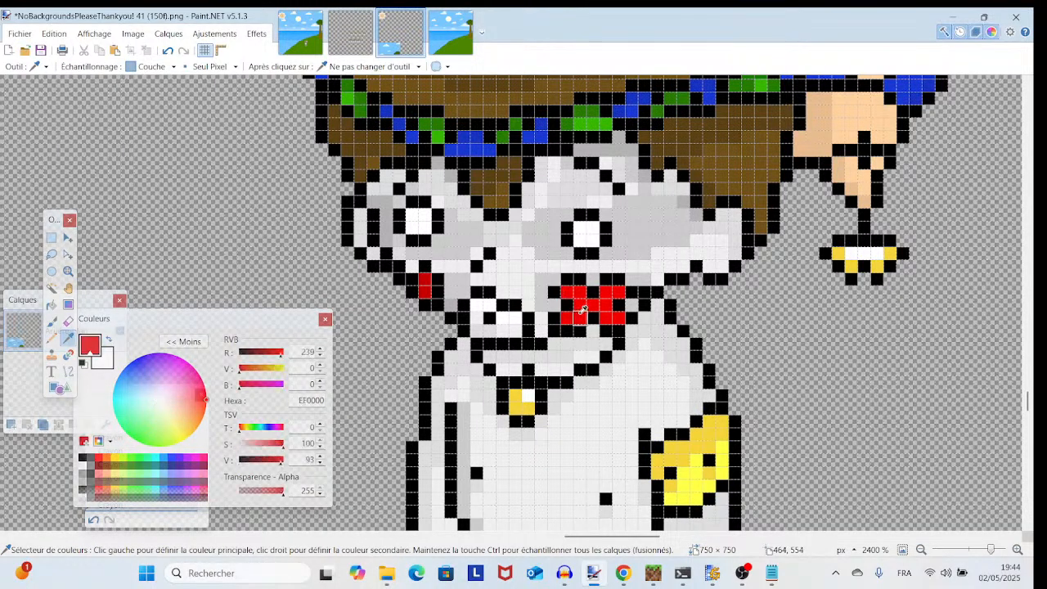
pyautogui.click(52, 337)
pyautogui.moveTo(498, 315)
pyautogui.mouseDown()
pyautogui.moveTo(477, 319)
pyautogui.moveTo(483, 331)
pyautogui.moveTo(517, 323)
pyautogui.mouseUp()
pyautogui.click(514, 328)
pyautogui.rightClick(503, 320)
pyautogui.rightClick(514, 319)
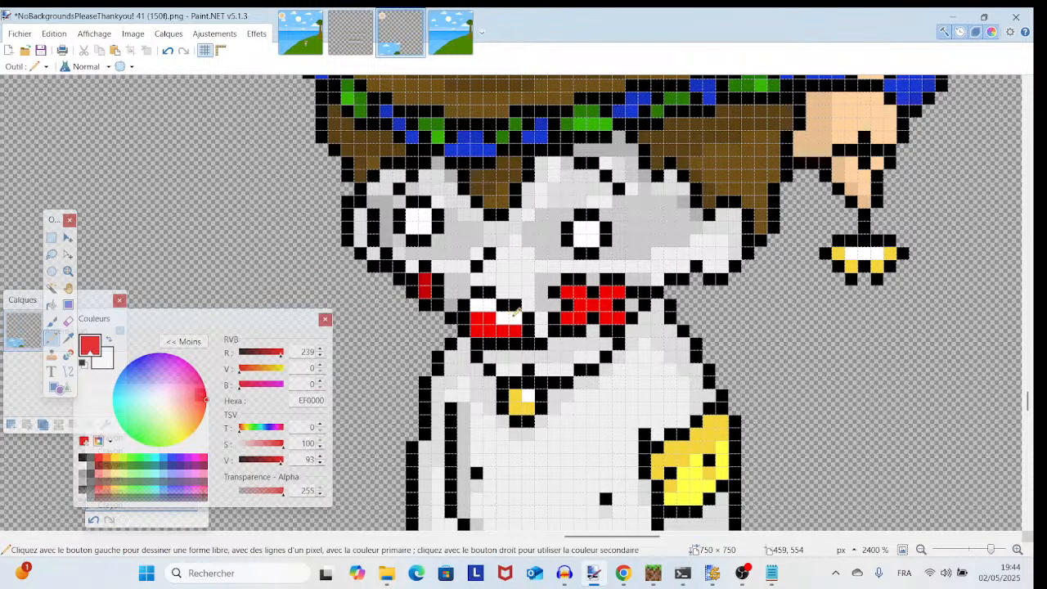
# - Resample black 000000 and draw vertical pencil lines down the face between the two eyes, undoing the stray stroke
pyautogui.moveTo(992, 552)
pyautogui.mouseDown()
pyautogui.moveTo(966, 554)
pyautogui.moveTo(993, 555)
pyautogui.mouseUp()
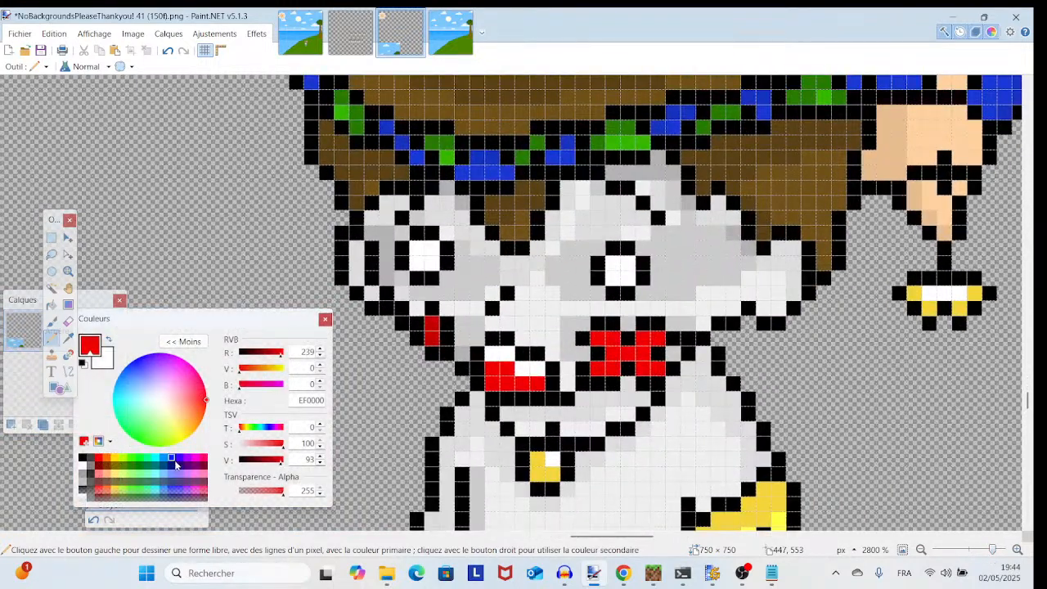
pyautogui.click(173, 464)
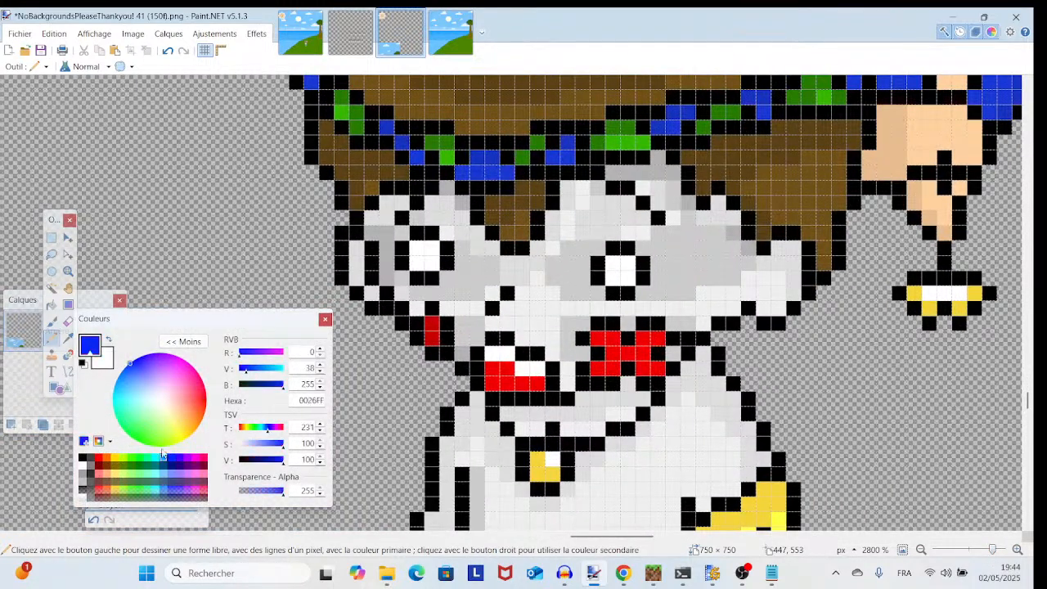
pyautogui.click(68, 337)
pyautogui.click(401, 259)
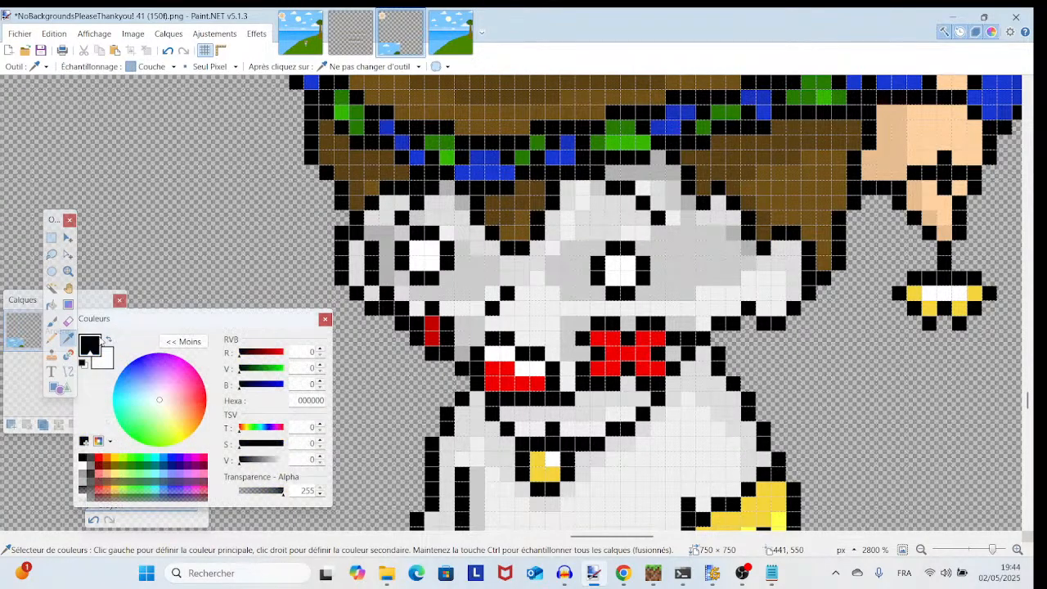
pyautogui.click(51, 337)
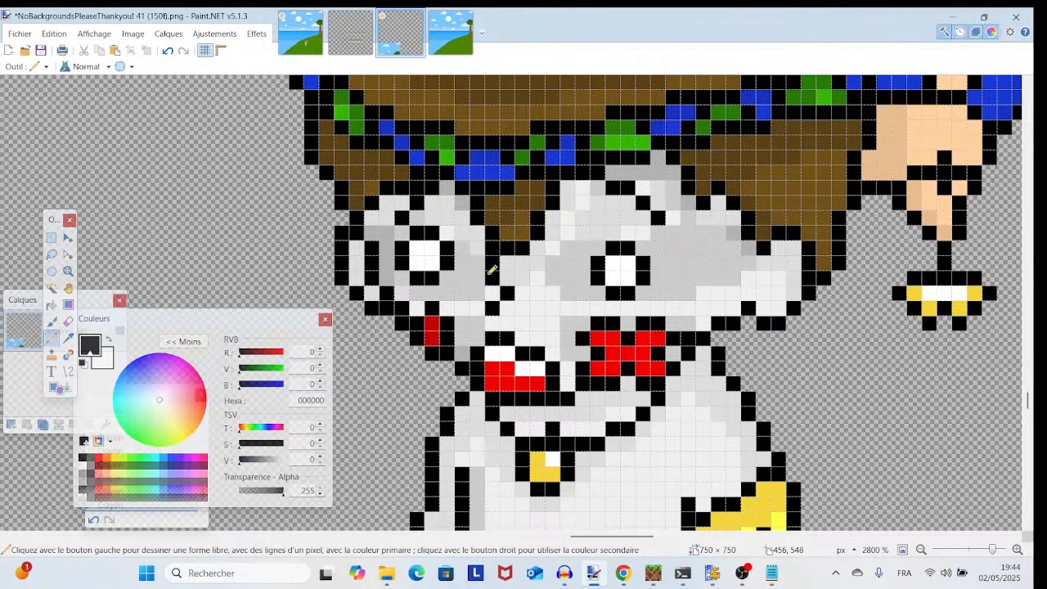
pyautogui.click(528, 261)
pyautogui.click(168, 51)
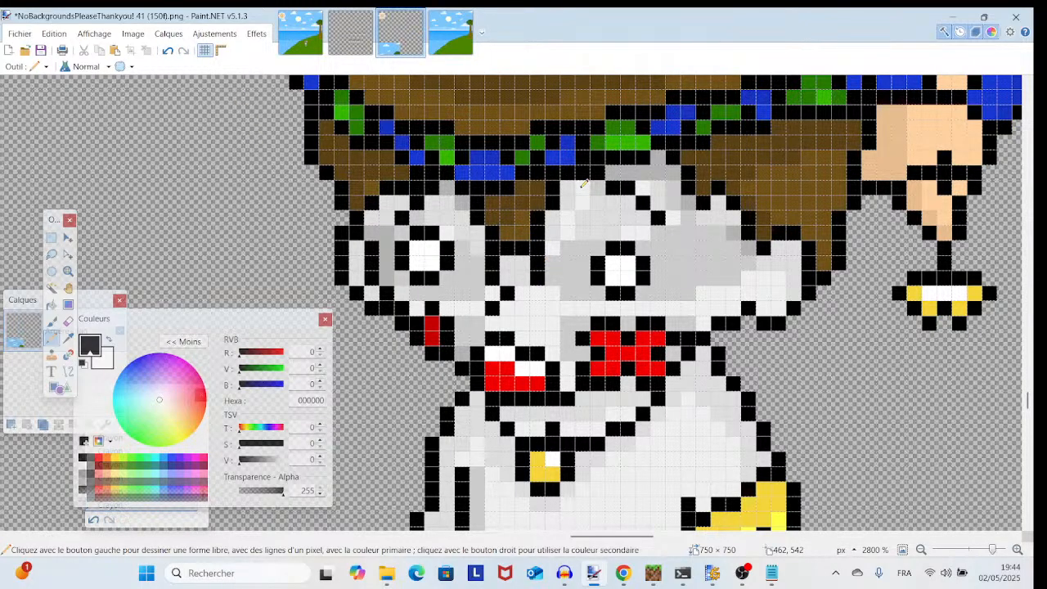
# - Draw black vertical pencil lines down the forehead above and beside both eyes
pyautogui.moveTo(583, 184)
pyautogui.mouseDown()
pyautogui.moveTo(584, 250)
pyautogui.moveTo(584, 239)
pyautogui.mouseUp()
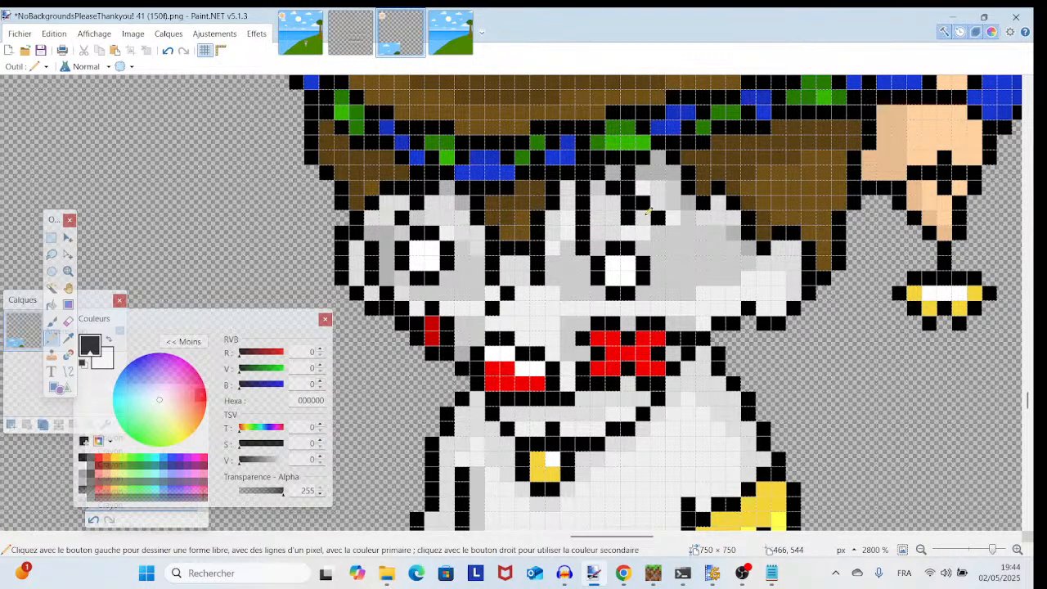
pyautogui.moveTo(677, 170); pyautogui.dragTo(676, 243)
pyautogui.moveTo(719, 205); pyautogui.dragTo(720, 263)
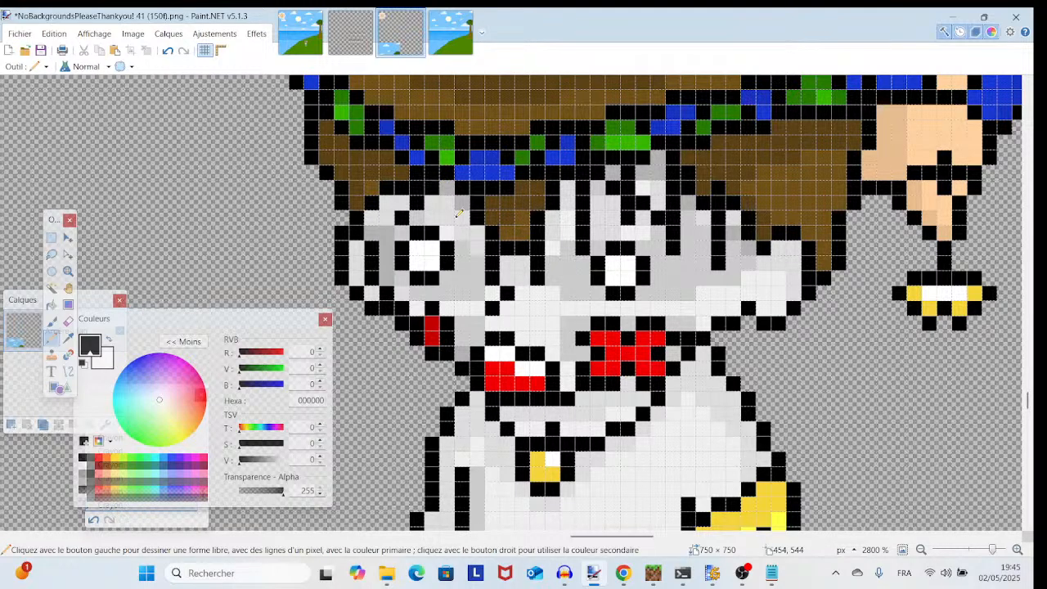
pyautogui.moveTo(452, 193); pyautogui.dragTo(450, 234)
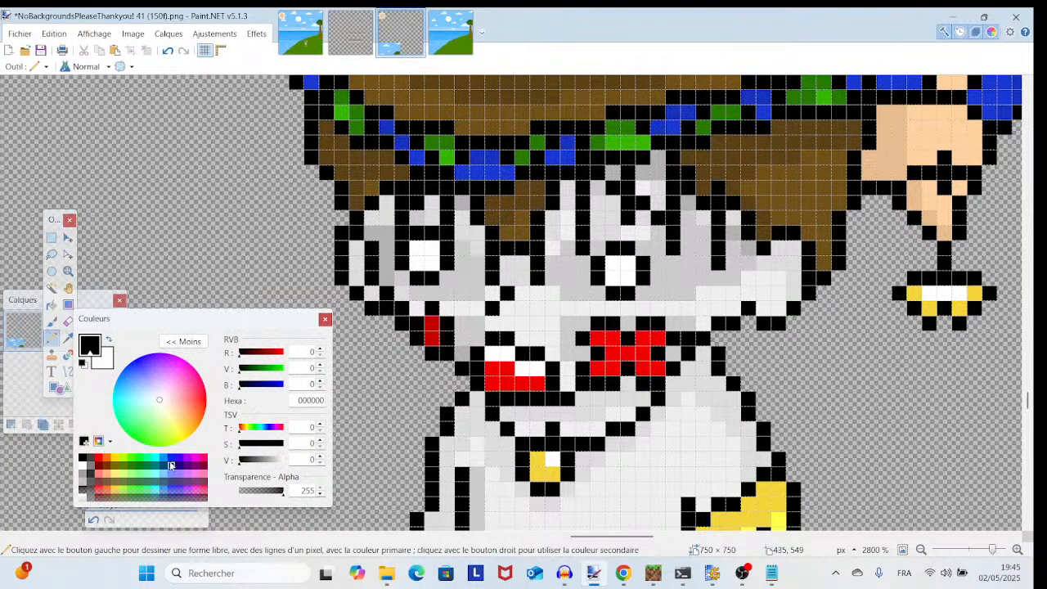
# - Pick blue from the palette, lower its saturation to 65 for 5972FF, and fill the strip between the black lines between the eyes
pyautogui.click(173, 460)
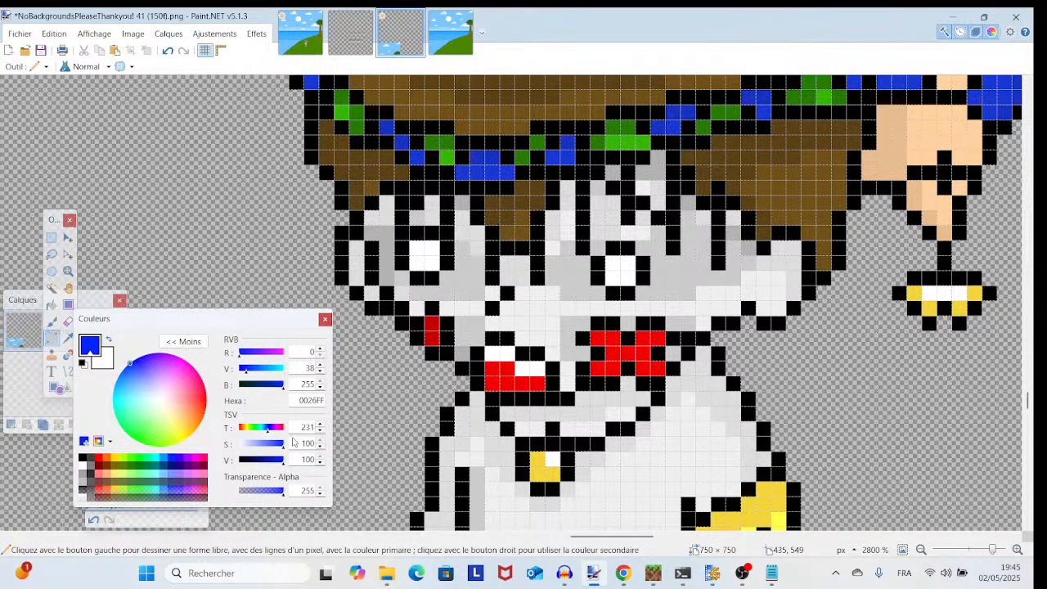
pyautogui.moveTo(274, 444); pyautogui.dragTo(268, 444)
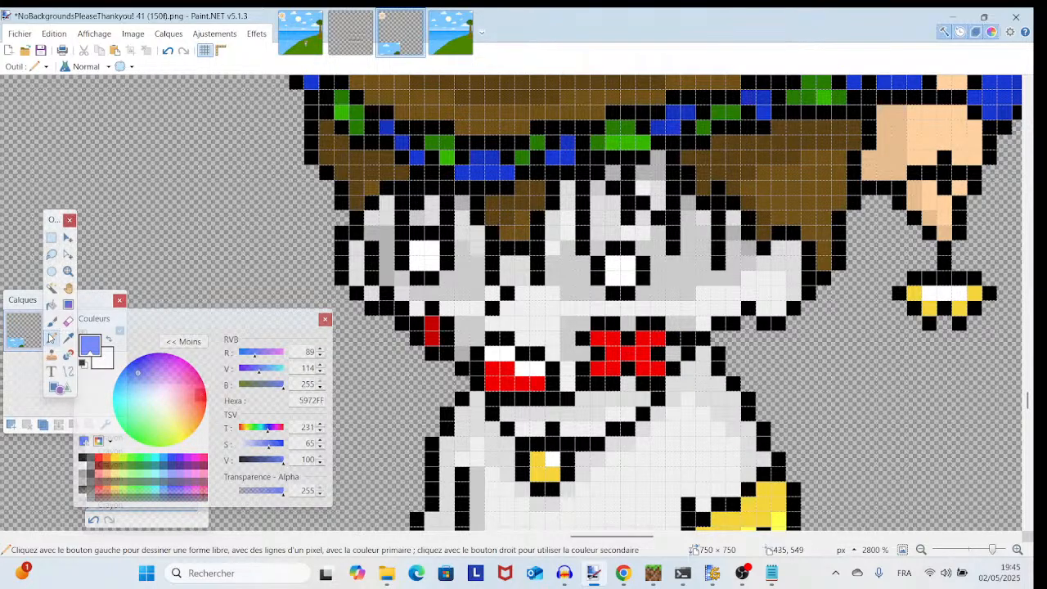
pyautogui.click(553, 278)
pyautogui.moveTo(565, 261)
pyautogui.mouseDown()
pyautogui.moveTo(577, 186)
pyautogui.moveTo(554, 268)
pyautogui.mouseUp()
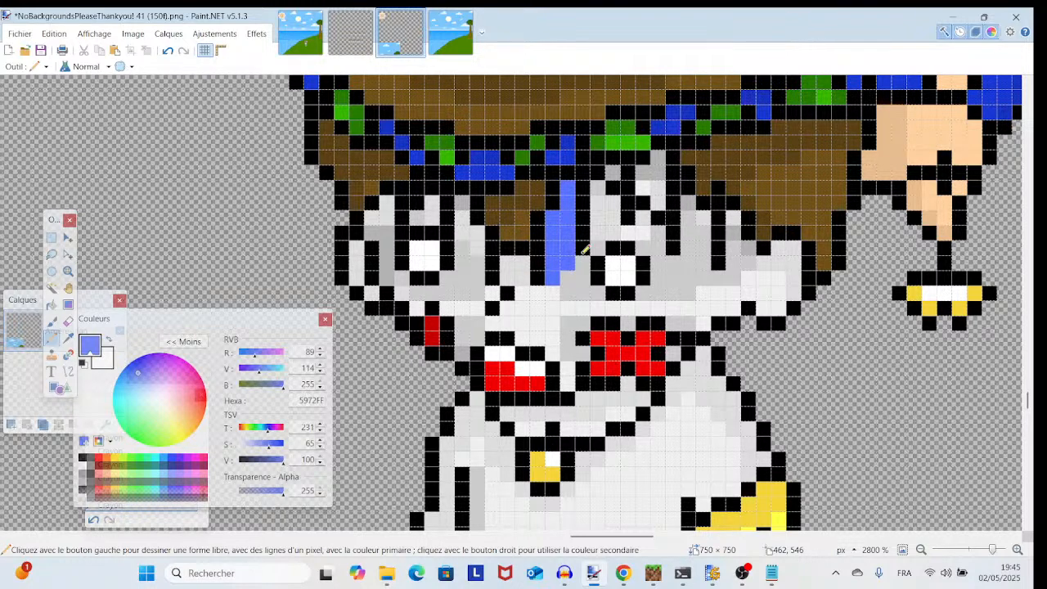
# - Set the blue's saturation to 74 for 425EFF and repaint the strip between the eyes with it
pyautogui.moveTo(993, 550)
pyautogui.mouseDown()
pyautogui.moveTo(973, 552)
pyautogui.moveTo(992, 551)
pyautogui.mouseUp()
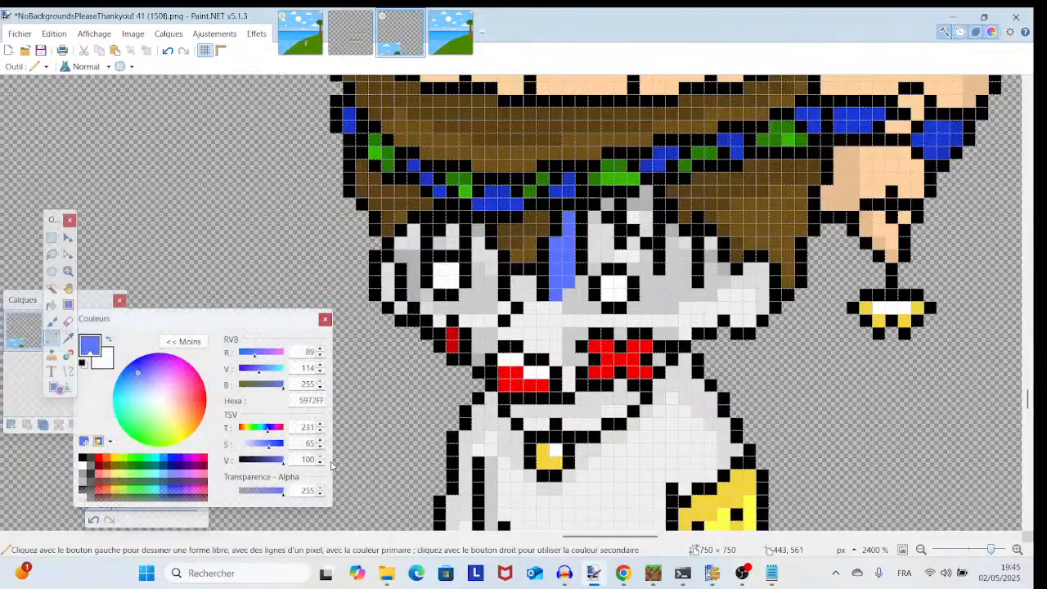
pyautogui.click(273, 445)
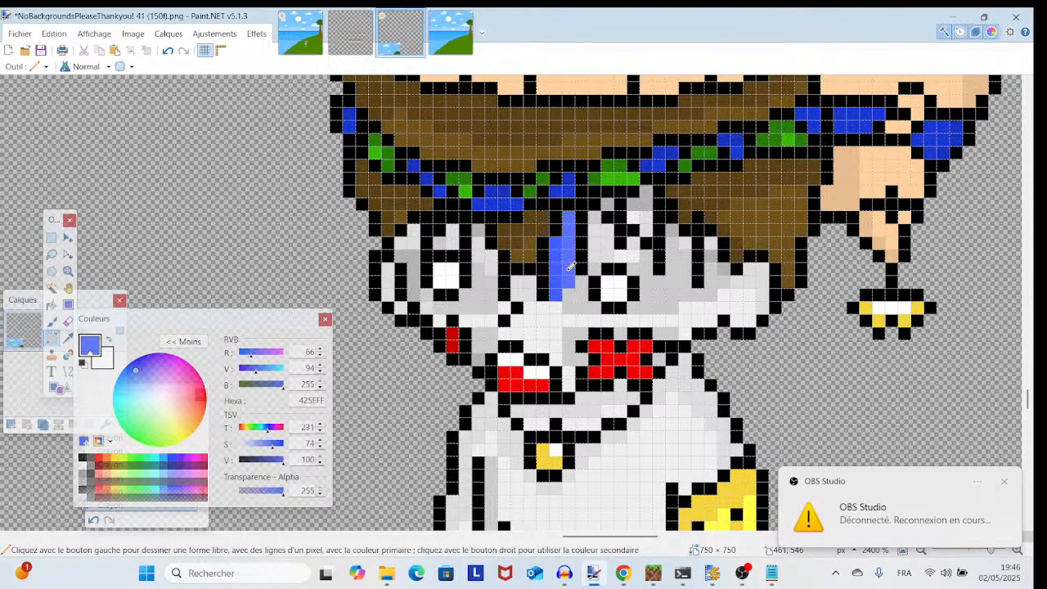
pyautogui.moveTo(569, 285); pyautogui.dragTo(573, 214)
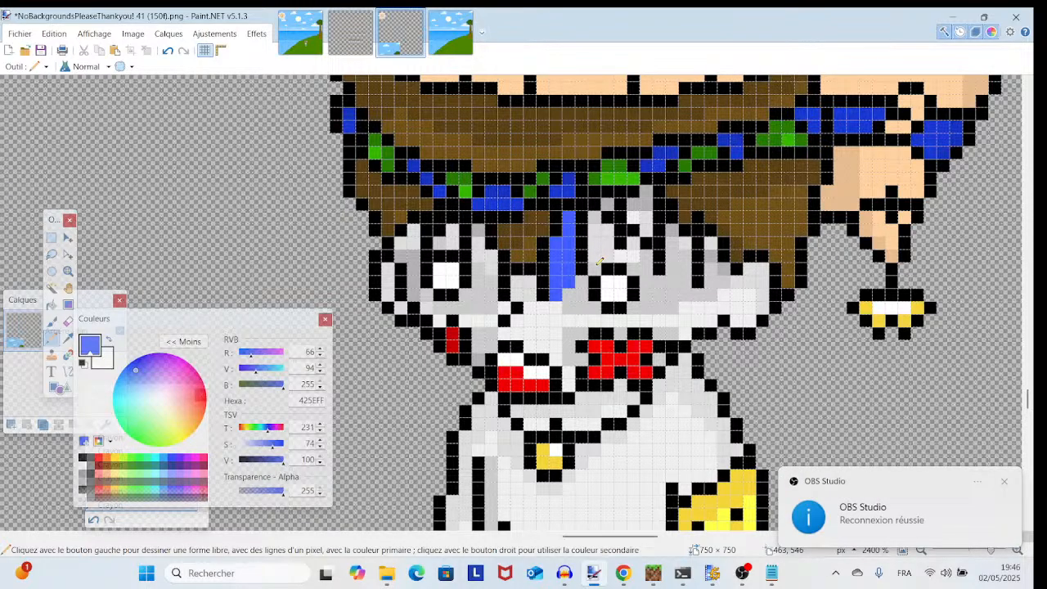
# - Fill the gaps between the black lines above and beside the right-hand eye with blue 425EFF
pyautogui.moveTo(600, 260)
pyautogui.mouseDown()
pyautogui.moveTo(603, 213)
pyautogui.moveTo(612, 253)
pyautogui.moveTo(615, 239)
pyautogui.mouseUp()
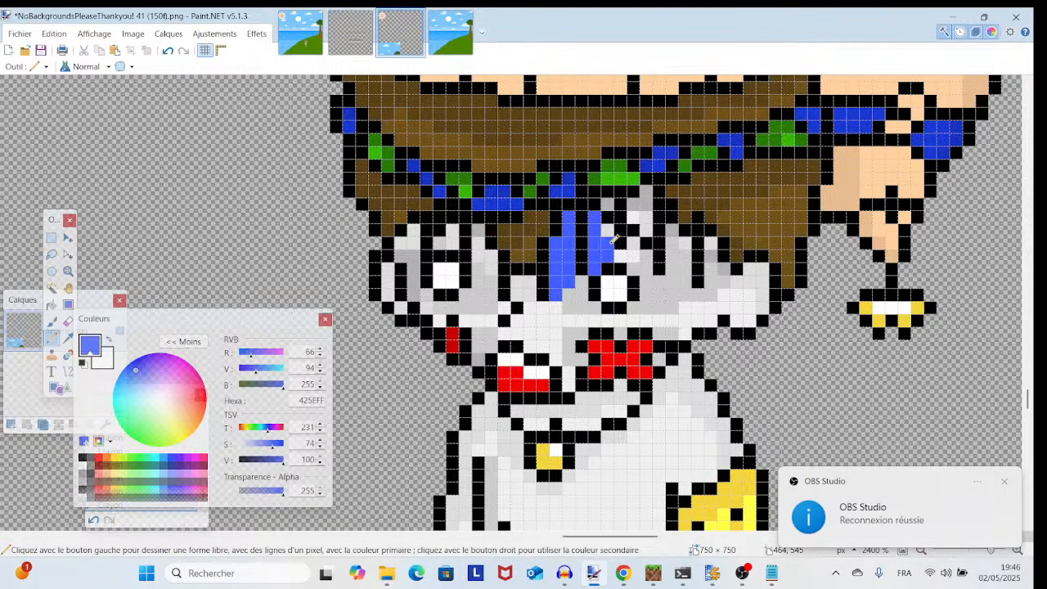
pyautogui.click(607, 202)
pyautogui.moveTo(634, 243)
pyautogui.mouseDown()
pyautogui.moveTo(648, 255)
pyautogui.moveTo(649, 196)
pyautogui.moveTo(636, 208)
pyautogui.mouseUp()
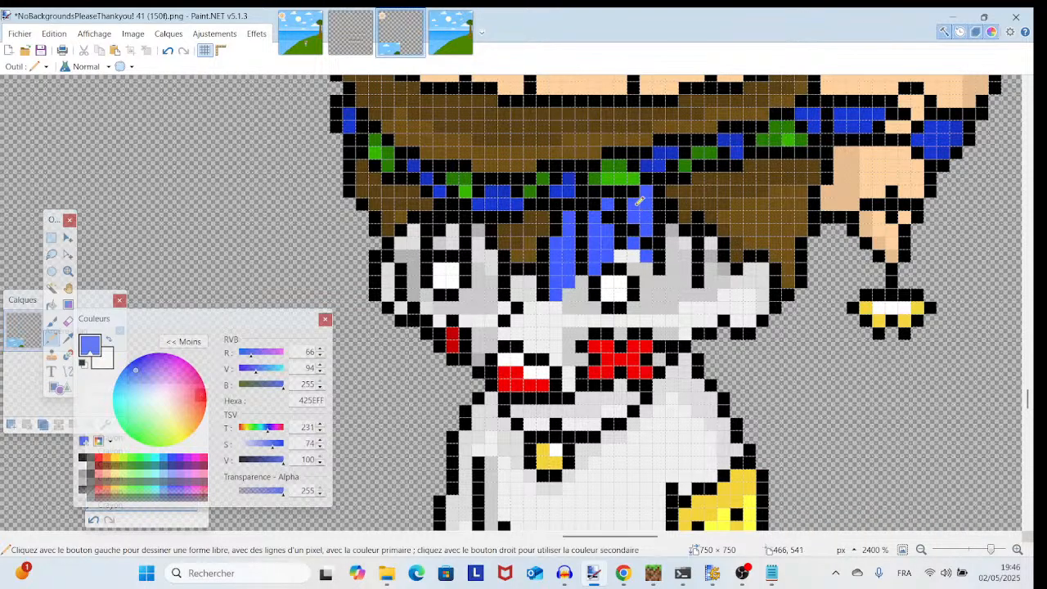
pyautogui.moveTo(670, 265)
pyautogui.mouseDown()
pyautogui.moveTo(679, 226)
pyautogui.moveTo(688, 242)
pyautogui.mouseUp()
pyautogui.click(683, 279)
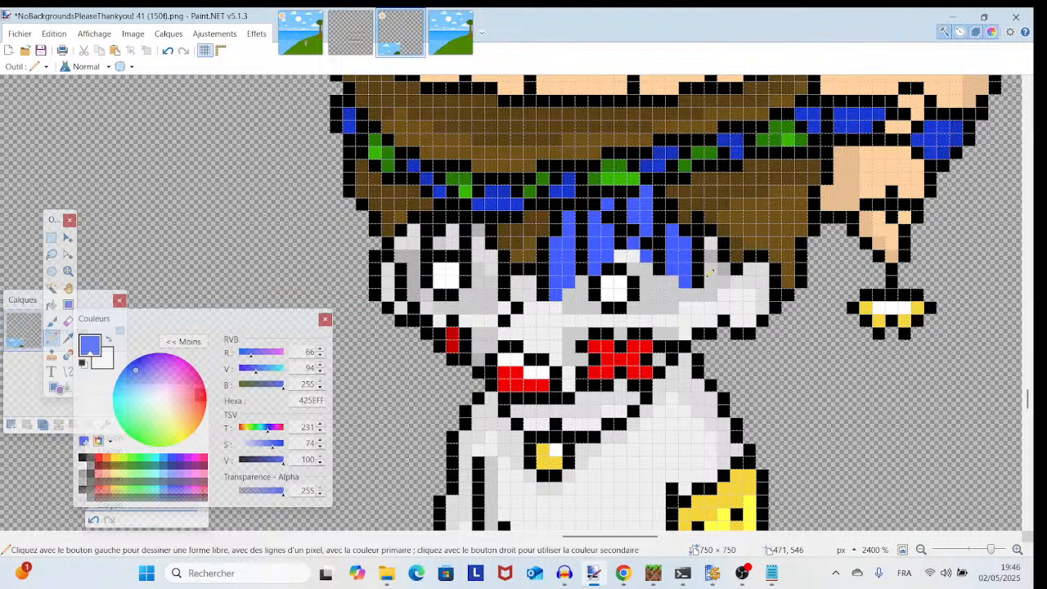
pyautogui.moveTo(709, 279)
pyautogui.mouseDown()
pyautogui.moveTo(712, 245)
pyautogui.moveTo(724, 261)
pyautogui.mouseUp()
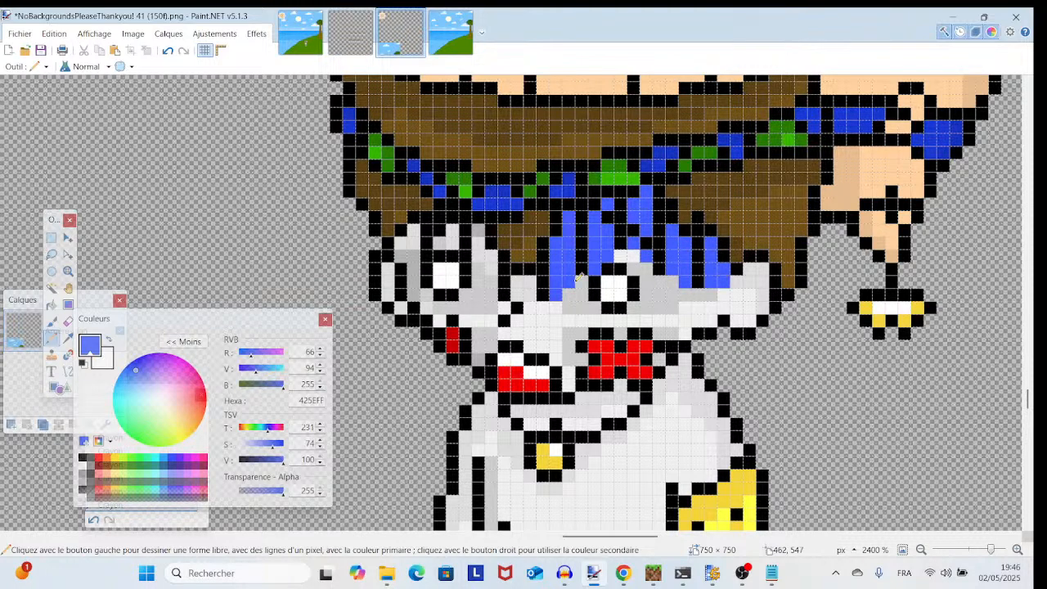
# - Fill the gaps between the black lines around the left-hand eye with blue 425EFF, undoing the stray strokes
pyautogui.click(519, 294)
pyautogui.moveTo(526, 290)
pyautogui.mouseDown()
pyautogui.moveTo(482, 282)
pyautogui.moveTo(480, 234)
pyautogui.moveTo(494, 282)
pyautogui.moveTo(495, 247)
pyautogui.moveTo(488, 289)
pyautogui.moveTo(497, 249)
pyautogui.moveTo(494, 279)
pyautogui.moveTo(452, 233)
pyautogui.mouseUp()
pyautogui.click(492, 293)
pyautogui.click(168, 50)
pyautogui.click(493, 281)
pyautogui.click(439, 243)
pyautogui.click(413, 270)
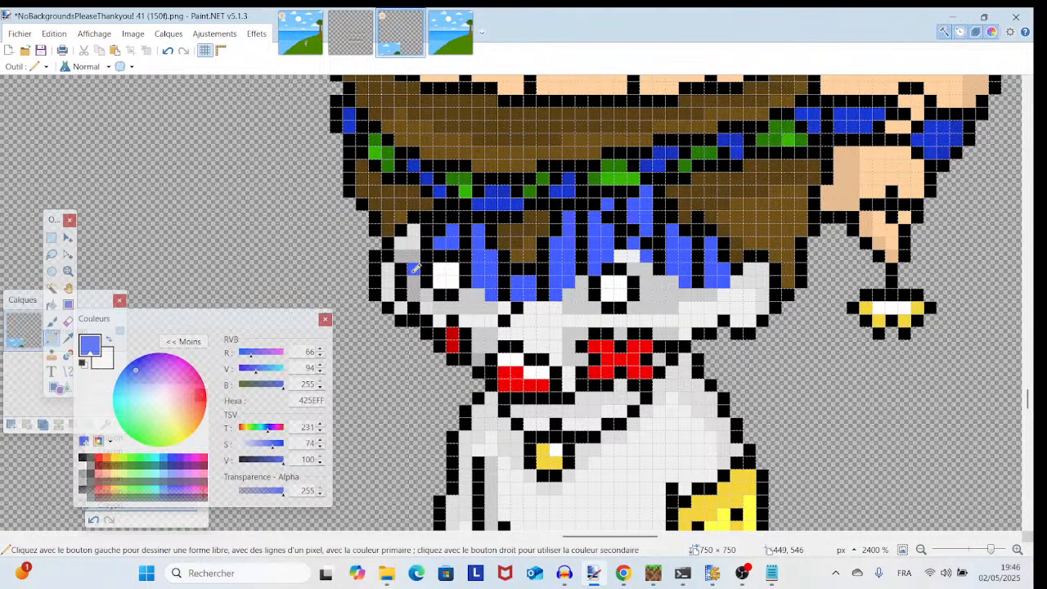
pyautogui.moveTo(415, 268)
pyautogui.mouseDown()
pyautogui.moveTo(413, 230)
pyautogui.moveTo(403, 270)
pyautogui.moveTo(405, 259)
pyautogui.mouseUp()
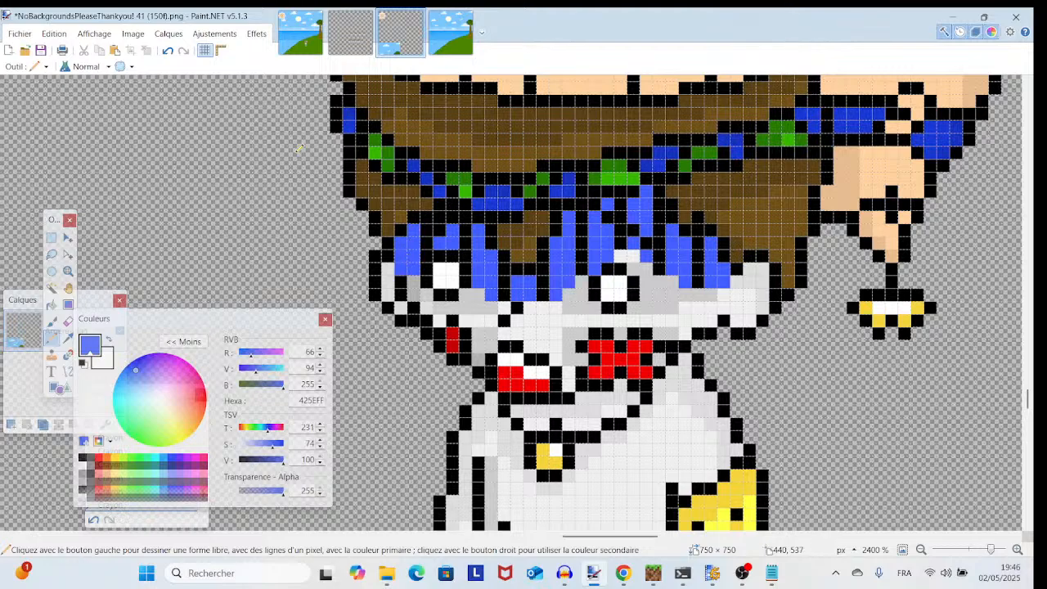
pyautogui.click(168, 50)
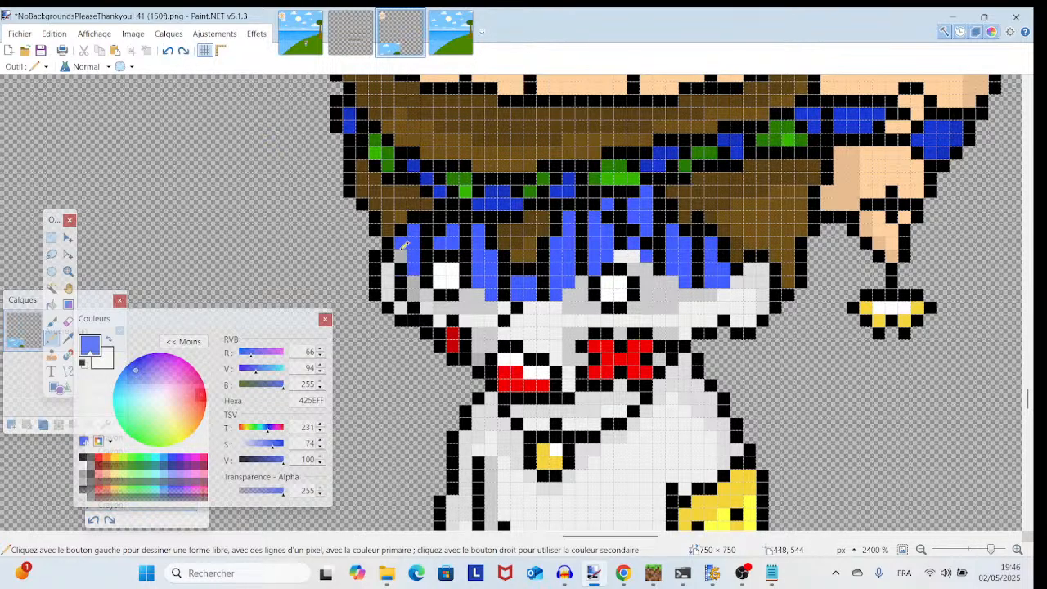
# - Check the whole character and save the frame as NoBackgroundsPleaseThankyou! 42 (150f).png
pyautogui.moveTo(990, 550)
pyautogui.mouseDown()
pyautogui.moveTo(954, 560)
pyautogui.moveTo(976, 564)
pyautogui.mouseUp()
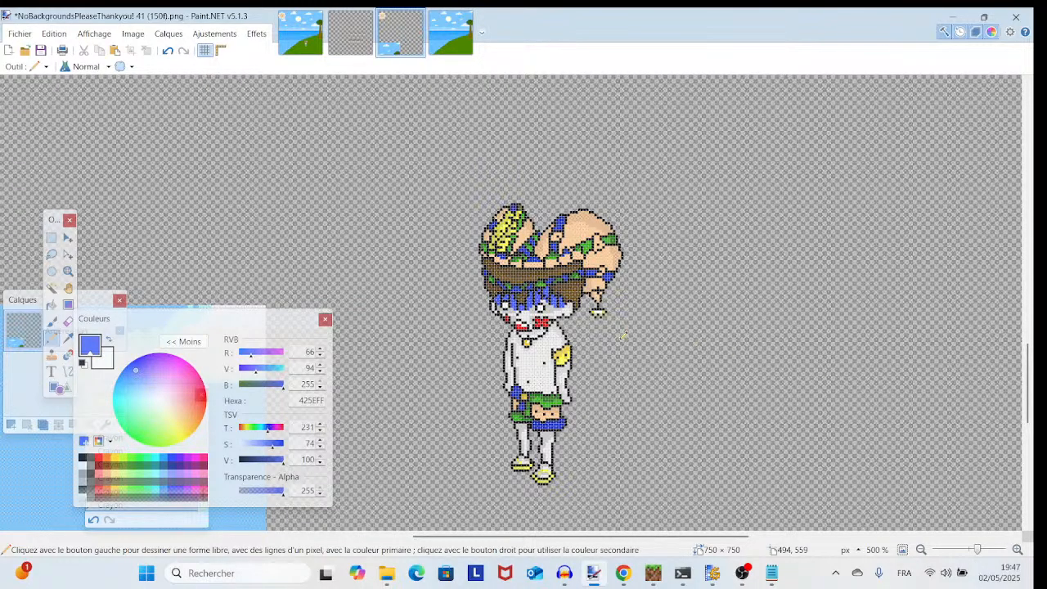
pyautogui.moveTo(620, 340); pyautogui.dragTo(755, 296)
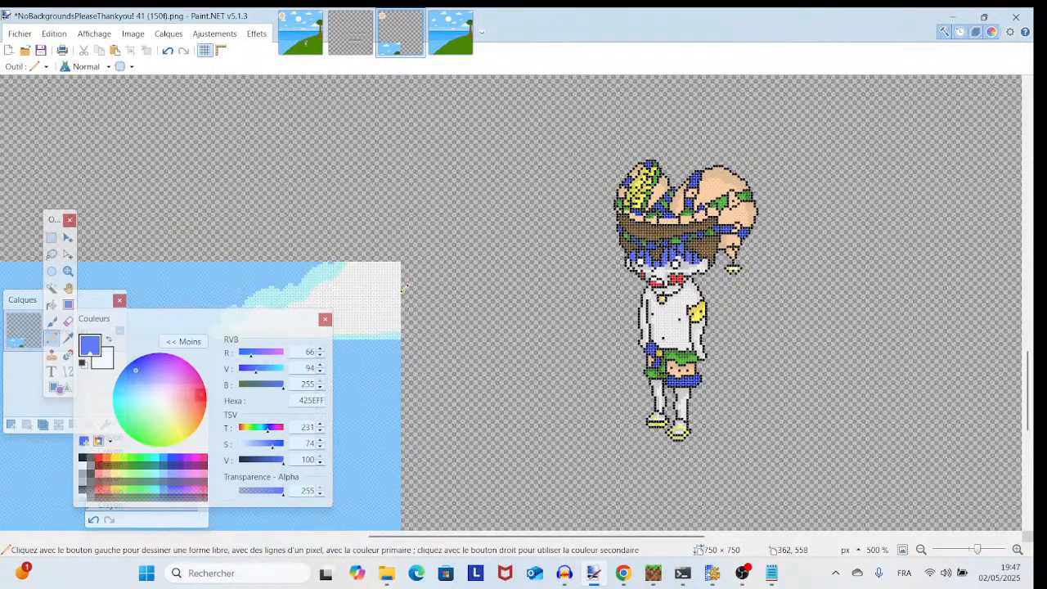
pyautogui.click(24, 368)
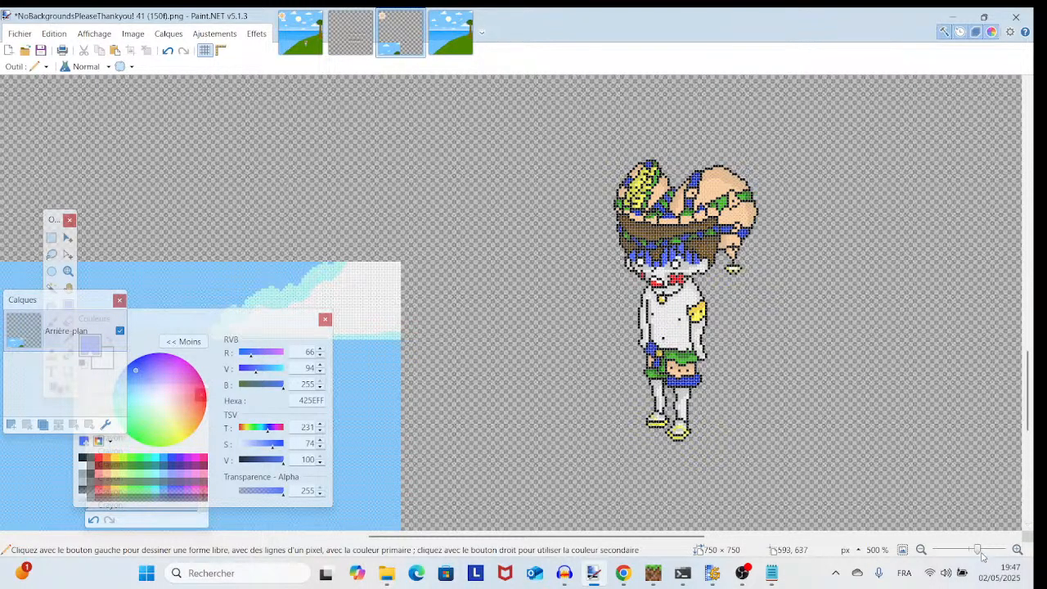
pyautogui.moveTo(981, 552); pyautogui.dragTo(974, 552)
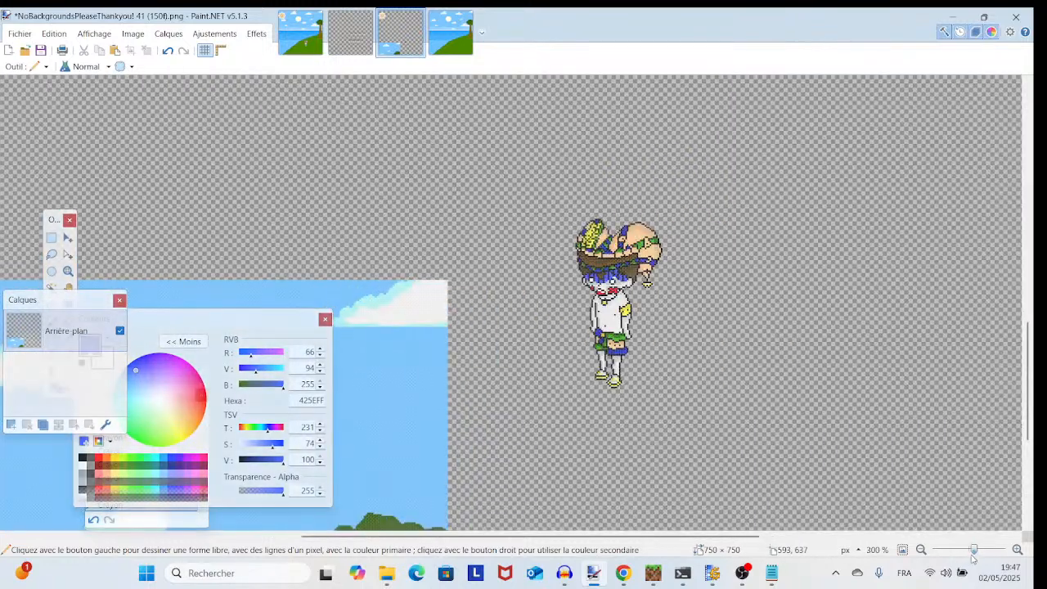
pyautogui.scroll(1, 669, 356)
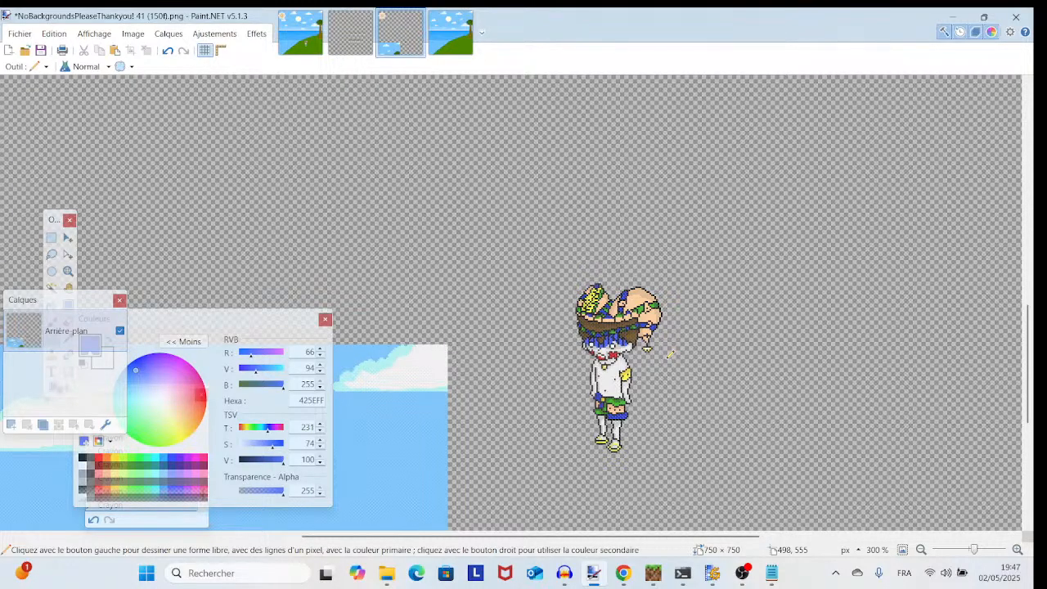
pyautogui.click(742, 573)
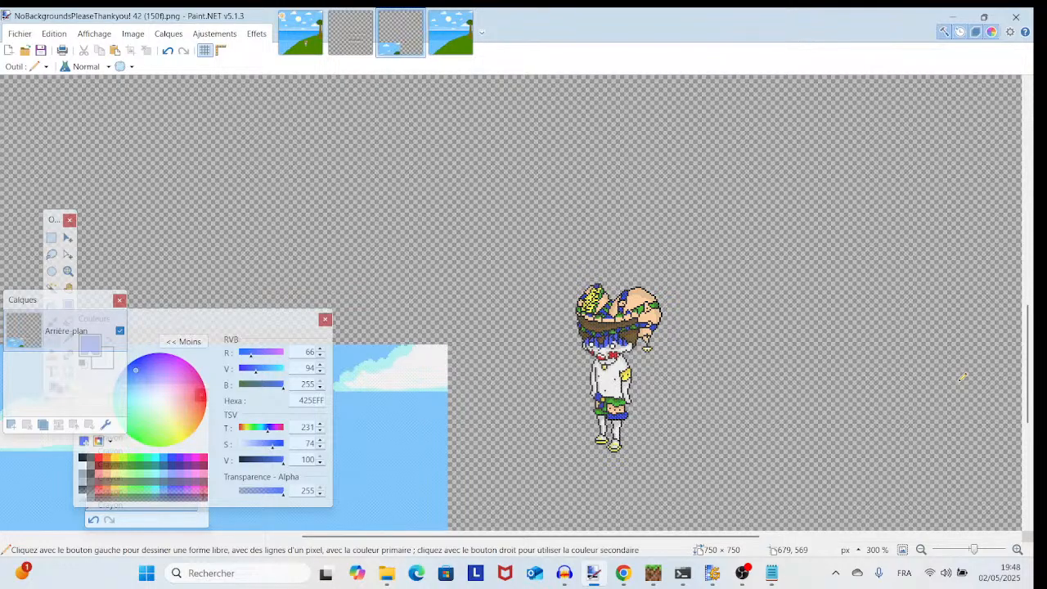
# - Select a 71 × 203 pixel strip at the background slice's right edge, from the cloud down to the canvas bottom, discarding the misaligned selections
pyautogui.moveTo(908, 328); pyautogui.dragTo(898, 89)
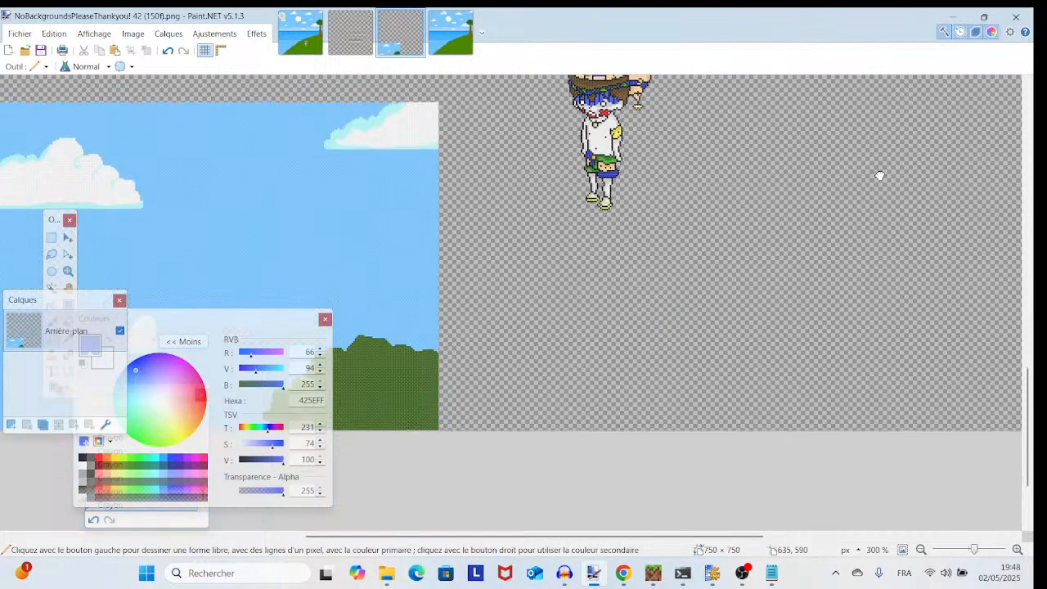
pyautogui.moveTo(882, 175); pyautogui.dragTo(996, 275)
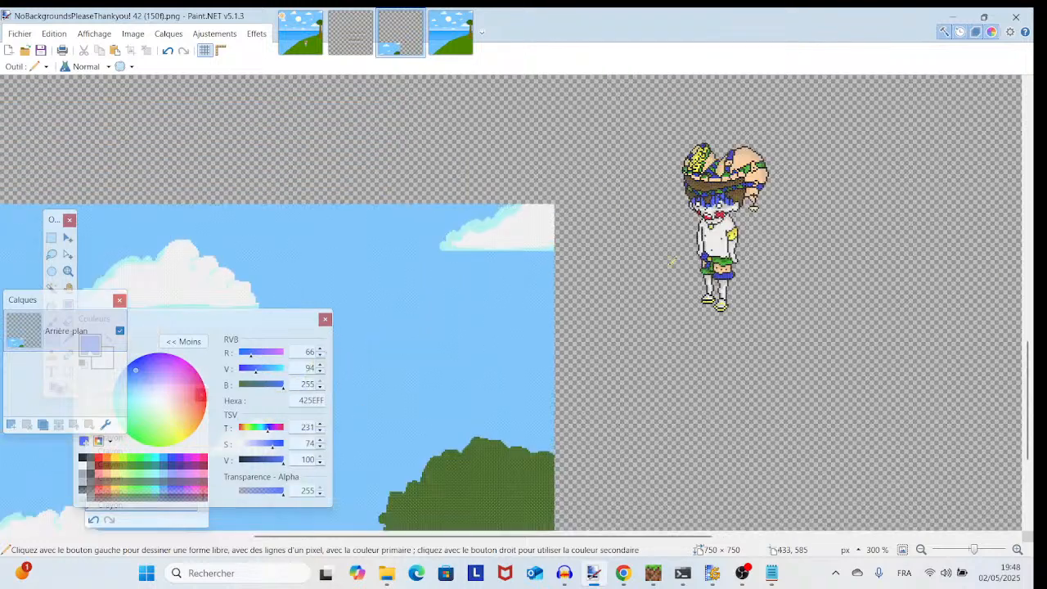
pyautogui.click(51, 237)
pyautogui.moveTo(437, 203); pyautogui.dragTo(509, 350)
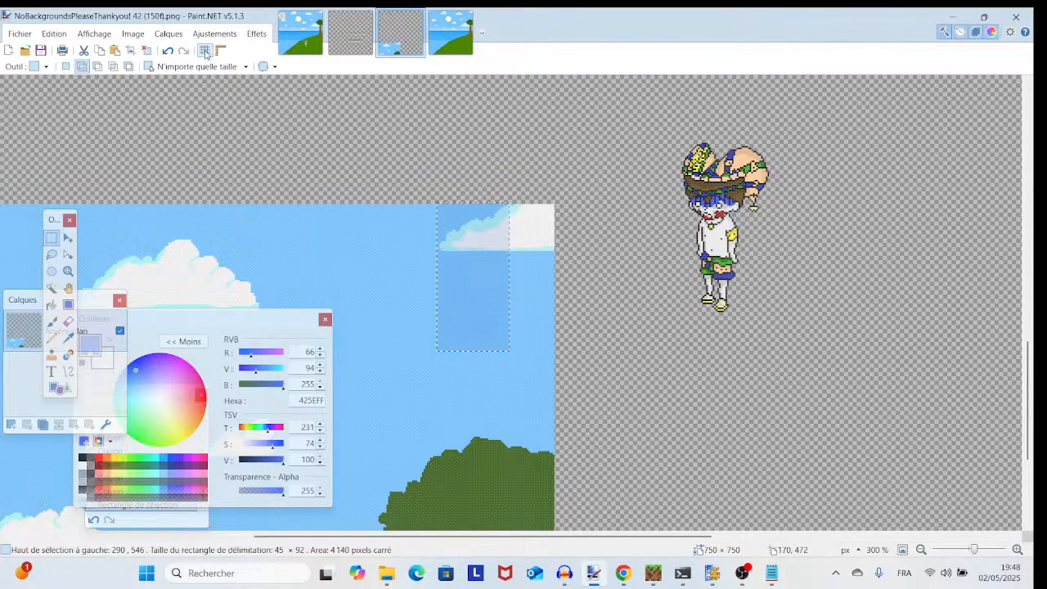
pyautogui.click(169, 51)
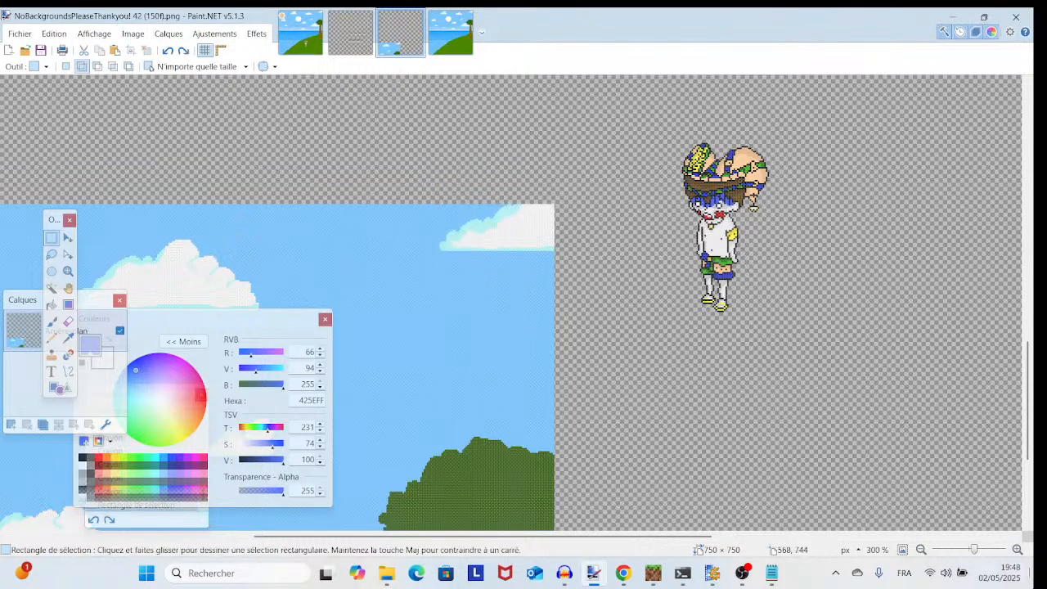
pyautogui.moveTo(981, 556); pyautogui.dragTo(986, 556)
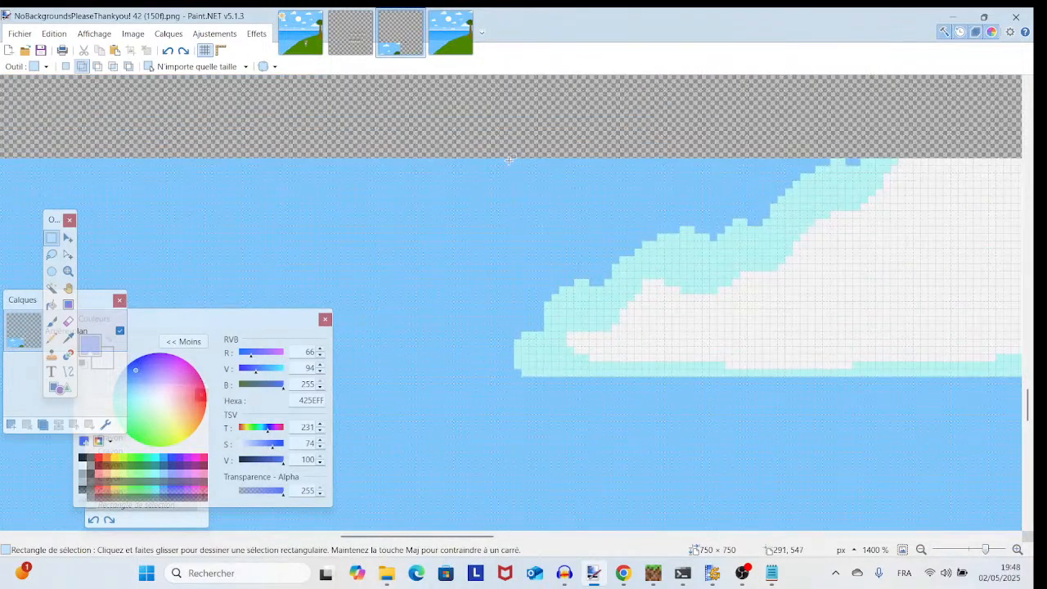
pyautogui.moveTo(506, 157); pyautogui.dragTo(597, 369)
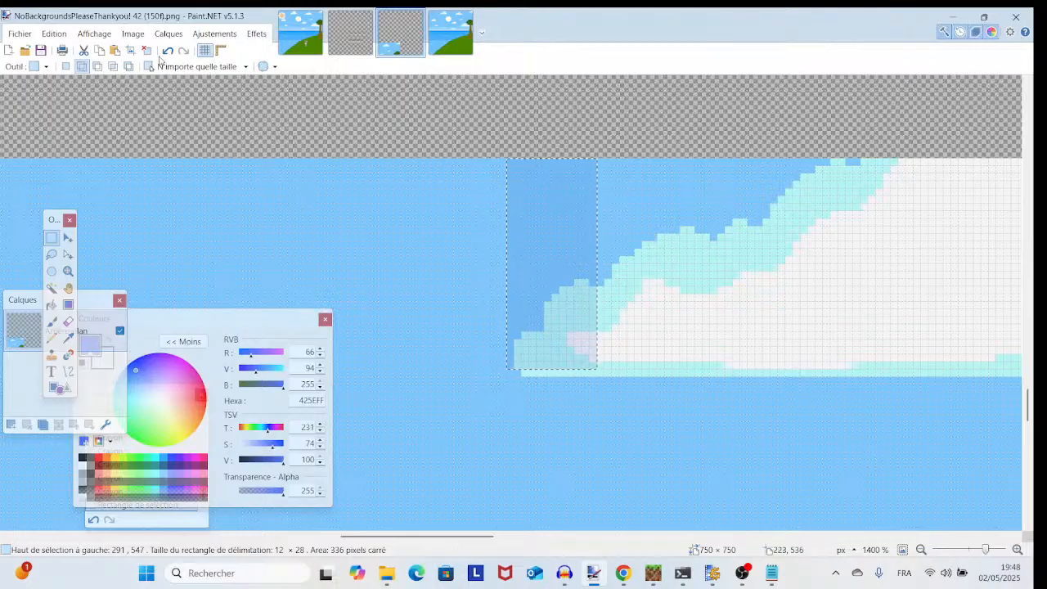
pyautogui.click(527, 164)
pyautogui.moveTo(515, 159); pyautogui.dragTo(395, 450)
pyautogui.moveTo(350, 499); pyautogui.dragTo(279, 548)
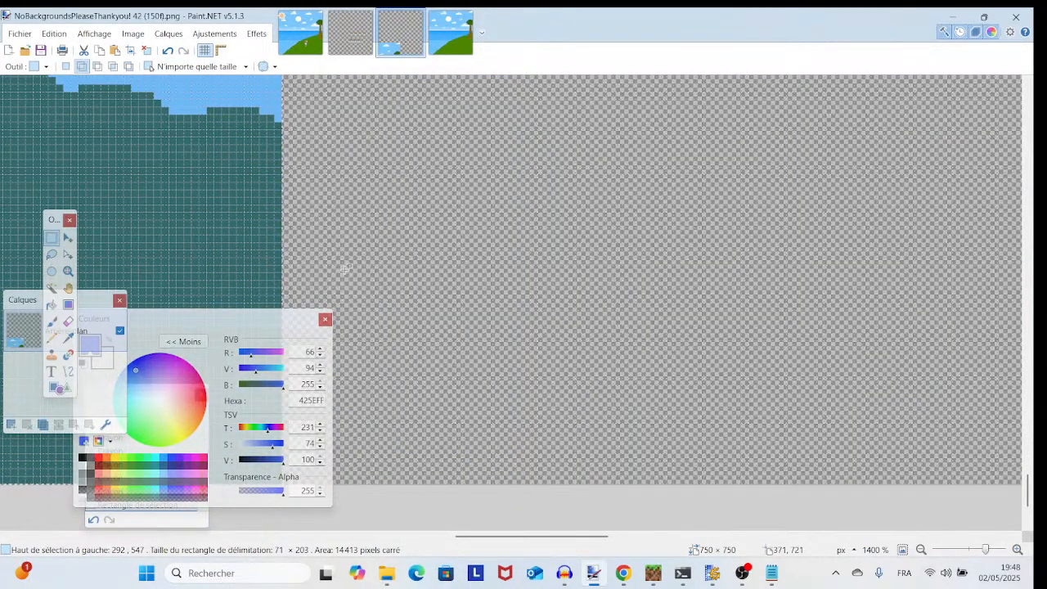
# - Paste the copied background strip into CharacterSpriteTest.png, move it to the empty area left of the sprites, and deselect it
pyautogui.click(351, 33)
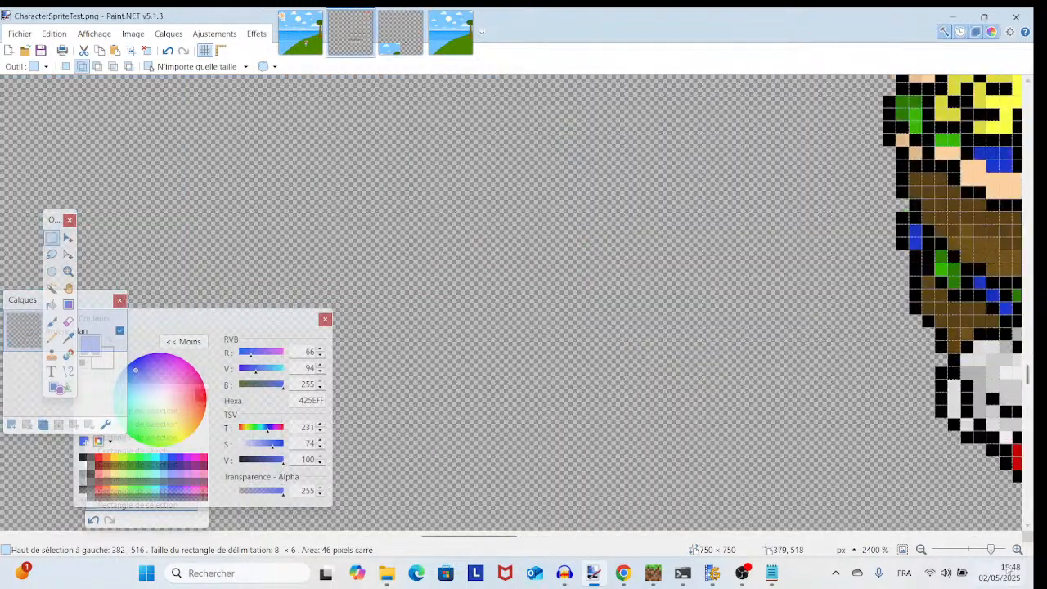
pyautogui.click(972, 554)
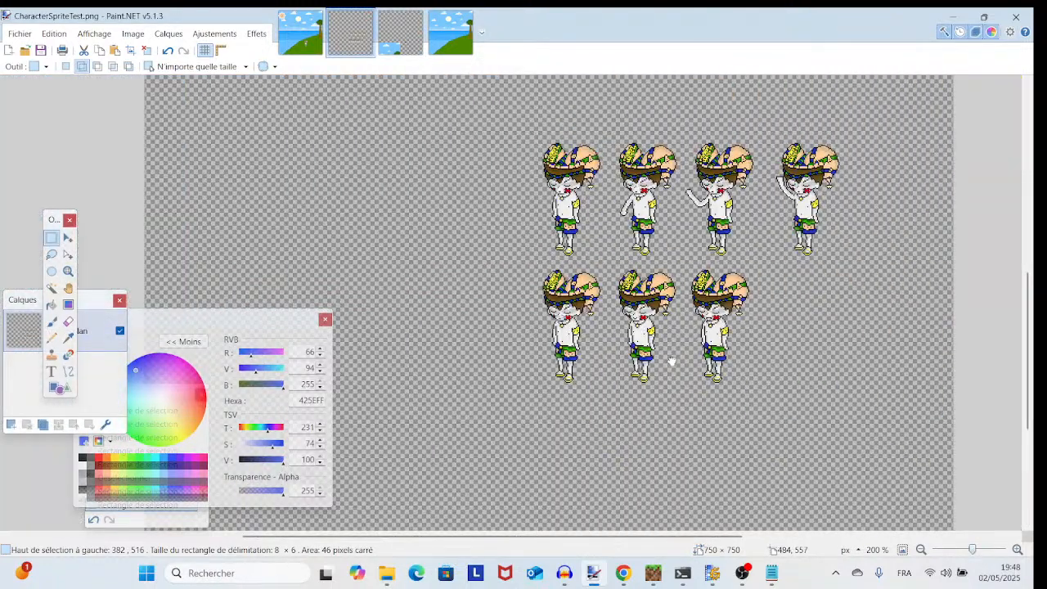
pyautogui.moveTo(482, 294); pyautogui.dragTo(746, 352)
pyautogui.hotkey('ctrl', 'v')
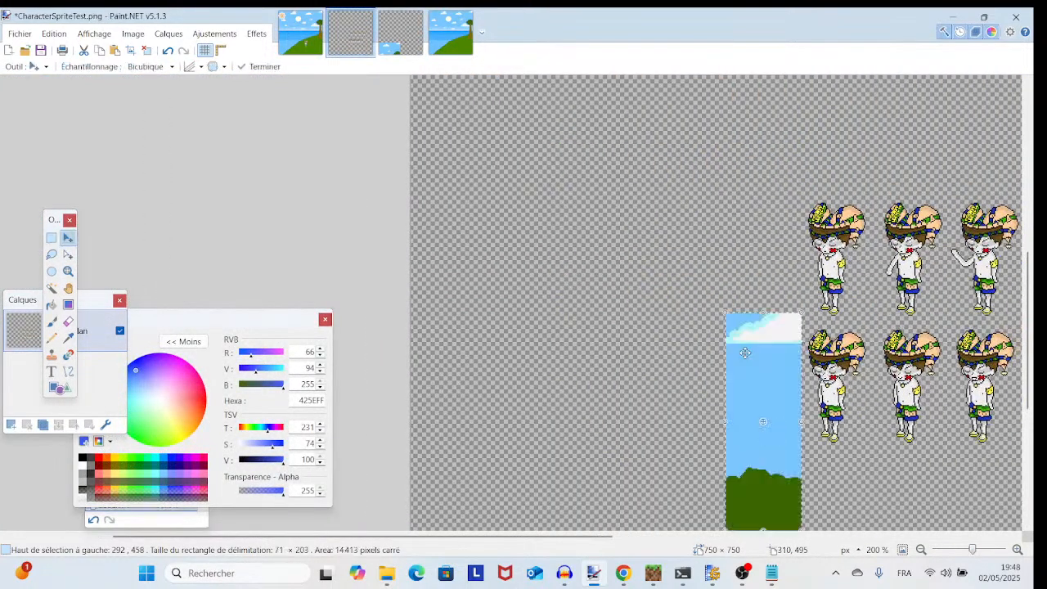
pyautogui.moveTo(761, 474); pyautogui.dragTo(495, 305)
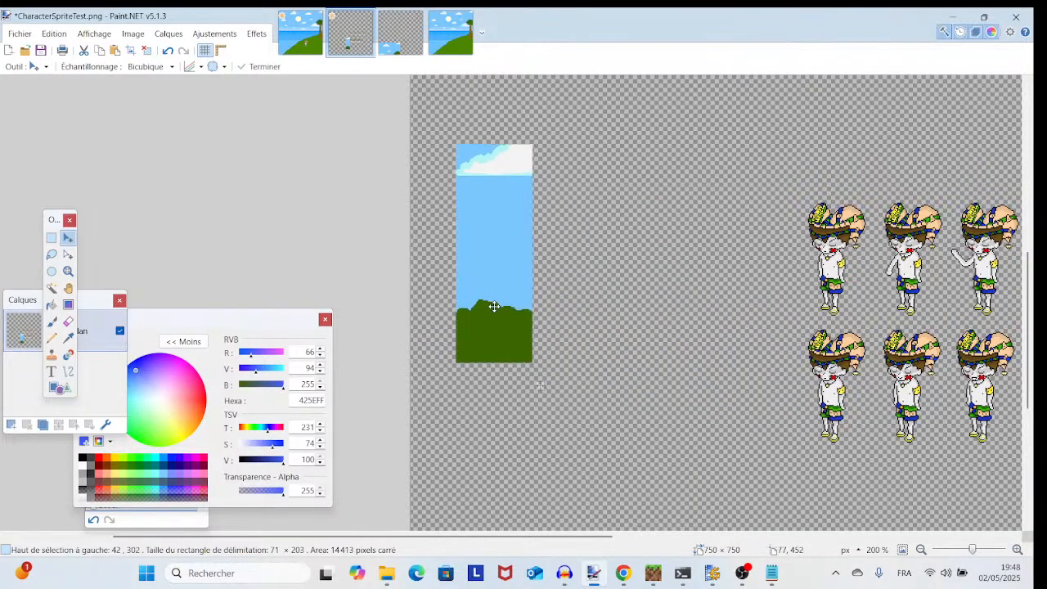
pyautogui.hotkey('ctrl', 'd')
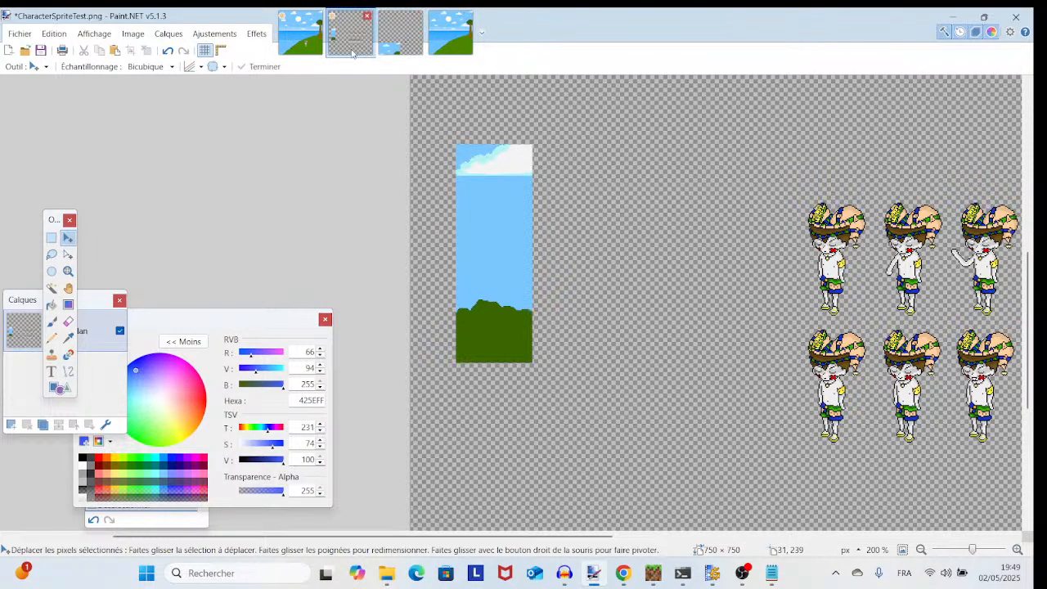
# - Look over the selected strip and the character in frame 42, and bring up BackgroundTest2.png
pyautogui.click(394, 53)
pyautogui.hscroll(-5, 806, 370)
pyautogui.scroll(12, 806, 371)
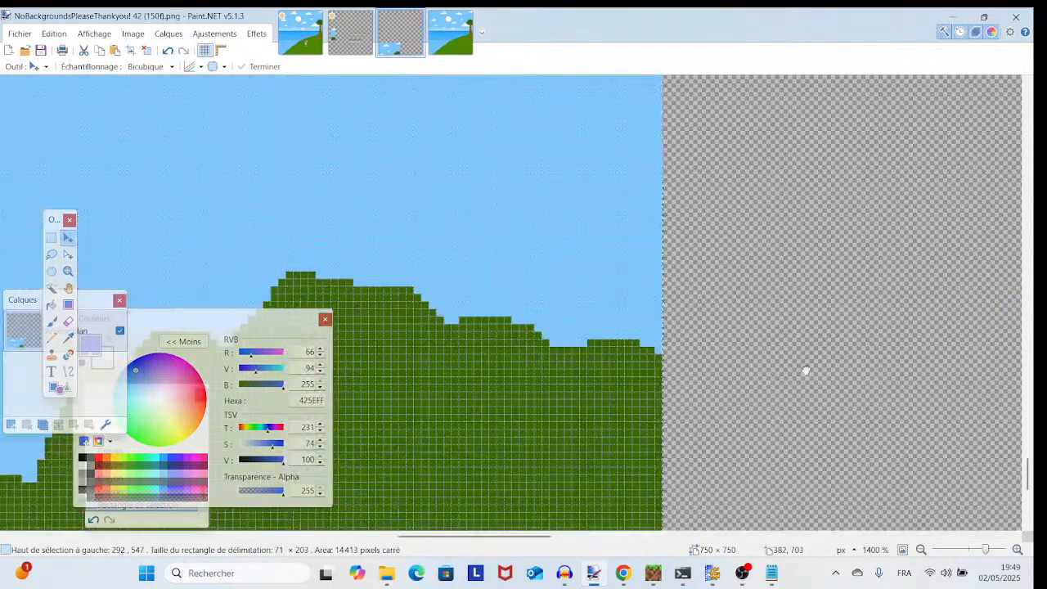
pyautogui.scroll(5, 808, 378)
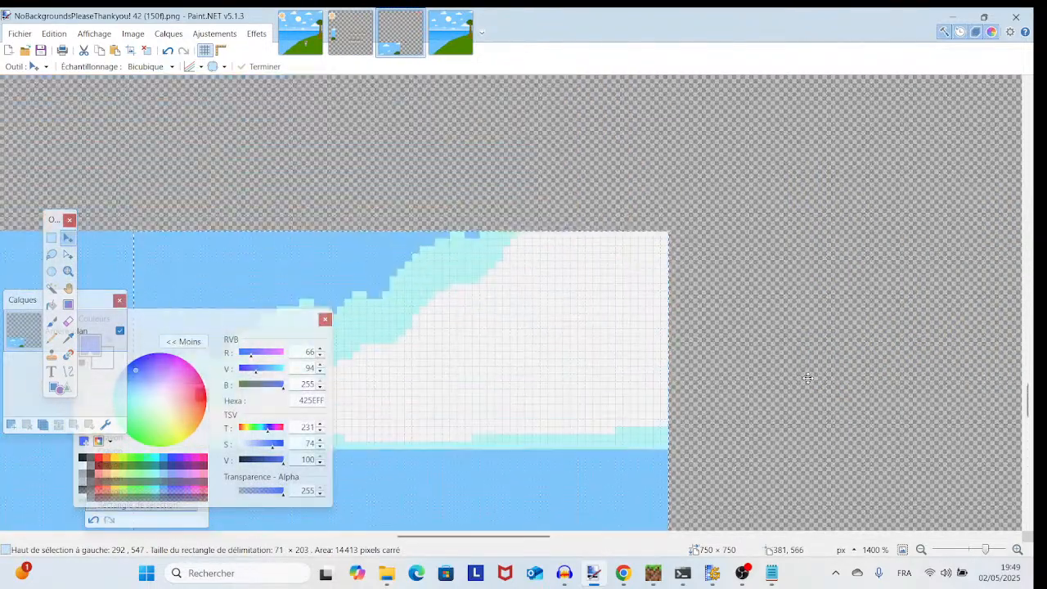
pyautogui.hscroll(10, 808, 378)
pyautogui.hscroll(-1, 737, 237)
pyautogui.scroll(-1, 738, 234)
pyautogui.hscroll(-2, 738, 234)
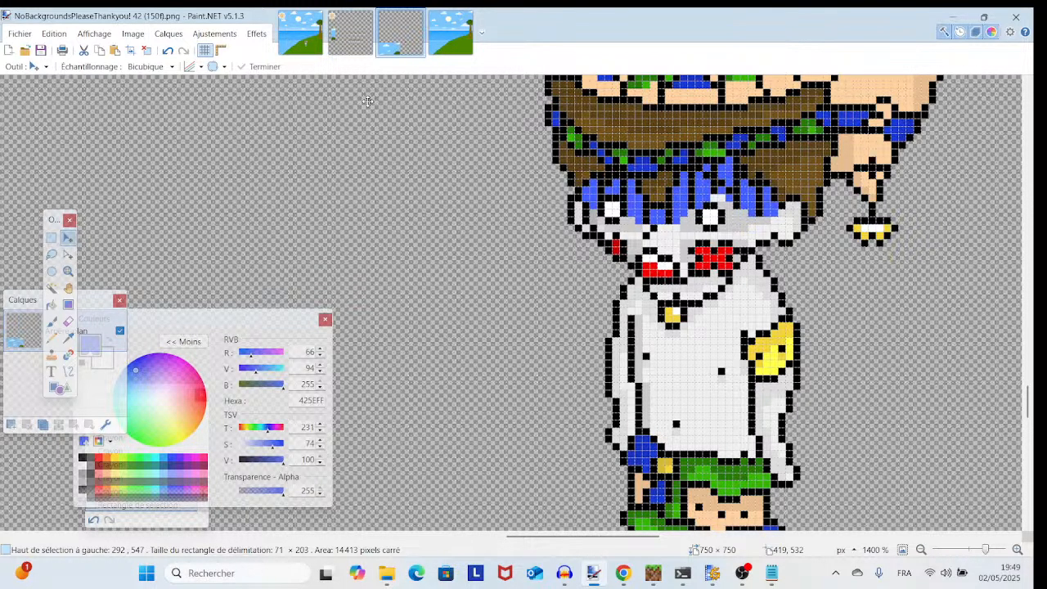
pyautogui.click(460, 45)
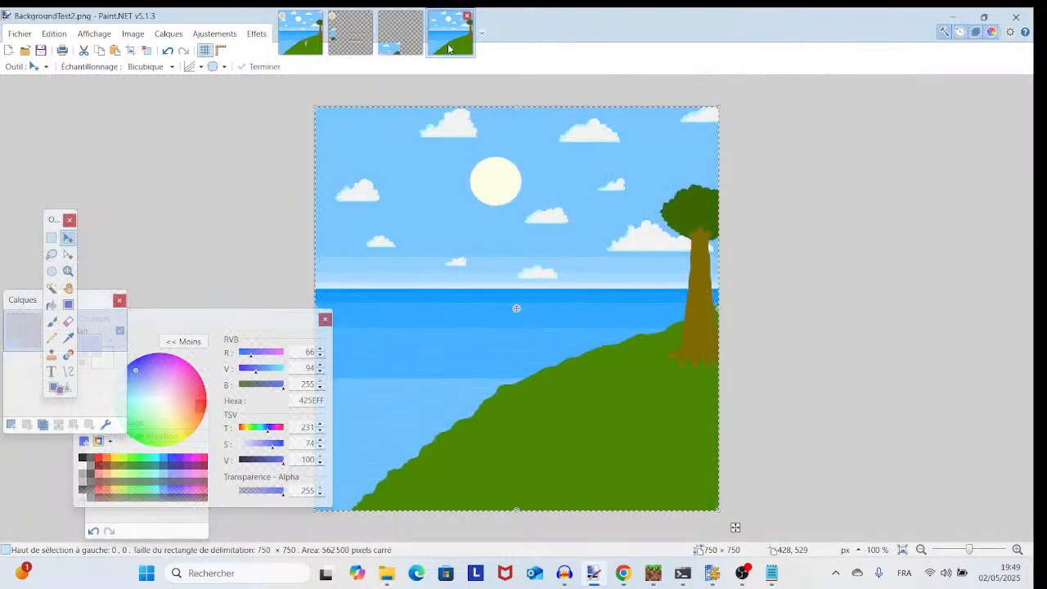
# - Draw a black pencil arc in CharacterSpriteTest.png, bulging outward from the pasted background strip's right edge beside the cloud
pyautogui.click(397, 41)
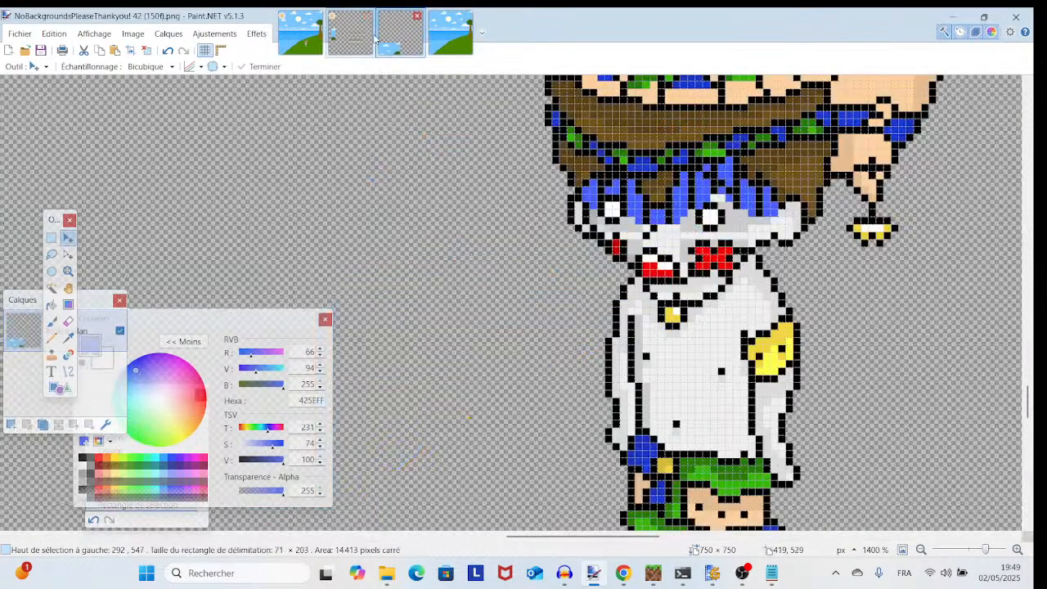
pyautogui.click(350, 34)
pyautogui.click(51, 337)
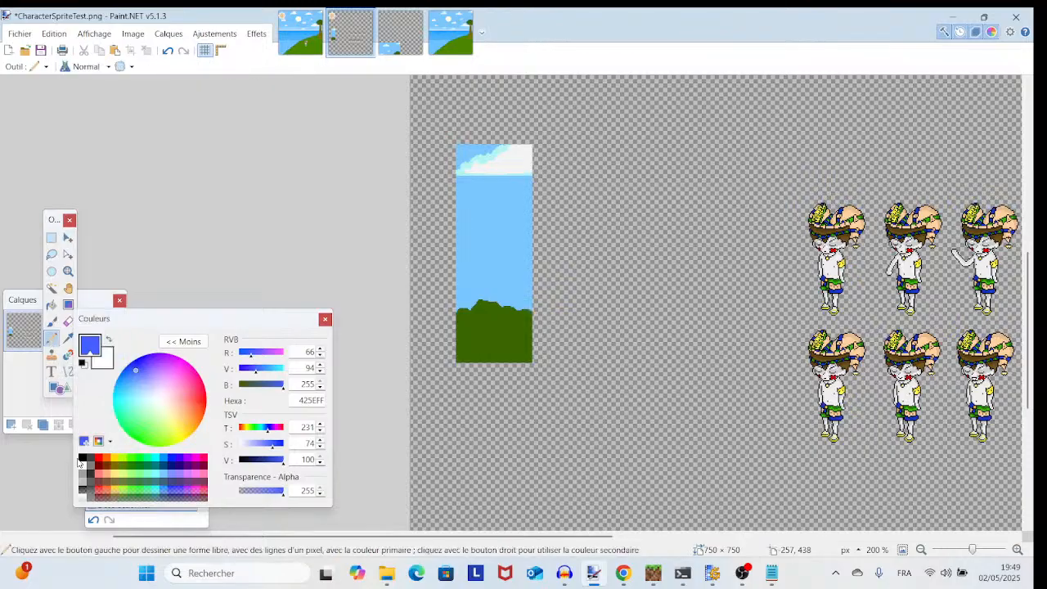
pyautogui.click(82, 458)
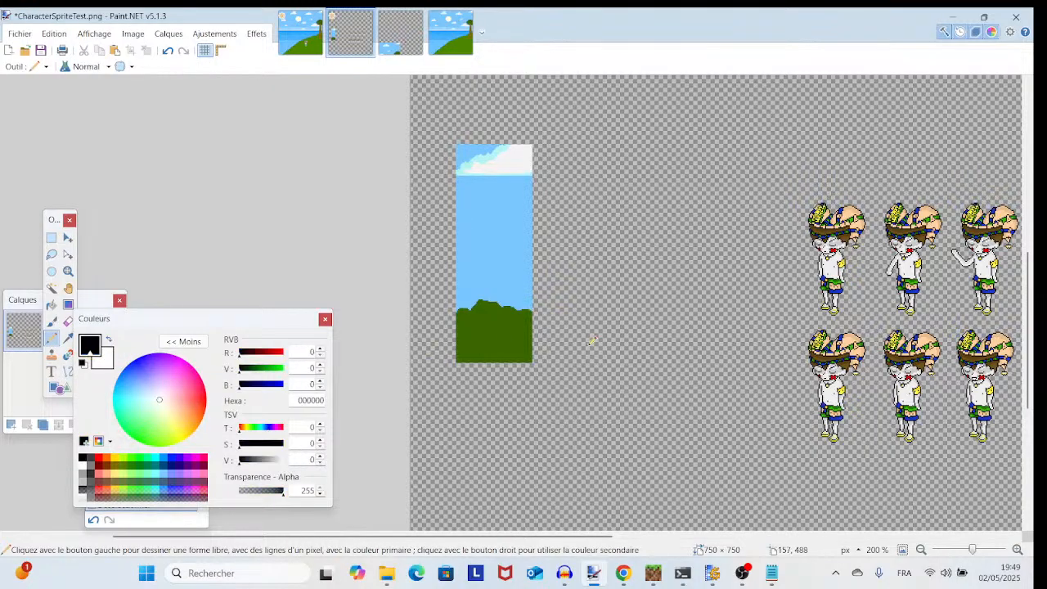
pyautogui.moveTo(605, 349); pyautogui.dragTo(574, 388)
pyautogui.moveTo(977, 549); pyautogui.dragTo(986, 549)
pyautogui.moveTo(629, 126)
pyautogui.mouseDown()
pyautogui.moveTo(671, 420)
pyautogui.moveTo(671, 585)
pyautogui.moveTo(681, 587)
pyautogui.mouseUp()
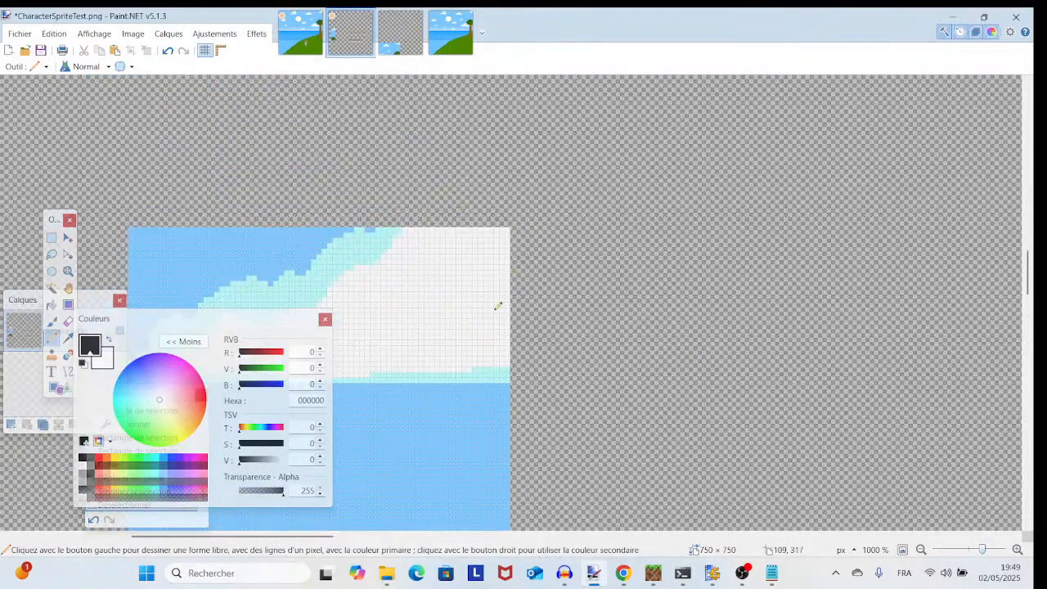
pyautogui.moveTo(513, 287); pyautogui.dragTo(536, 303)
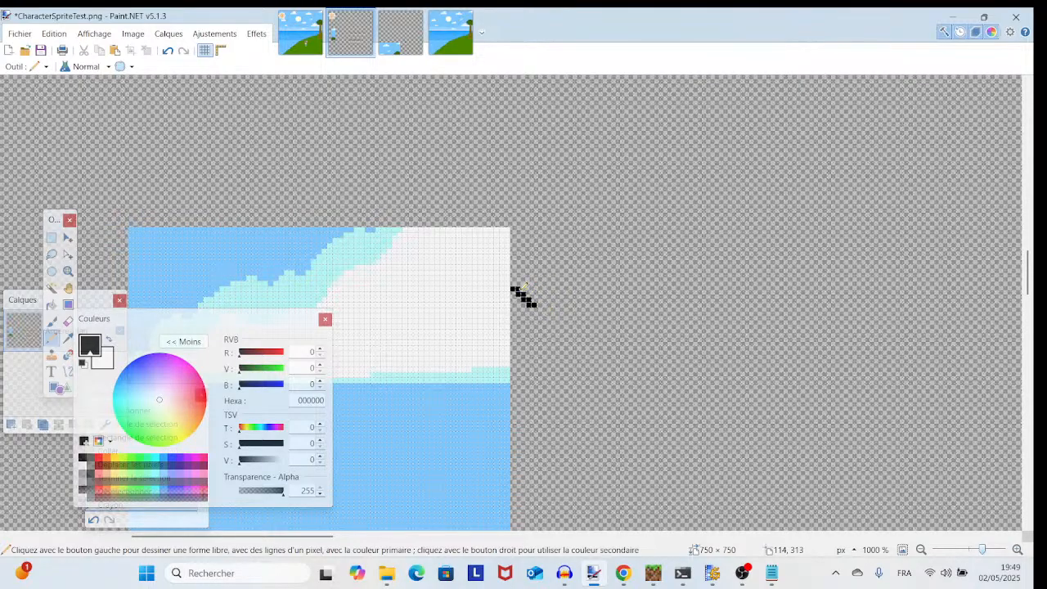
pyautogui.moveTo(523, 285)
pyautogui.mouseDown()
pyautogui.moveTo(550, 305)
pyautogui.moveTo(554, 329)
pyautogui.moveTo(547, 357)
pyautogui.moveTo(513, 379)
pyautogui.mouseUp()
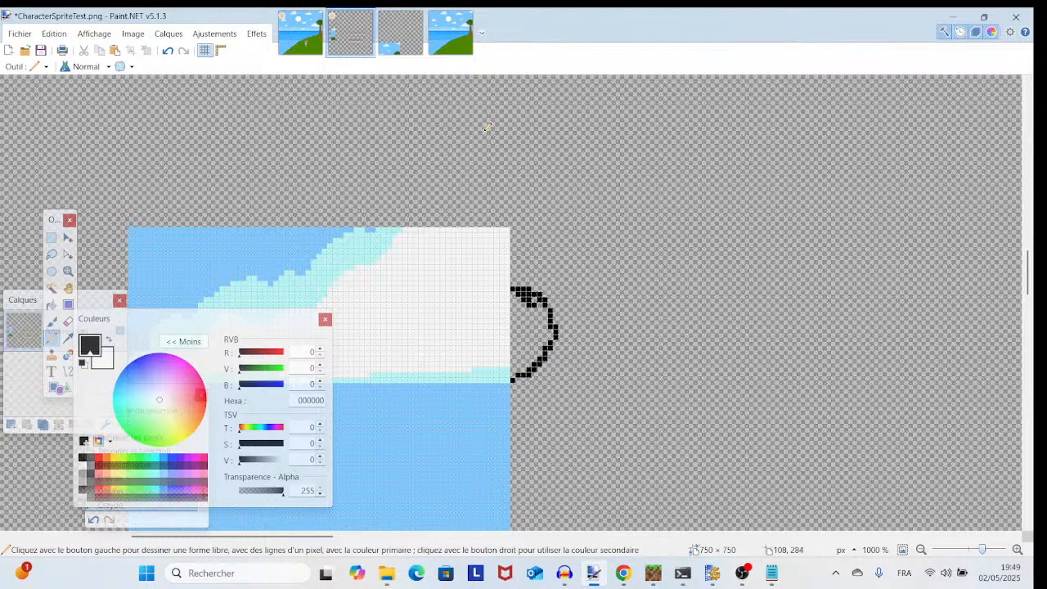
pyautogui.click(453, 54)
pyautogui.click(378, 47)
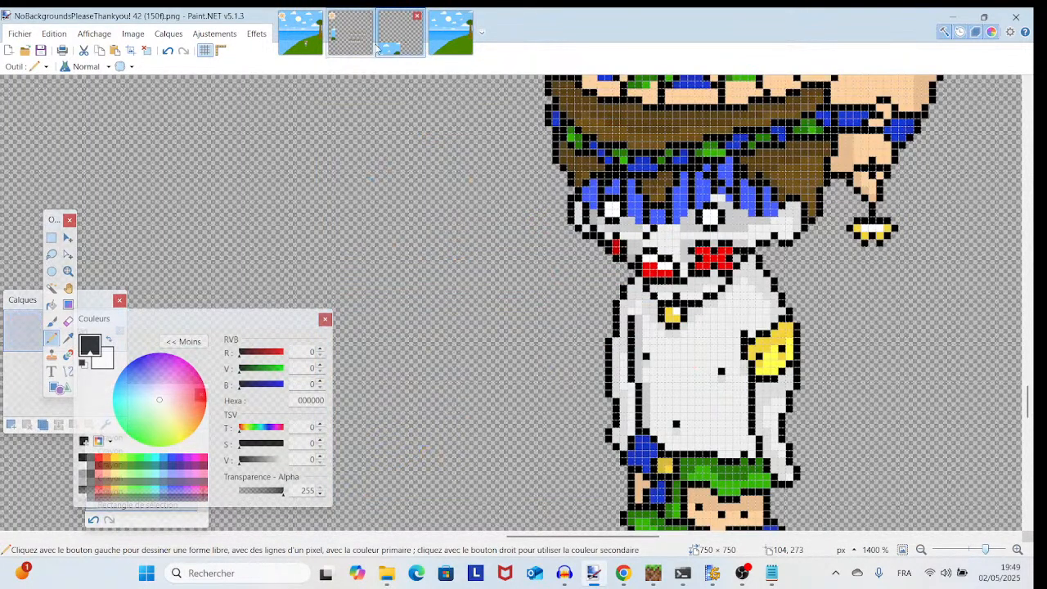
pyautogui.click(450, 41)
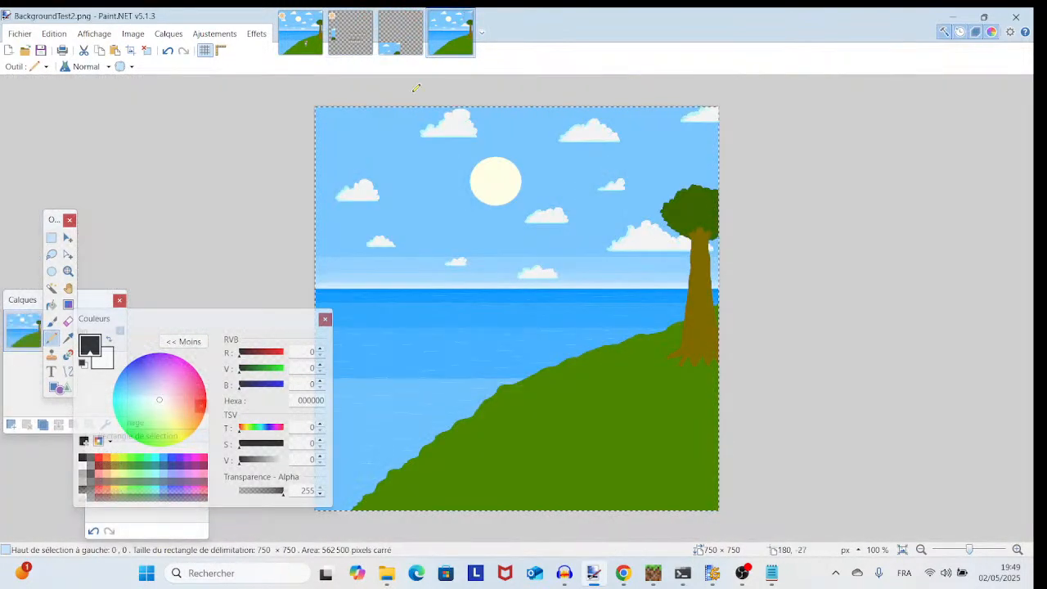
pyautogui.click(382, 44)
pyautogui.click(352, 37)
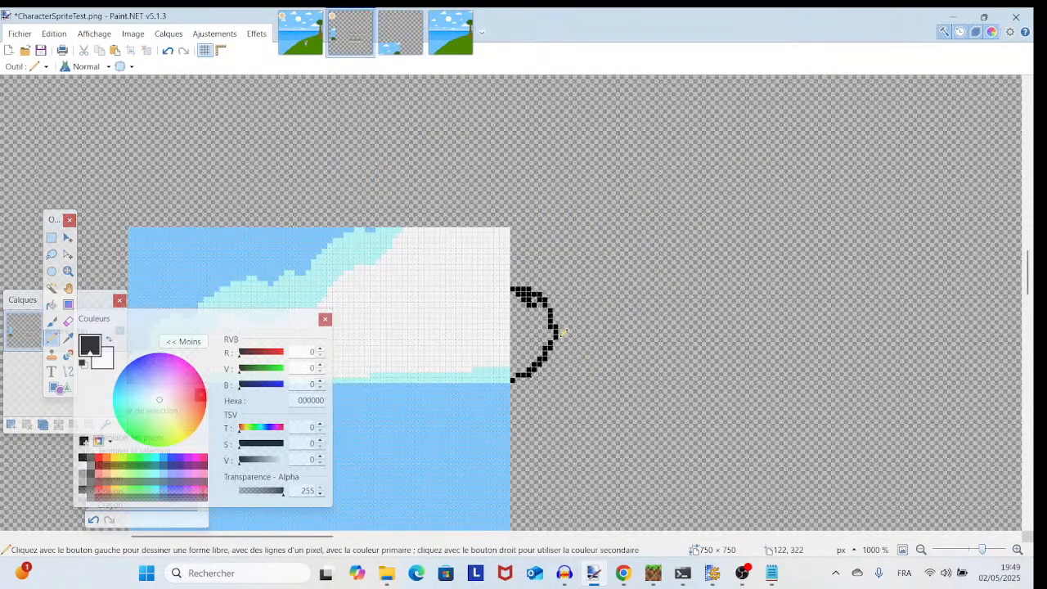
# - Add a second black curve along the arc's lower edge and a small C-shaped mark on the strip's blue area below the cloud
pyautogui.moveTo(561, 341); pyautogui.dragTo(517, 389)
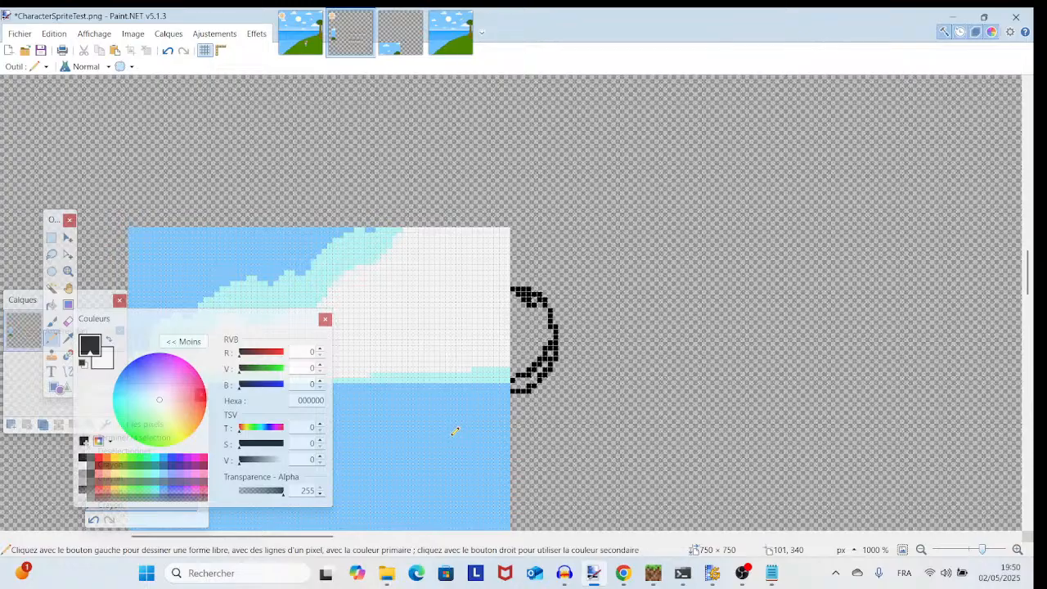
pyautogui.moveTo(450, 432)
pyautogui.mouseDown()
pyautogui.moveTo(470, 425)
pyautogui.moveTo(477, 433)
pyautogui.moveTo(448, 440)
pyautogui.moveTo(478, 455)
pyautogui.mouseUp()
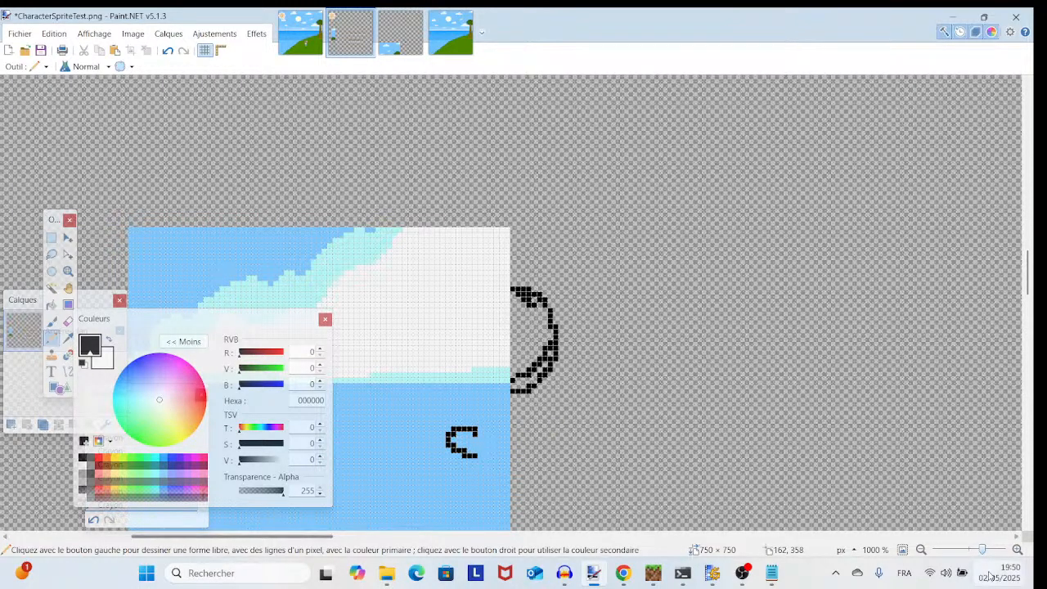
# - Save CharacterSpriteTest.png and switch to OBS
pyautogui.click(20, 34)
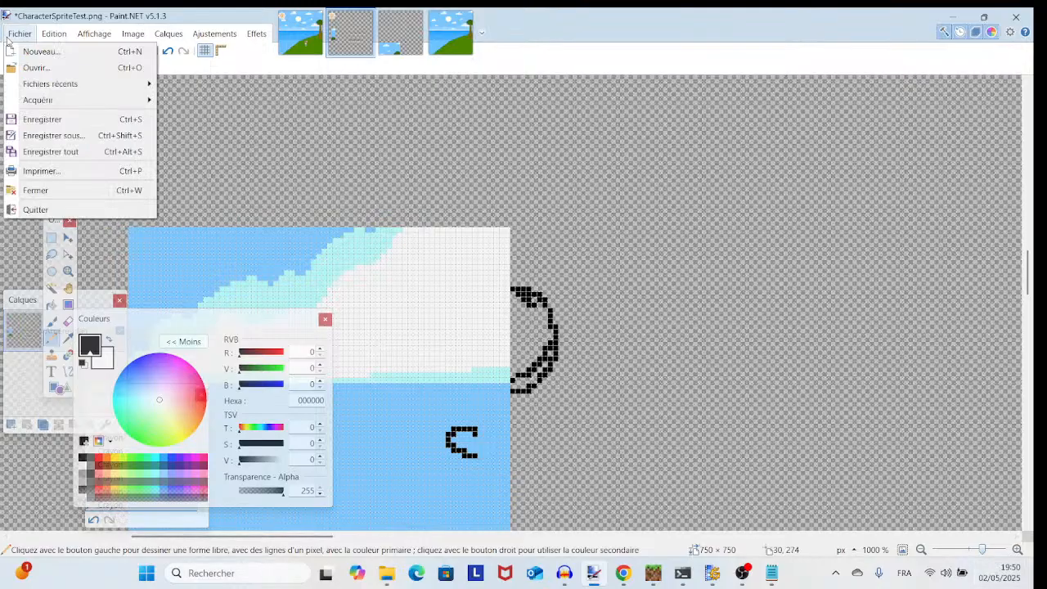
pyautogui.click(36, 121)
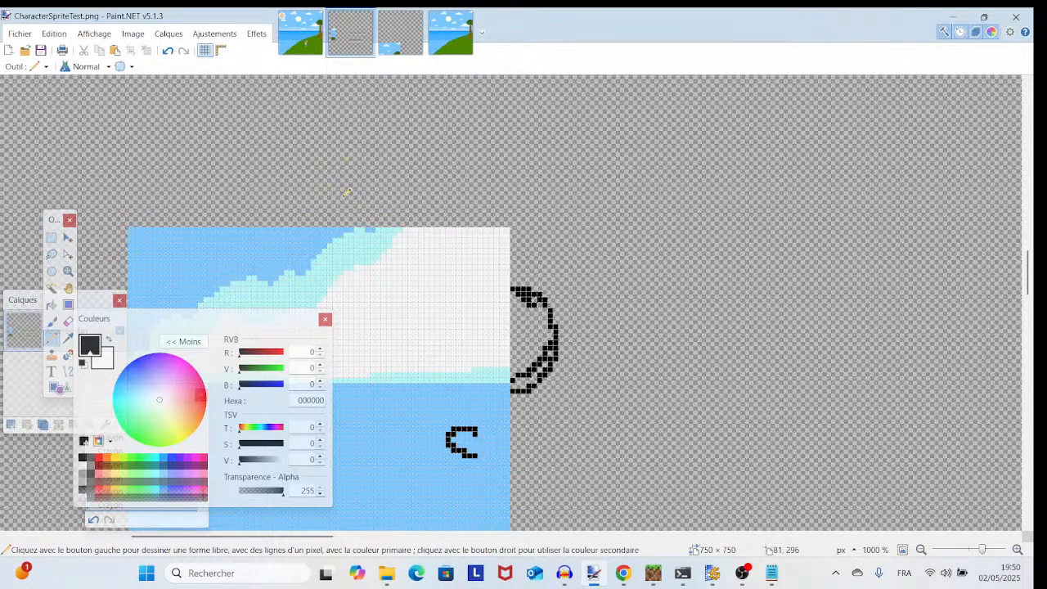
pyautogui.click(745, 578)
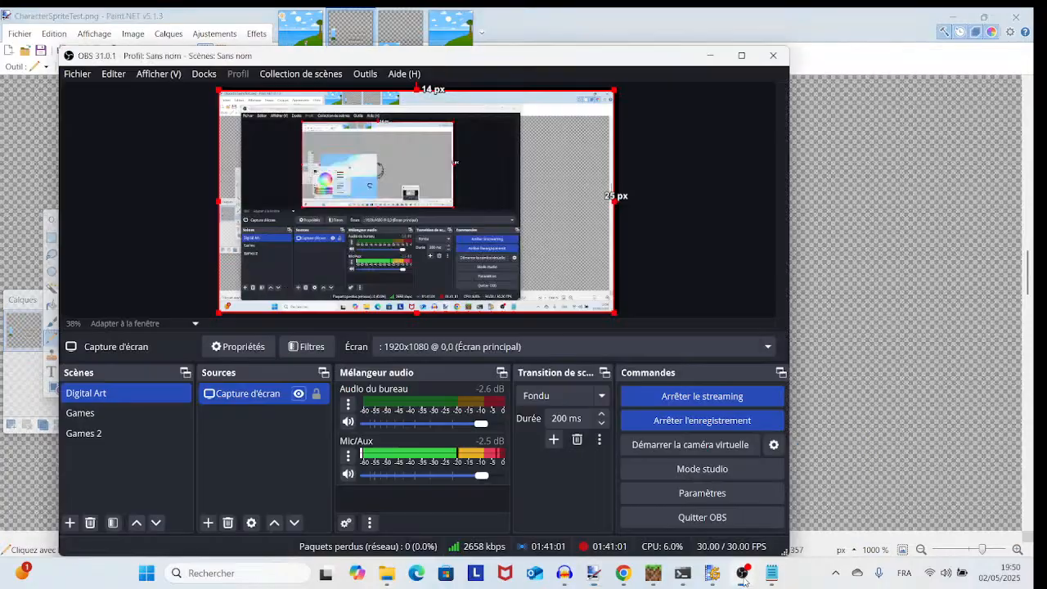